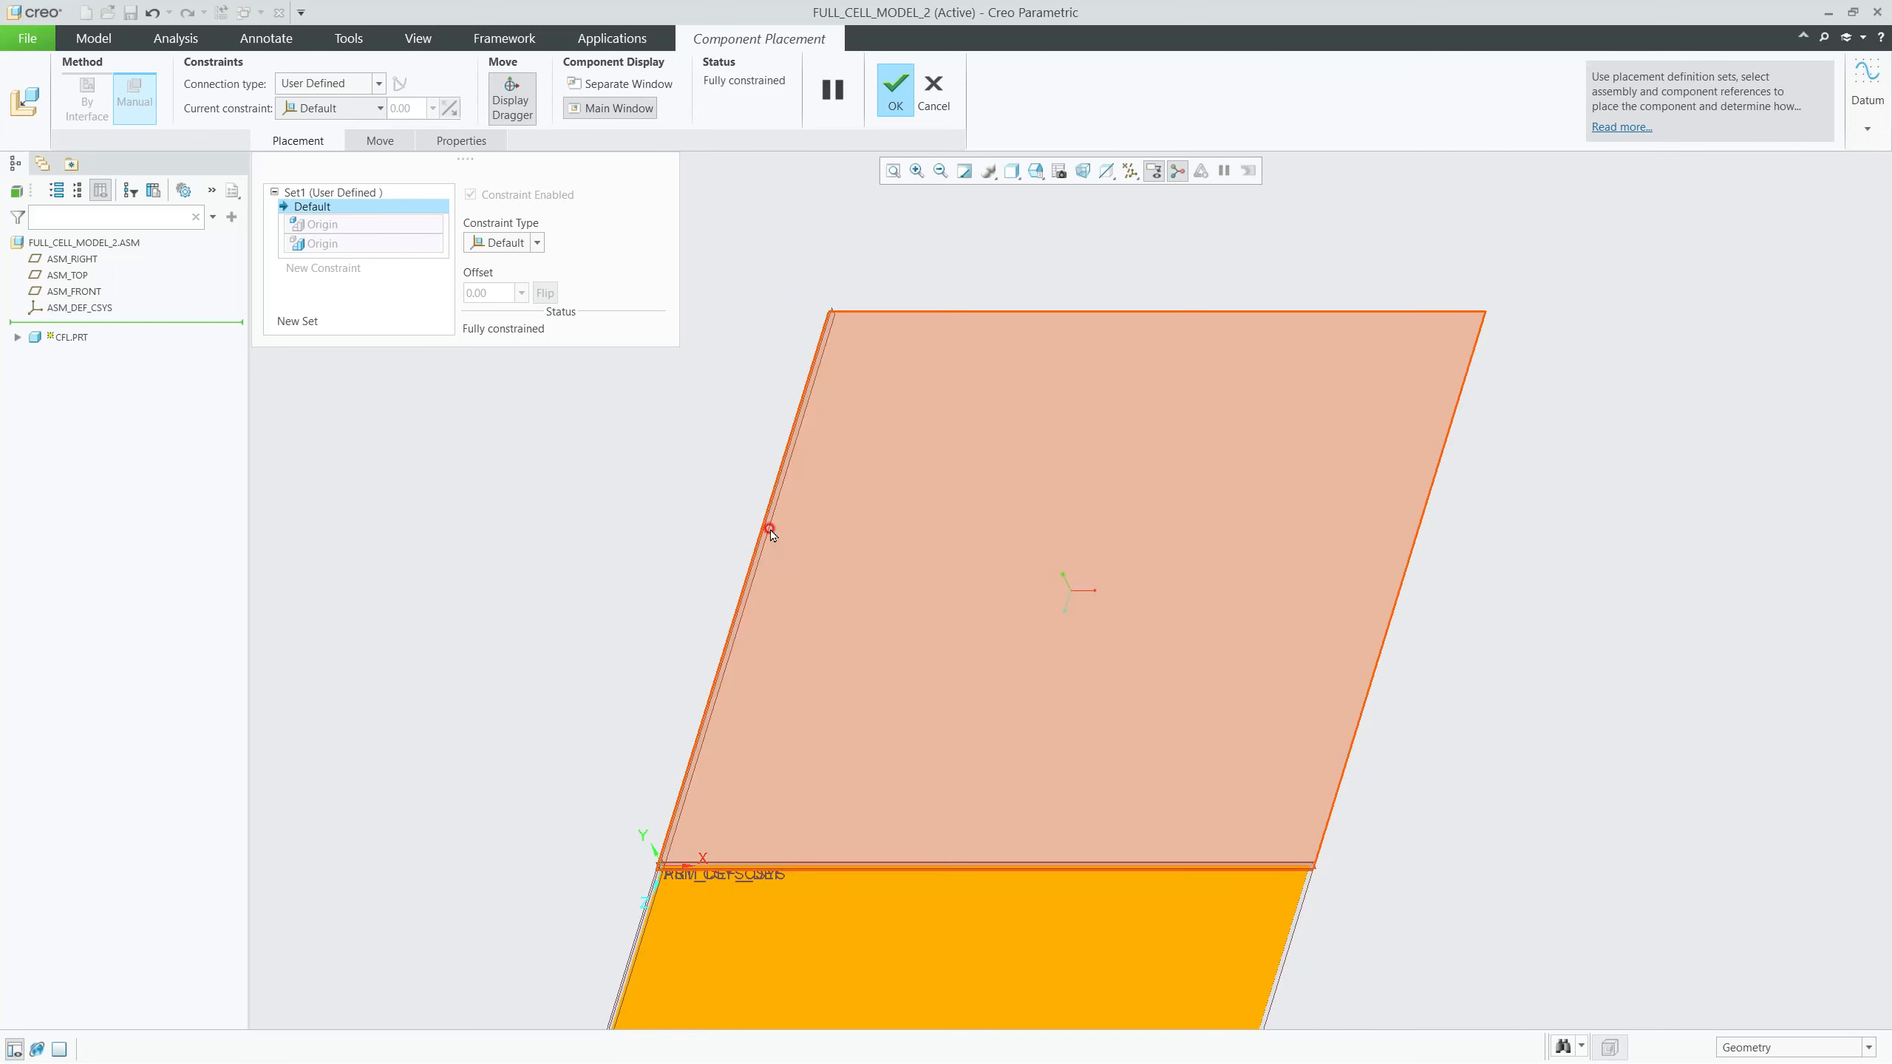
Step: Accept the Default constraint placement of the CFL part in the assembly
middle_click(634, 528)
scroll(964, 561, "up", 3)
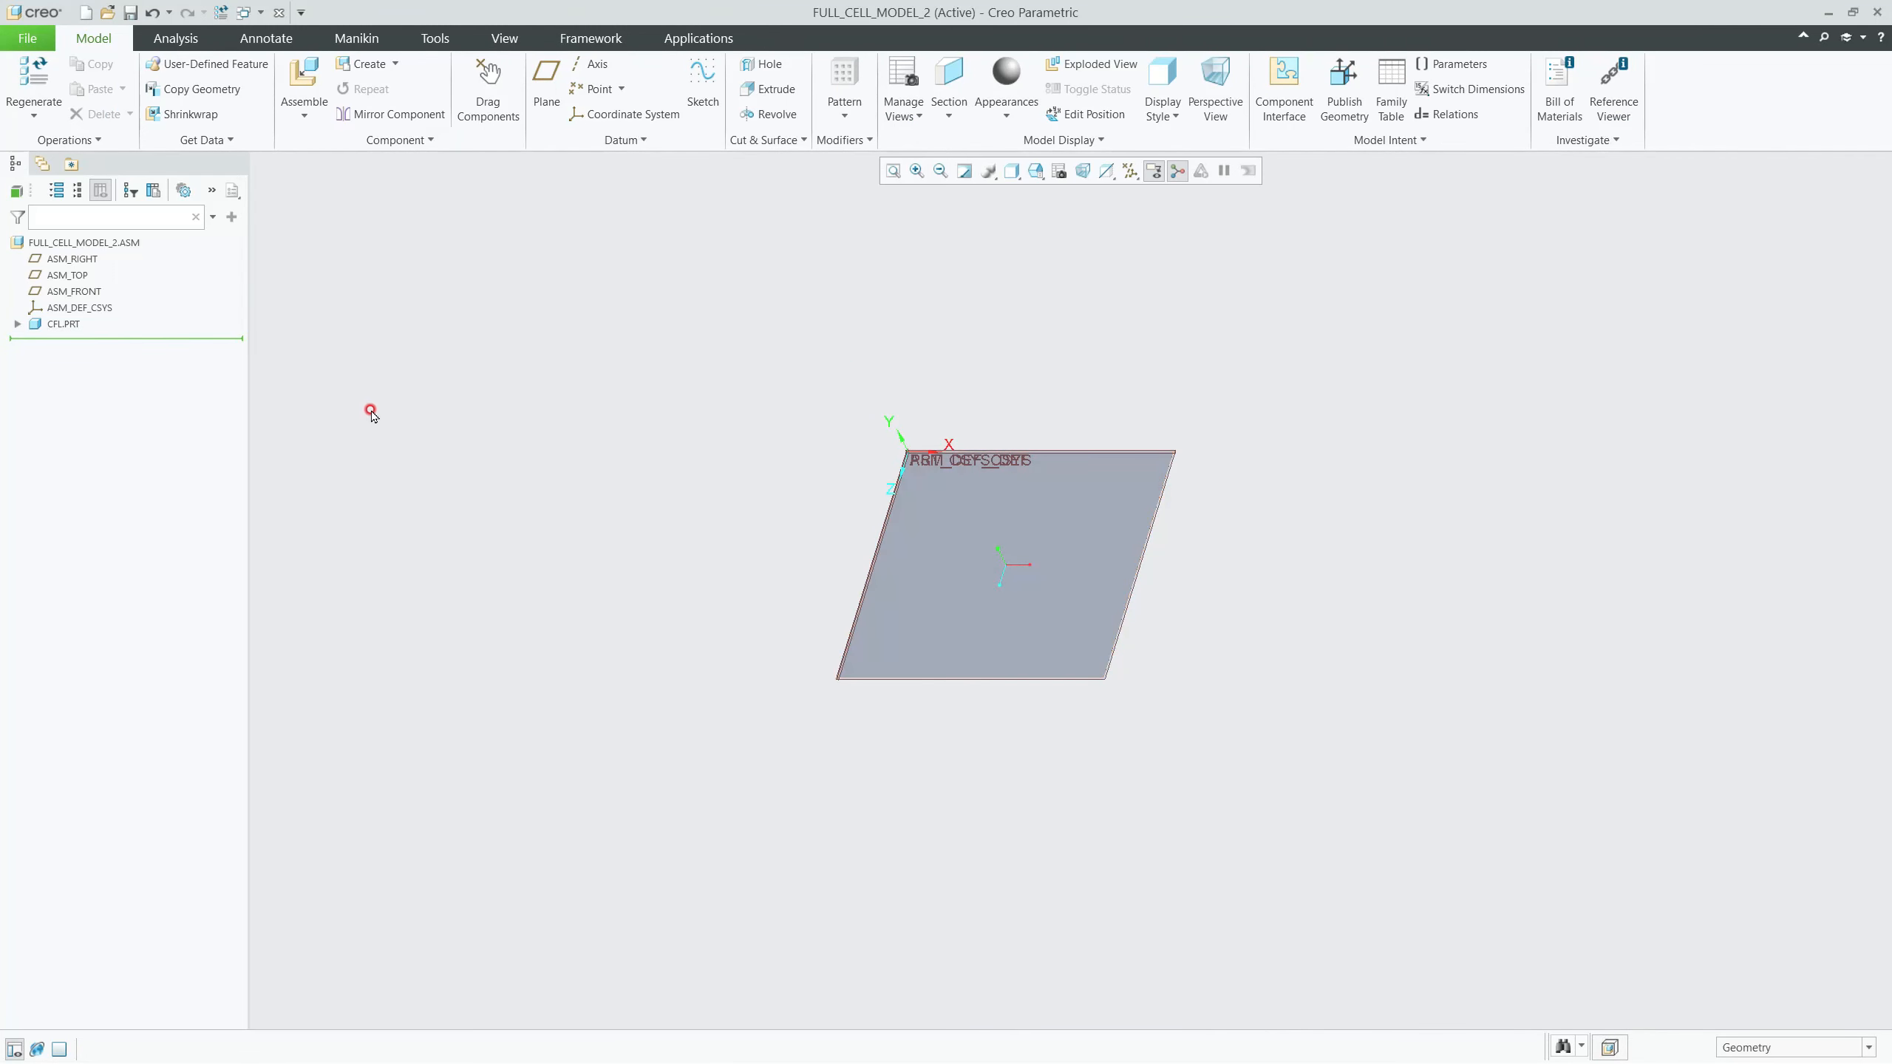
Step: Create a new solid part component in the assembly with the file name CCCL
left_click(367, 66)
left_click(368, 67)
left_click(393, 66)
left_click(378, 85)
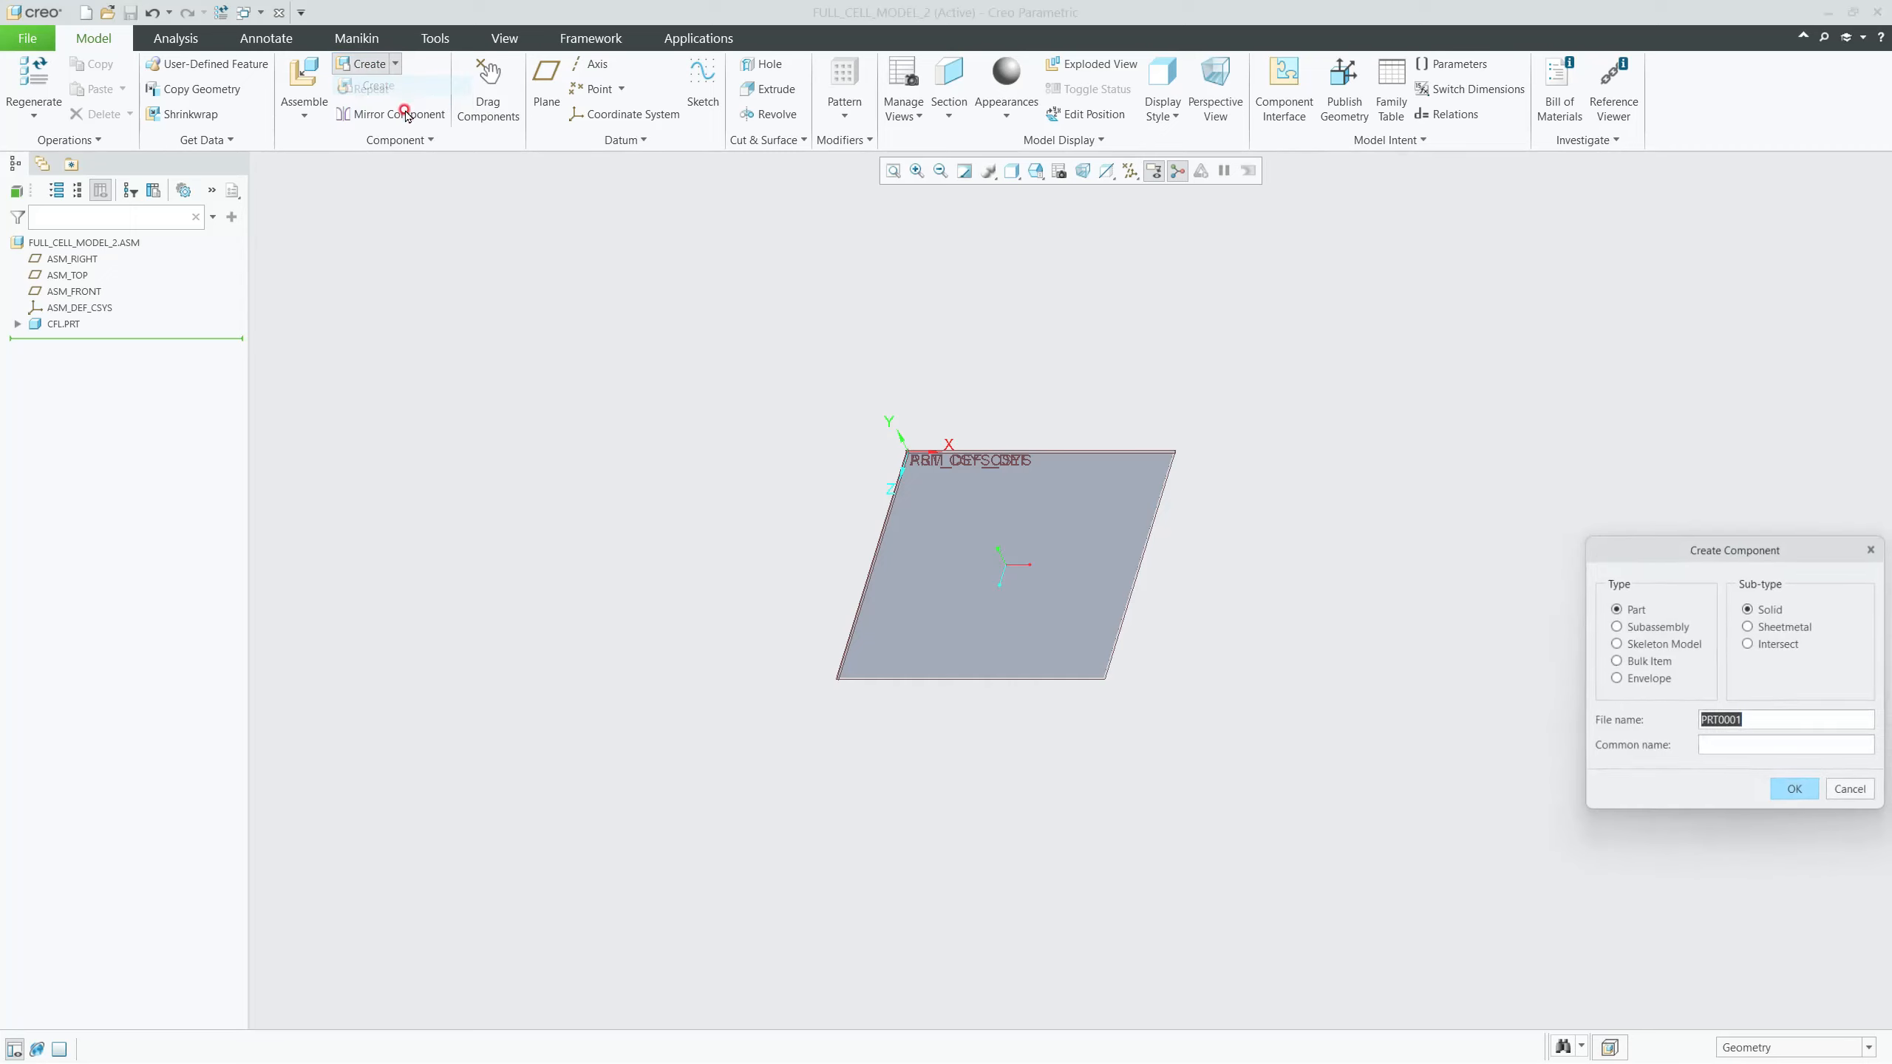
left_click_drag(1830, 555, 1453, 473)
left_click(1368, 628)
type("CCCL")
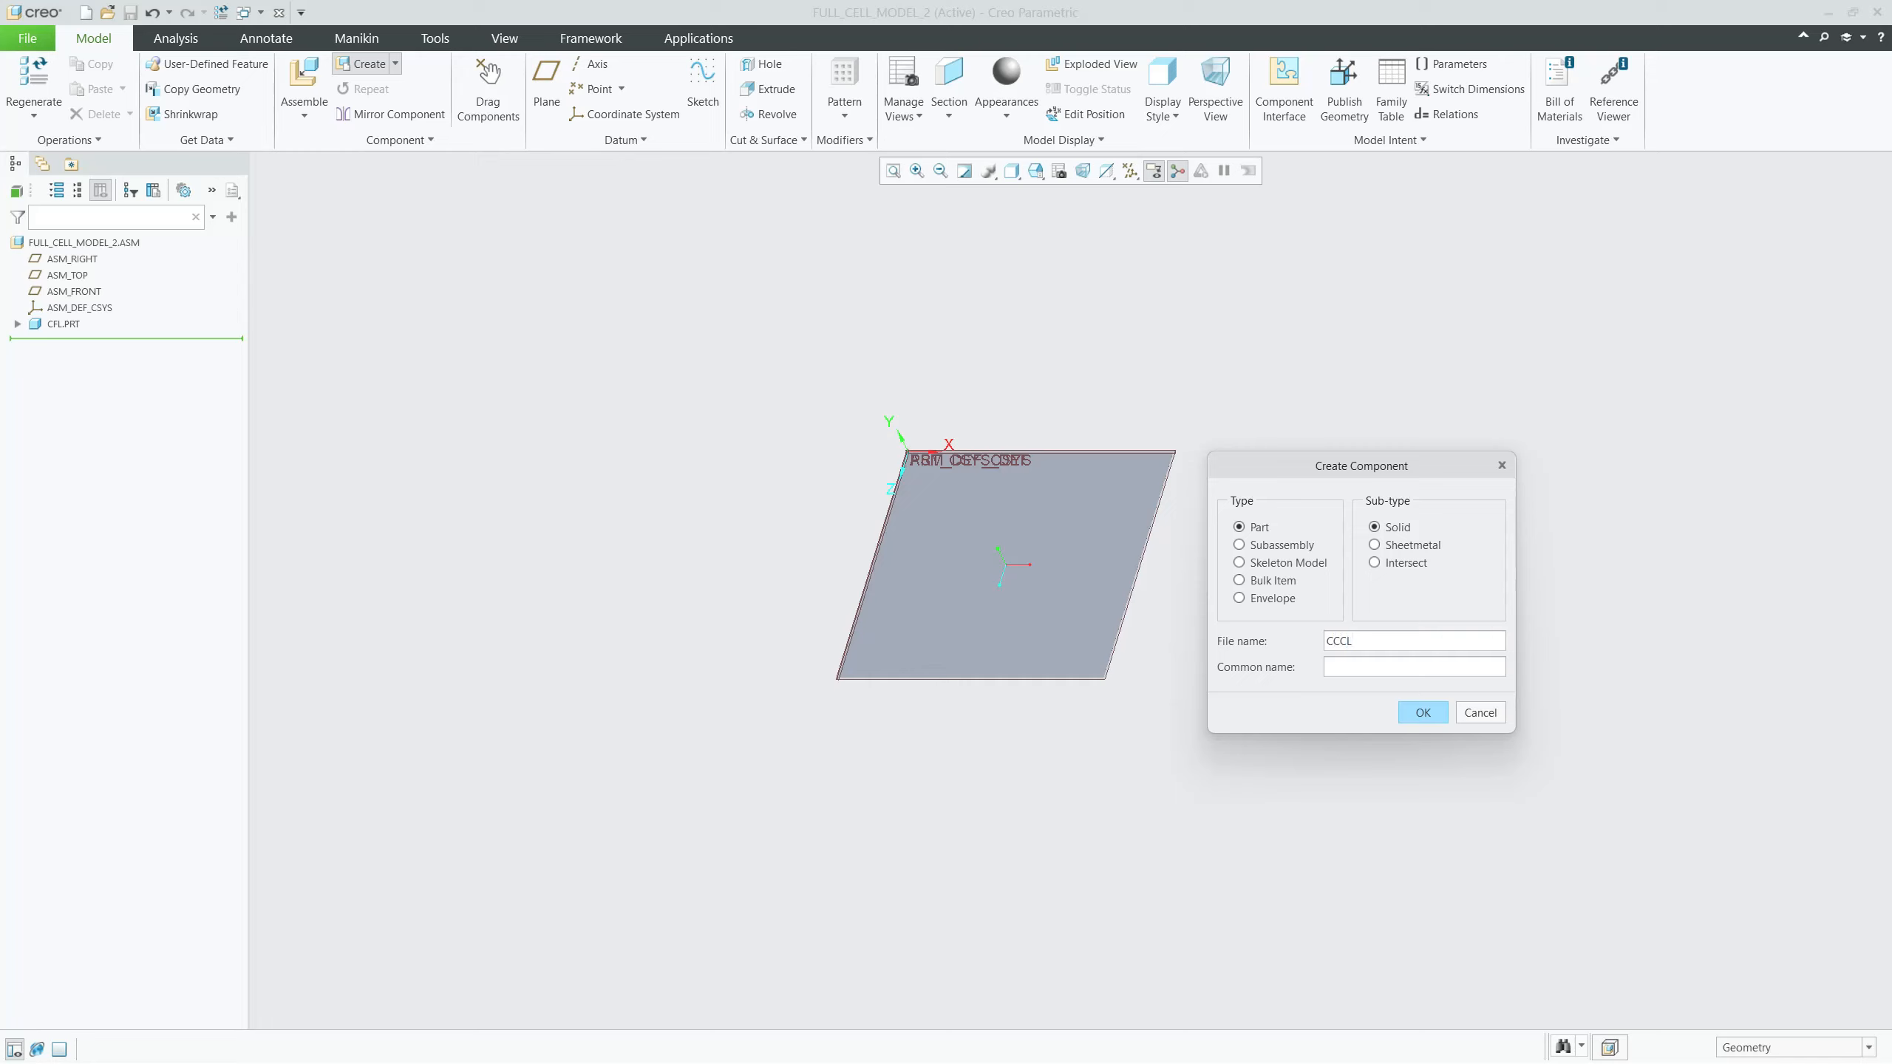
left_click(1424, 713)
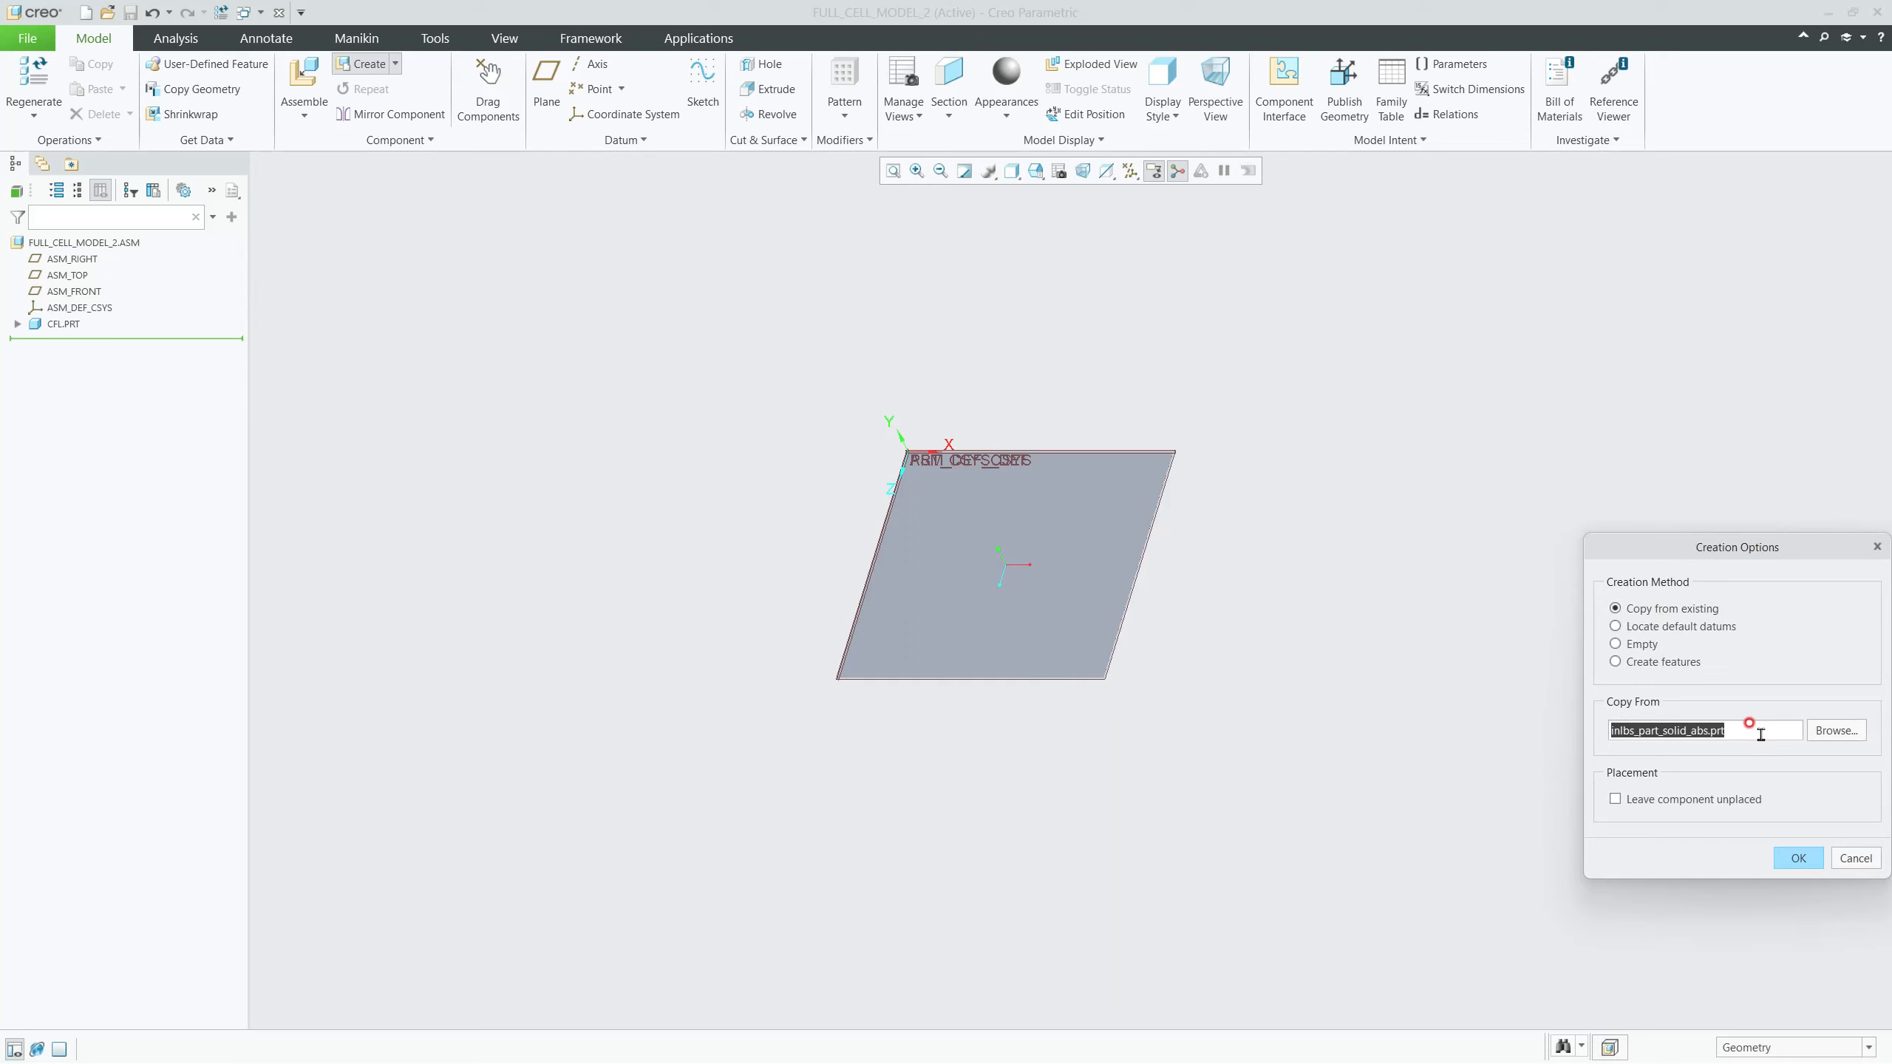
Step: Generate the CCCL component by copying from the existing cfl.prt file
left_click(1833, 732)
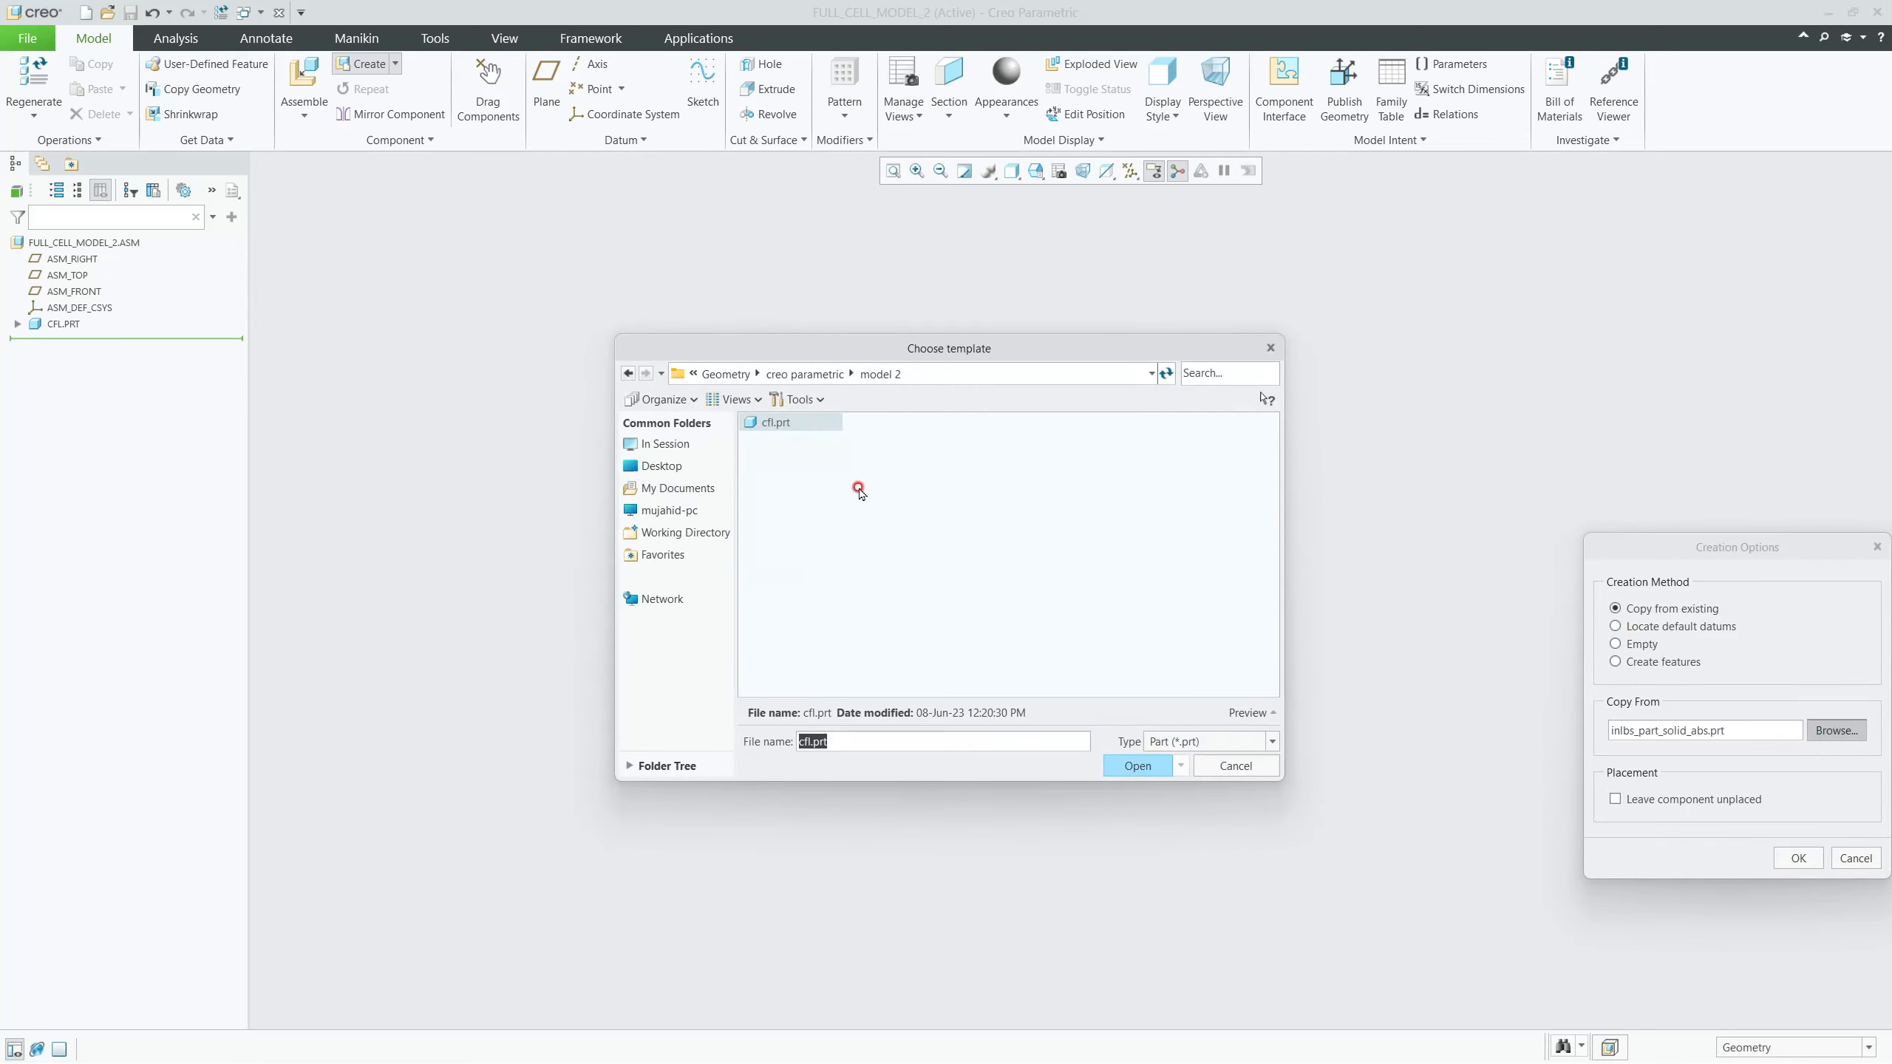
left_click(1140, 765)
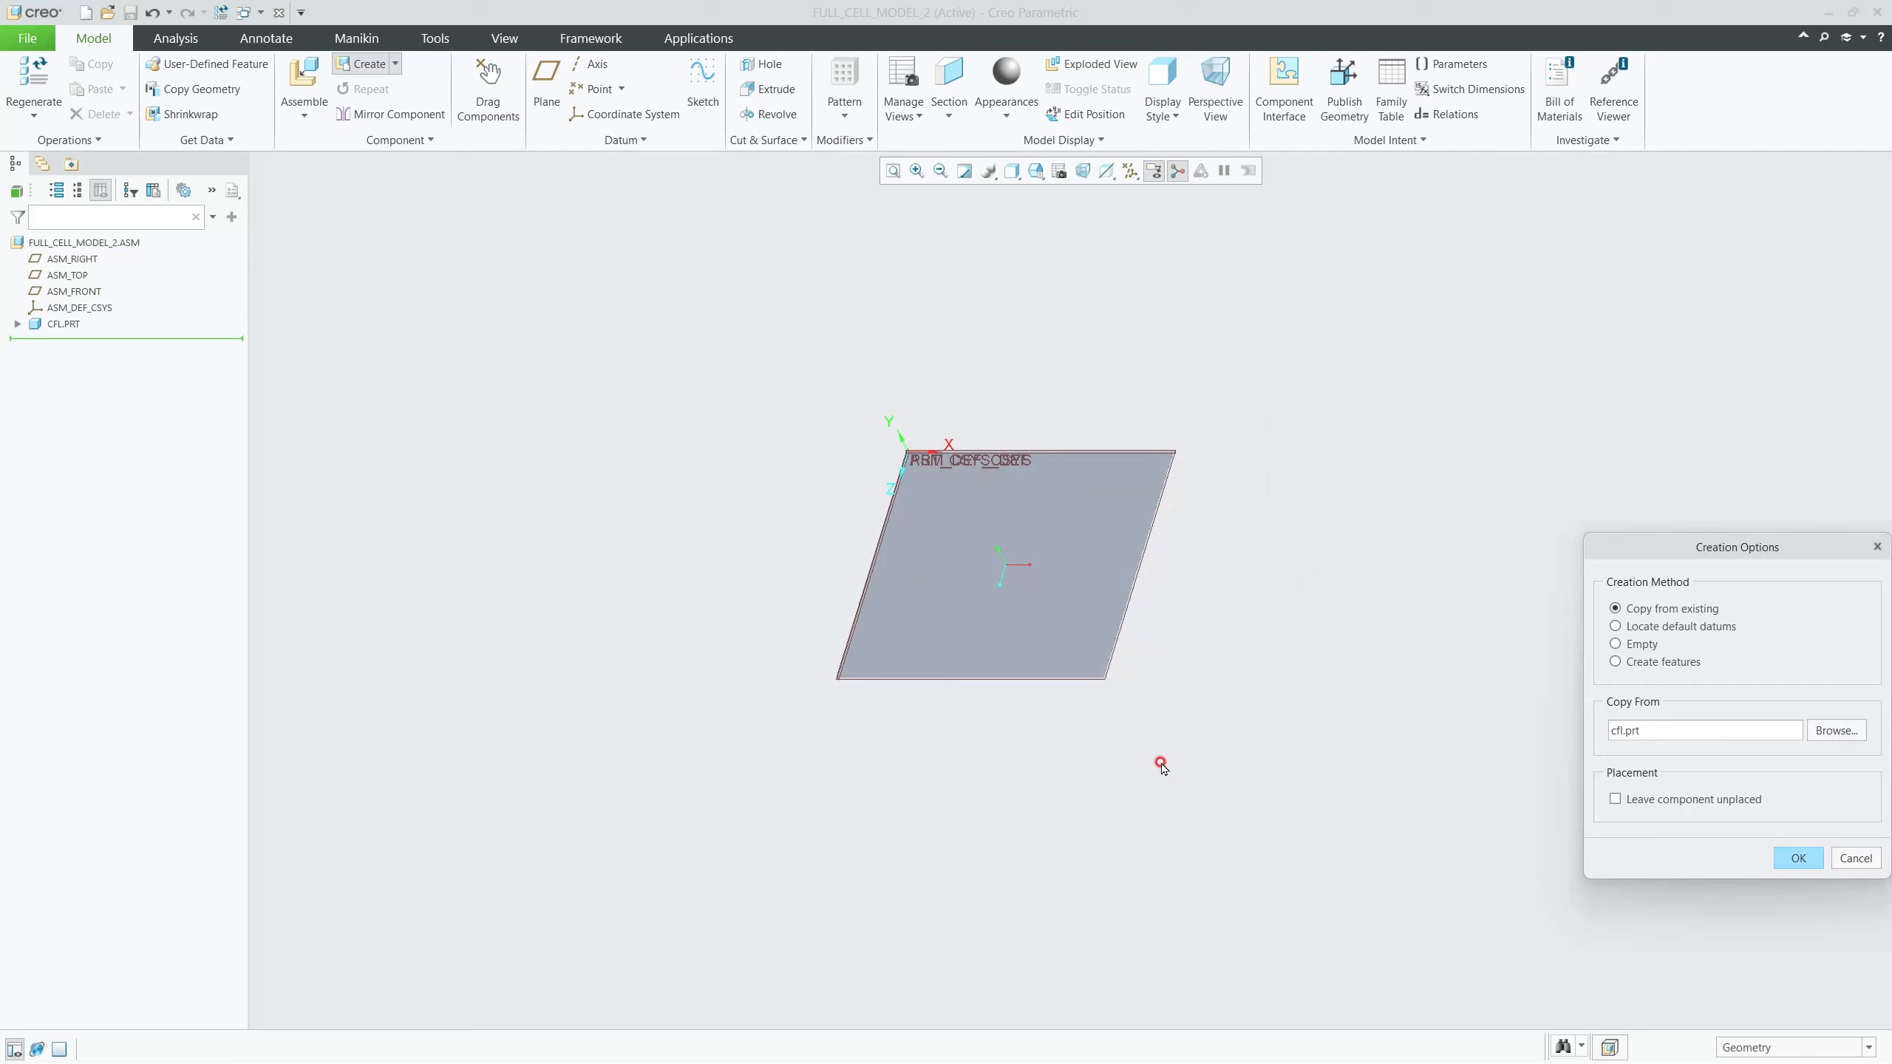
left_click(1789, 859)
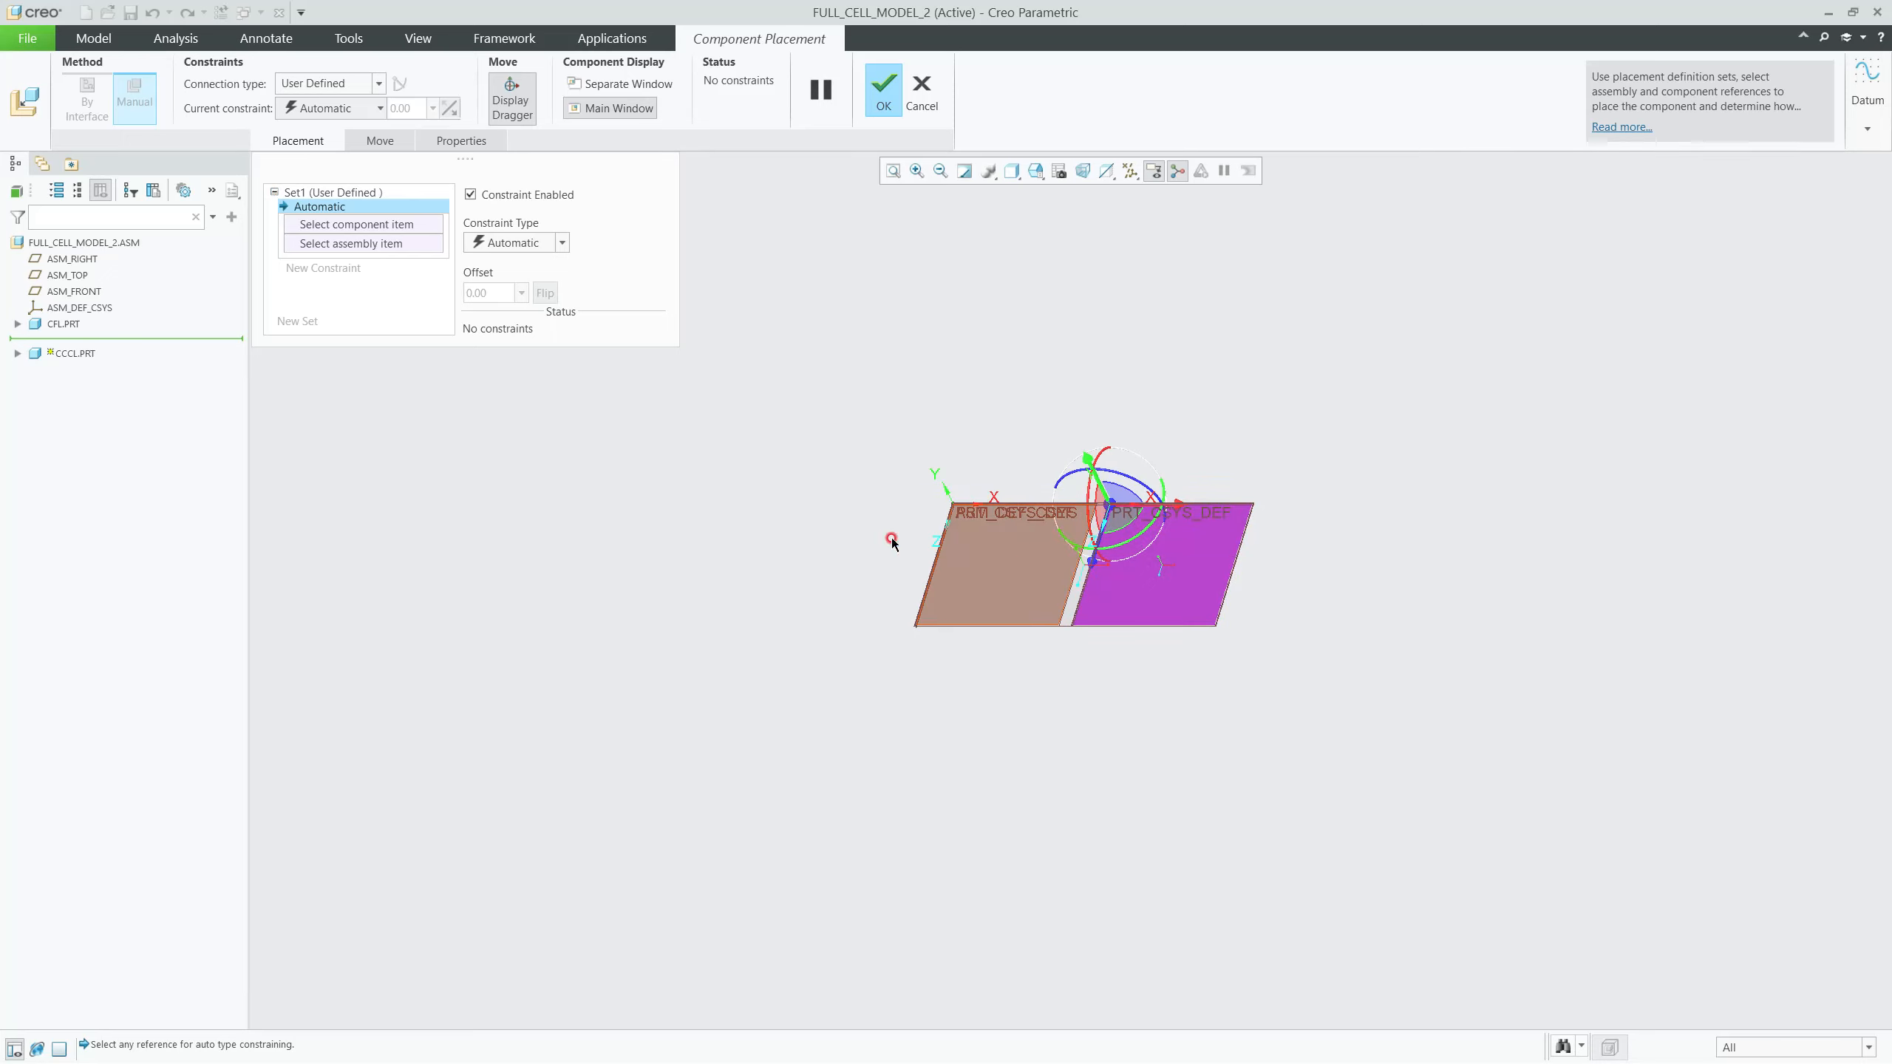
Step: Constrain the narrow side face of CCCL coincident with the matching side face of CFL
left_click(957, 581)
middle_click_drag(976, 595, 1076, 563)
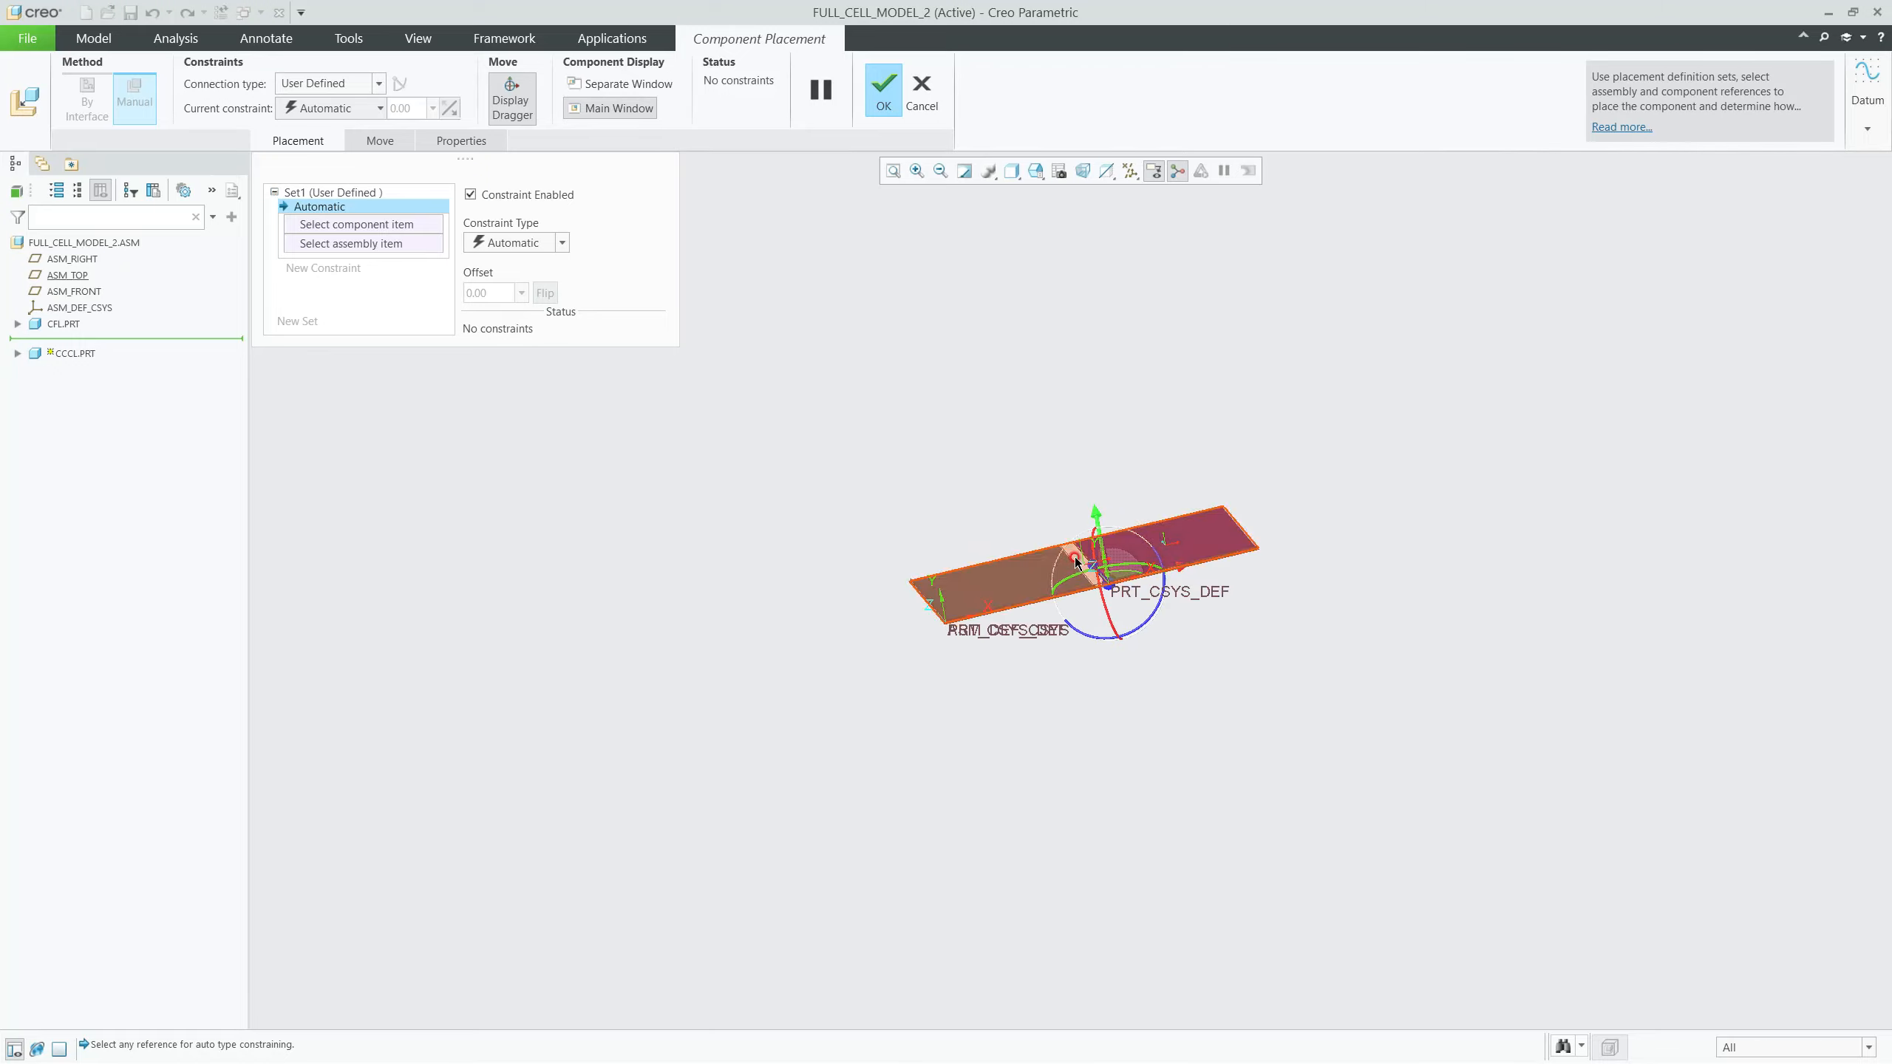
scroll(1094, 564, "down", 8)
middle_click_drag(967, 425, 1015, 474)
scroll(937, 595, "down", 5)
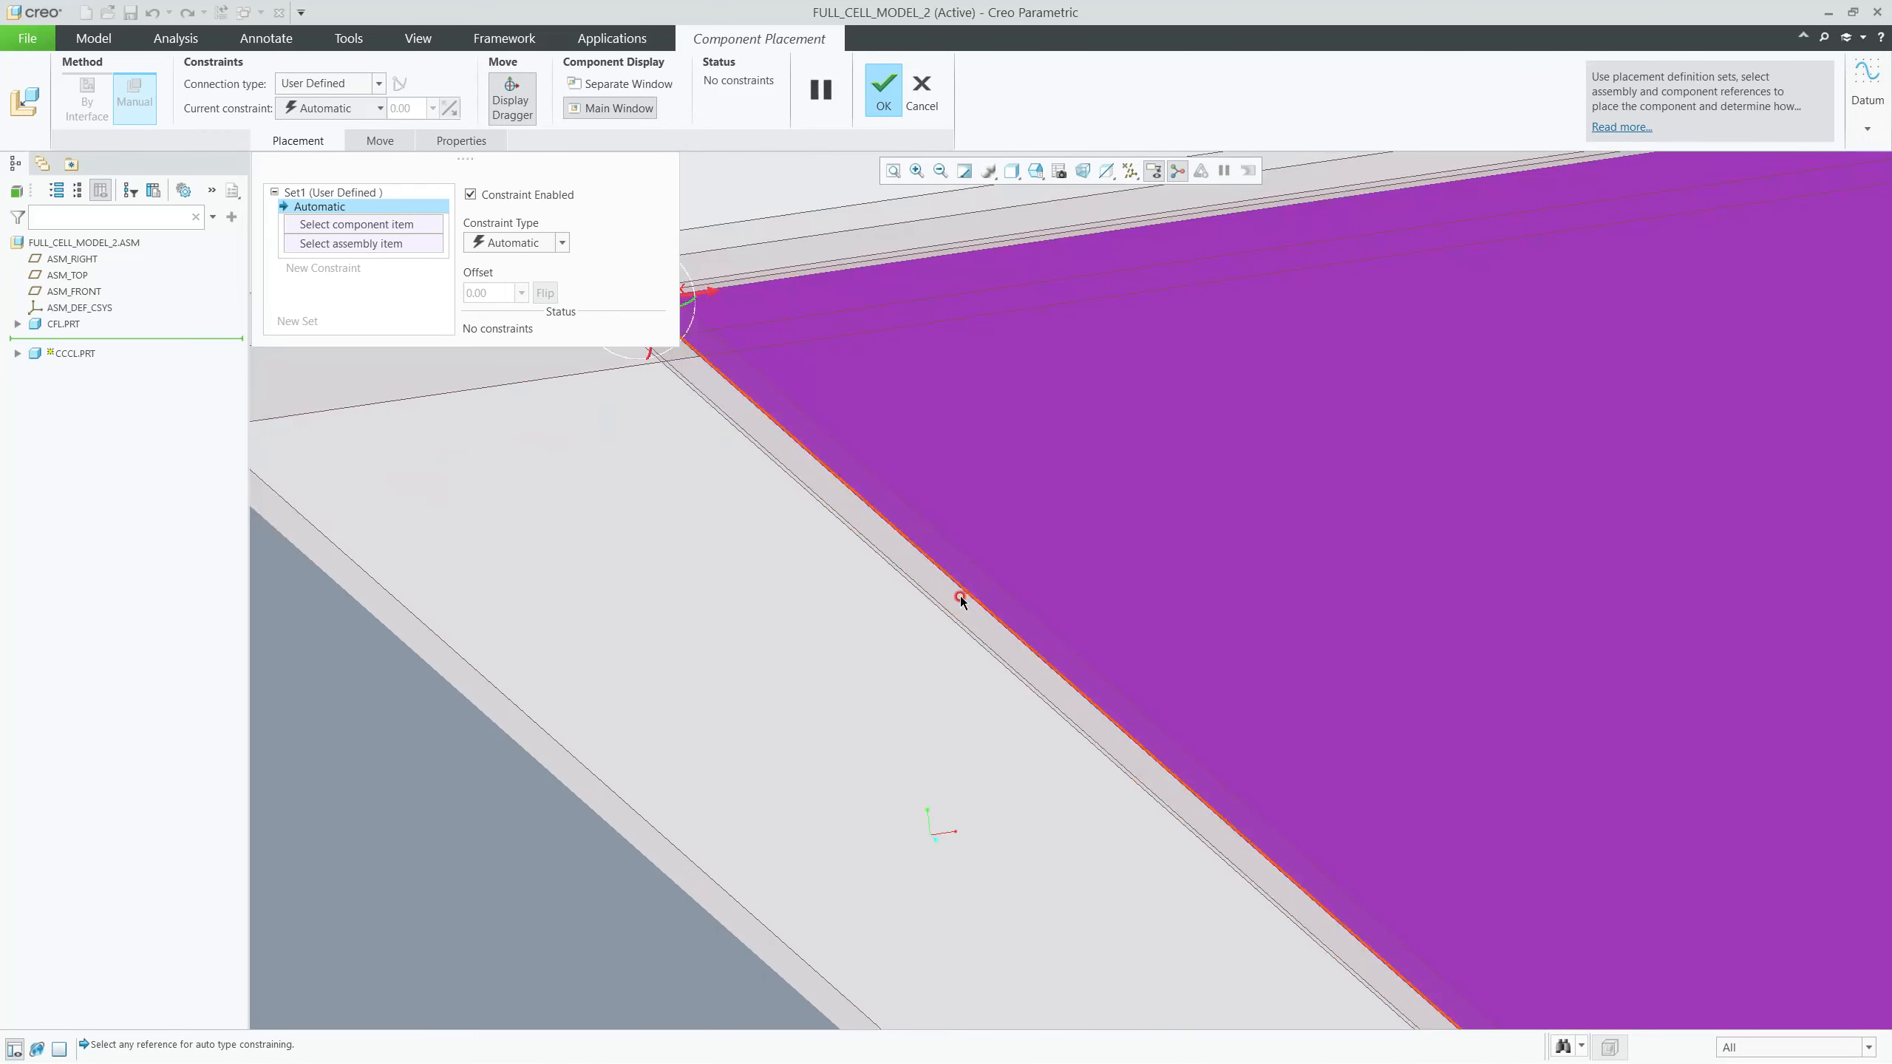
scroll(961, 599, "down", 4)
left_click(1000, 608)
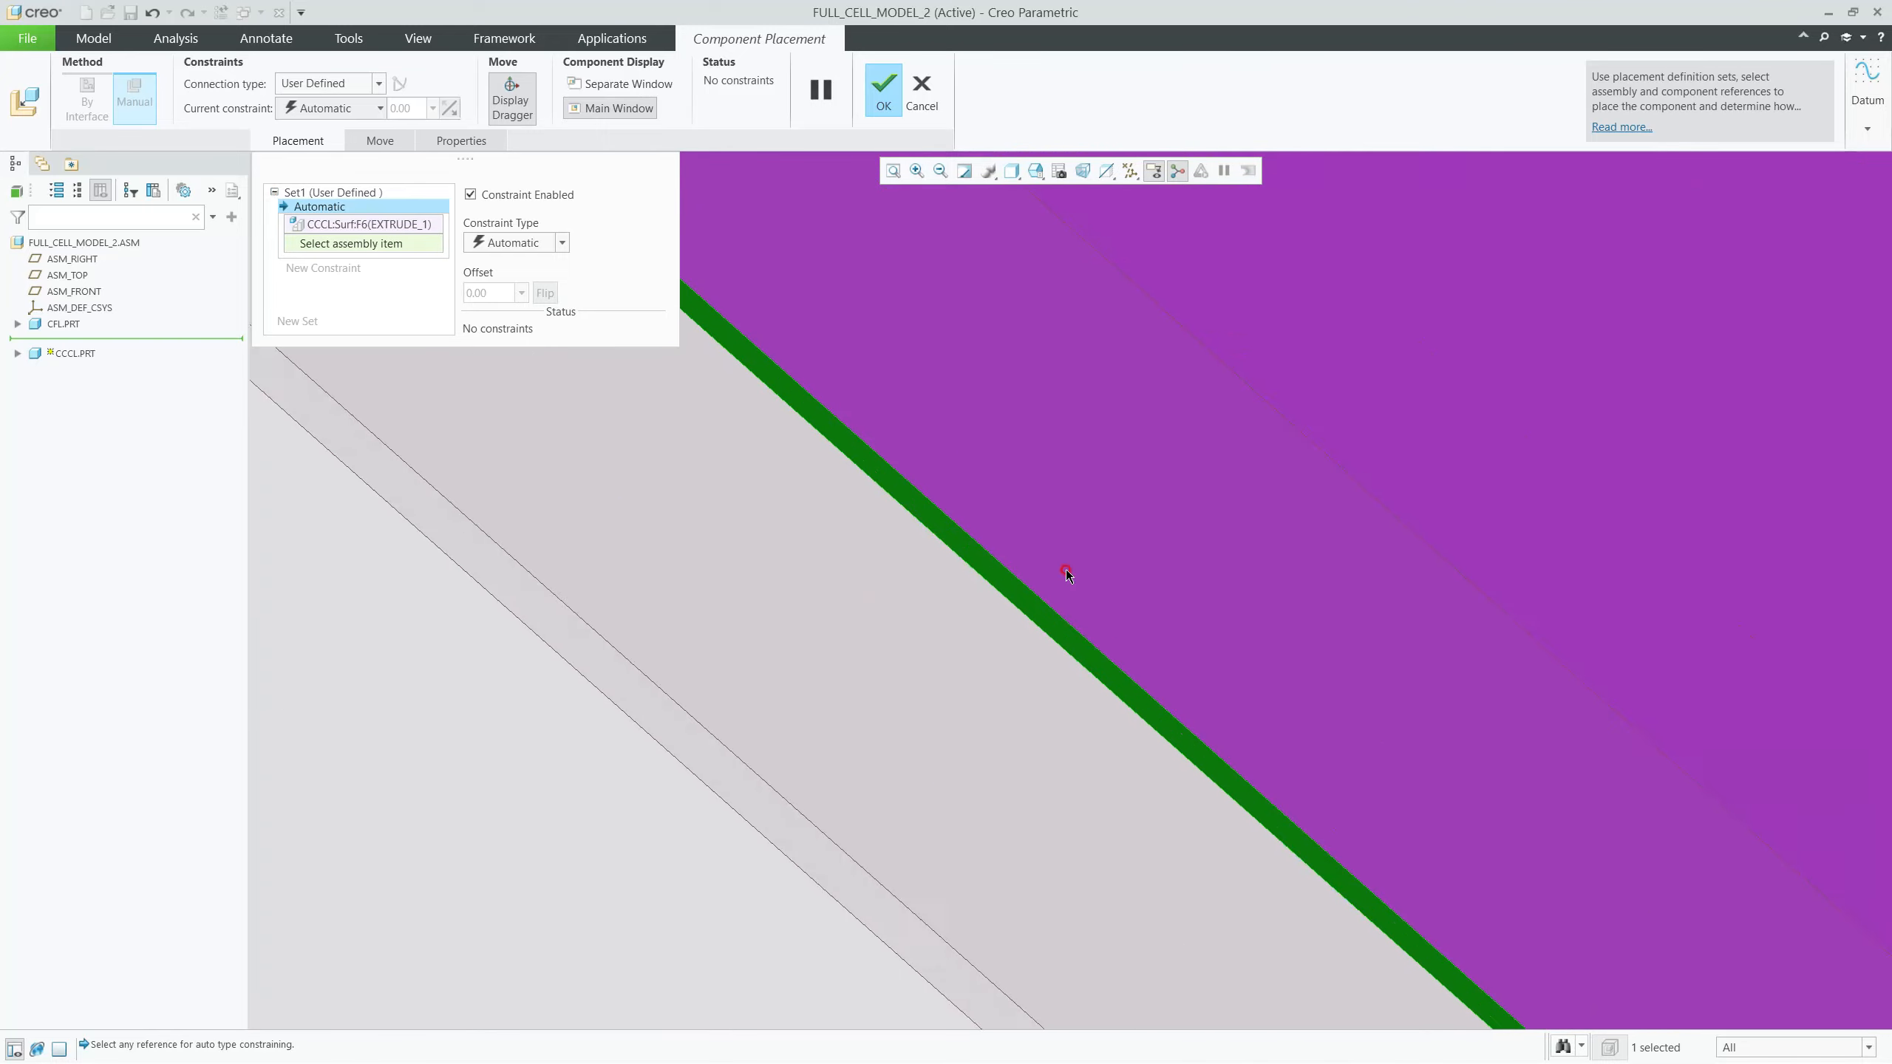
scroll(1065, 569, "up", 10)
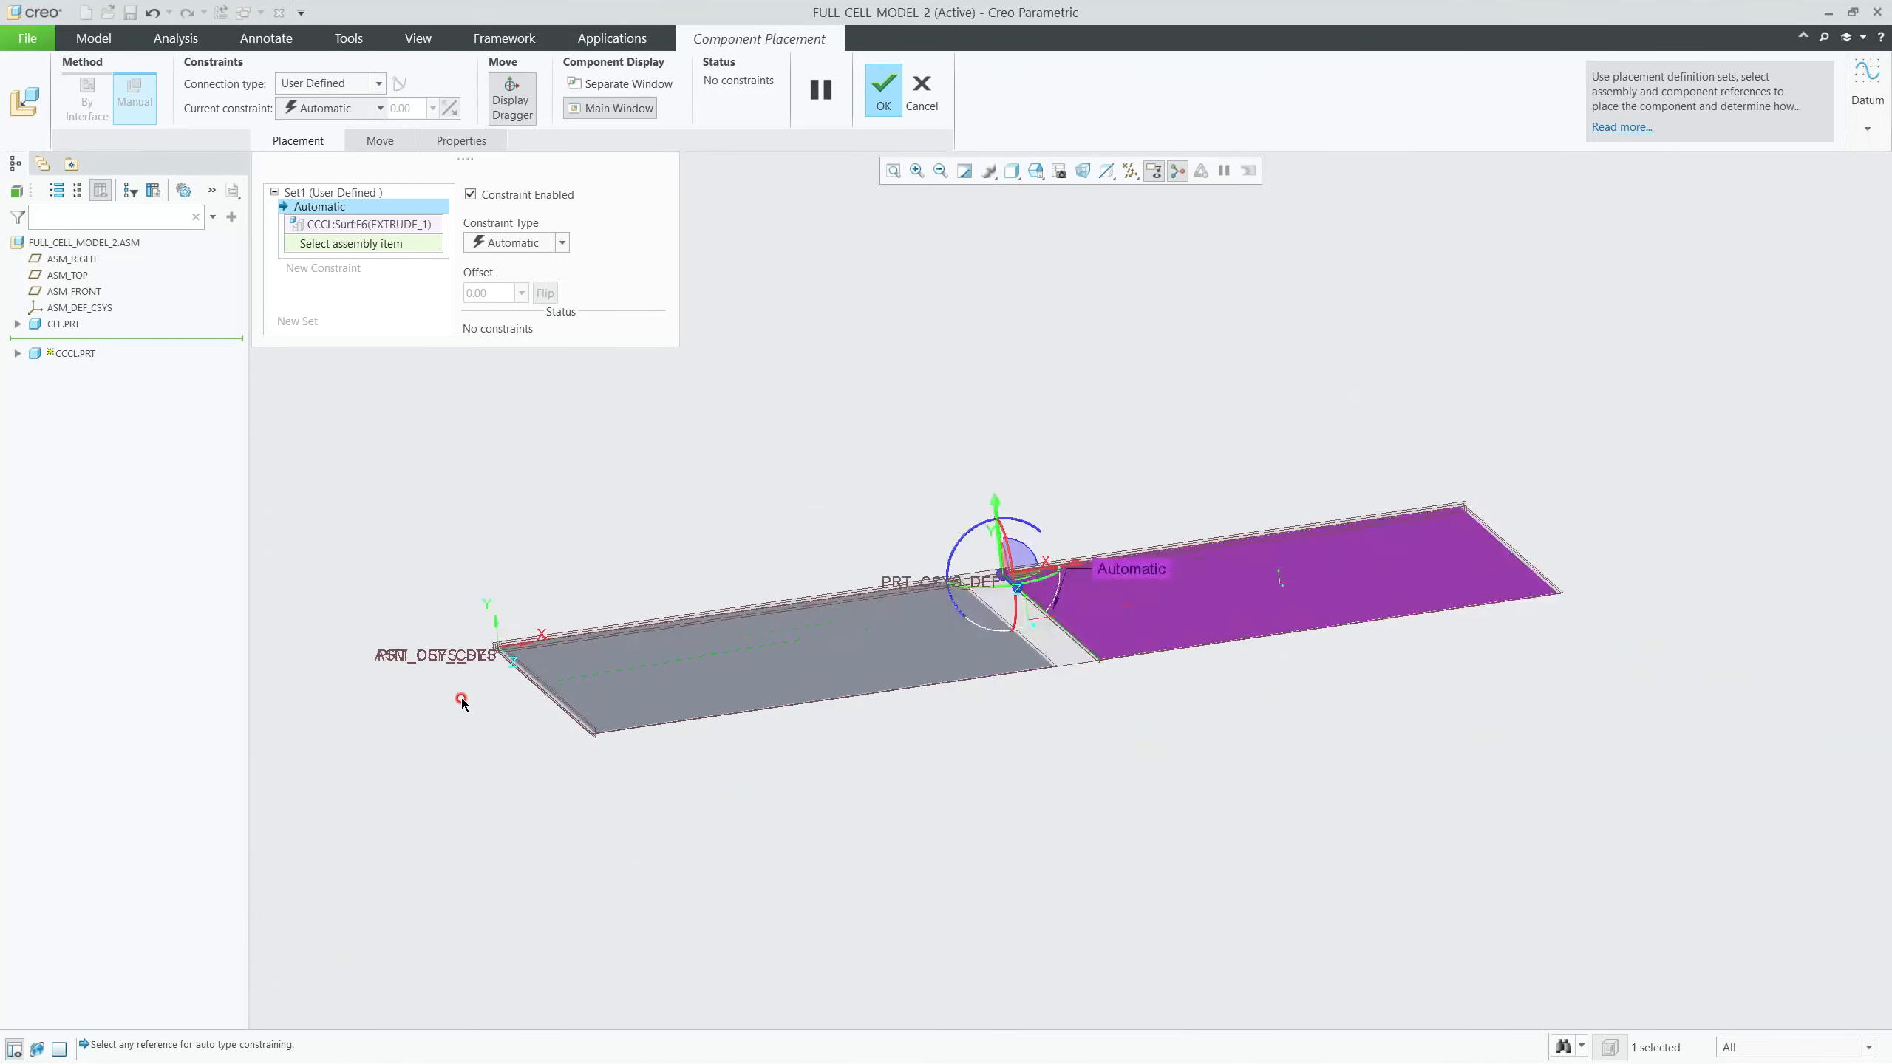
scroll(852, 648, "down", 10)
scroll(767, 855, "down", 6)
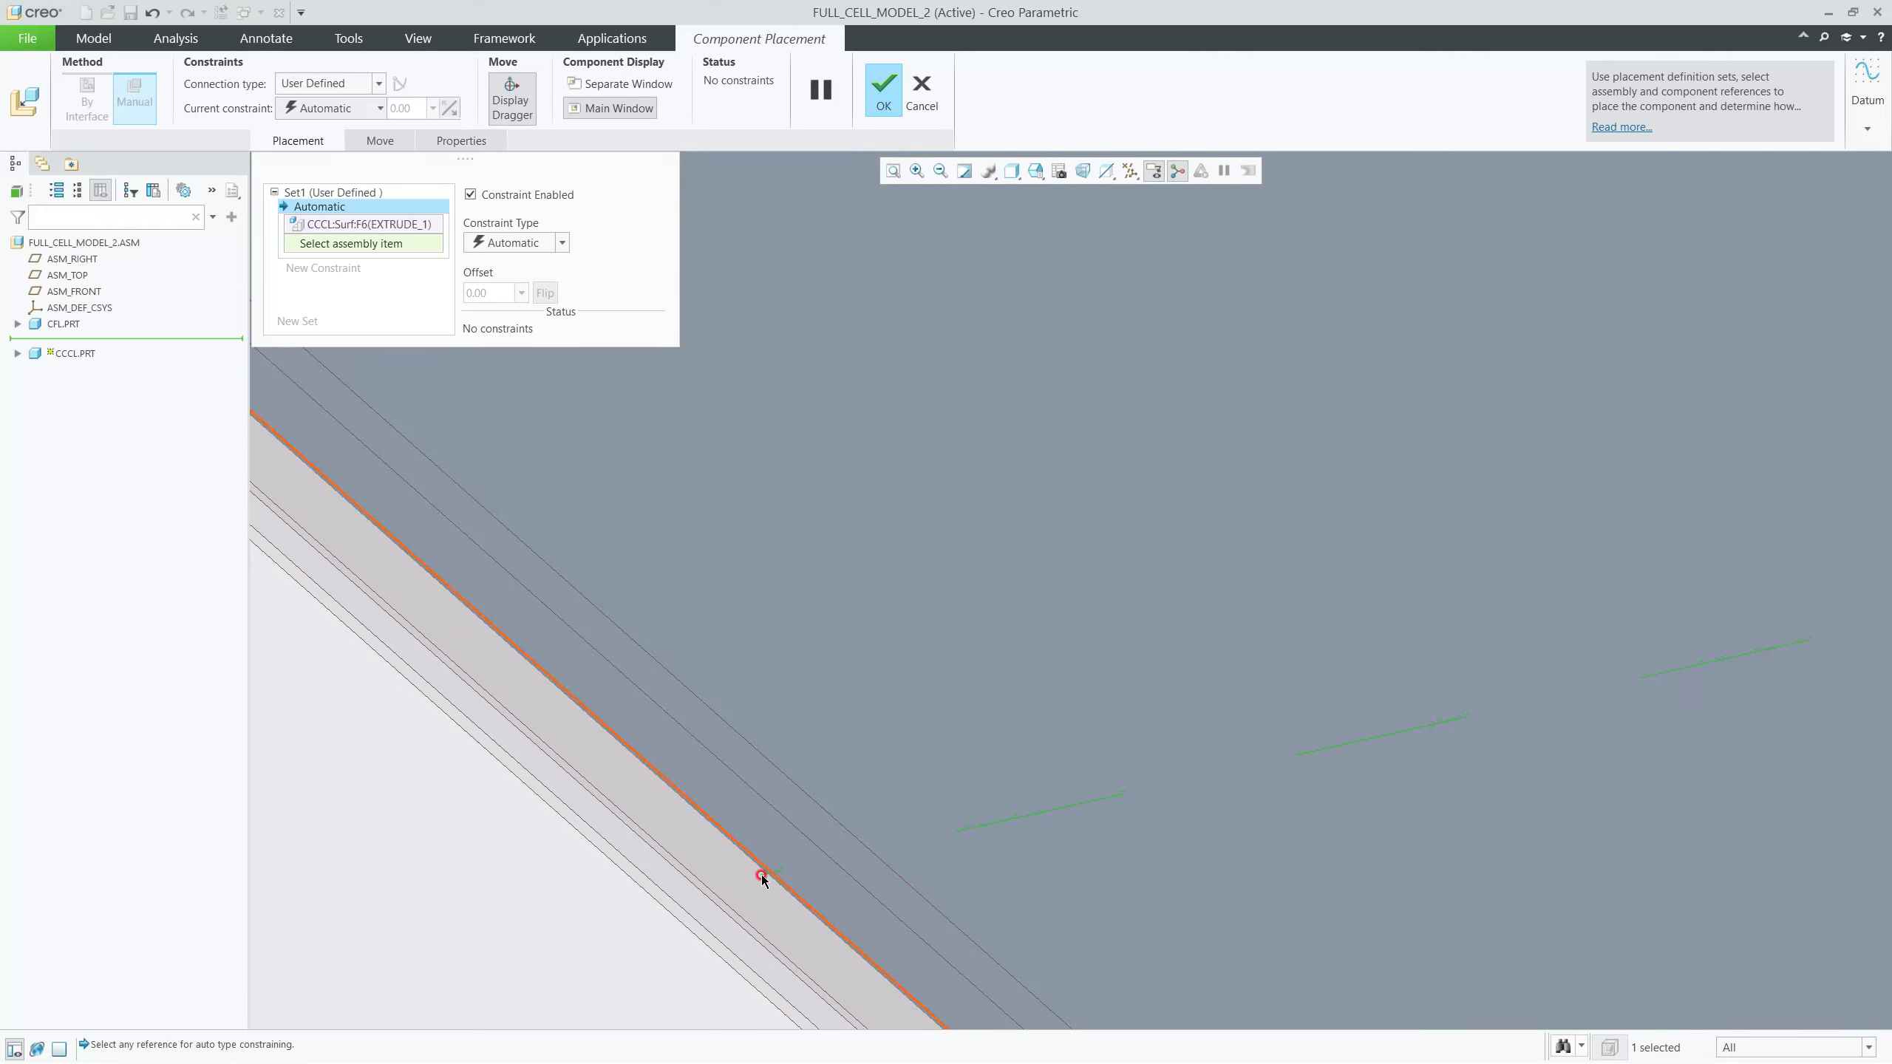
left_click(786, 793)
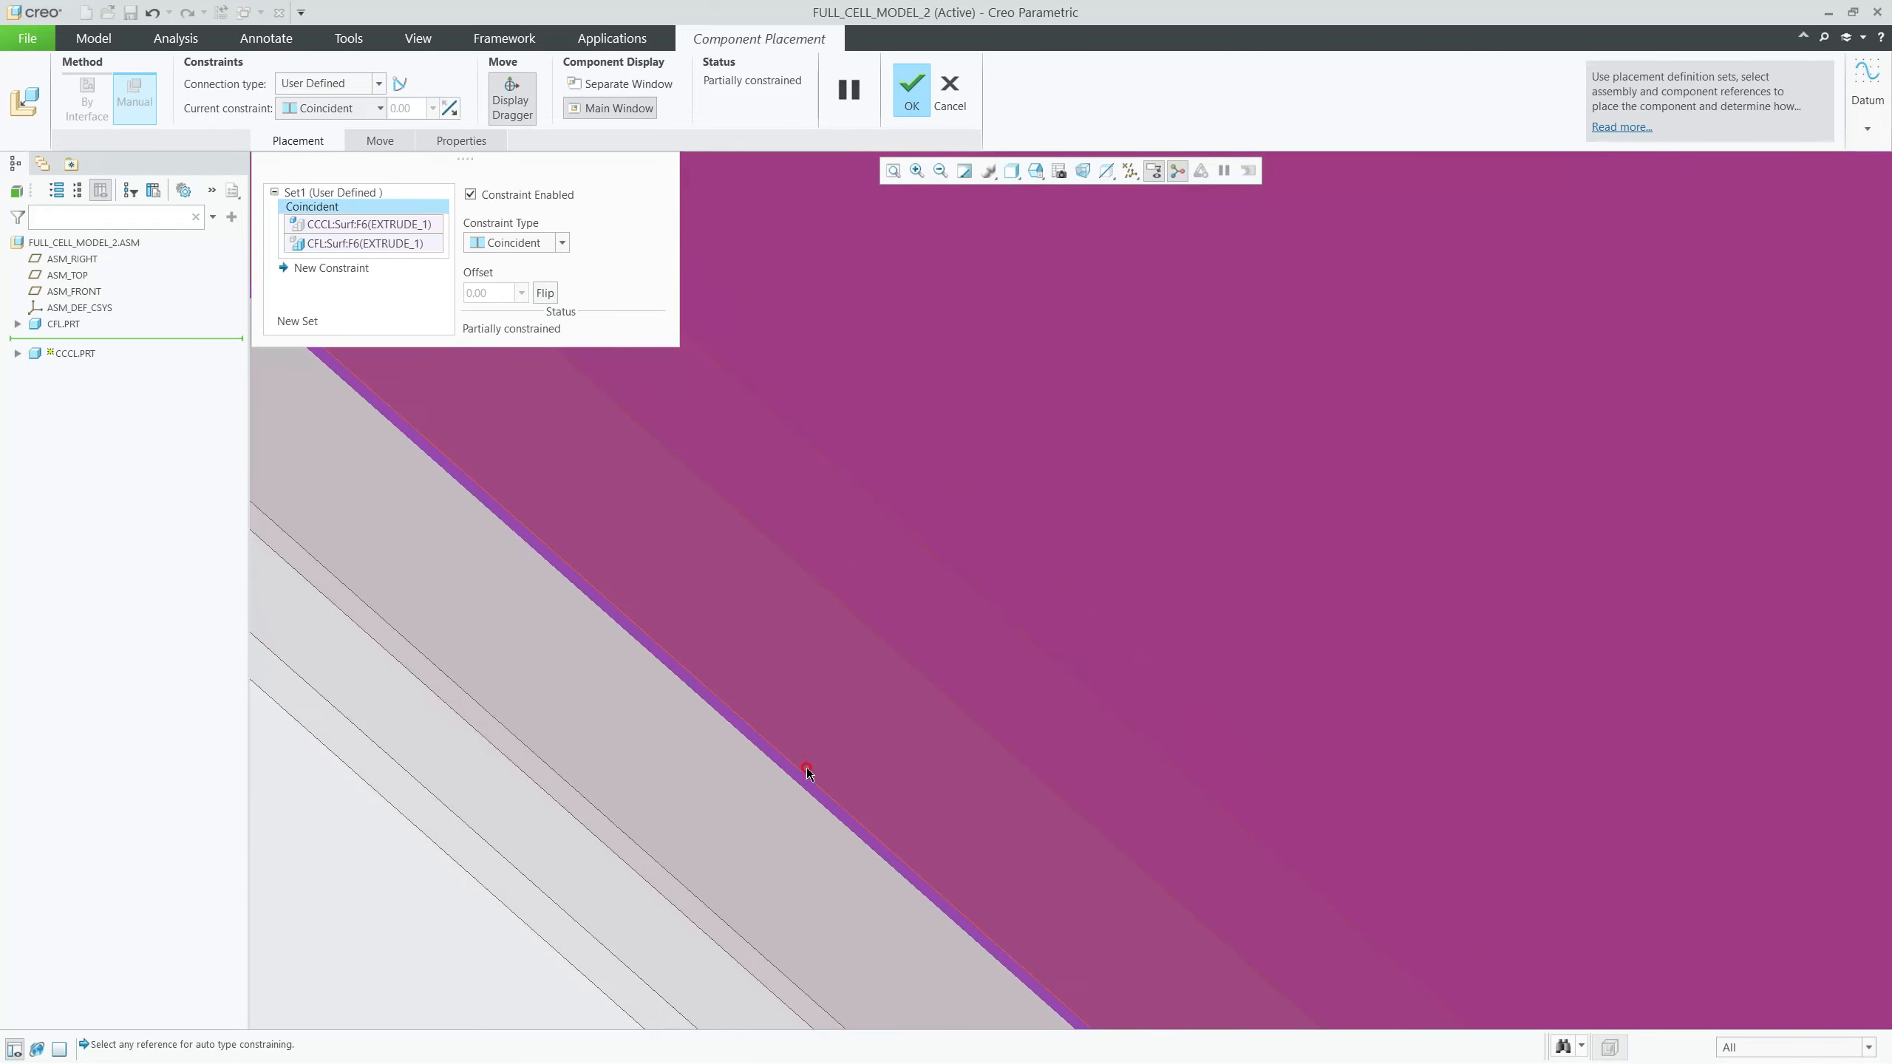
Step: Separate the overlapping plates and make CCCL's broad face coincident with CFL's broad face so CCCL stacks on CFL
scroll(805, 764, "up", 10)
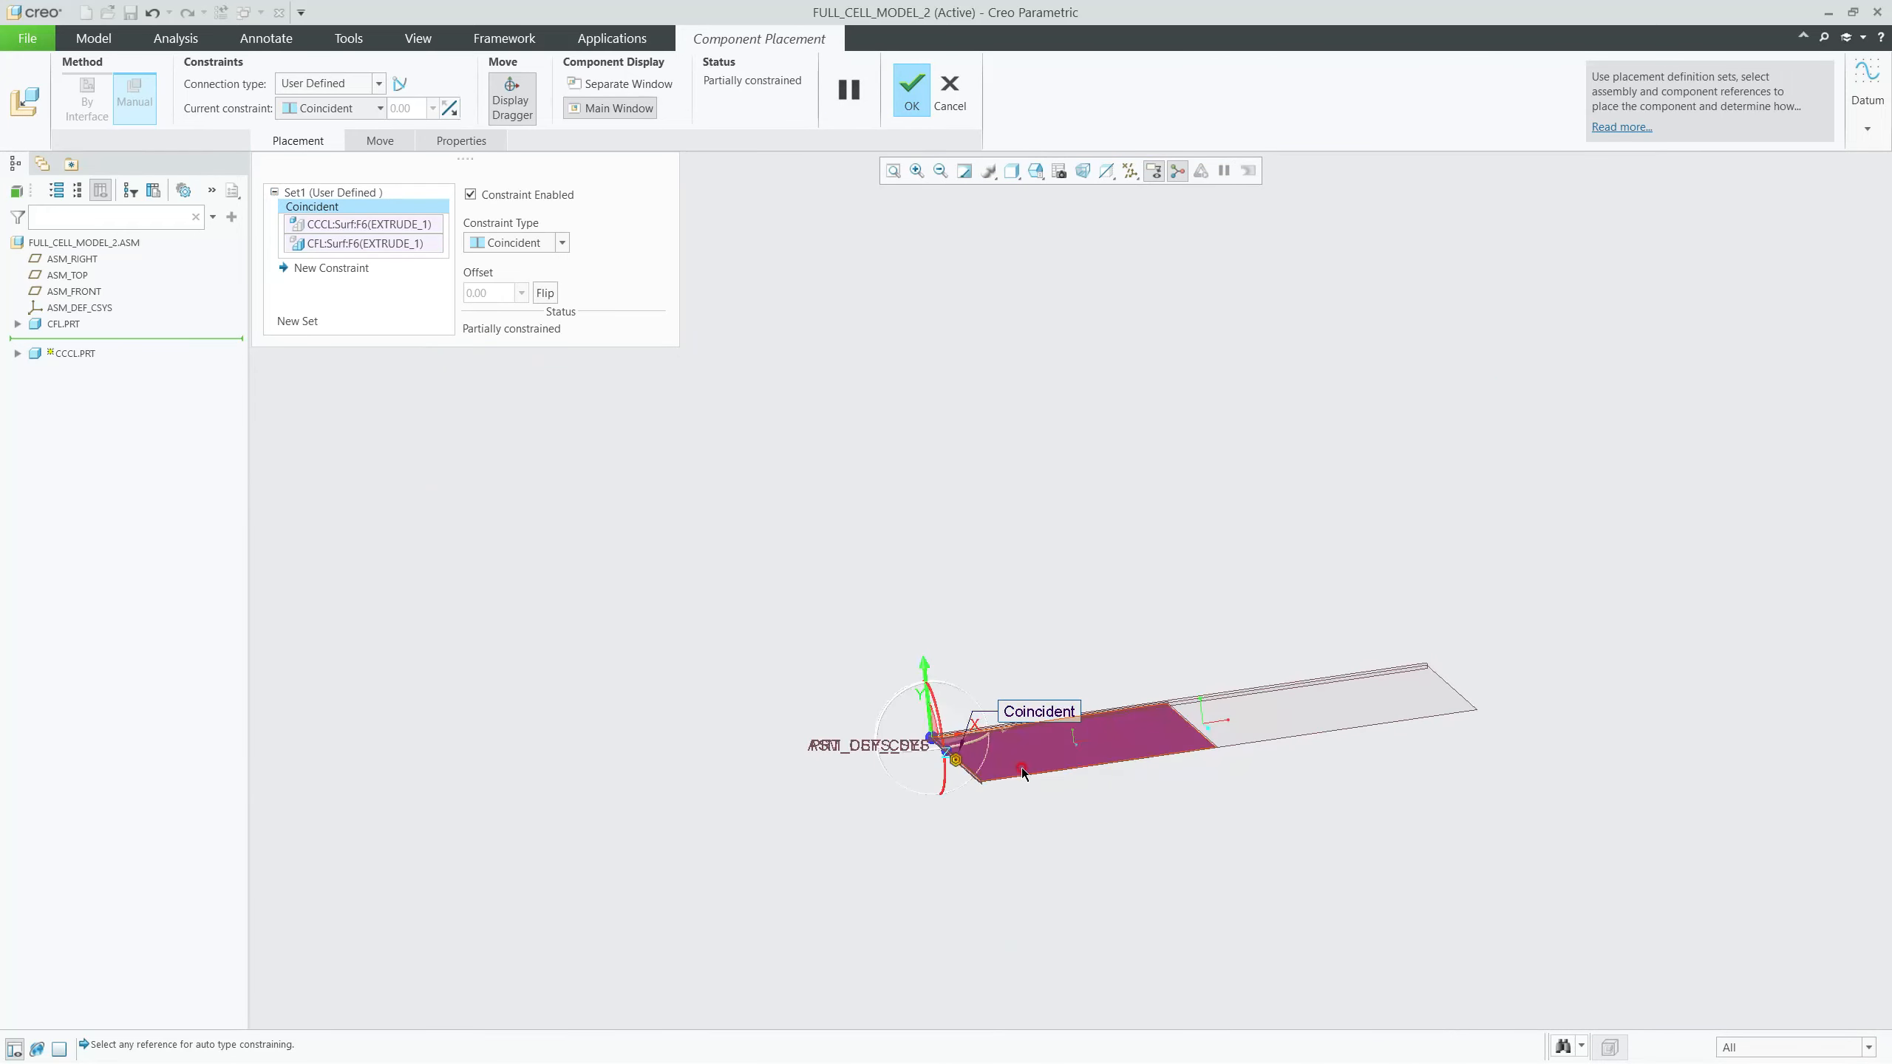
scroll(972, 755, "up", 3)
middle_click_drag(964, 744, 939, 771, "shift")
scroll(941, 775, "down", 5)
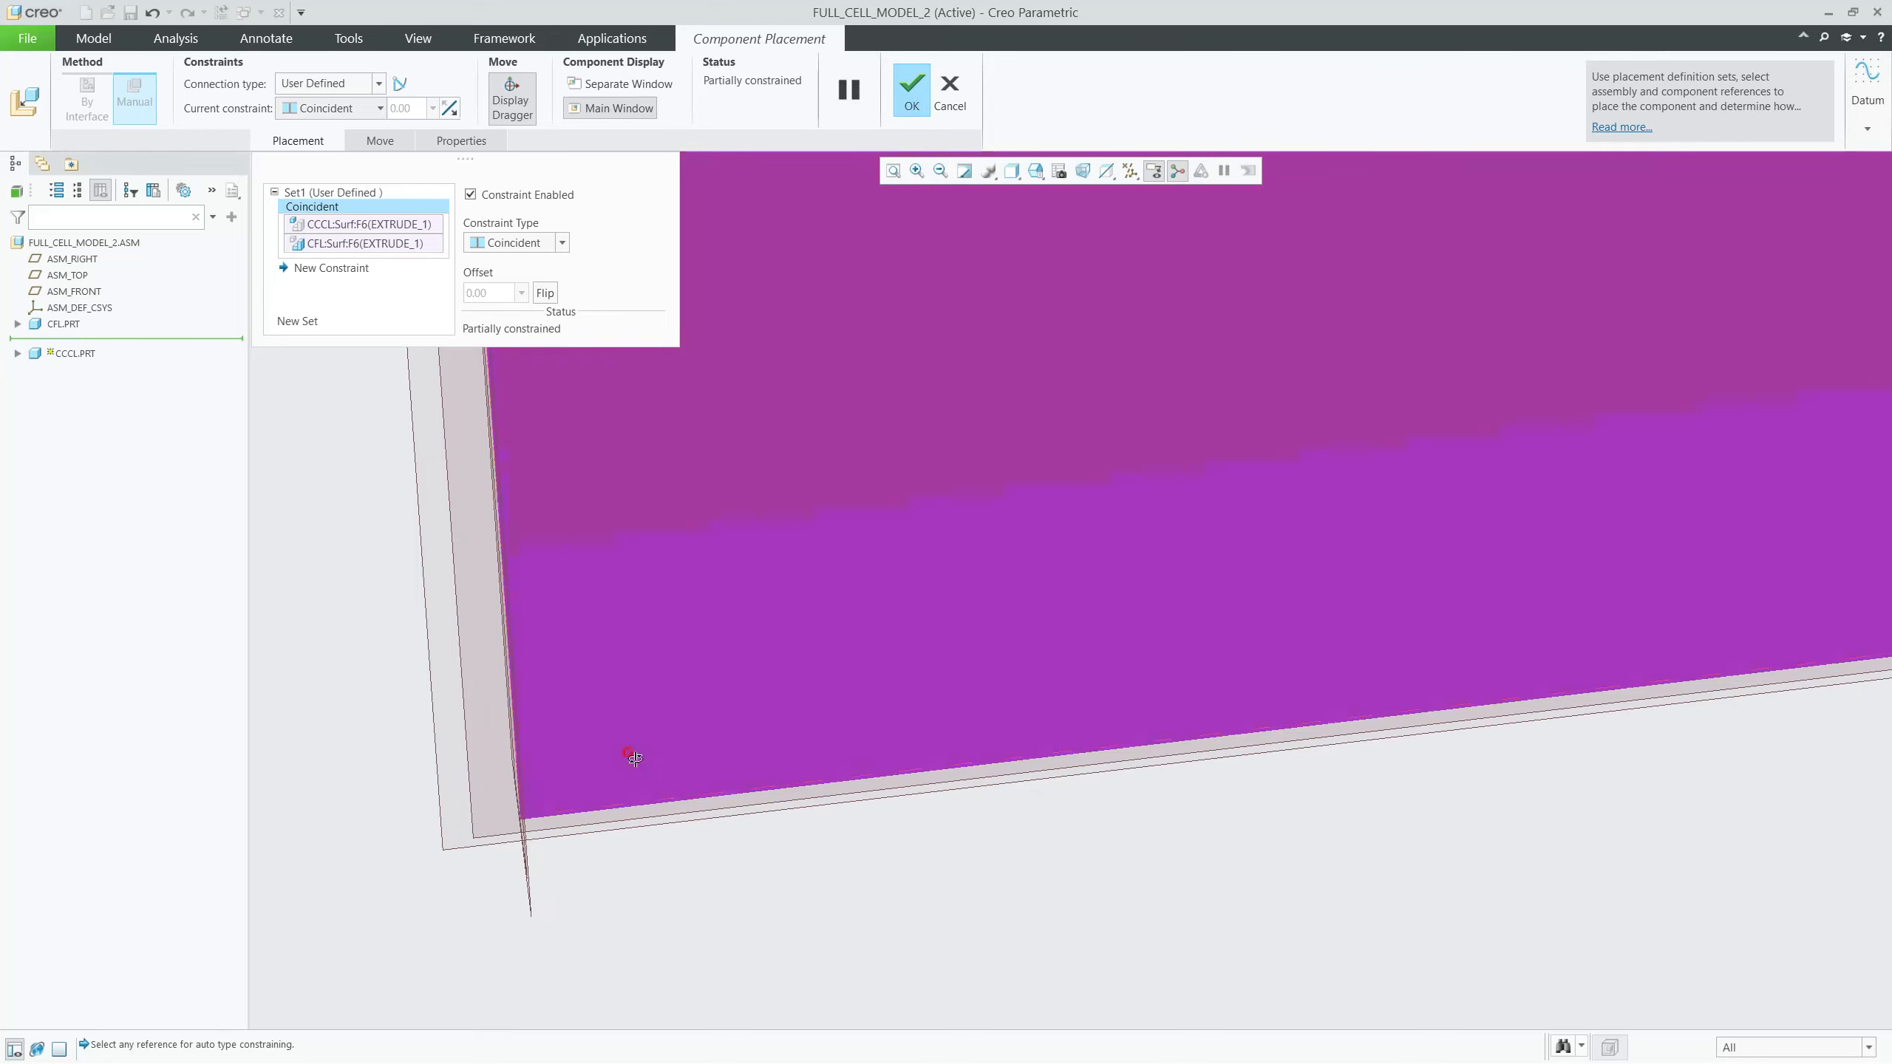
middle_click_drag(635, 759, 634, 764)
scroll(652, 749, "up", 5)
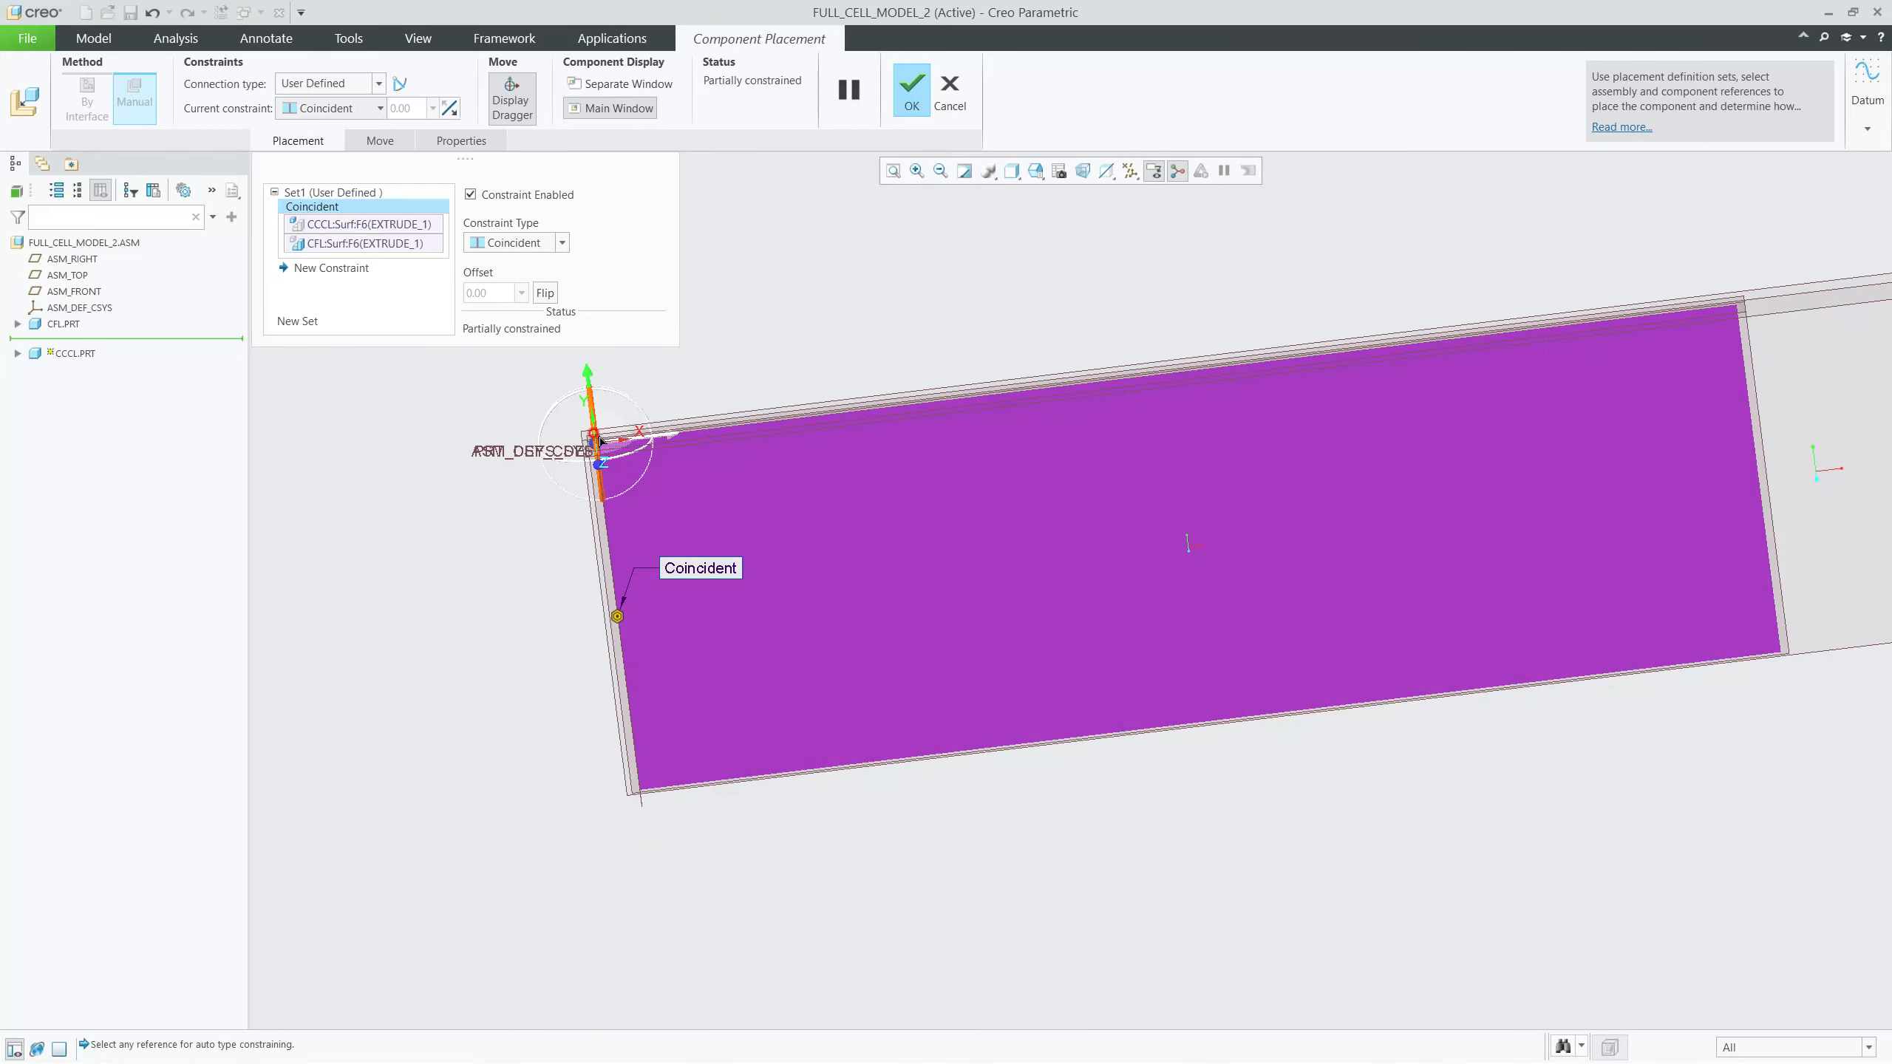
mouse_move(691, 526)
middle_mouse_down()
mouse_move(721, 509)
mouse_move(677, 507)
middle_mouse_up()
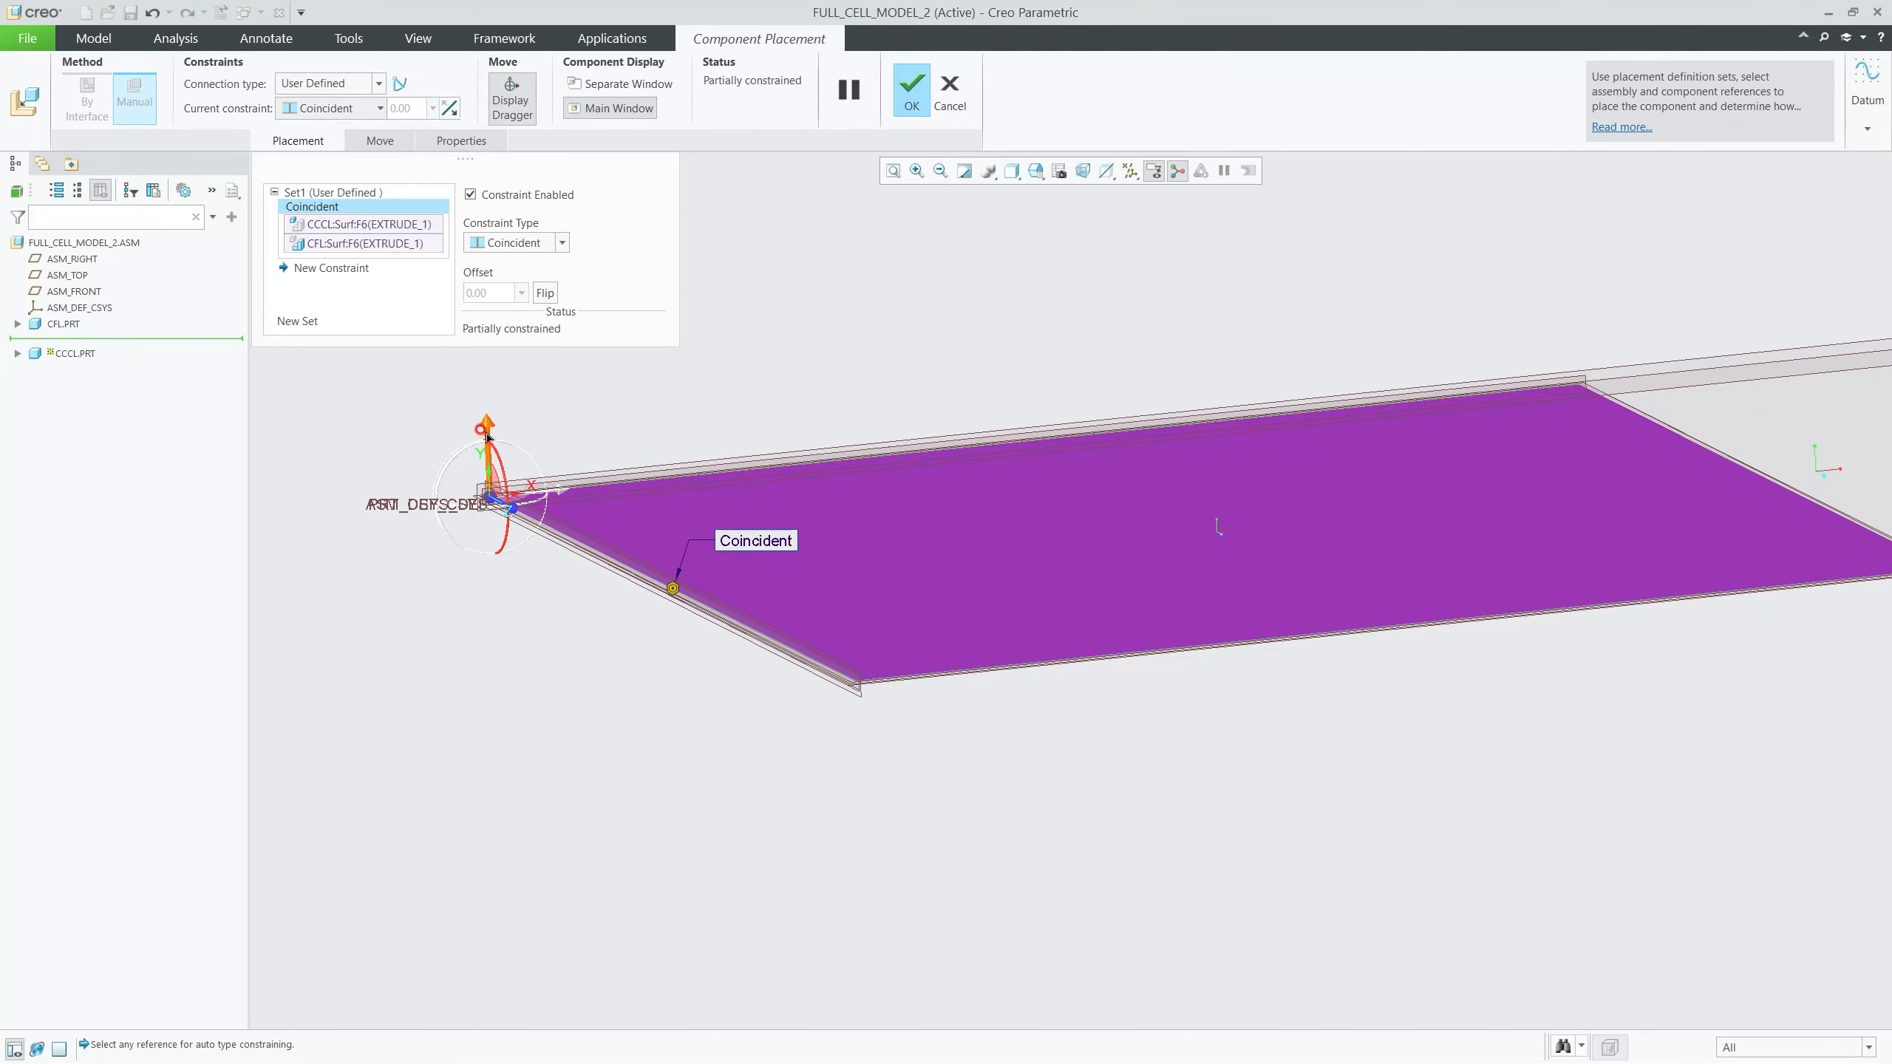
middle_click_drag(485, 436, 772, 378)
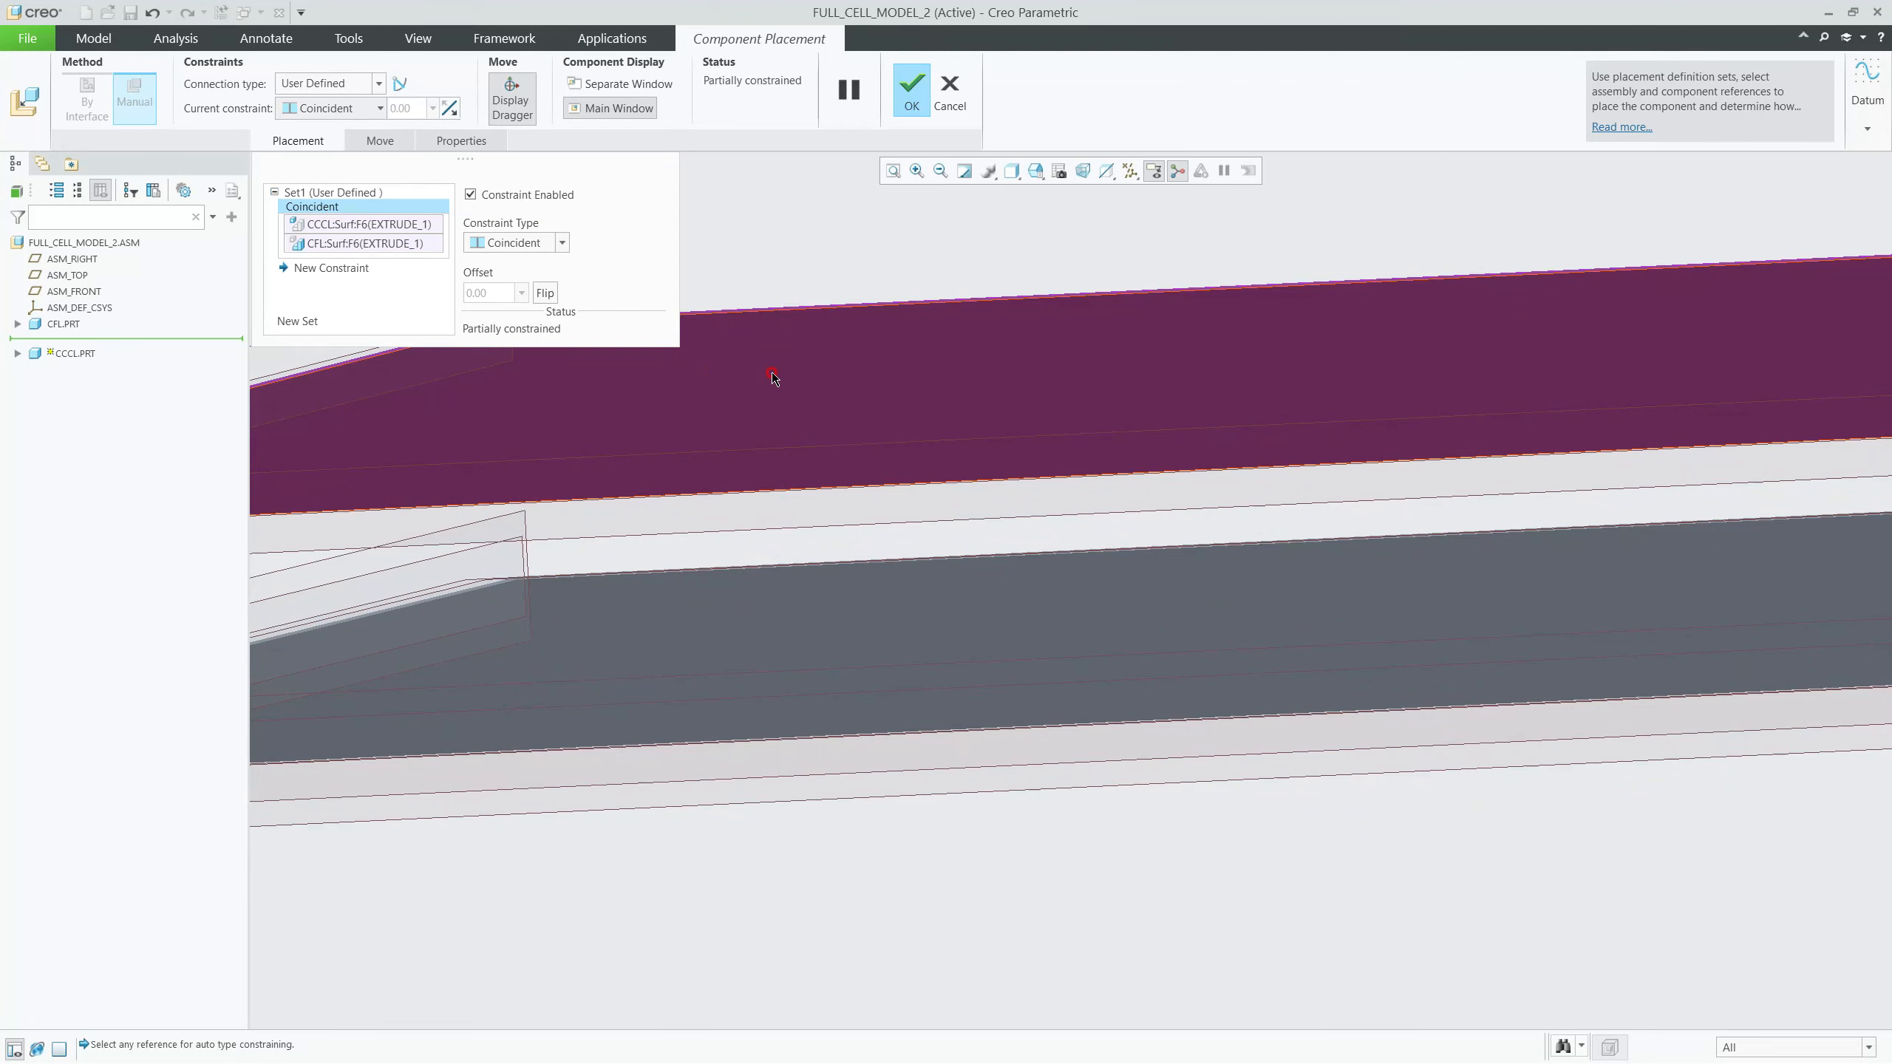
left_click(772, 378)
left_click(850, 572)
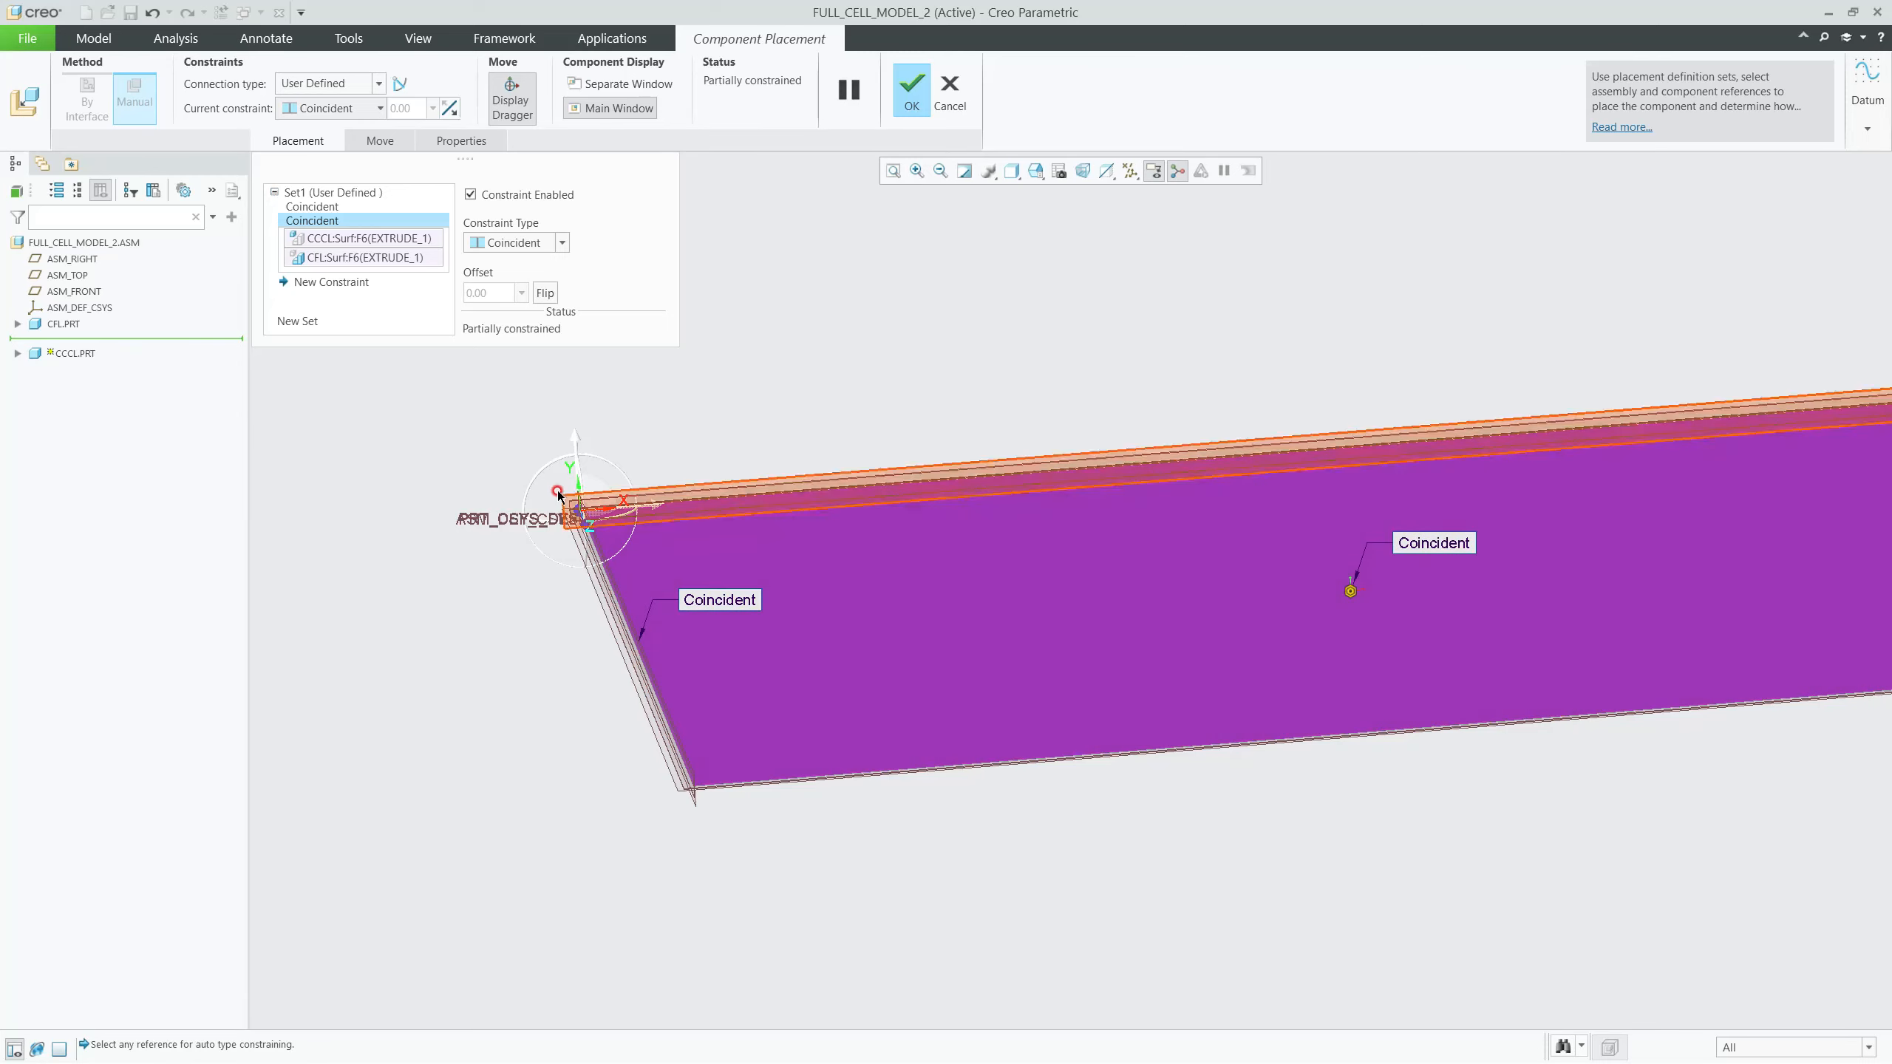
Step: Make the thin front faces of CCCL and CFL coincident and accept the fully constrained component placement
middle_click_drag(768, 691, 765, 663)
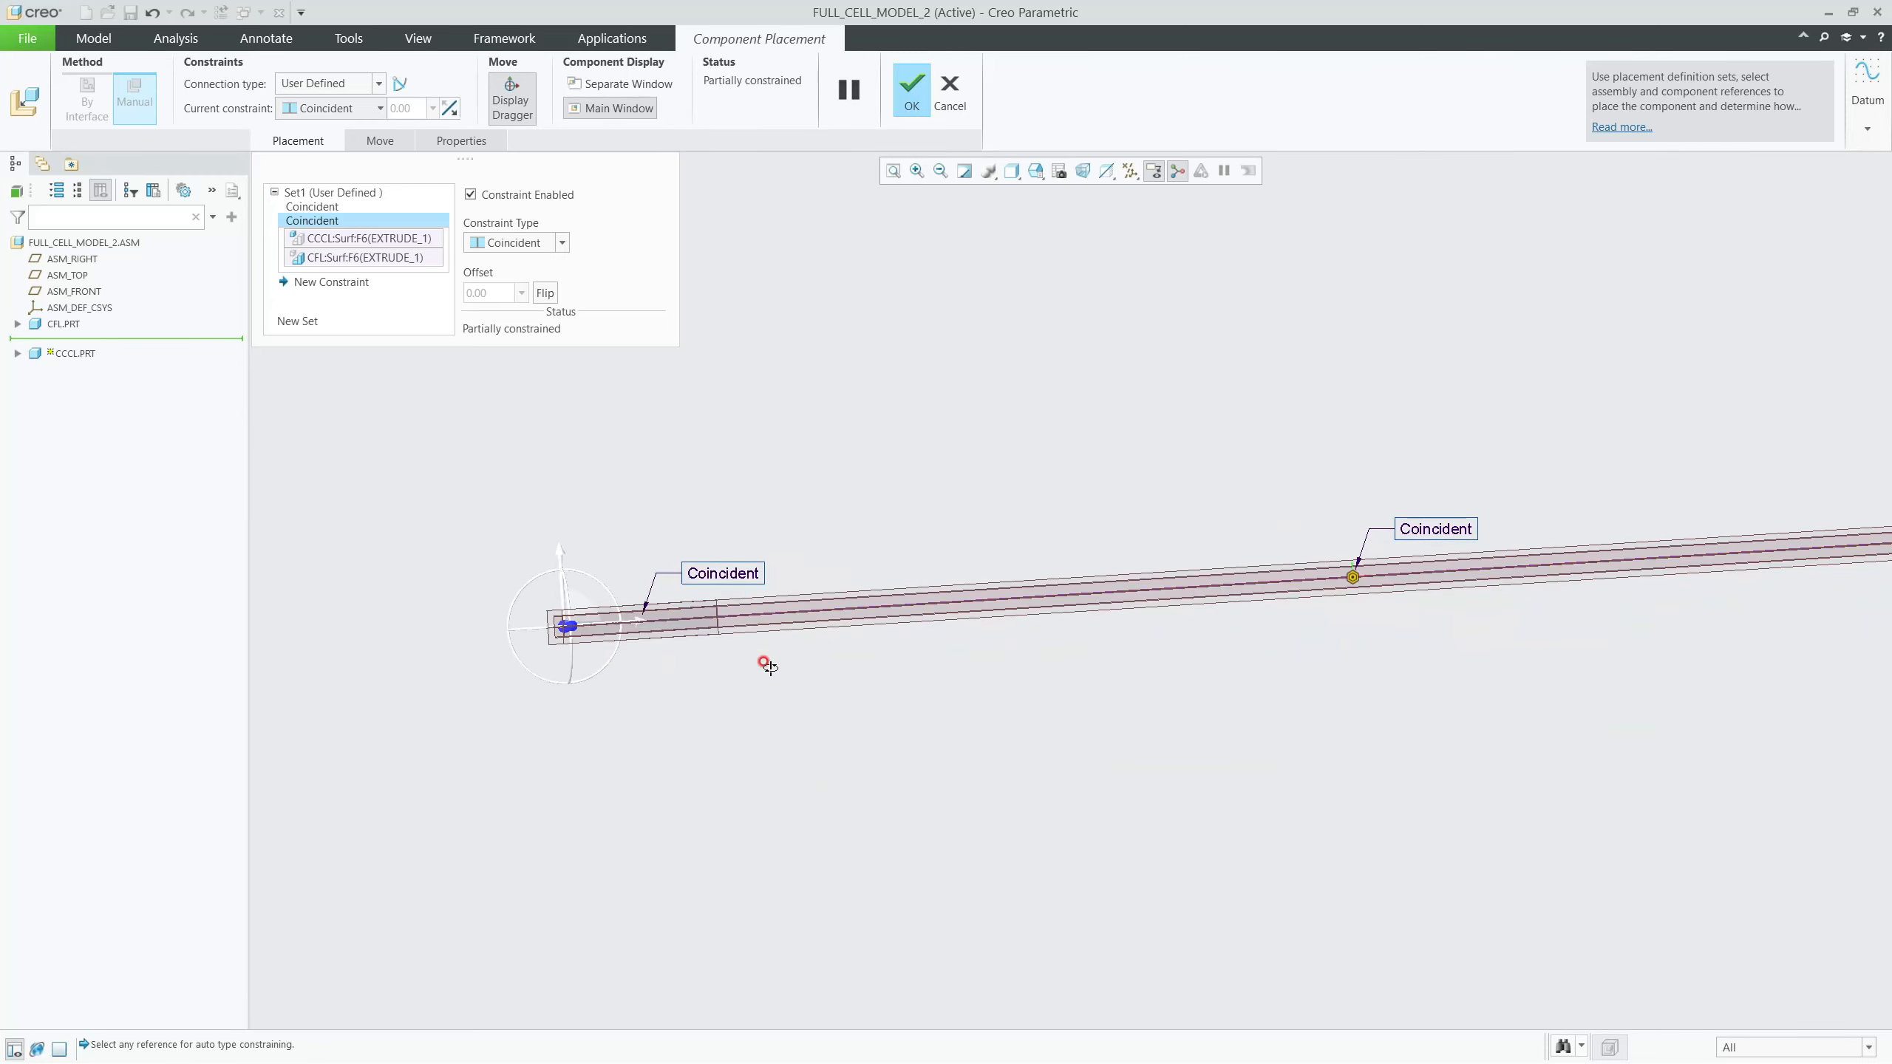
scroll(731, 621, "down", 8)
scroll(629, 652, "down", 3)
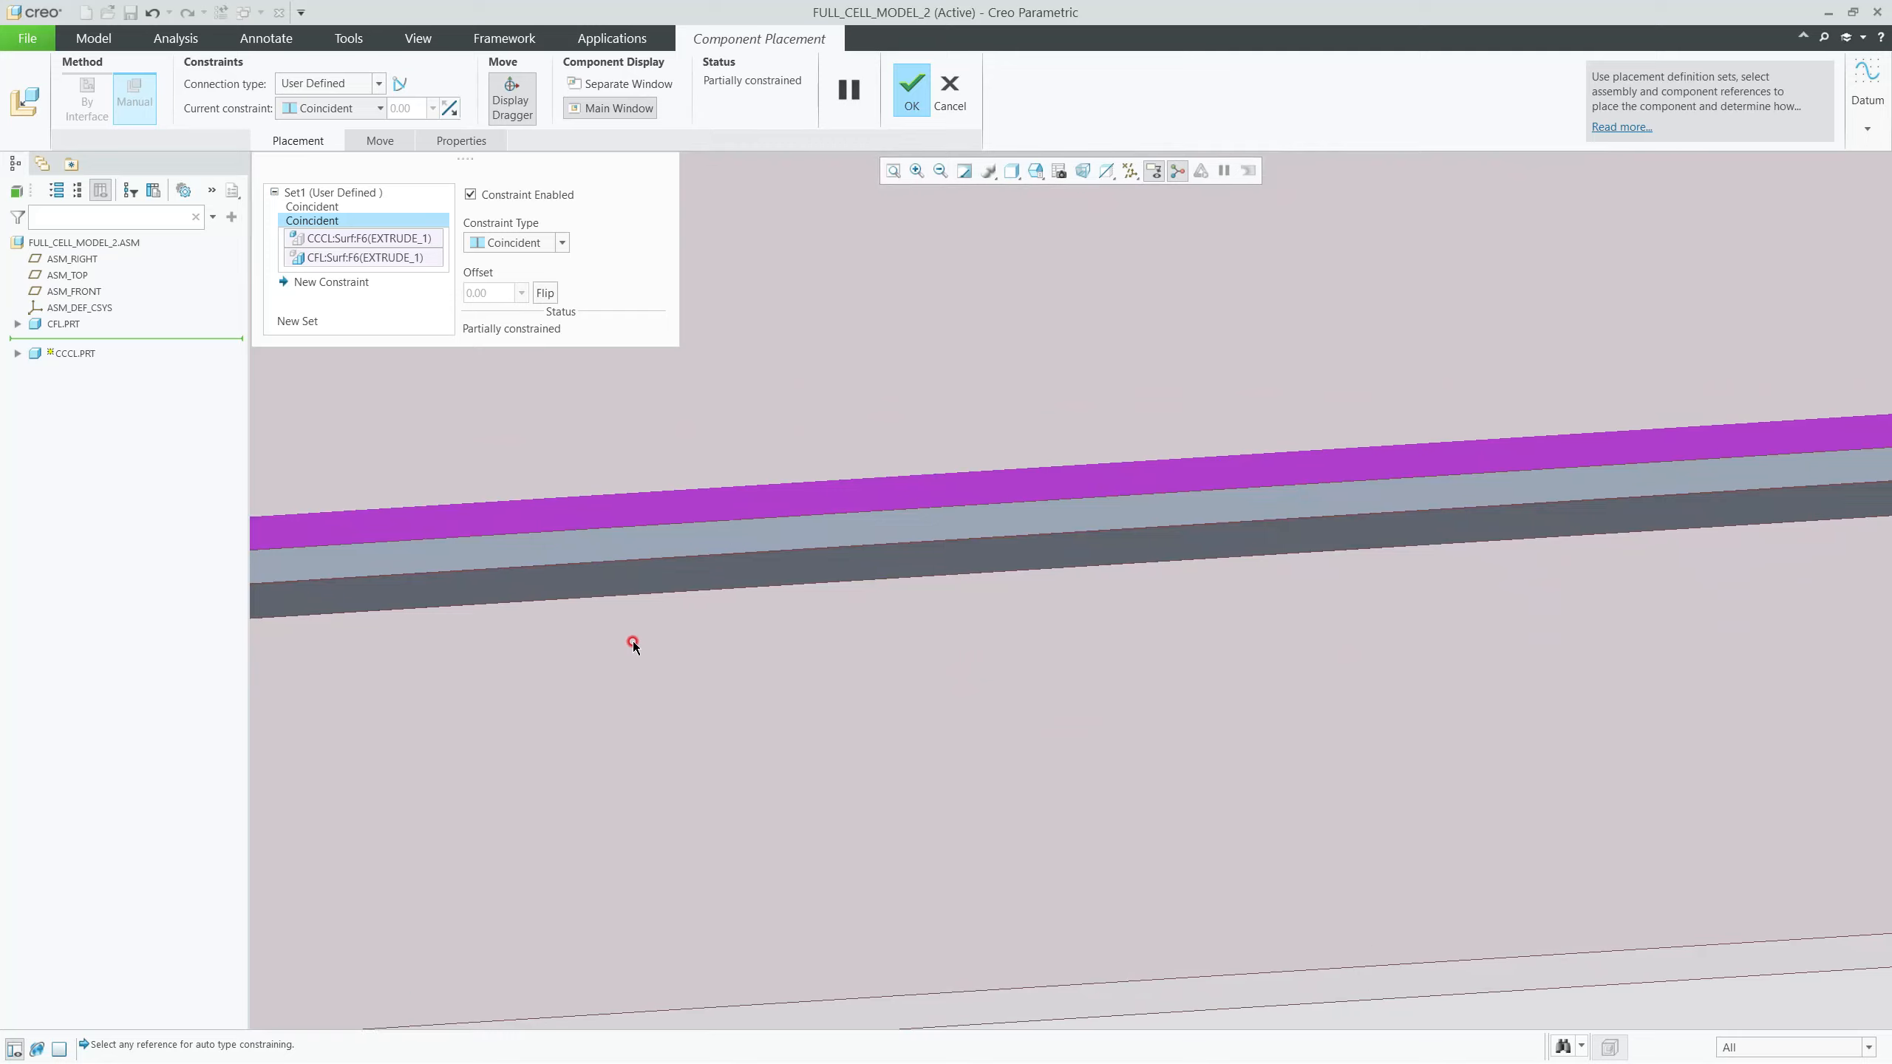
left_click(711, 506)
left_click(709, 538)
scroll(741, 604, "up", 5)
middle_click_drag(756, 613, 731, 643)
scroll(726, 596, "up", 5)
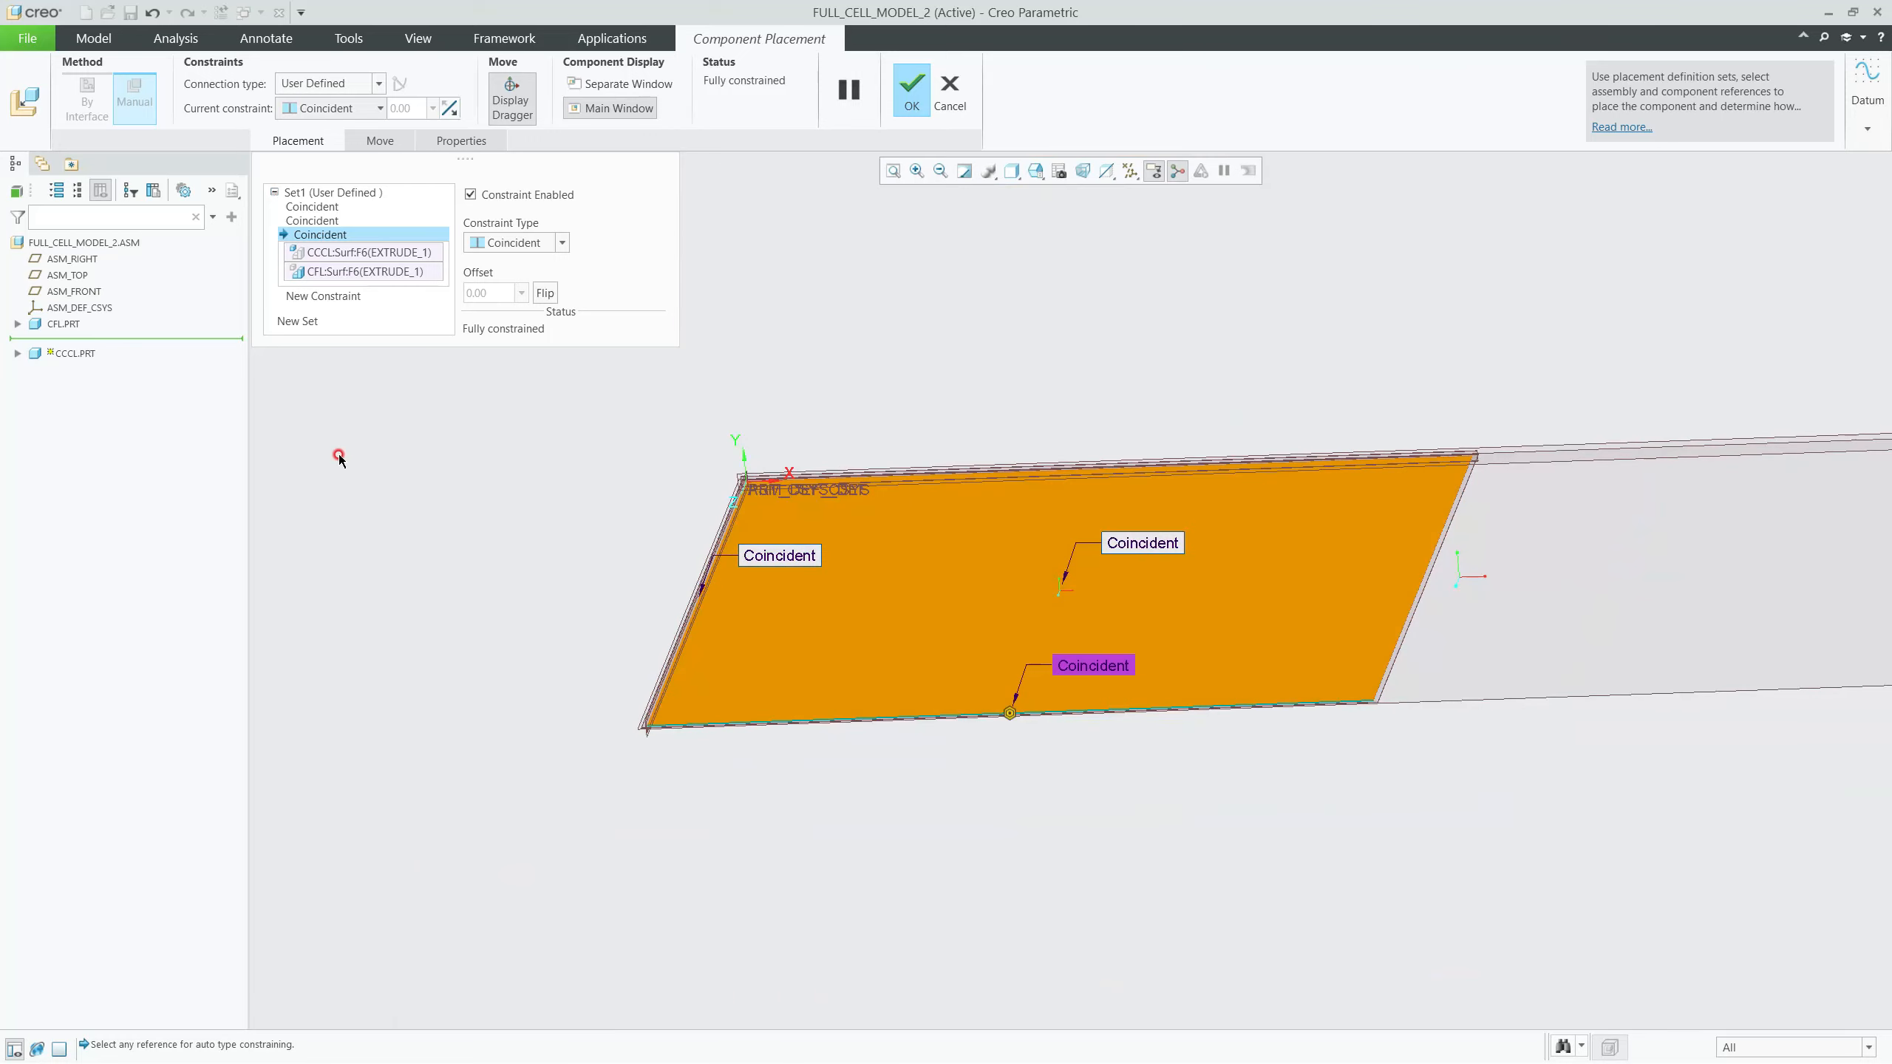
middle_click(449, 445)
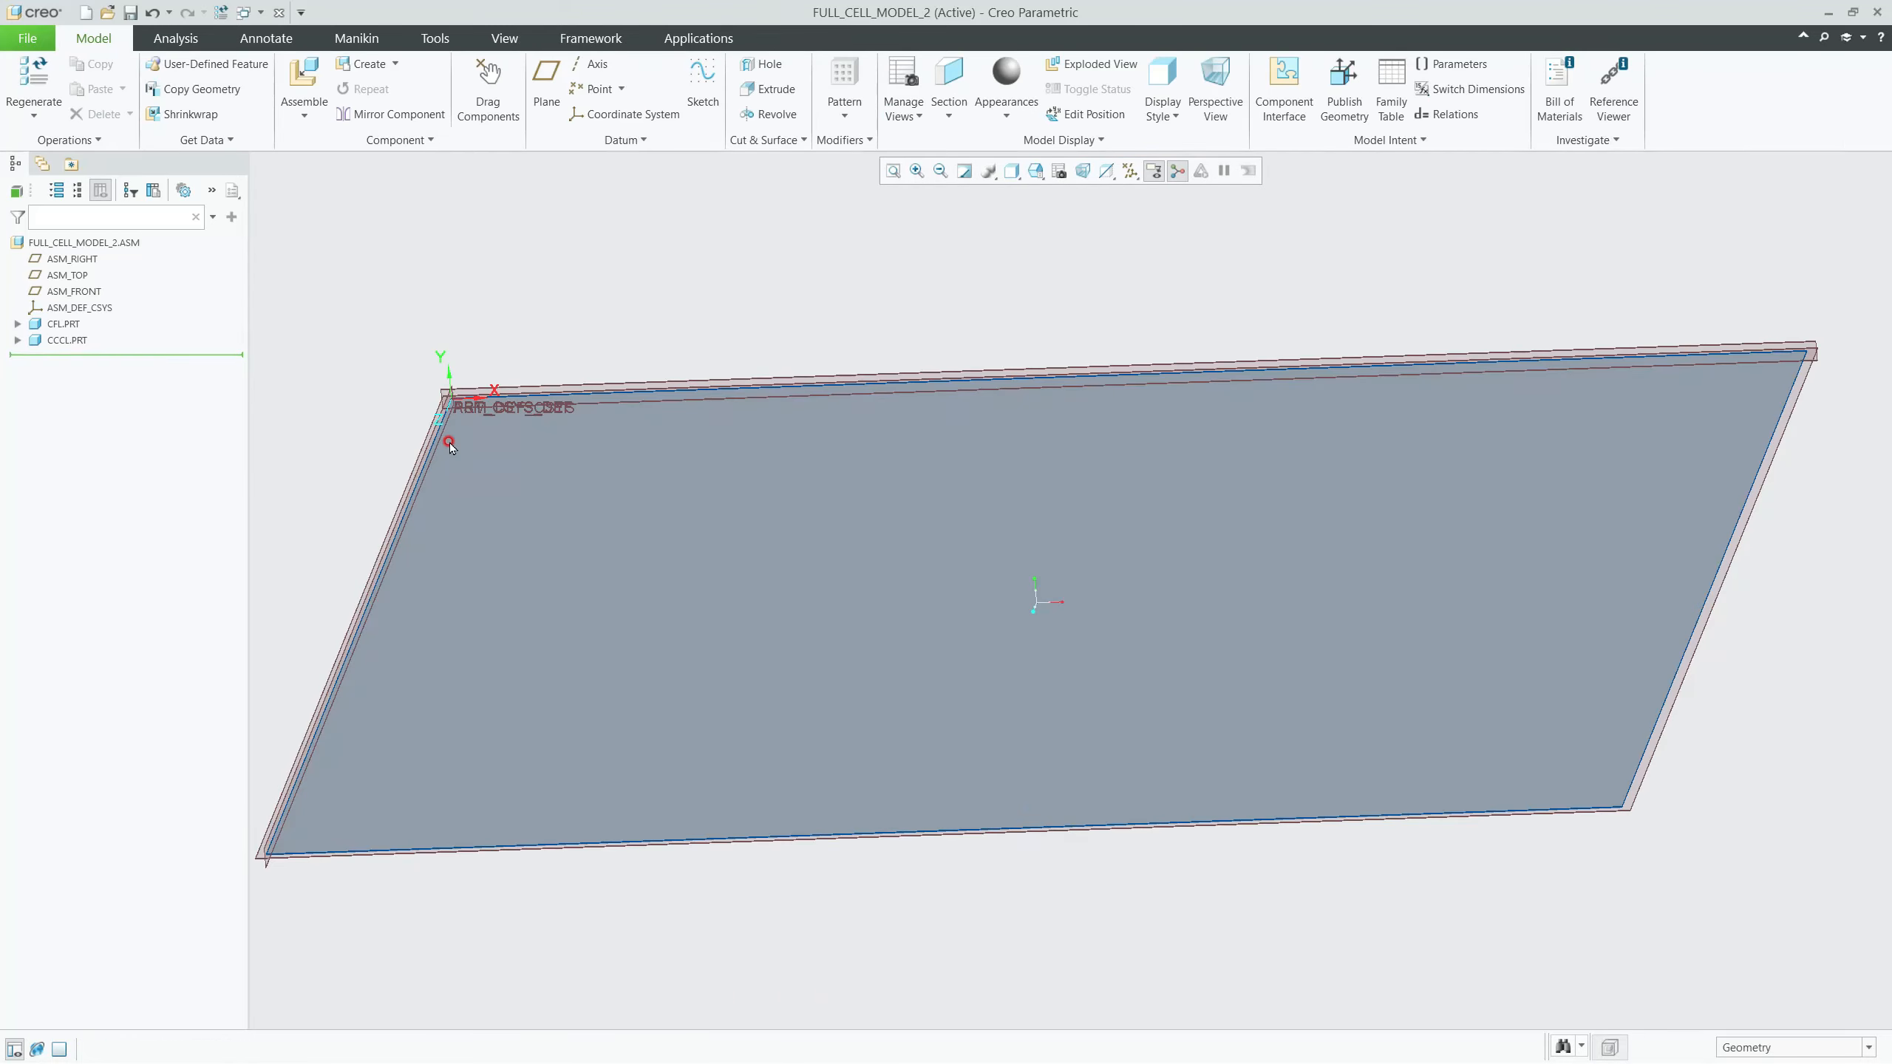
Step: Inspect the stacked plates at their front corner and open the CCCL part in its own window
scroll(403, 406, "up", 1)
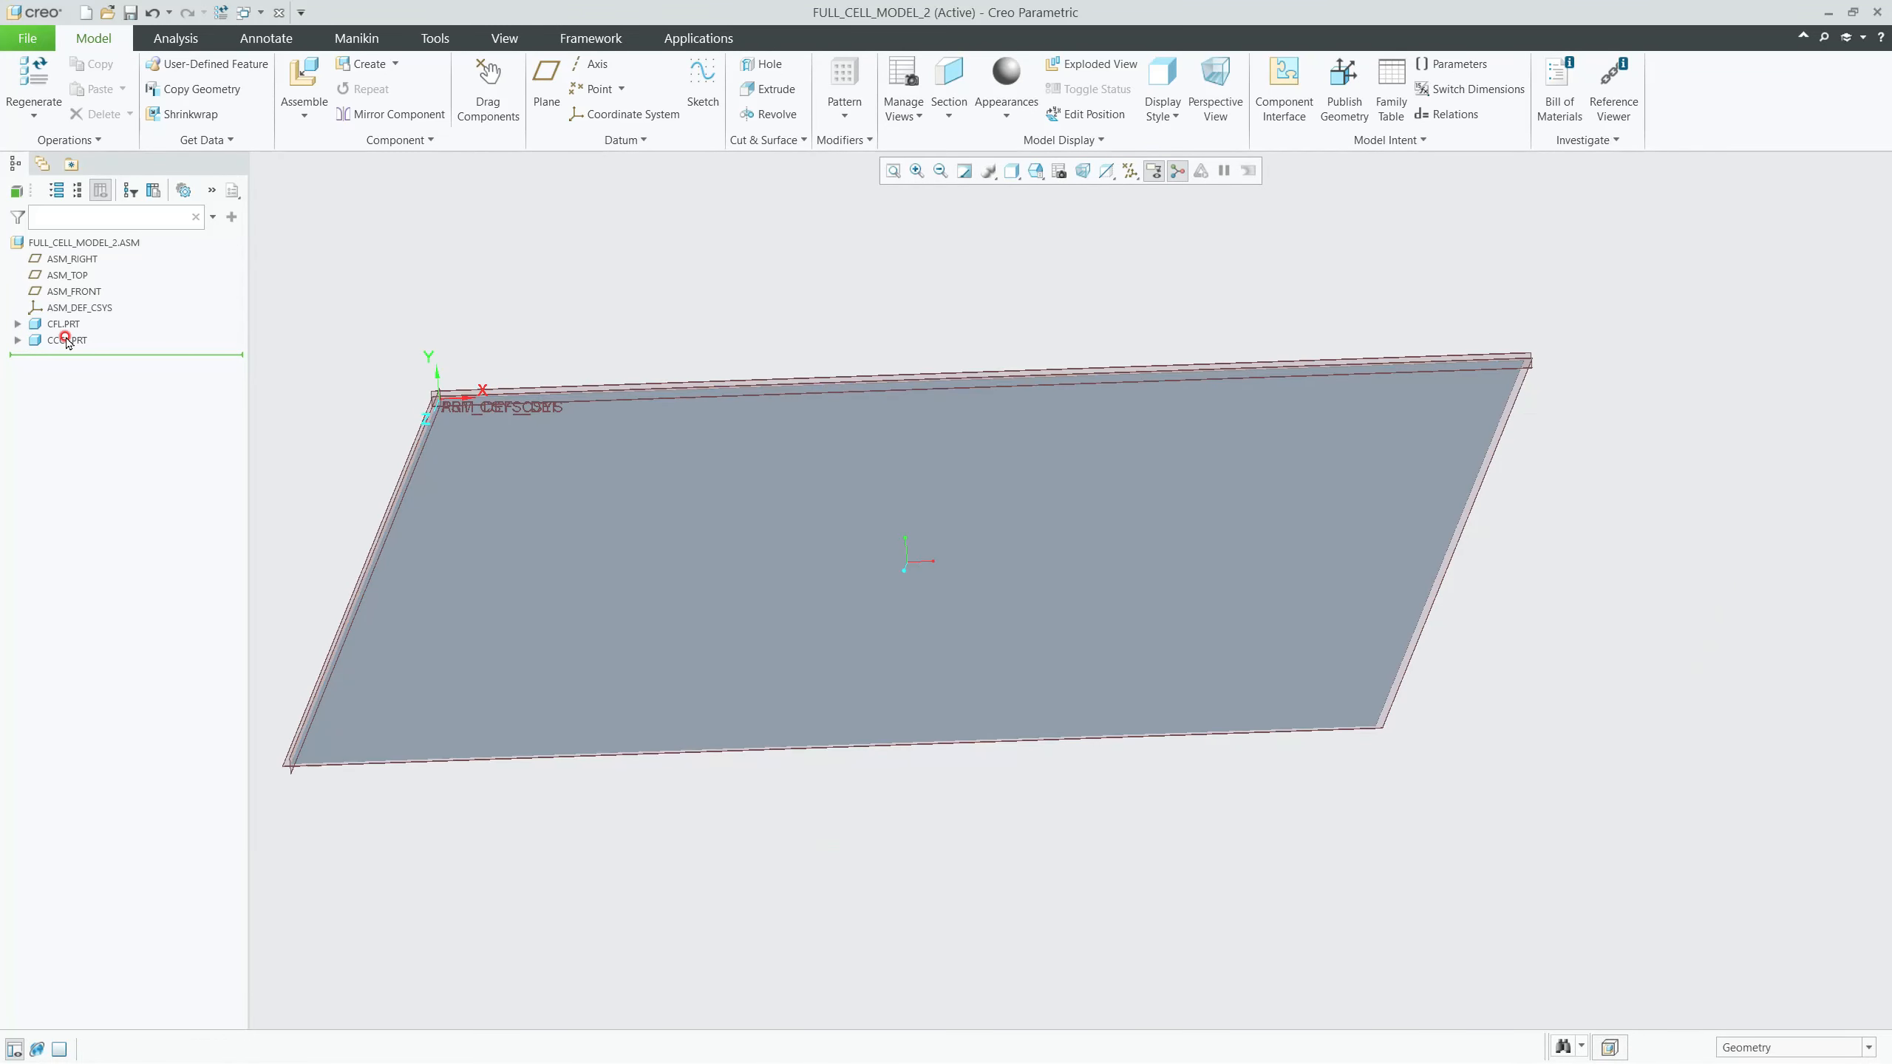
middle_click_drag(541, 526, 511, 680)
scroll(492, 685, "down", 6)
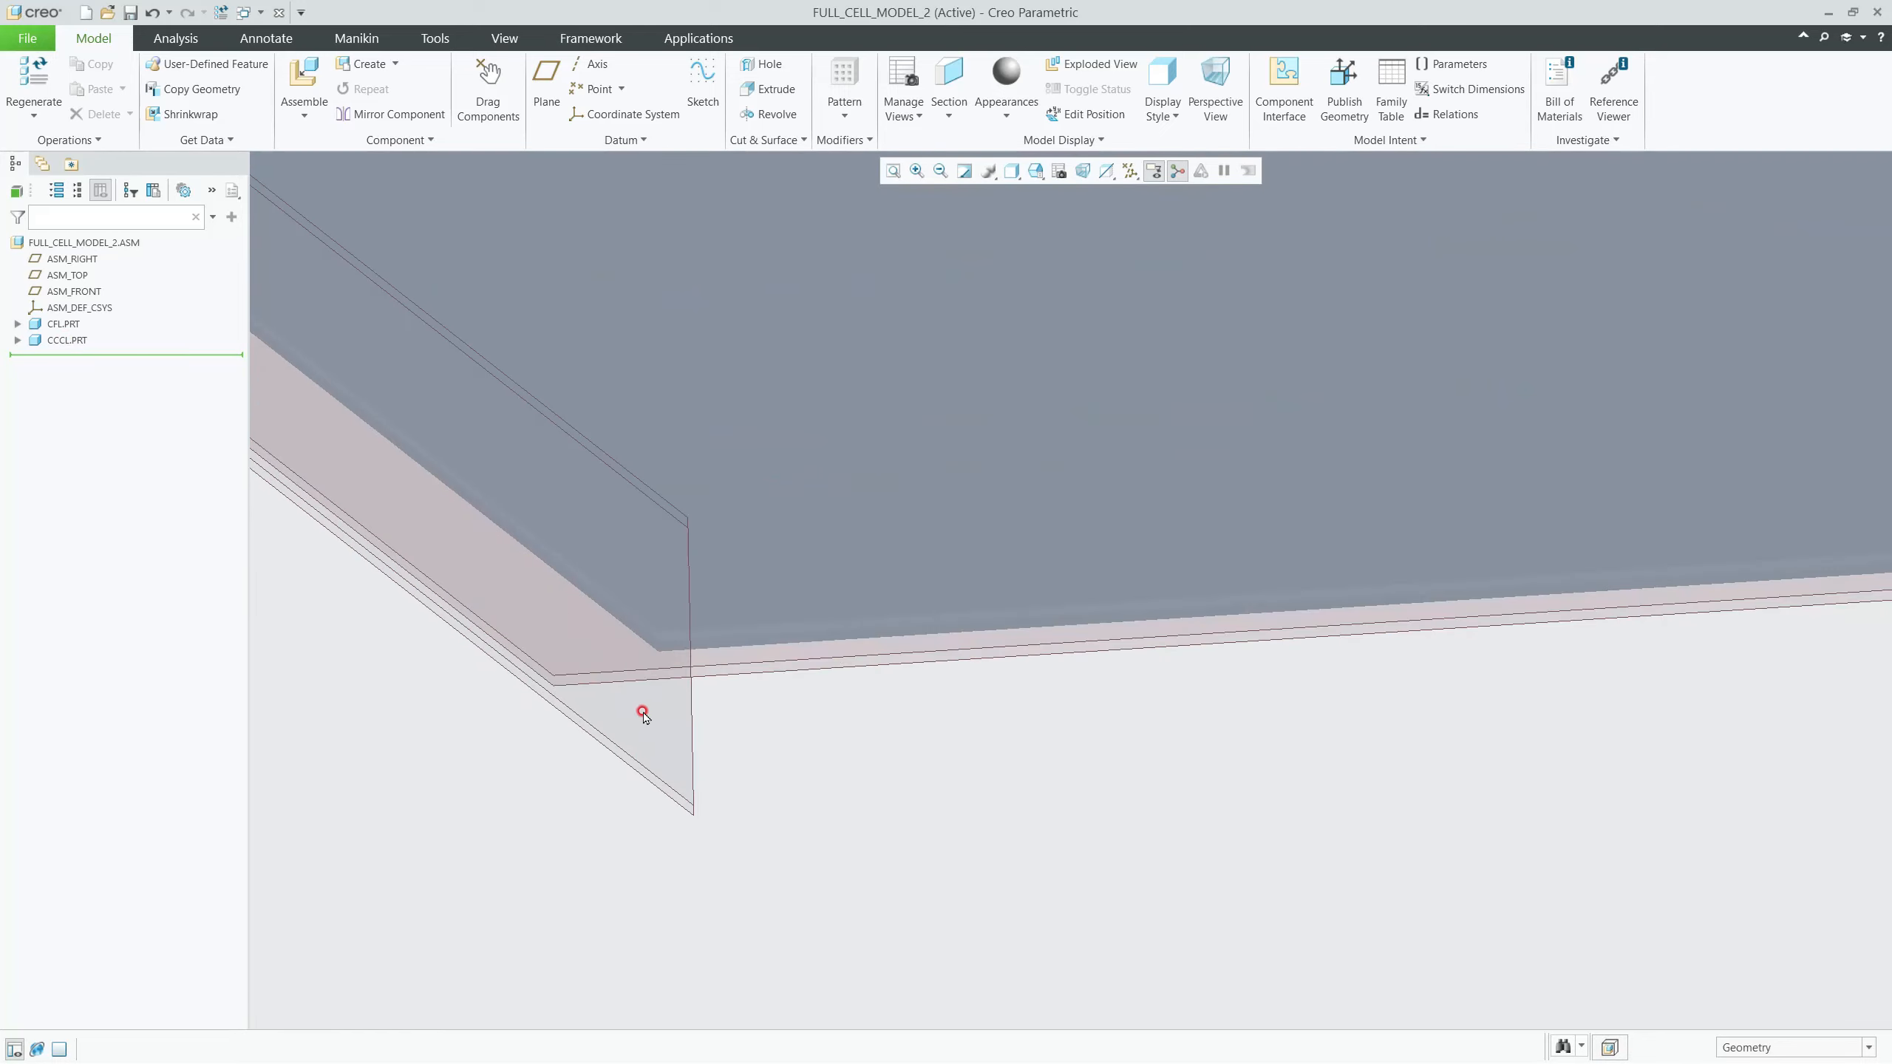
scroll(644, 700, "down", 3)
scroll(623, 532, "down", 3)
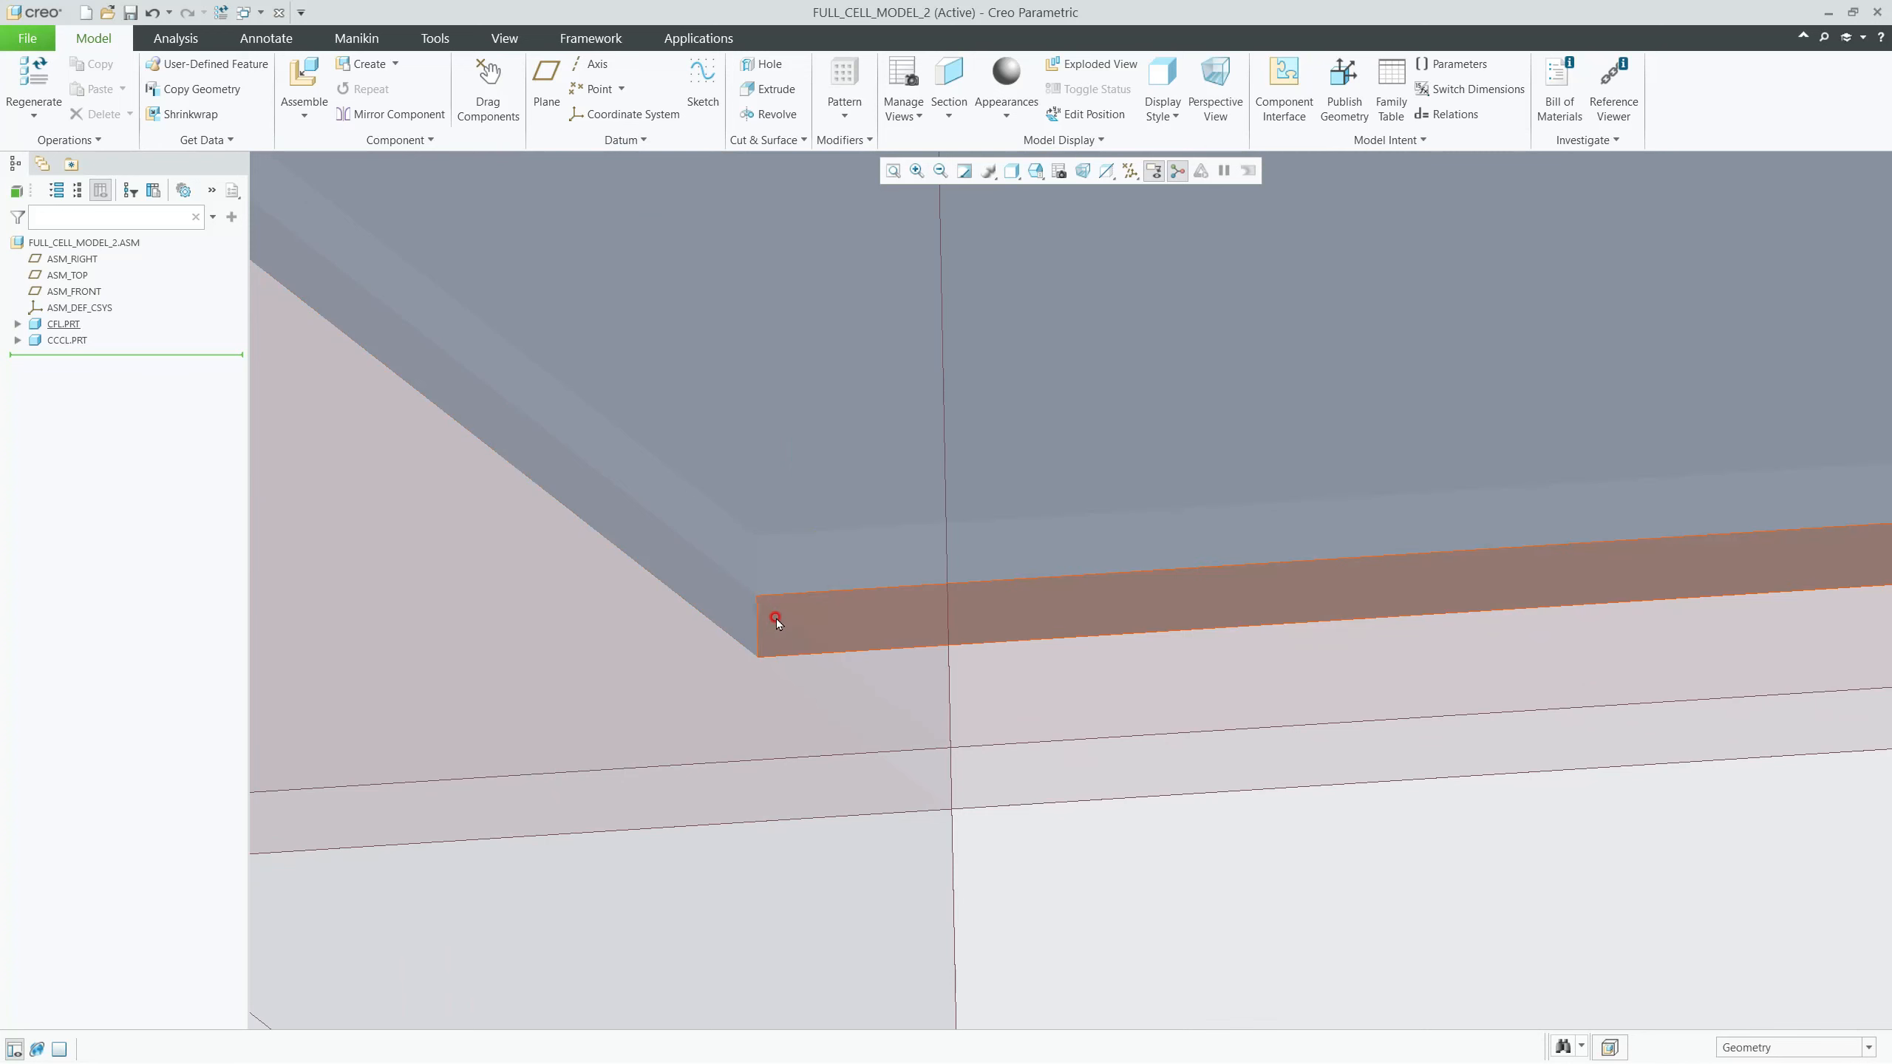
right_click(73, 341)
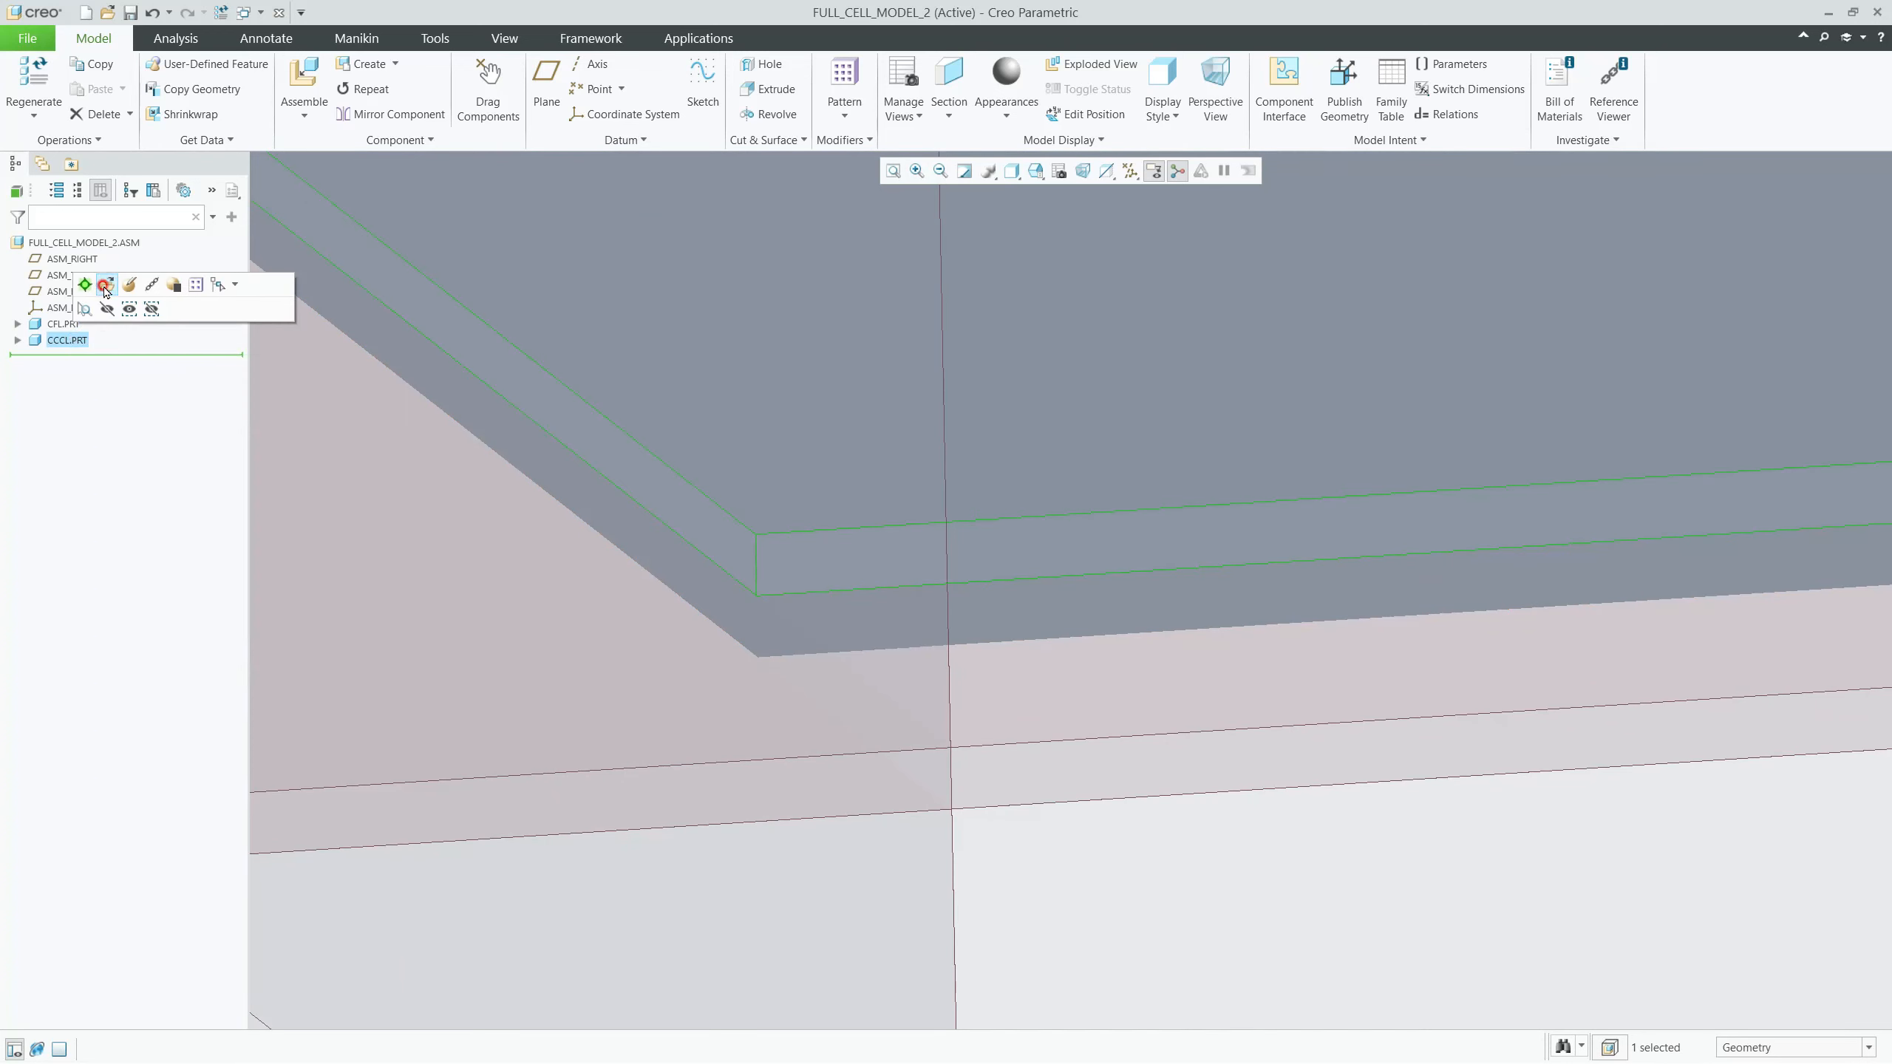
left_click(106, 285)
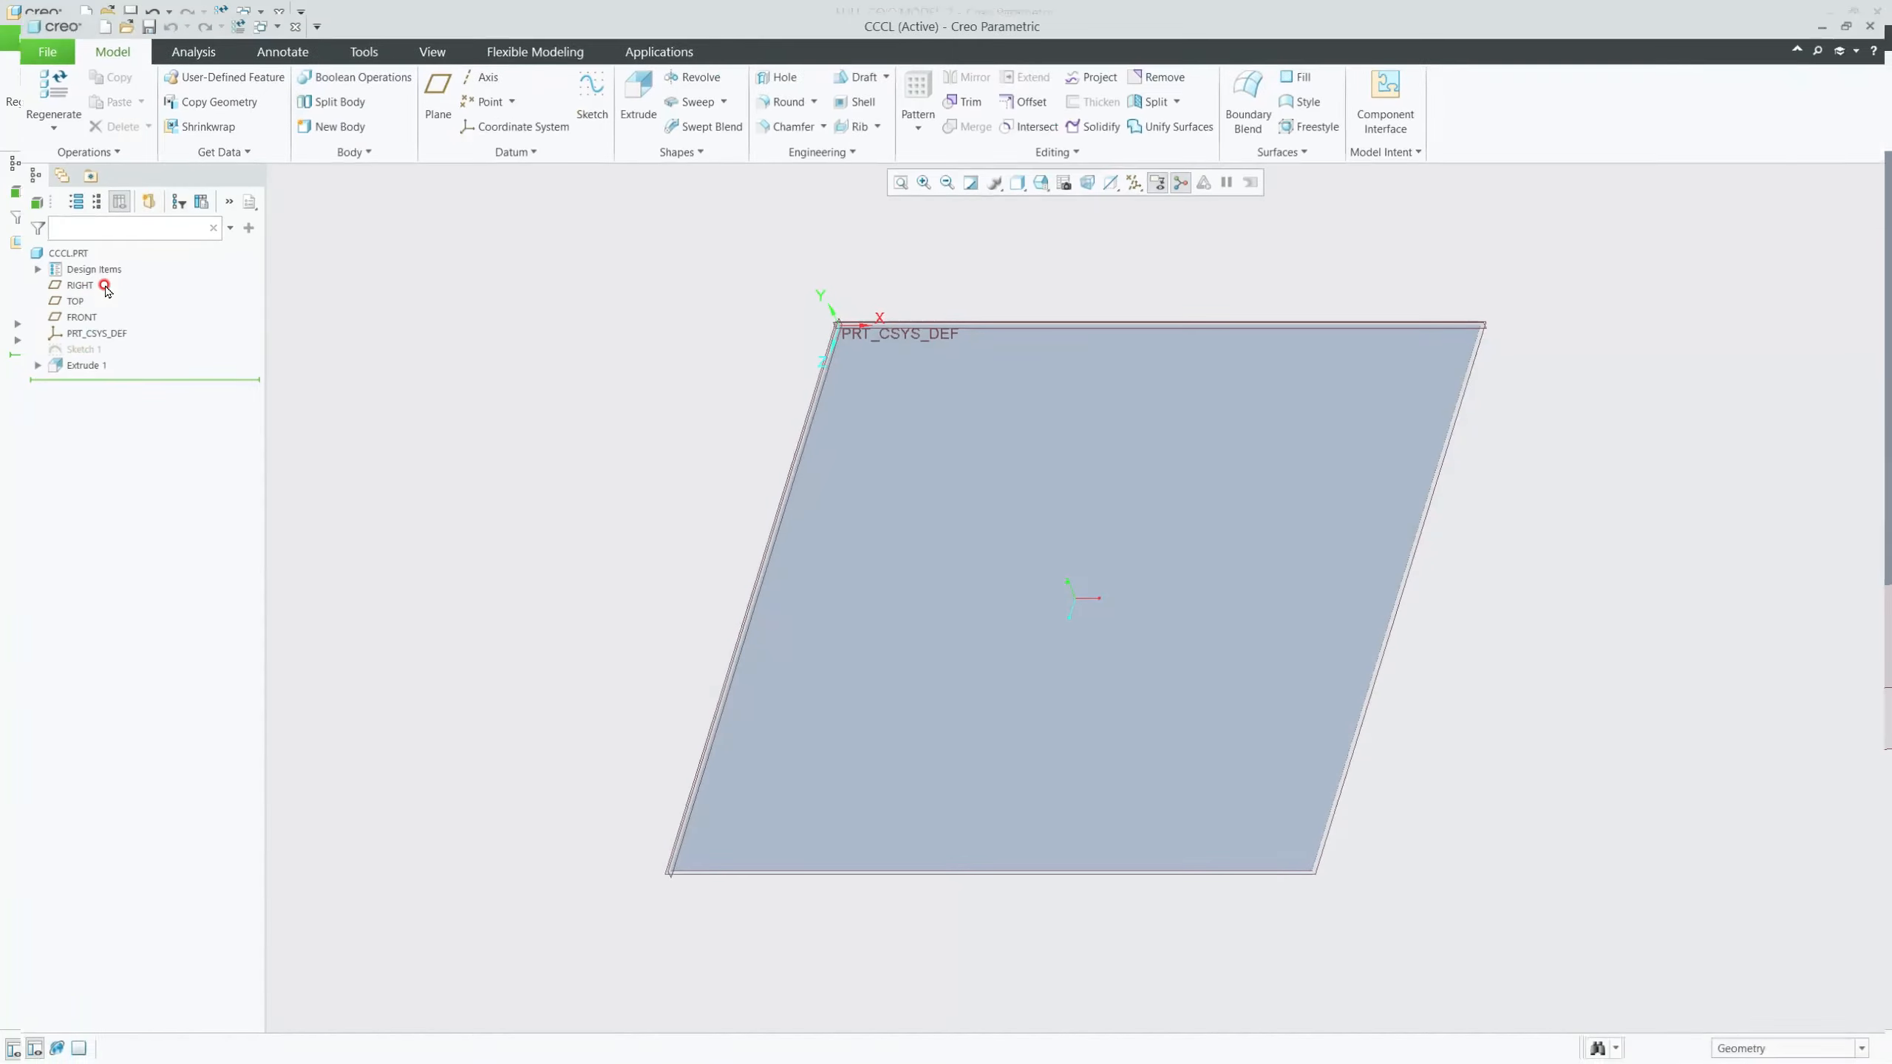
Step: Measure the CCCL plate's vertical corner edge and its long upper side edge, and close the measurement
middle_click_drag(964, 567, 882, 899)
scroll(879, 808, "up", 5)
middle_click_drag(880, 809, 815, 765)
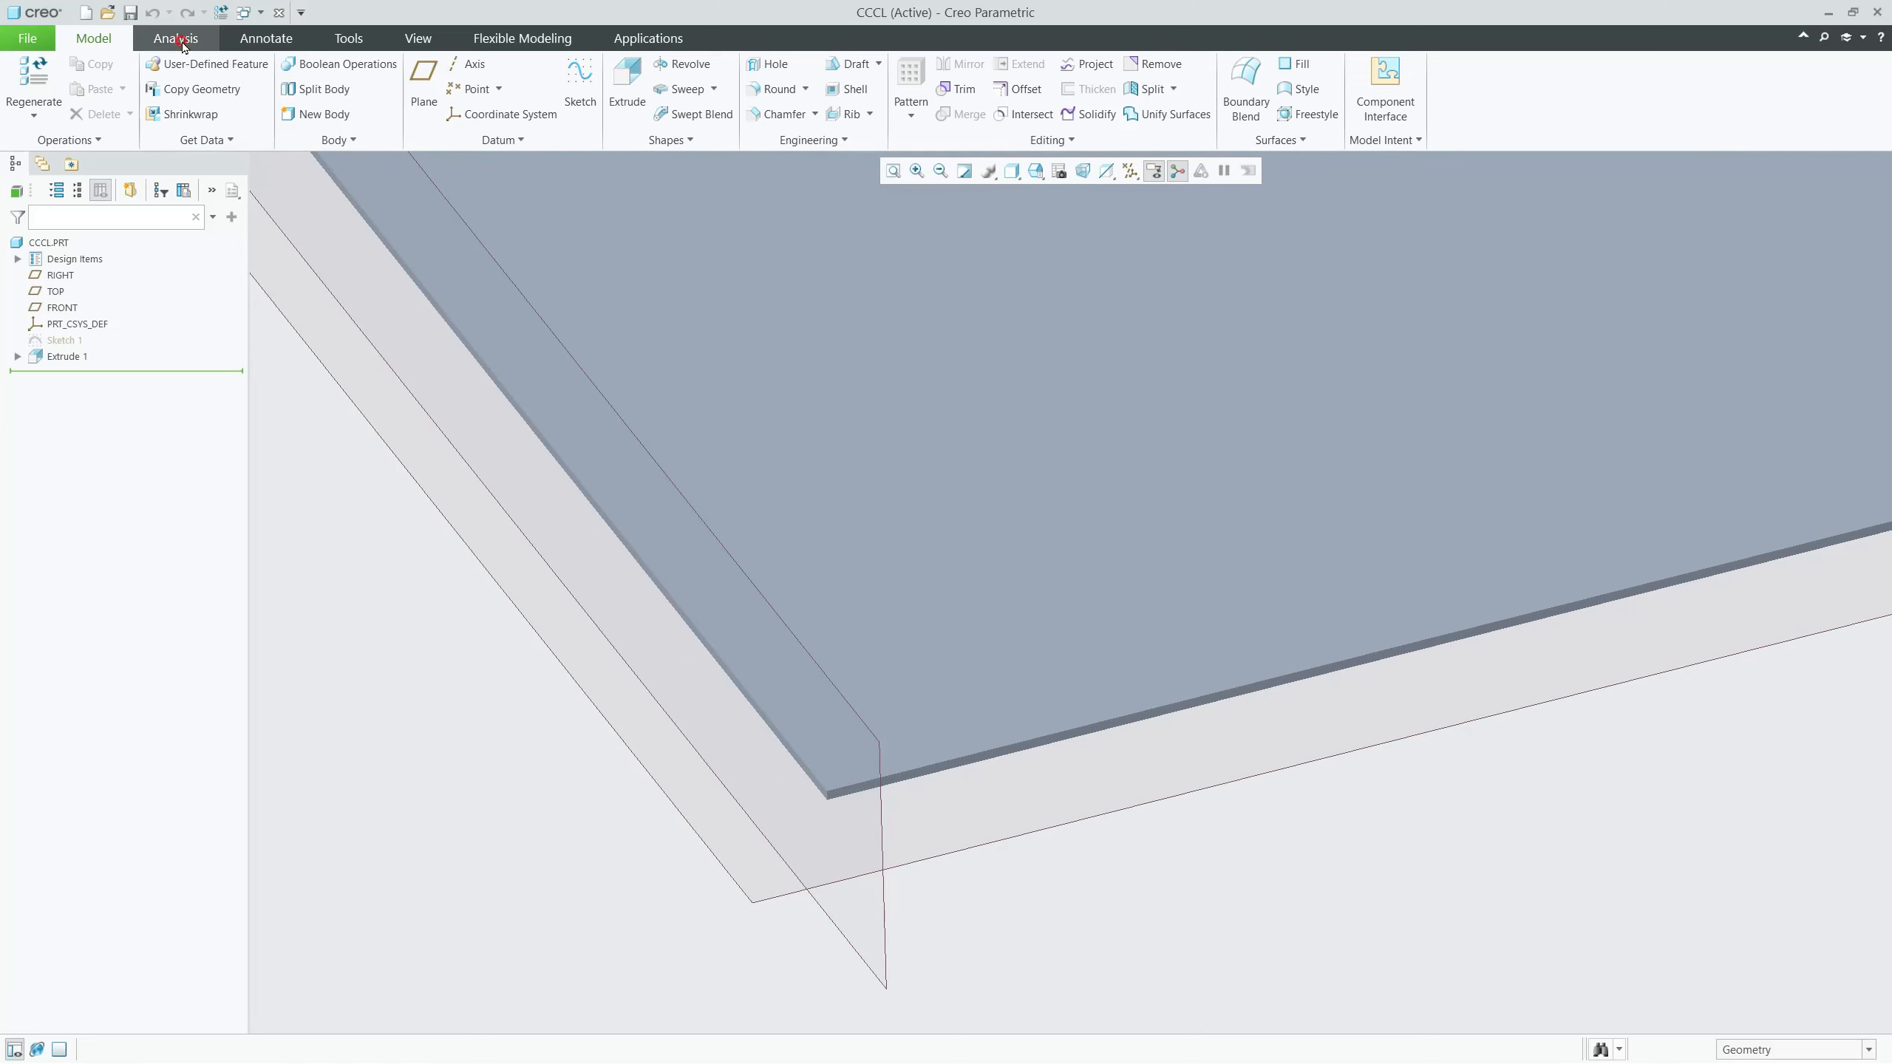
left_click(177, 38)
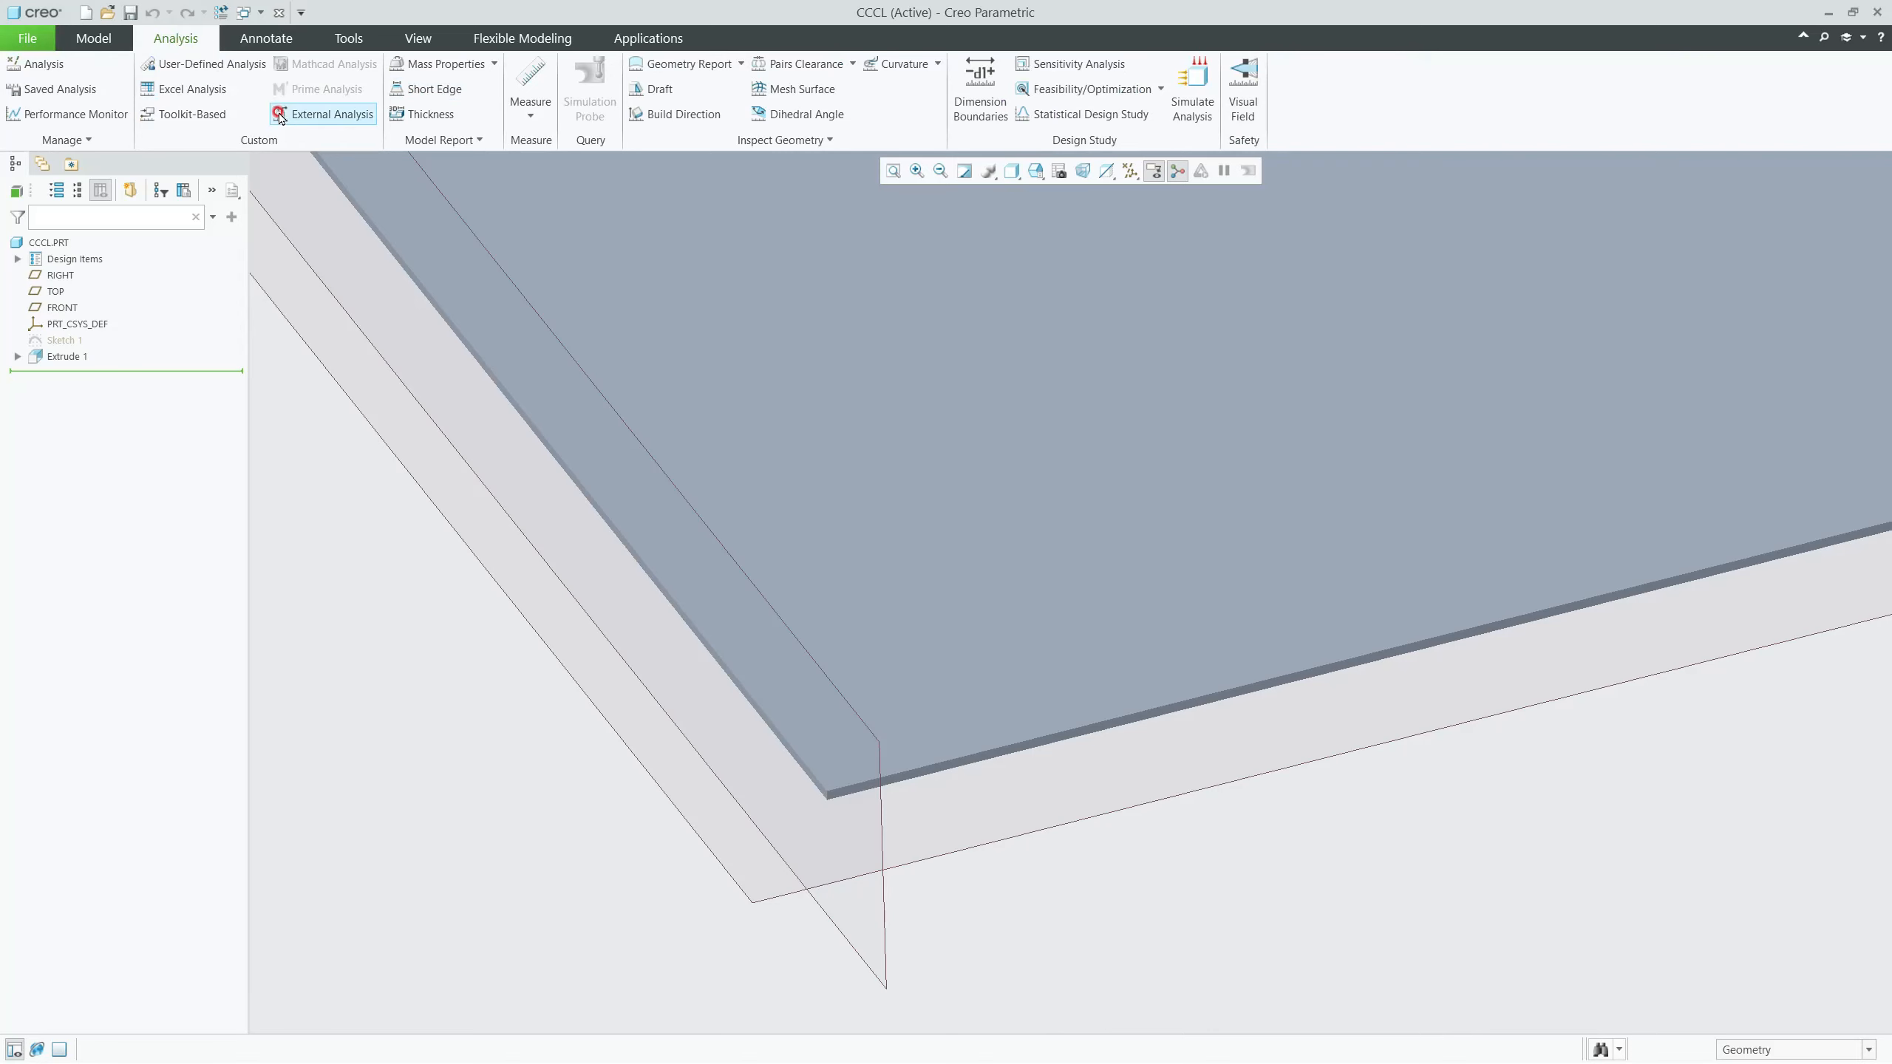
left_click(530, 79)
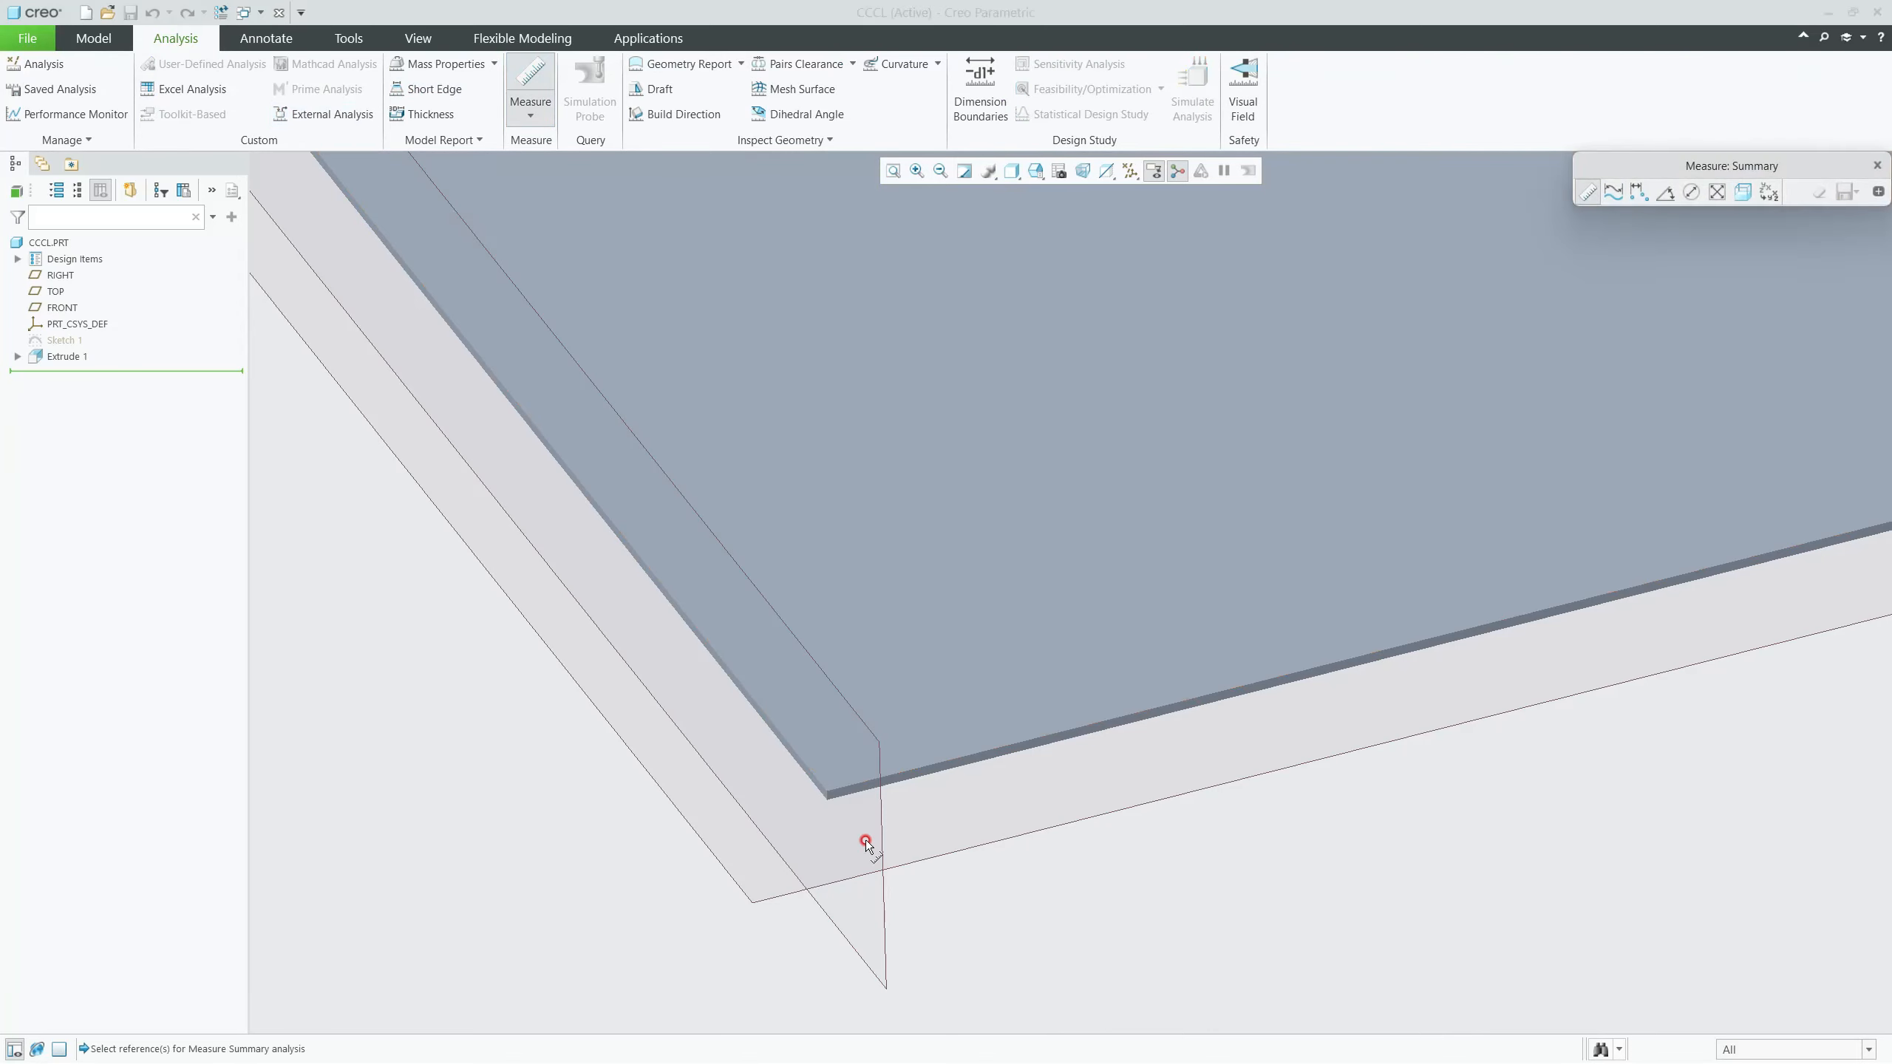
scroll(842, 820, "down", 4)
left_click(816, 707)
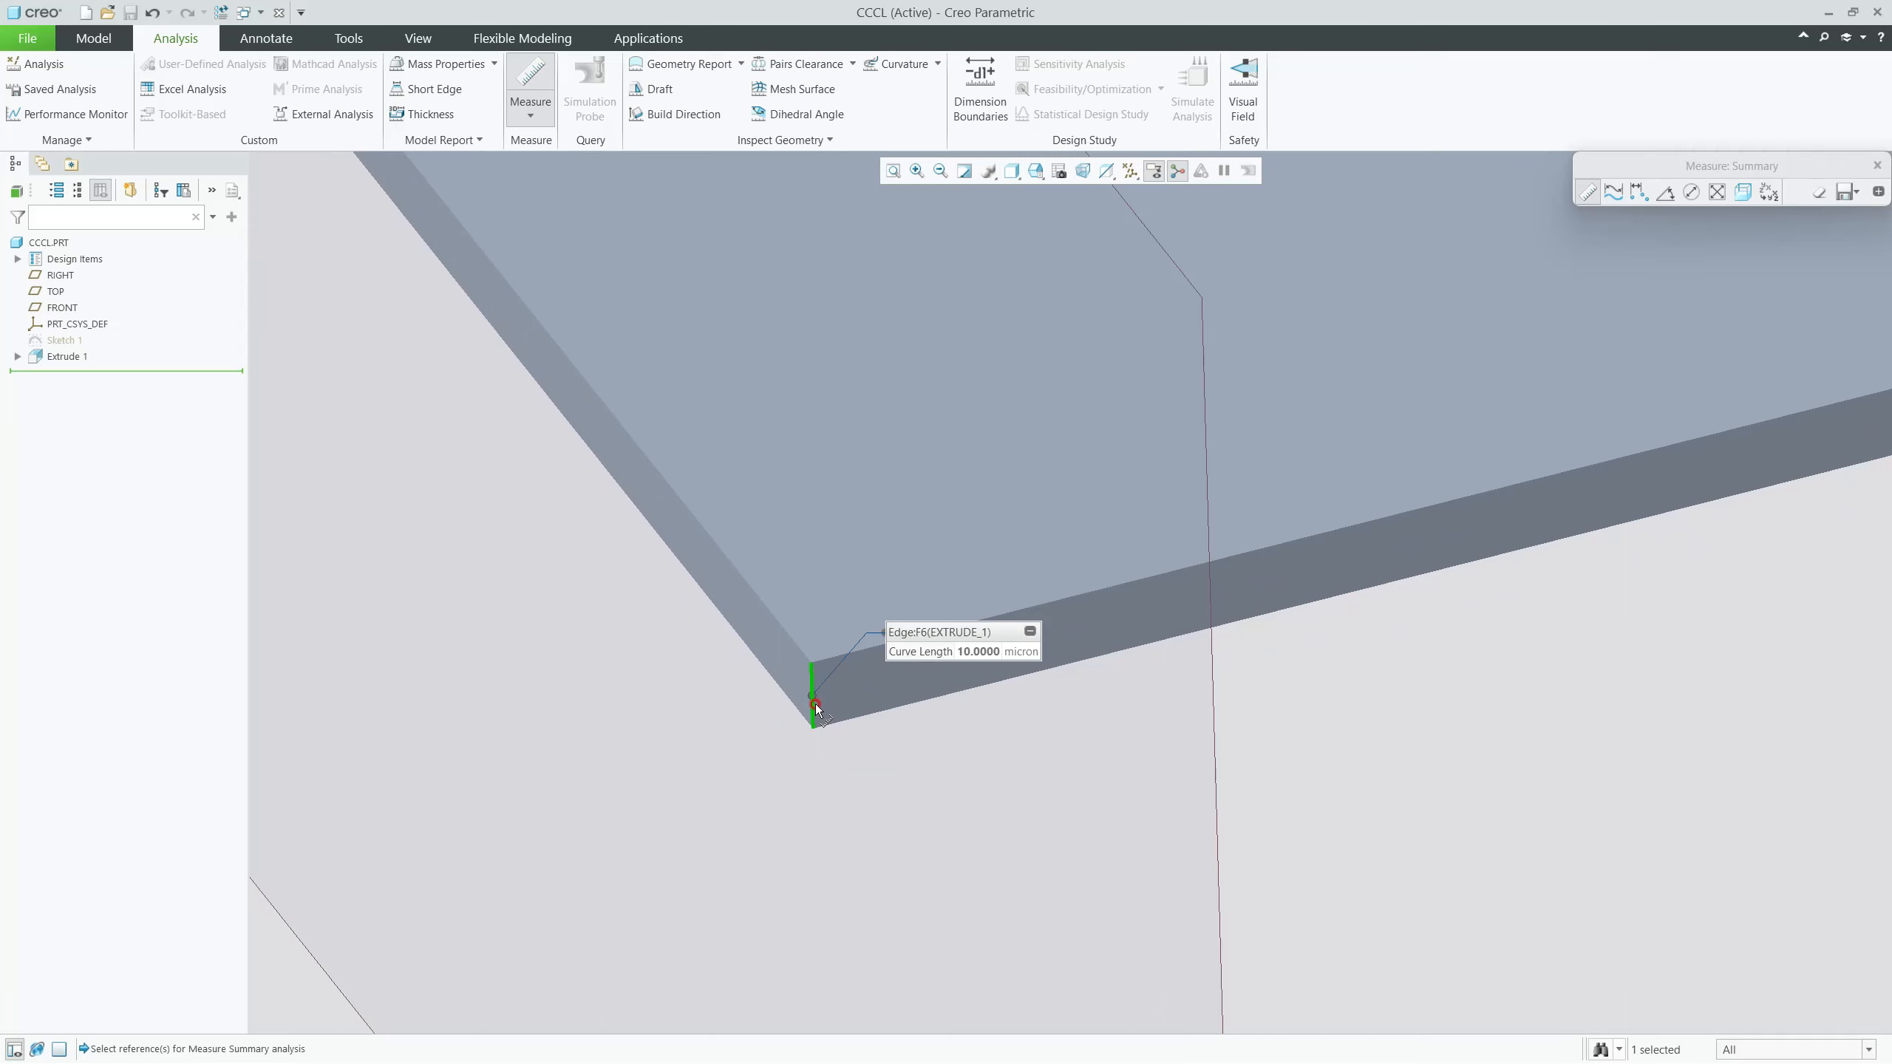
left_click(784, 628)
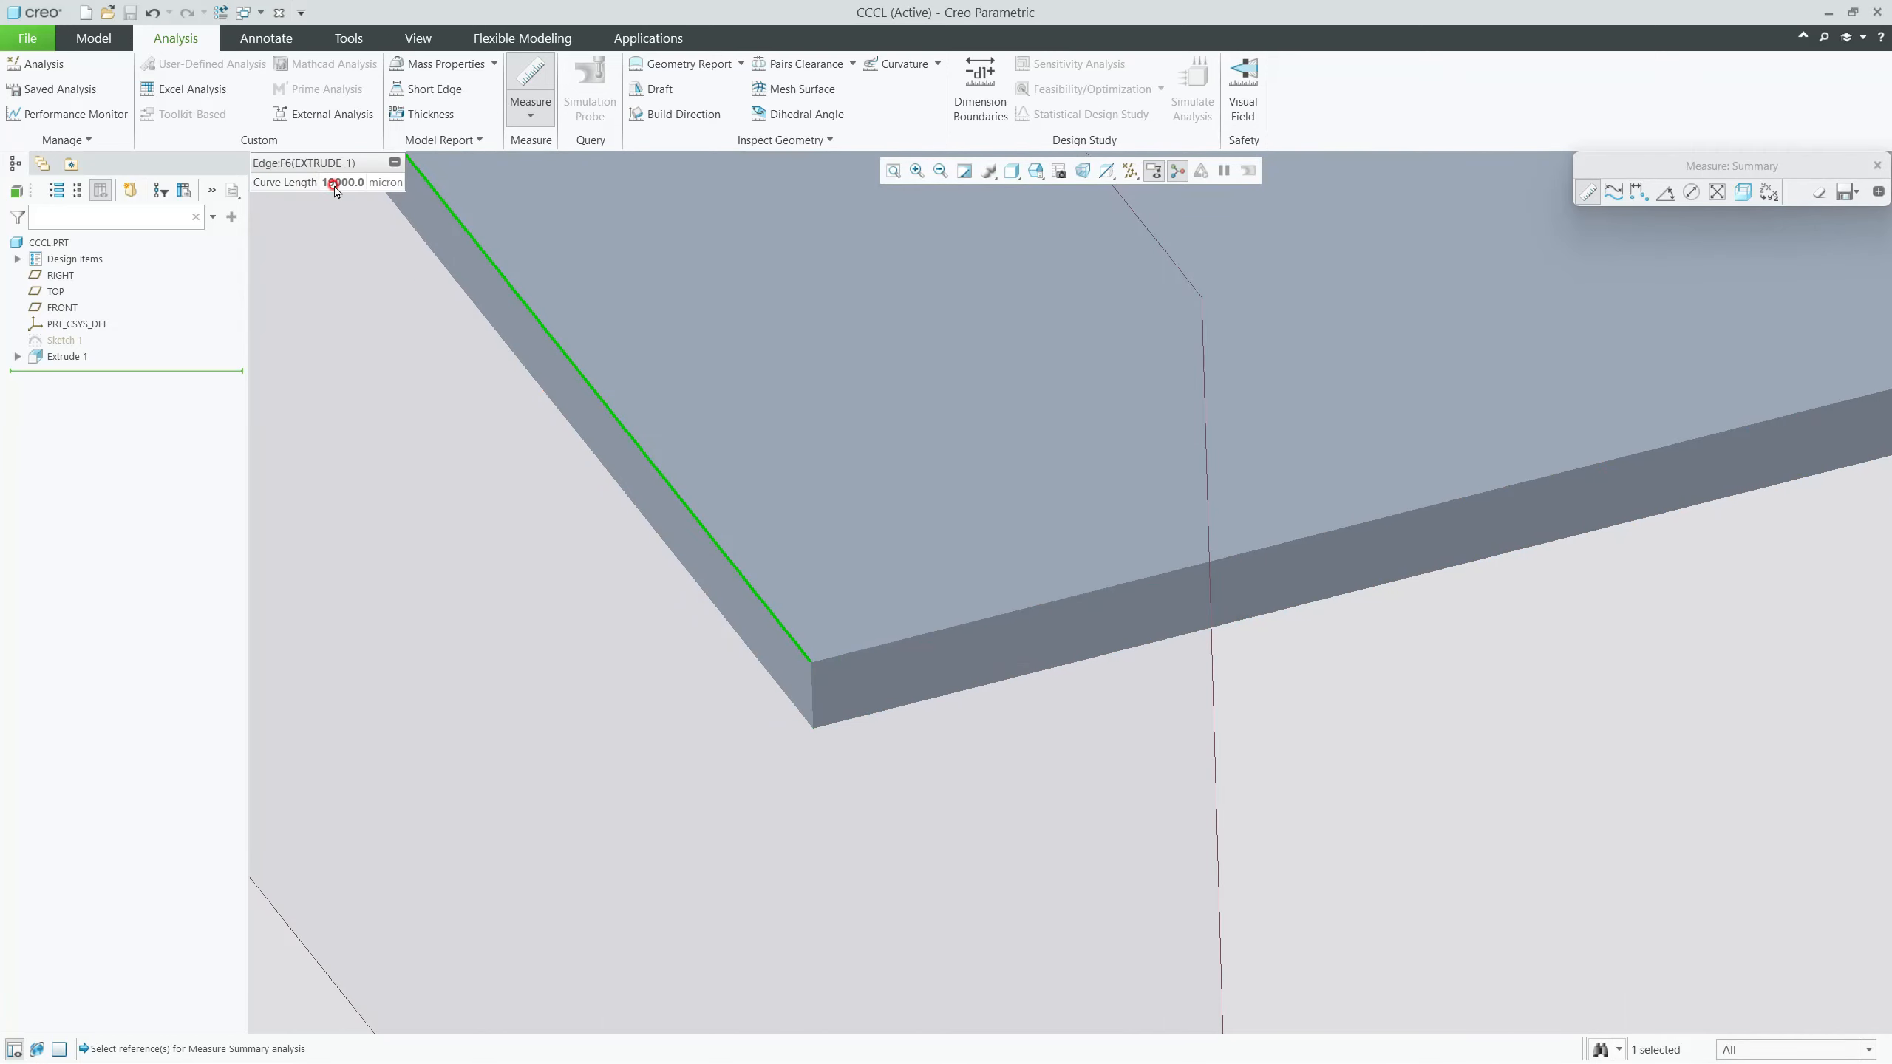
left_click(34, 37)
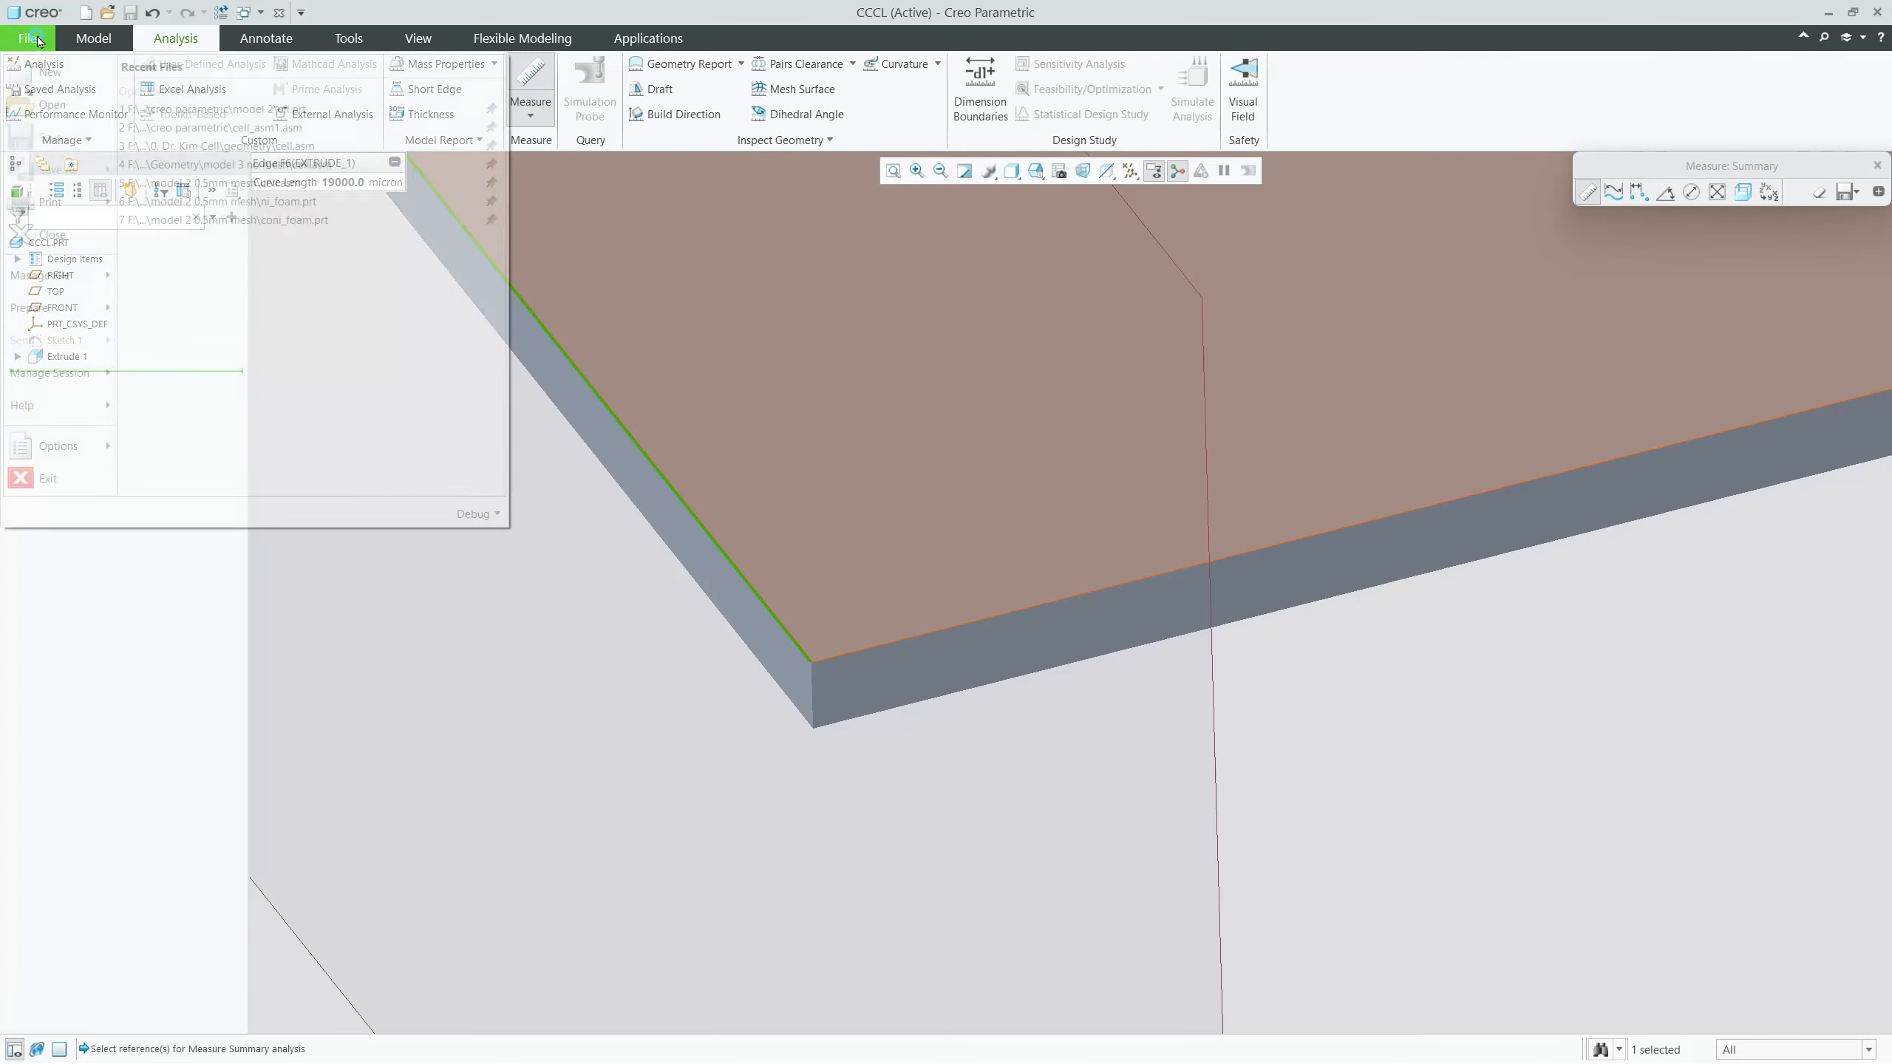
left_click(790, 432)
key("Escape")
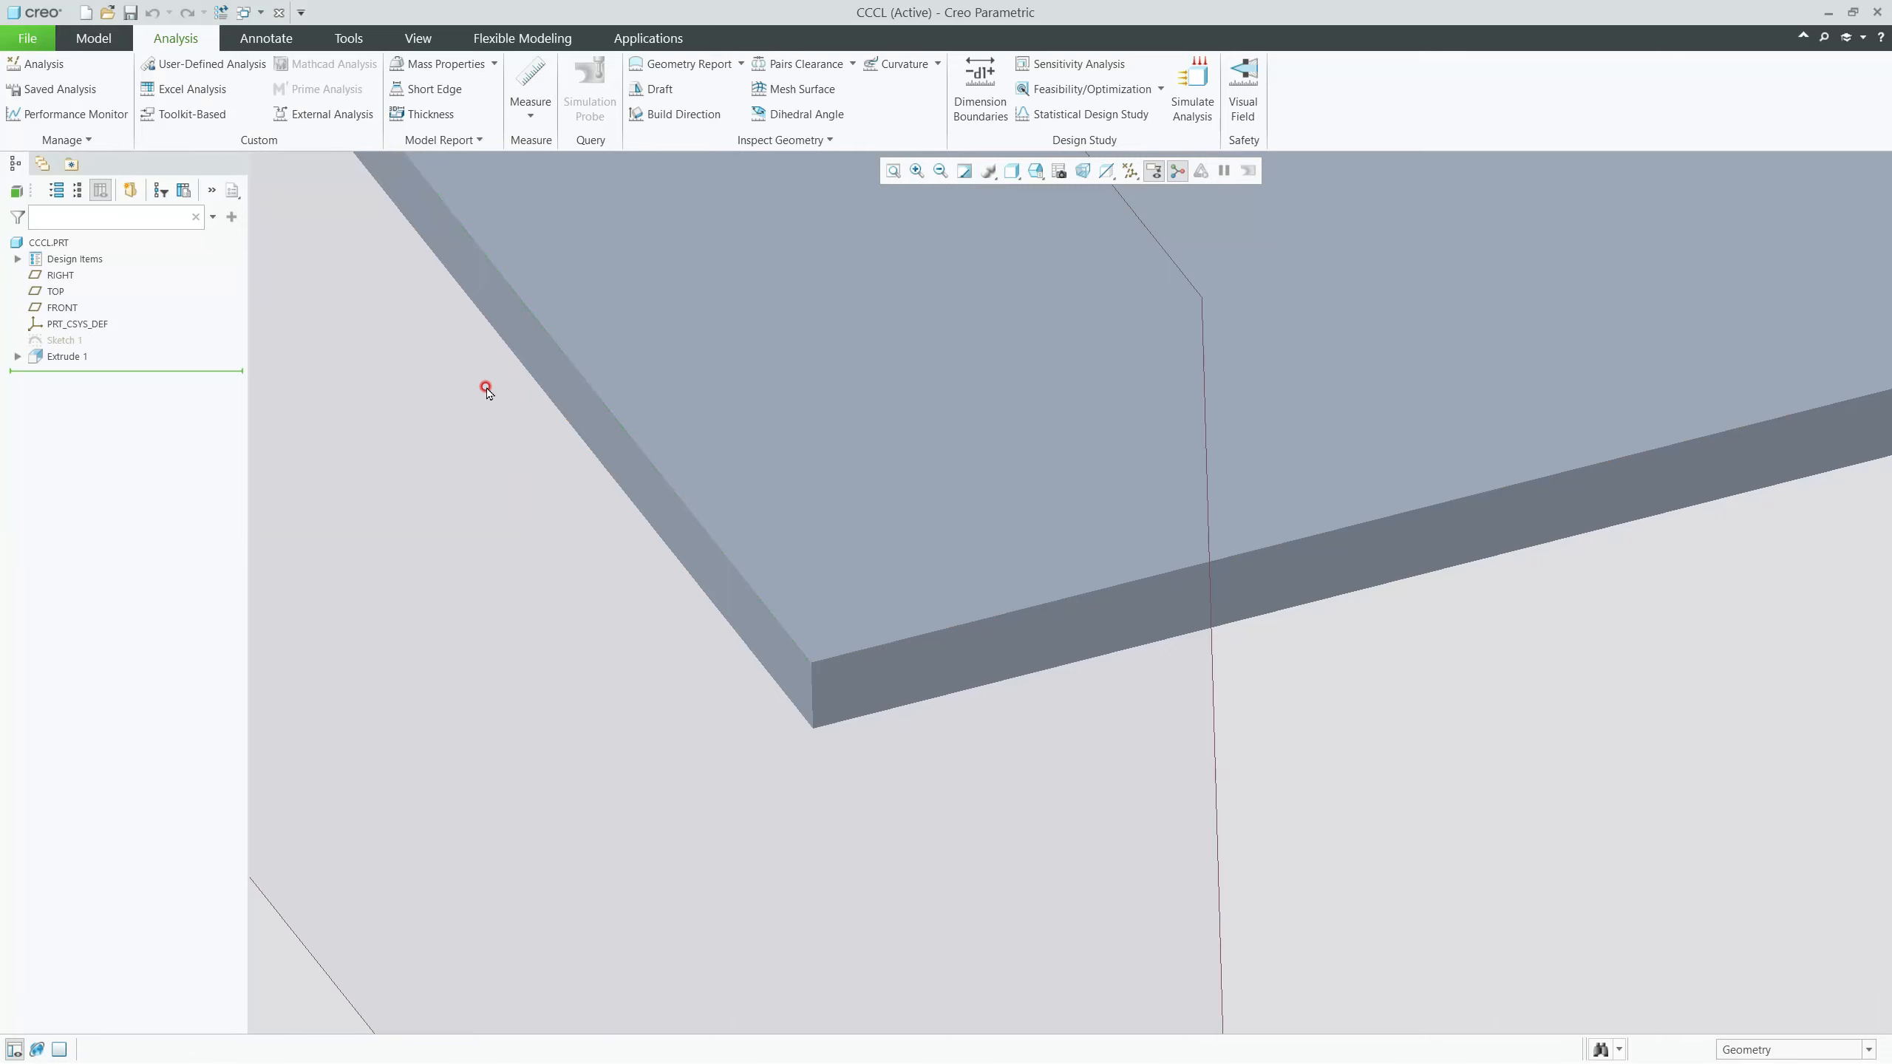
Step: Save the CCCL part to the model 2 folder and close its window to return to the assembly
left_click(37, 36)
left_click(44, 131)
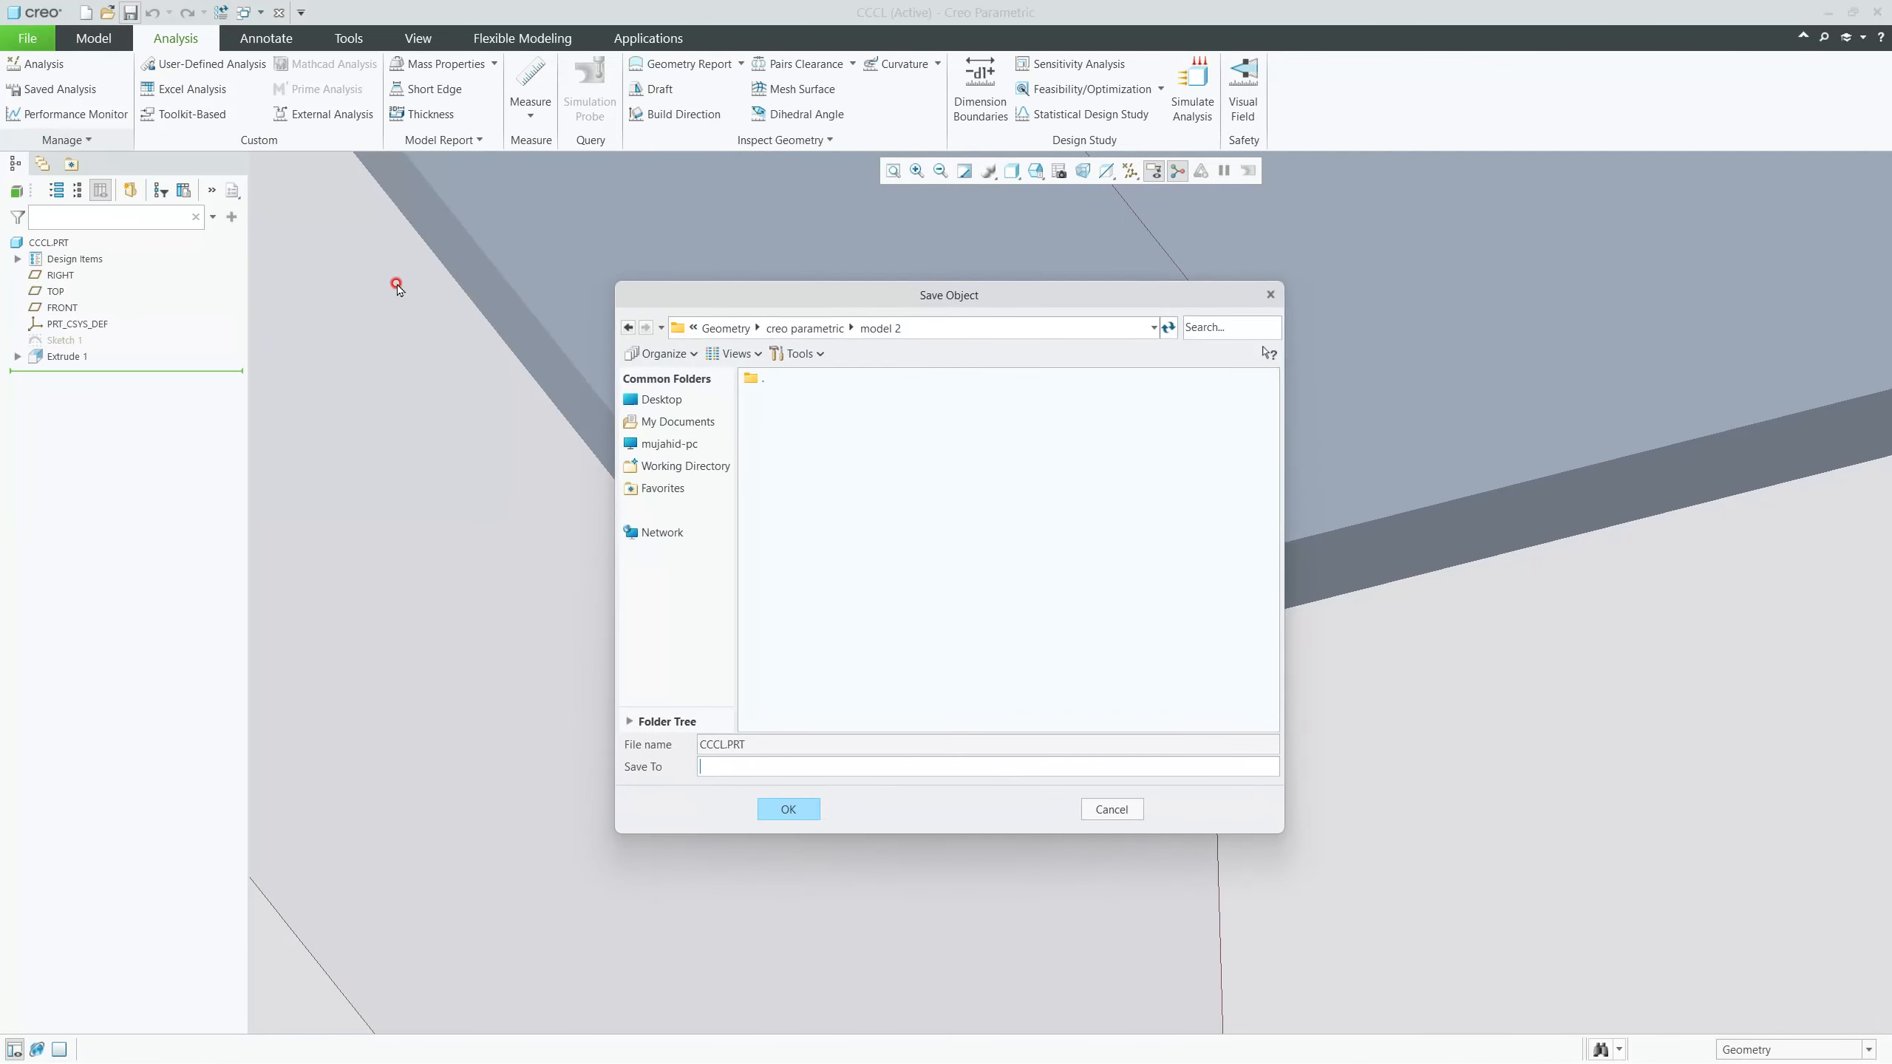
left_click(789, 810)
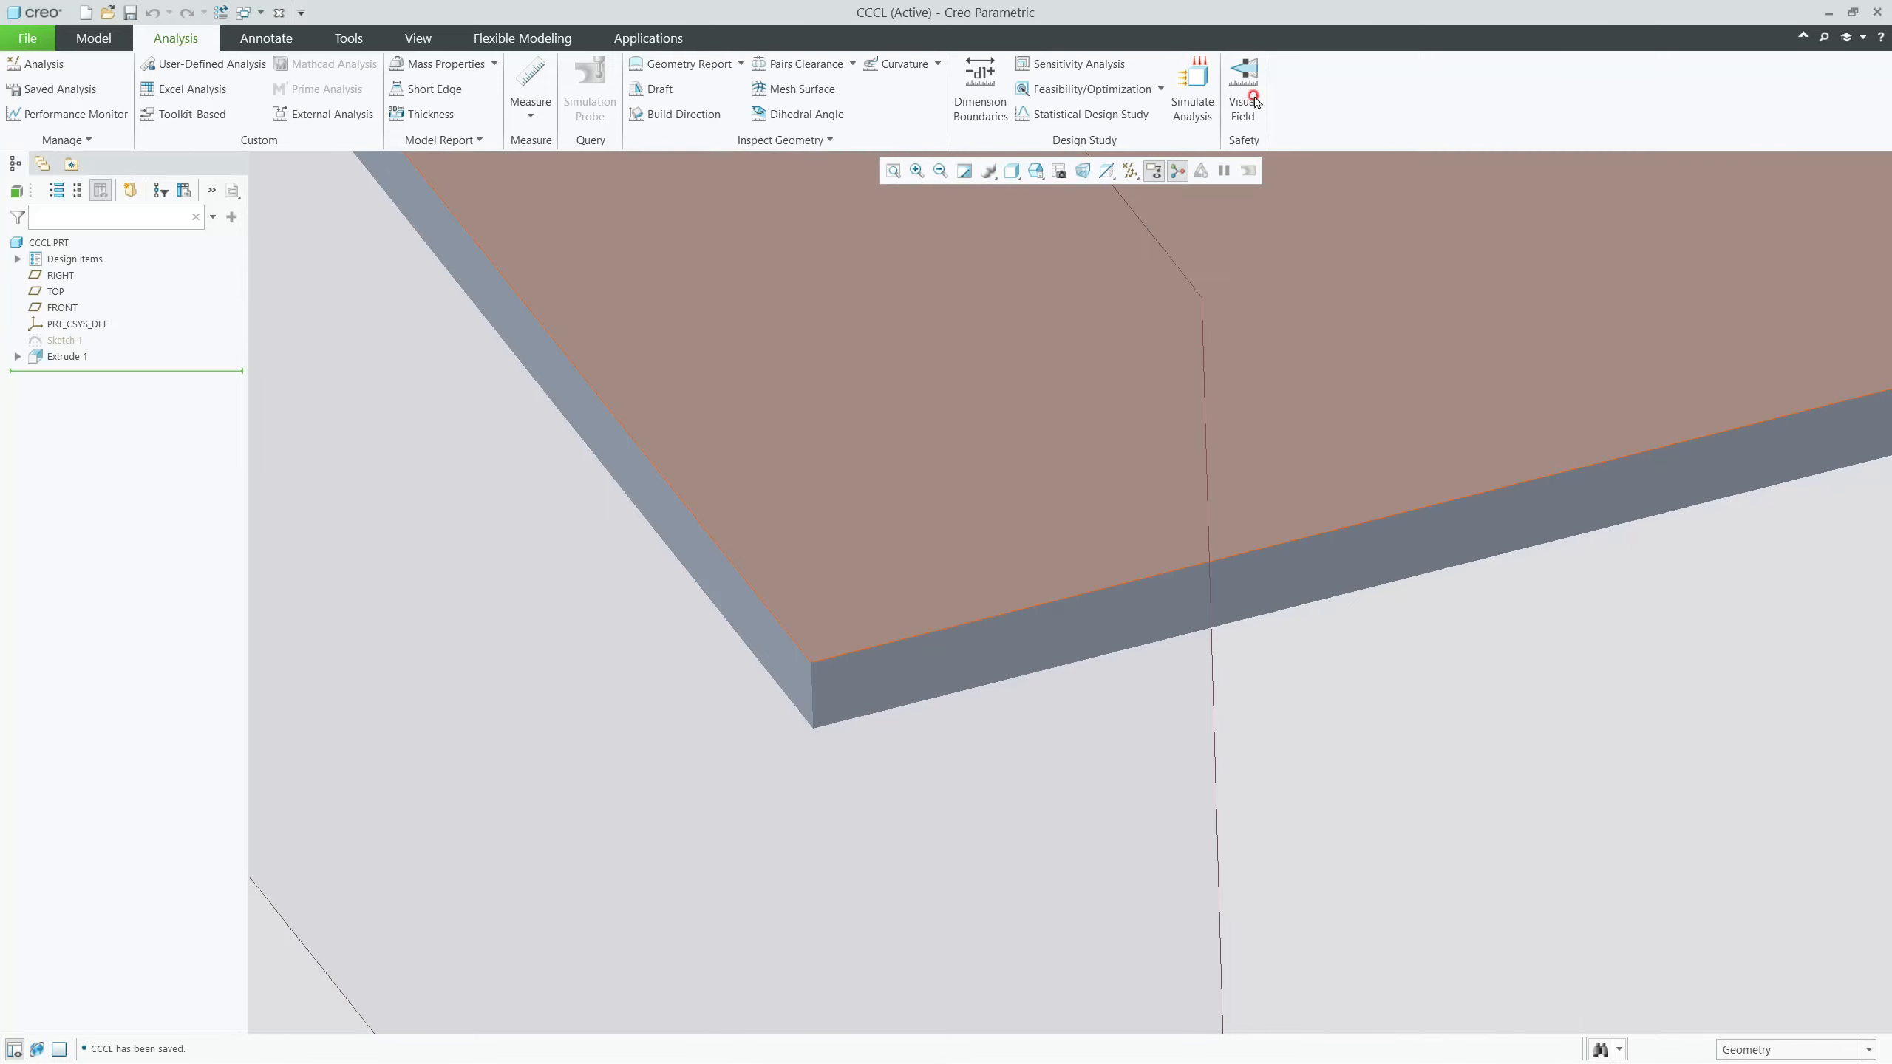
left_click(1878, 13)
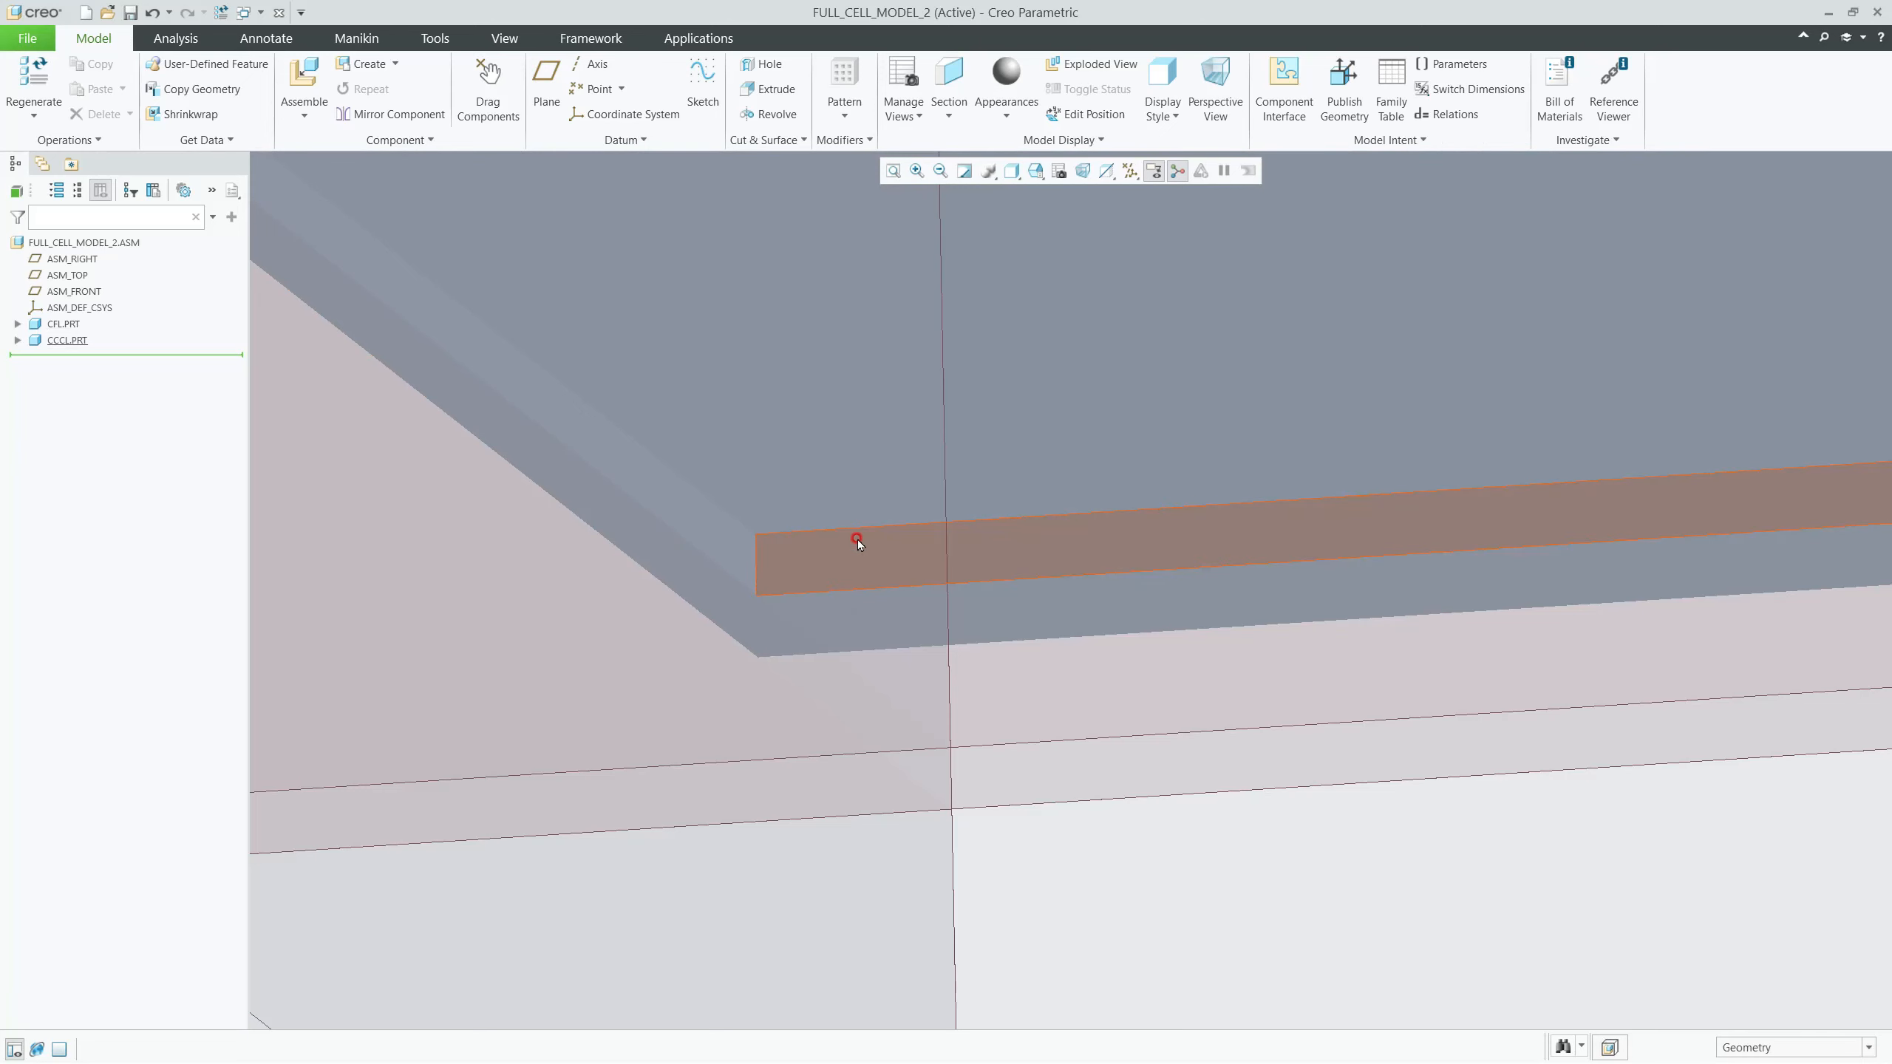
Step: Examine how the CFL and CCCL plates stack at their front corner, and return to the default orientation
scroll(826, 562, "up", 5)
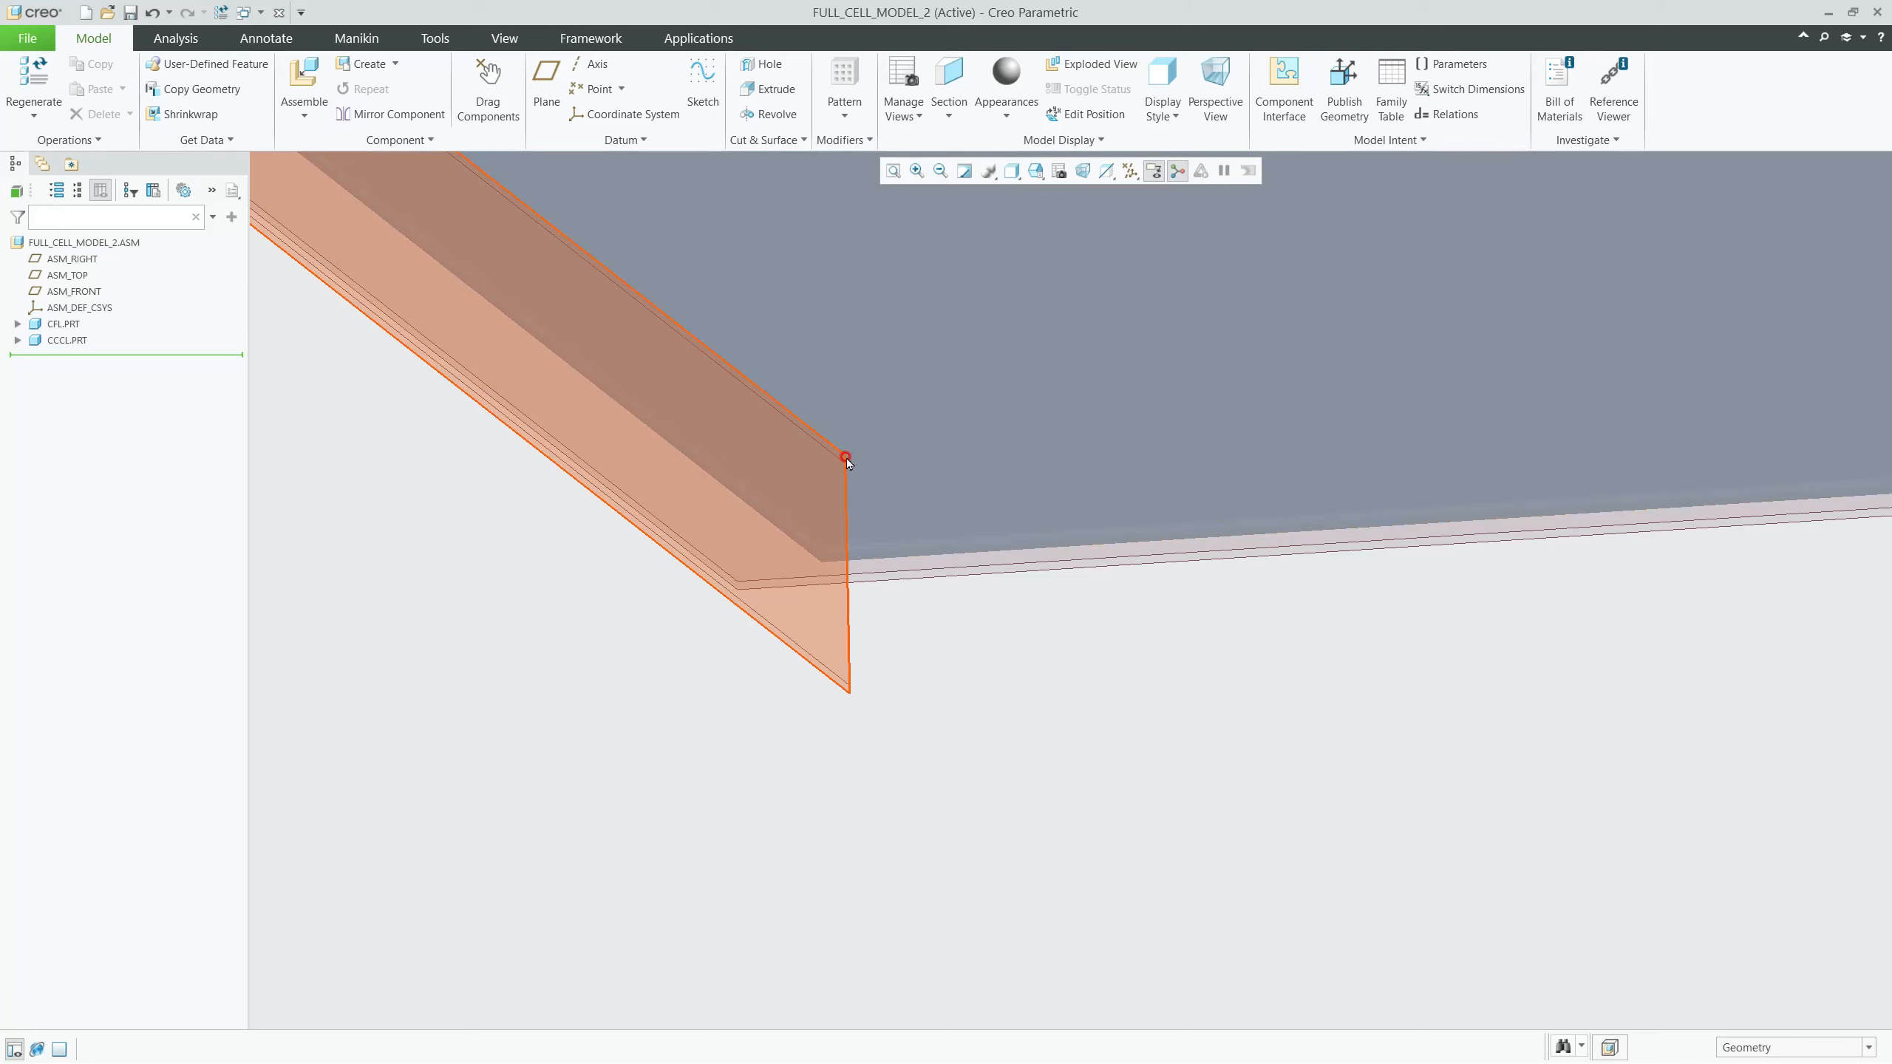
scroll(847, 458, "up", 2)
scroll(871, 476, "up", 2)
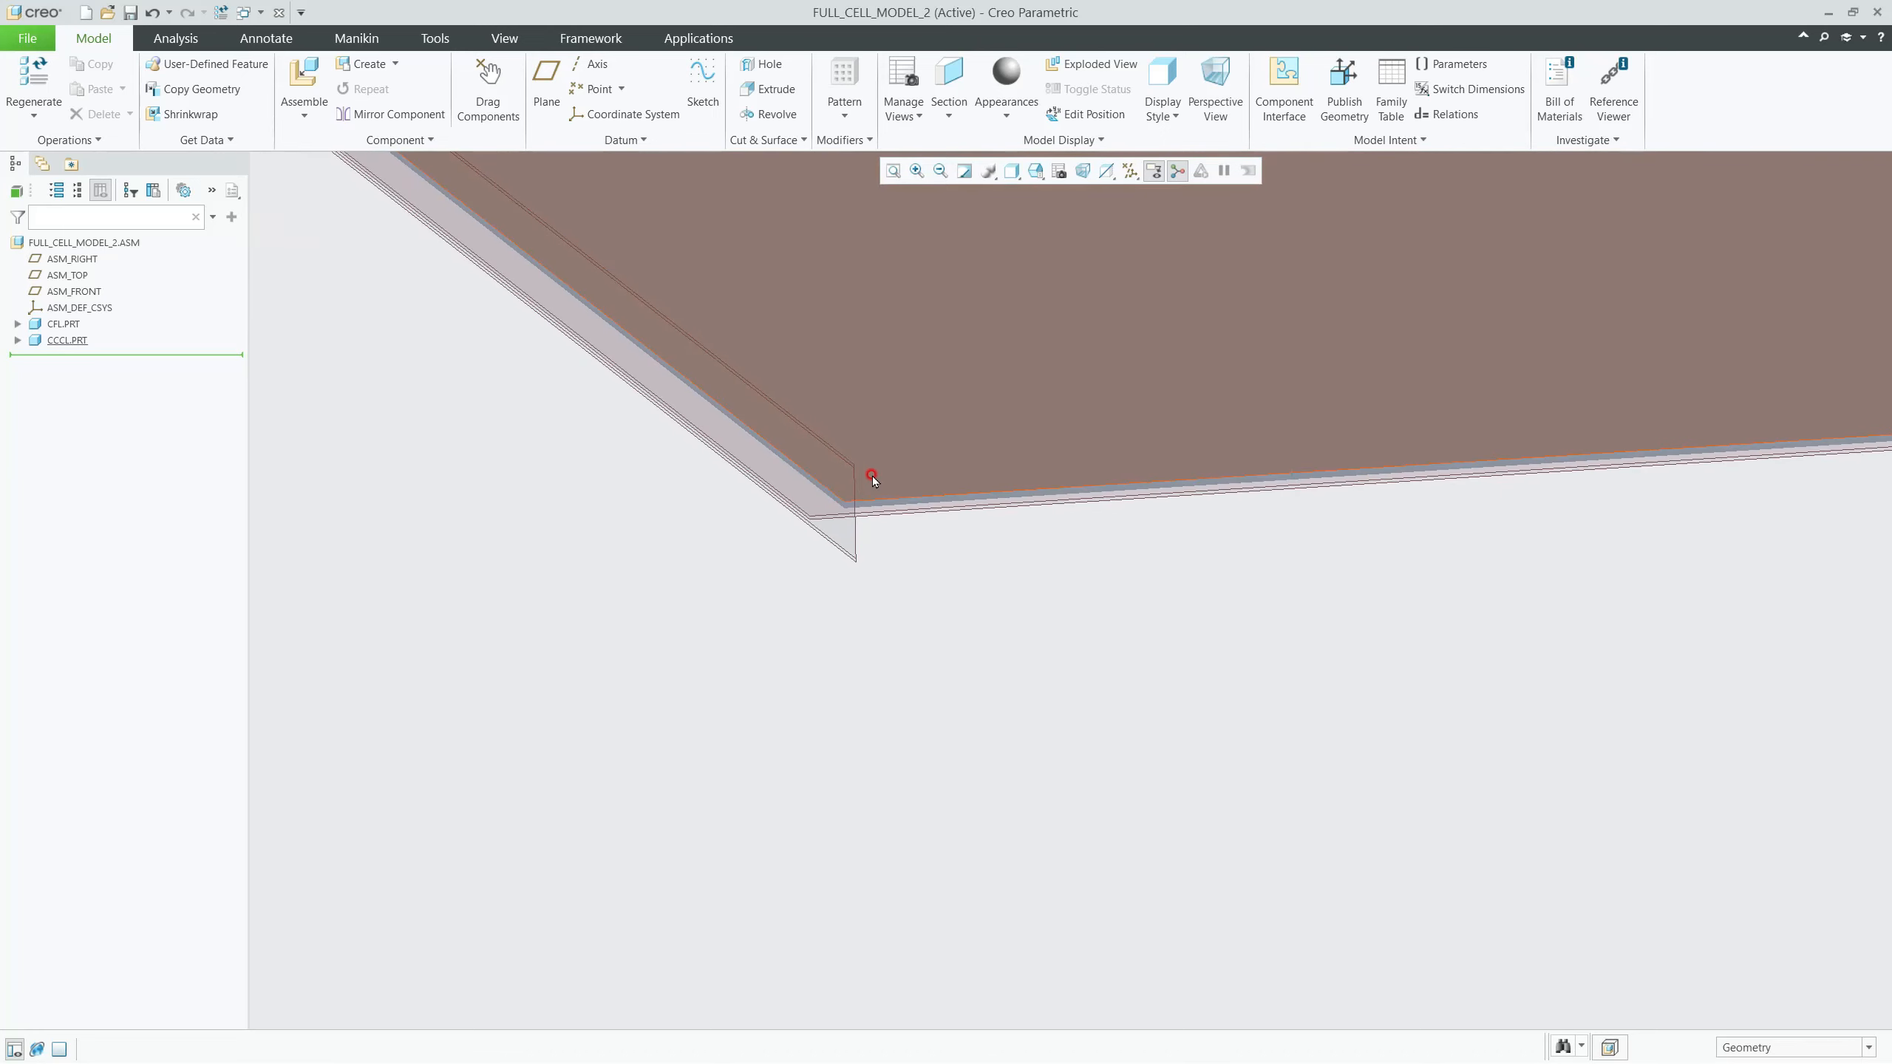
scroll(820, 462, "down", 3)
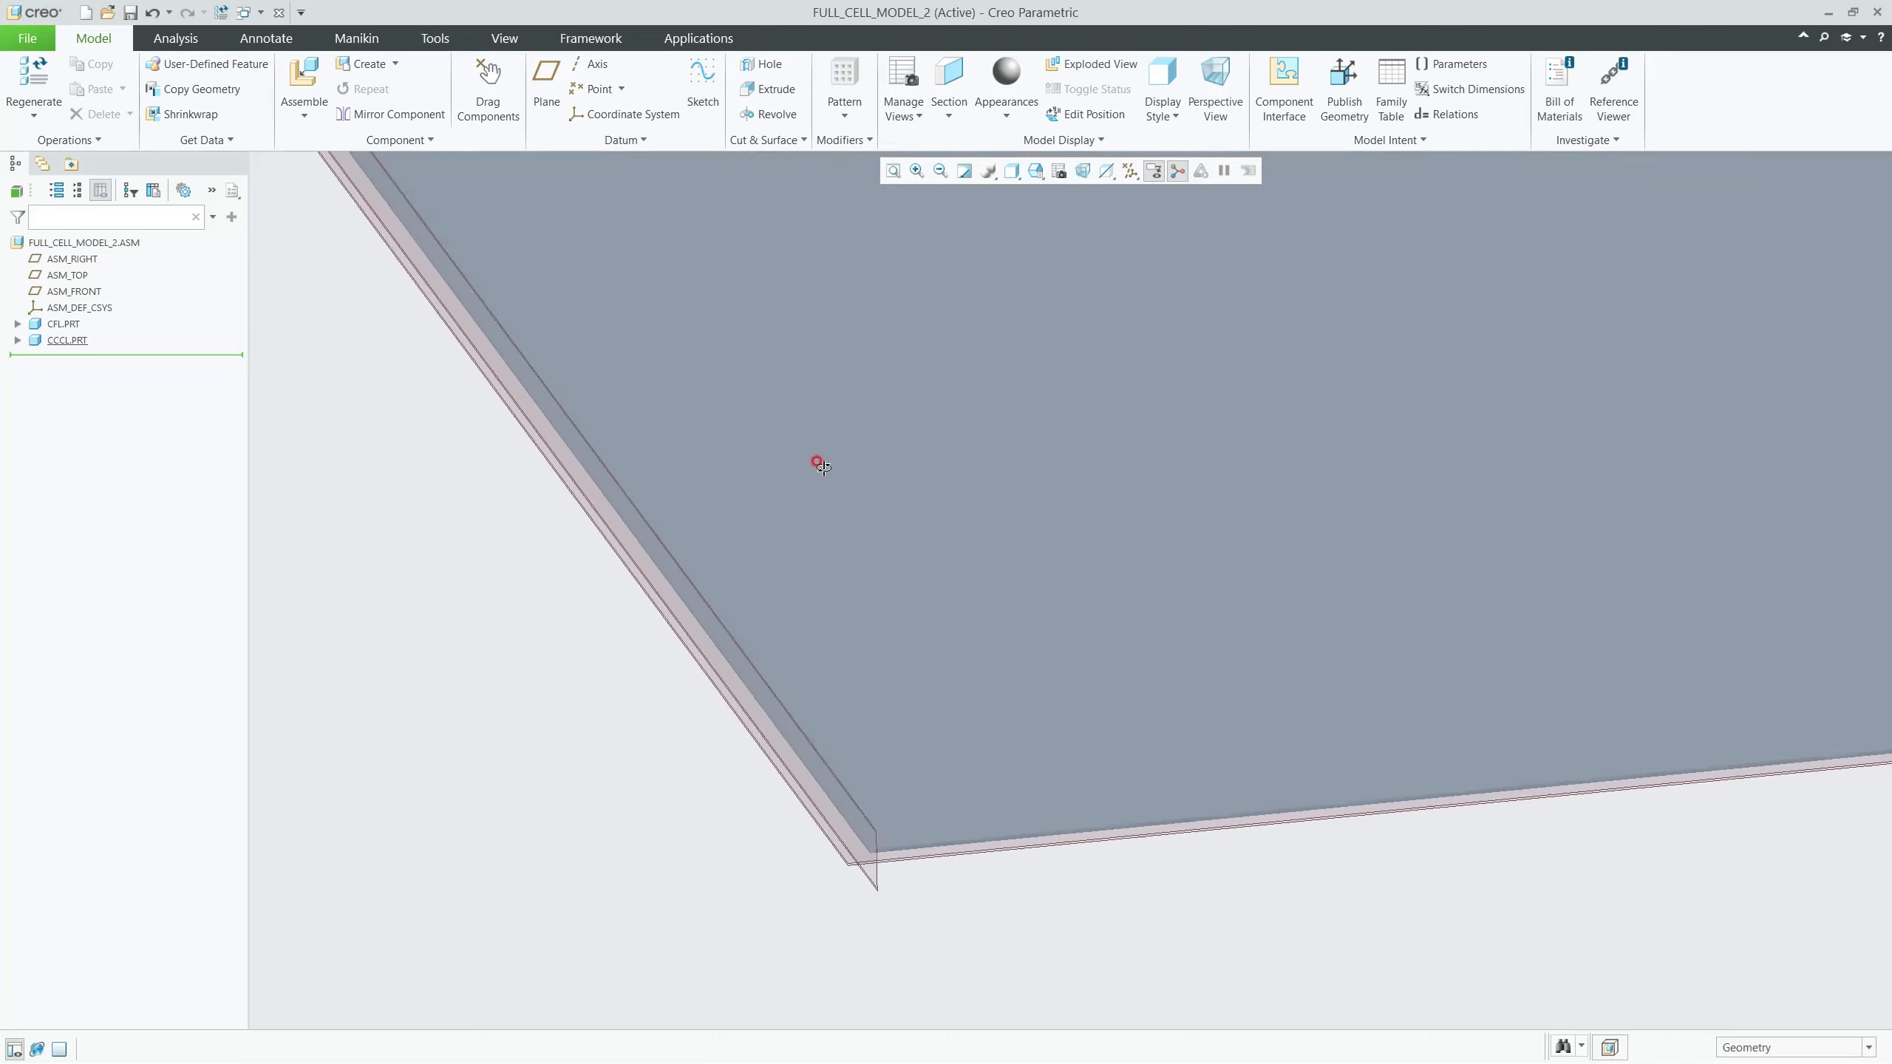
middle_click_drag(817, 460, 821, 469)
scroll(822, 469, "up", 3)
key("ctrl+d")
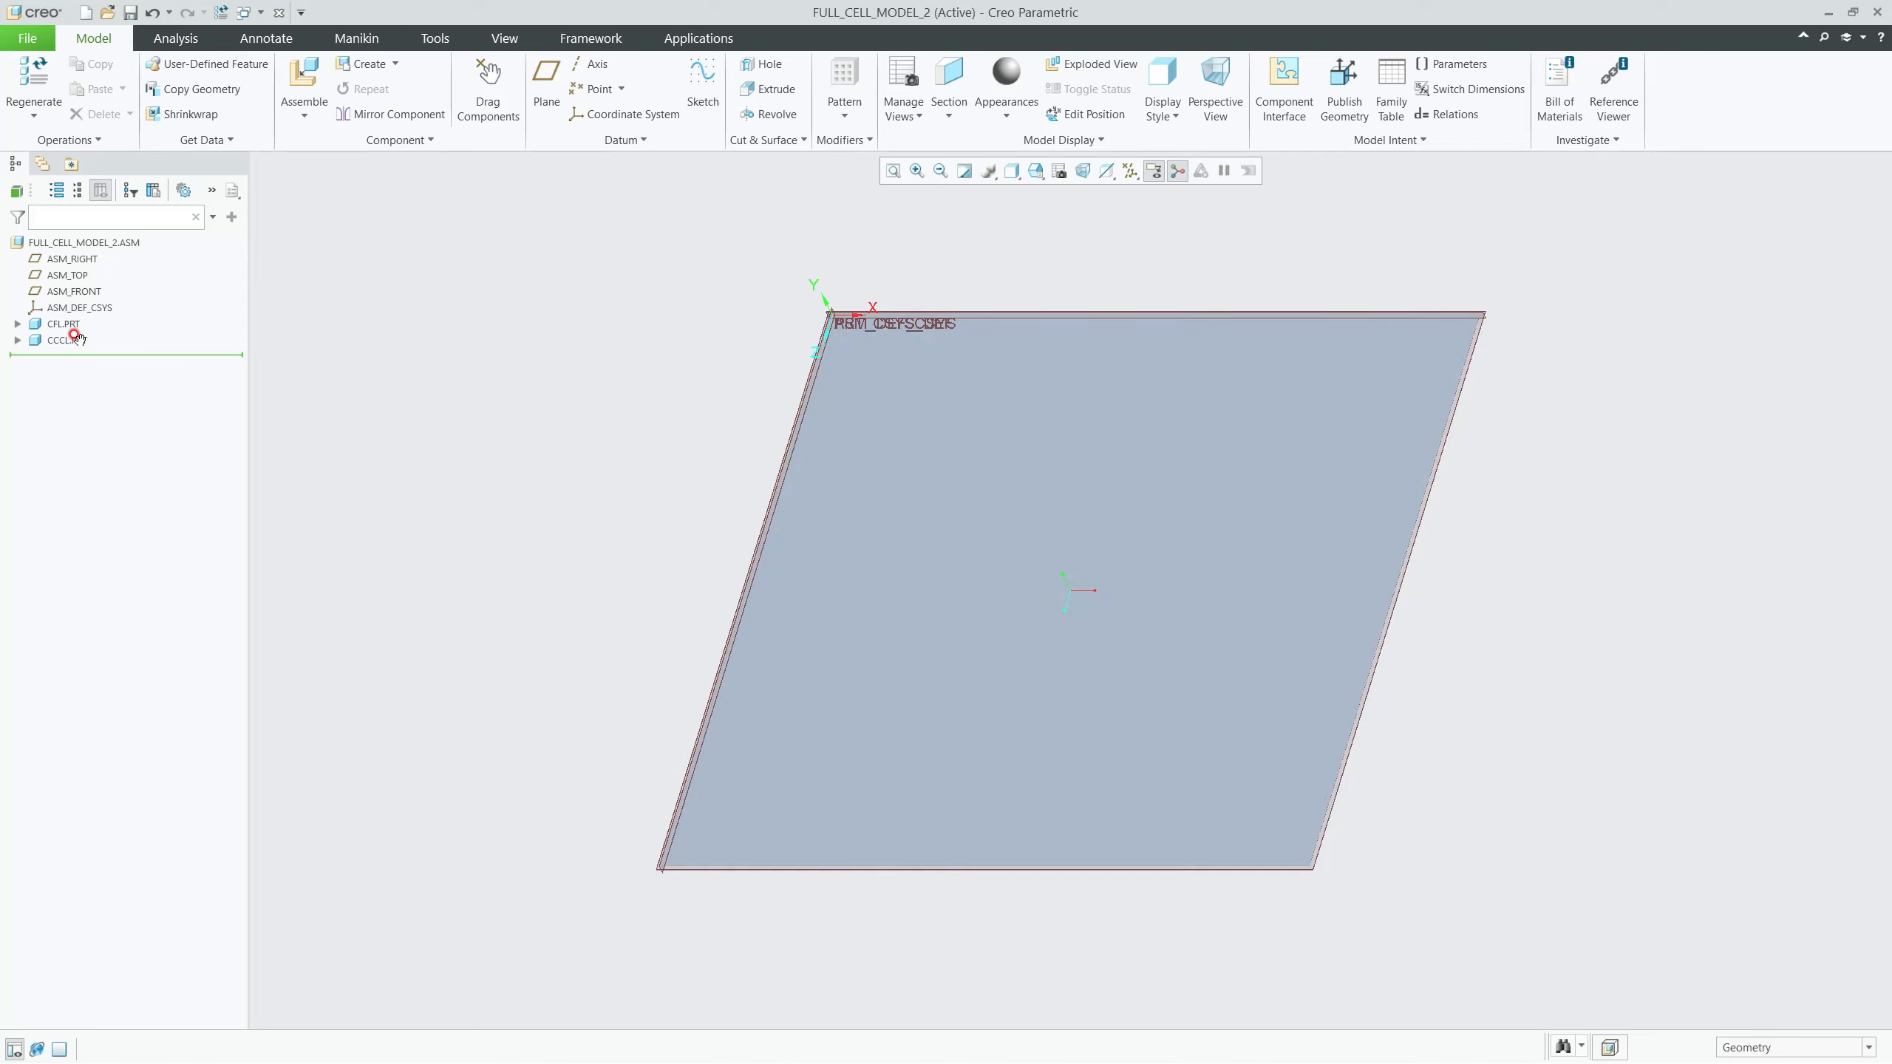
Step: Create a solid part component named mesh_c by copying cfl.prt, and accept its placement without constraints
left_click(361, 64)
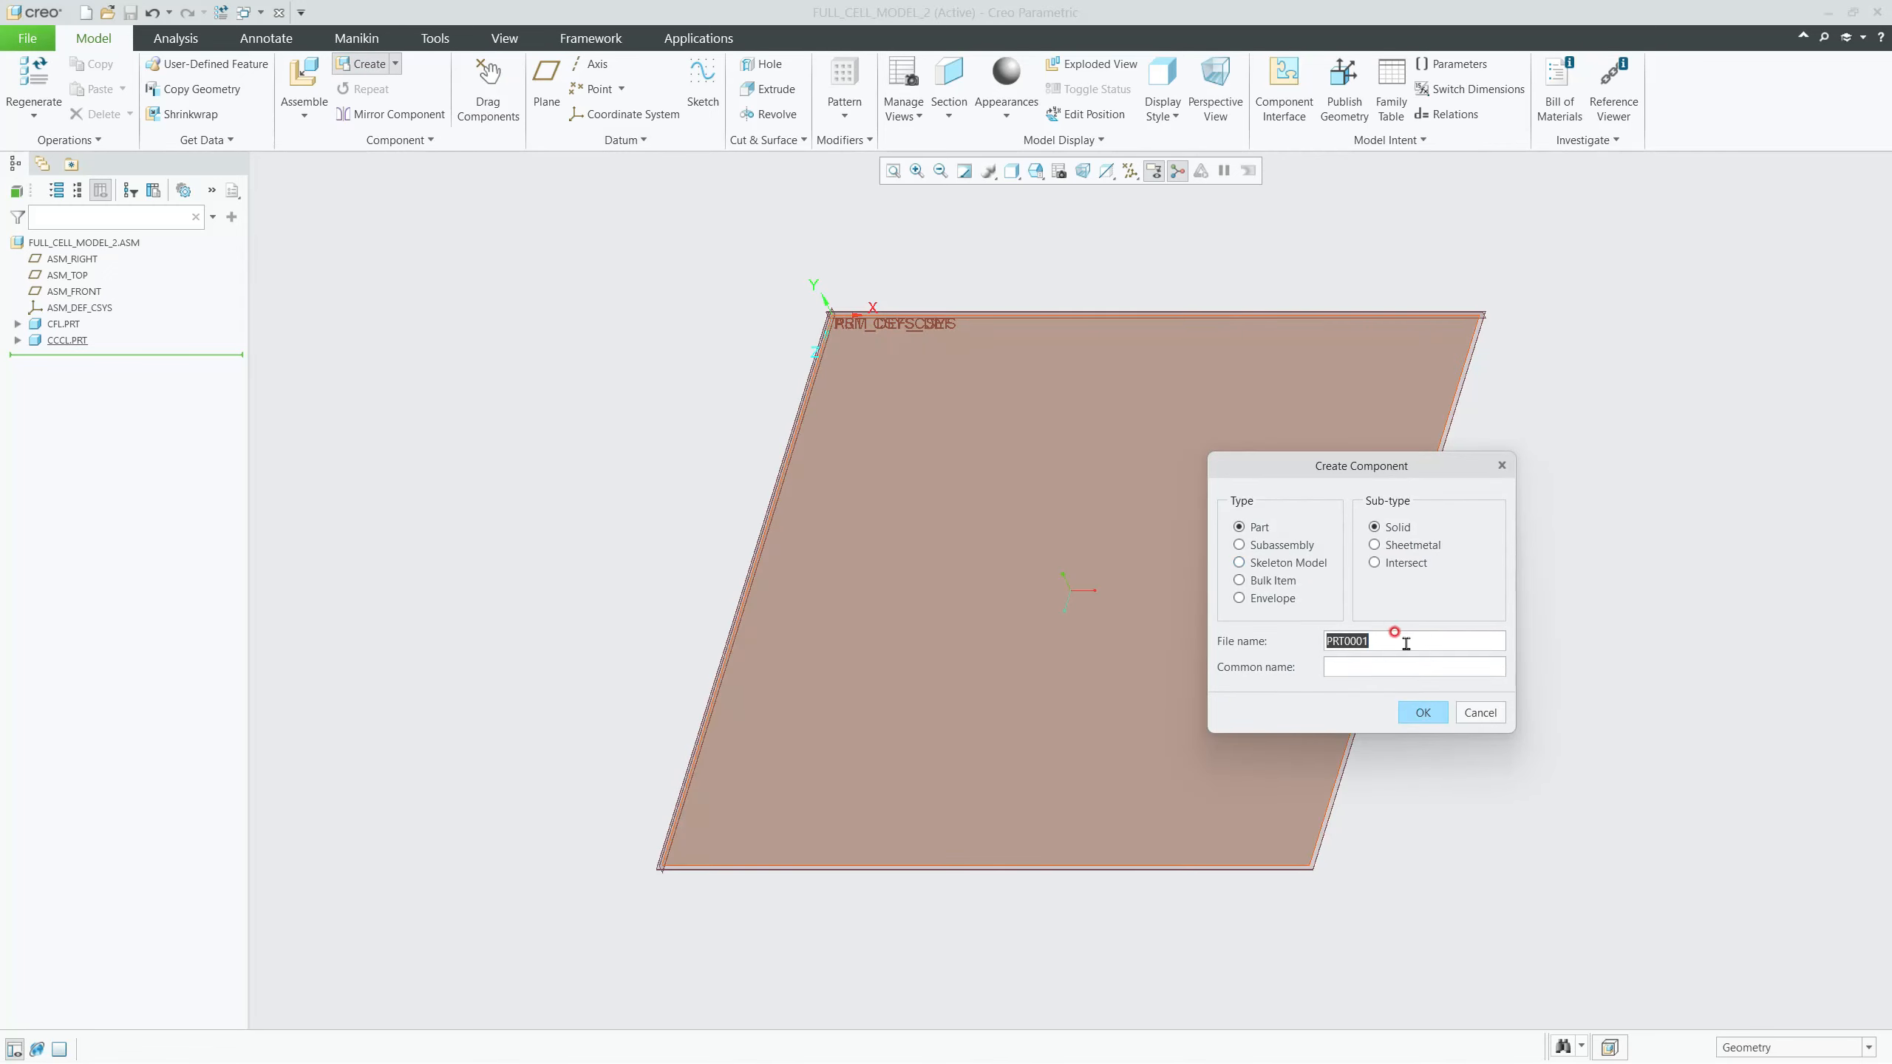
type("mesh_c")
left_click(1417, 711)
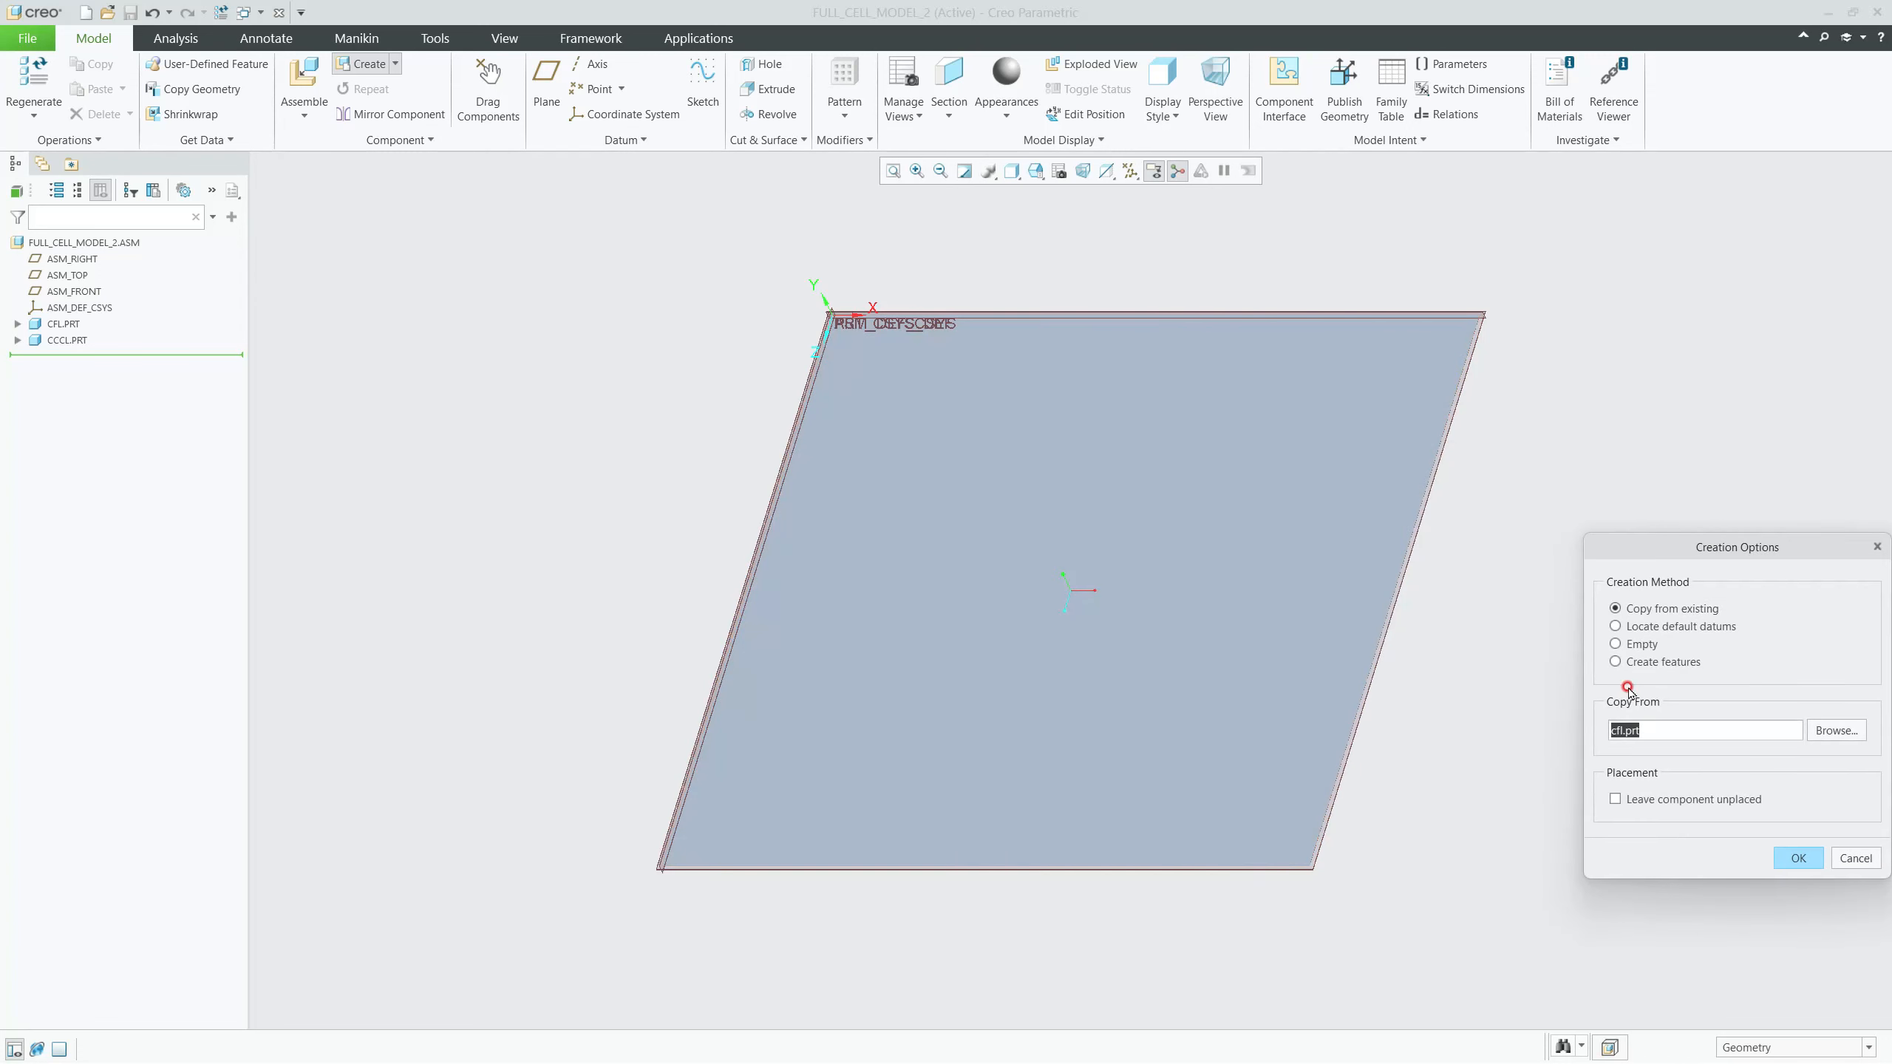
left_click(1786, 857)
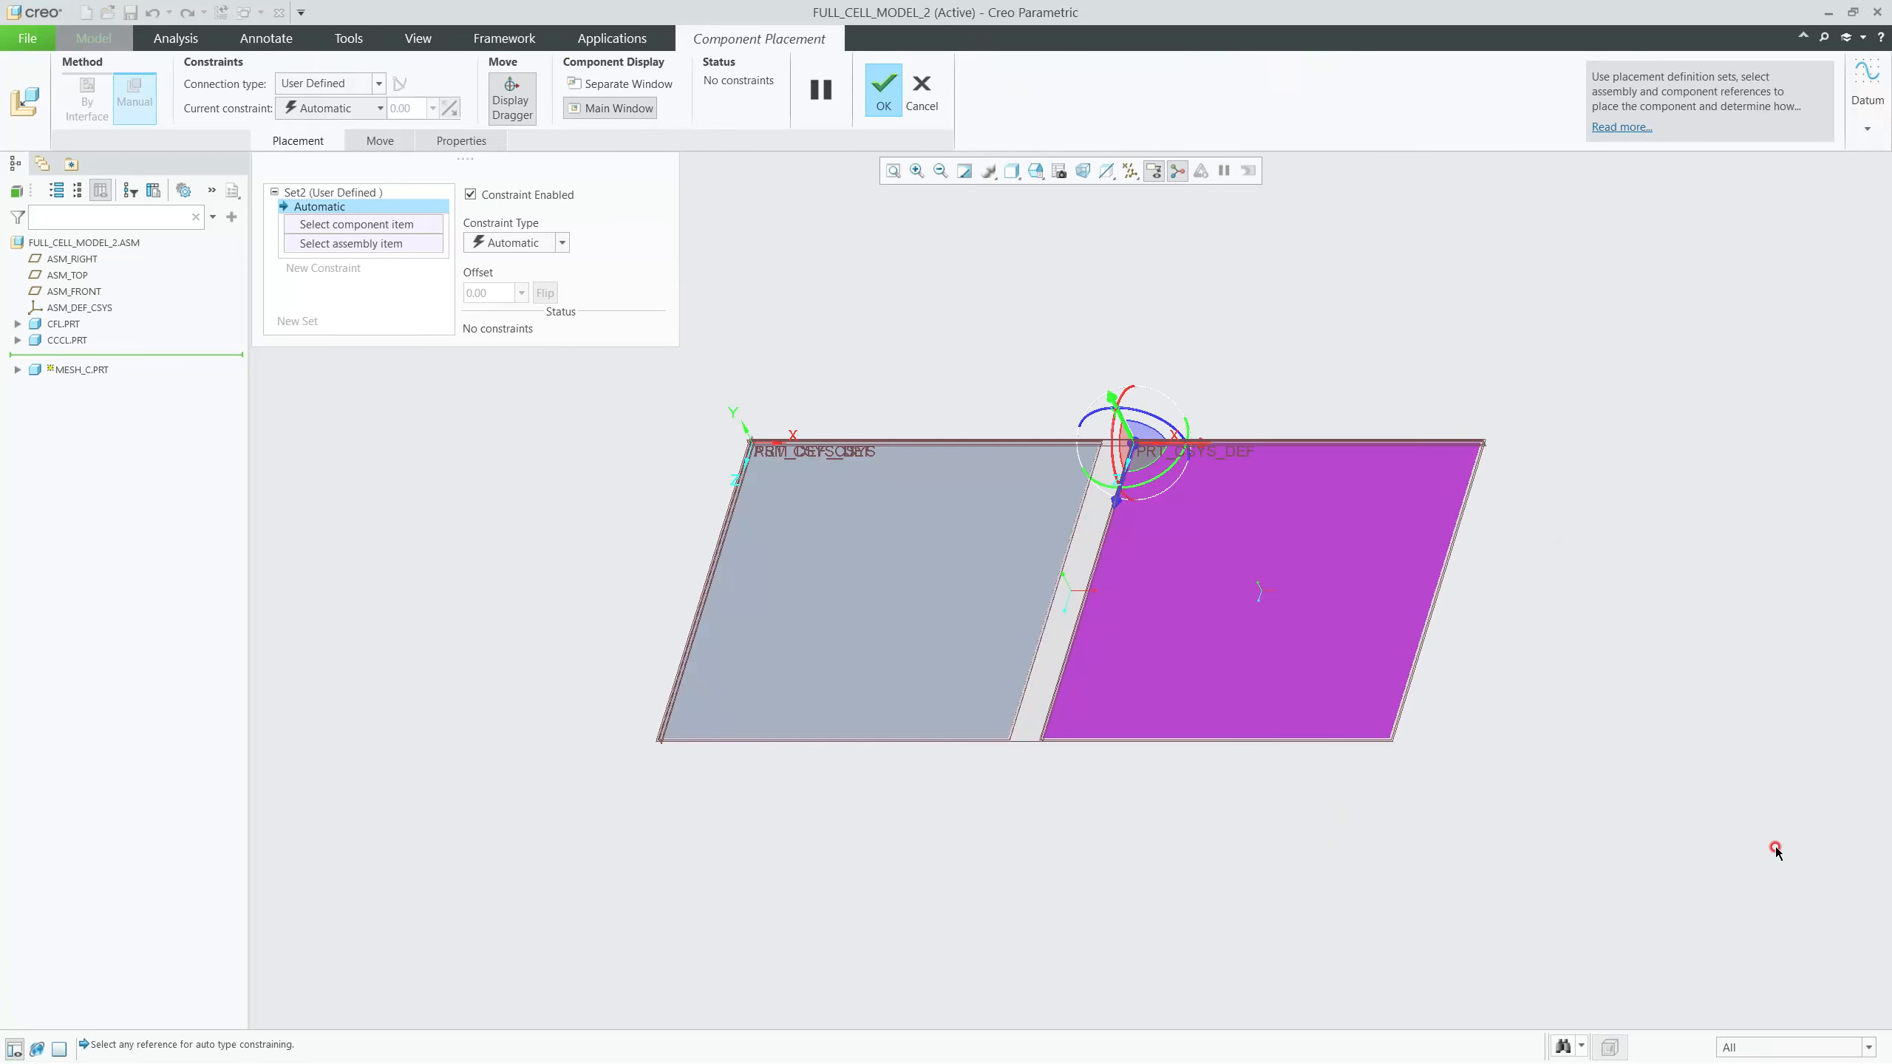
left_click(81, 371)
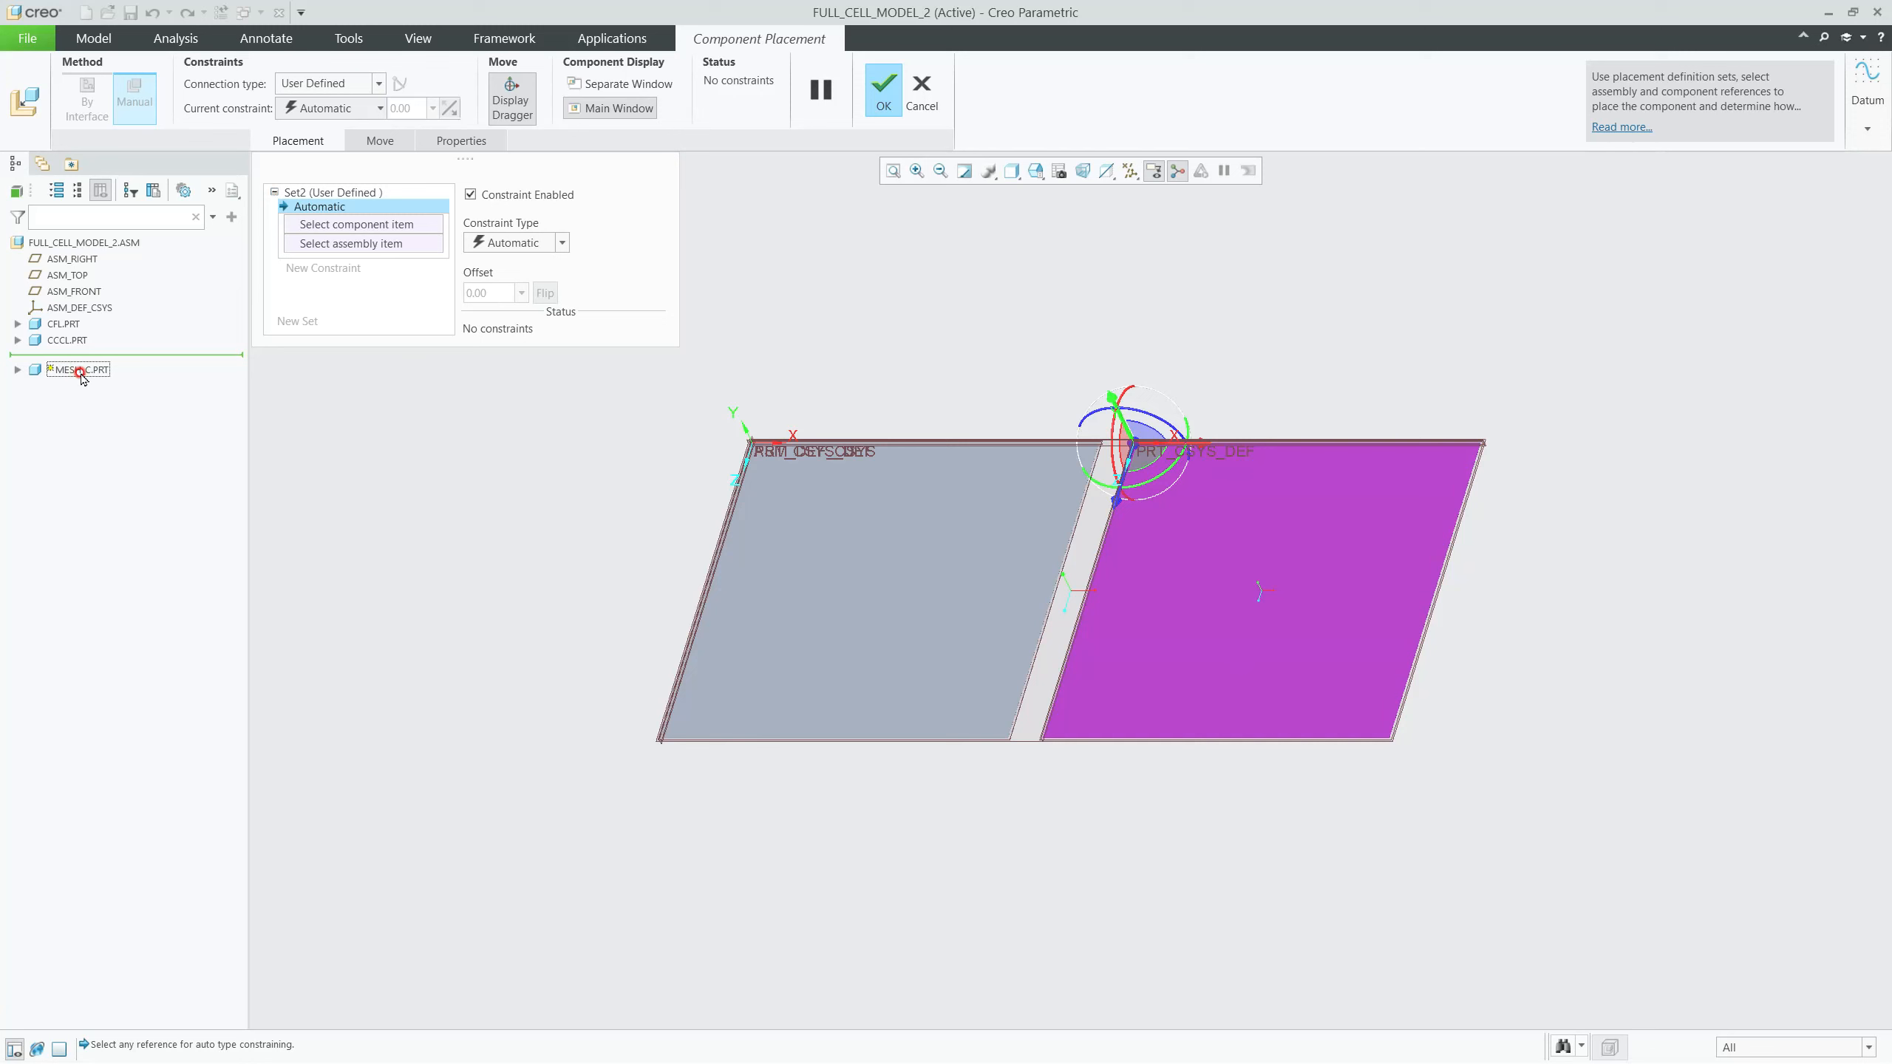
middle_click(600, 430)
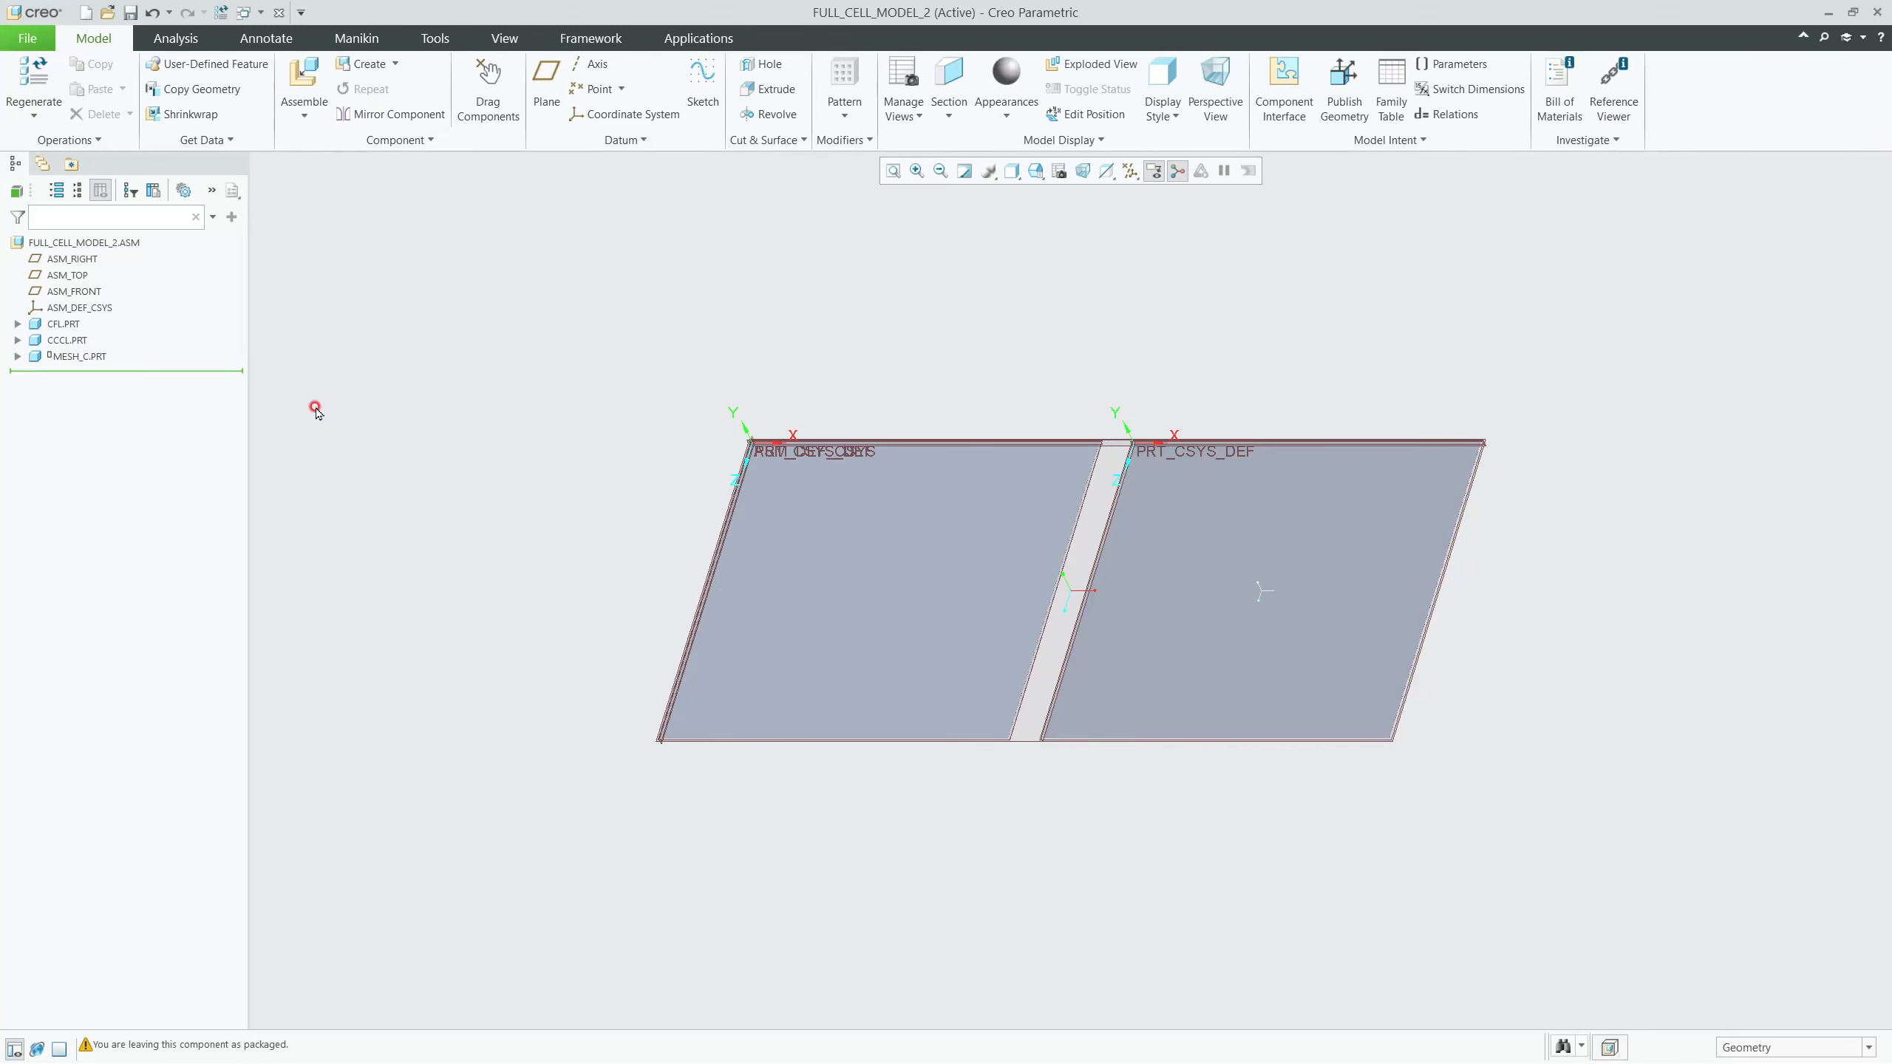
Step: Open the MESH_C component in its own part window
left_click(72, 362)
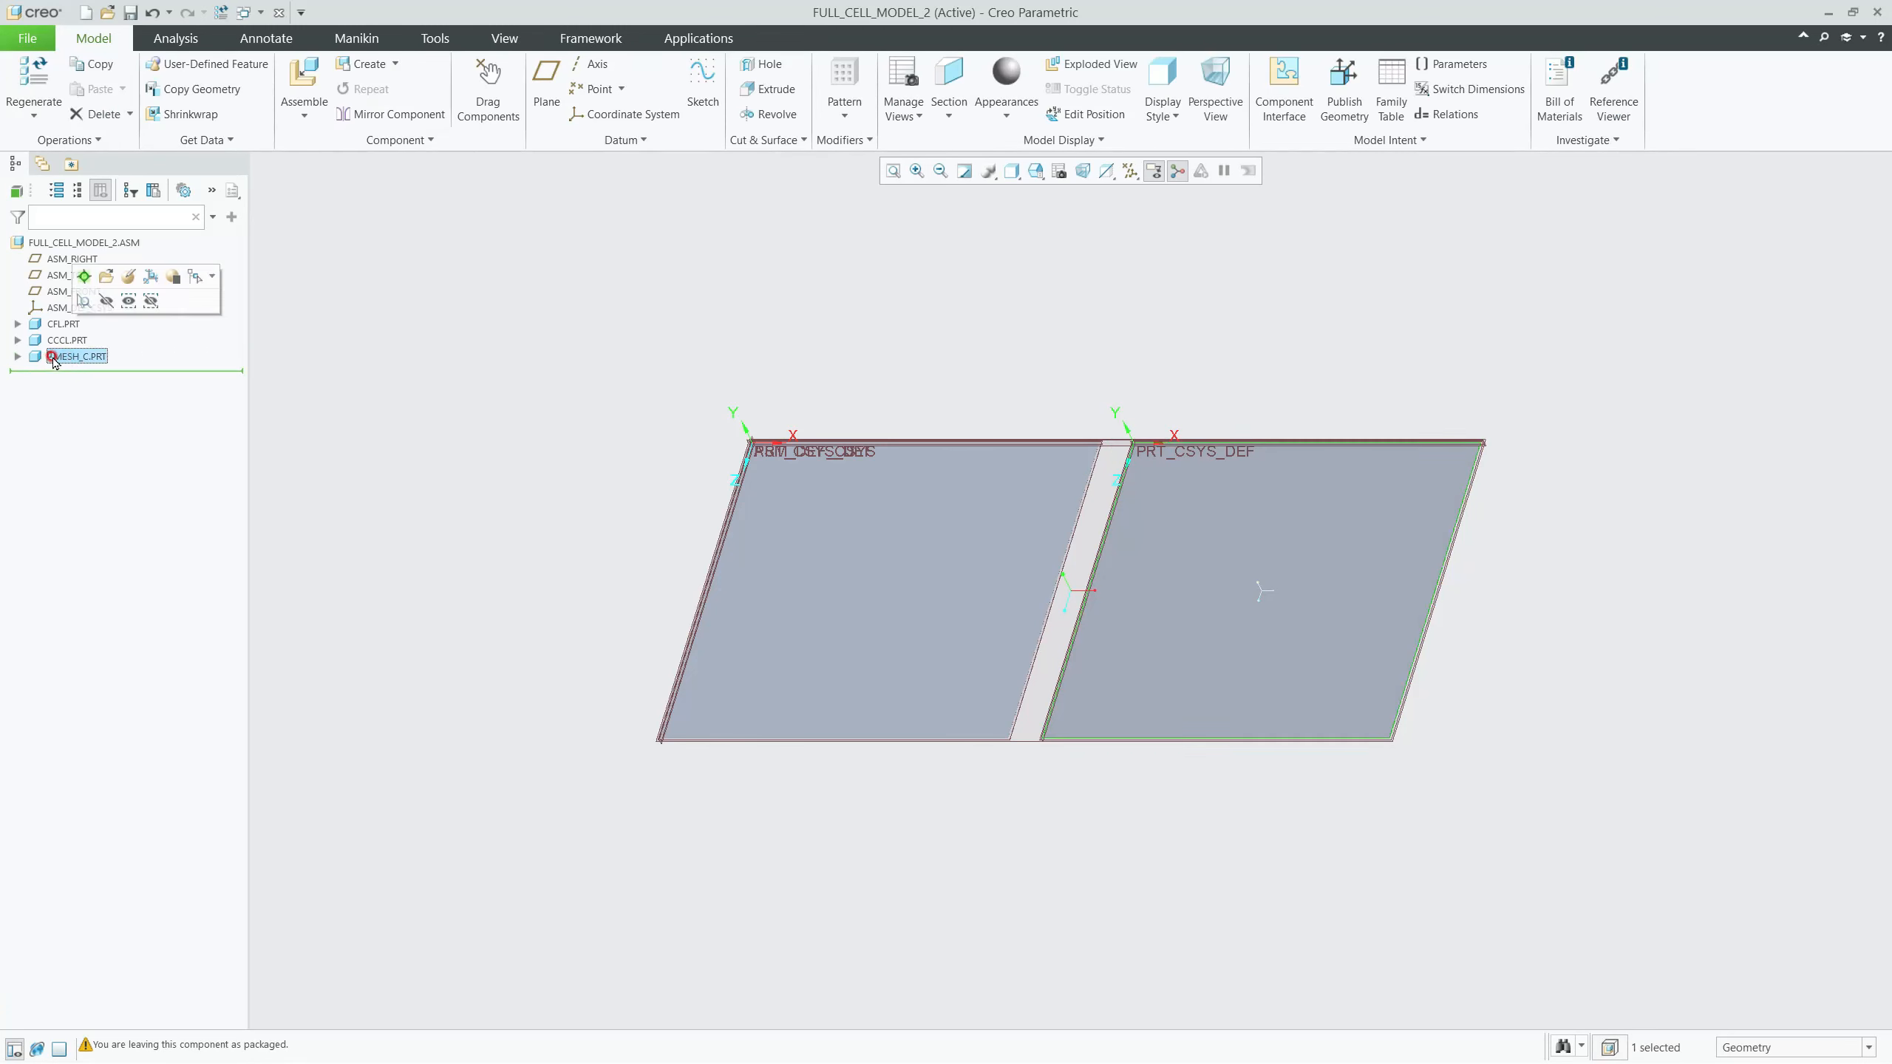
right_click(62, 362)
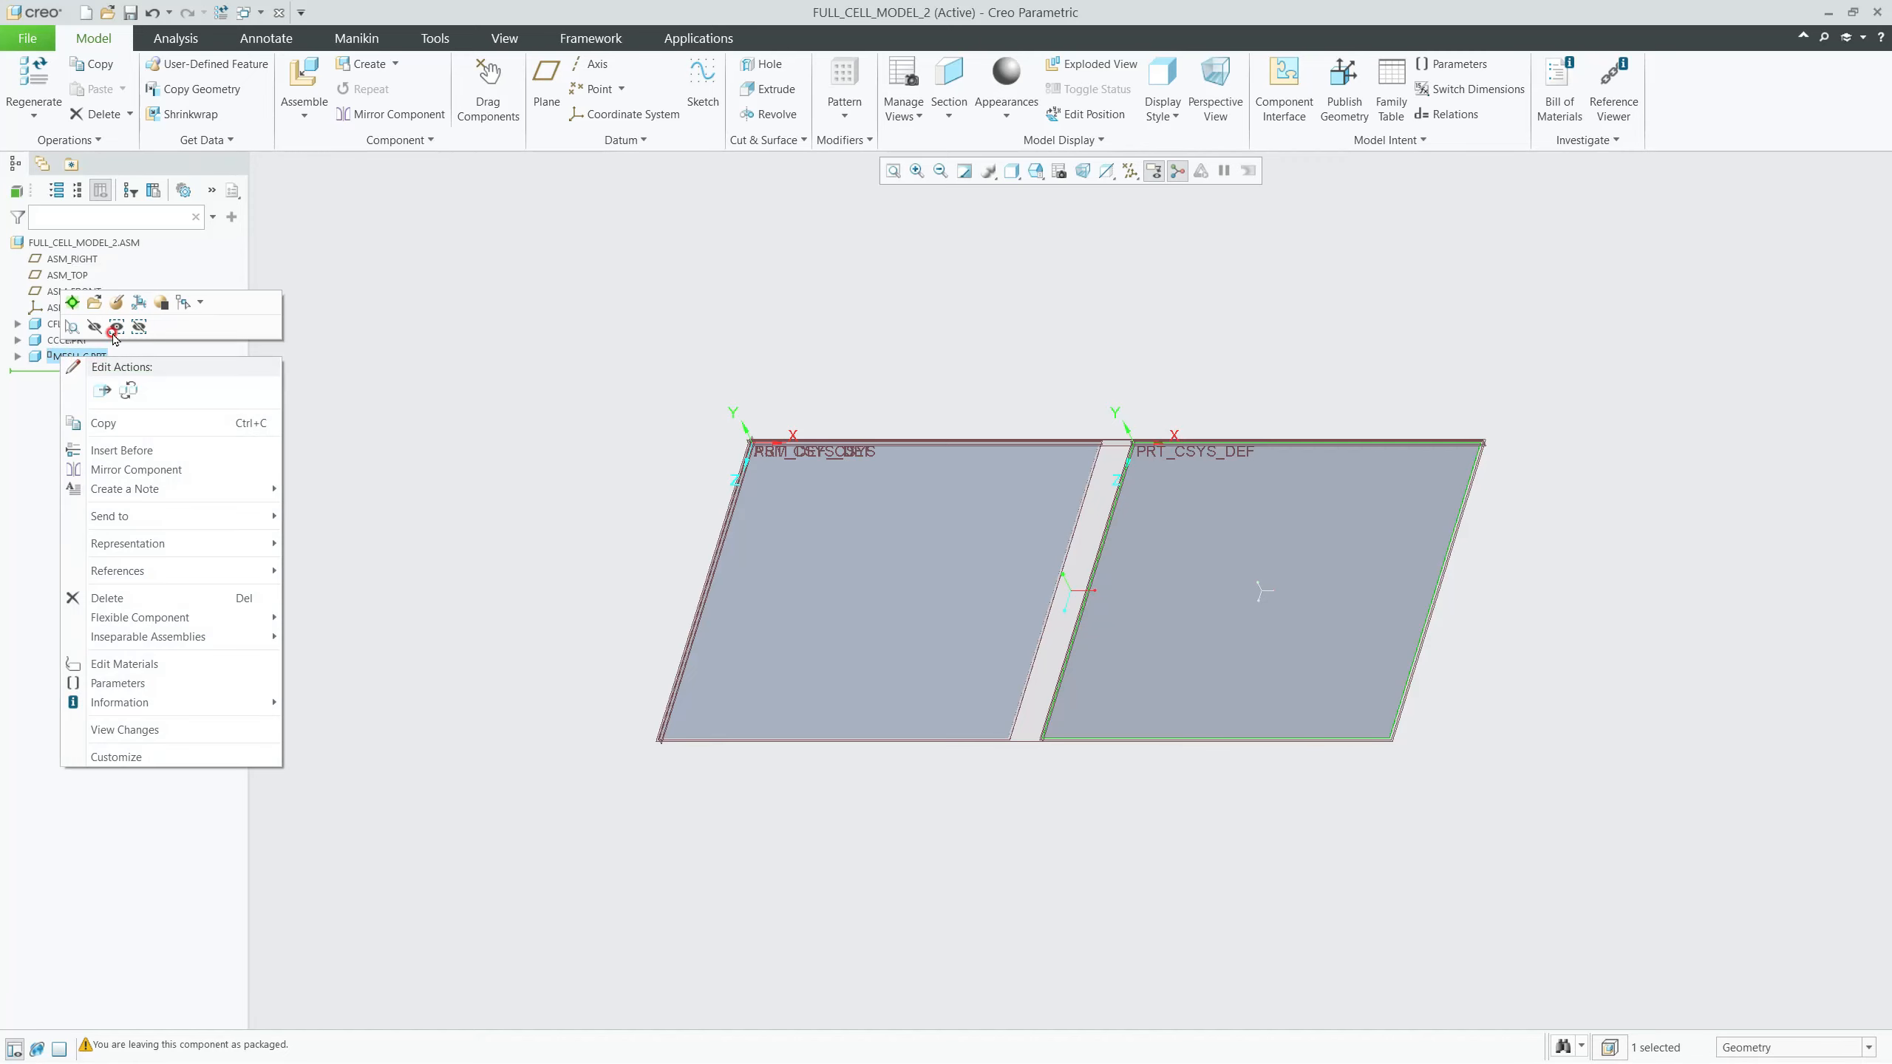
left_click(97, 302)
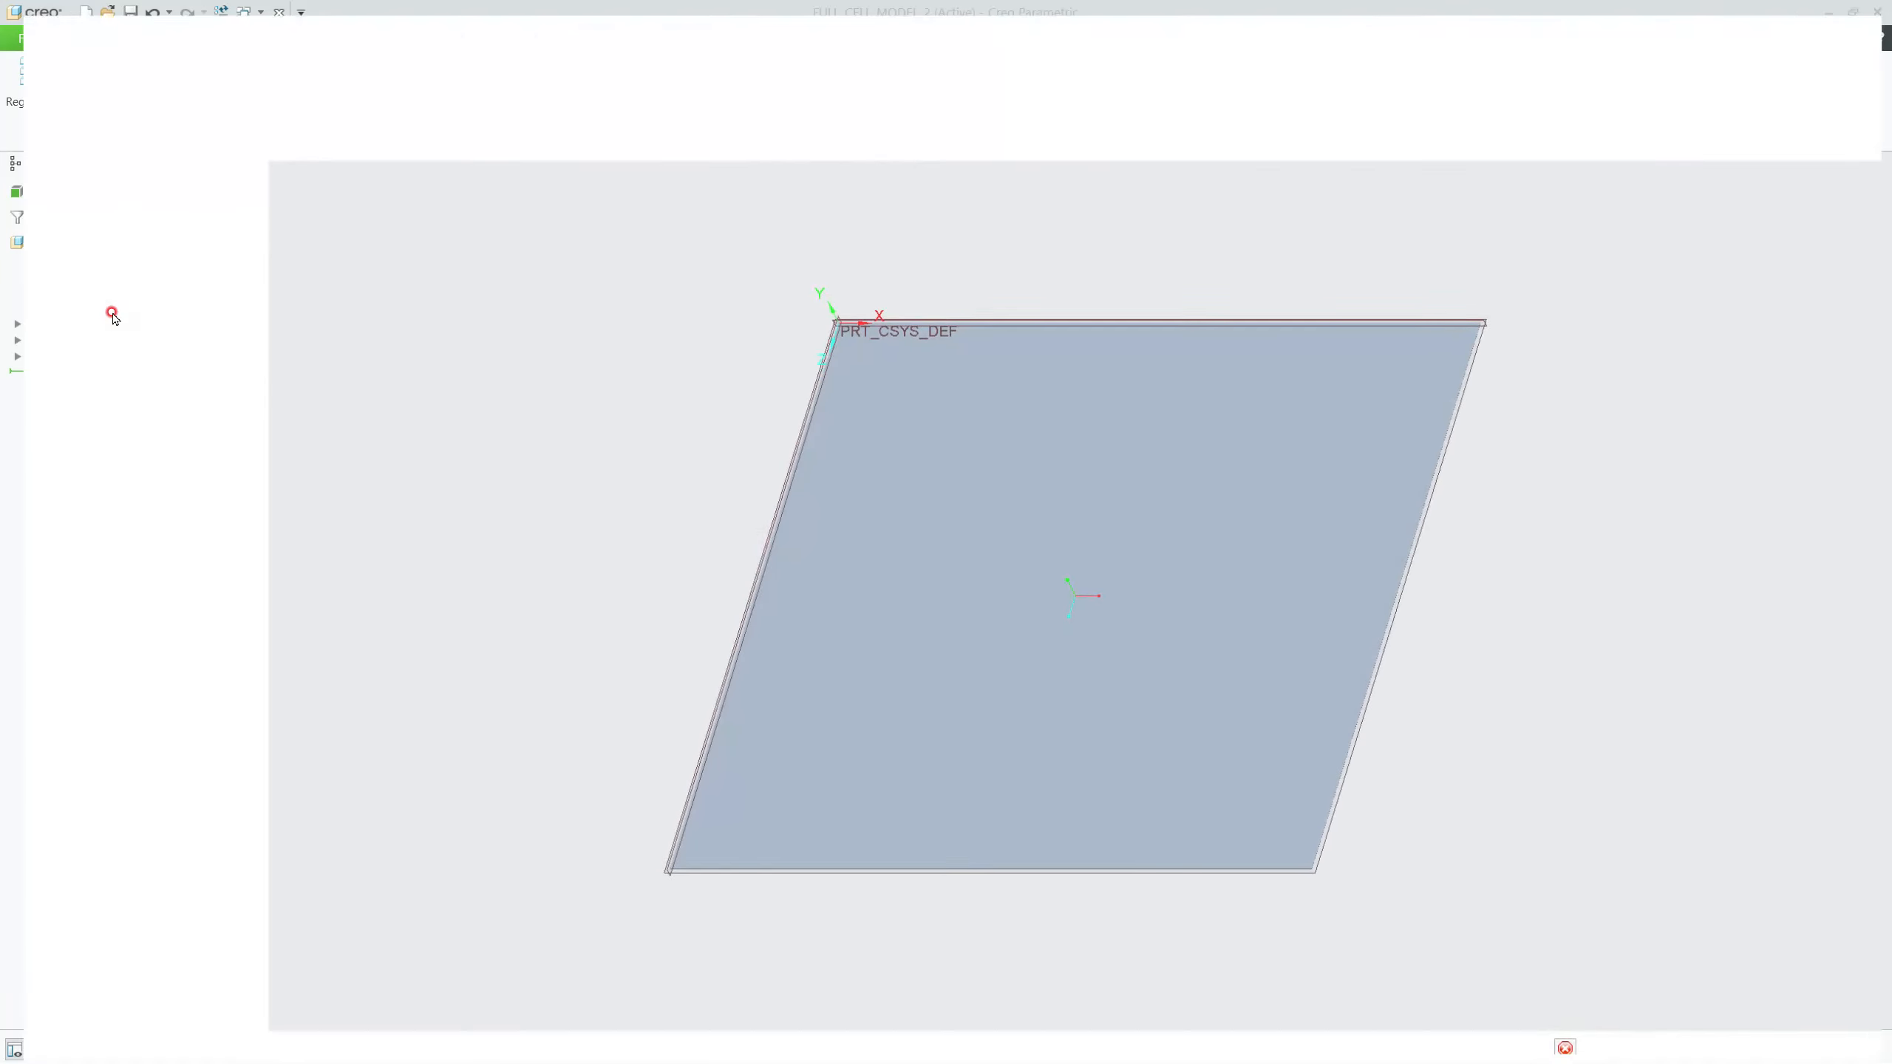
Step: Redefine MESH_C's Extrude 1 with a depth of 300
mouse_move(793, 438)
middle_mouse_down()
mouse_move(965, 526)
mouse_move(1018, 496)
mouse_move(999, 504)
middle_mouse_up()
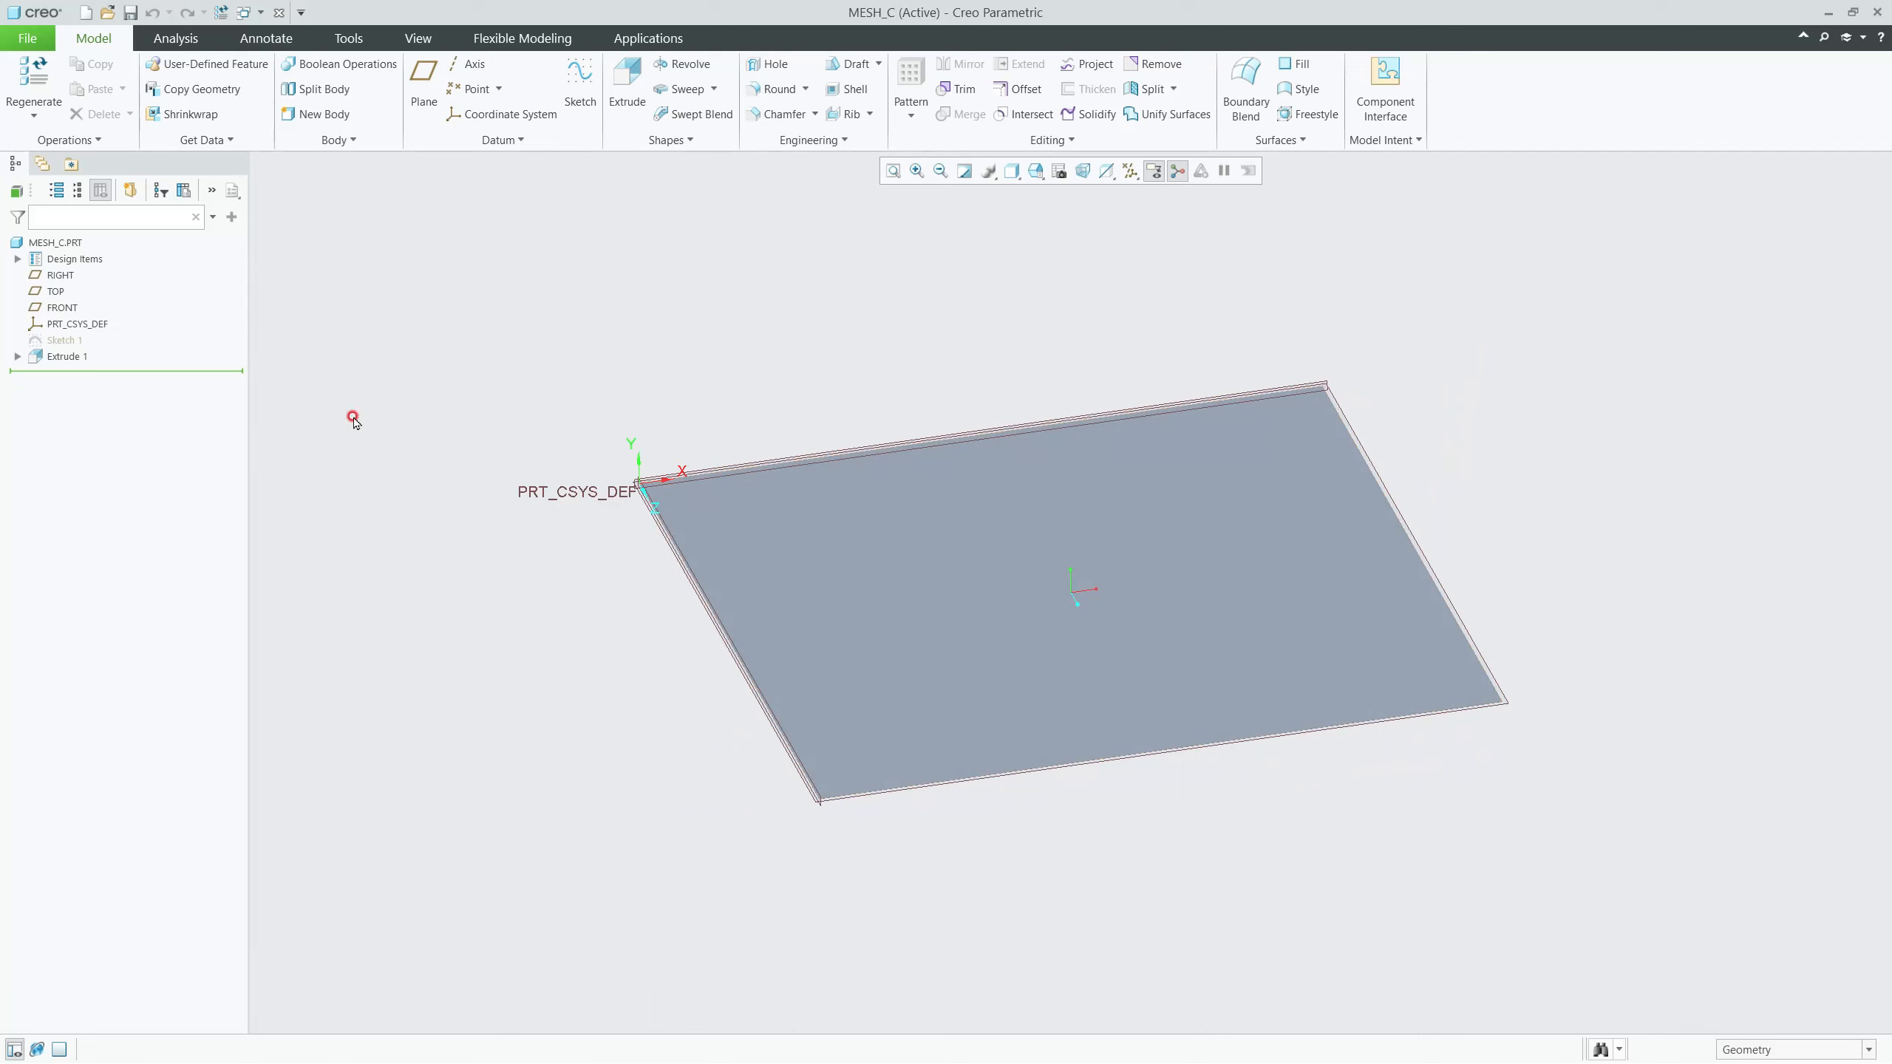
right_click(70, 357)
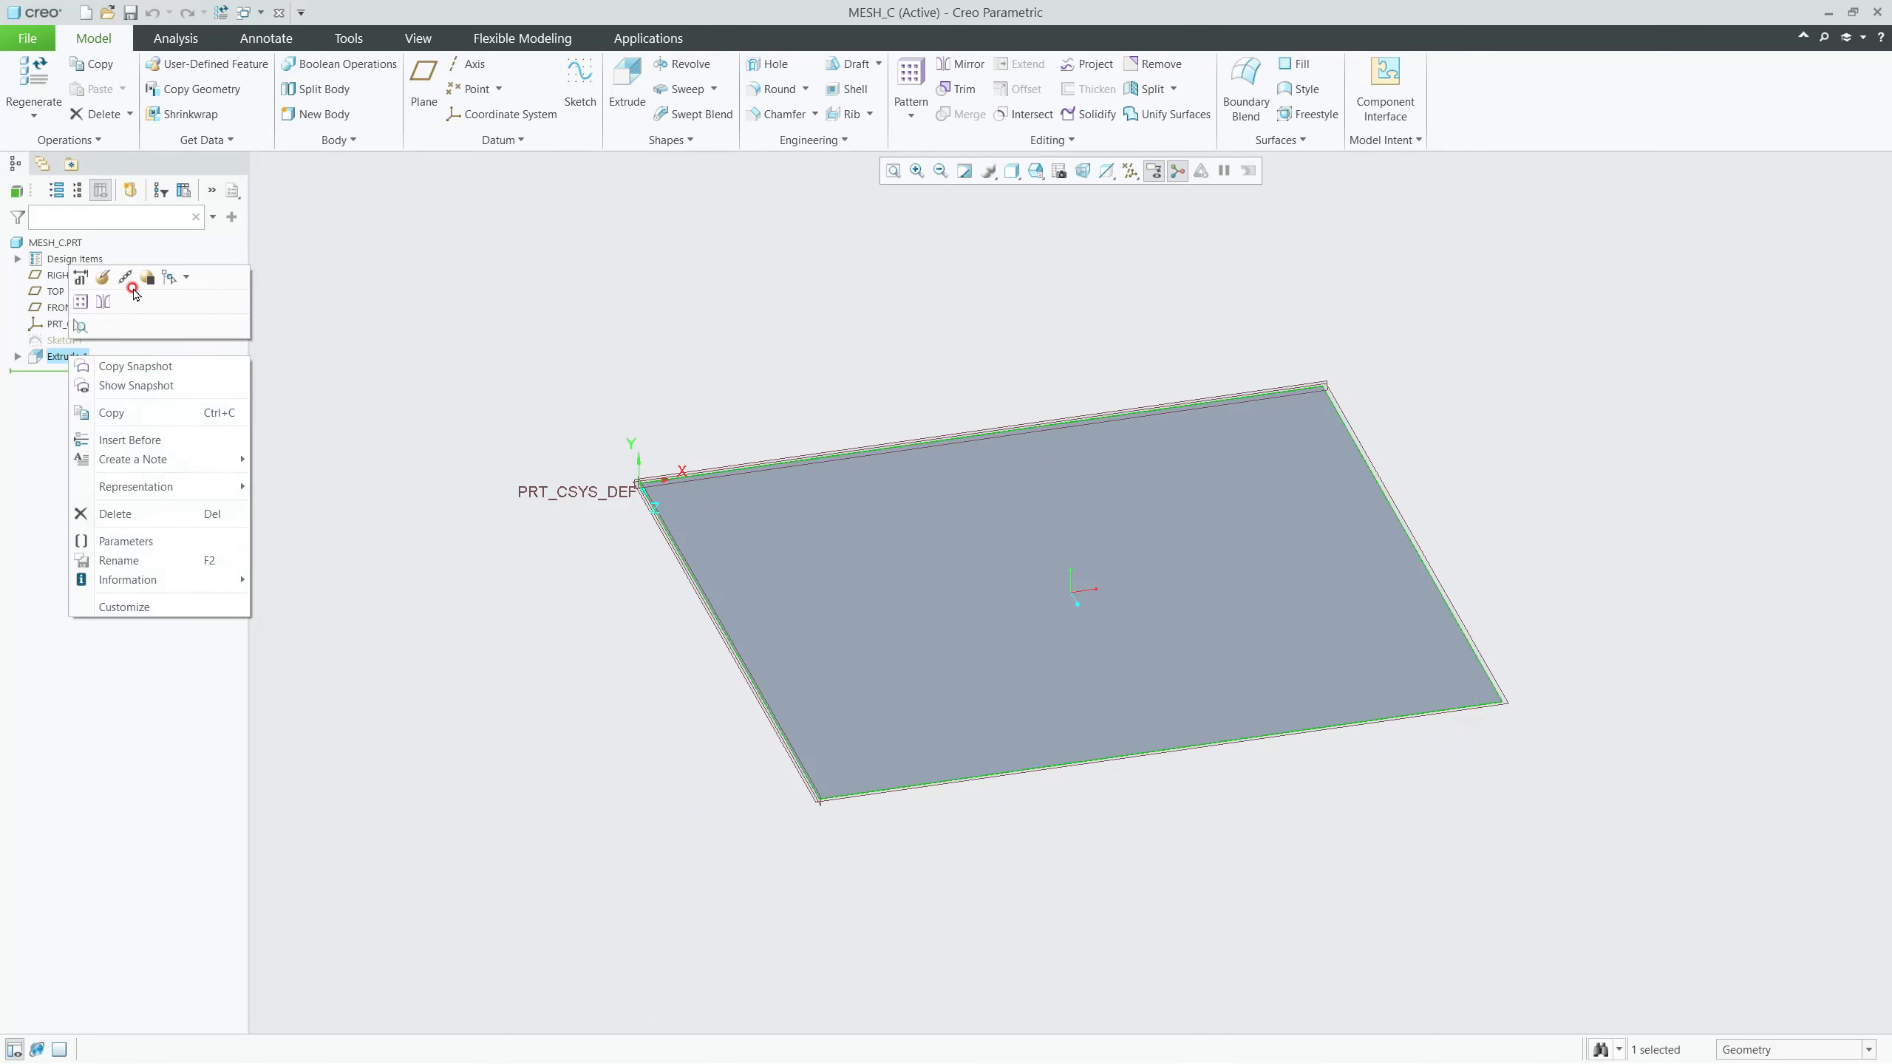
left_click(104, 278)
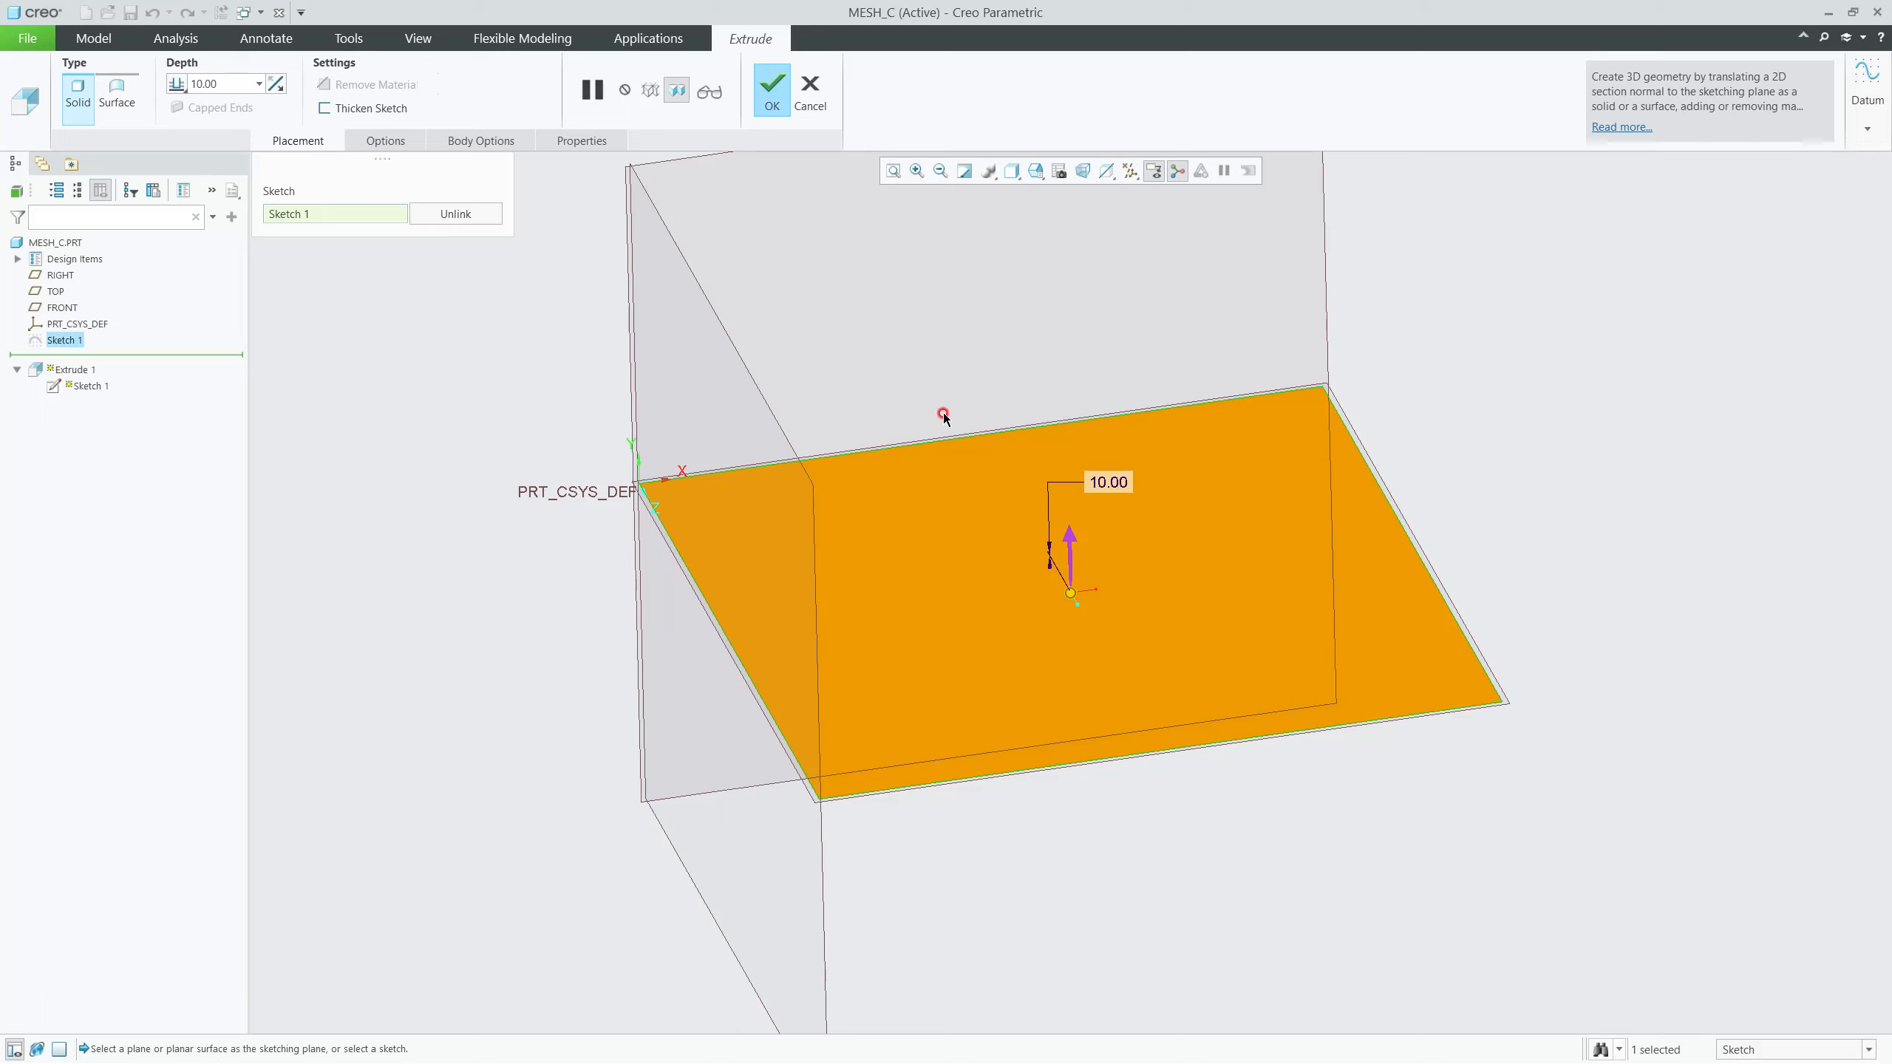
double_click(1100, 474)
type("300")
key("Return")
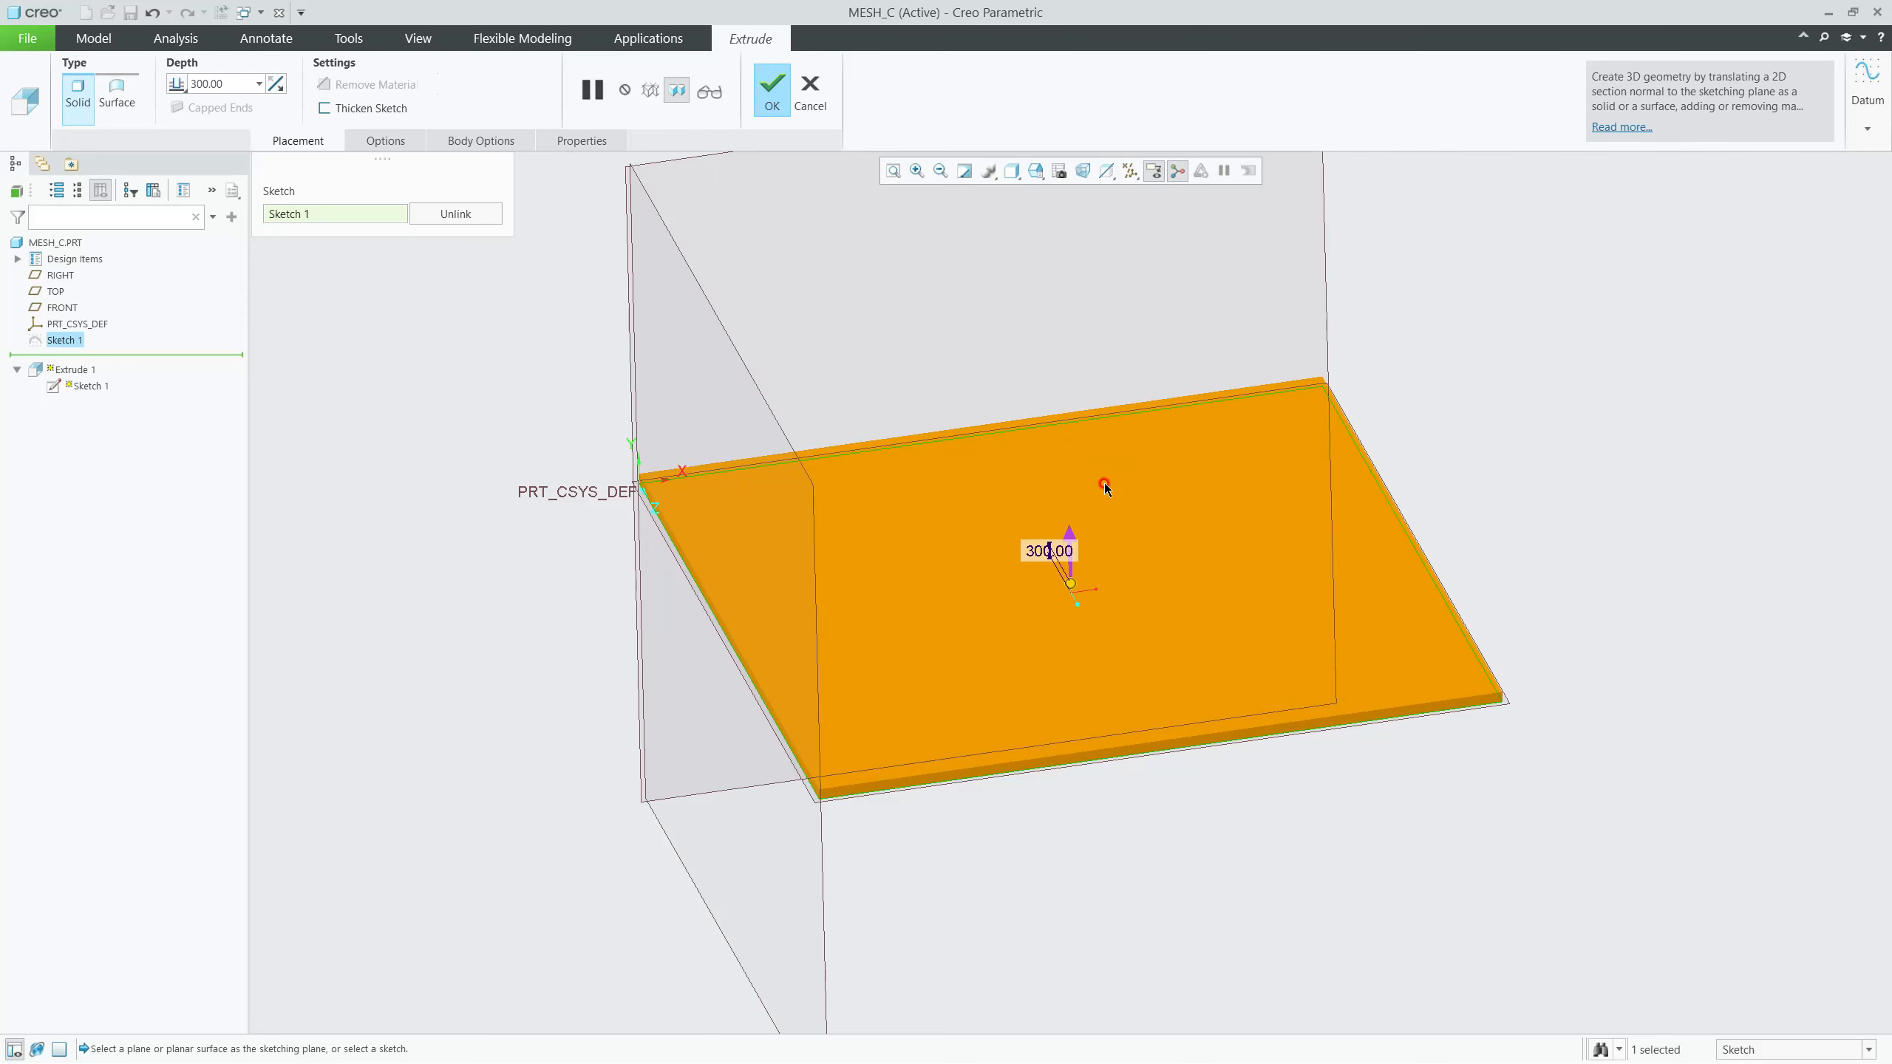
middle_click(1164, 840)
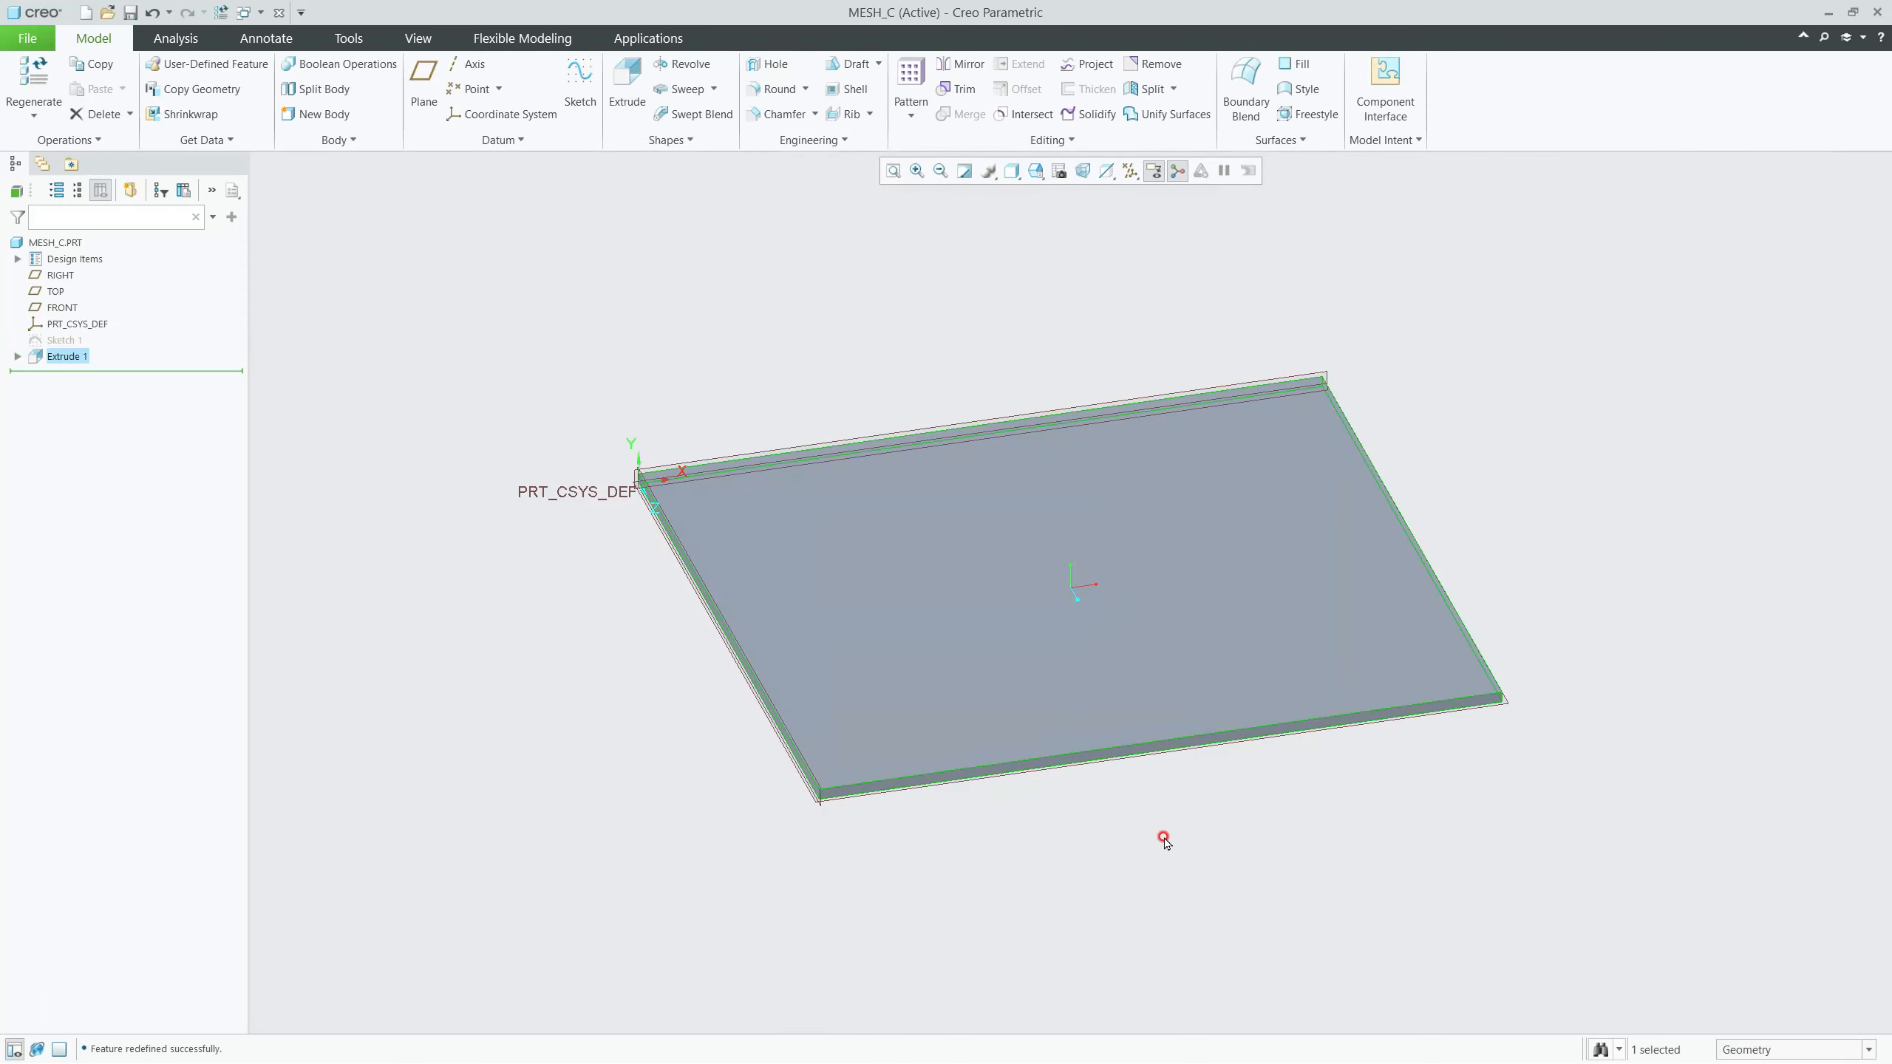
Step: Save the MESH_C part to the model 2 folder and close its window to return to the assembly
left_click(26, 38)
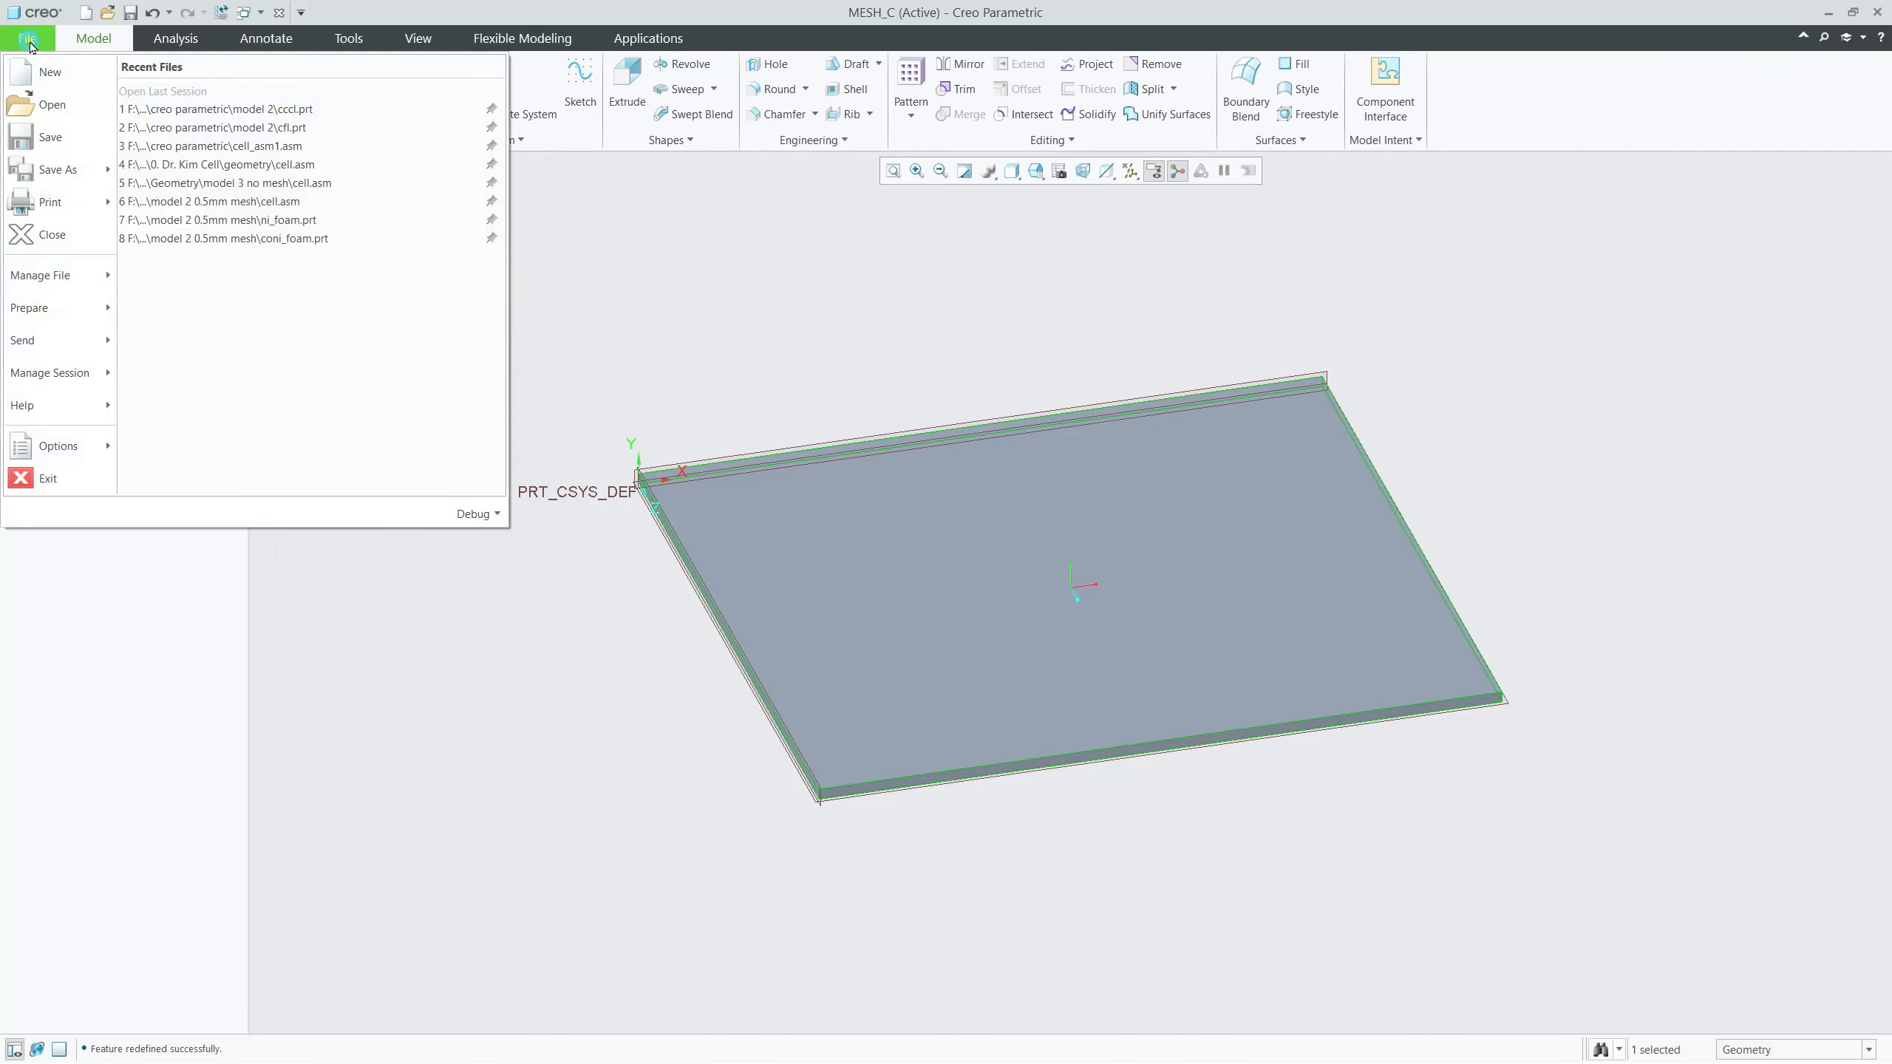
left_click(57, 133)
left_click(810, 809)
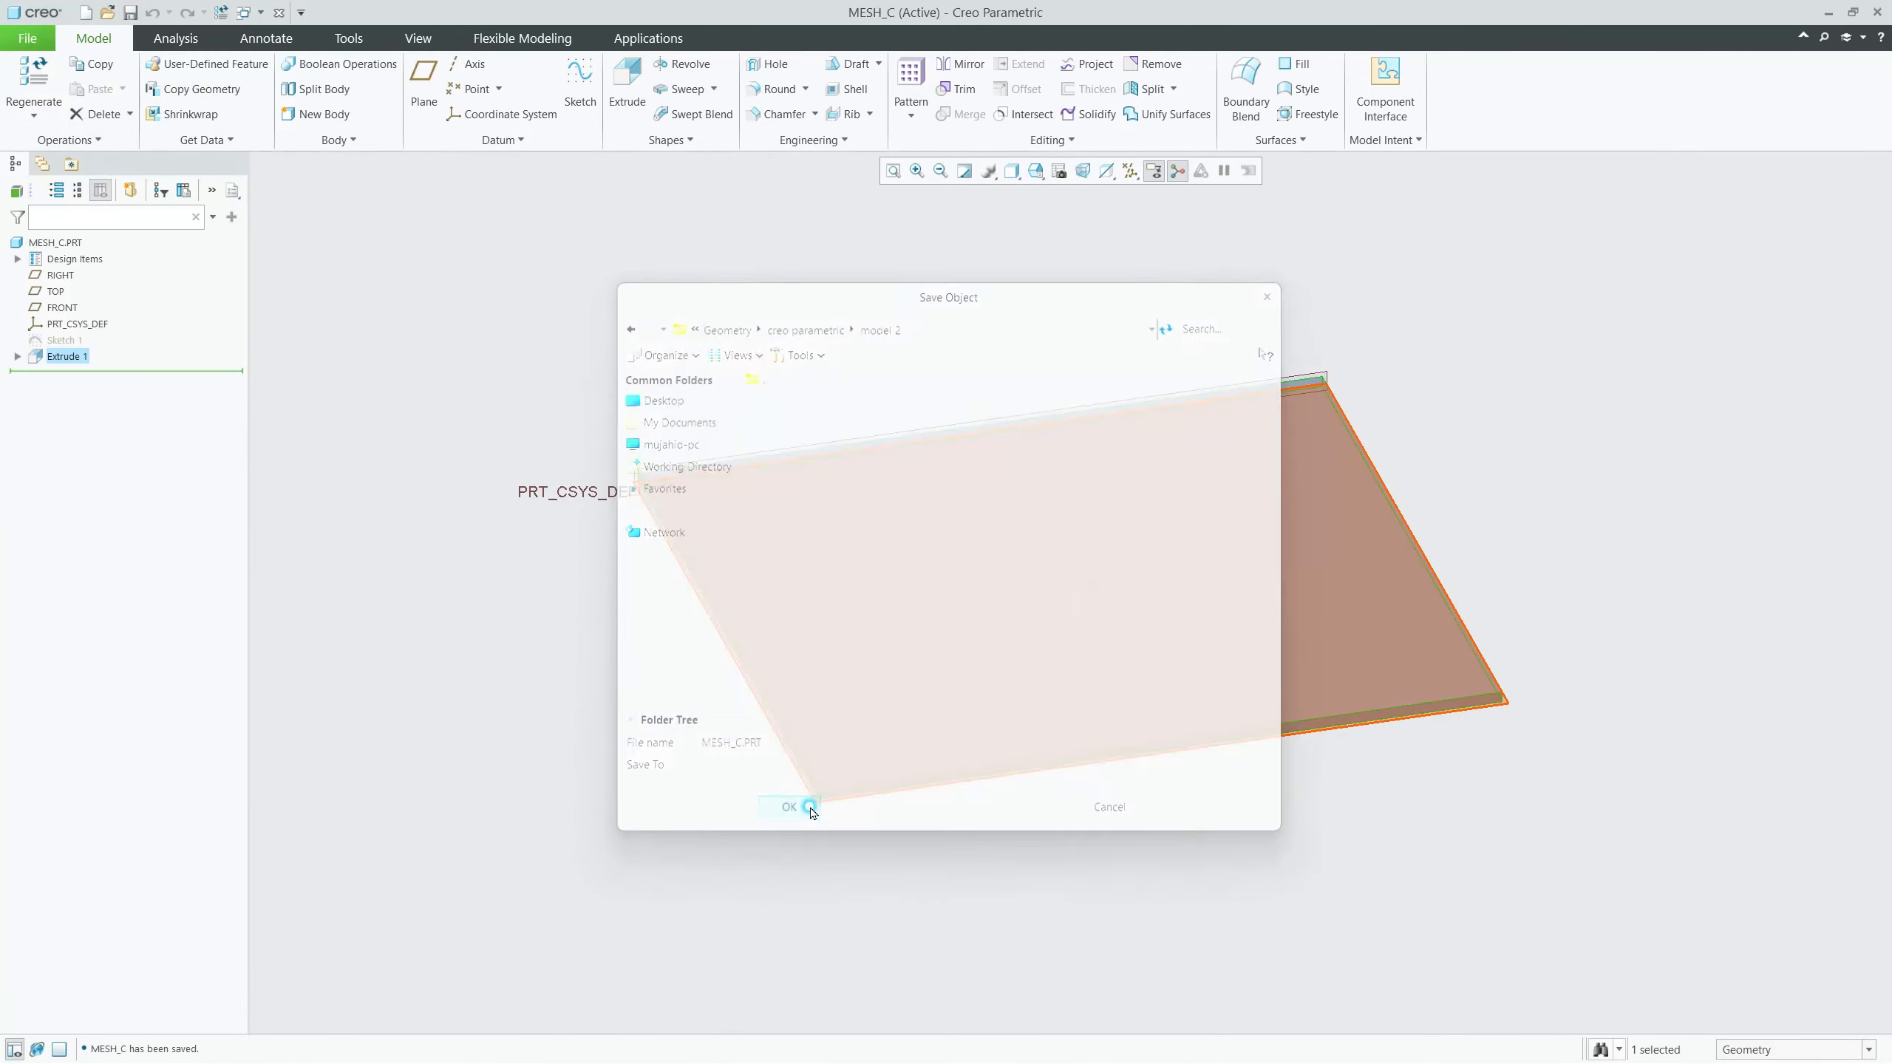
left_click(1877, 9)
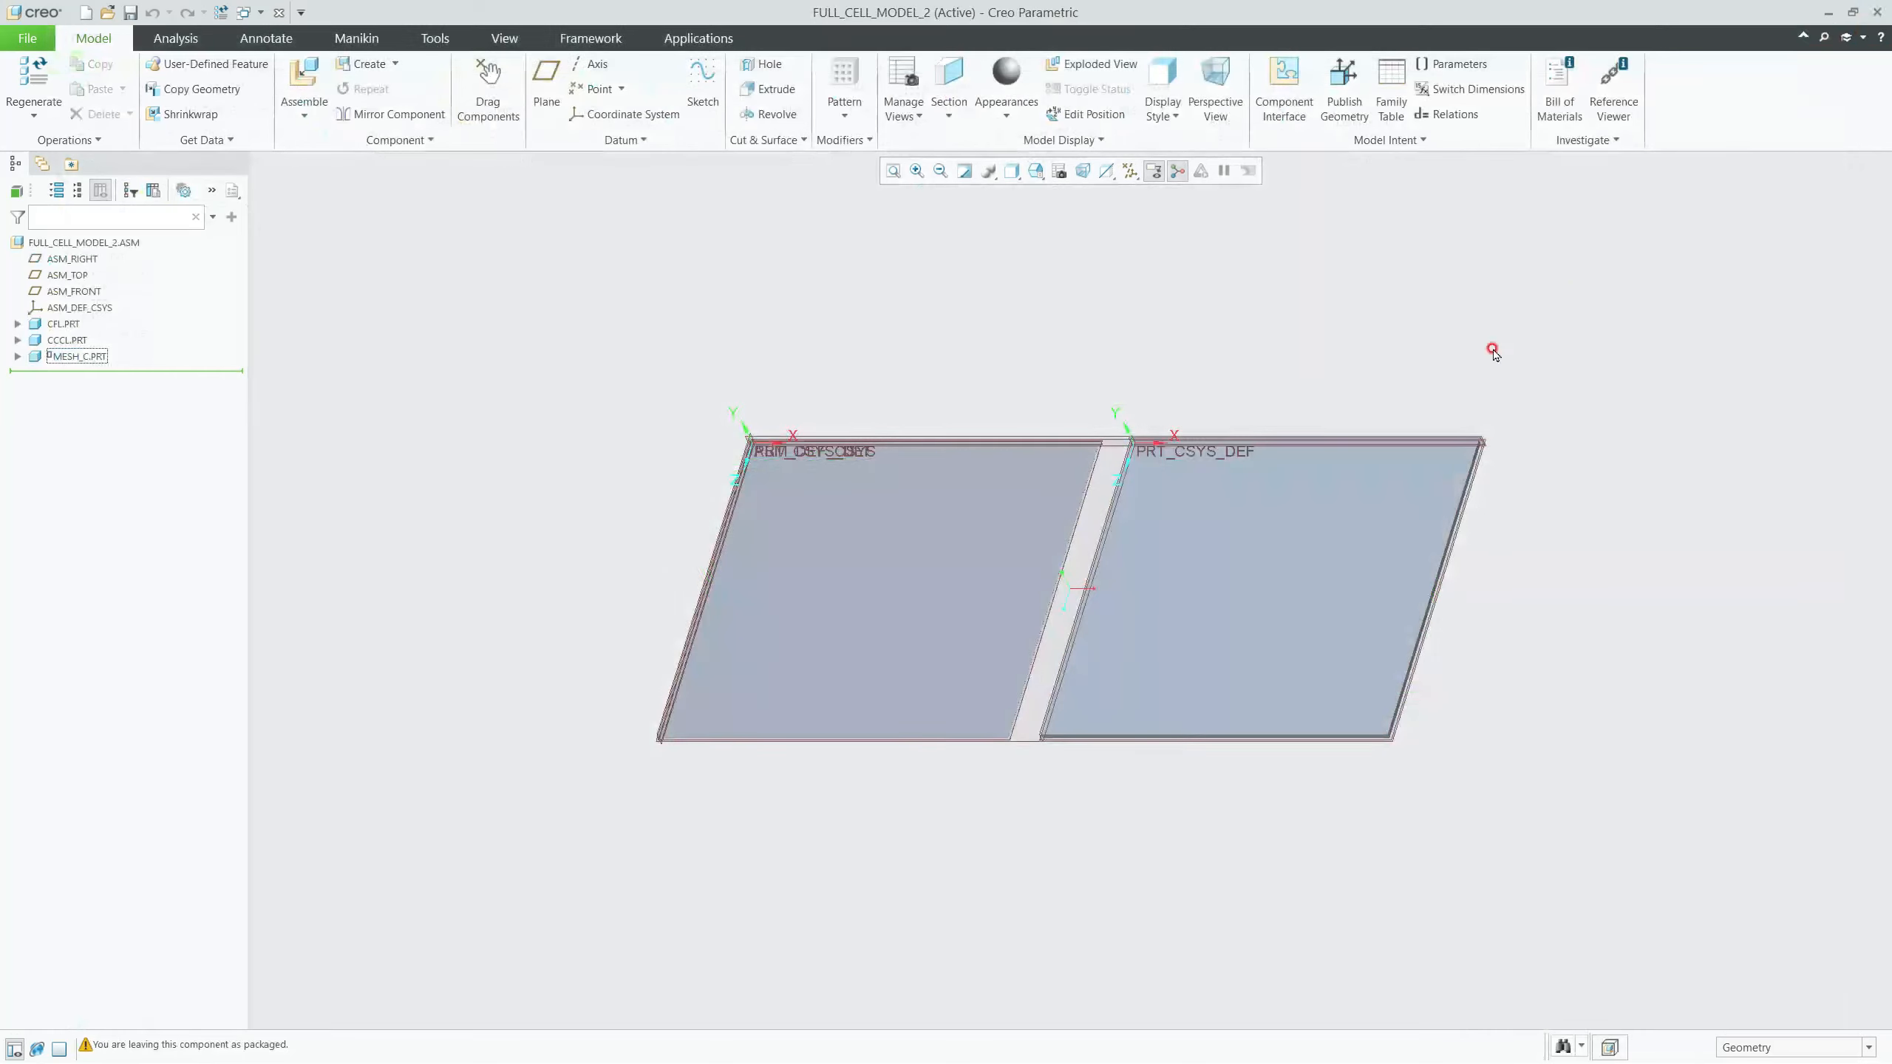
Step: Compare MESH_C's edge thickness with the CFL and CCCL plates around the gap between them
mouse_move(1106, 681)
middle_mouse_down()
mouse_move(1067, 716)
mouse_move(1084, 695)
middle_mouse_up()
scroll(1084, 694, "up", 6)
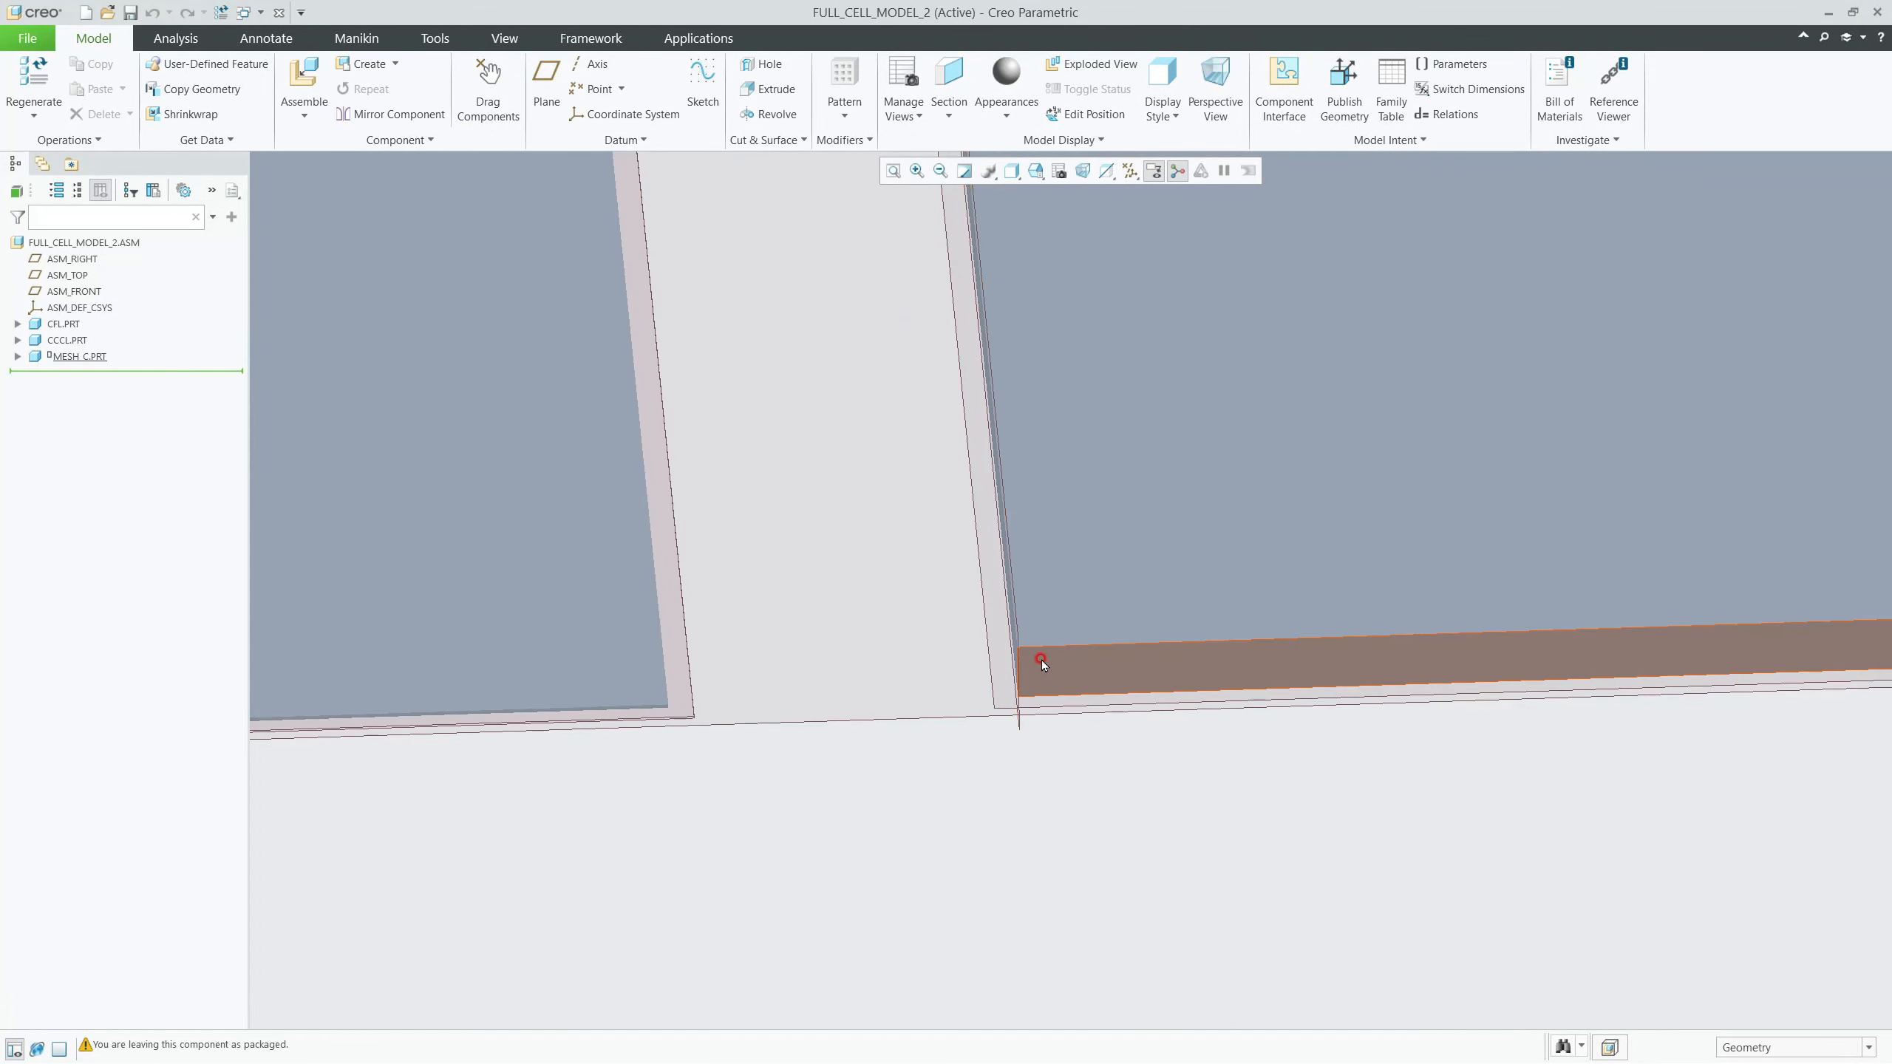
middle_click_drag(1041, 662, 1046, 645)
scroll(1079, 469, "up", 3)
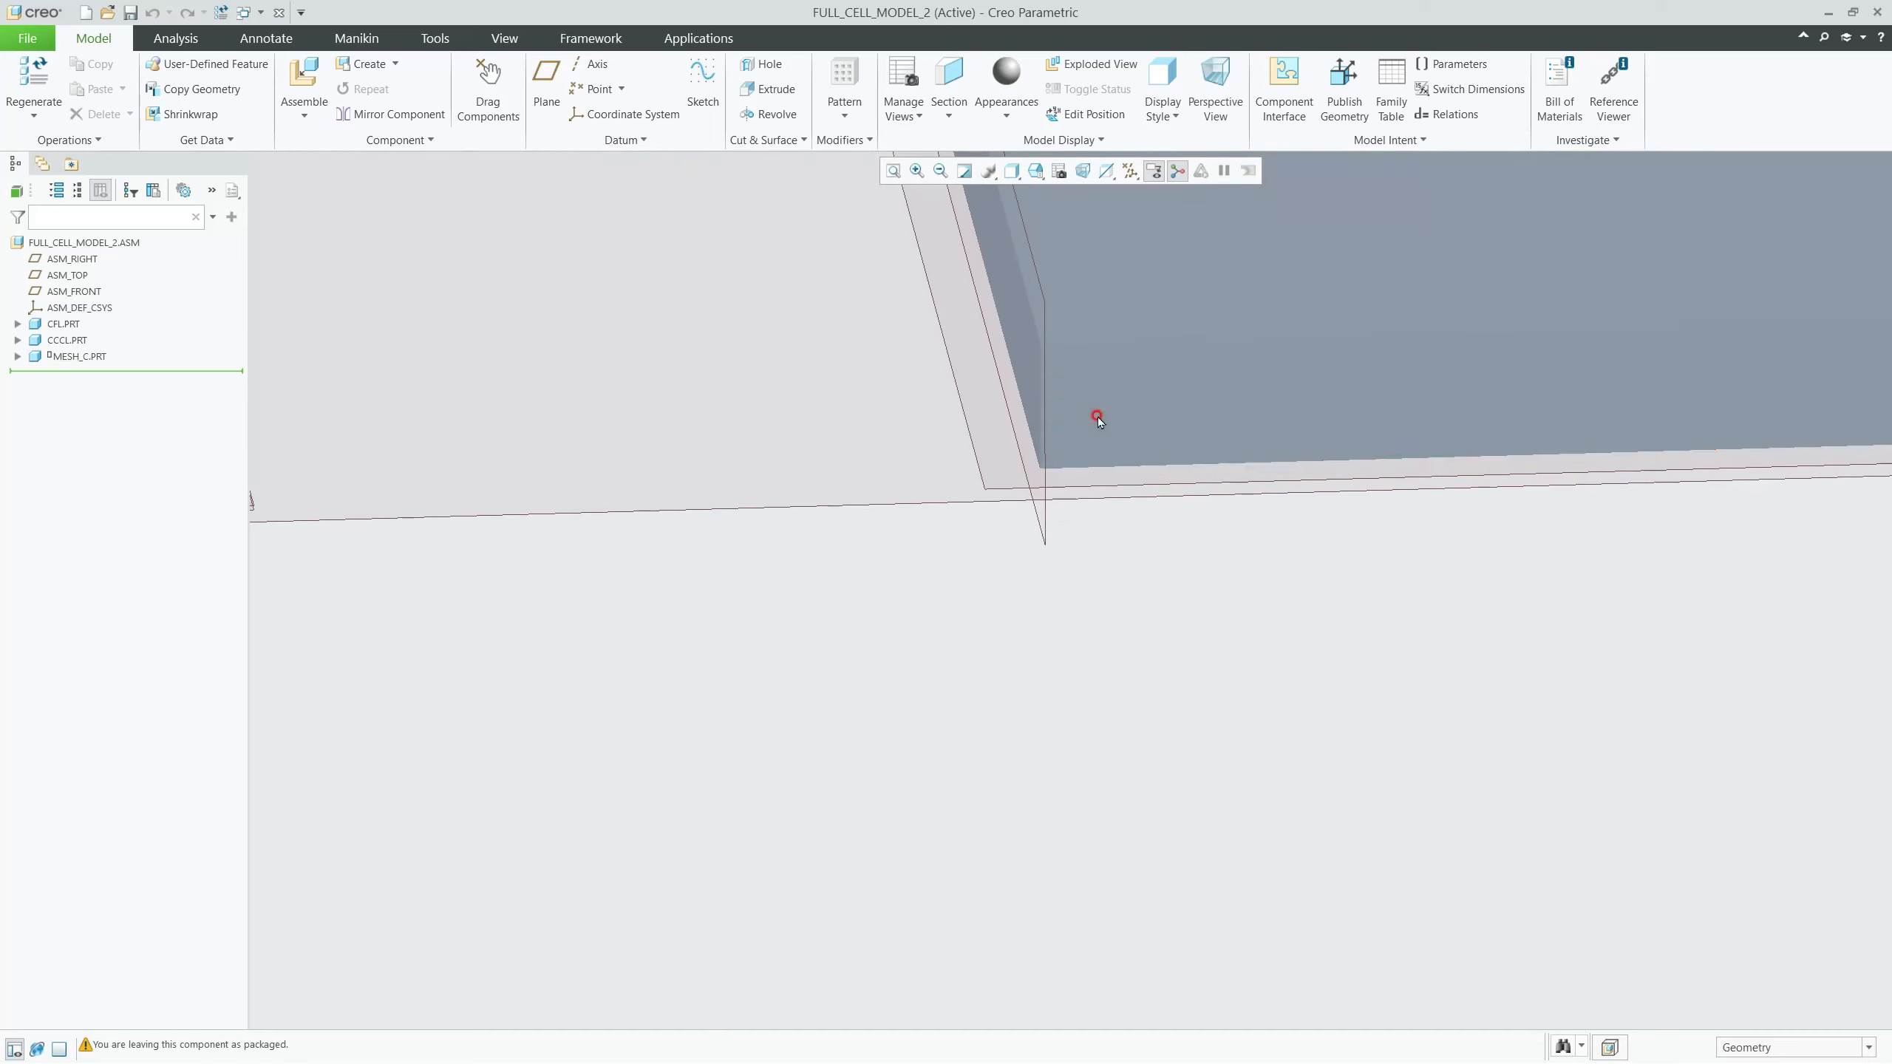
left_click(1117, 412)
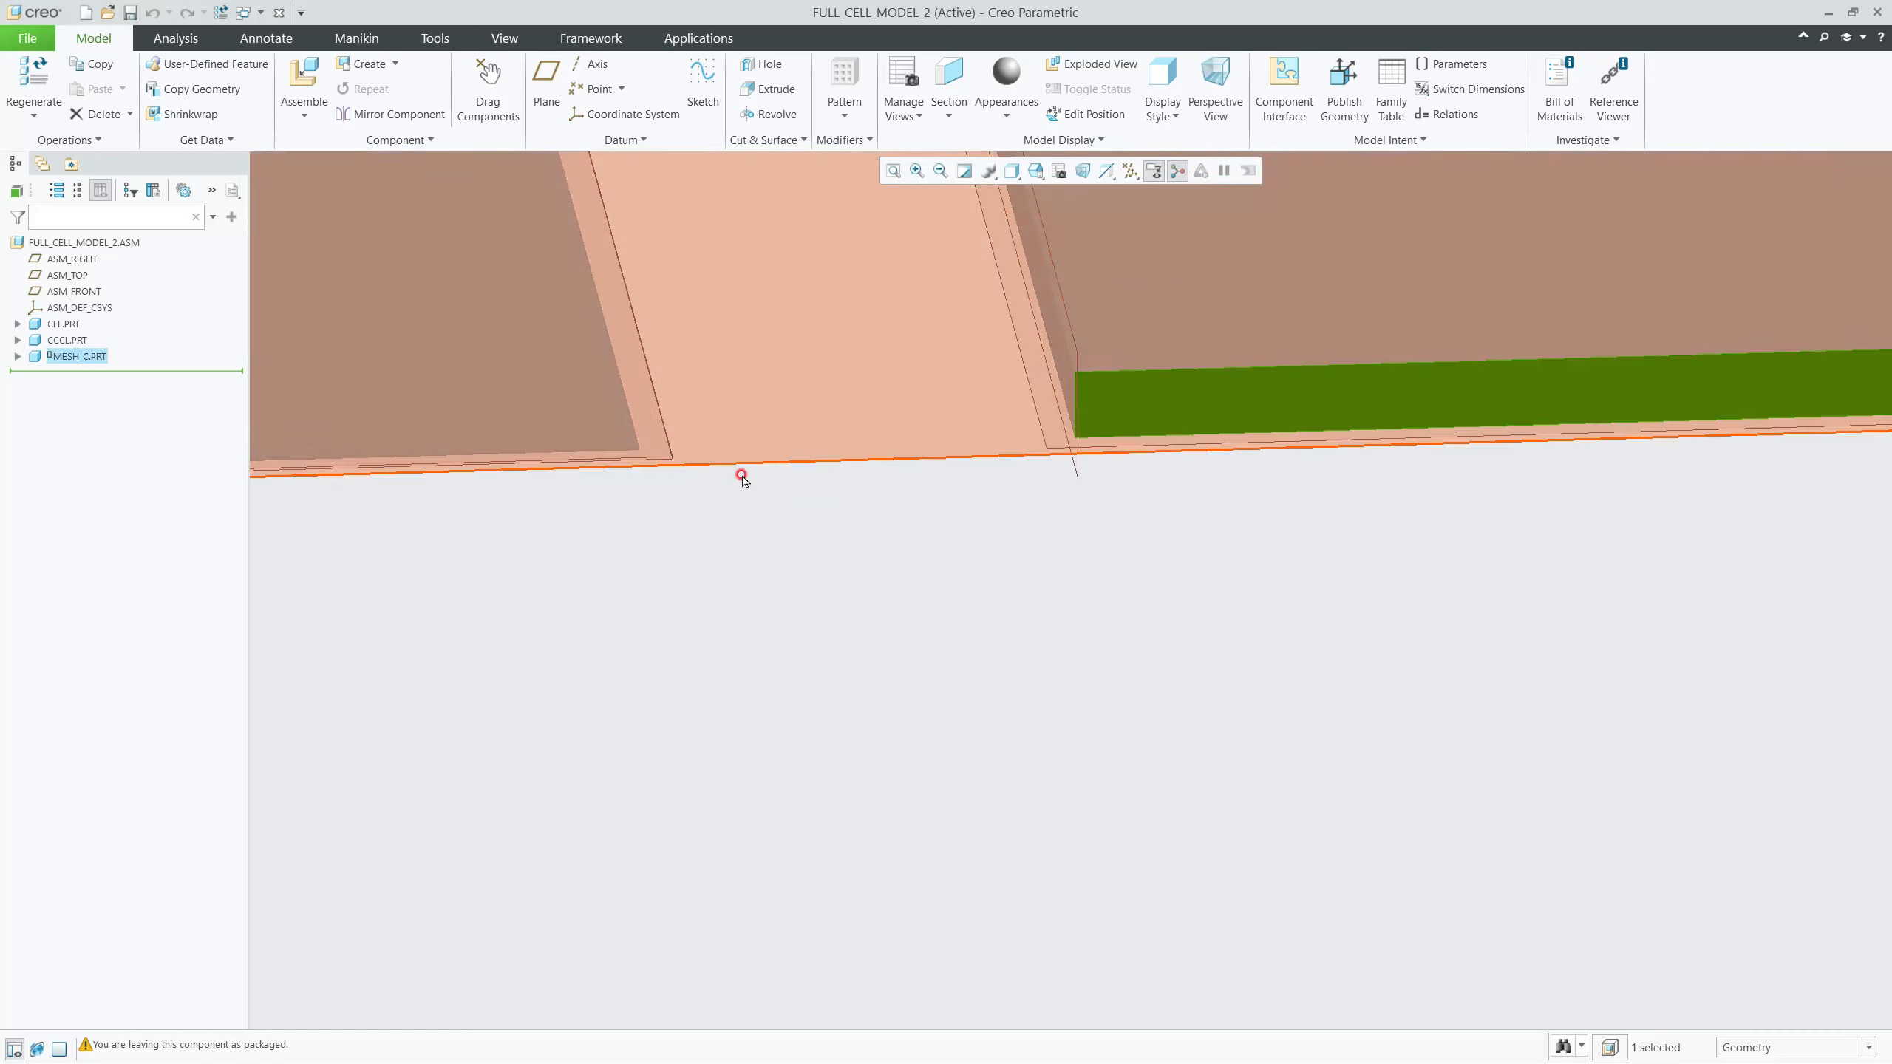
scroll(584, 456, "up", 2)
scroll(585, 460, "up", 3)
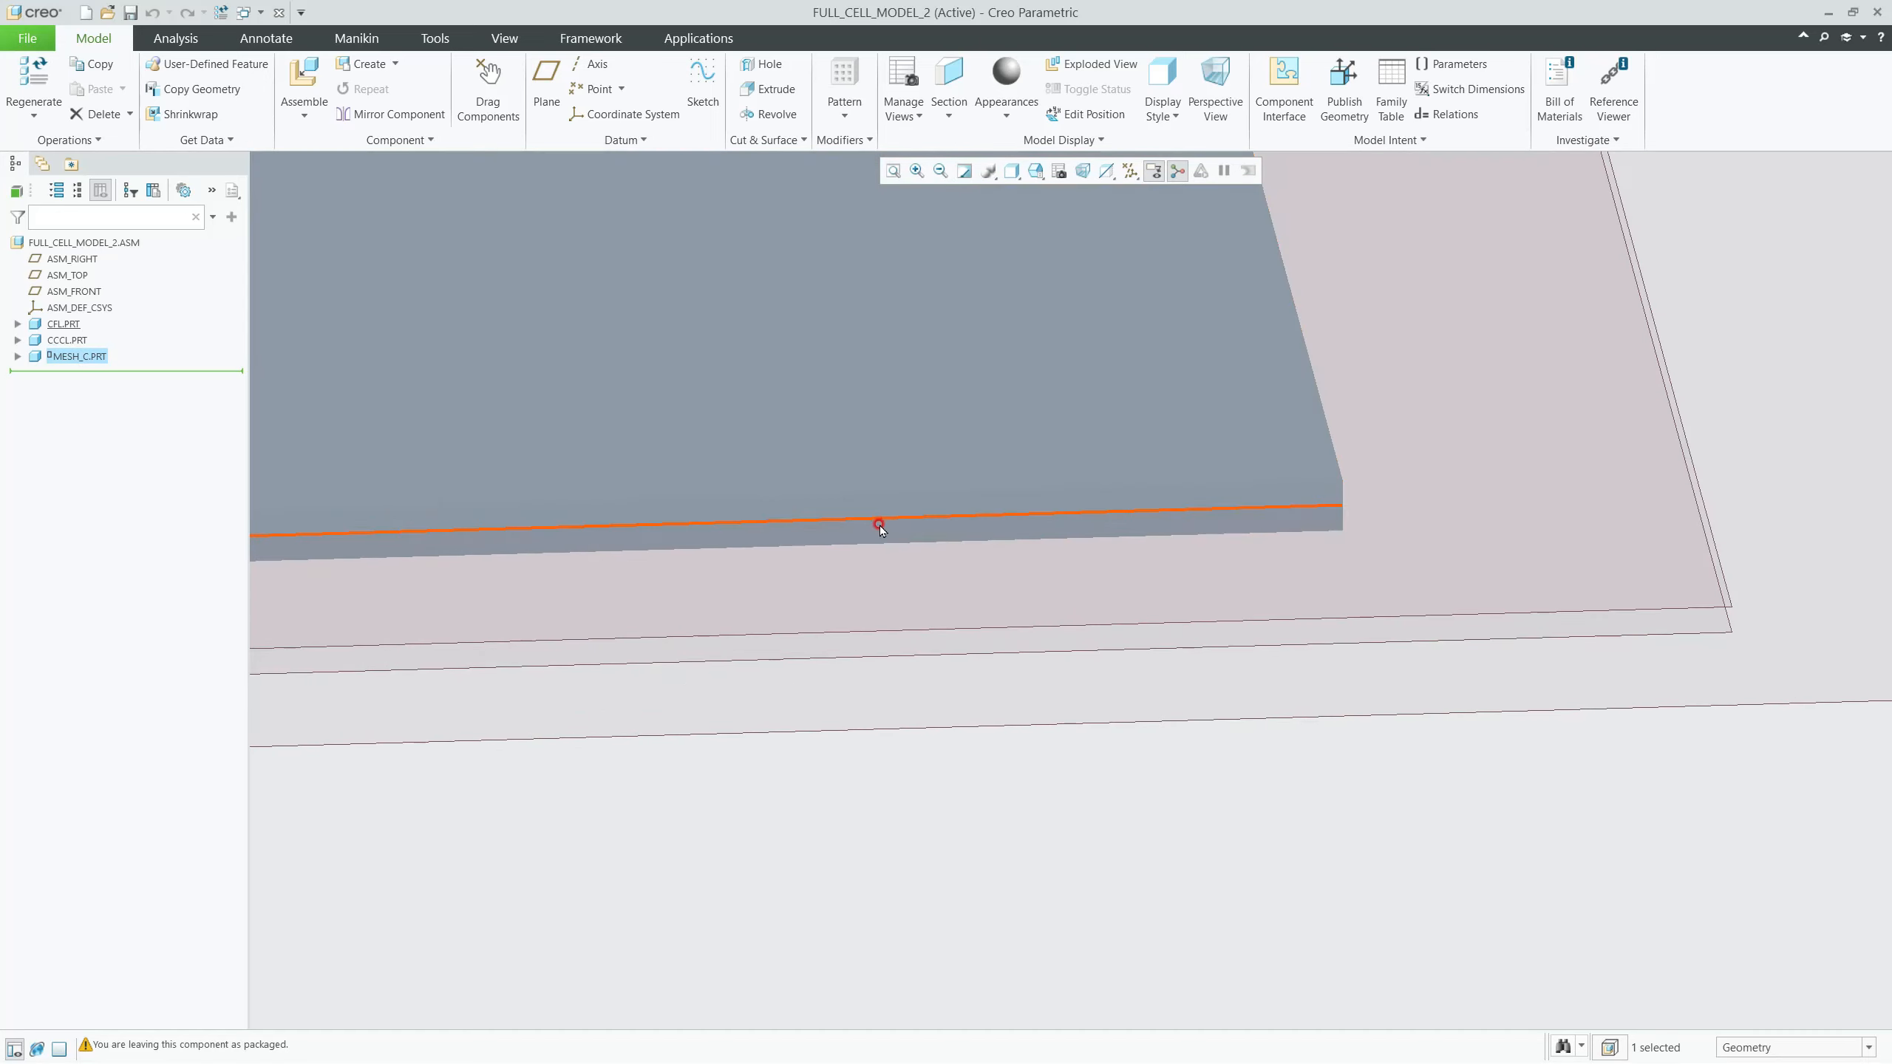
left_click(885, 527)
scroll(1012, 498, "up", 4)
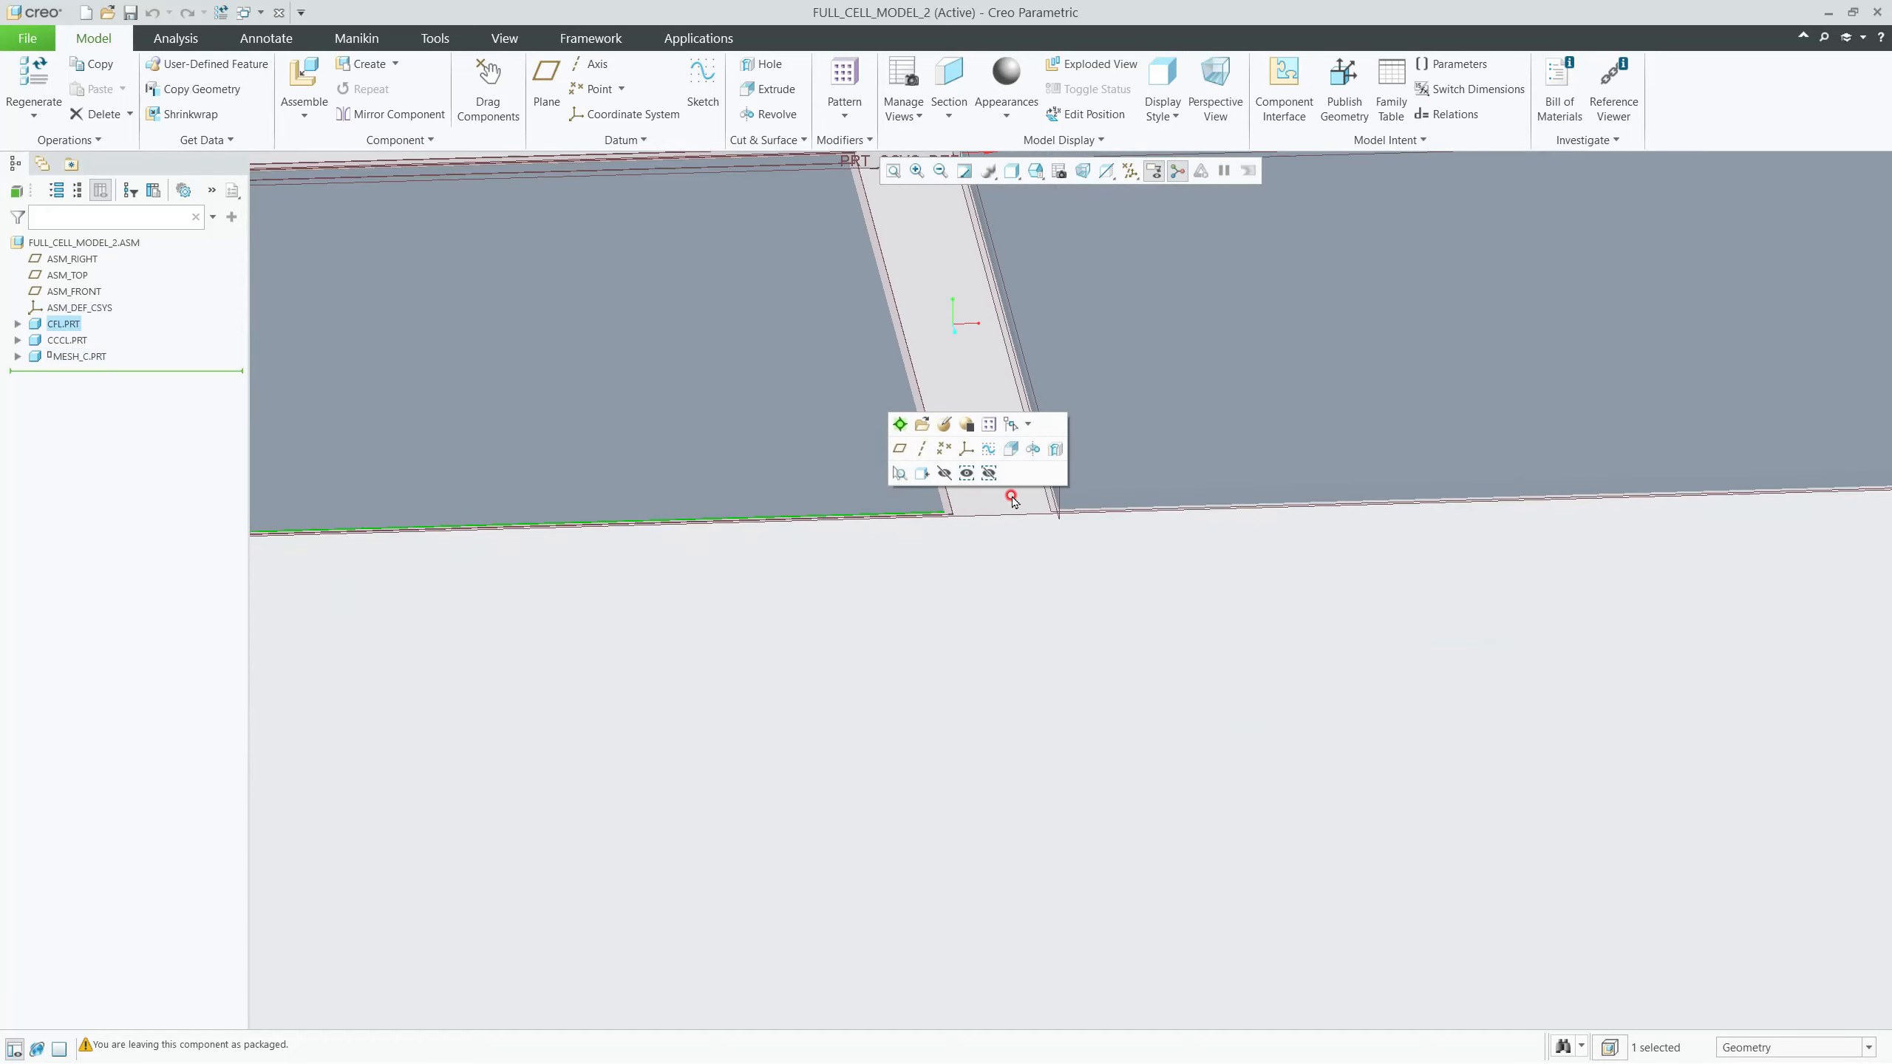
mouse_move(1073, 498)
middle_mouse_down()
mouse_move(1072, 447)
mouse_move(1018, 481)
mouse_move(913, 473)
middle_mouse_up()
left_click(1117, 328)
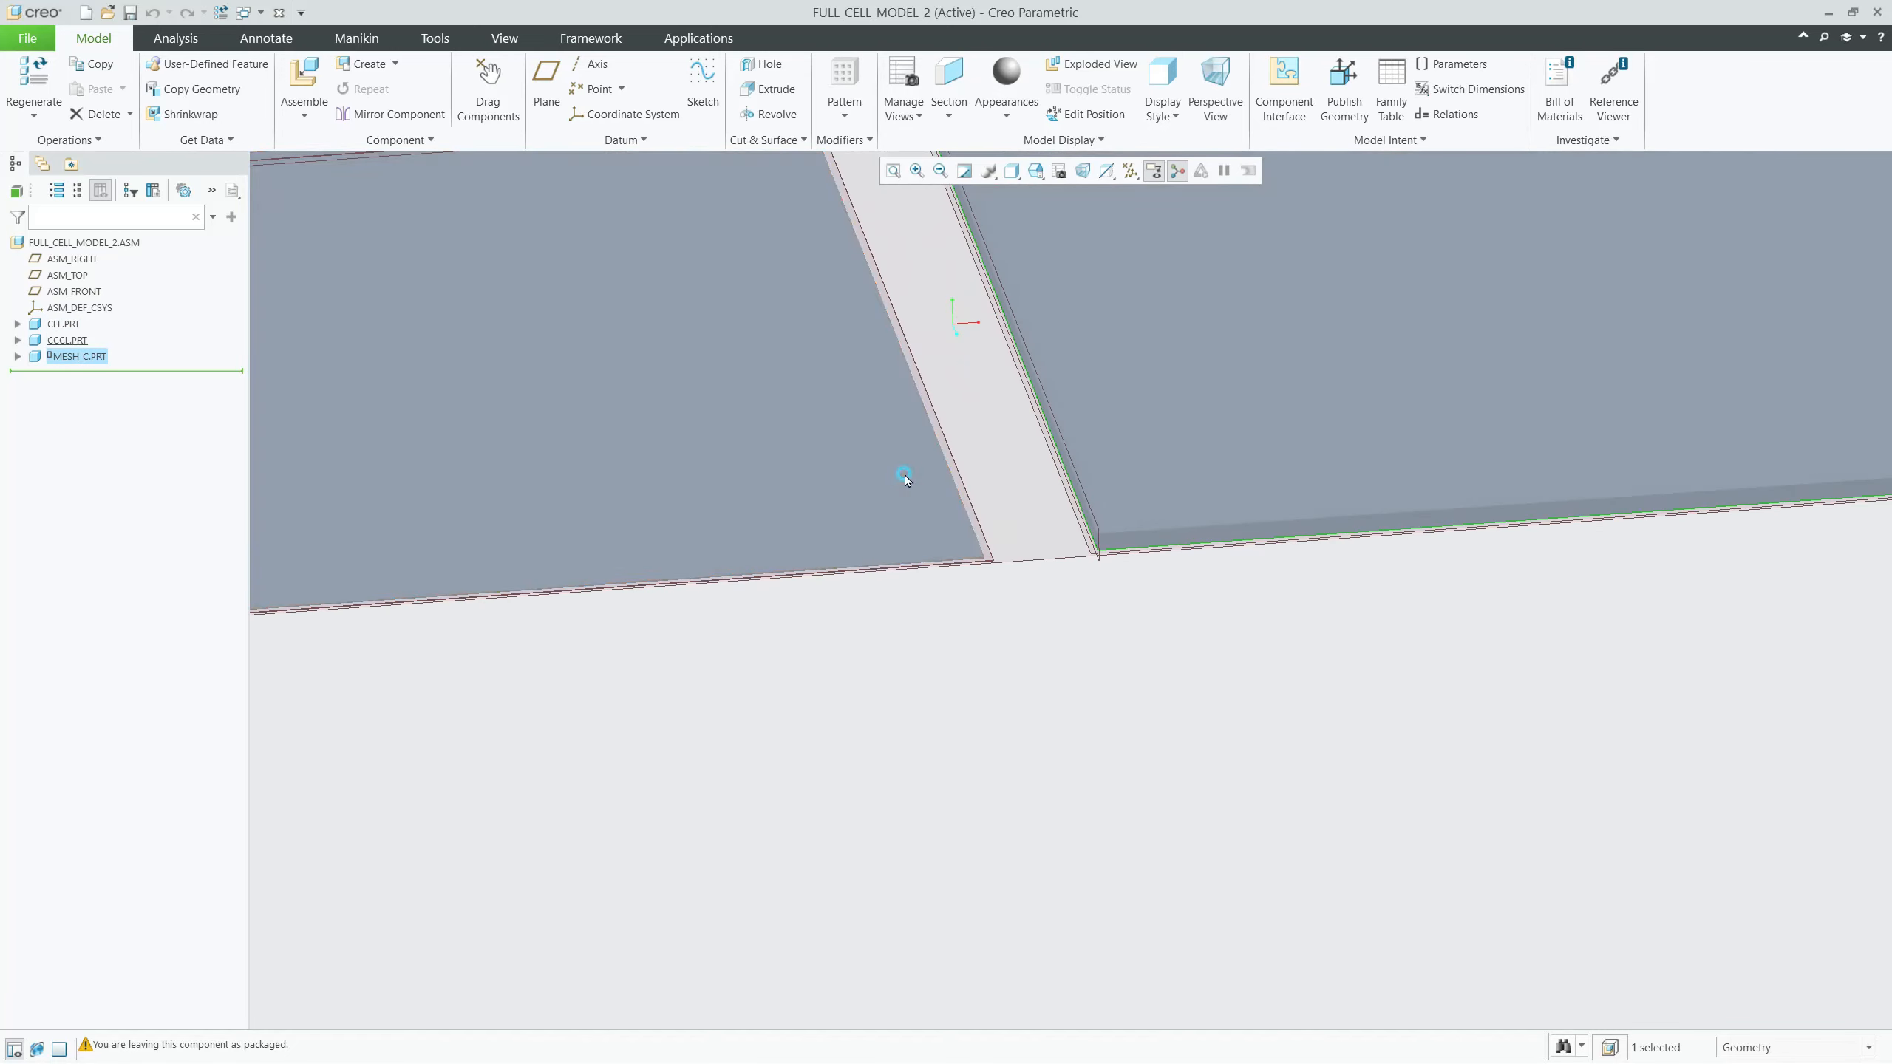
left_click(906, 478)
scroll(1085, 522, "up", 5)
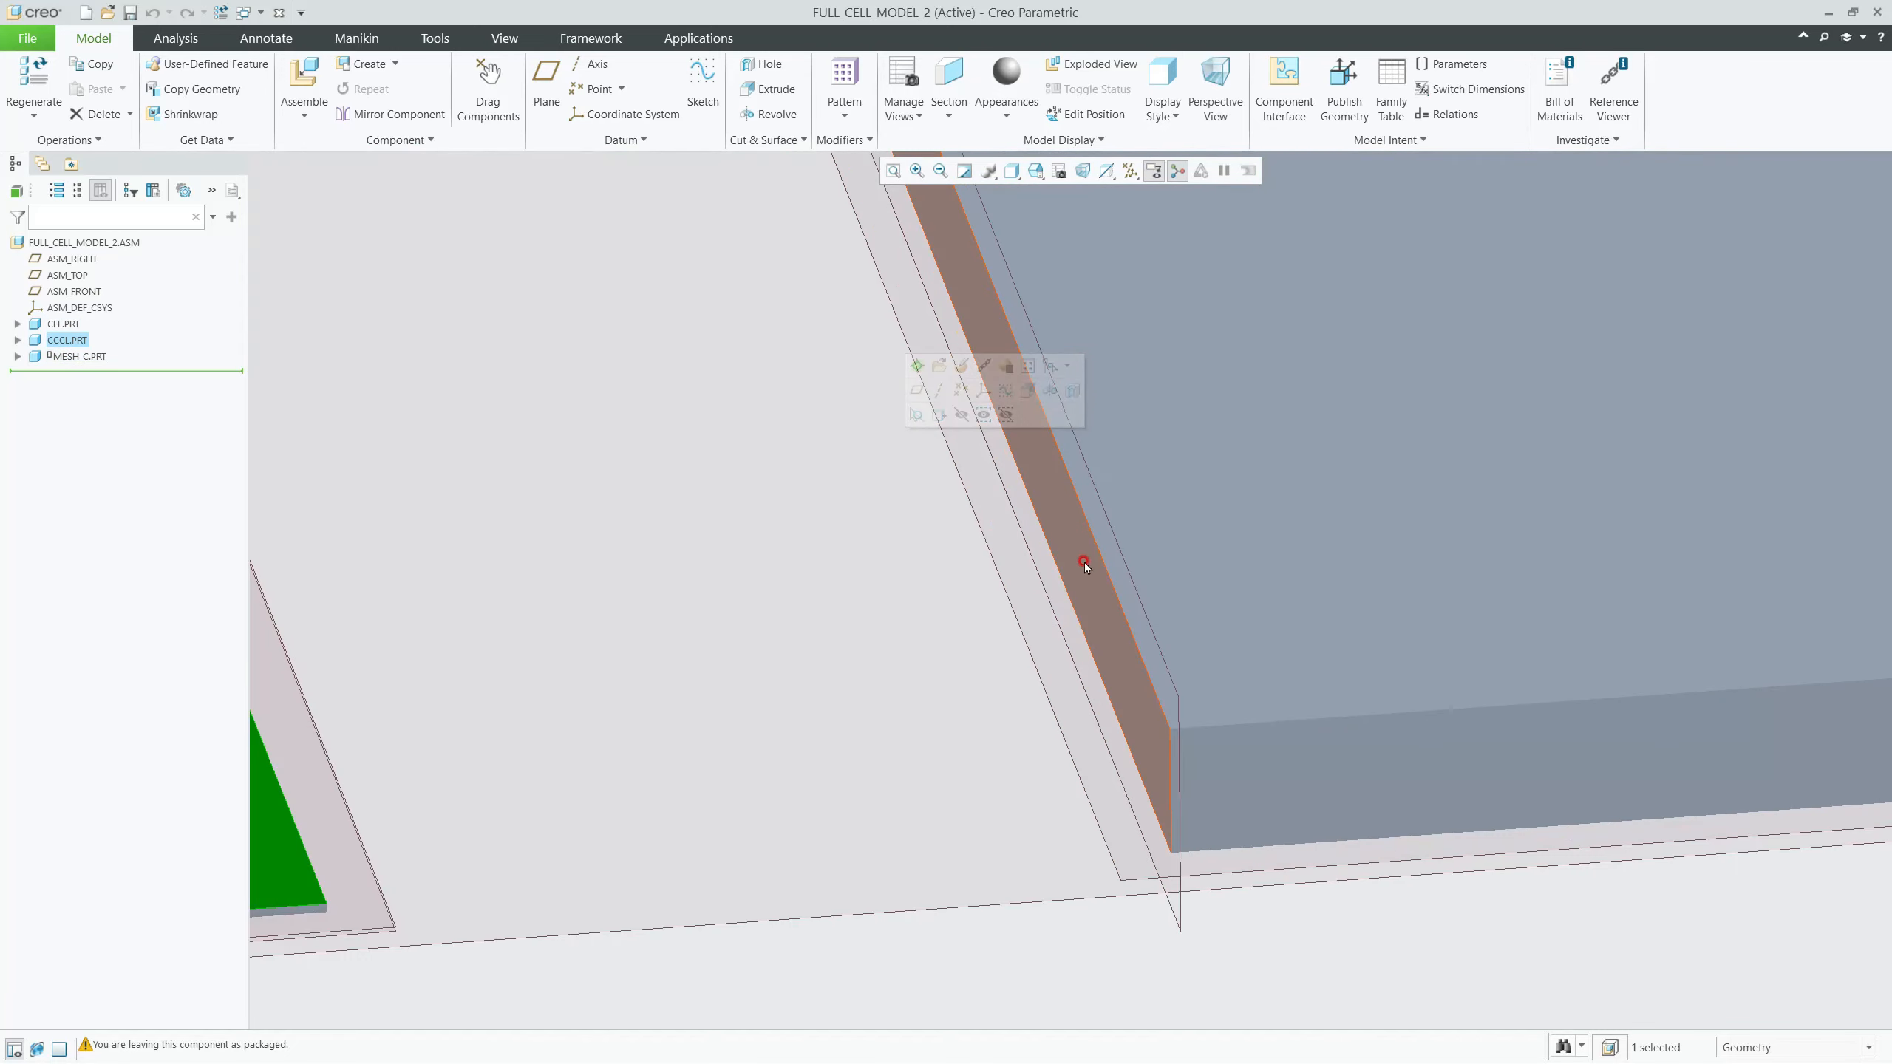
left_click(1084, 566)
Step: Examine the front corner of the stacked CFL and CCCL plates from a low angle
scroll(1084, 566, "down", 6)
middle_click_drag(913, 566, 935, 534)
scroll(646, 524, "down", 9)
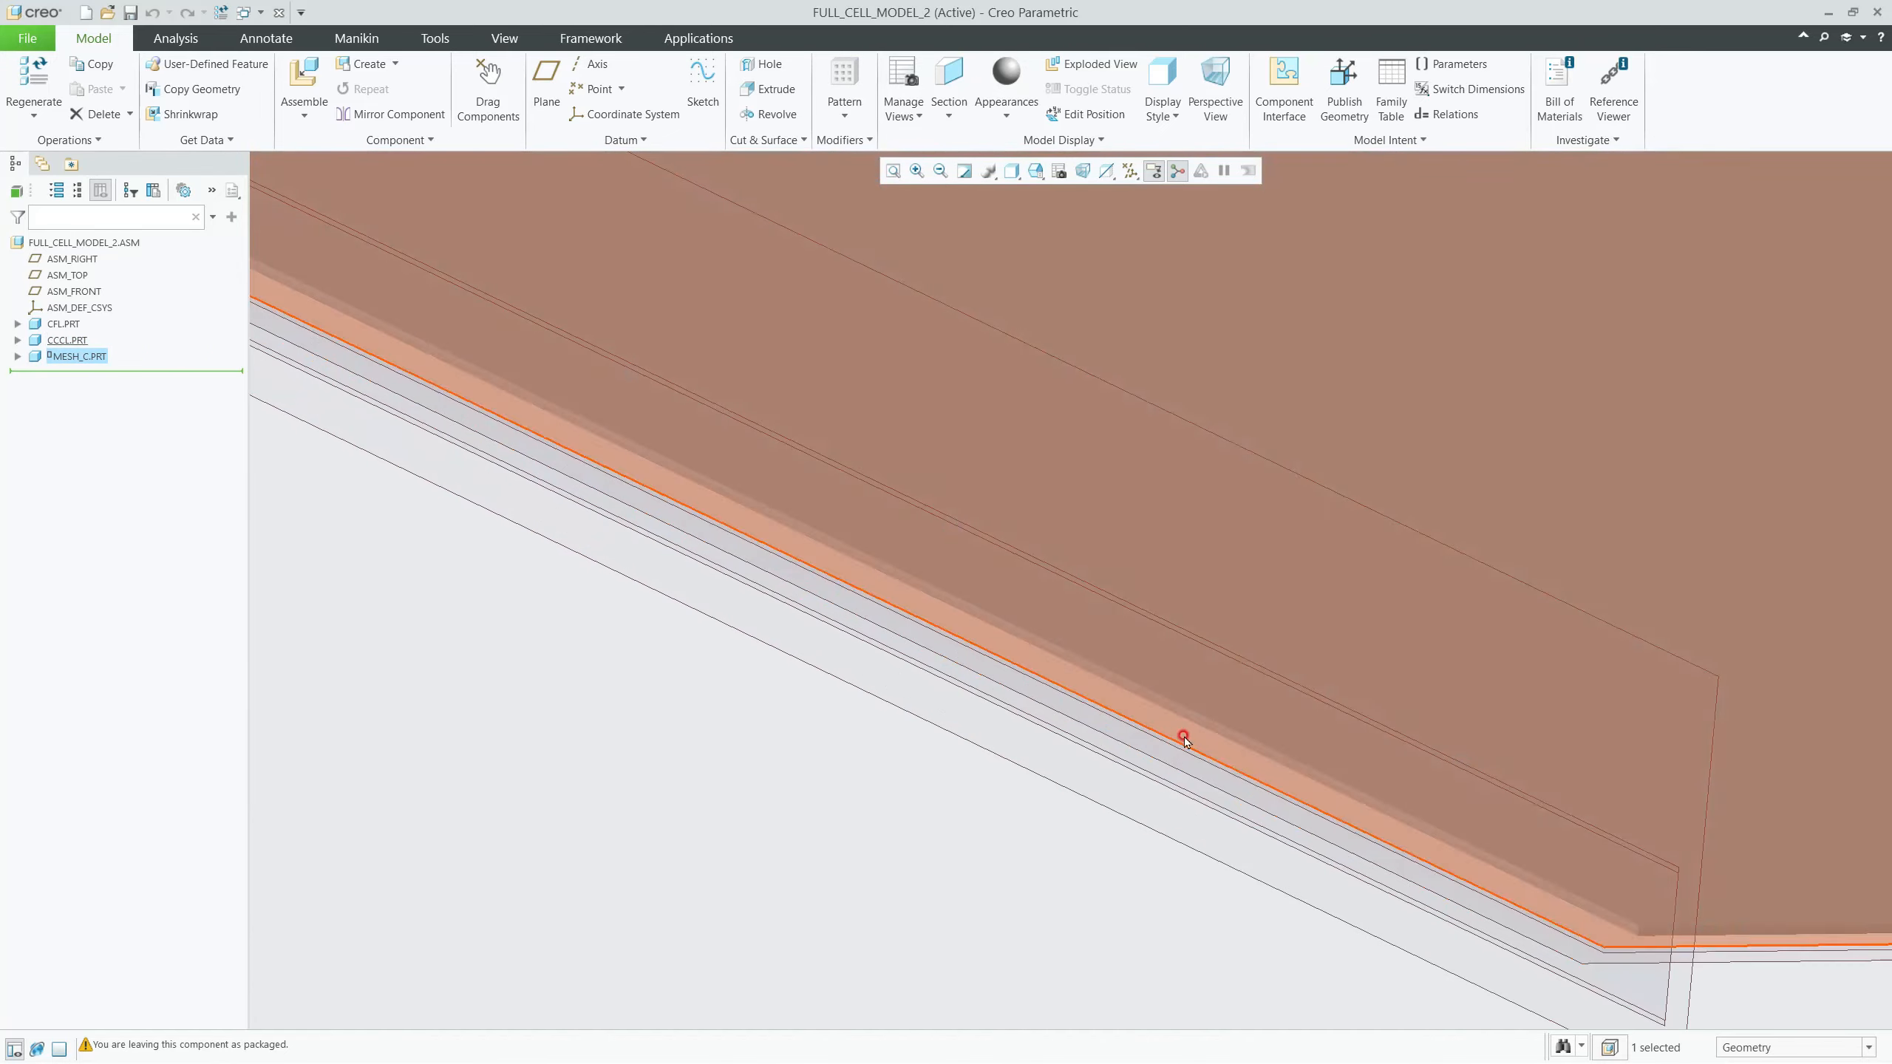
scroll(1602, 894, "down", 5)
left_click(1605, 859)
scroll(1460, 769, "up", 10)
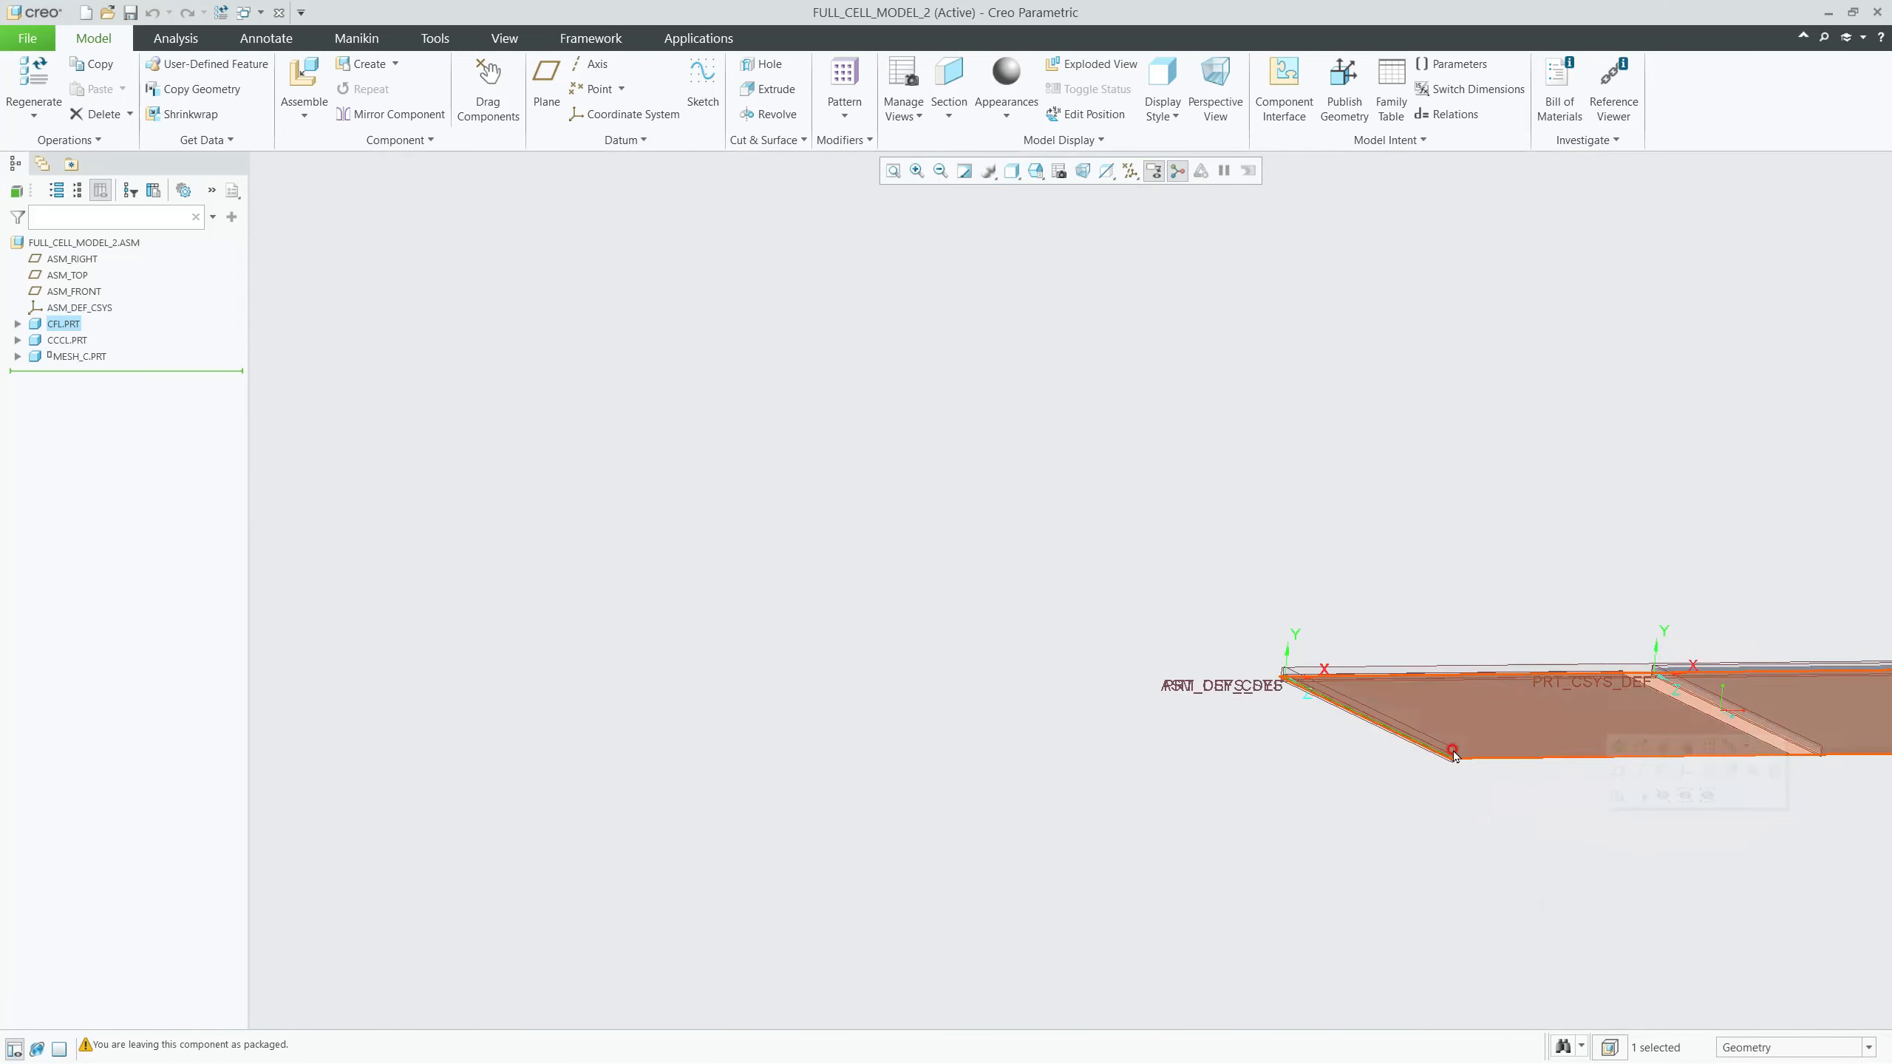
middle_click_drag(1438, 727, 1420, 722)
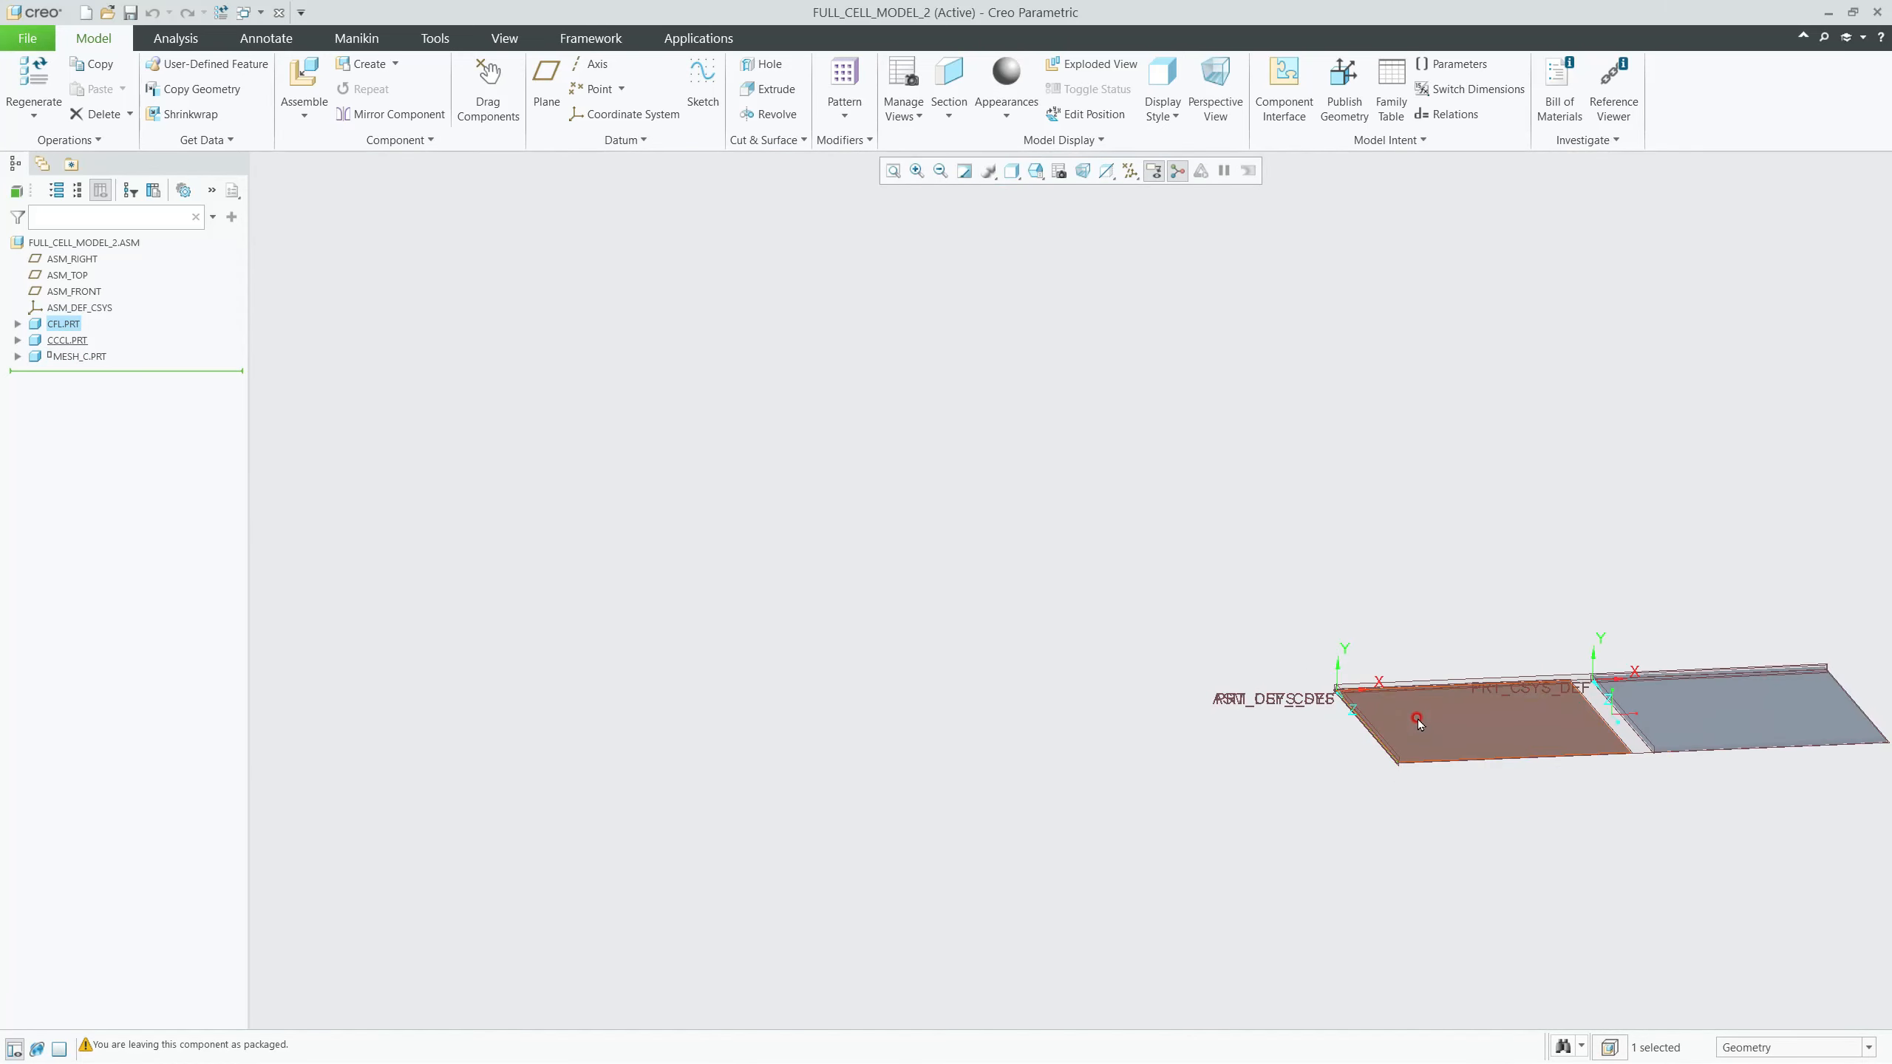
Step: Redefine MESH_C's placement and make its front side face coincident with the front side face of CFL
mouse_move(1574, 717)
middle_mouse_down()
mouse_move(1602, 714)
mouse_move(1288, 601)
mouse_move(865, 541)
mouse_move(940, 570)
middle_mouse_up()
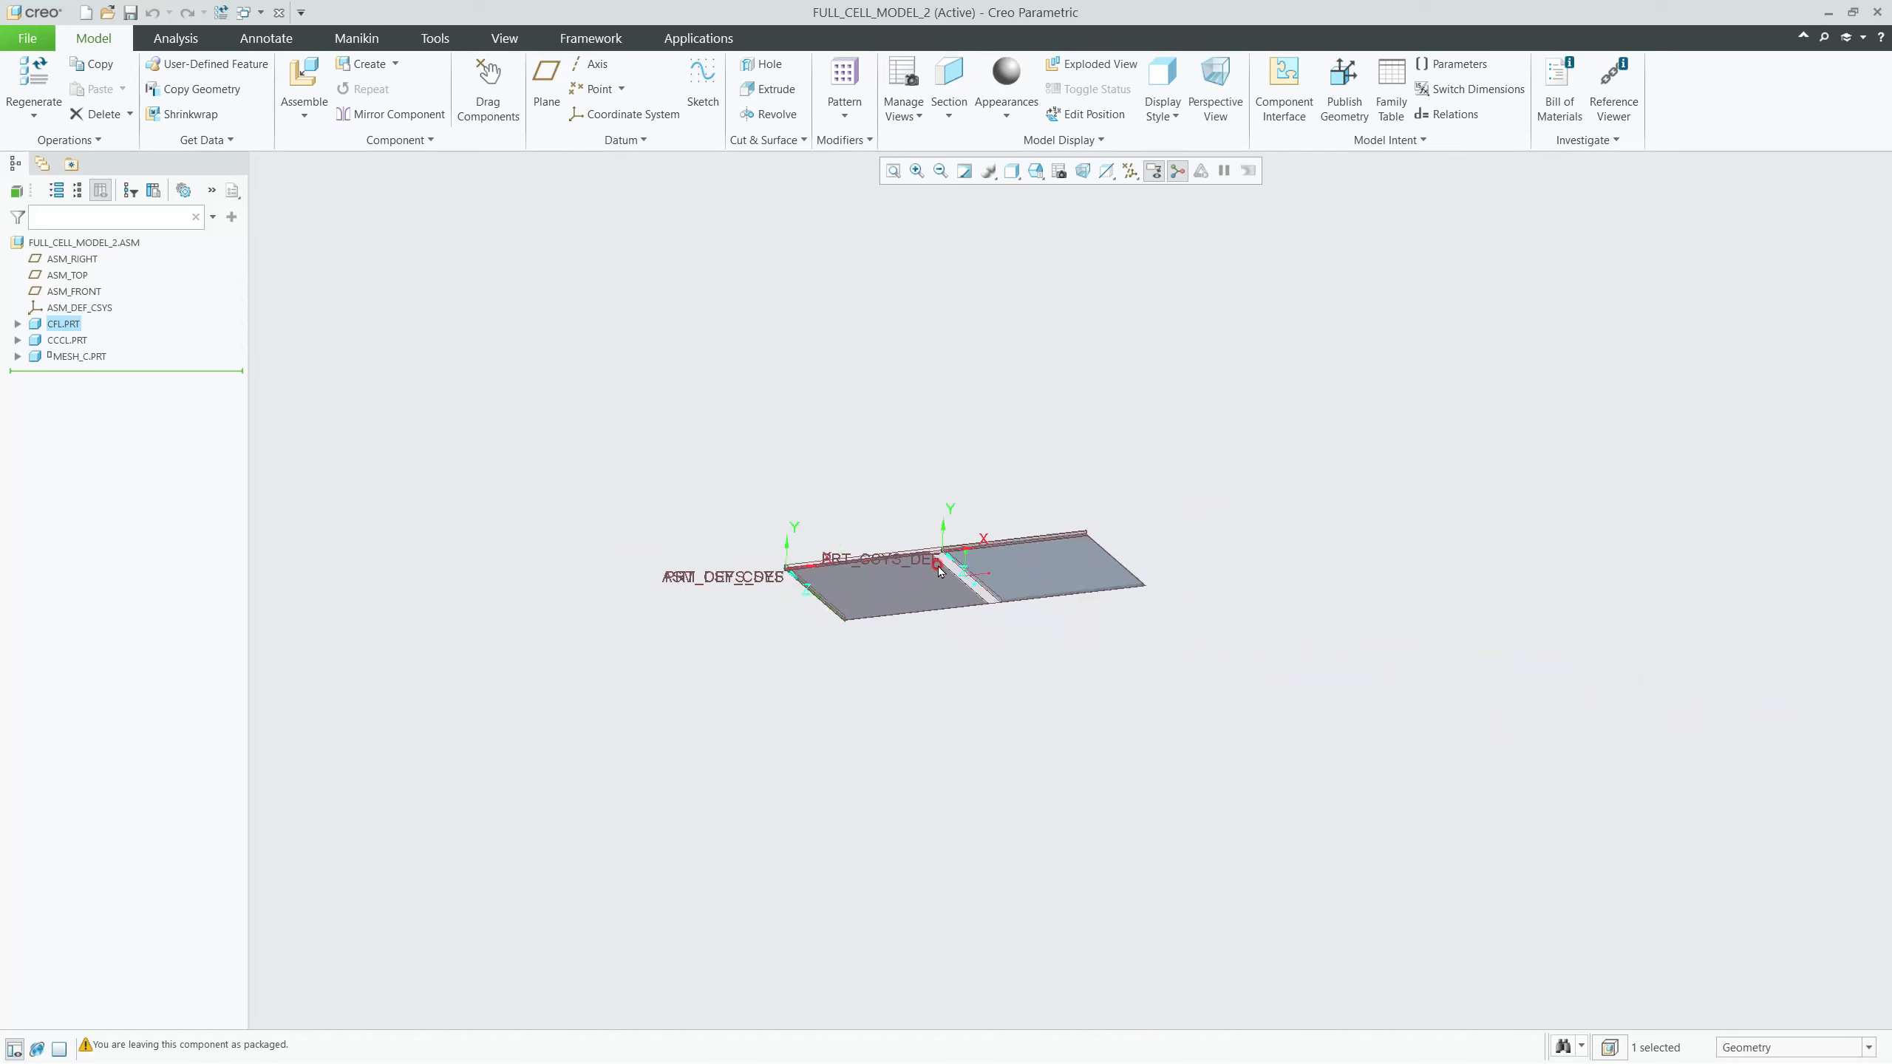
scroll(939, 566, "down", 4)
left_click(77, 356)
right_click(80, 361)
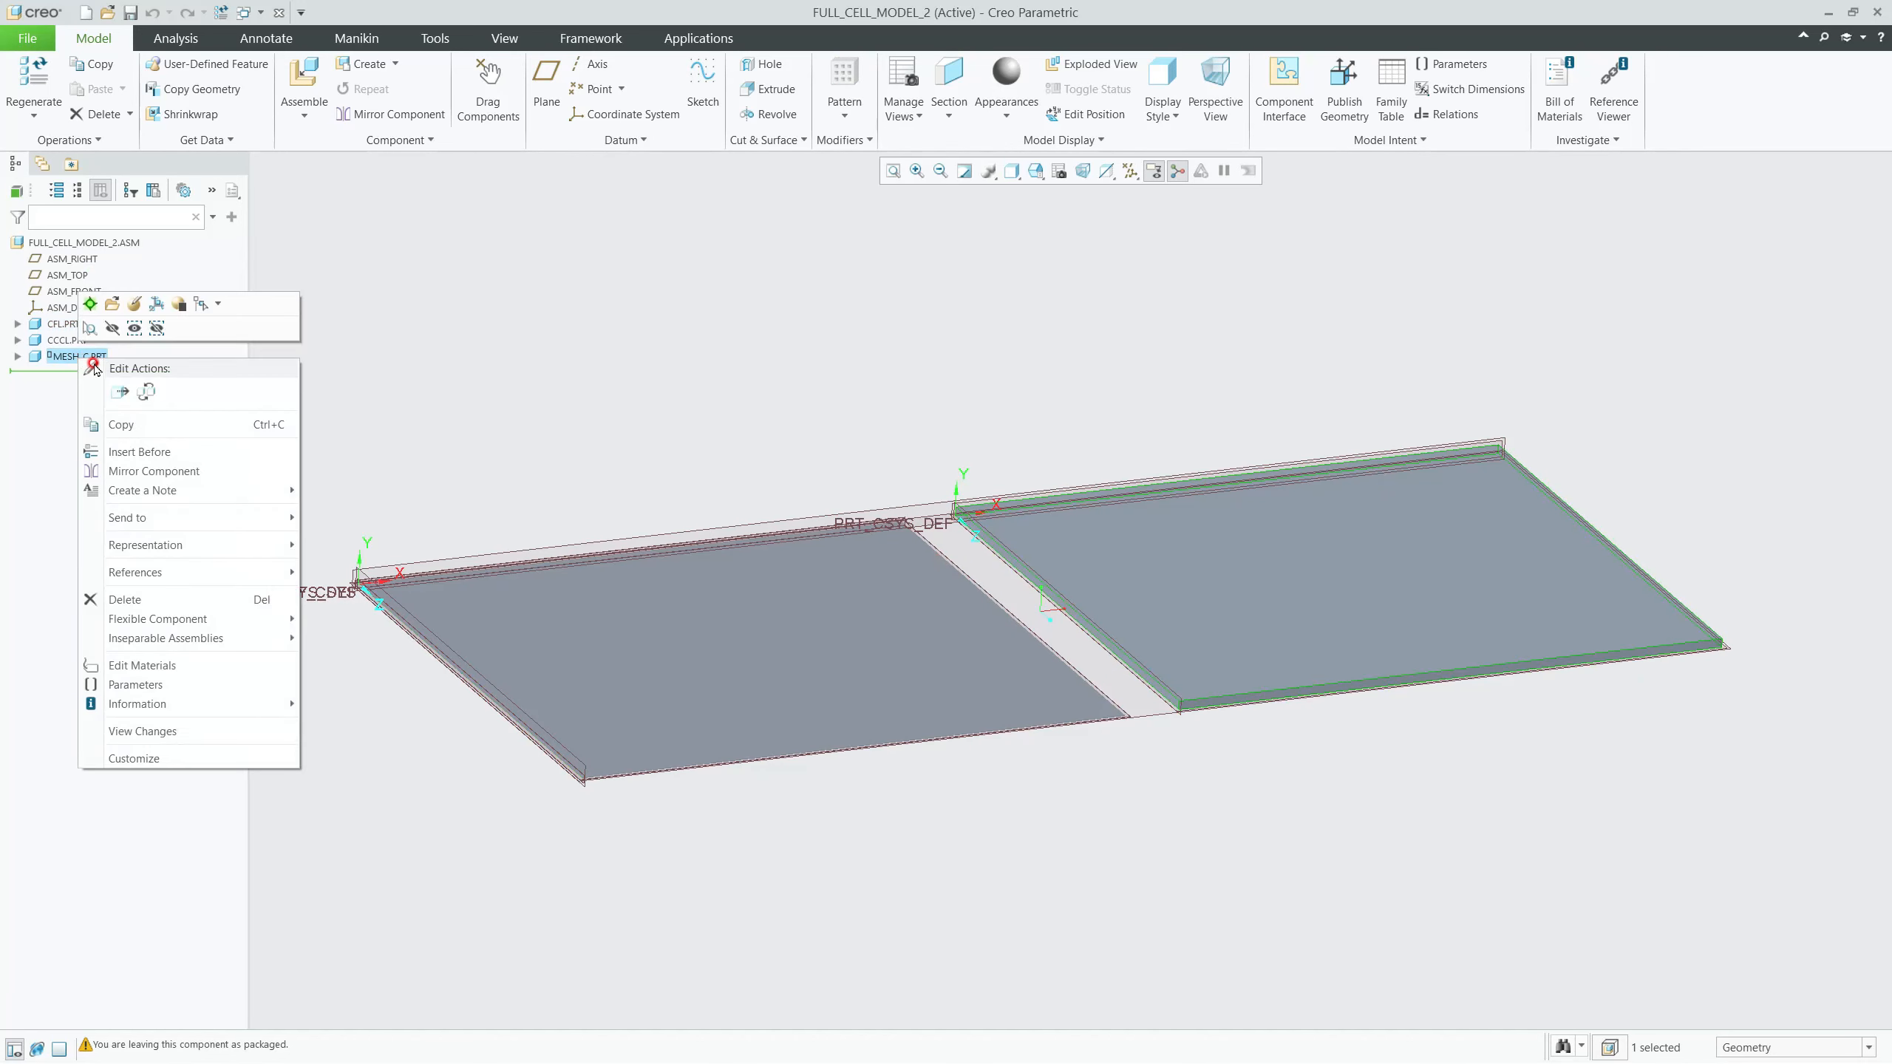
left_click(135, 305)
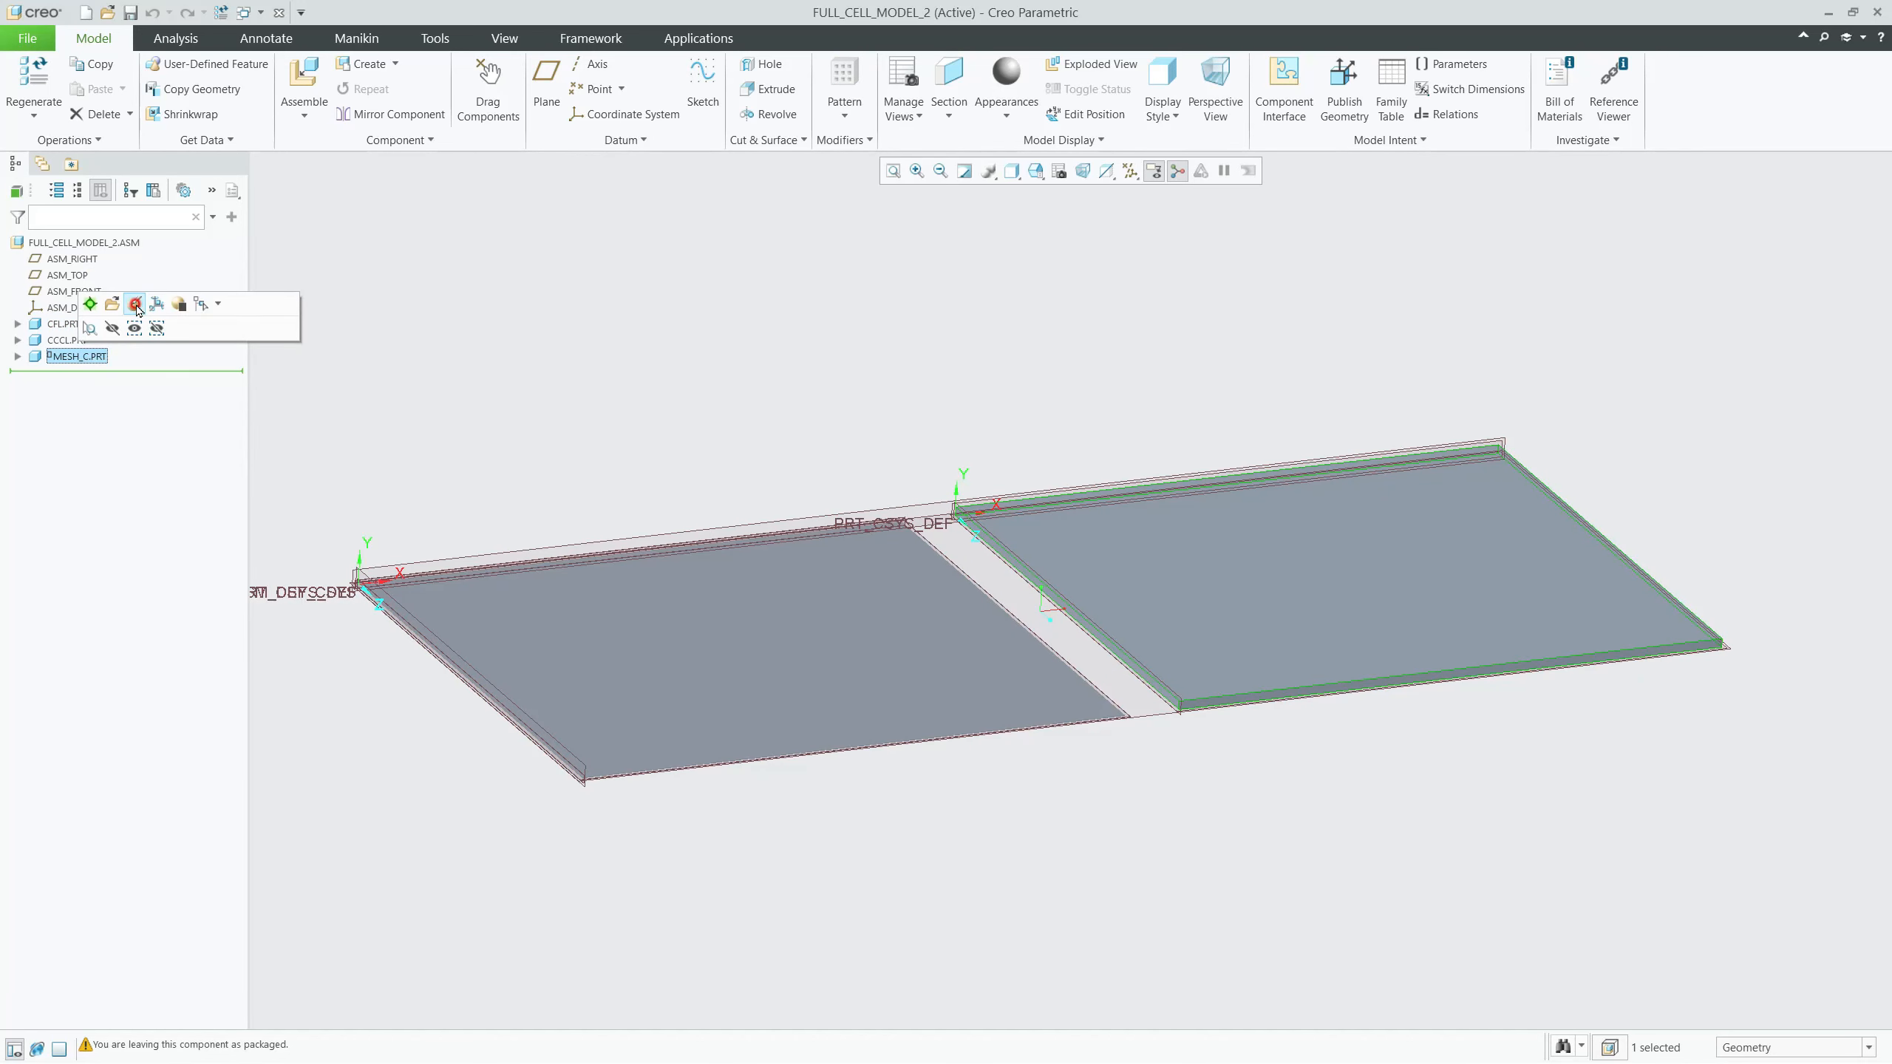
scroll(1173, 704, "up", 8)
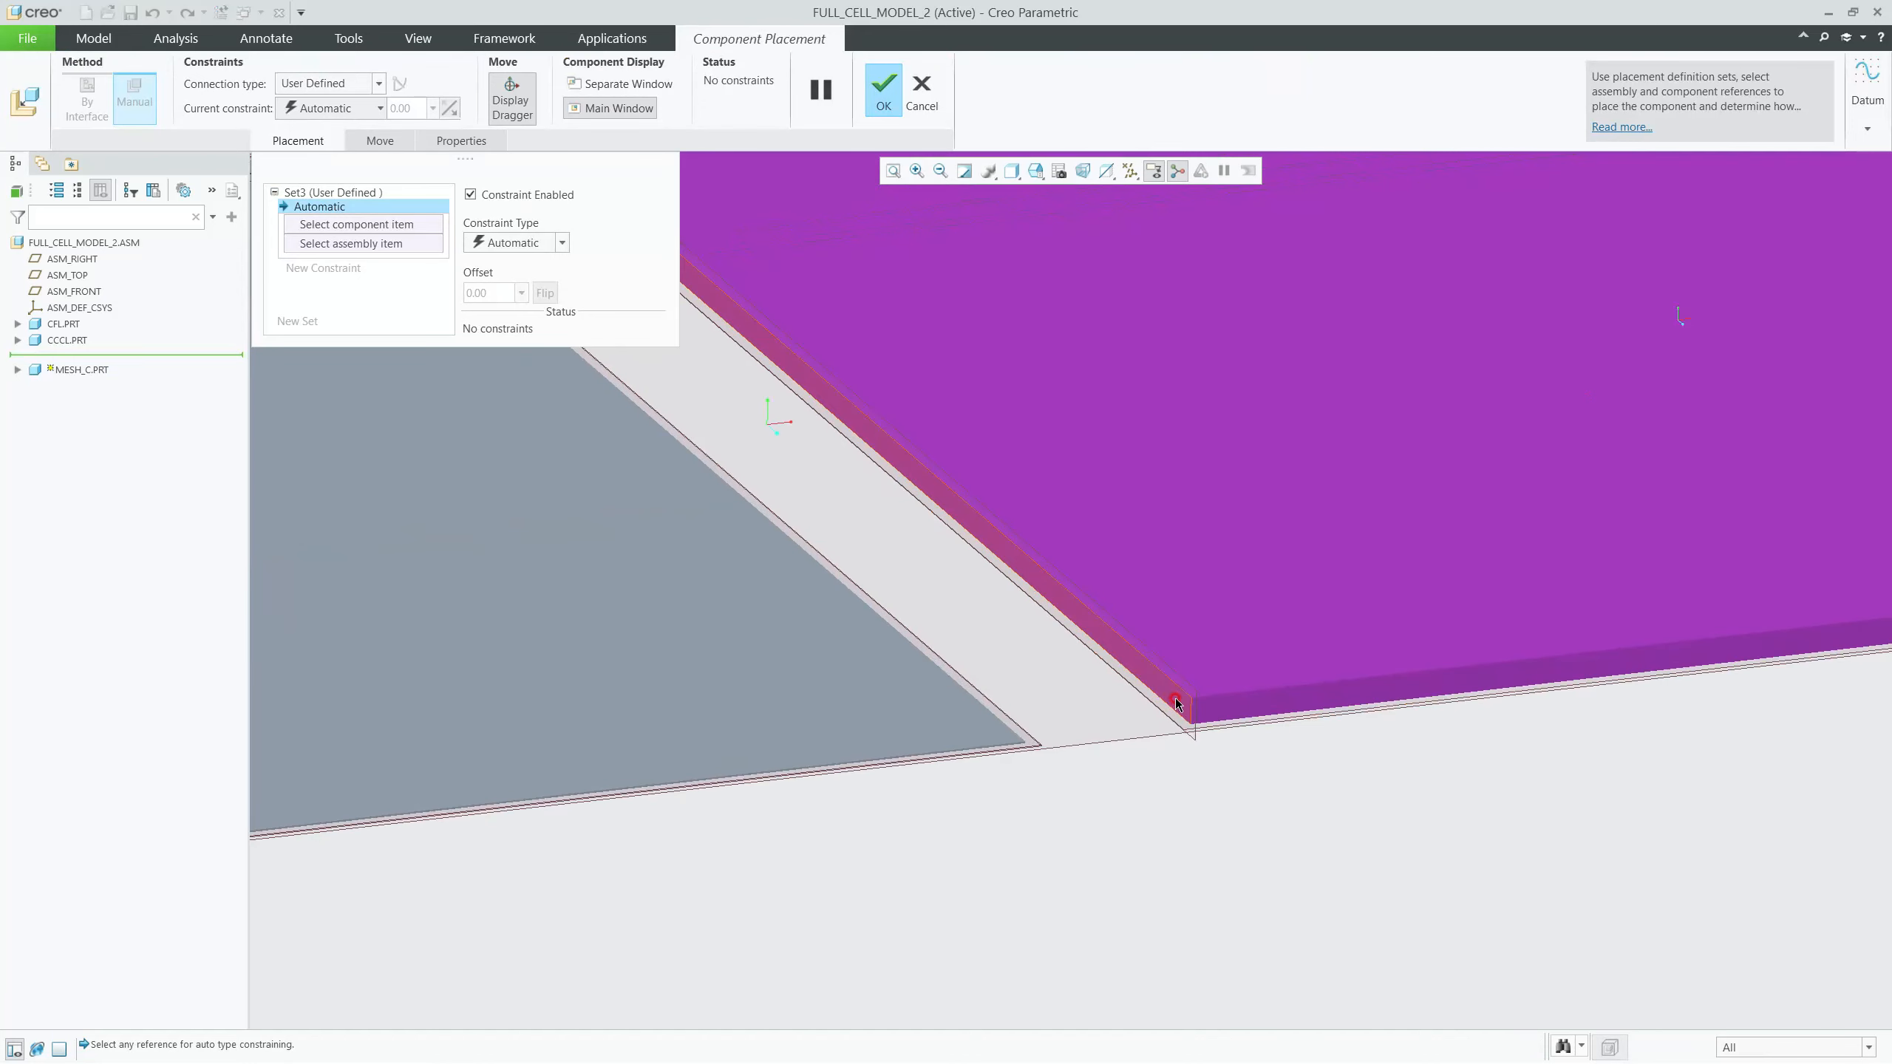
left_click(1241, 718)
scroll(1243, 717, "down", 2)
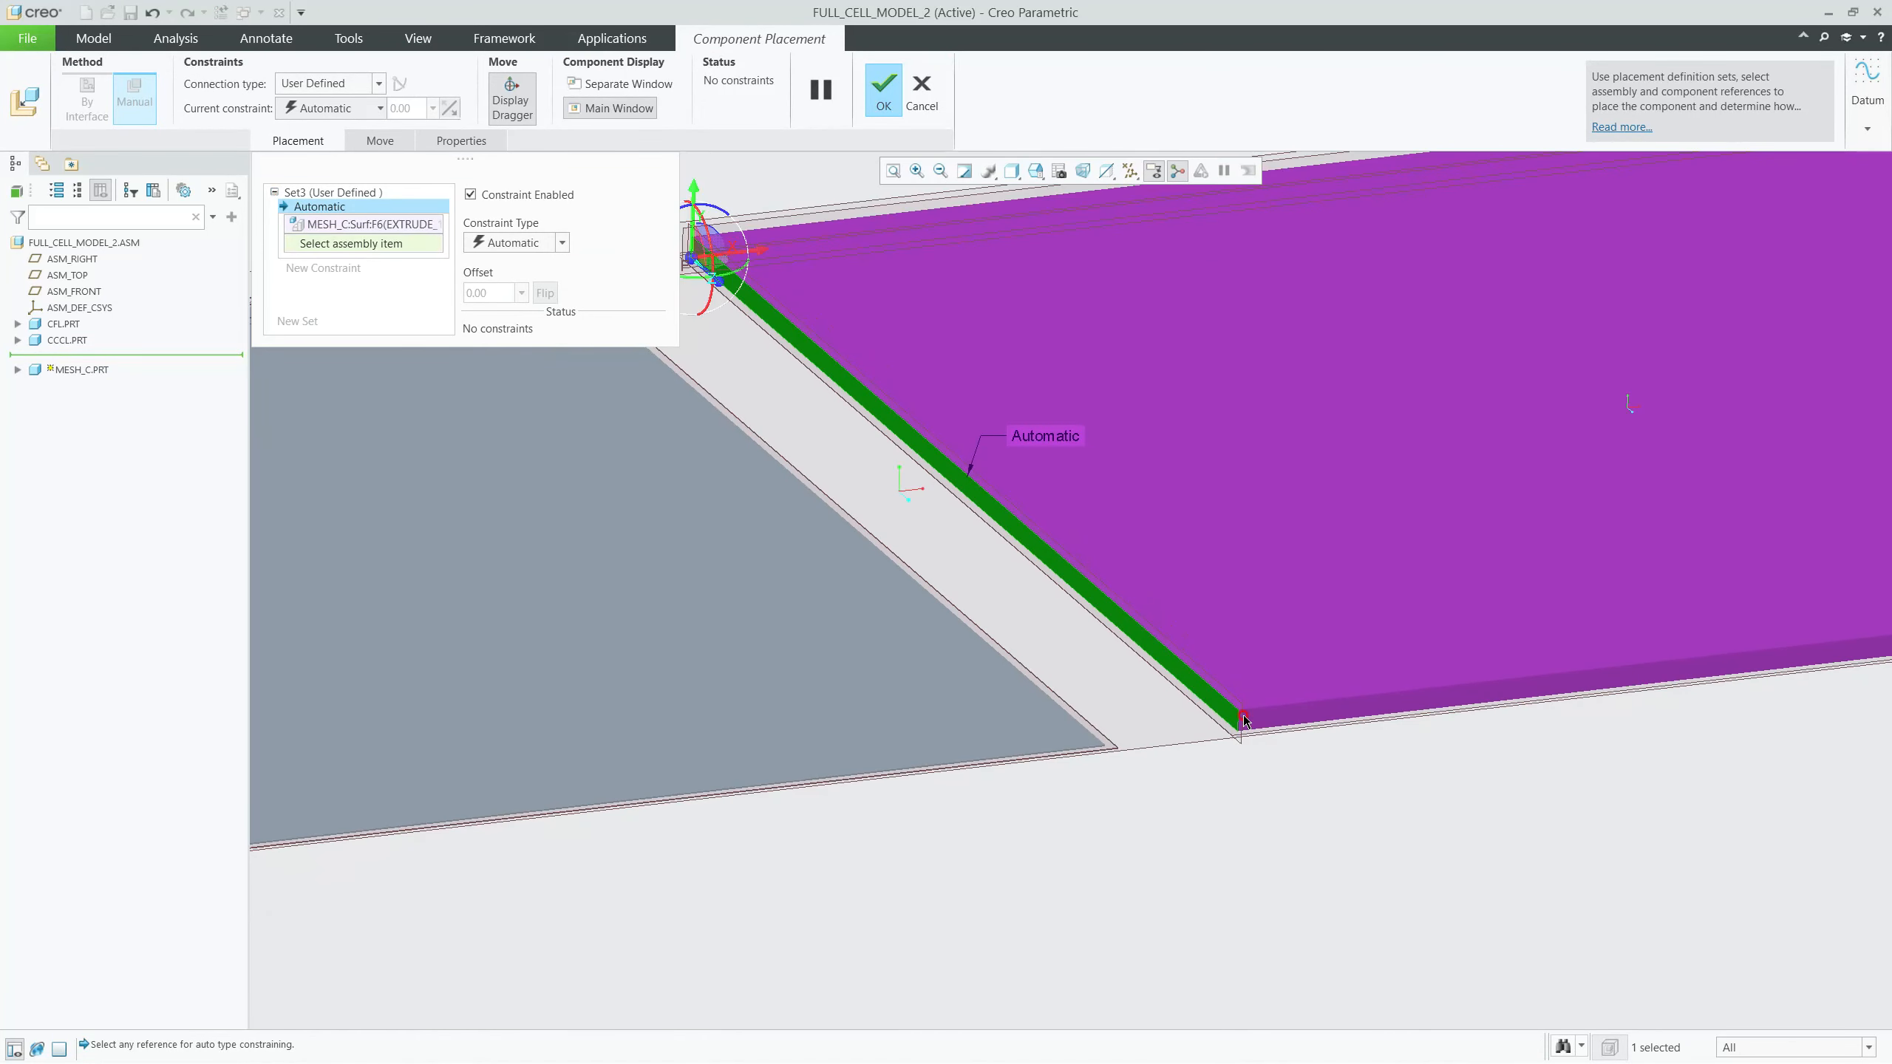
key("Escape")
left_click(999, 581)
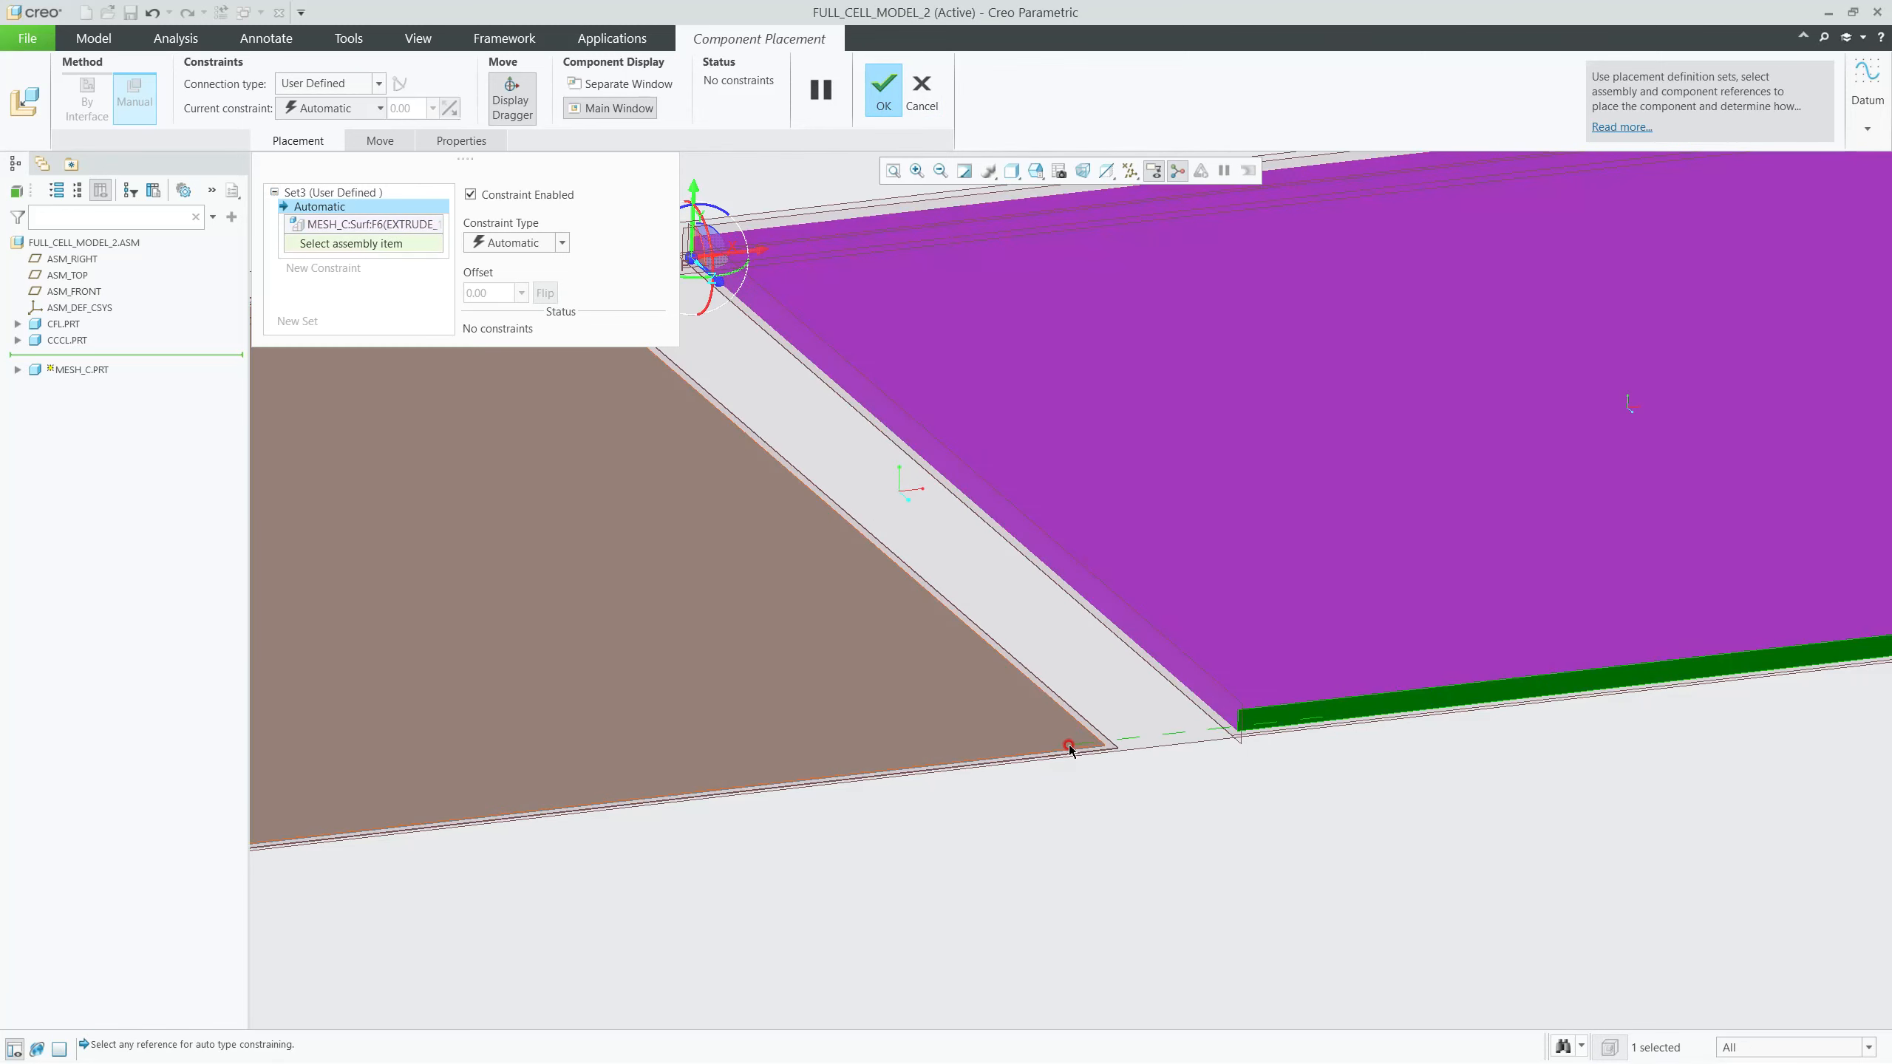
scroll(1073, 726, "down", 5)
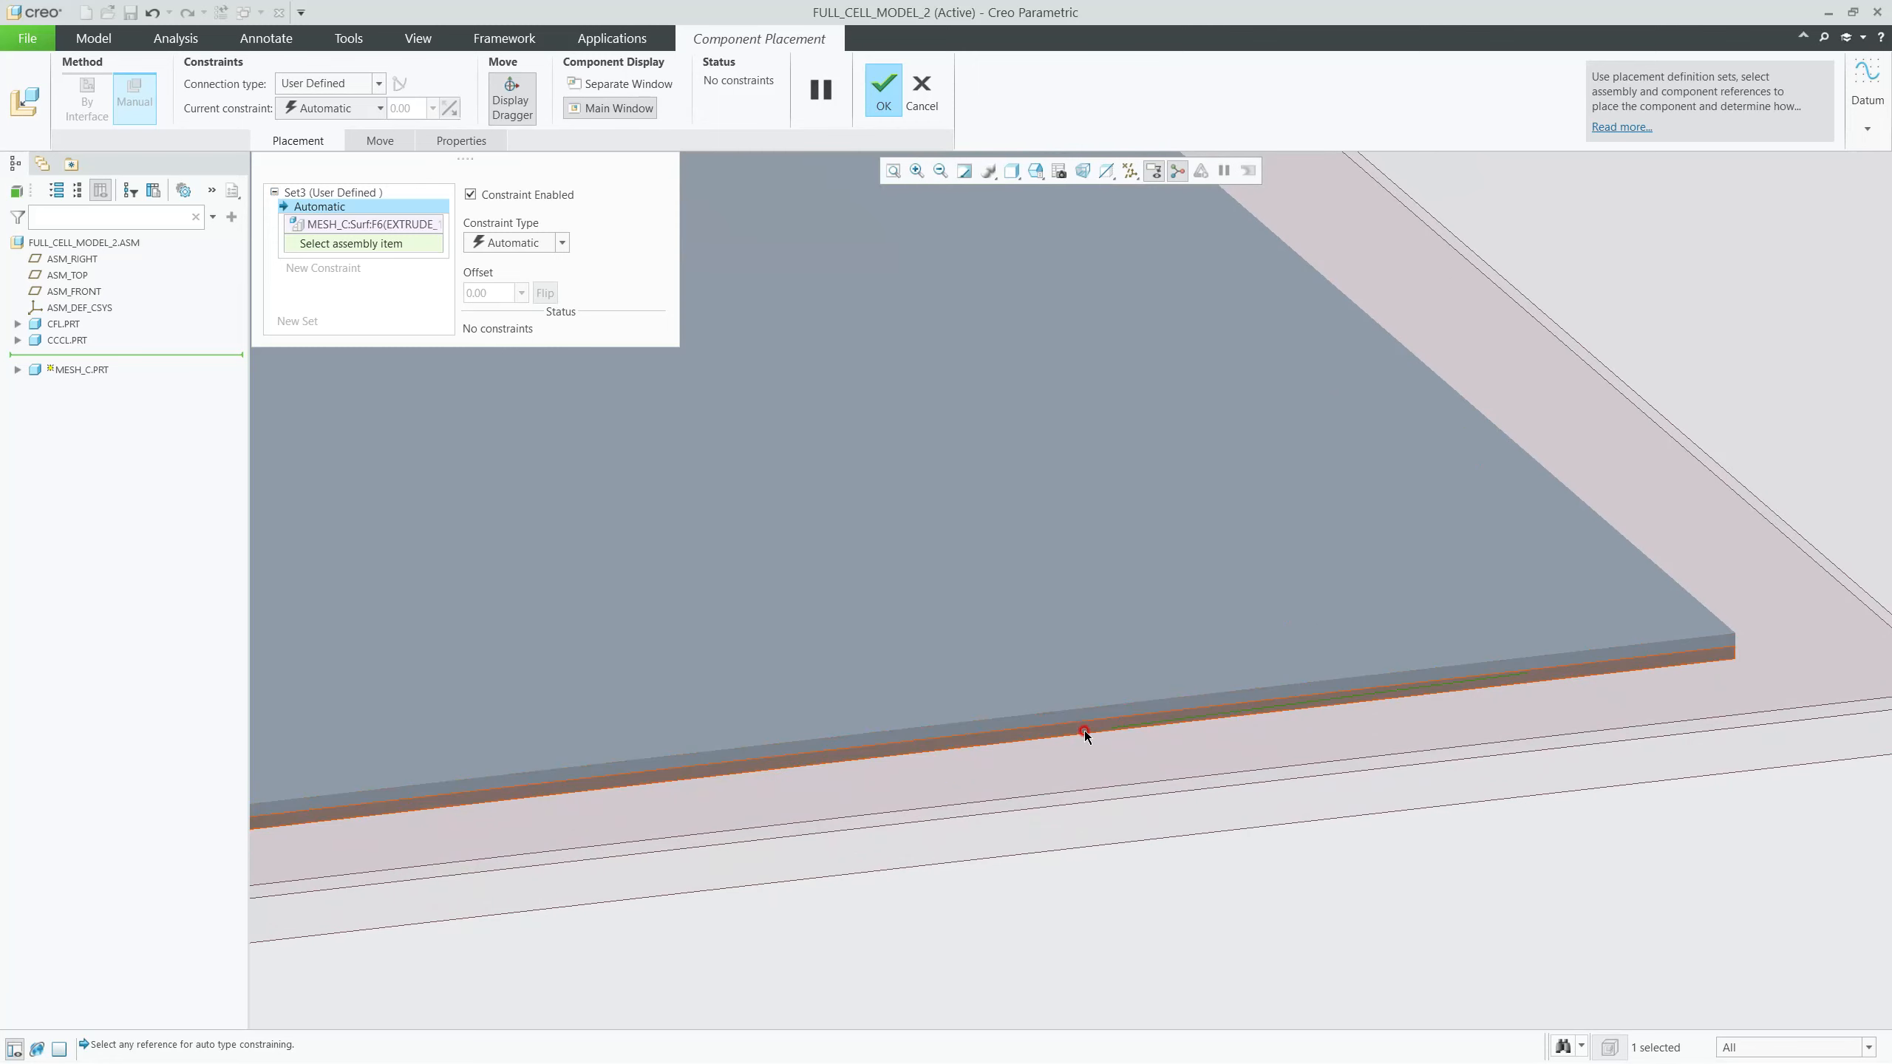
left_click(1074, 721)
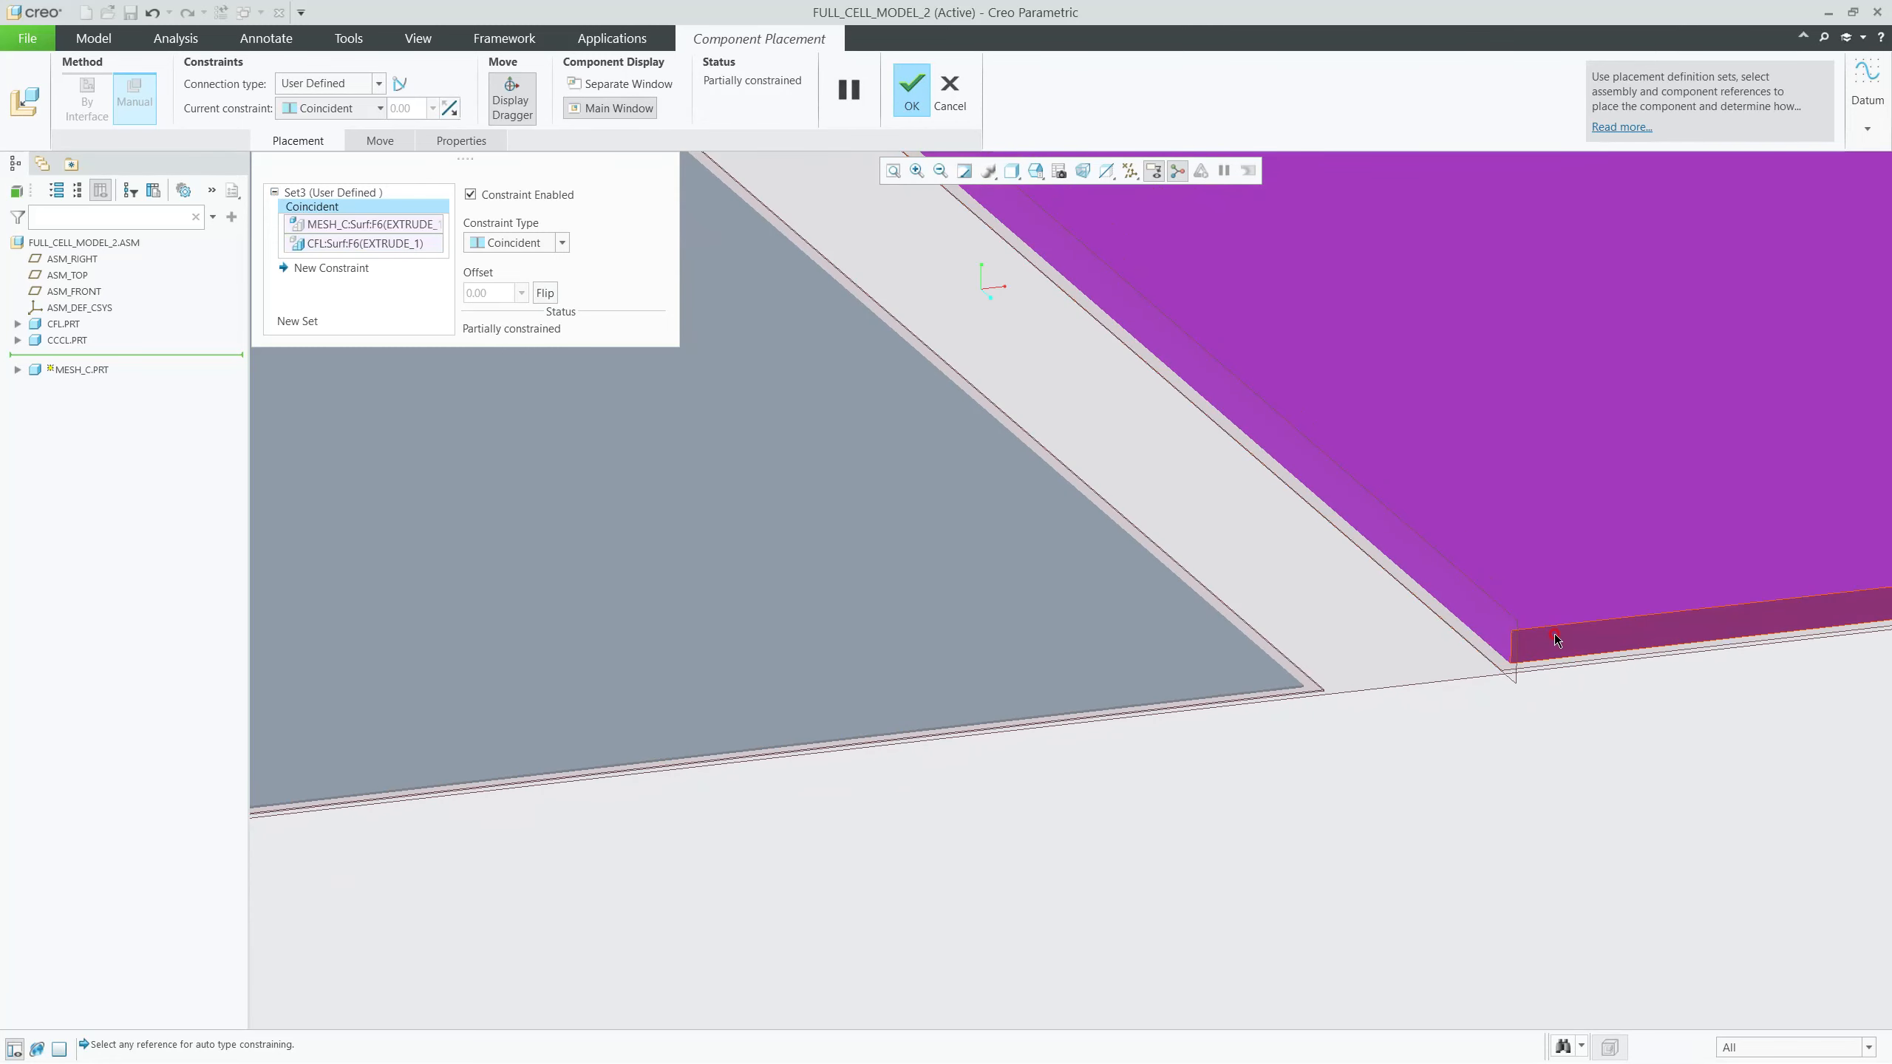
Step: Add a coincident constraint between MESH_C's underside and the top face of CCCL
left_click(1555, 632)
left_click(1217, 712)
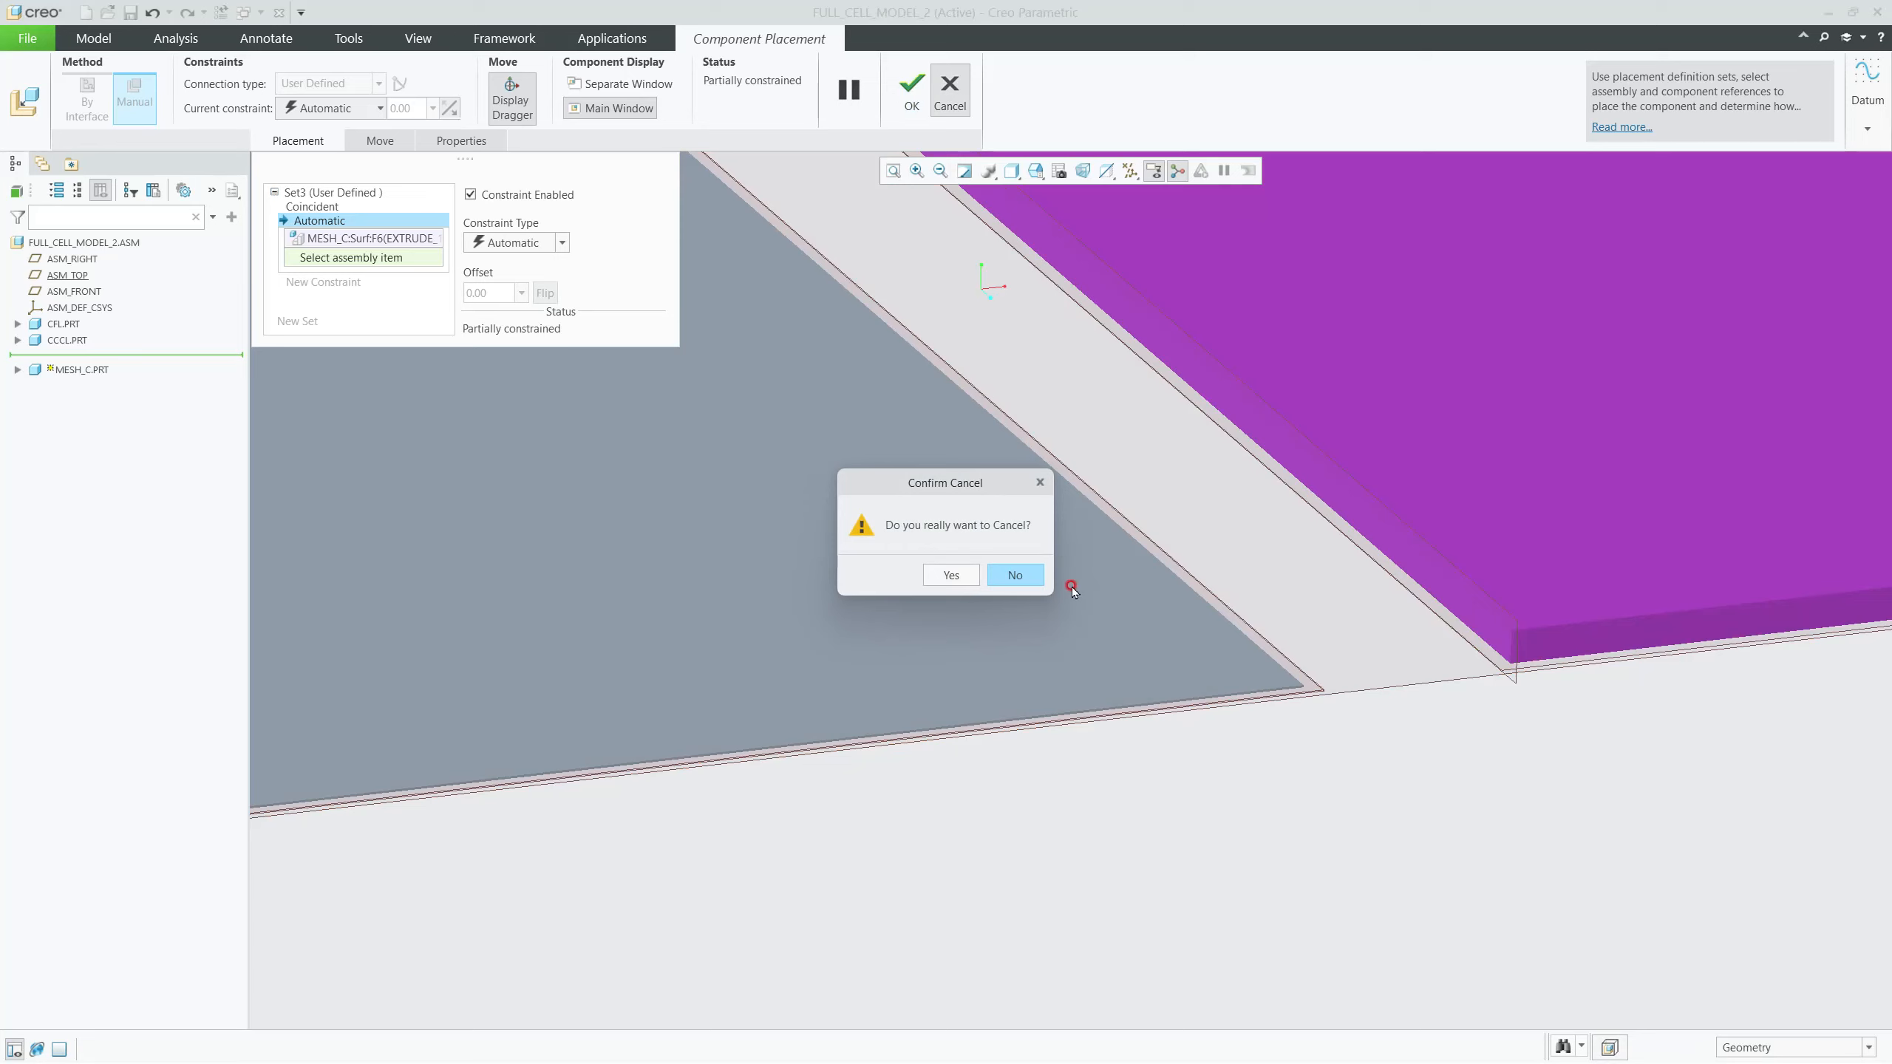
left_click(1017, 572)
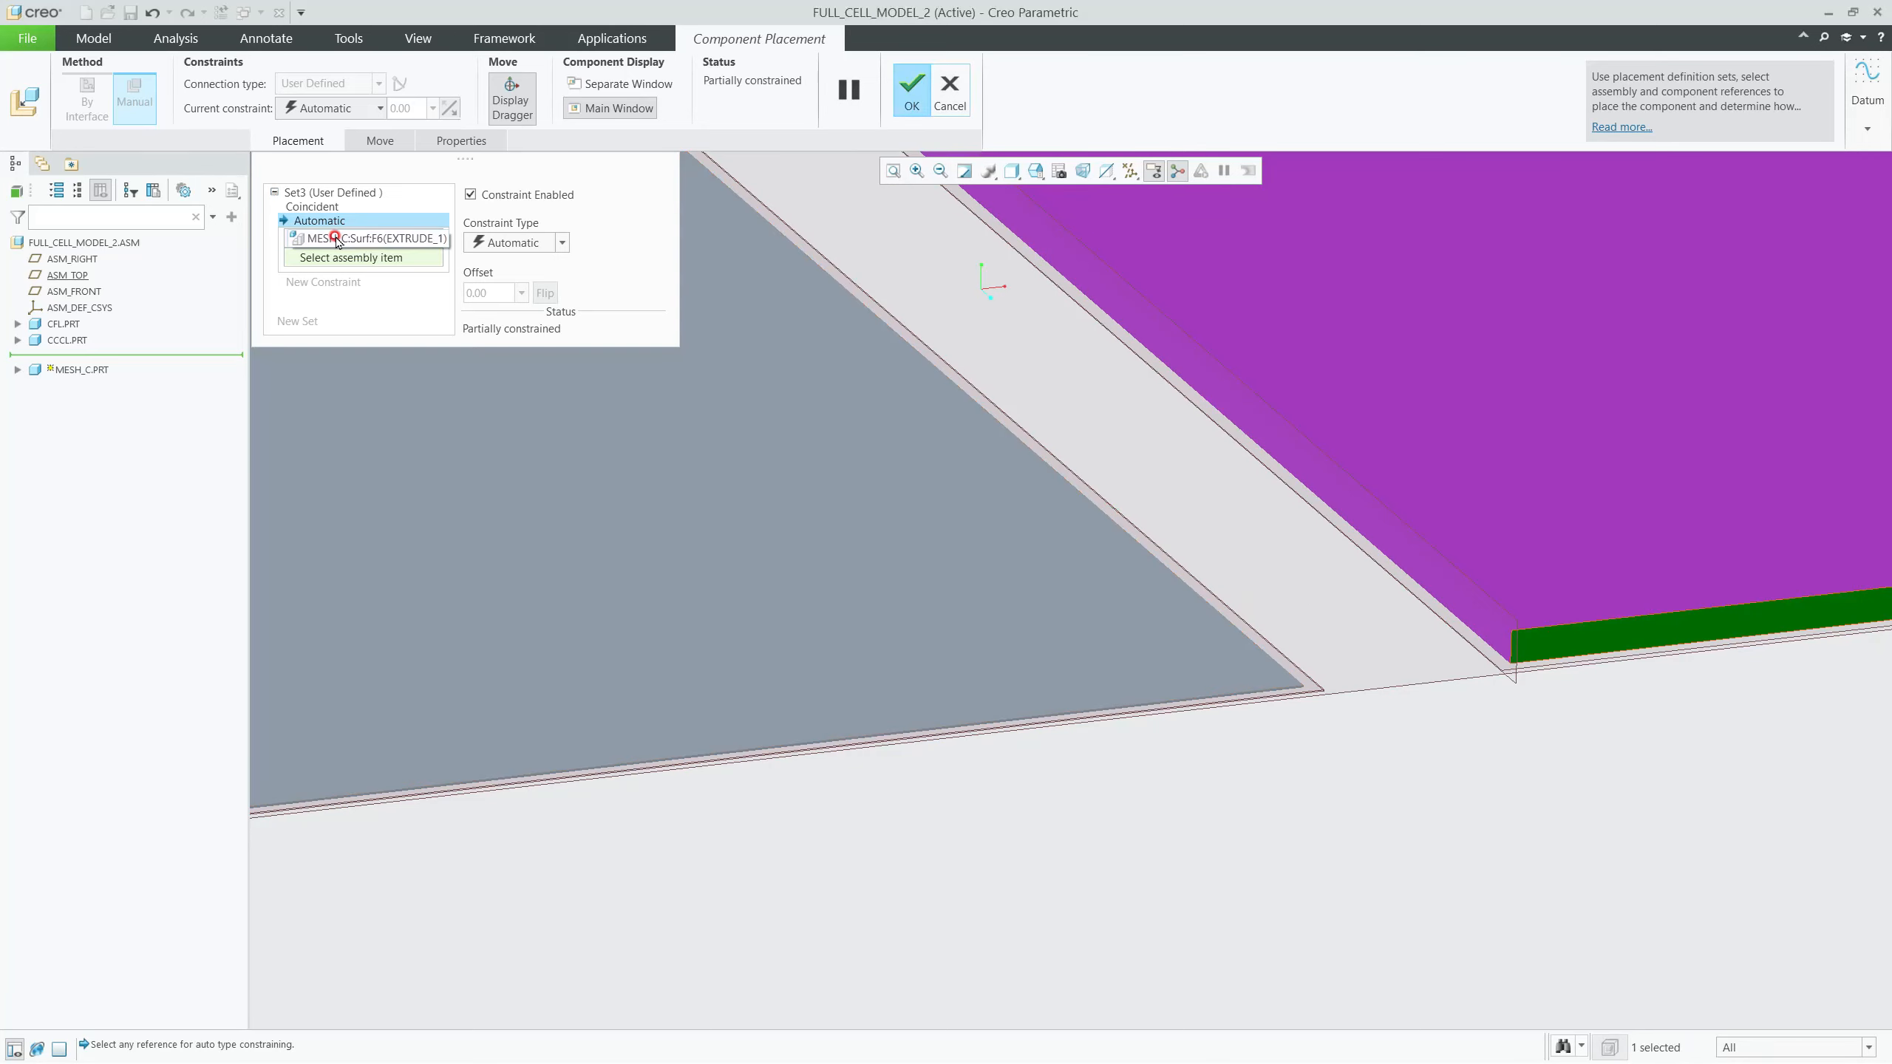
middle_click_drag(1534, 594, 1482, 528)
left_click(1320, 324)
middle_click_drag(900, 448, 956, 562)
left_click(957, 585)
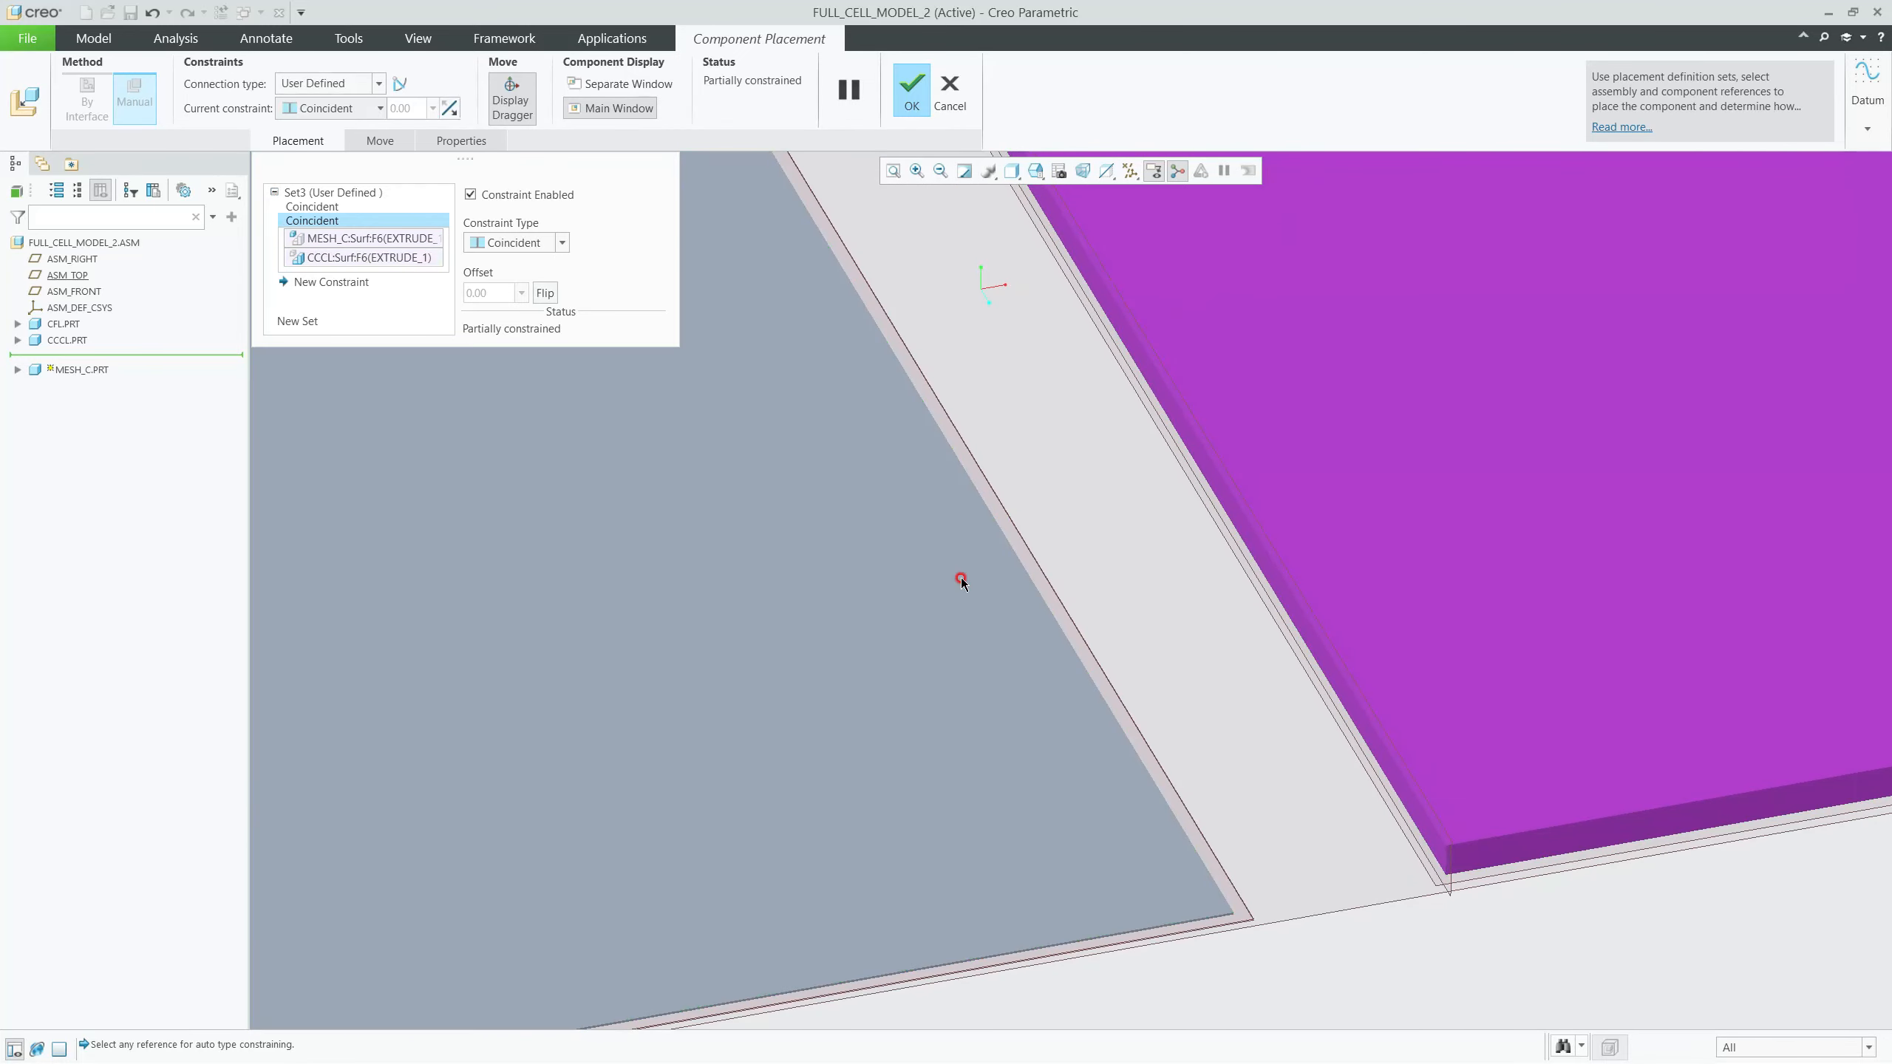
Step: Make MESH_C's side face along the gap coincident with CFL's corresponding outer side face and accept the placement
left_click(1367, 724)
scroll(1367, 724, "up", 5)
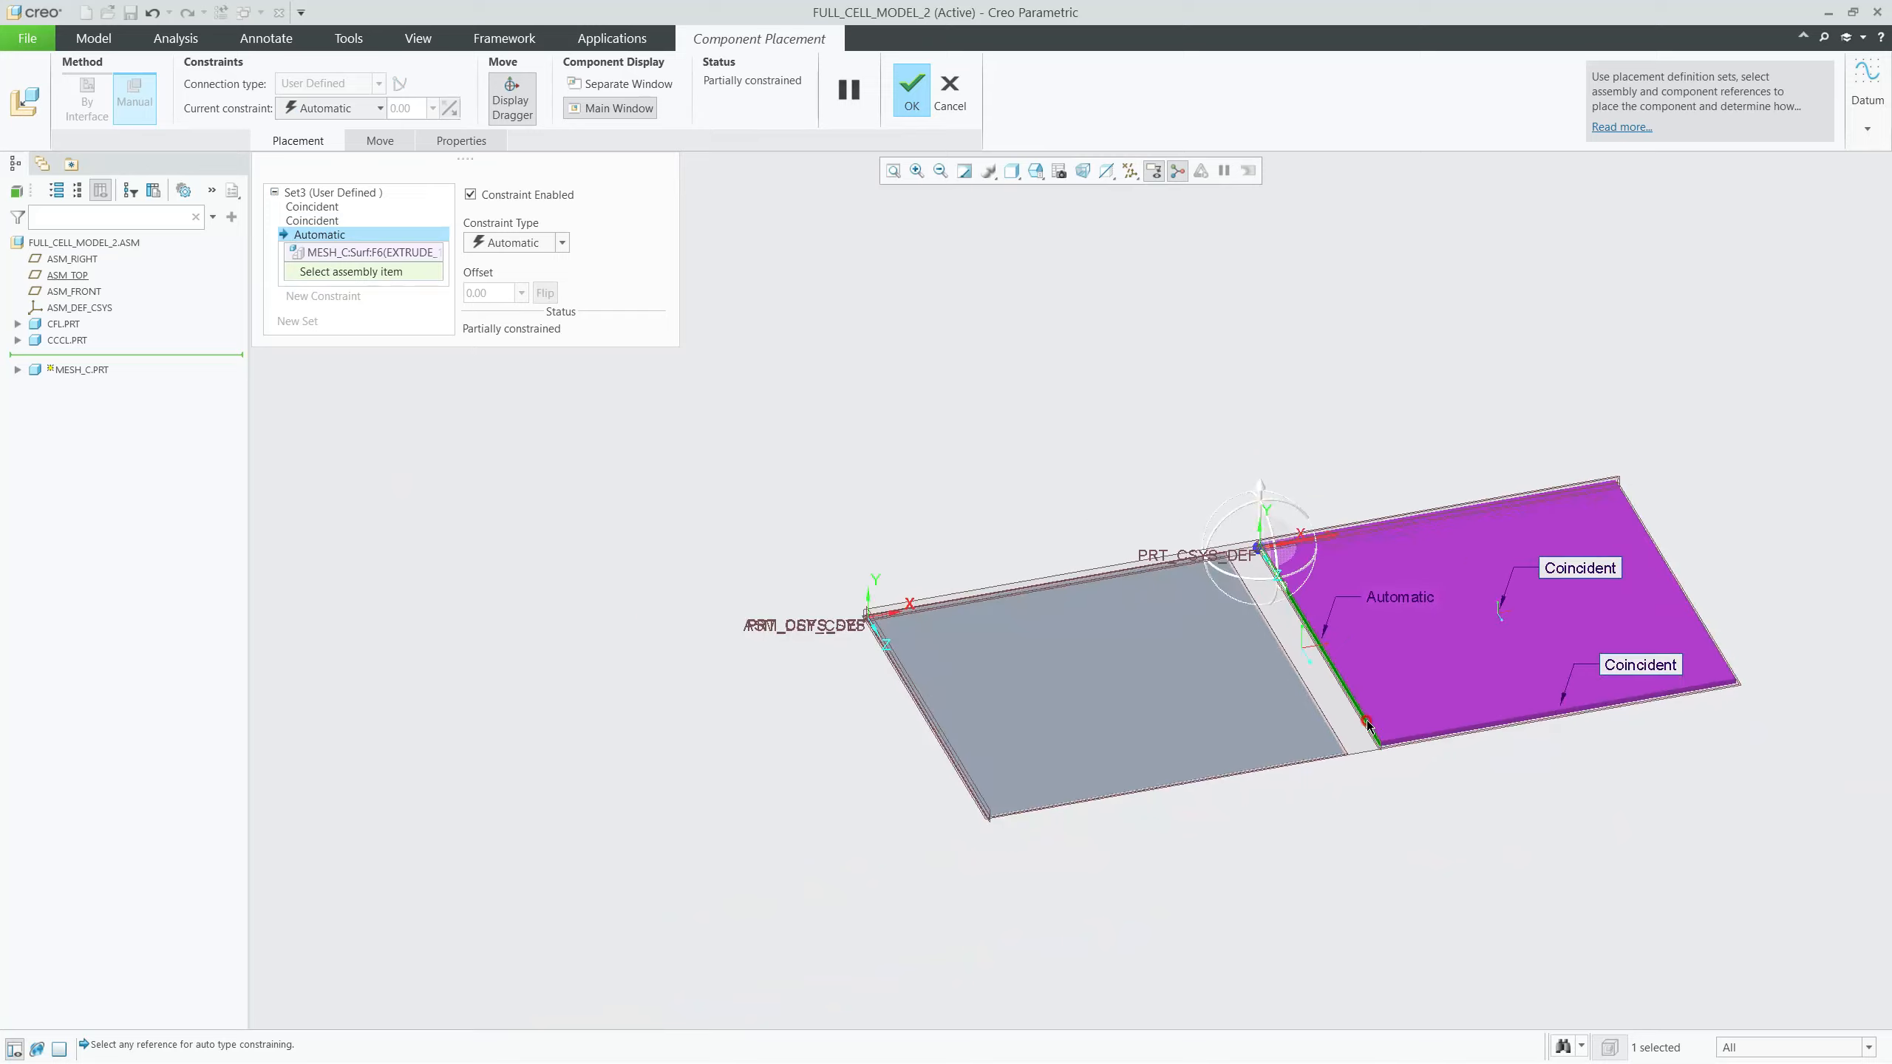
scroll(821, 815, "down", 10)
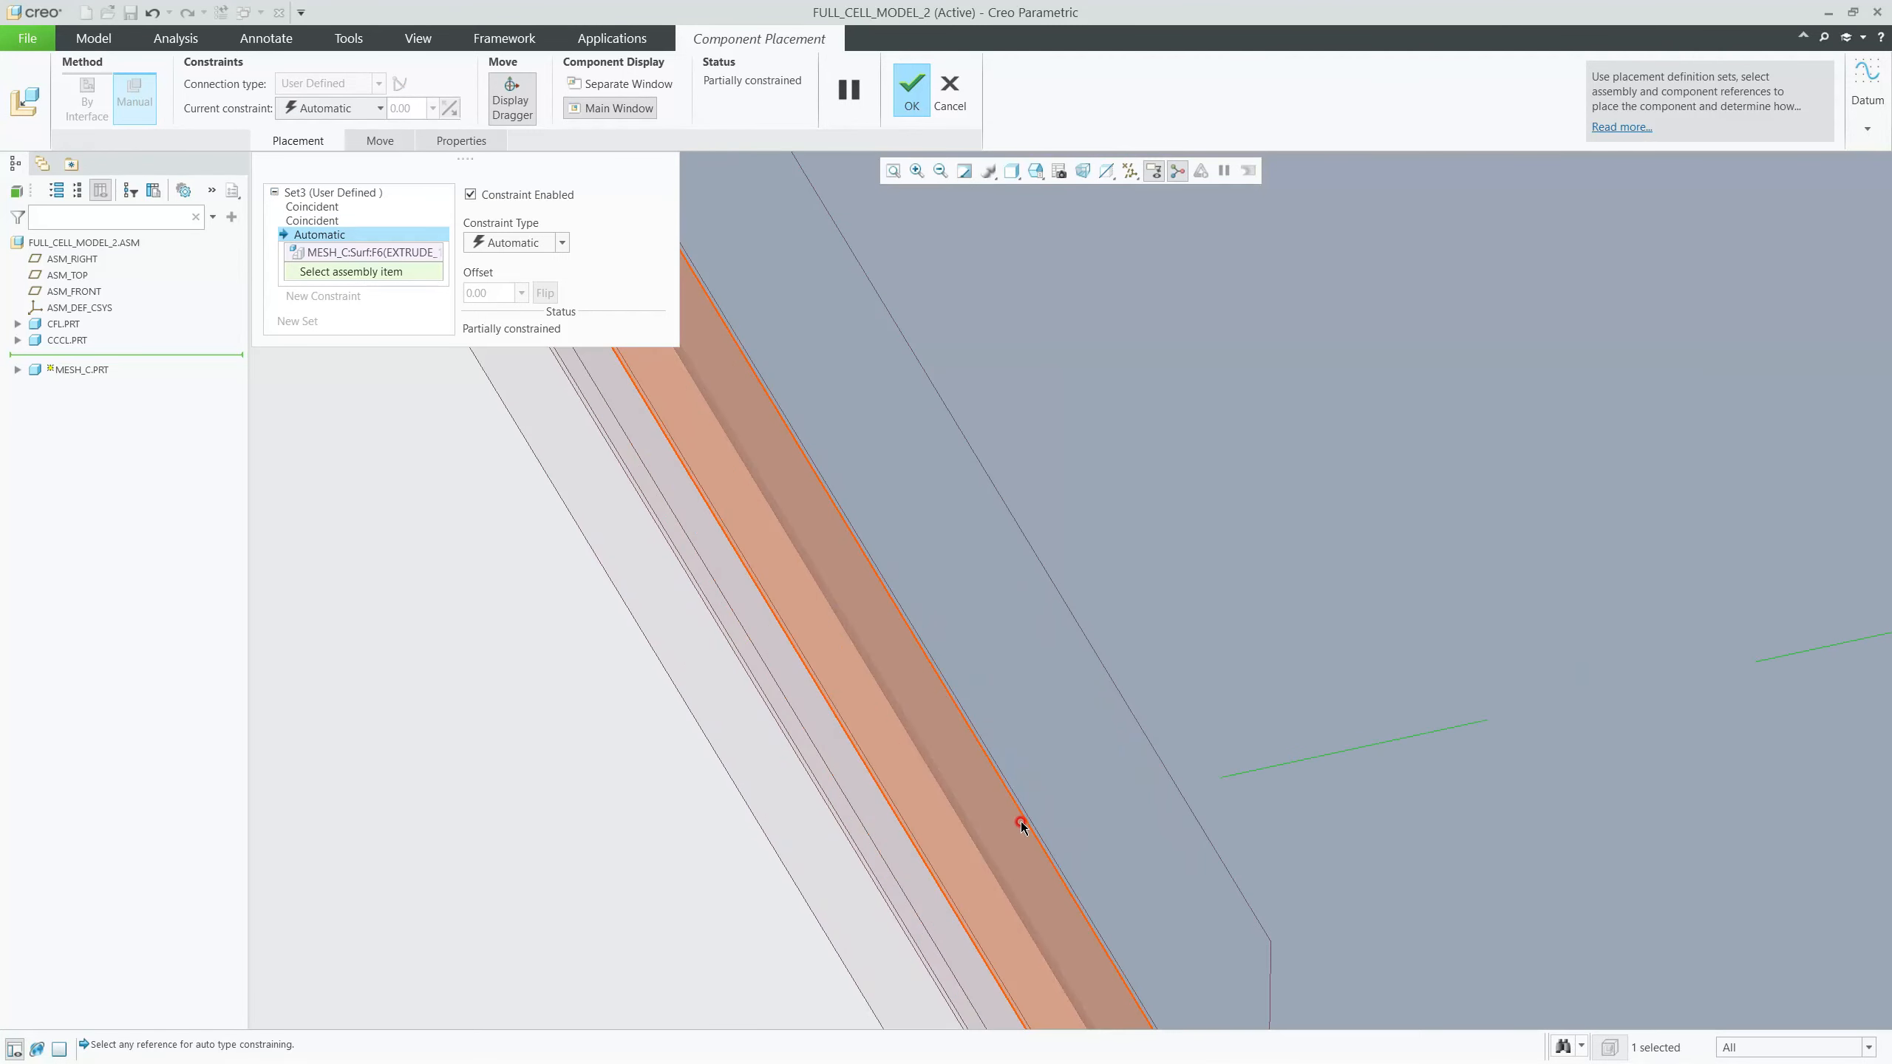
scroll(983, 871, "down", 3)
left_click(968, 878)
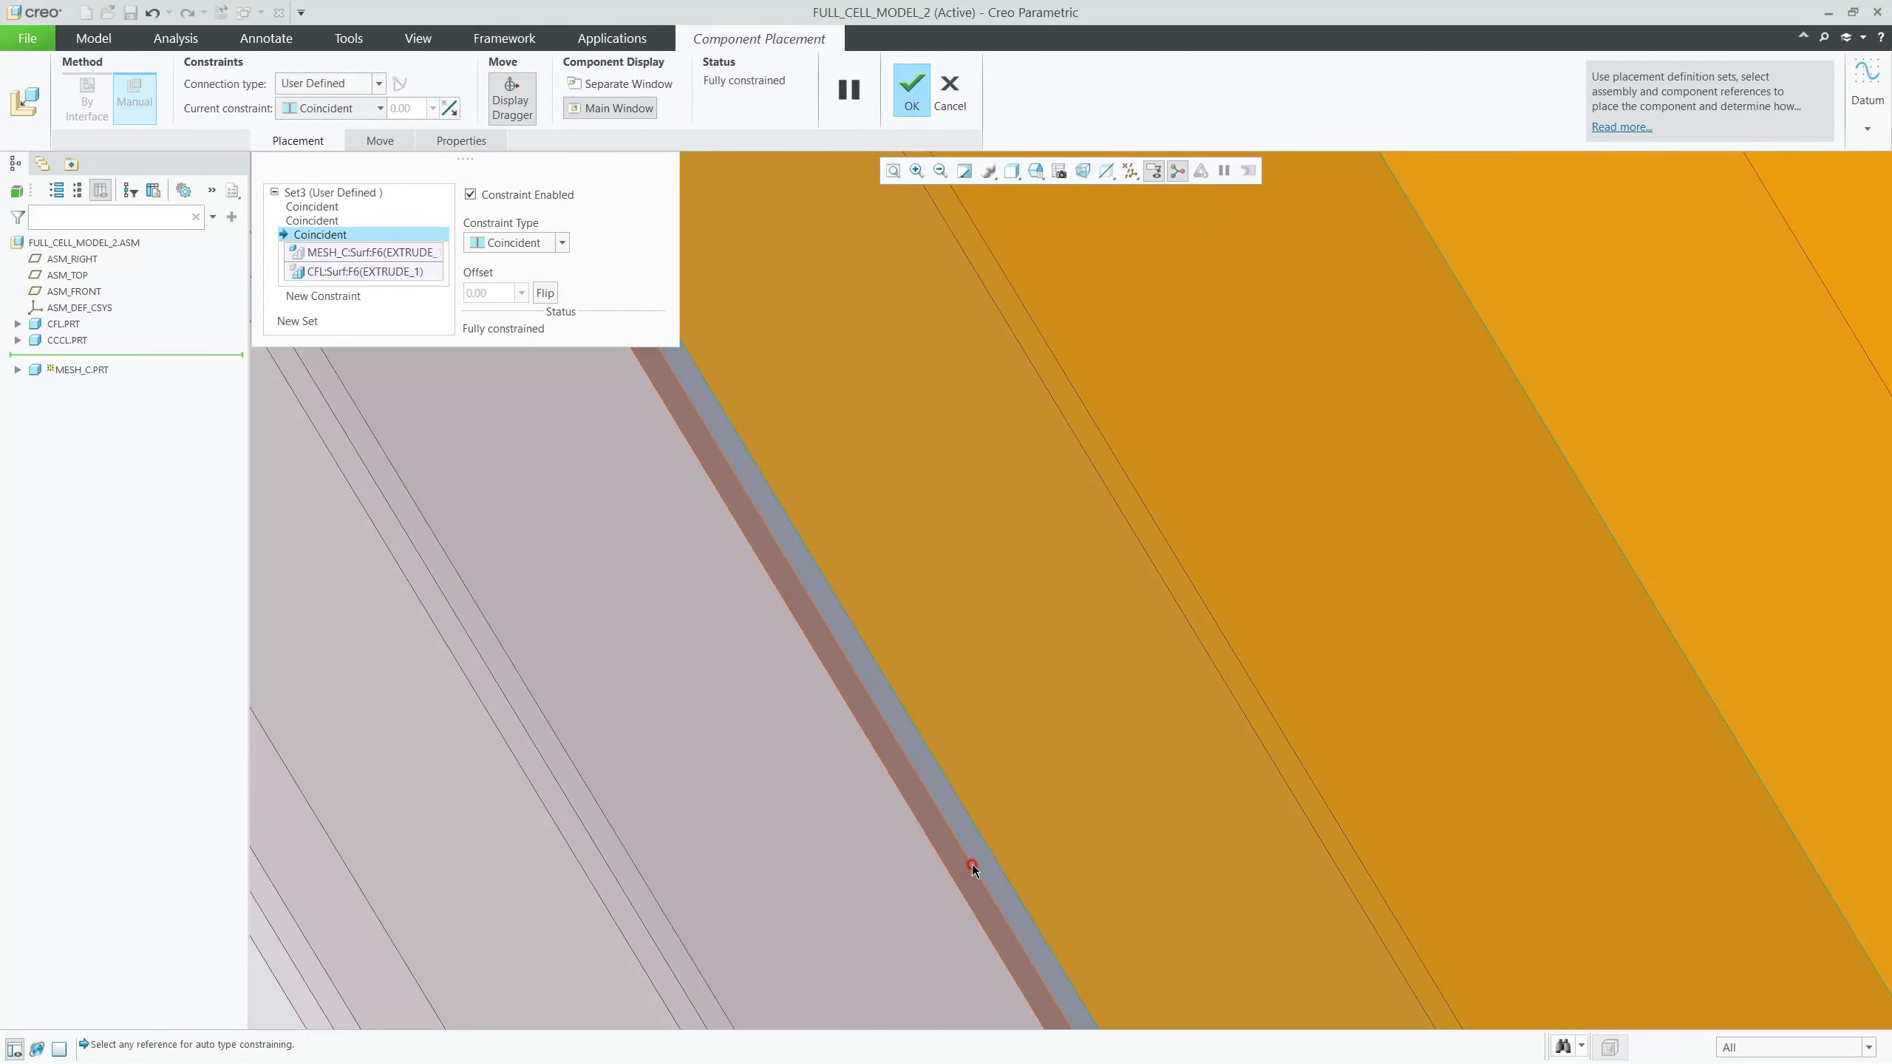
scroll(969, 869, "up", 5)
middle_click(1089, 747)
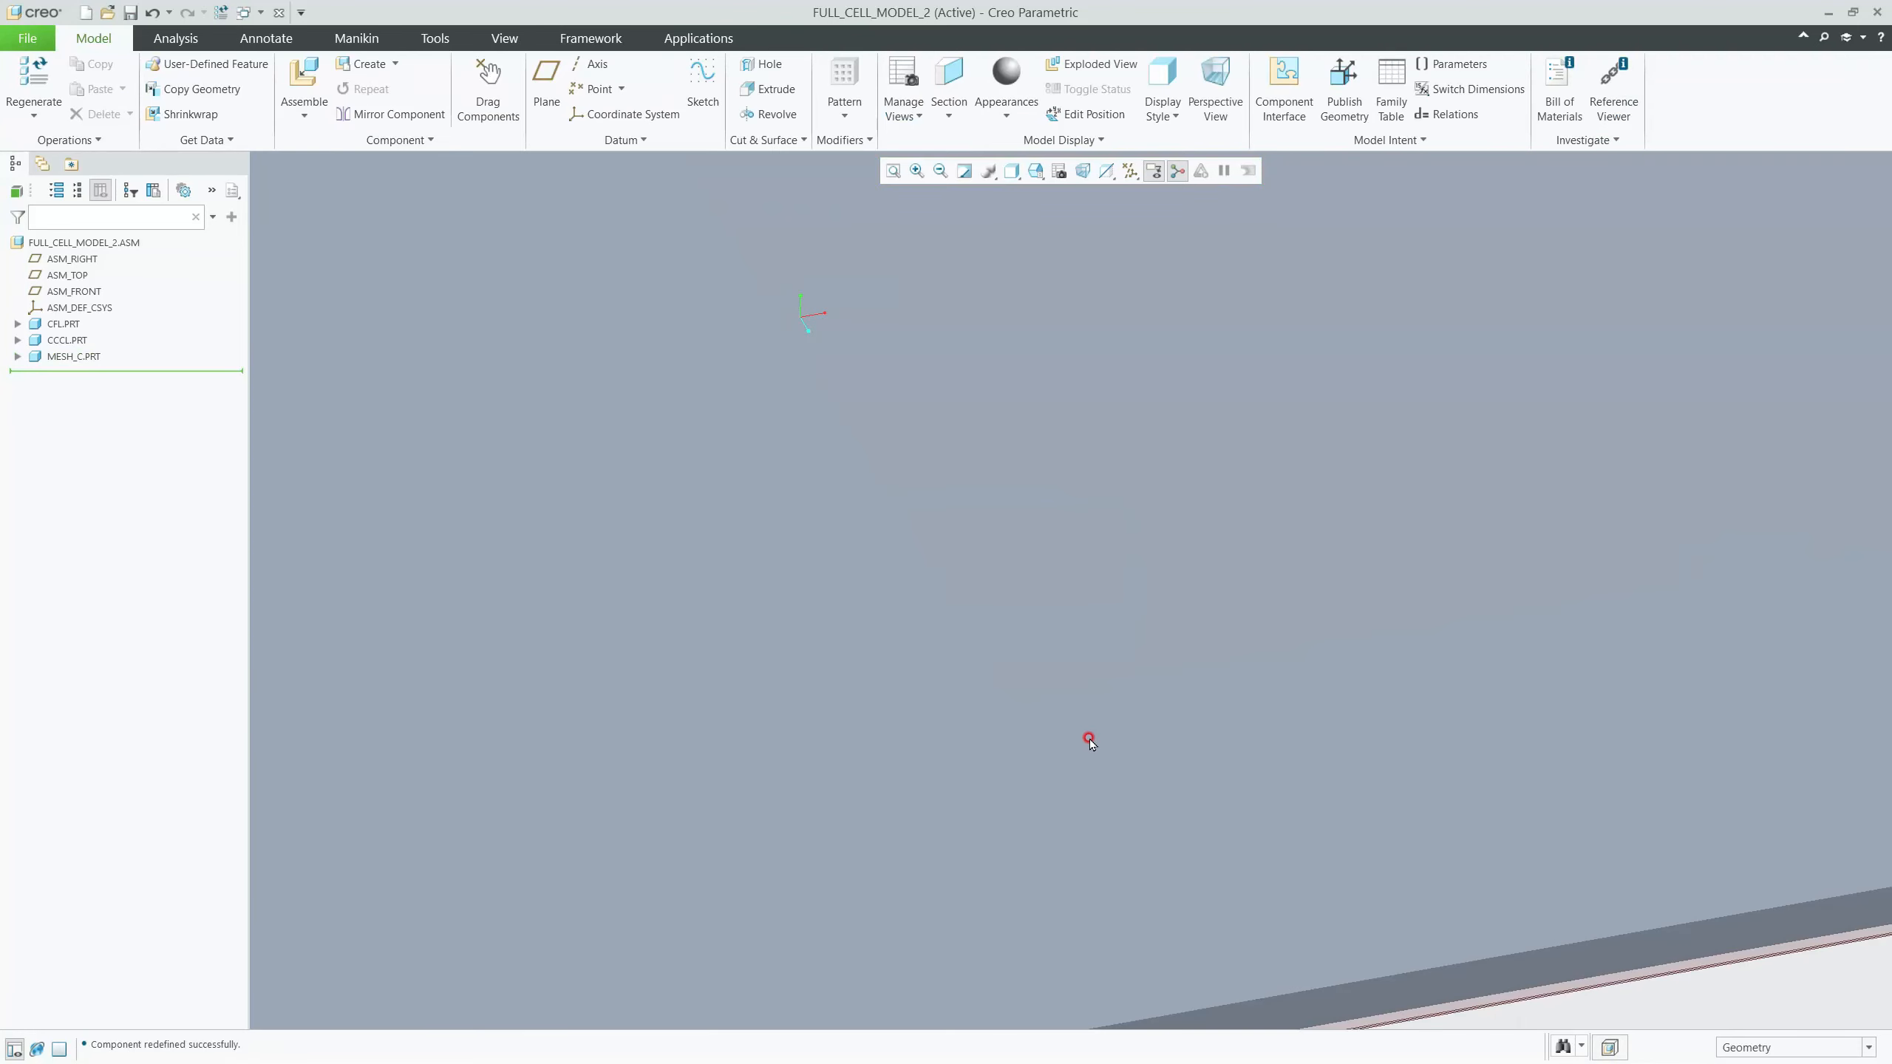
Step: Apply the red appearance to the CFL component at the base of the stack
scroll(1083, 726, "up", 10)
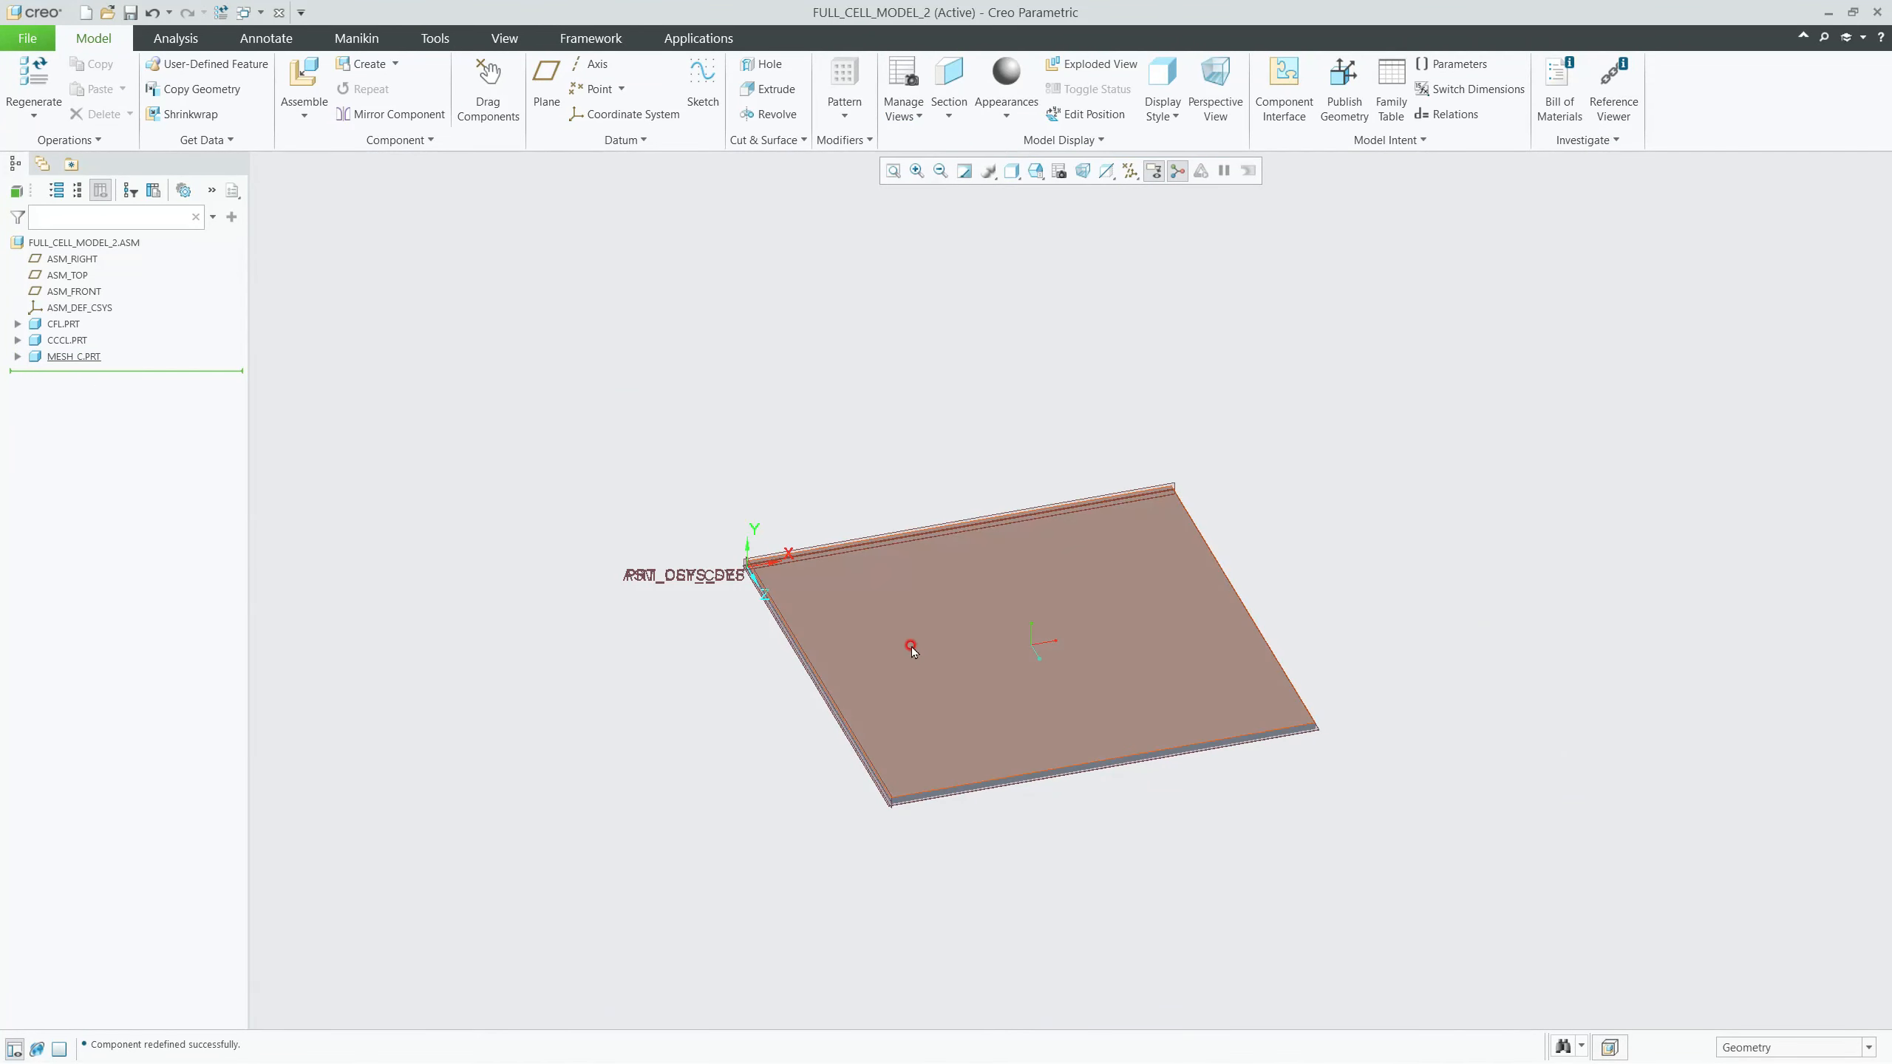
middle_click_drag(1025, 694, 1015, 649)
scroll(873, 748, "up", 1)
scroll(886, 747, "down", 12)
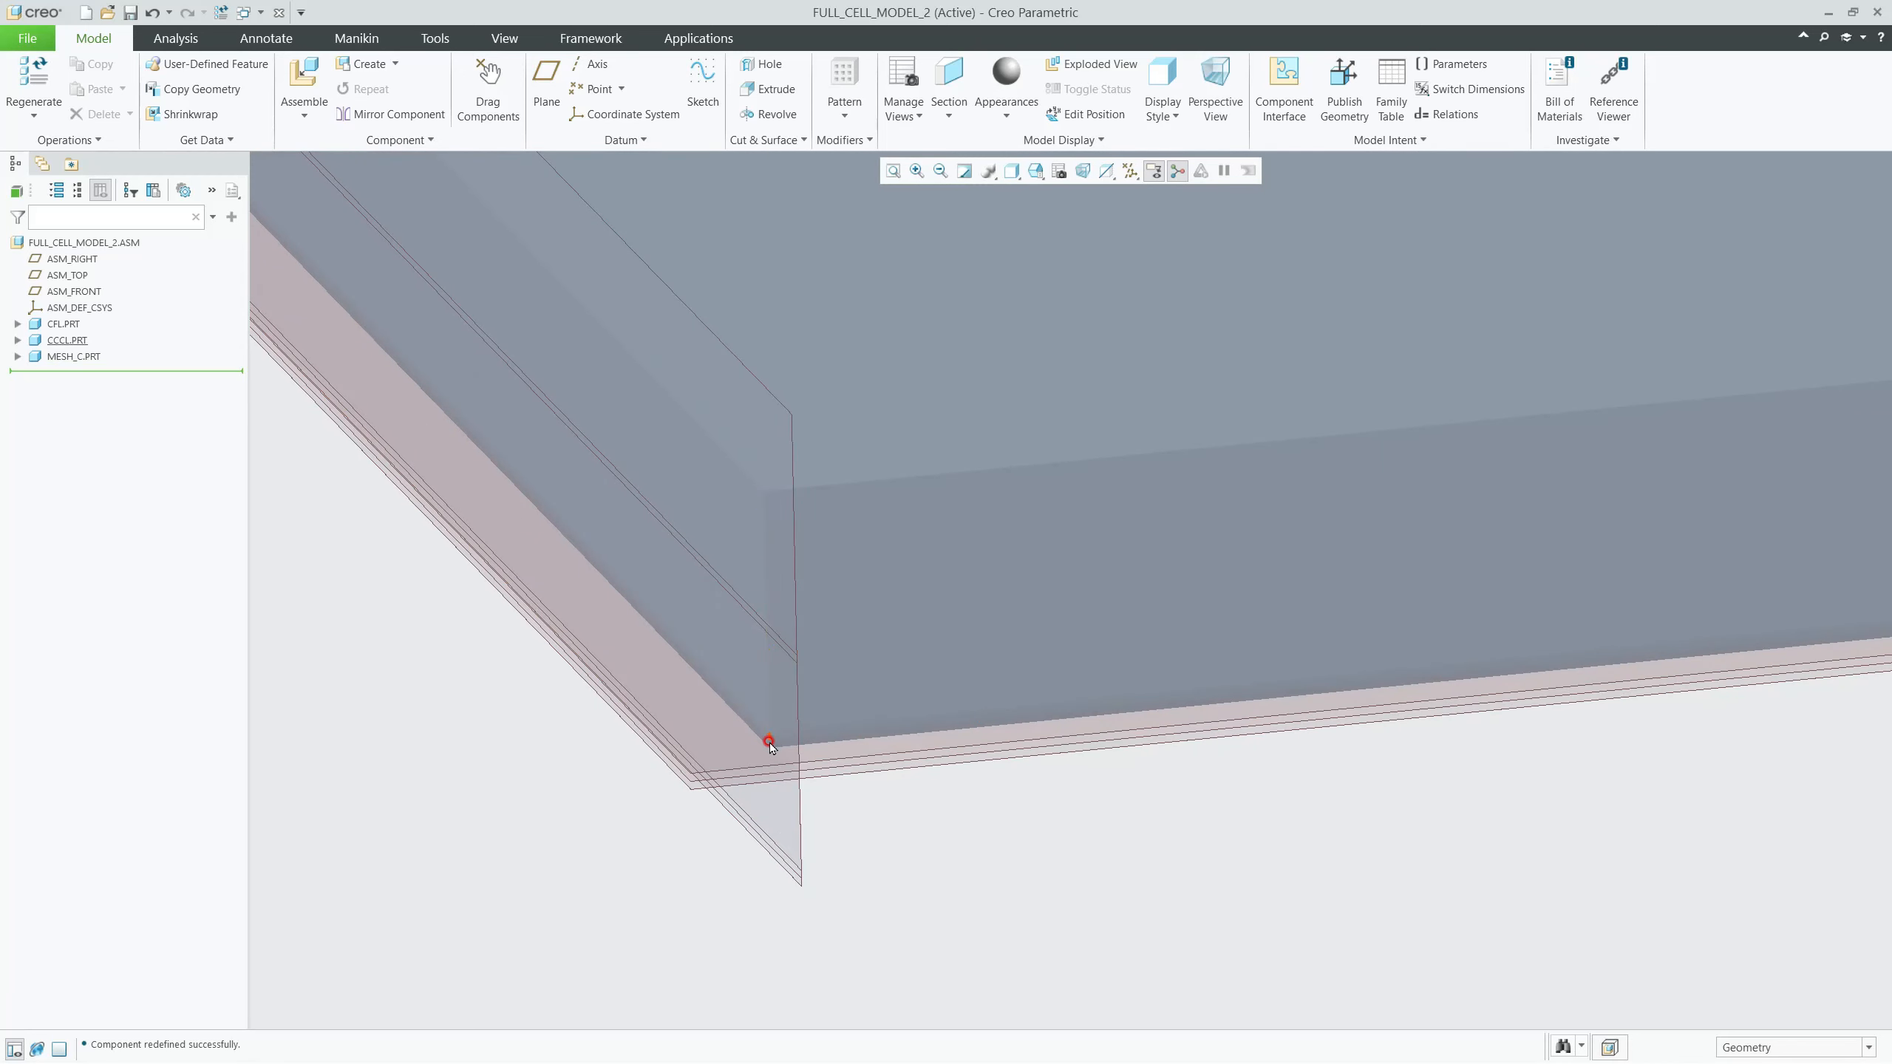
scroll(767, 744, "down", 3)
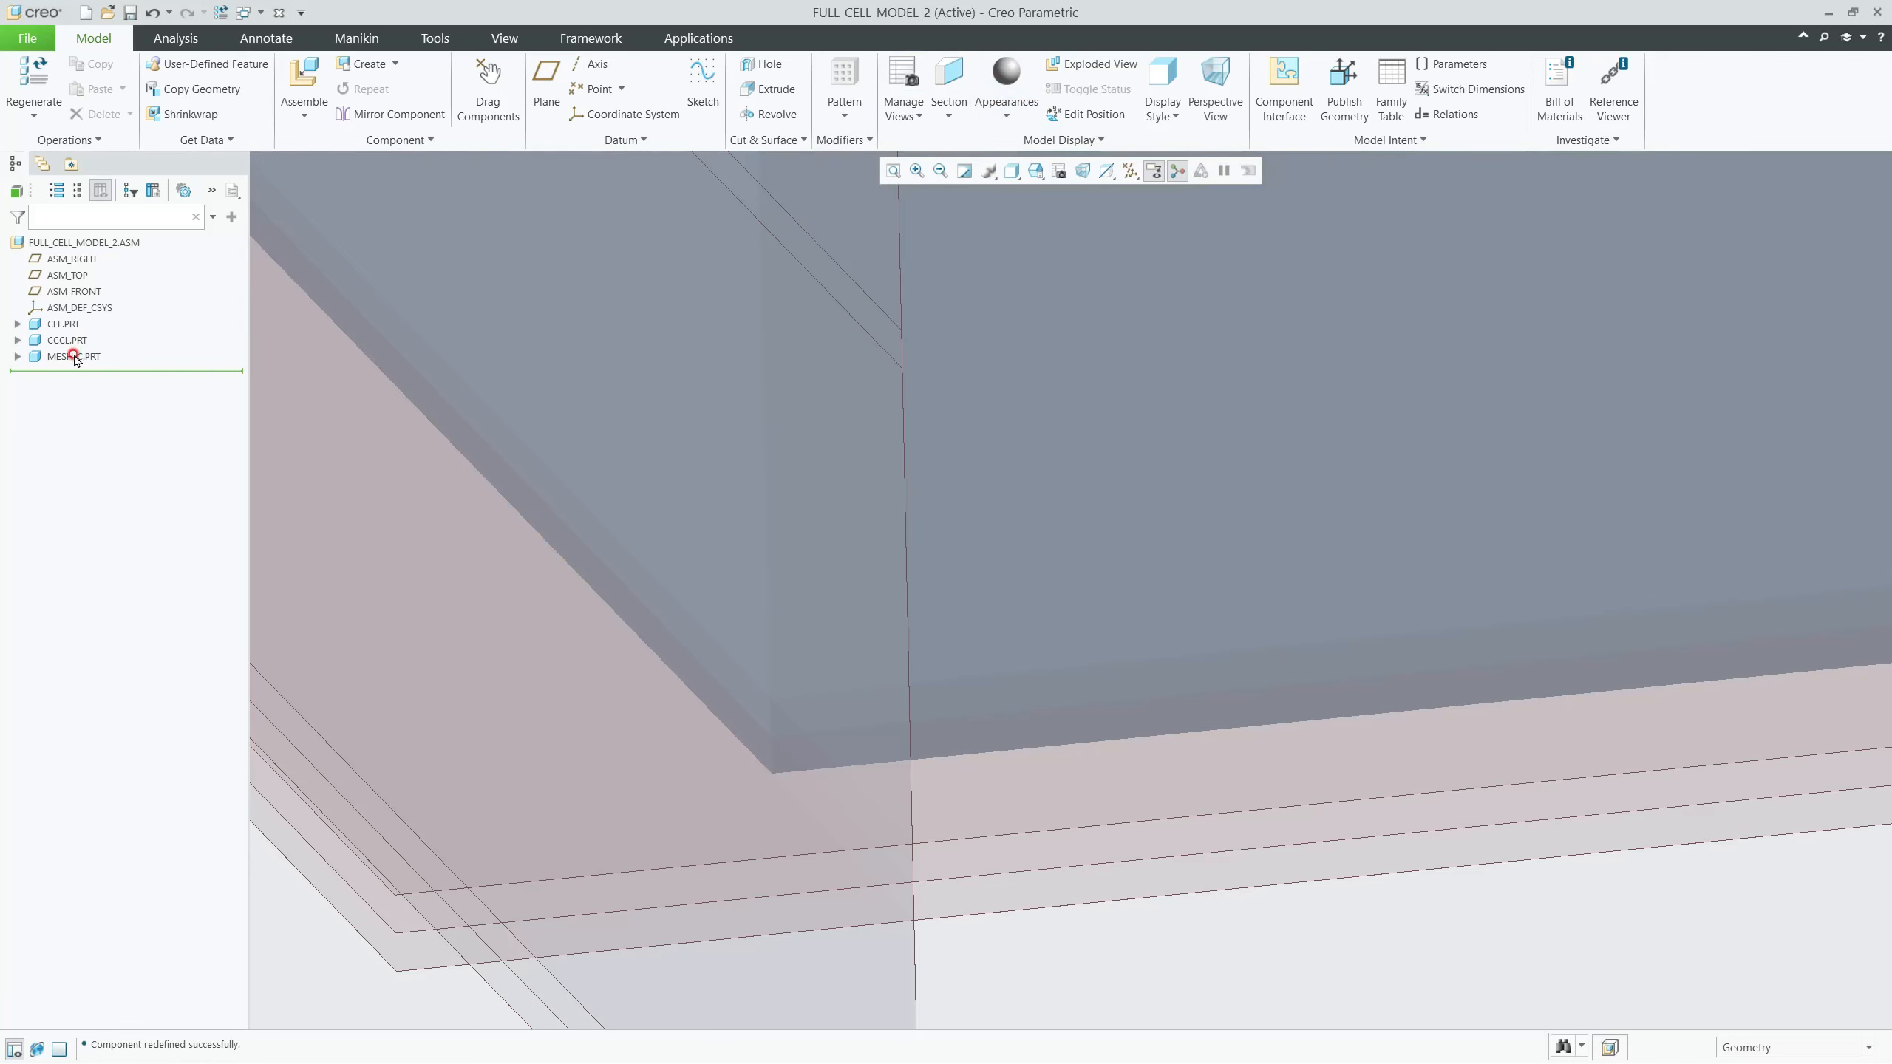
left_click(60, 325)
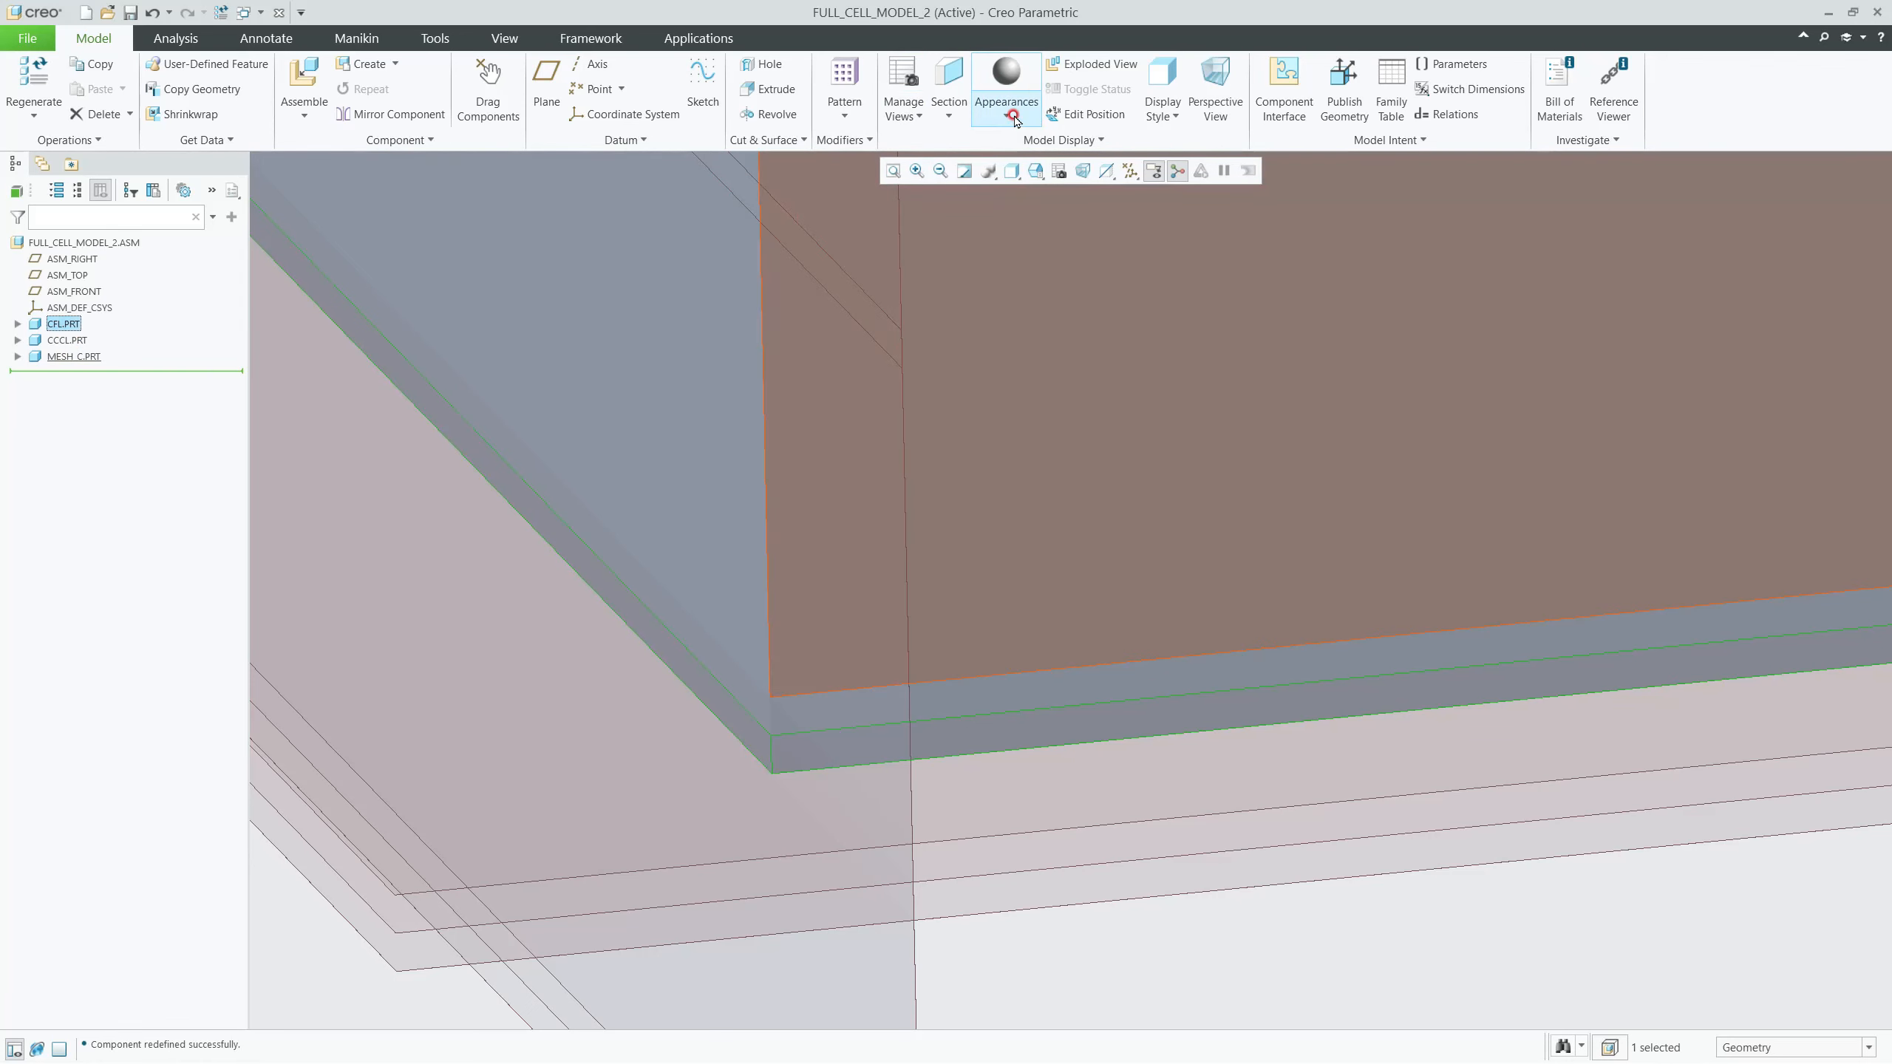
left_click(1005, 115)
left_click(1149, 248)
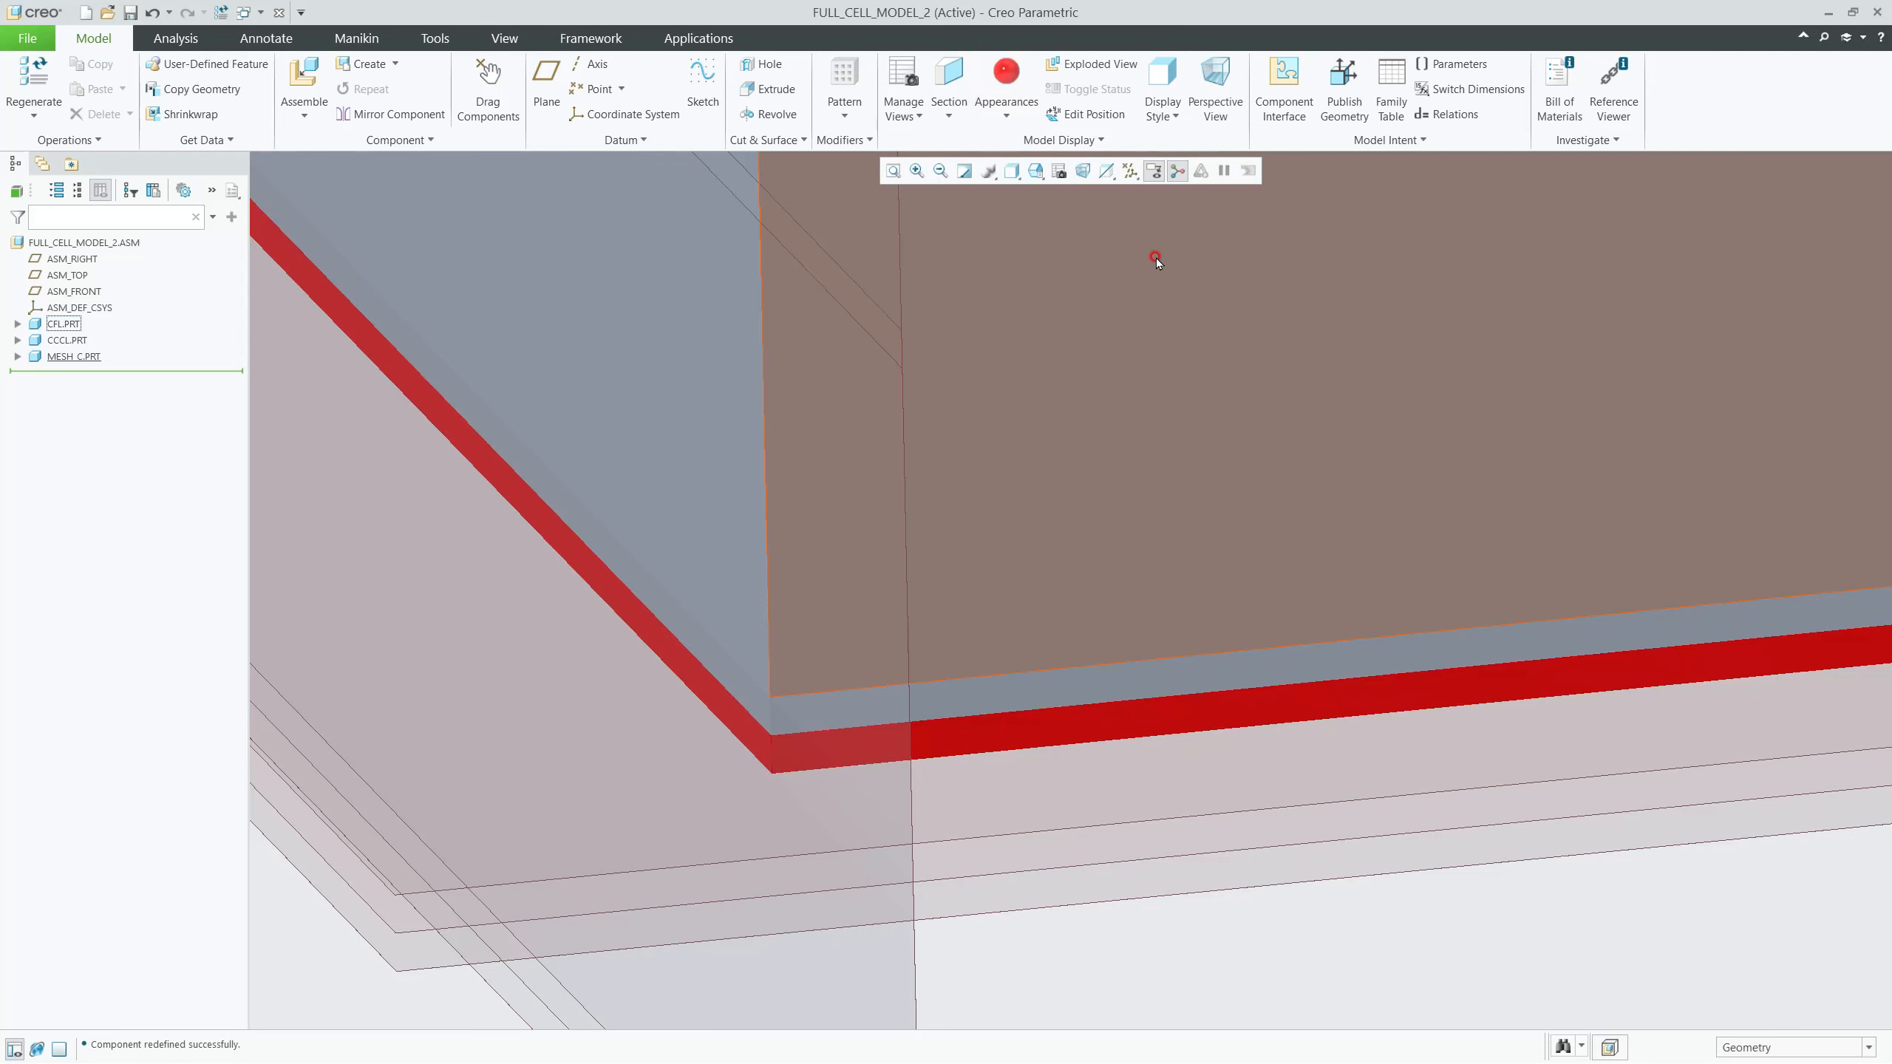
Step: Apply a brass-coloured appearance to CCCL and a dark grey one to MESH_C from the std-metals library
left_click(67, 340)
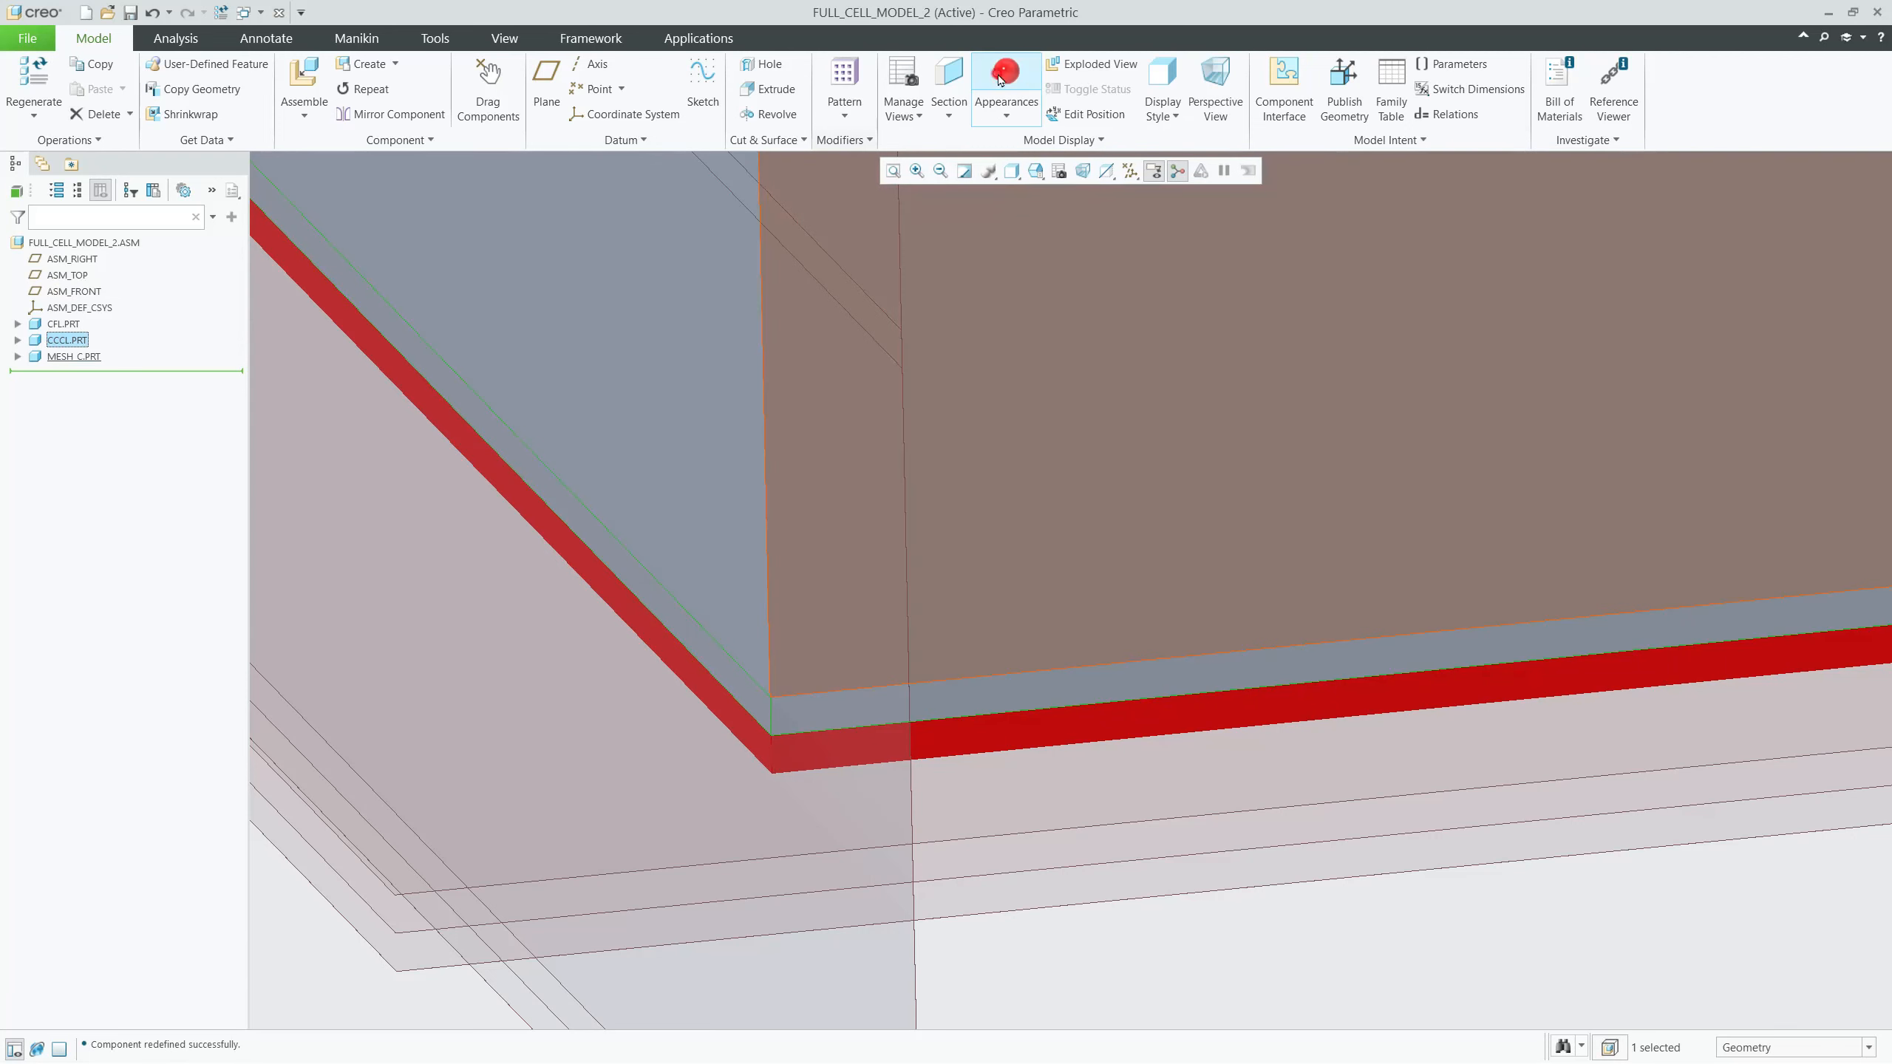
left_click(1020, 111)
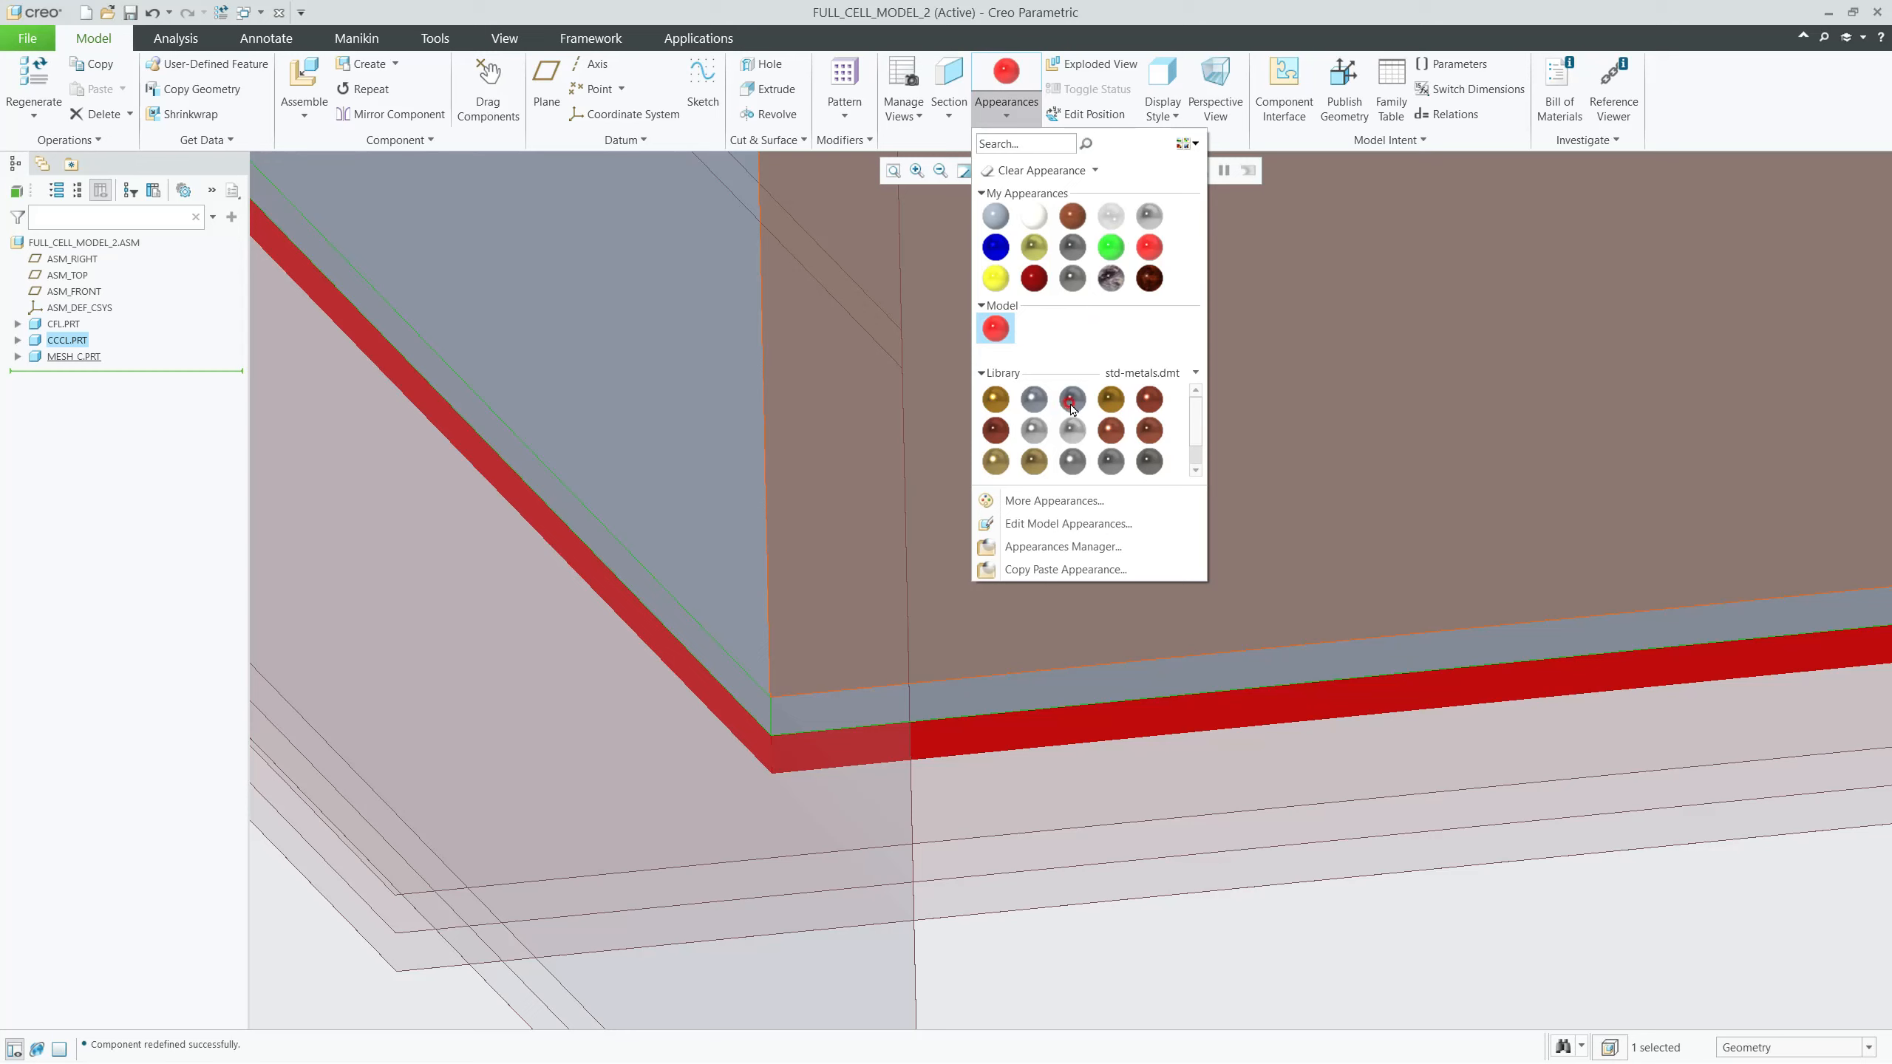
left_click(1034, 462)
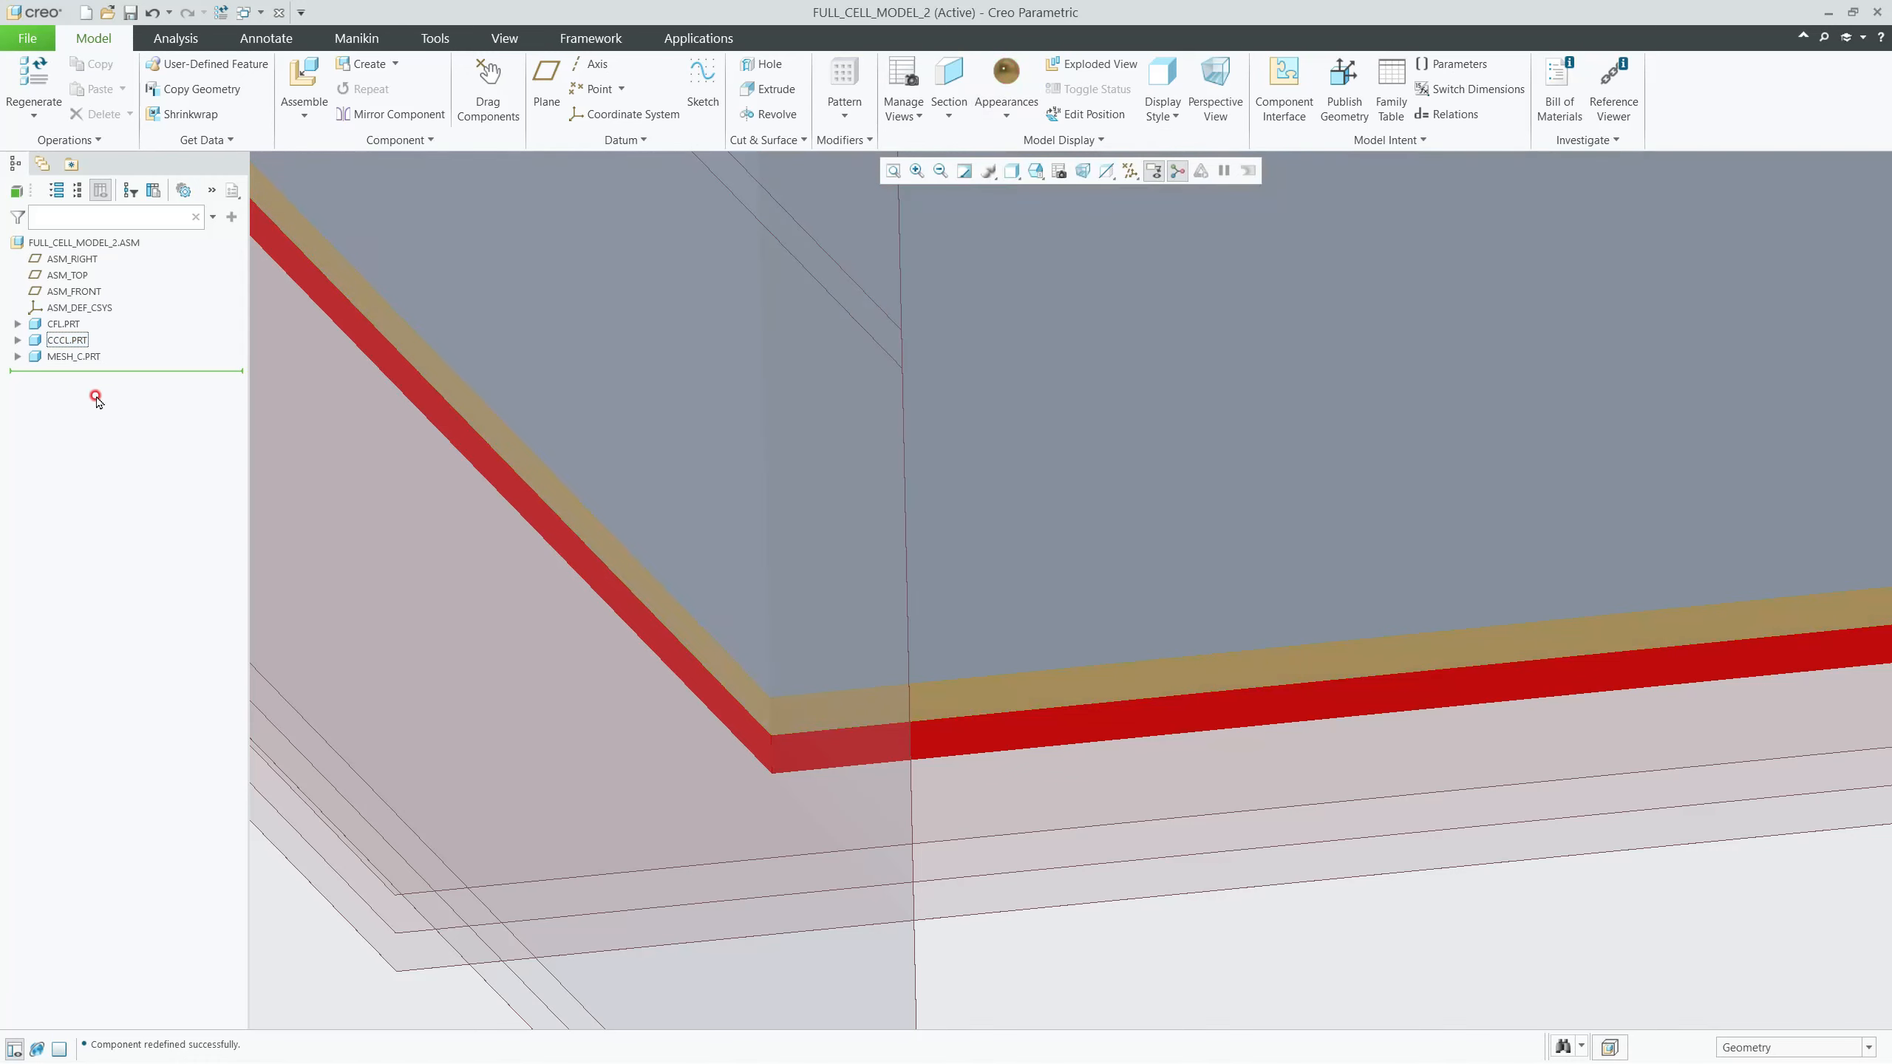
left_click(65, 357)
left_click(1006, 79)
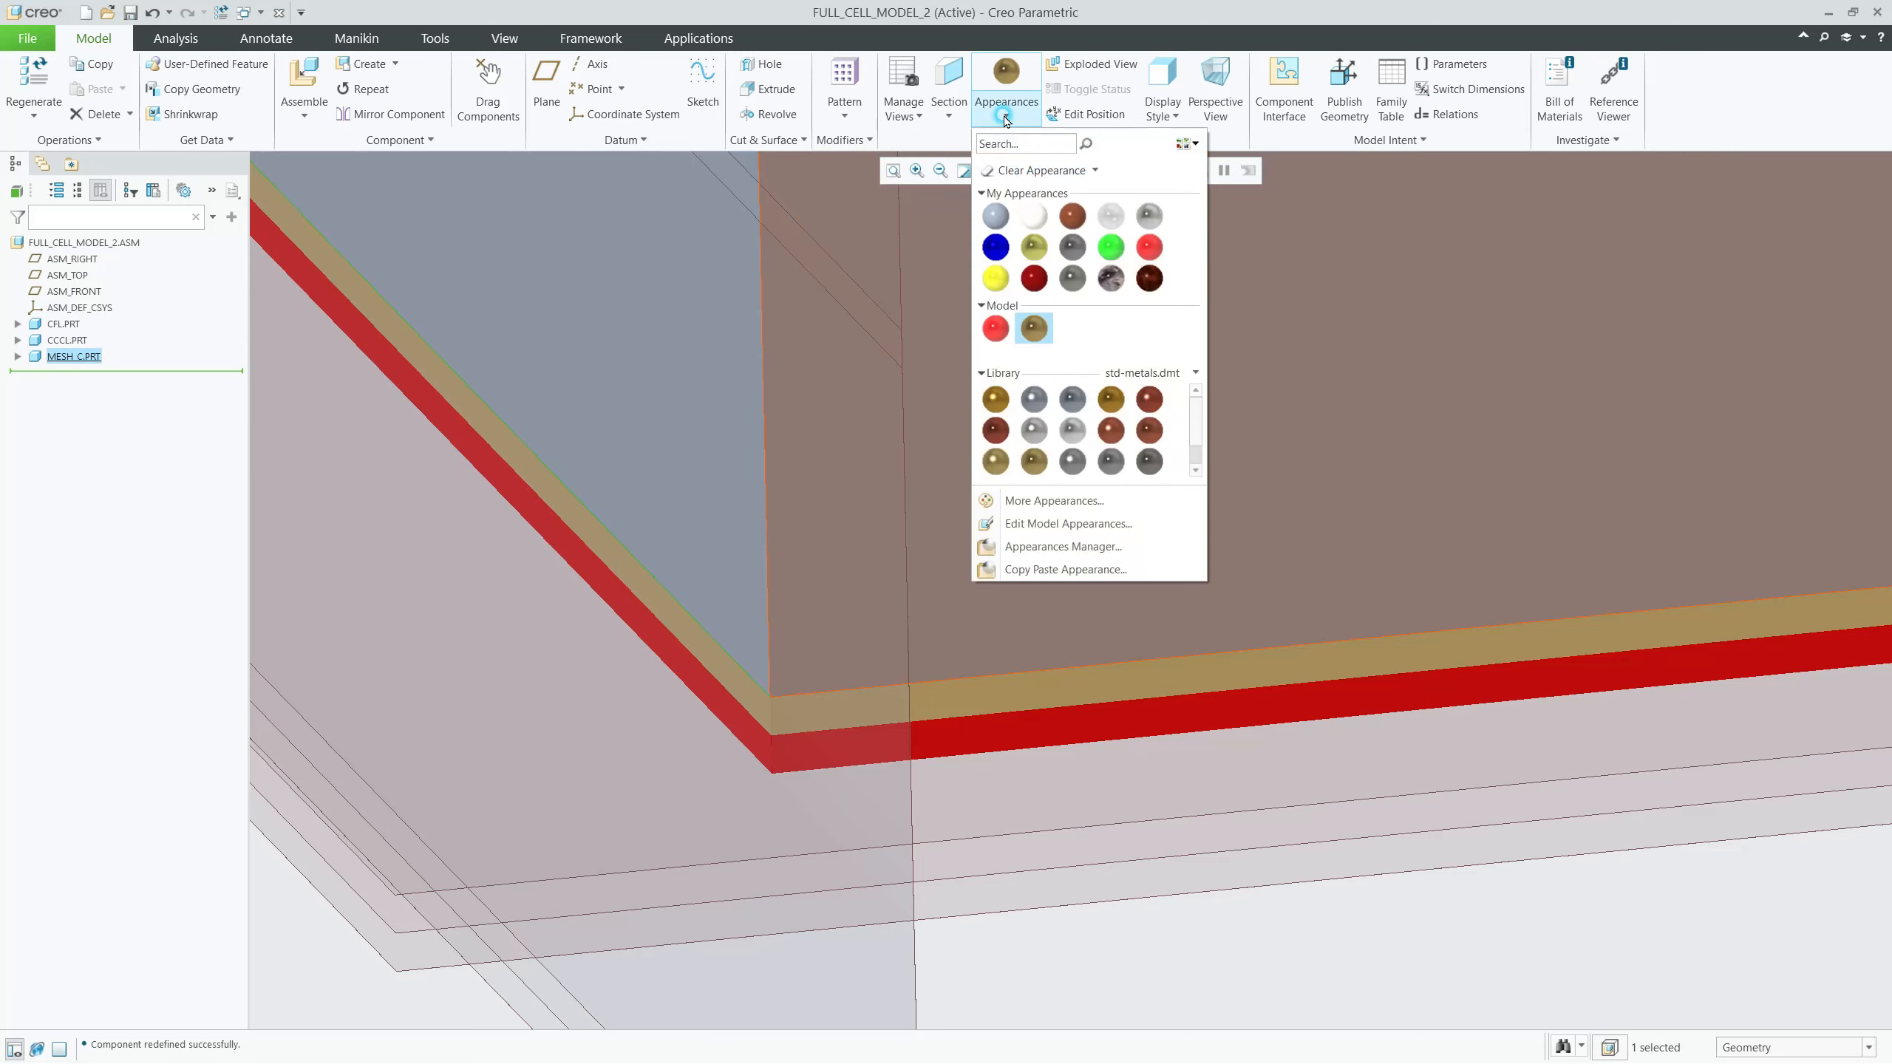
left_click(1072, 400)
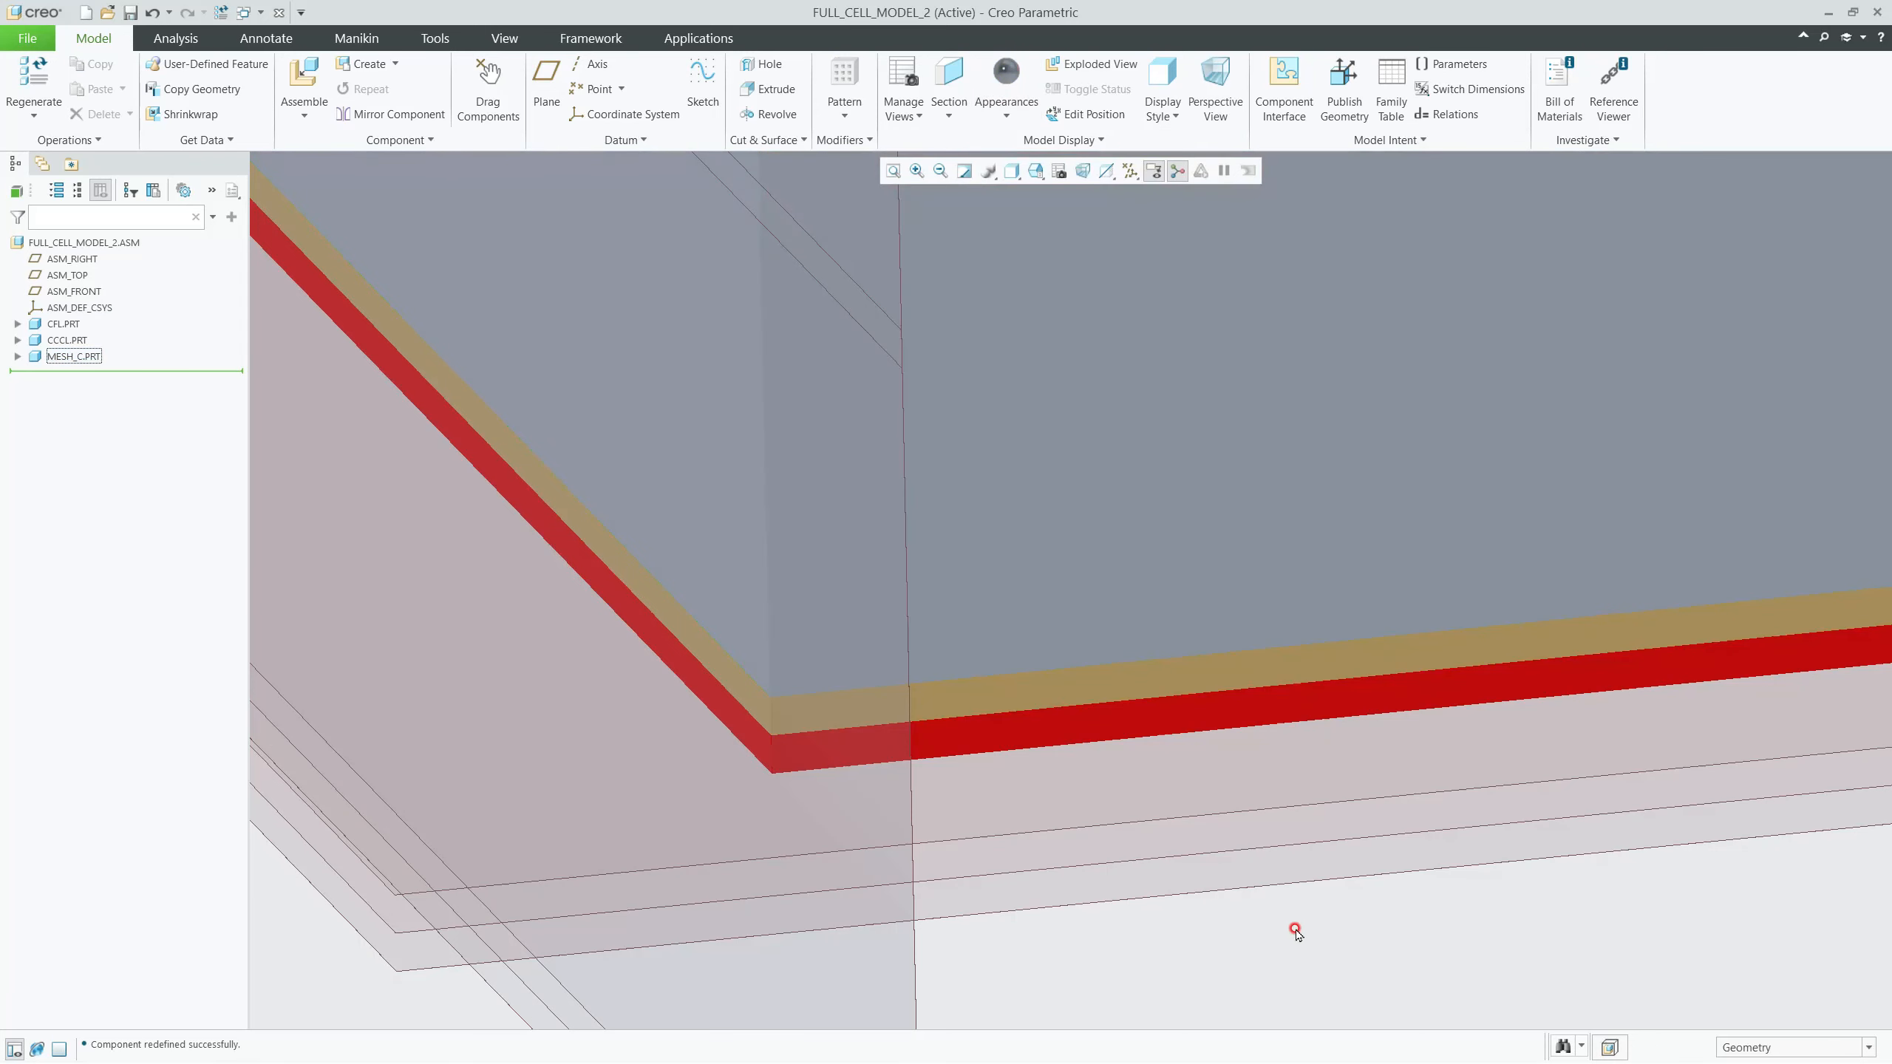
Step: Create a solid part component named AFL copied from cfl.prt and leave it packaged without constraints
scroll(940, 577, "up", 8)
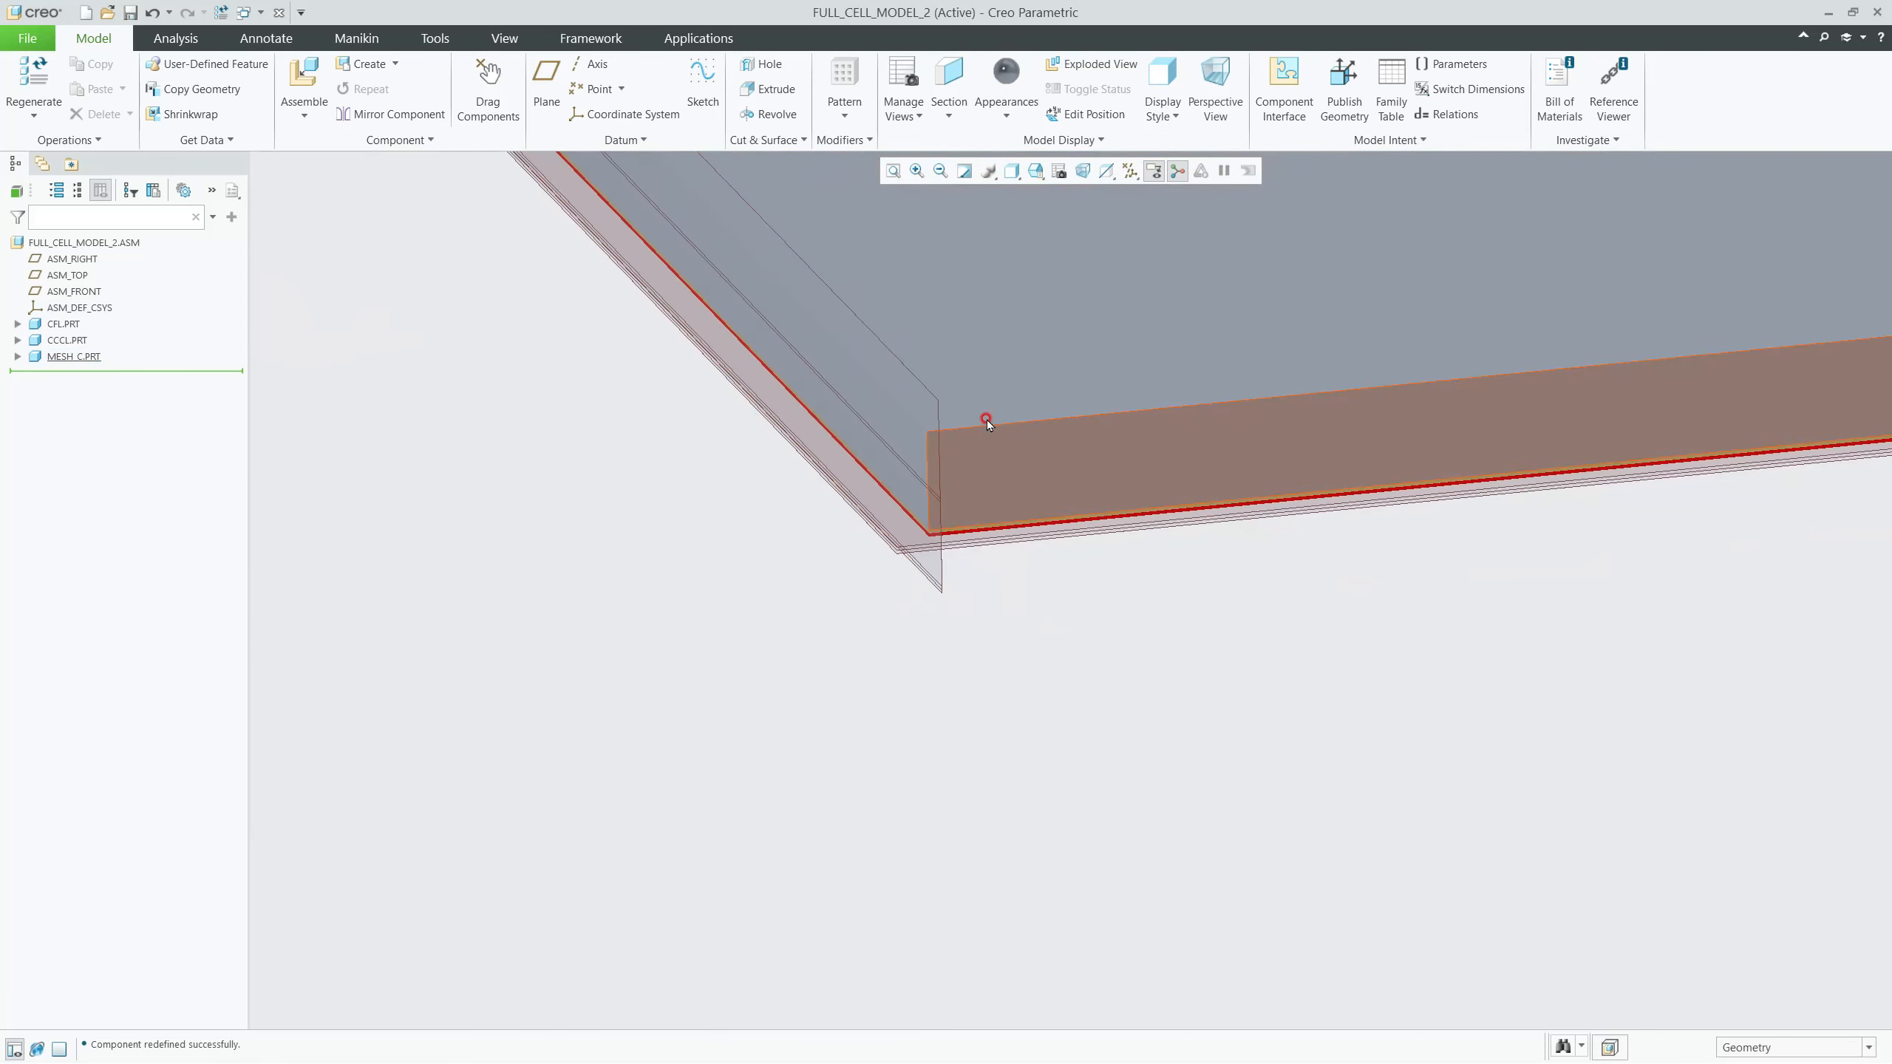
scroll(950, 555, "down", 10)
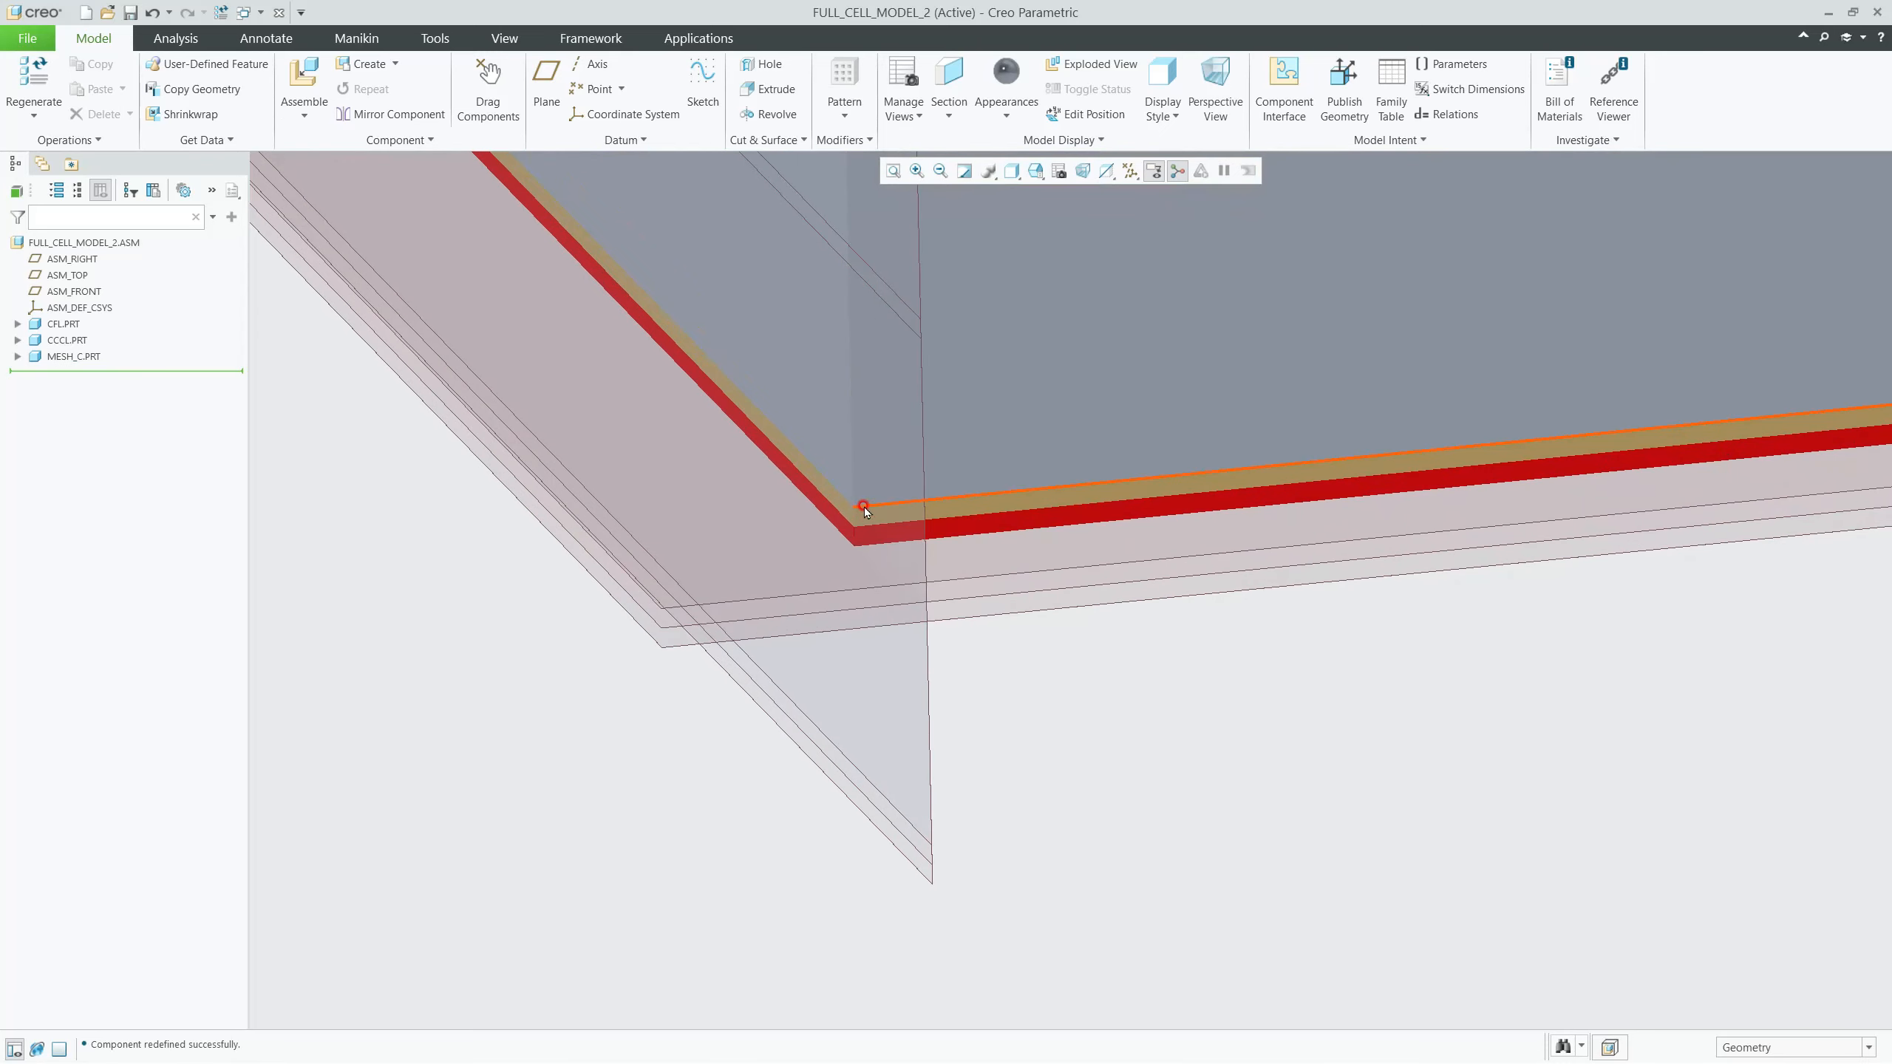
scroll(828, 376, "up", 8)
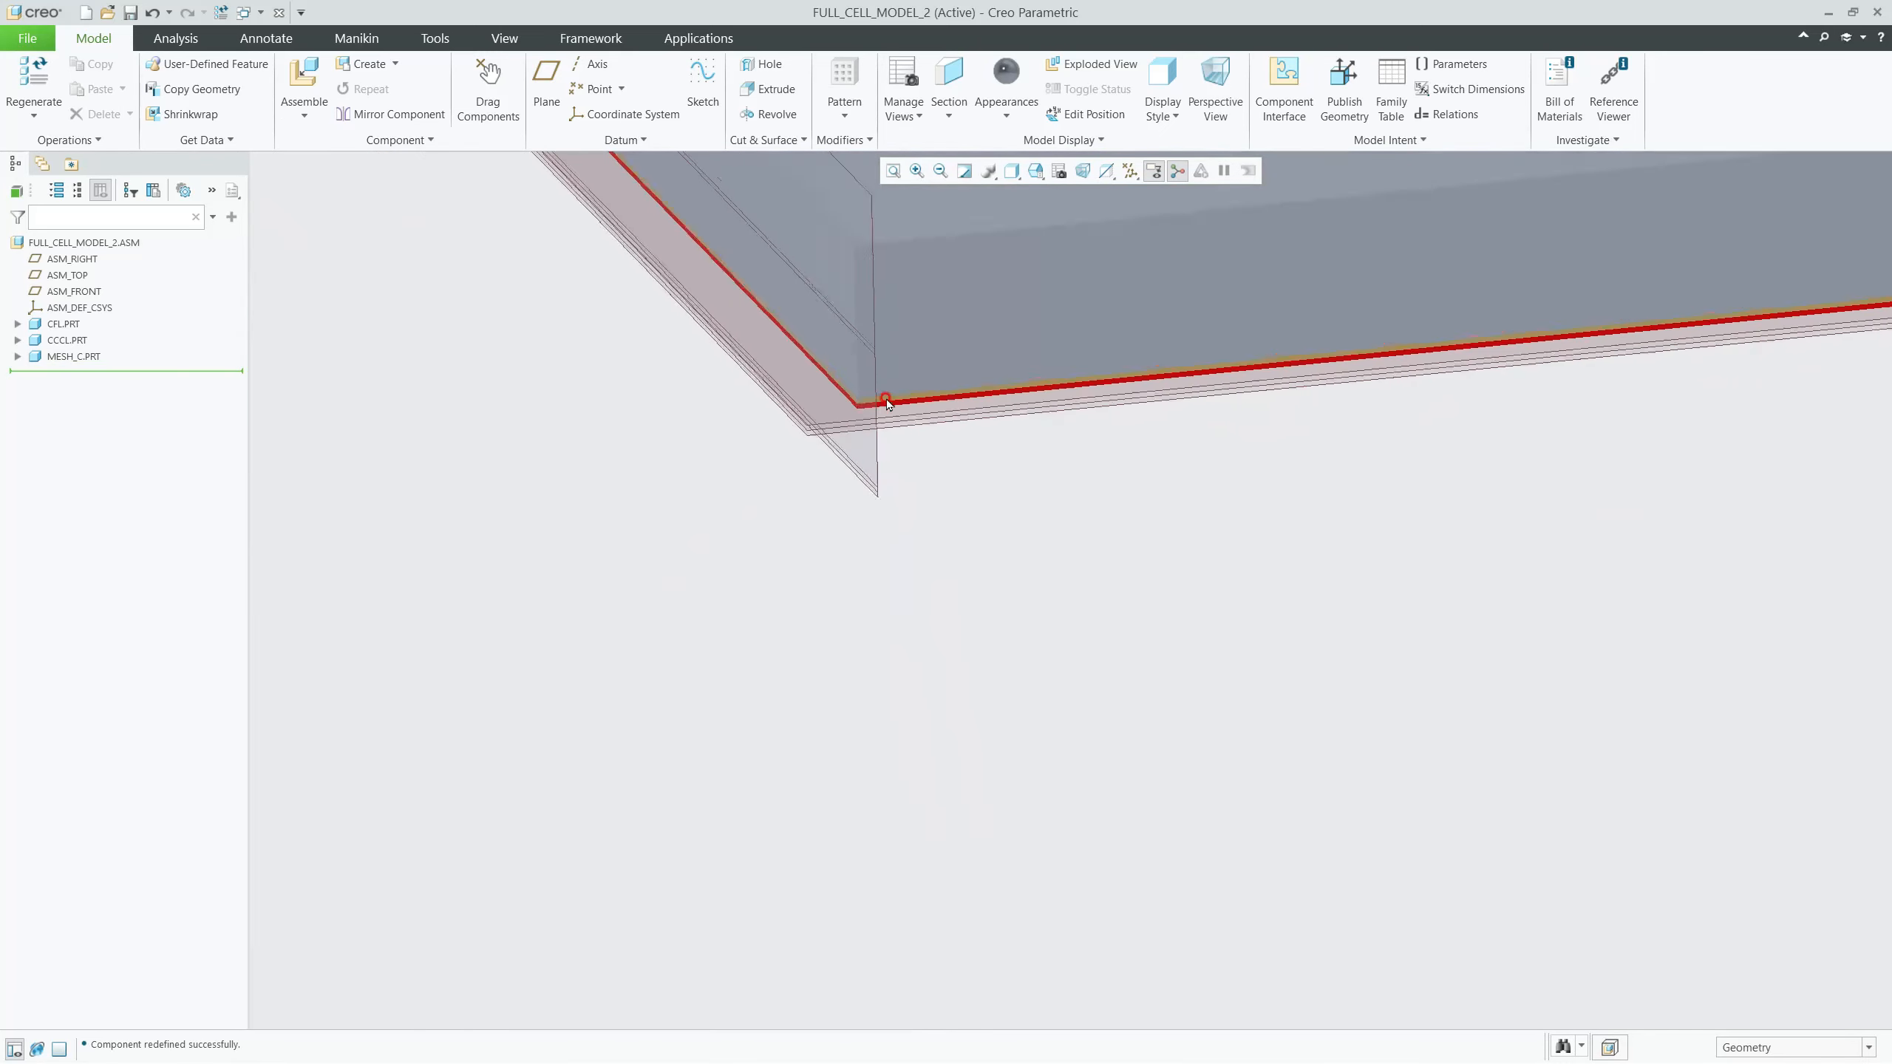
scroll(865, 301, "down", 2)
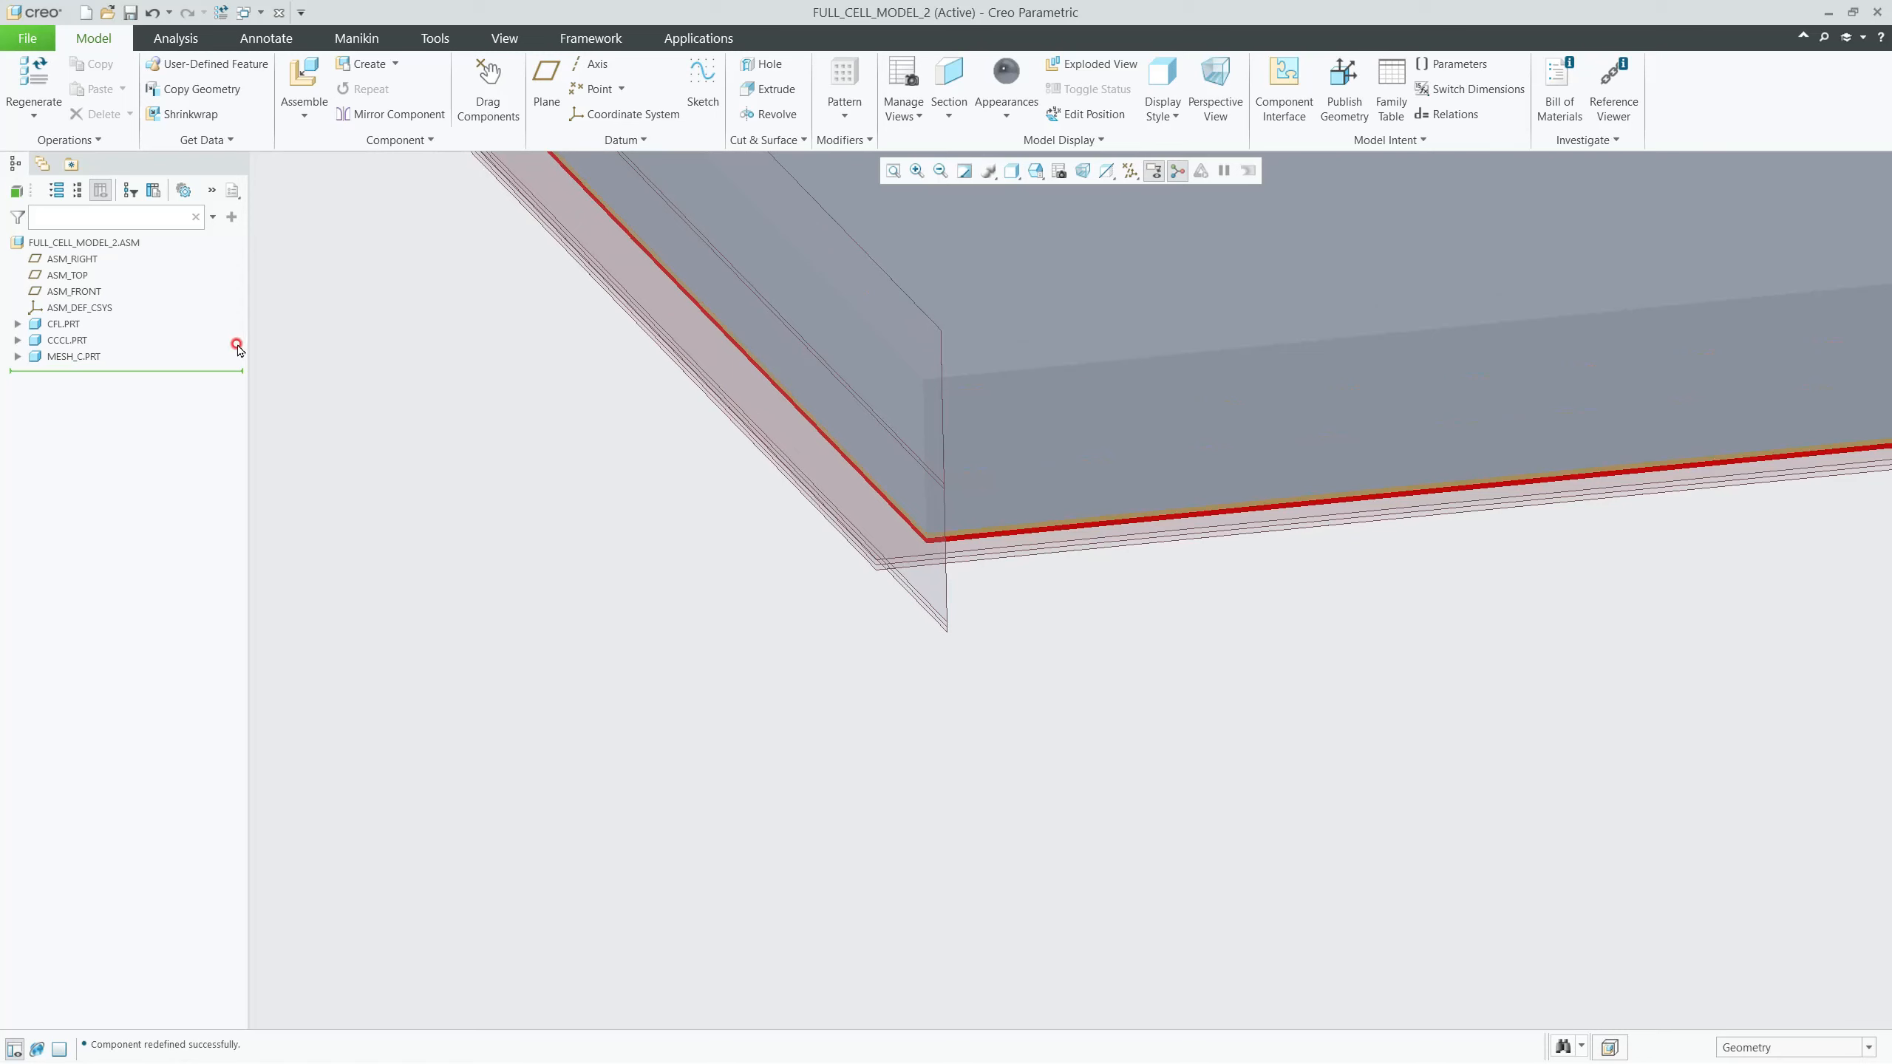
left_click(362, 66)
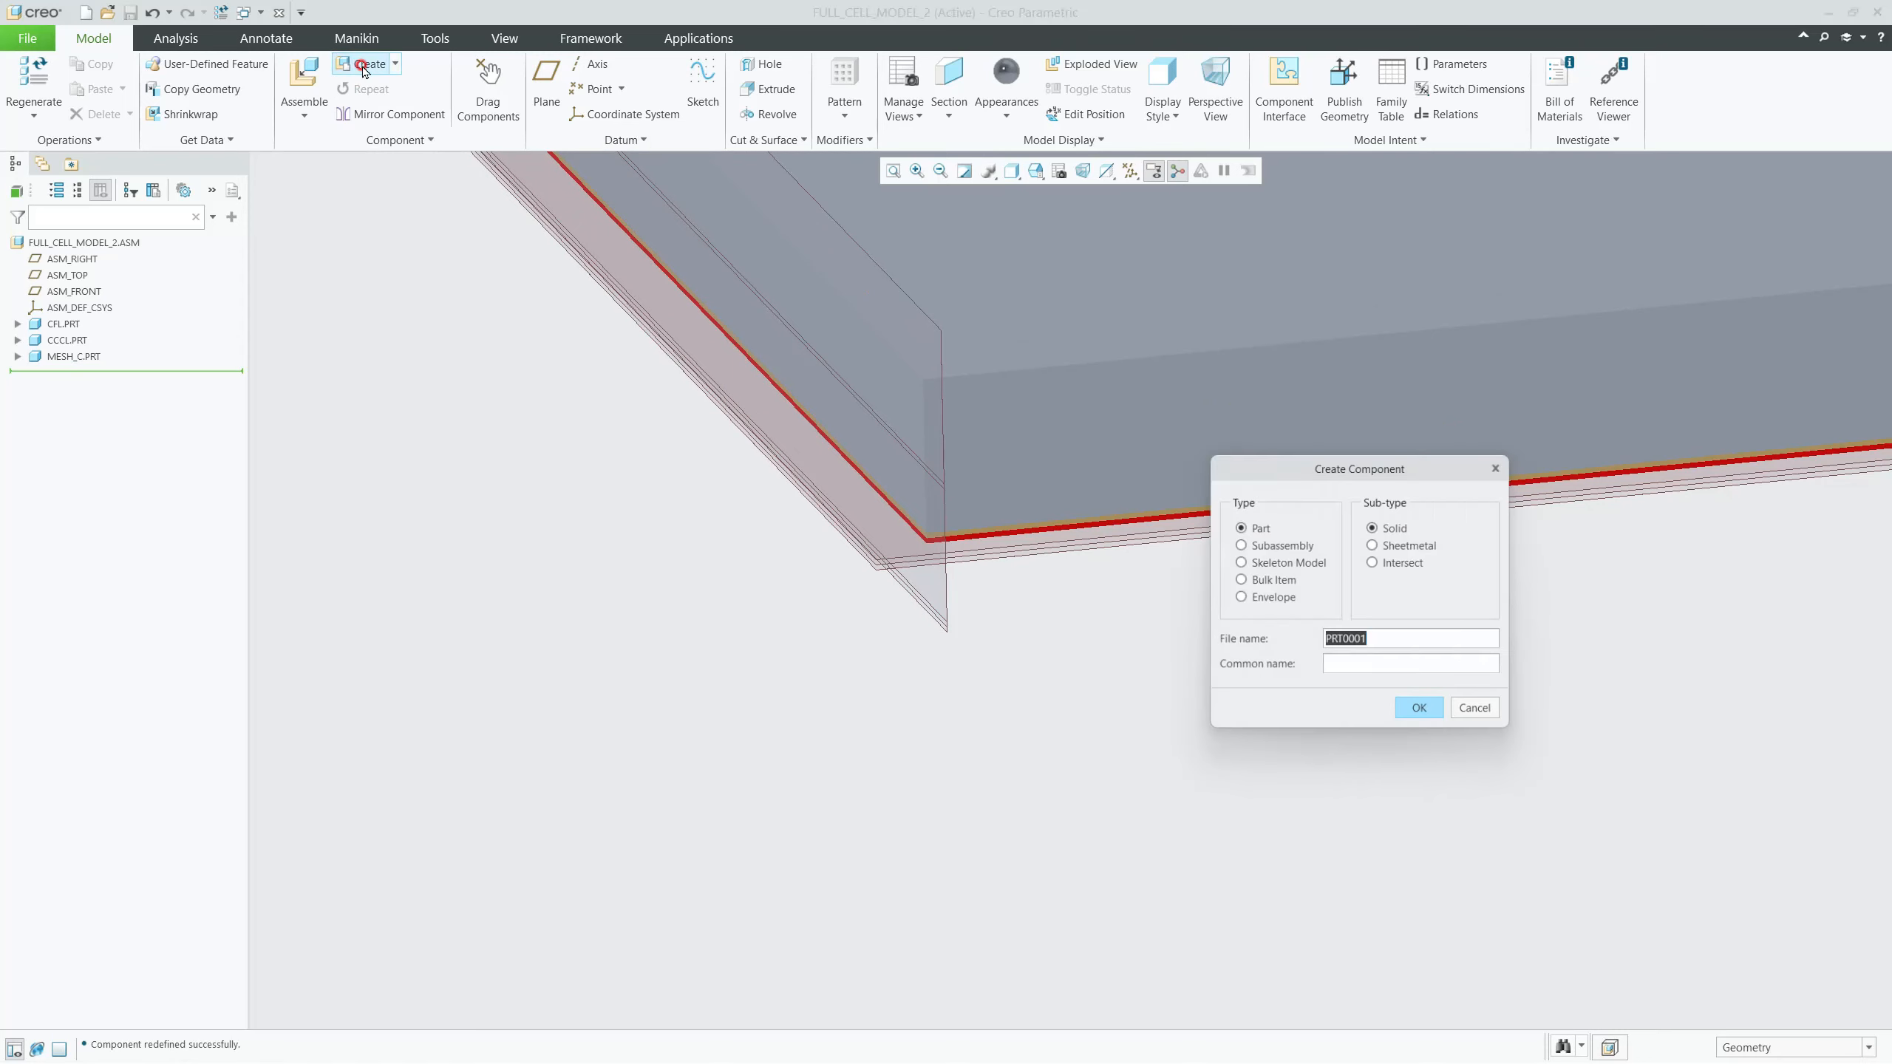
type("AFL")
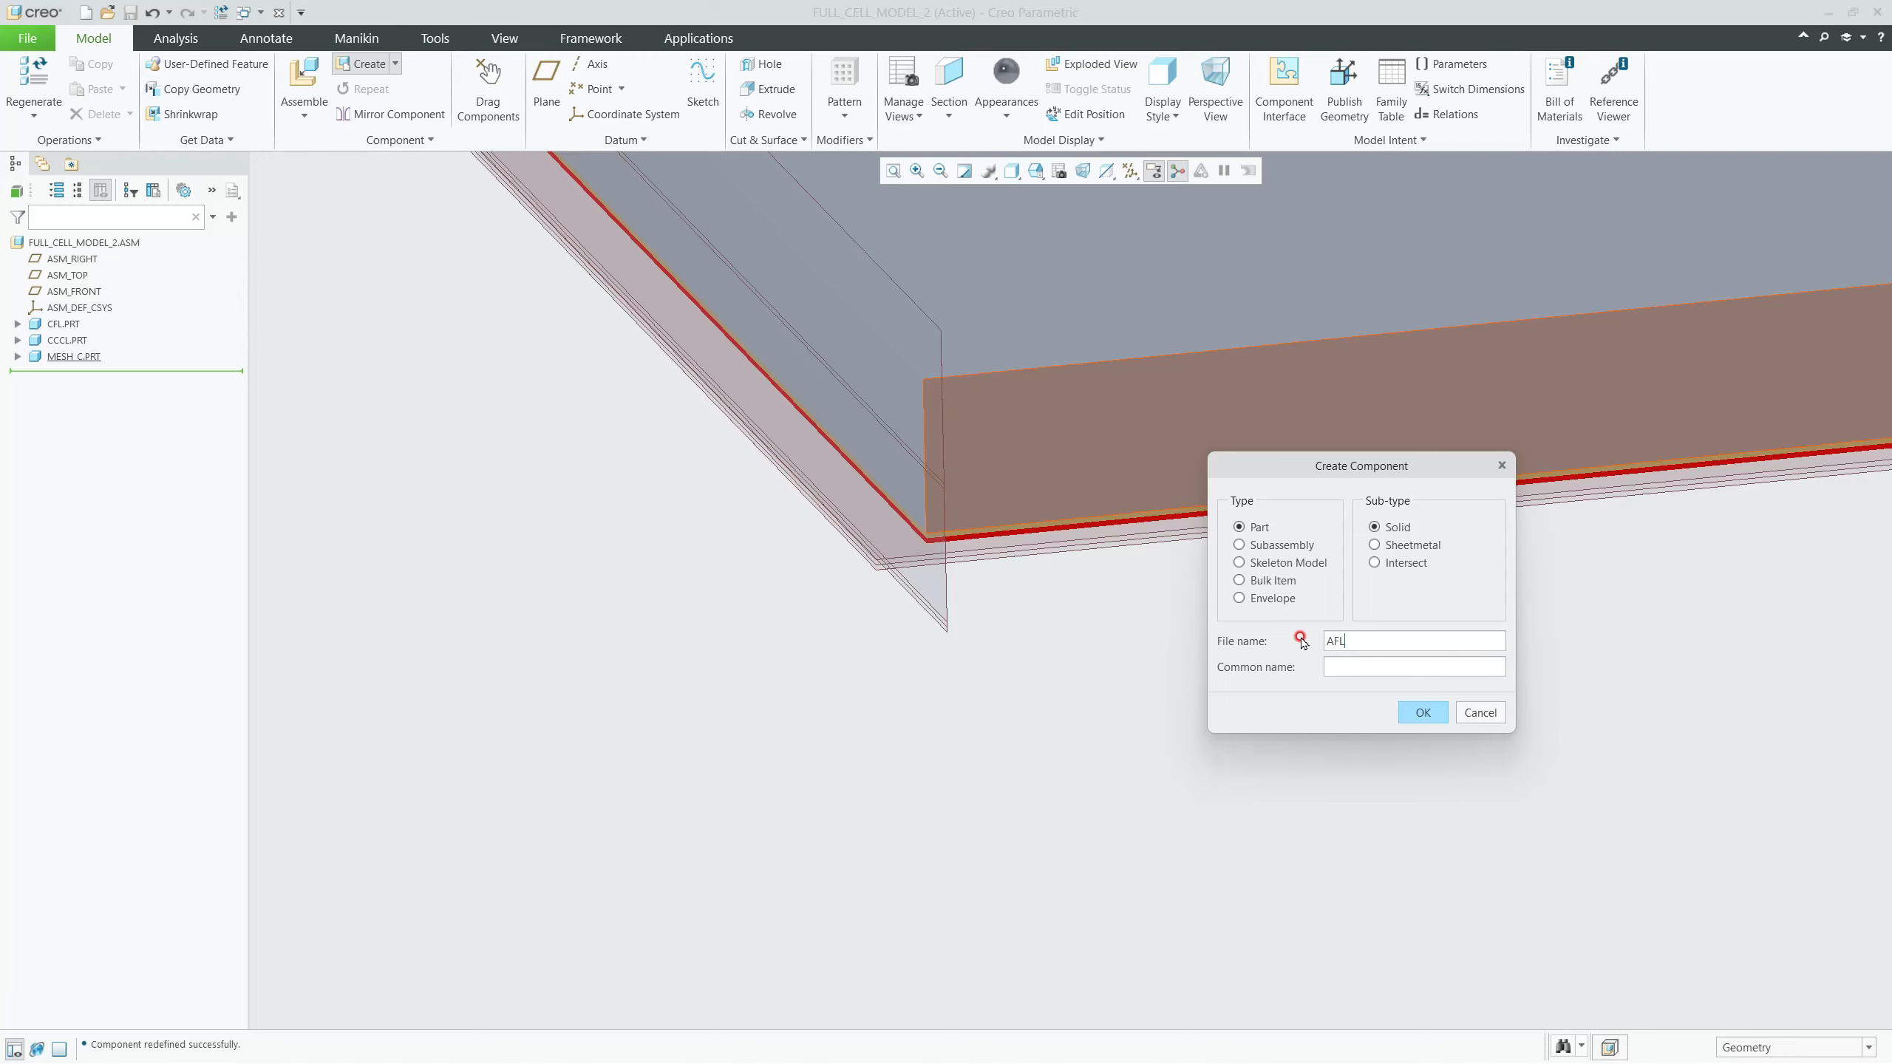
left_click(1424, 712)
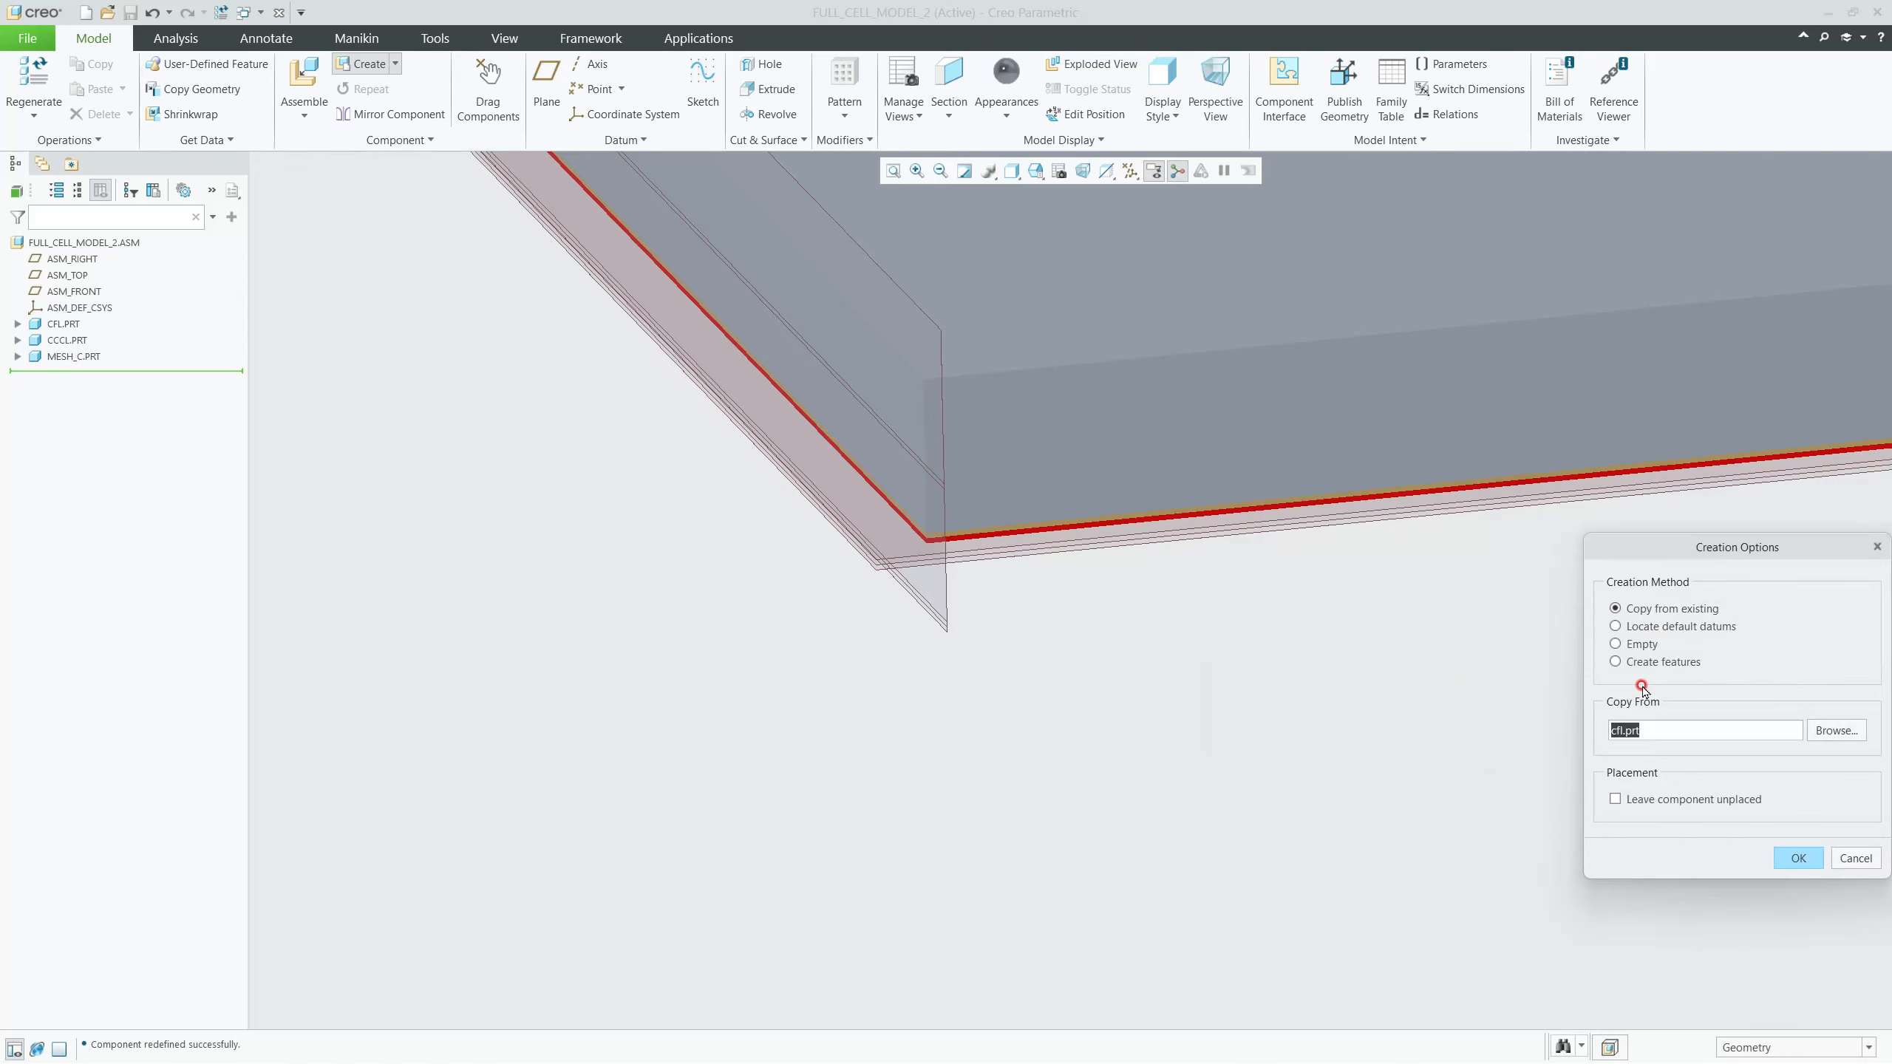
left_click(1799, 858)
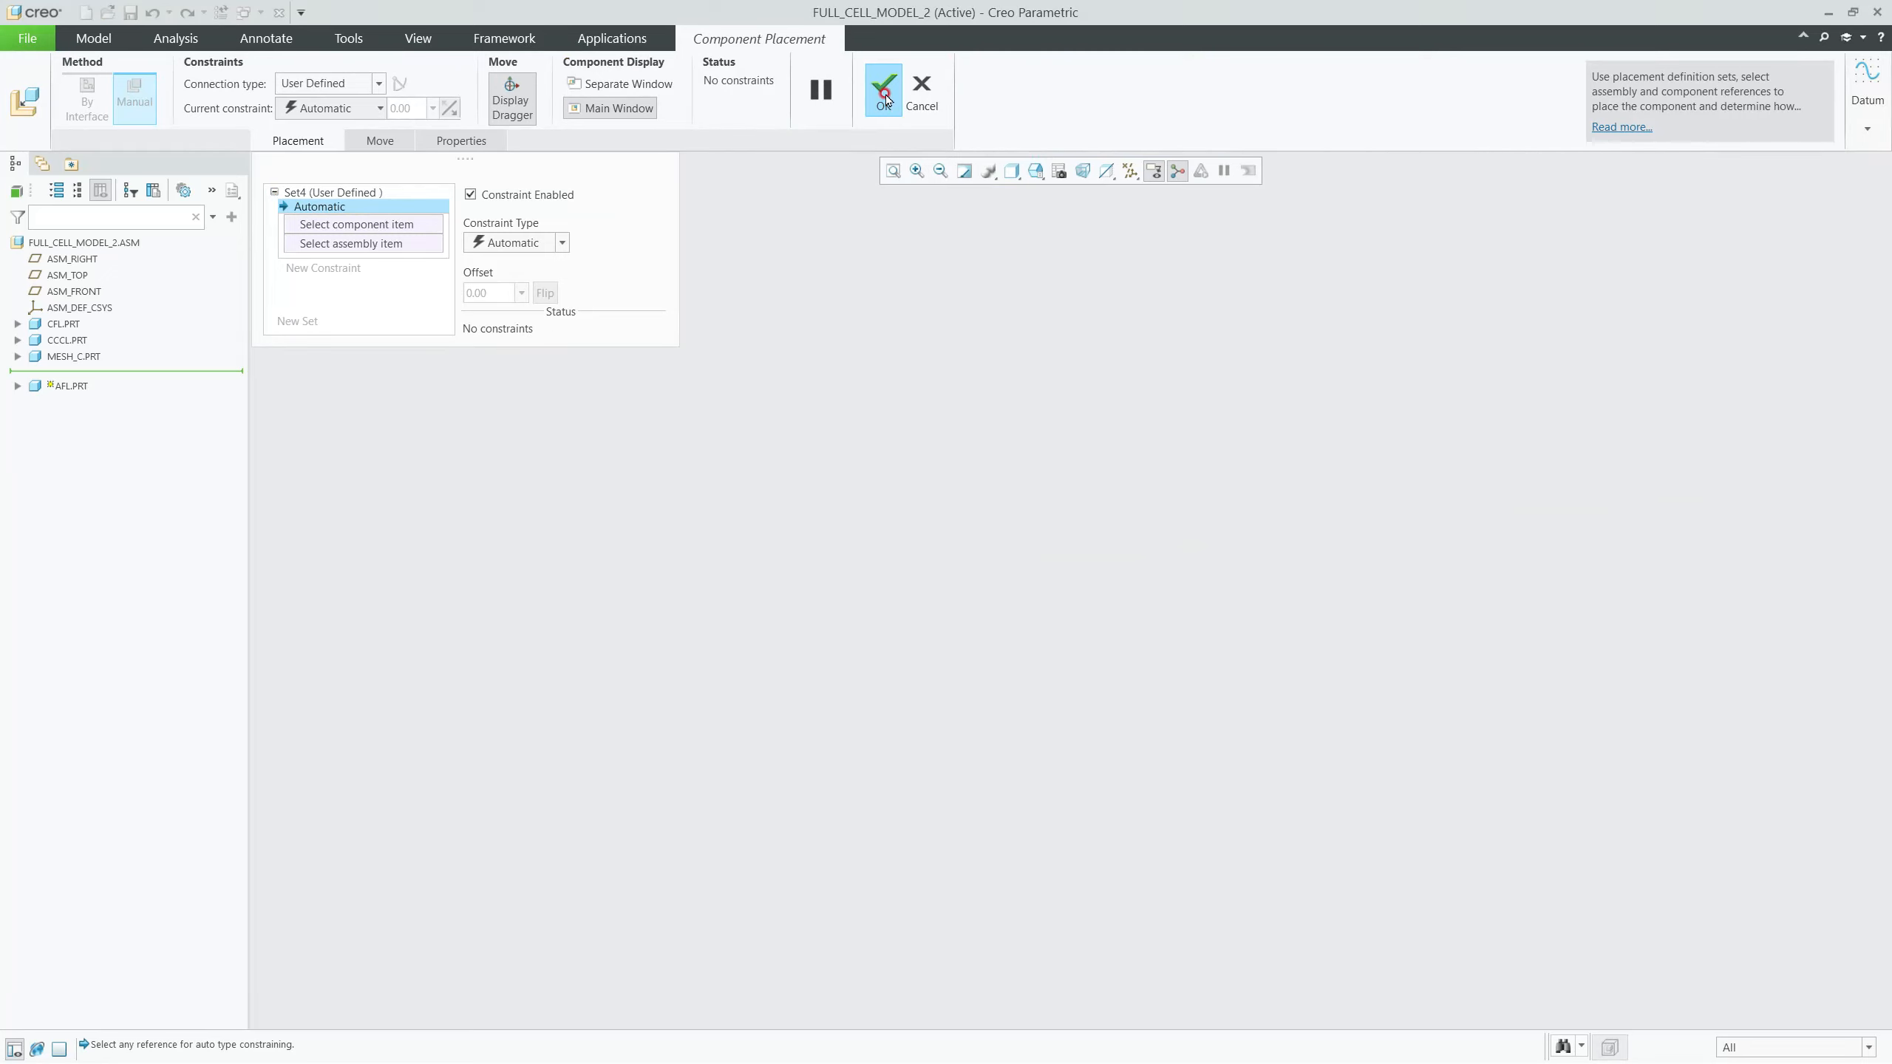
left_click(884, 93)
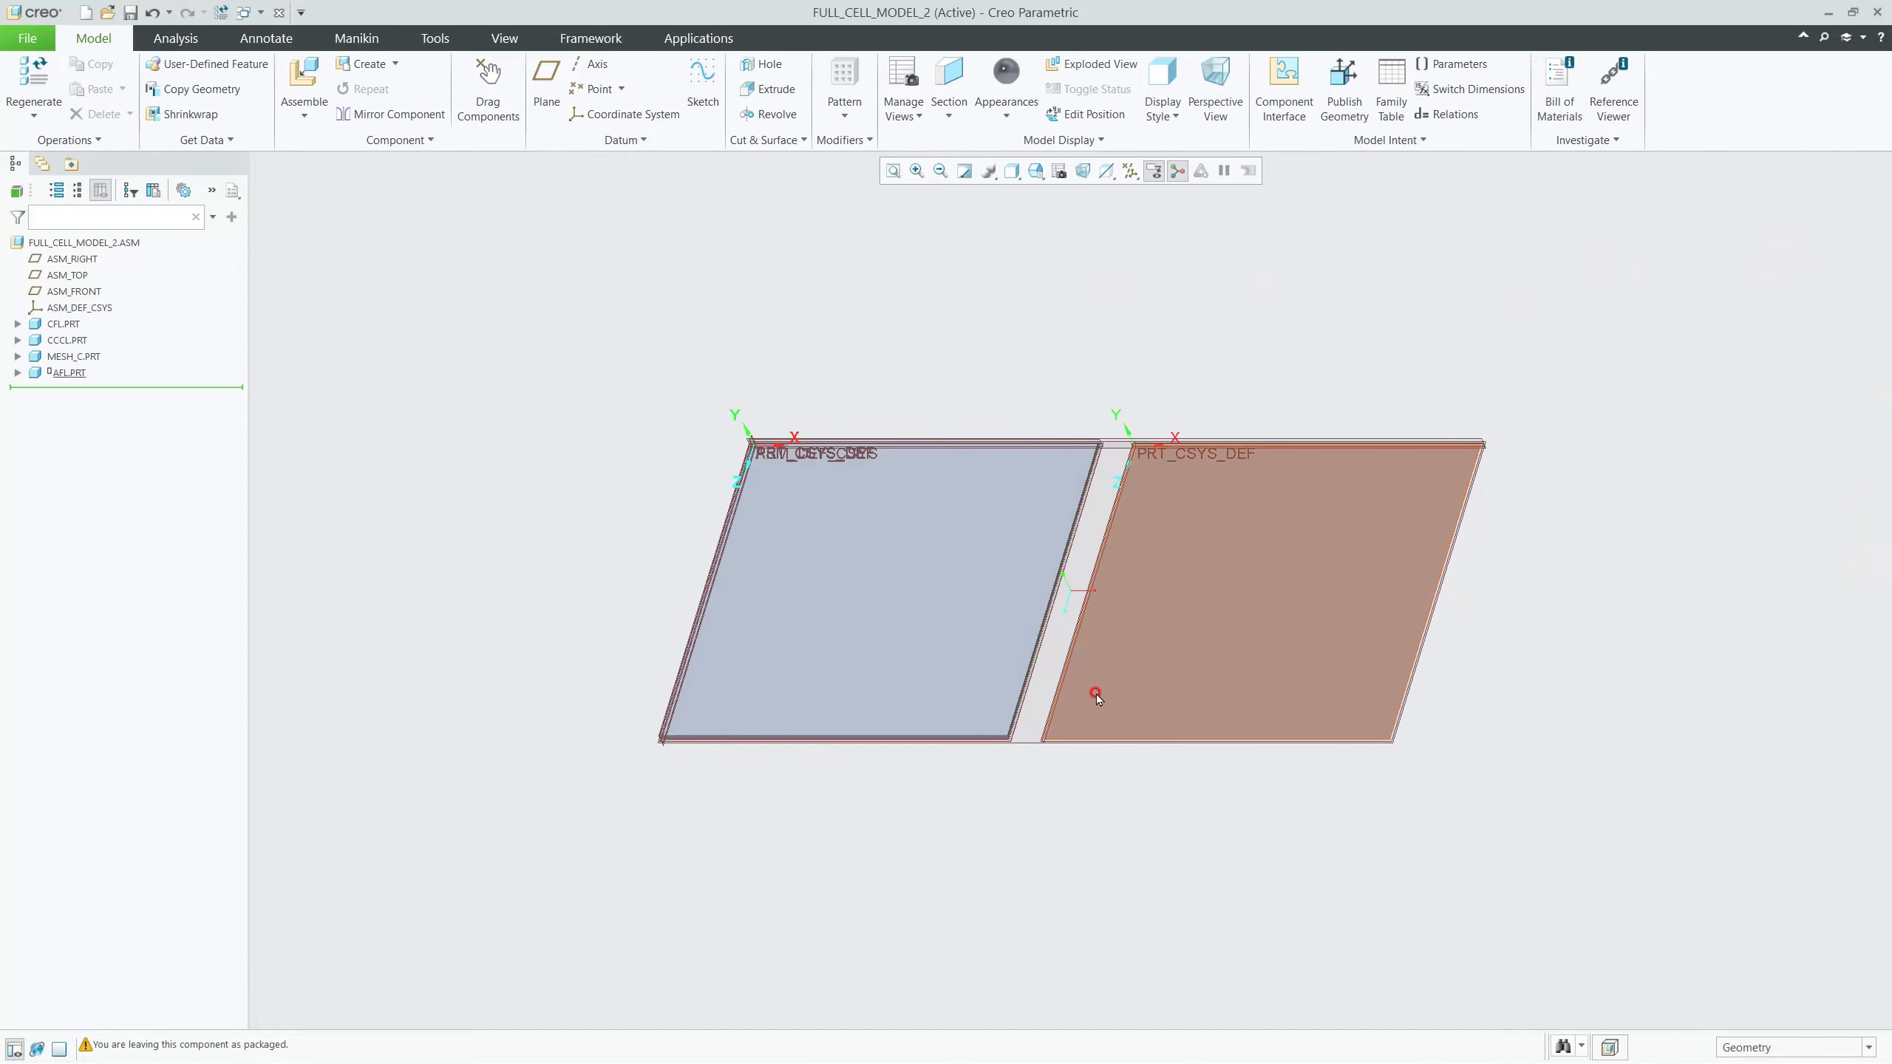
Step: Open the packaged AFL.PRT component in its own part window
left_click(1114, 669)
middle_click_drag(1116, 667, 1168, 632)
left_click(73, 372)
right_click(69, 372)
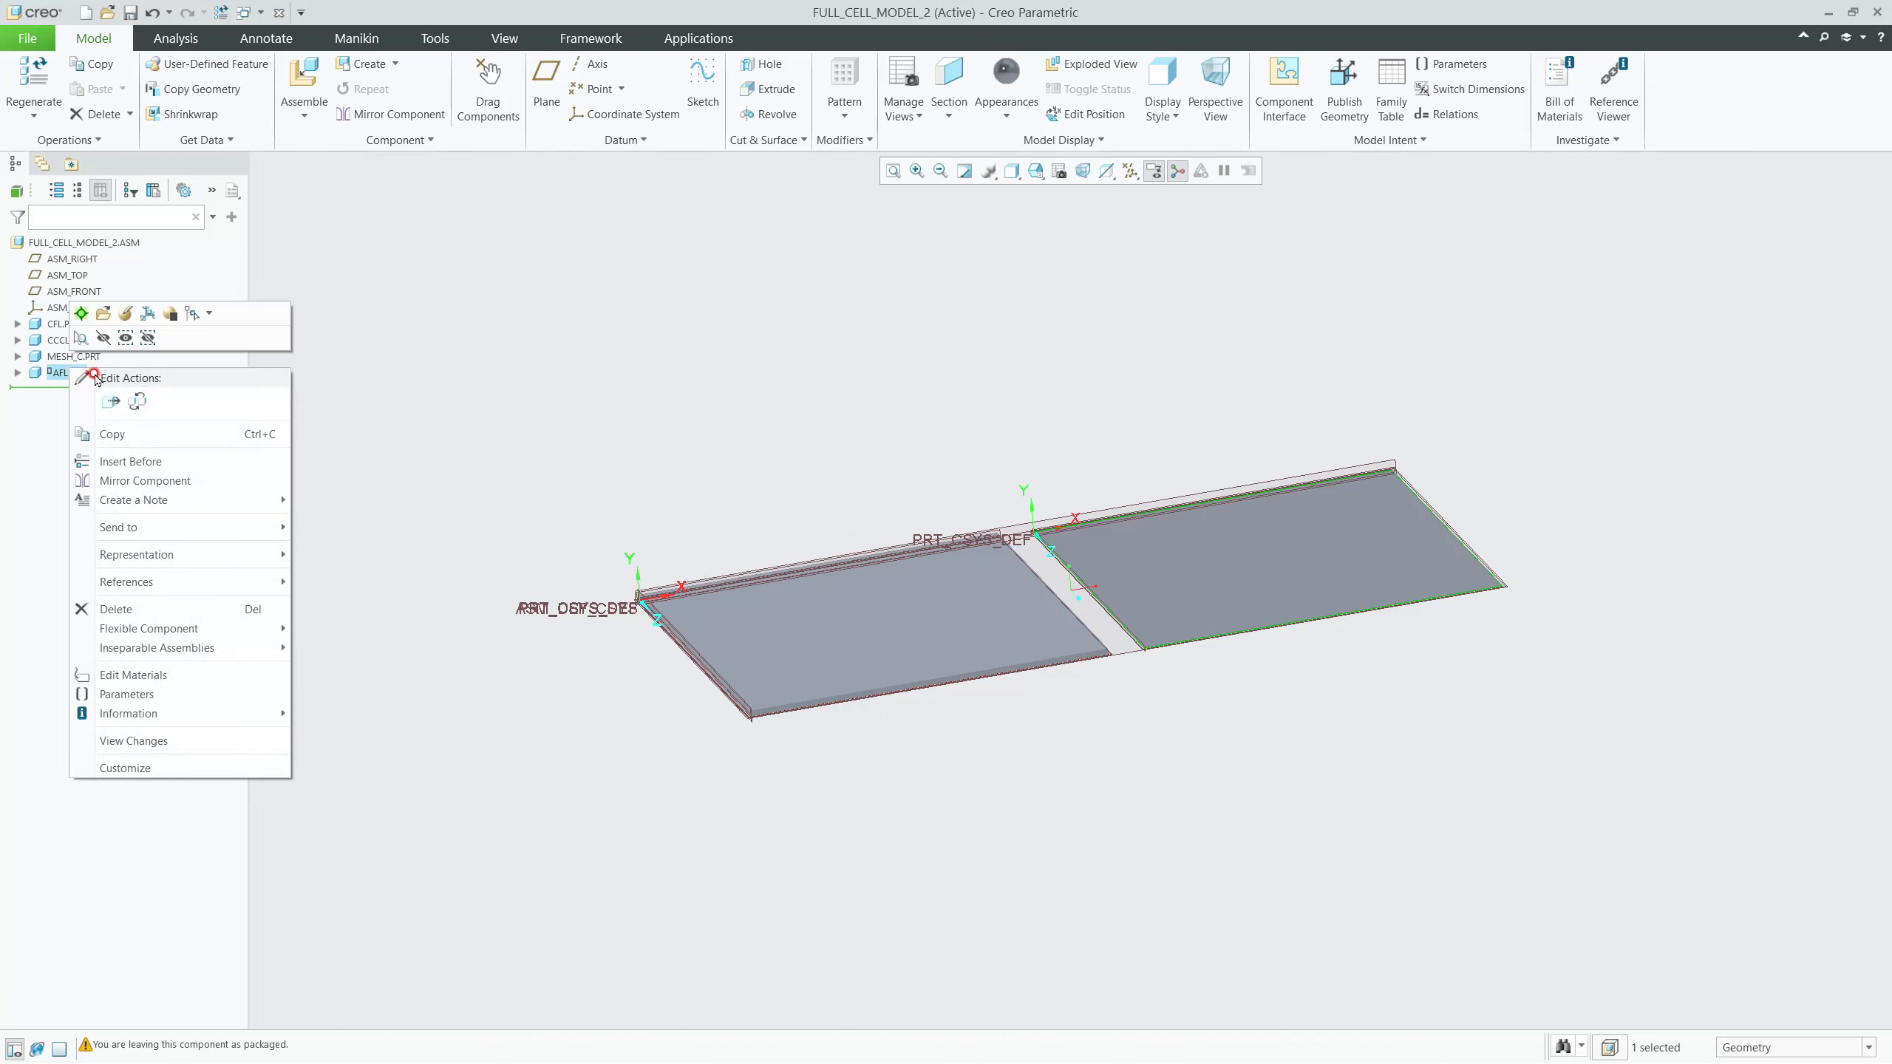
left_click(111, 319)
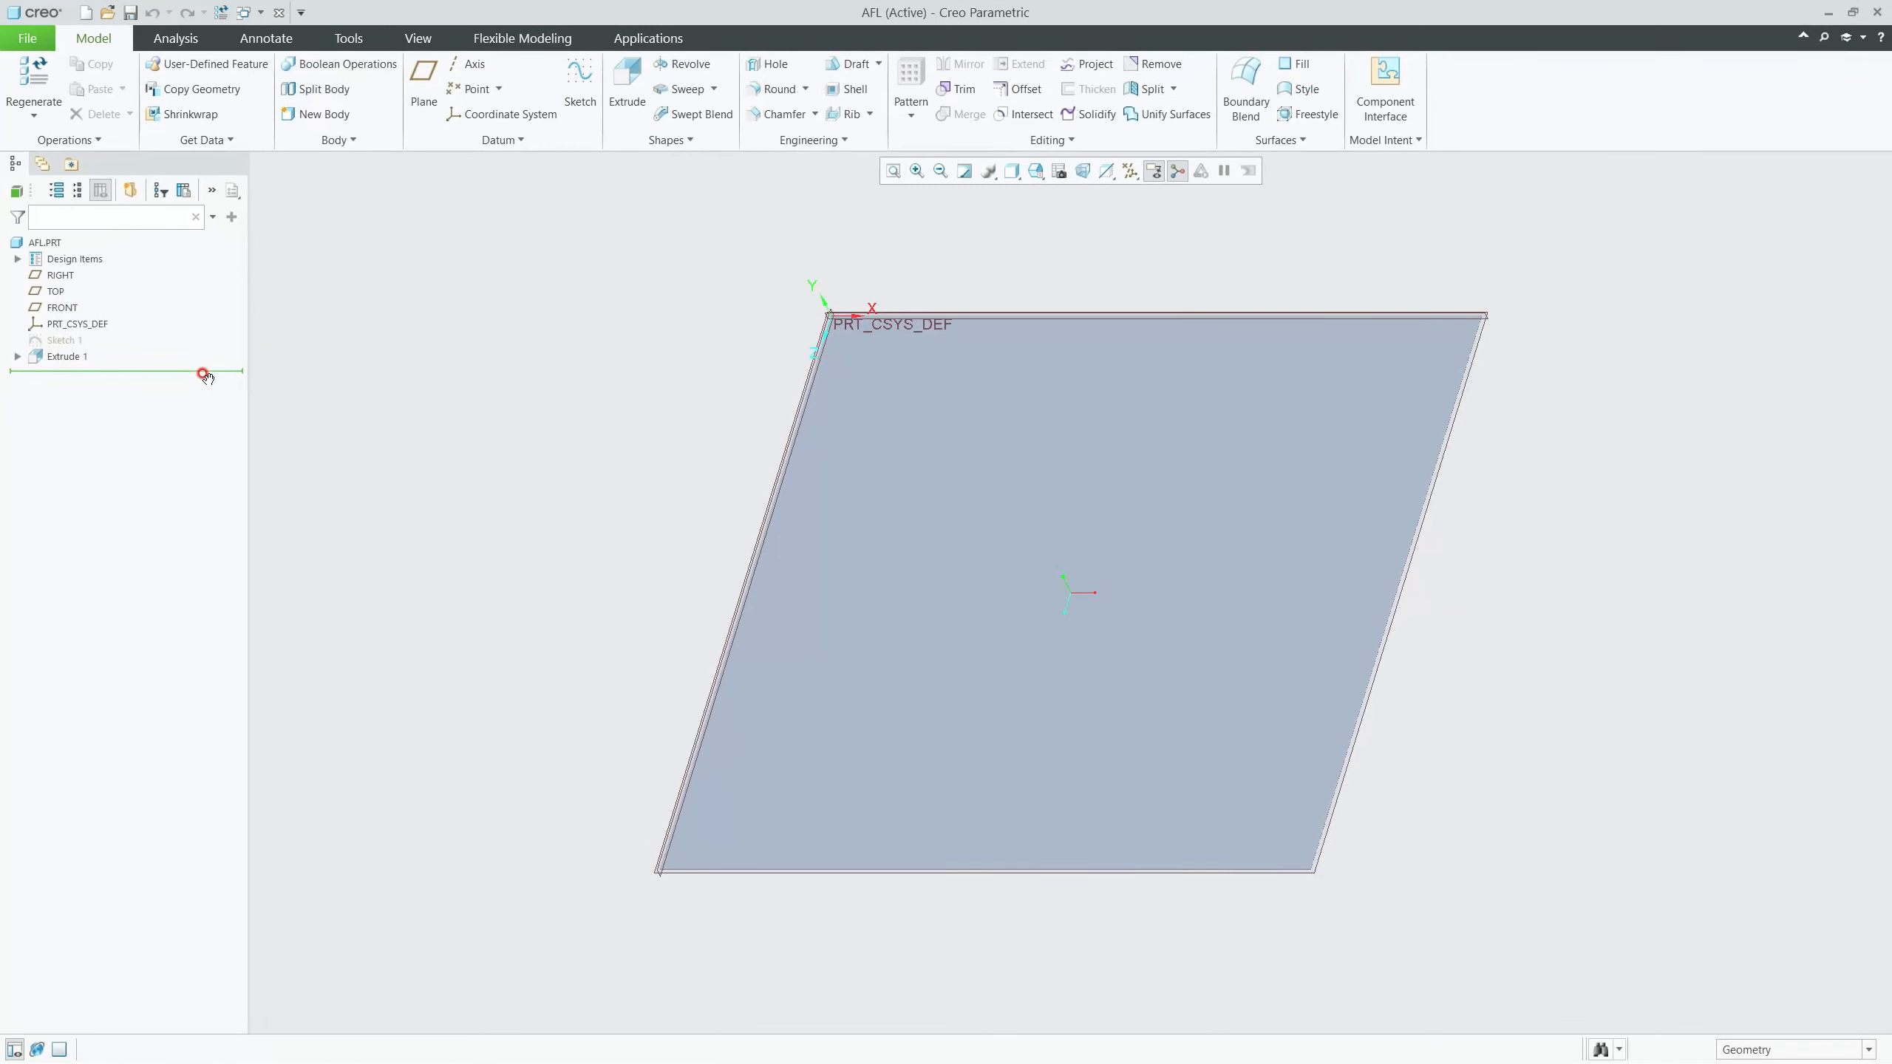
Step: Redefine Extrude 1 of the AFL part with a depth of 7 microns
left_click(59, 356)
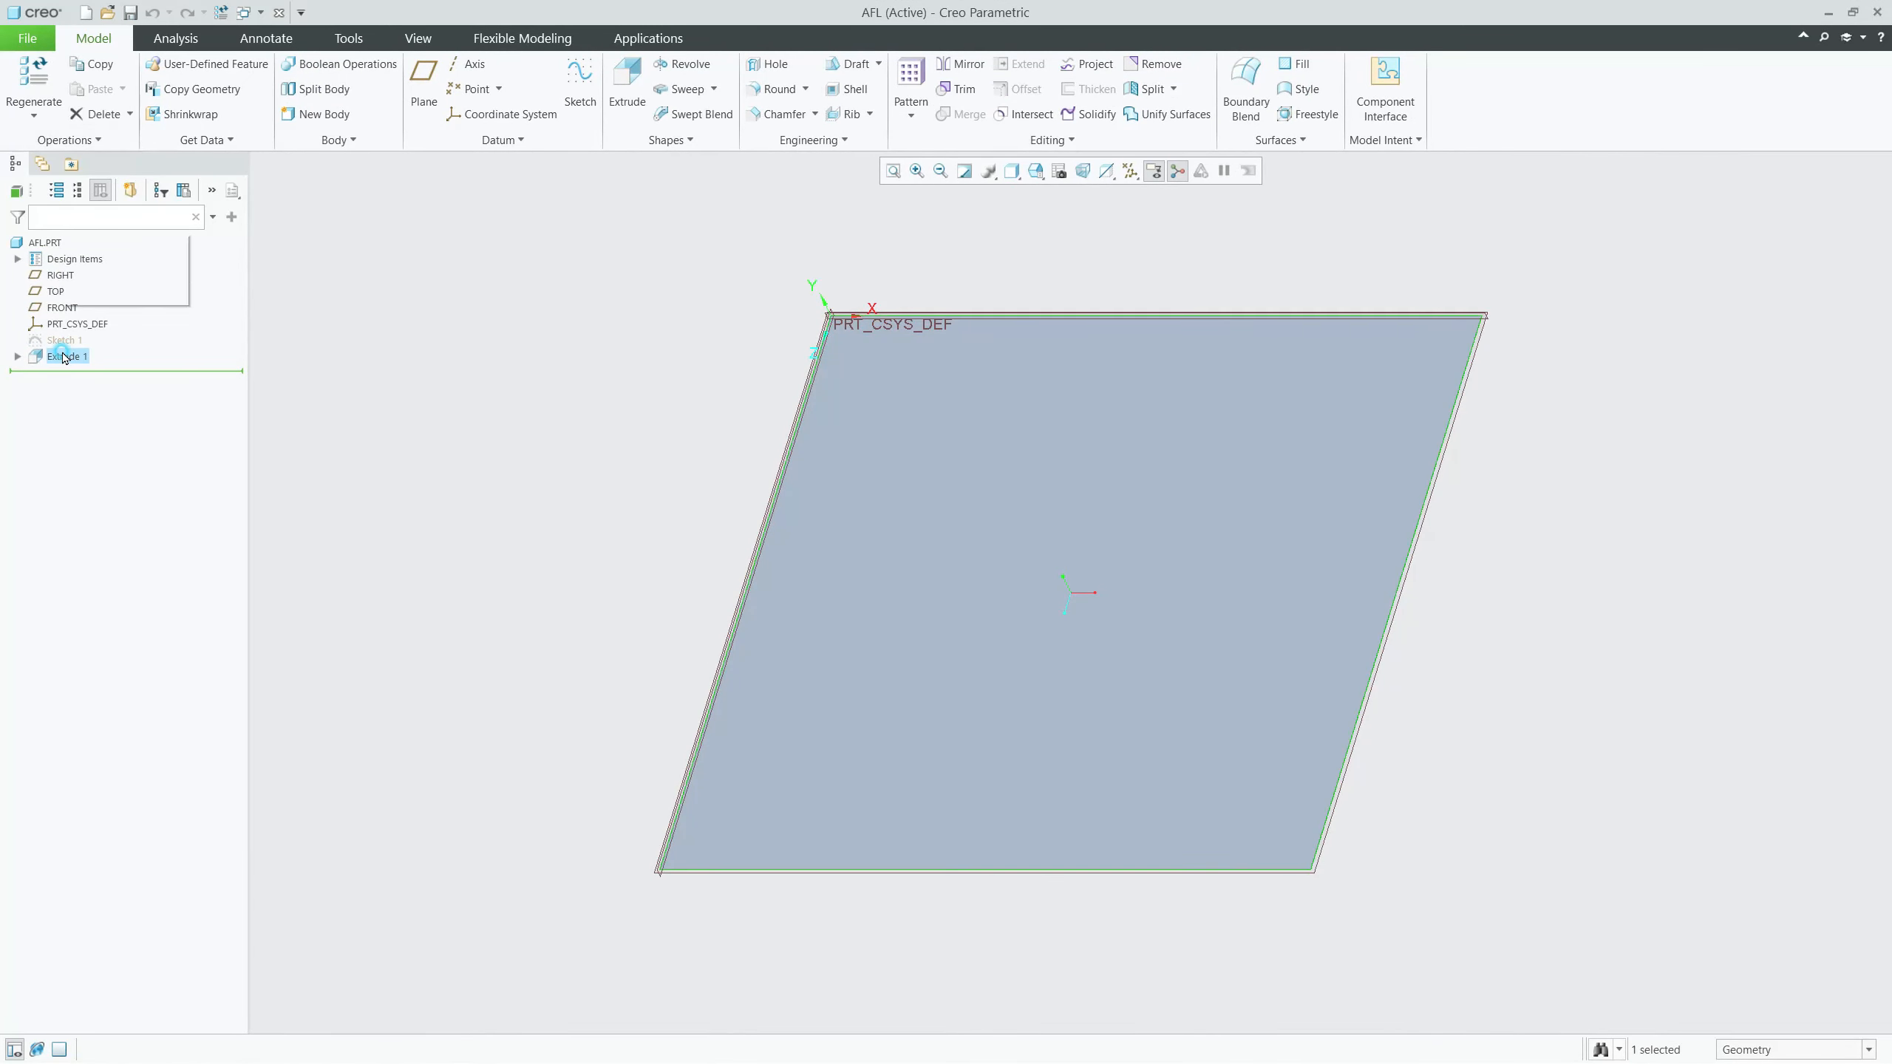
right_click(61, 356)
left_click(102, 280)
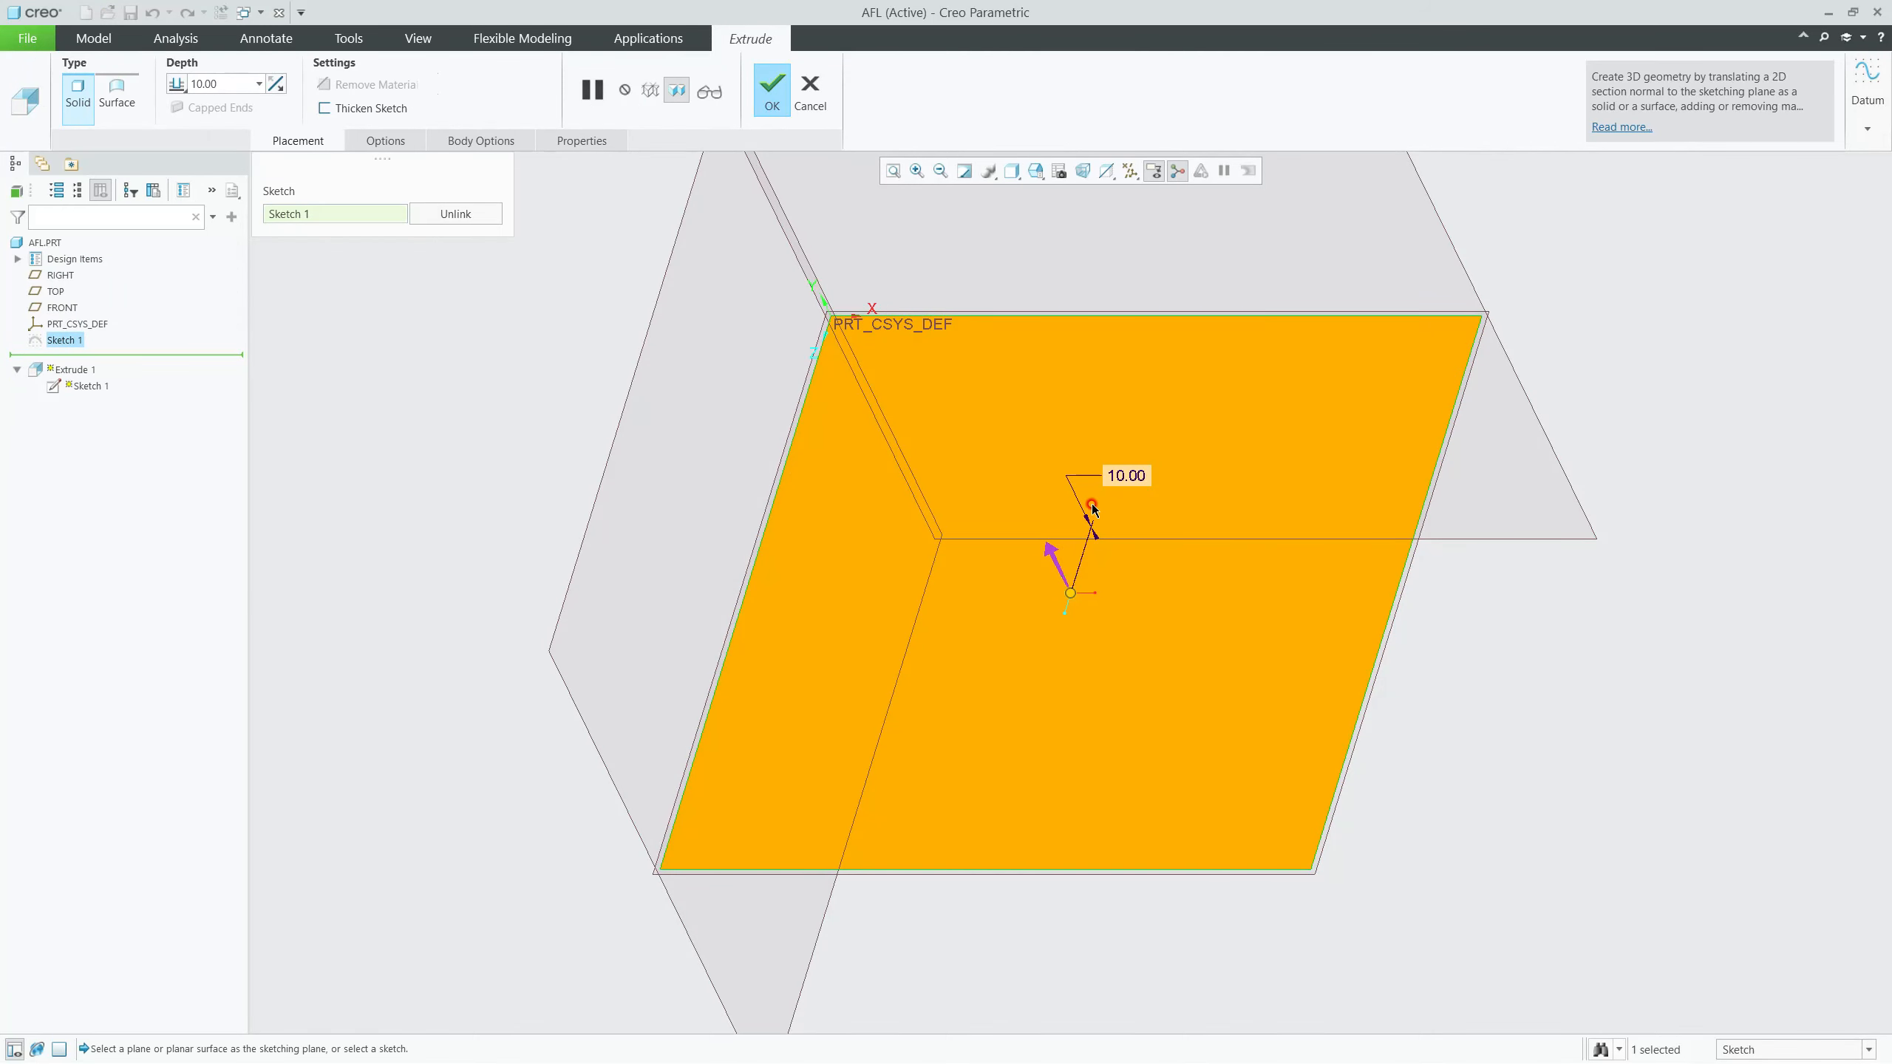
left_click(1126, 481)
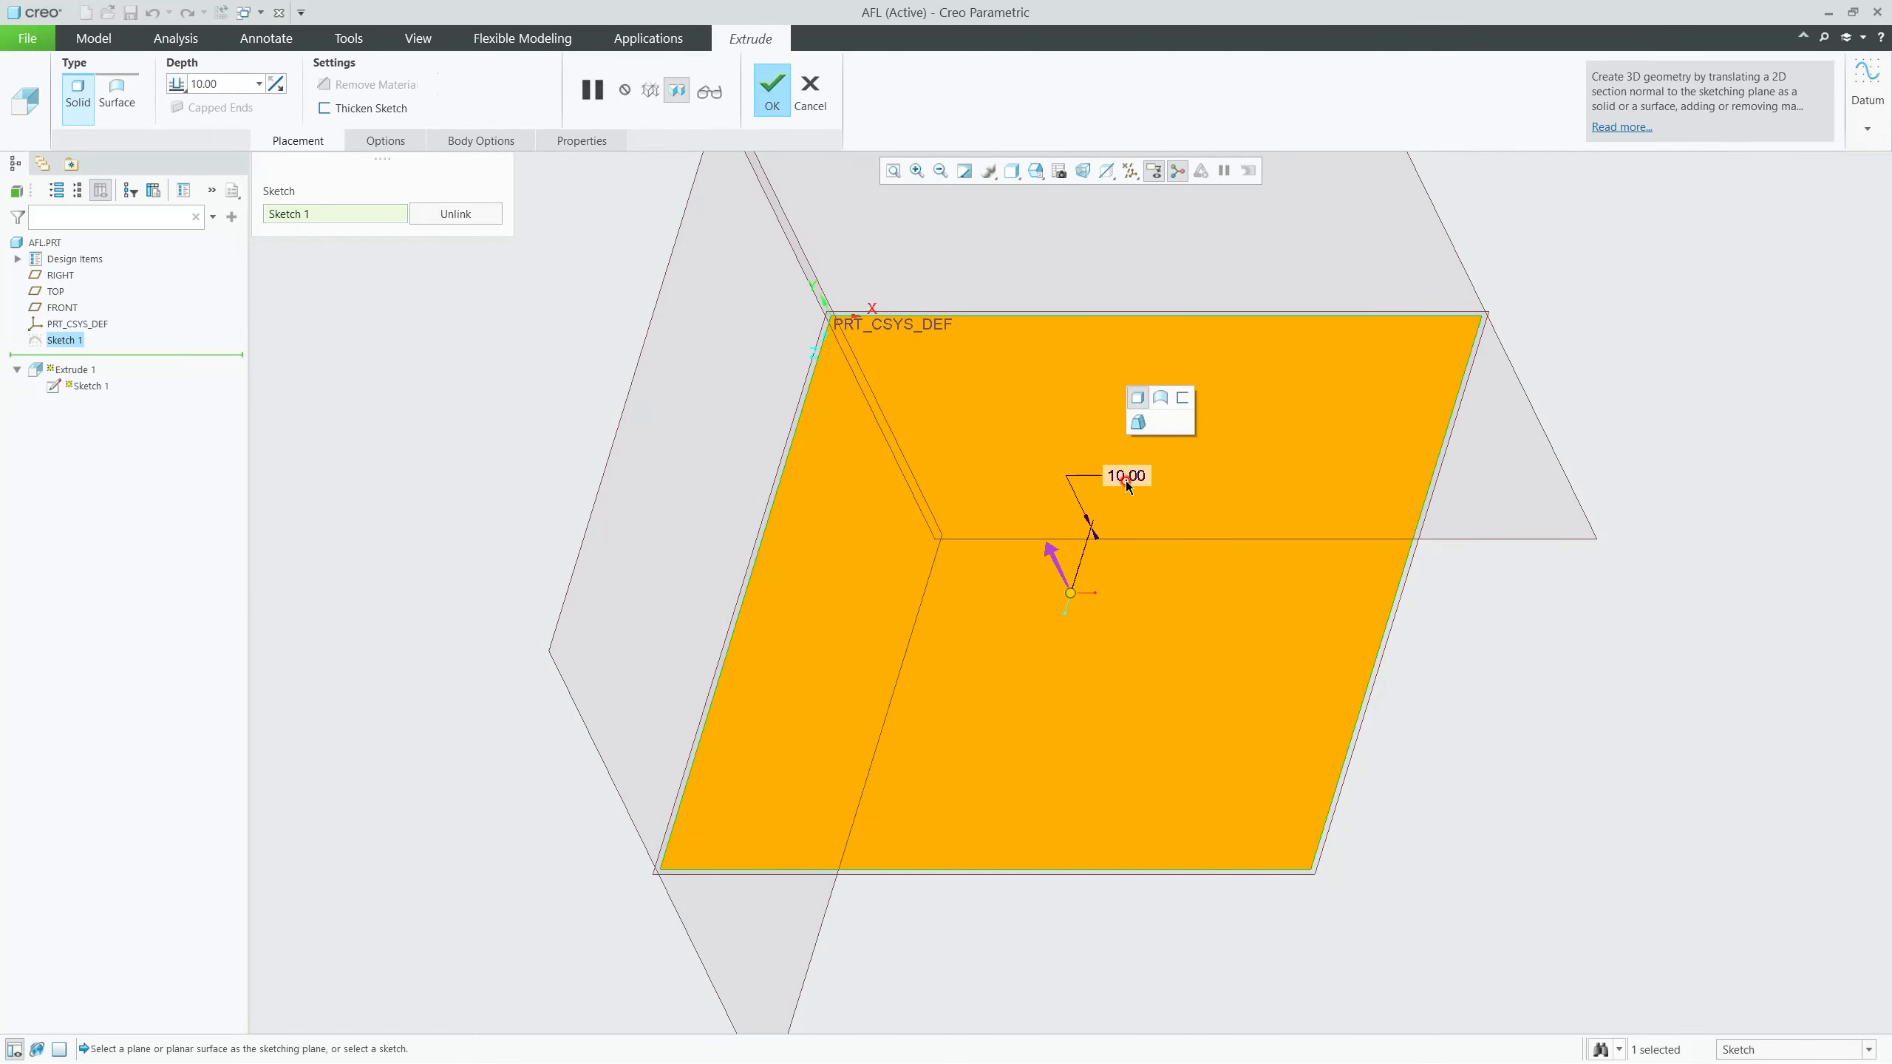
double_click(1126, 481)
key("Return")
middle_click(1499, 761)
Step: Measure the short vertical corner edge of the AFL plate to check its thickness
scroll(1320, 881, "down", 3)
middle_click_drag(1318, 881, 1334, 685)
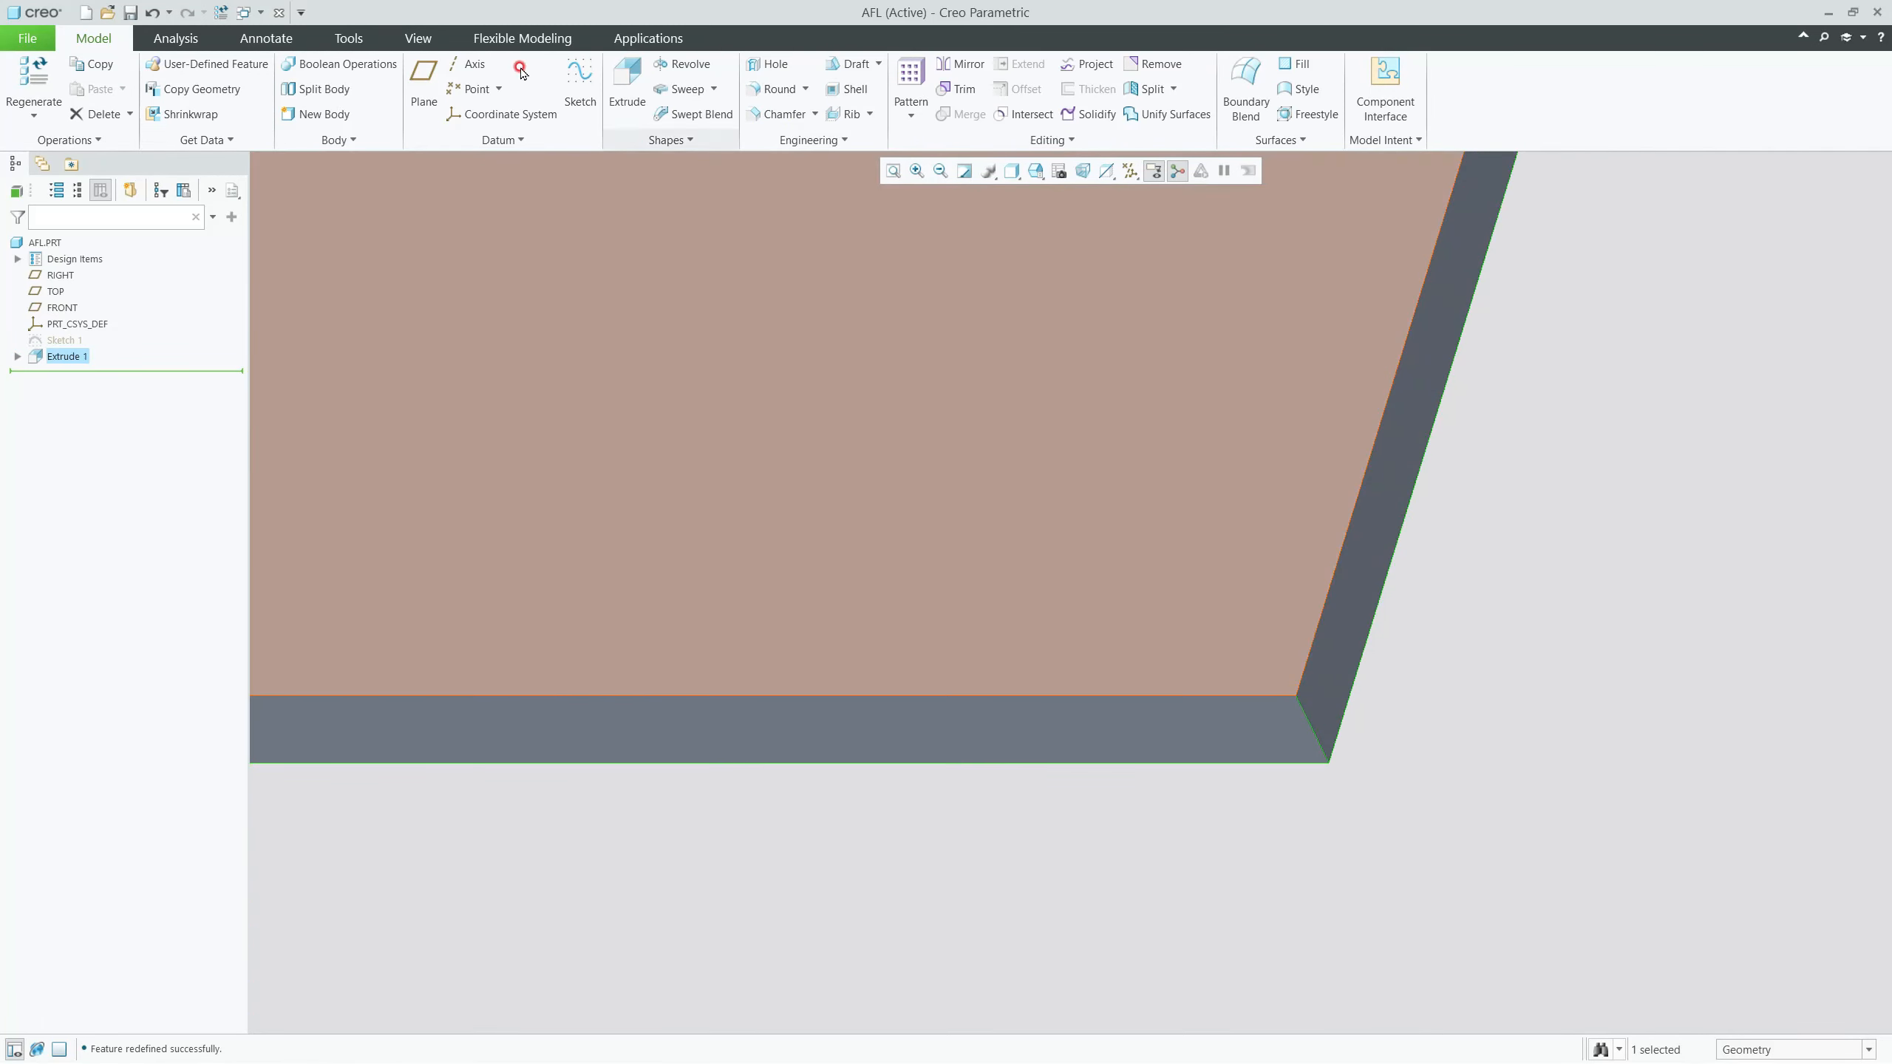
left_click(176, 38)
left_click(510, 82)
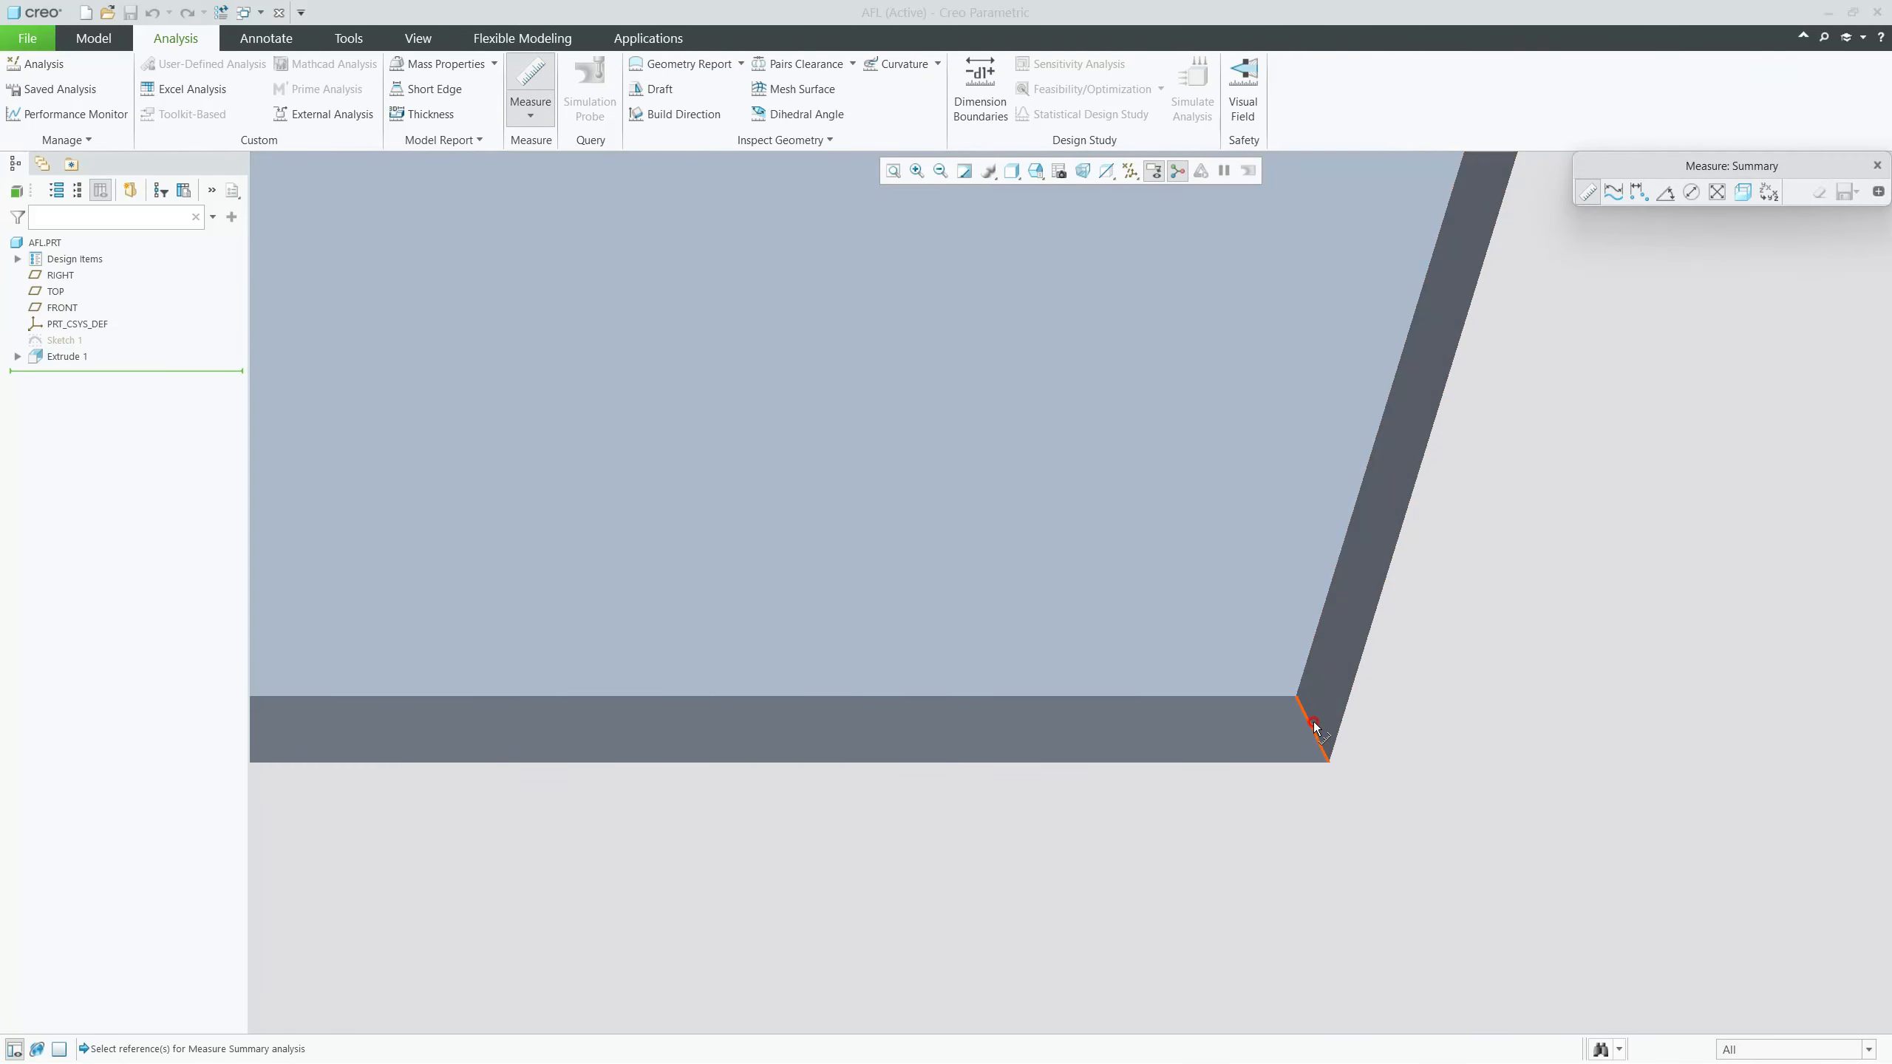
left_click(1312, 726)
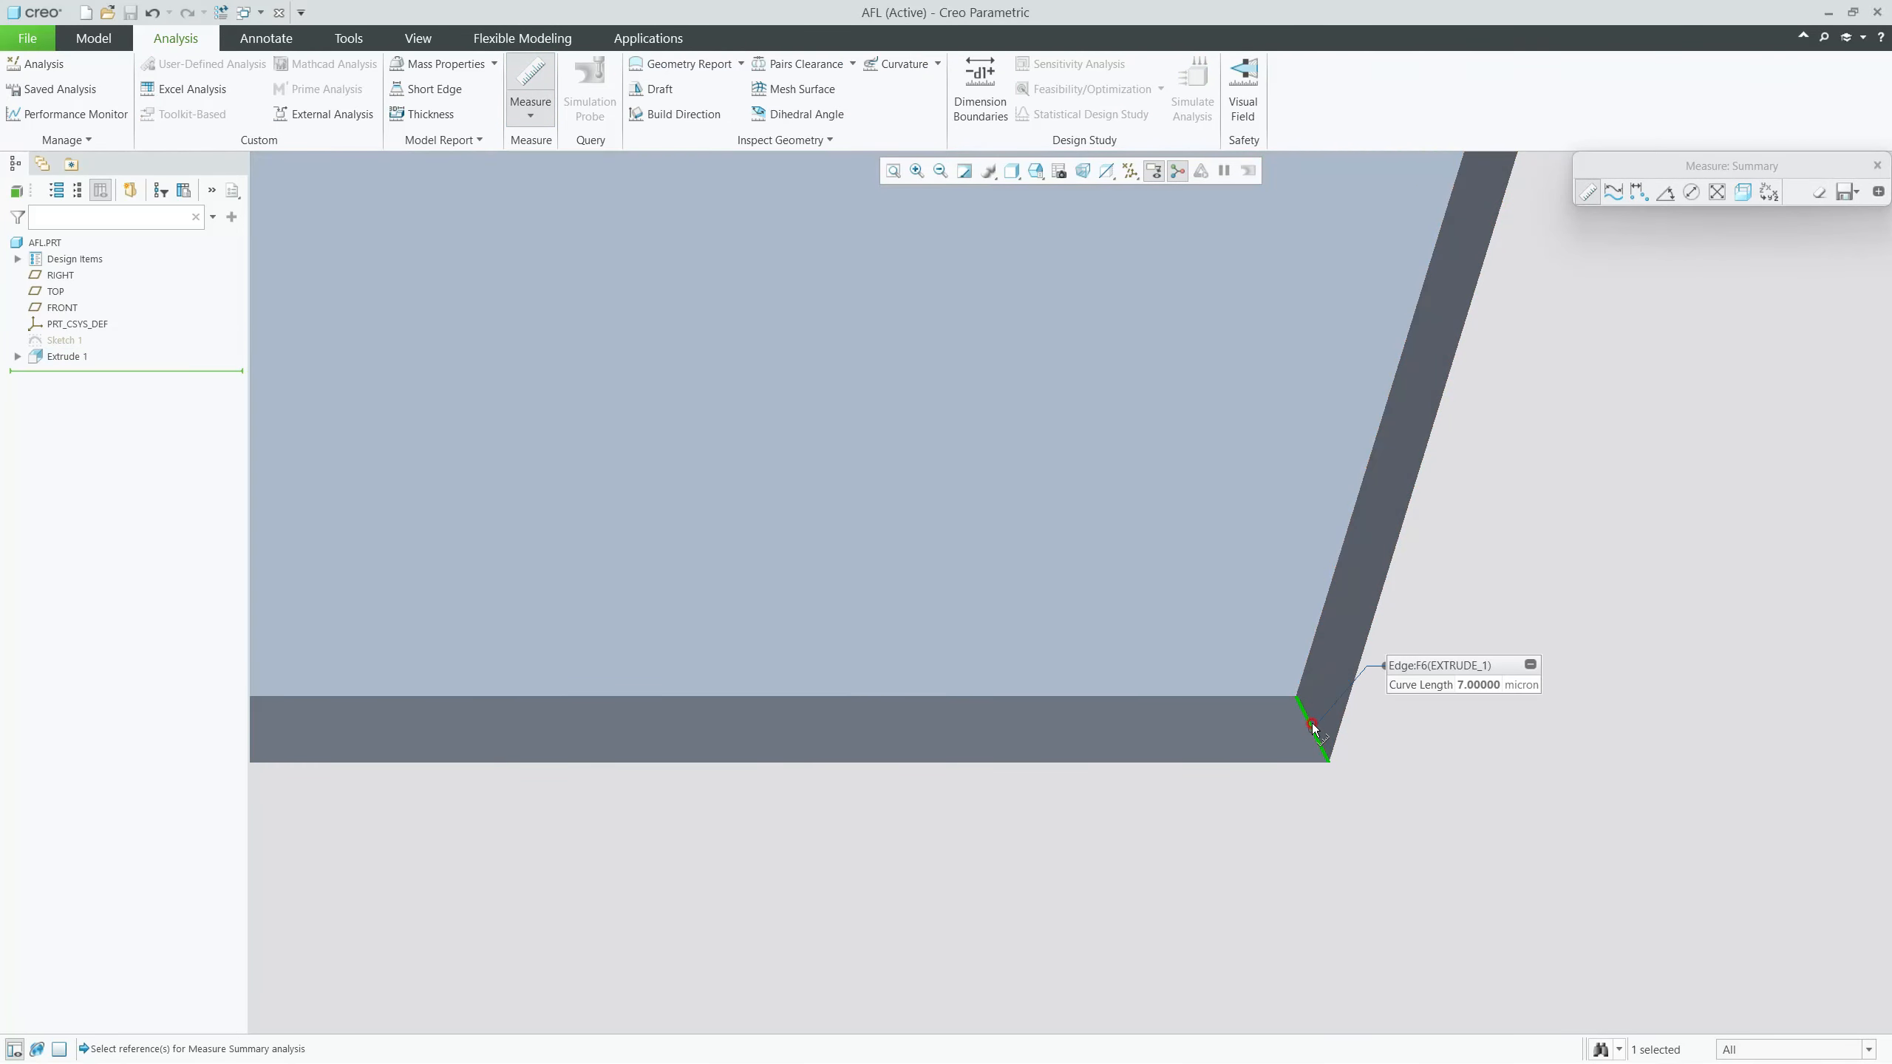
middle_click(1581, 362)
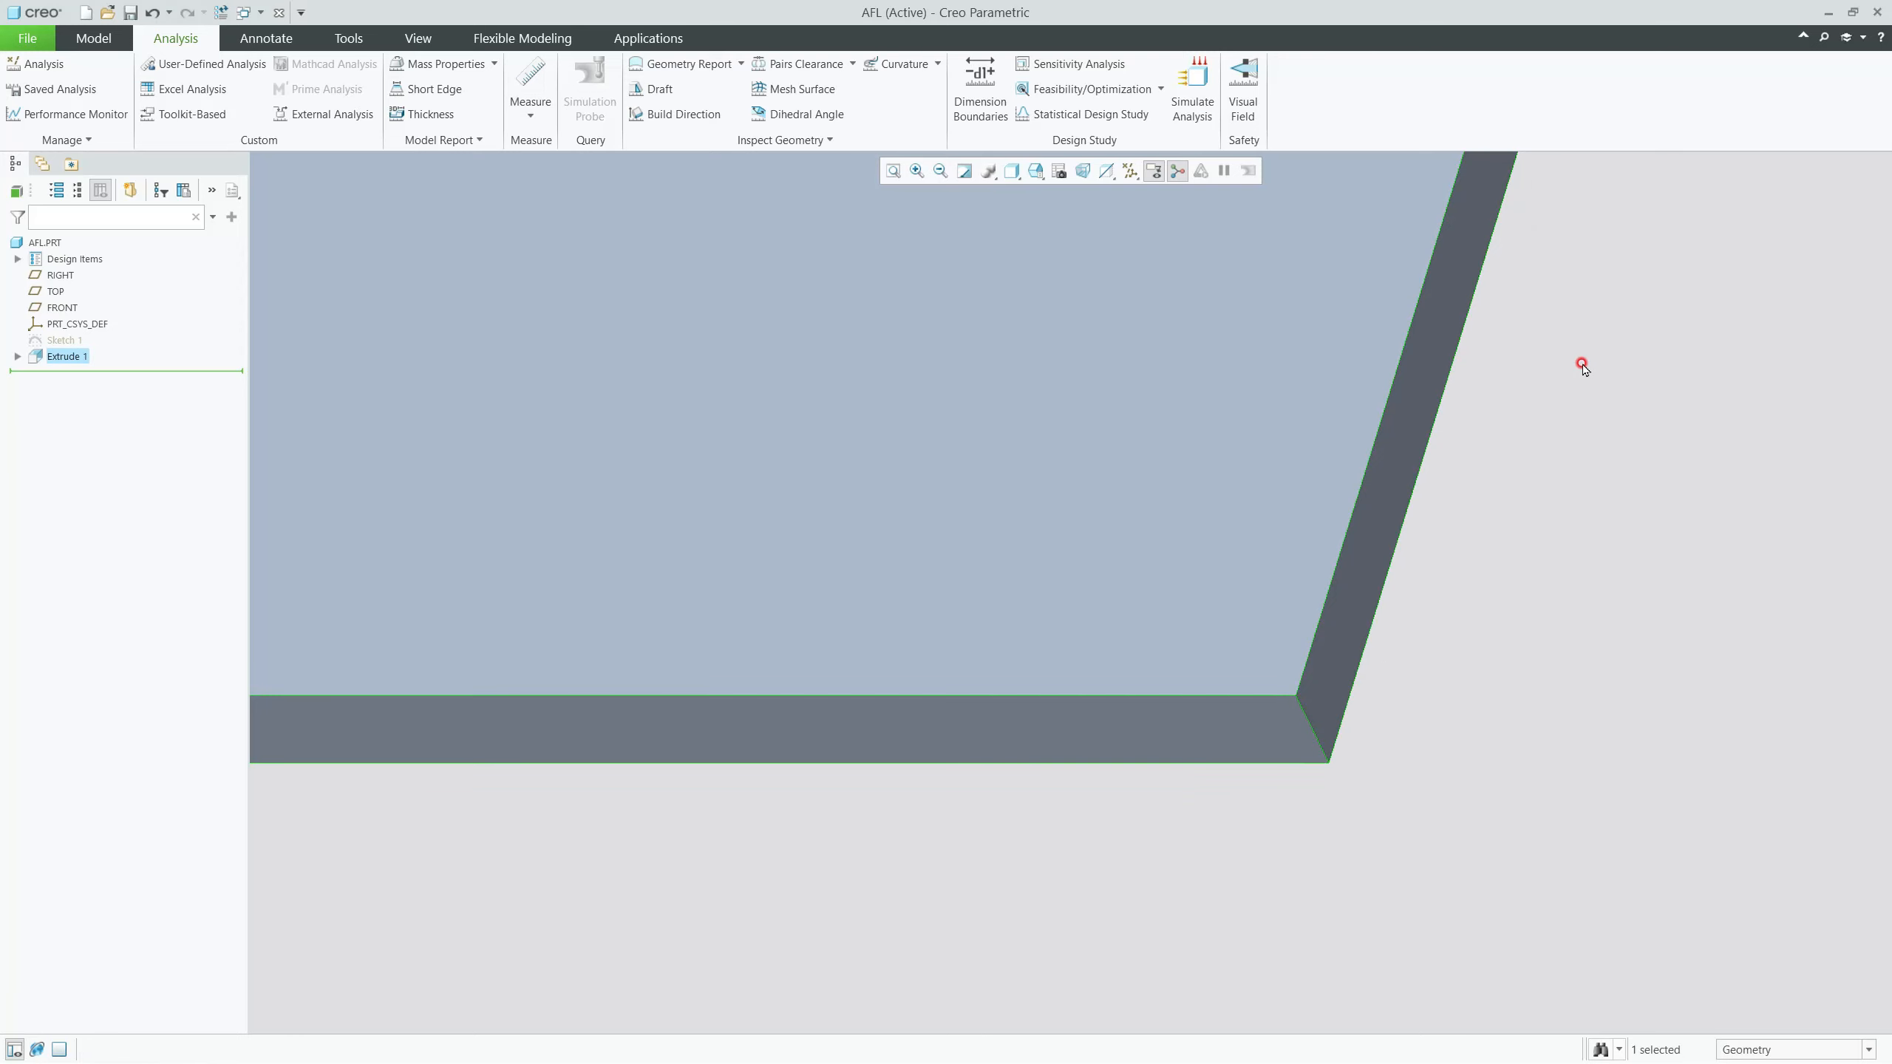
Step: Save AFL.PRT in the model 2 folder and close its window to return to the assembly
left_click(26, 38)
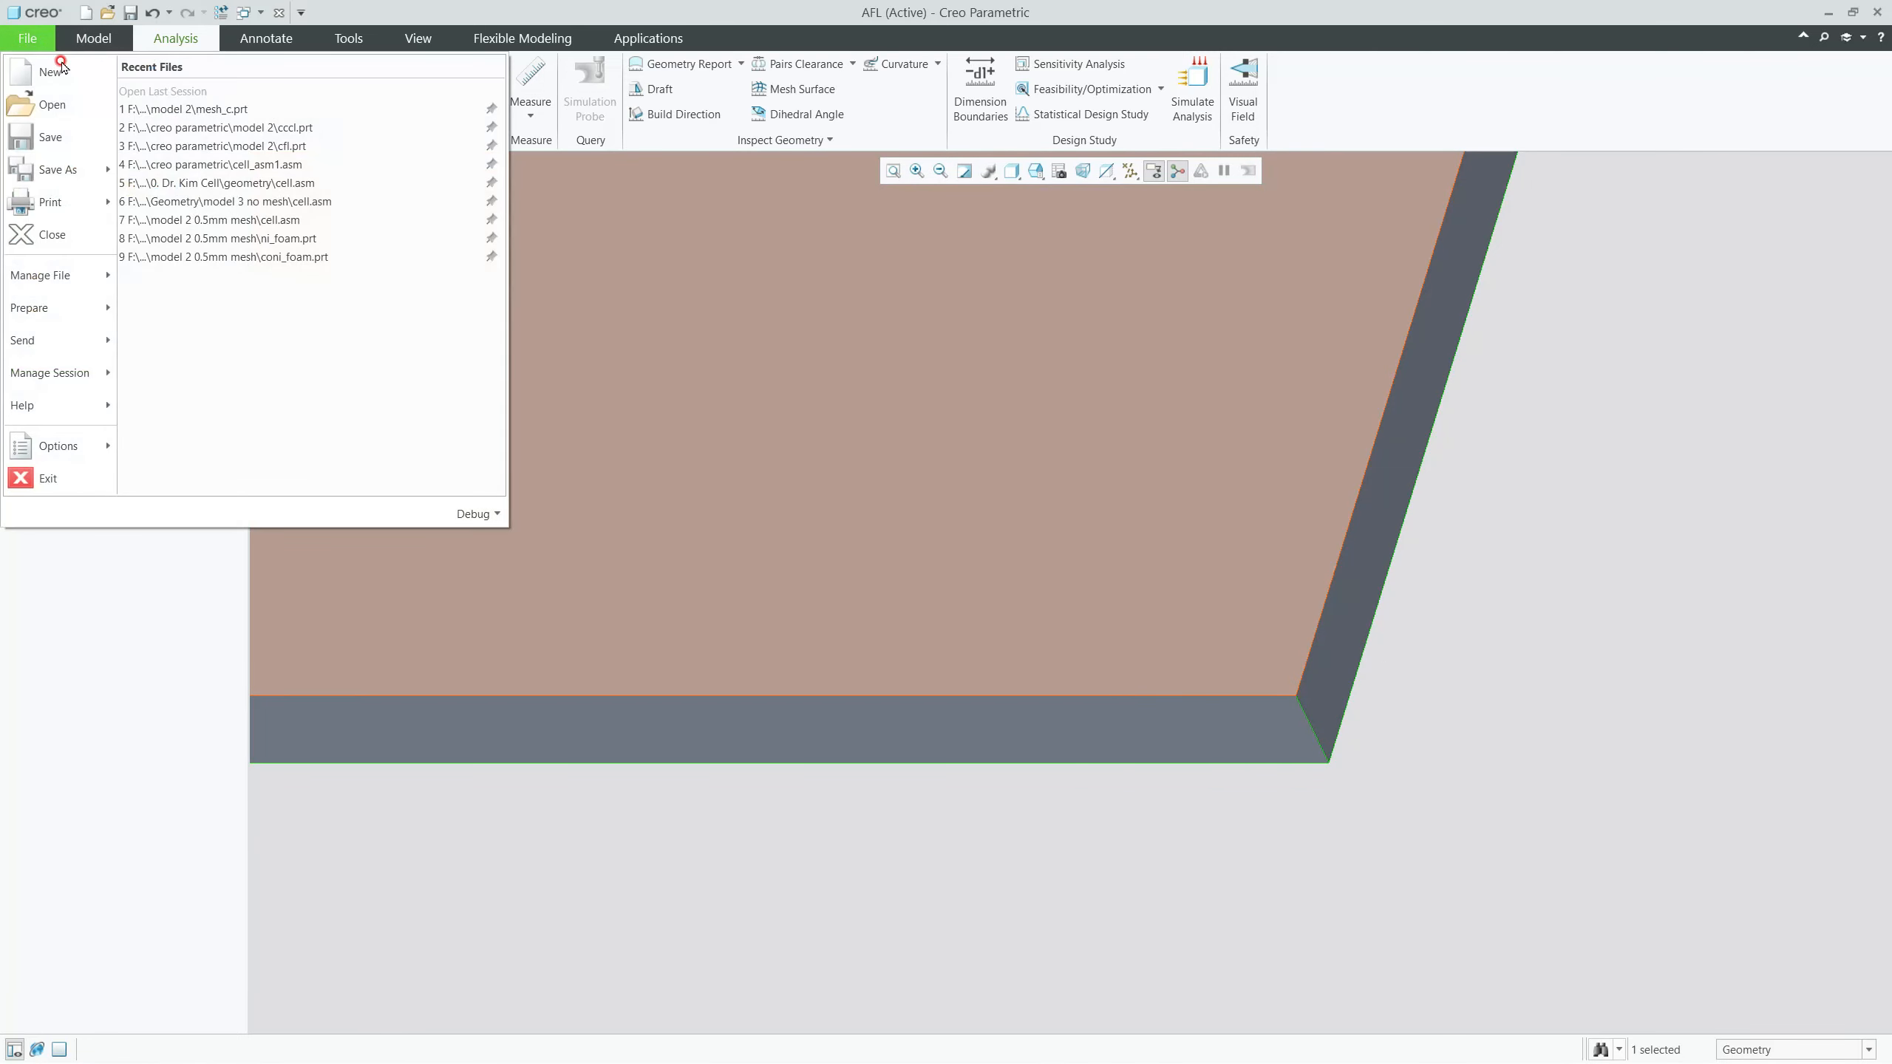
left_click(92, 151)
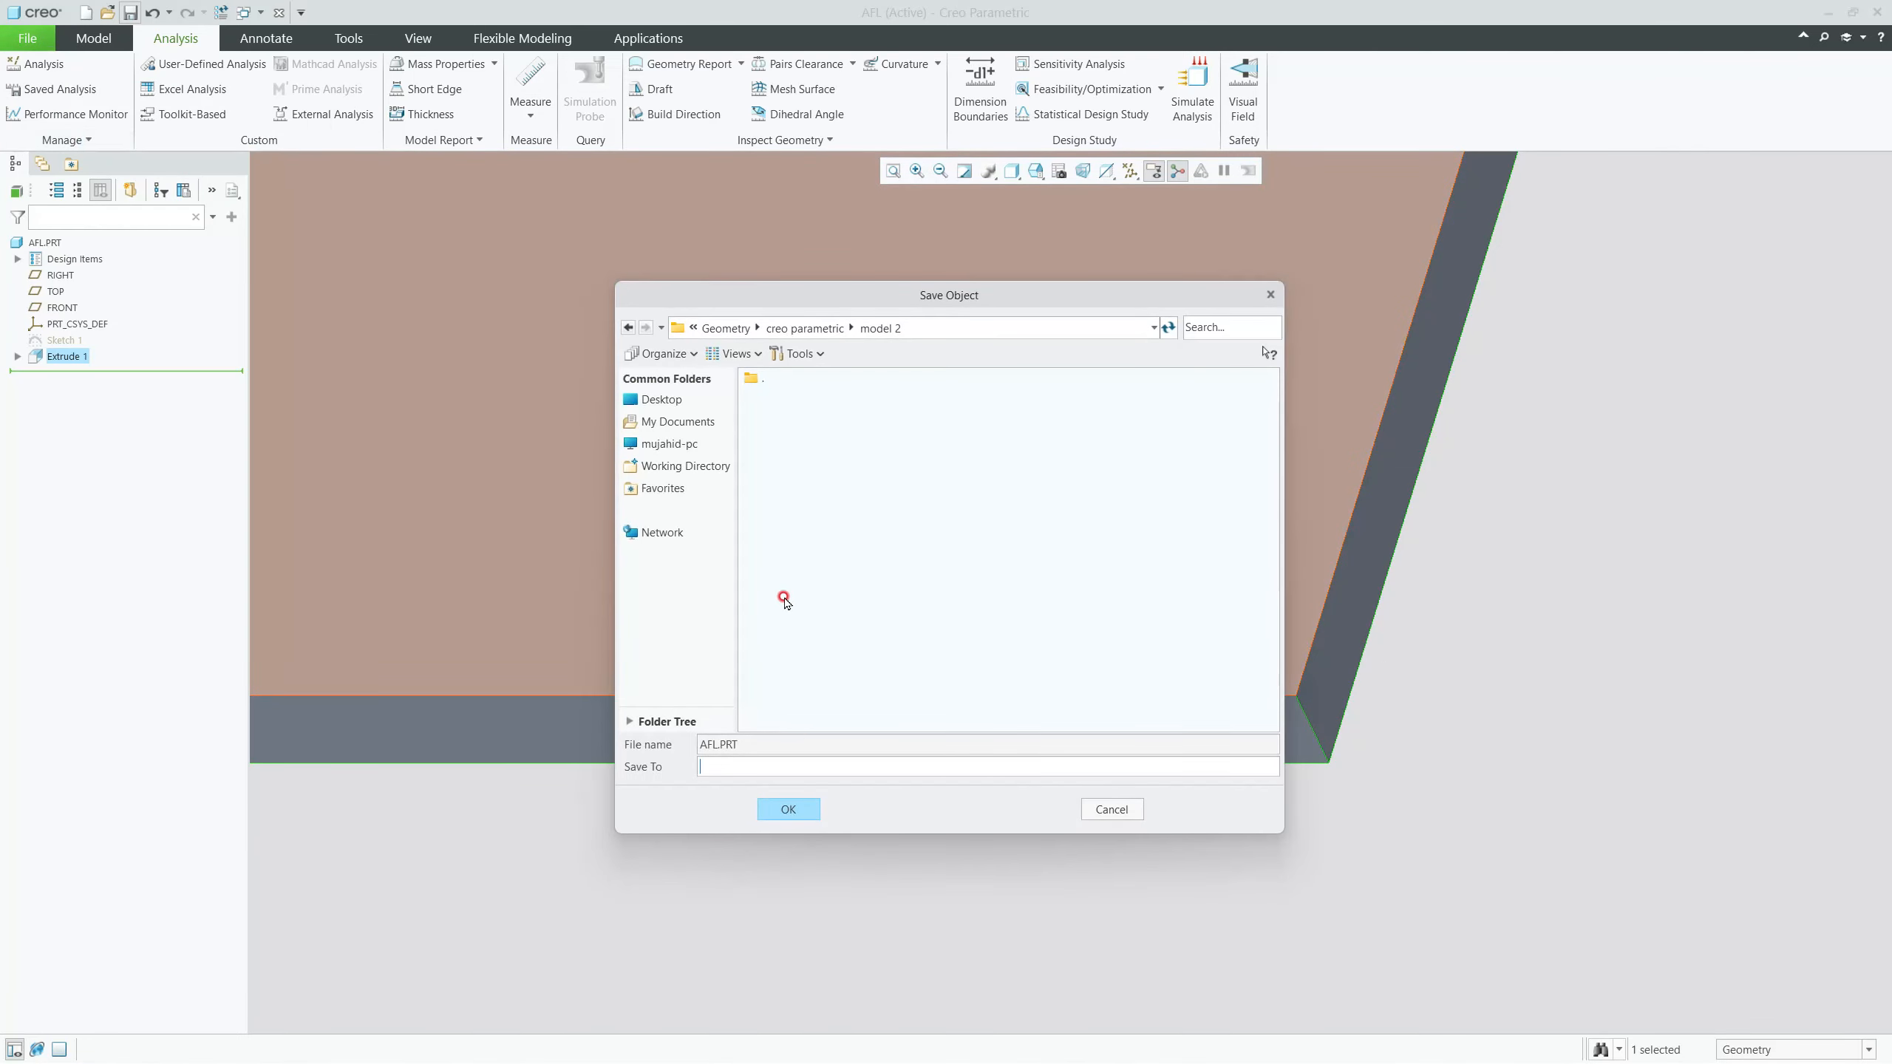
left_click(789, 810)
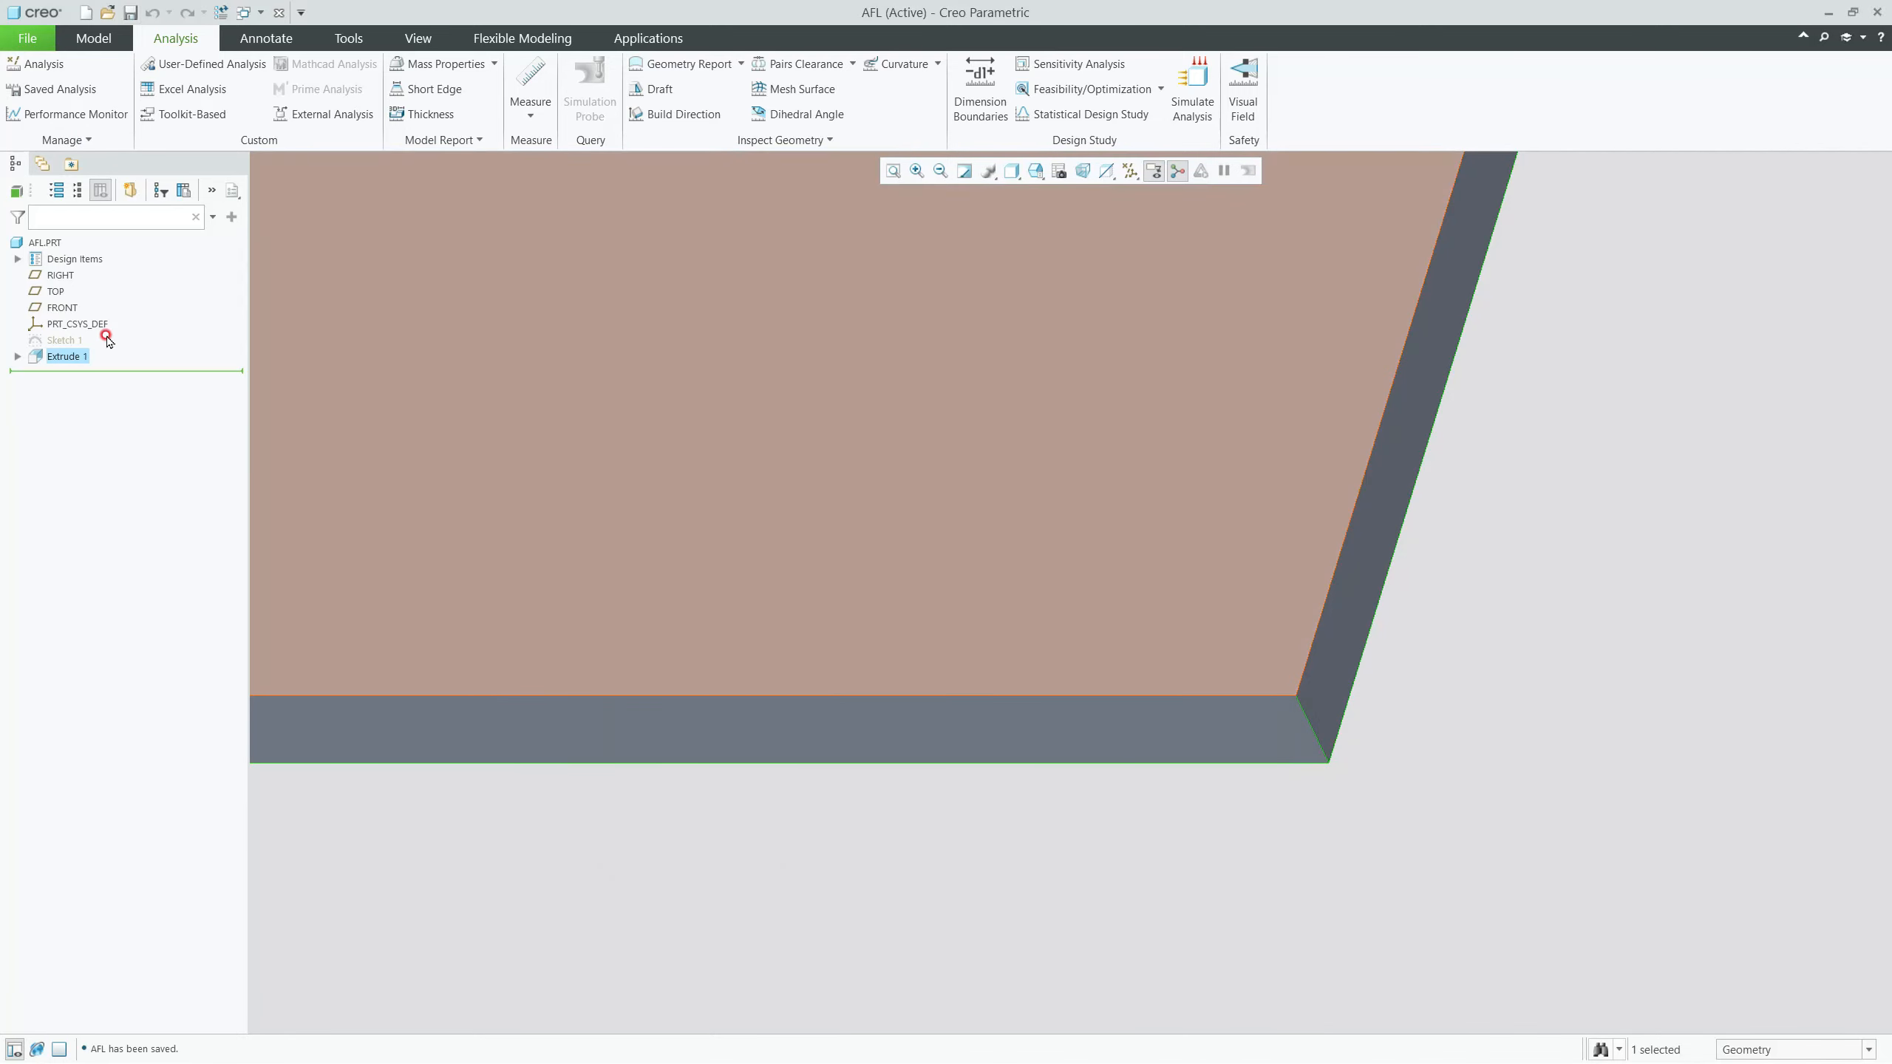
left_click(1878, 14)
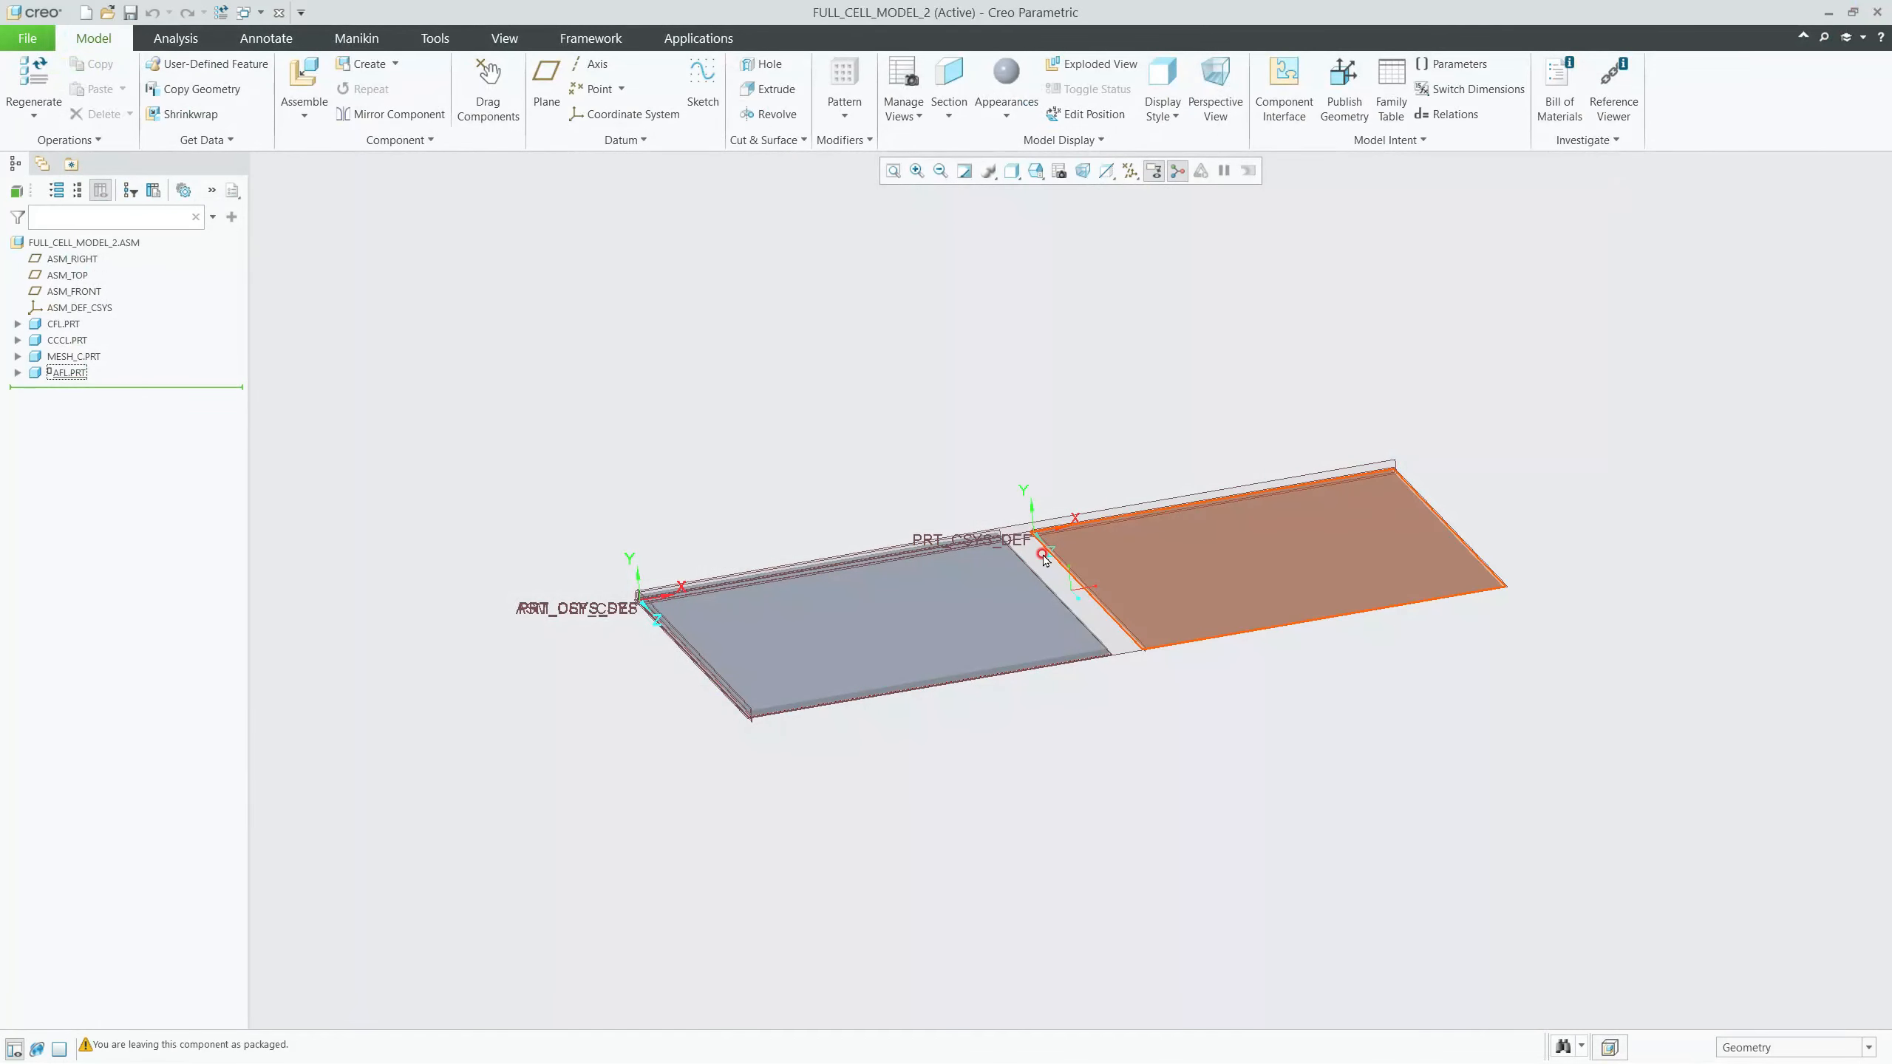
Step: Edit AFL's placement definition and make its upper face coincident with the underside of the red CFL layer
right_click(58, 373)
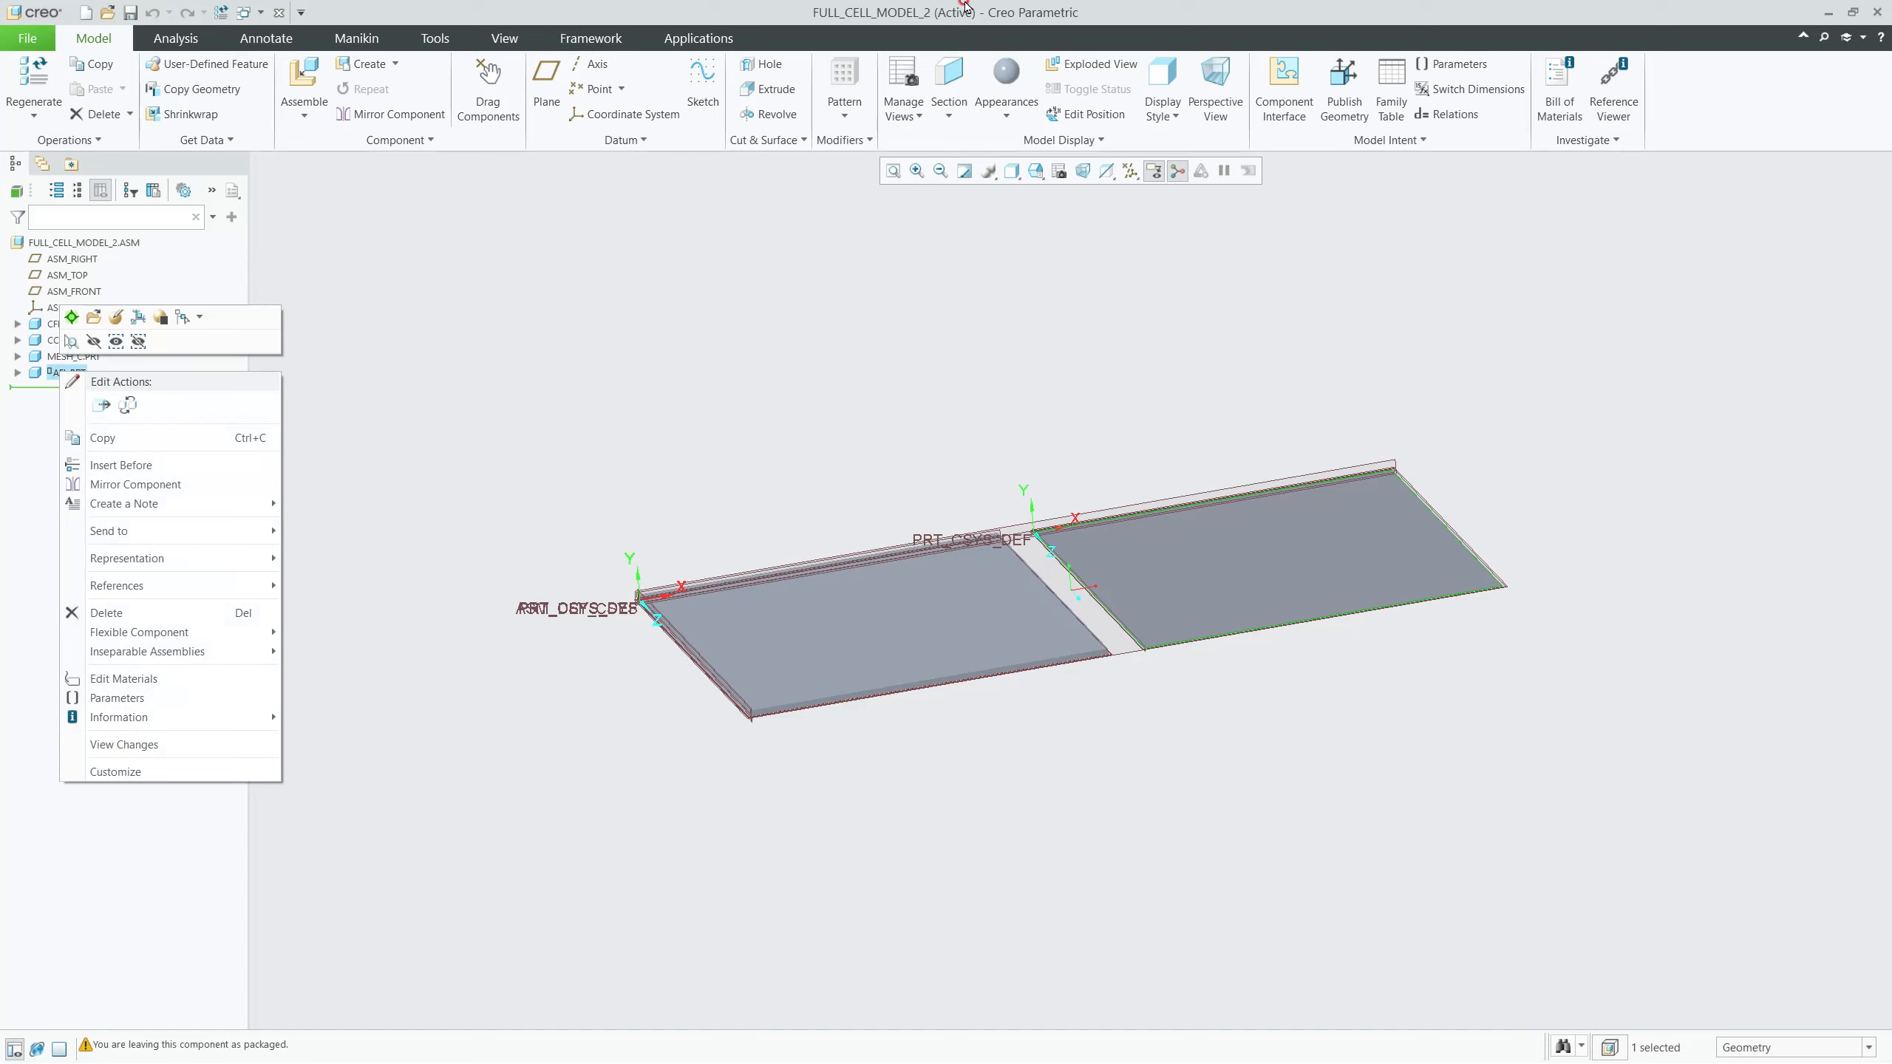
left_click(117, 318)
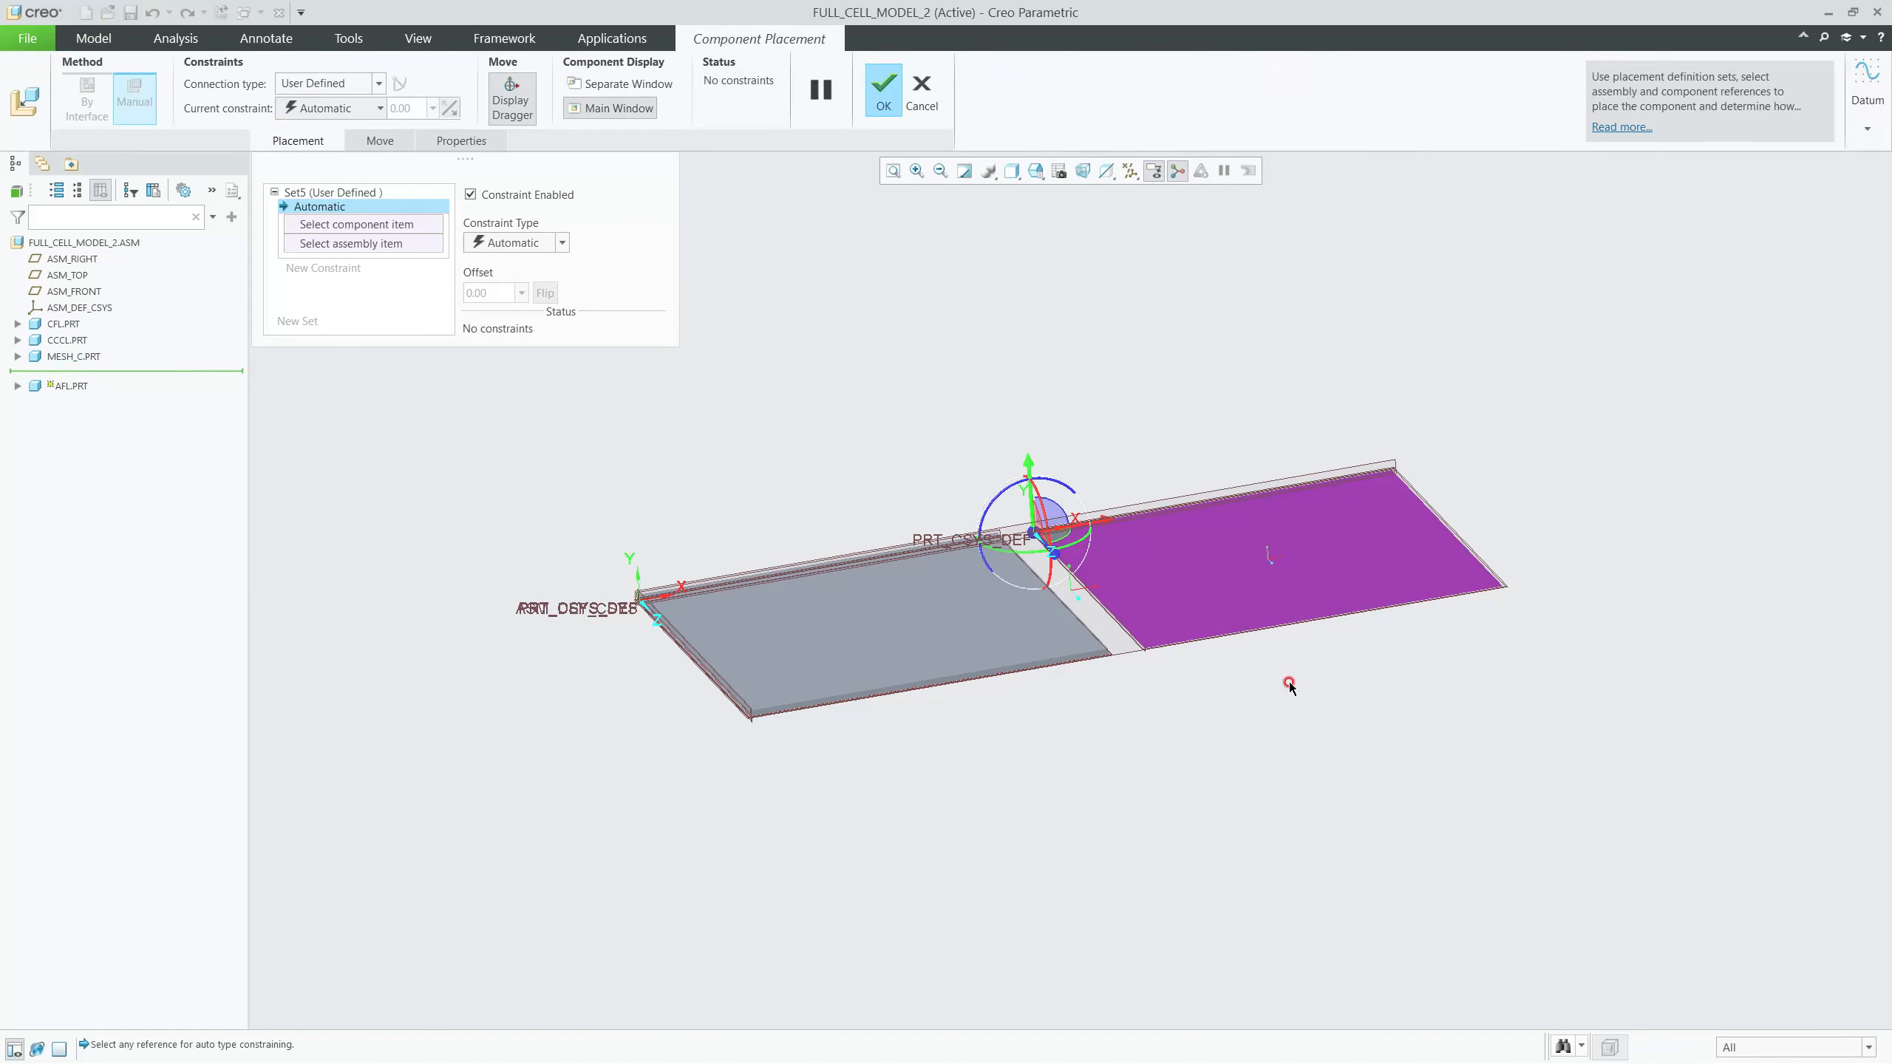
middle_click_drag(1025, 673, 1120, 651)
scroll(1130, 654, "up", 5)
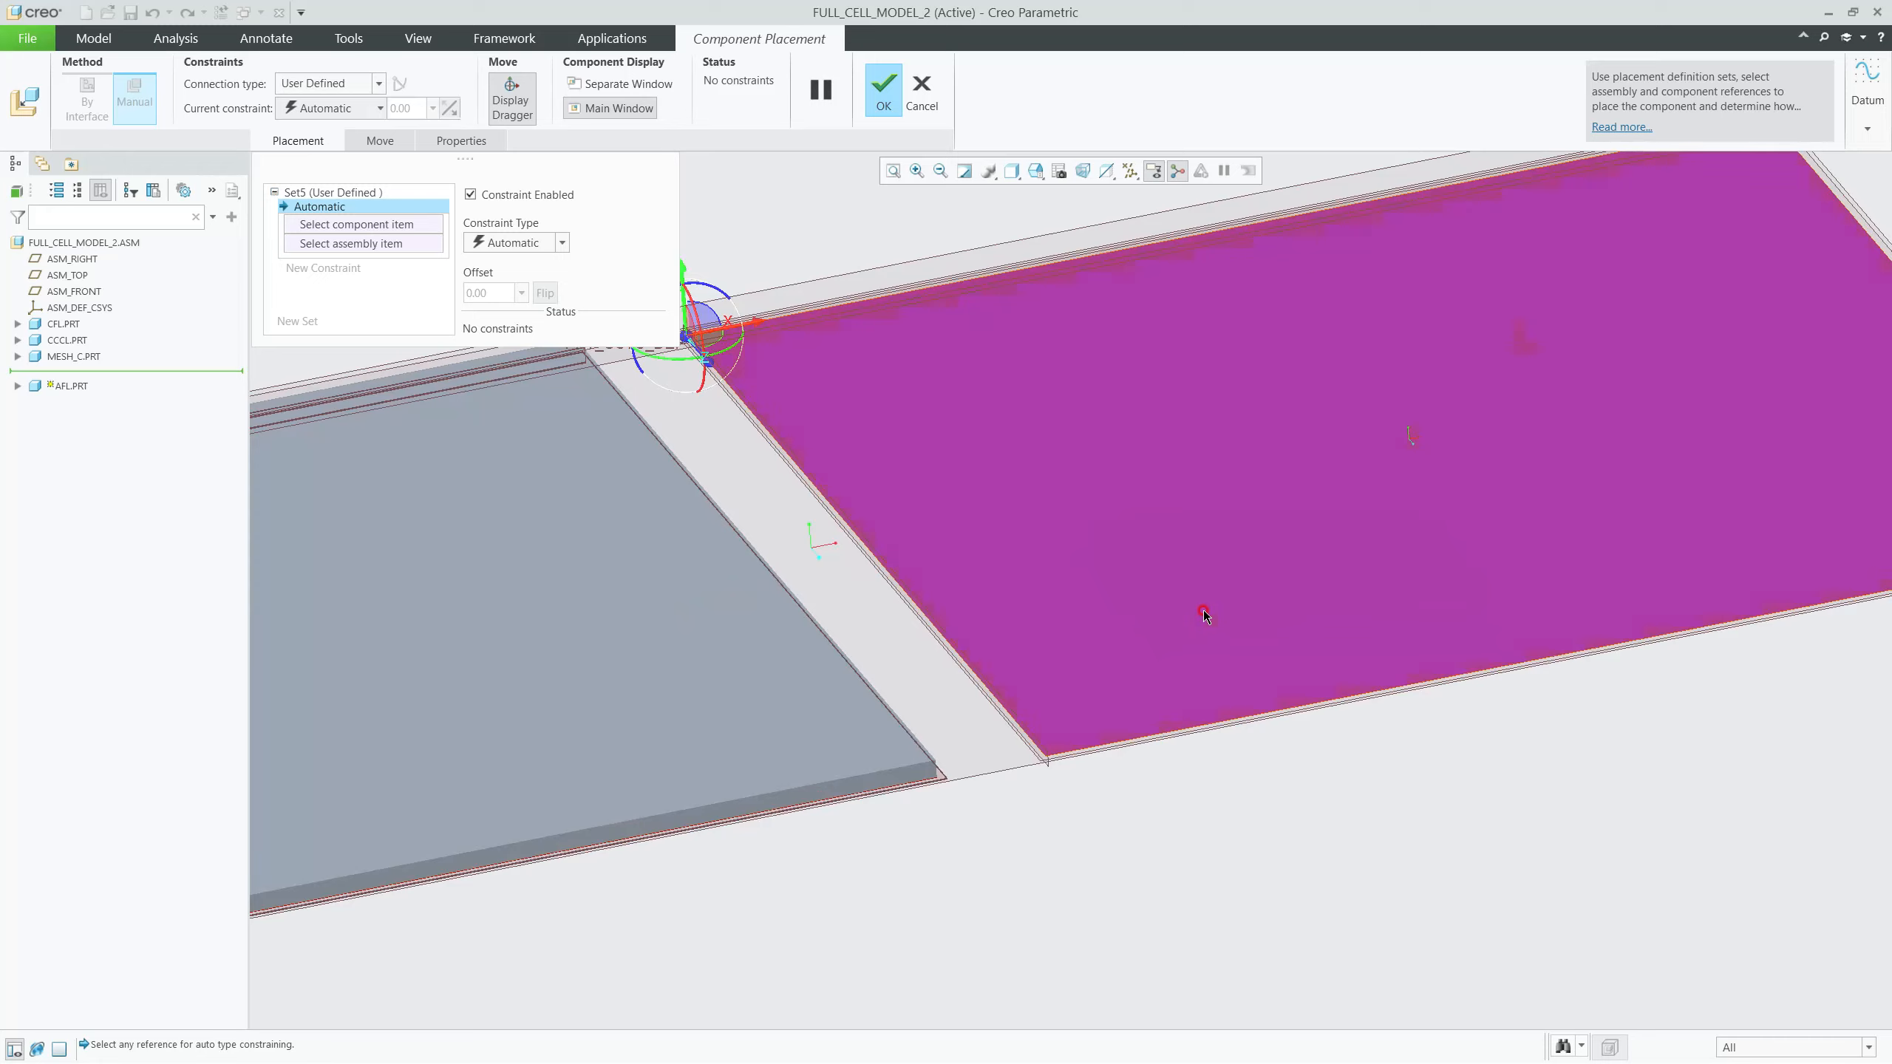
left_click(1129, 656)
middle_click_drag(1128, 663, 623, 529)
scroll(623, 529, "up", 4)
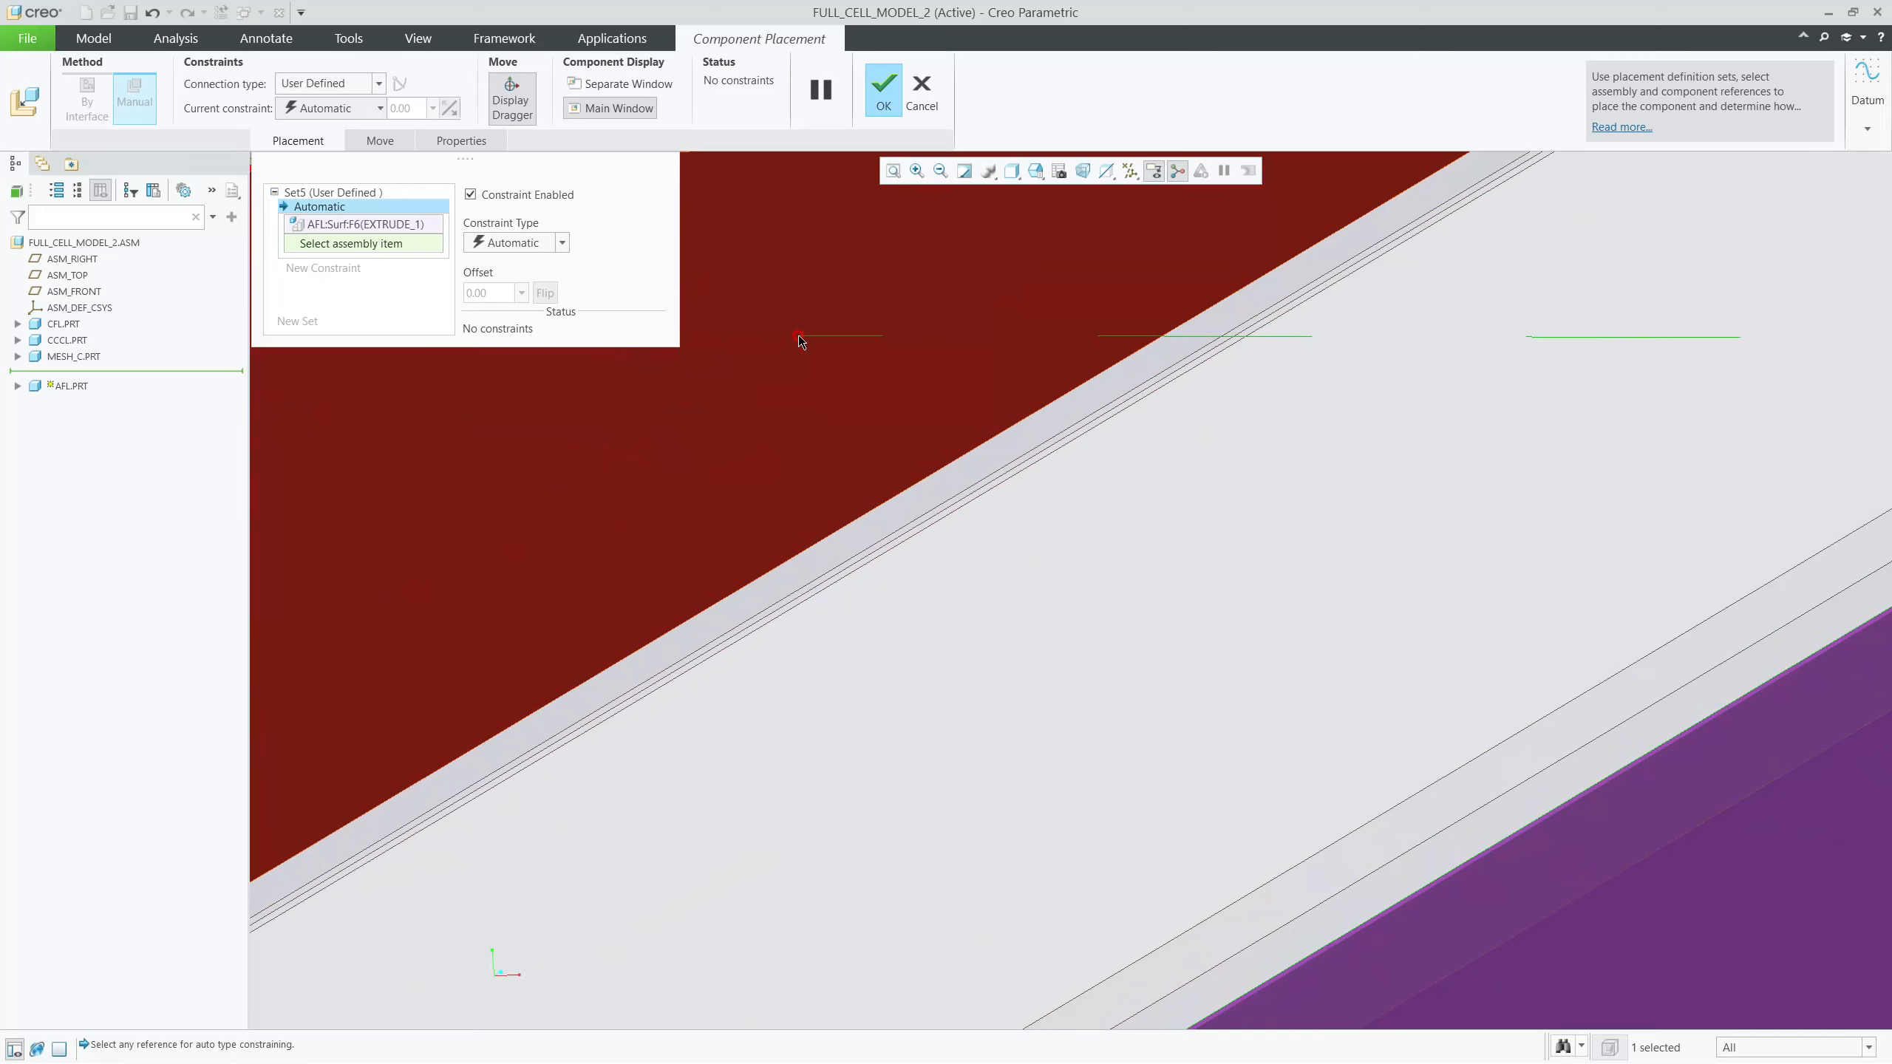
left_click(798, 337)
scroll(890, 488, "down", 6)
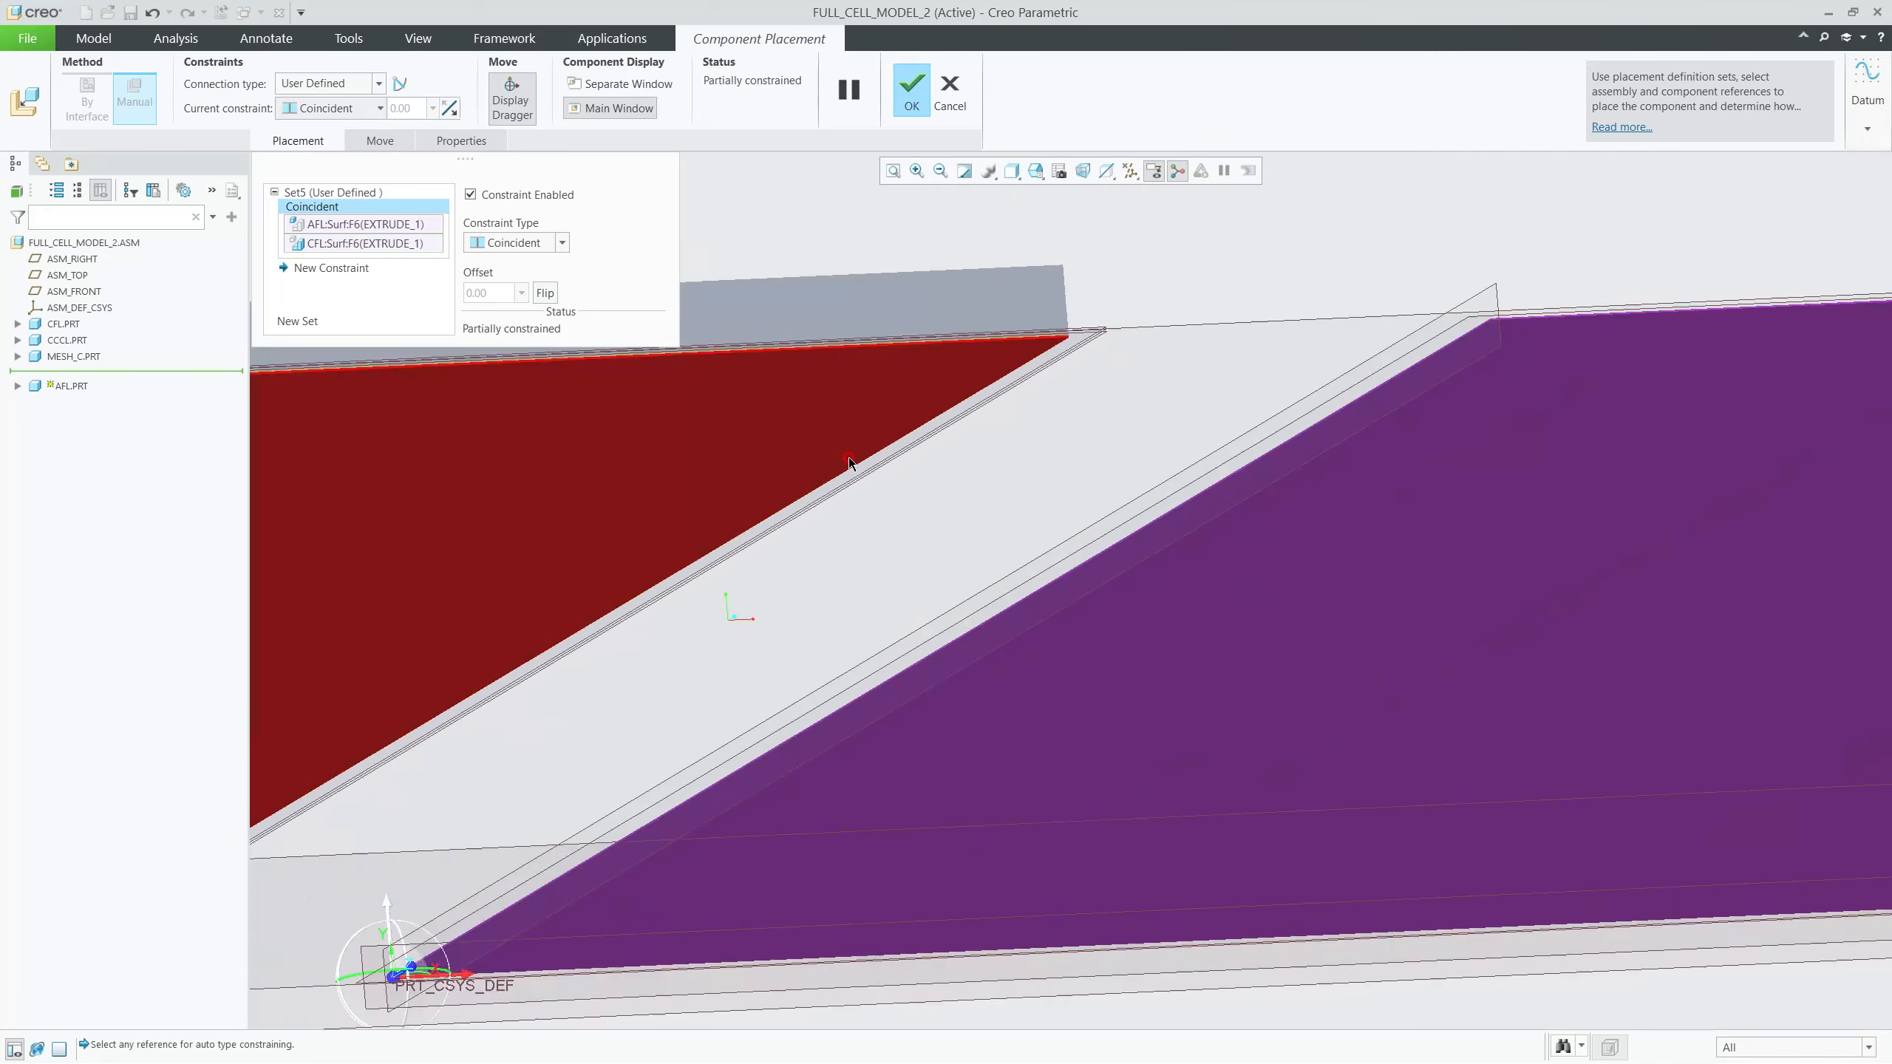
Step: Add a coincident constraint between AFL's front side face and the matching front side face of CFL
scroll(1013, 464, "down", 3)
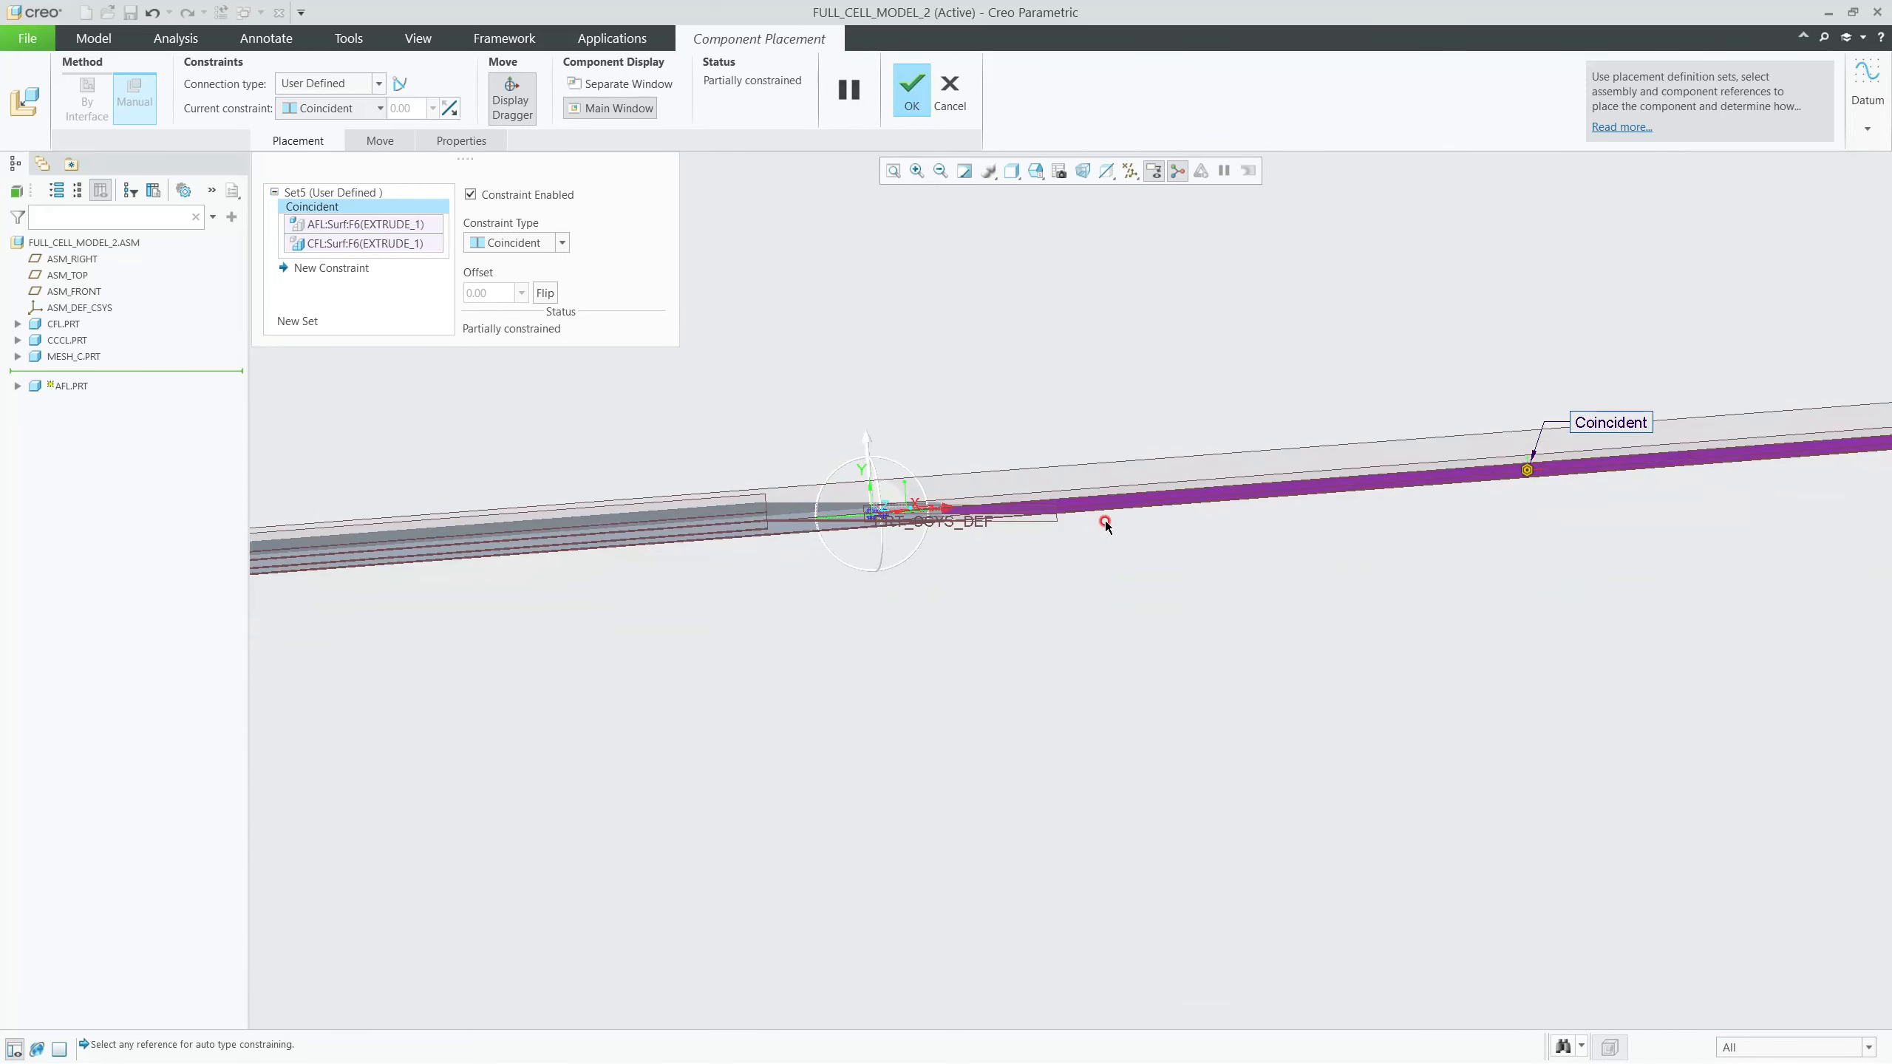
scroll(1118, 524, "up", 5)
scroll(1040, 502, "up", 5)
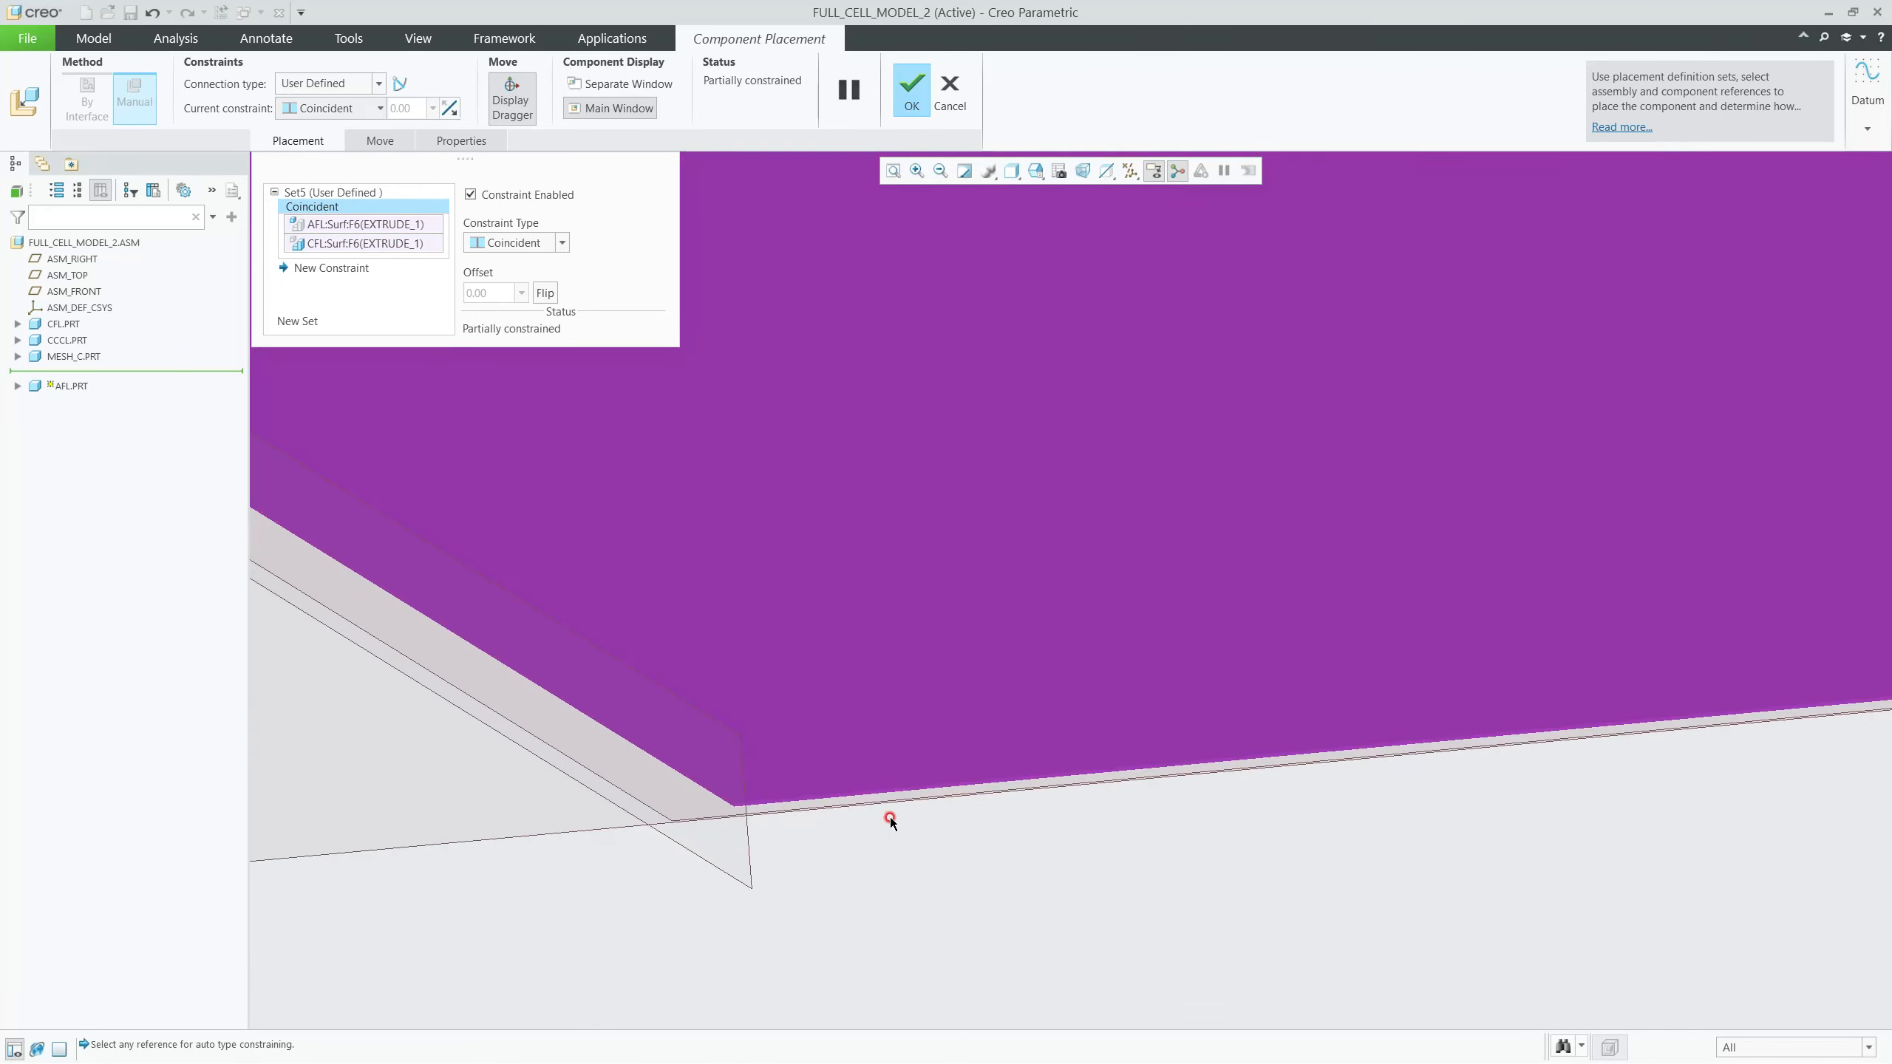
left_click(768, 751)
middle_click_drag(764, 748, 597, 782)
scroll(689, 737, "up", 8)
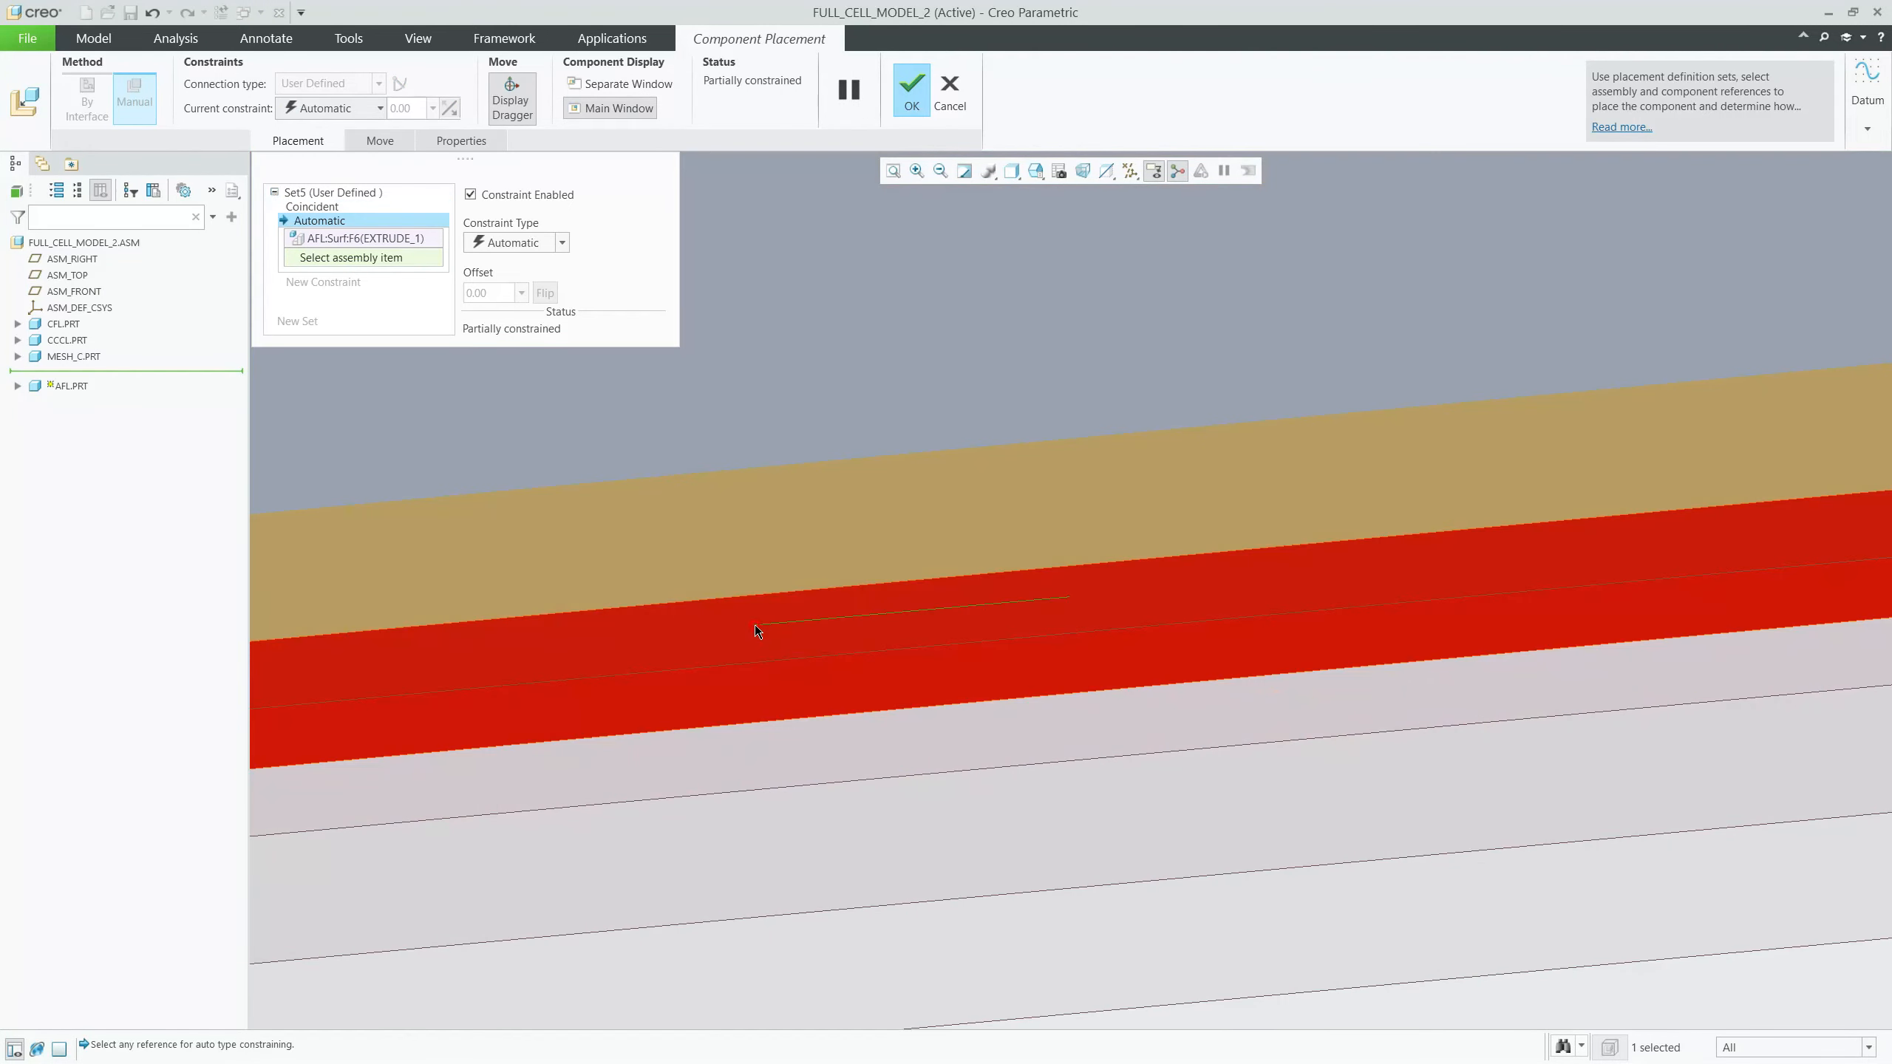
left_click(755, 630)
Step: Make AFL's side face along the gap coincident with CFL's corresponding outer side face and accept the placement
scroll(816, 654, "down", 8)
scroll(1341, 610, "up", 6)
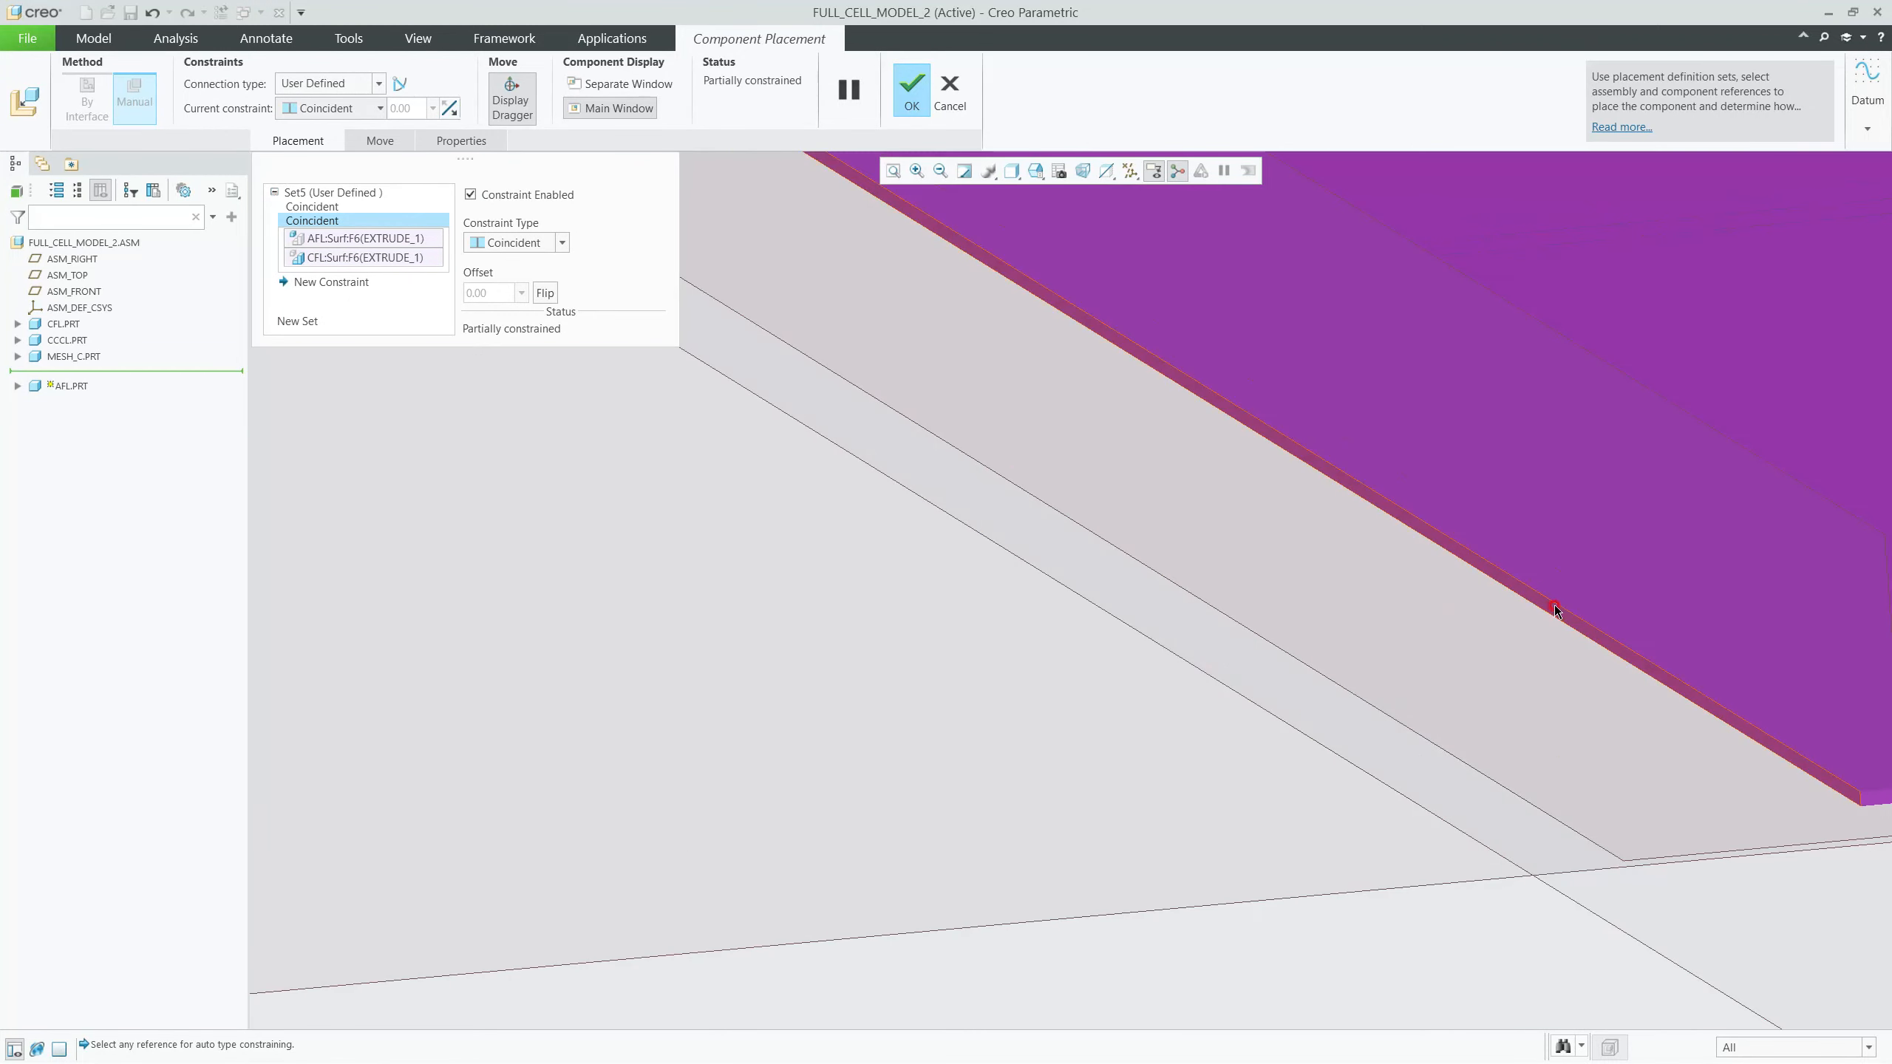
left_click(1562, 616)
scroll(1556, 626, "down", 8)
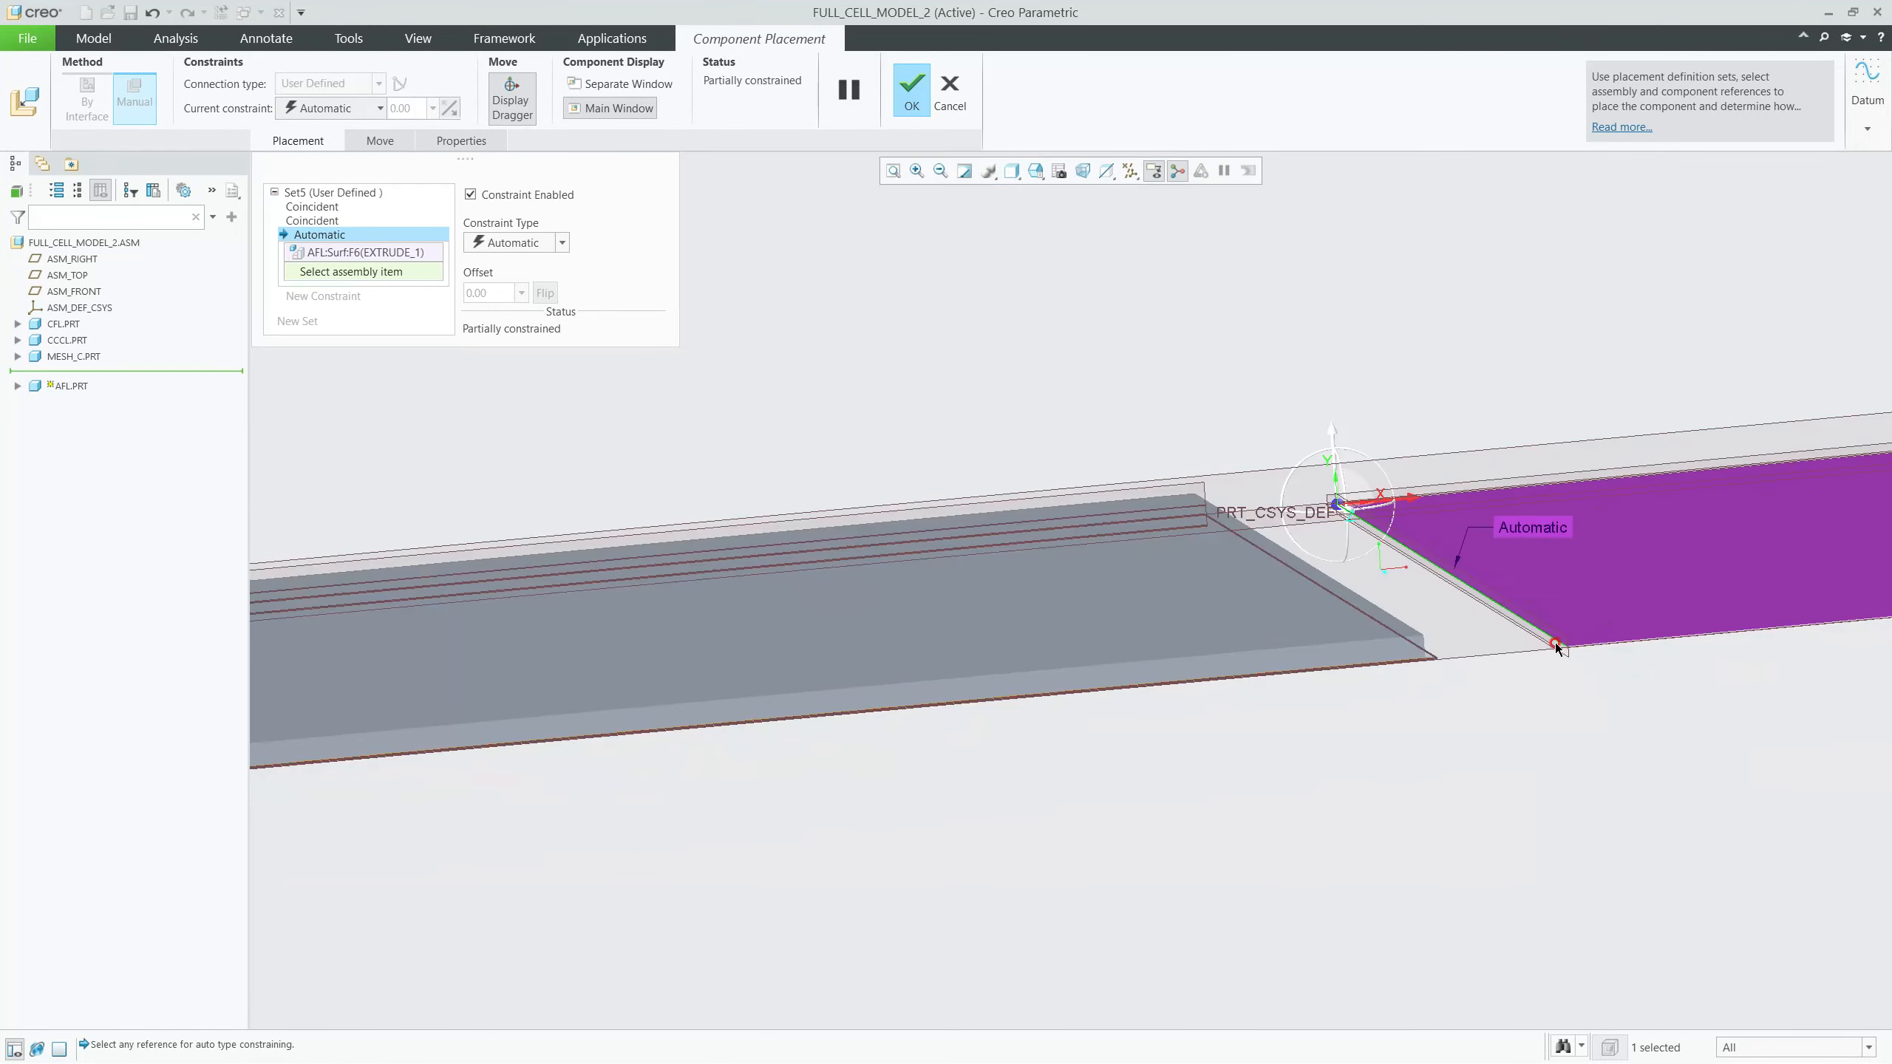
scroll(781, 650, "up", 8)
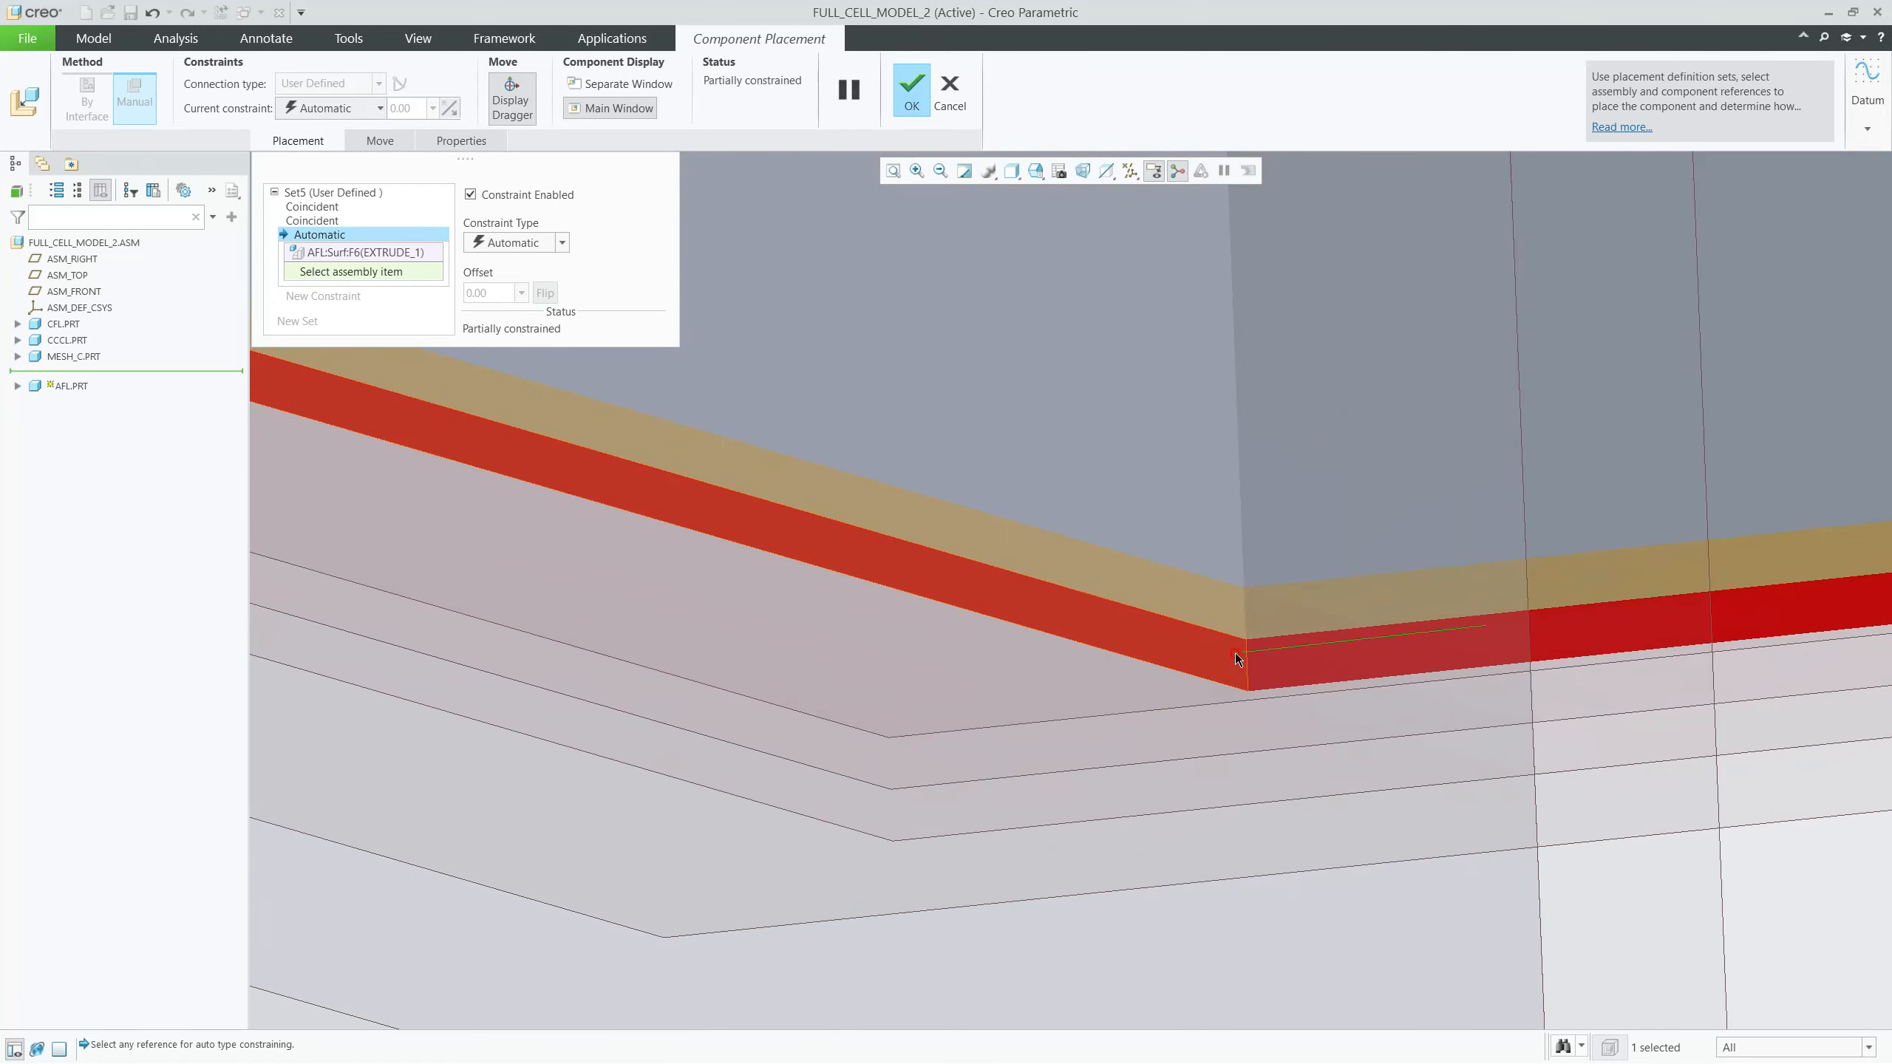
left_click(1218, 654)
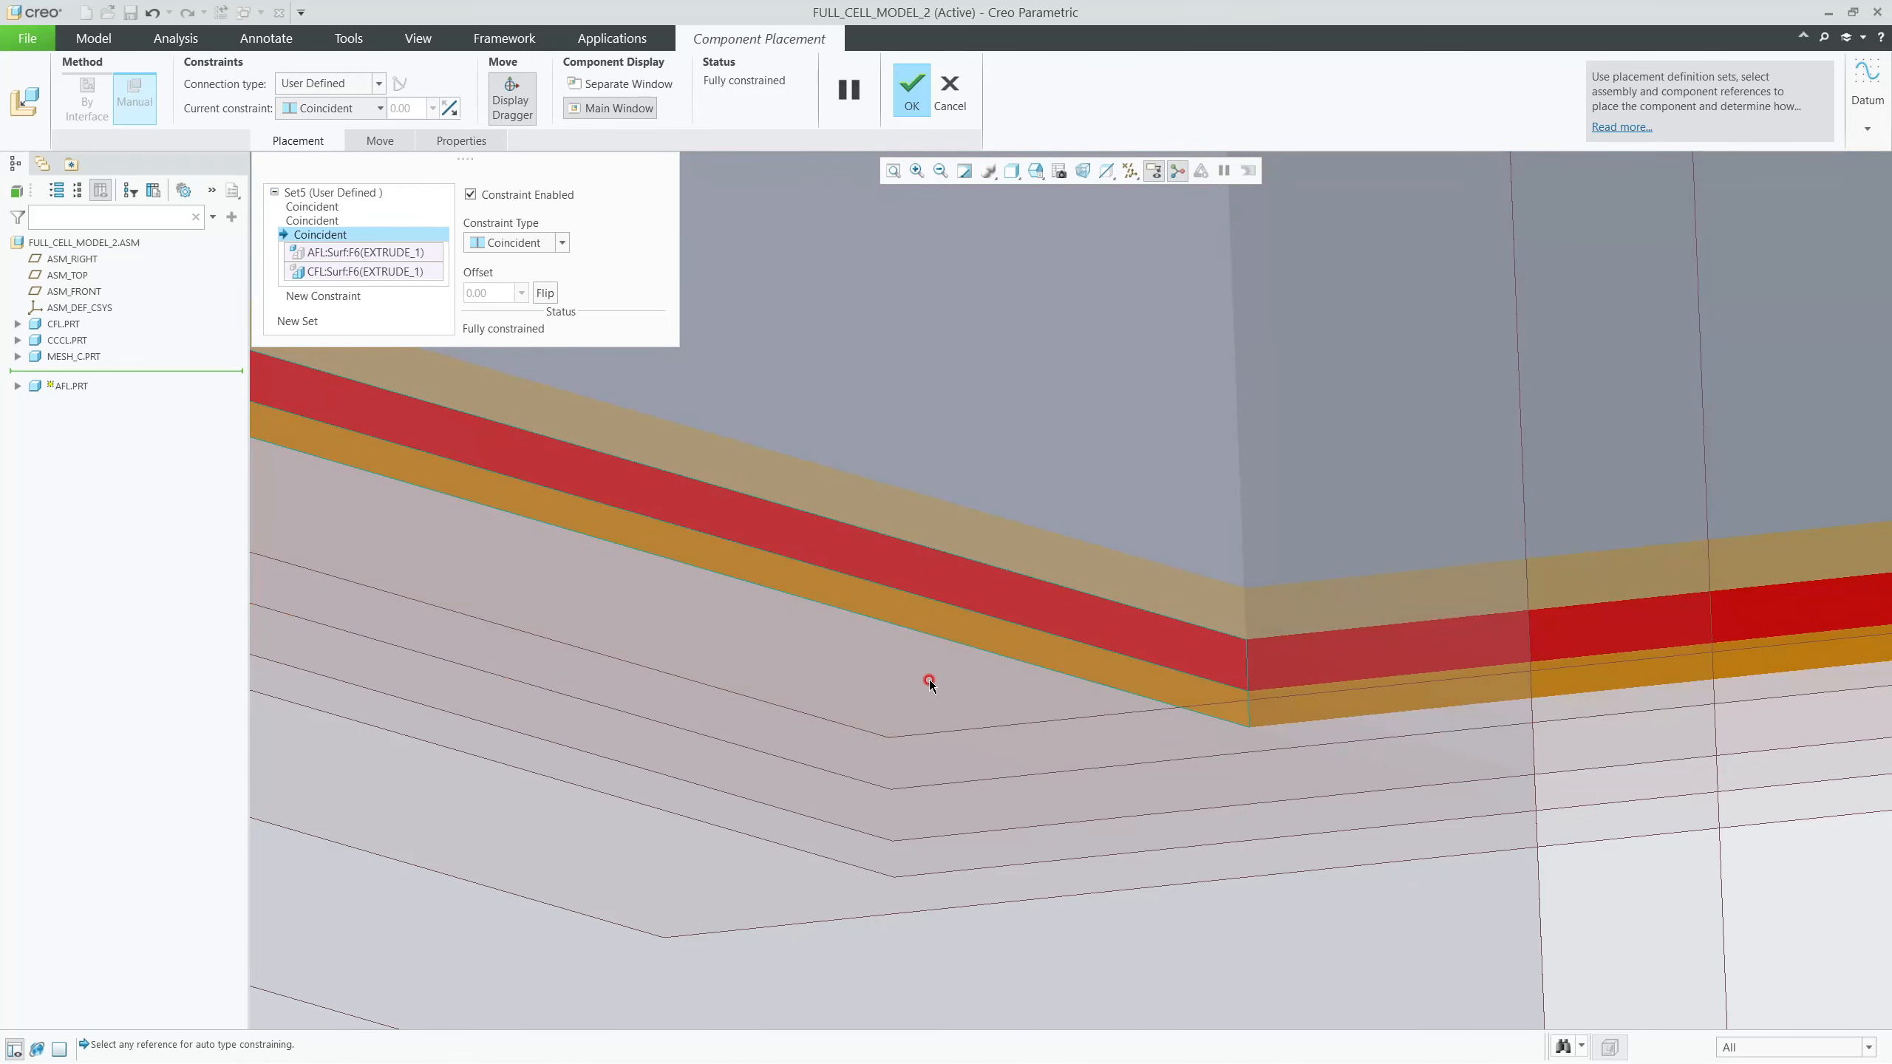
middle_click(902, 655)
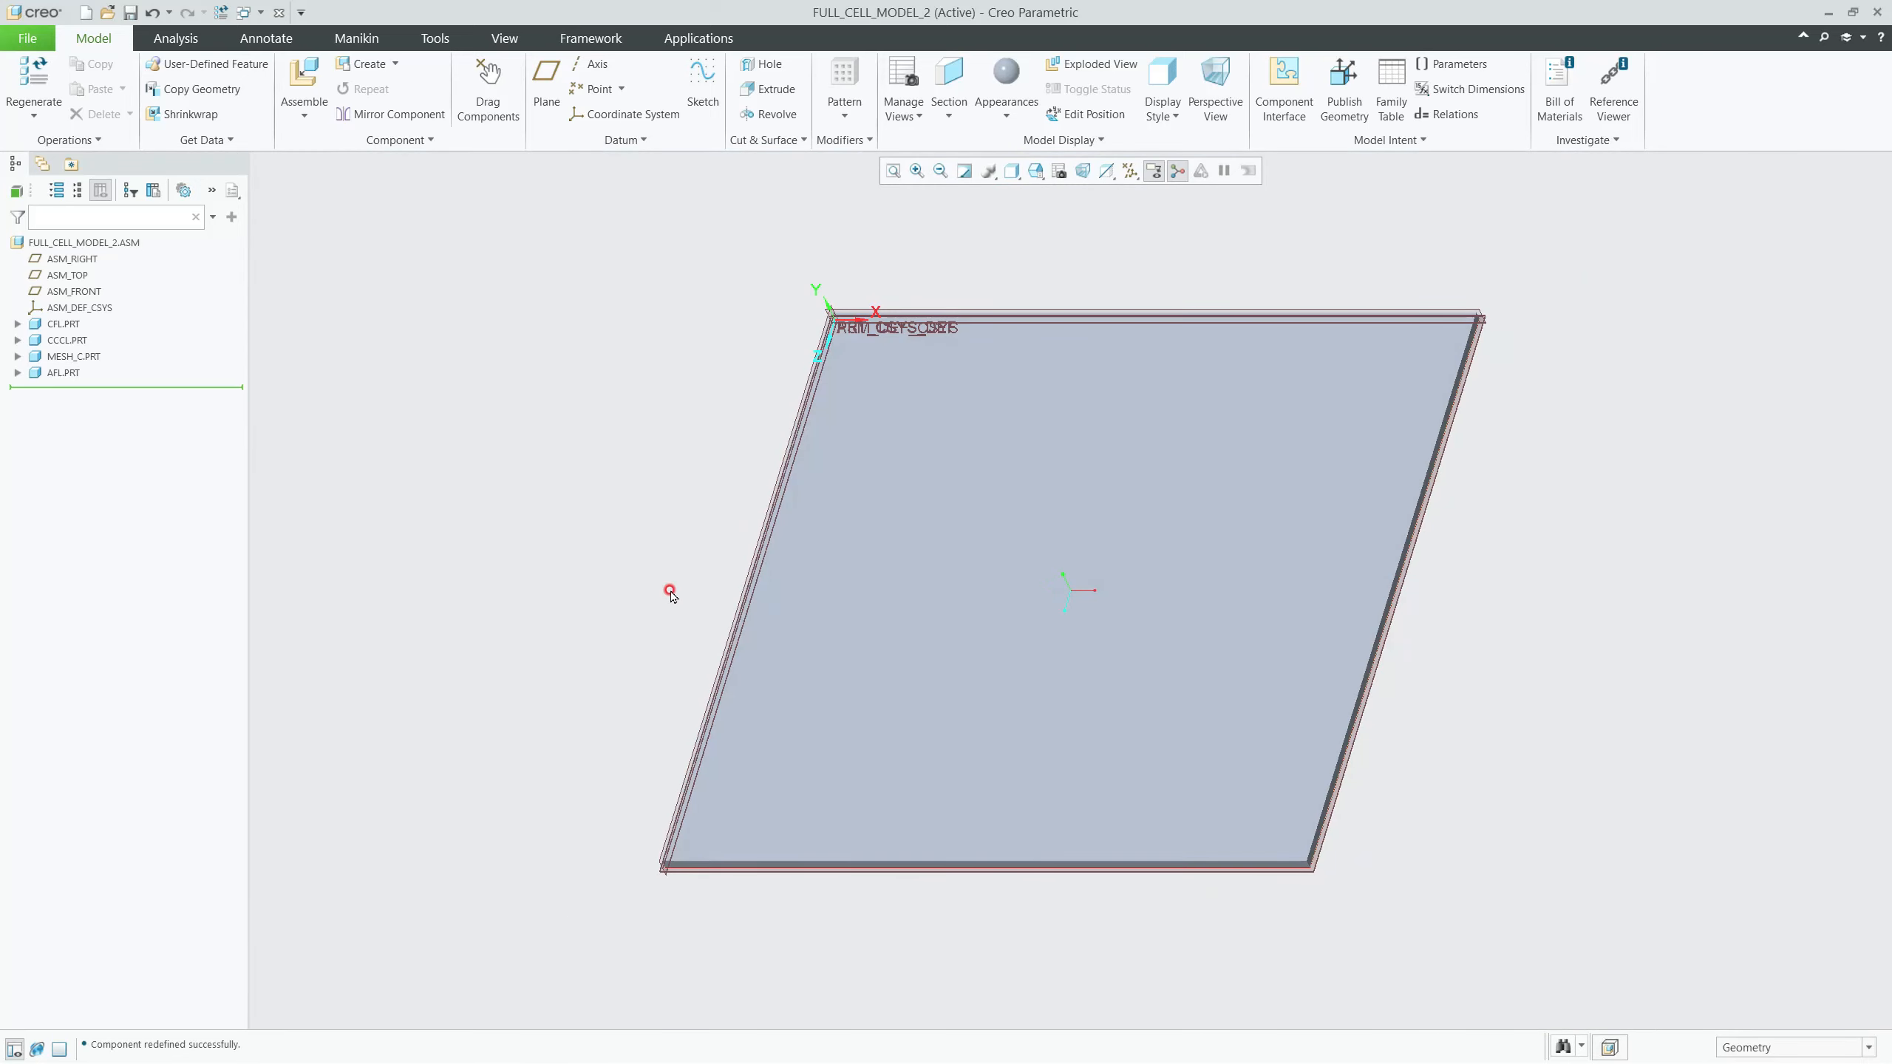
Step: Turn off the display of all datum axes, points, coordinate systems and planes in the assembly
left_click(1130, 172)
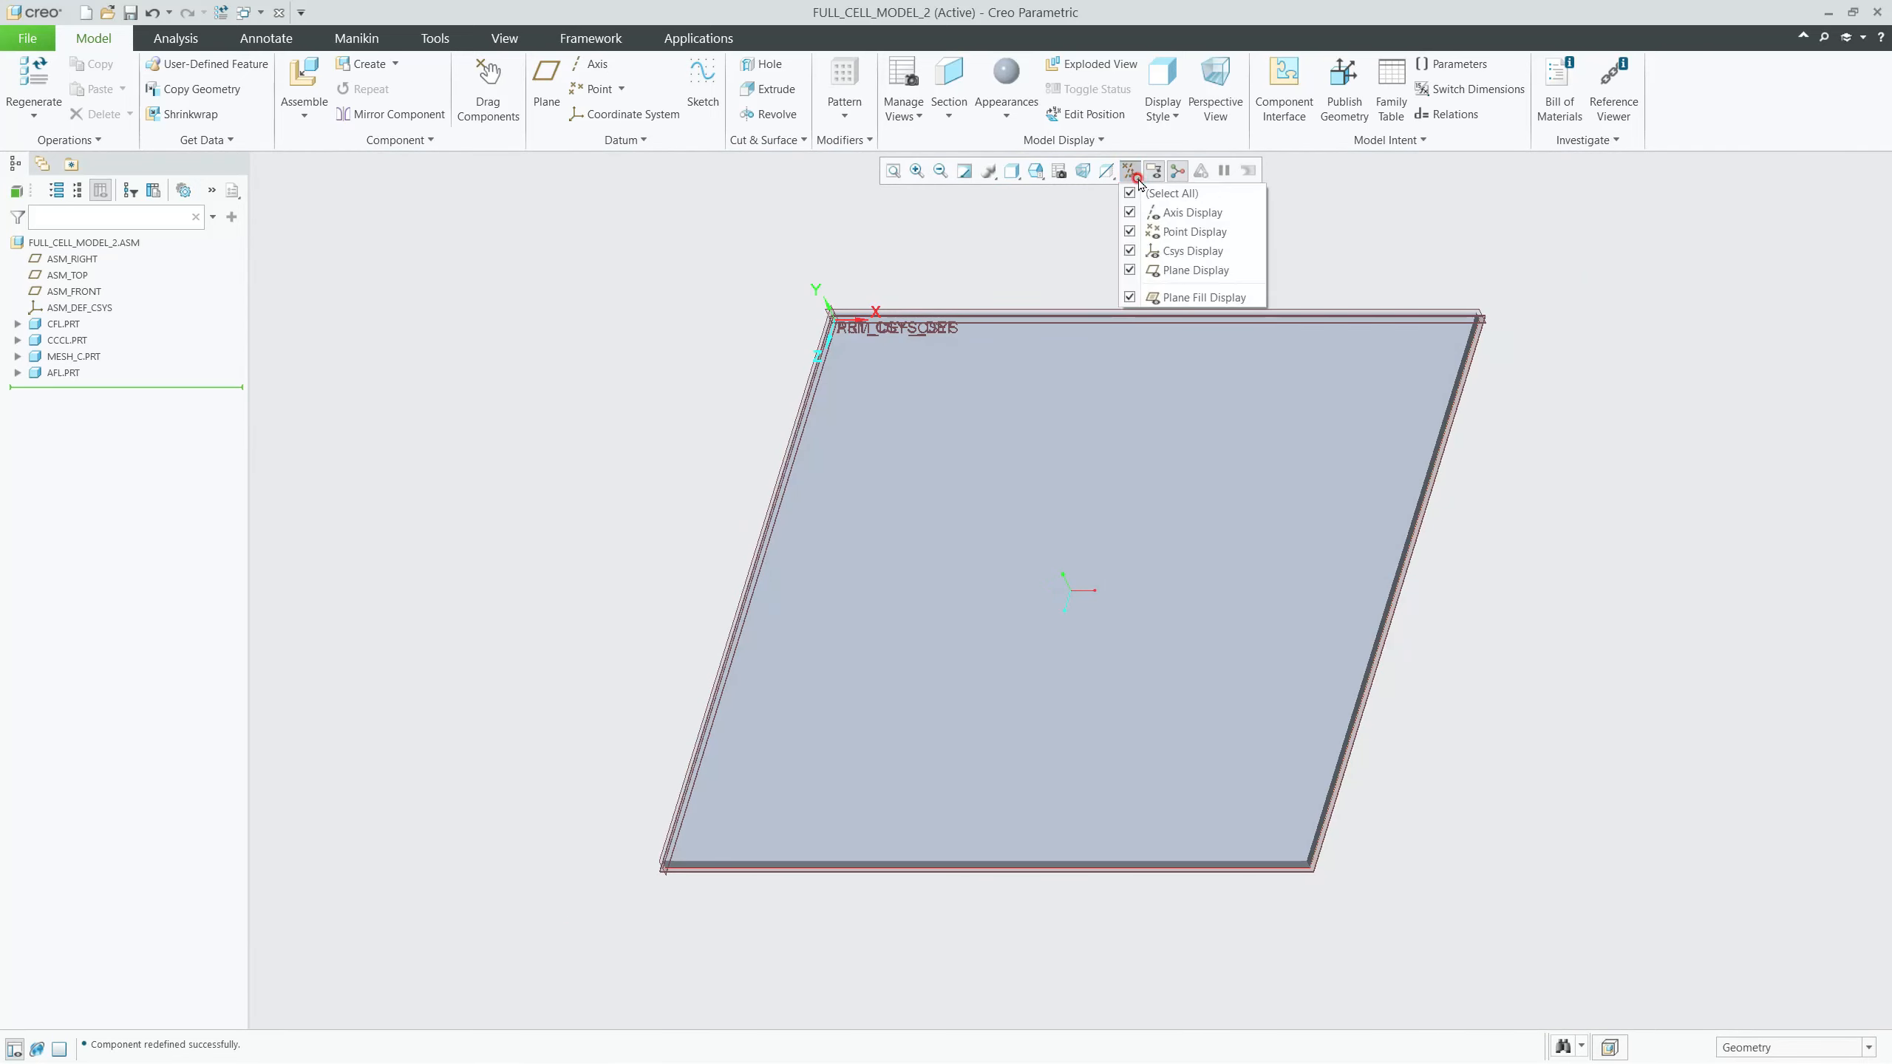
left_click(1132, 193)
middle_click_drag(875, 541, 969, 460)
scroll(952, 656, "down", 10)
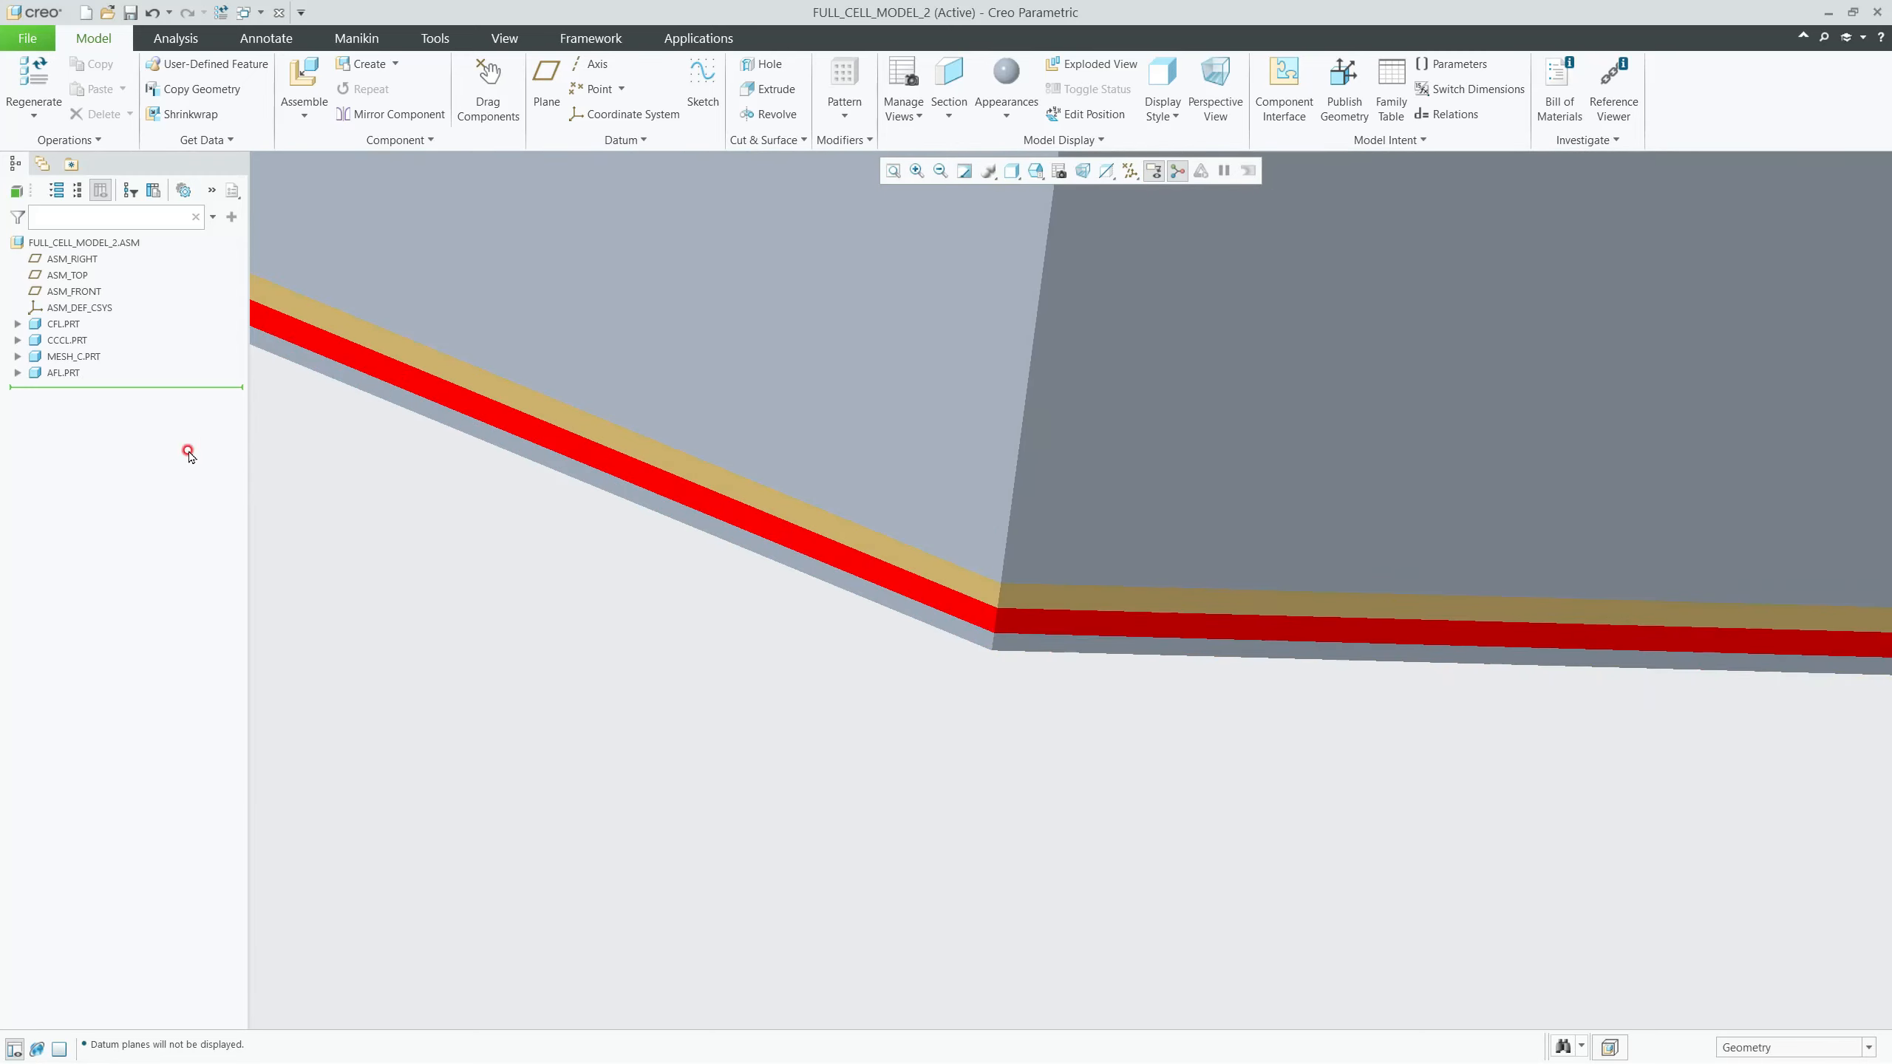
Step: Apply a copper-red metal appearance from the std-metals library to the AFL component
left_click(65, 373)
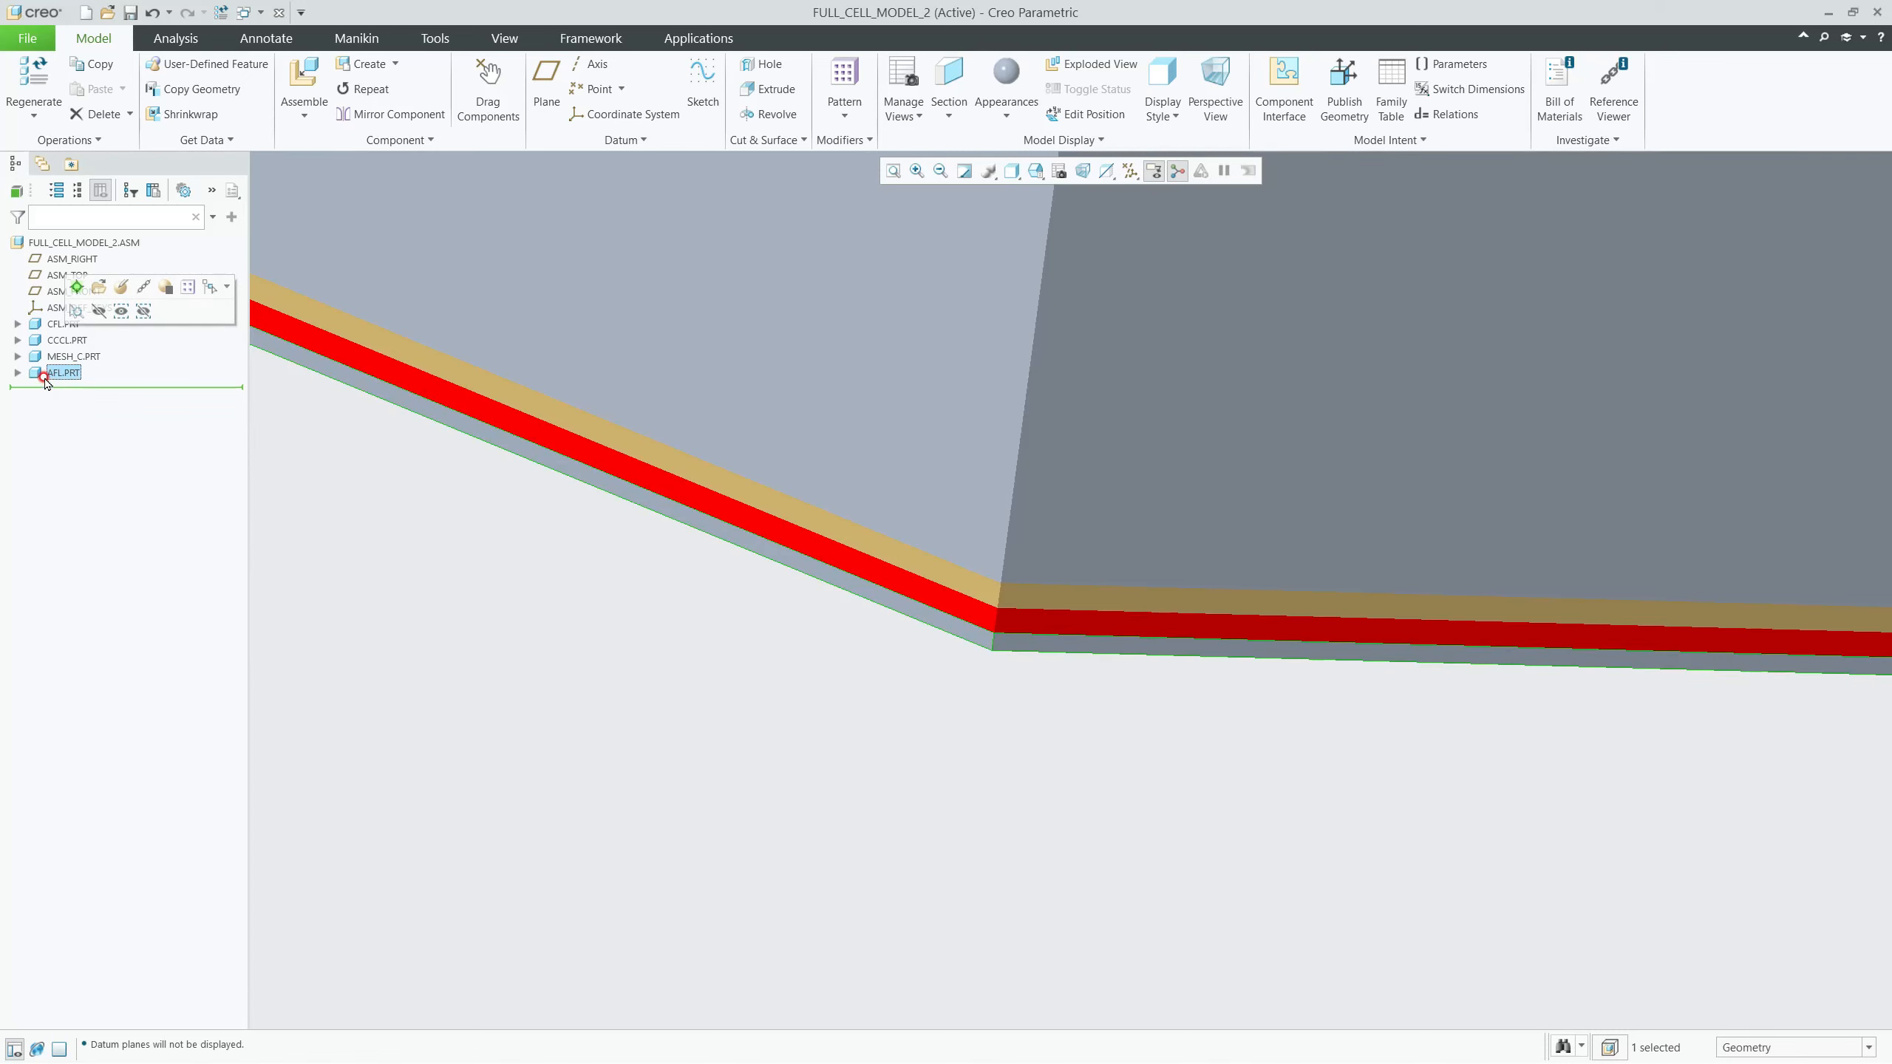
left_click(993, 119)
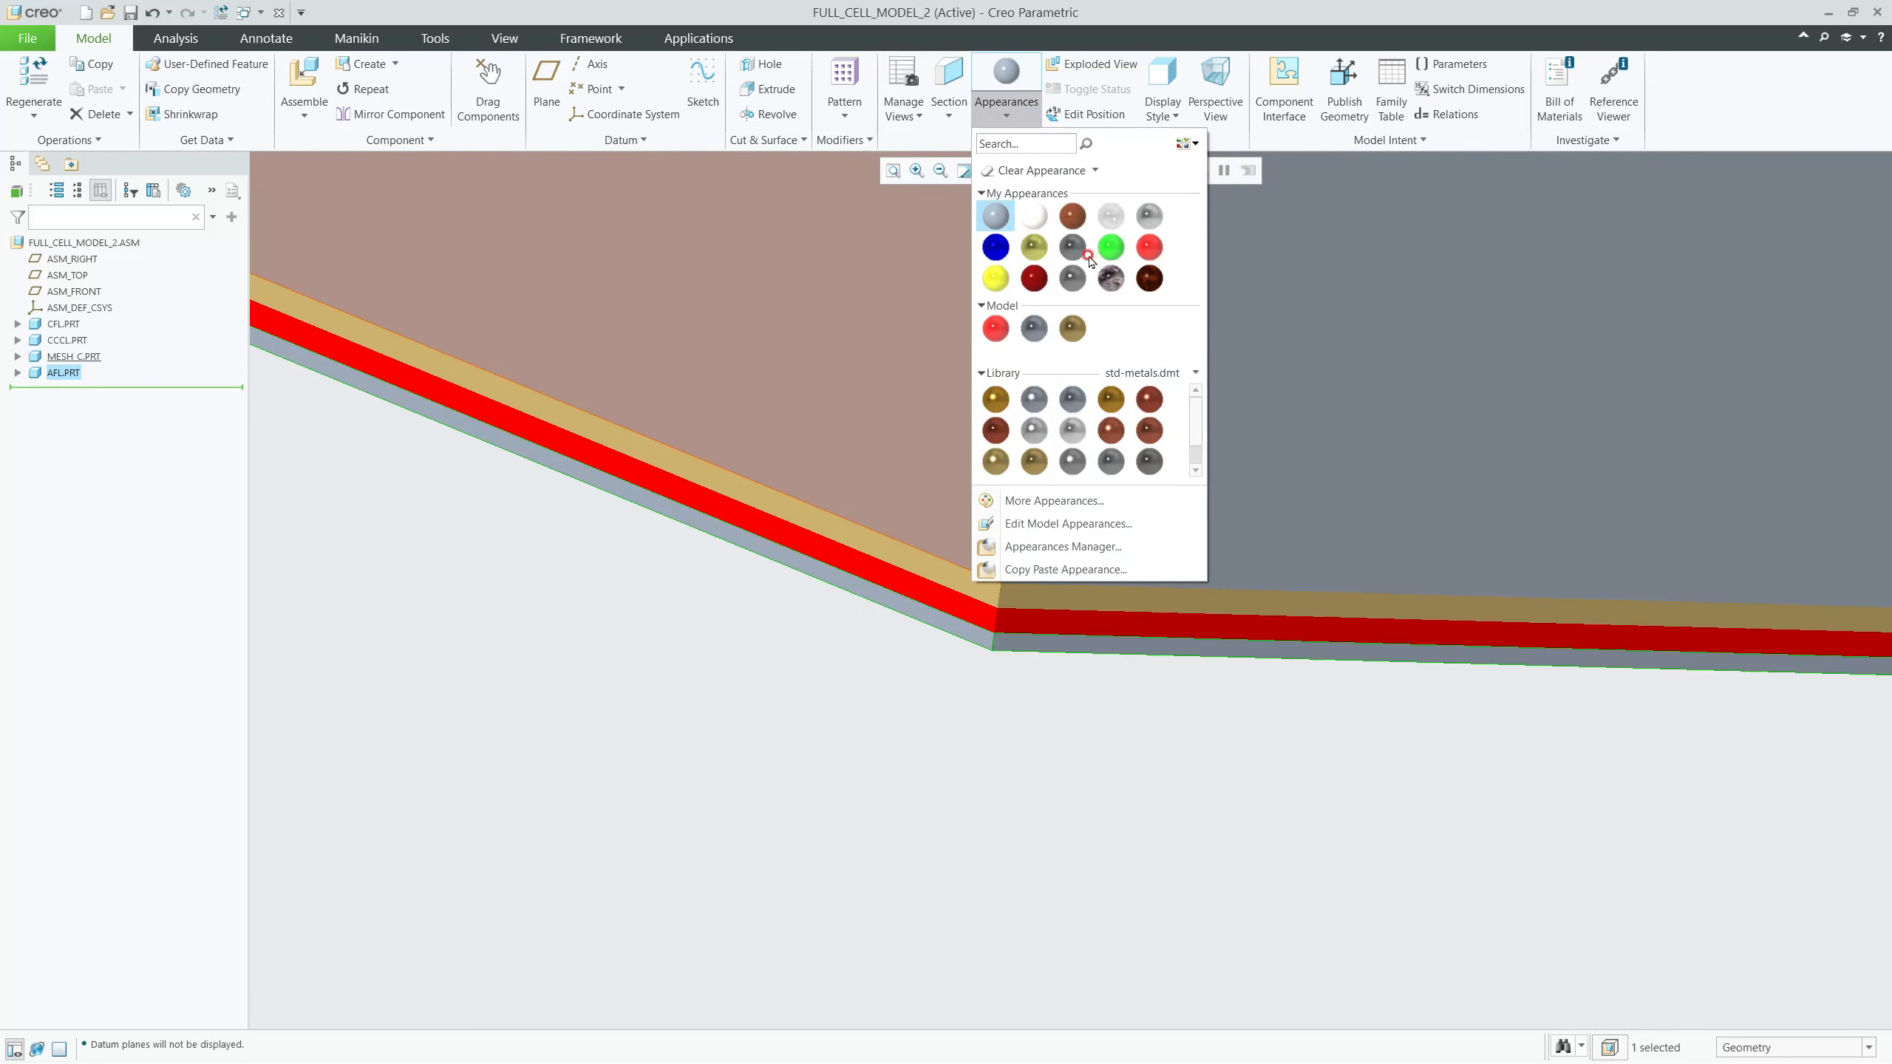
left_click(1148, 402)
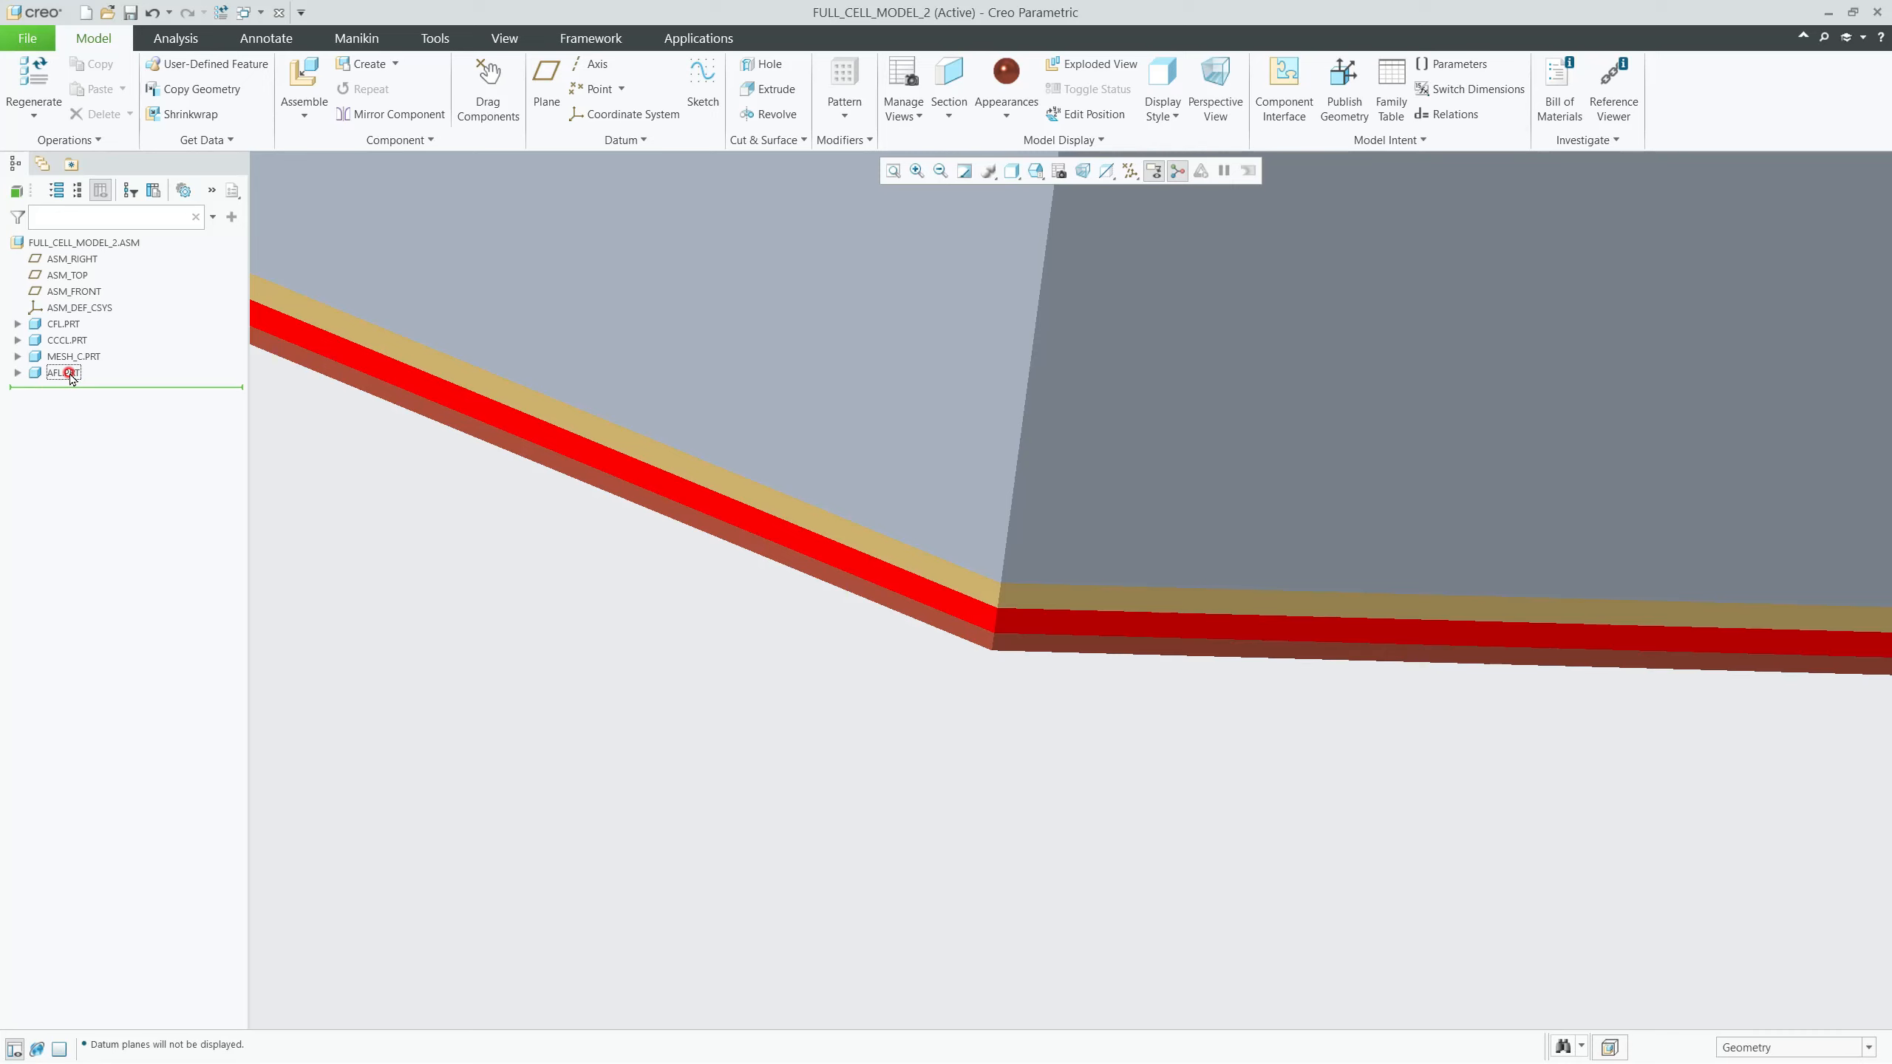
Step: Create a solid part component ASL in the assembly by copying the existing cfl.prt
left_click(62, 328)
left_click(361, 64)
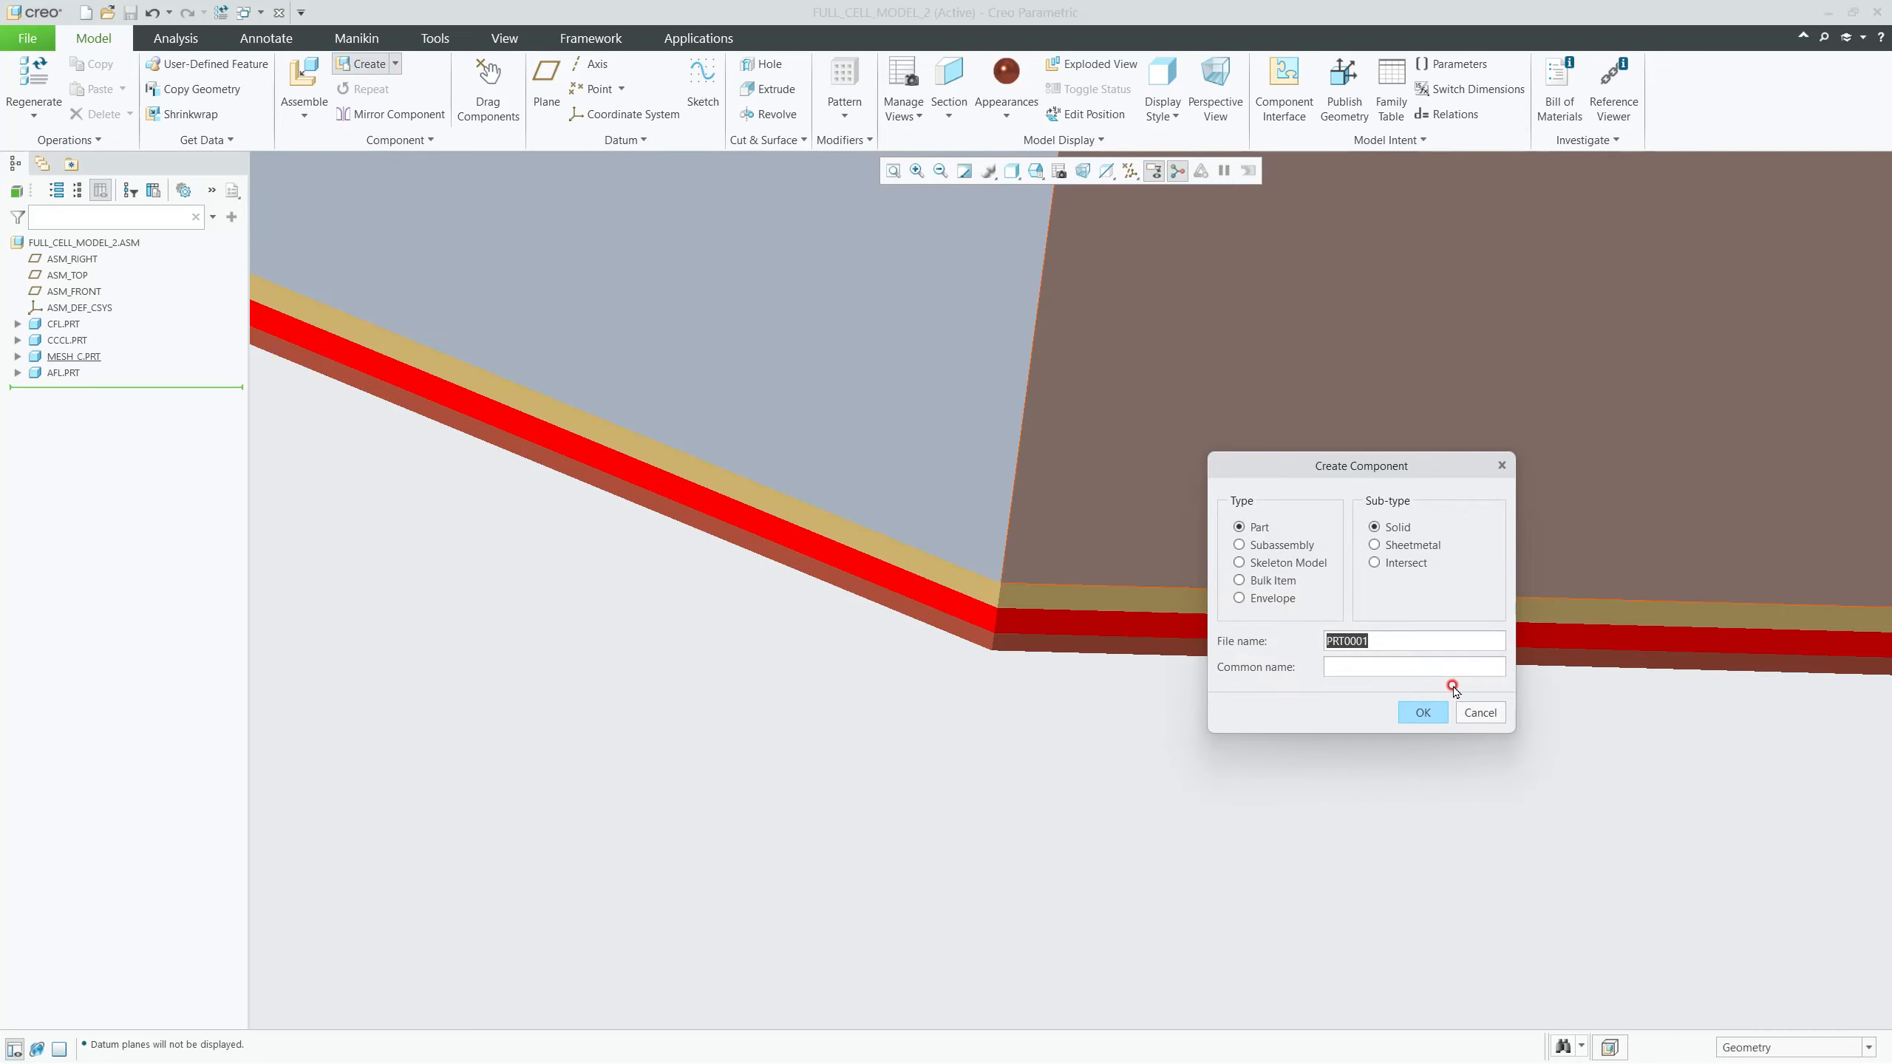
type("ASL")
left_click(1422, 714)
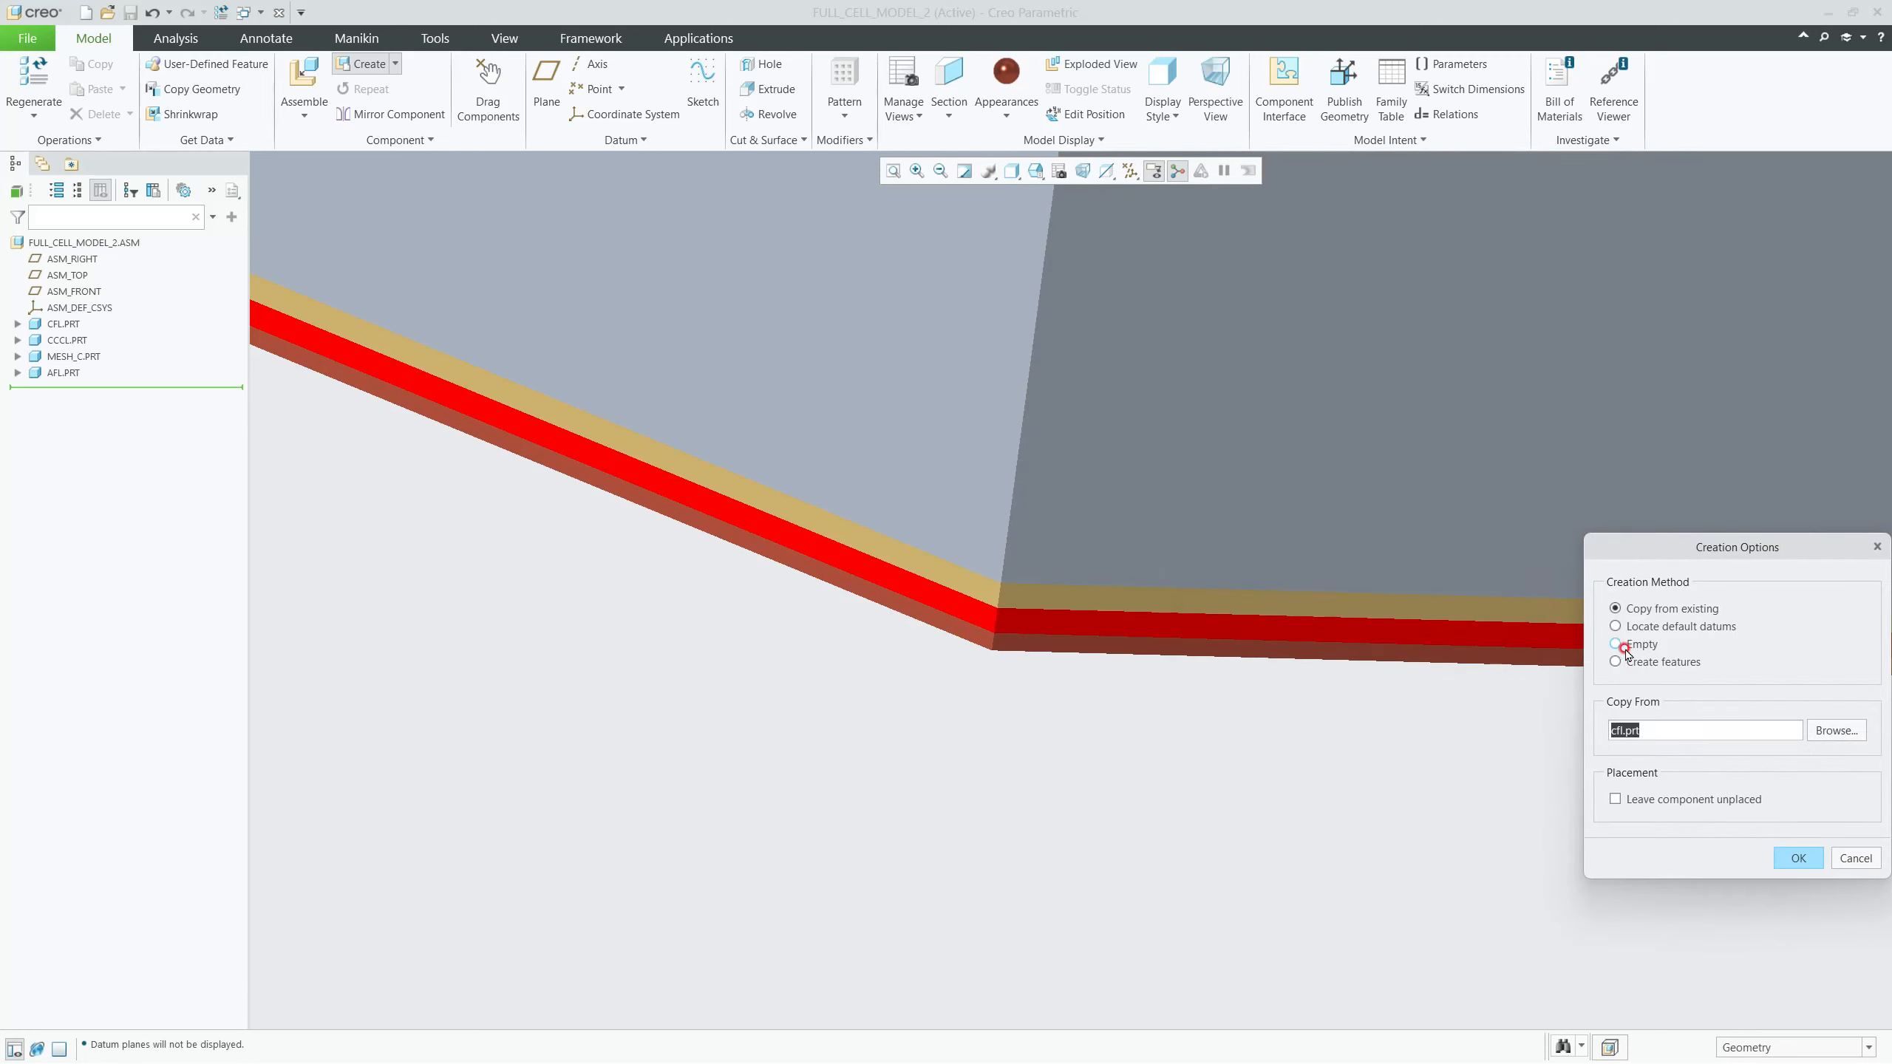
left_click(1803, 864)
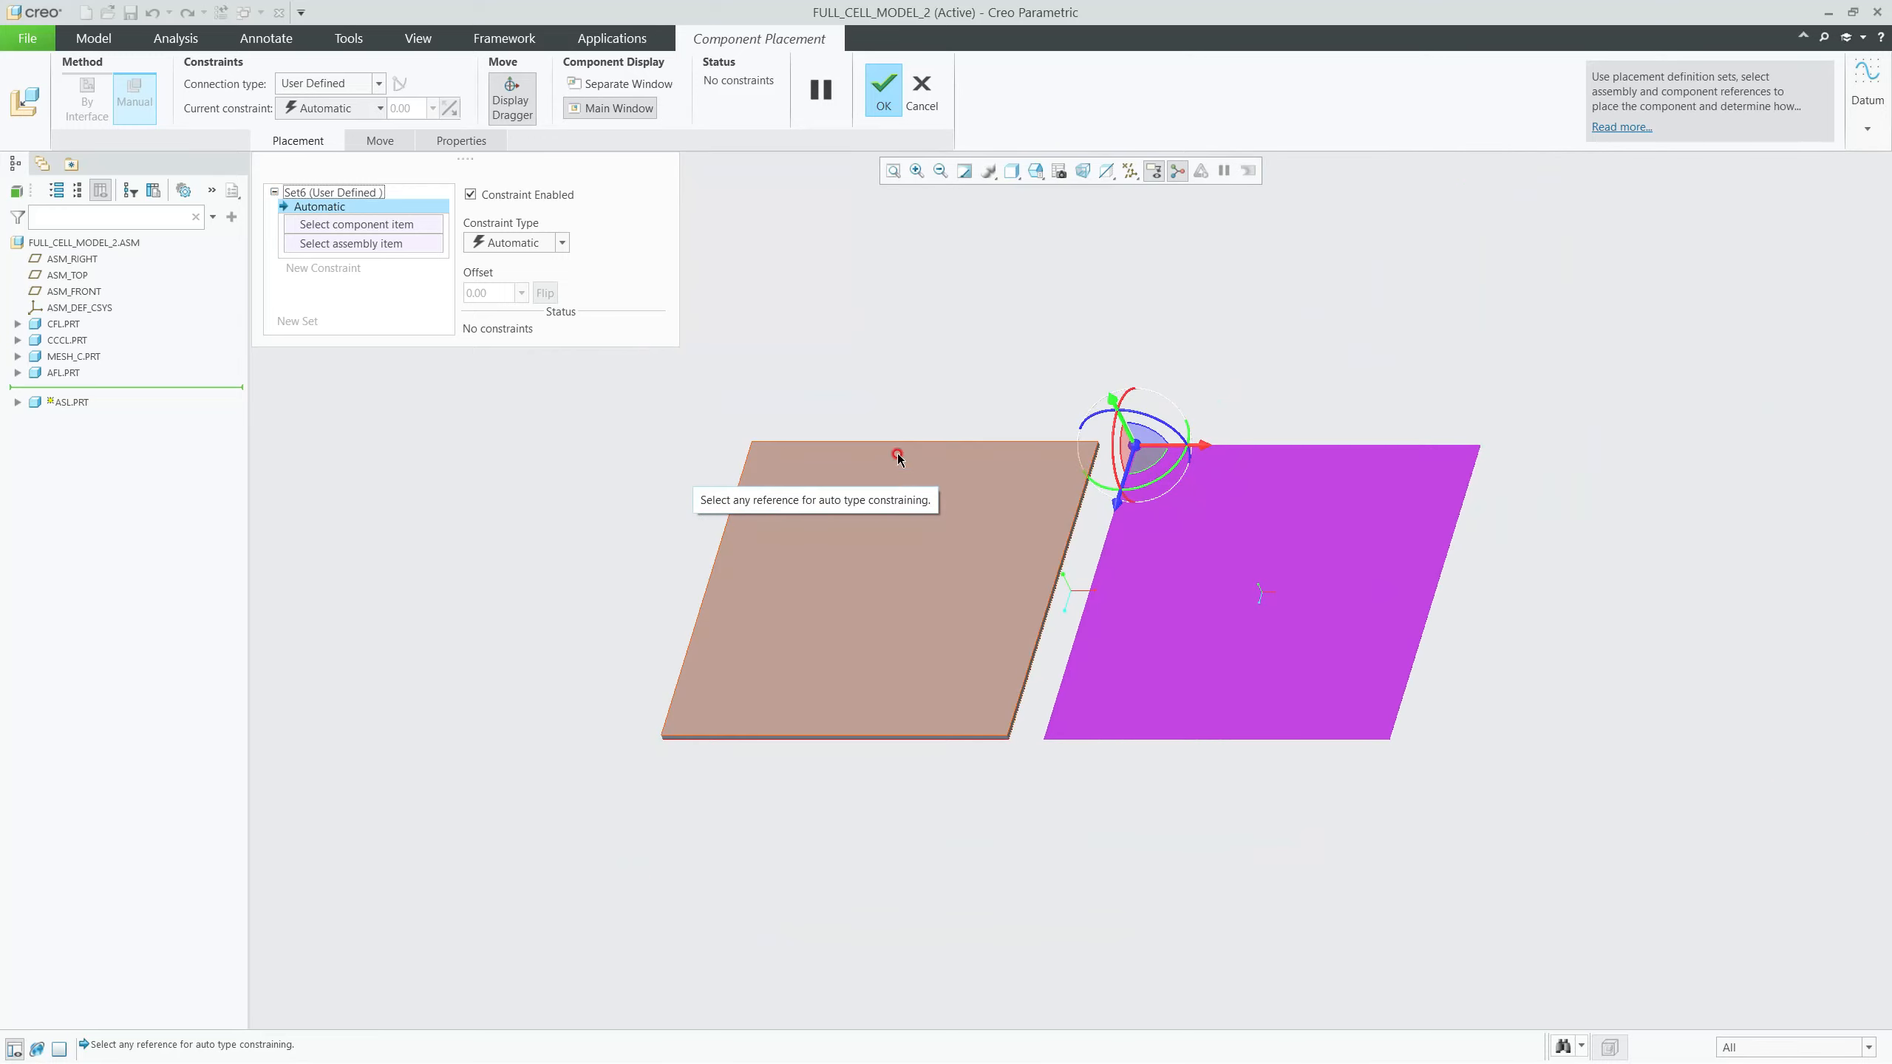
Step: Add a coincident constraint between ASL's front side face and the matching front side face of CFL
middle_click_drag(909, 528, 1070, 605)
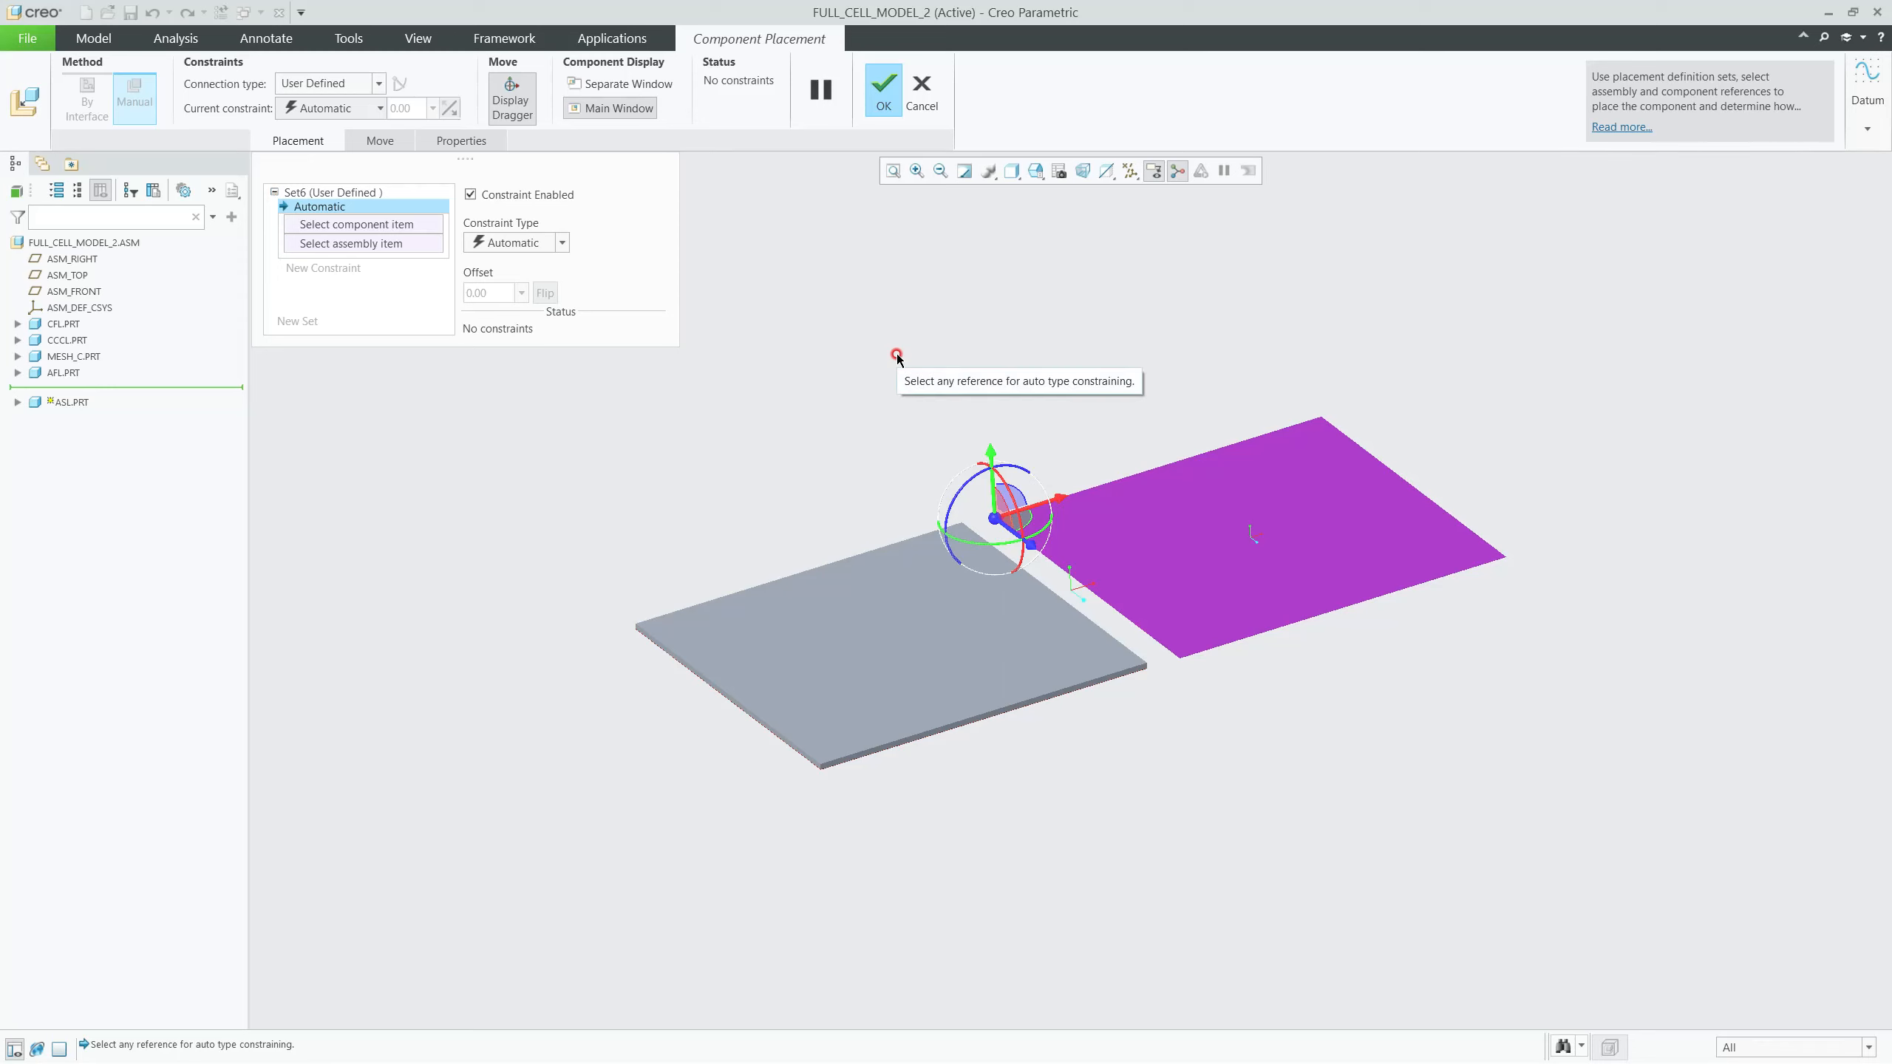
scroll(1218, 589, "down", 2)
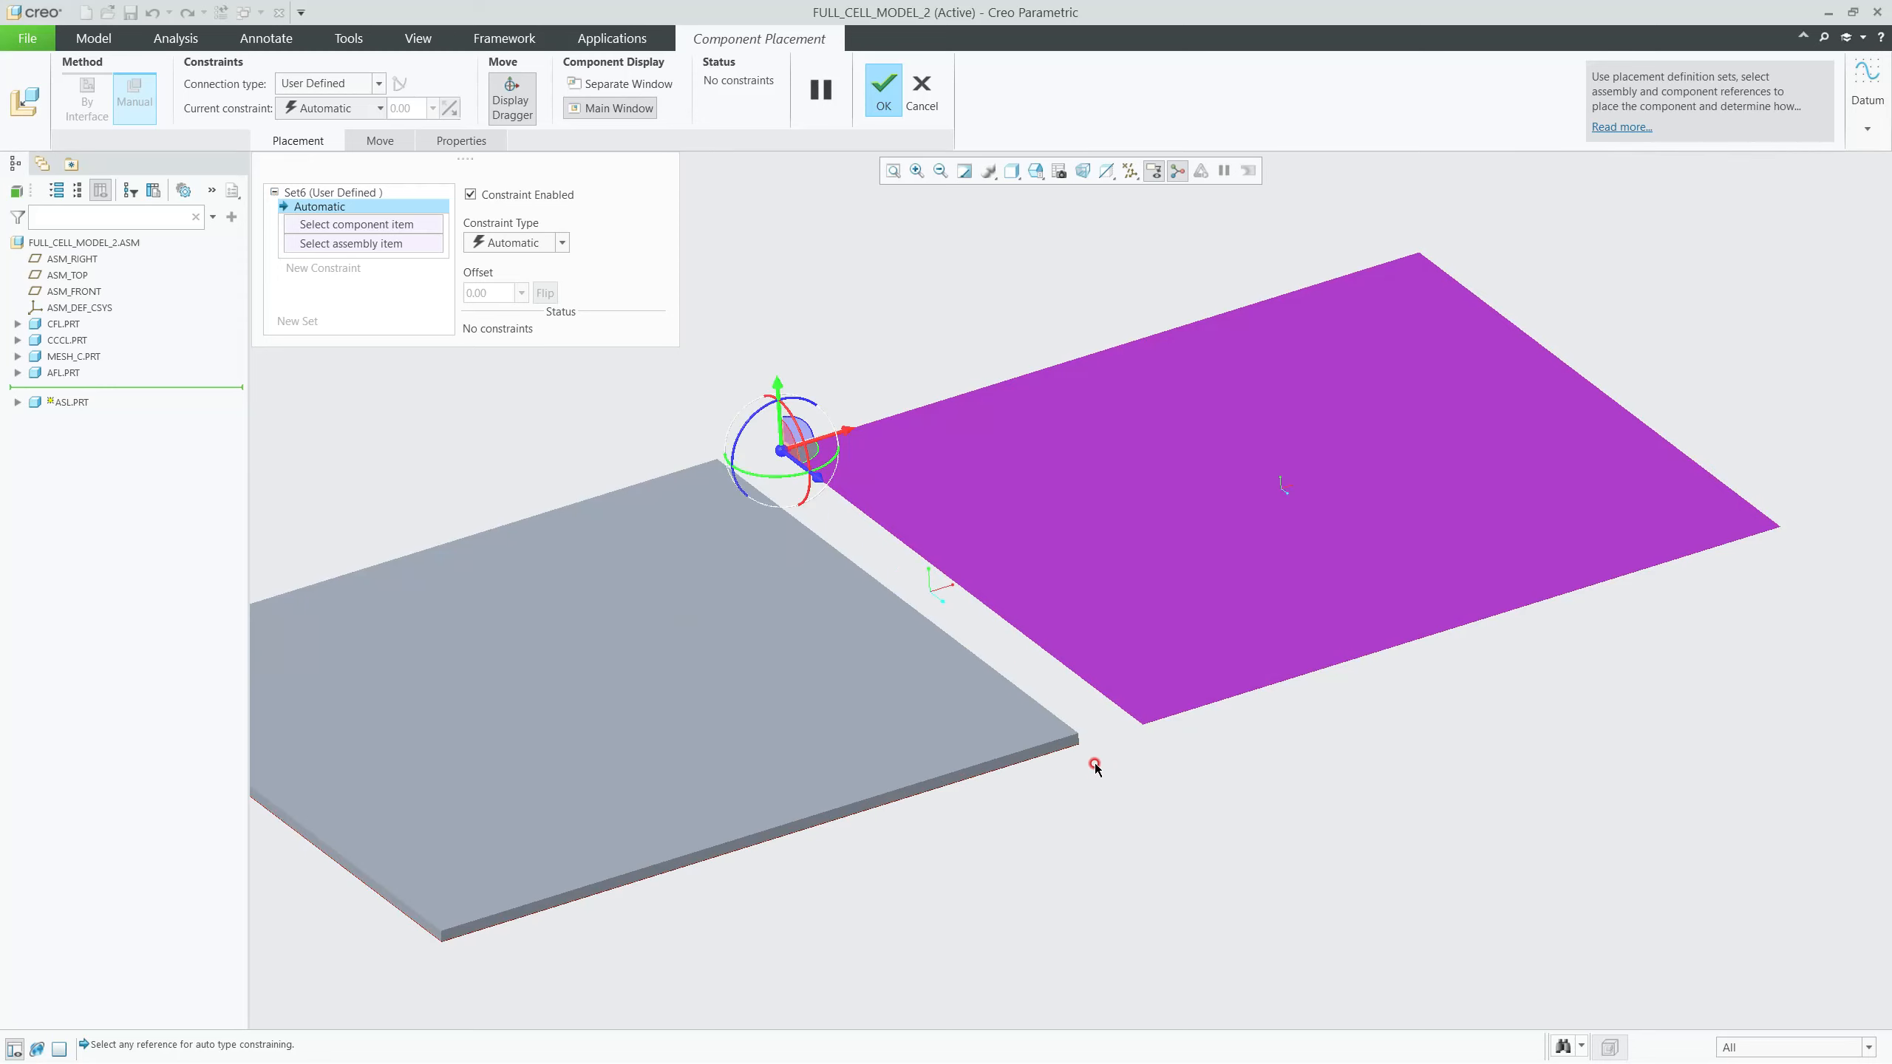
scroll(1095, 768, "down", 4)
scroll(1073, 747, "down", 3)
scroll(1390, 617, "down", 4)
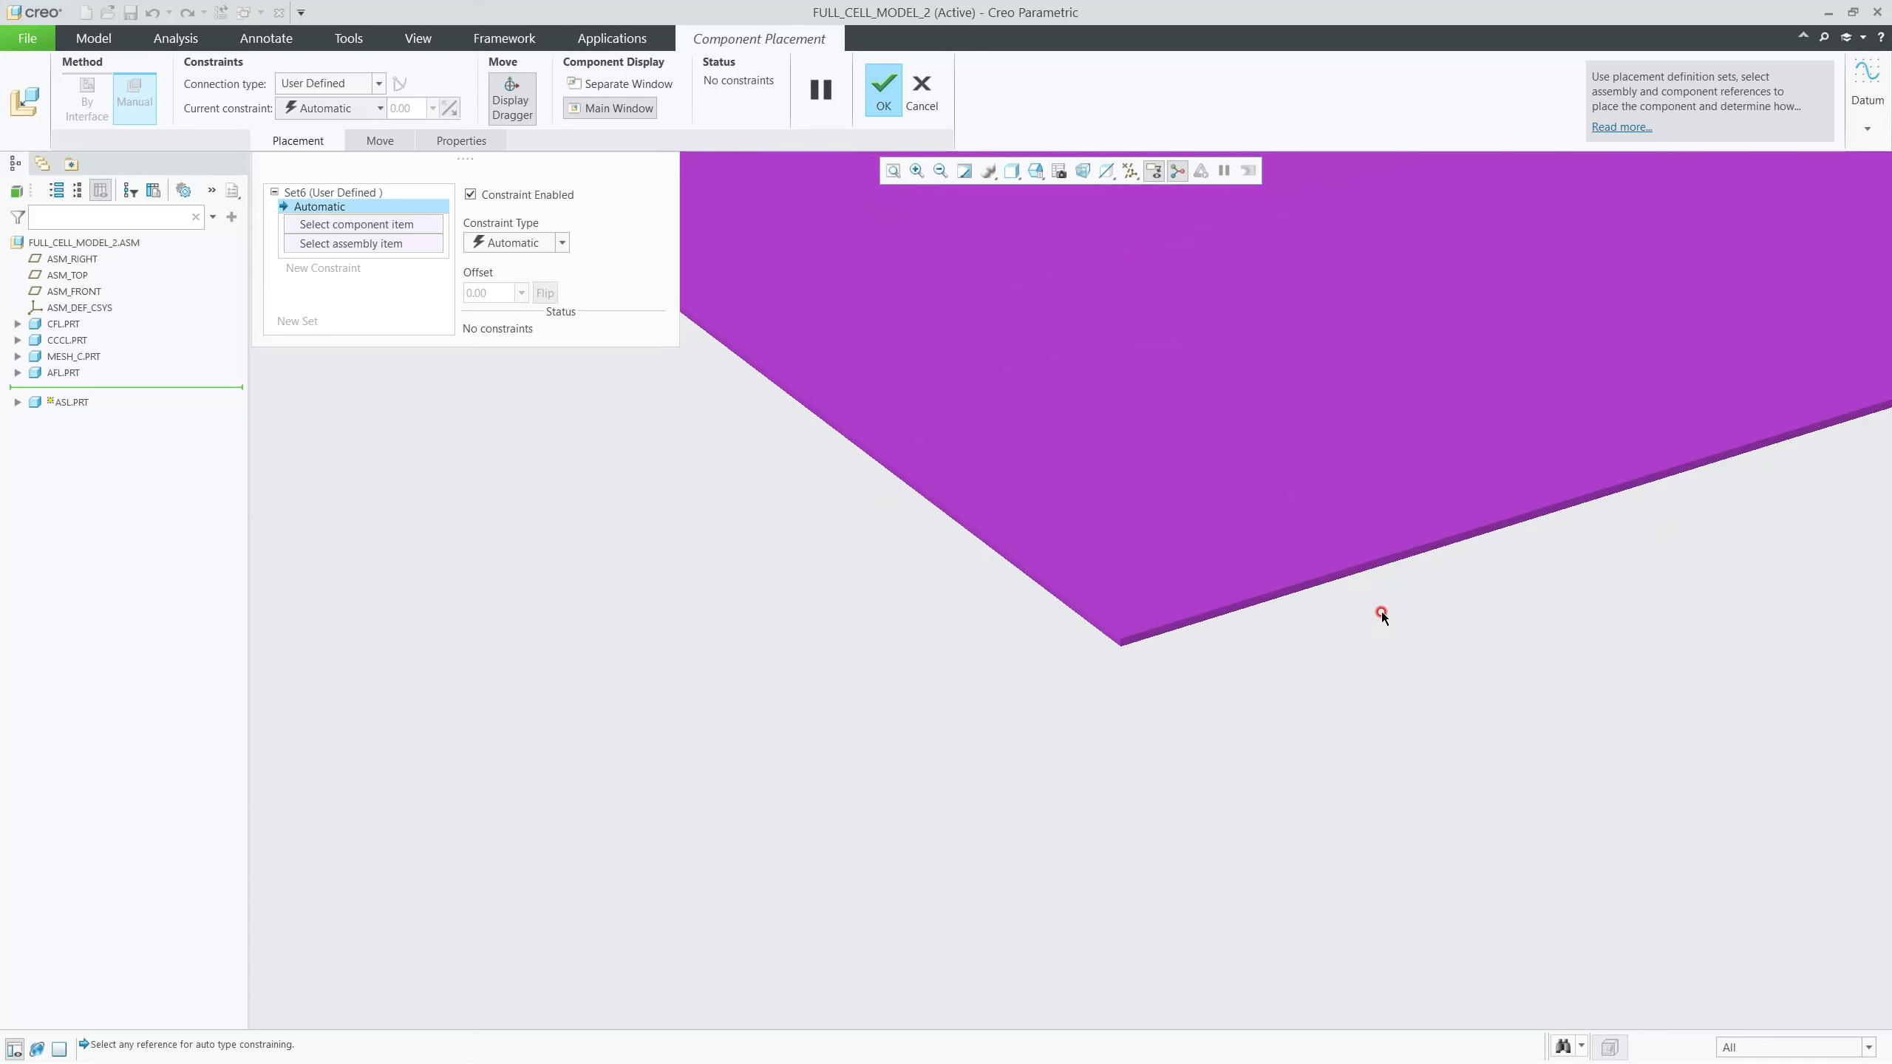
left_click(1105, 589)
scroll(760, 823, "up", 3)
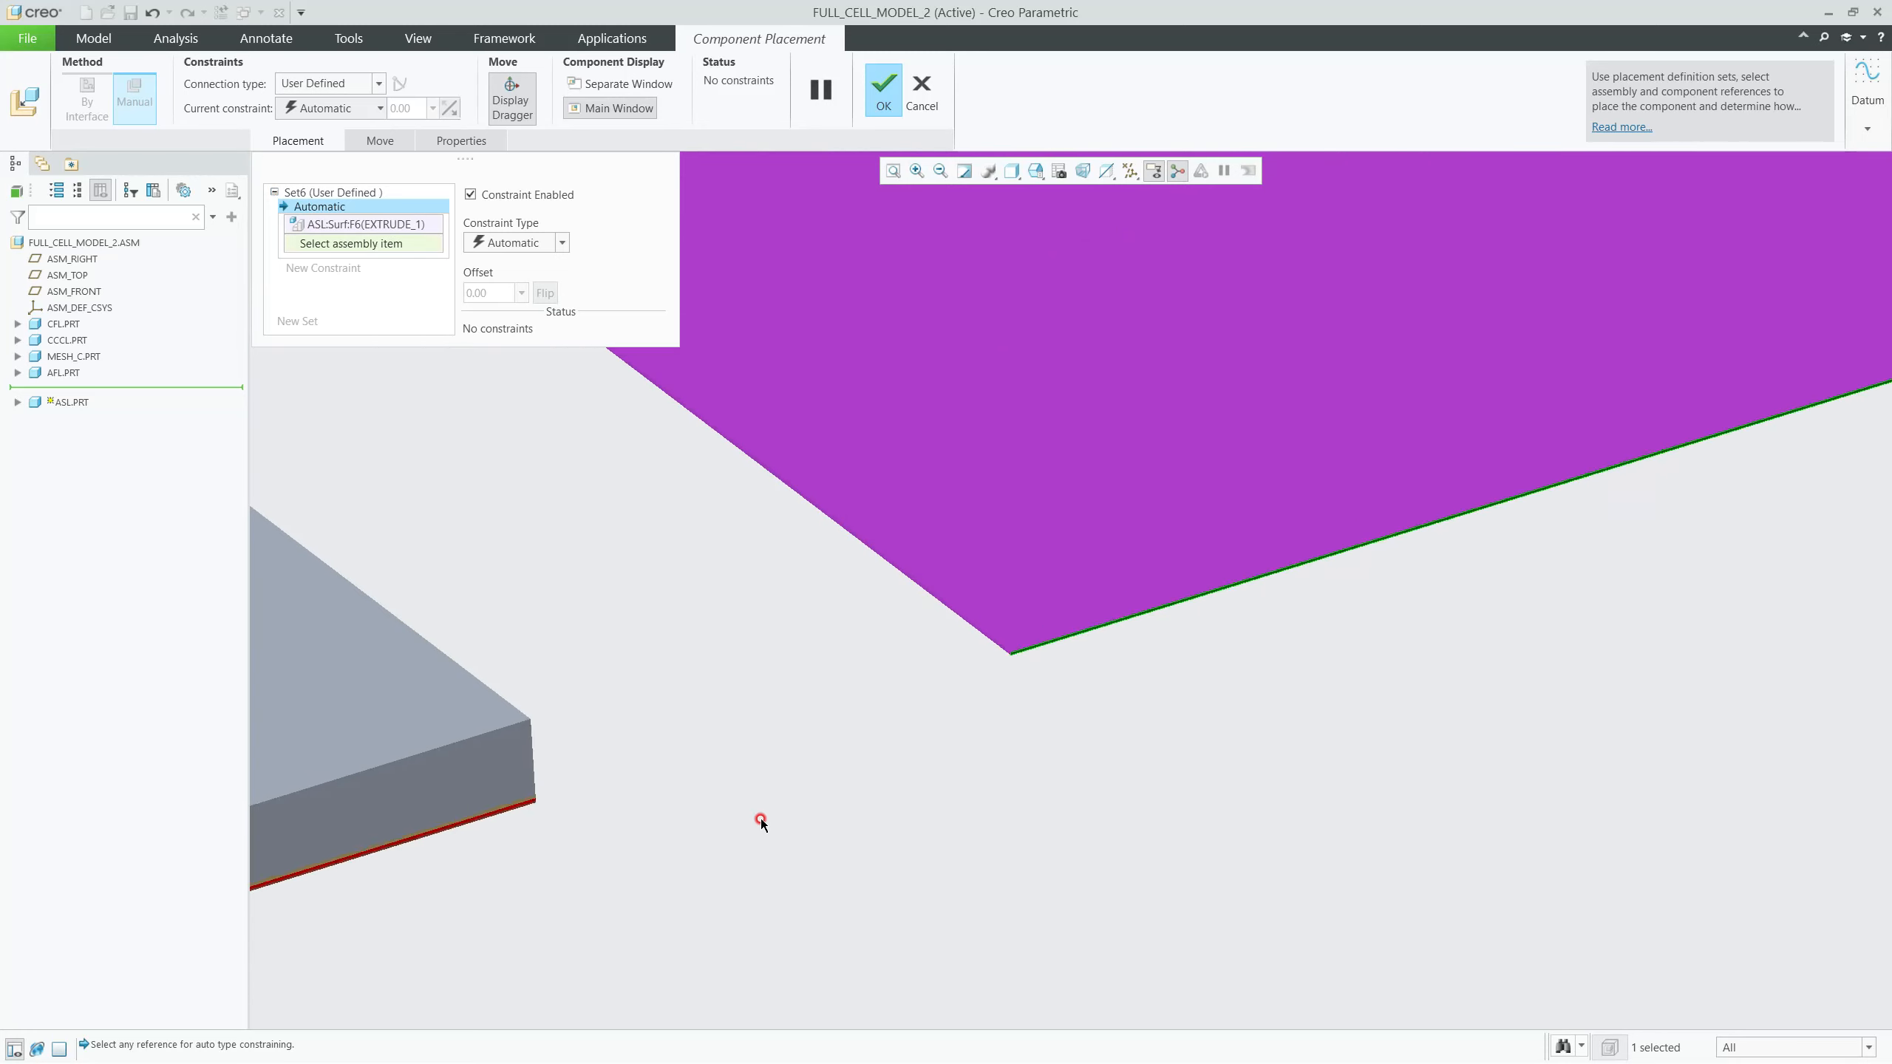
scroll(603, 866, "down", 3)
scroll(649, 790, "down", 4)
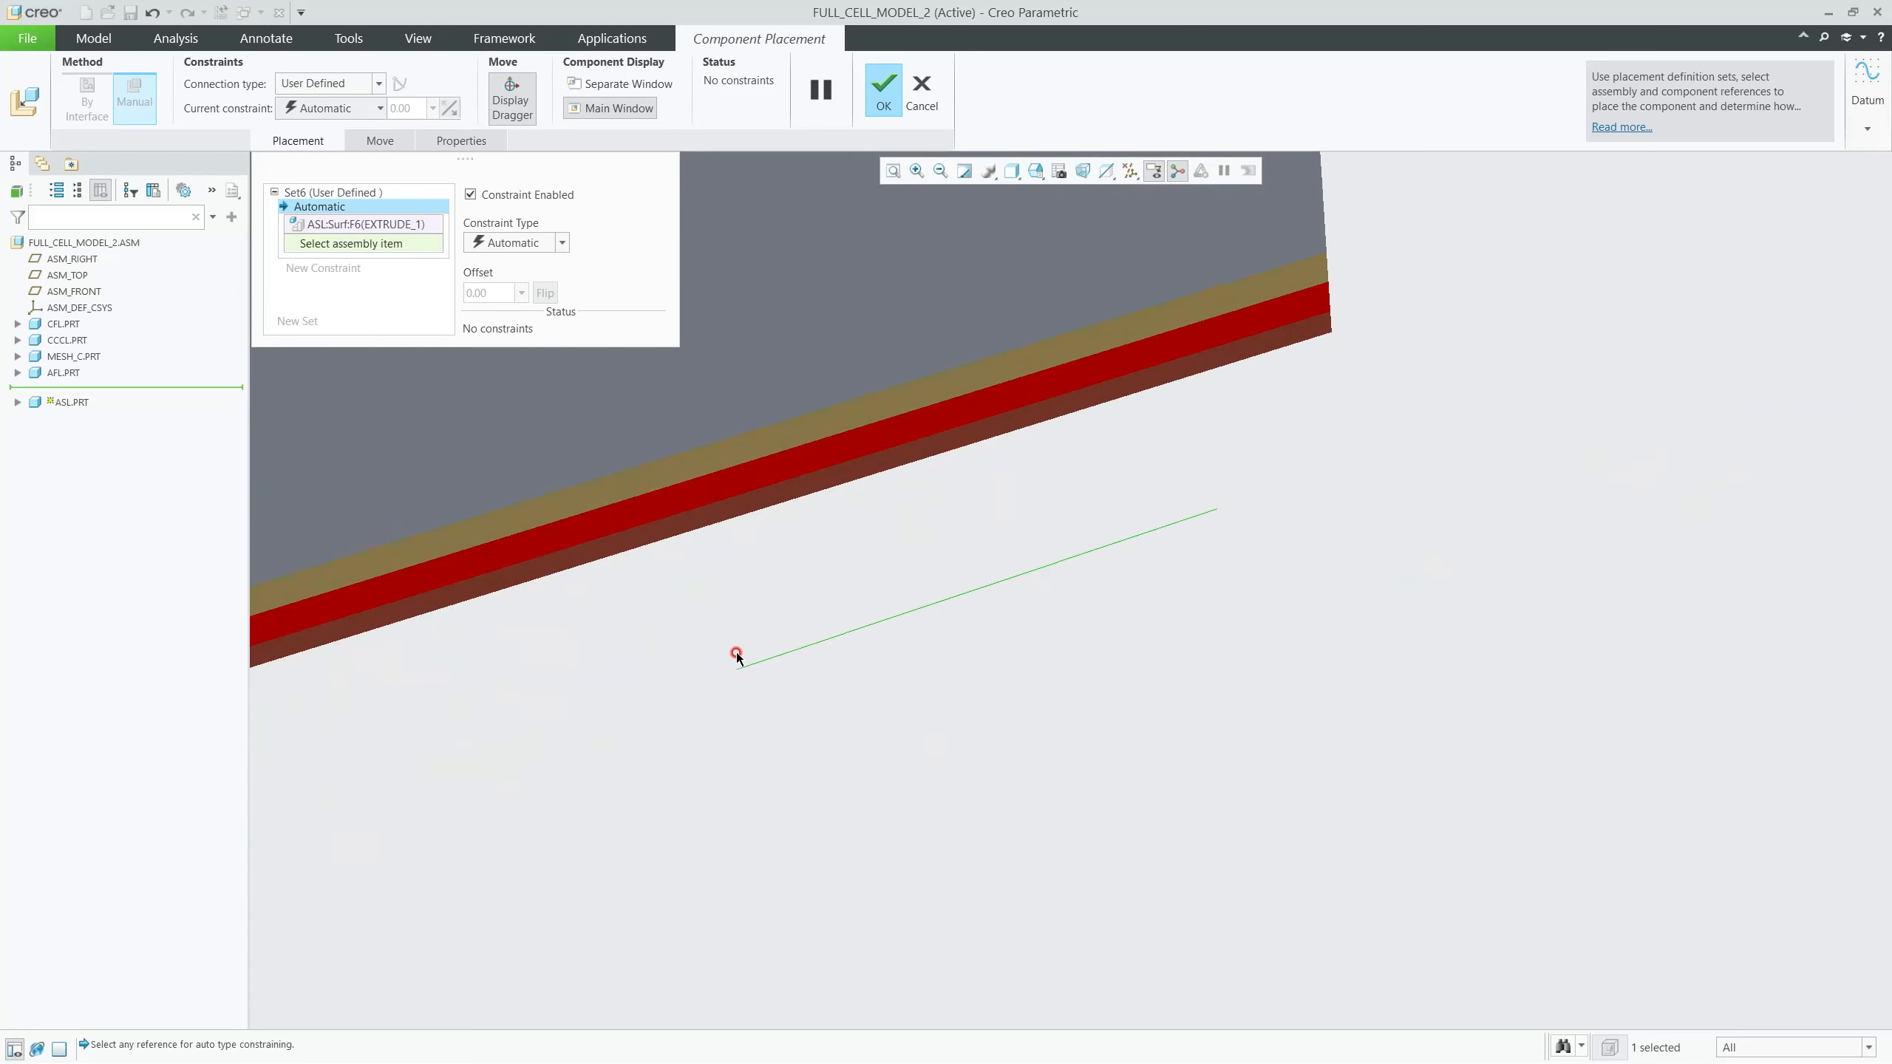
left_click(723, 490)
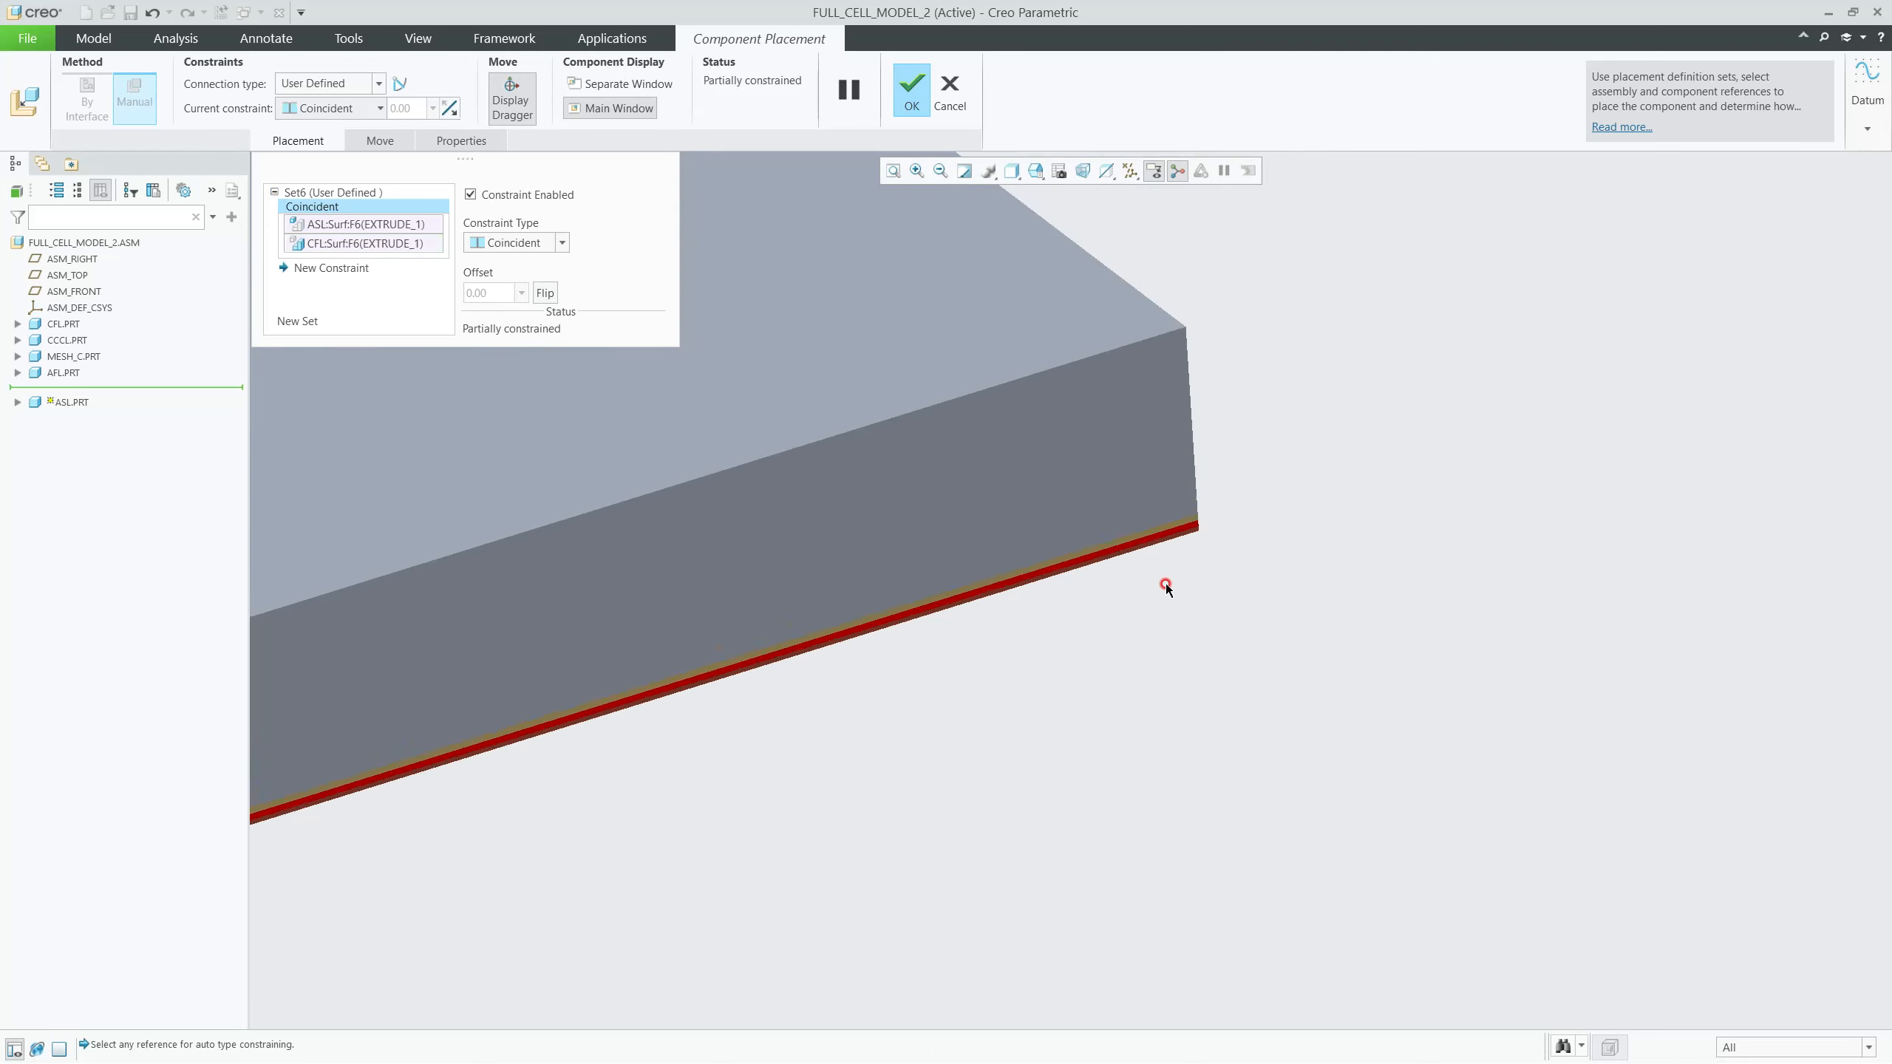
Step: Make ASL's upper face coincident with the underside of the AFL layer
left_click(1631, 419)
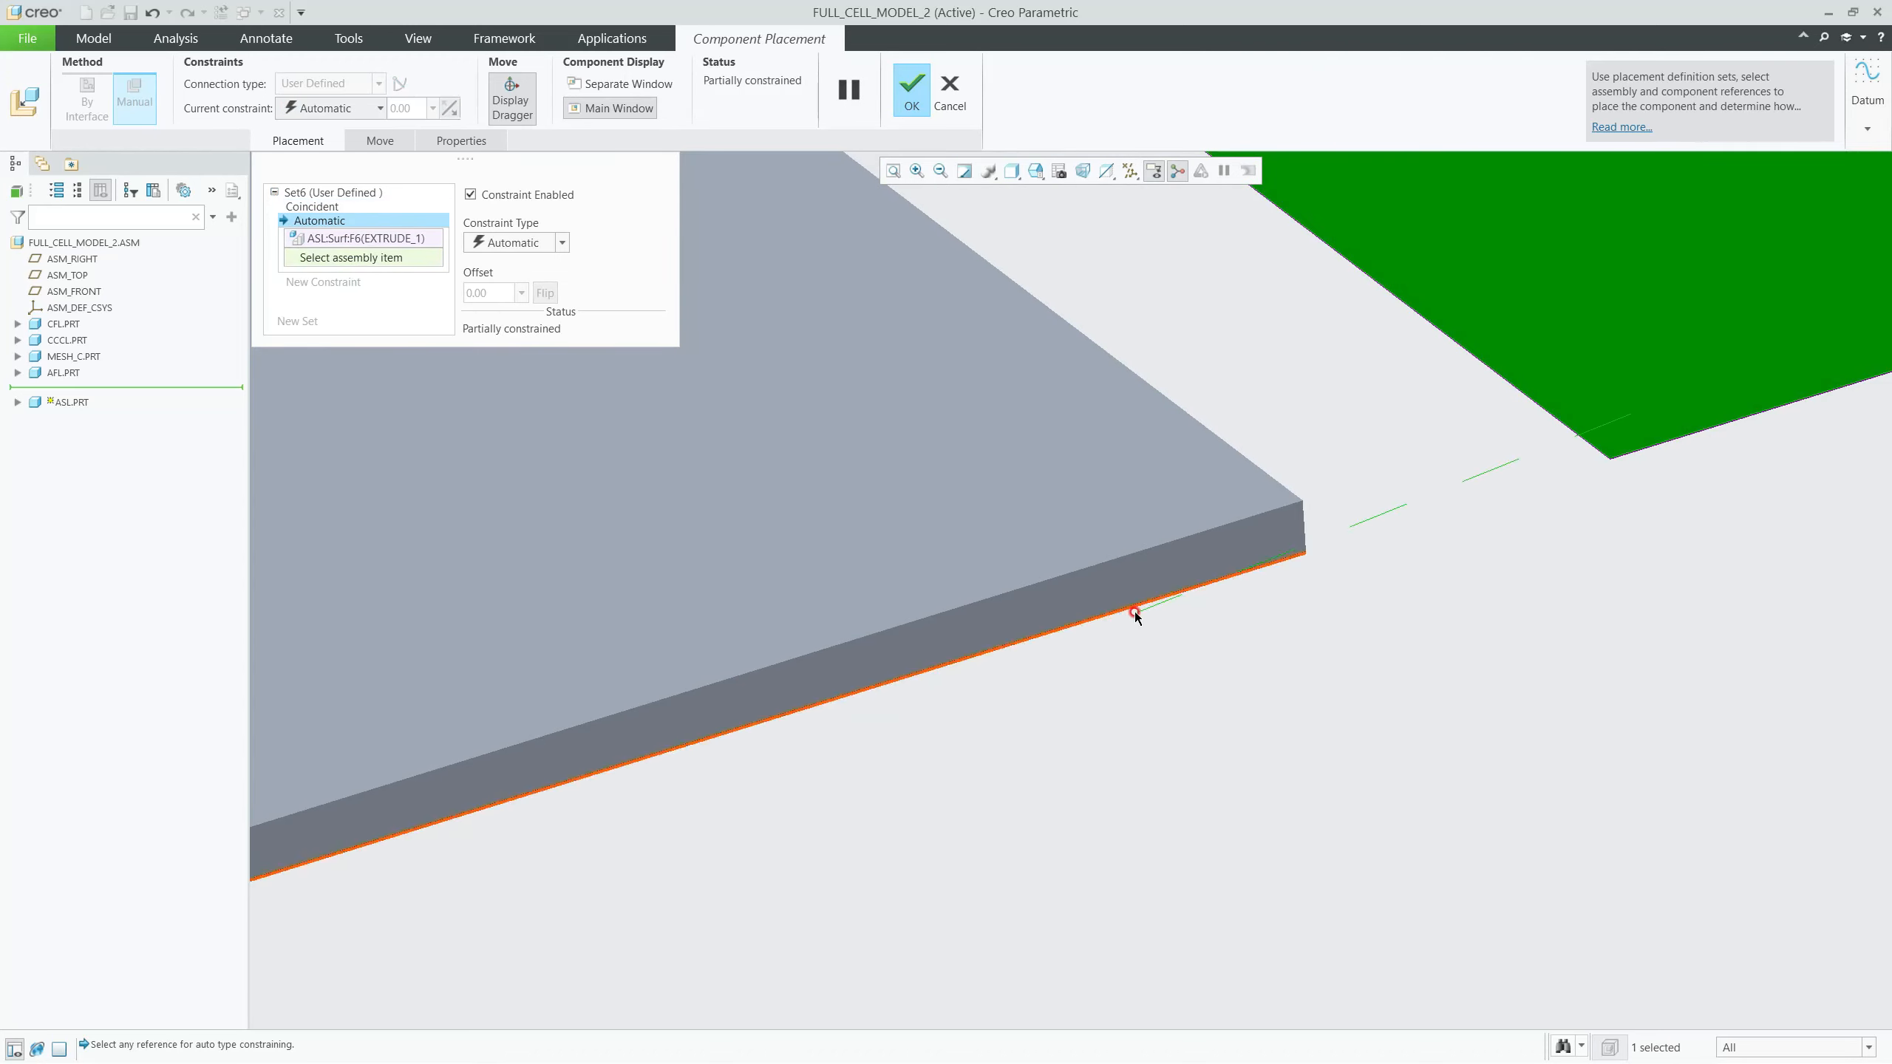
scroll(1115, 549, "up", 5)
mouse_move(1035, 501)
middle_mouse_down()
mouse_move(1024, 522)
mouse_move(1009, 494)
middle_mouse_up()
scroll(915, 470, "down", 1)
scroll(914, 468, "down", 6)
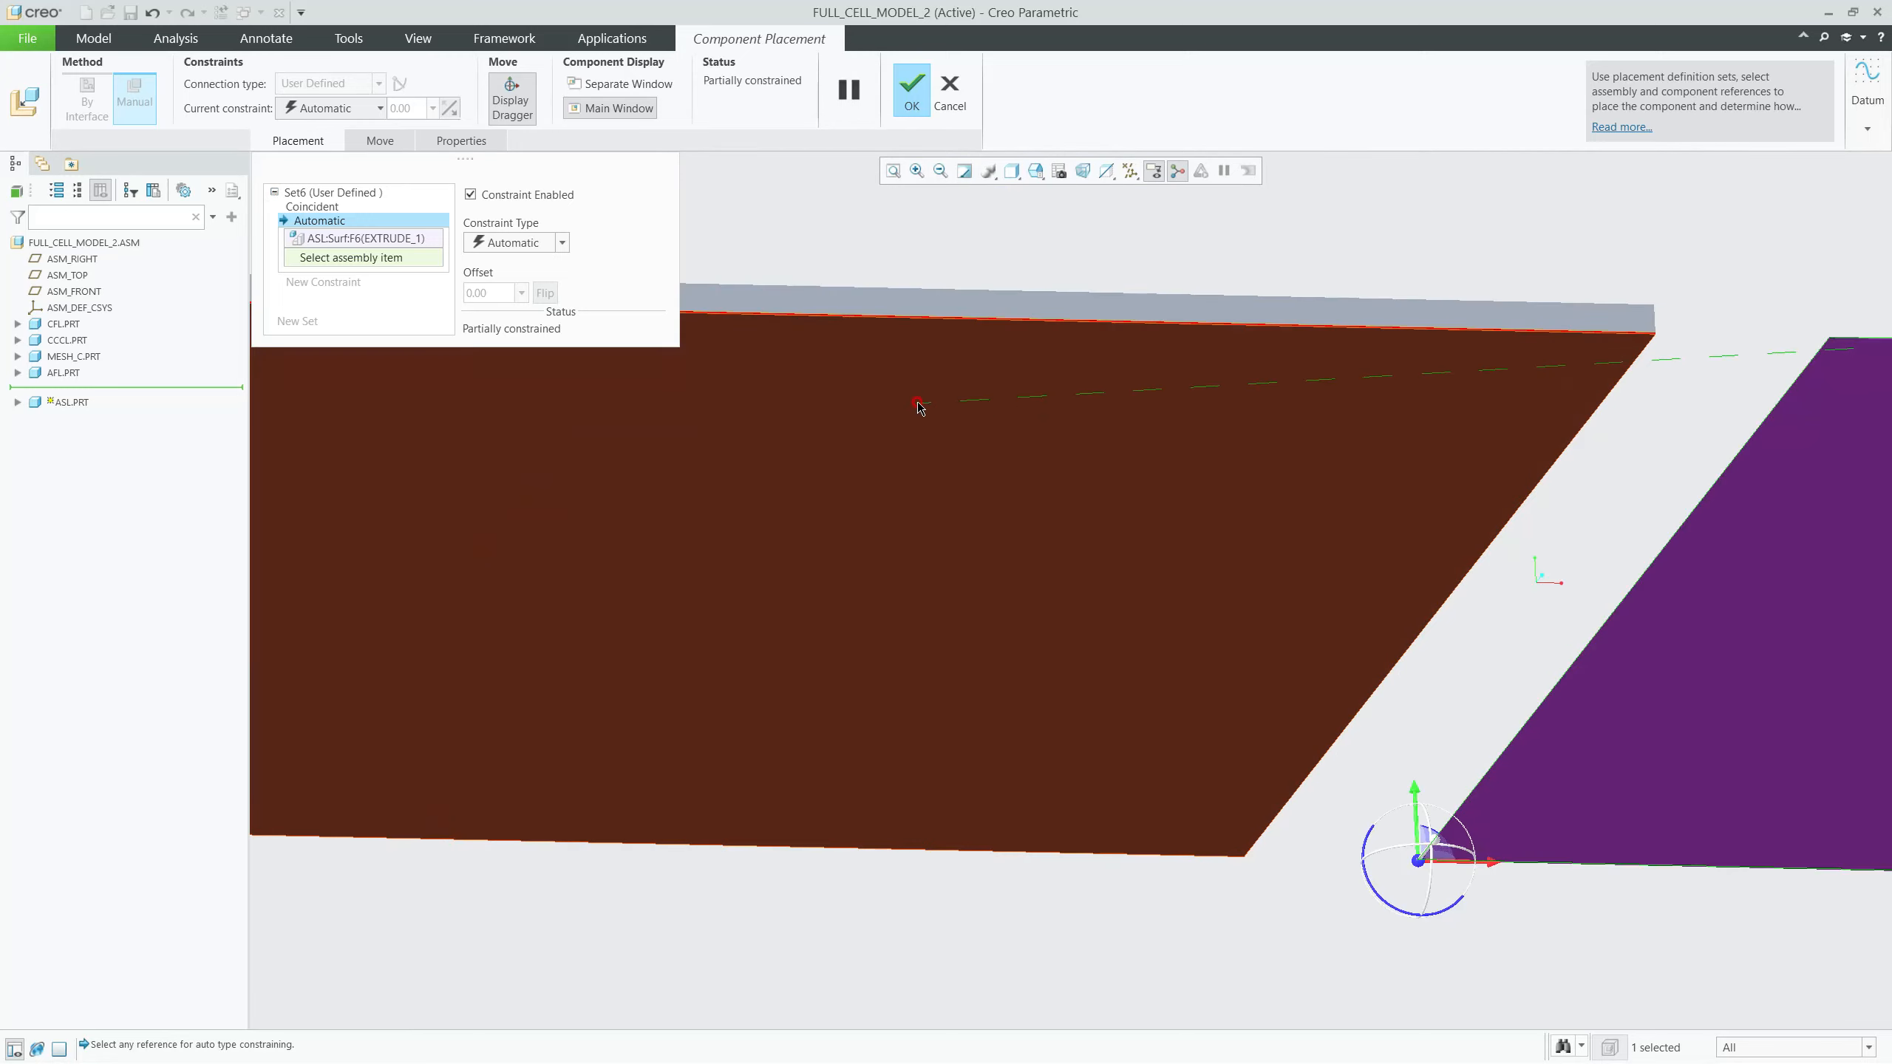
left_click(954, 343)
Step: Make ASL's side face along the gap coincident with CFL's corresponding outer side face and accept the placement
scroll(976, 358, "up", 6)
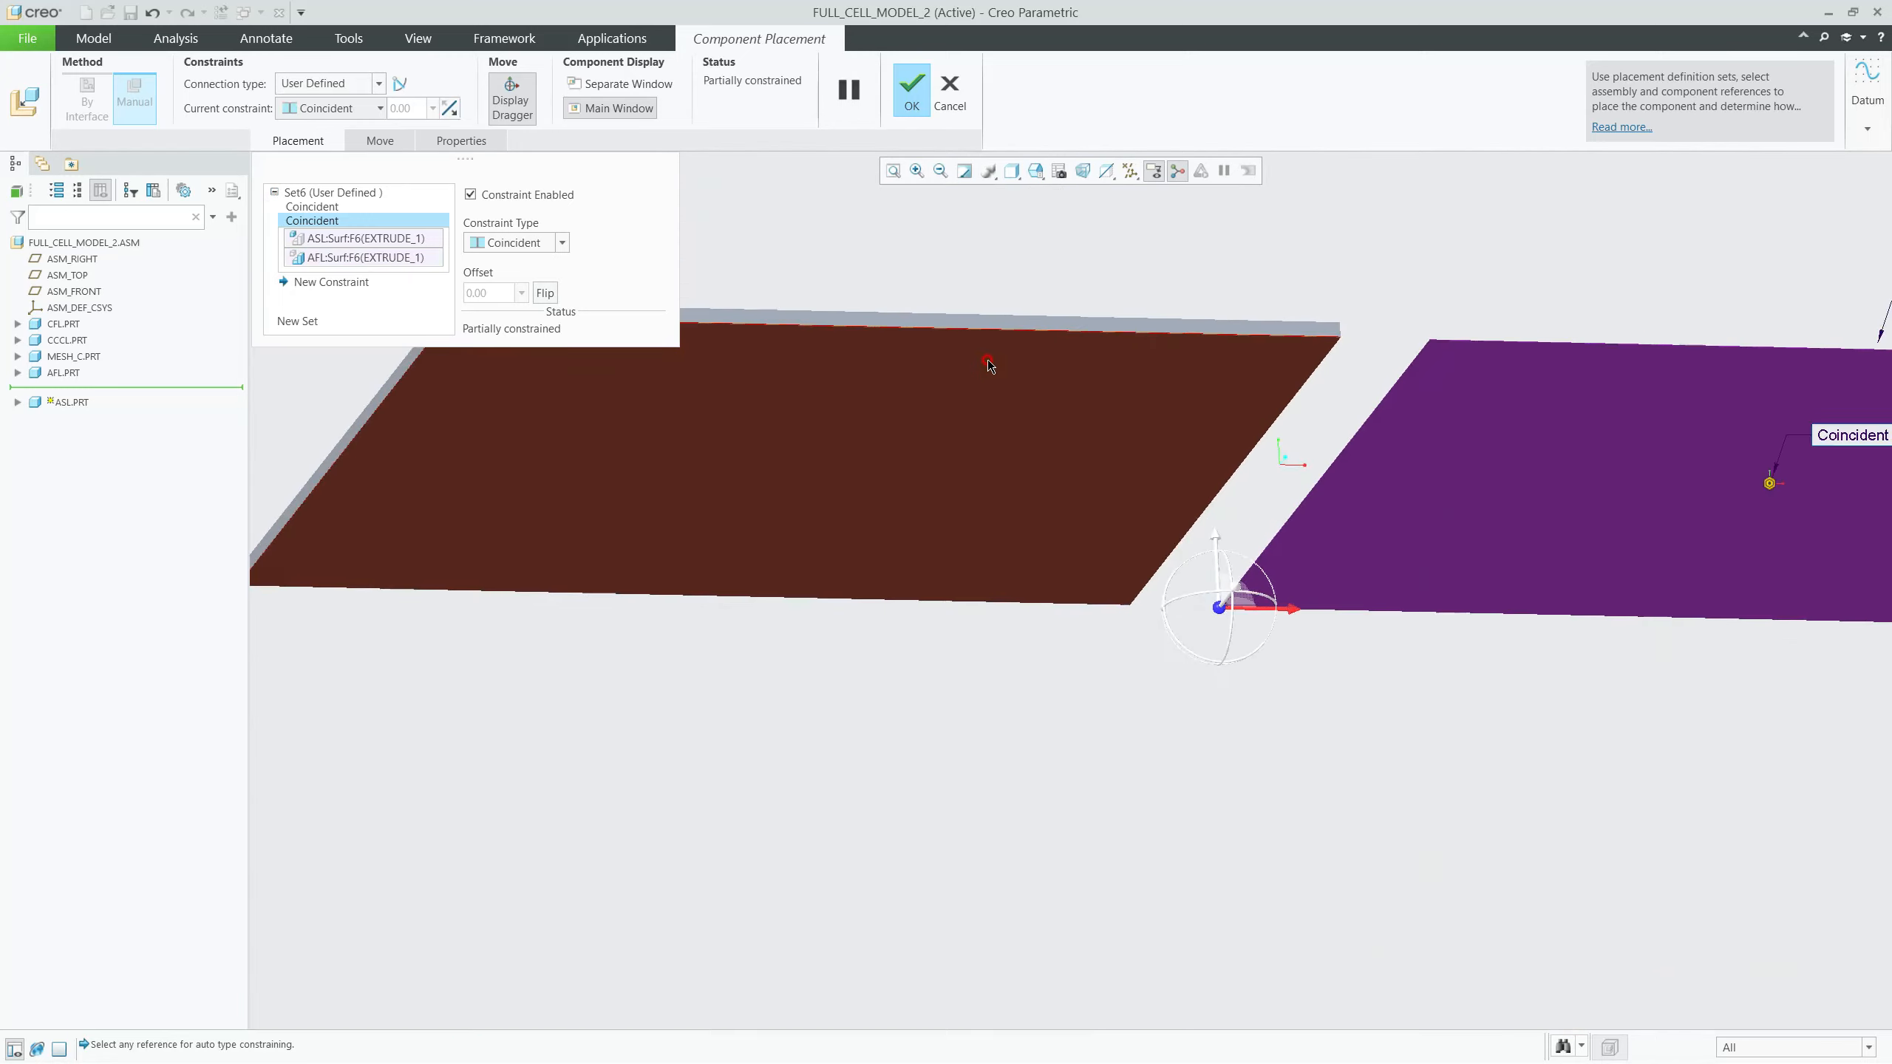
scroll(1315, 473, "down", 5)
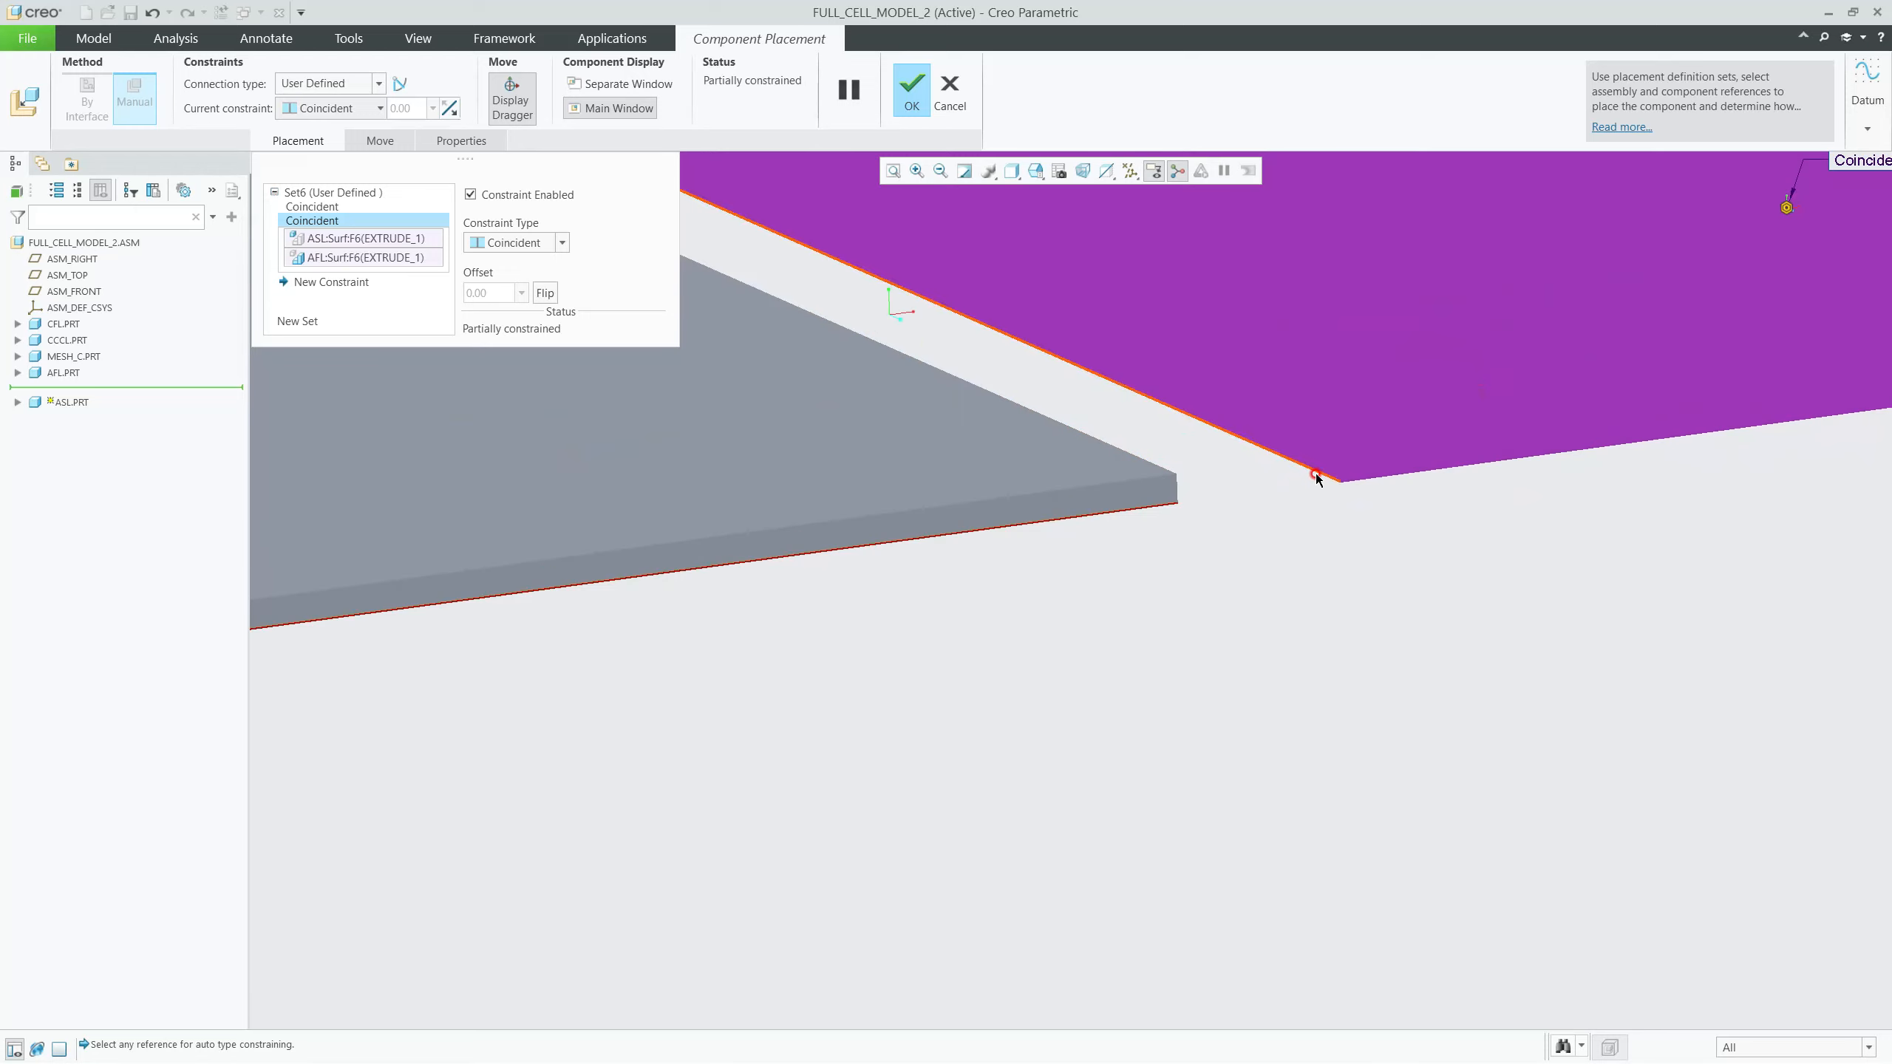
left_click(1478, 553)
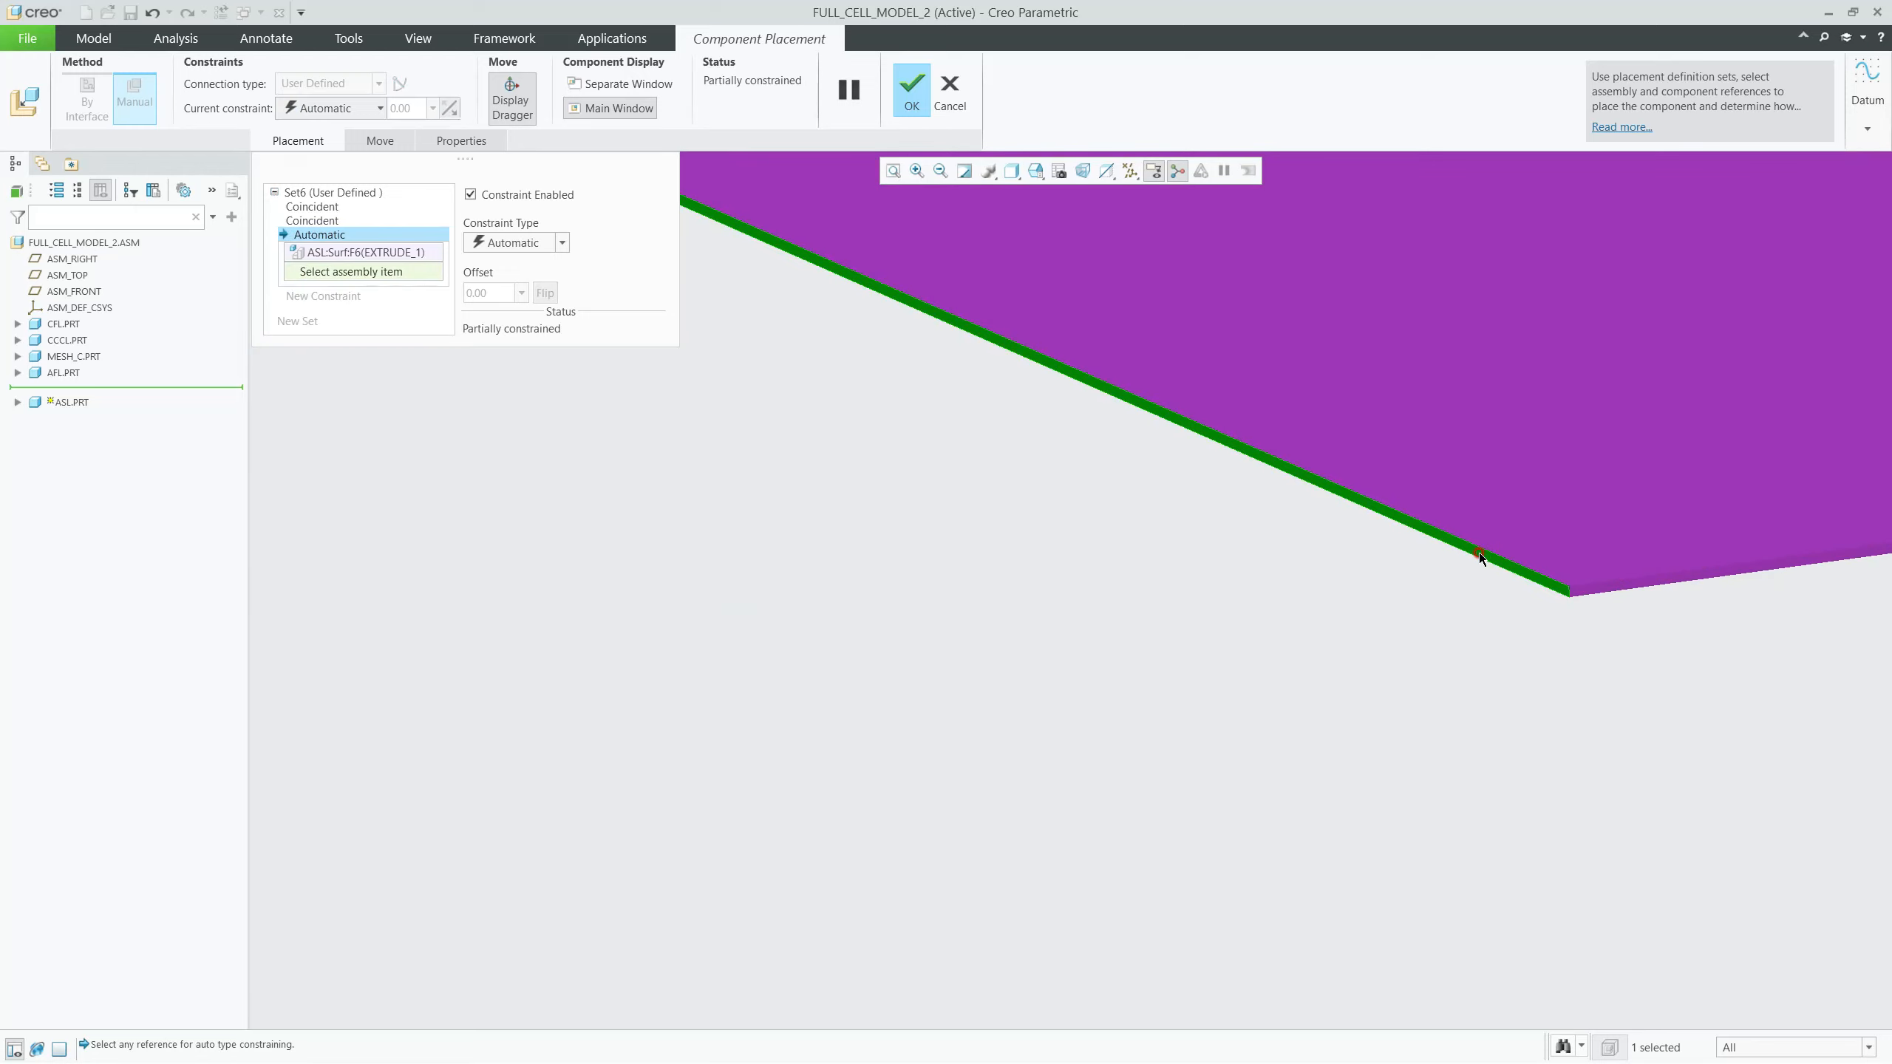
scroll(1479, 555, "up", 5)
scroll(546, 665, "down", 6)
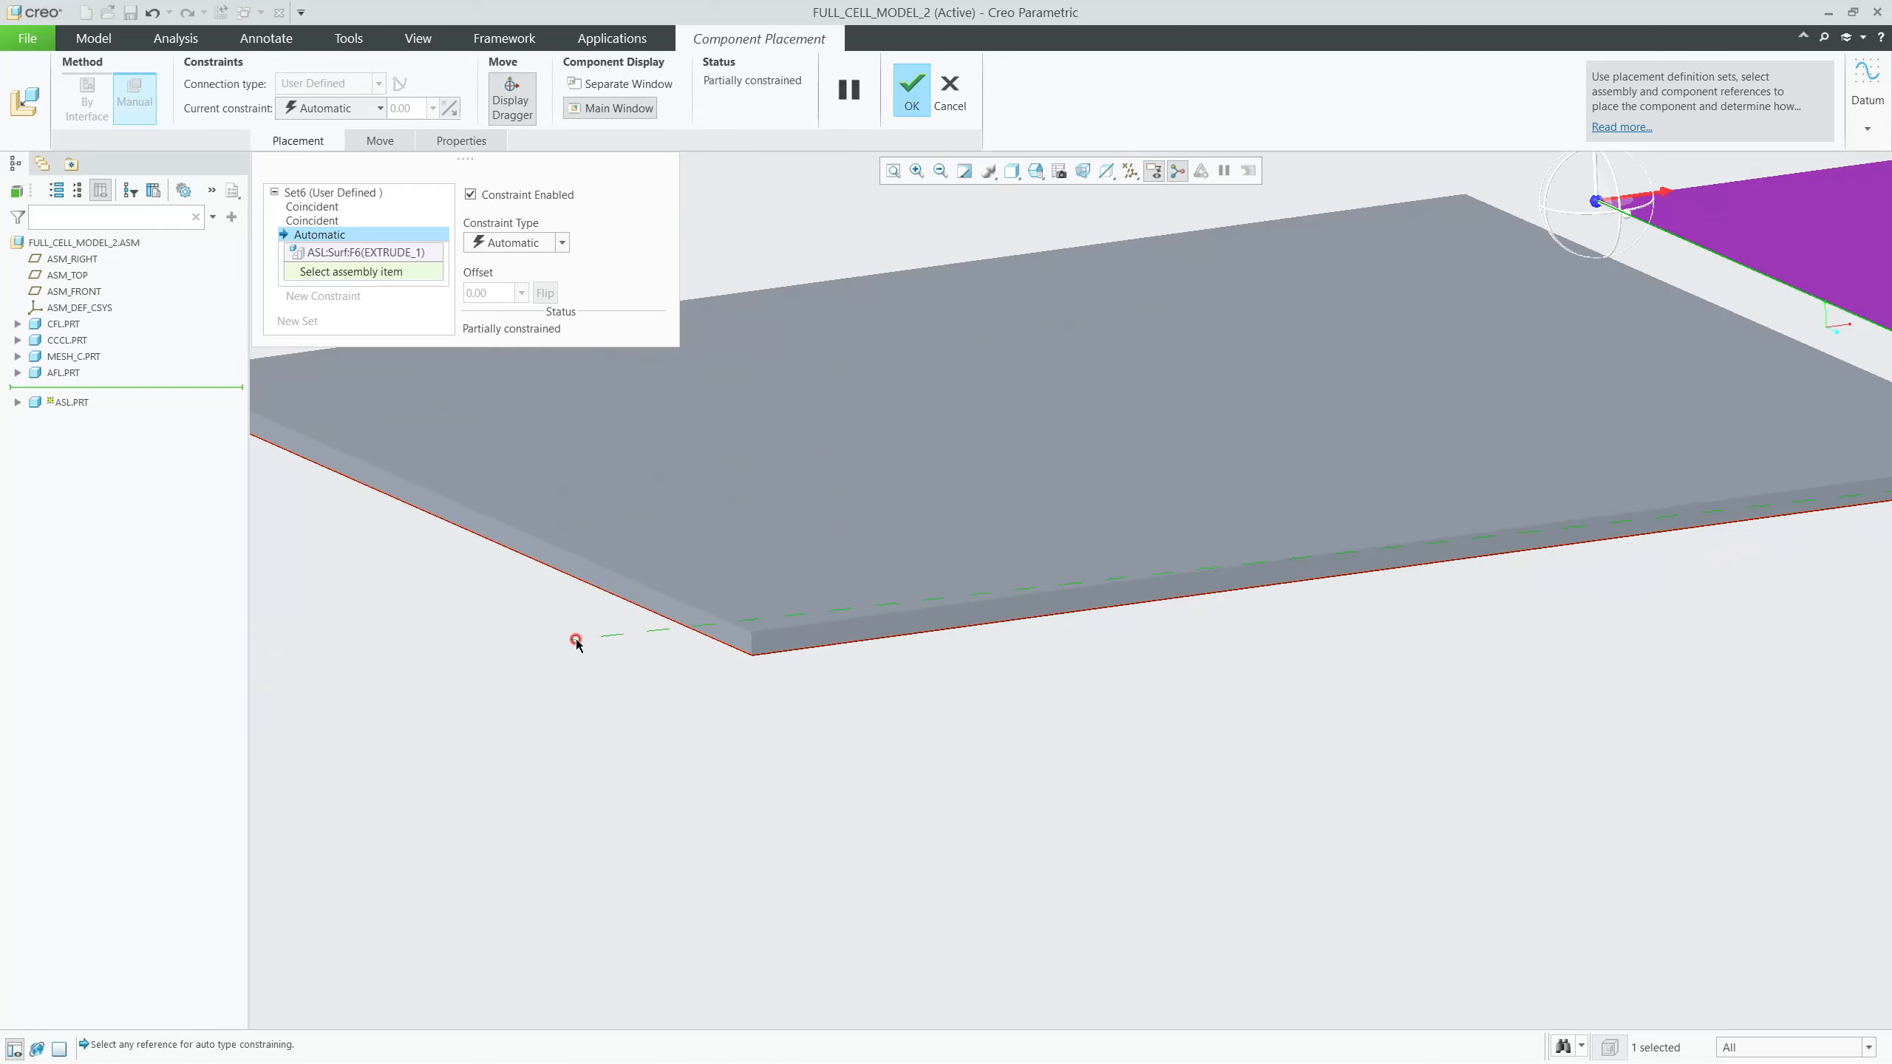
left_click(1321, 553)
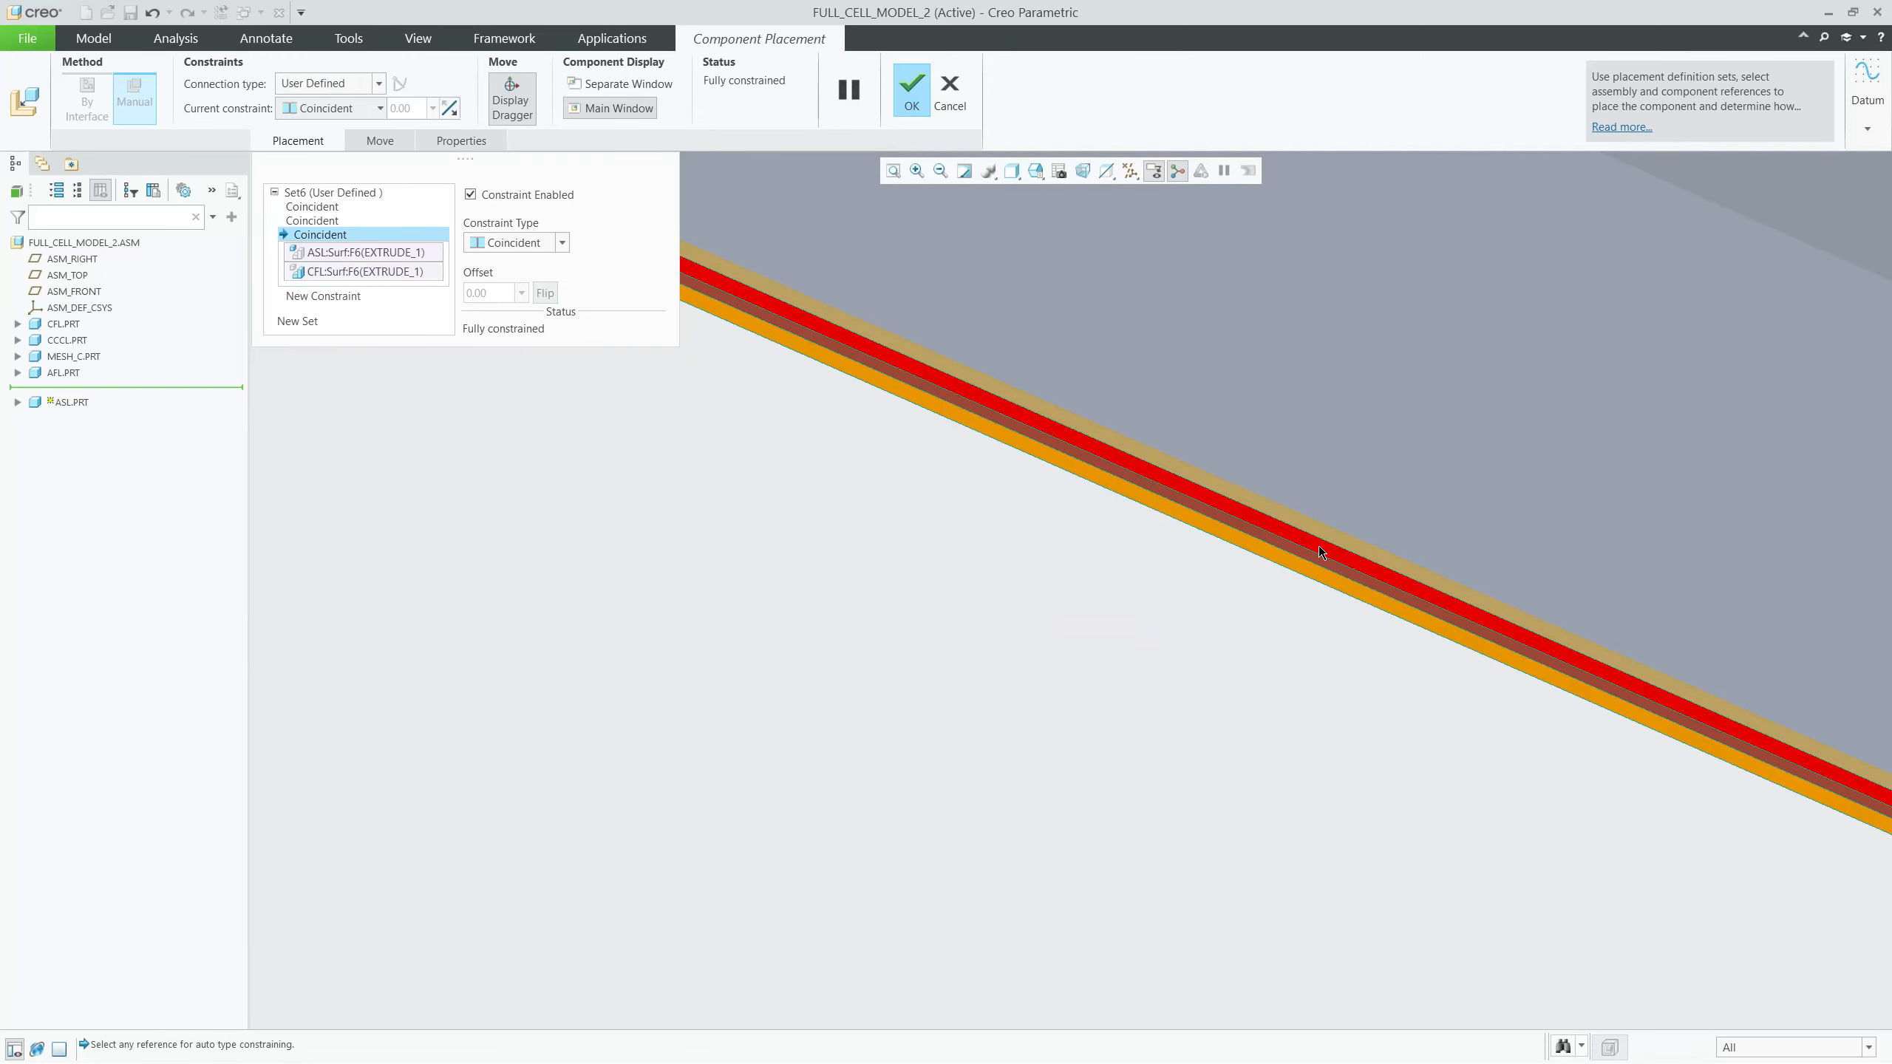
middle_click(1019, 663)
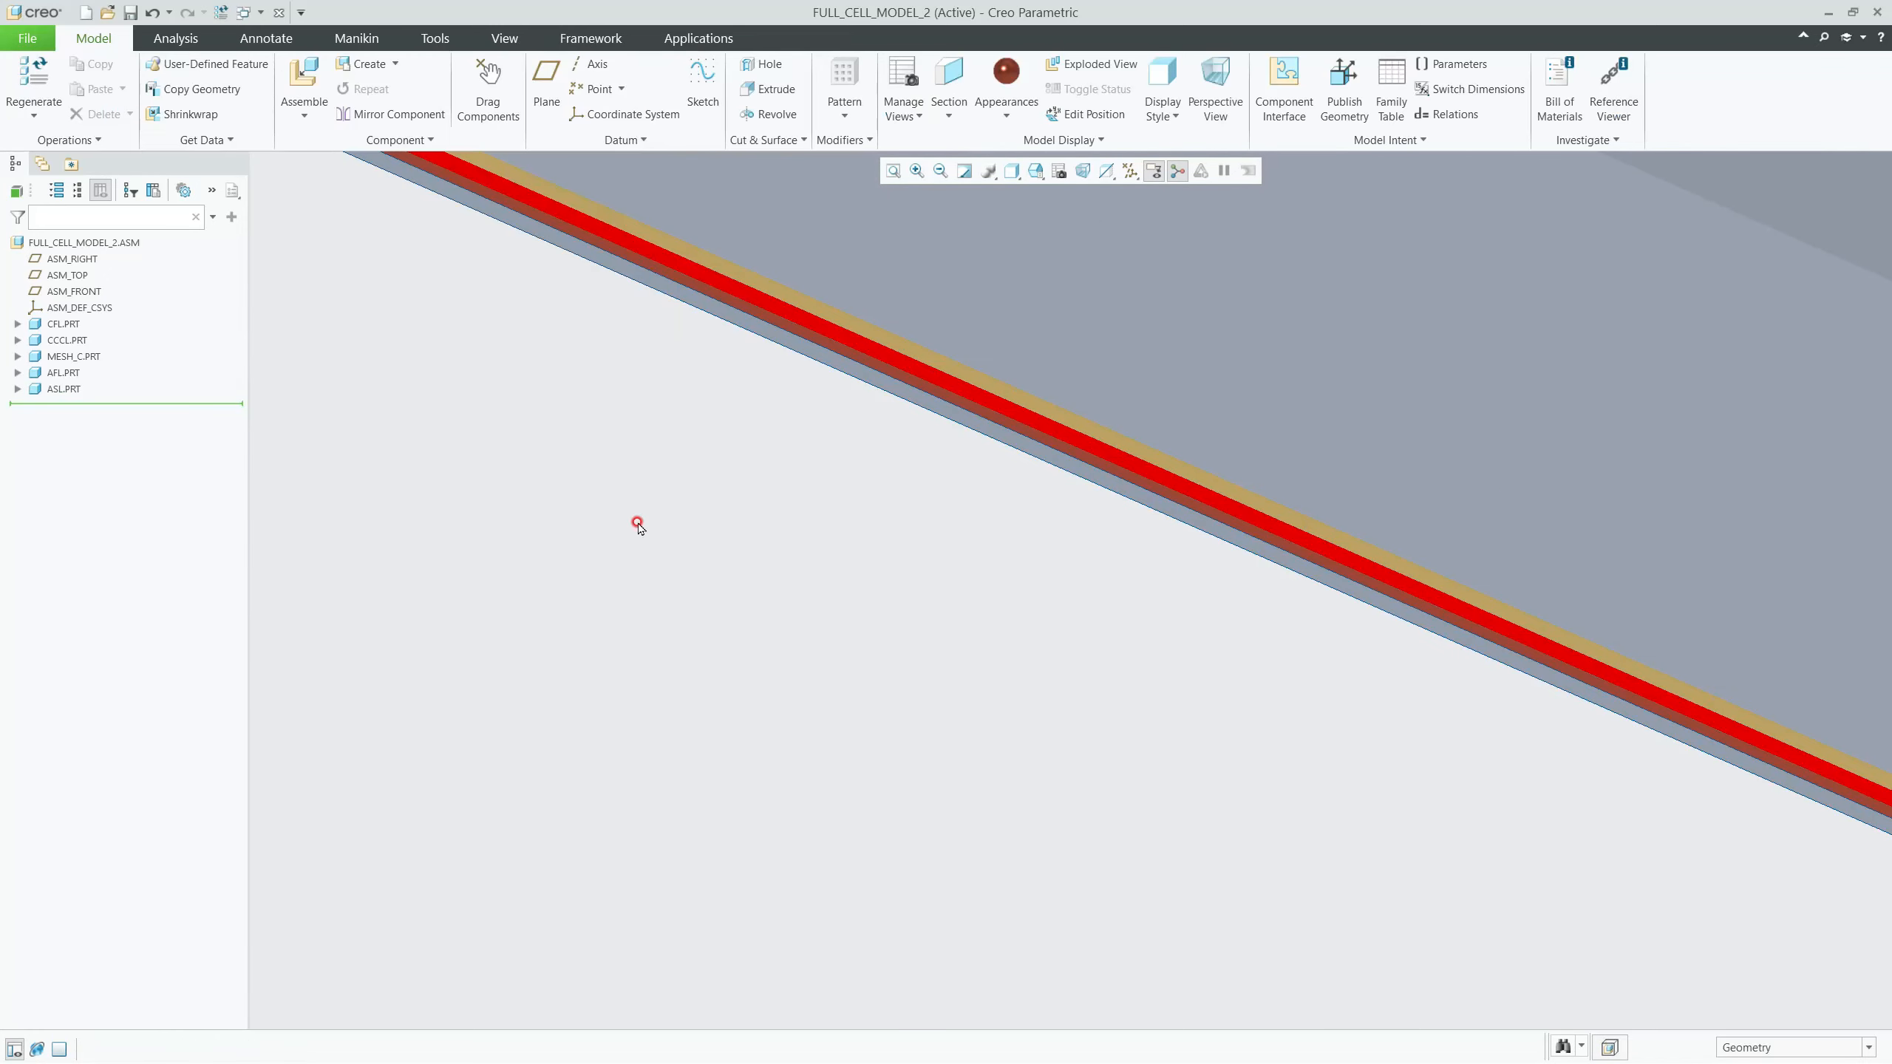
Step: Open the ASL part and set the depth of Extrude 1 to 1000
right_click(60, 389)
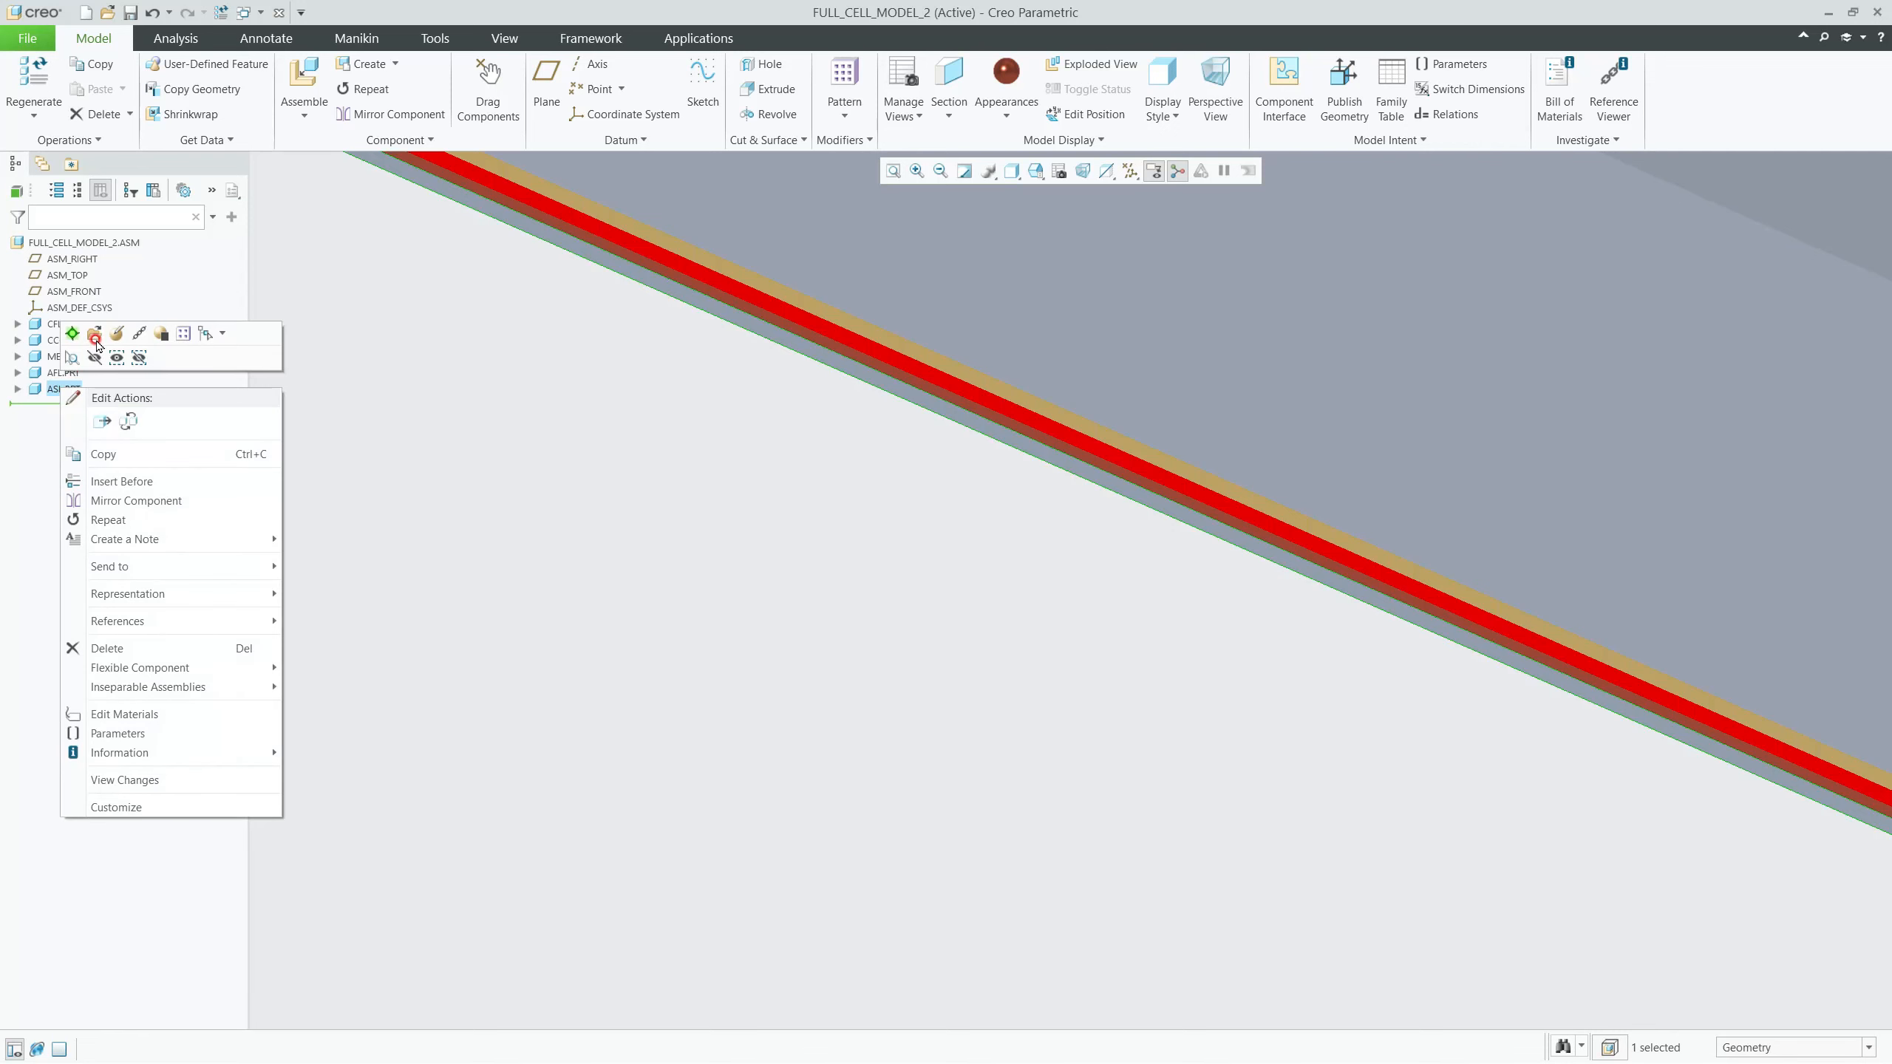
left_click(96, 341)
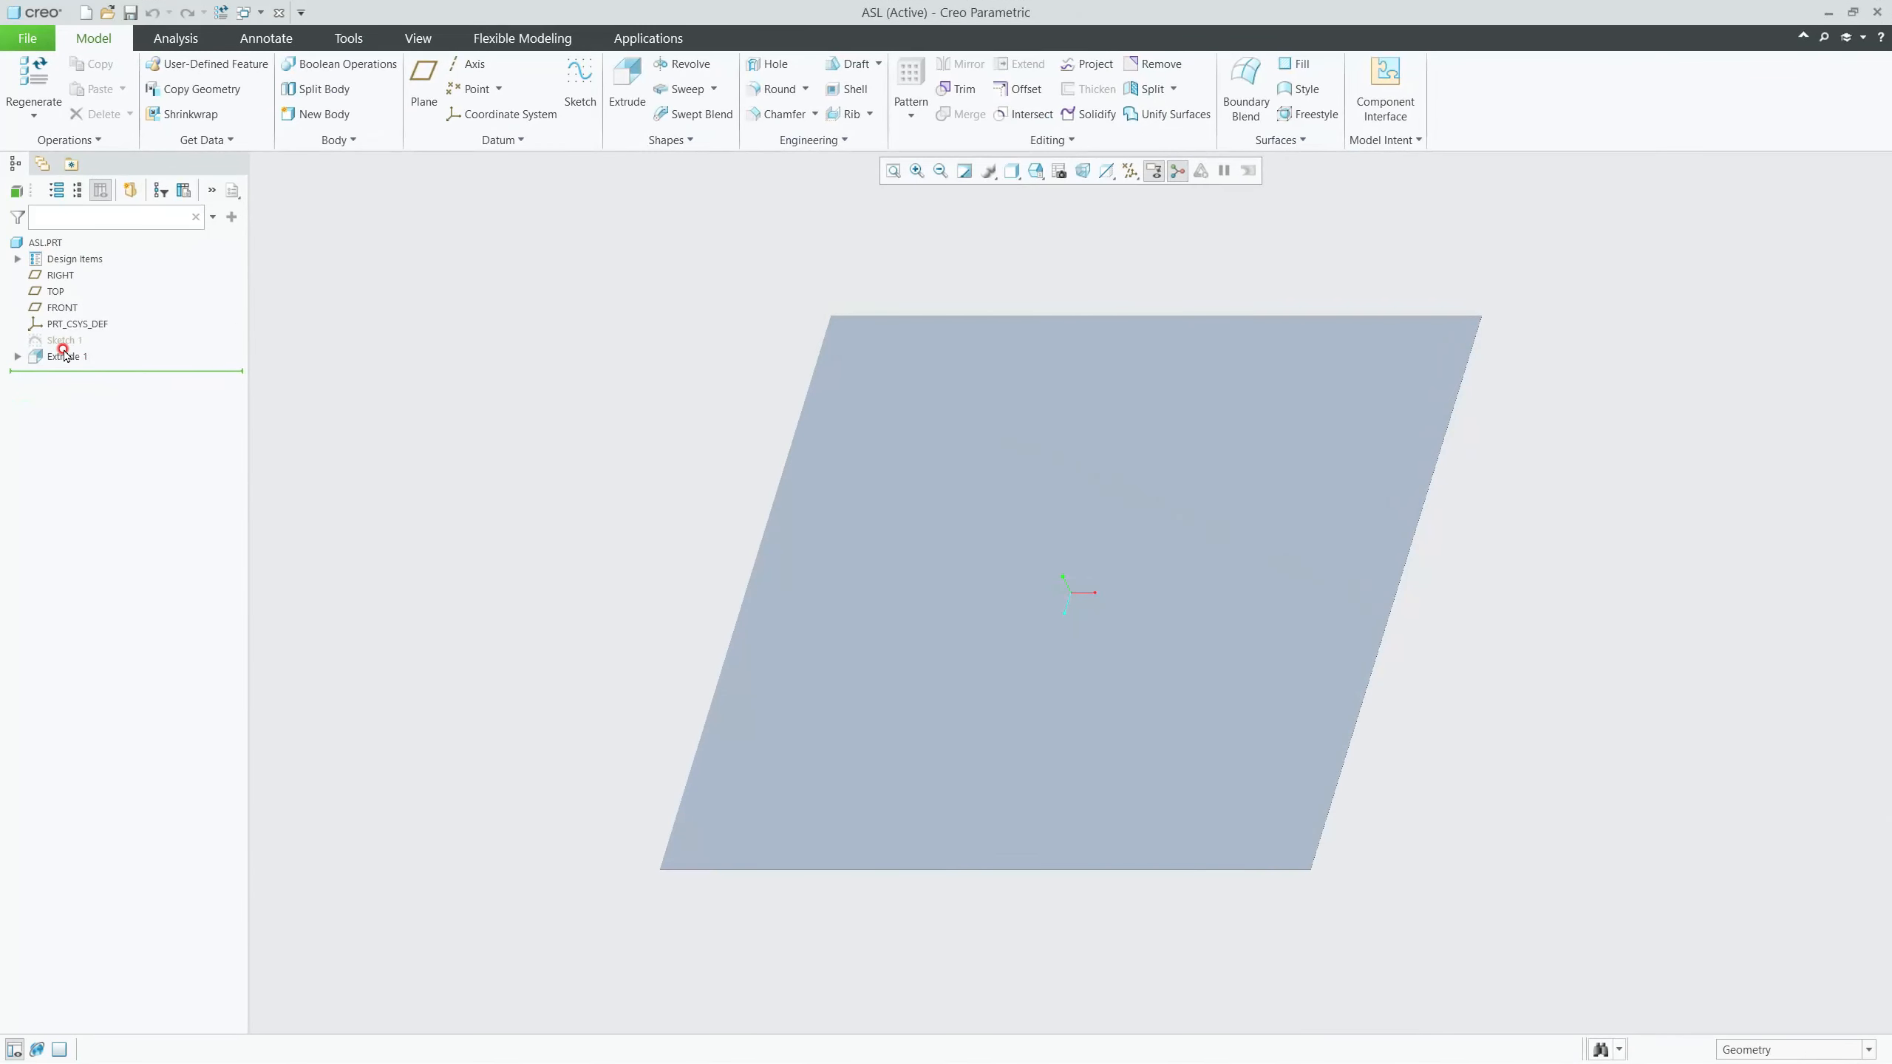
right_click(64, 355)
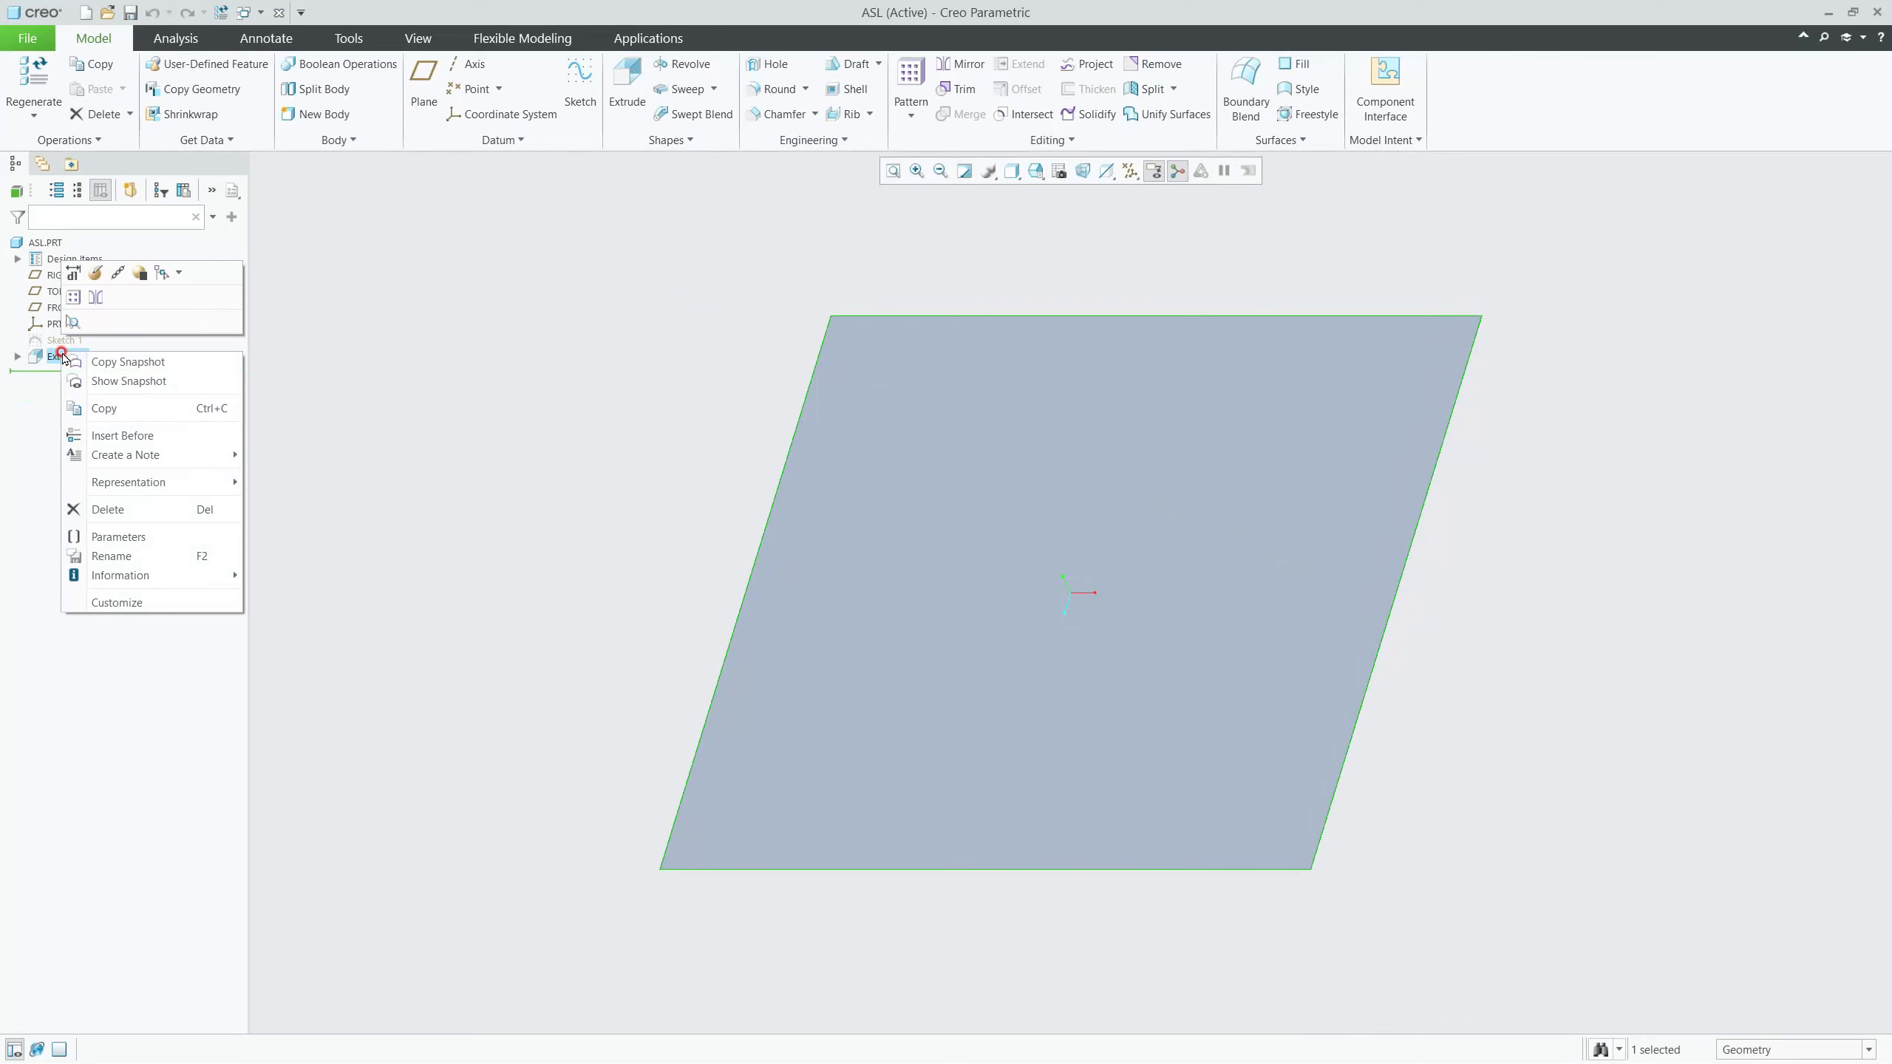
left_click(106, 277)
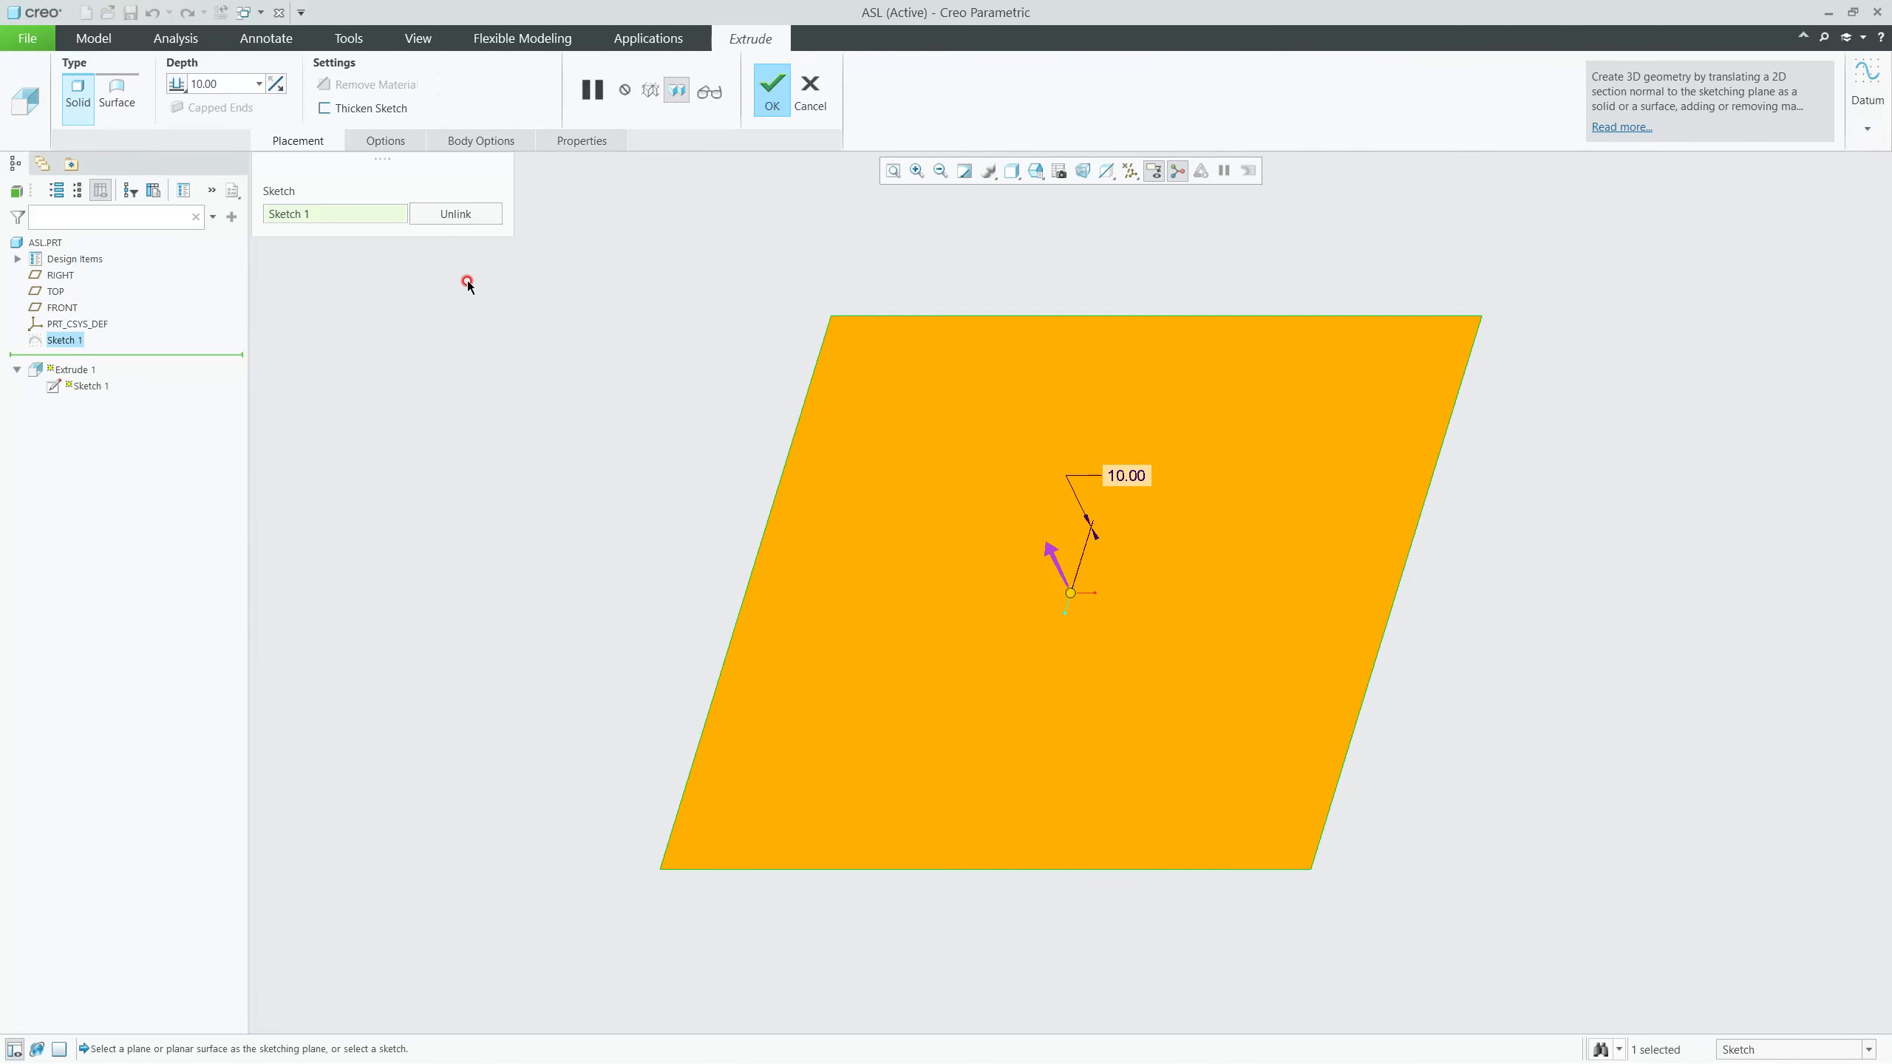
double_click(1125, 474)
key("BackSpace")
type("1000")
key("Return")
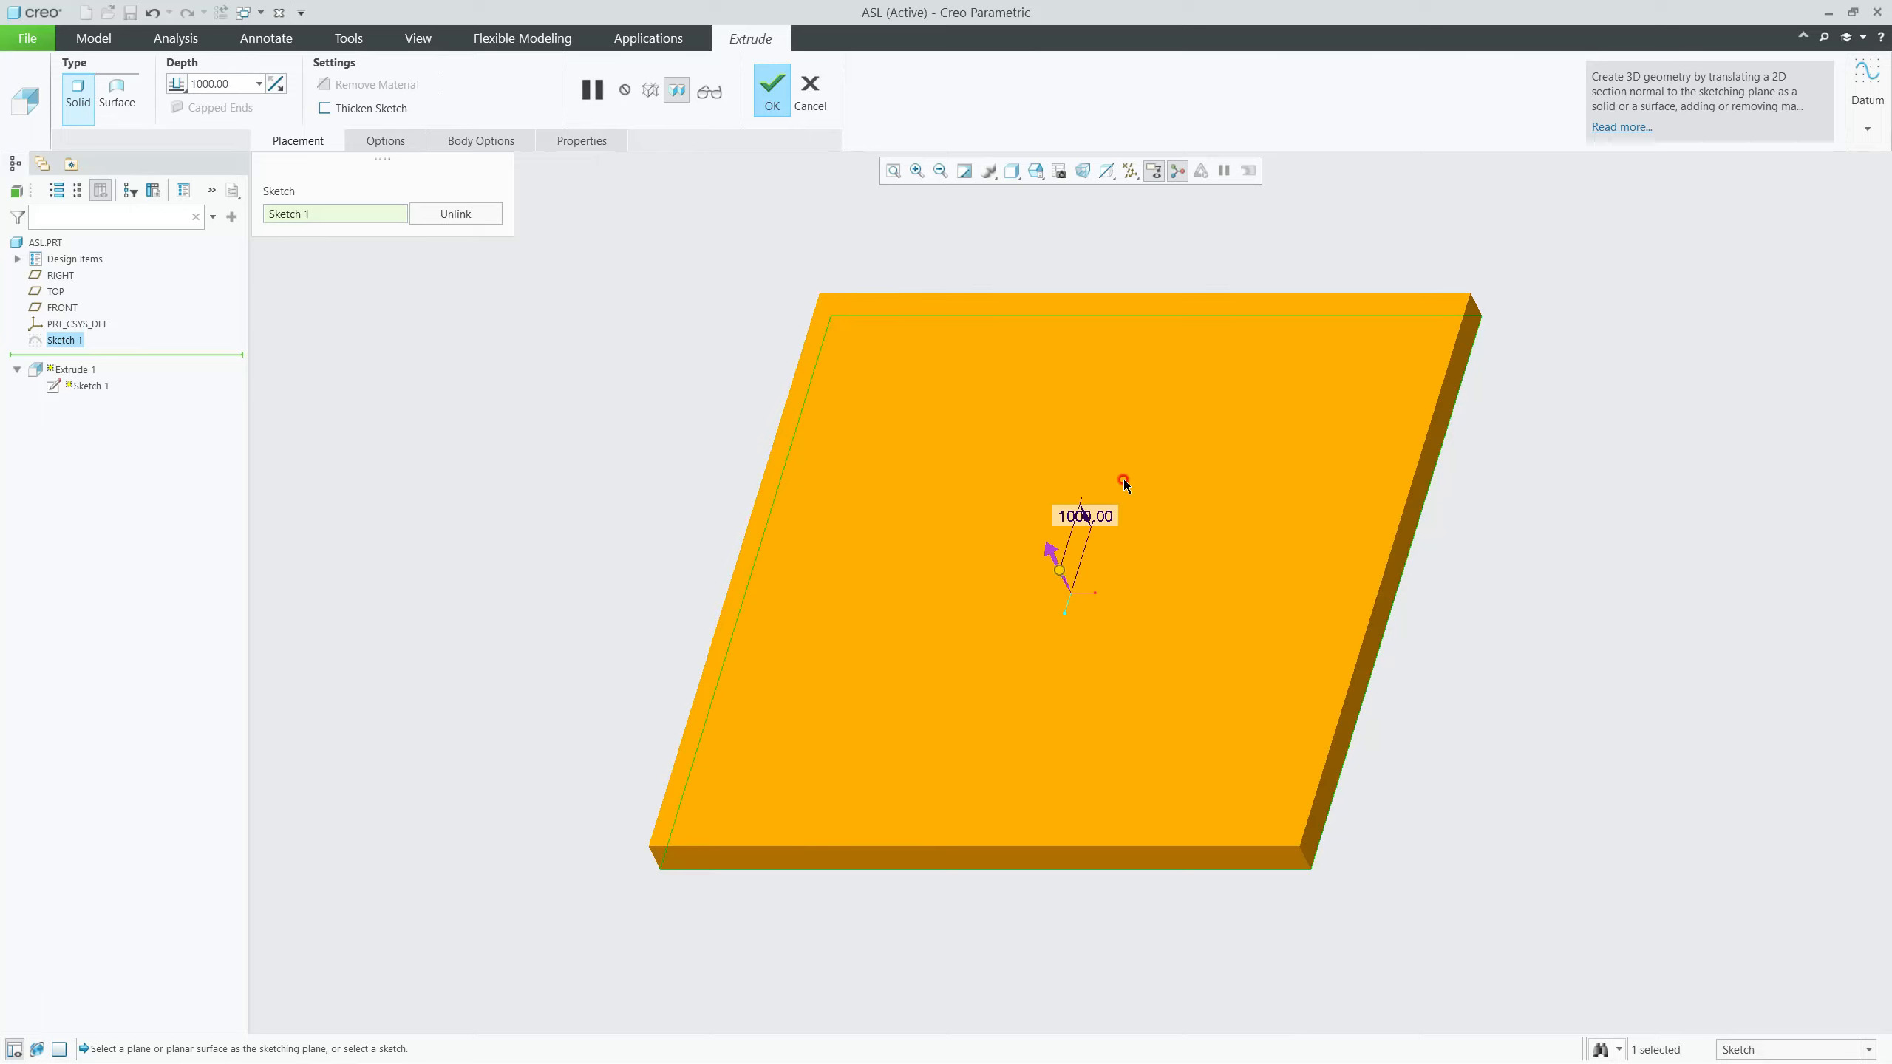
middle_click(502, 479)
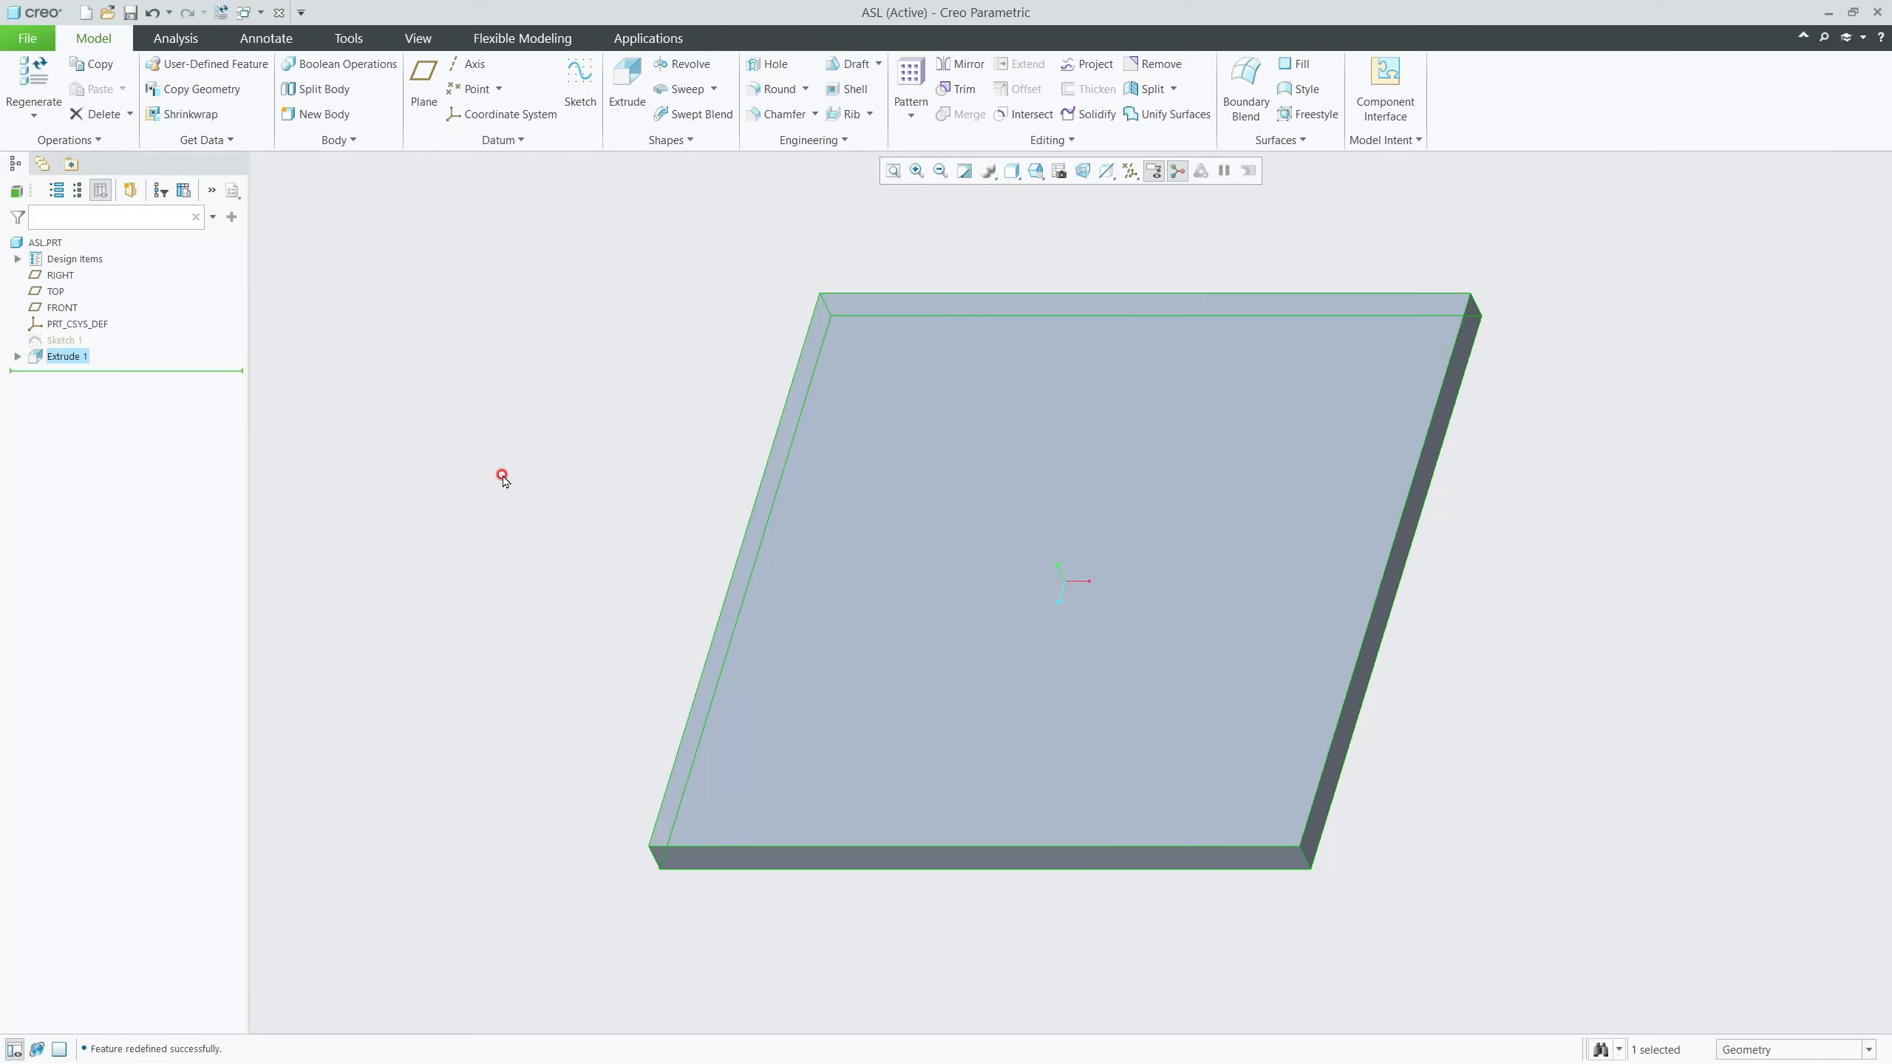
Step: Save the ASL part and close its window to return to the FULL_CELL_MODEL_2 assembly
left_click(27, 37)
left_click(53, 139)
left_click(1879, 20)
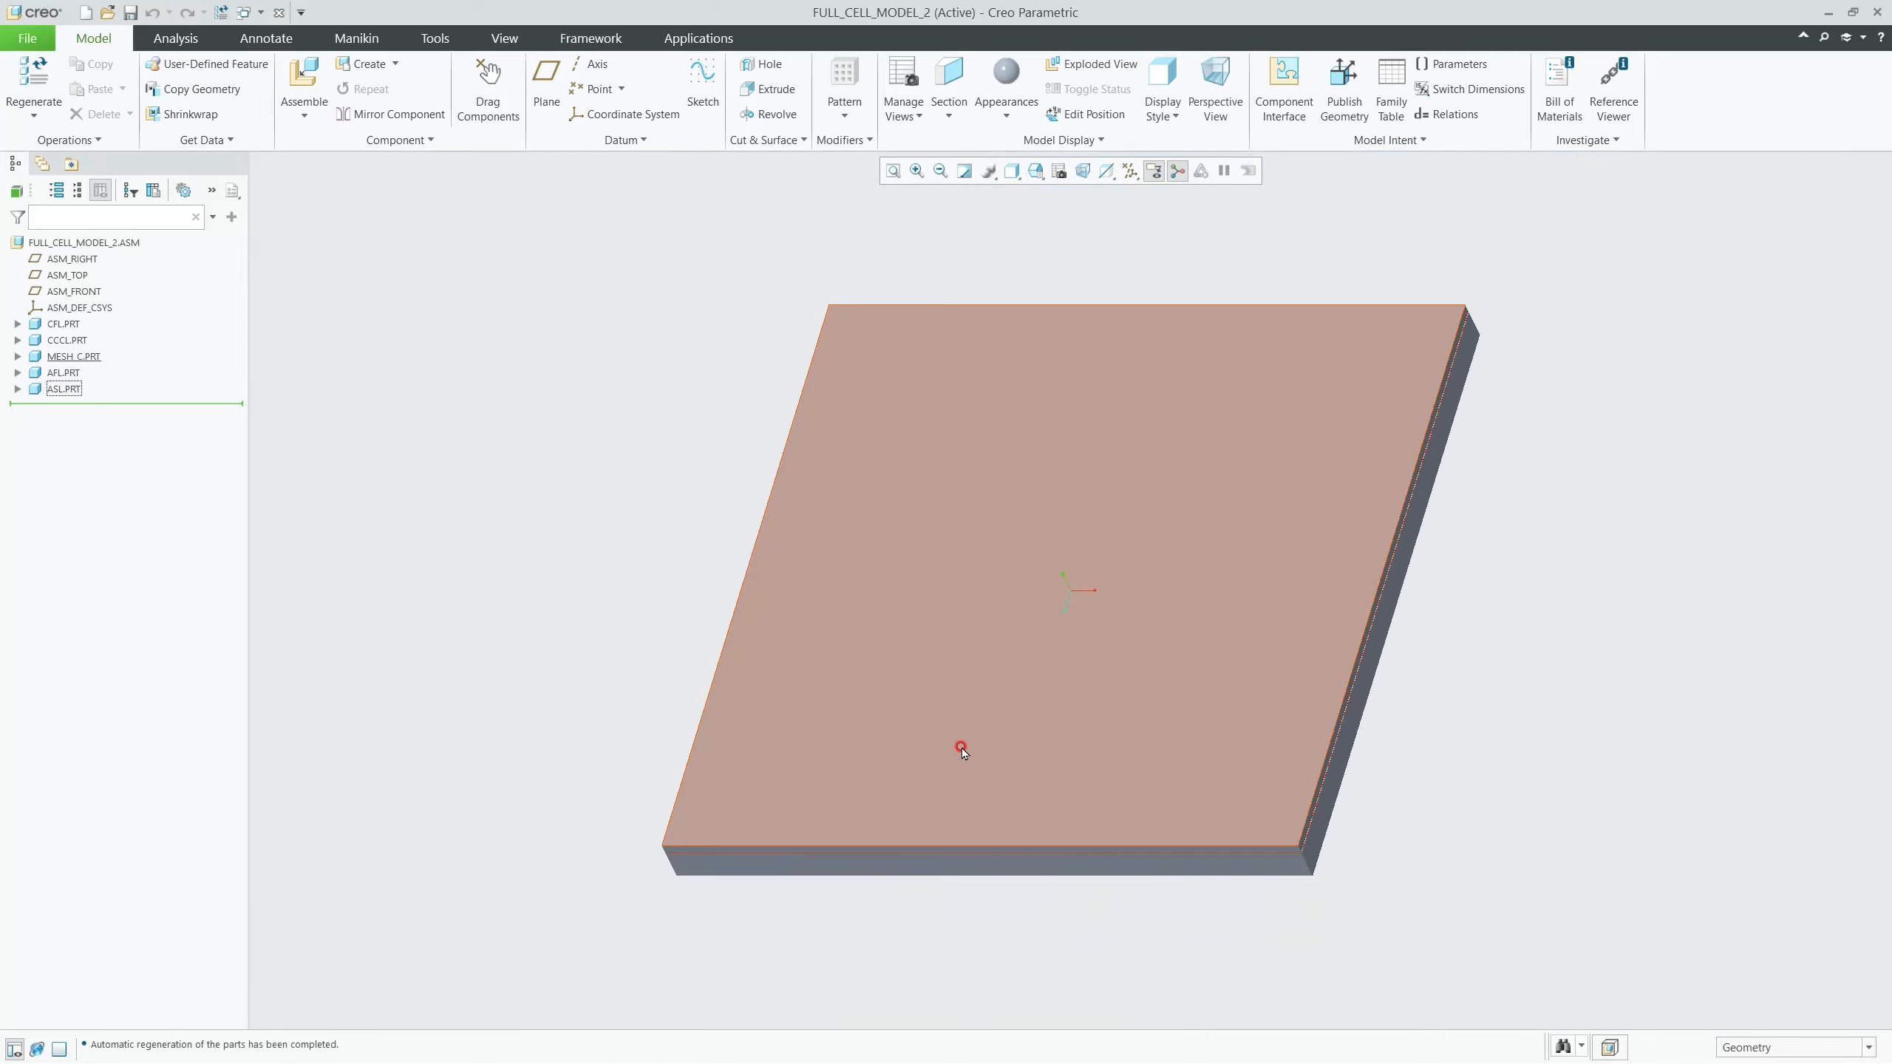
Step: Examine the thin stacked layers between CFL and ASL at the assembly's front corner
middle_click_drag(961, 748, 1030, 668)
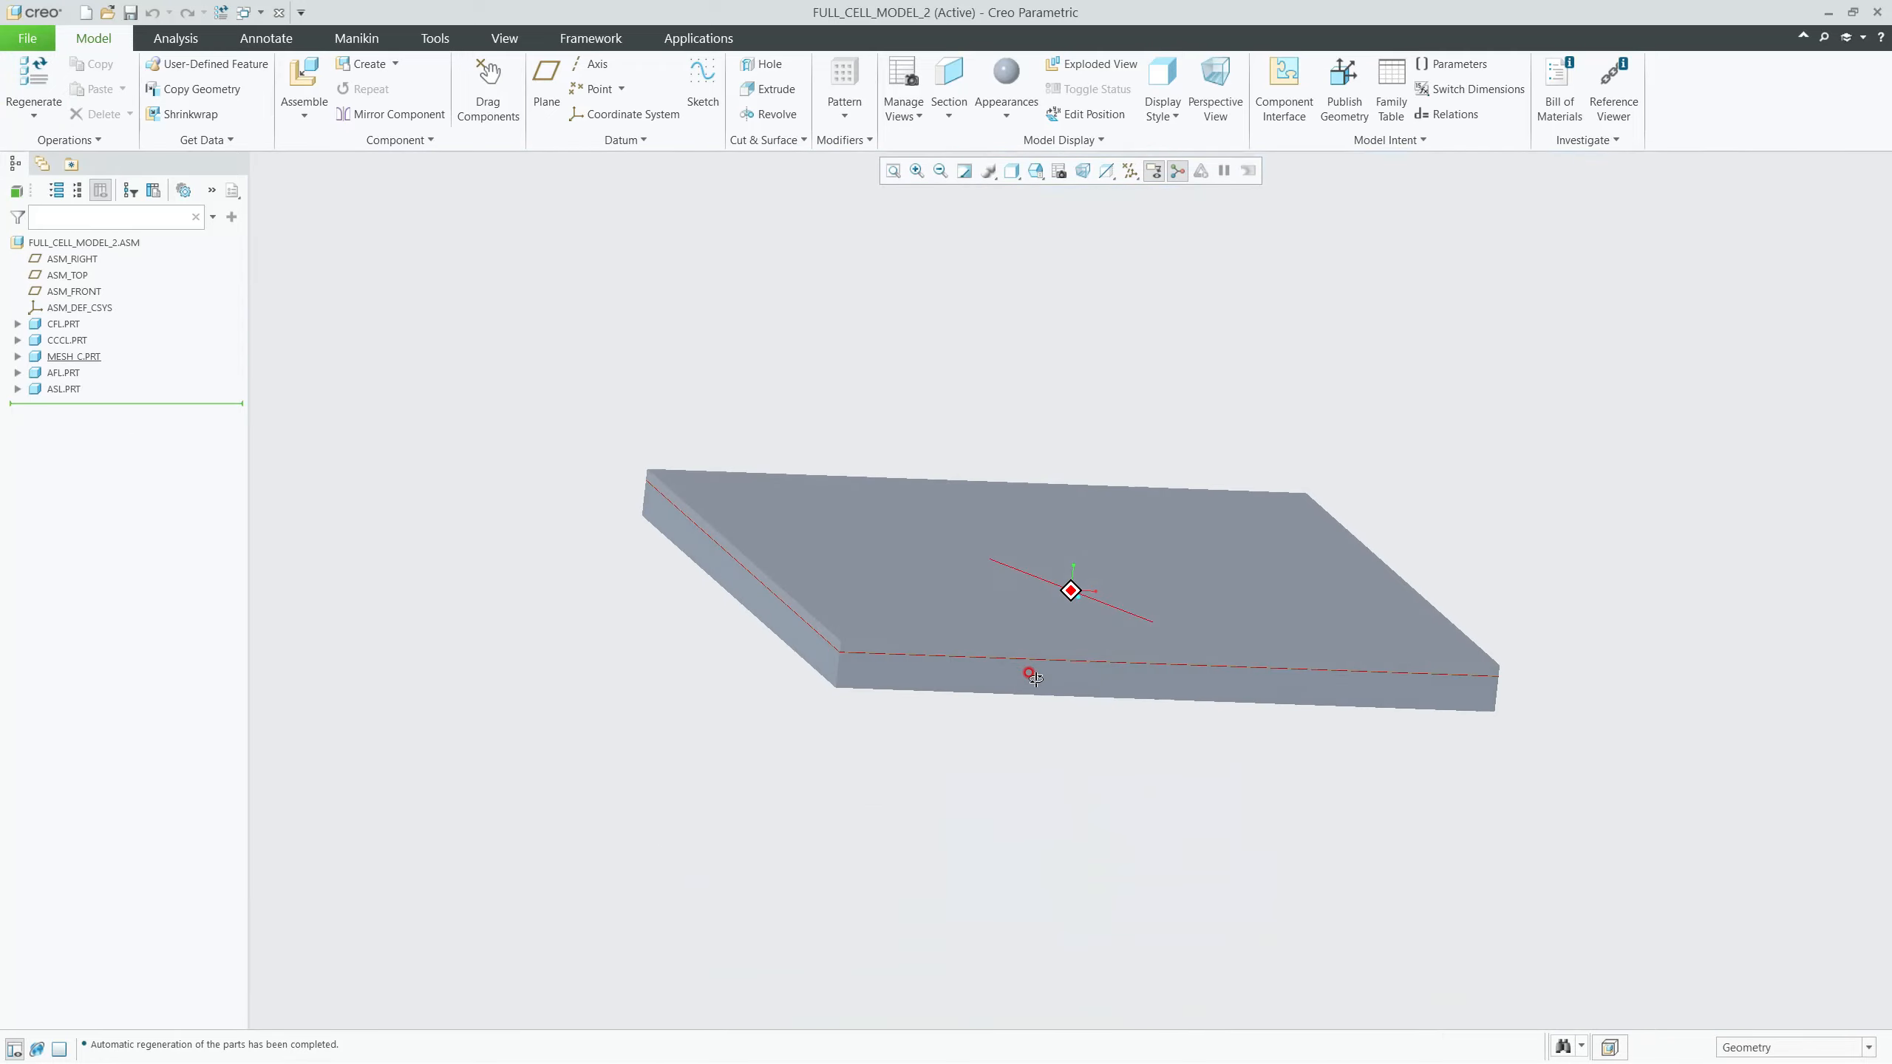
scroll(810, 637, "up", 5)
scroll(810, 637, "up", 5)
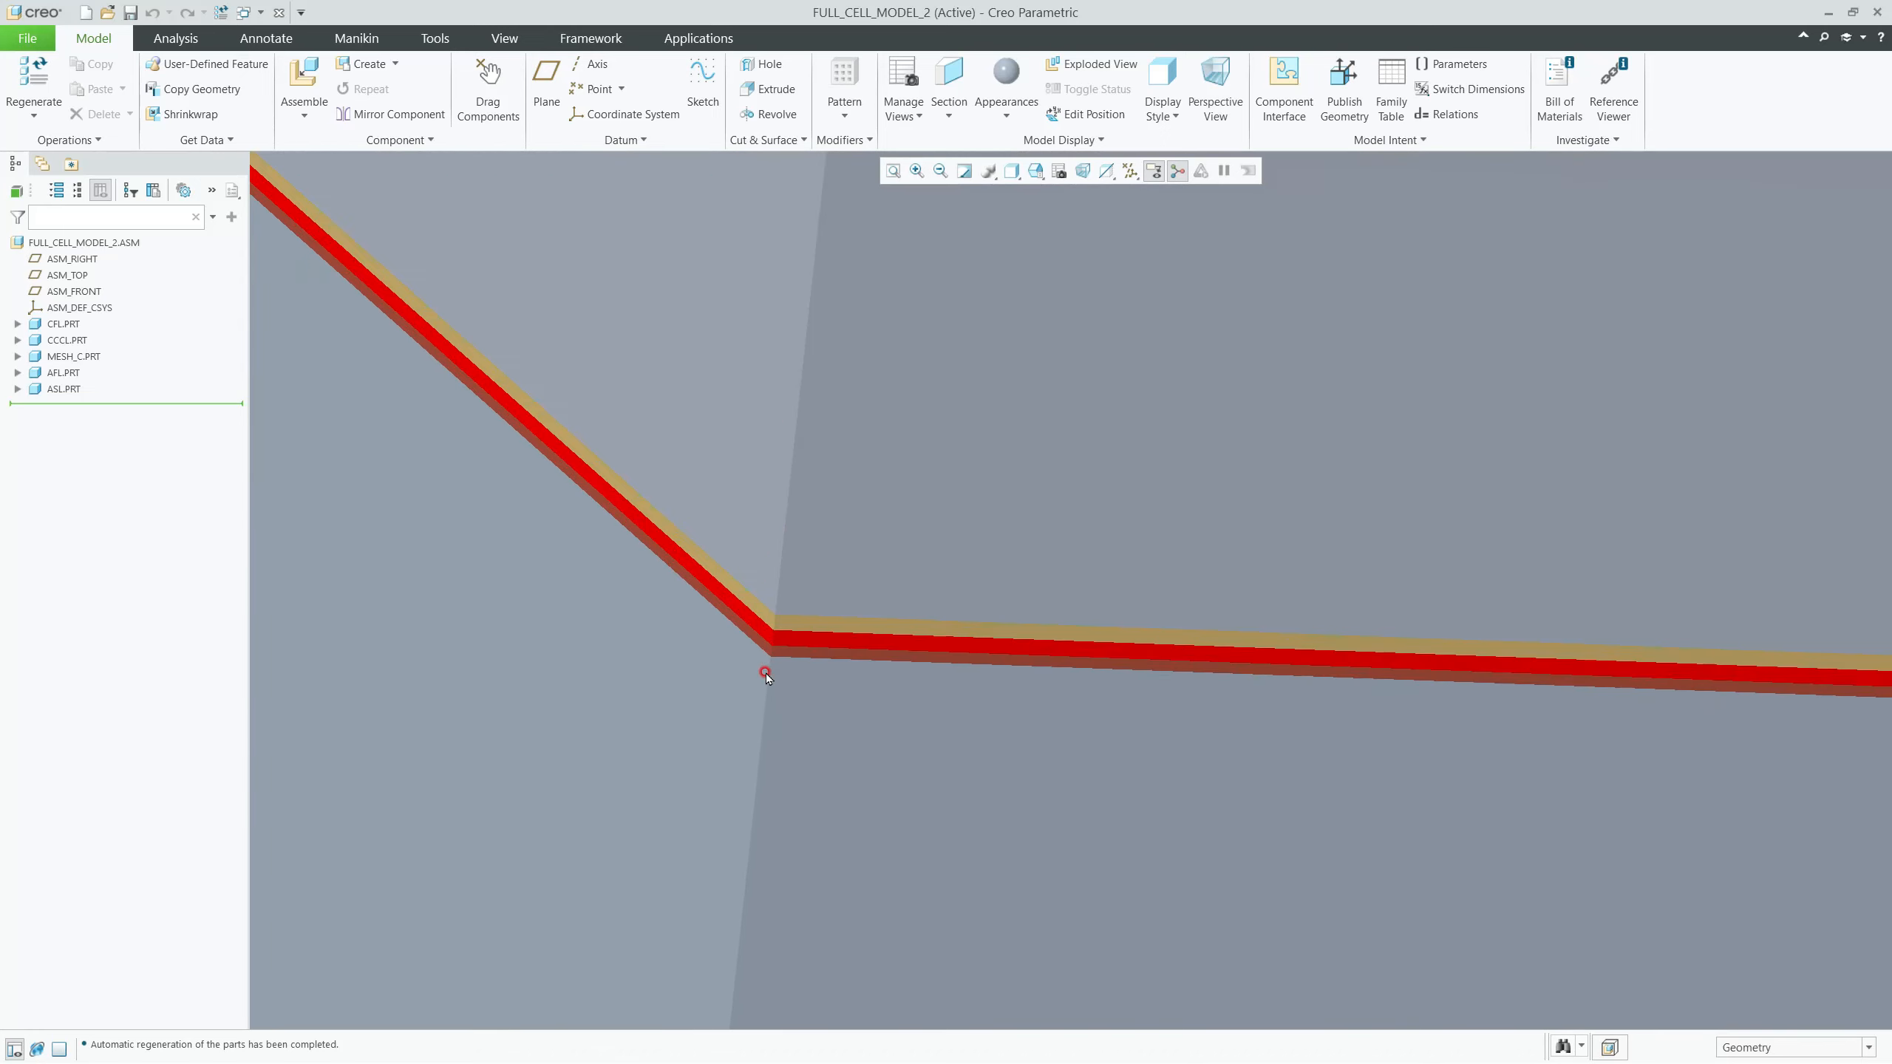
scroll(807, 656, "down", 5)
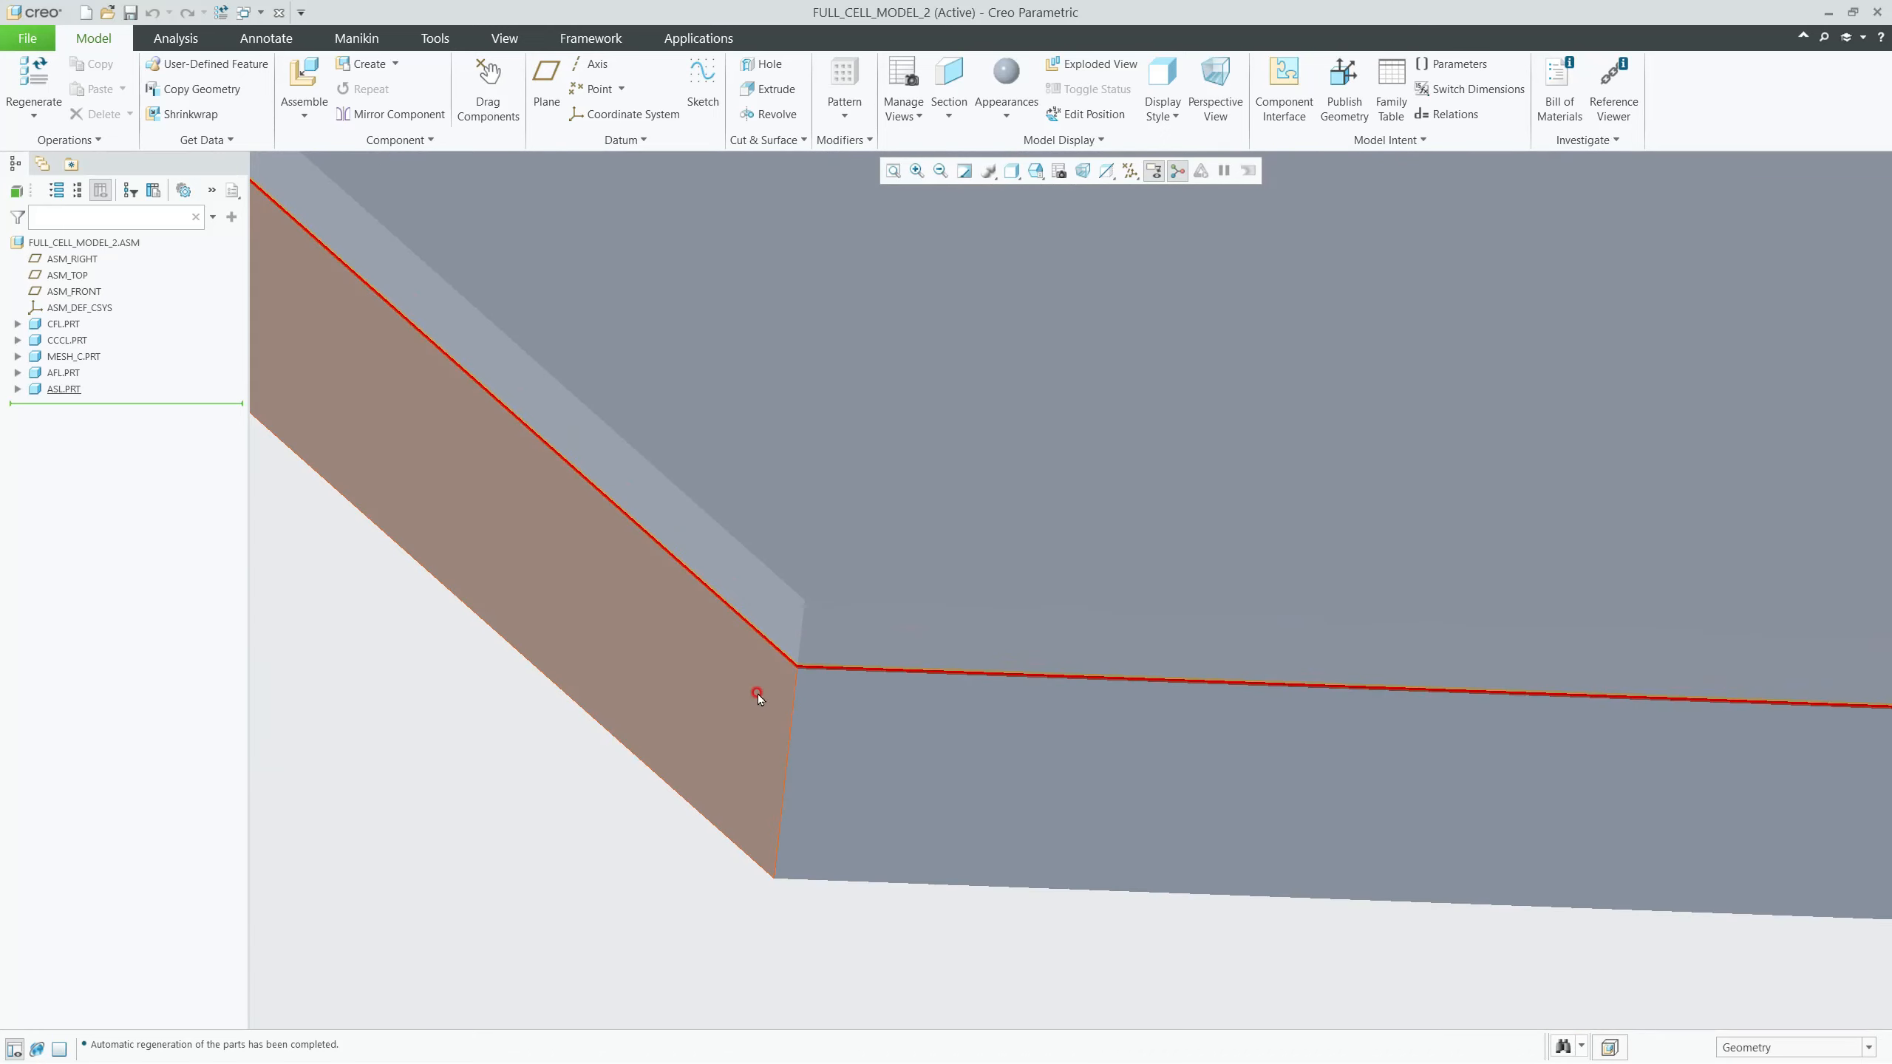
scroll(796, 659, "up", 5)
scroll(795, 659, "up", 2)
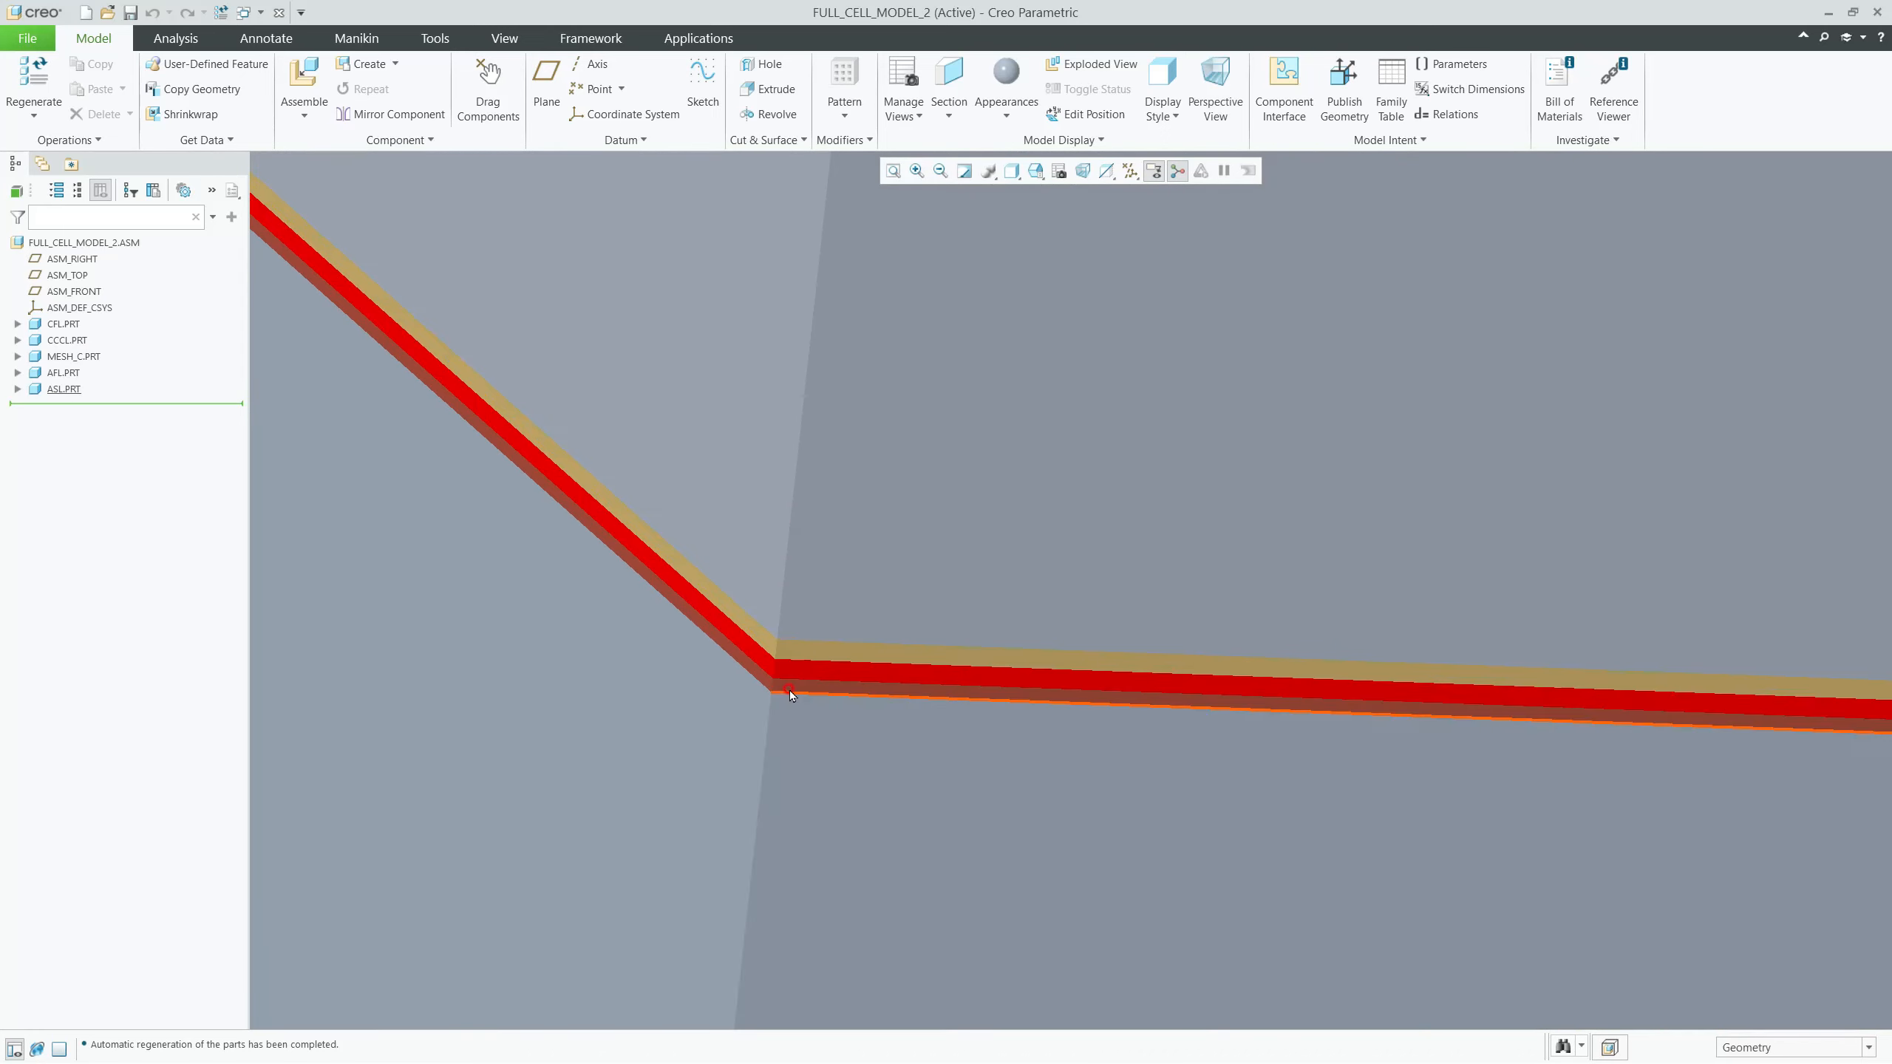
scroll(825, 476, "up", 5)
scroll(856, 488, "down", 5)
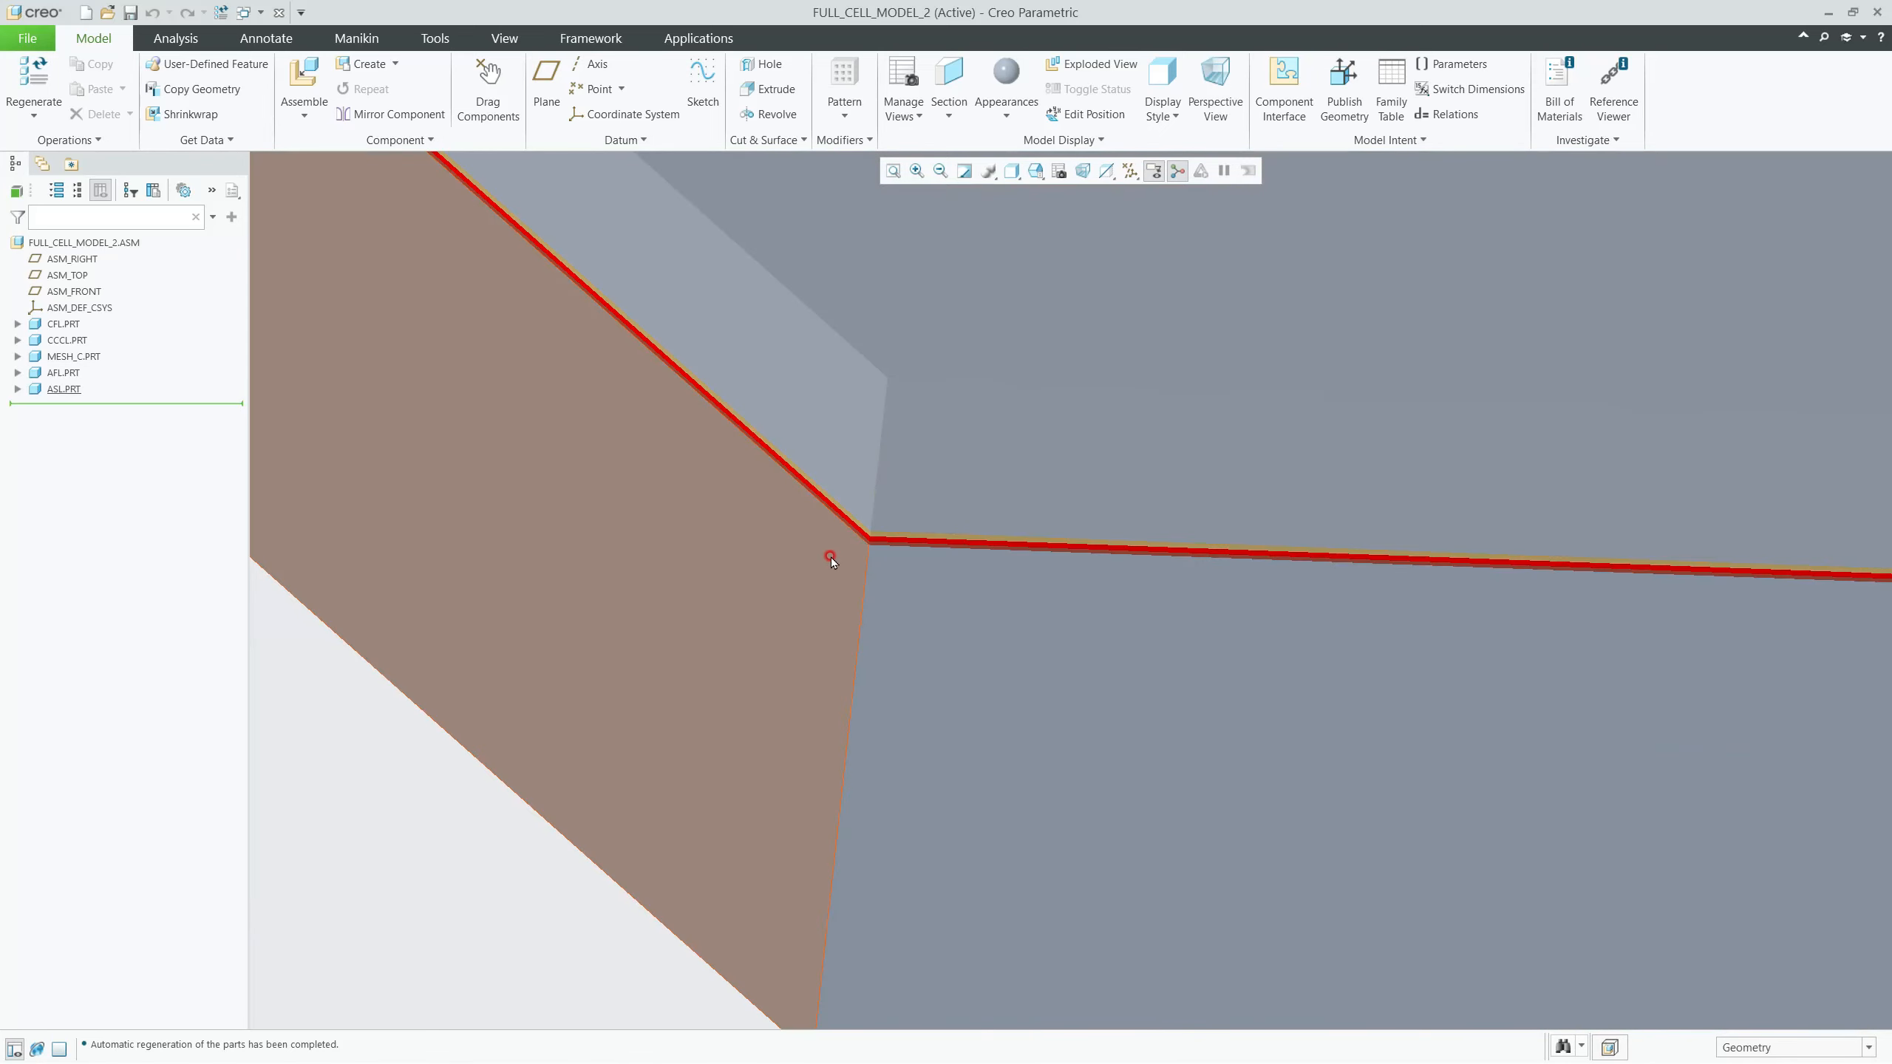
scroll(830, 566, "up", 5)
scroll(823, 567, "down", 5)
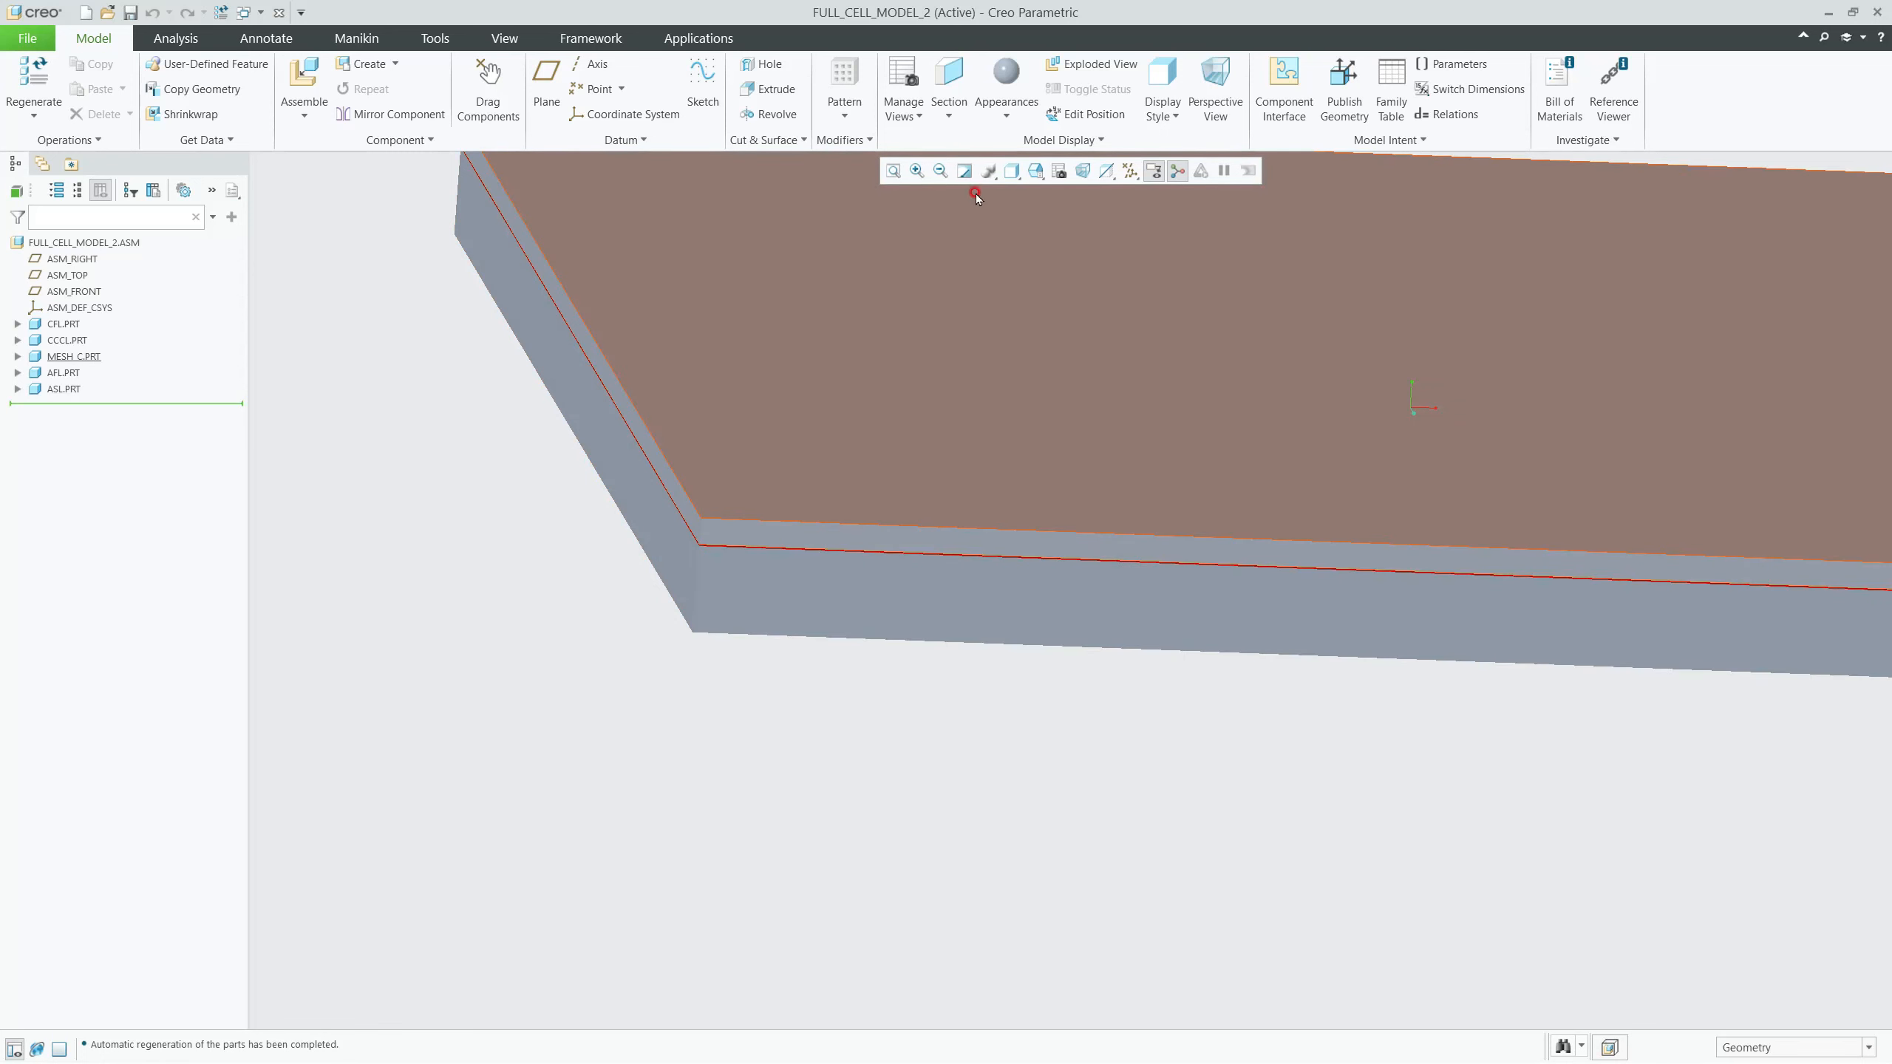
Step: Apply the bright green appearance from My Appearances to the ASL component
left_click(63, 388)
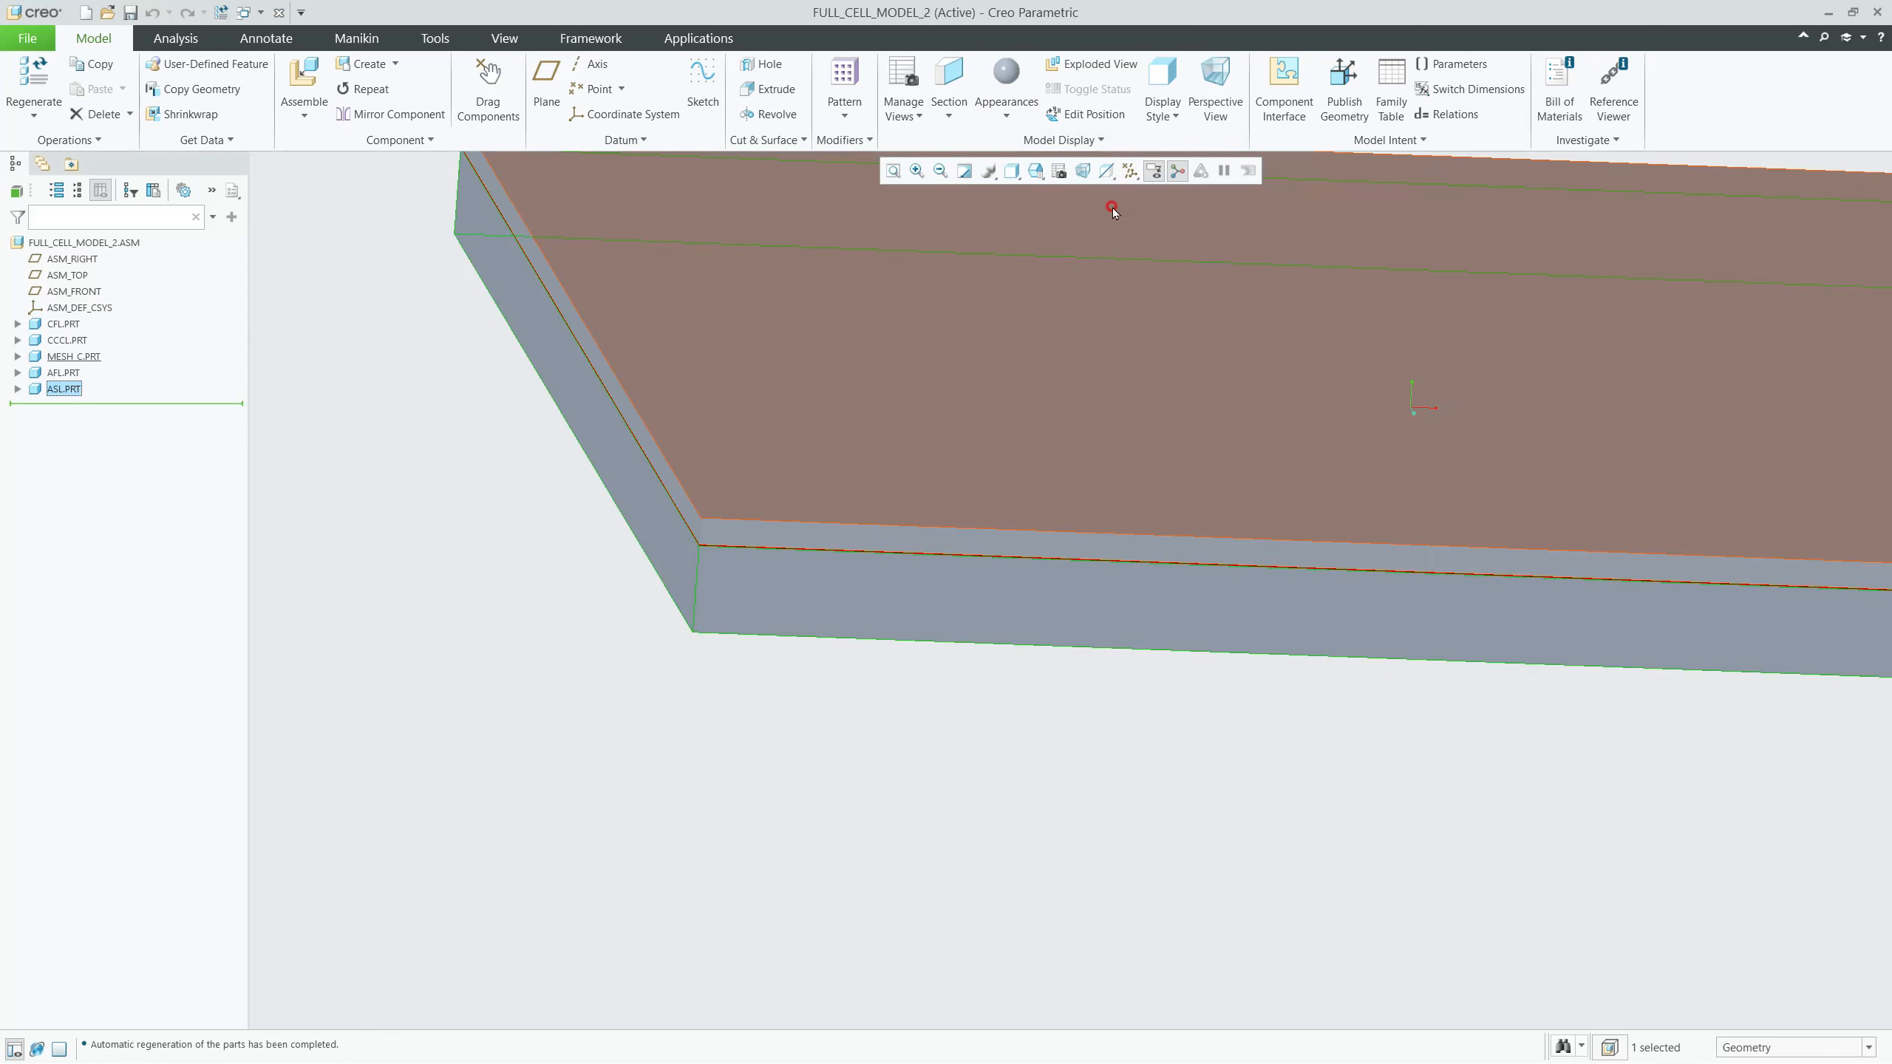
left_click(1006, 116)
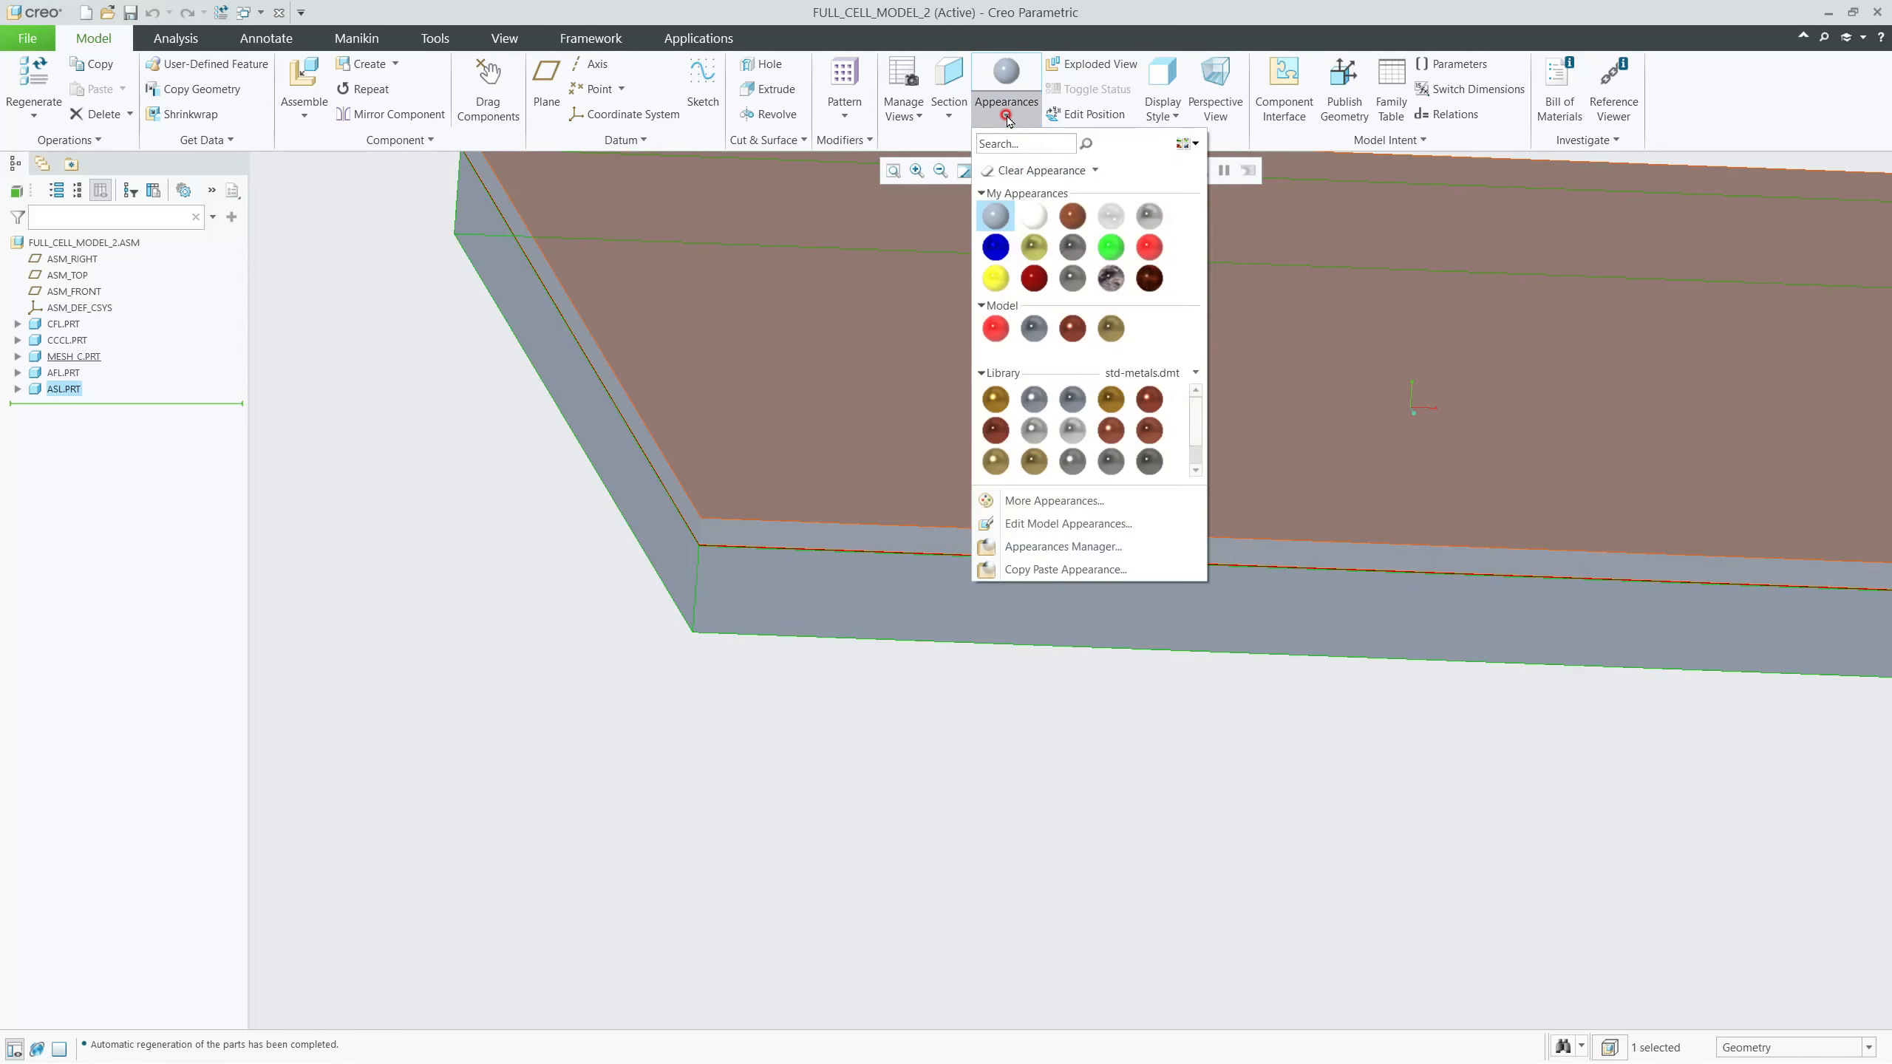
left_click(1100, 248)
Step: Apply the brown wood-like appearance from My Appearances to the ASL component
left_click(1018, 115)
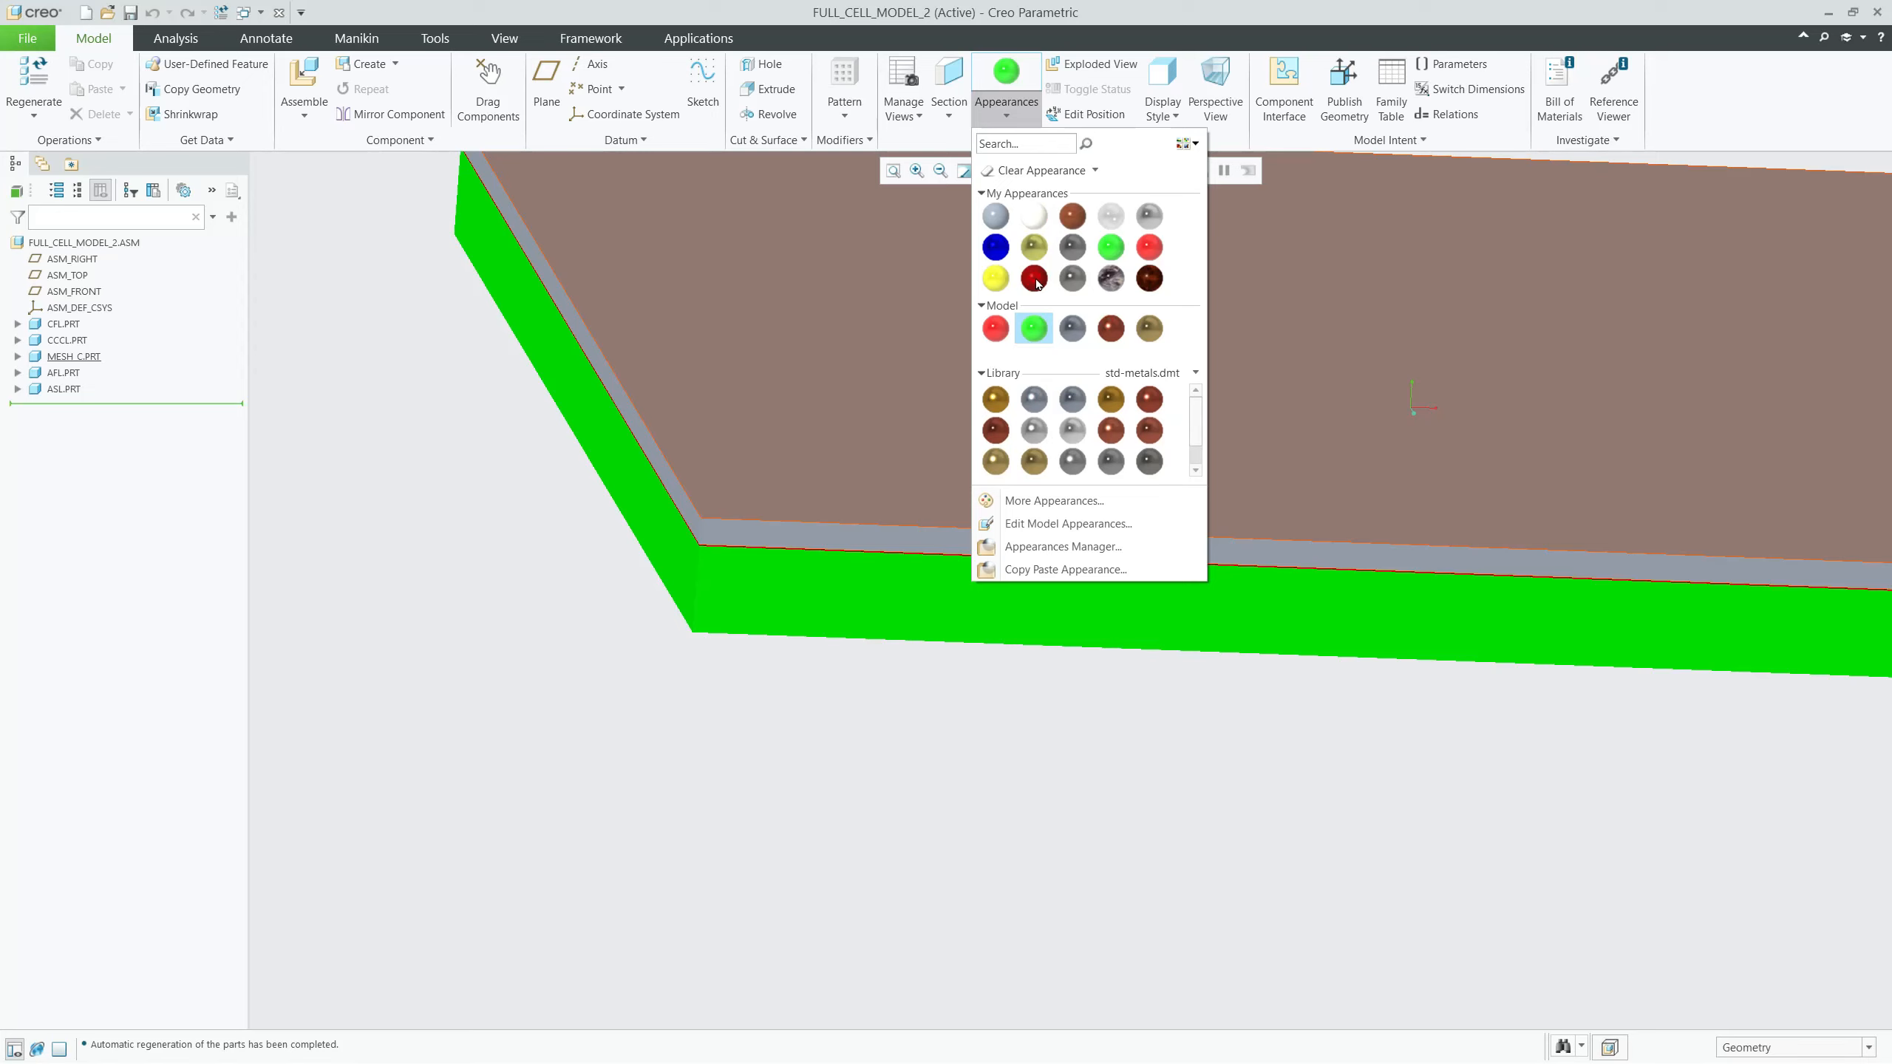
left_click(1100, 432)
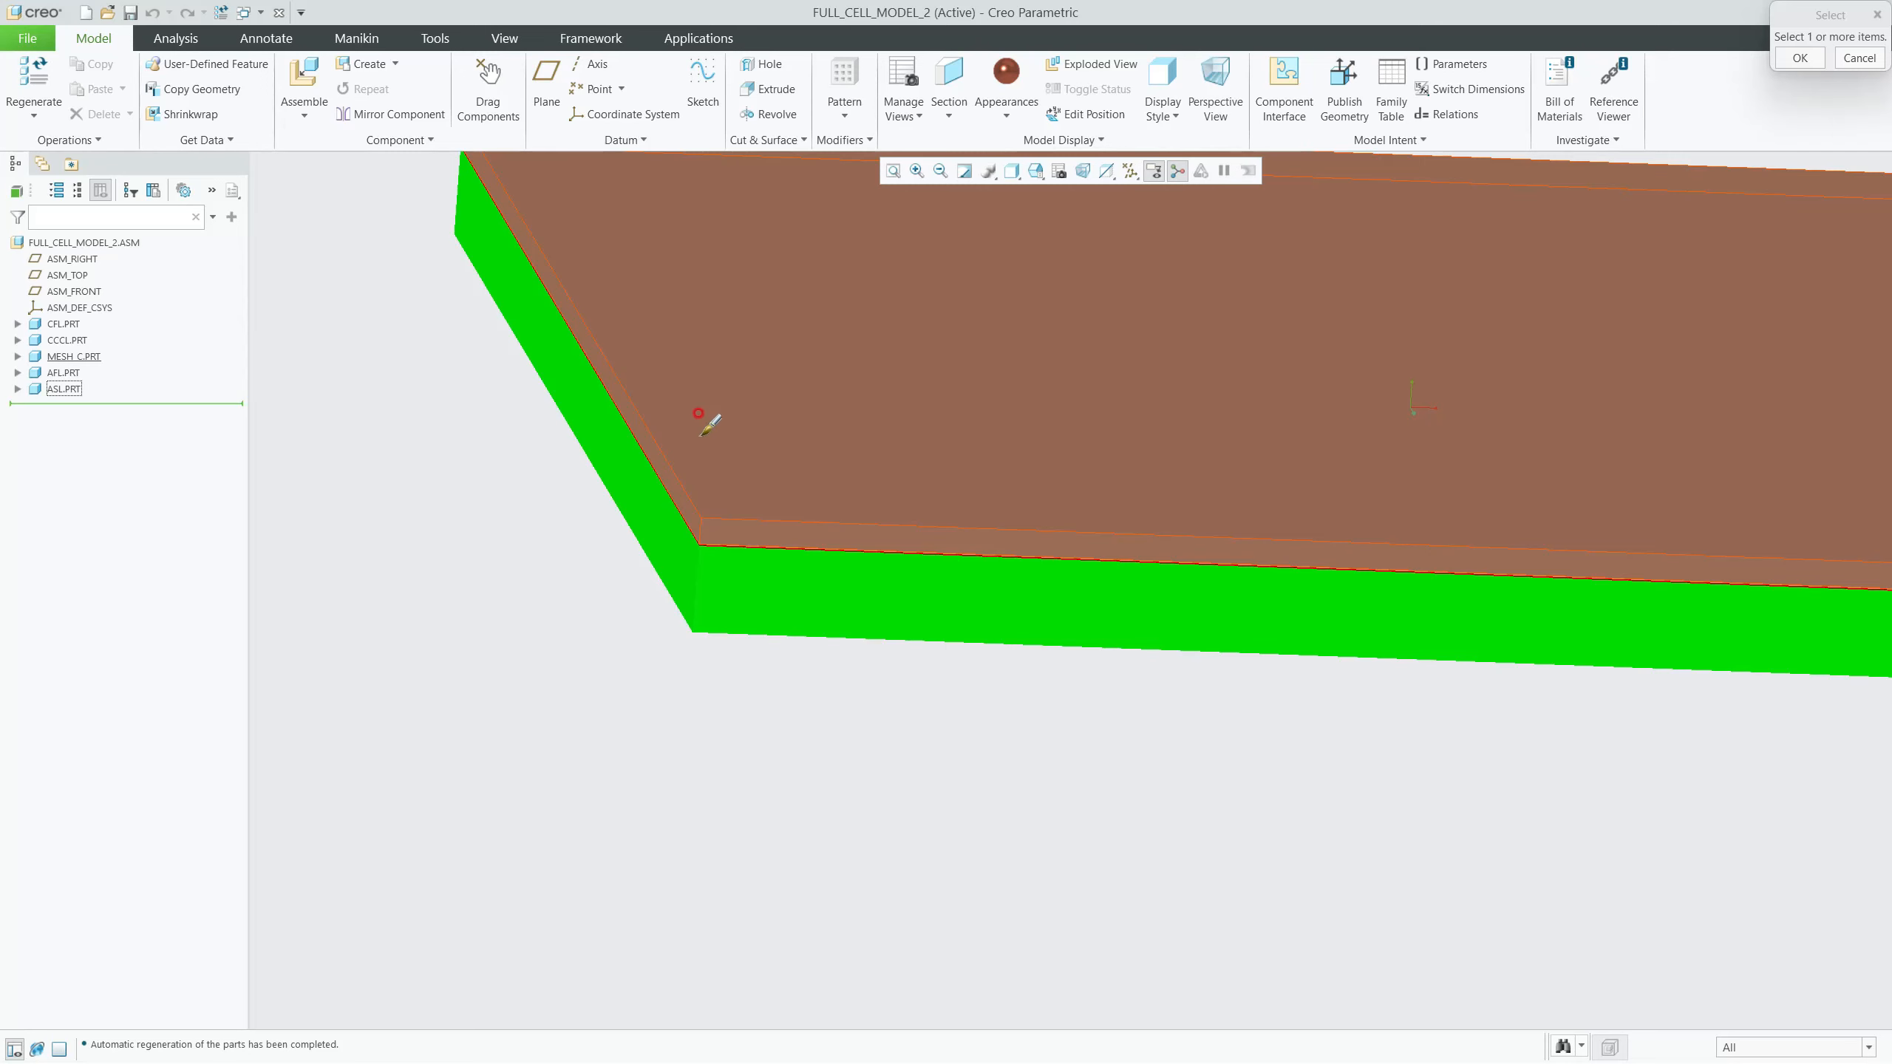
left_click(66, 389)
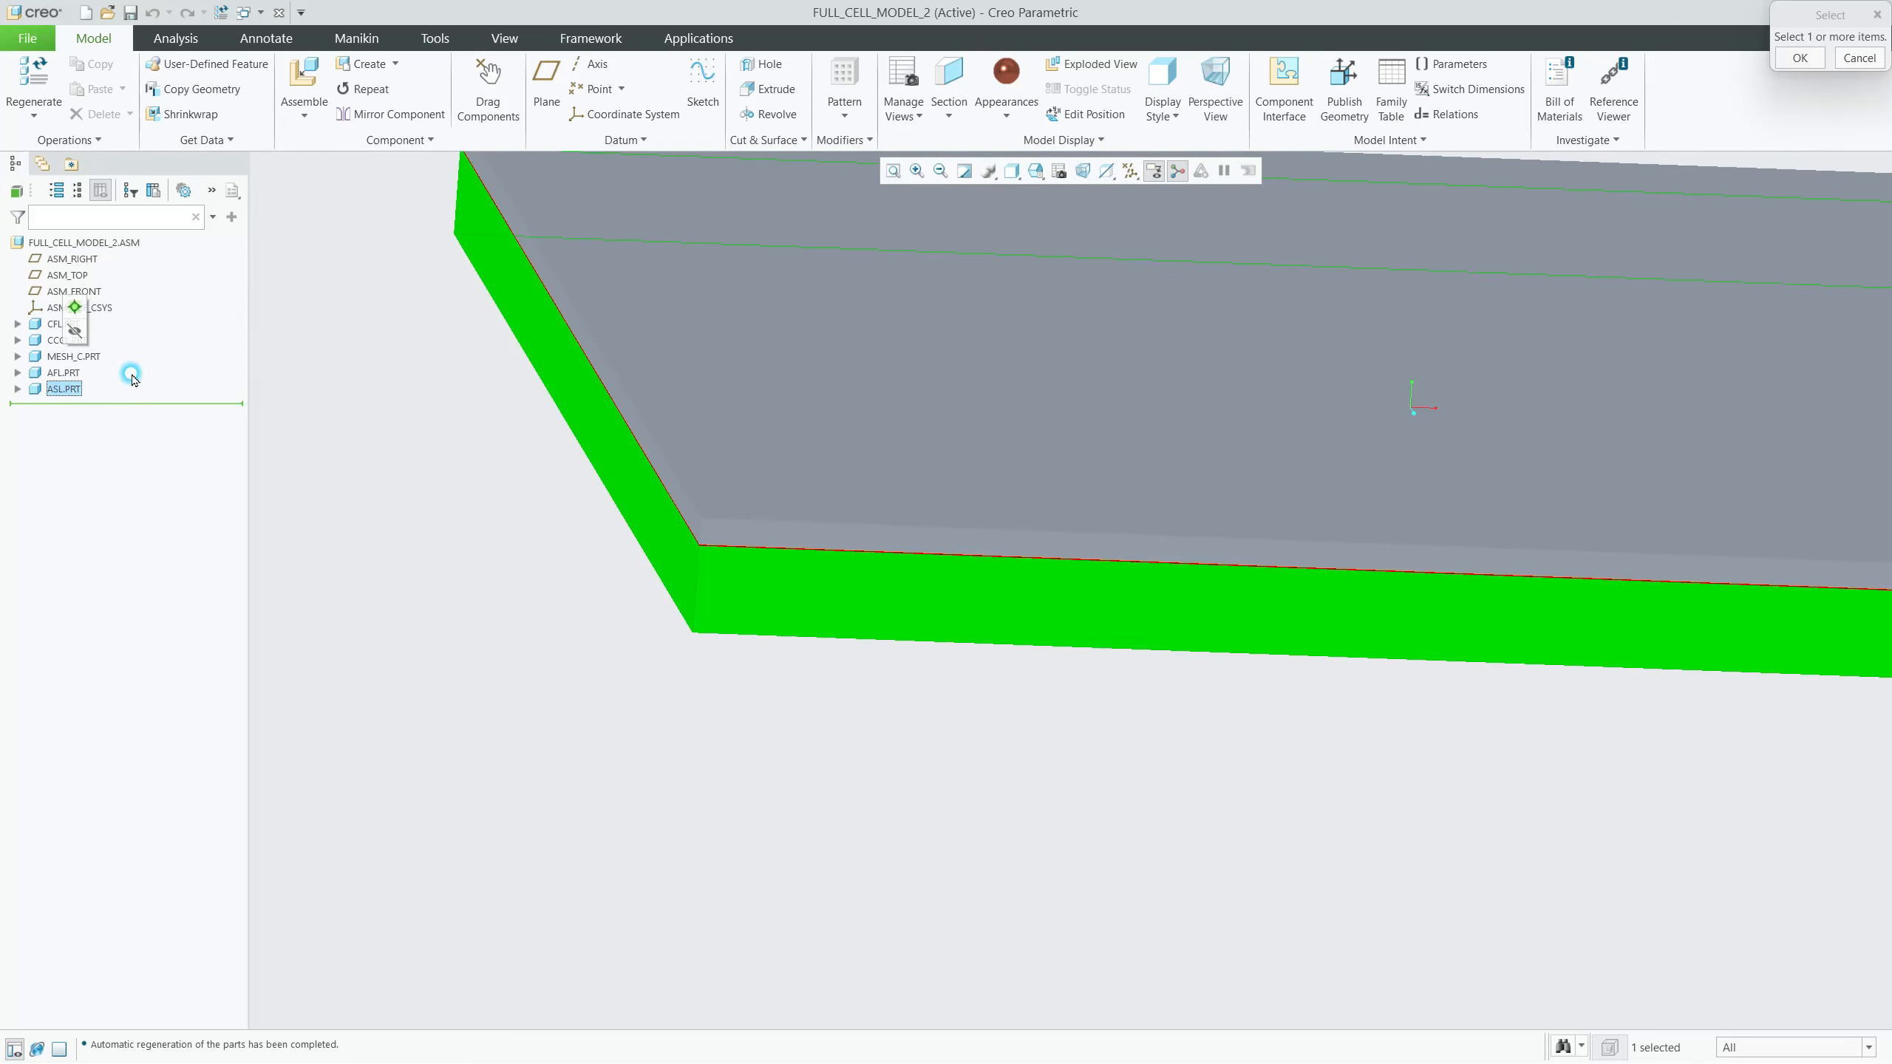
left_click(1017, 110)
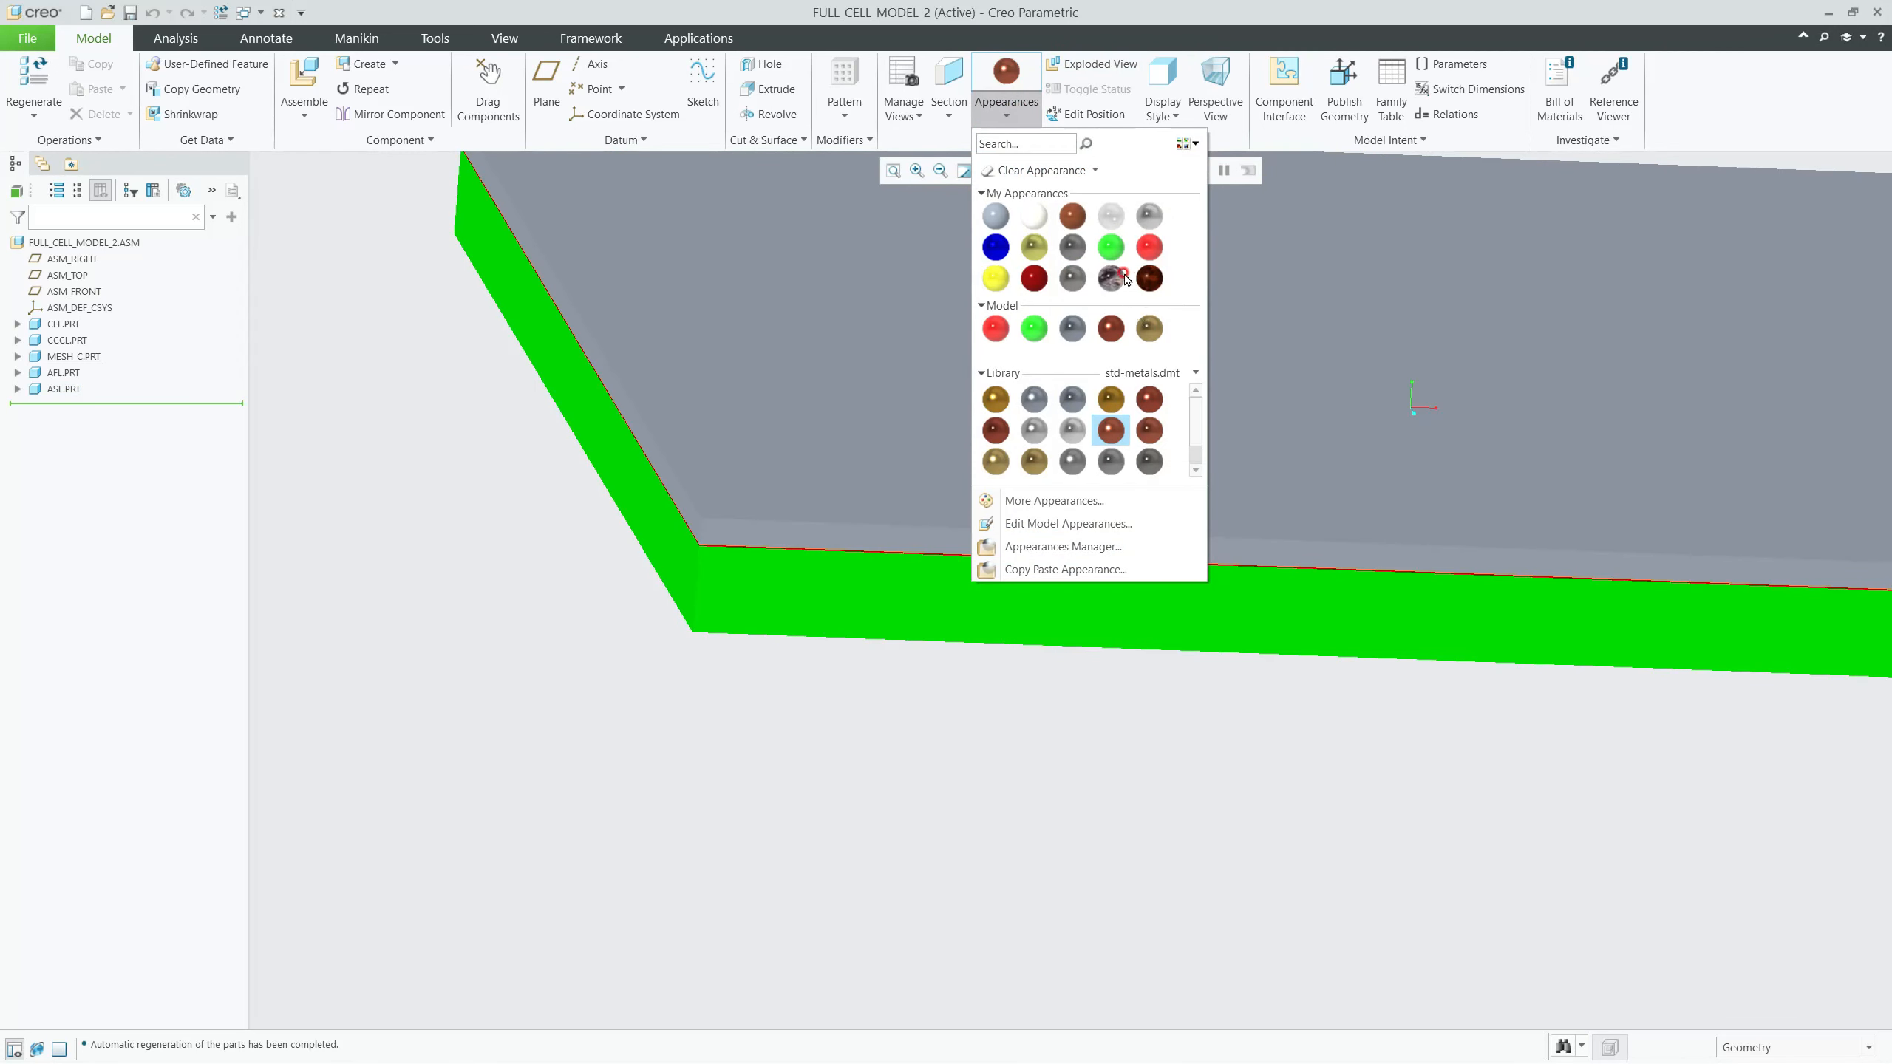
left_click(1079, 224)
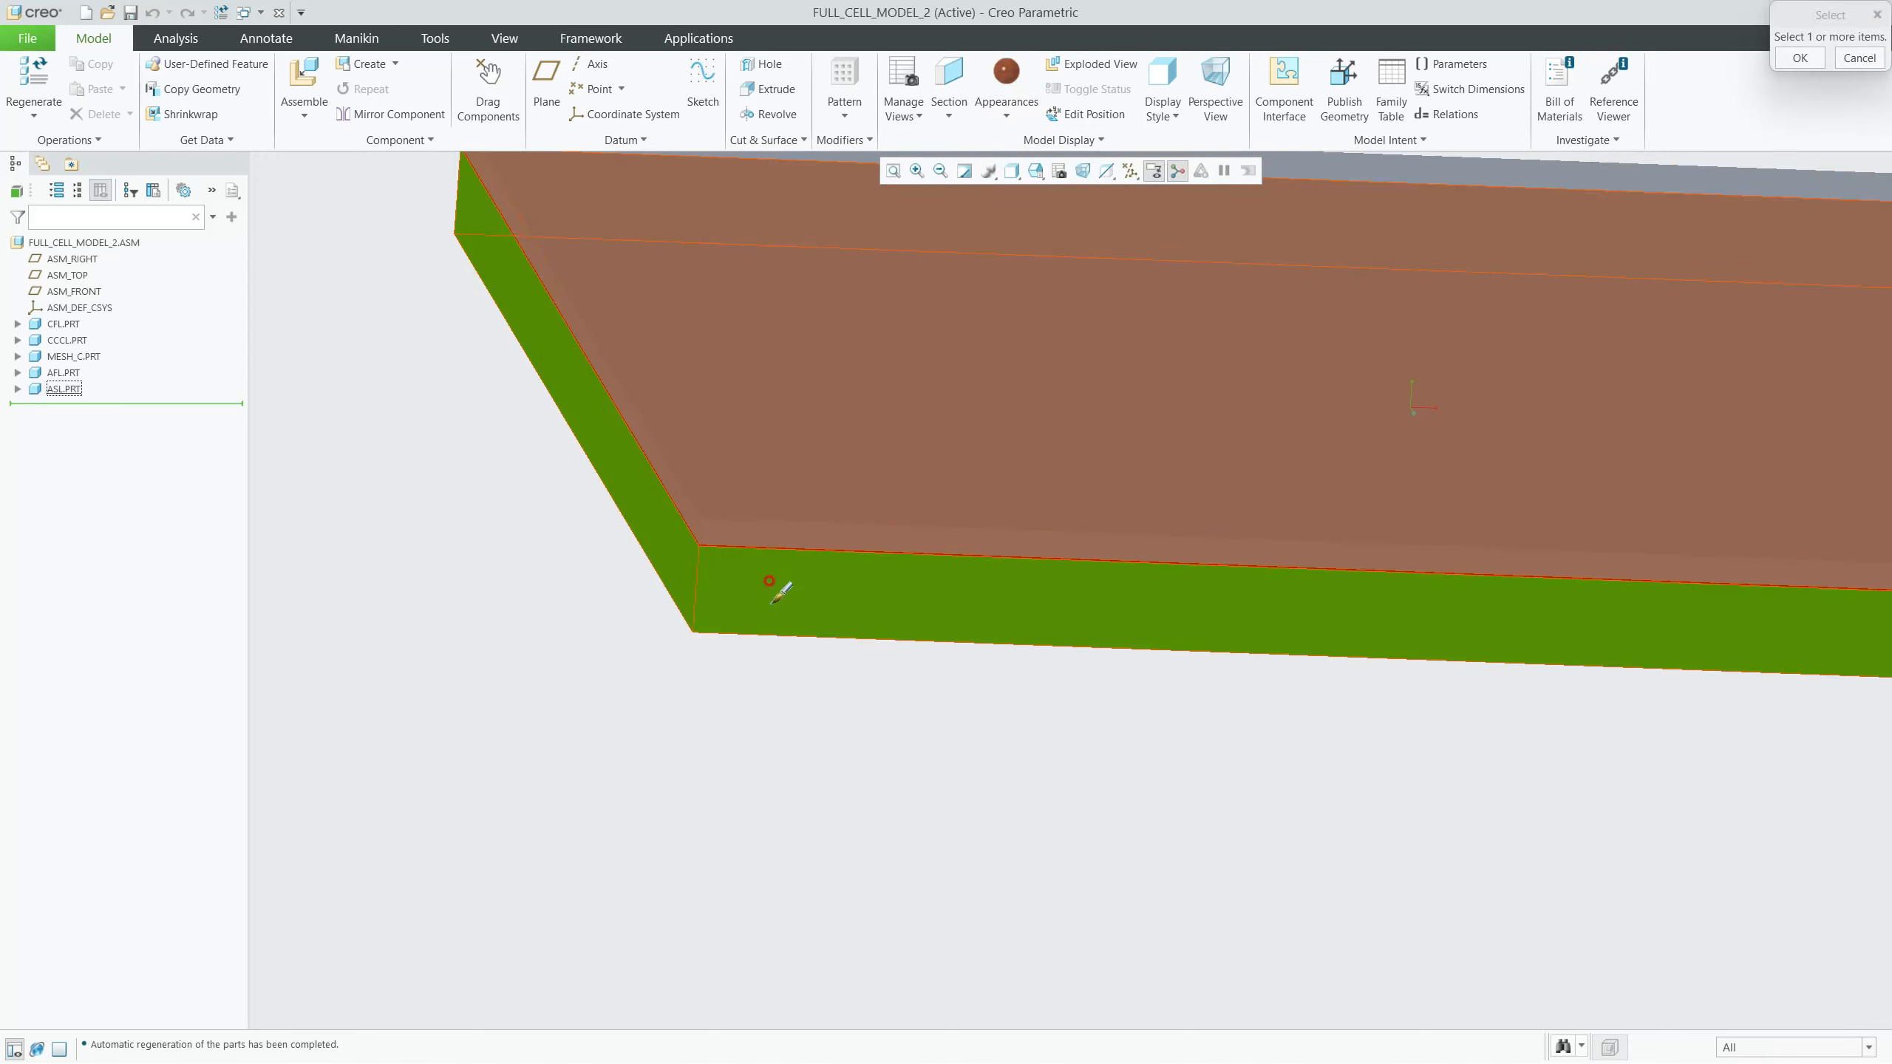
left_click(770, 582)
middle_click(630, 608)
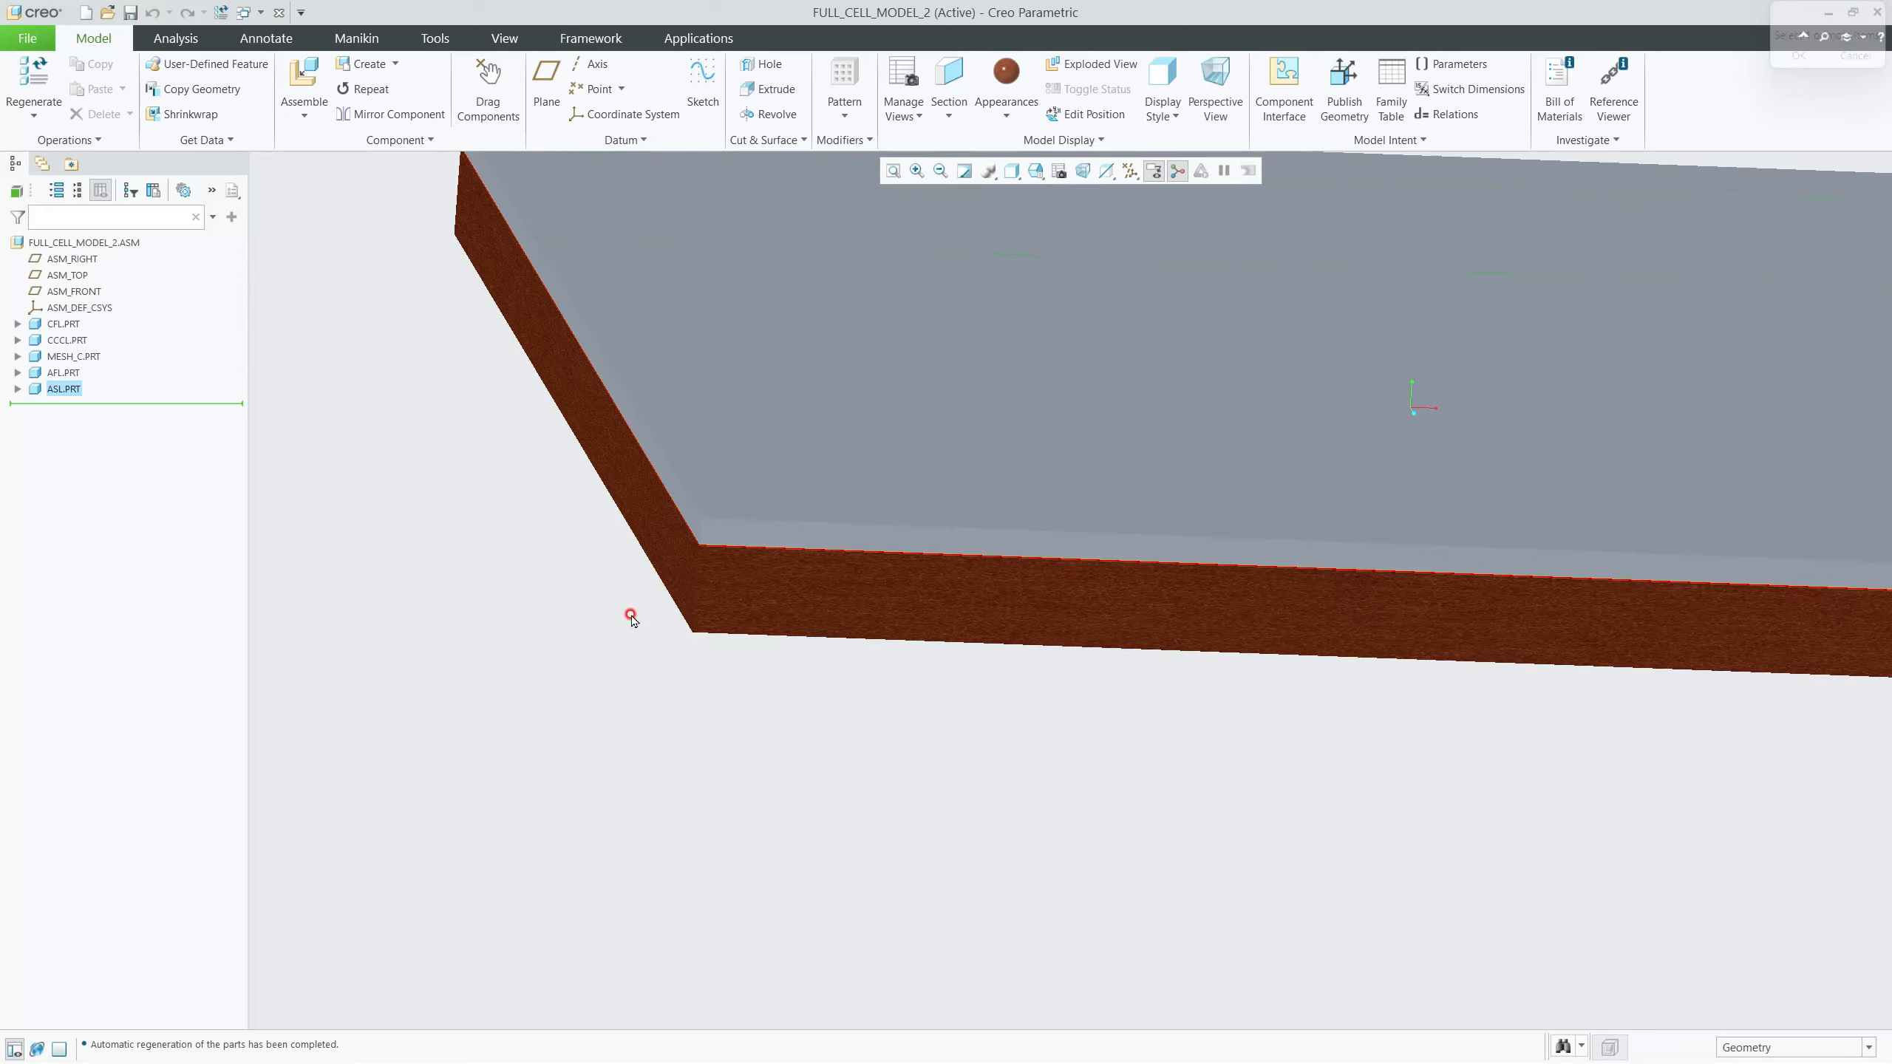
Step: Recolour the ASL component with the ptc-metallic-blue appearance from My Appearances
scroll(655, 596, "down", 10)
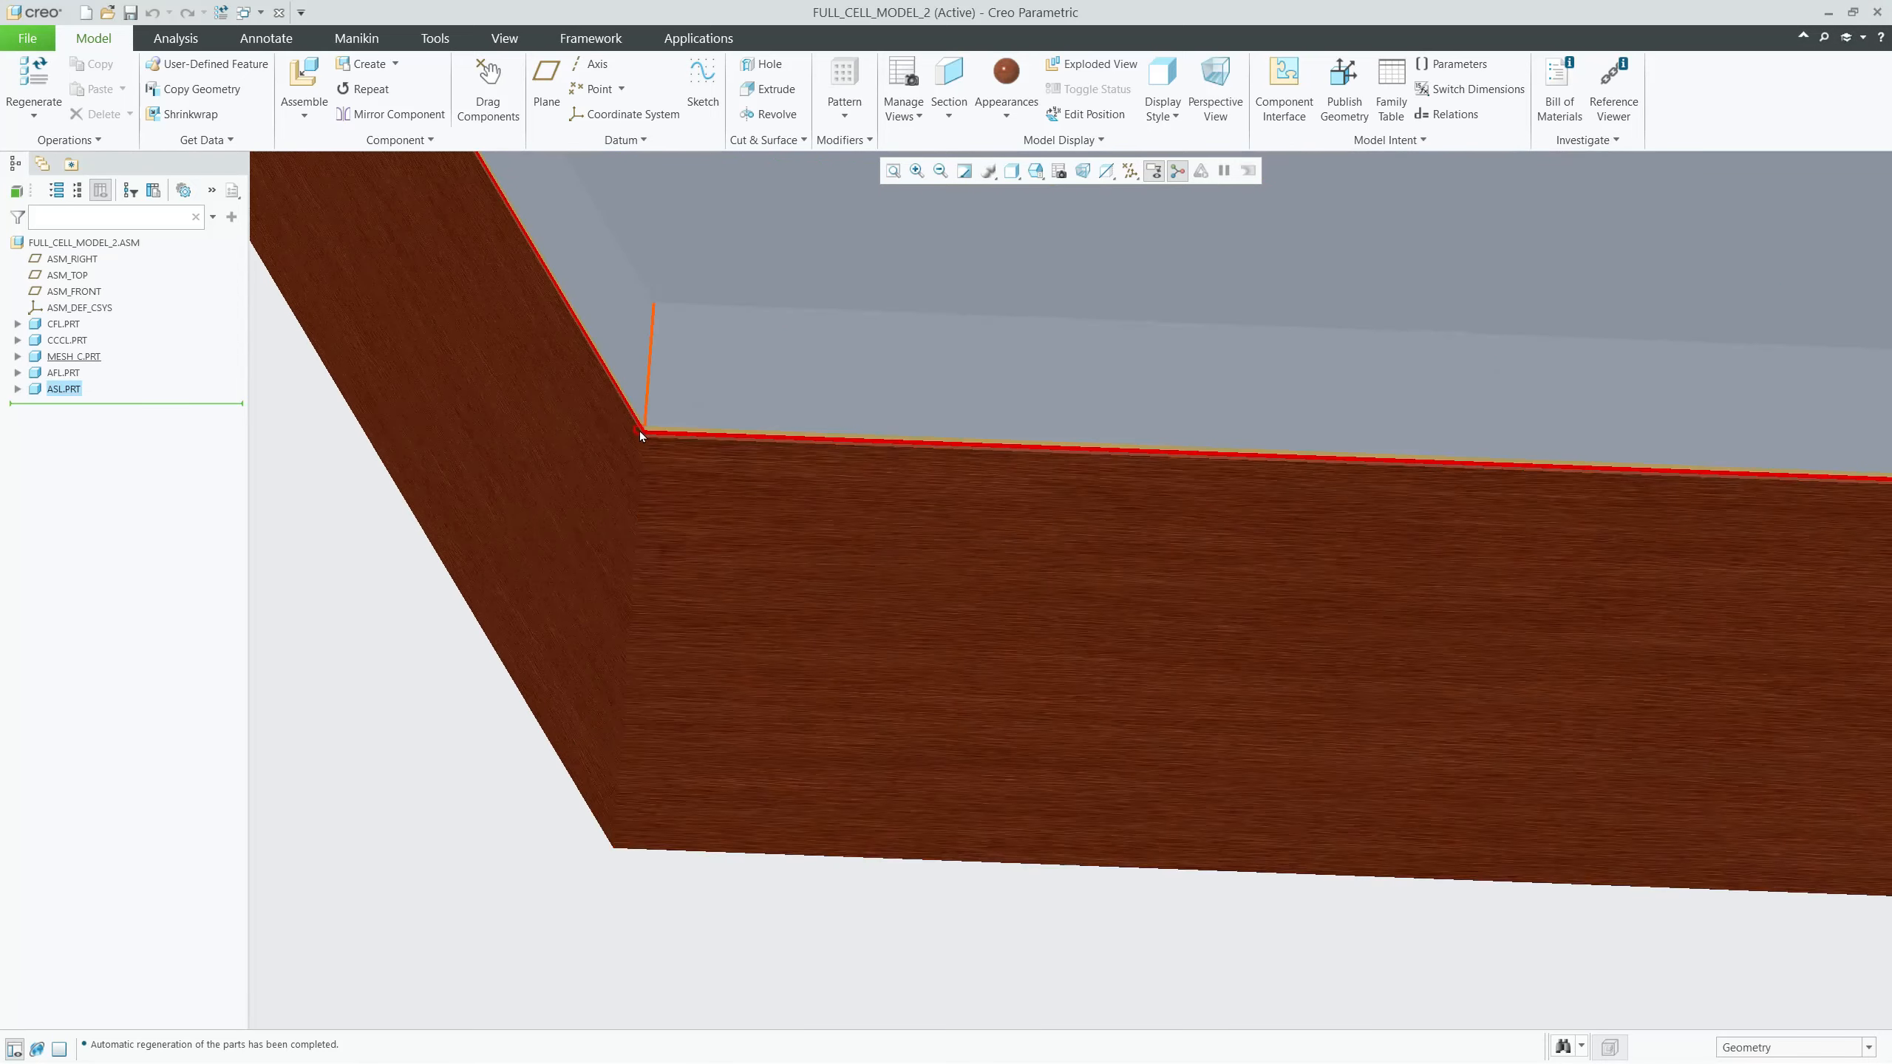
scroll(630, 430, "down", 5)
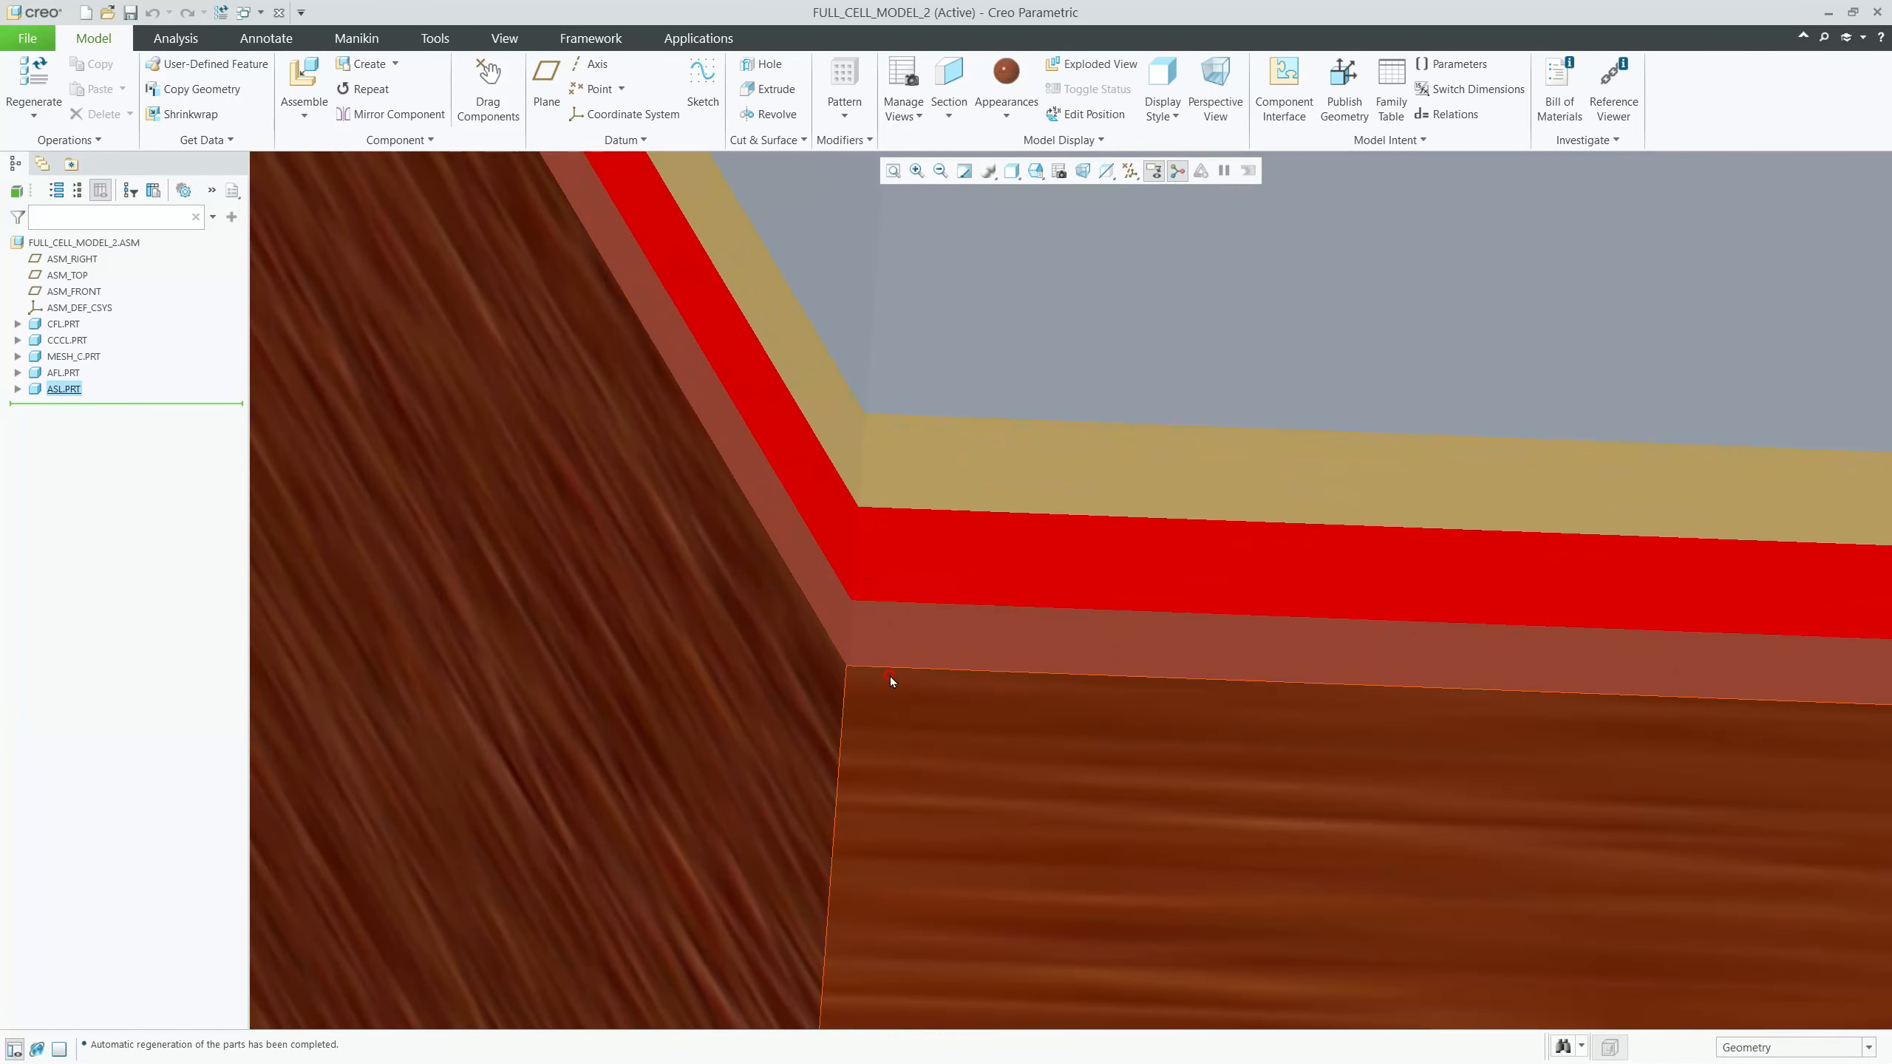
scroll(848, 631, "up", 8)
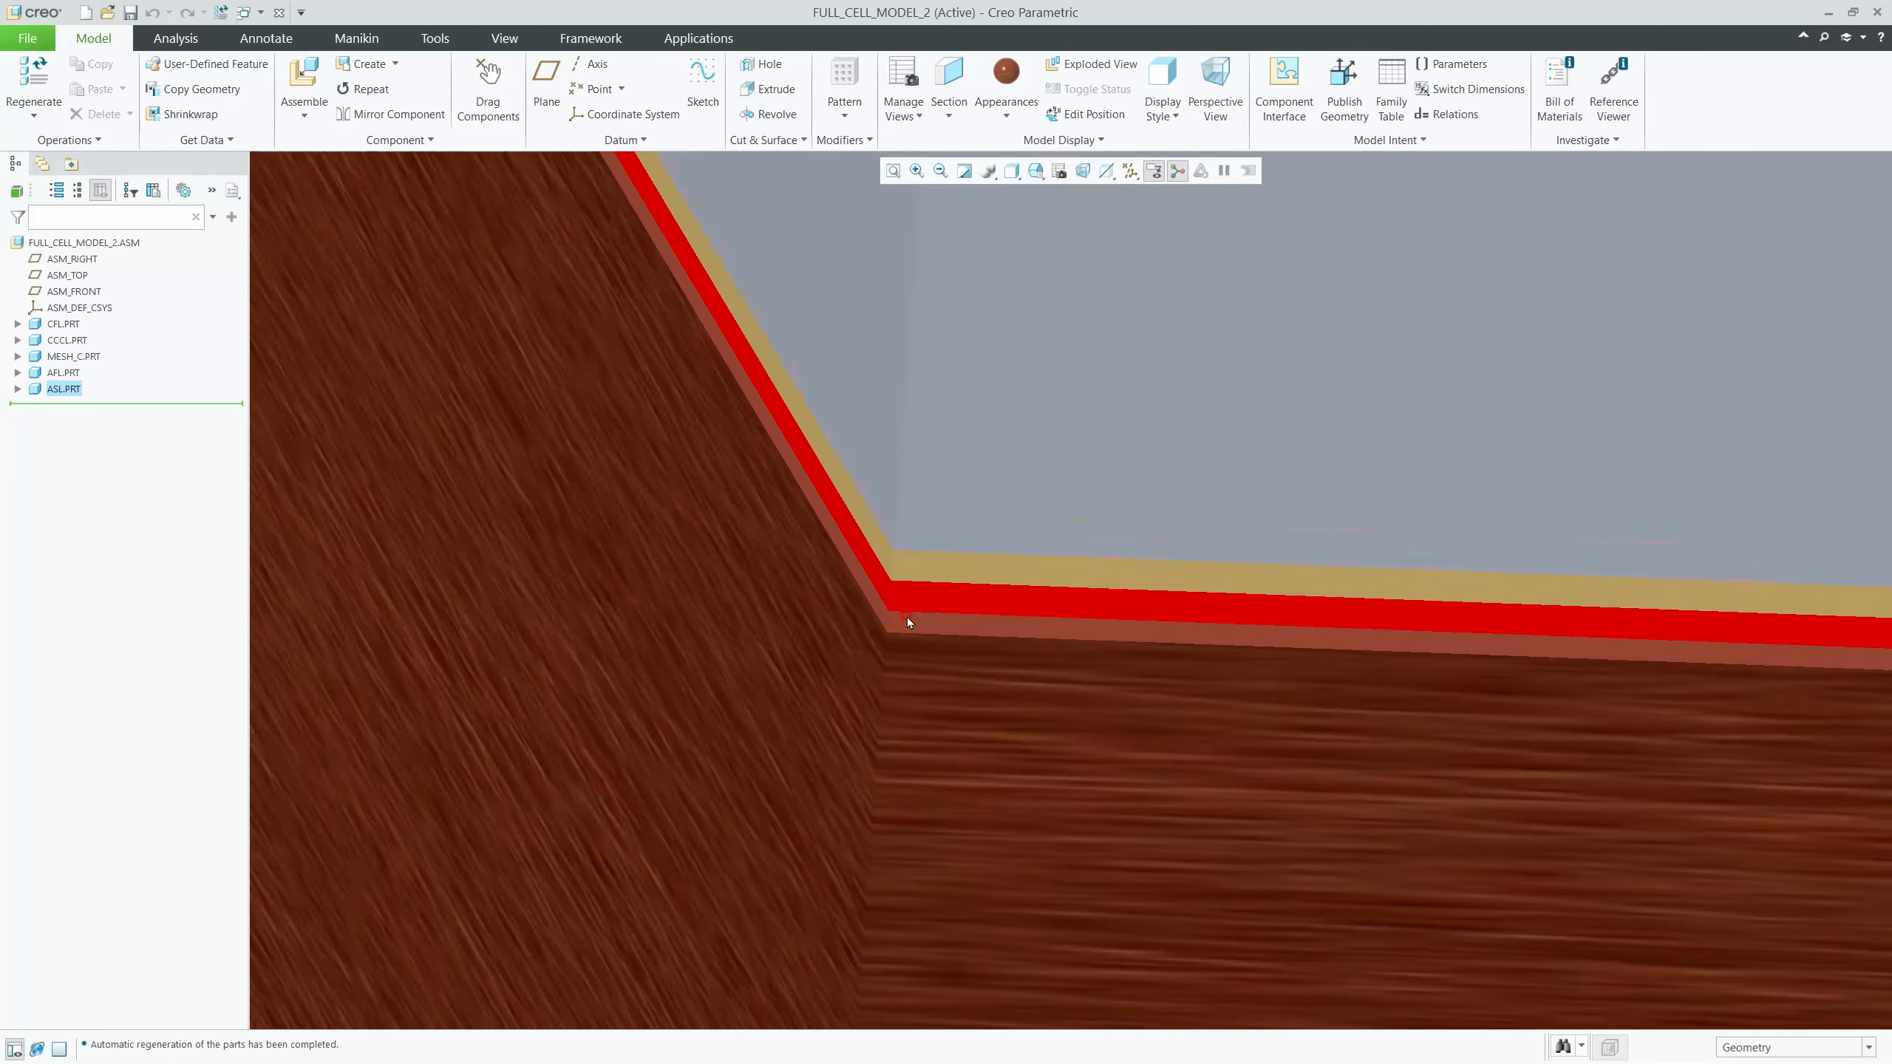
middle_click_drag(931, 684, 1006, 389)
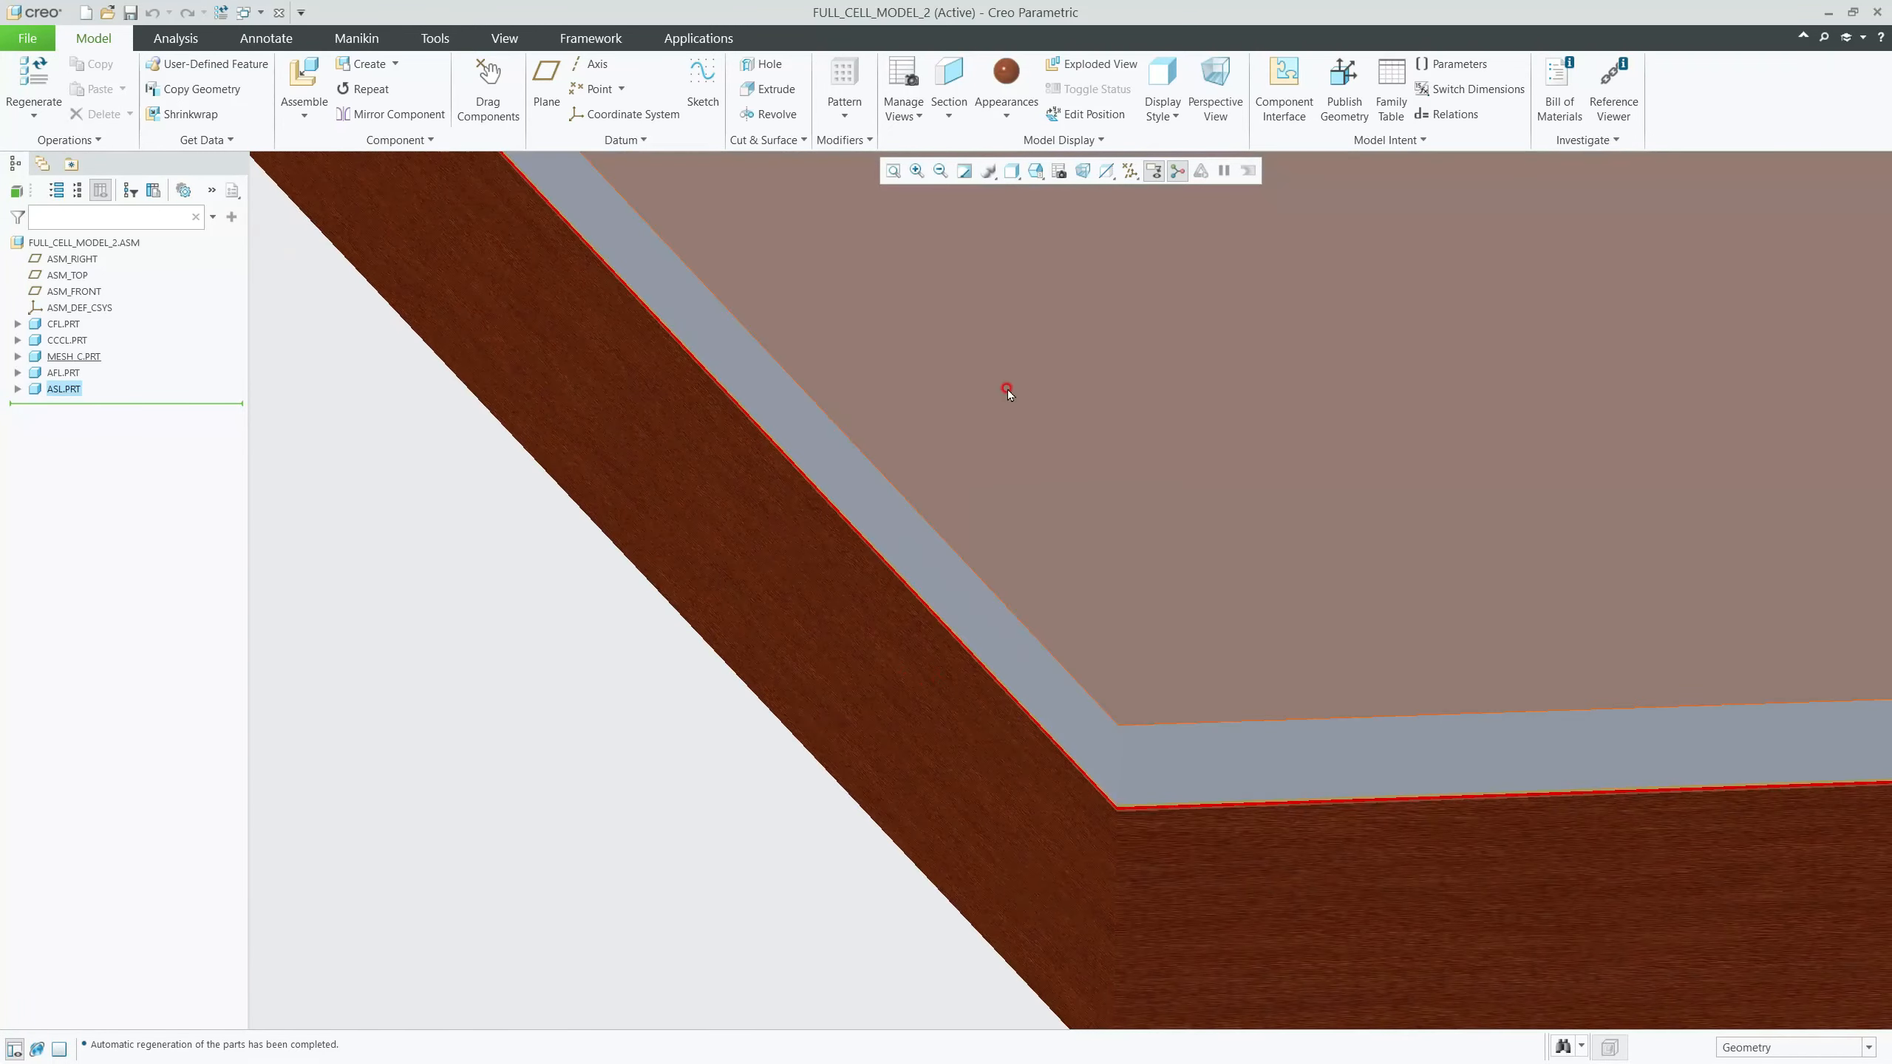
left_click(1015, 114)
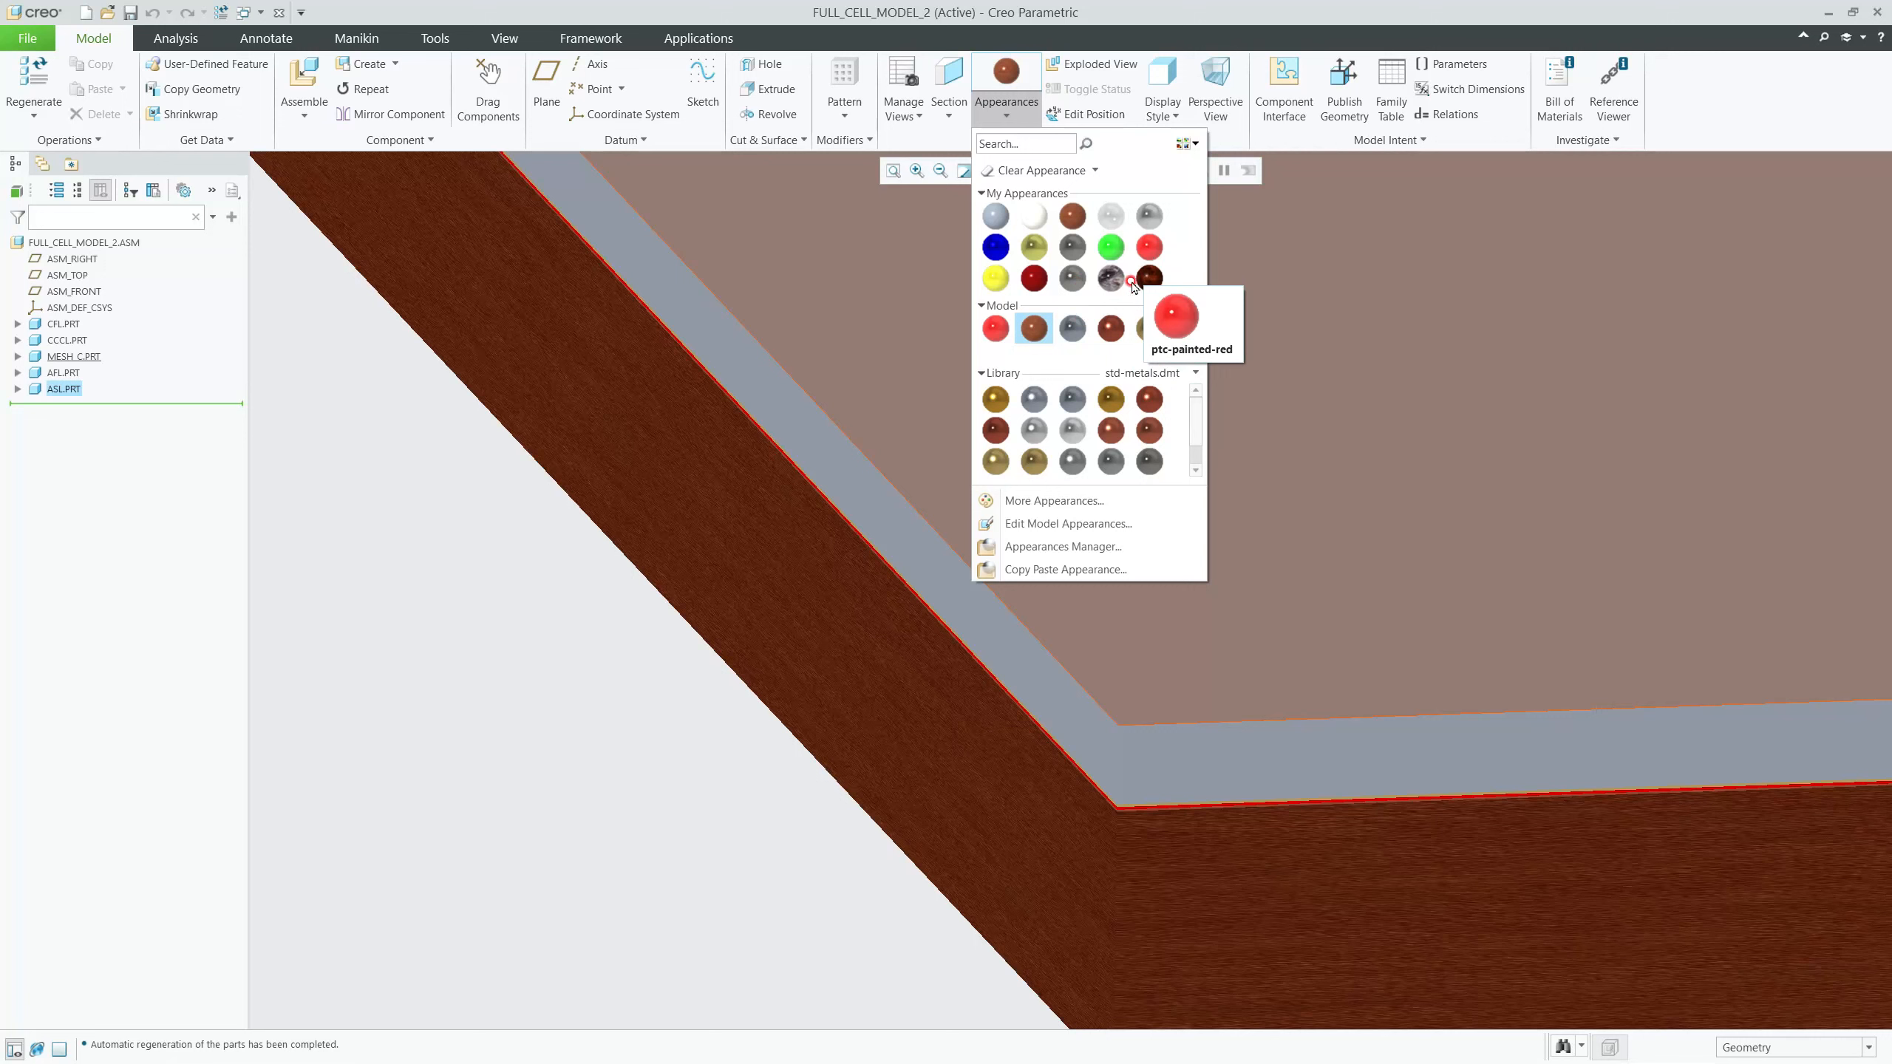
scroll(1162, 418, "down", 1)
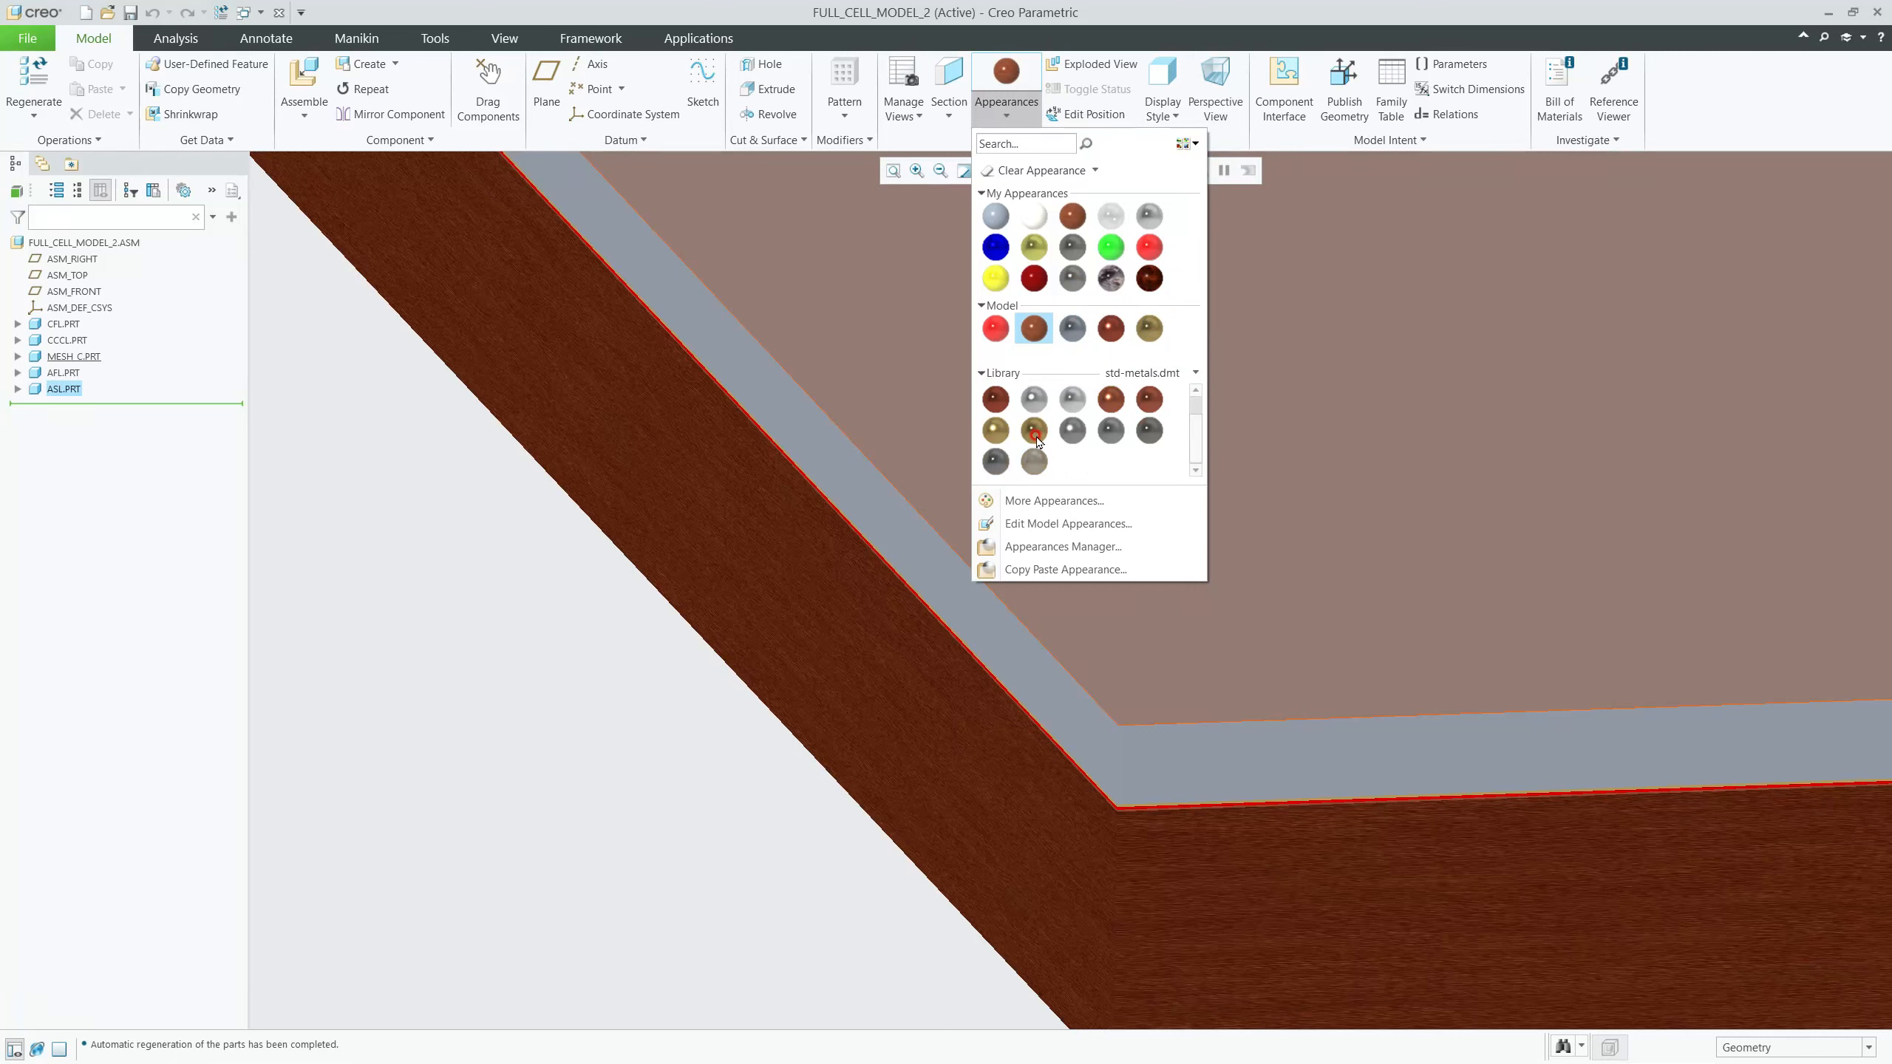
mouse_move(1034, 442)
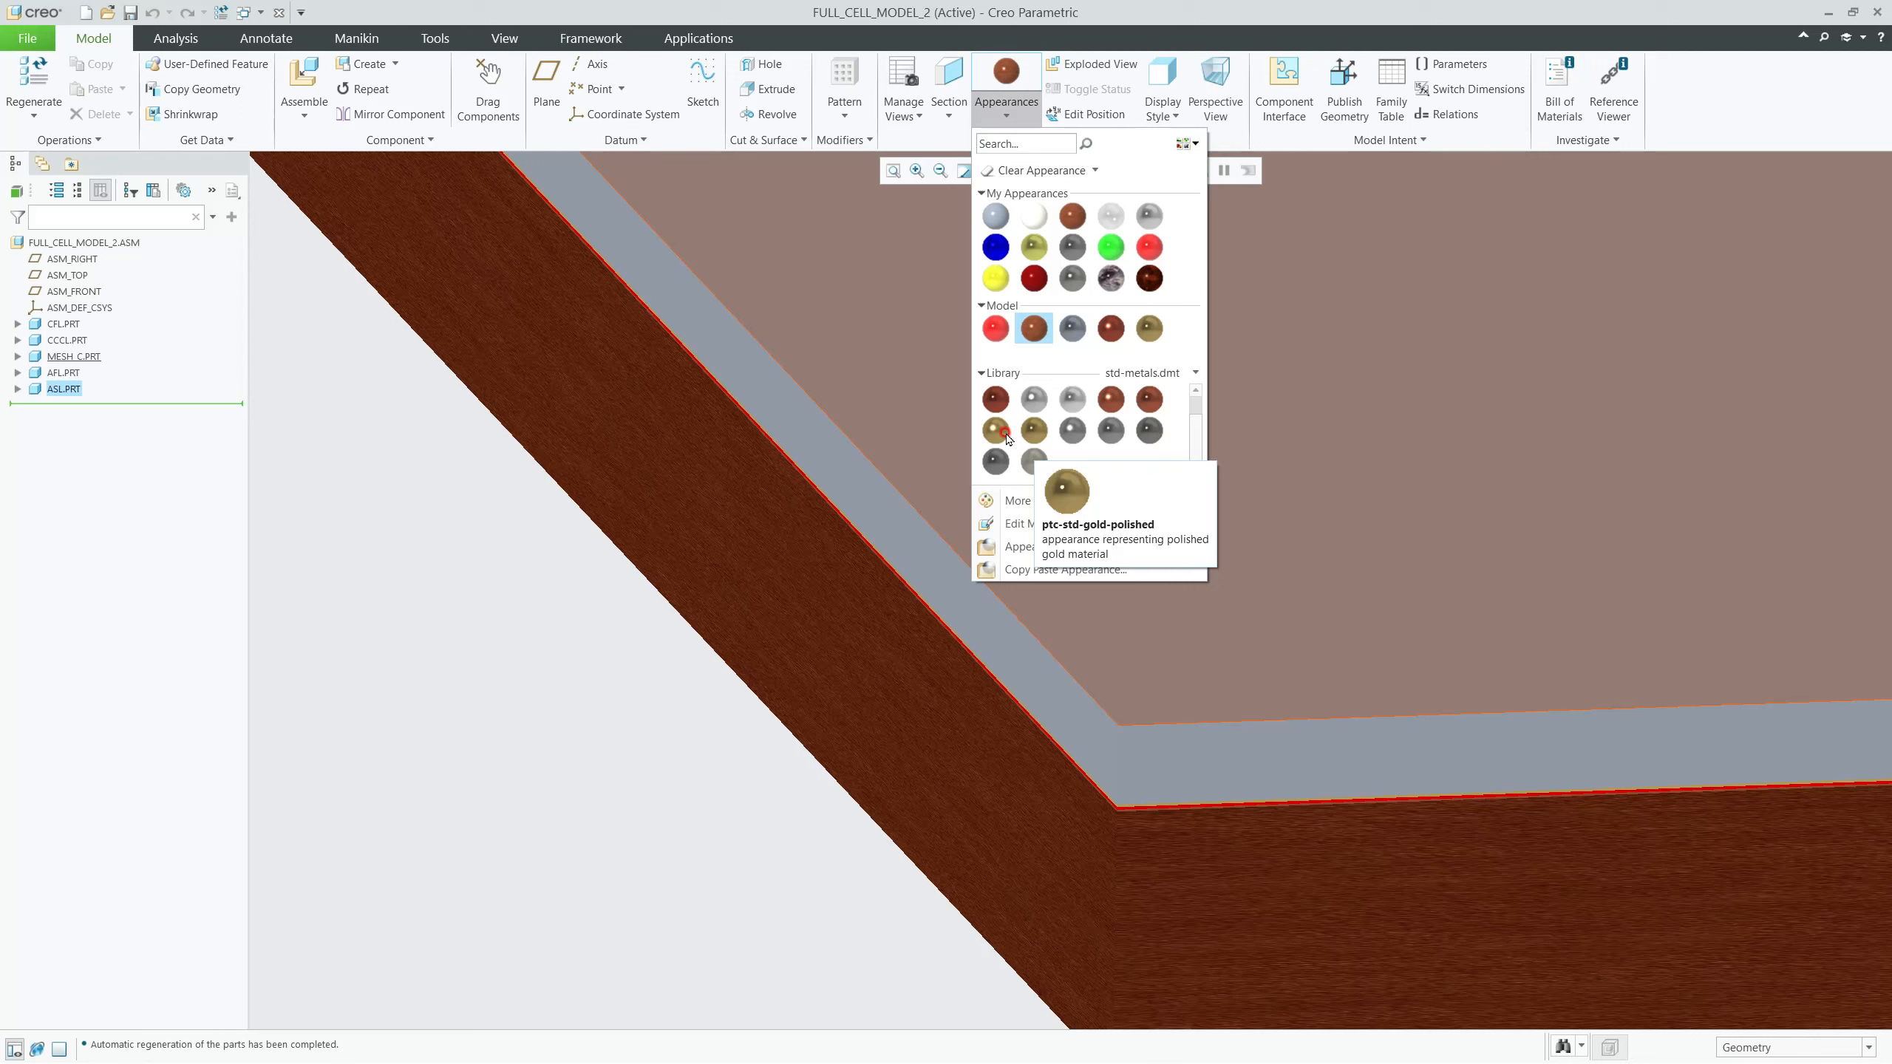
mouse_move(1112, 411)
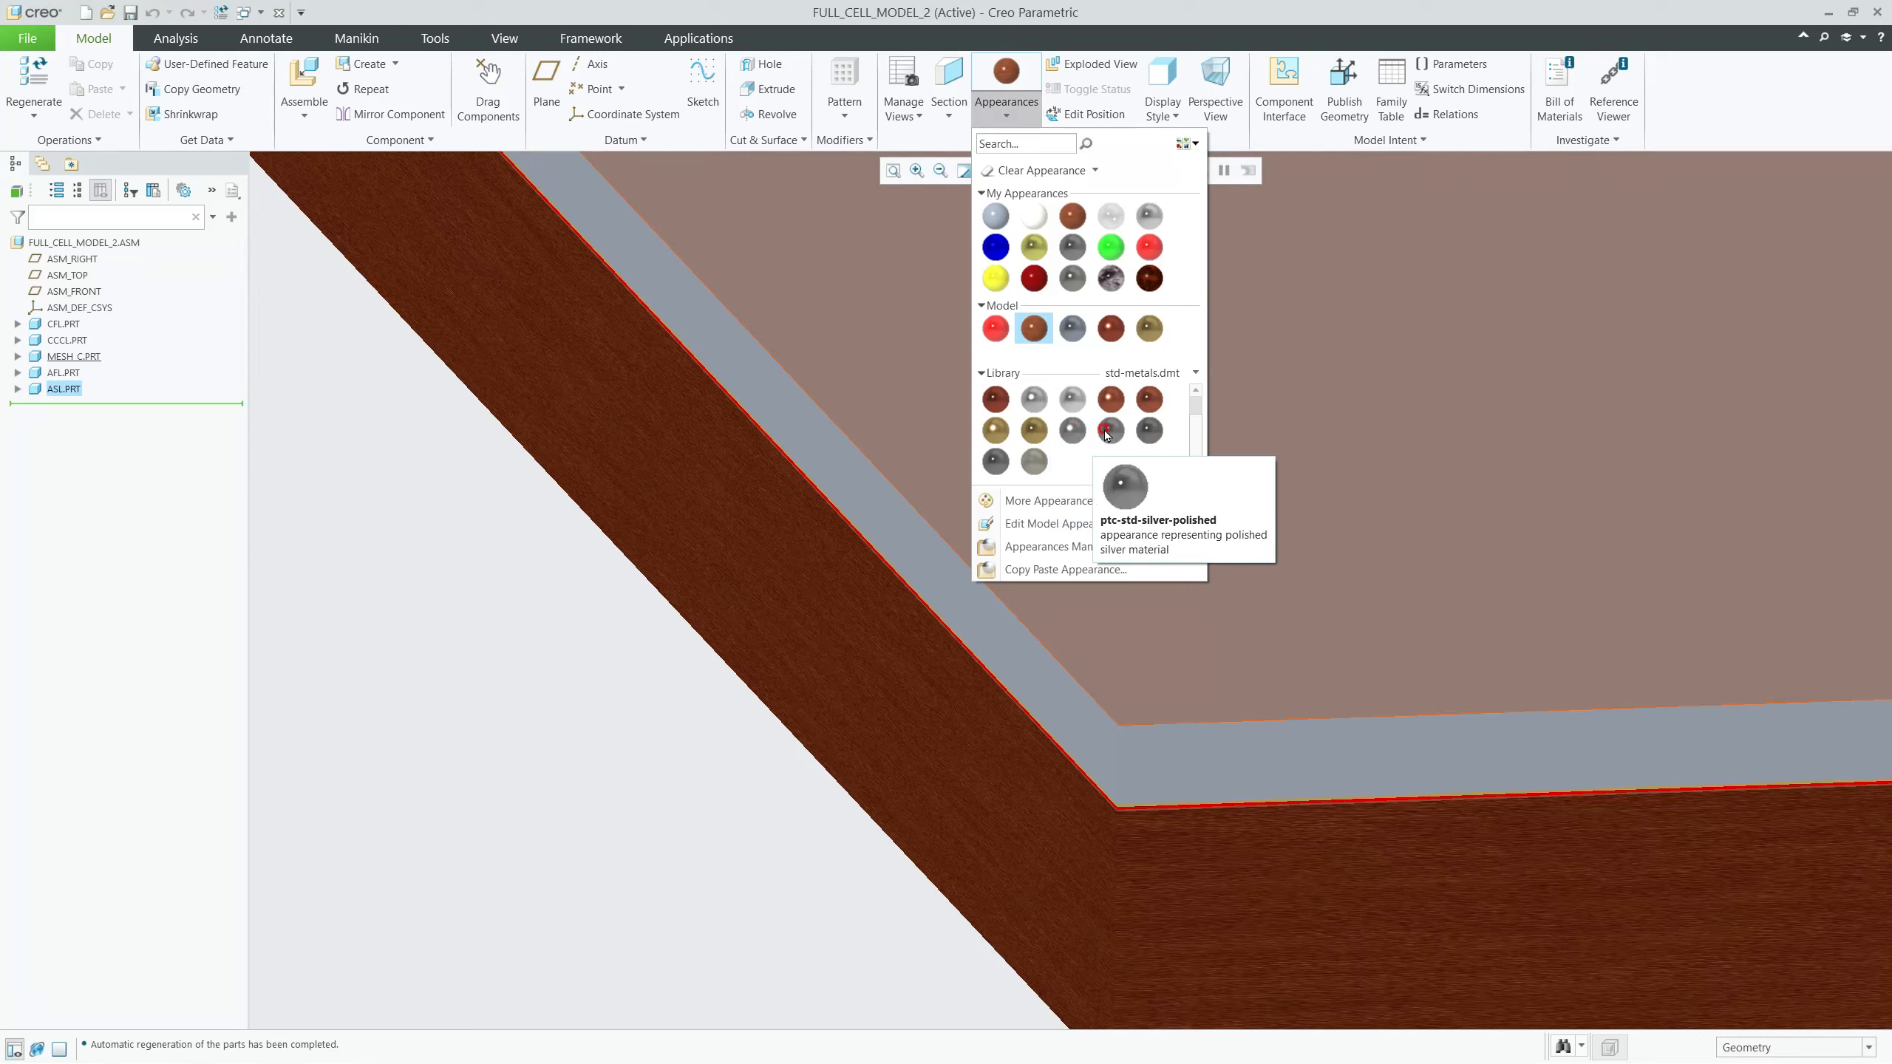
mouse_move(1082, 222)
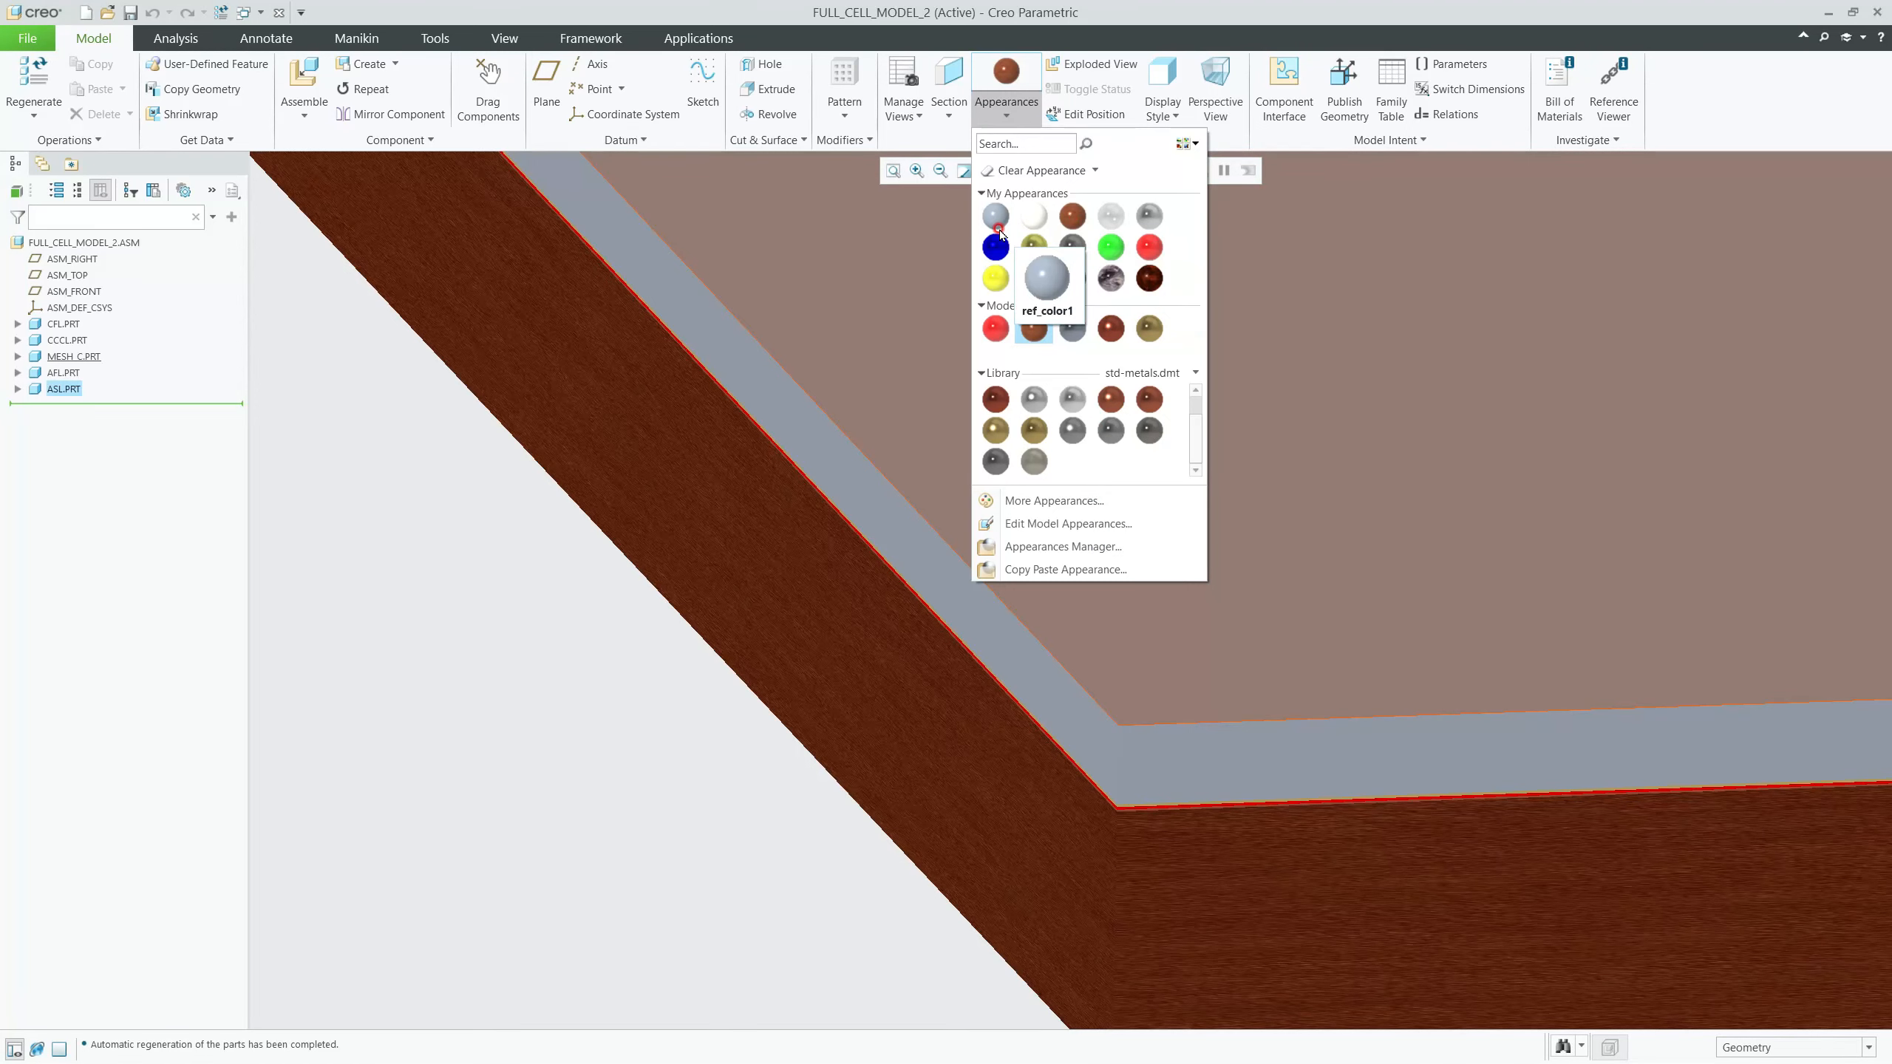
mouse_move(1001, 257)
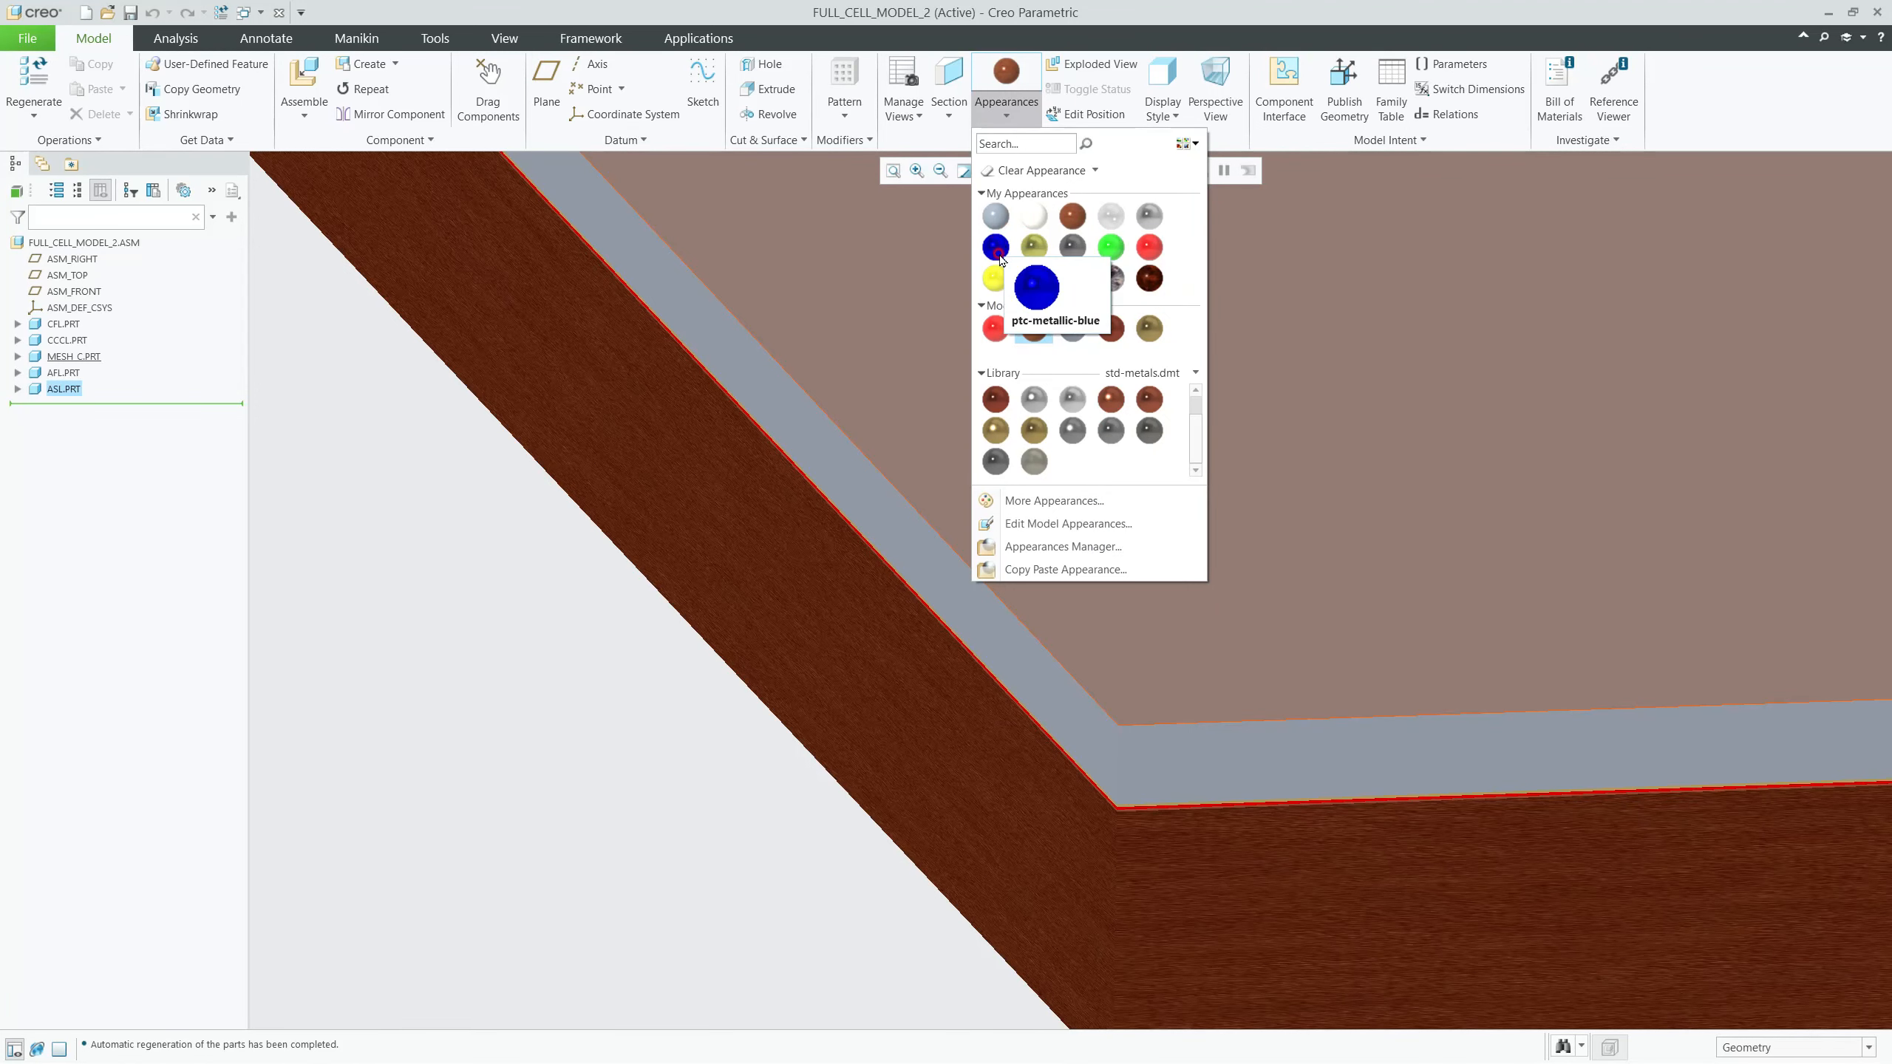
left_click(1001, 257)
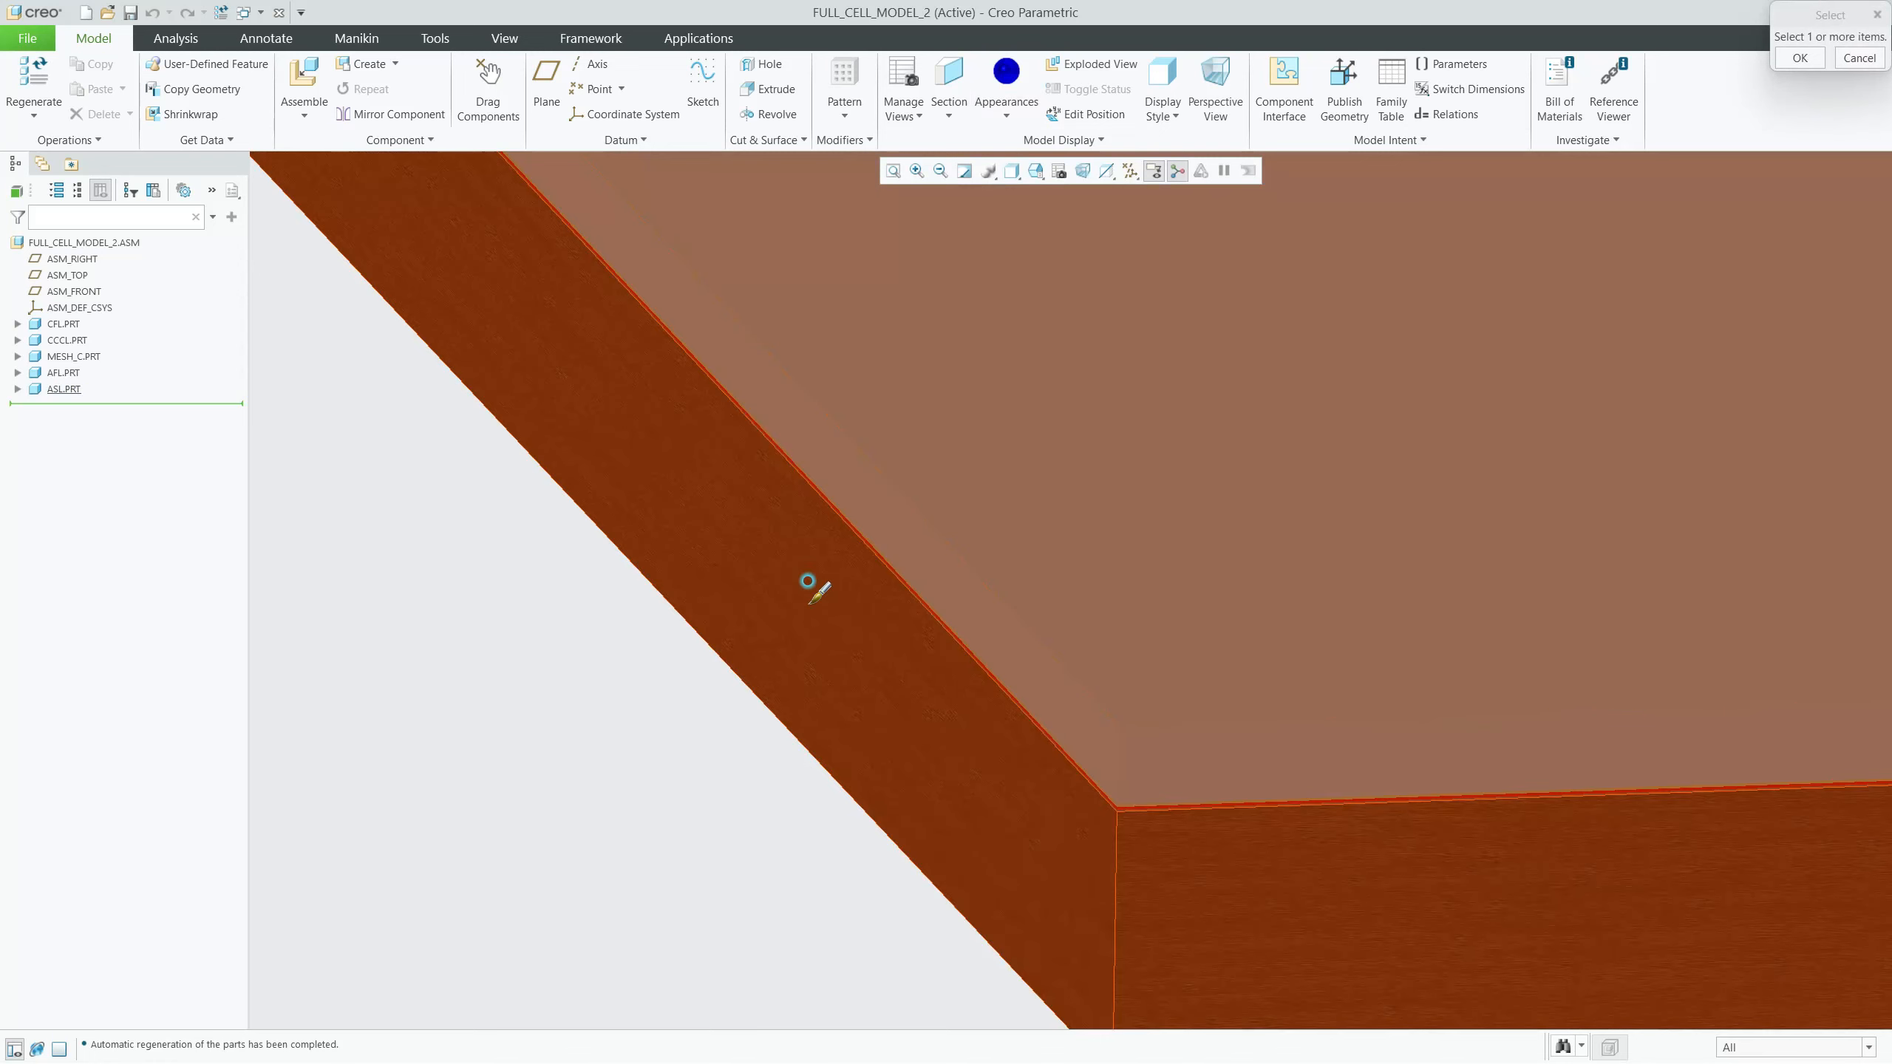
left_click(802, 592)
middle_click(611, 605)
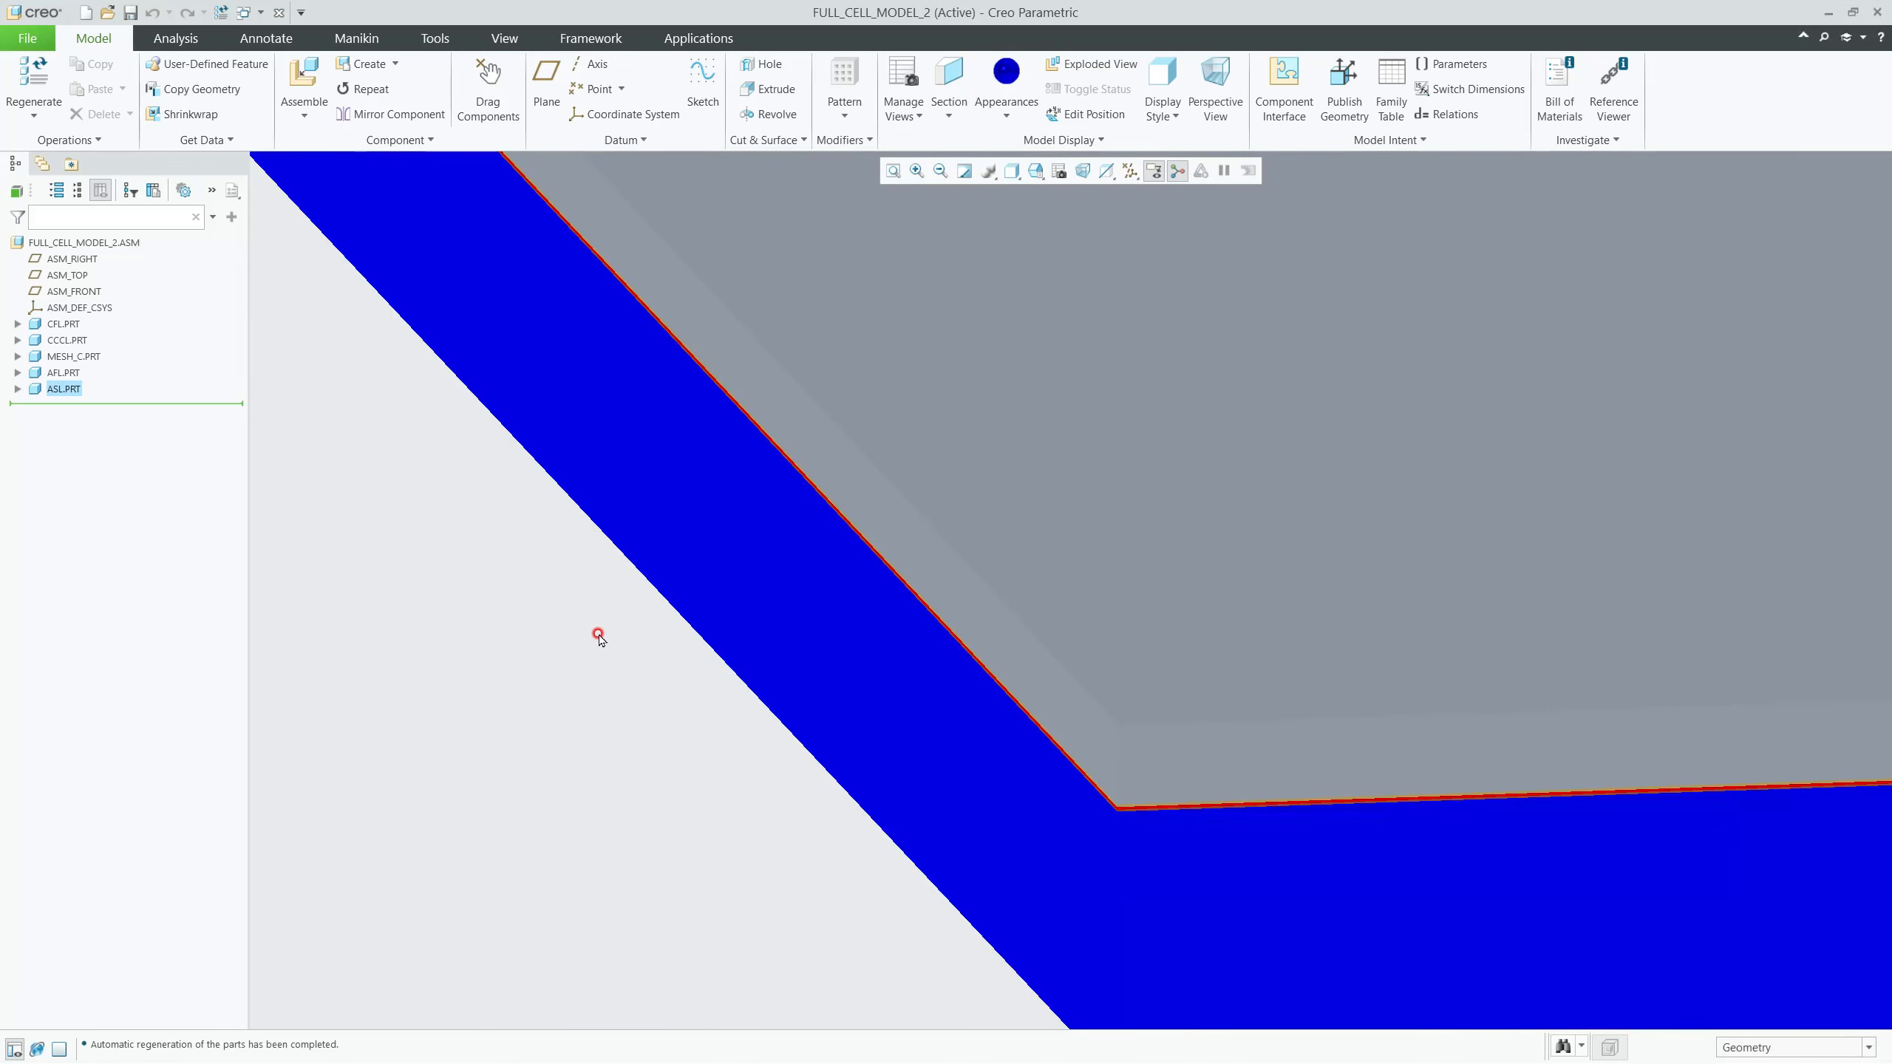
Step: Create a solid part component named mesh_a by copying cfl.prt, leaving it without placement constraints
scroll(1116, 779, "up", 5)
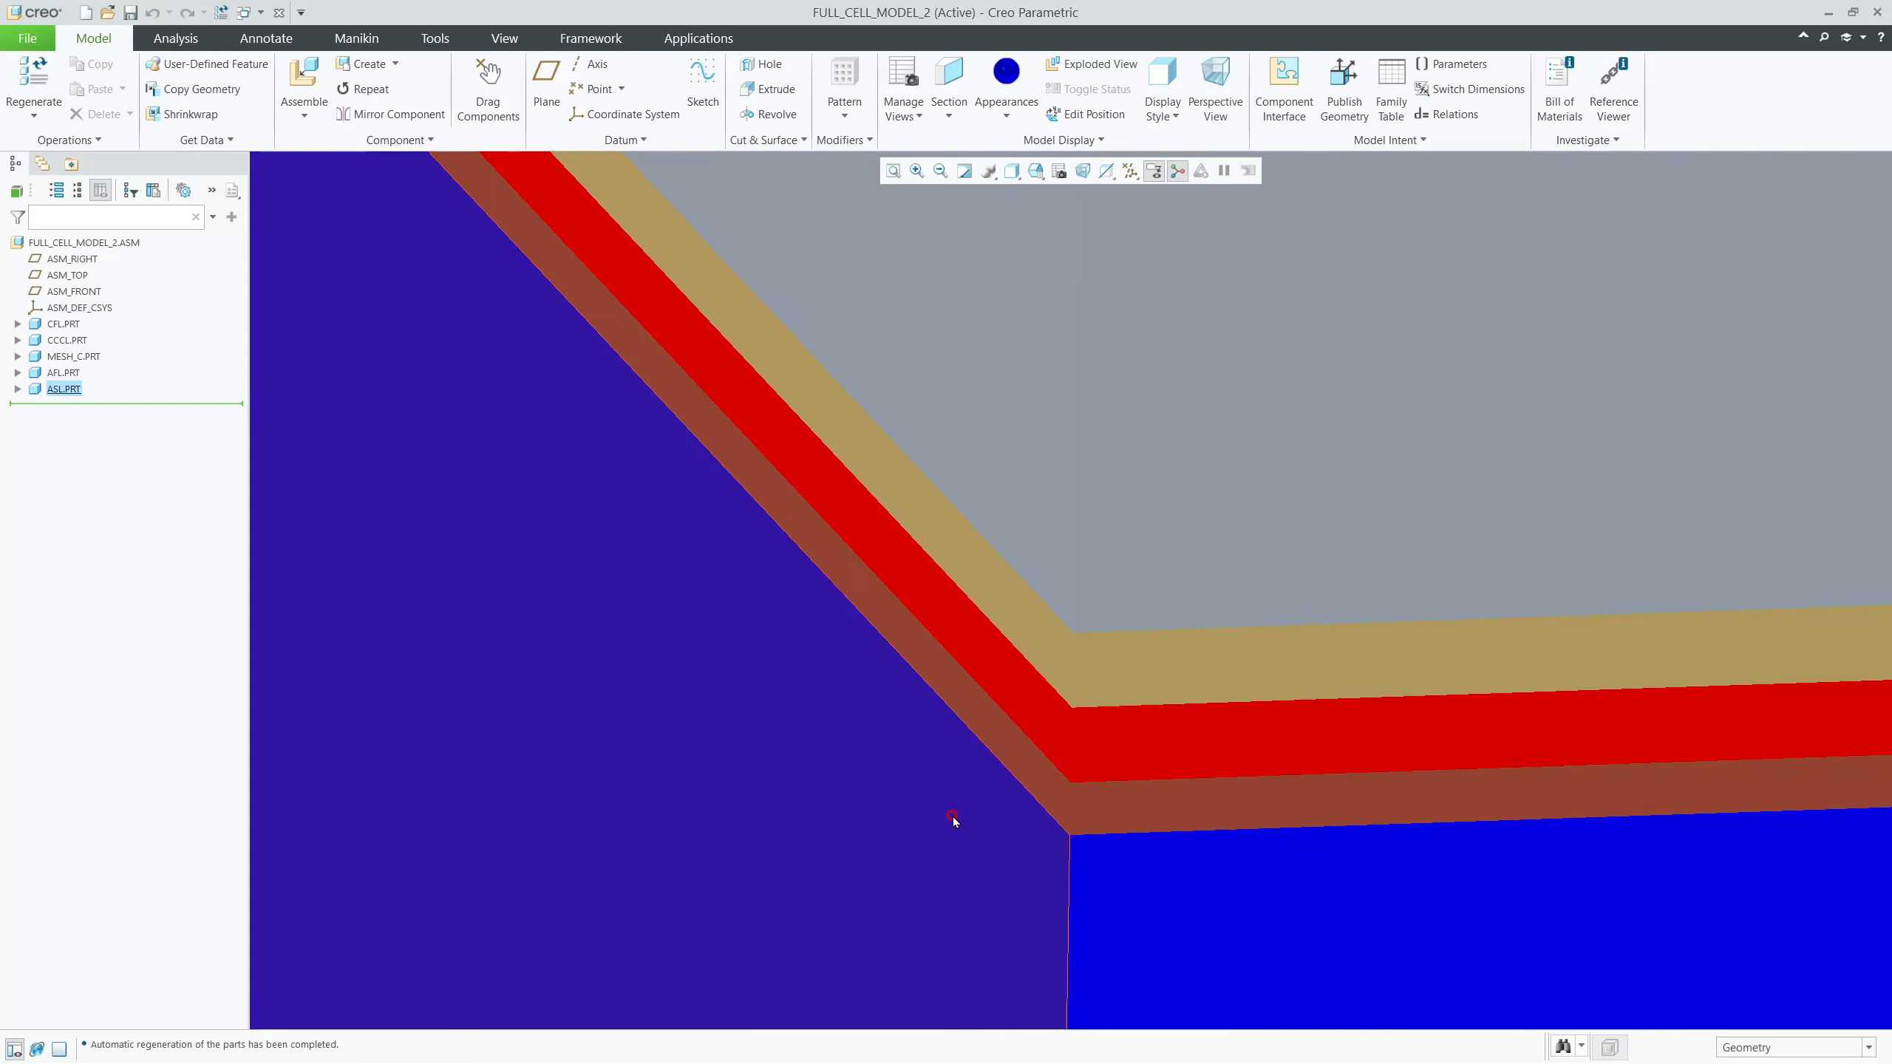
scroll(804, 699, "down", 5)
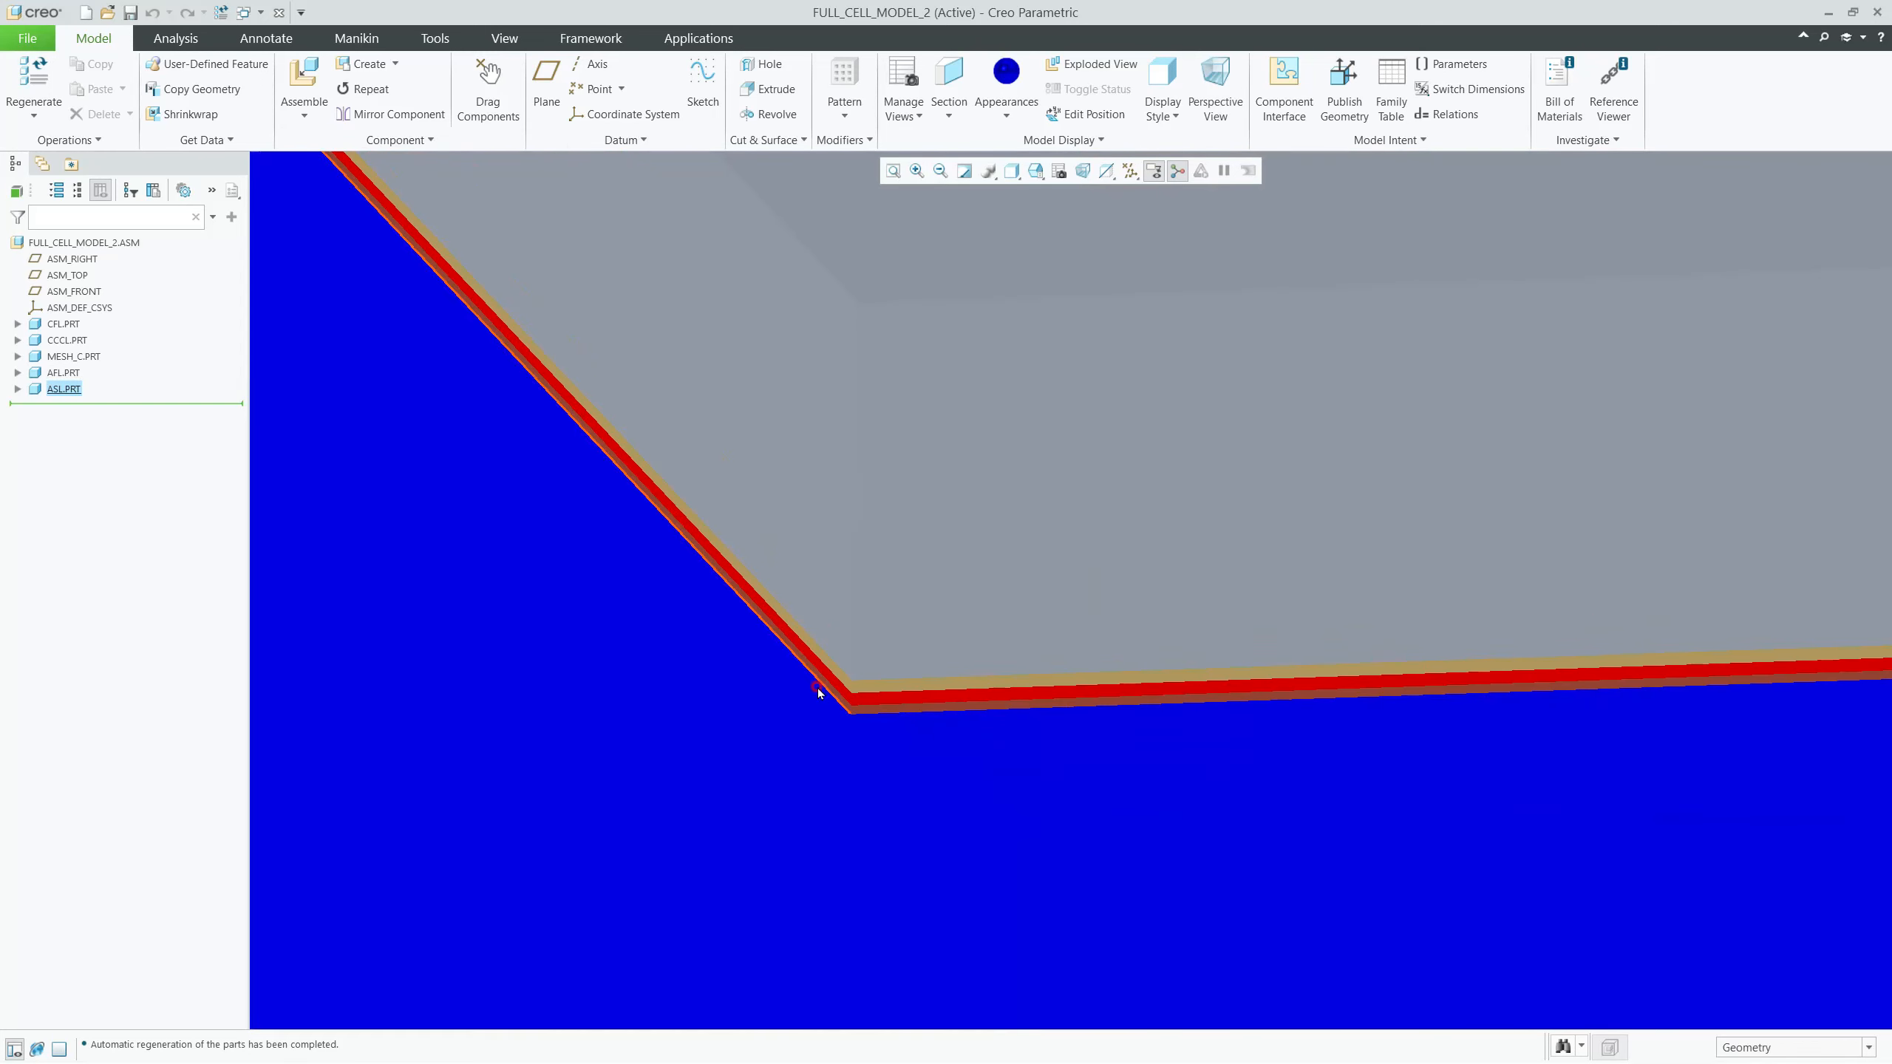
left_click(362, 64)
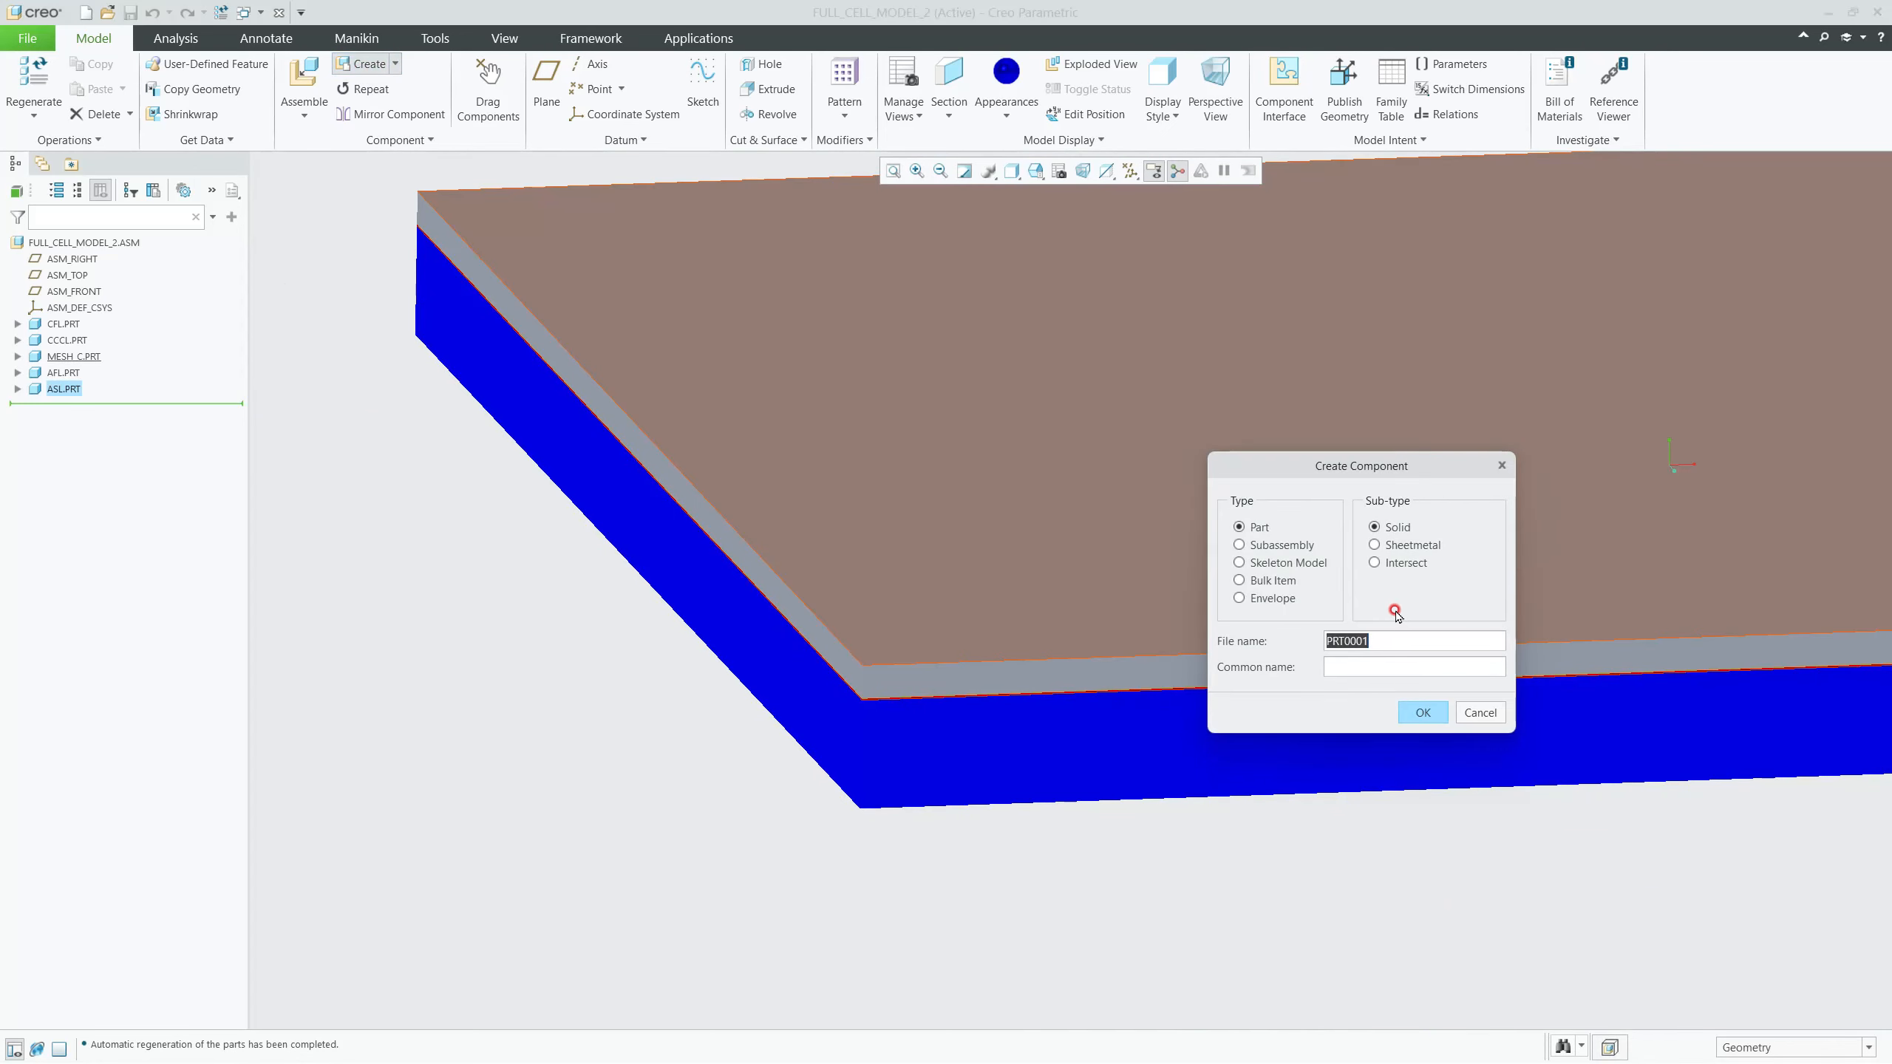
type("mesh_a")
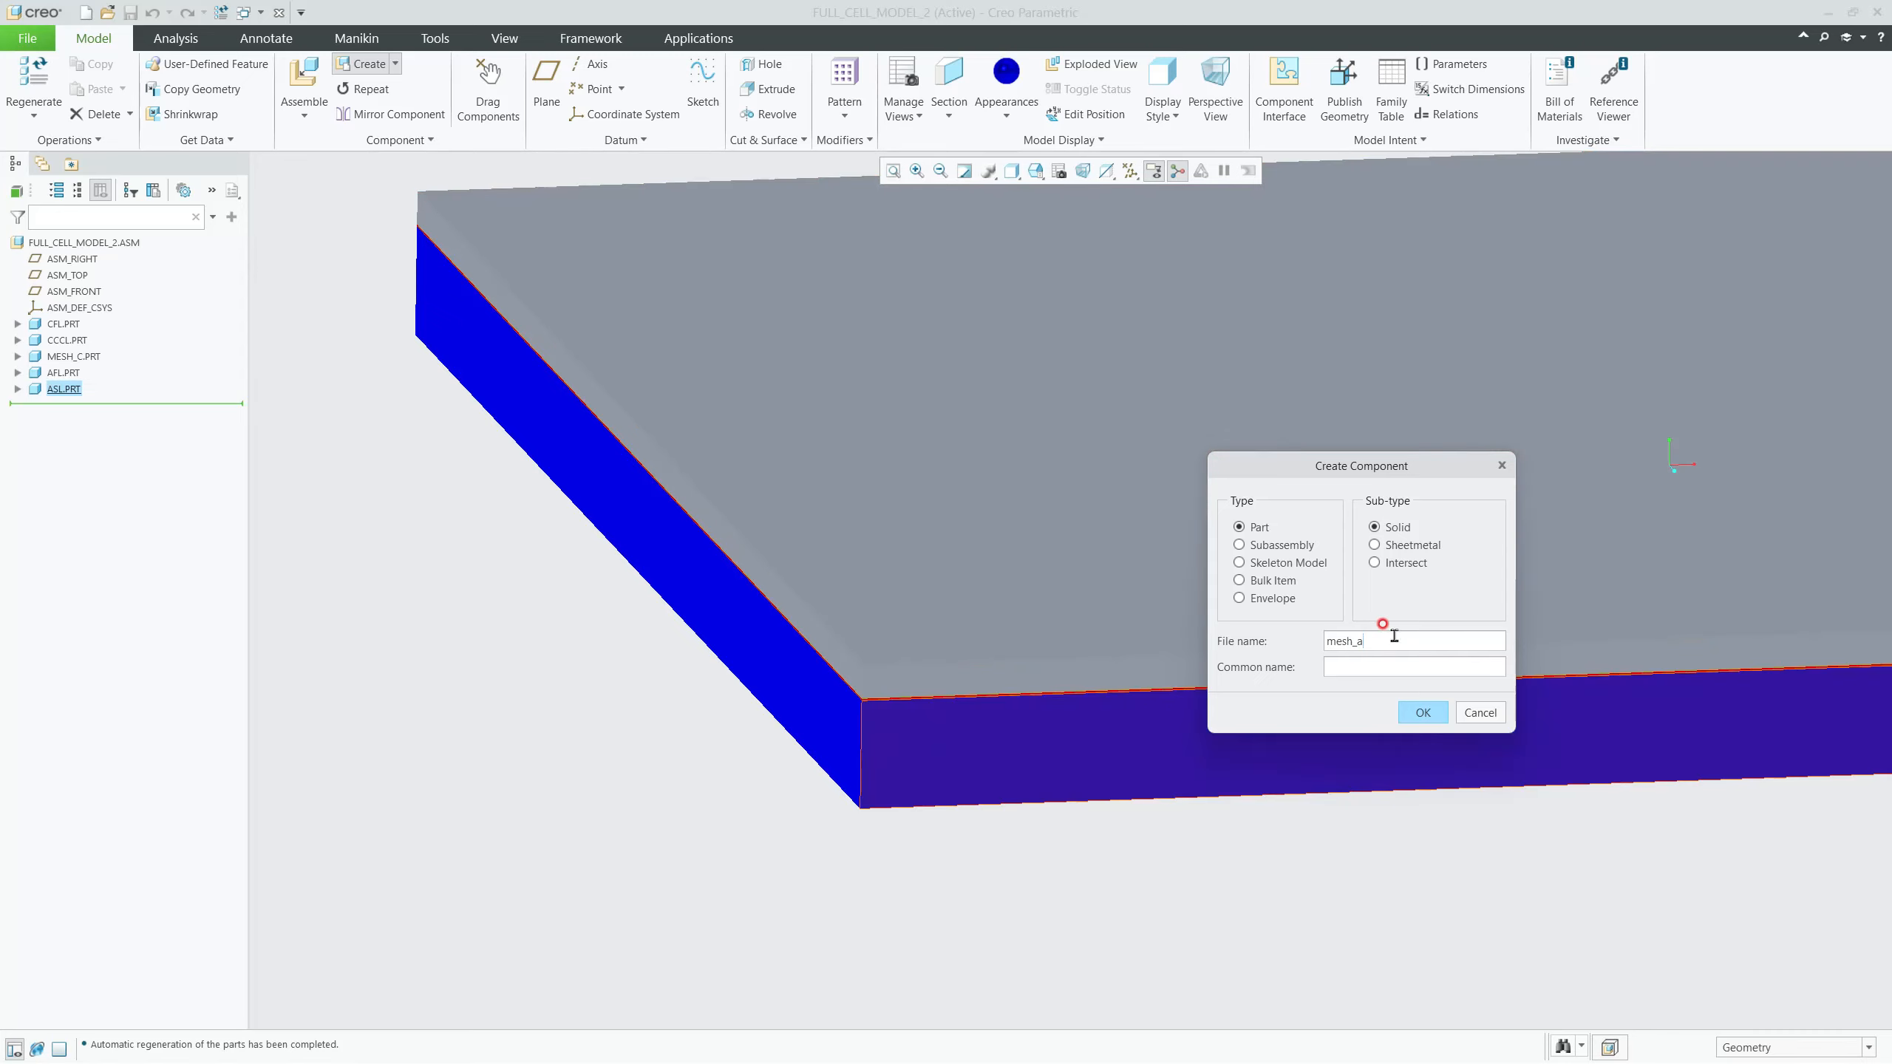
left_click(1424, 712)
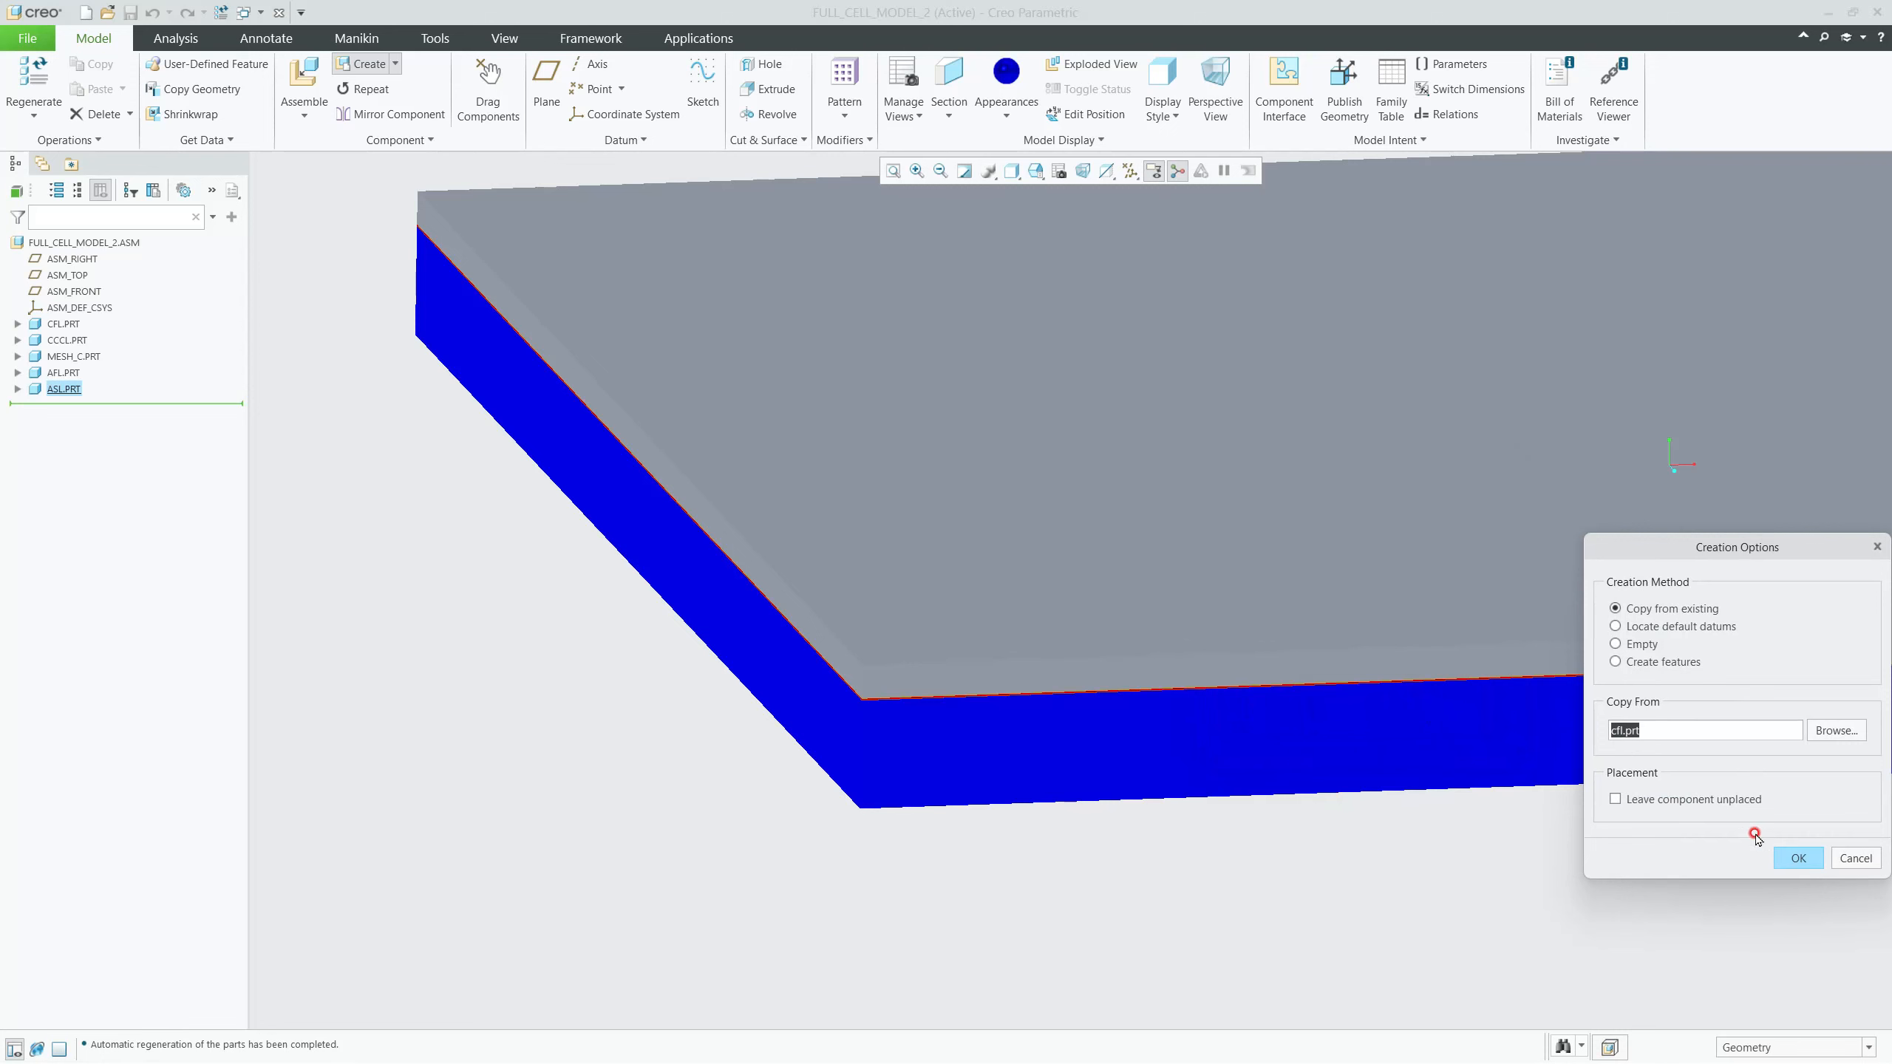
left_click(1798, 858)
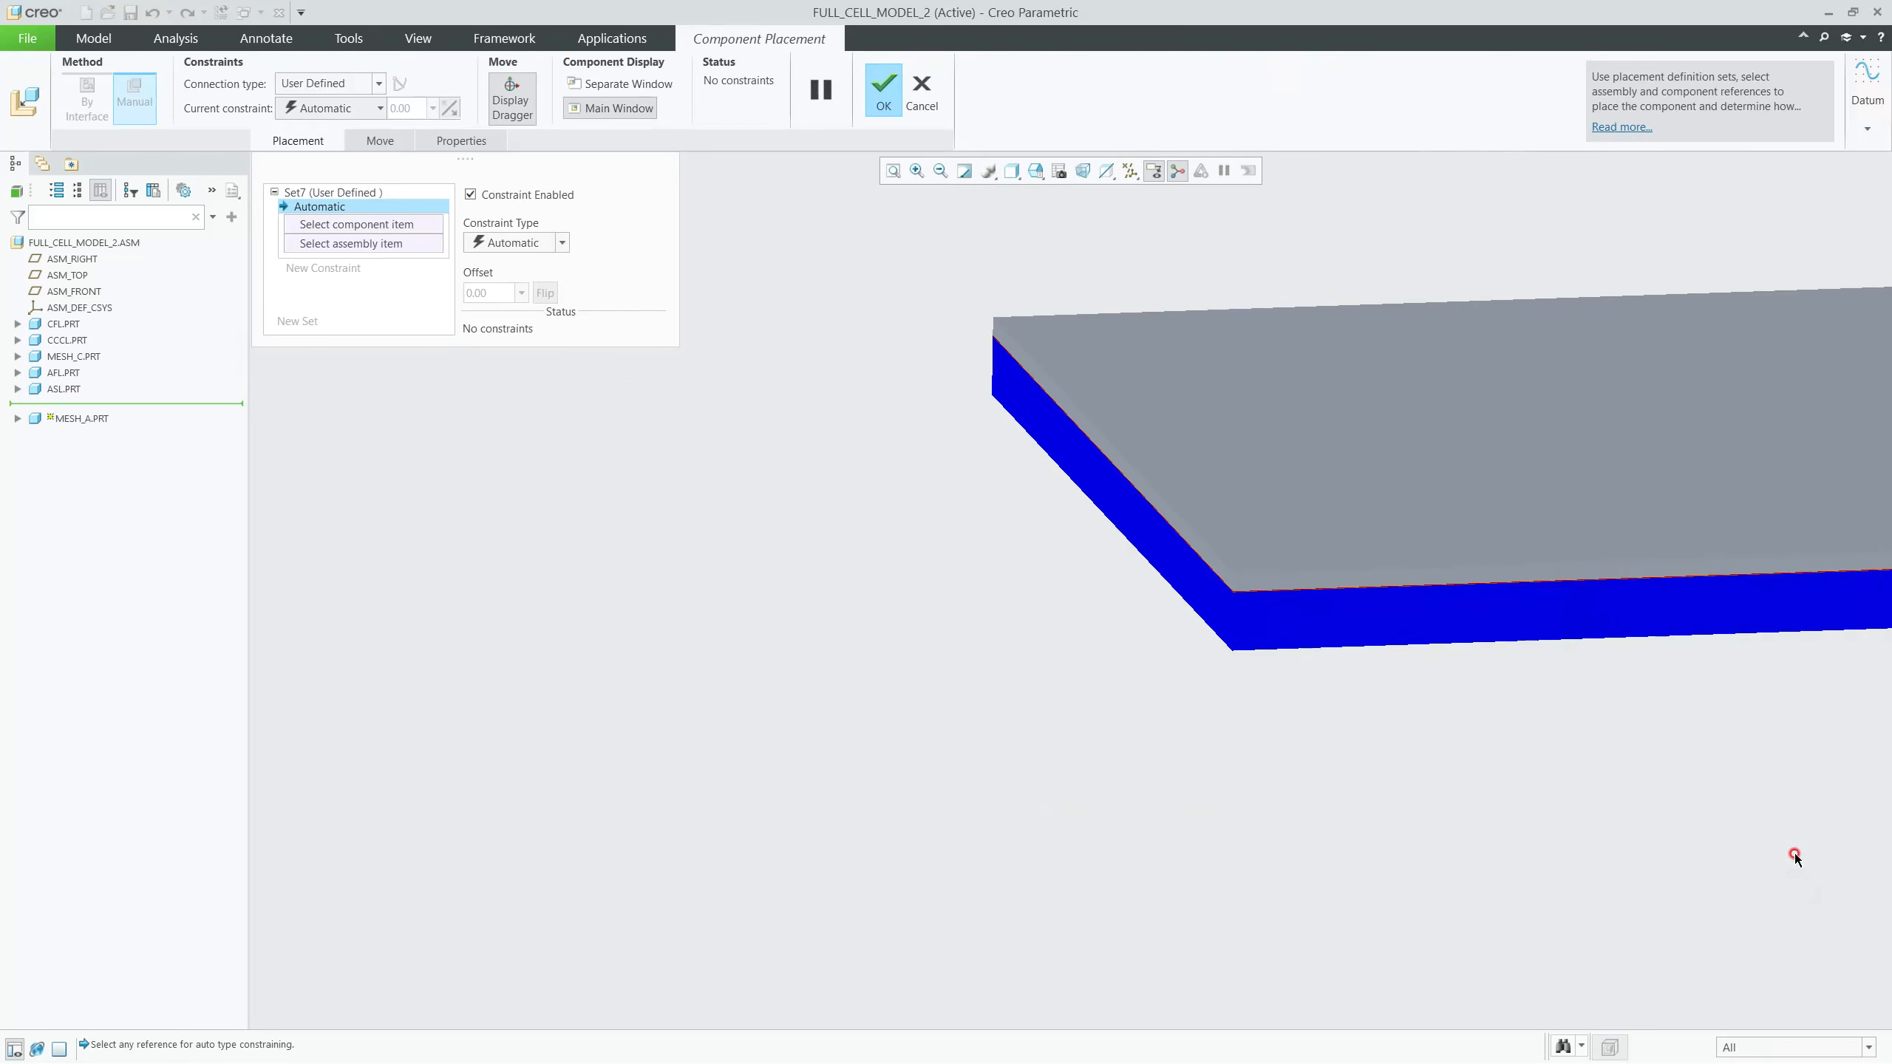
middle_click(732, 493)
Step: Open the MESH_A part and set the depth of Extrude 1 to 500
left_click(77, 404)
right_click(77, 405)
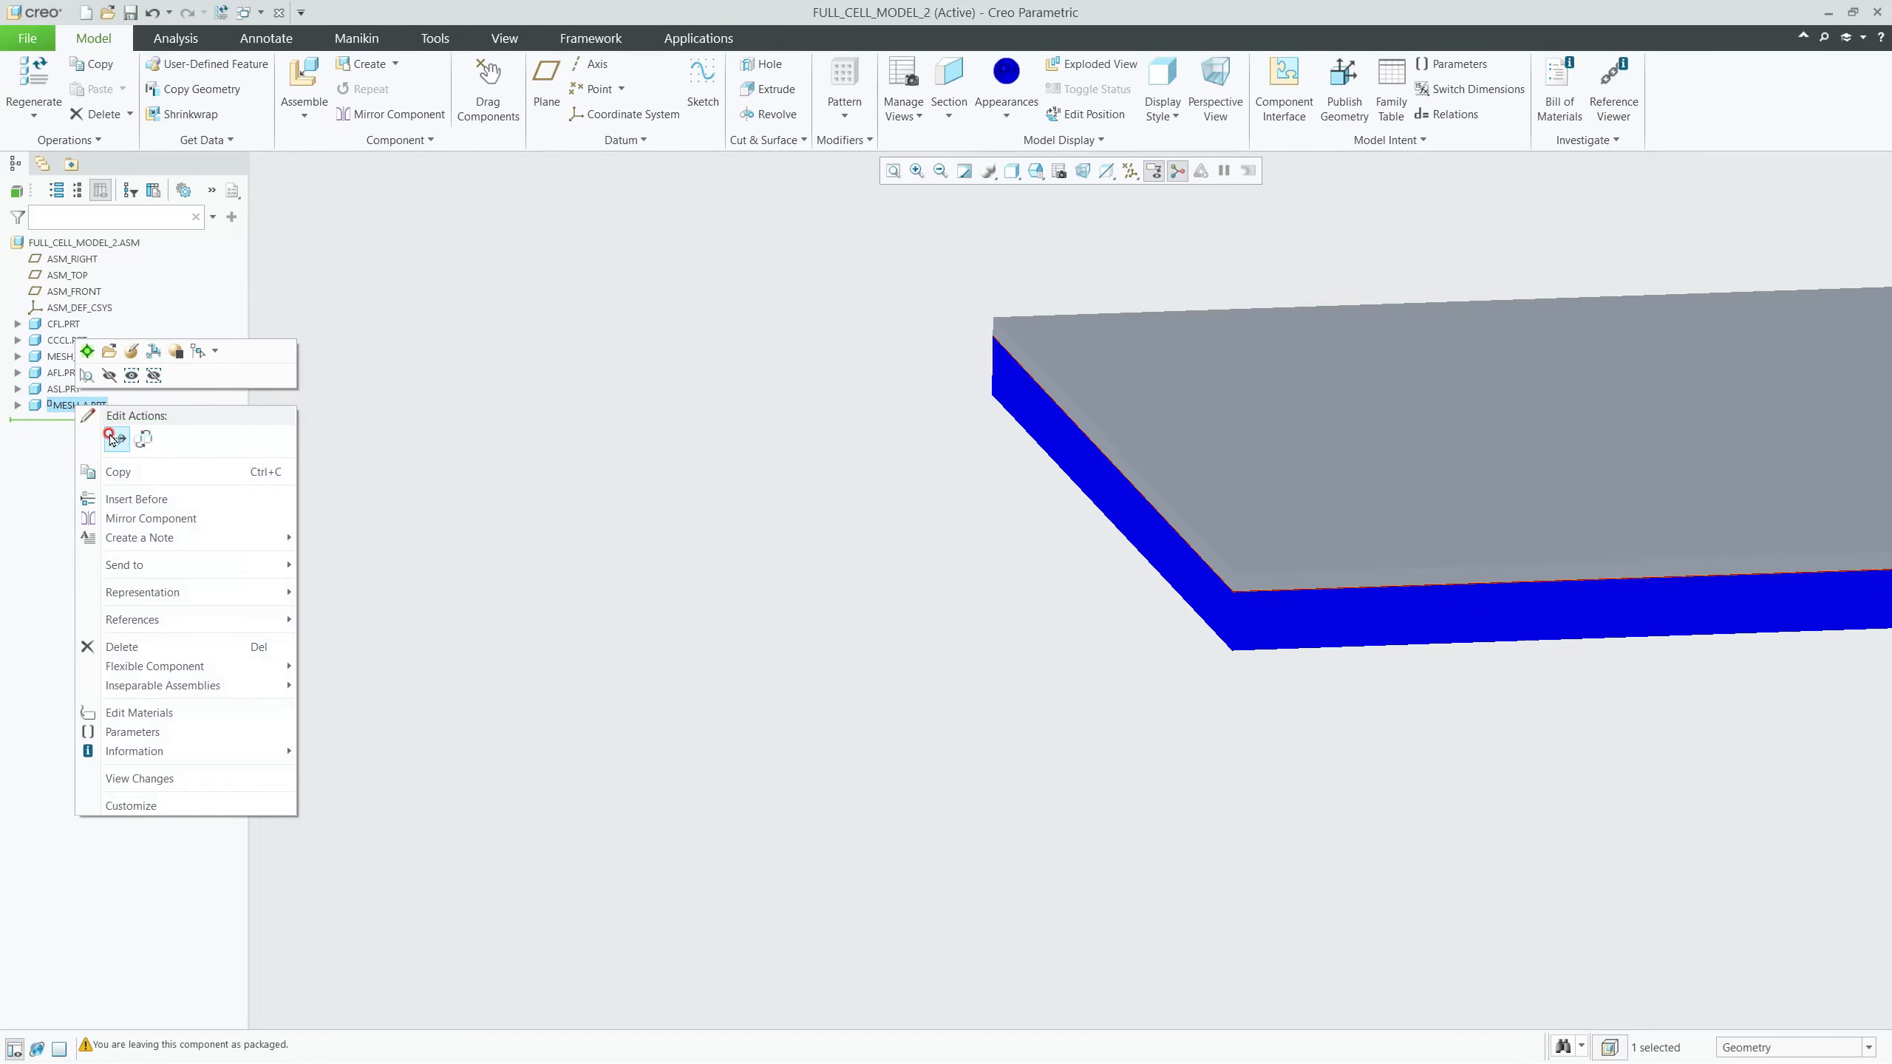
left_click(114, 355)
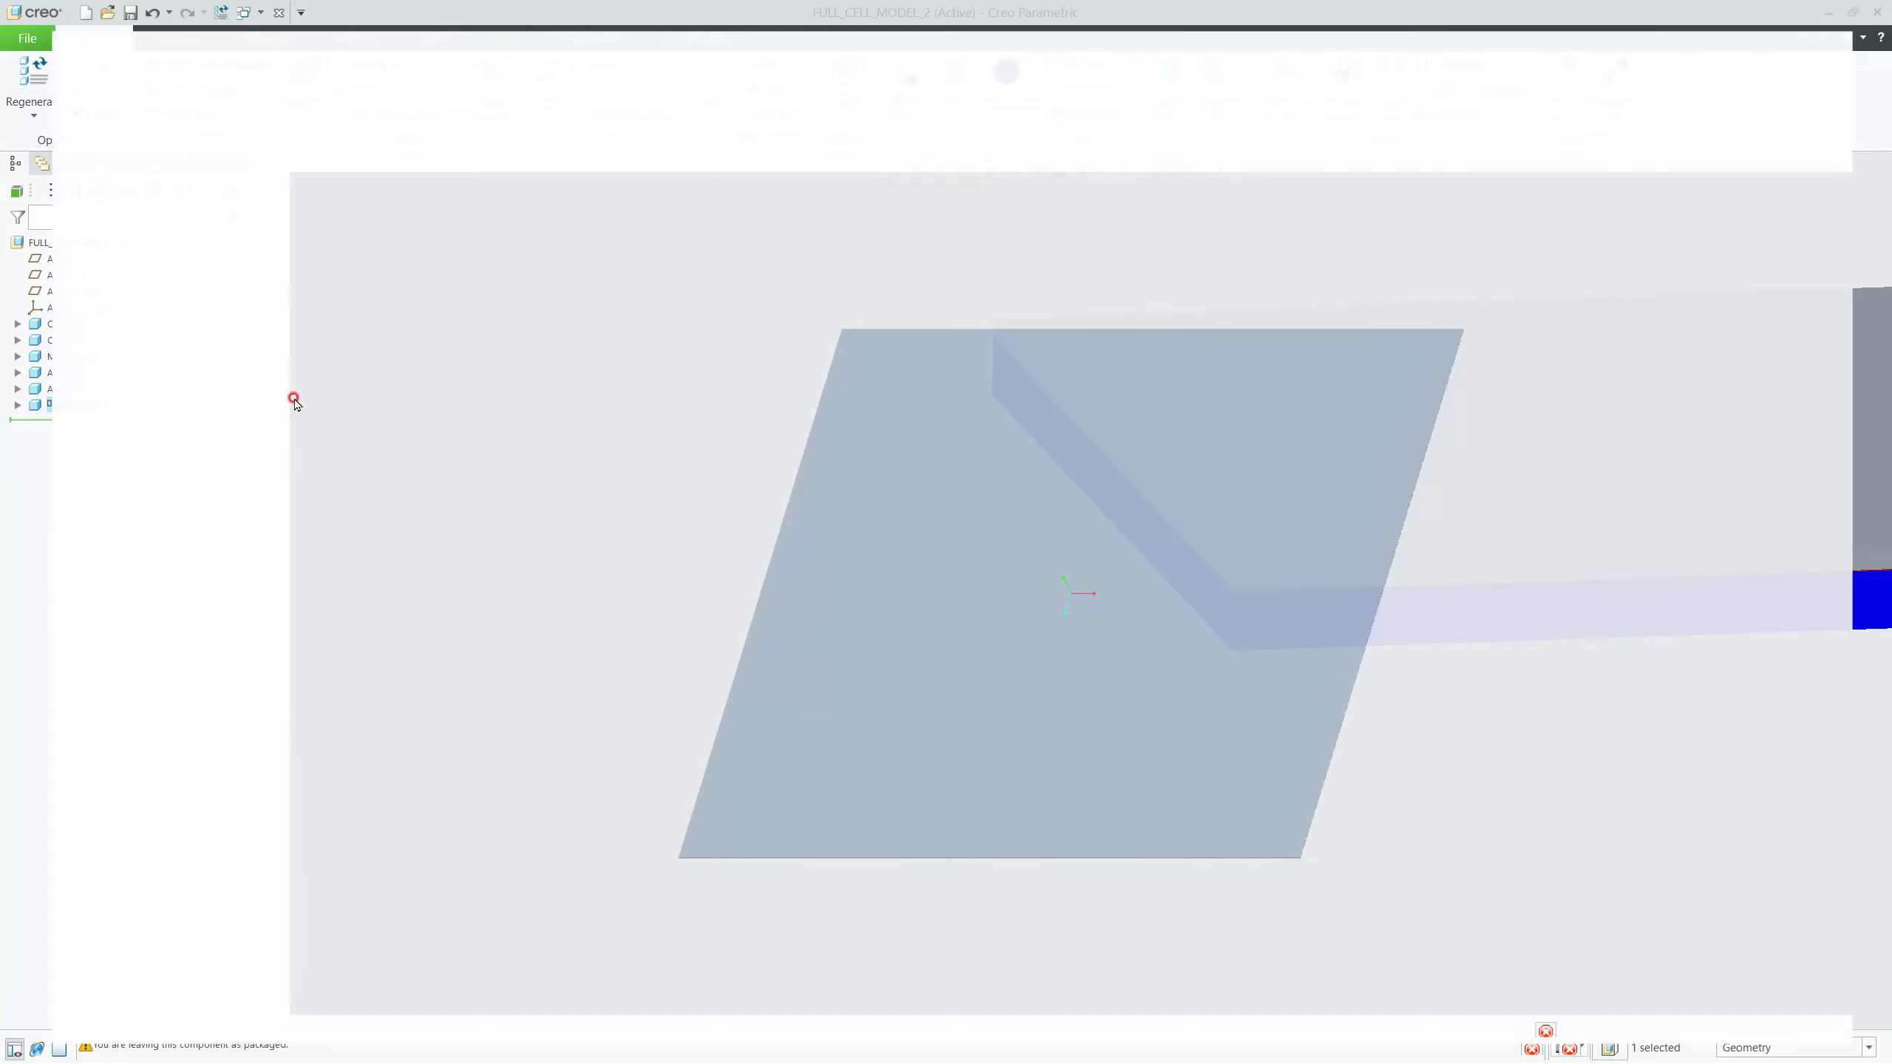
left_click(66, 356)
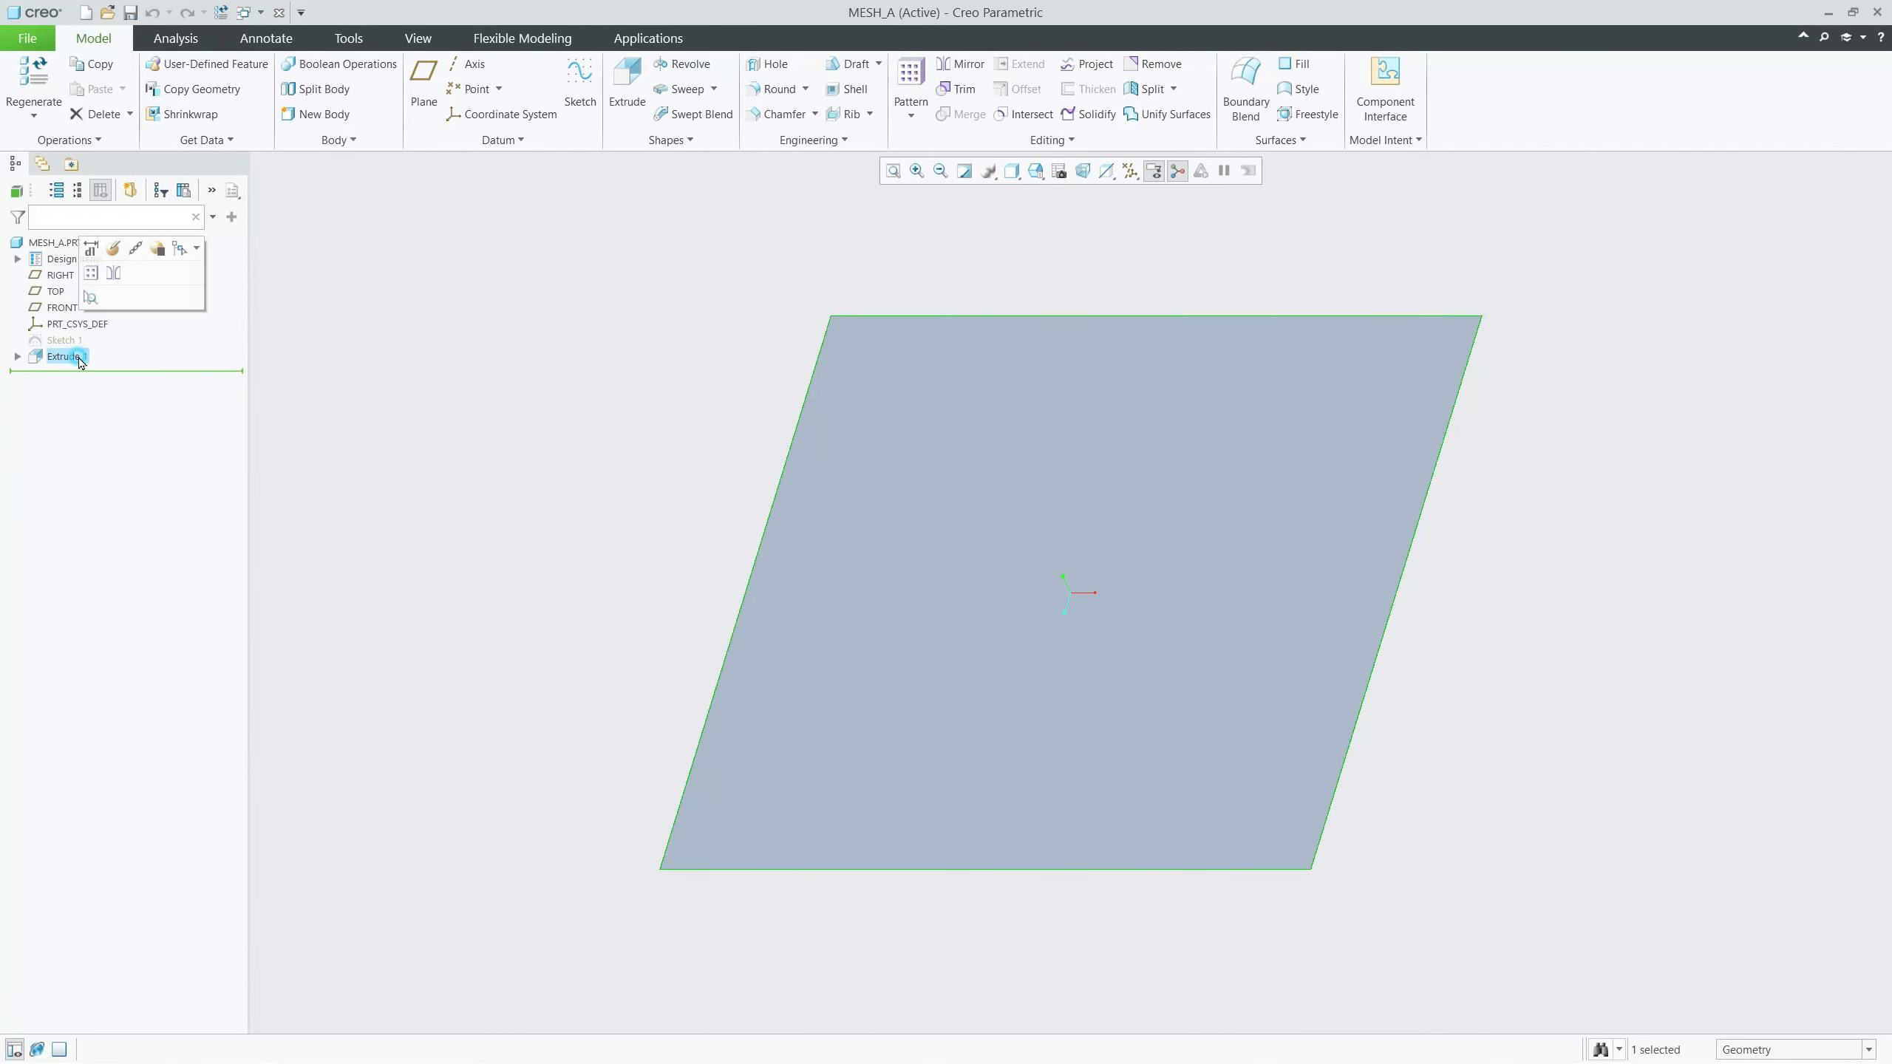
right_click(66, 356)
left_click(133, 300)
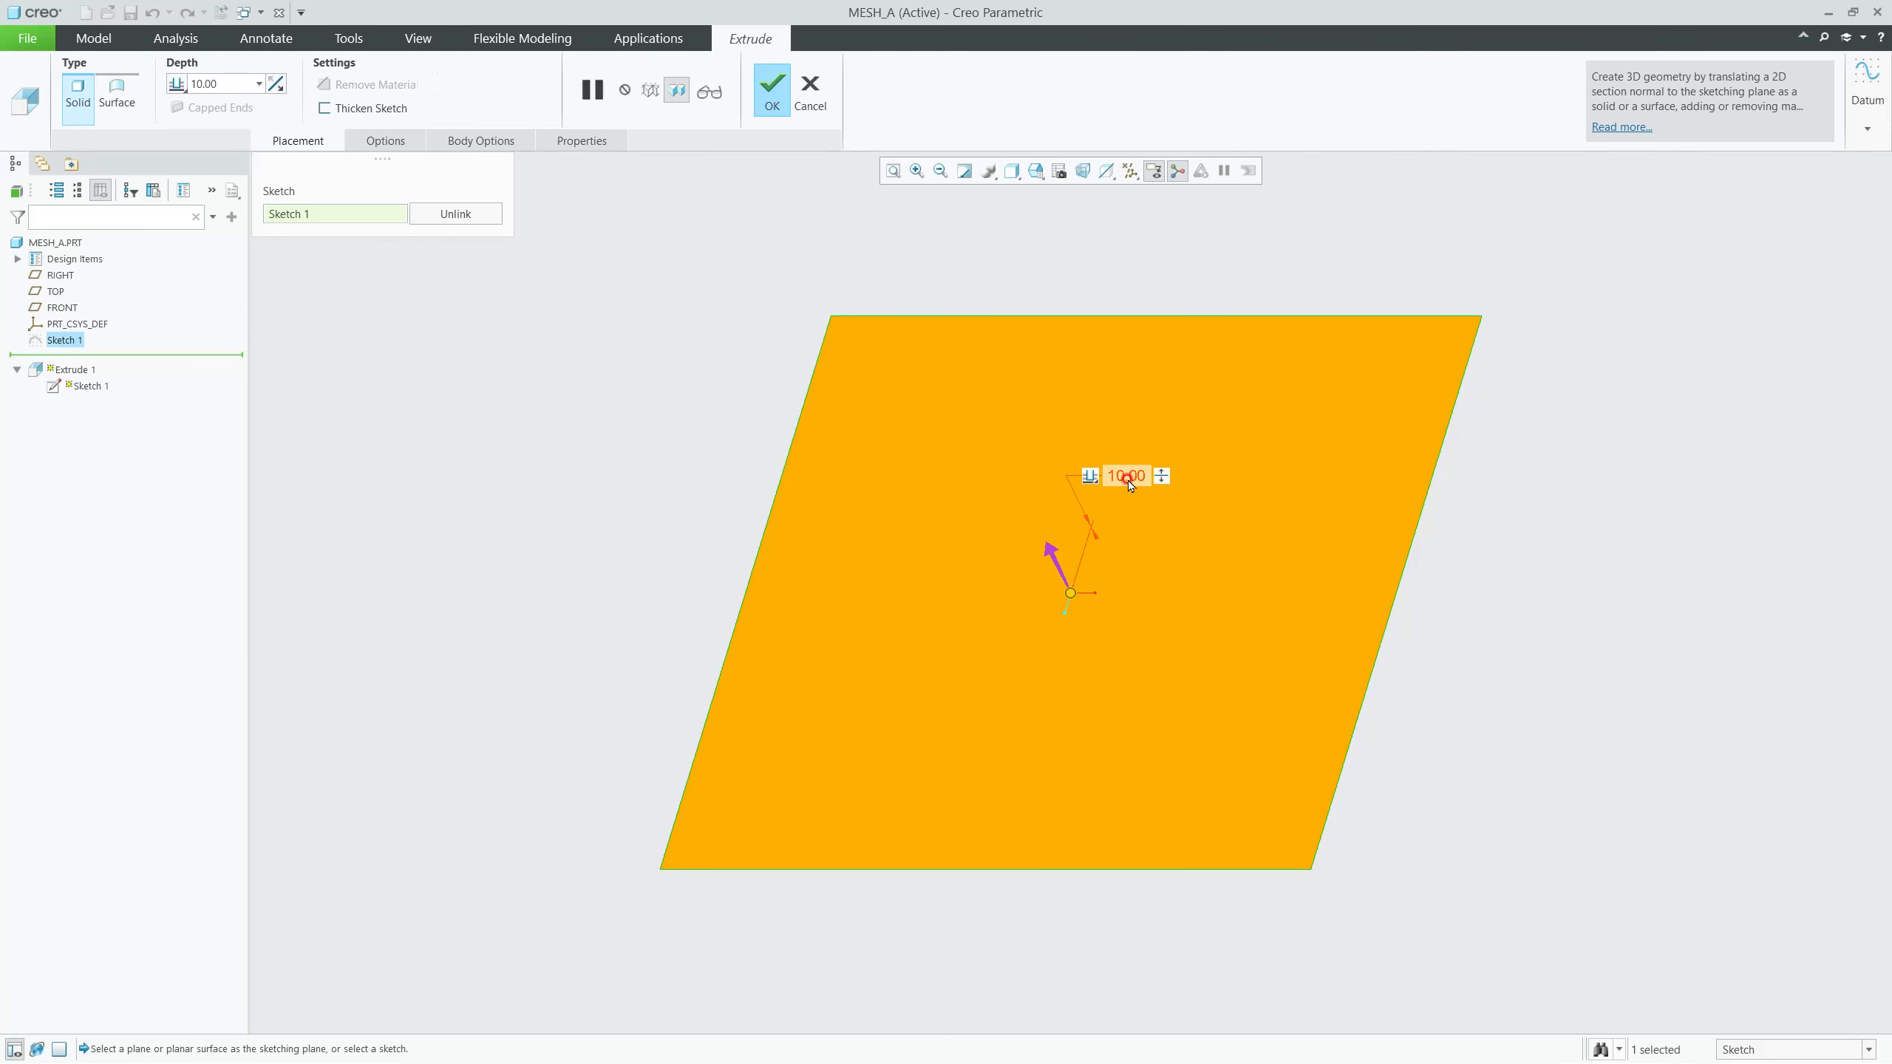
type("5")
key("Return")
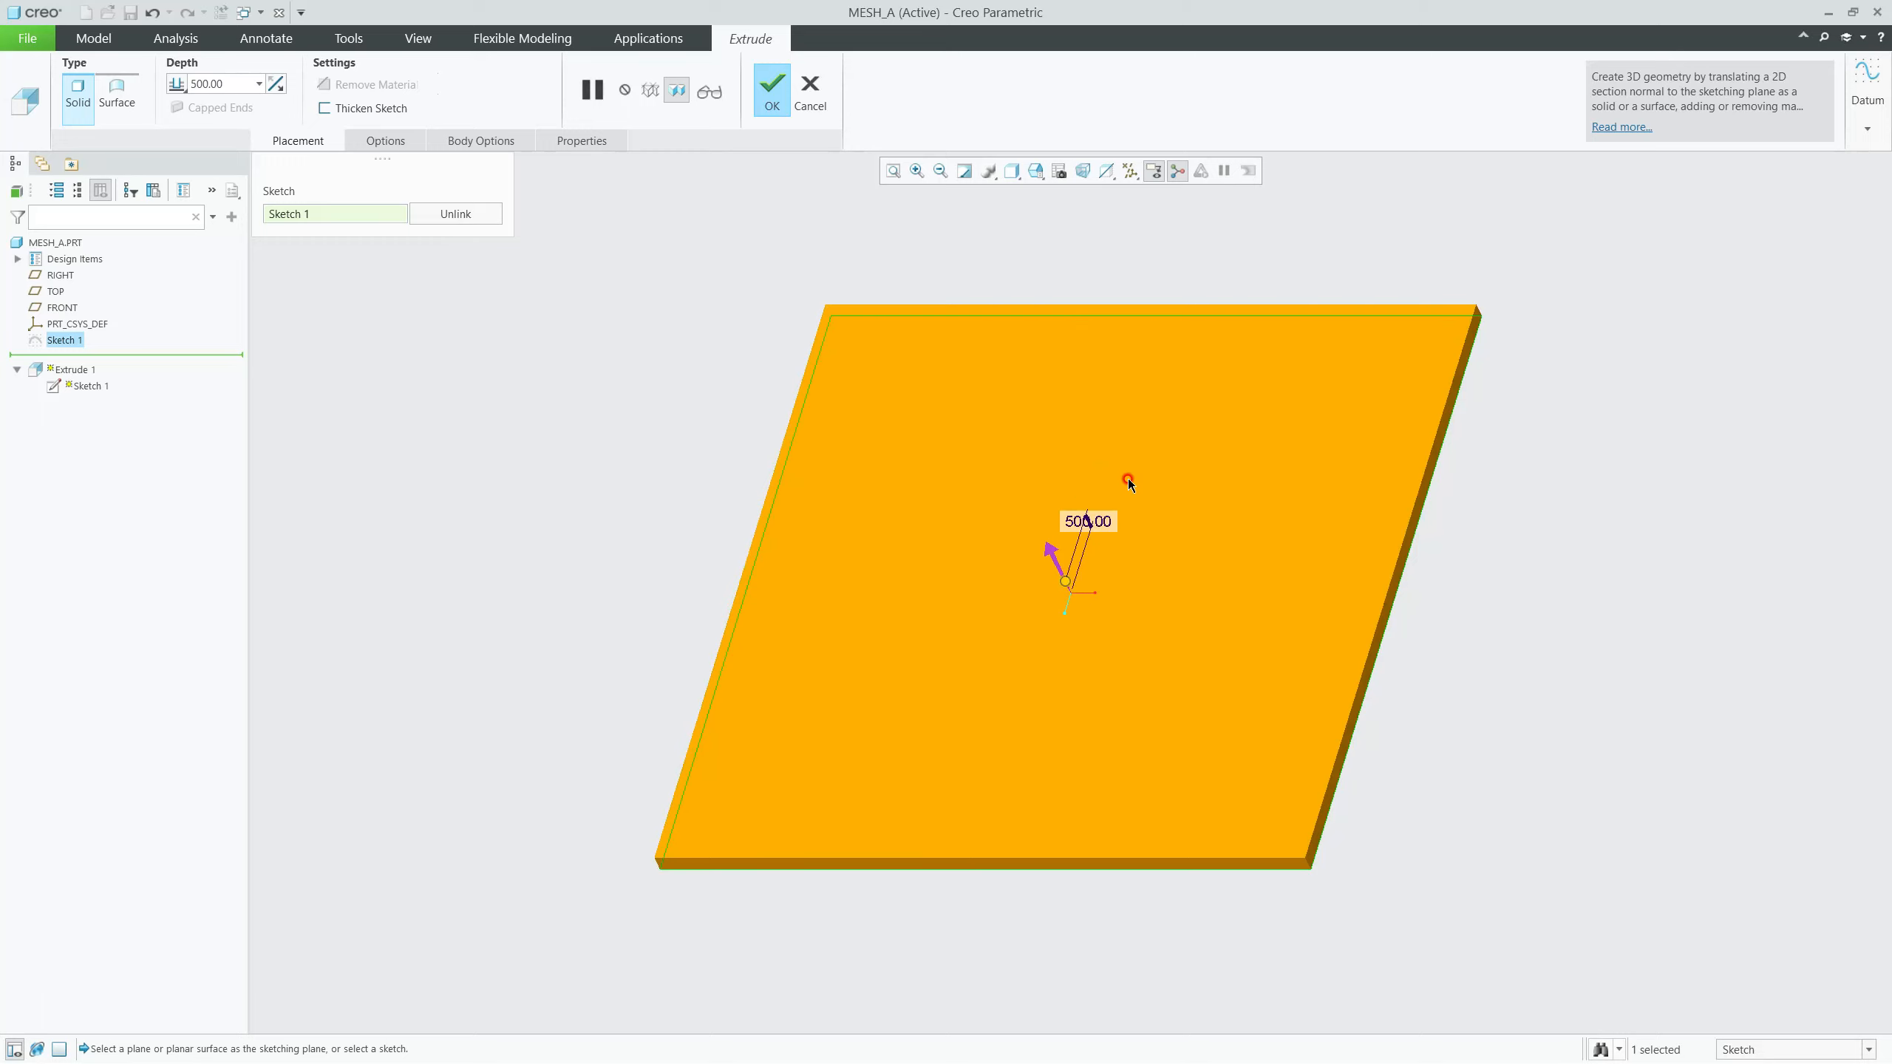
middle_click(562, 549)
Step: Regenerate and save the MESH_A part in the model 2 folder, and close its window to return to the assembly
left_click(32, 75)
left_click(27, 38)
left_click(51, 137)
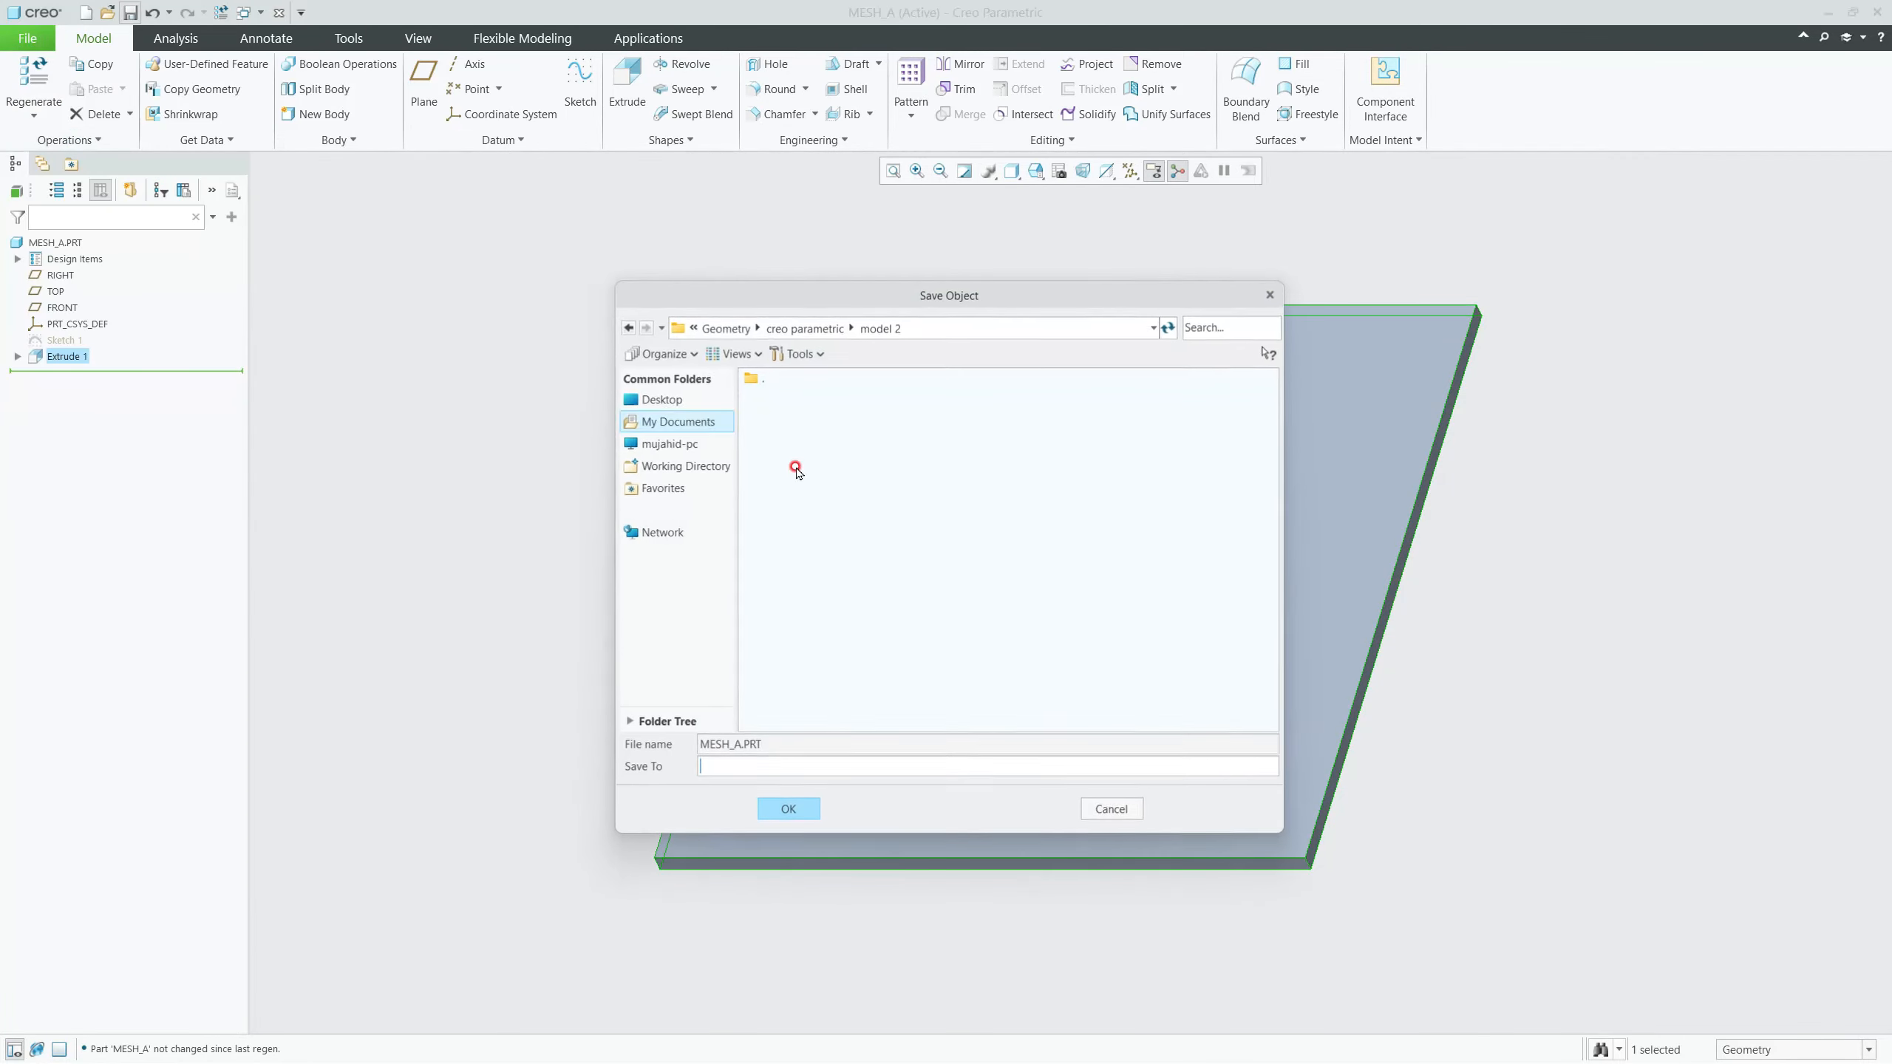
left_click(789, 810)
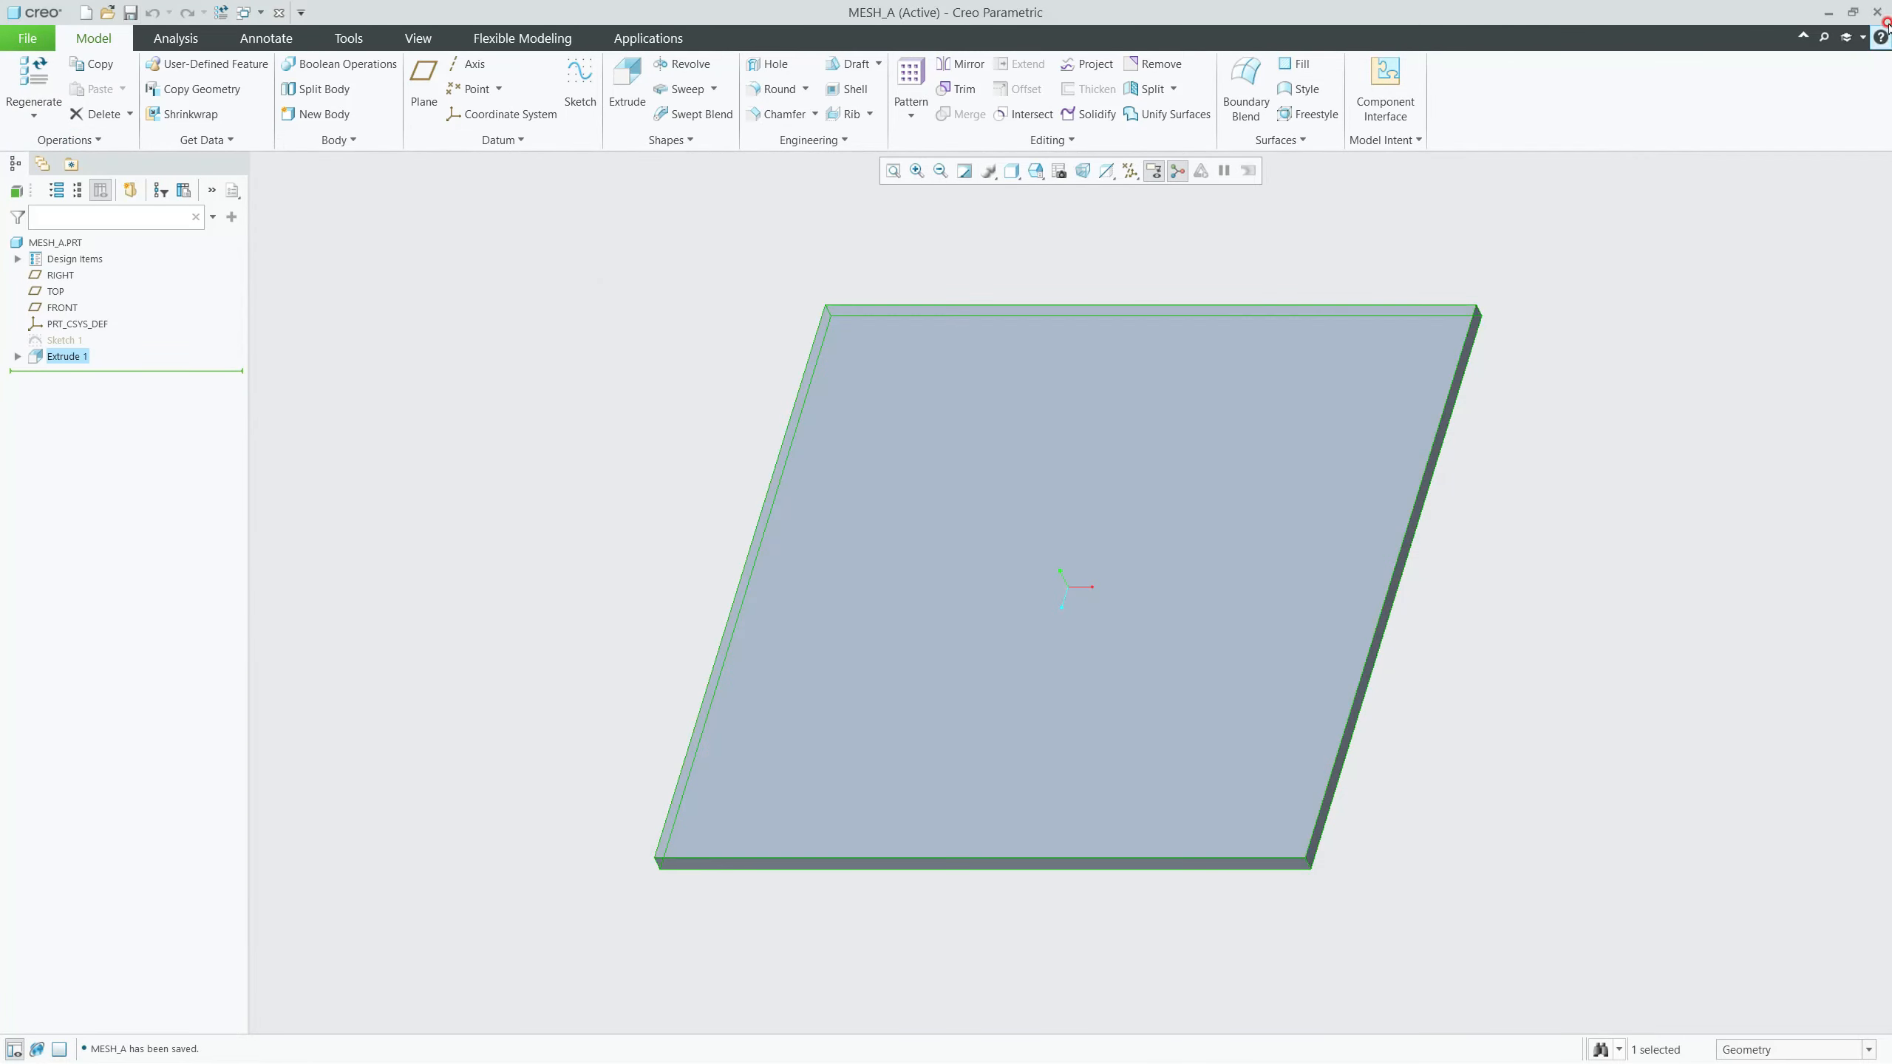
left_click(1877, 11)
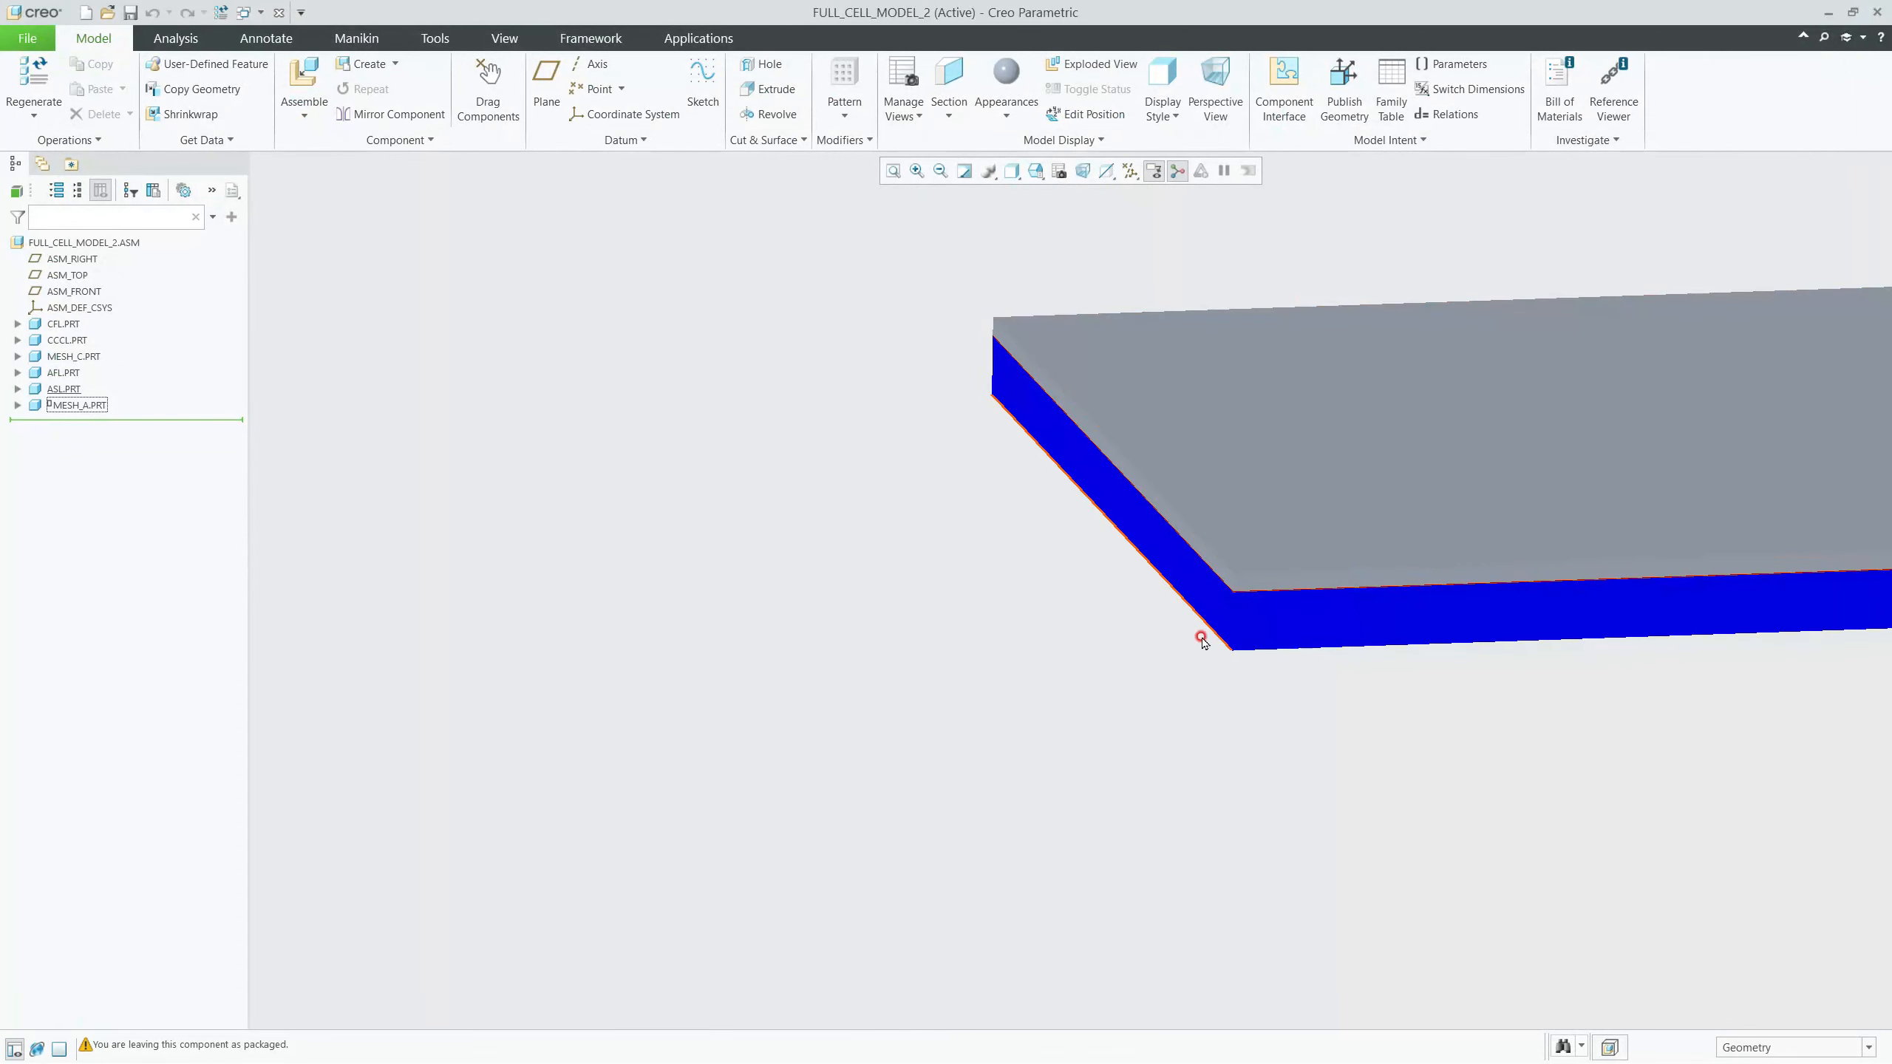
Step: Redefine the placement of MESH_A and make its upper face coincident with the underside of the ASL layer
scroll(1295, 563, "down", 5)
scroll(1484, 553, "up", 8)
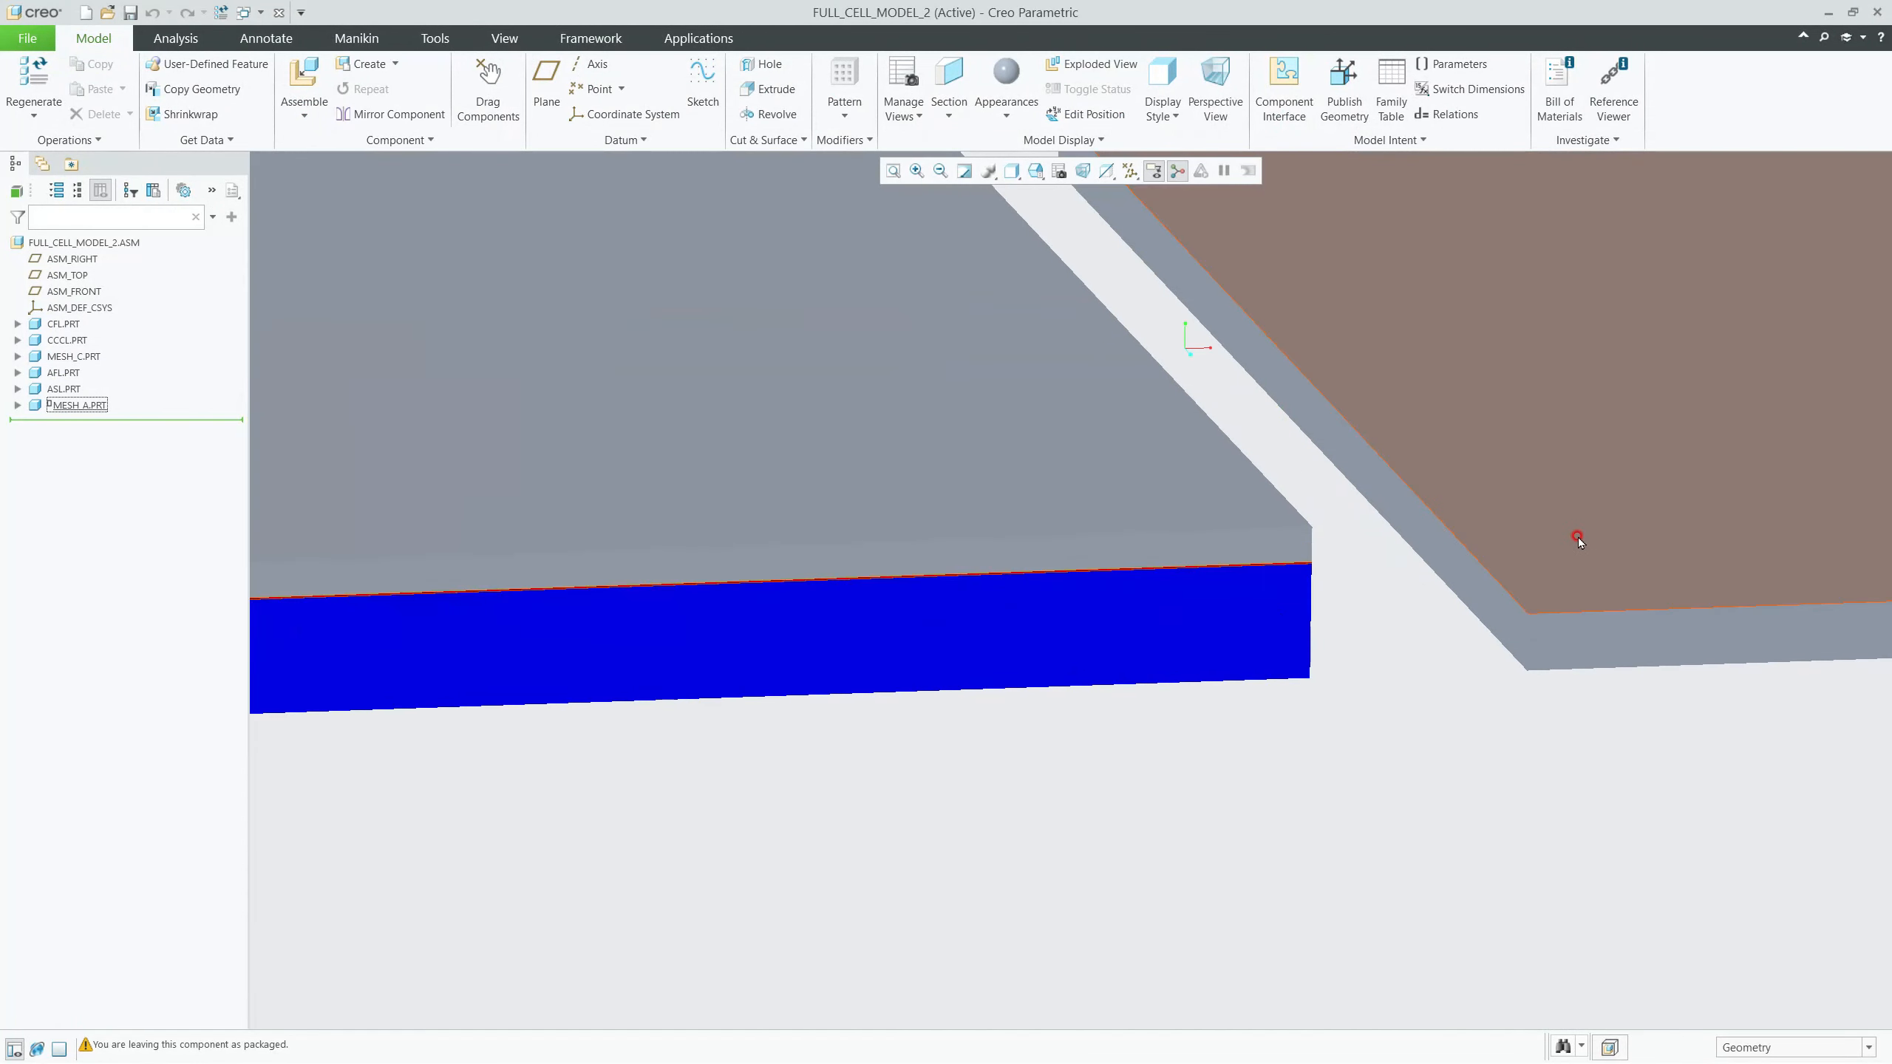
left_click(1578, 538)
middle_click_drag(1116, 642, 1107, 600)
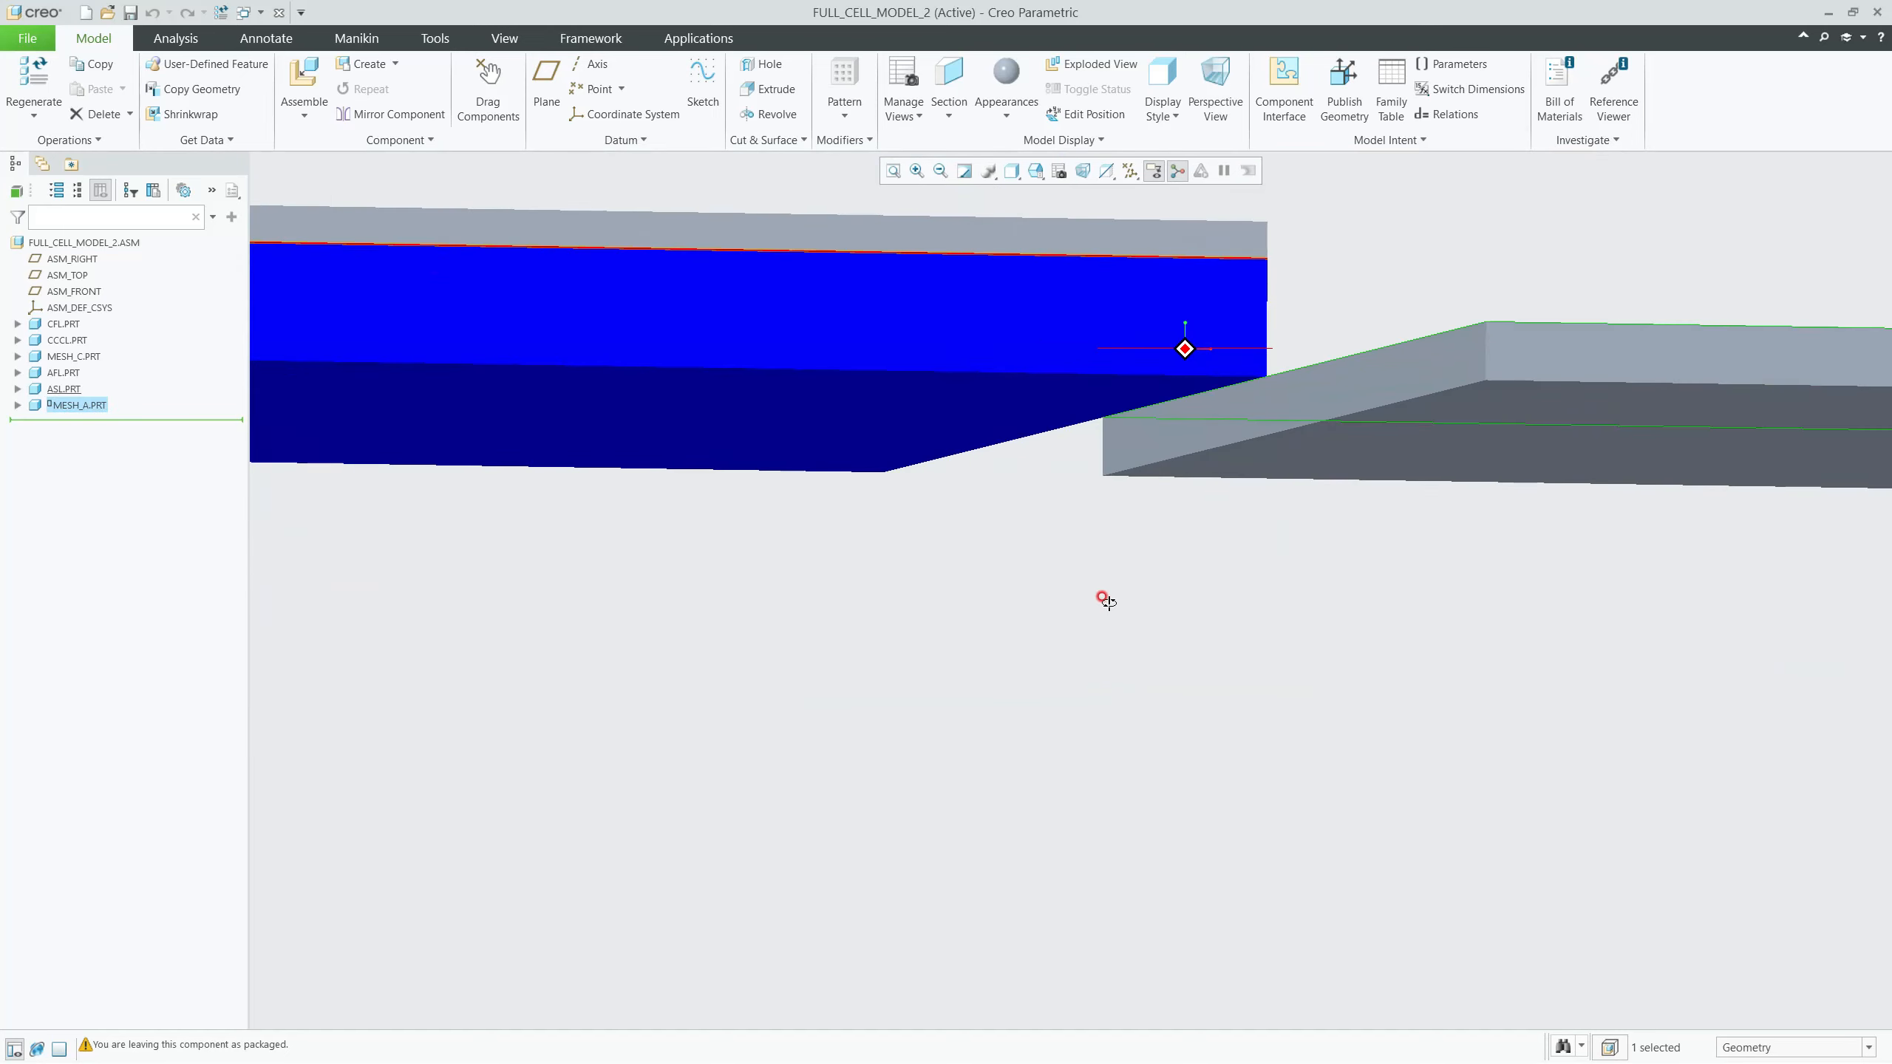
right_click(95, 409)
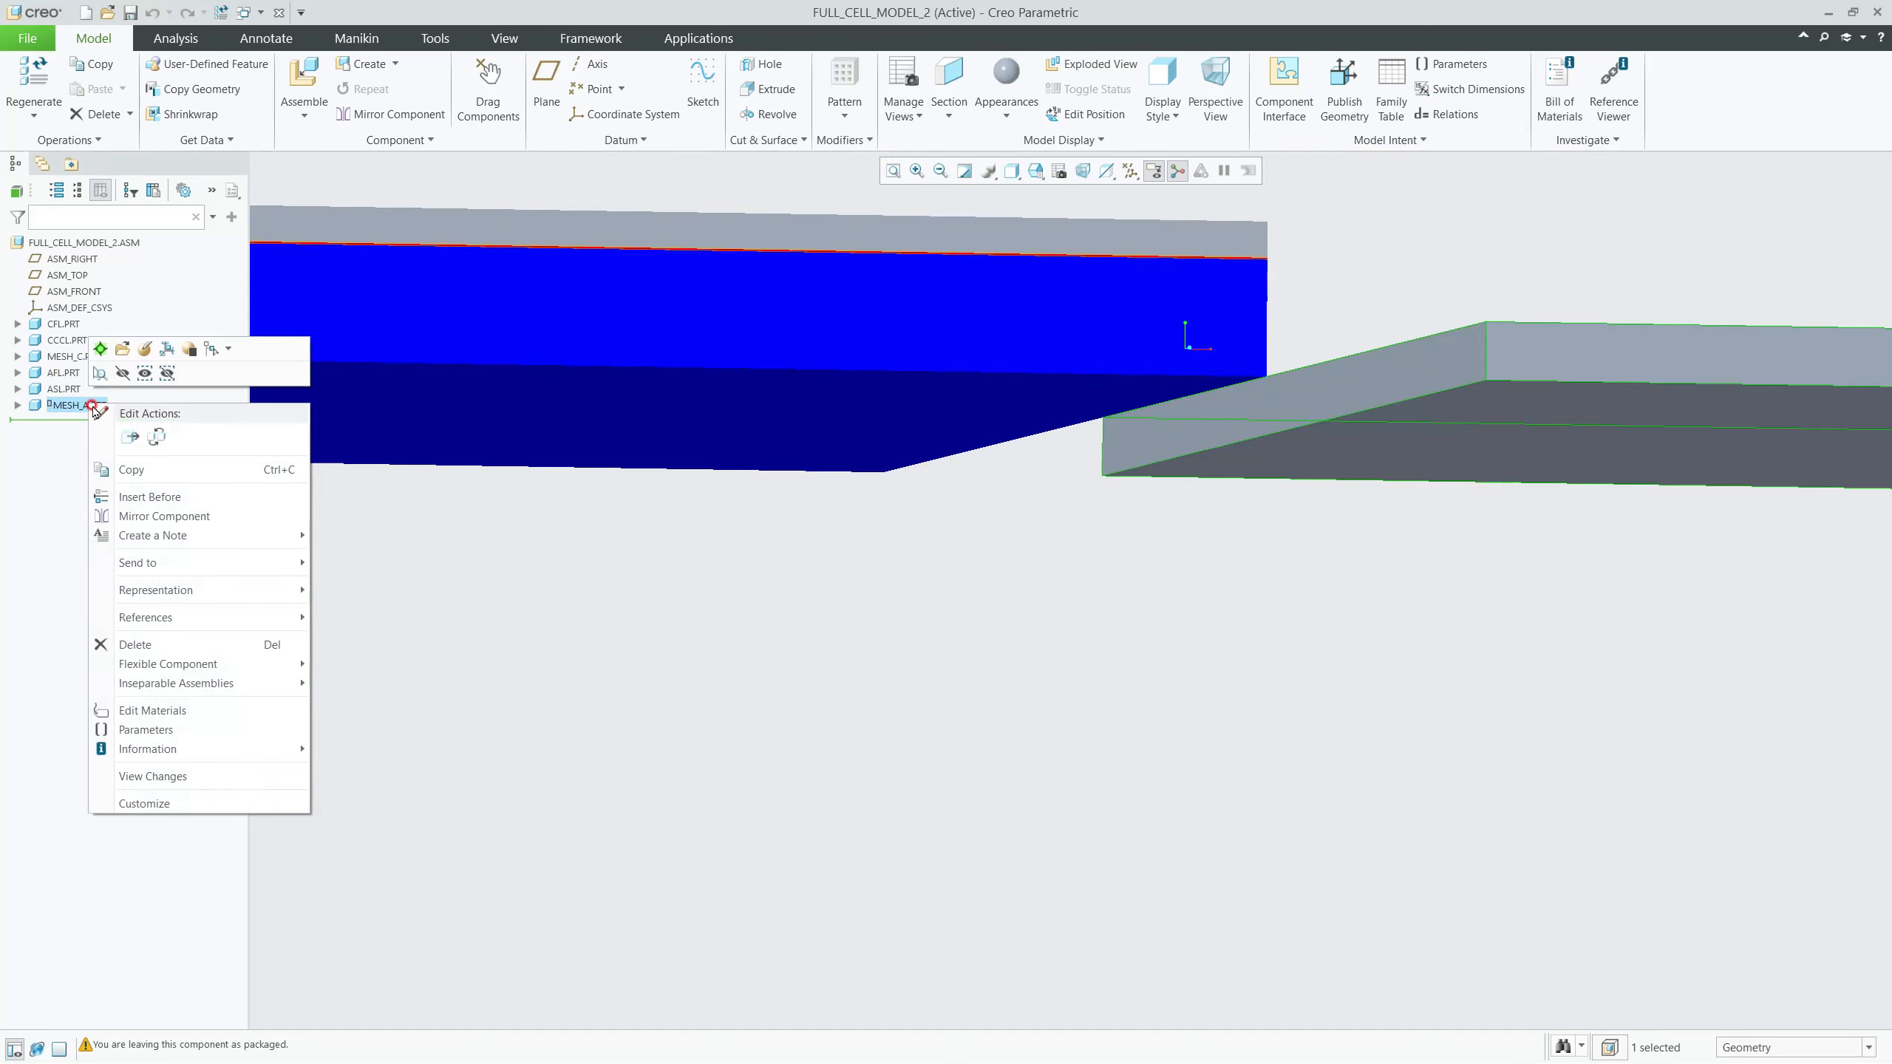
left_click(143, 371)
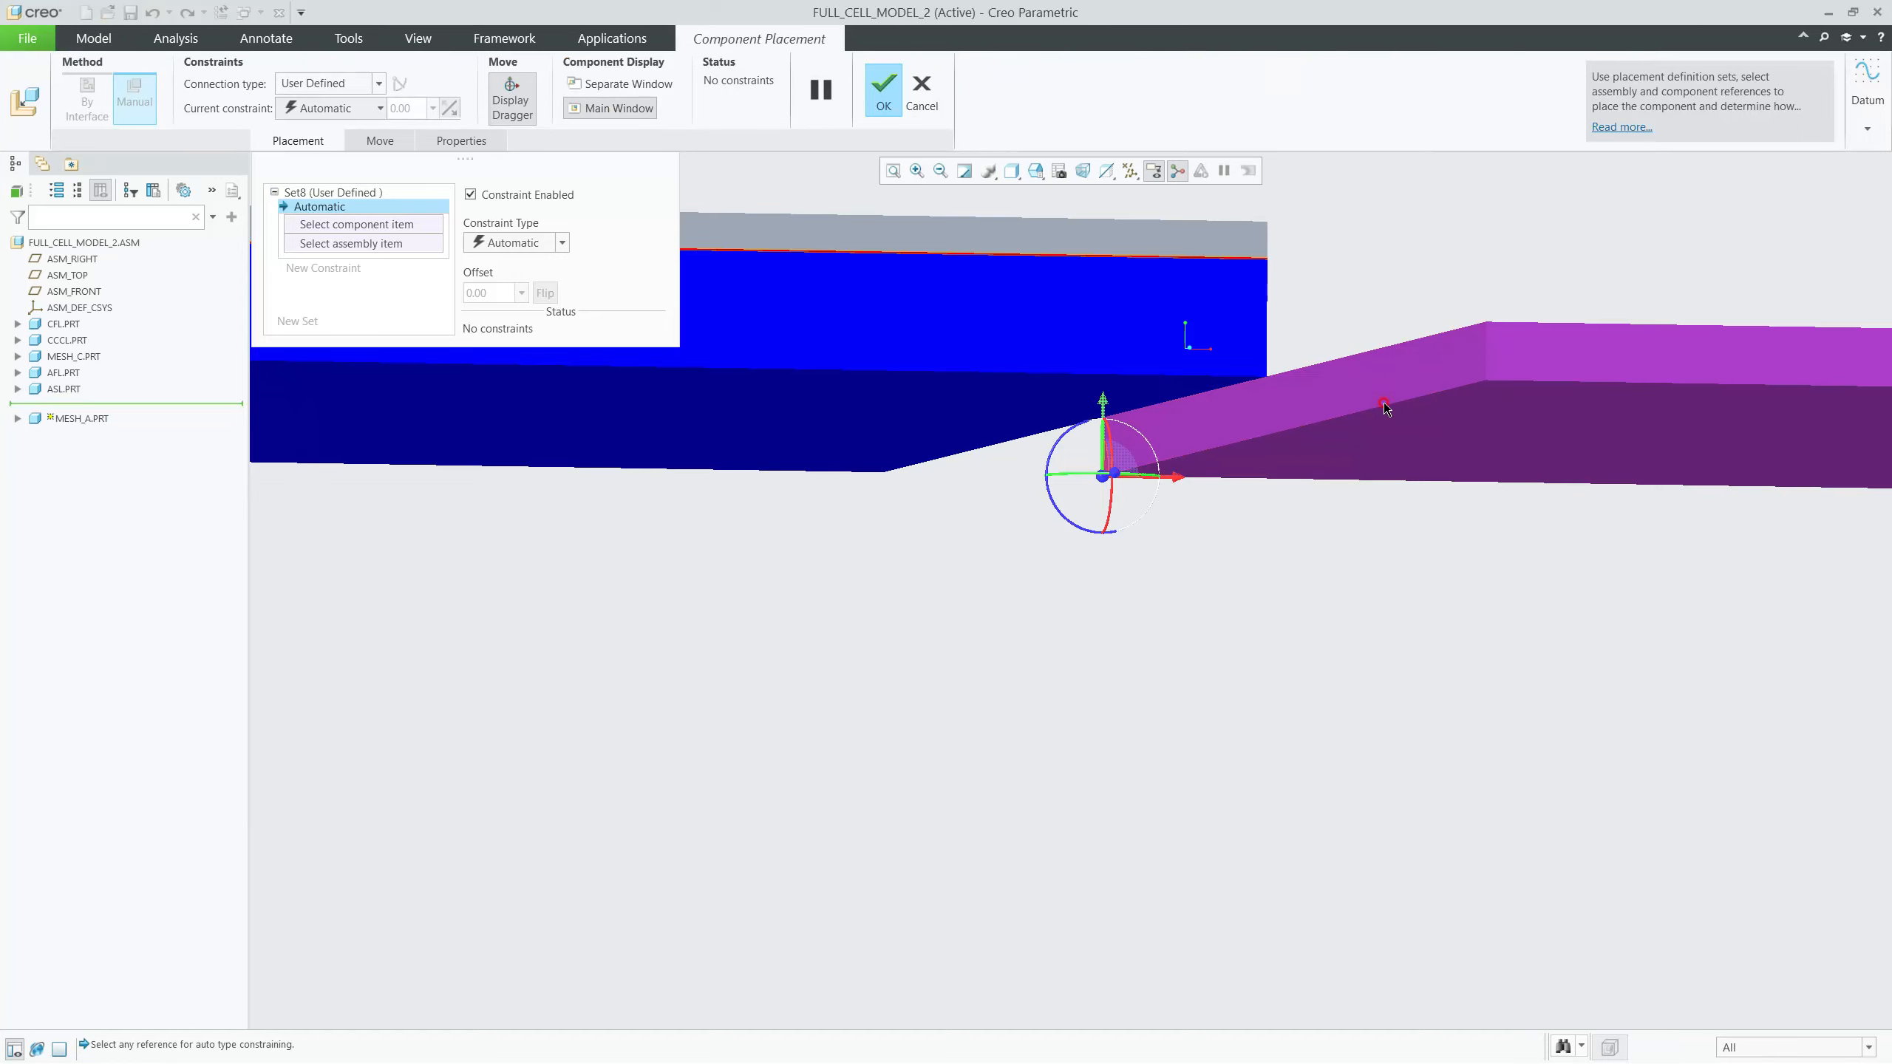
middle_click_drag(1383, 402, 1382, 428)
left_click(1557, 429)
middle_click_drag(1043, 511, 1041, 472)
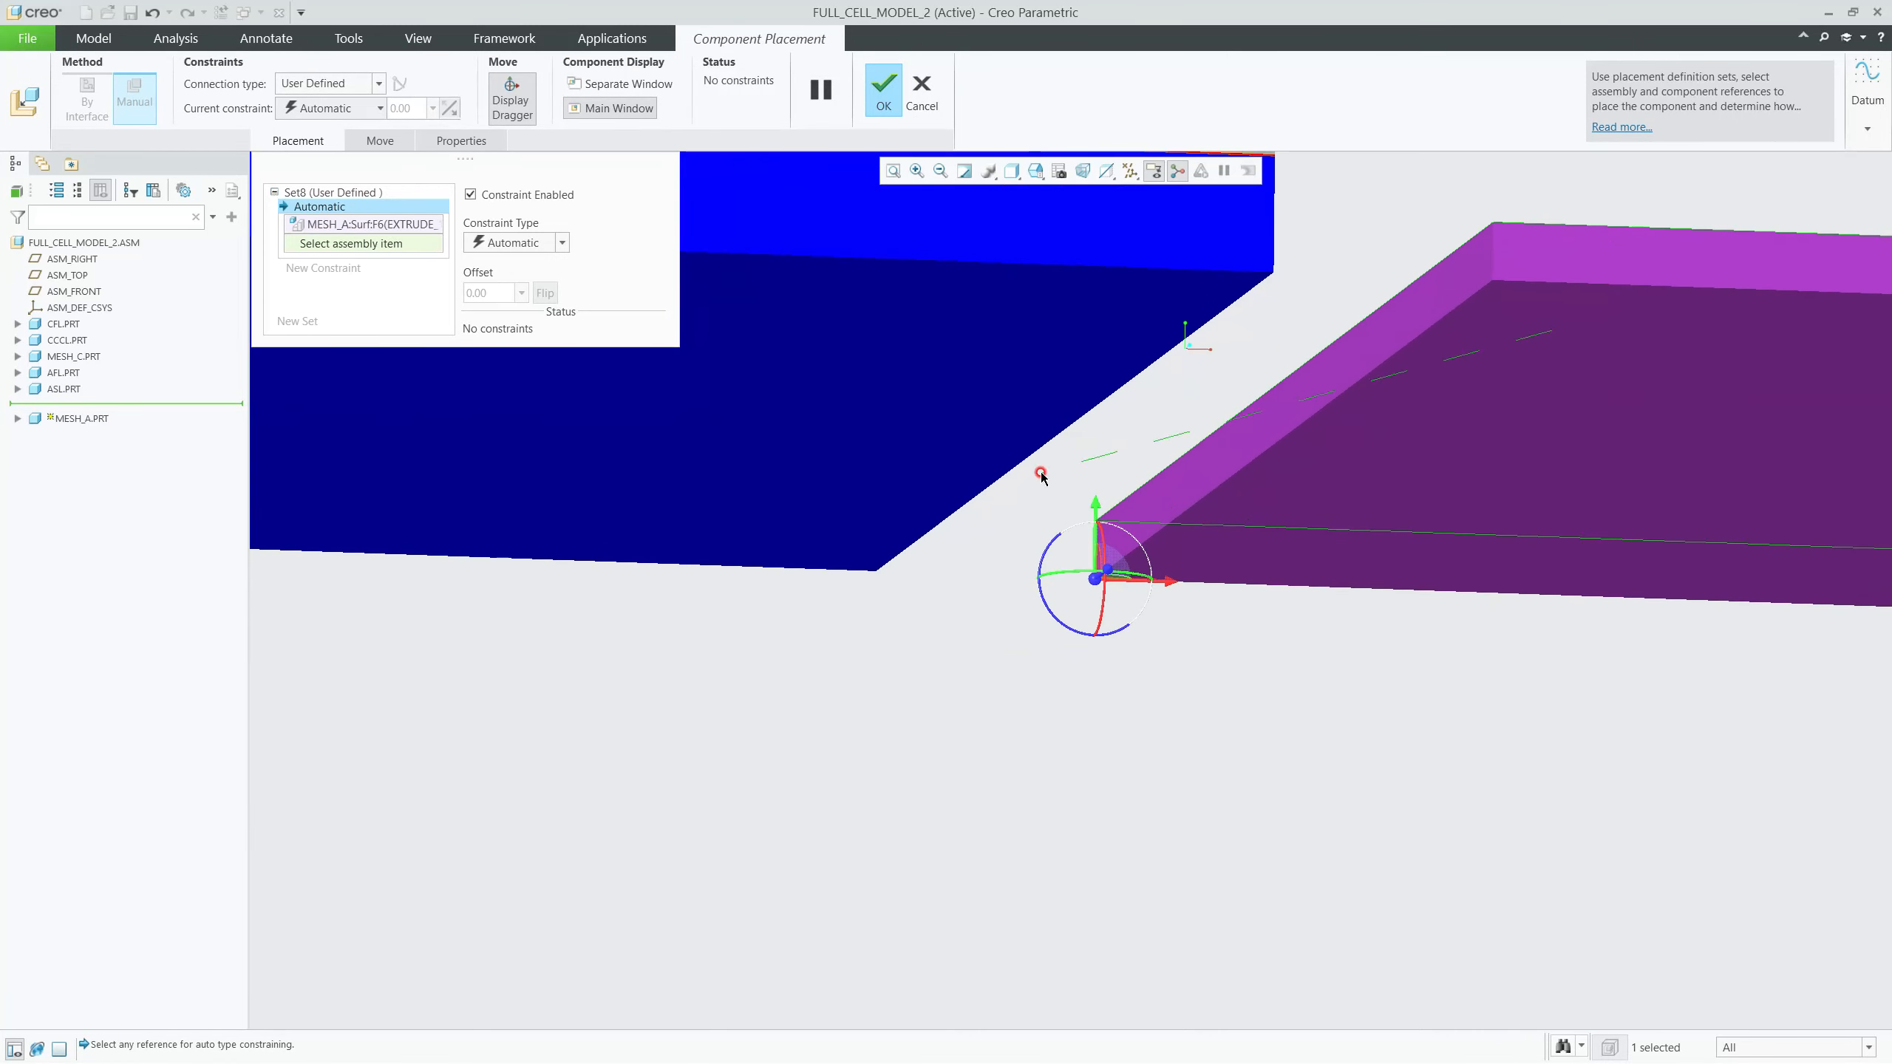
left_click(1013, 359)
Step: Make two adjacent side faces of MESH_A coincident with the matching side faces of the ASL layer
left_click(1551, 331)
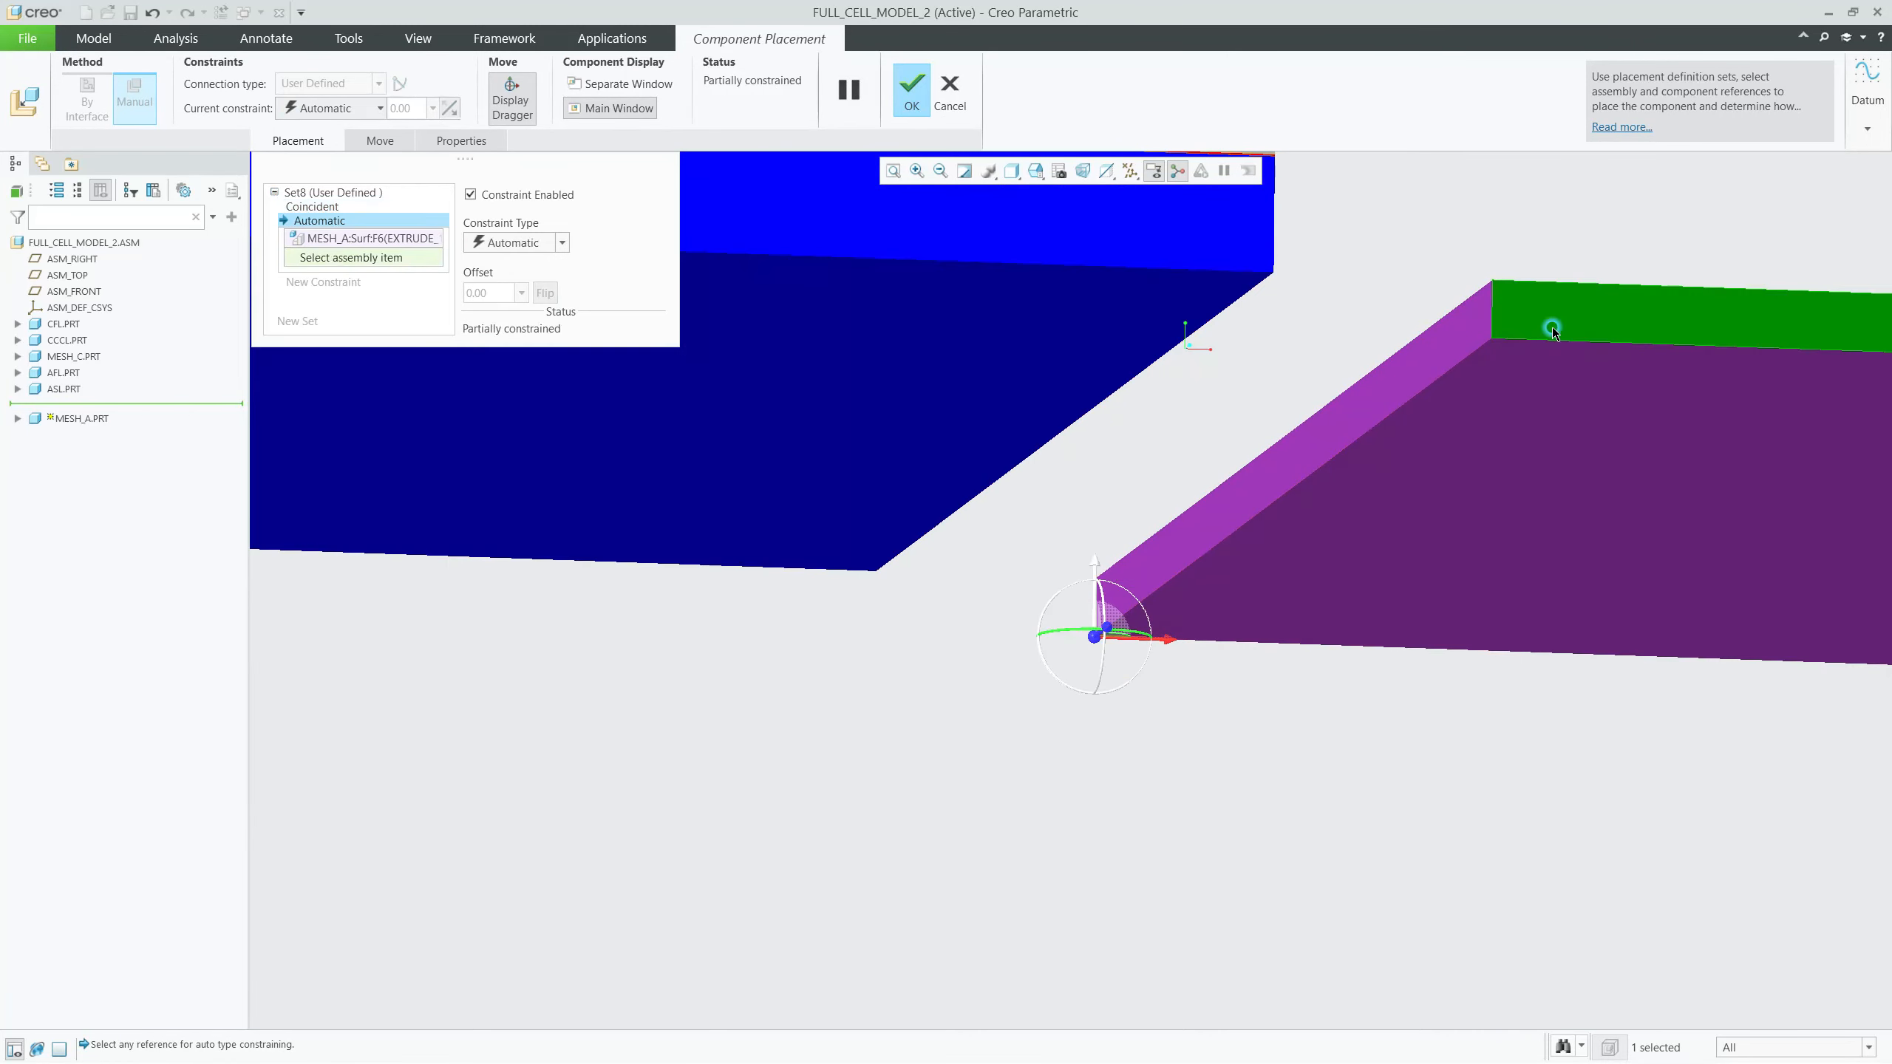
left_click(1068, 241)
left_click(1379, 410)
scroll(1382, 410, "up", 3)
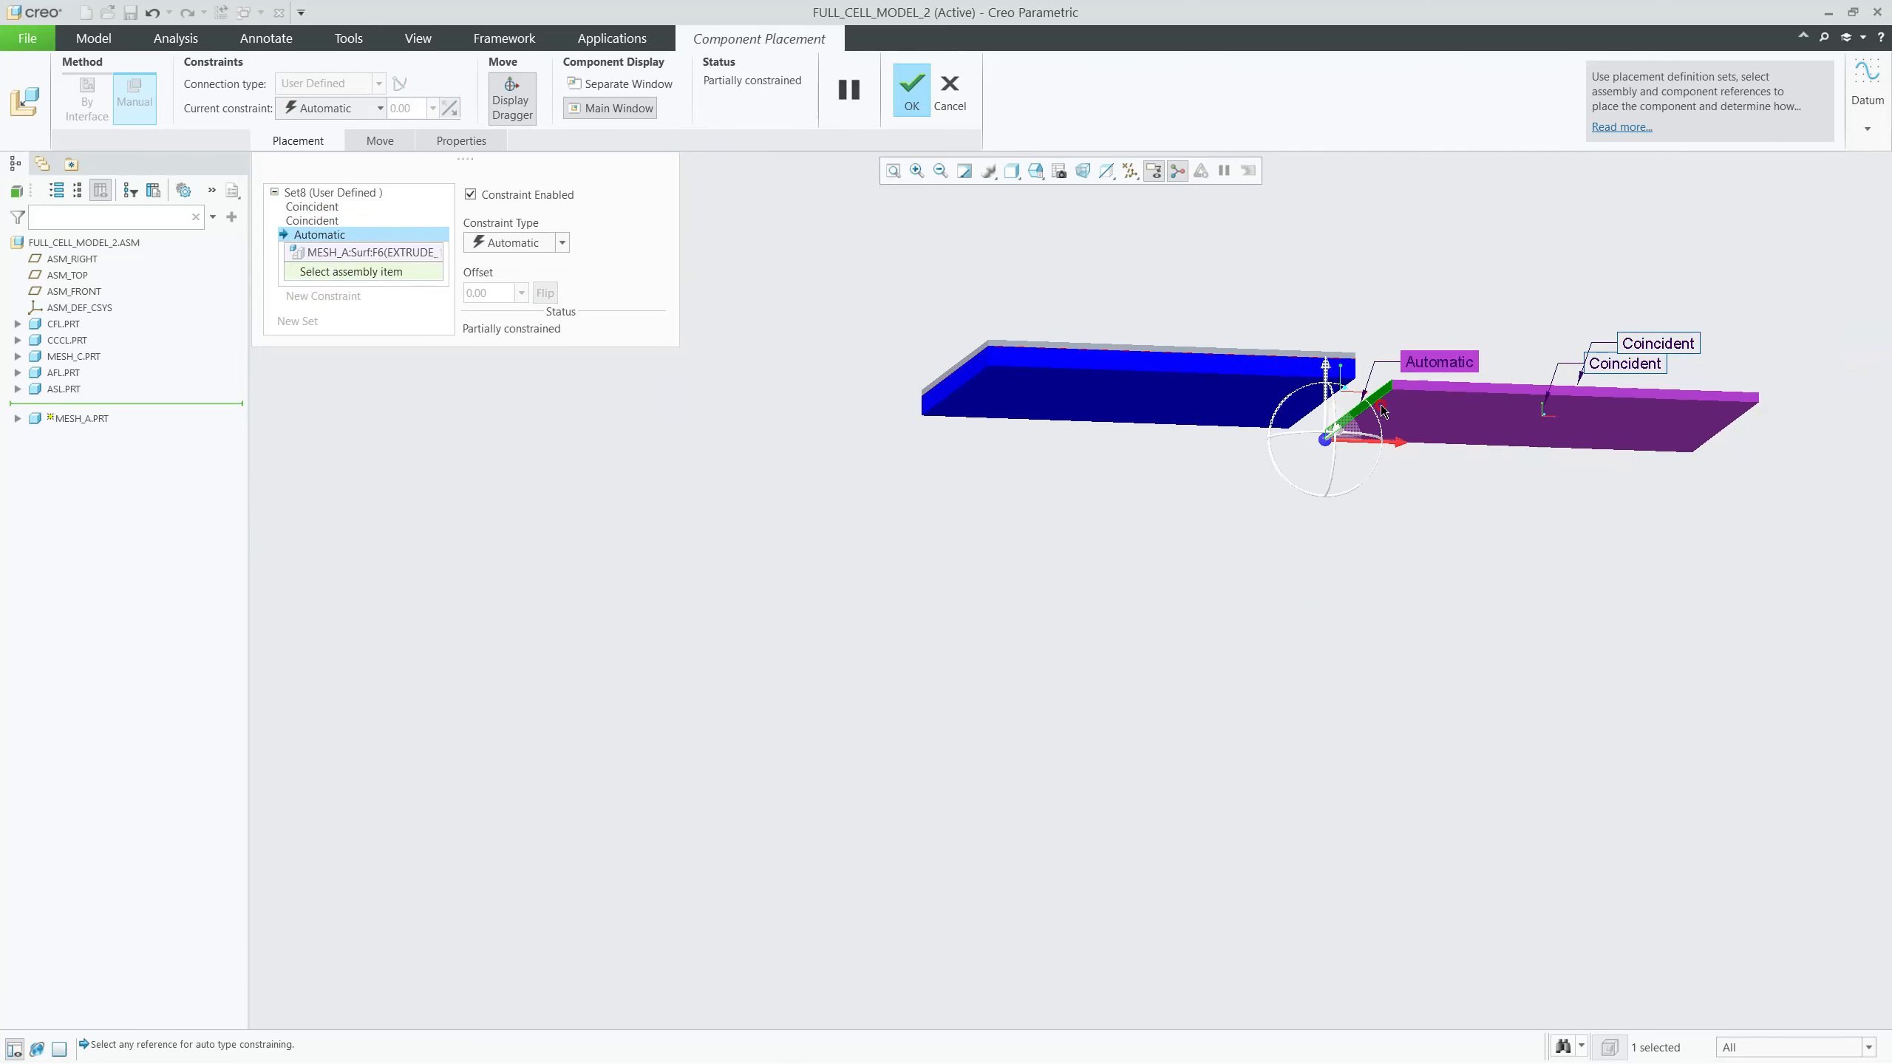
left_click(963, 372)
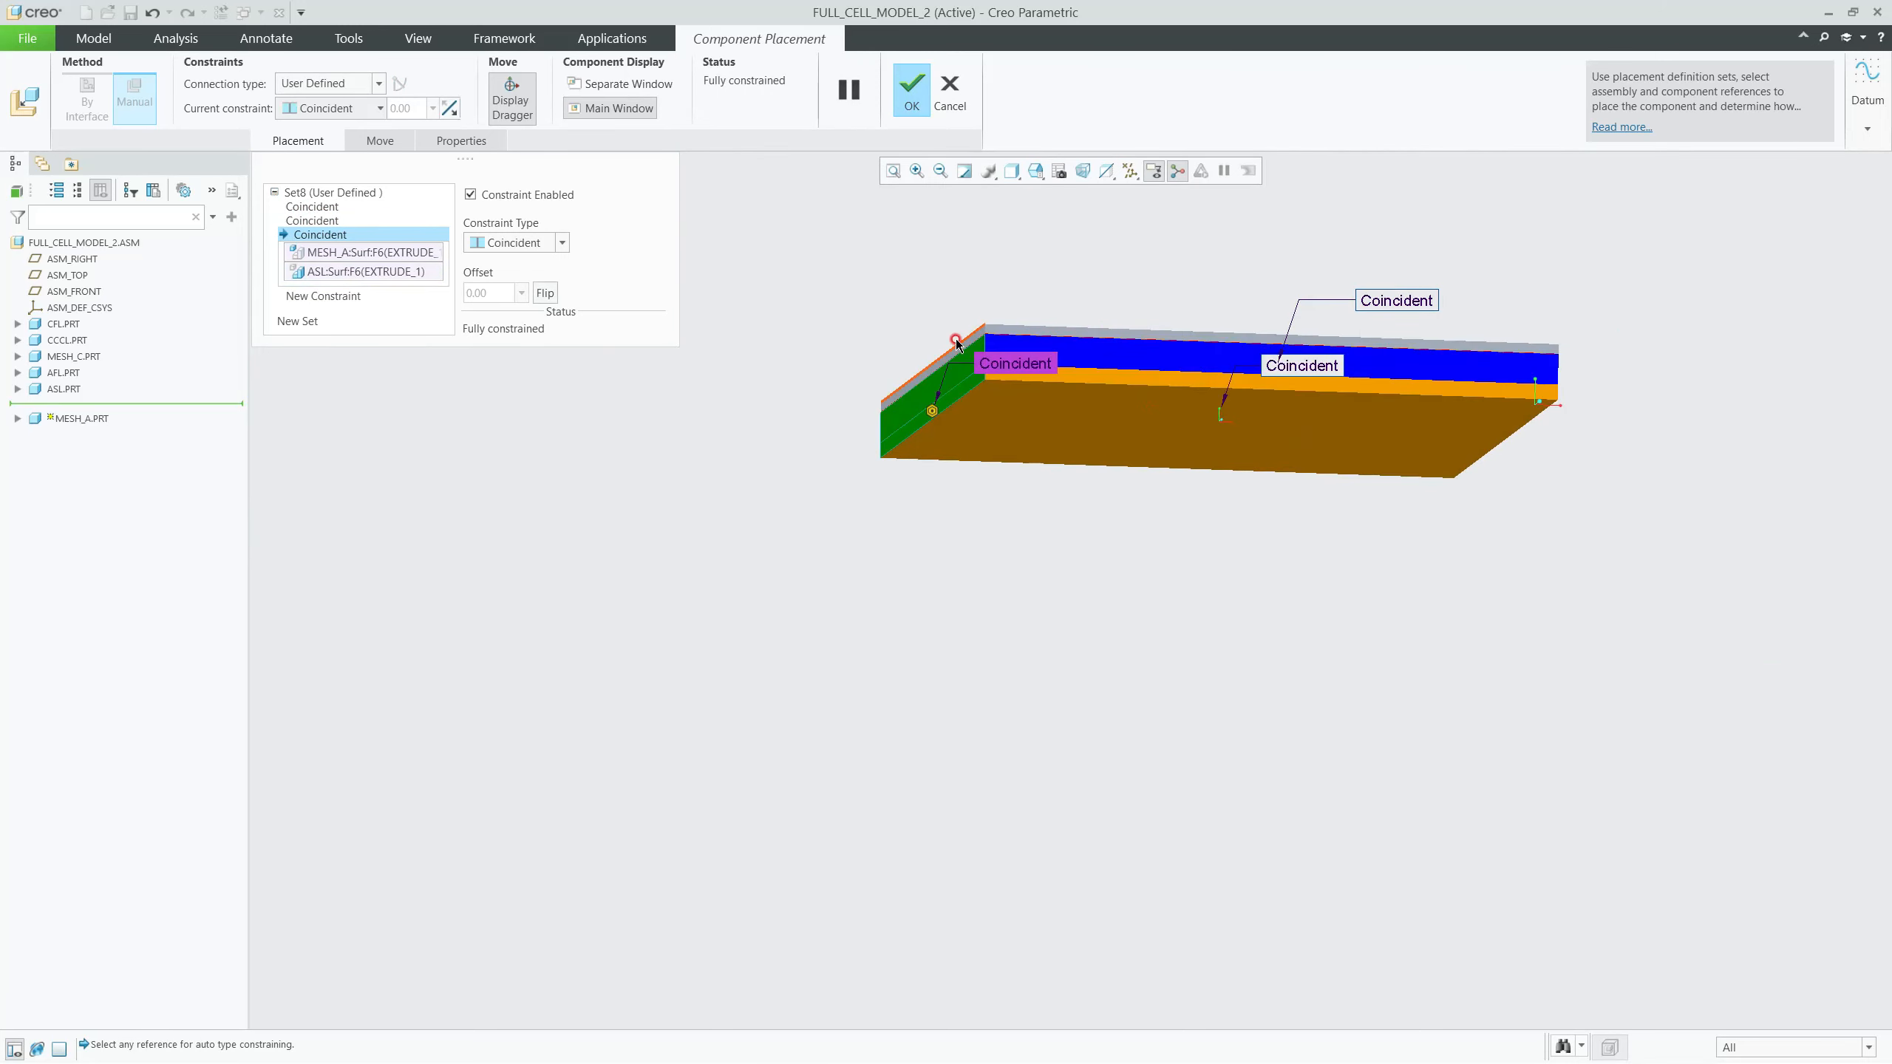
Step: Accept the MESH_A placement and inspect the thin layers at the corner of the stack
scroll(955, 340, "down", 3)
middle_click_drag(1026, 328, 1026, 364)
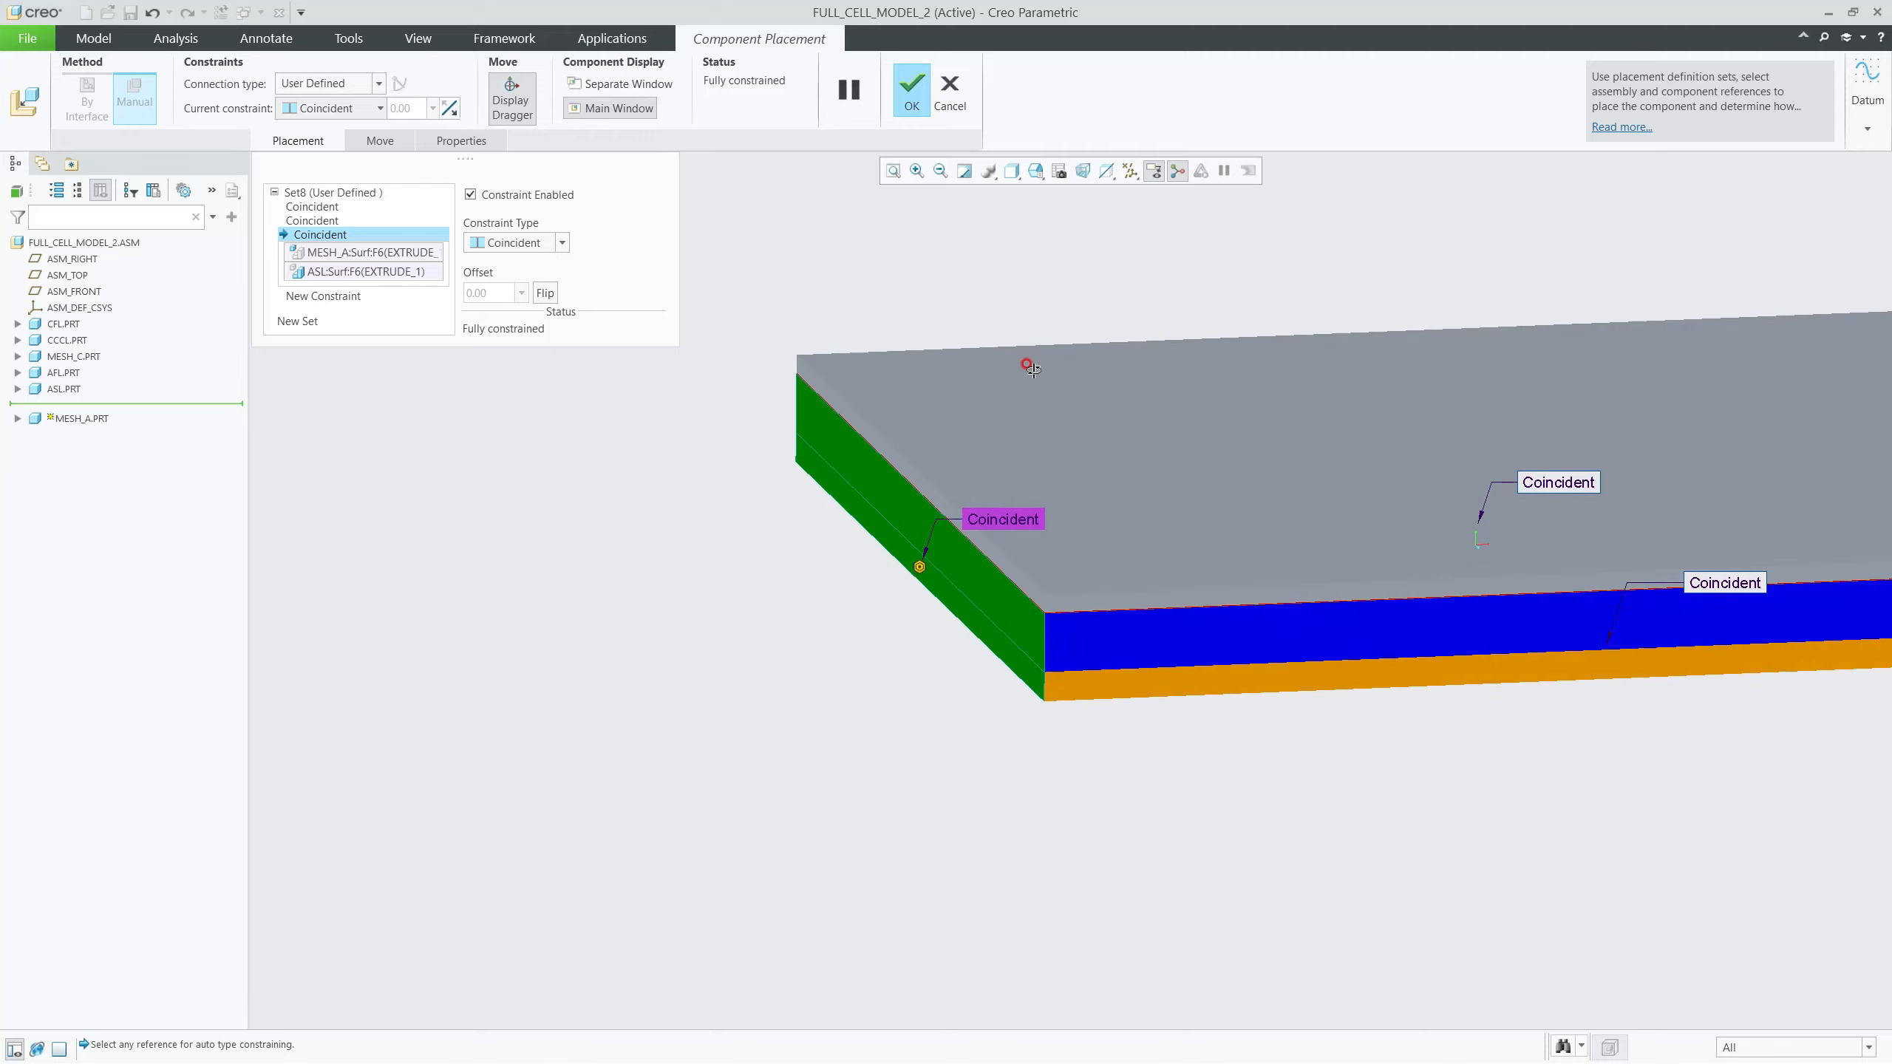
scroll(1022, 435, "down", 5)
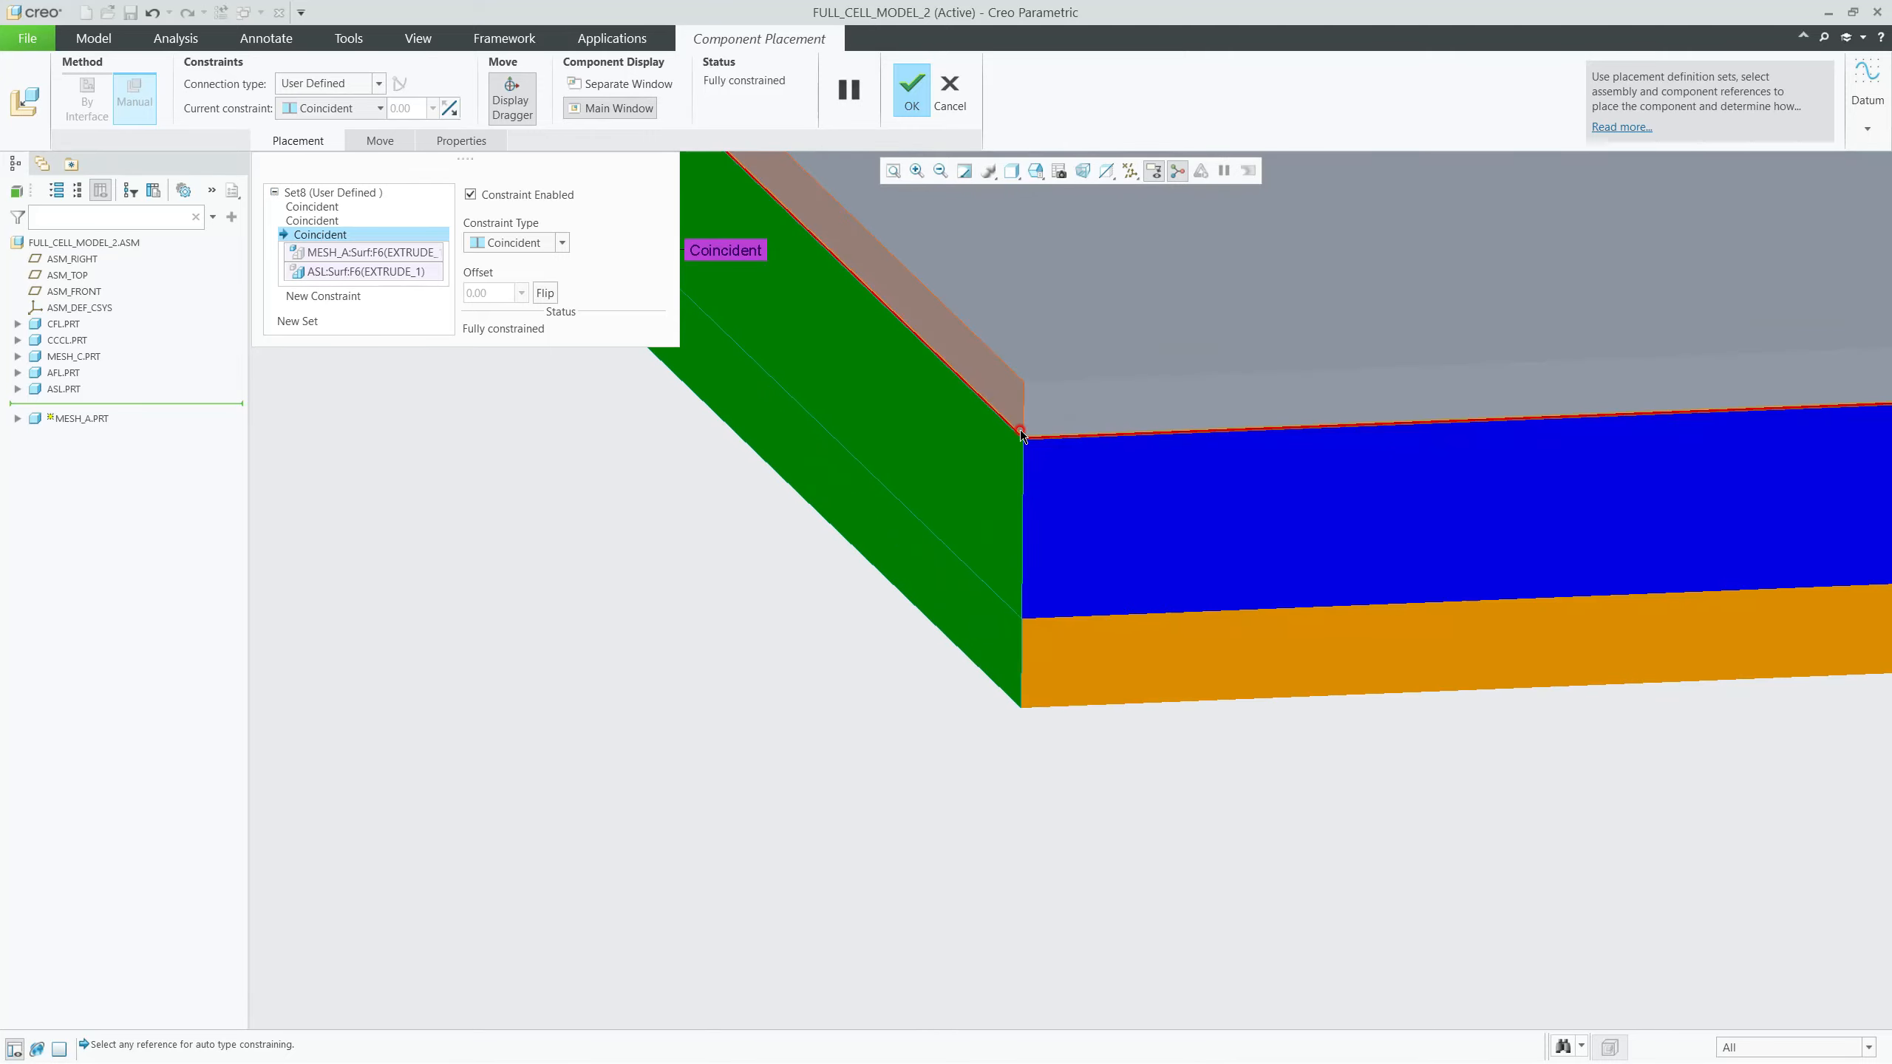
scroll(1022, 434, "down", 3)
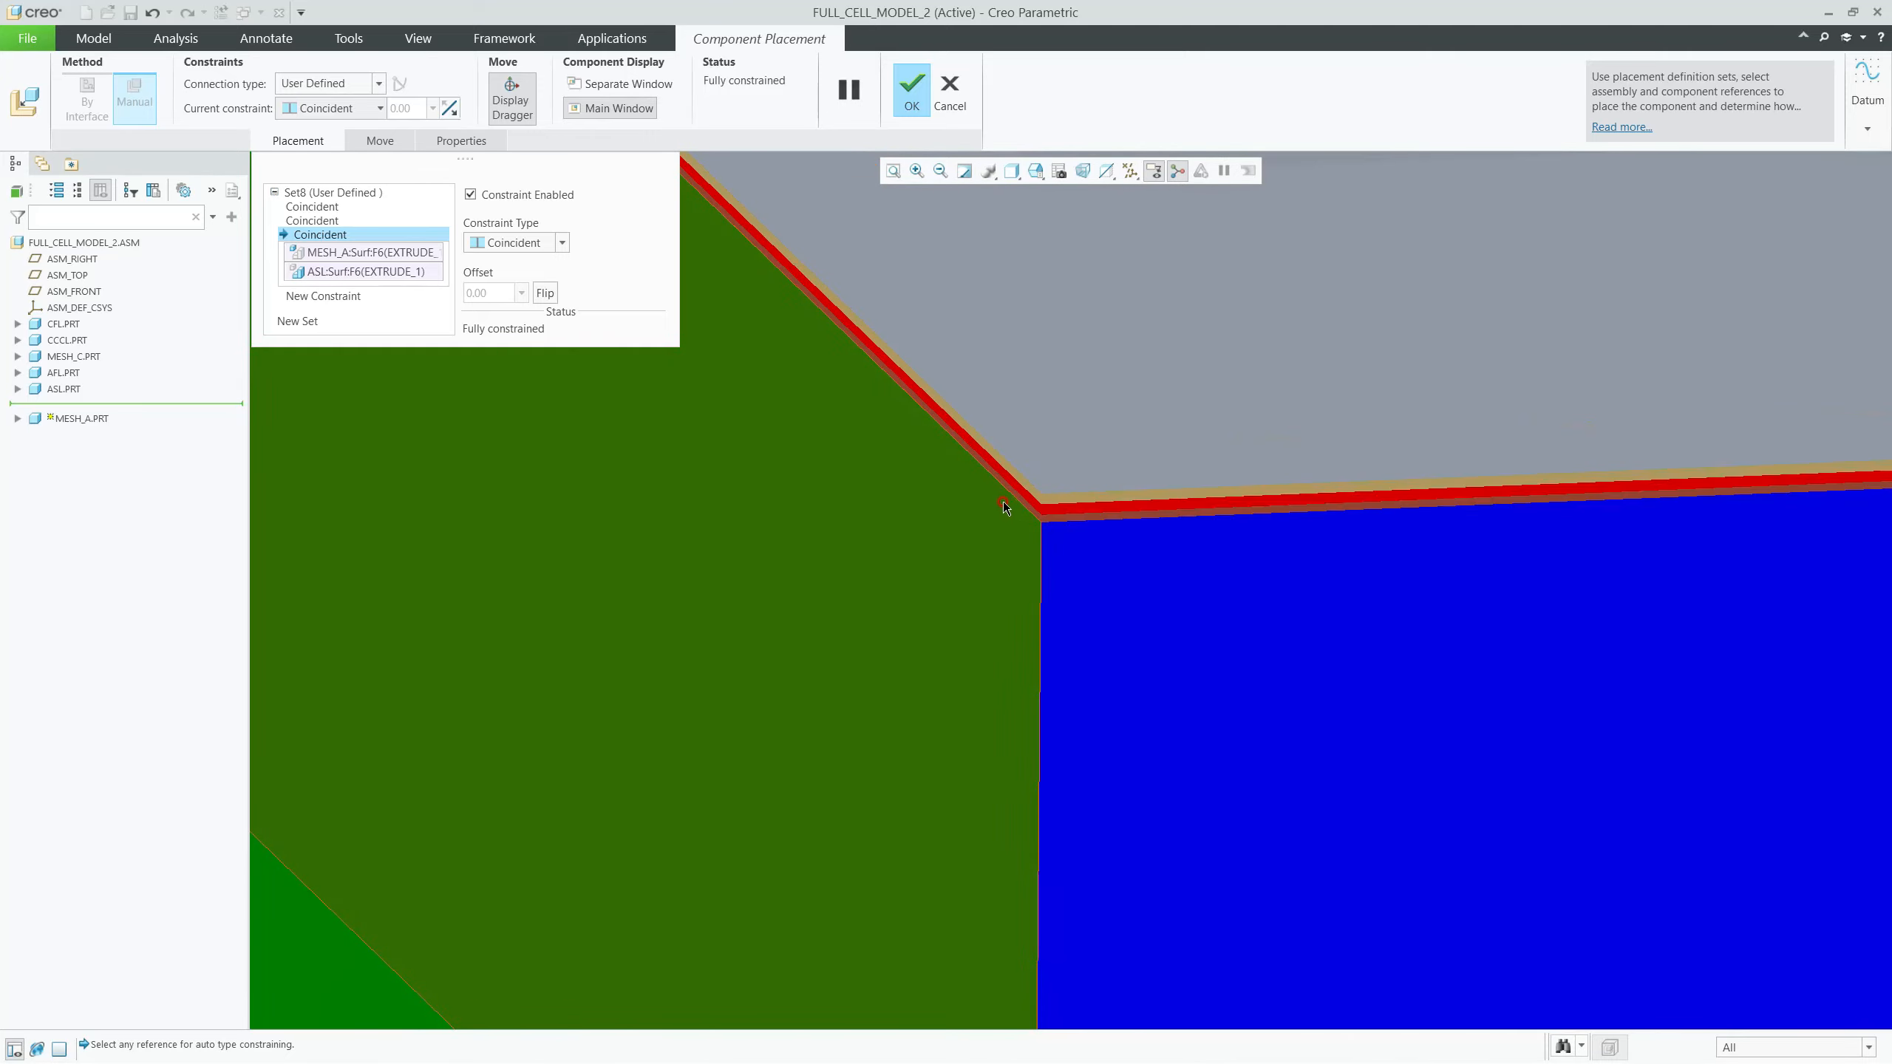
scroll(1003, 508, "up", 4)
key("Escape")
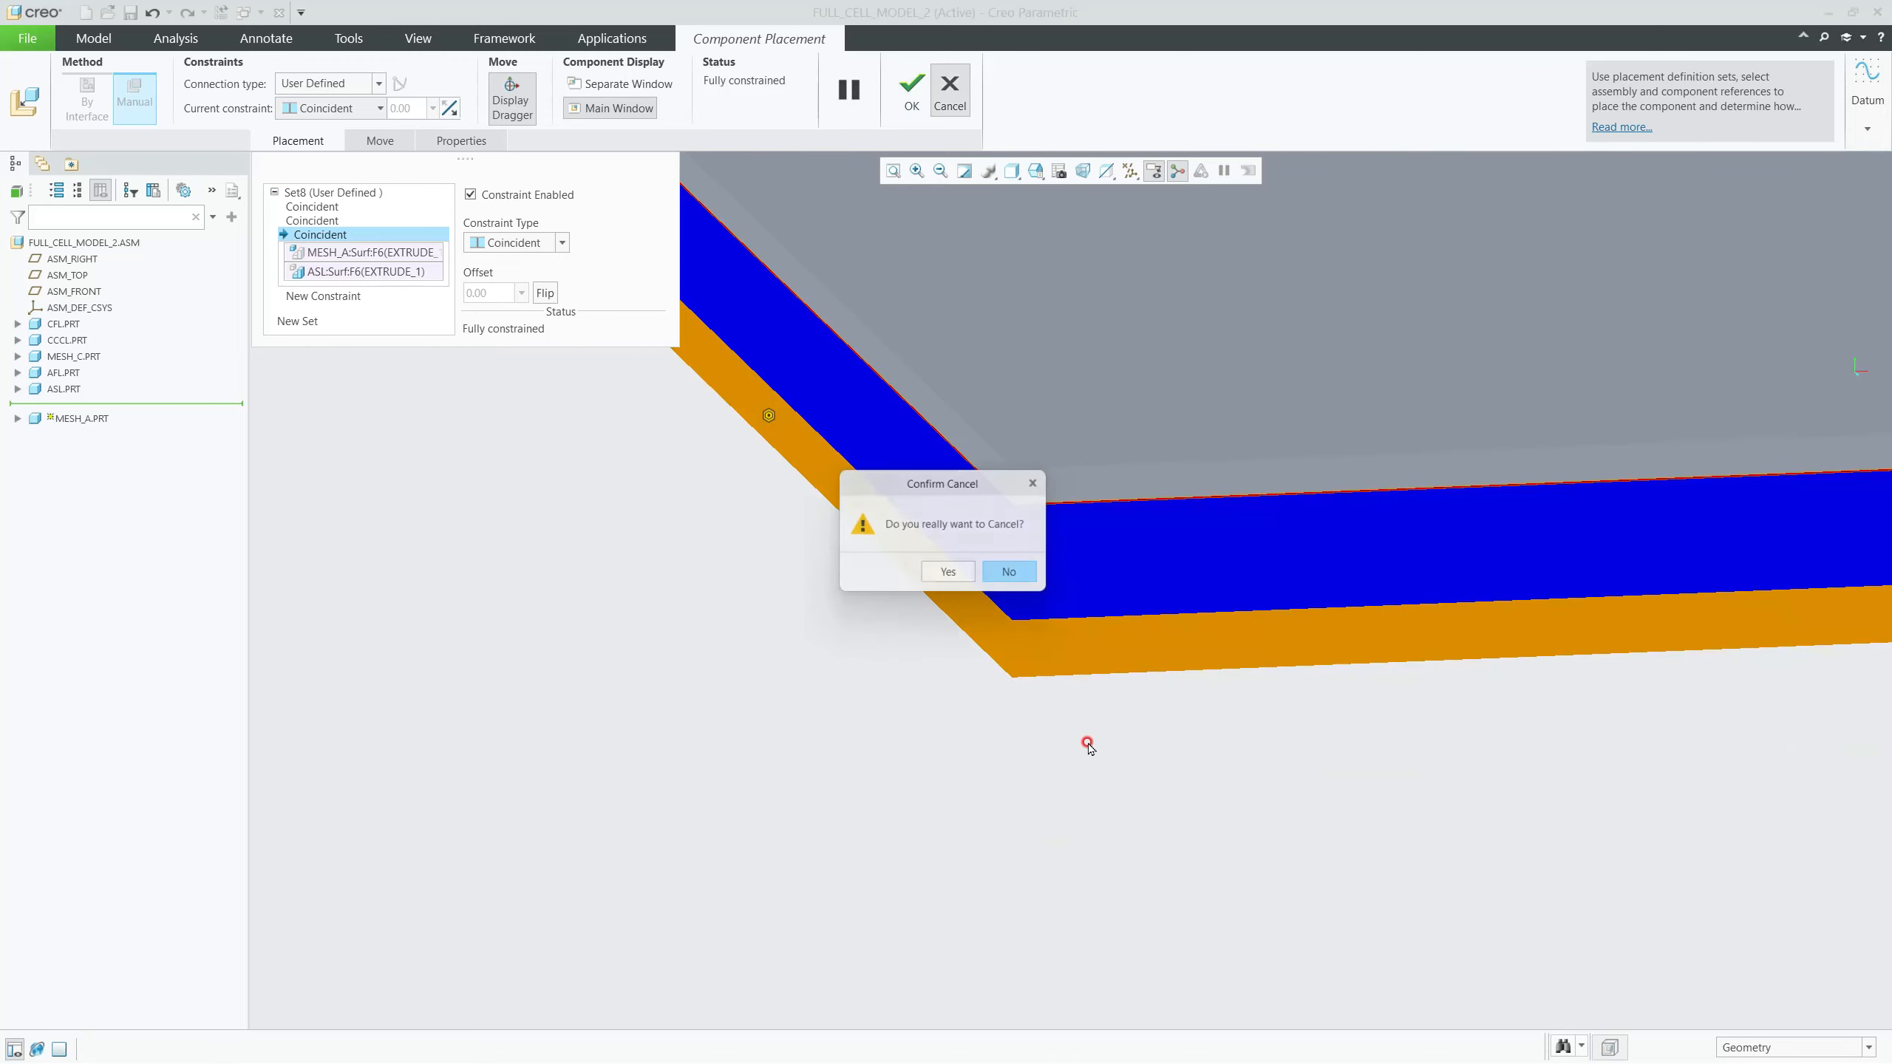
left_click(1017, 573)
middle_click(1058, 739)
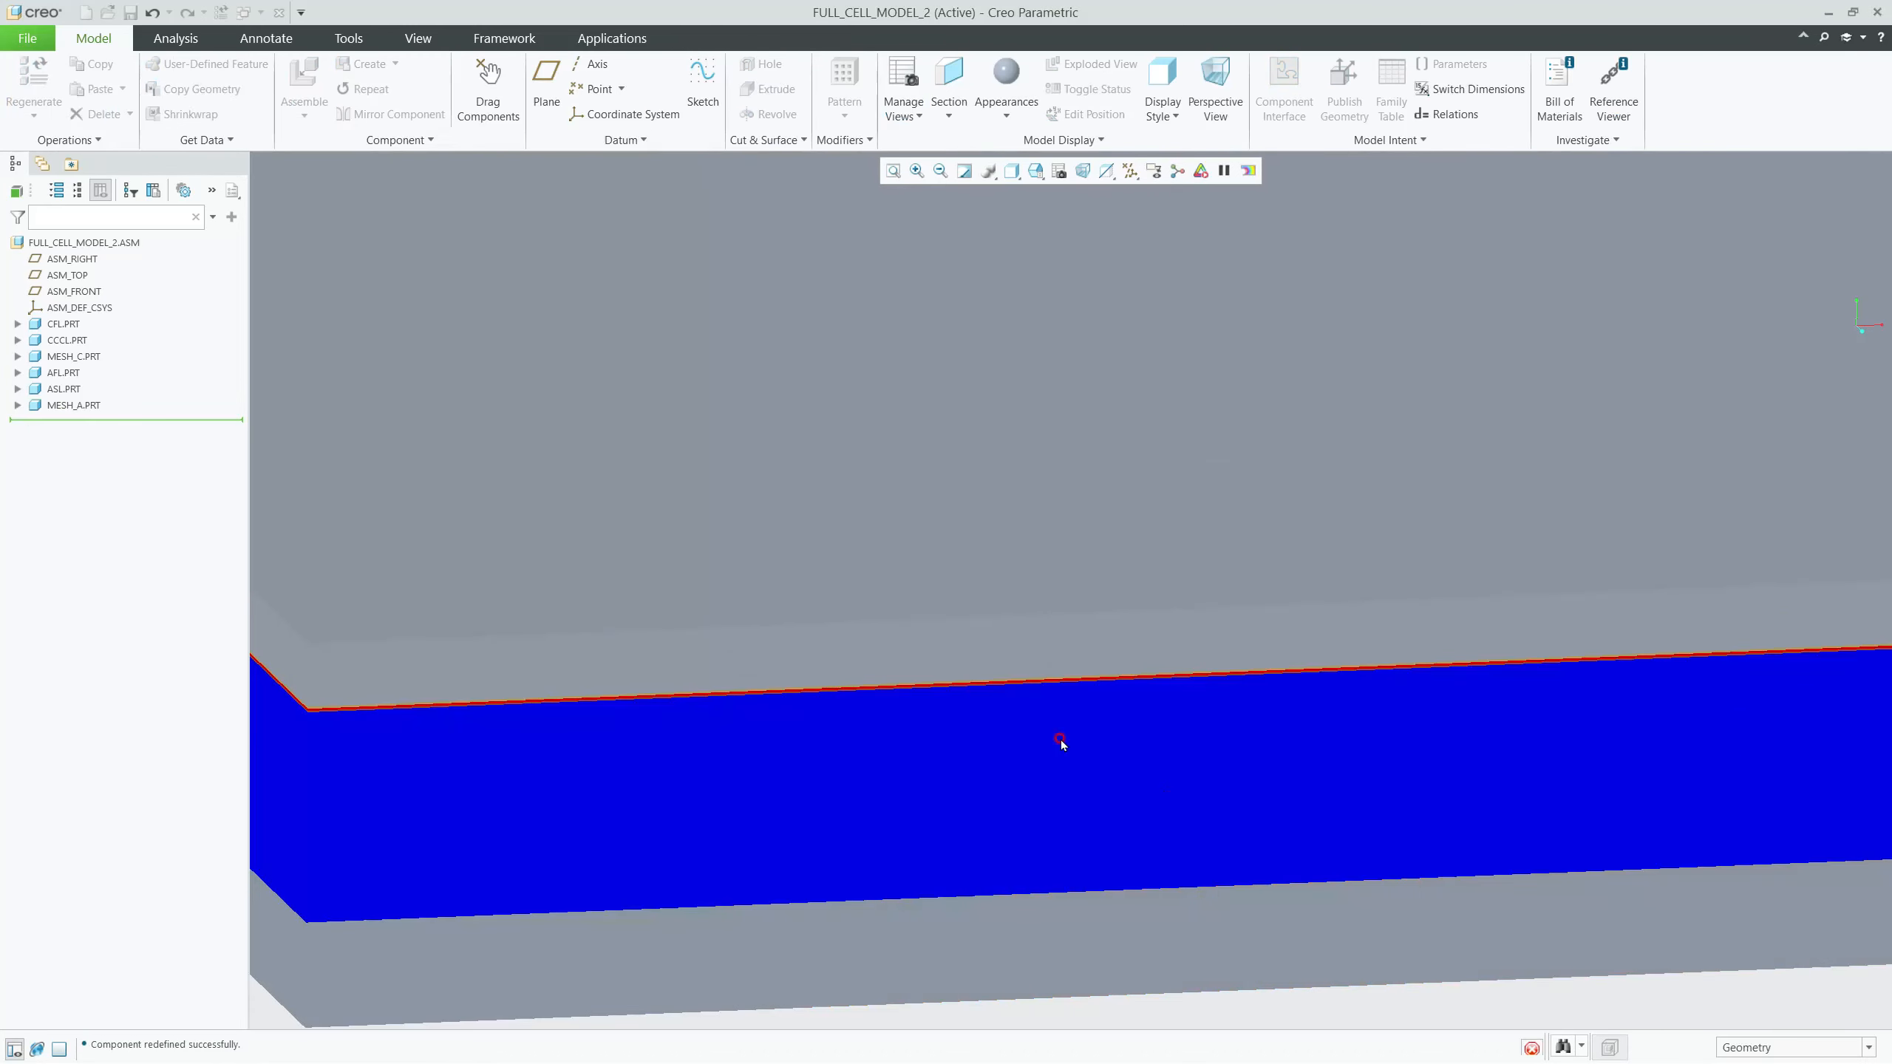
scroll(1062, 717, "up", 5)
scroll(956, 763, "down", 1)
scroll(957, 767, "down", 6)
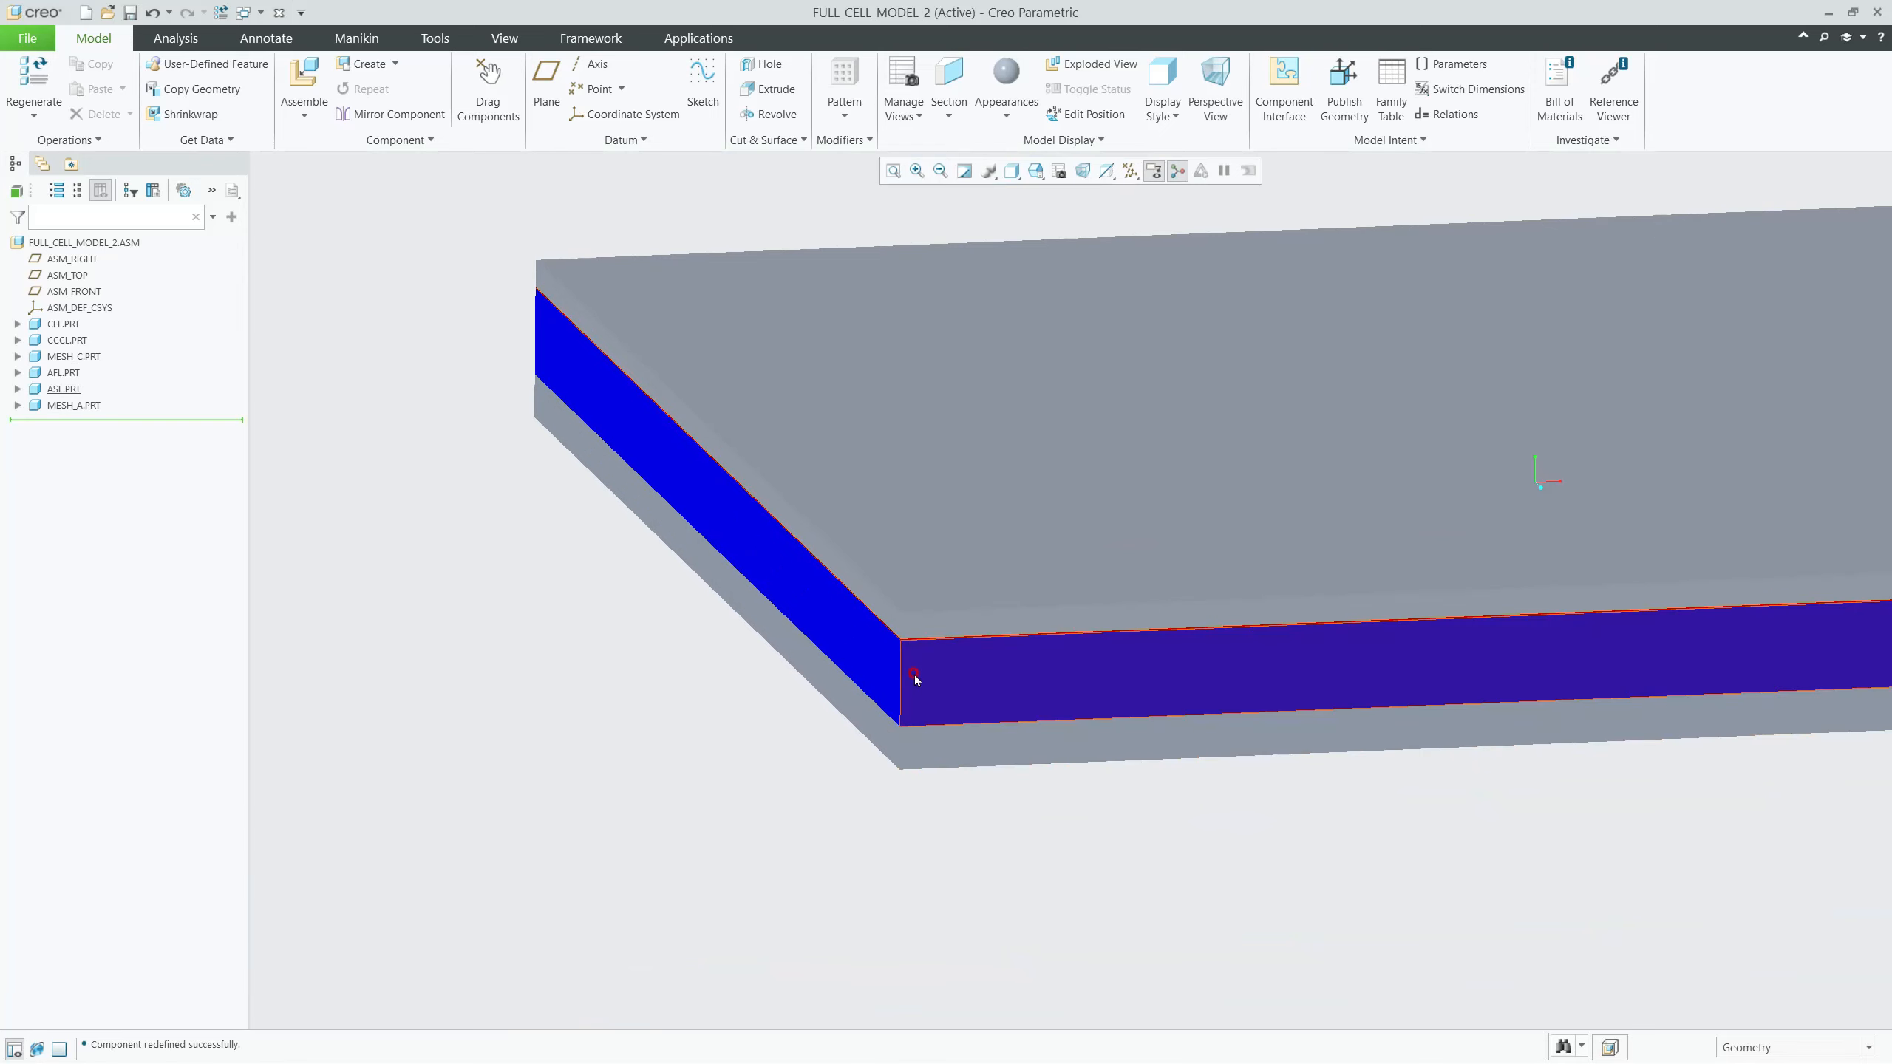
scroll(917, 666, "down", 8)
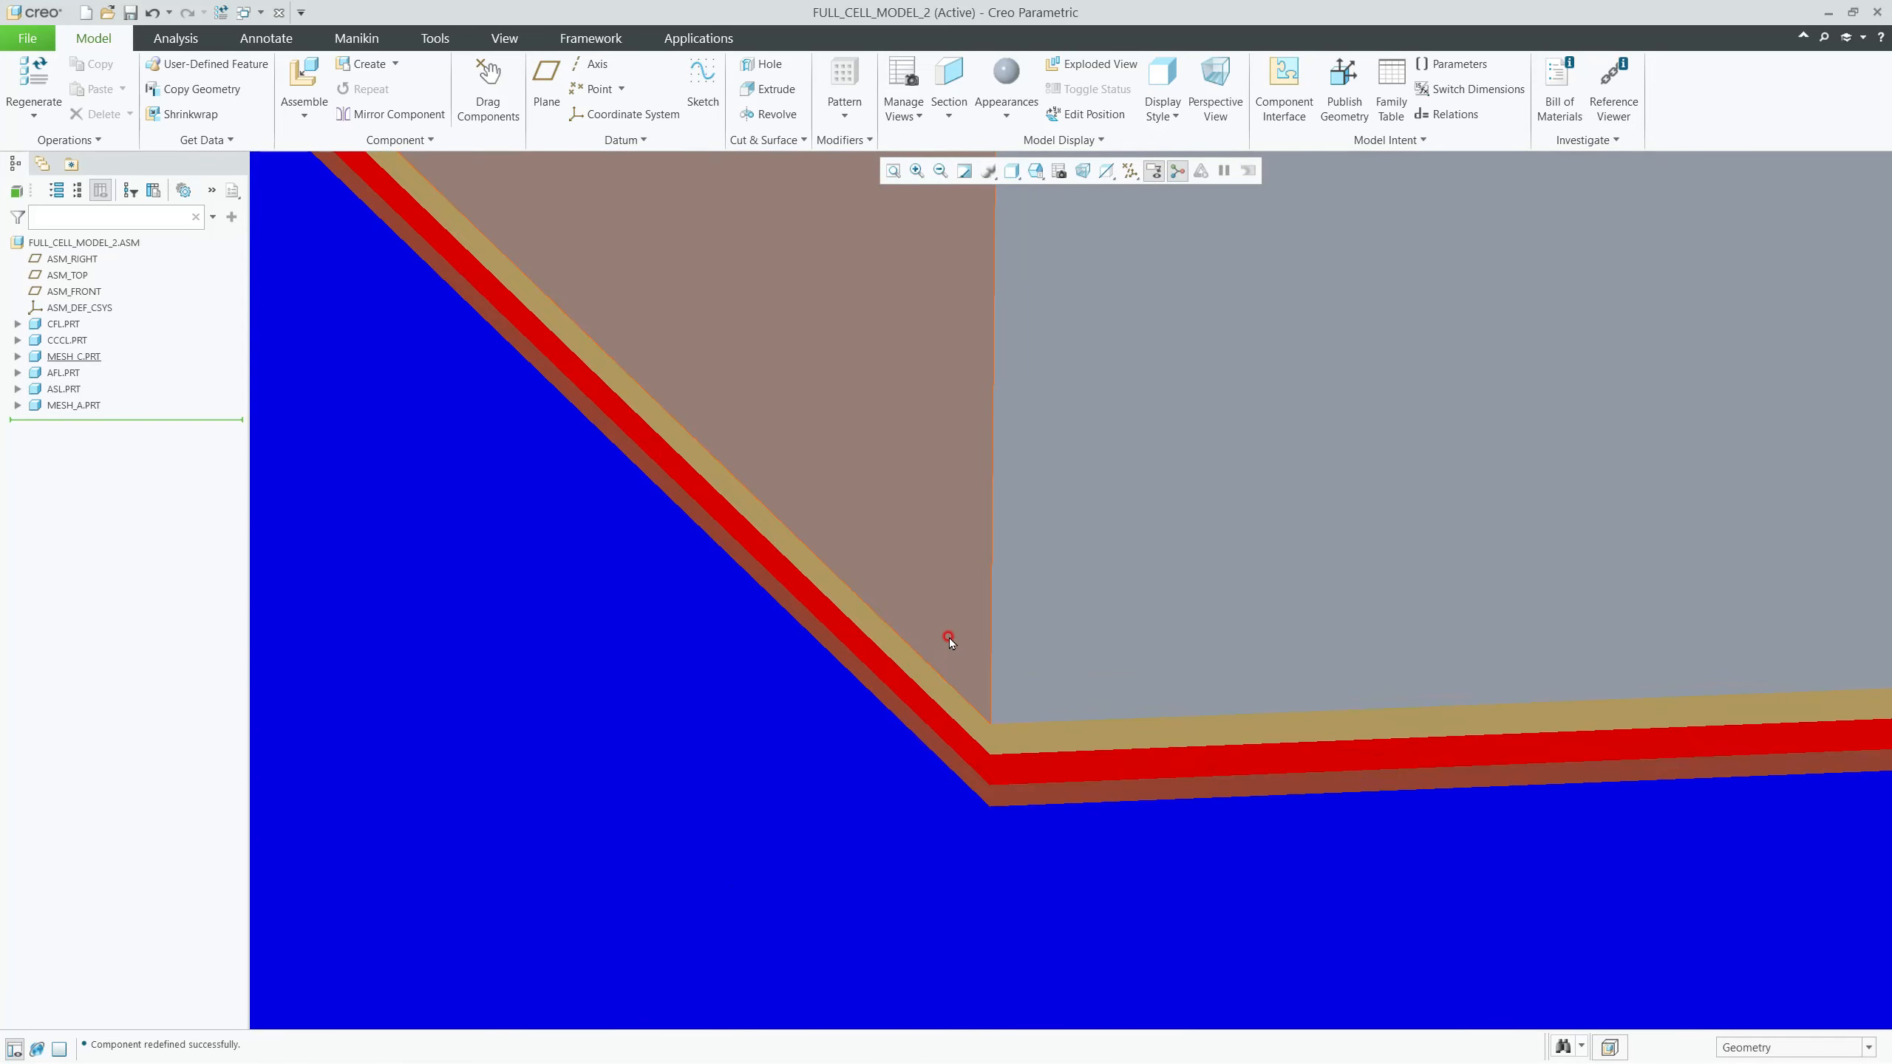
scroll(966, 580, "up", 6)
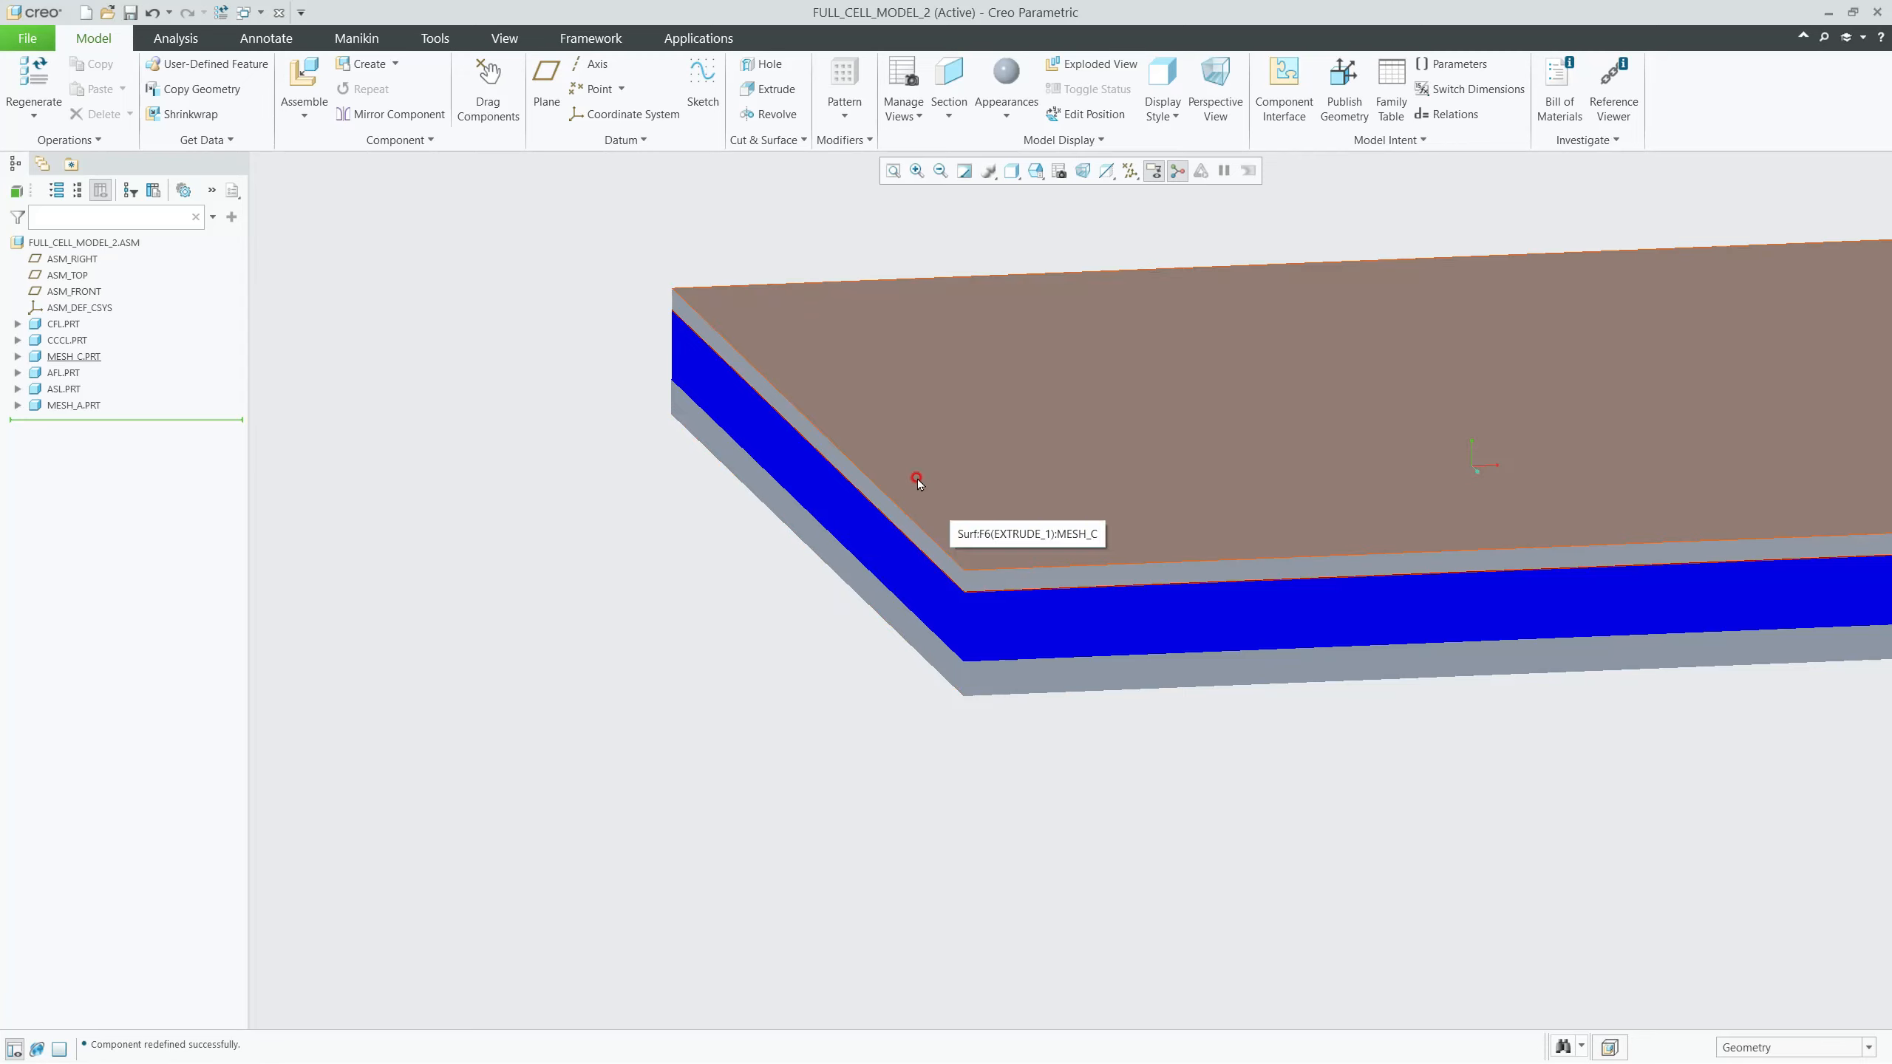
Step: Create a solid part component named manifold by copying cfl.prt, leaving it without placement constraints
left_click(362, 64)
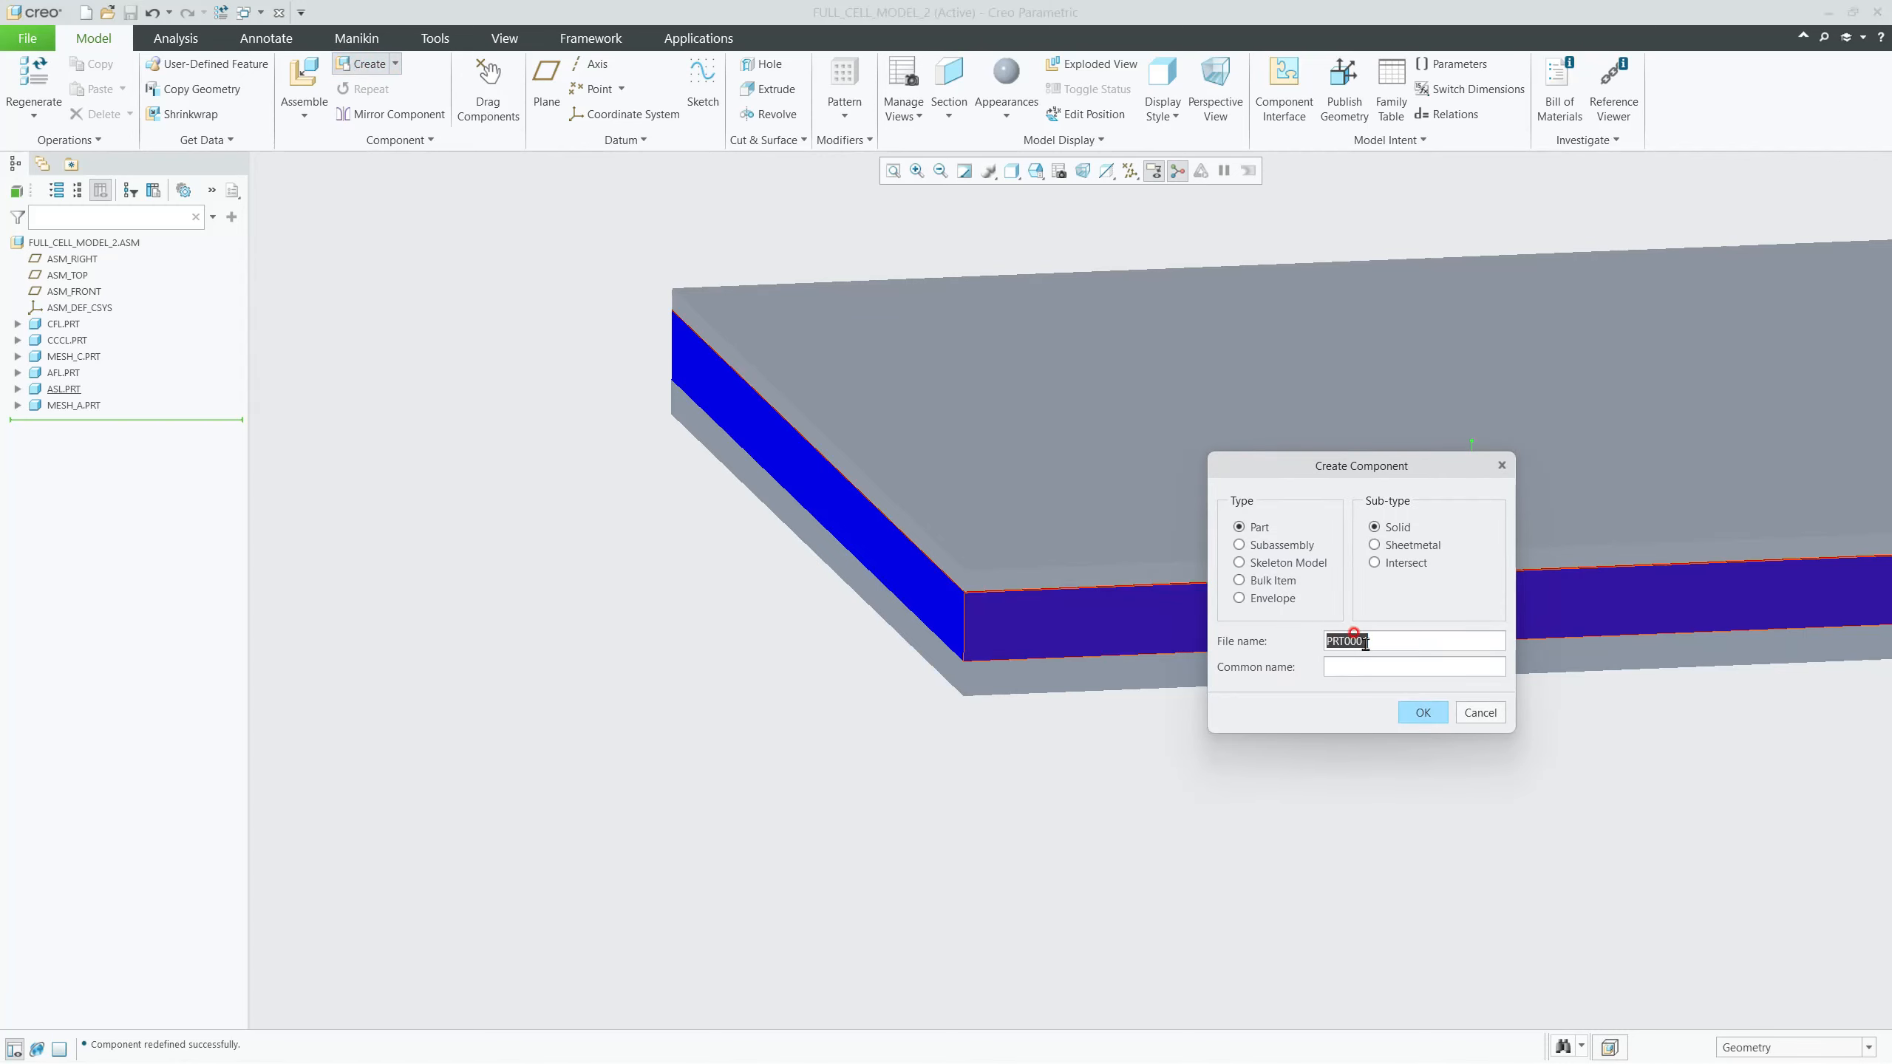
type("manifold")
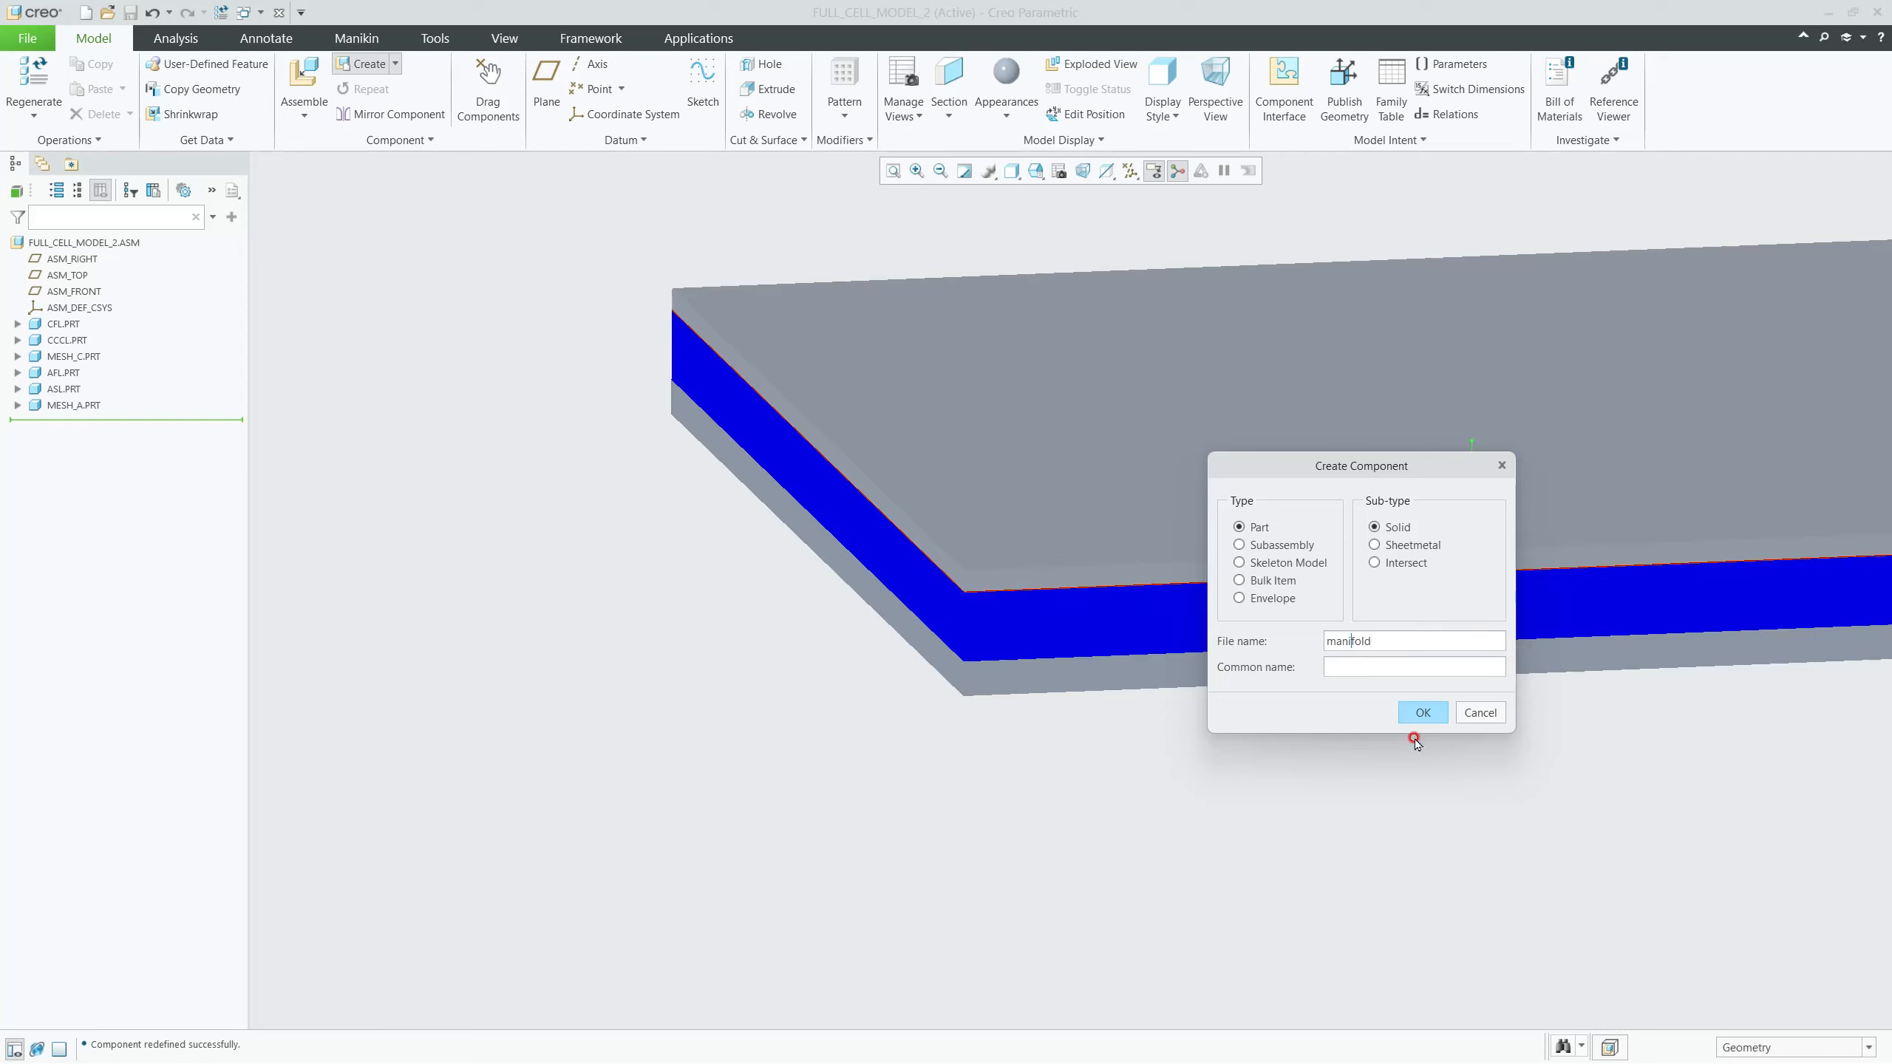
left_click(1420, 713)
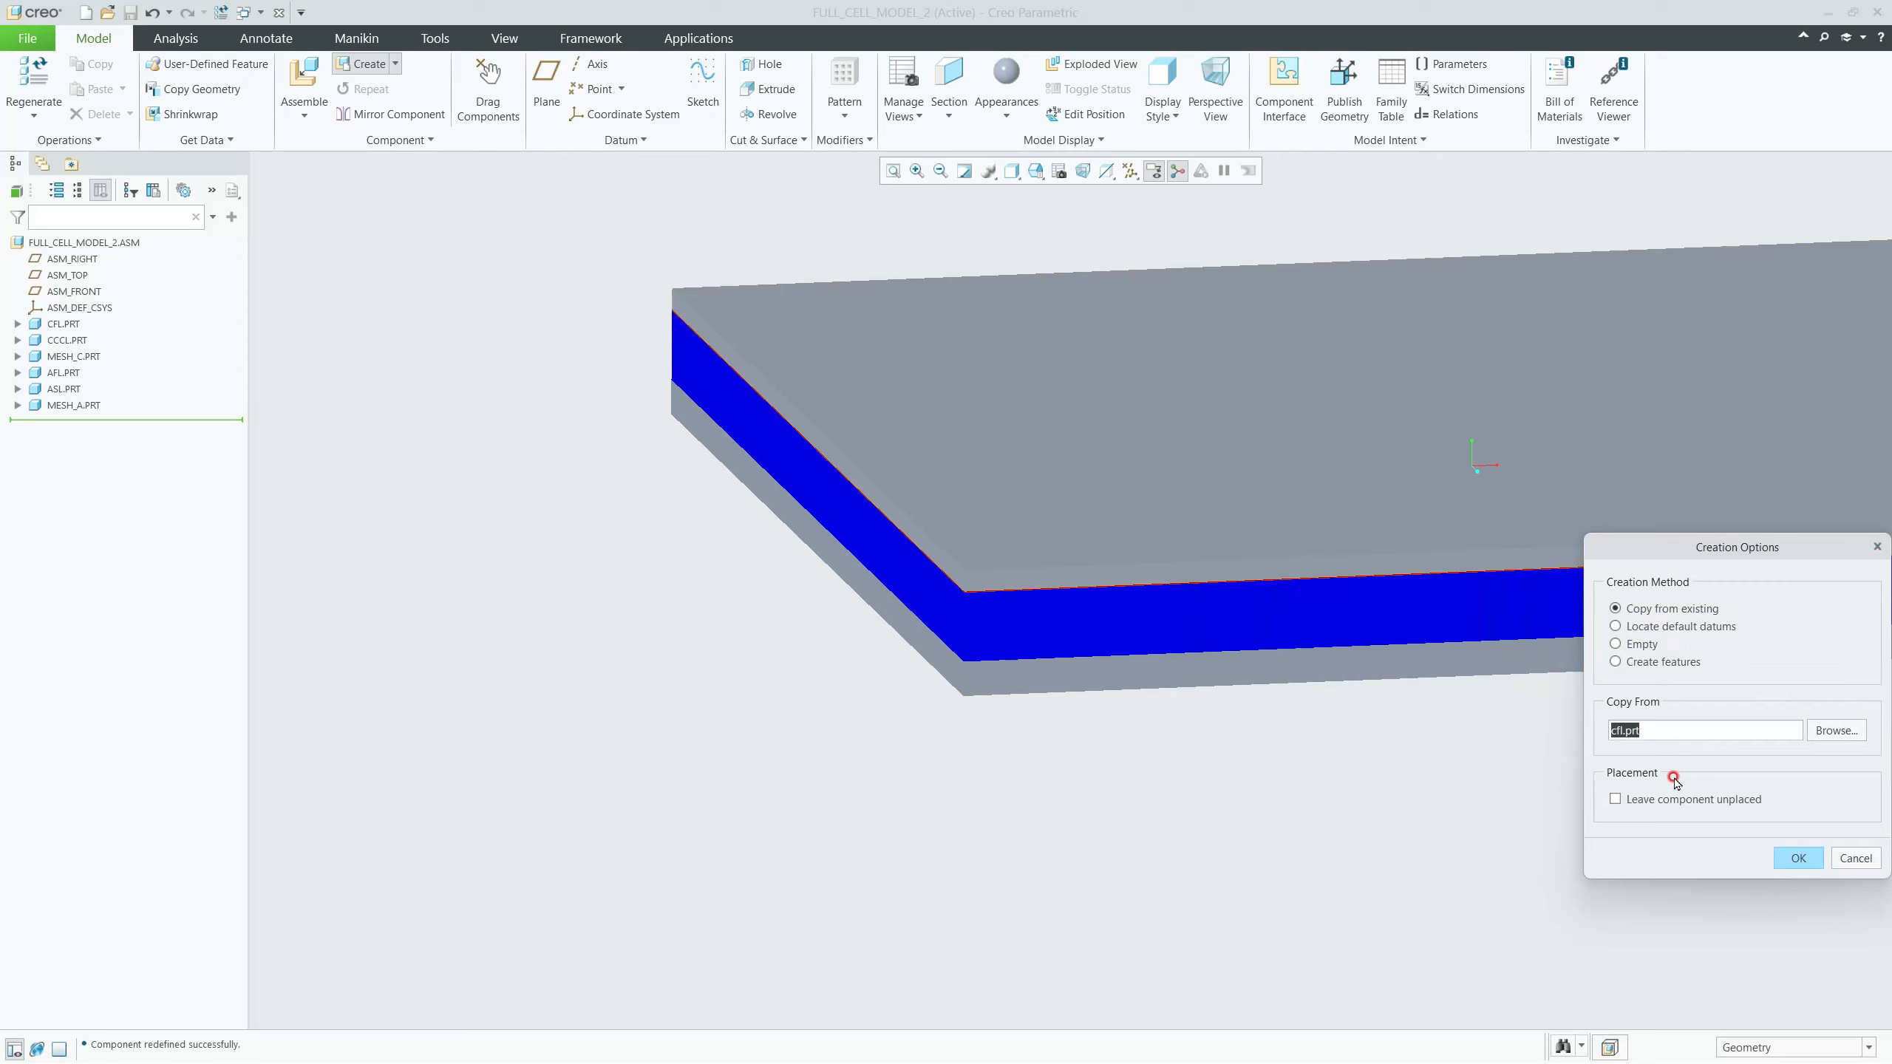
left_click(1797, 858)
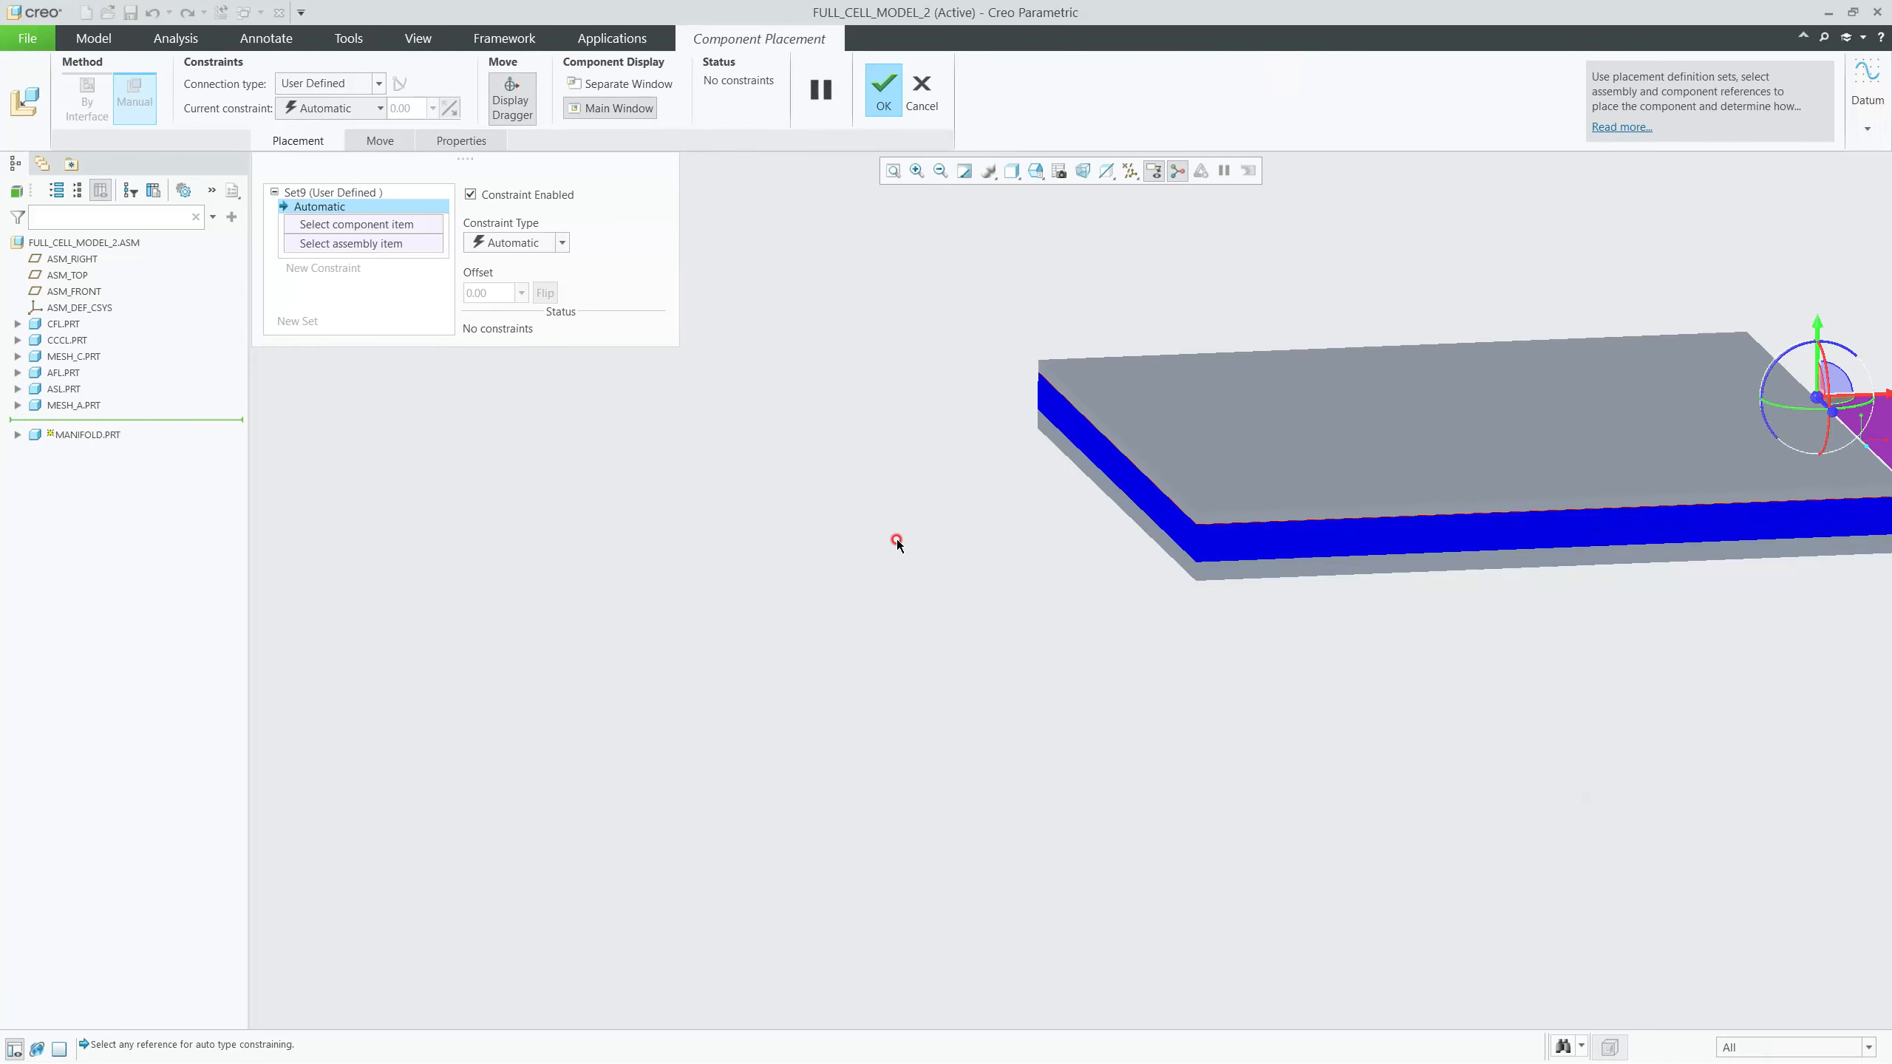
middle_click(900, 544)
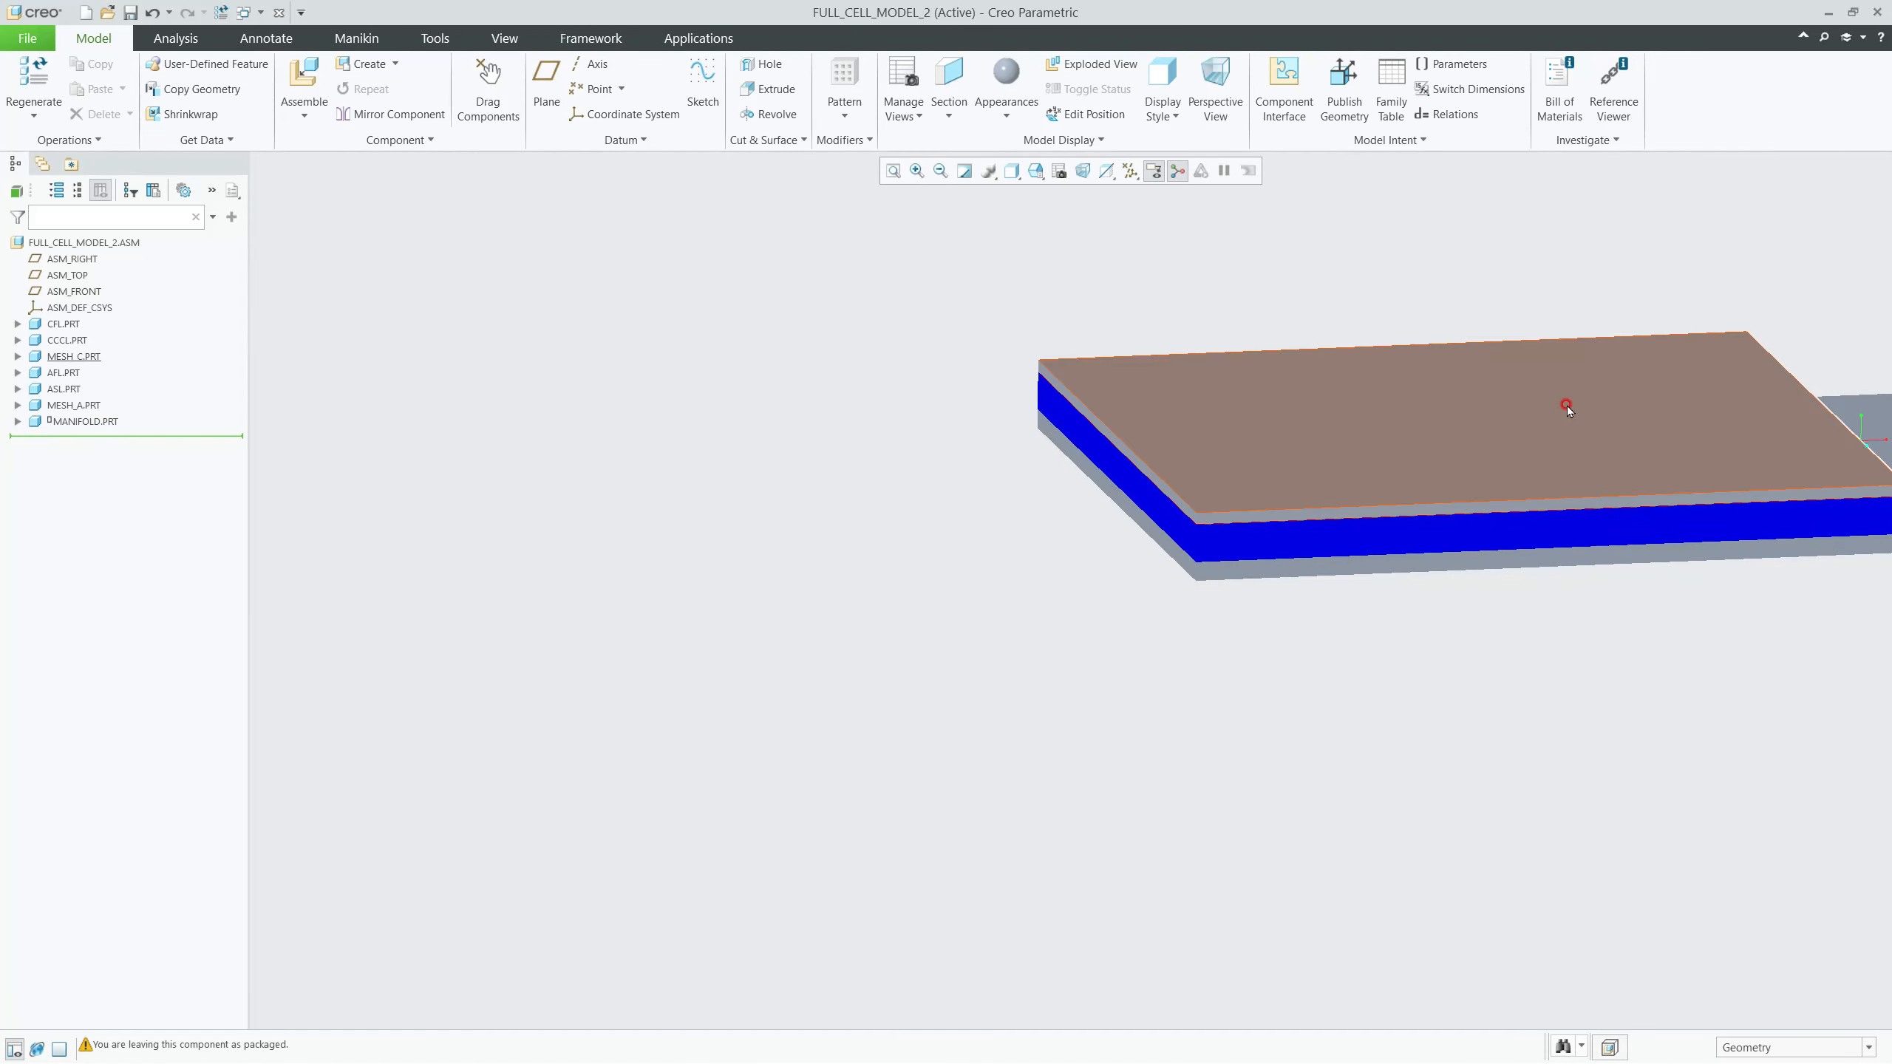
Step: Open the MANIFOLD part in its own window and look over the copied plate
right_click(79, 421)
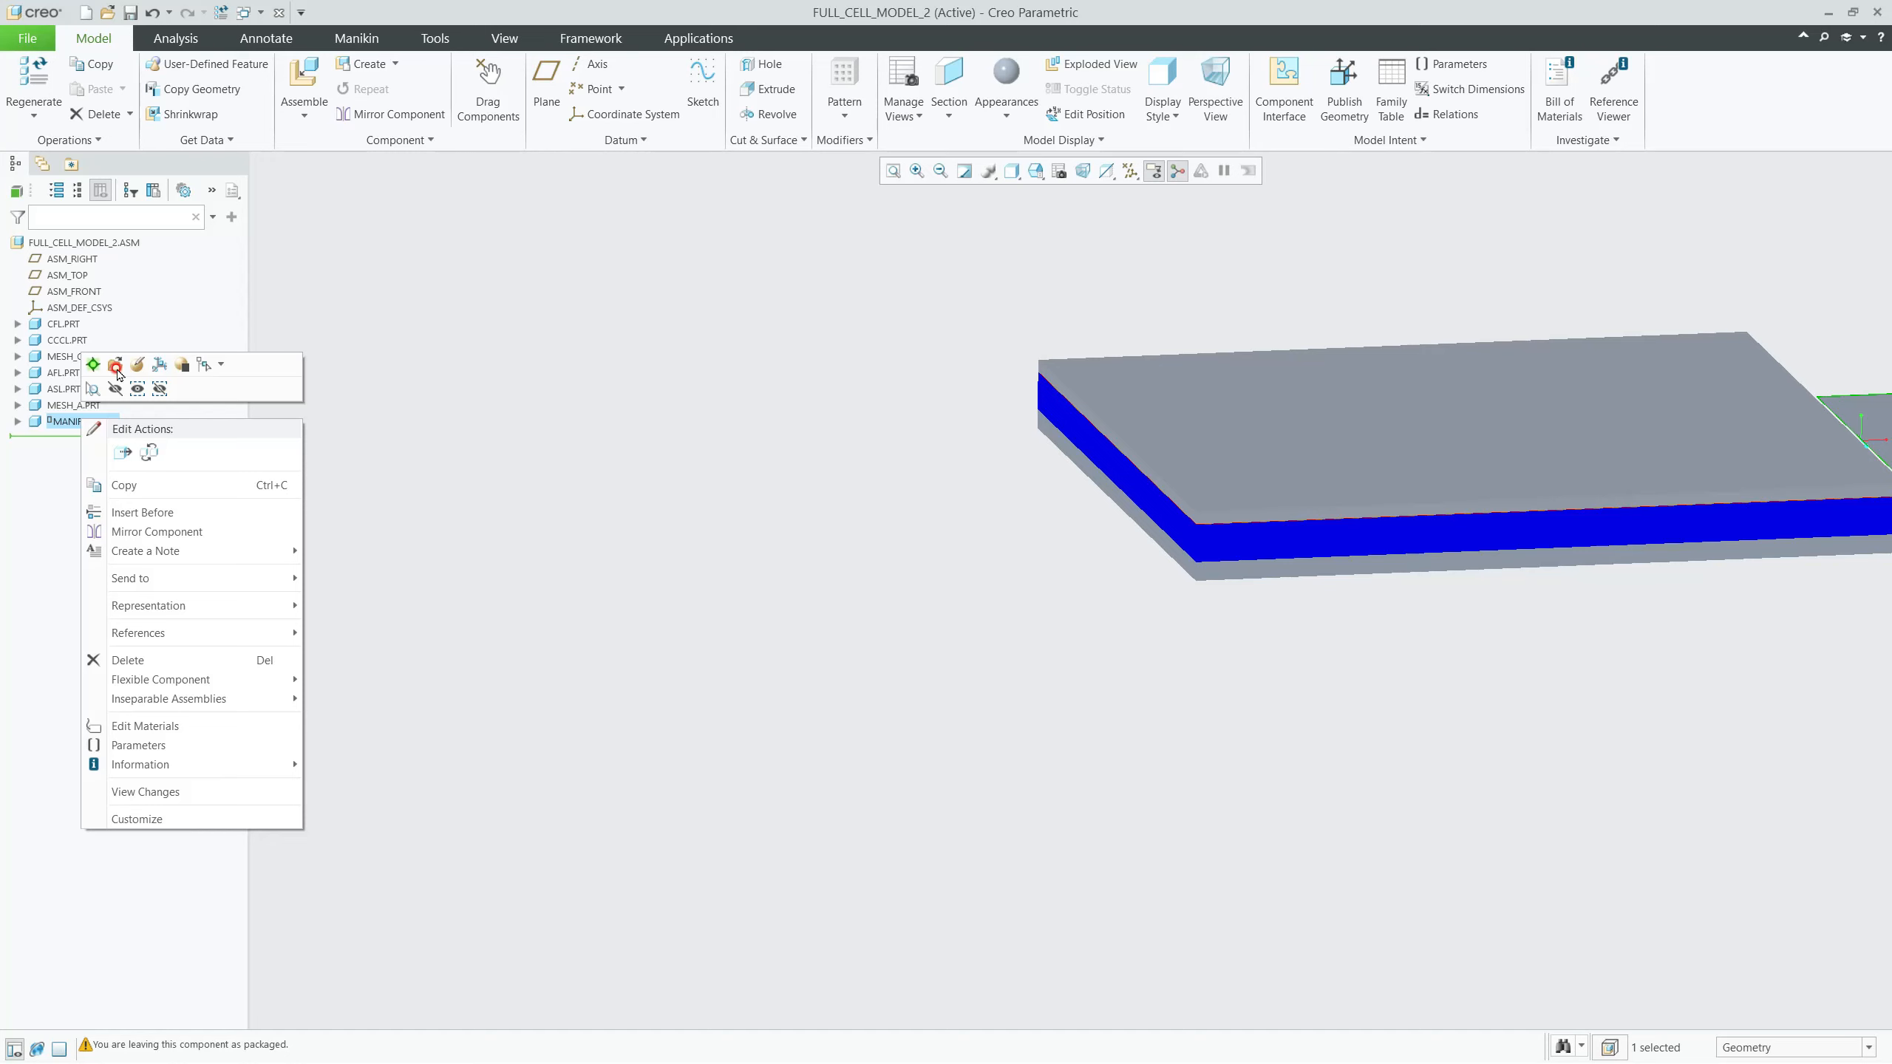
left_click(116, 366)
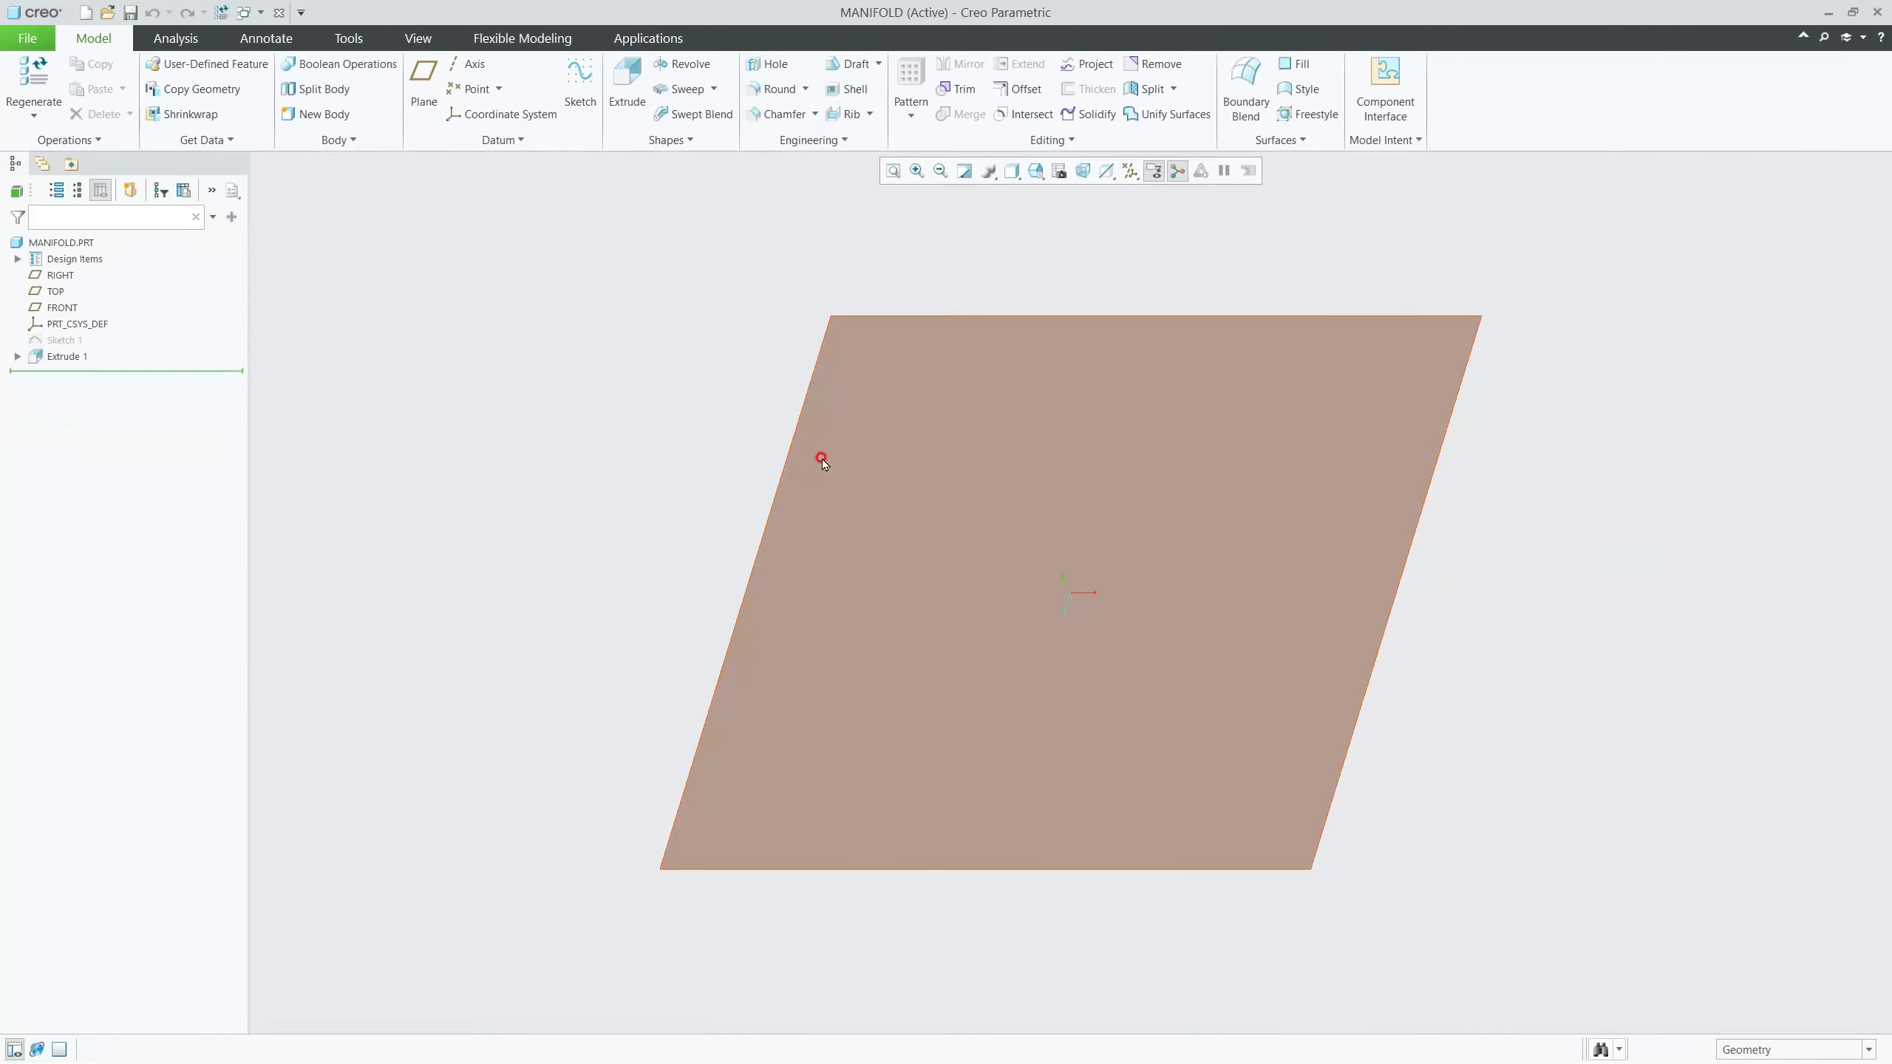
middle_click_drag(975, 464, 1091, 448)
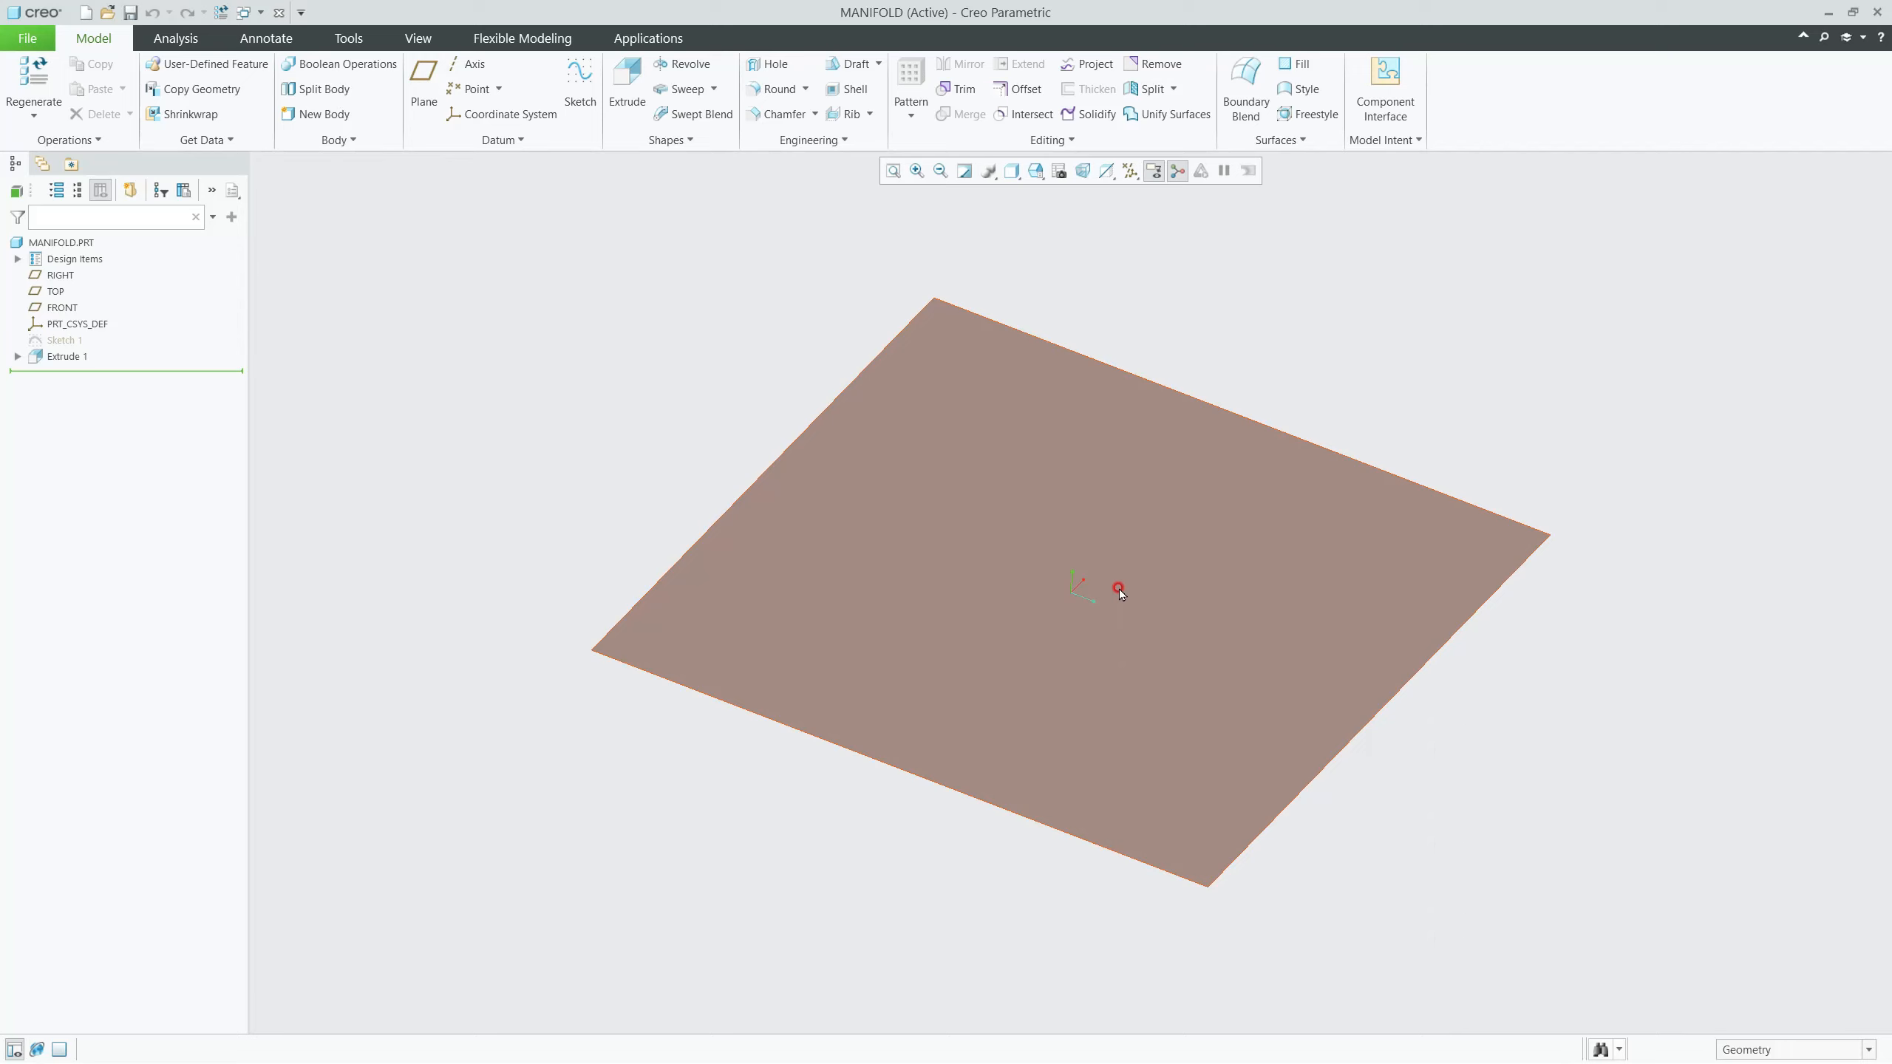
scroll(848, 535, "up", 2)
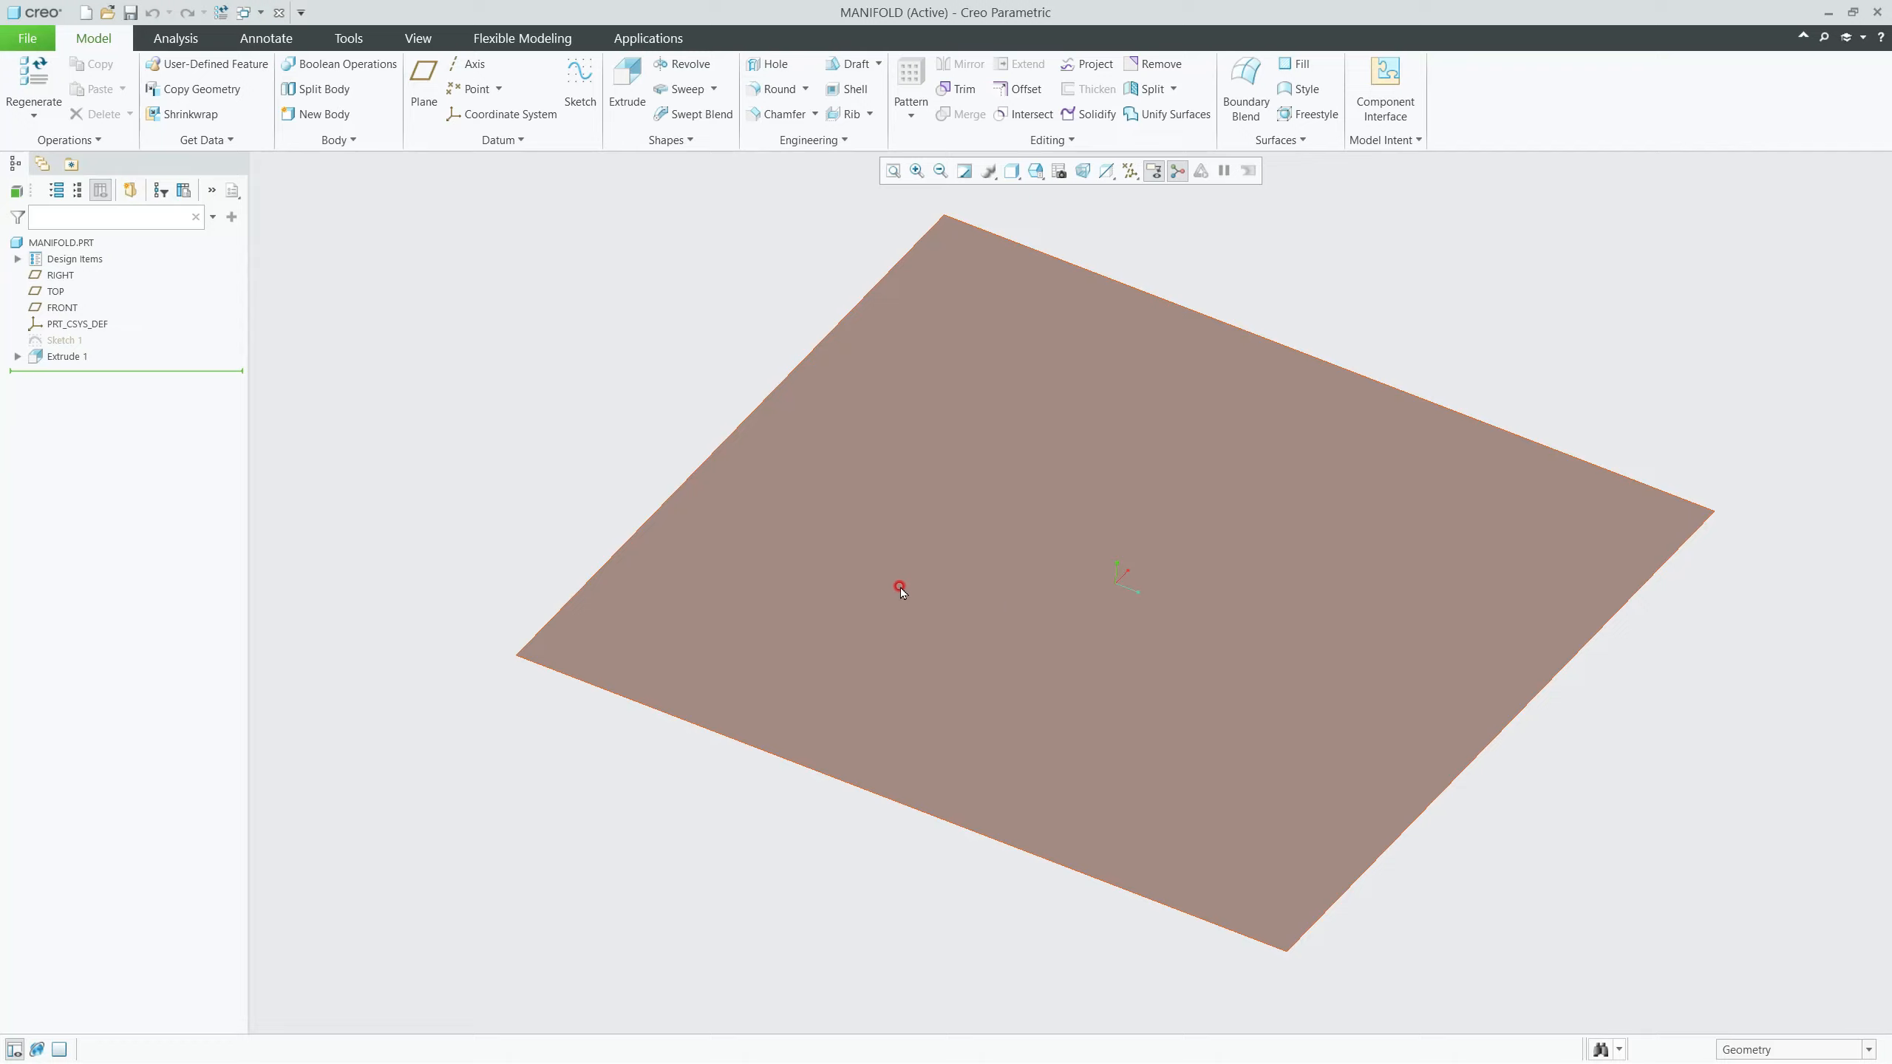
mouse_move(646, 678)
middle_mouse_down()
mouse_move(657, 630)
mouse_move(751, 656)
mouse_move(679, 633)
mouse_move(553, 672)
mouse_move(659, 684)
mouse_move(553, 642)
mouse_move(544, 663)
middle_mouse_up()
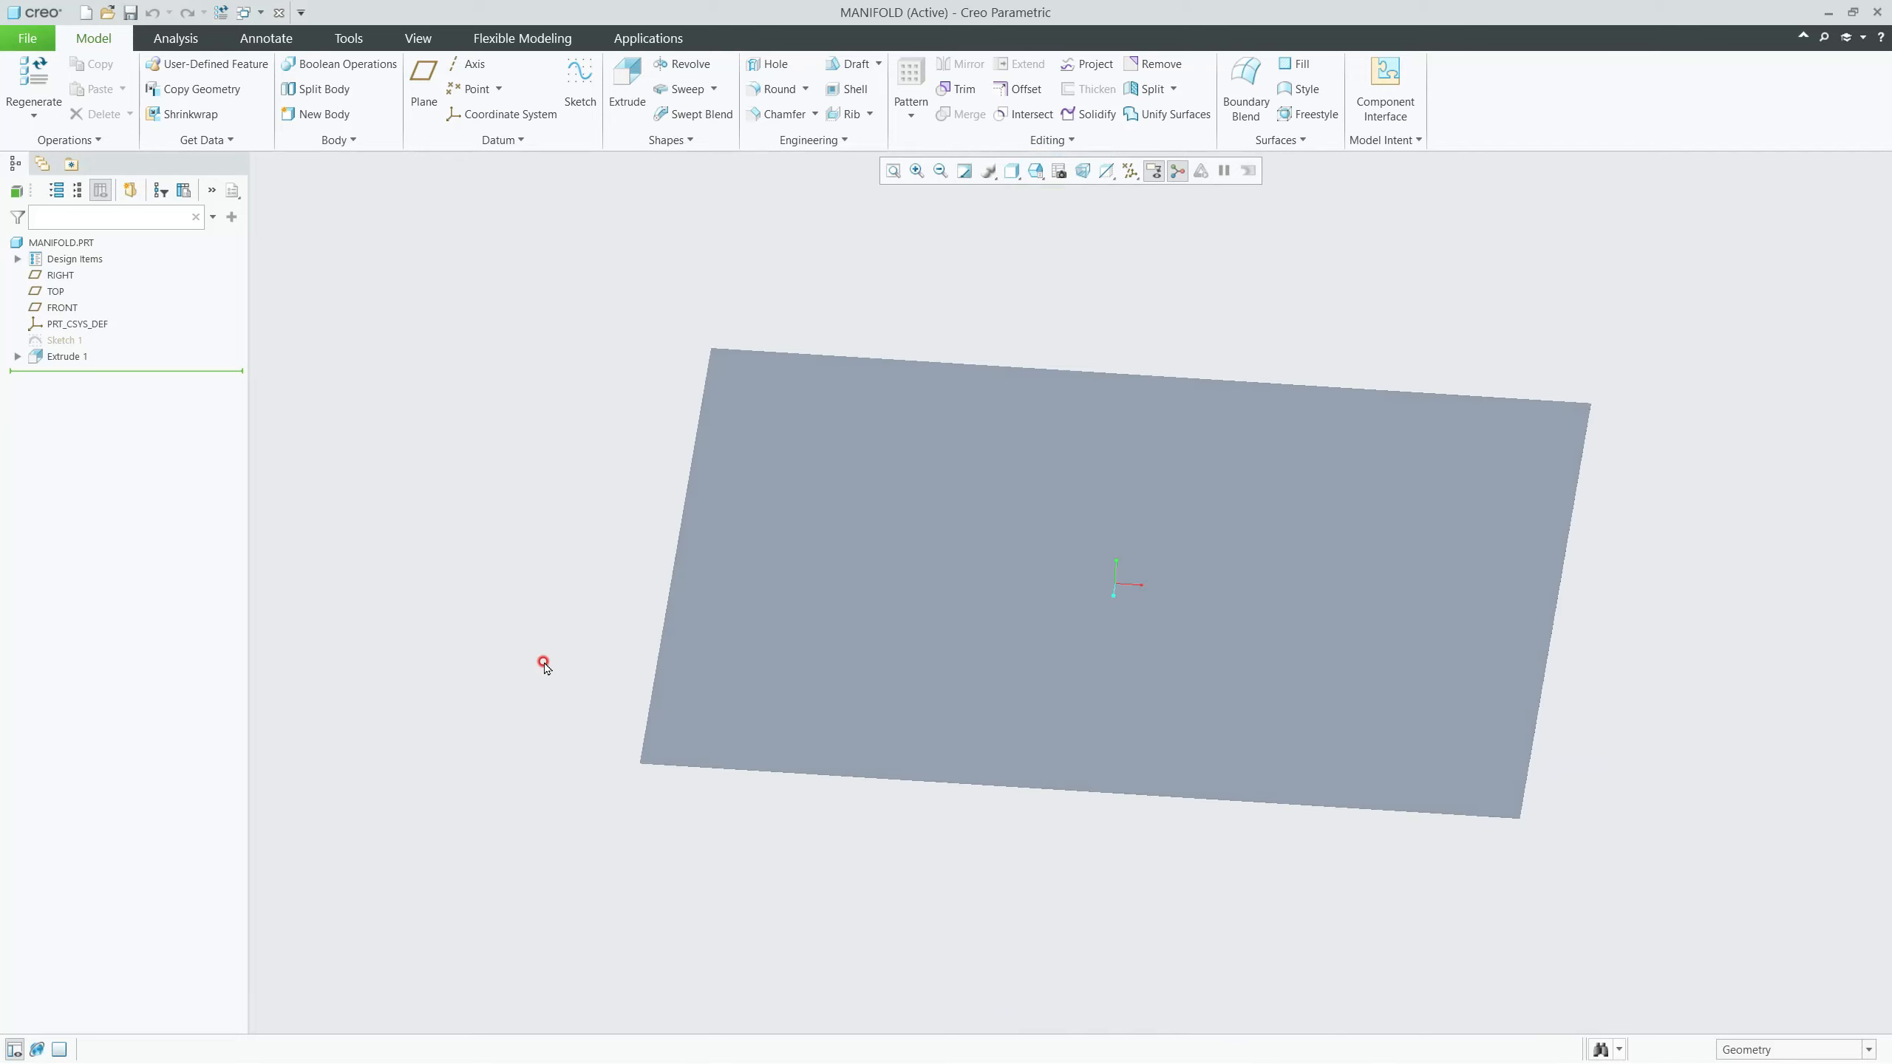
scroll(633, 765, "down", 6)
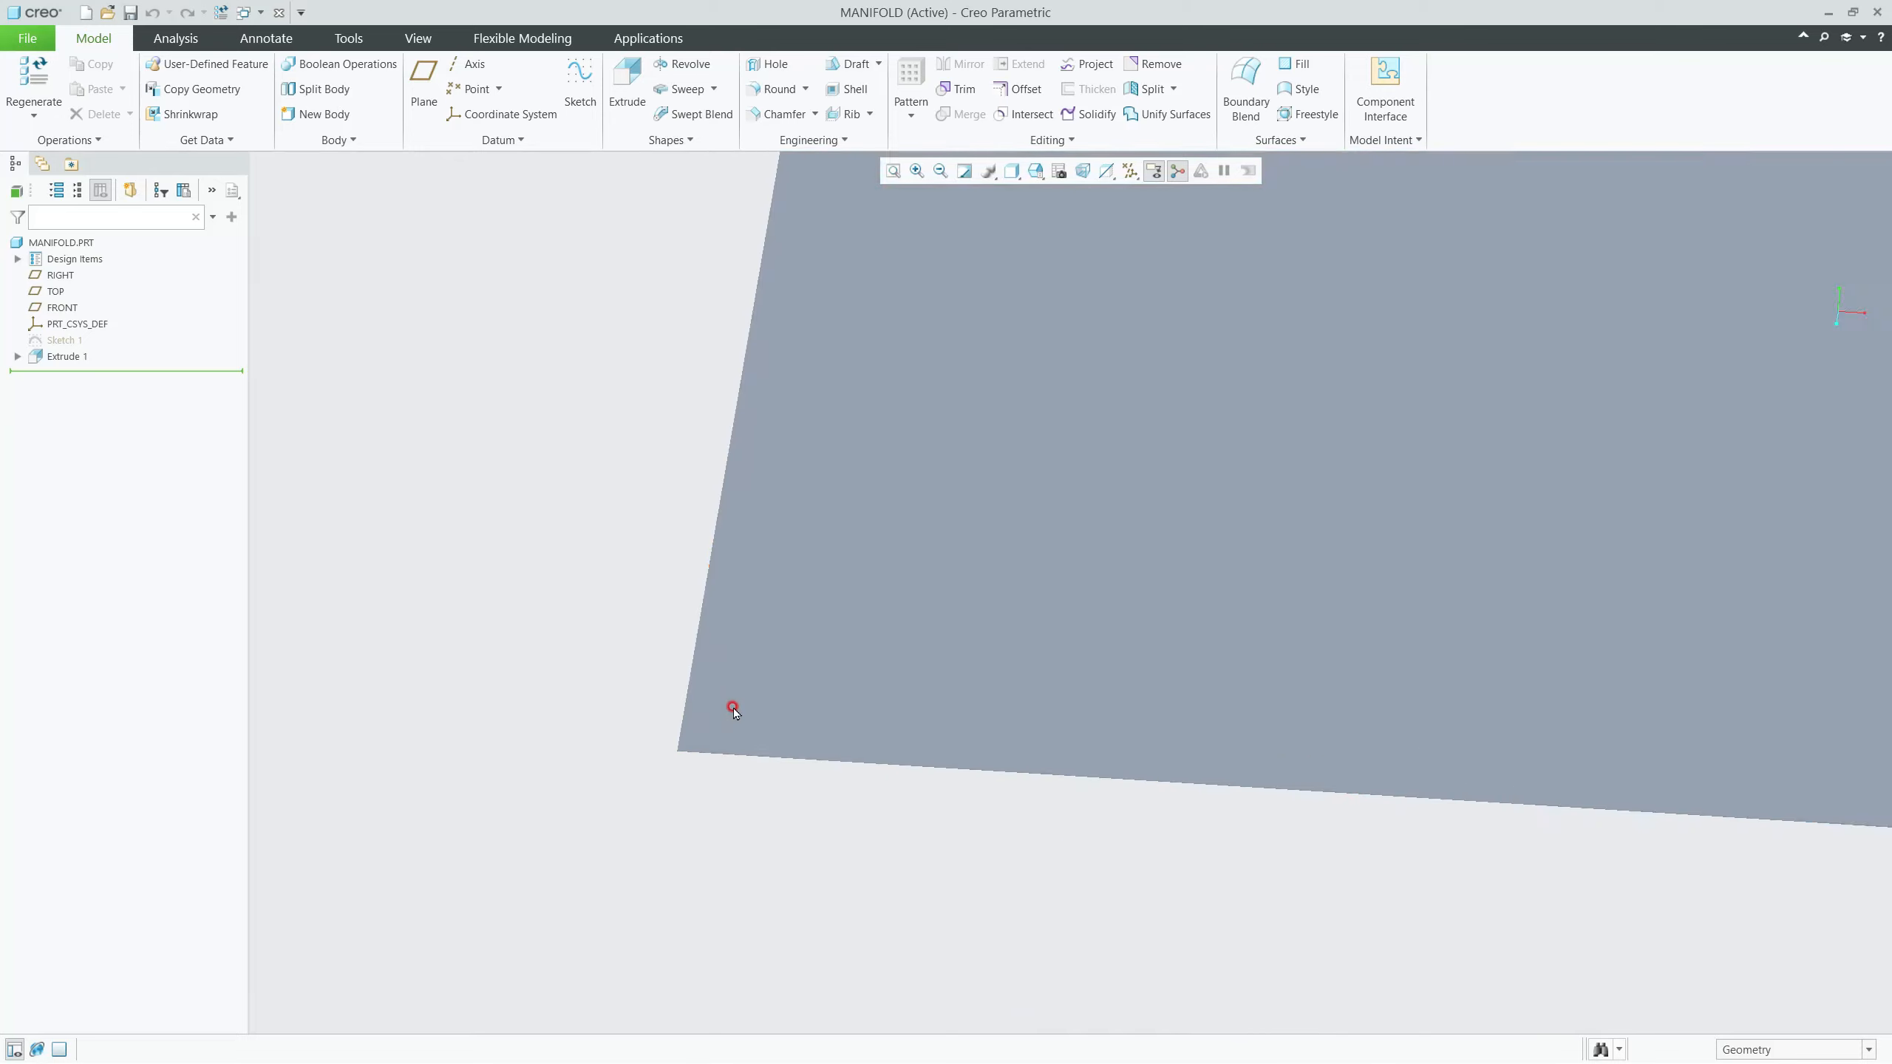
scroll(734, 712, "up", 4)
middle_click_drag(755, 689, 852, 773)
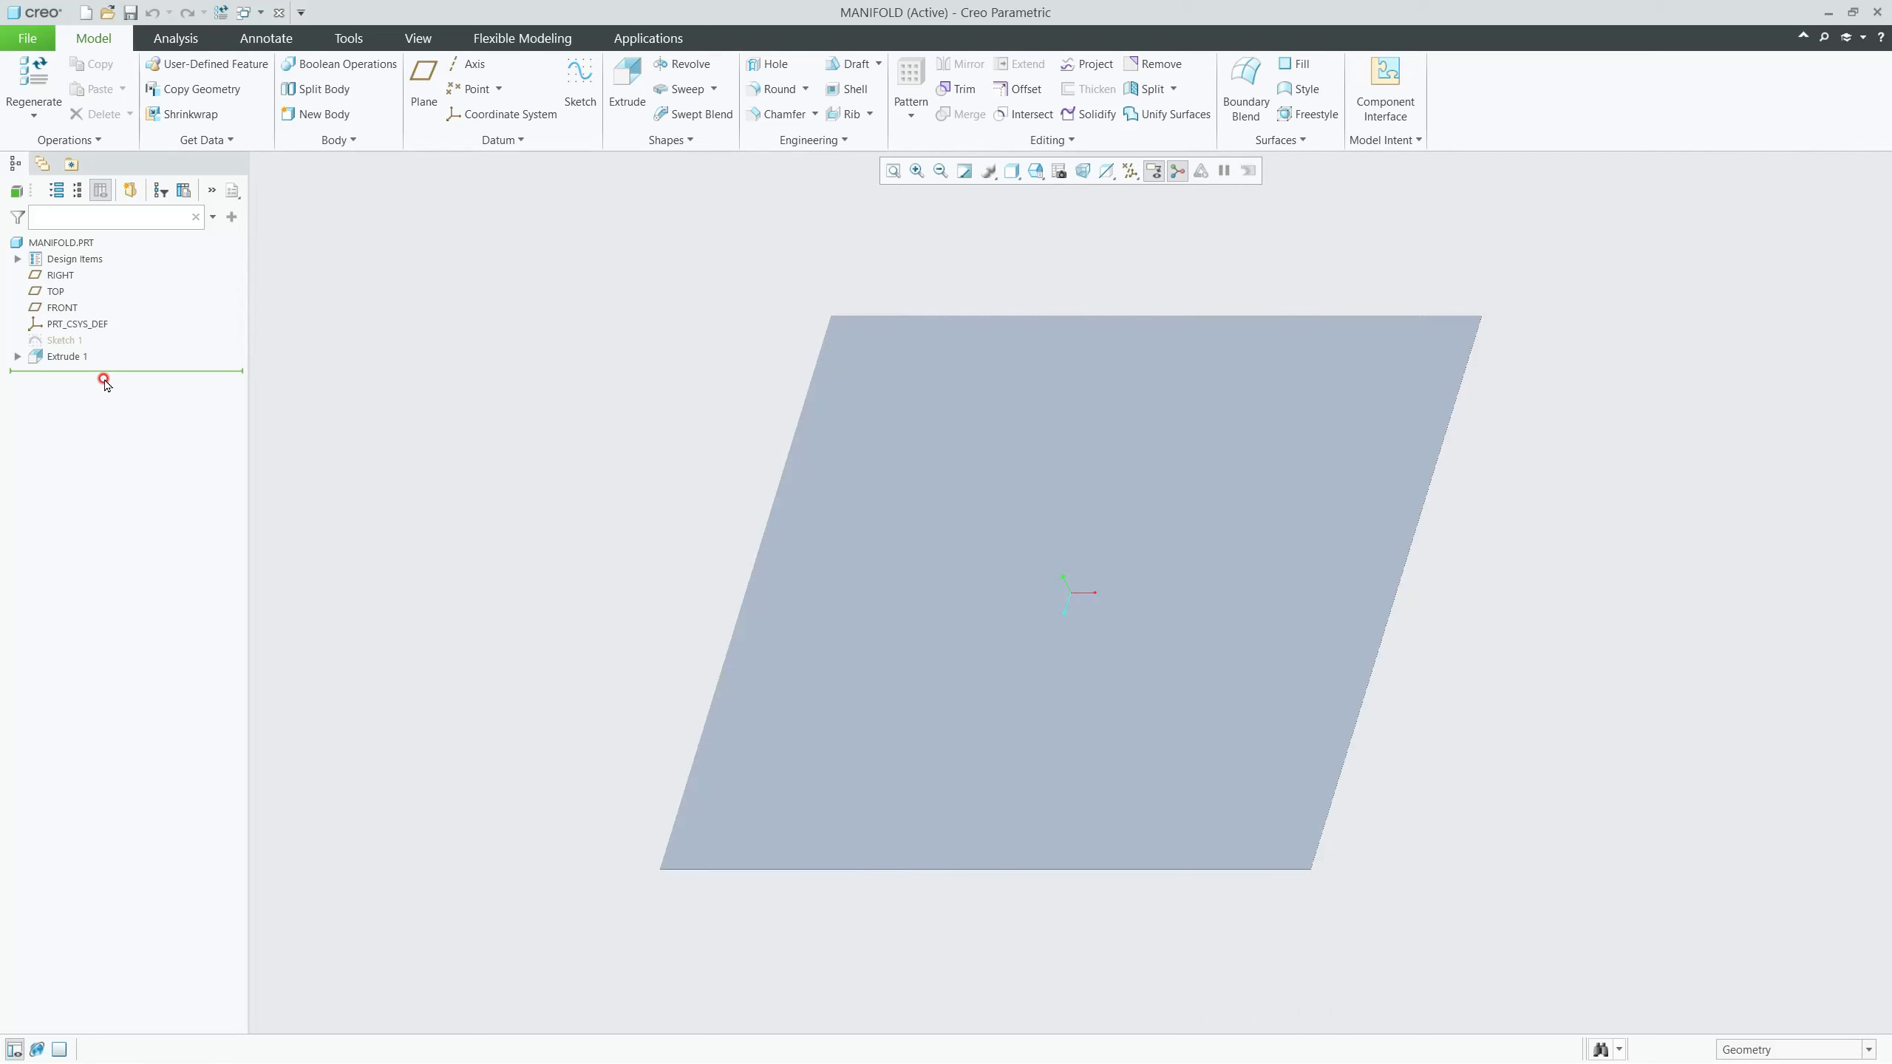
Step: Turn on the display of all datum features and start a new sketch on the TOP plane of MANIFOLD
left_click(74, 342)
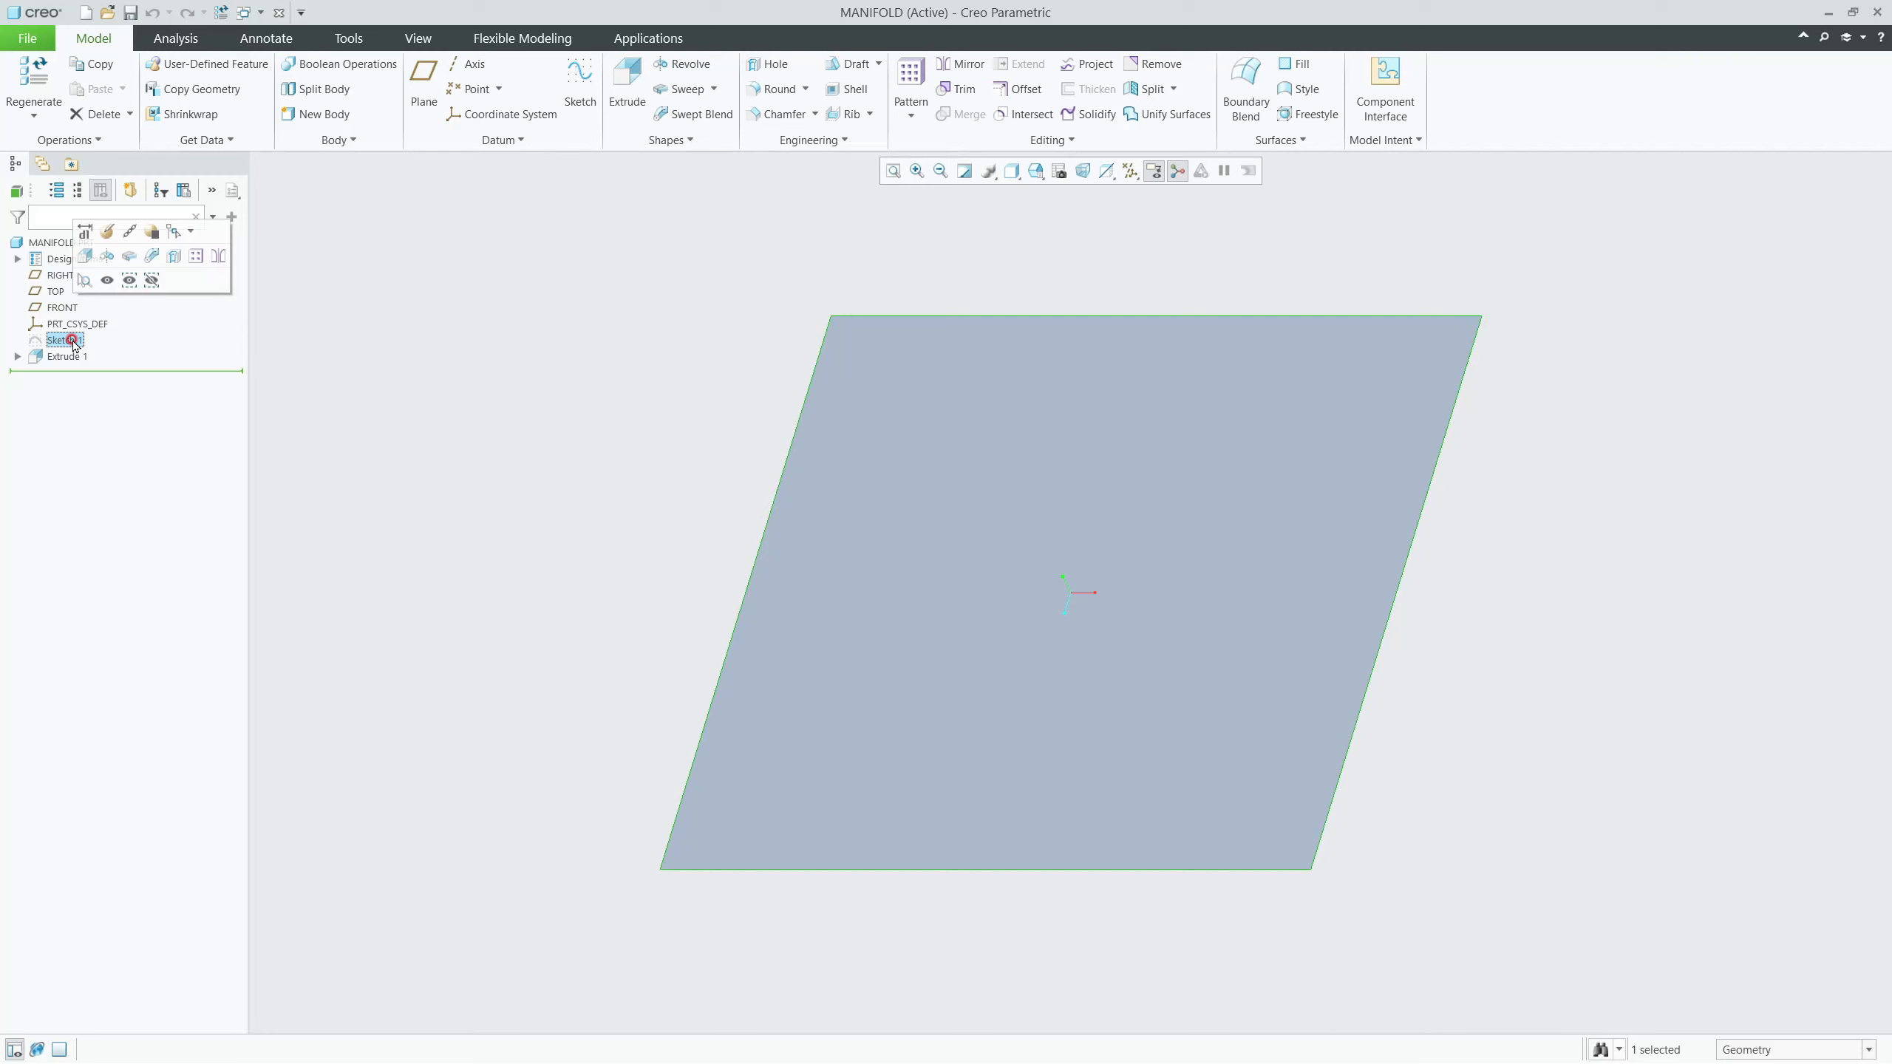
left_click(57, 292)
left_click(1130, 171)
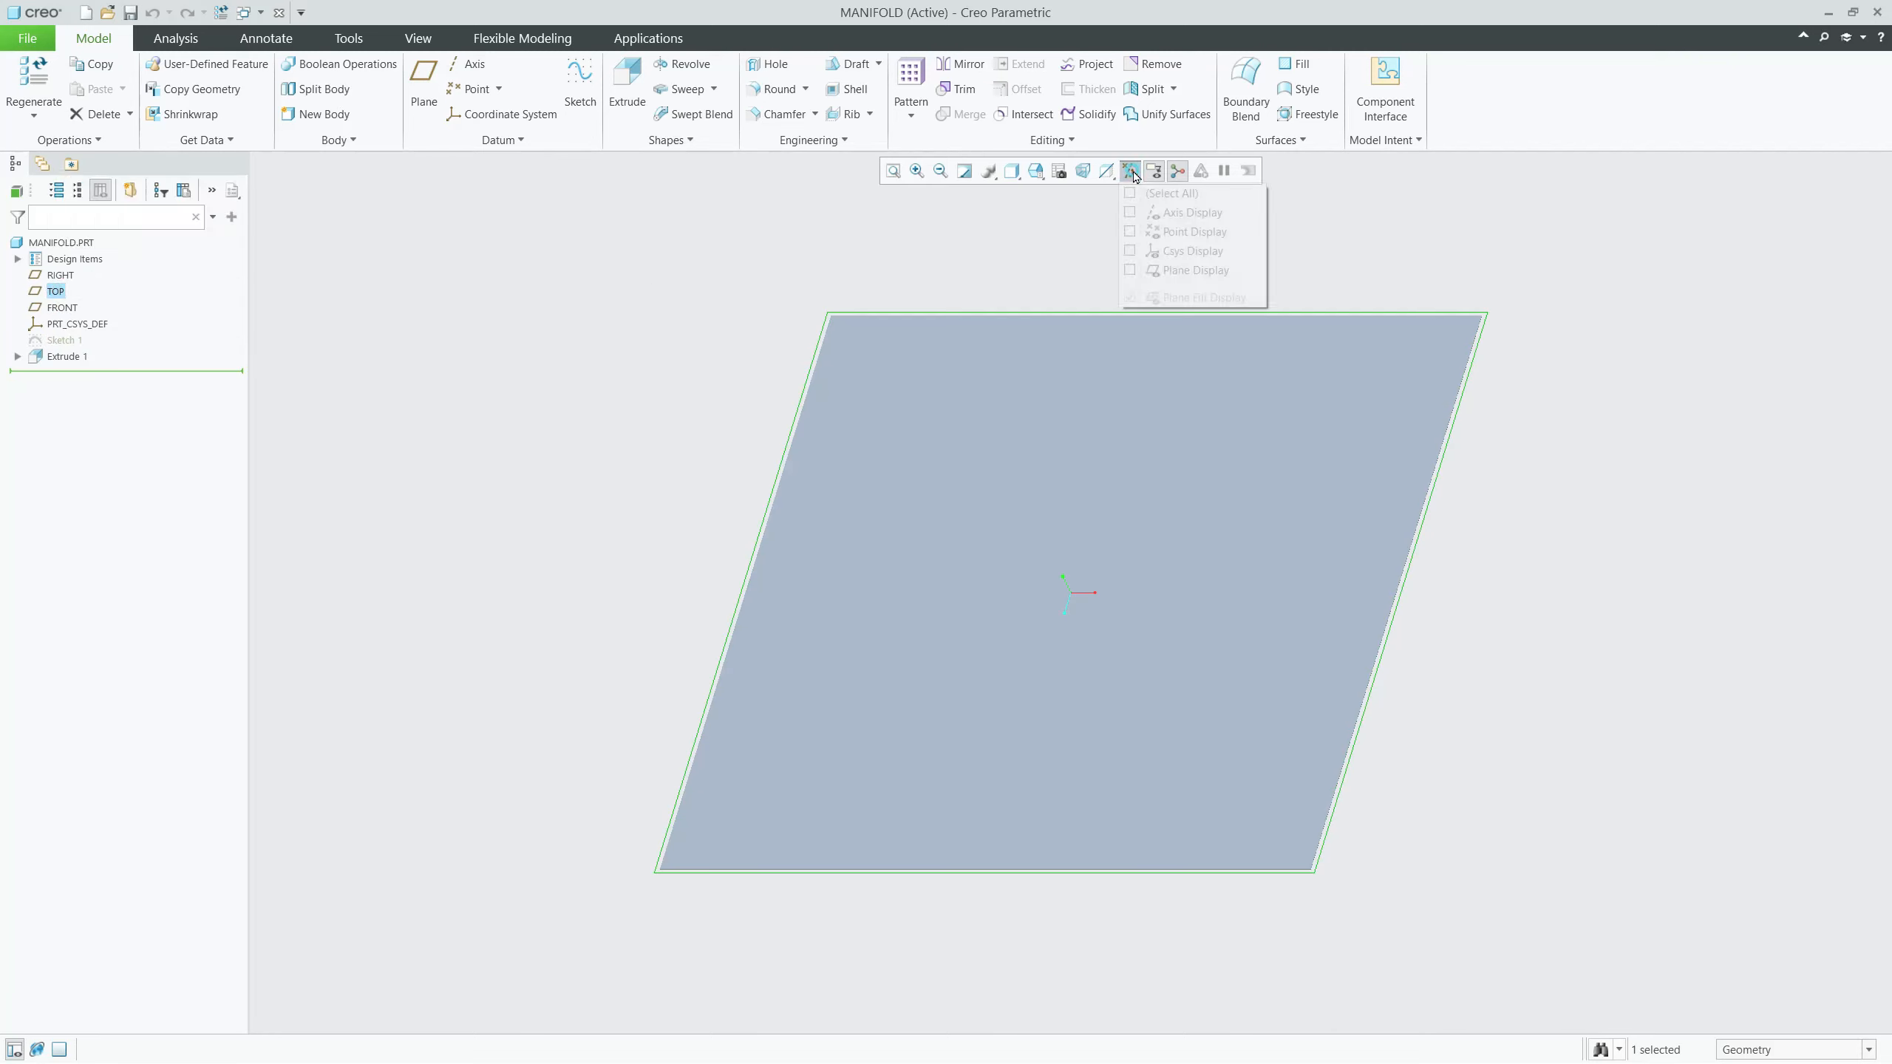
left_click(1131, 192)
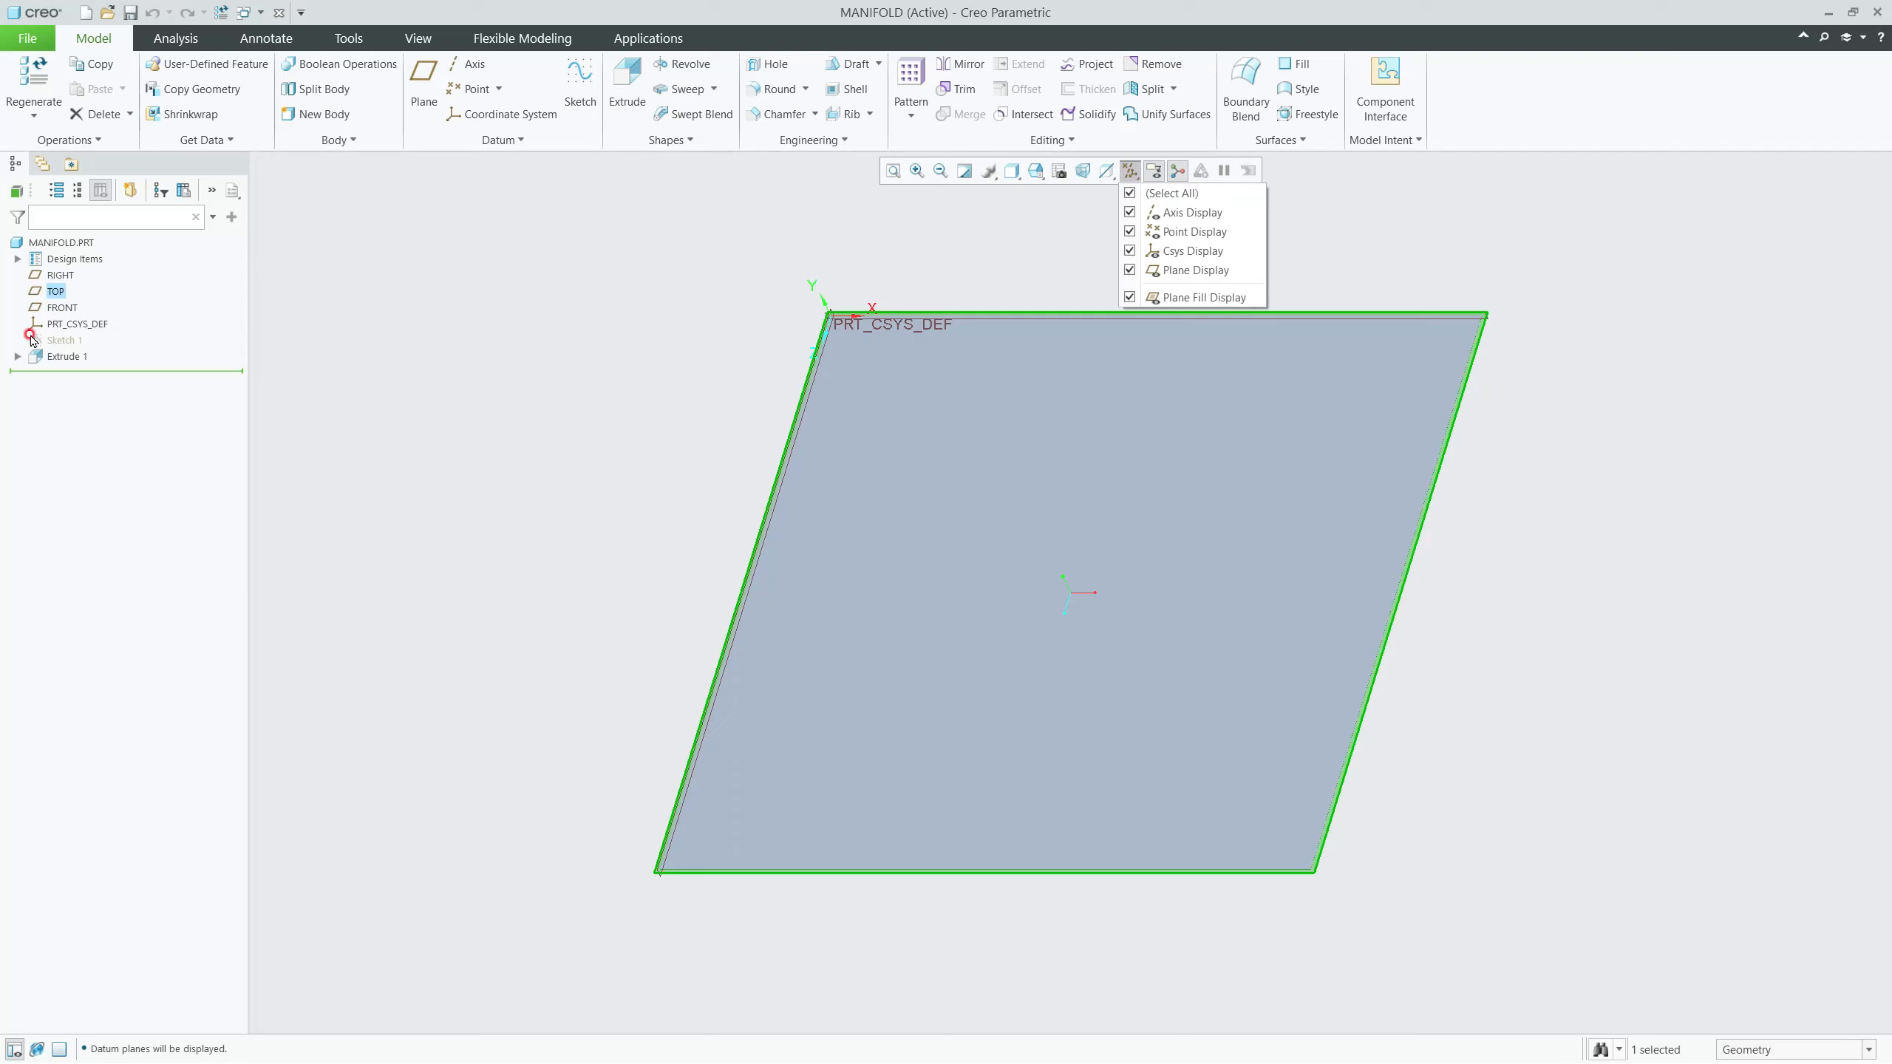
left_click(579, 90)
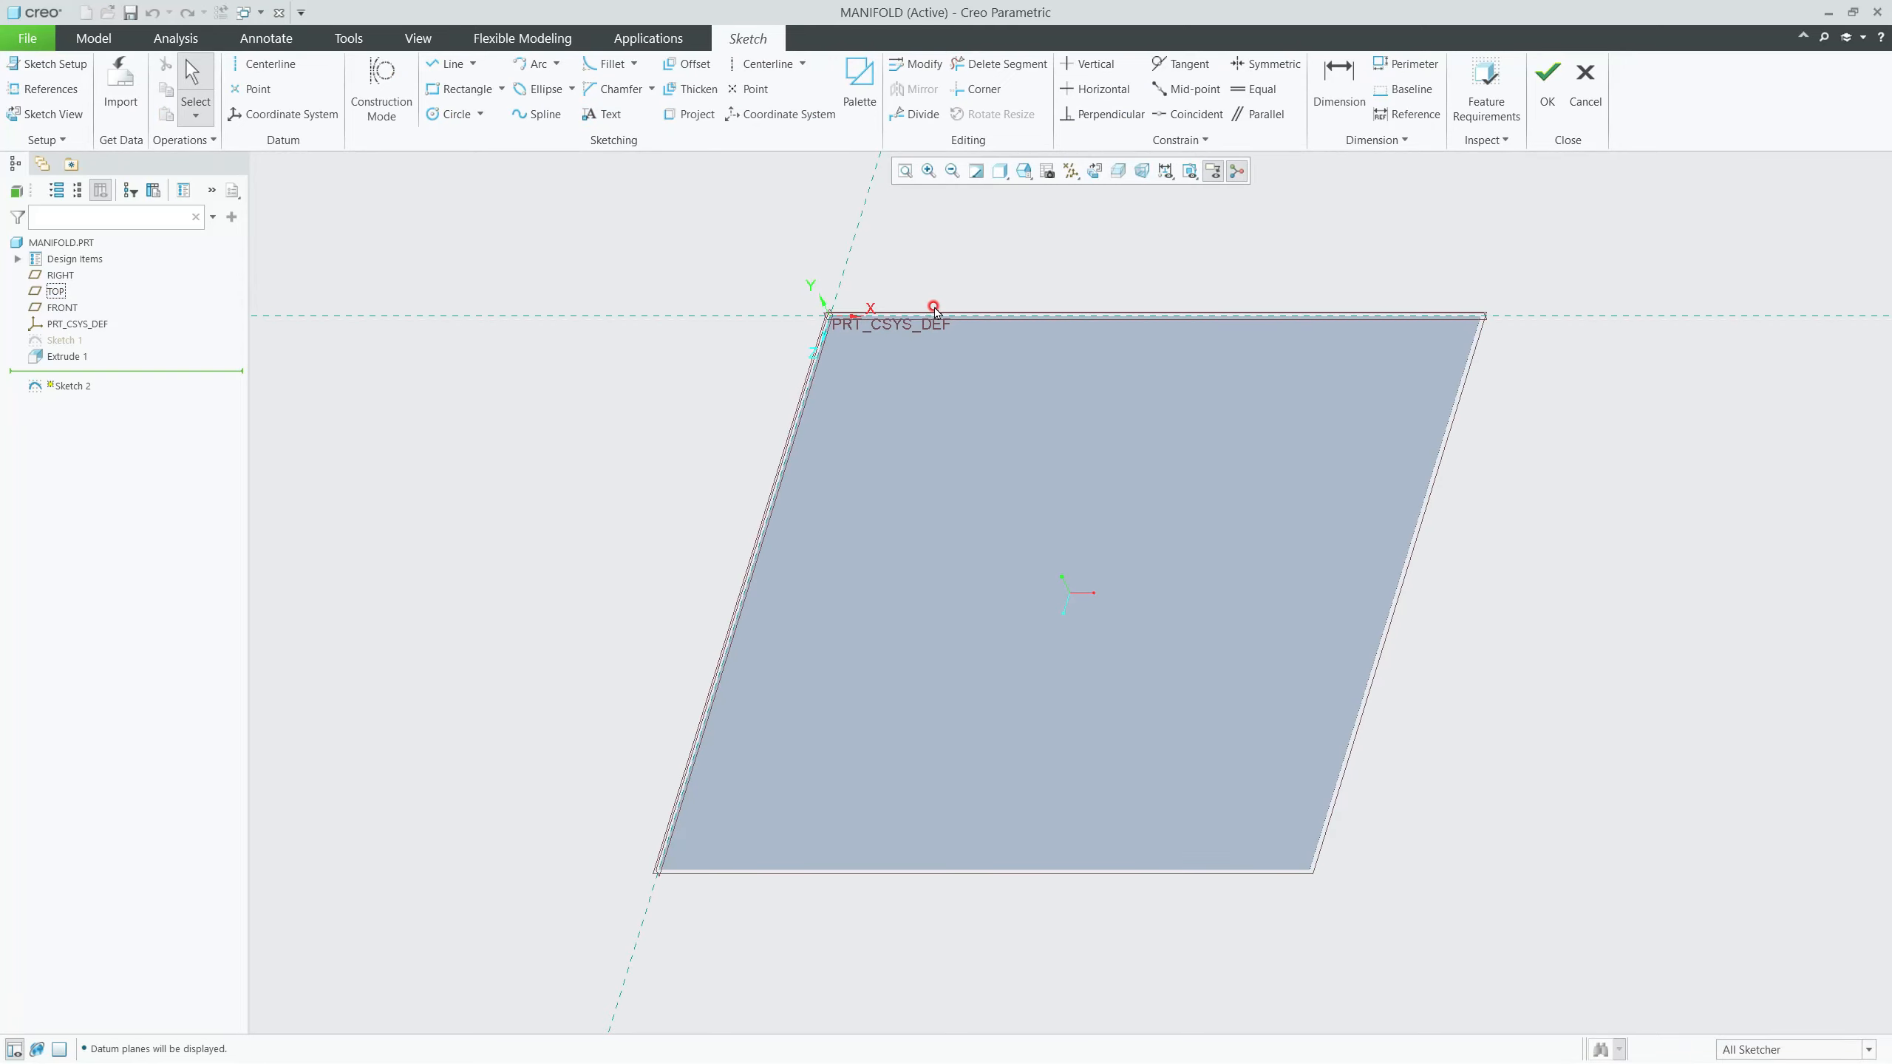
middle_click_drag(909, 401, 929, 448)
scroll(918, 392, "up", 3)
scroll(931, 266, "down", 2)
scroll(931, 268, "down", 2)
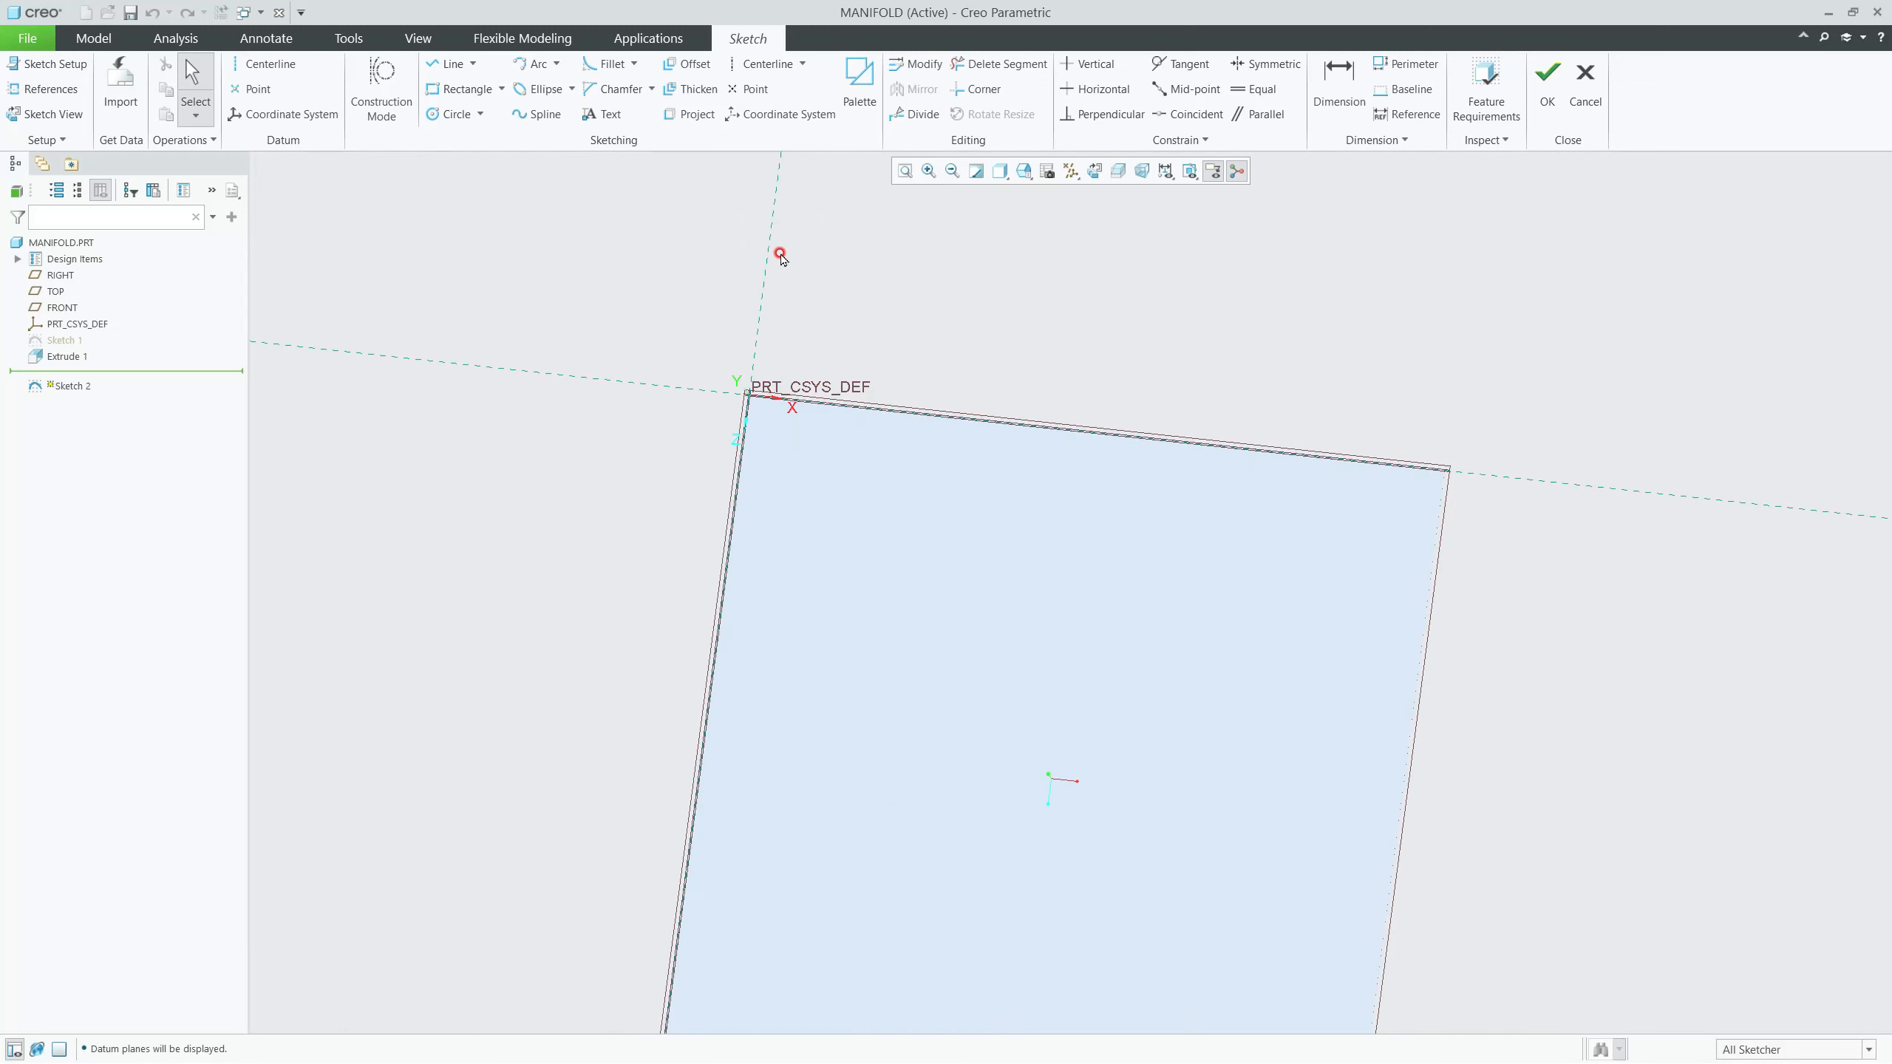
Step: Draw a closed stepped line profile along the plate's upper edge, with a raised middle about 15828 long and end shoulders about 891 high
left_click(446, 73)
left_click(747, 395)
left_click(1297, 452)
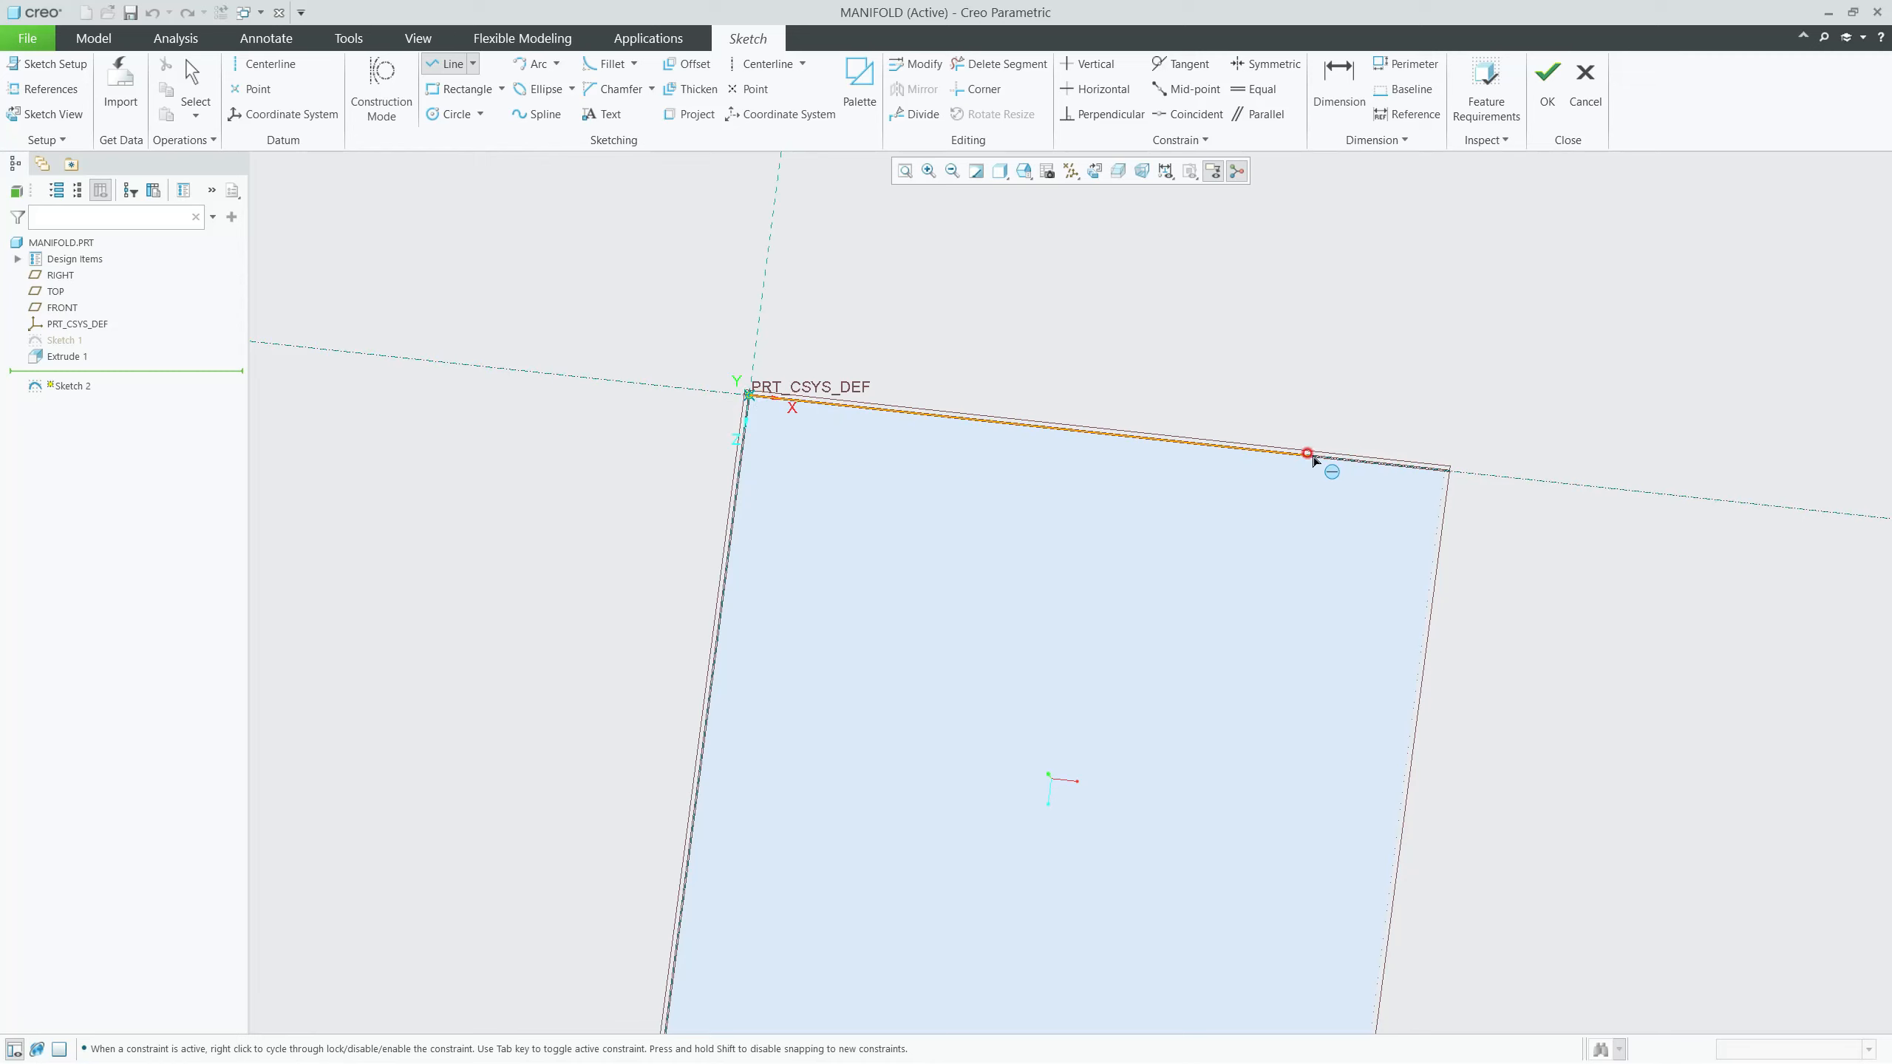
left_click(1446, 468)
left_click(1452, 433)
left_click(1403, 434)
left_click(1408, 393)
left_click(828, 330)
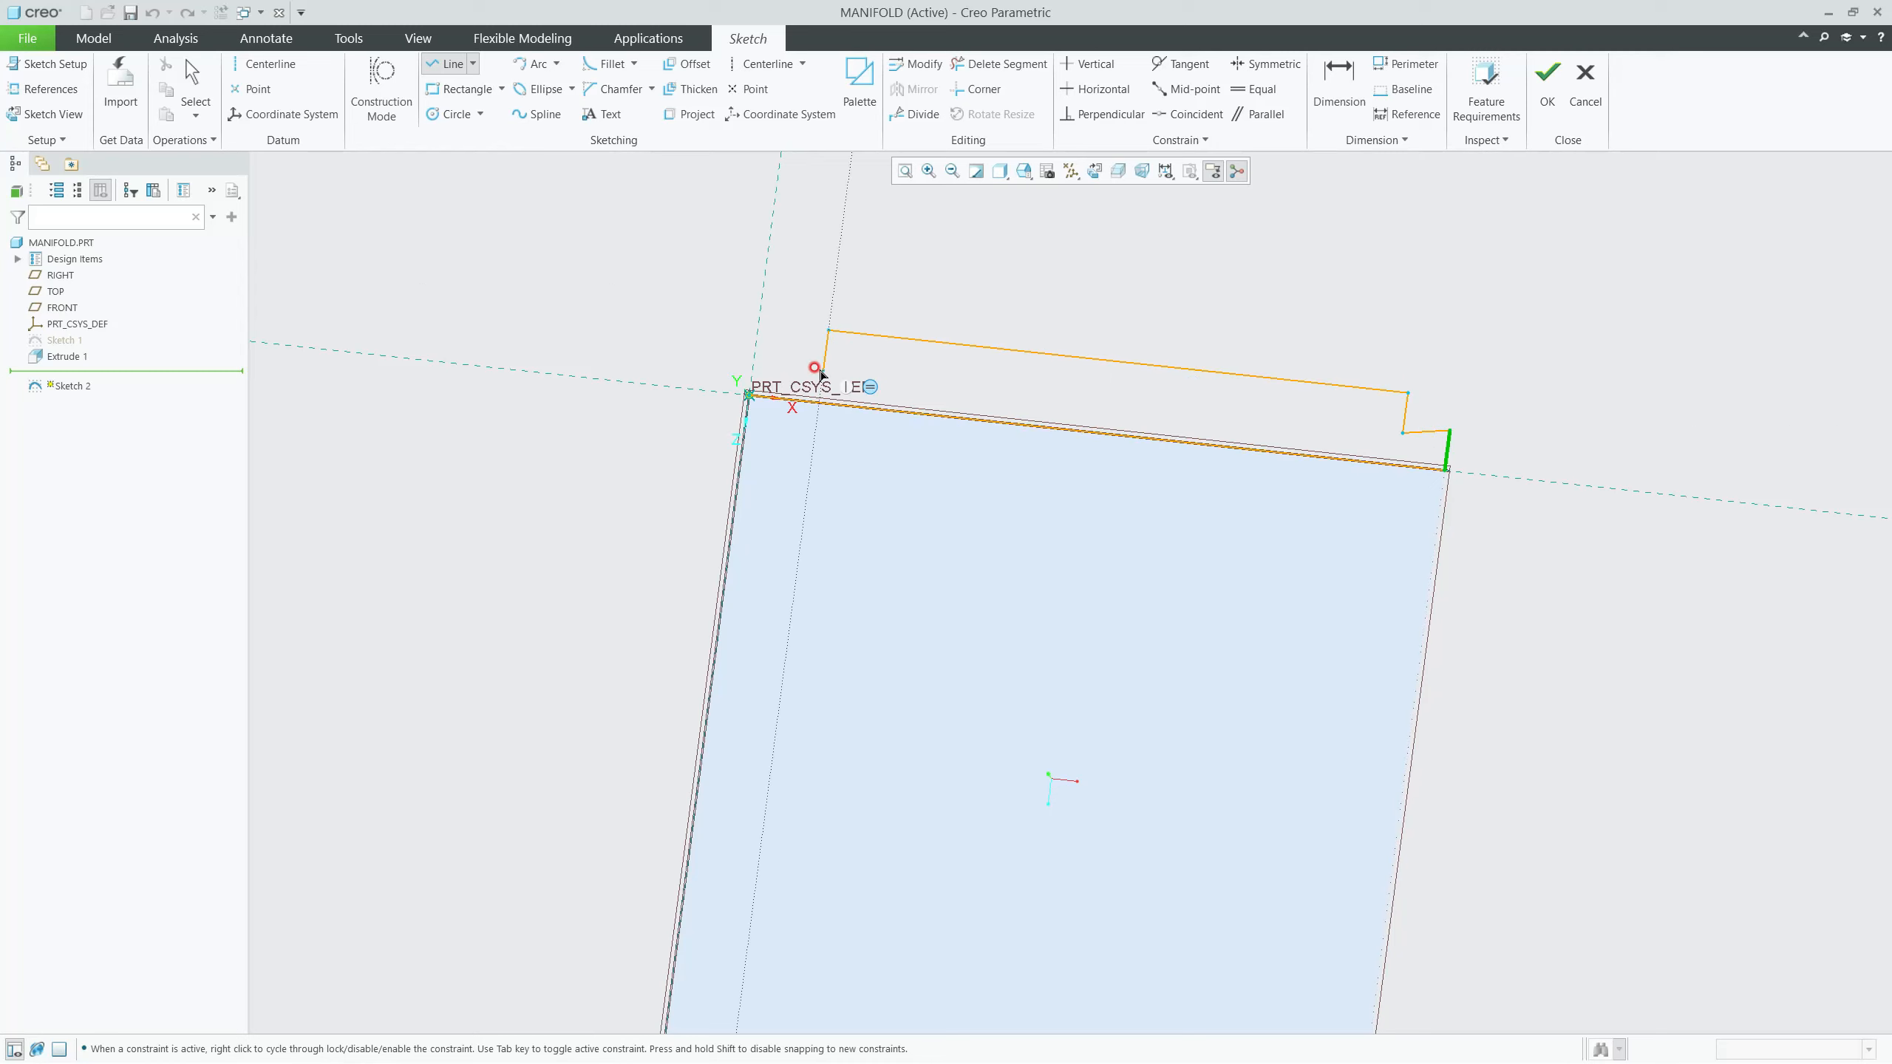
left_click(822, 370)
left_click(753, 363)
left_click(749, 394)
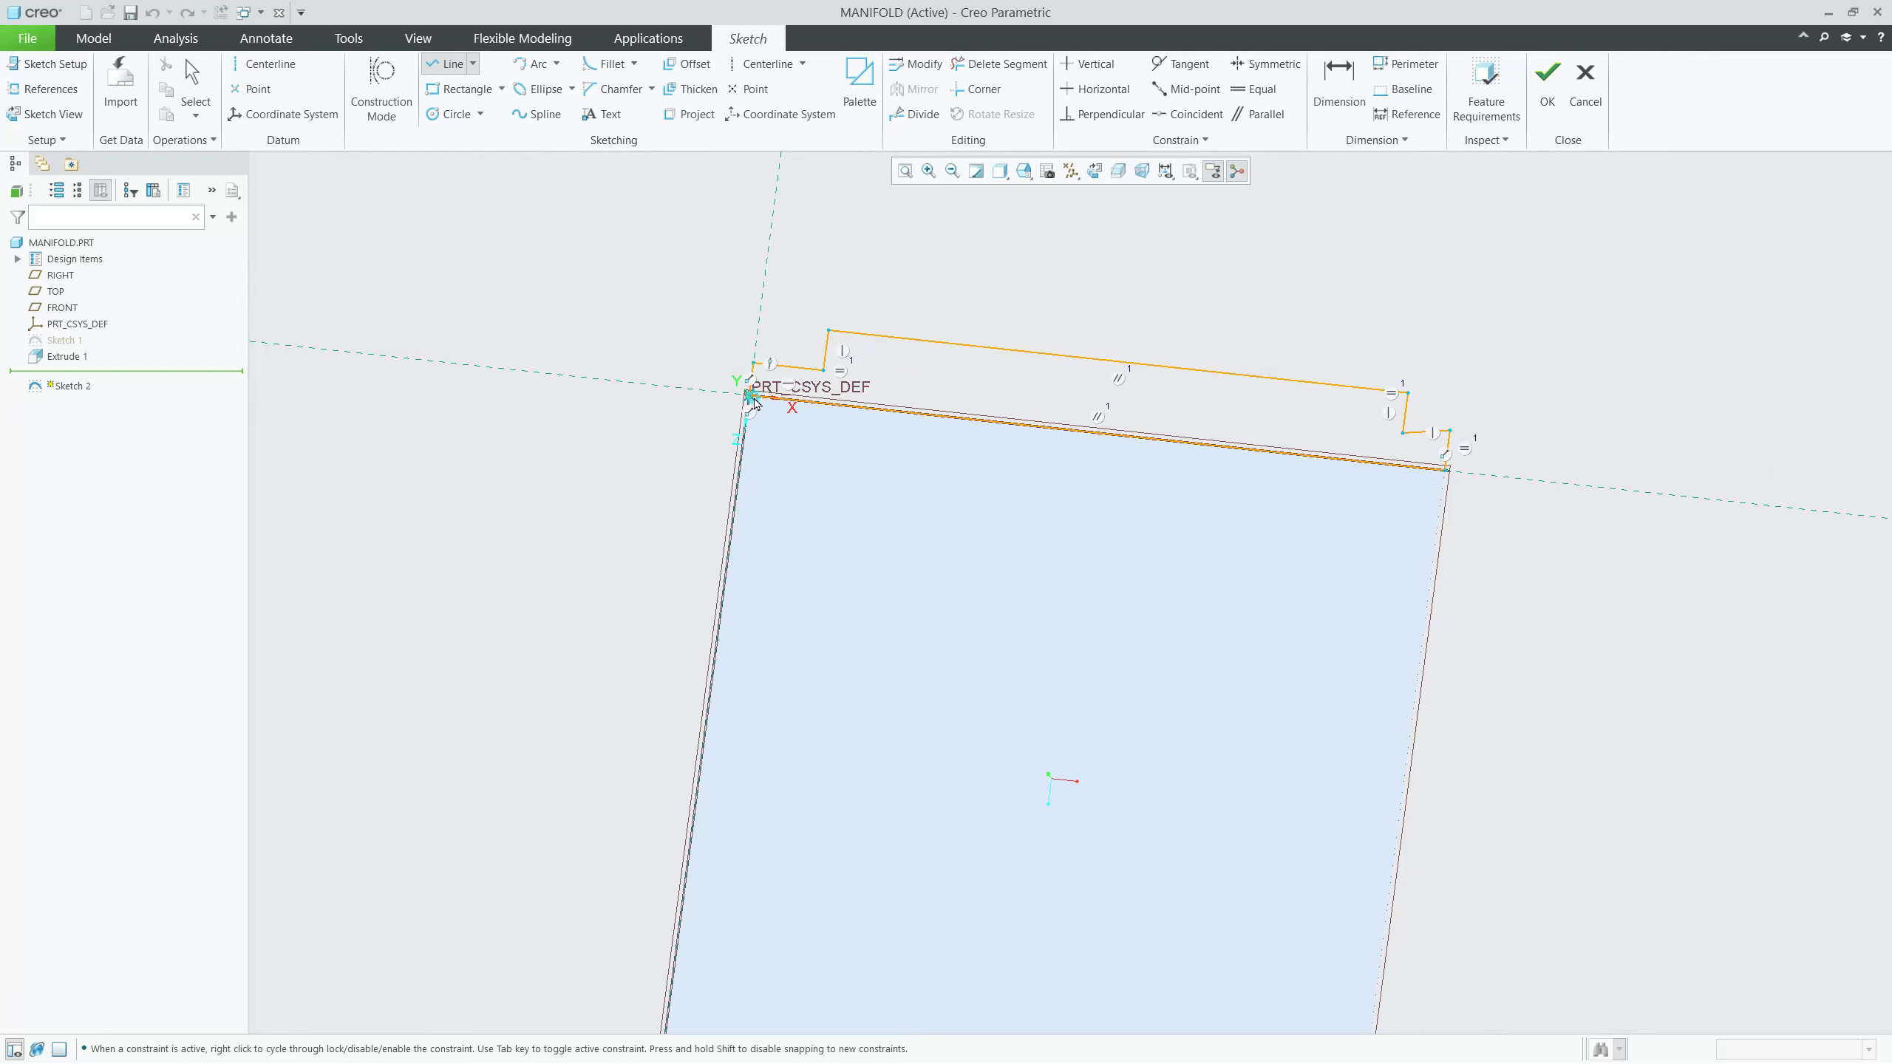
middle_click(660, 326)
middle_click(662, 325)
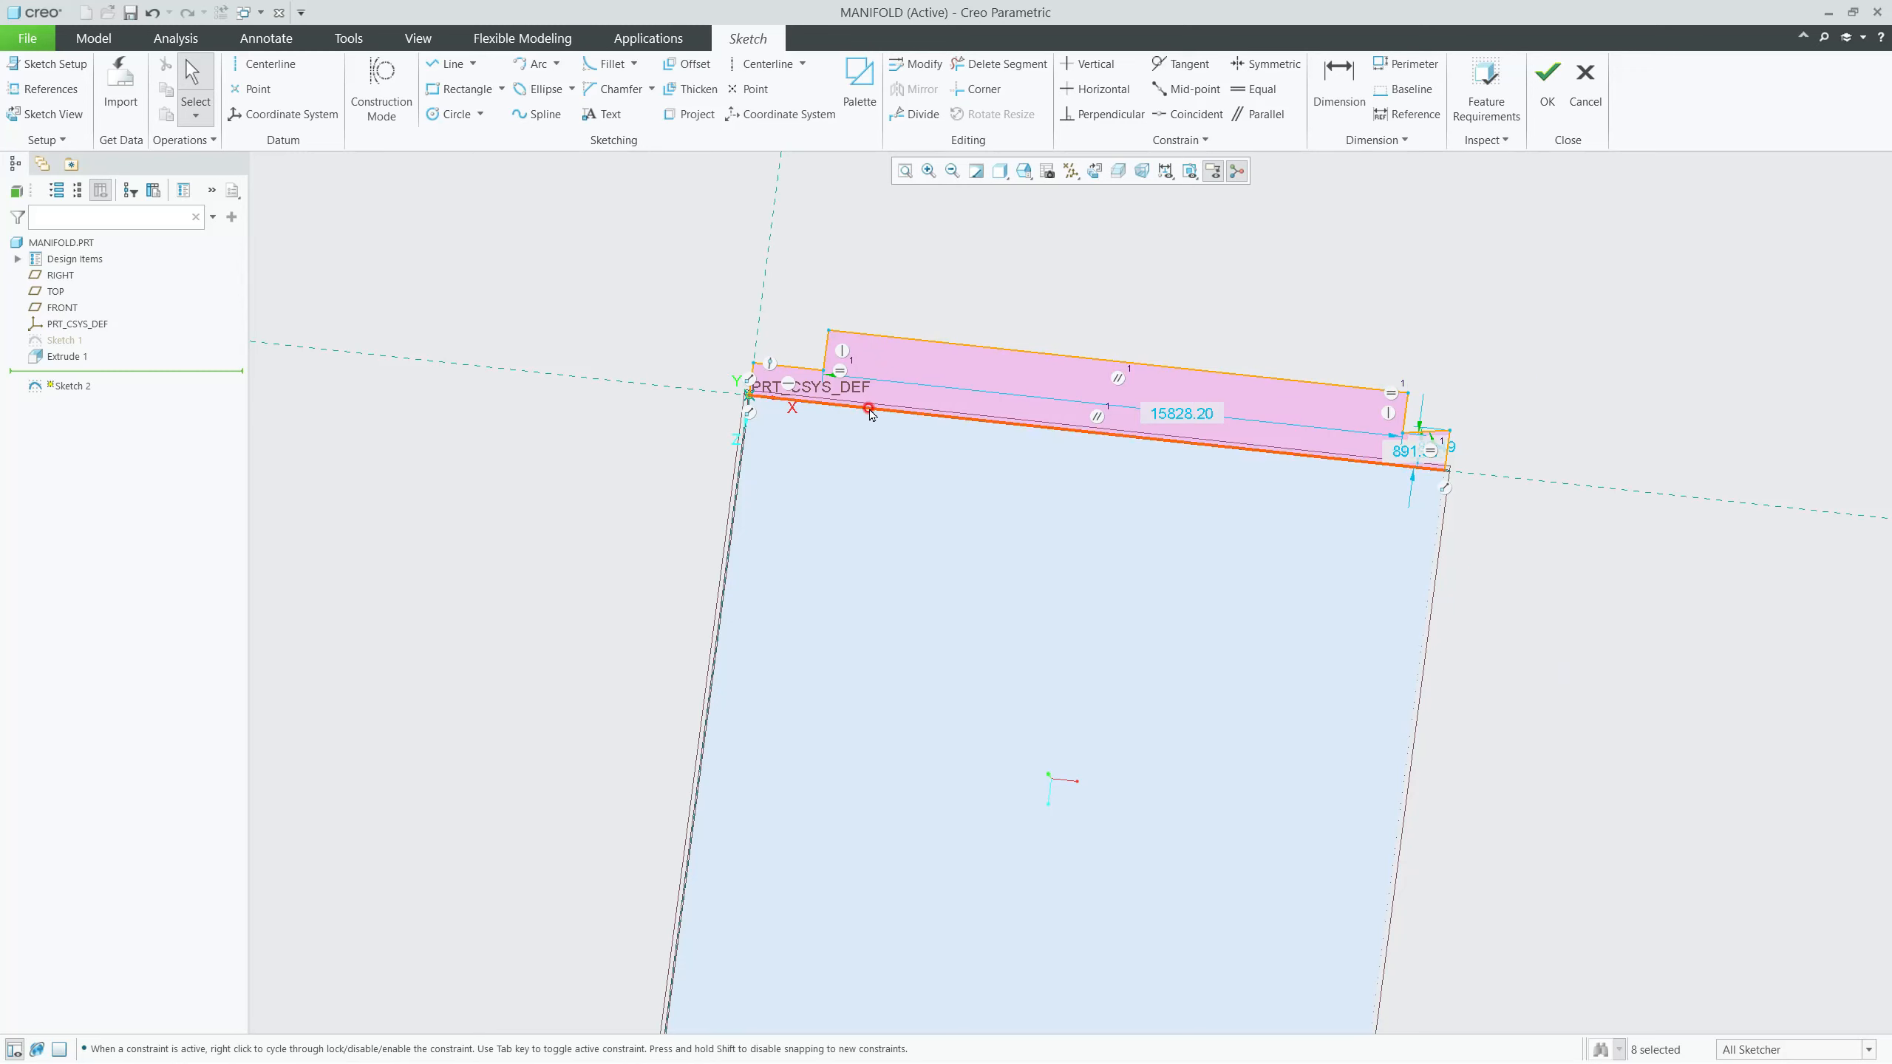
Step: Dimension the profile's short outer edge at the coordinate system origin to 1000
scroll(826, 382, "up", 5)
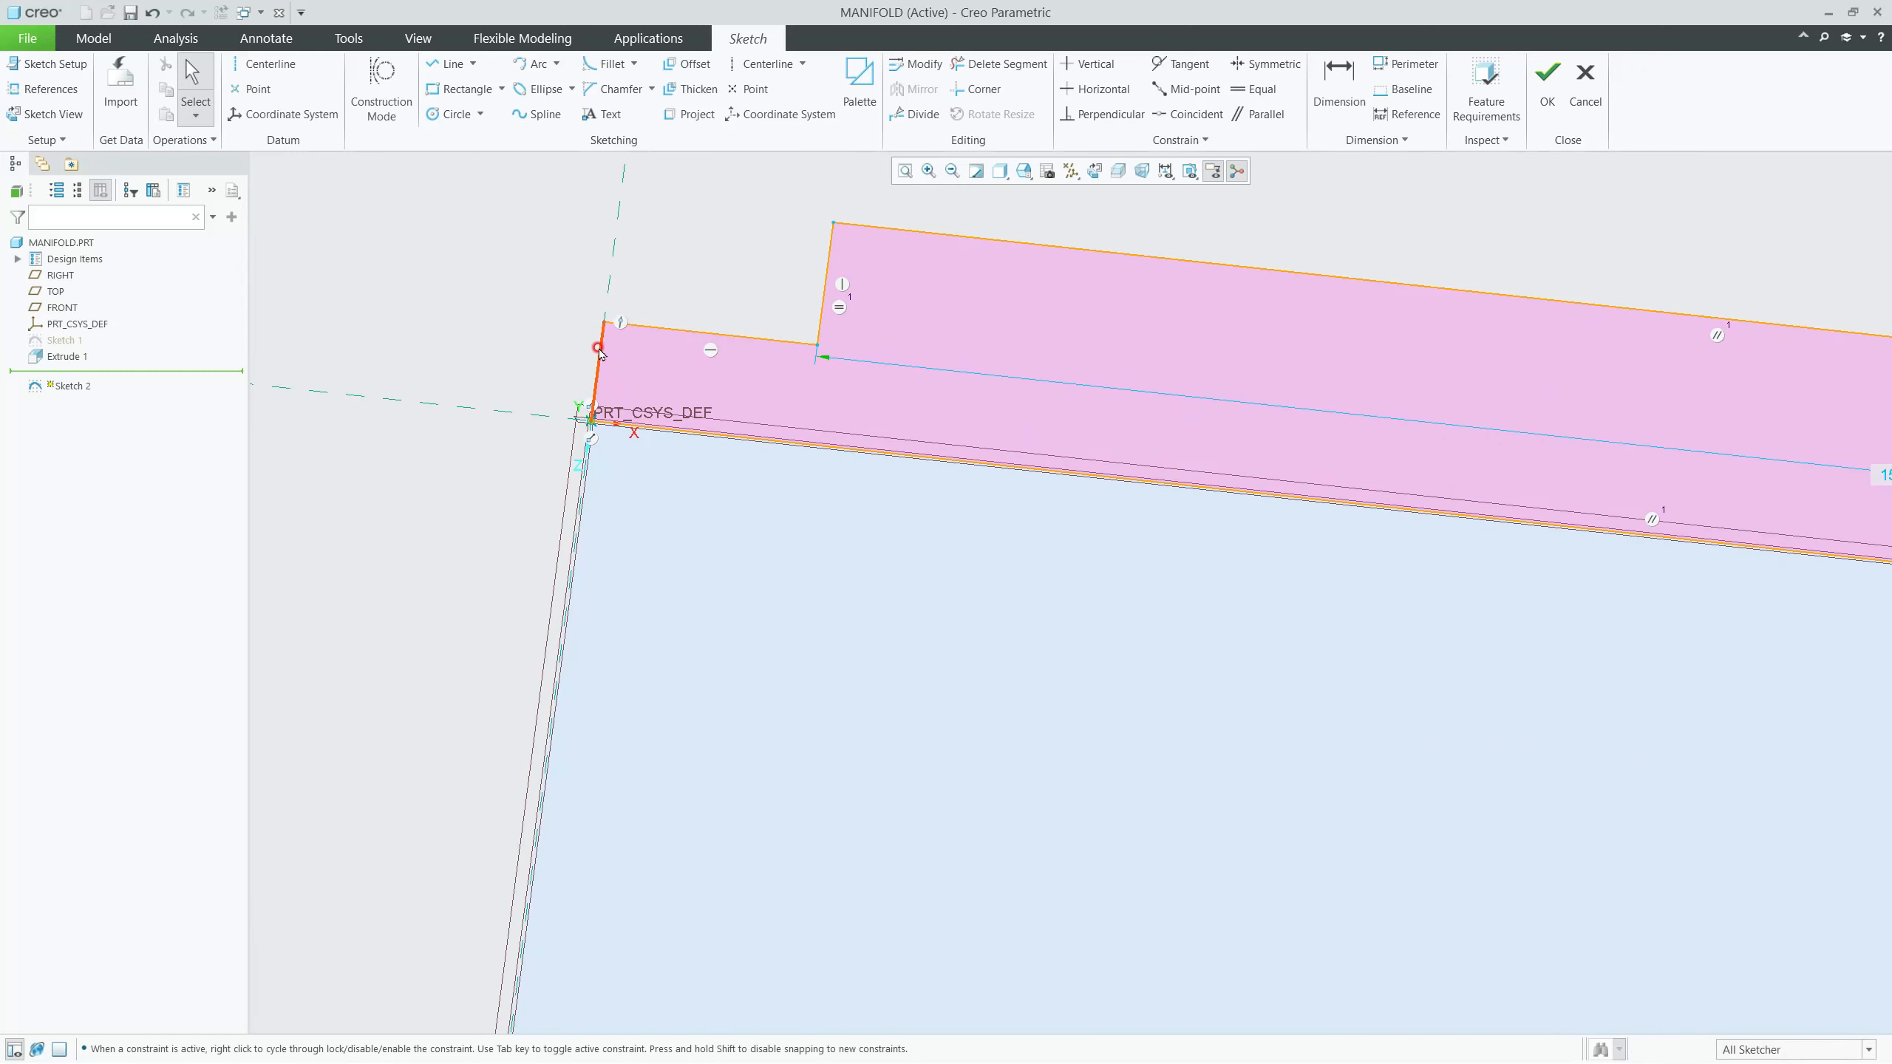
scroll(566, 403, "up", 4)
scroll(595, 368, "down", 3)
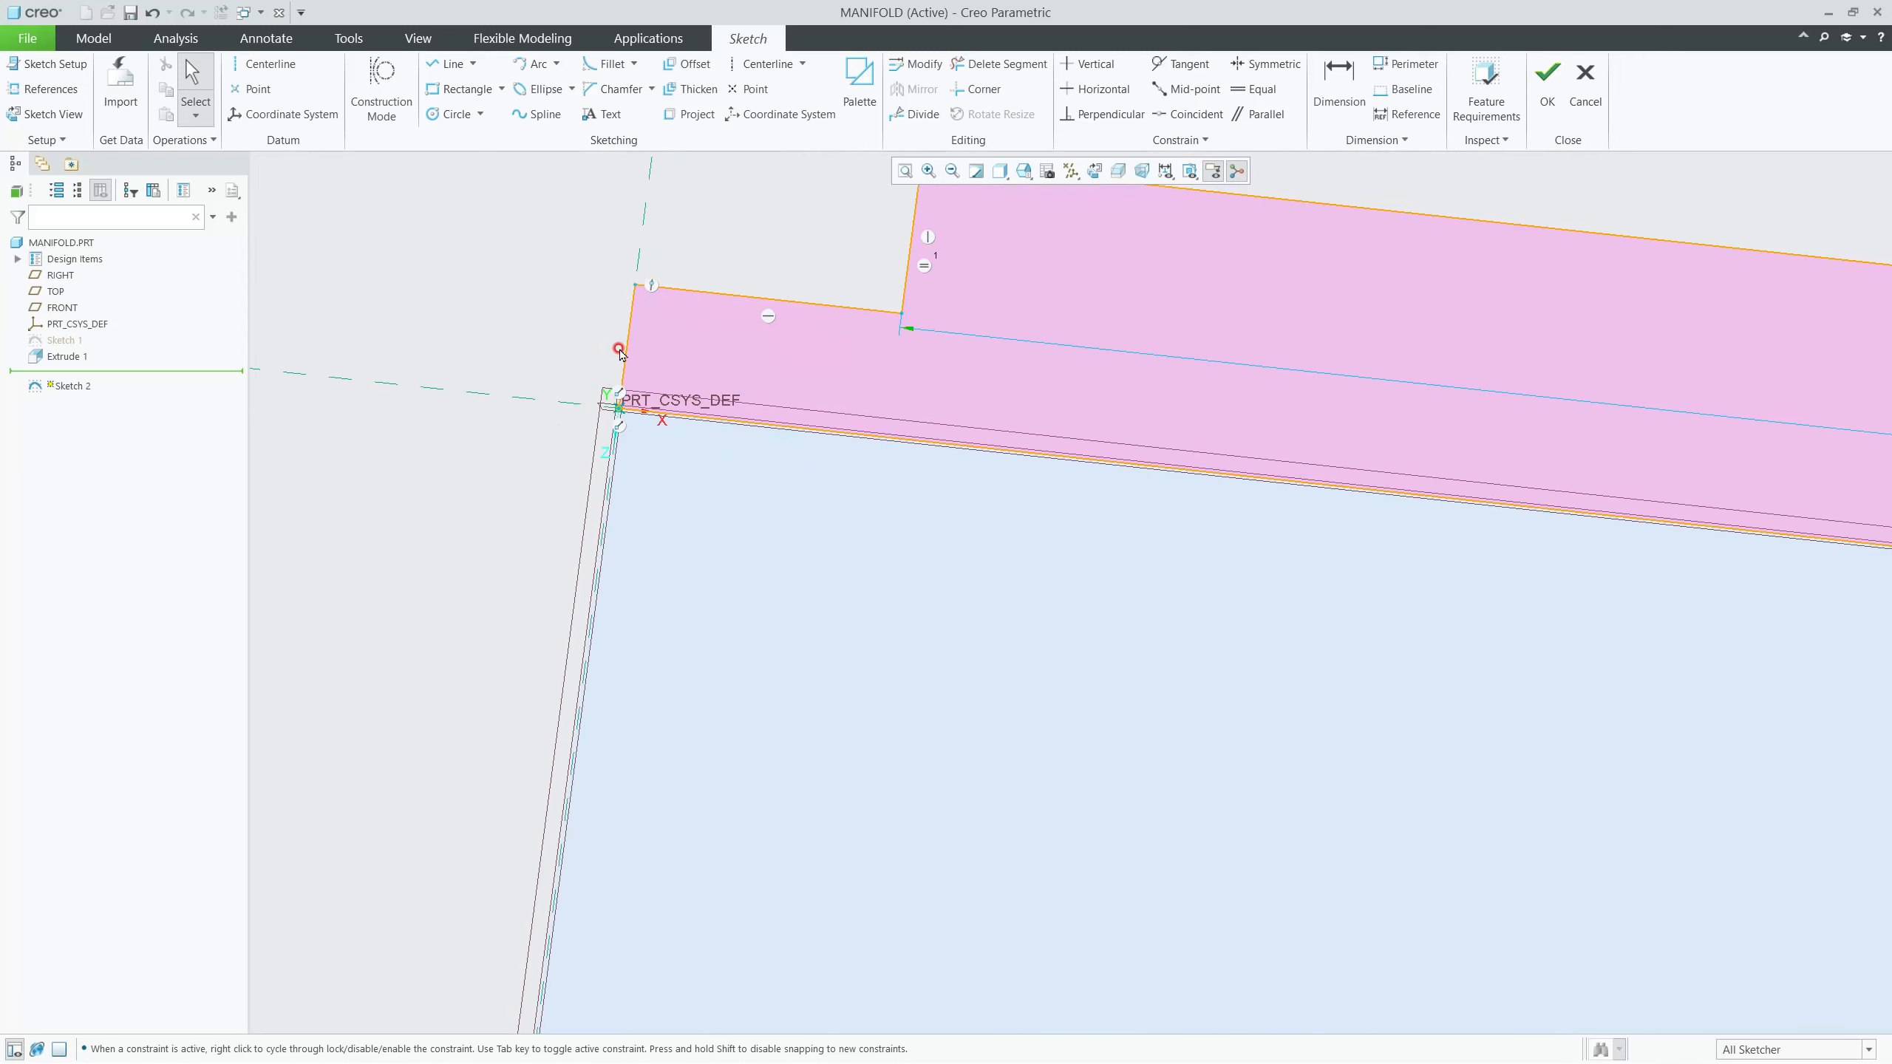
left_click(1337, 82)
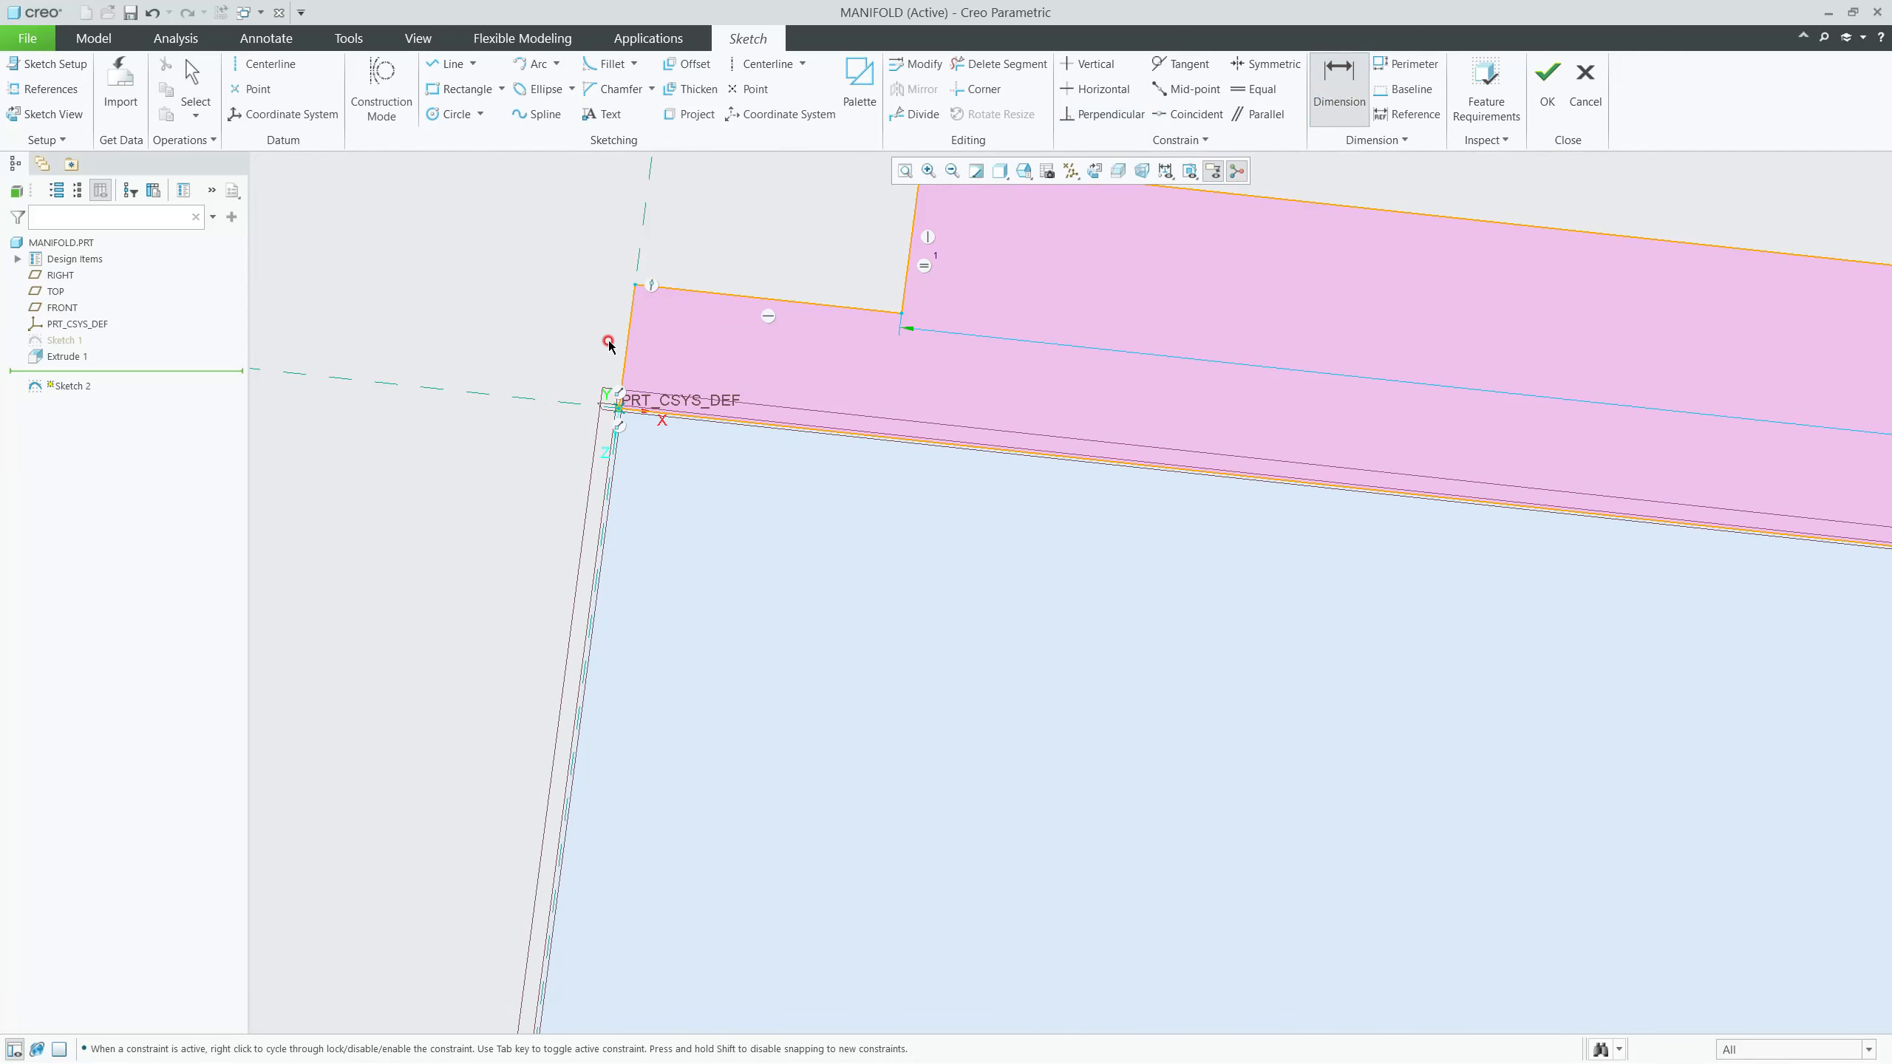
middle_click(537, 332)
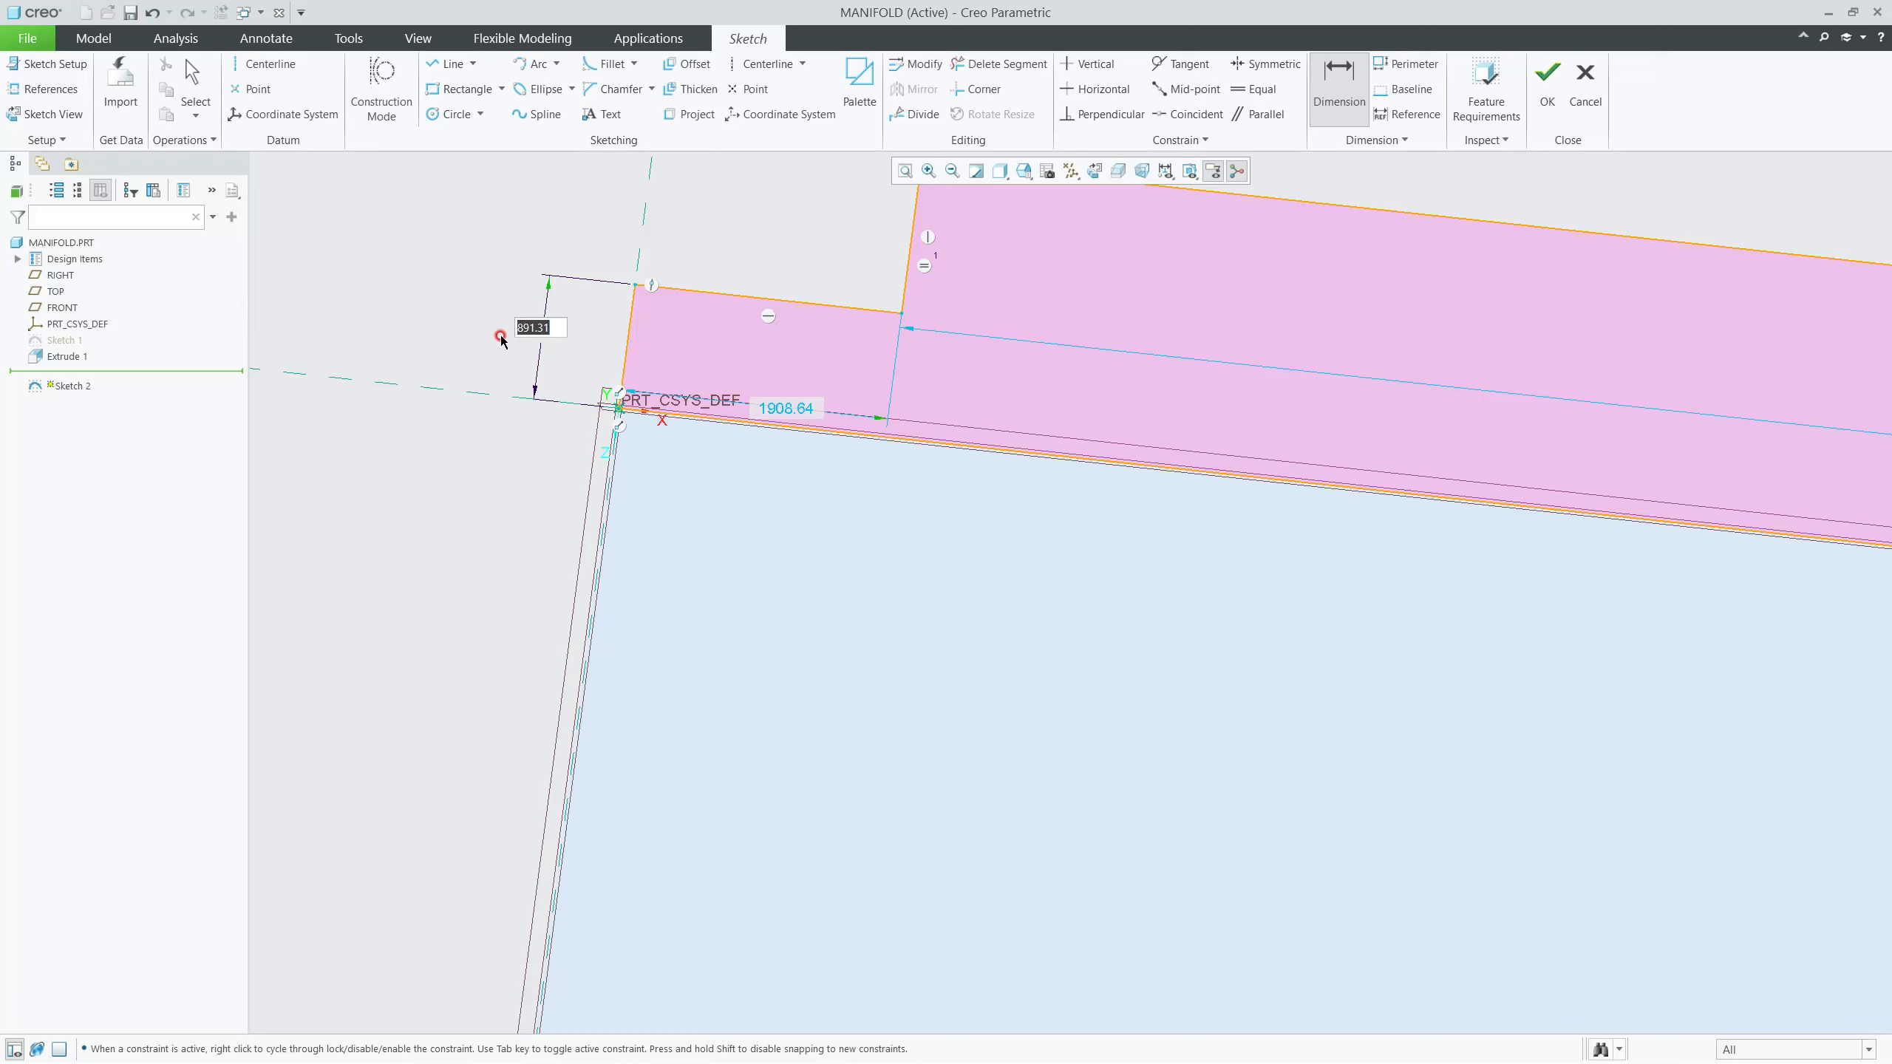
type("1000")
left_click(500, 336)
Step: Dimension the horizontal shoulder edge near the origin to 1000
left_click(1336, 81)
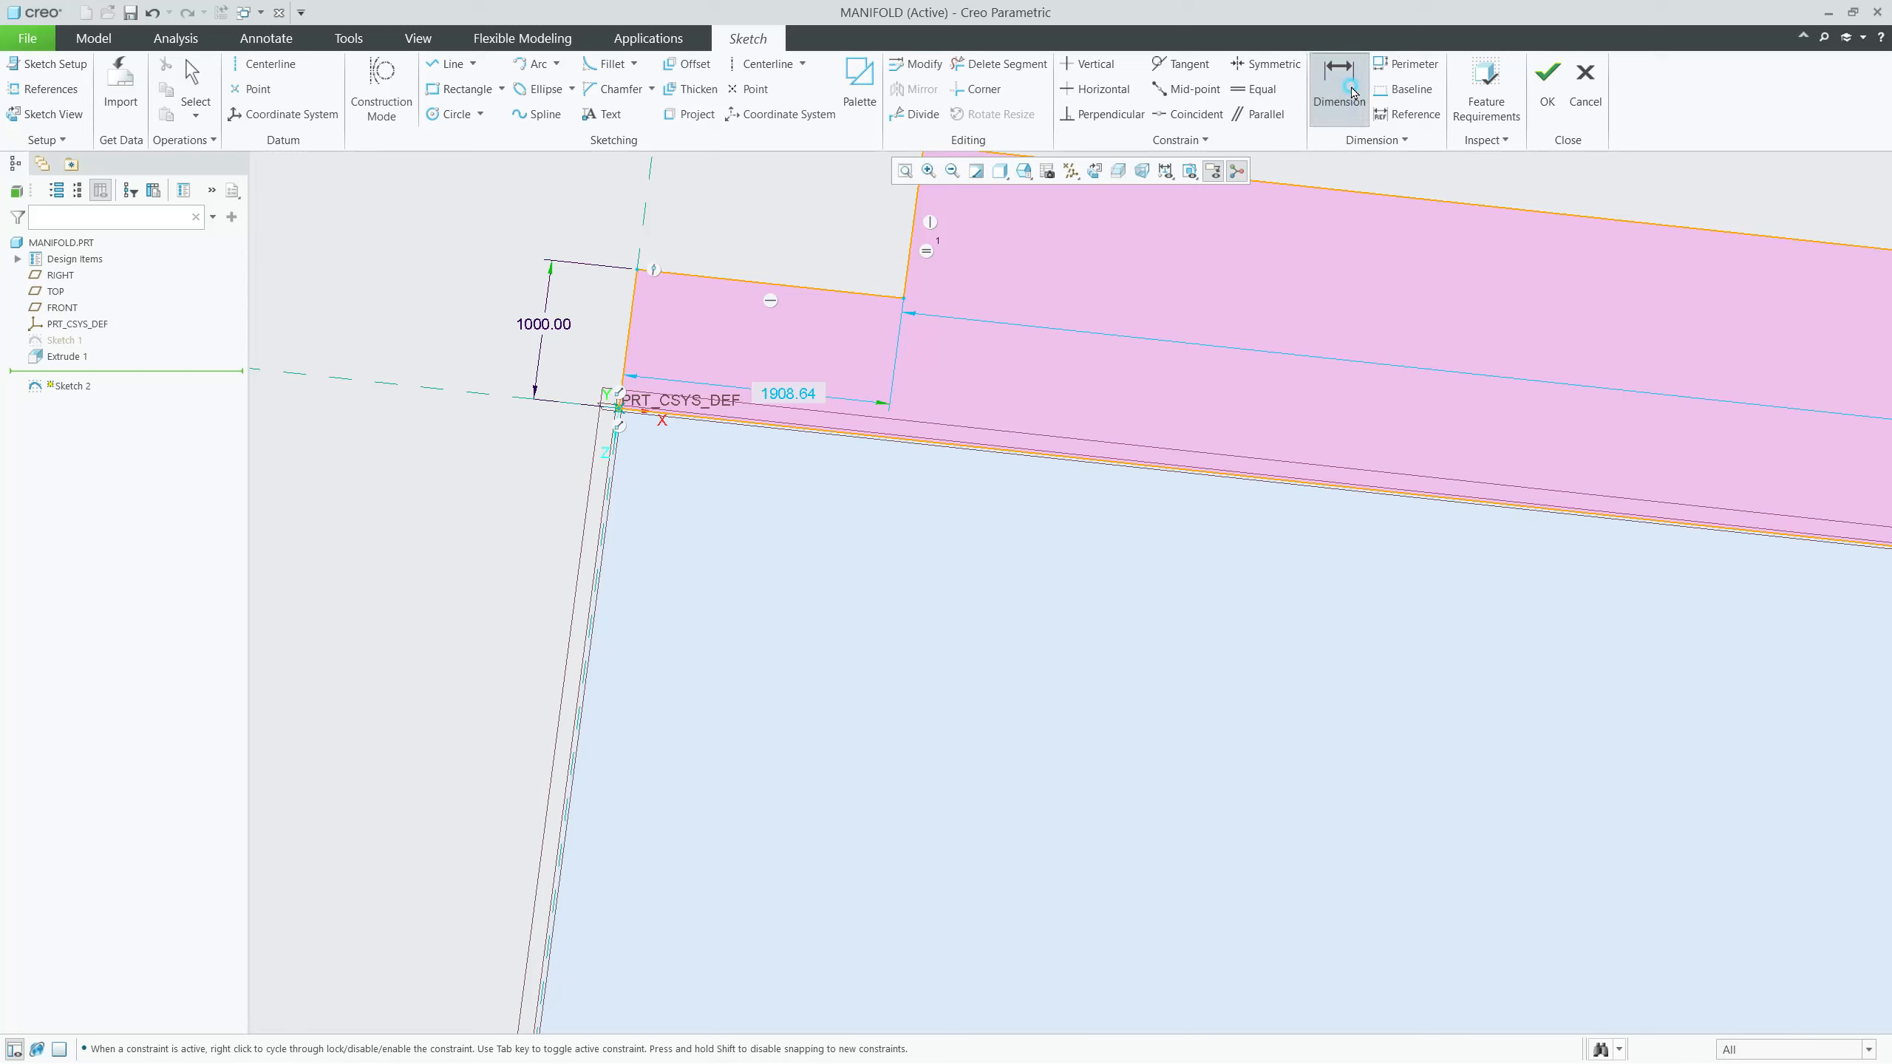
left_click(761, 284)
middle_click(768, 208)
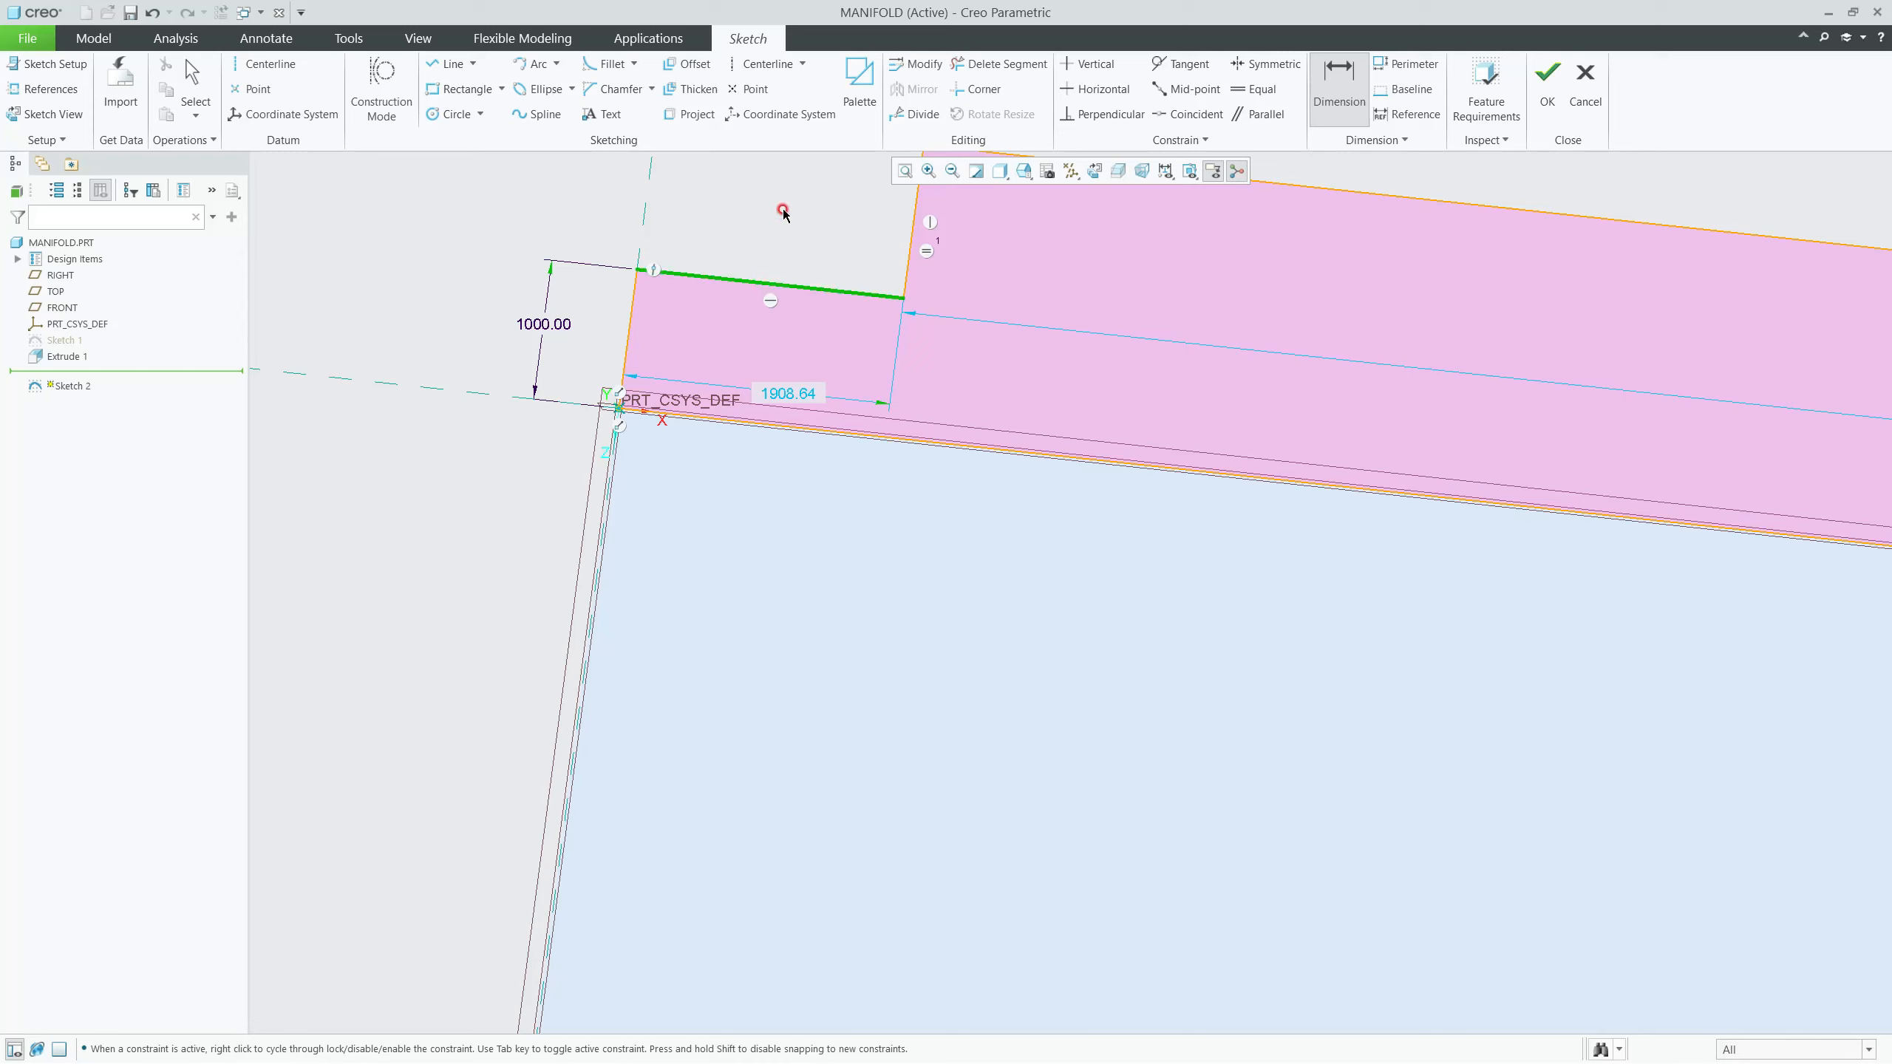
type("100")
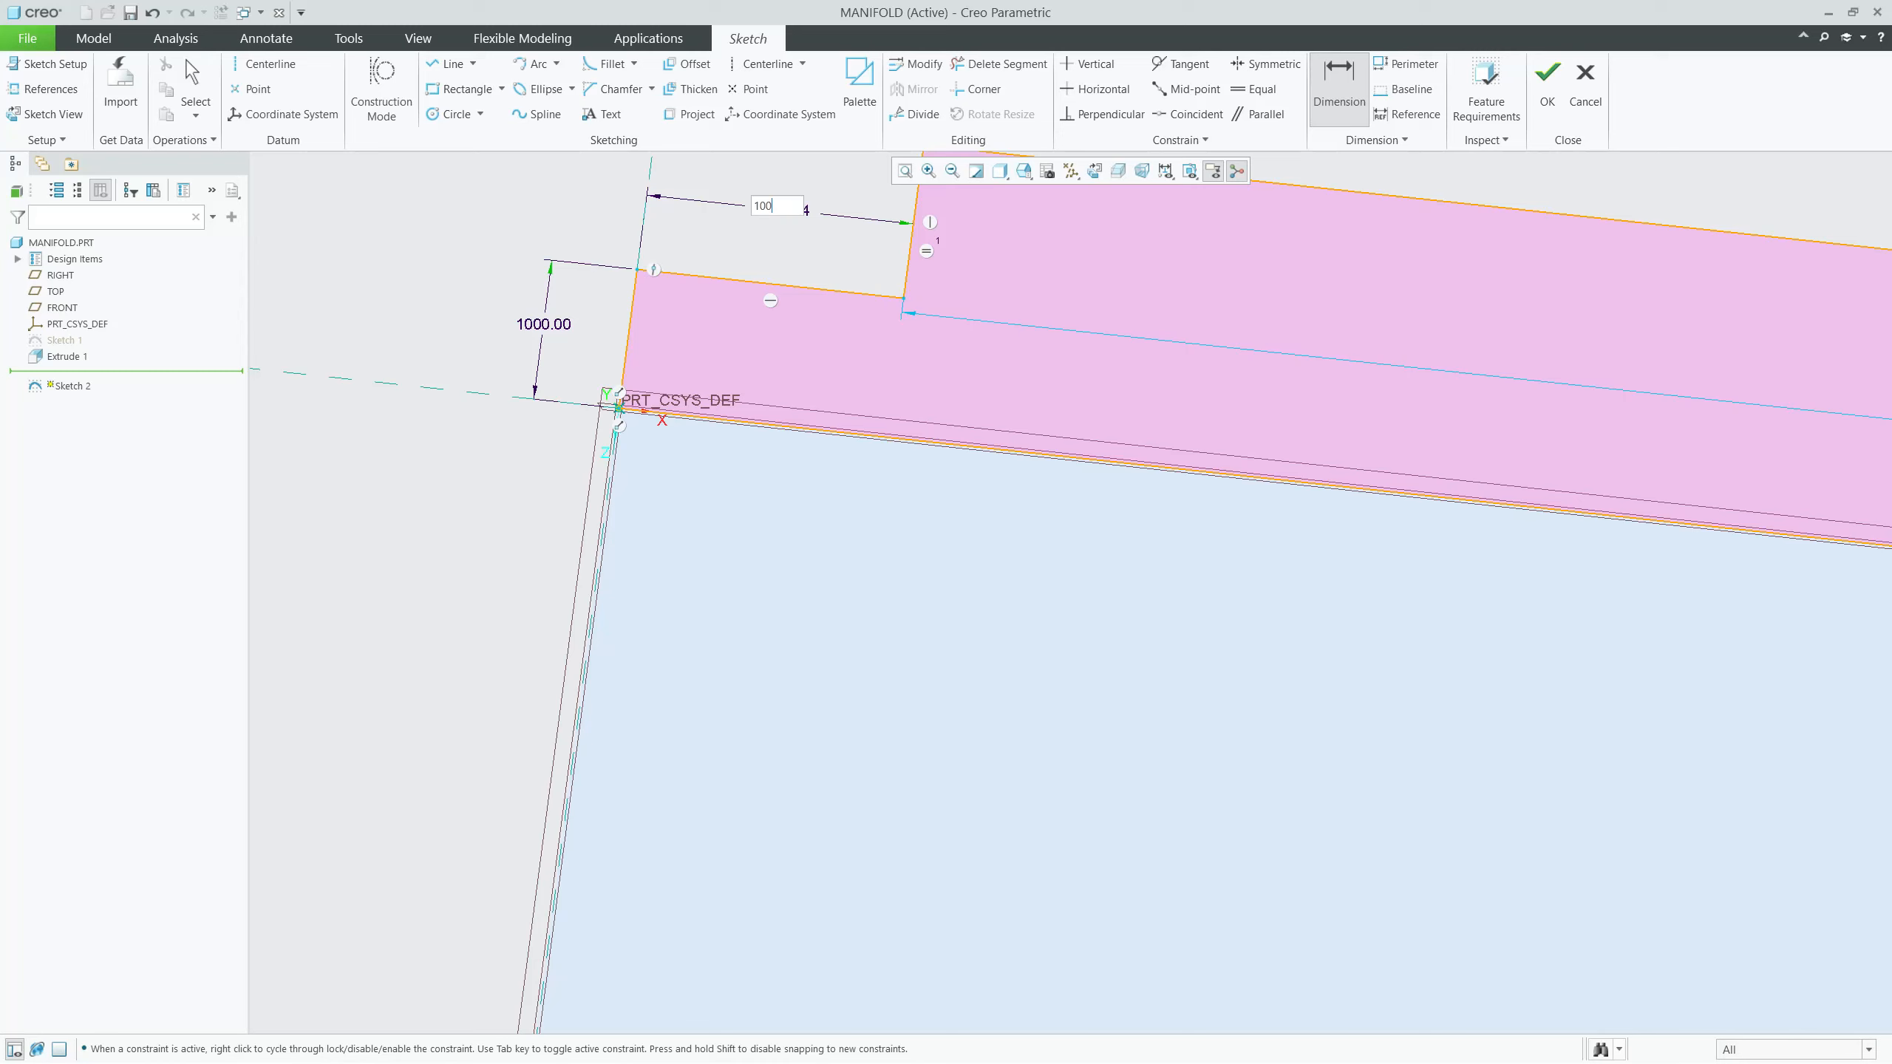
type("0")
middle_click(777, 224)
Step: Dimension the vertical edge rising from the shoulder near the origin to 1000
left_click(783, 224)
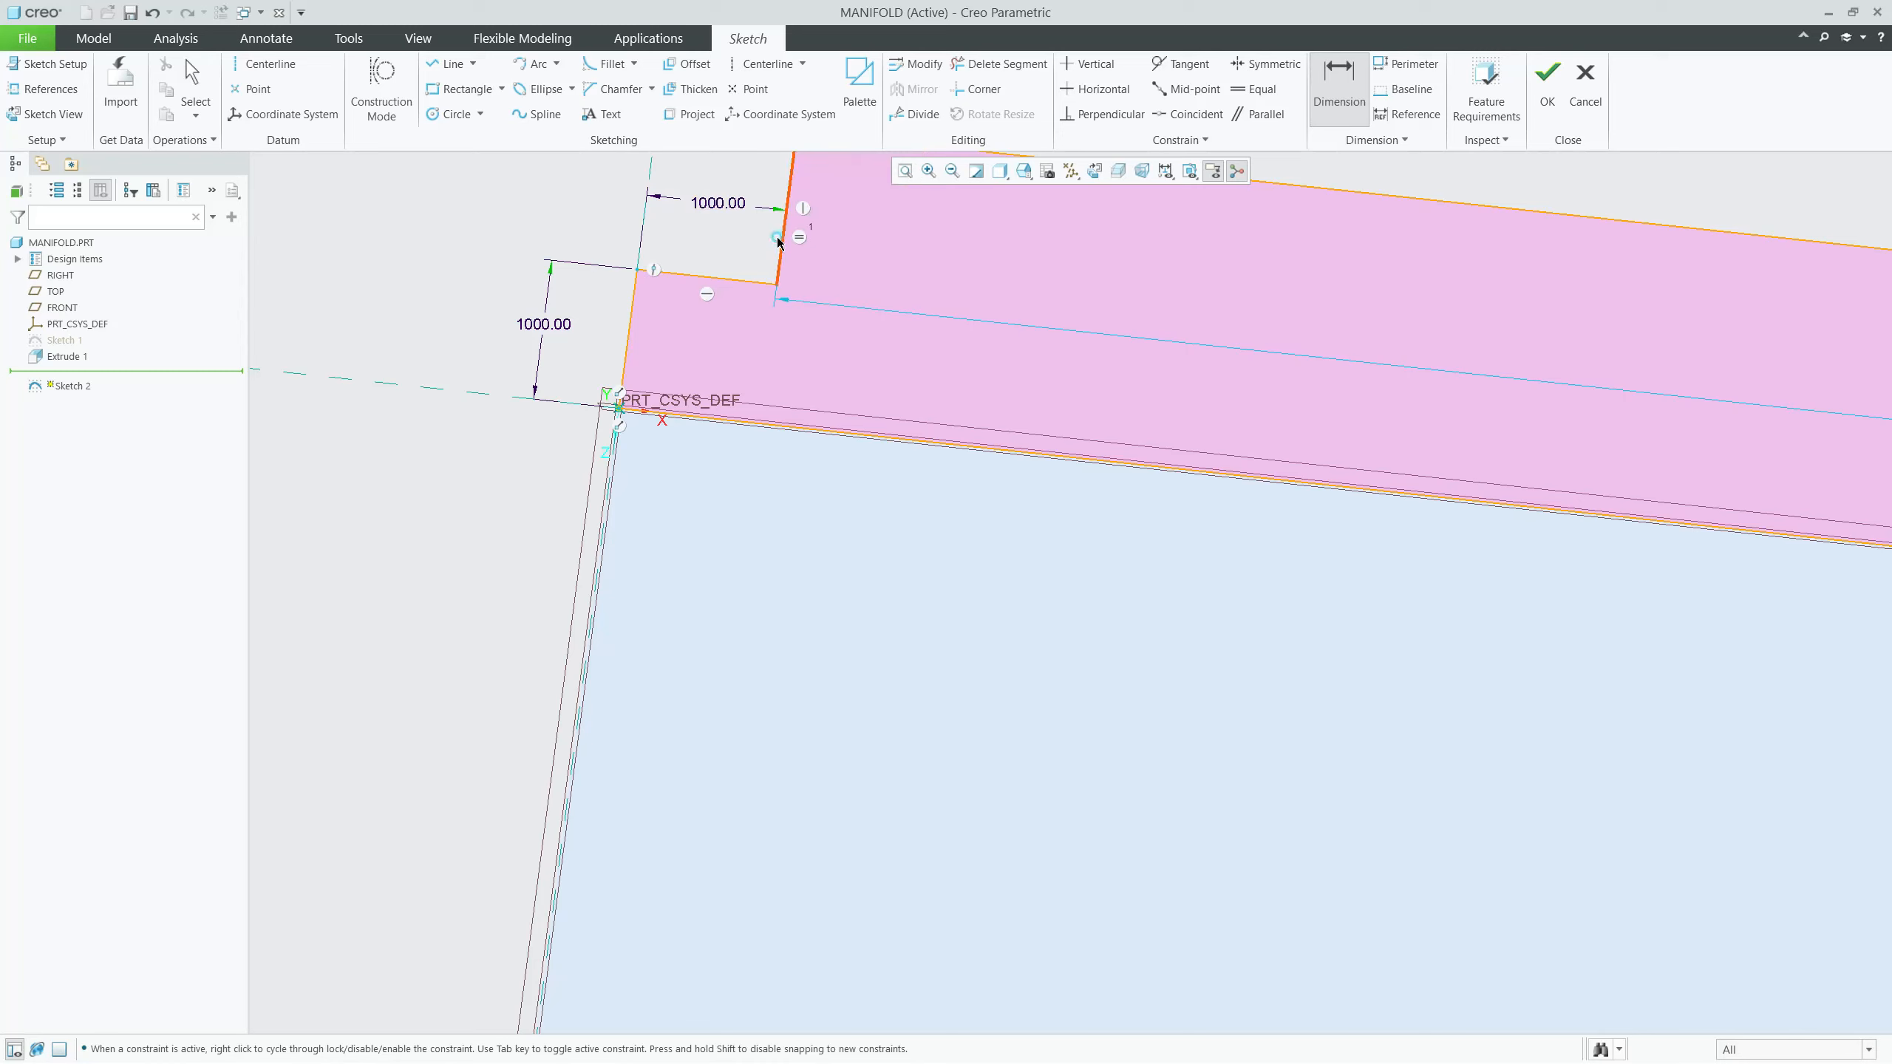
middle_click(581, 191)
type("1")
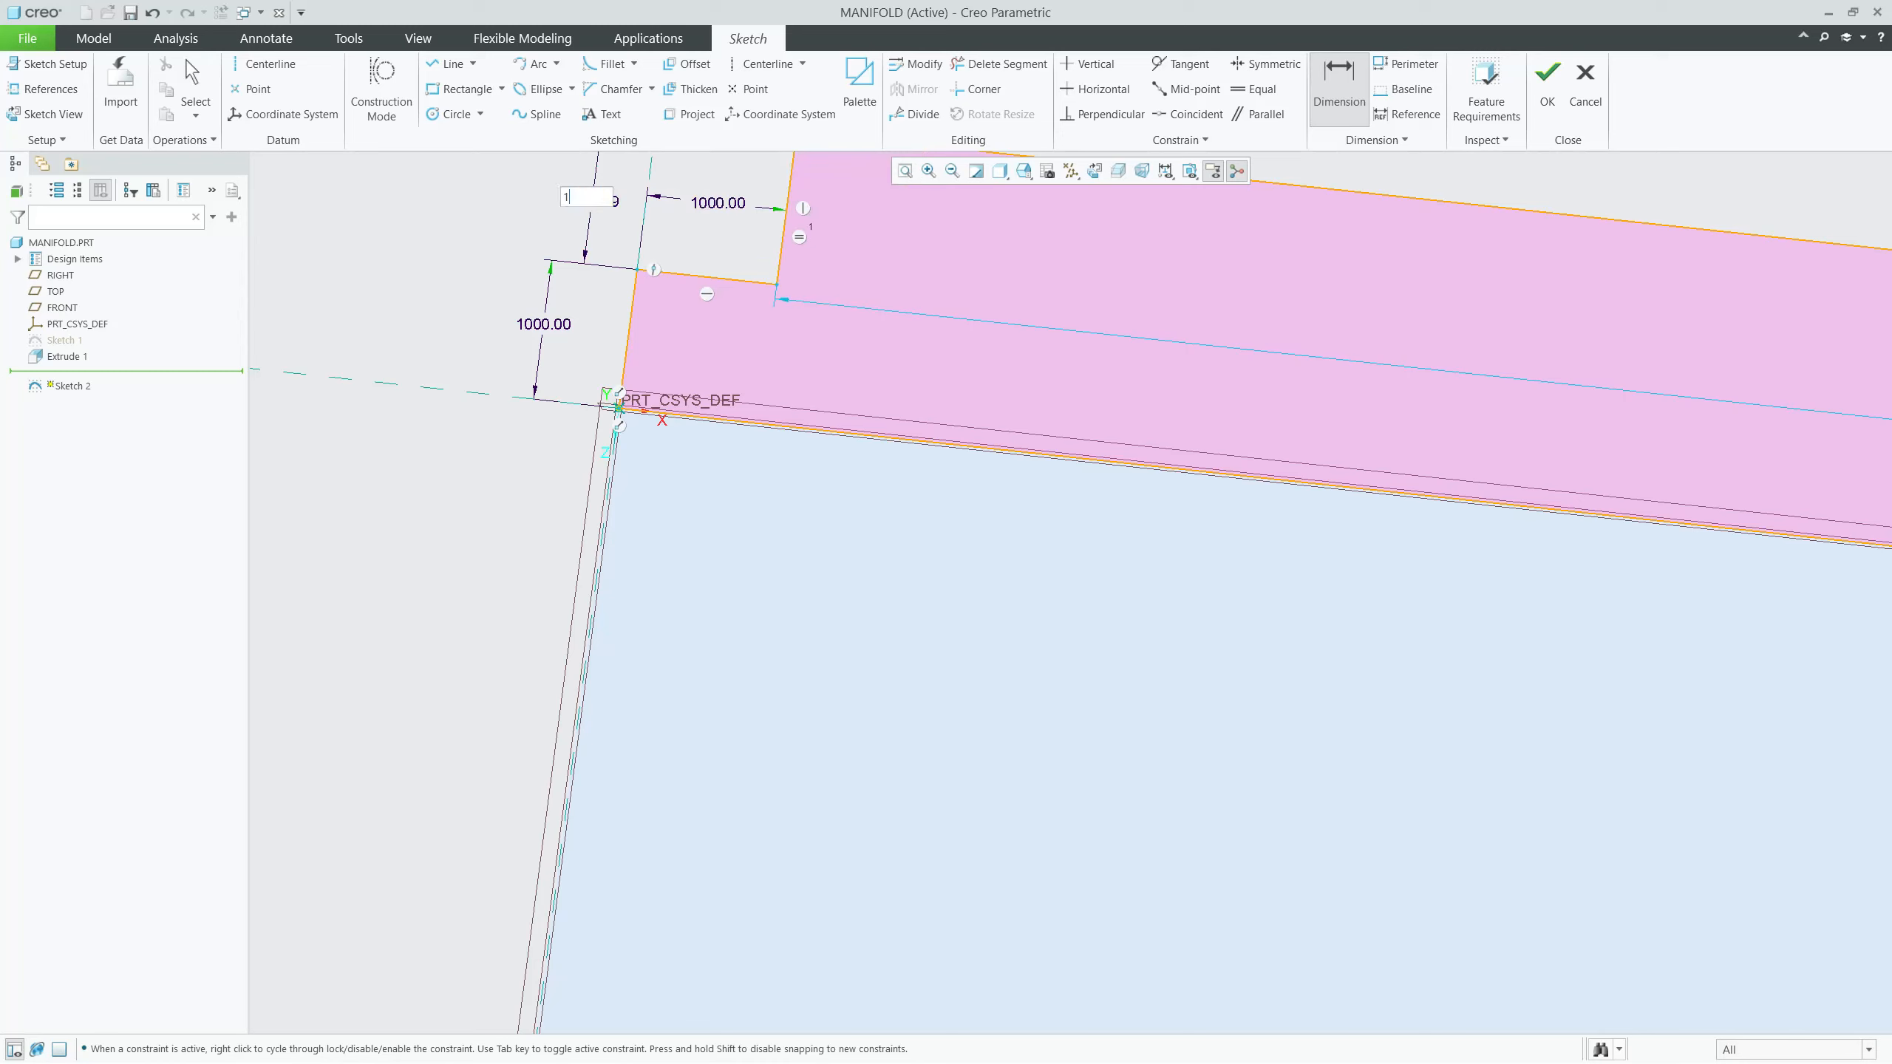
type("000")
middle_click(591, 201)
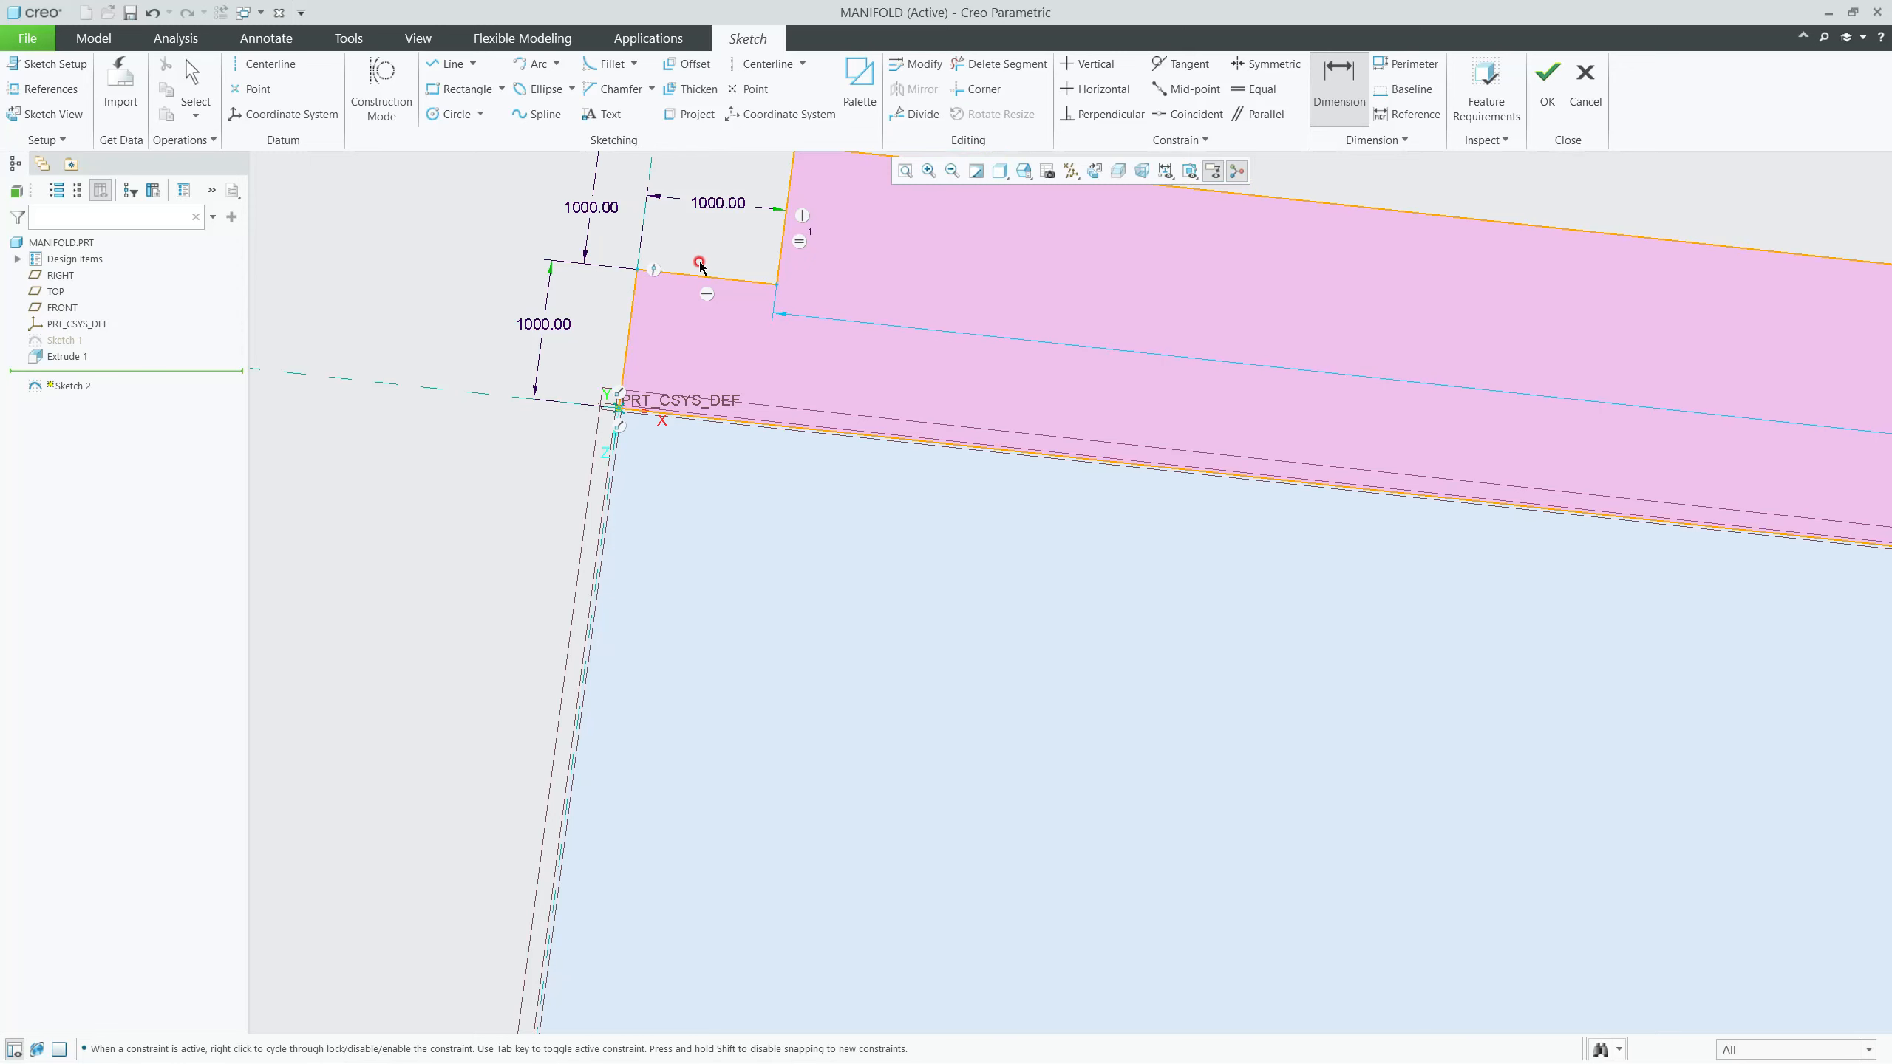
Step: Try to dimension the short outer edge at the profile end opposite the origin
scroll(699, 264, "down", 6)
scroll(1516, 339, "up", 6)
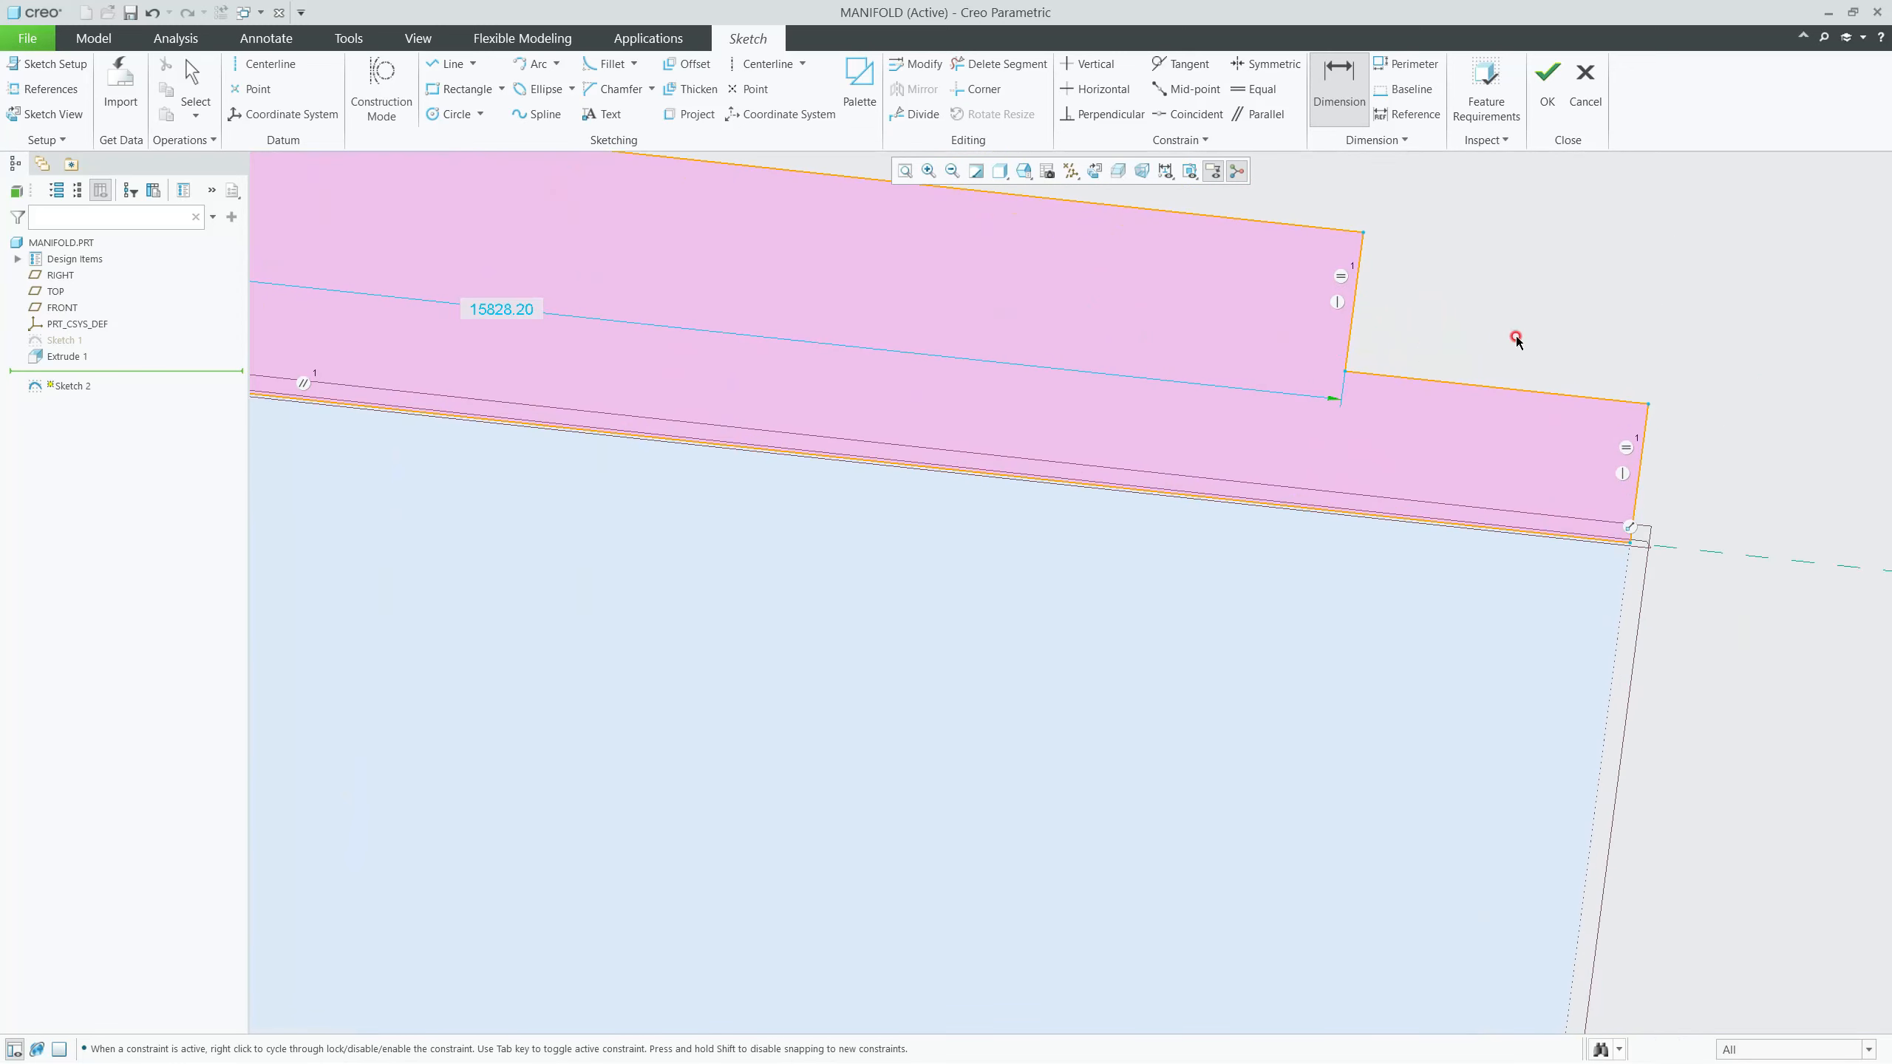
left_click(1646, 441)
middle_click(1677, 453)
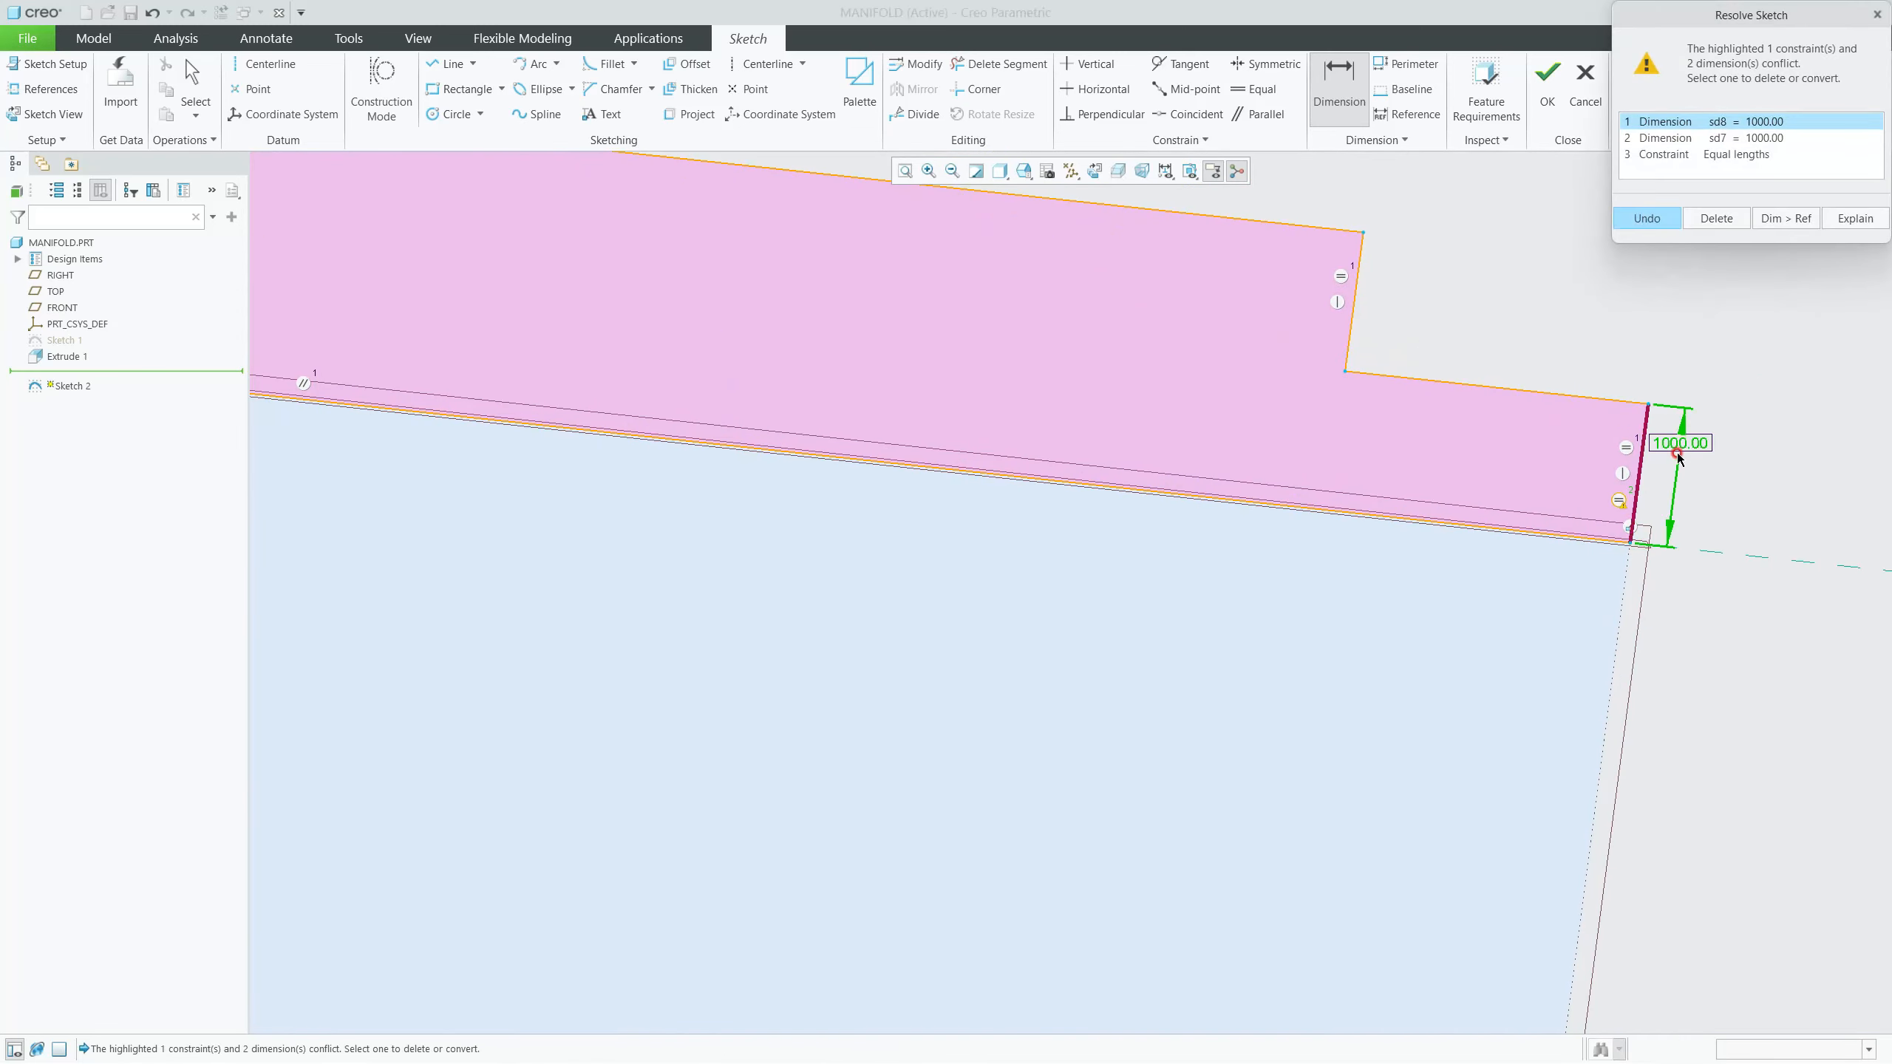
key("Return")
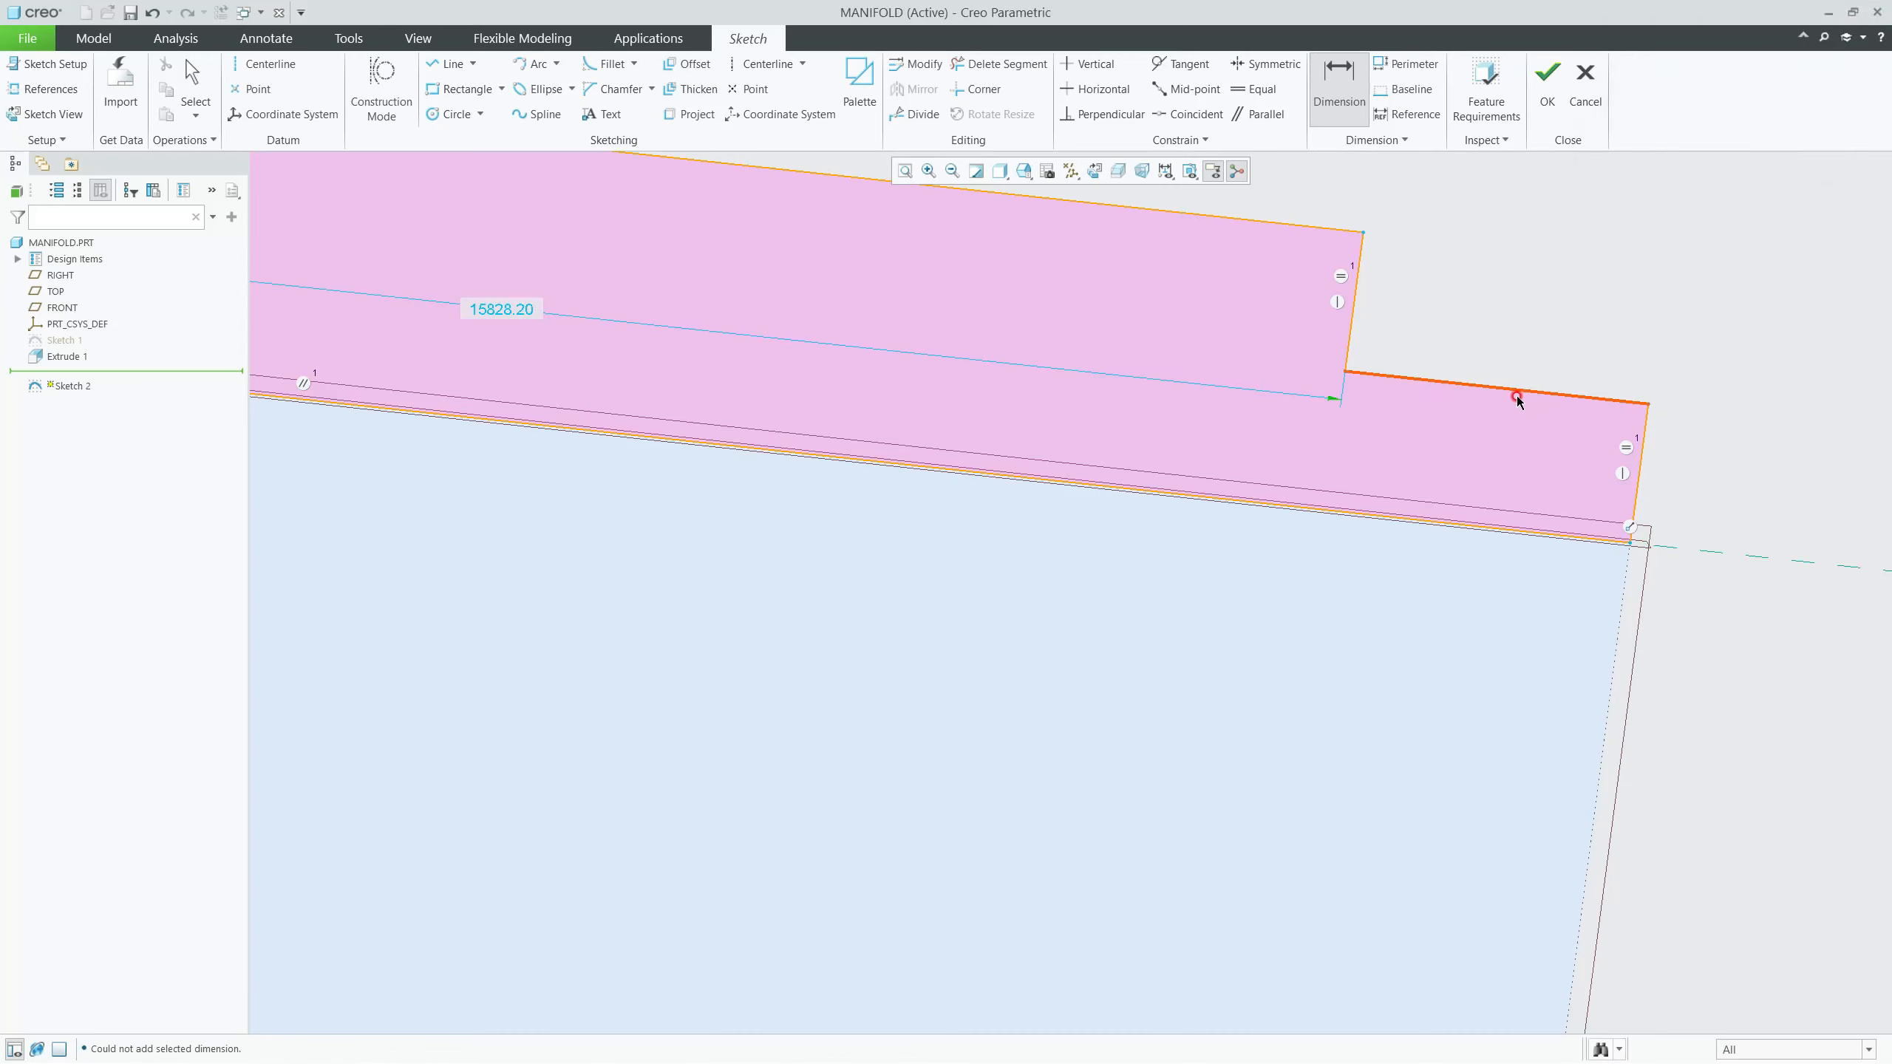
Step: Dimension the horizontal shoulder edge at the end opposite the origin to 1000 and finish dimensioning
middle_click(1518, 331)
type("1")
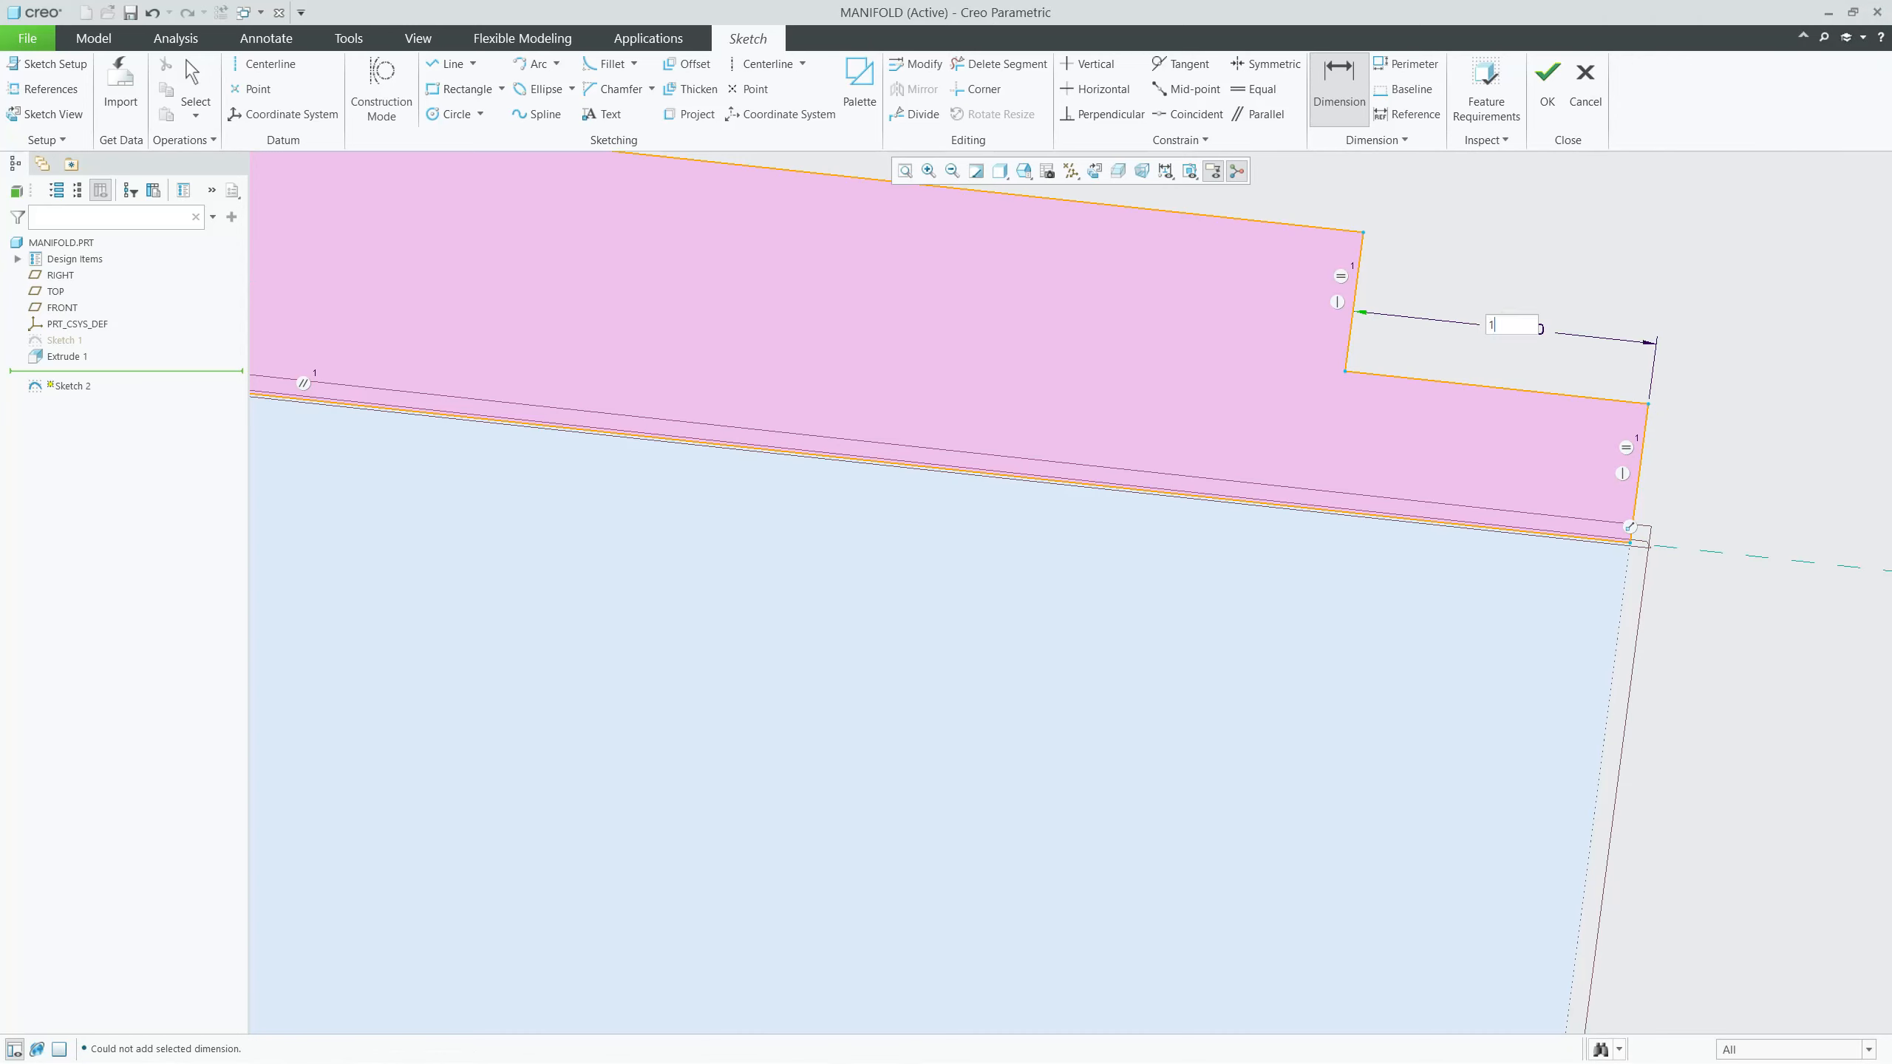
type("000")
key("Return")
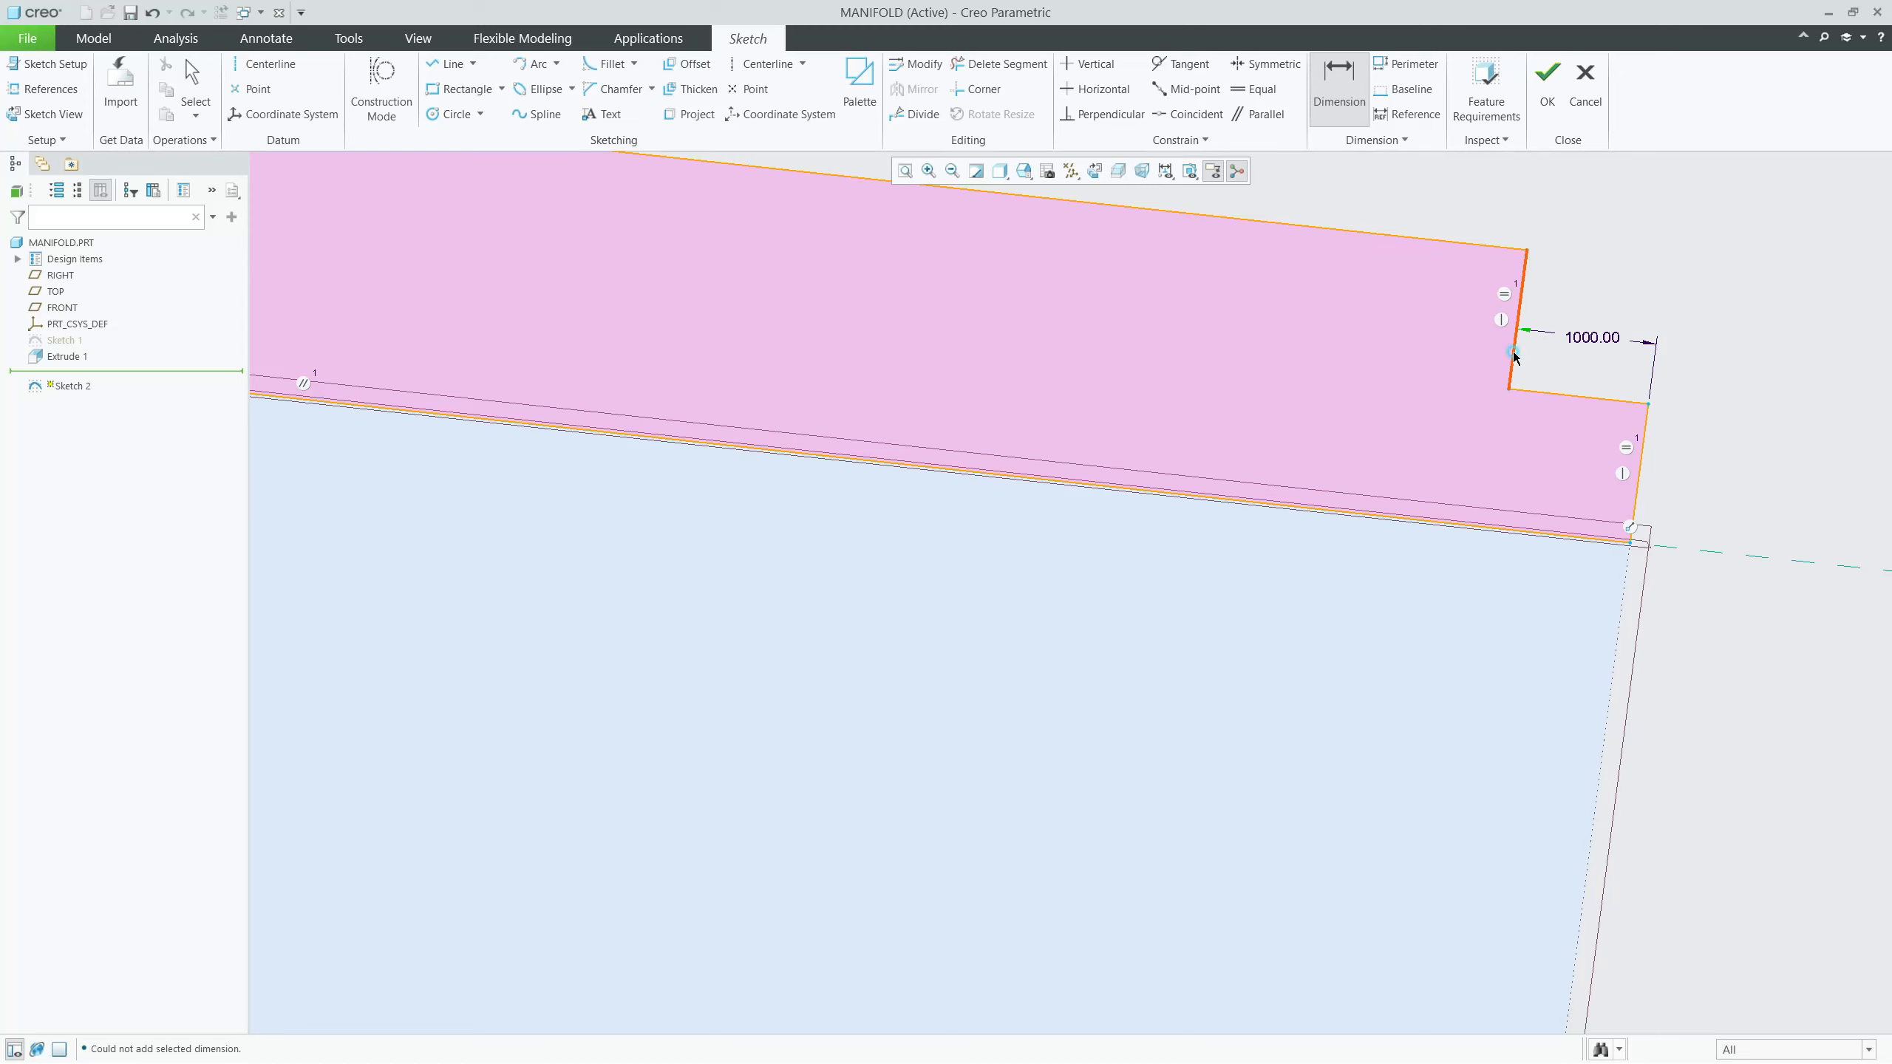
middle_click(1632, 289)
middle_click(1727, 343)
scroll(1677, 336, "up", 3)
scroll(1677, 339, "up", 2)
middle_click(1229, 237)
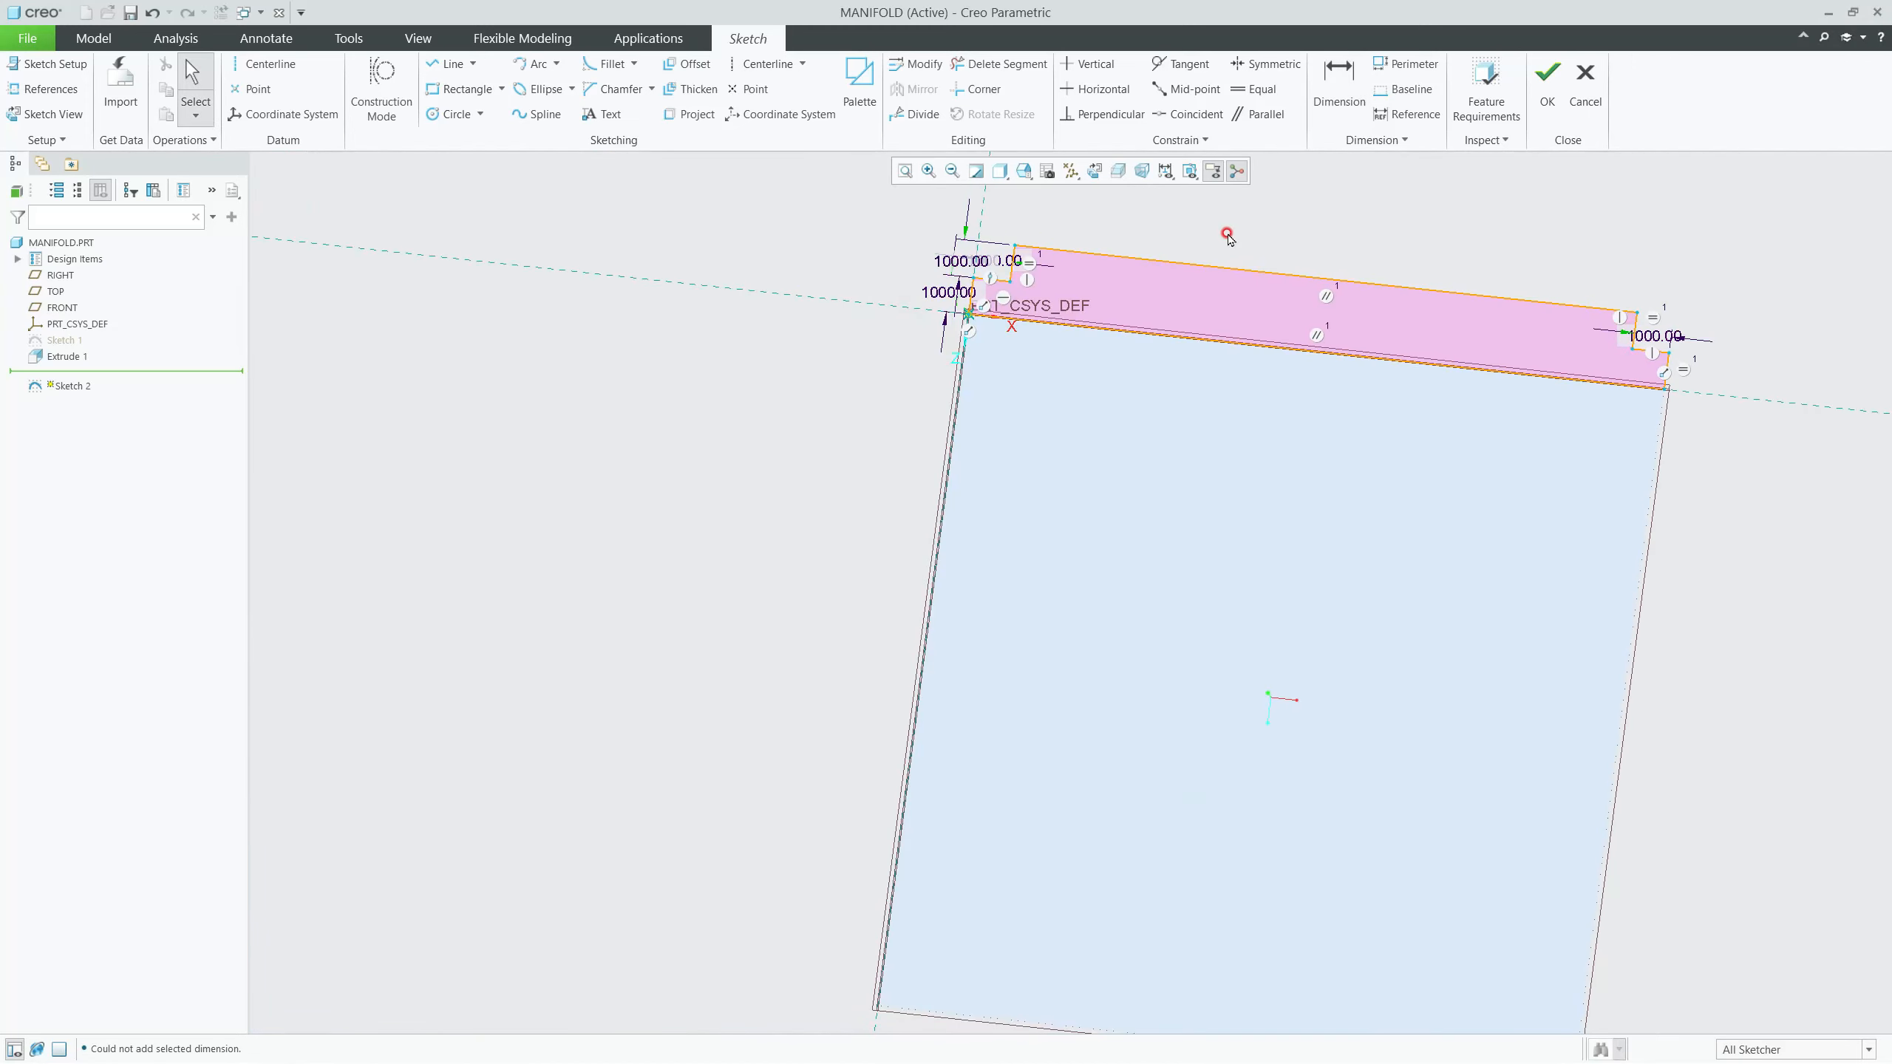
Step: Fillet the outer corner of the shoulder near the origin and try to set its radius to 1000
scroll(948, 280, "down", 5)
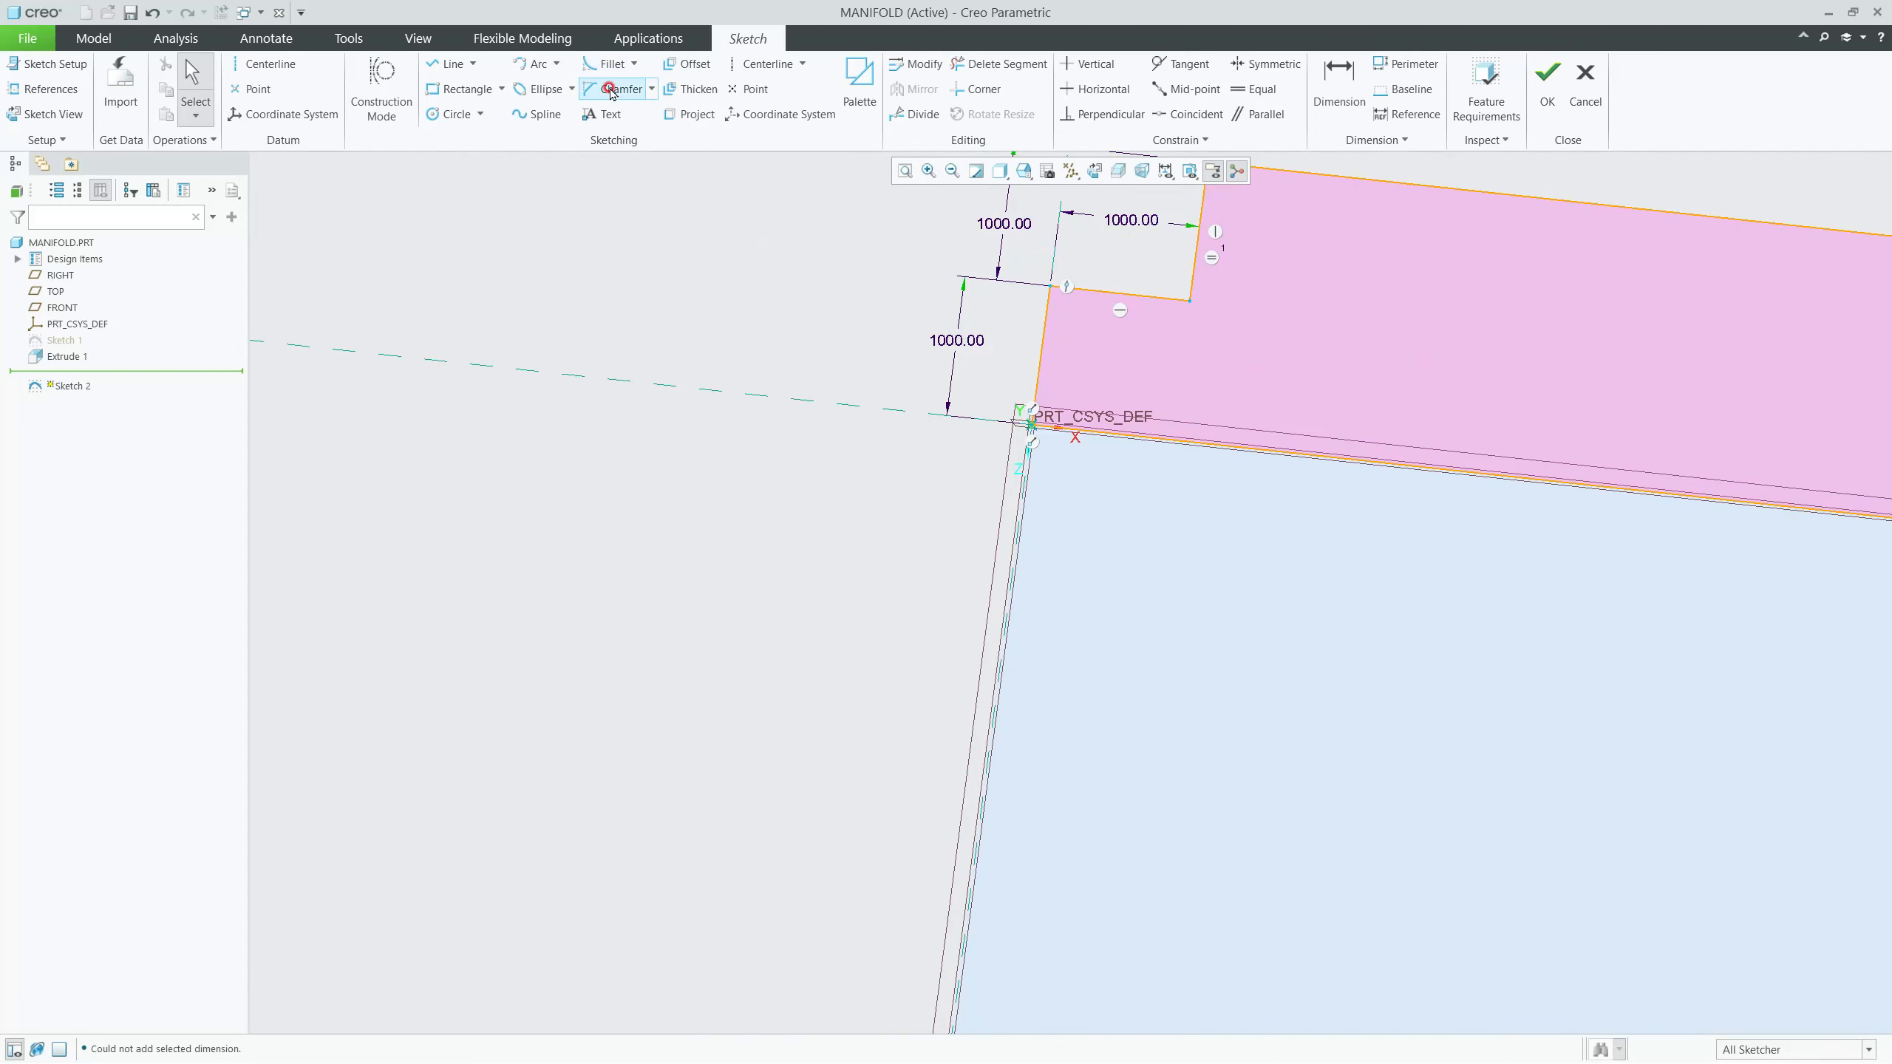
left_click(607, 64)
left_click(1044, 328)
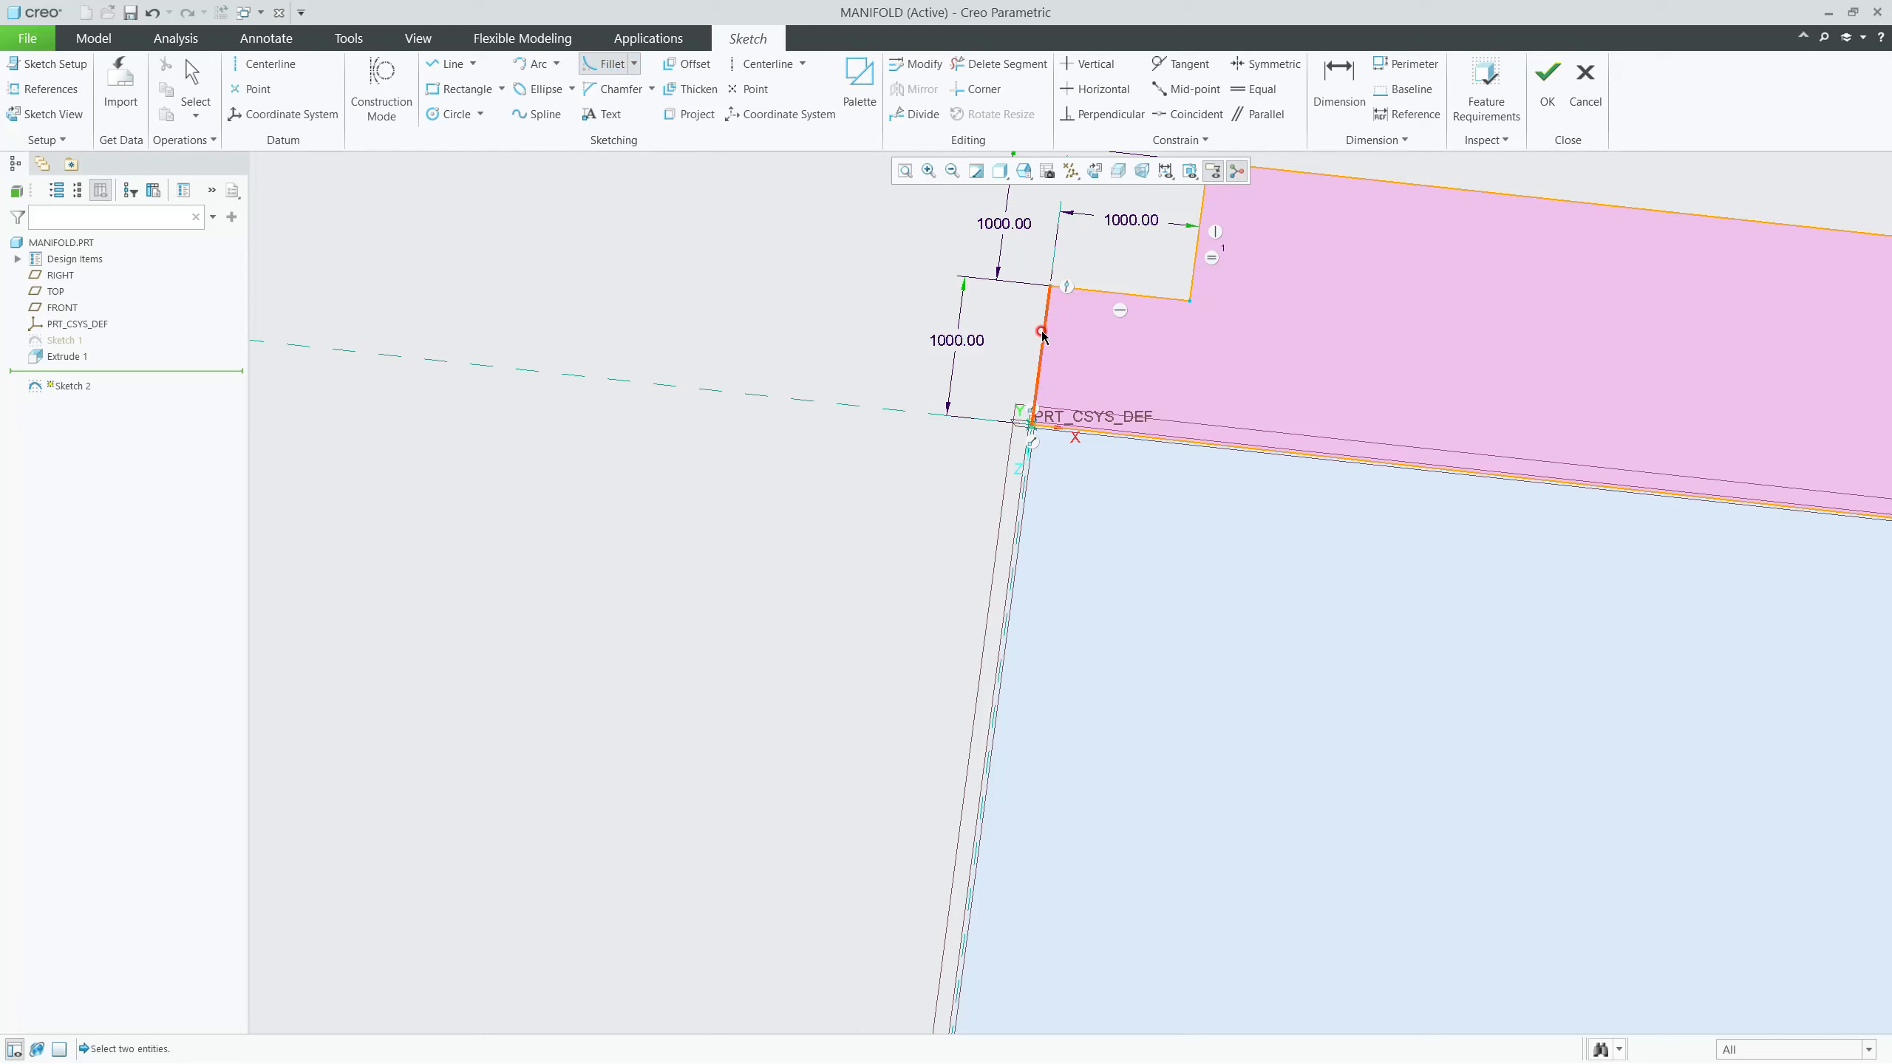
left_click(1101, 292)
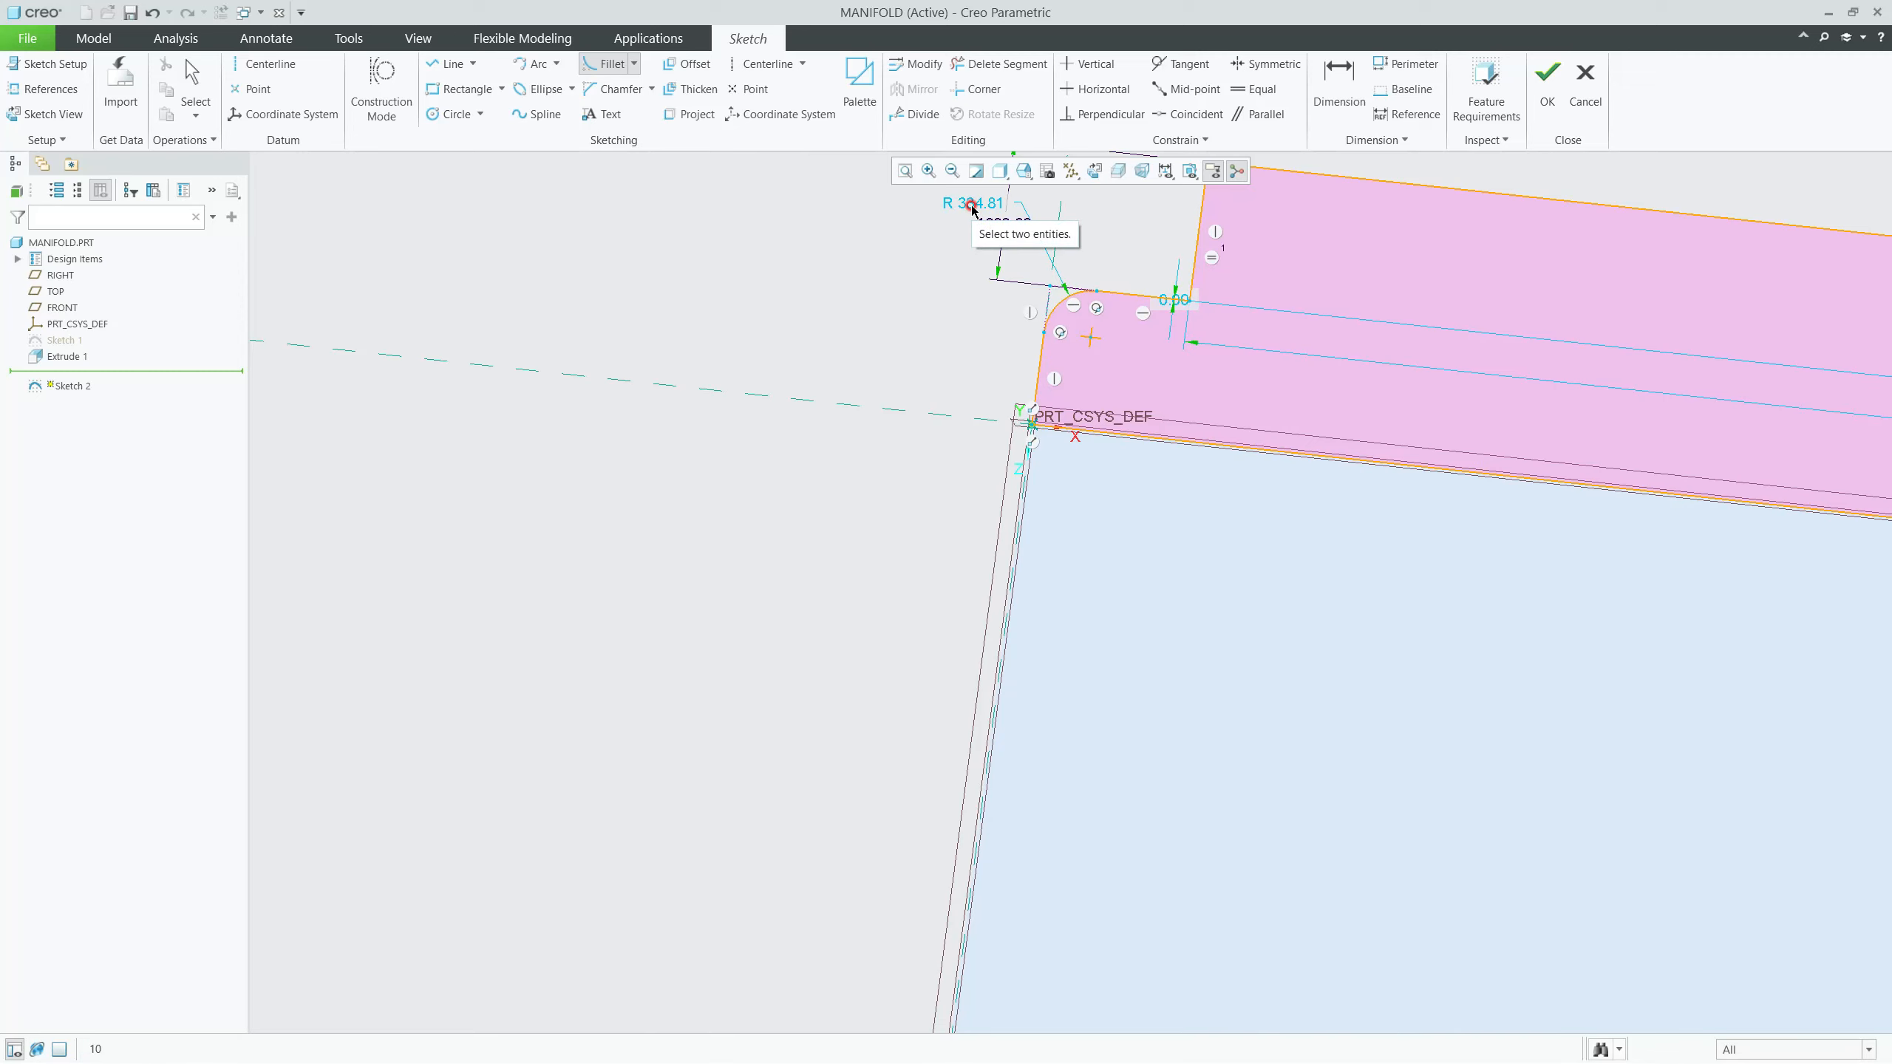
middle_click(958, 298)
double_click(980, 207)
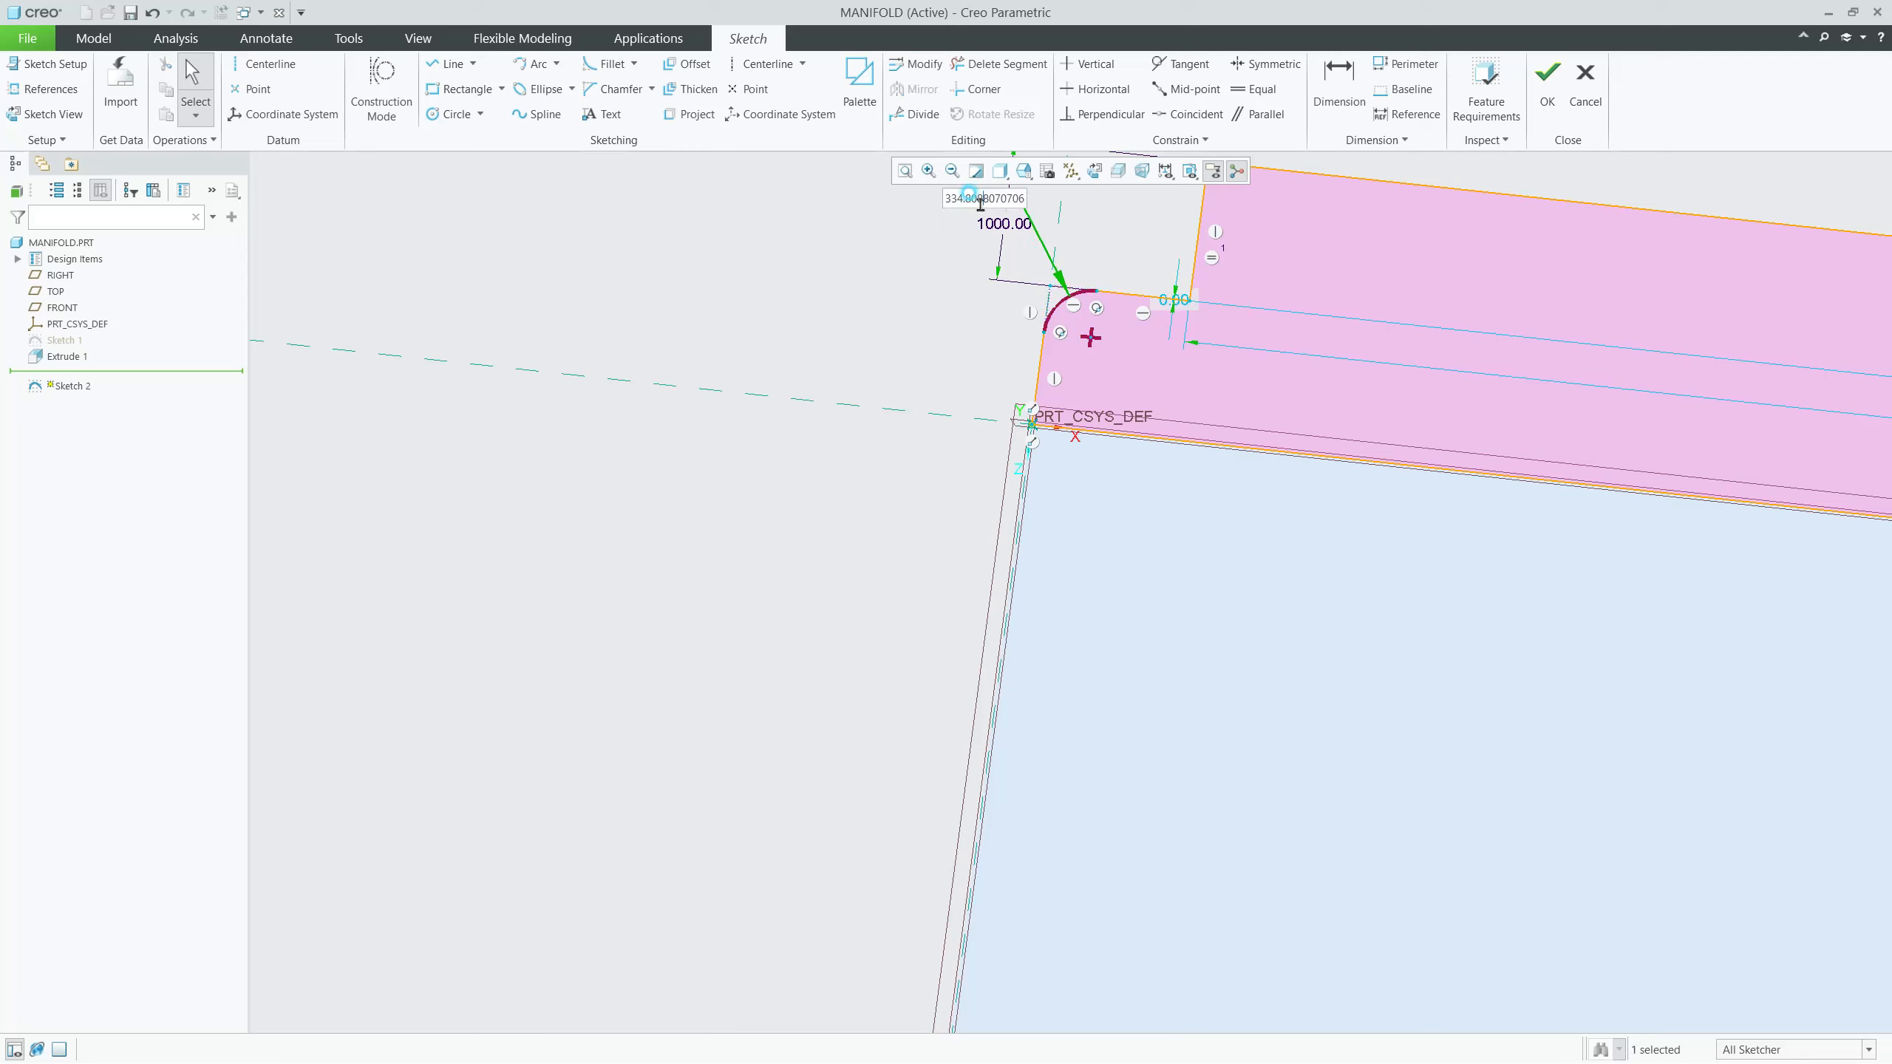
type("1000")
key("Return")
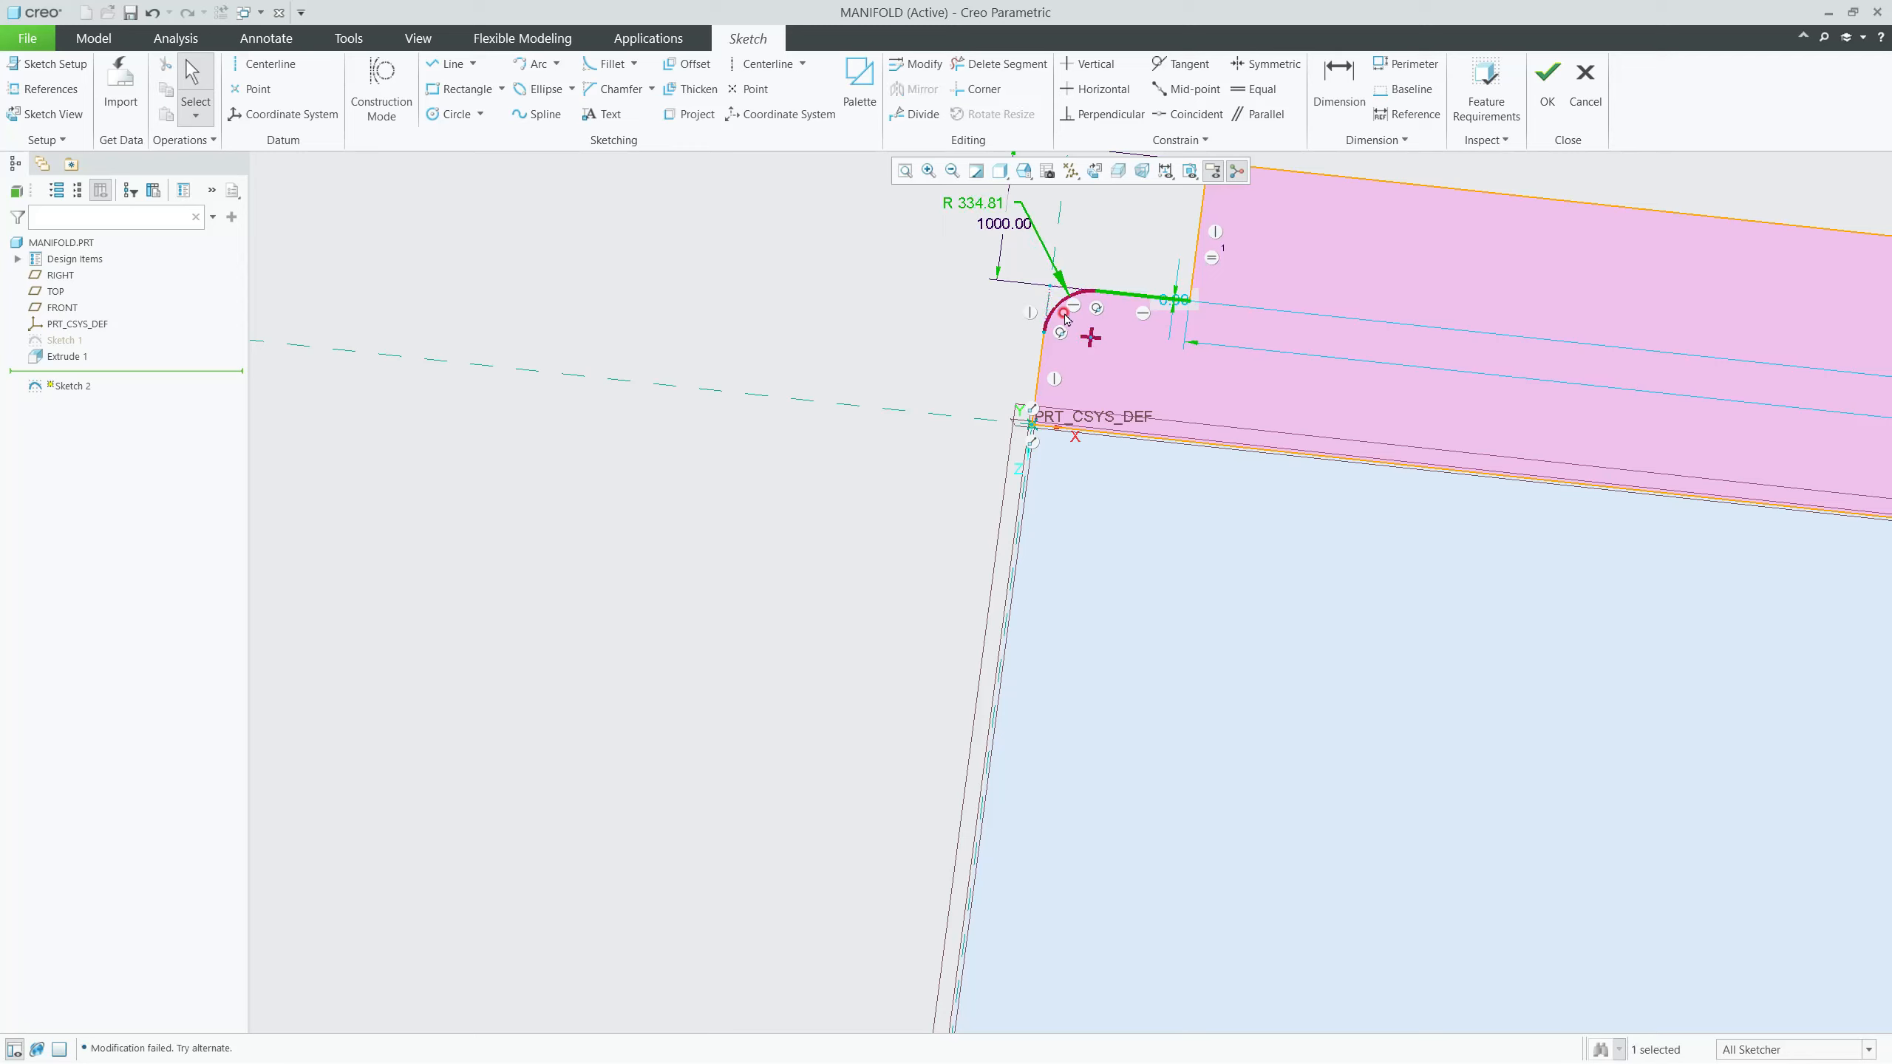
left_click_drag(1092, 339, 1110, 349)
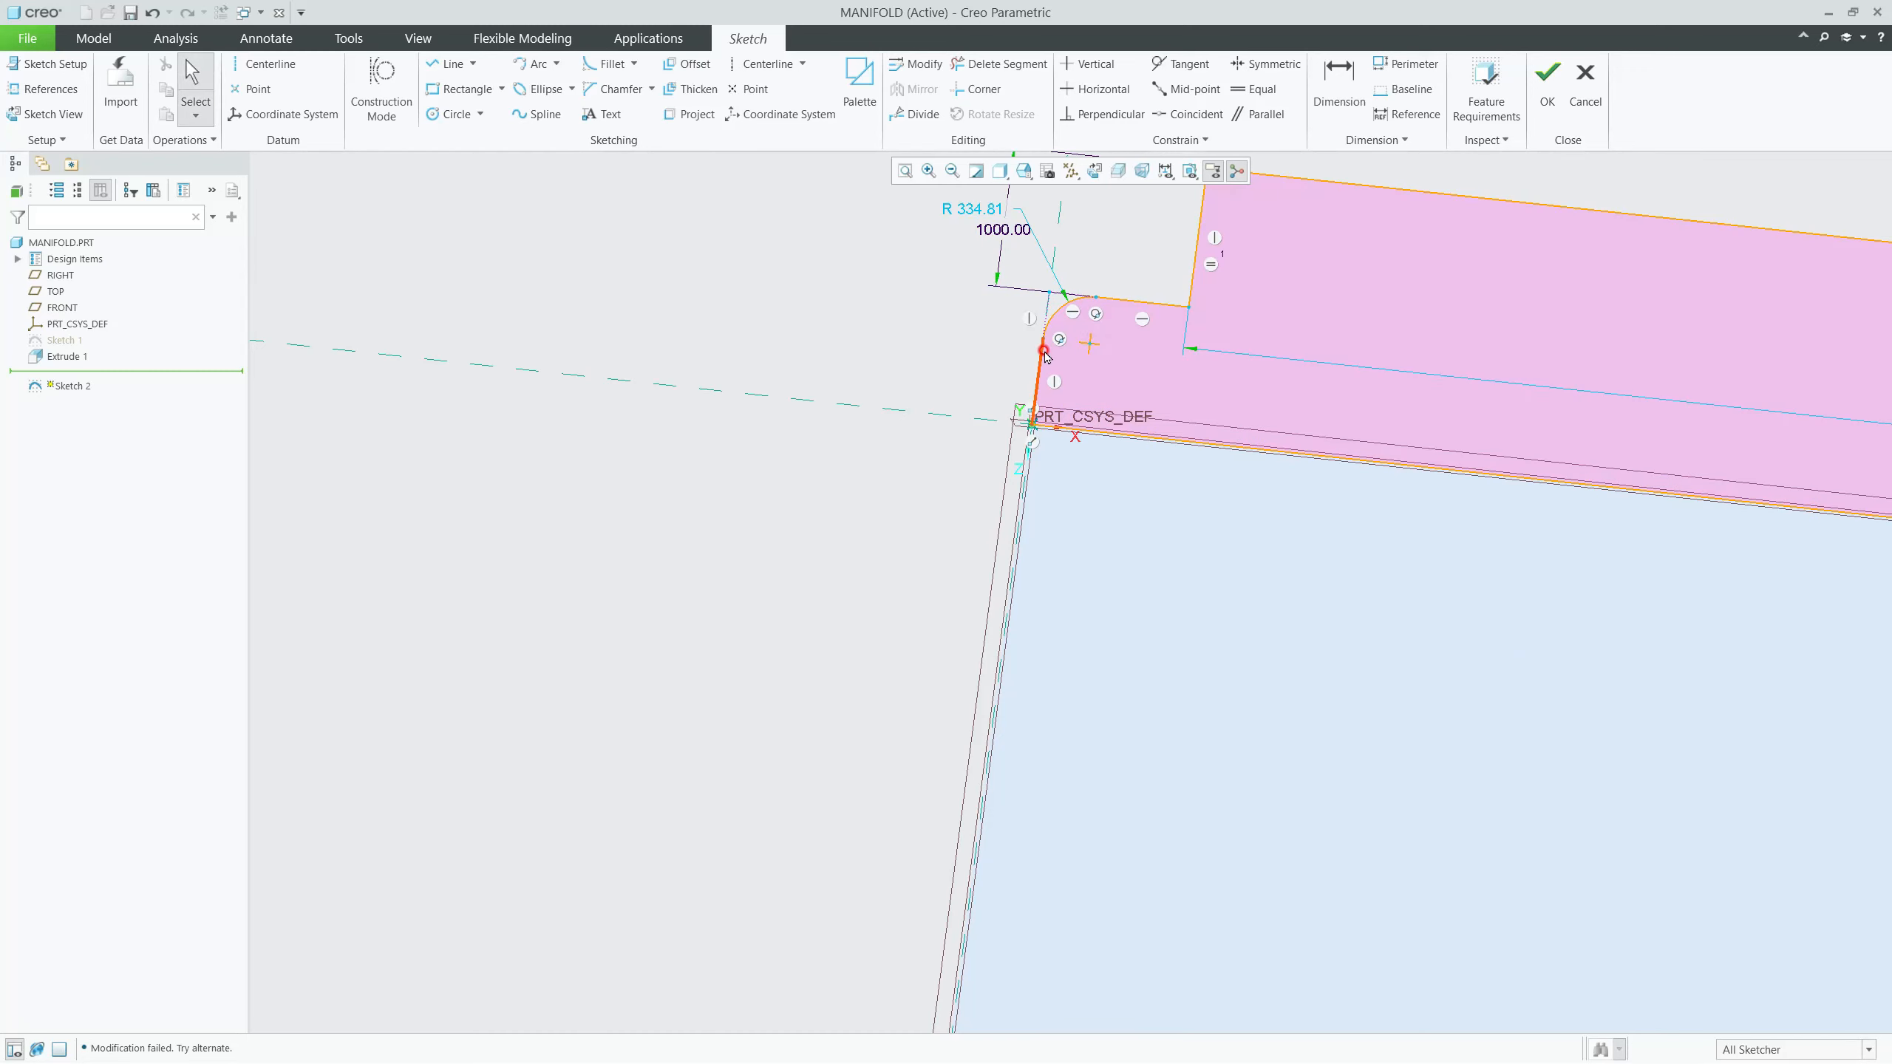
Step: Delete the fillet arc and the two line segments adjoining it at the shoulder near the origin
left_click(1050, 328)
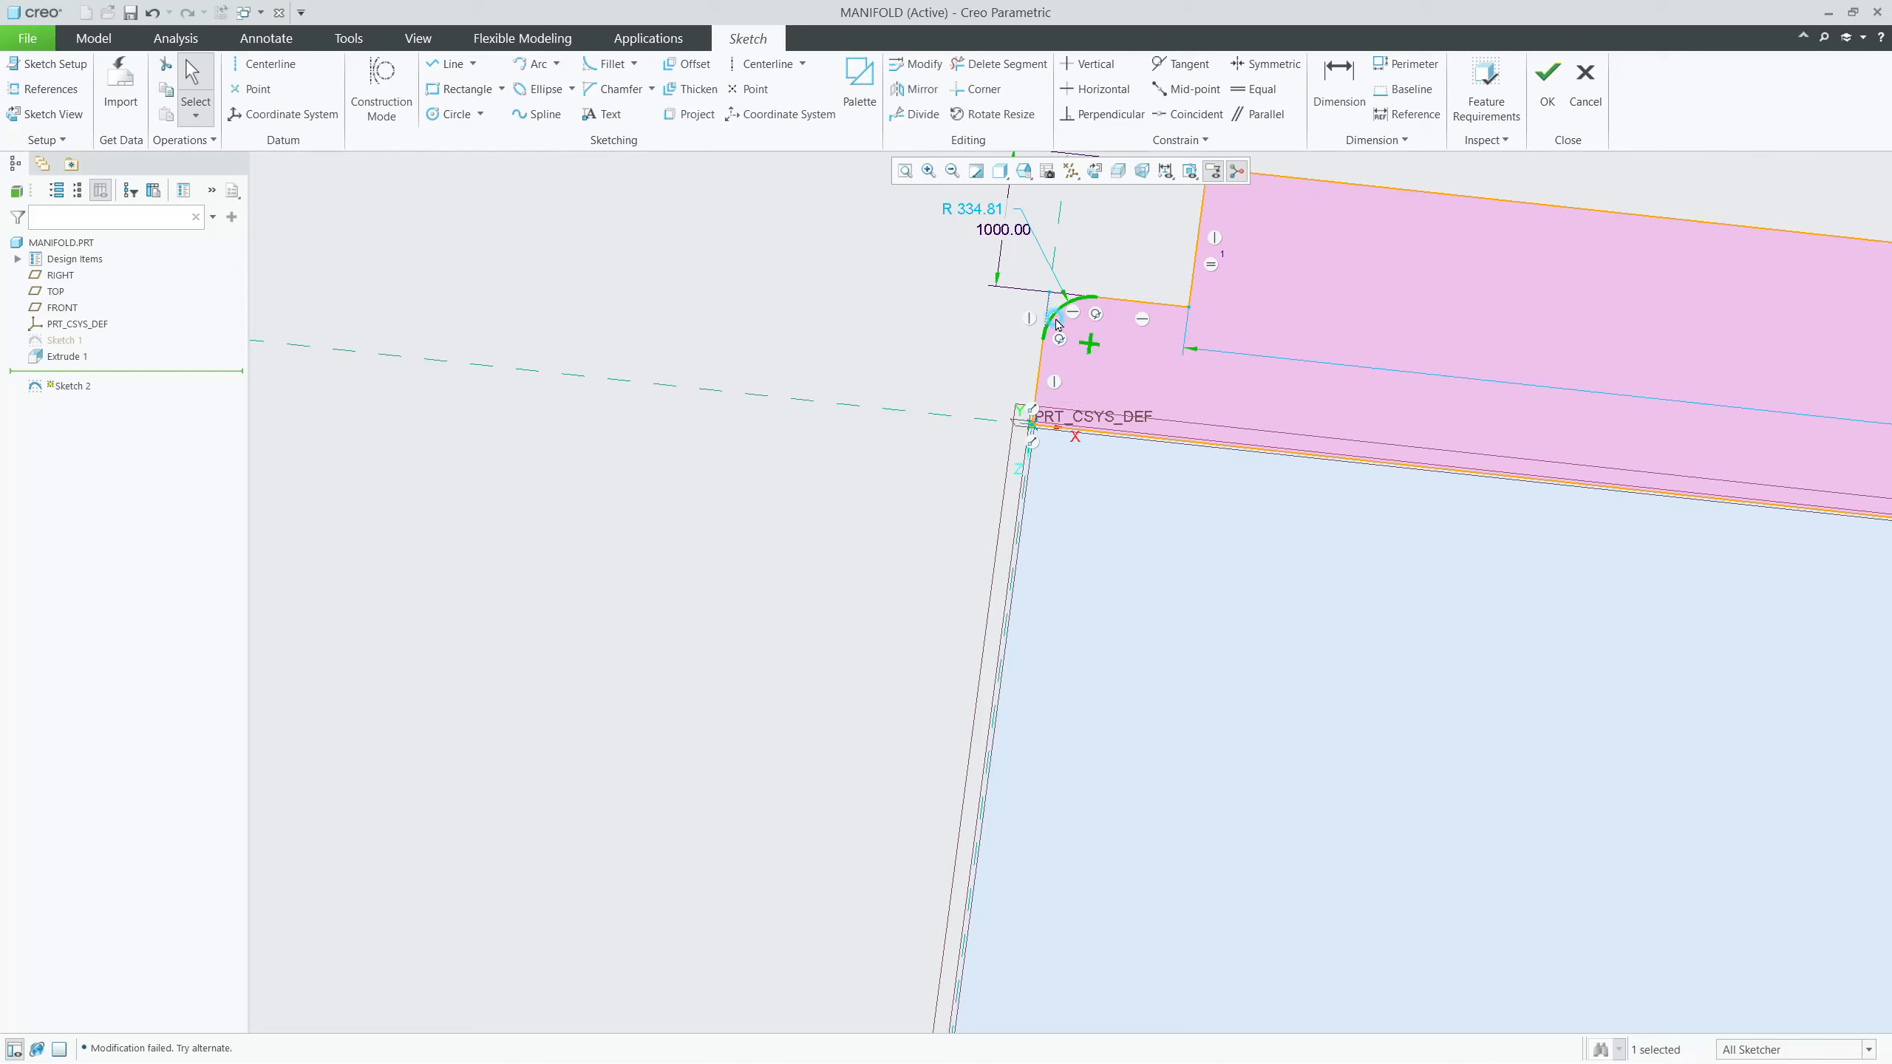
key("Delete")
left_click(1039, 354)
key("Delete")
left_click(1102, 302)
key("Delete")
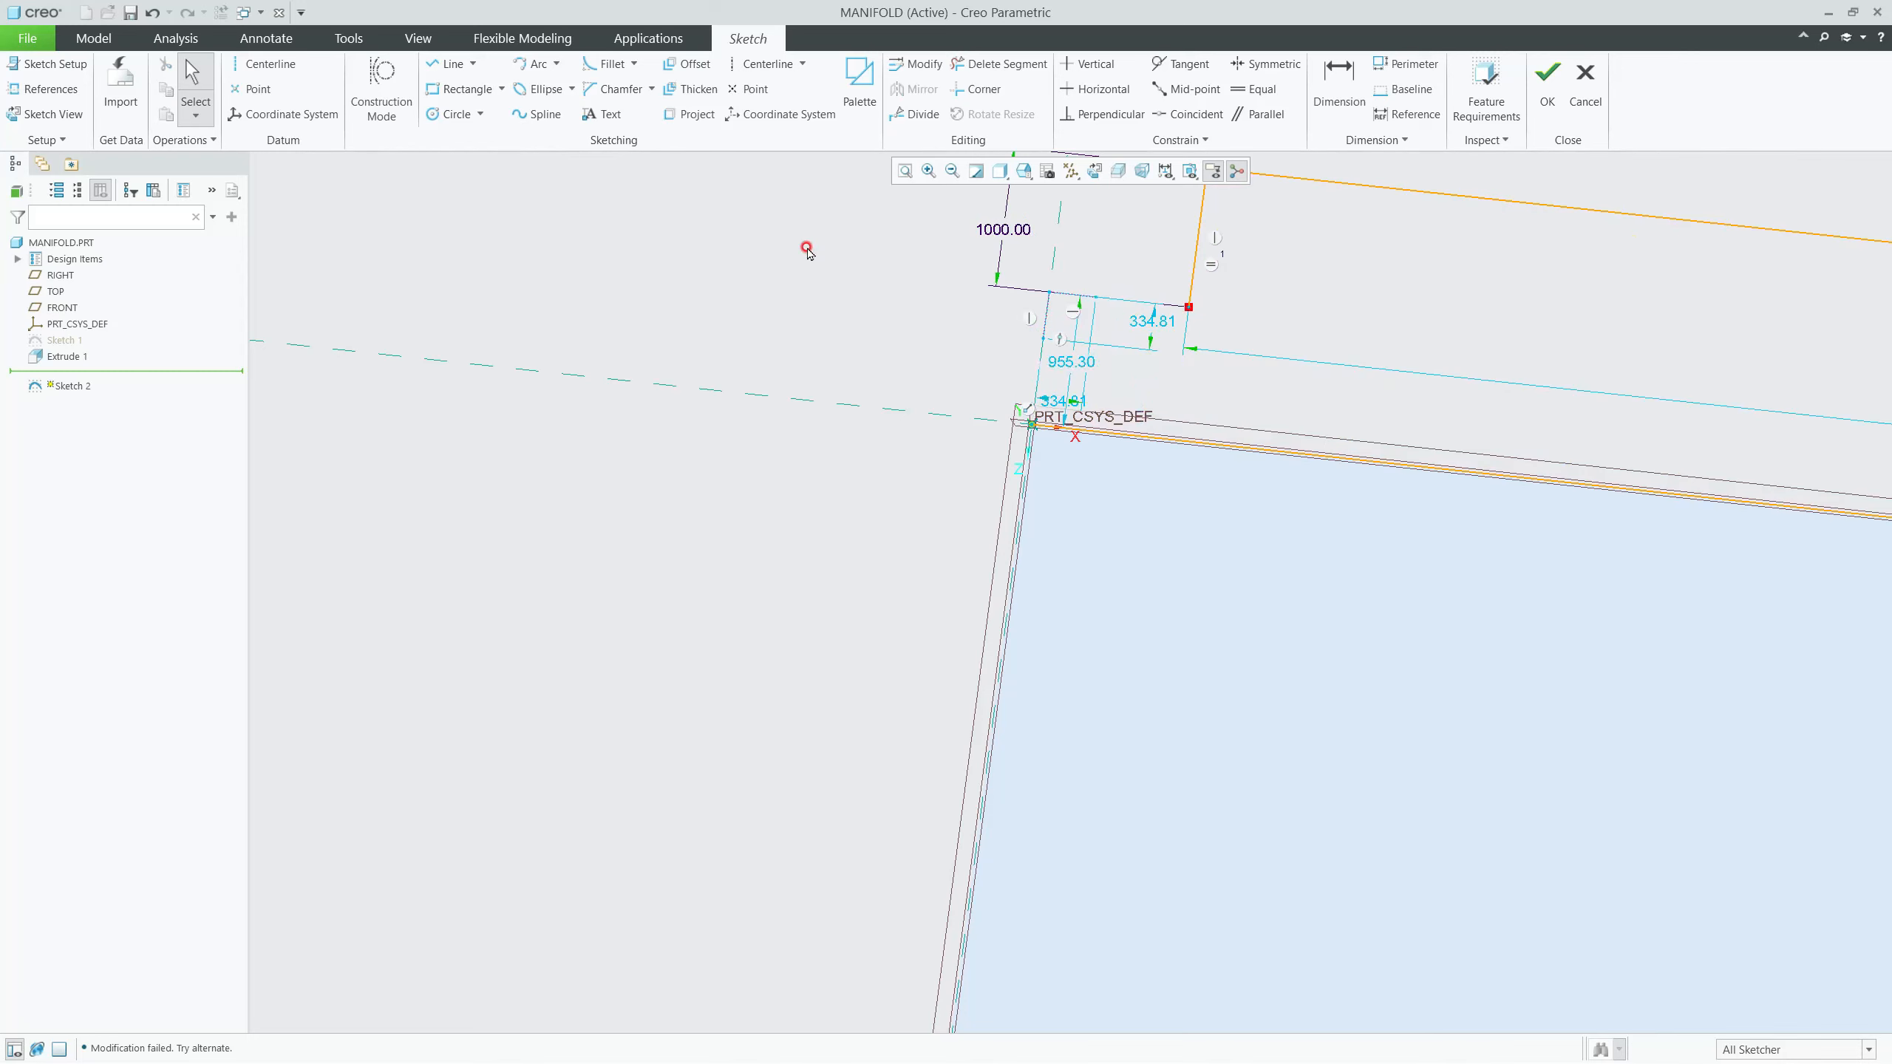
Step: Try to draw a center-and-ends arc centred on the coordinate system origin through the shoulder's open inner endpoint
left_click(558, 65)
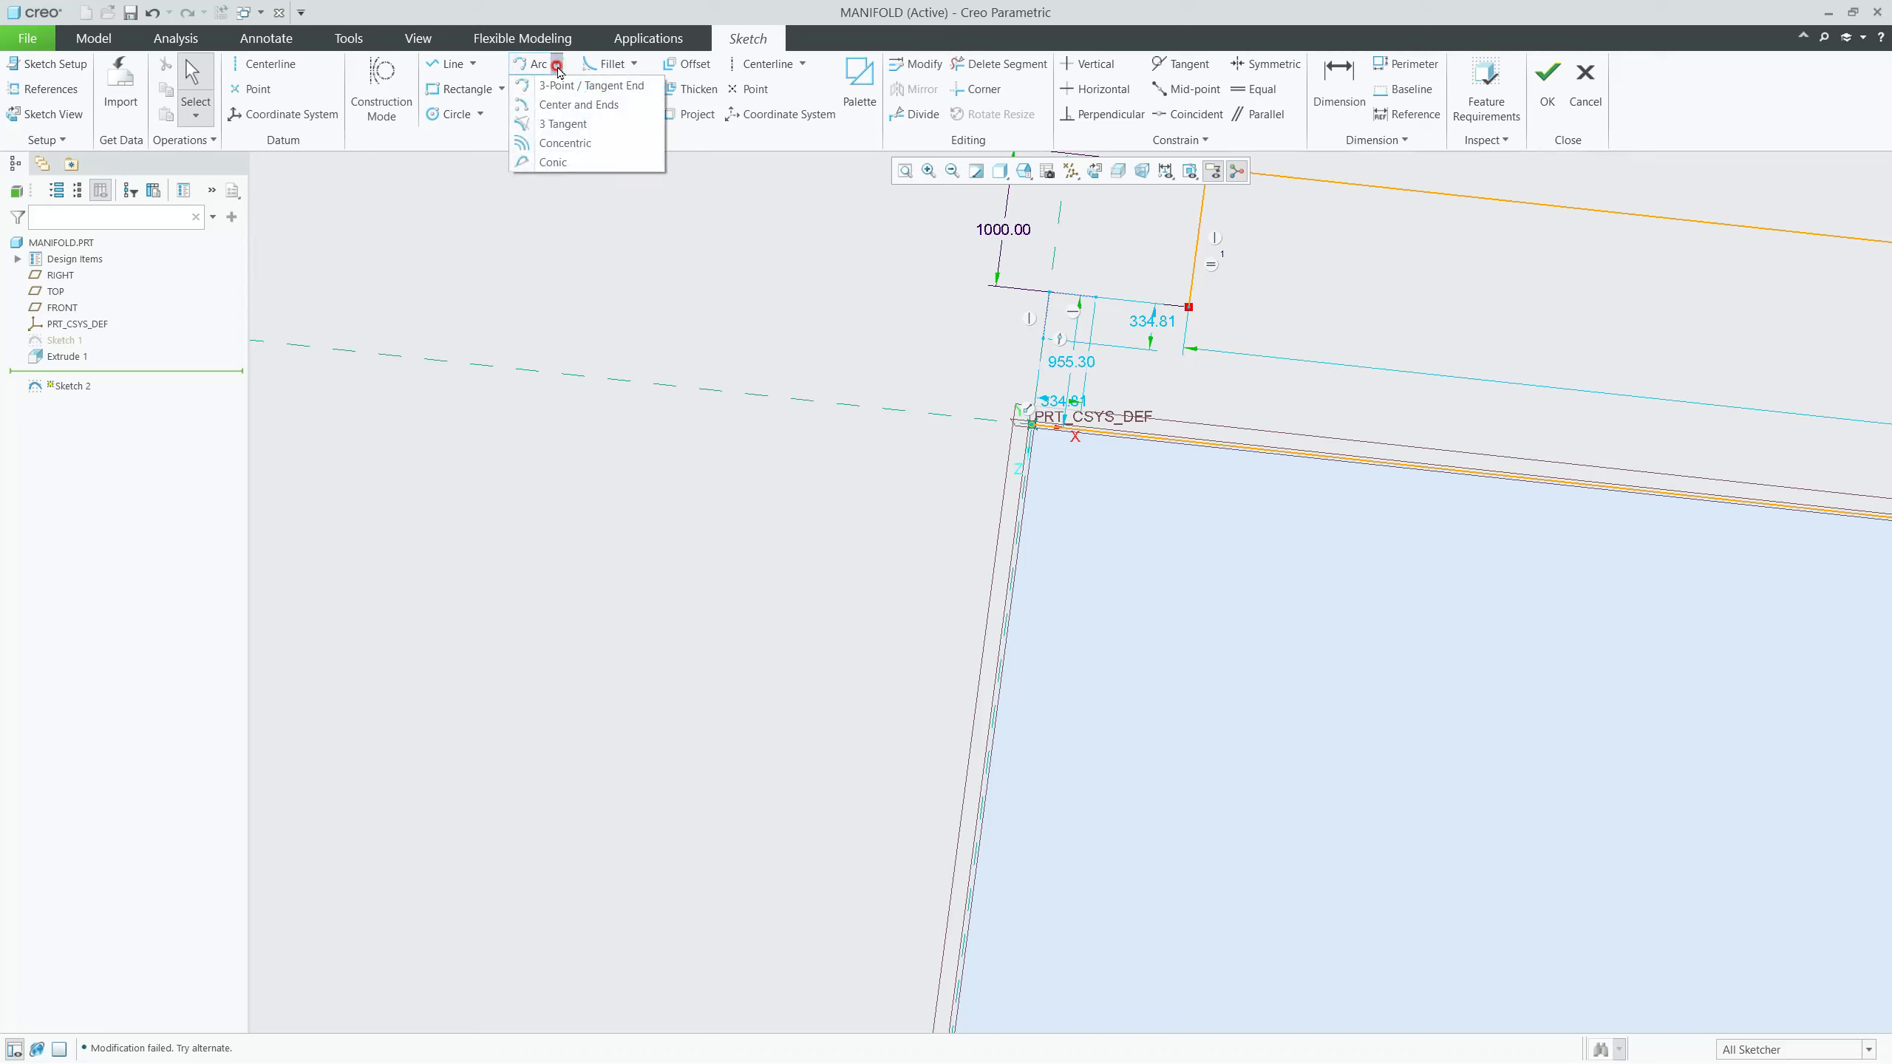
left_click(566, 105)
left_click(1031, 424)
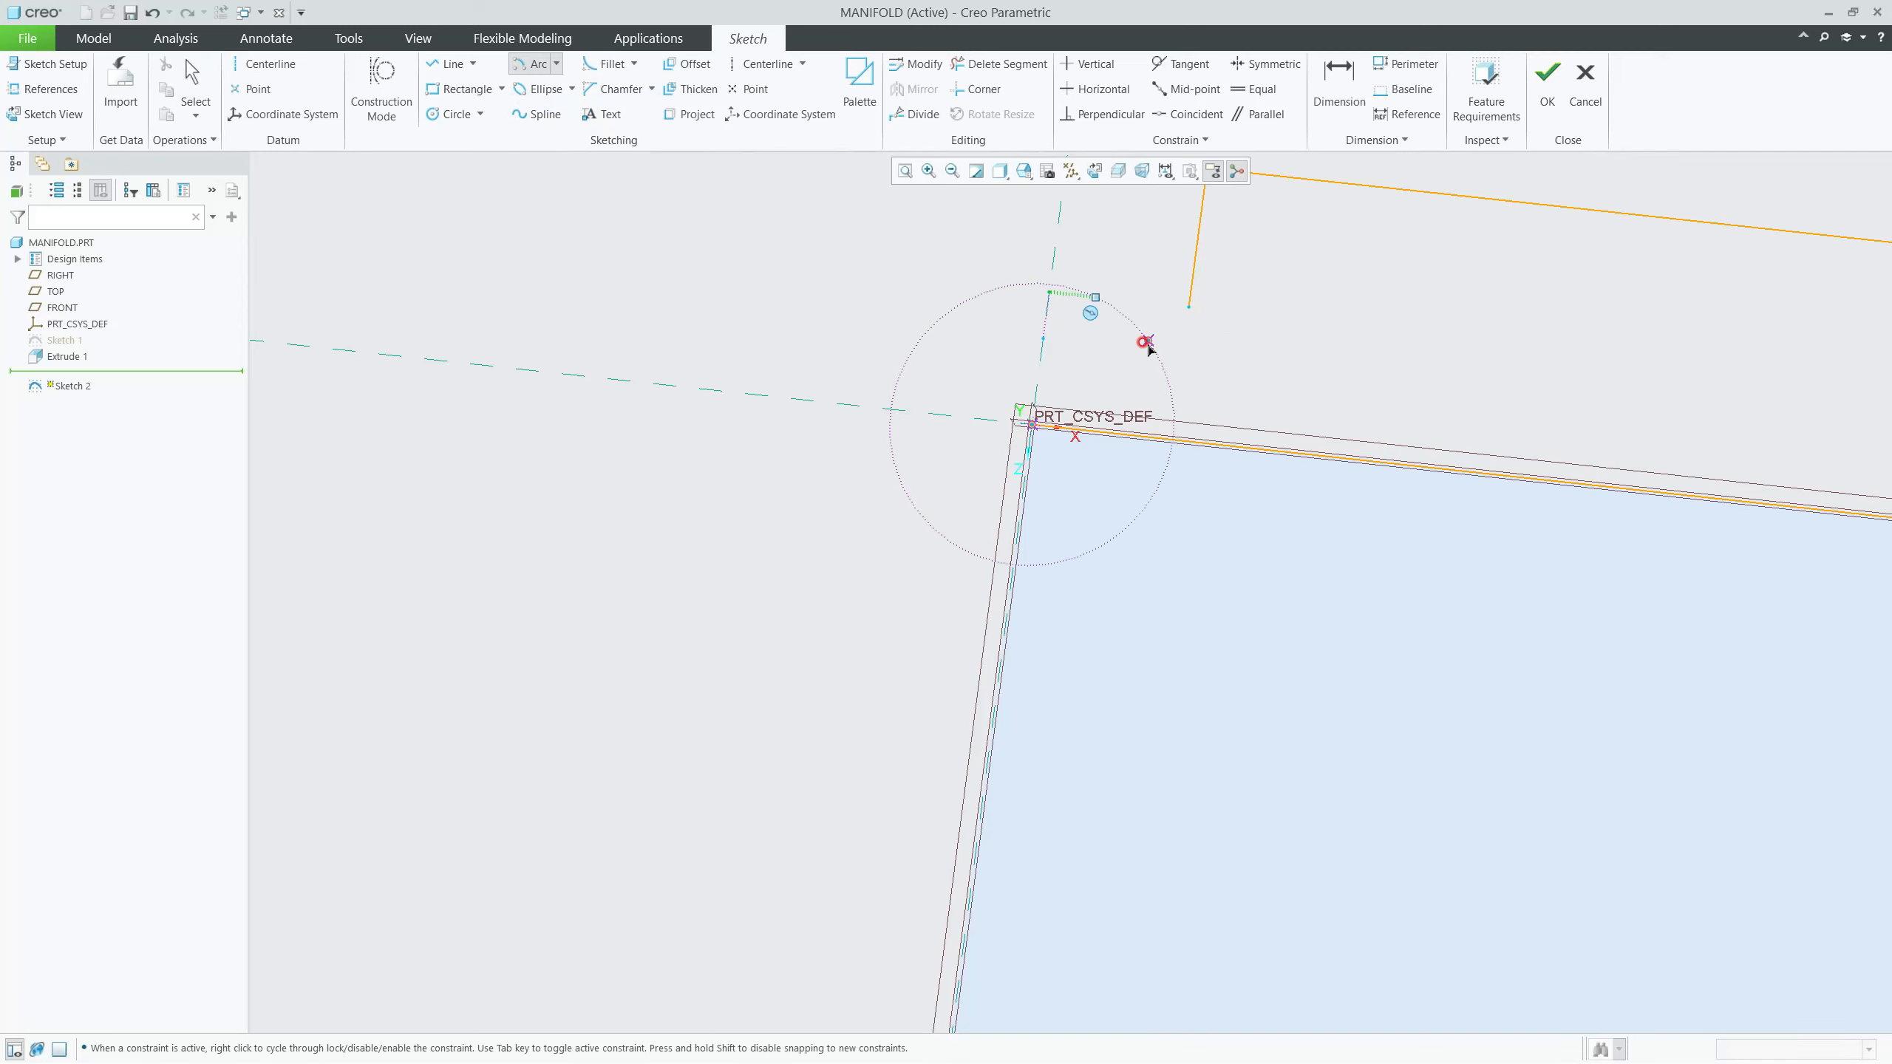
left_click(1189, 306)
left_click(1048, 367)
middle_click(1045, 350)
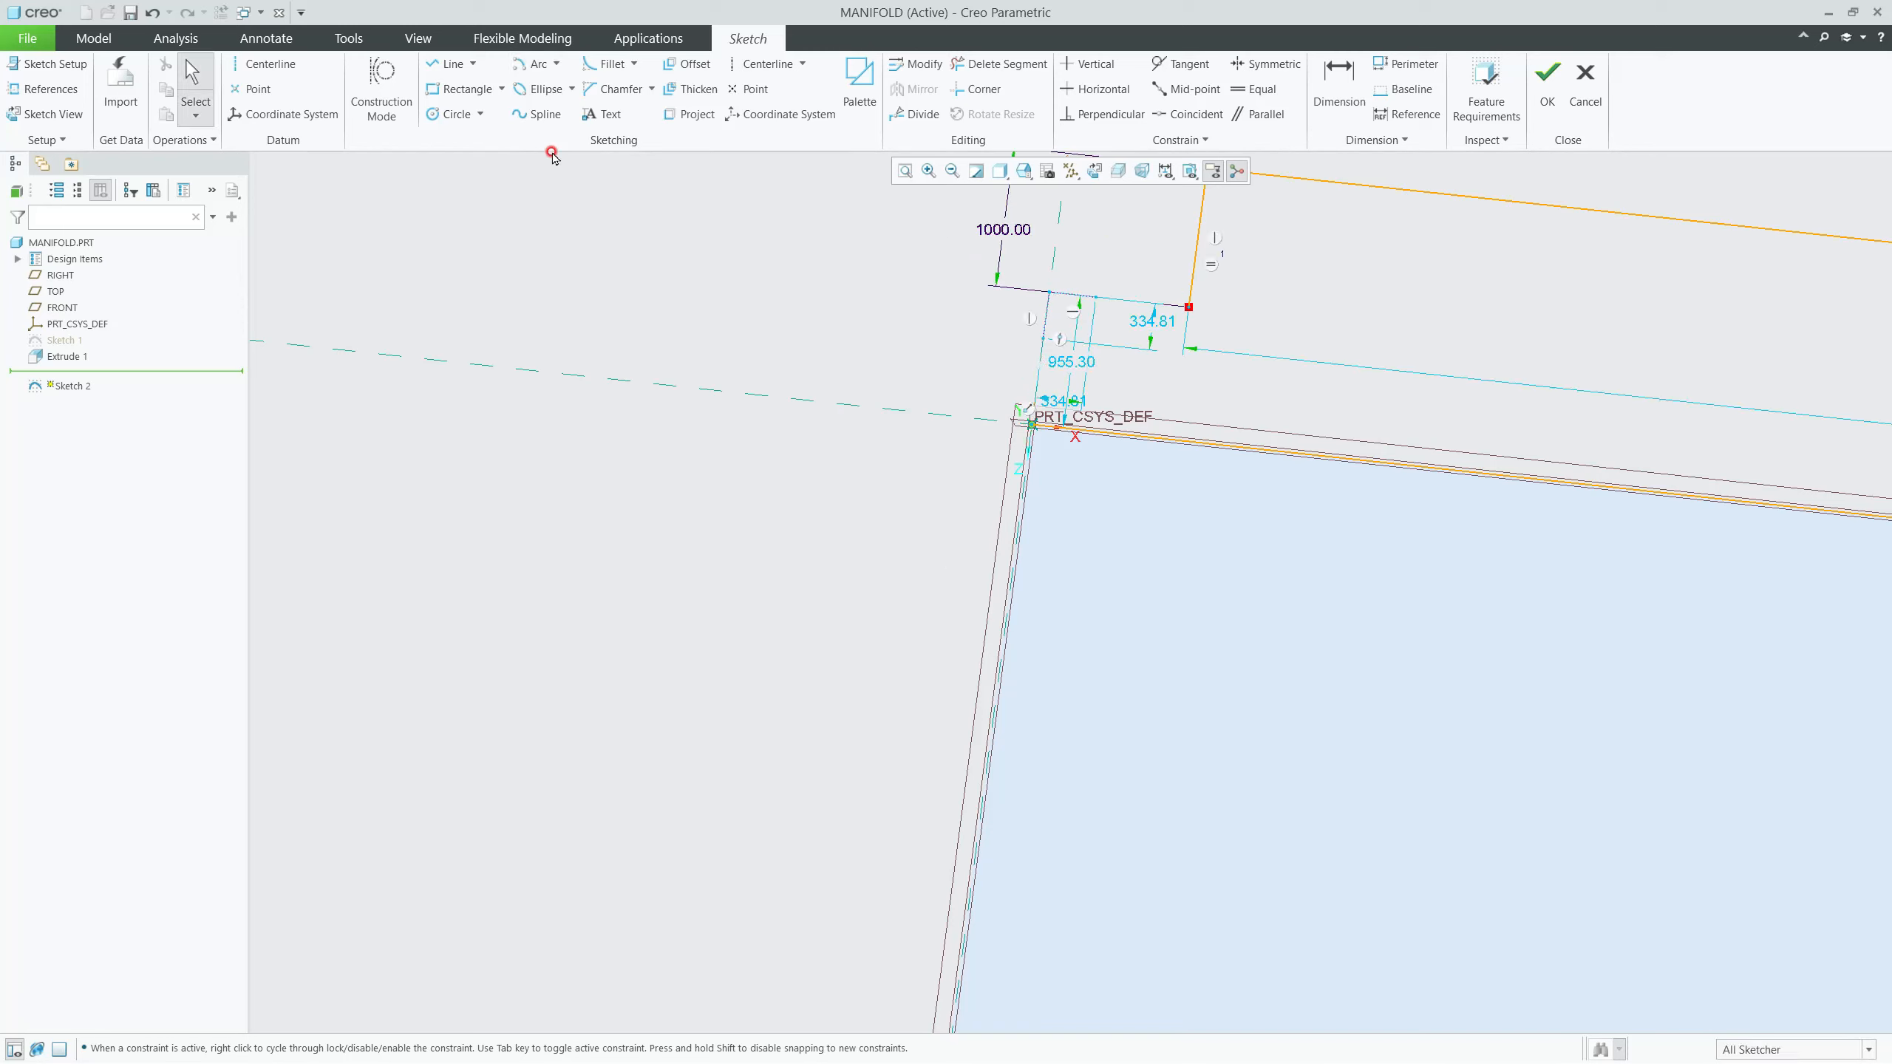
Step: Close the profile with an outward-curving arc between the coordinate system origin and the shoulder's open inner endpoint
left_click(556, 63)
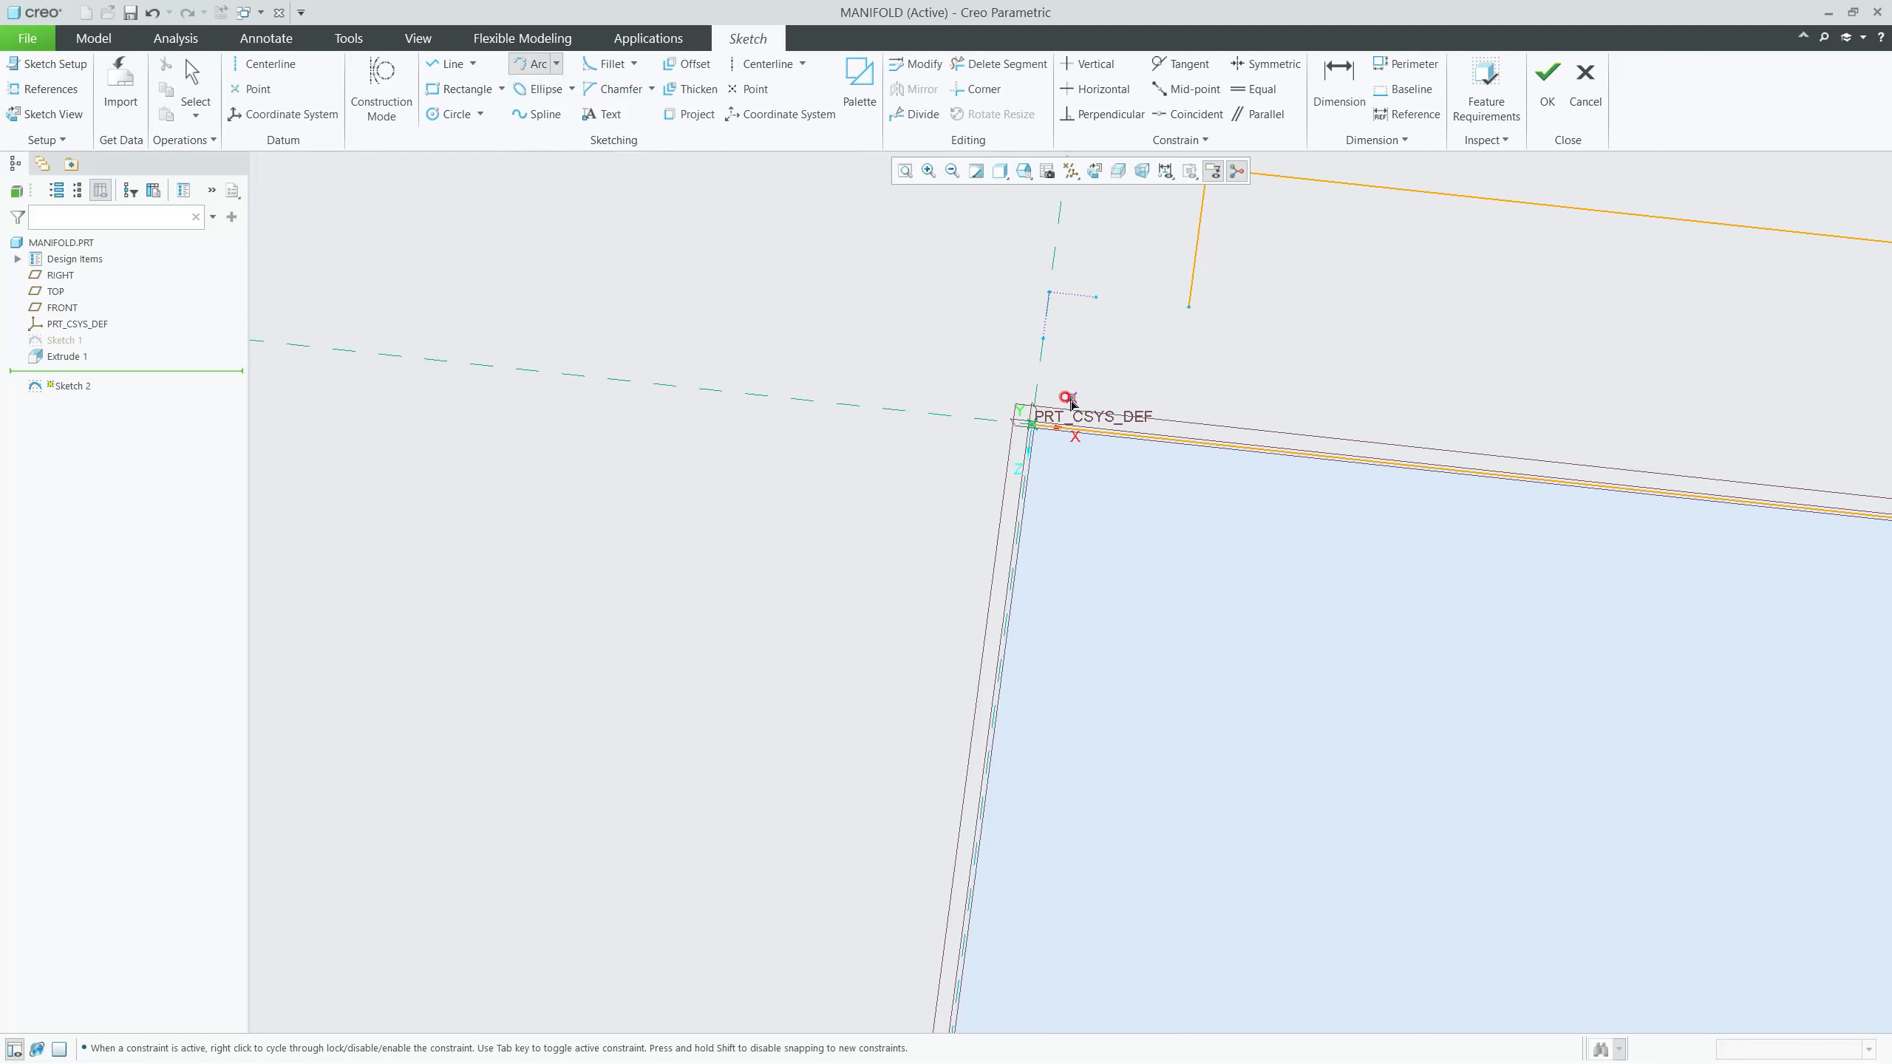
left_click(1186, 310)
left_click(1086, 329)
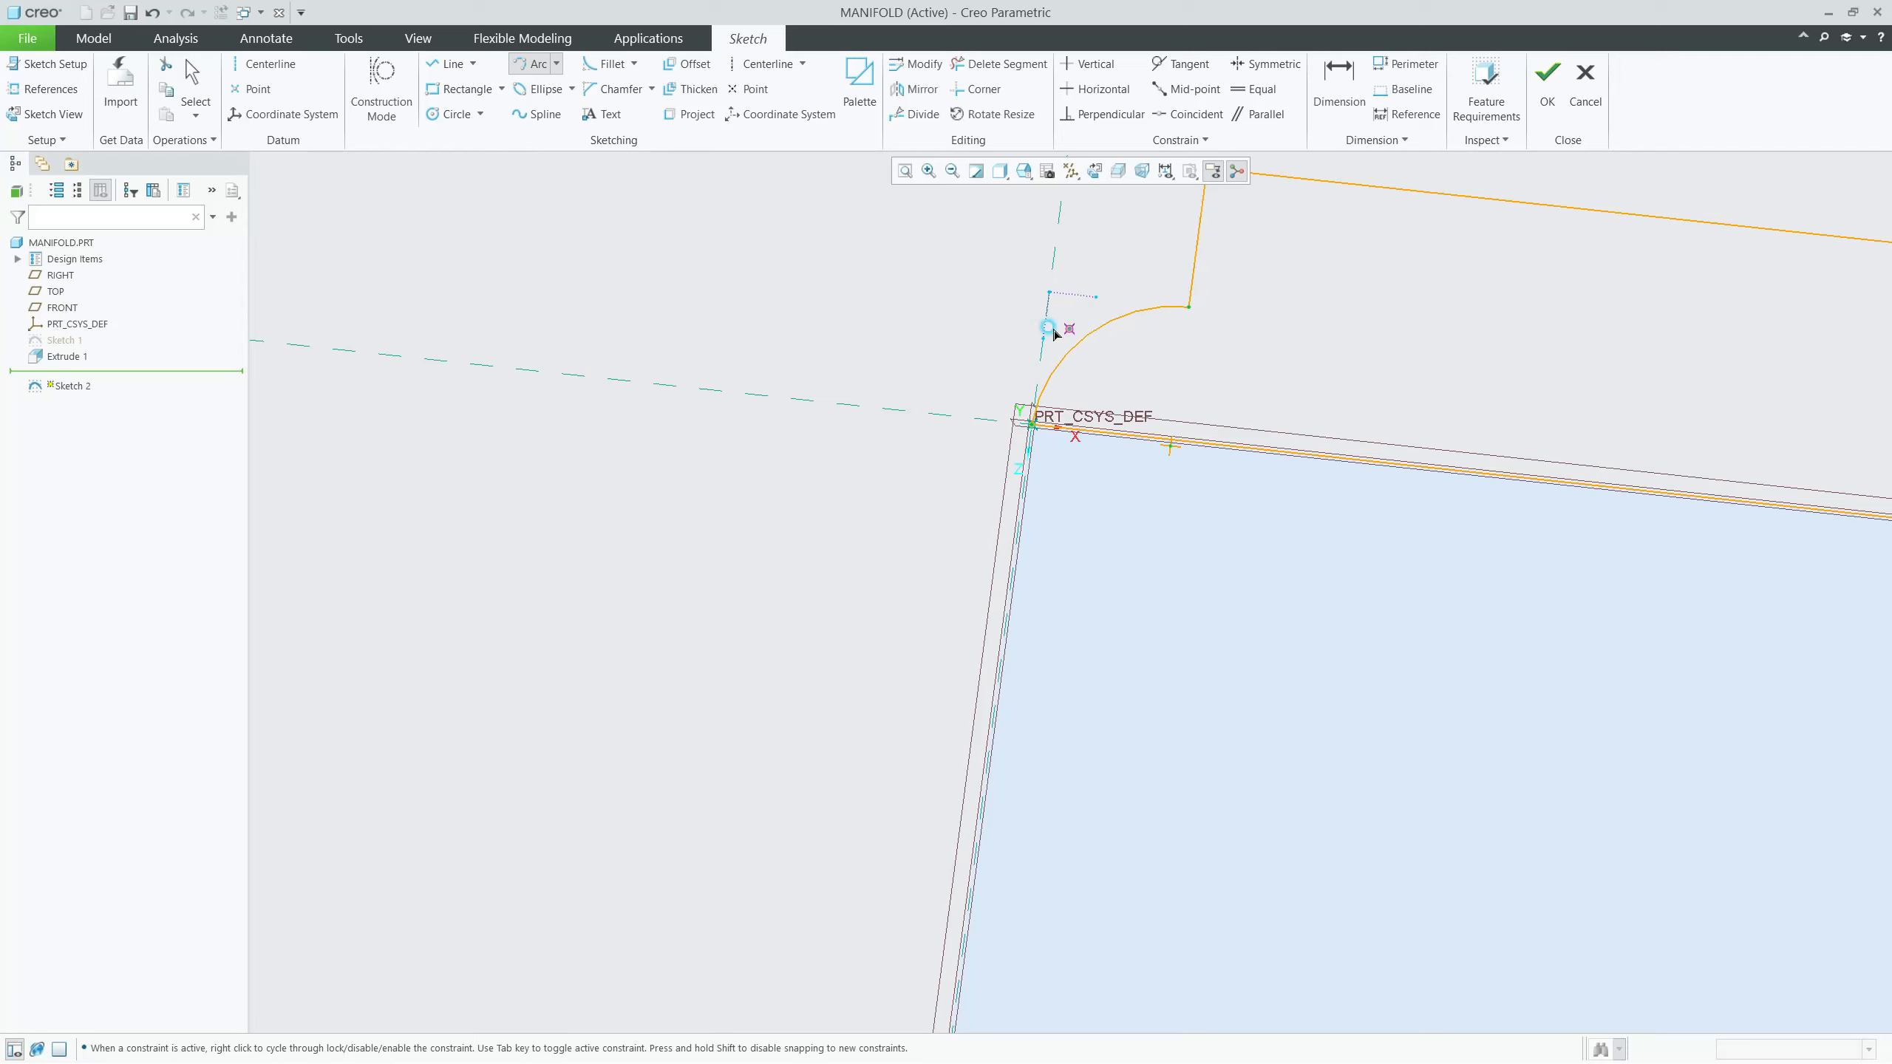
middle_click(955, 317)
Step: Set the vertical dimension from the coordinate system origin to the construction corner beside the arc to 1000
middle_click_drag(1167, 457, 1095, 428)
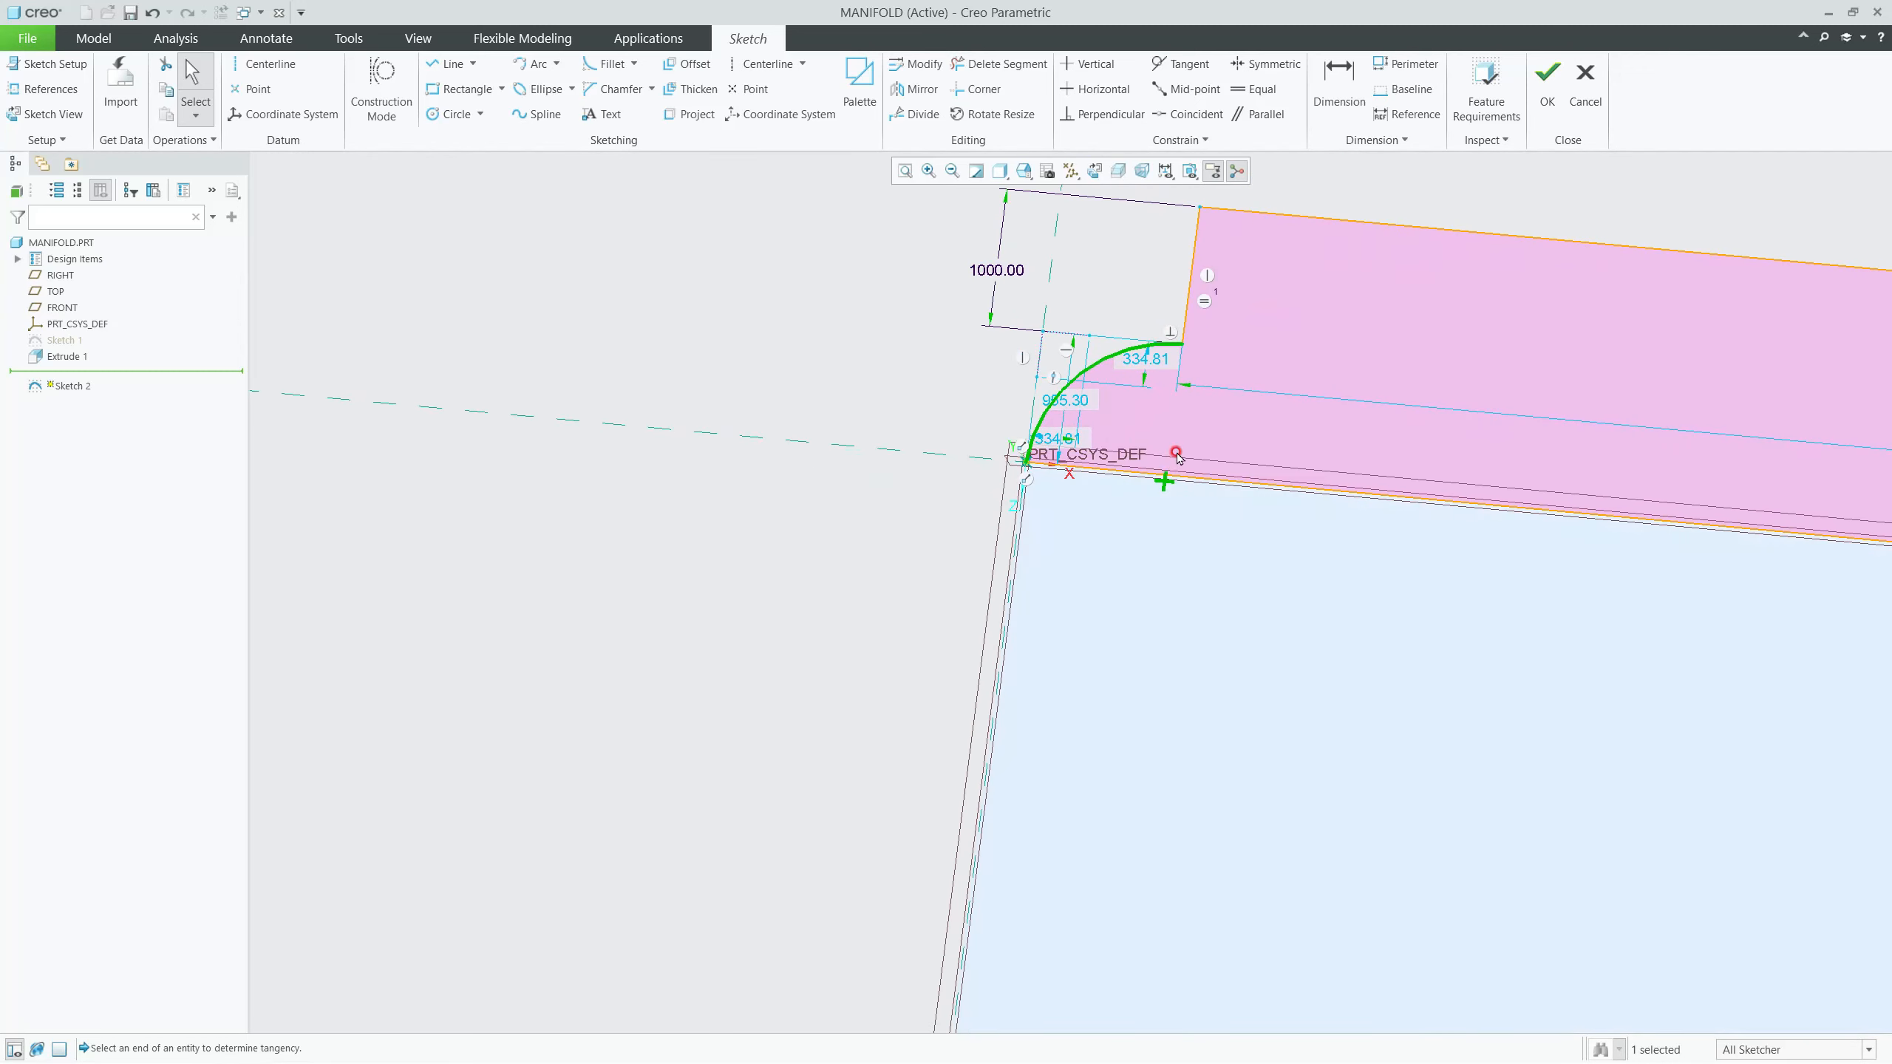
double_click(1077, 403)
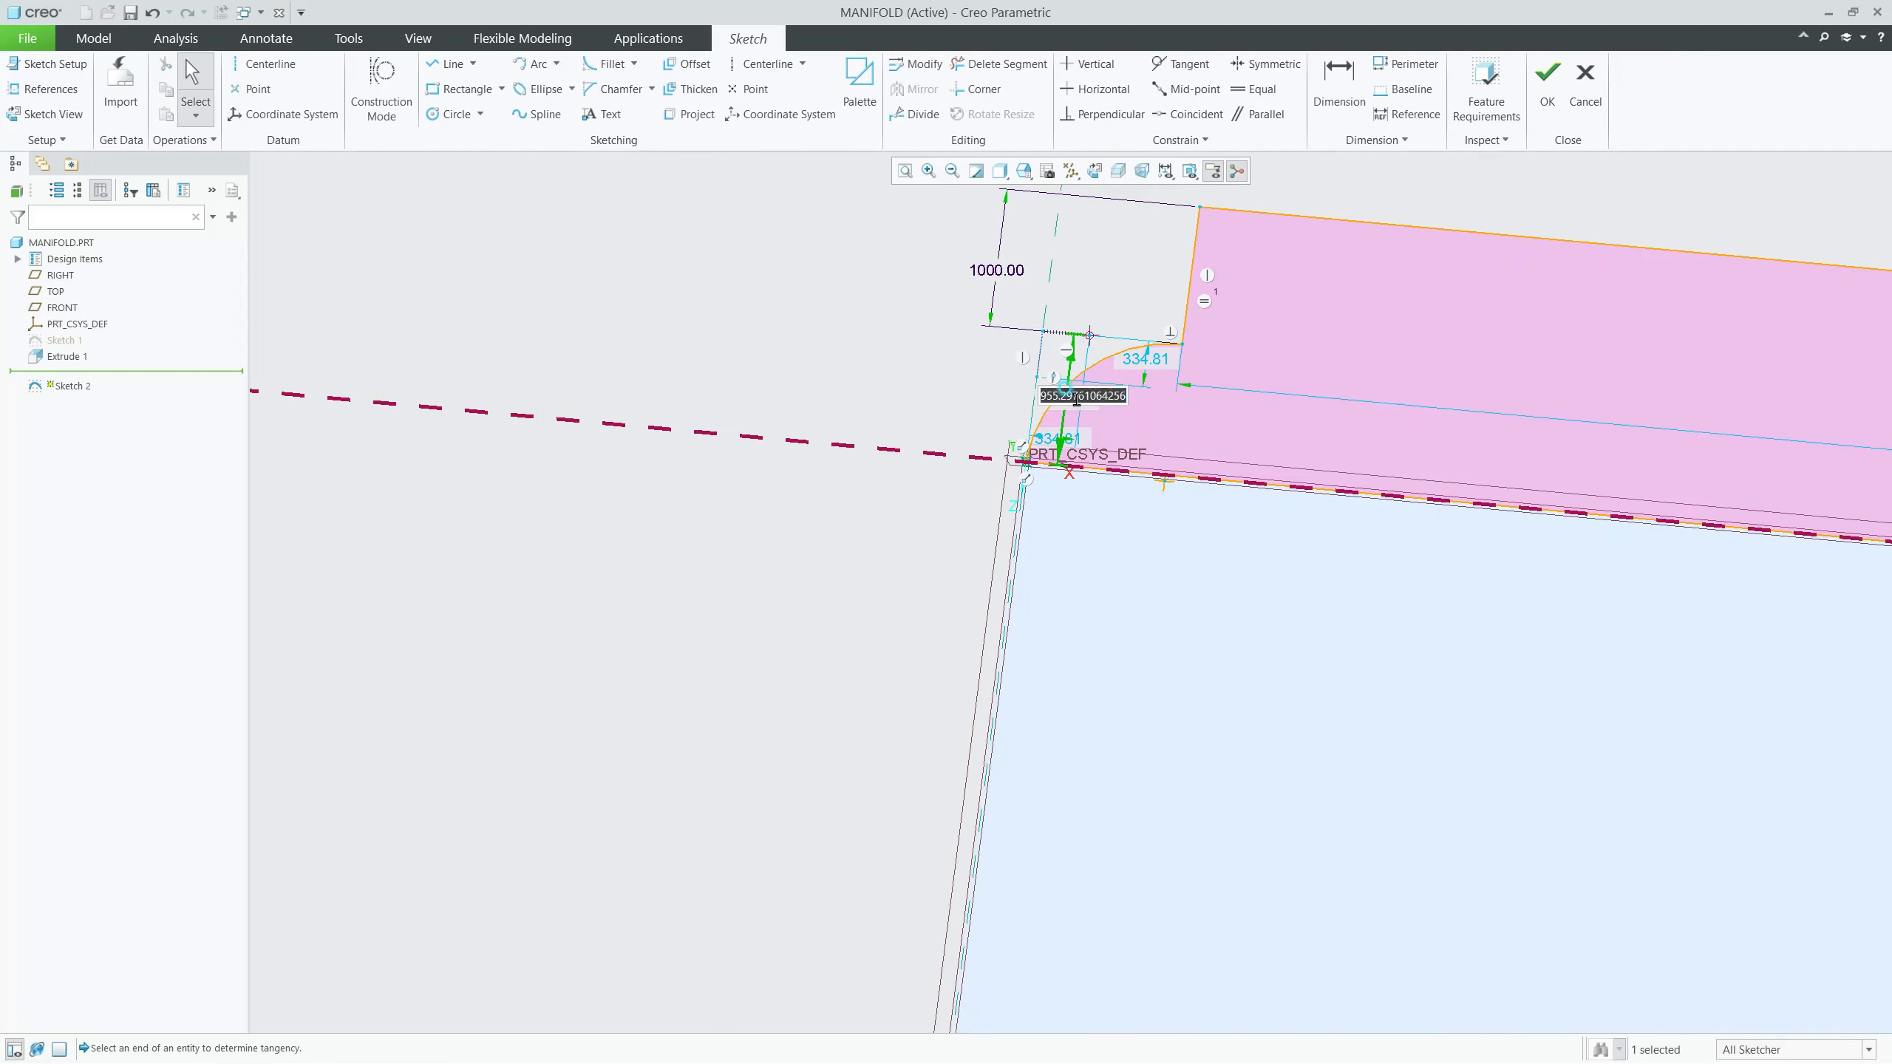
type("1000.00")
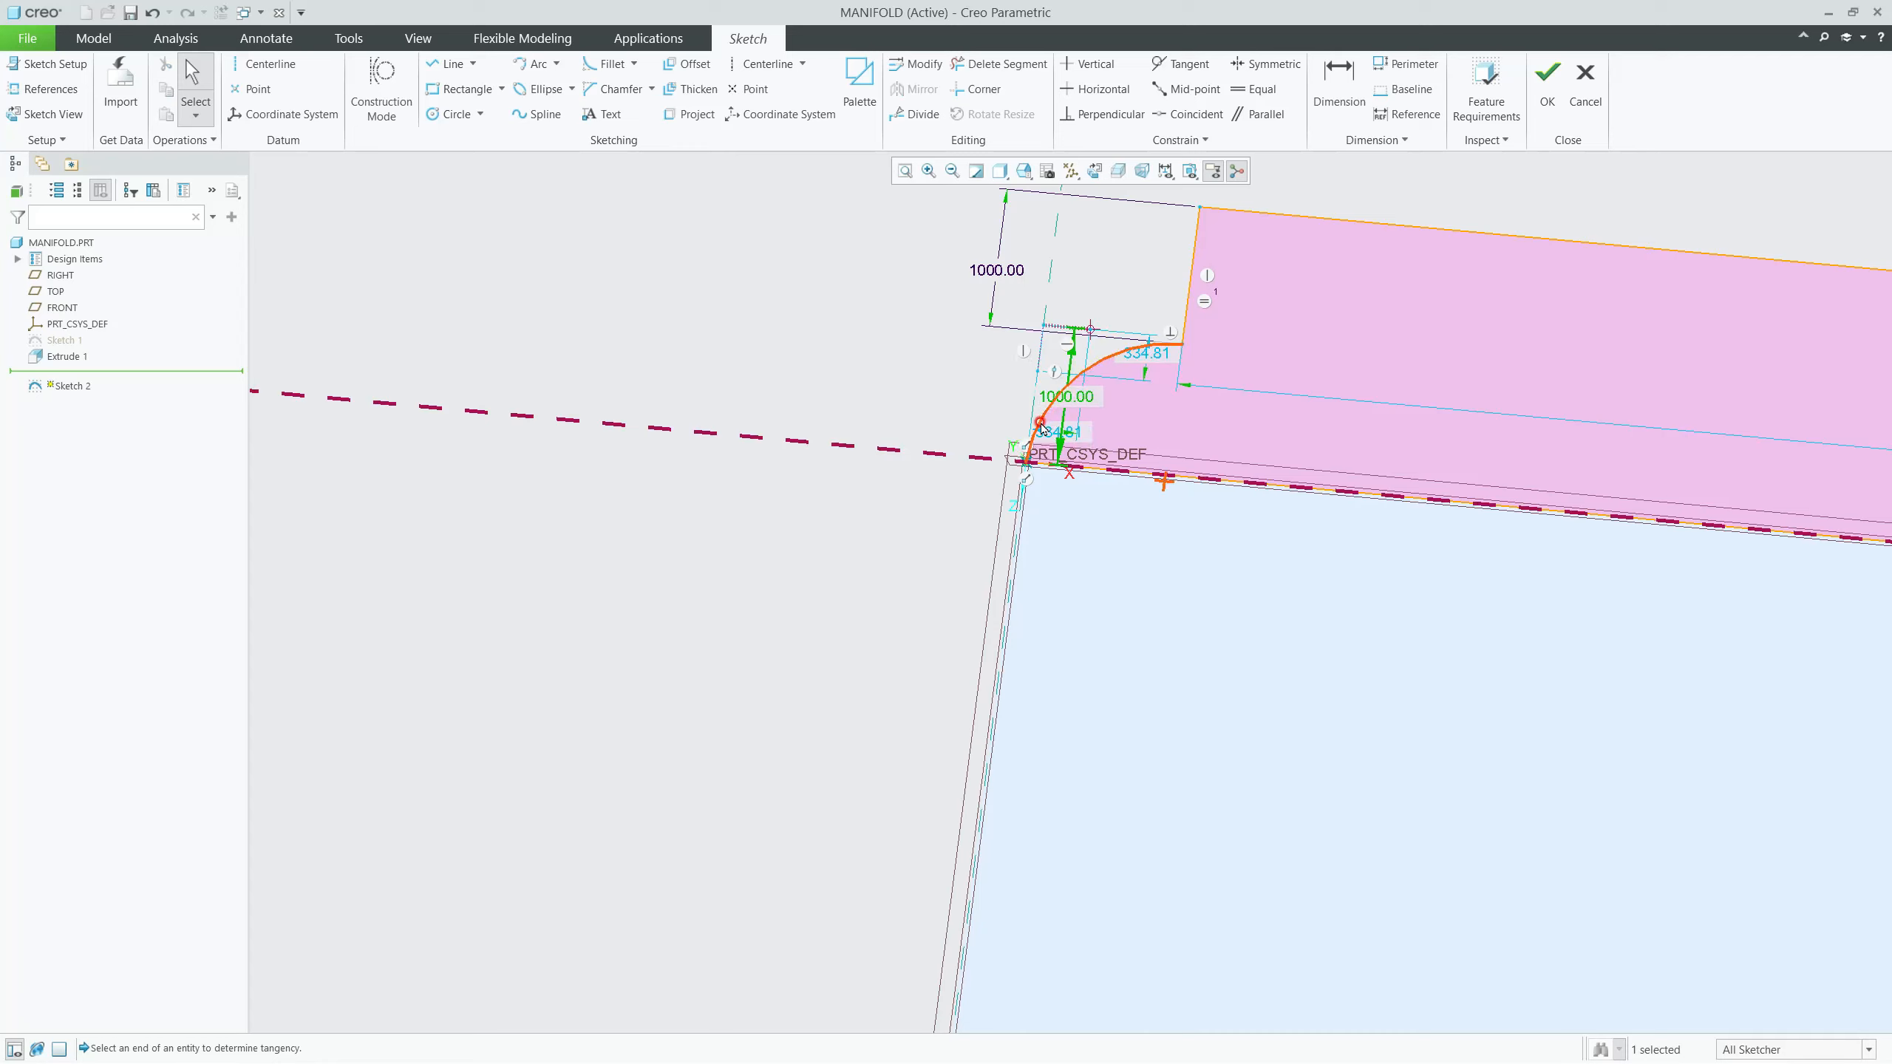
scroll(1168, 513, "up", 5)
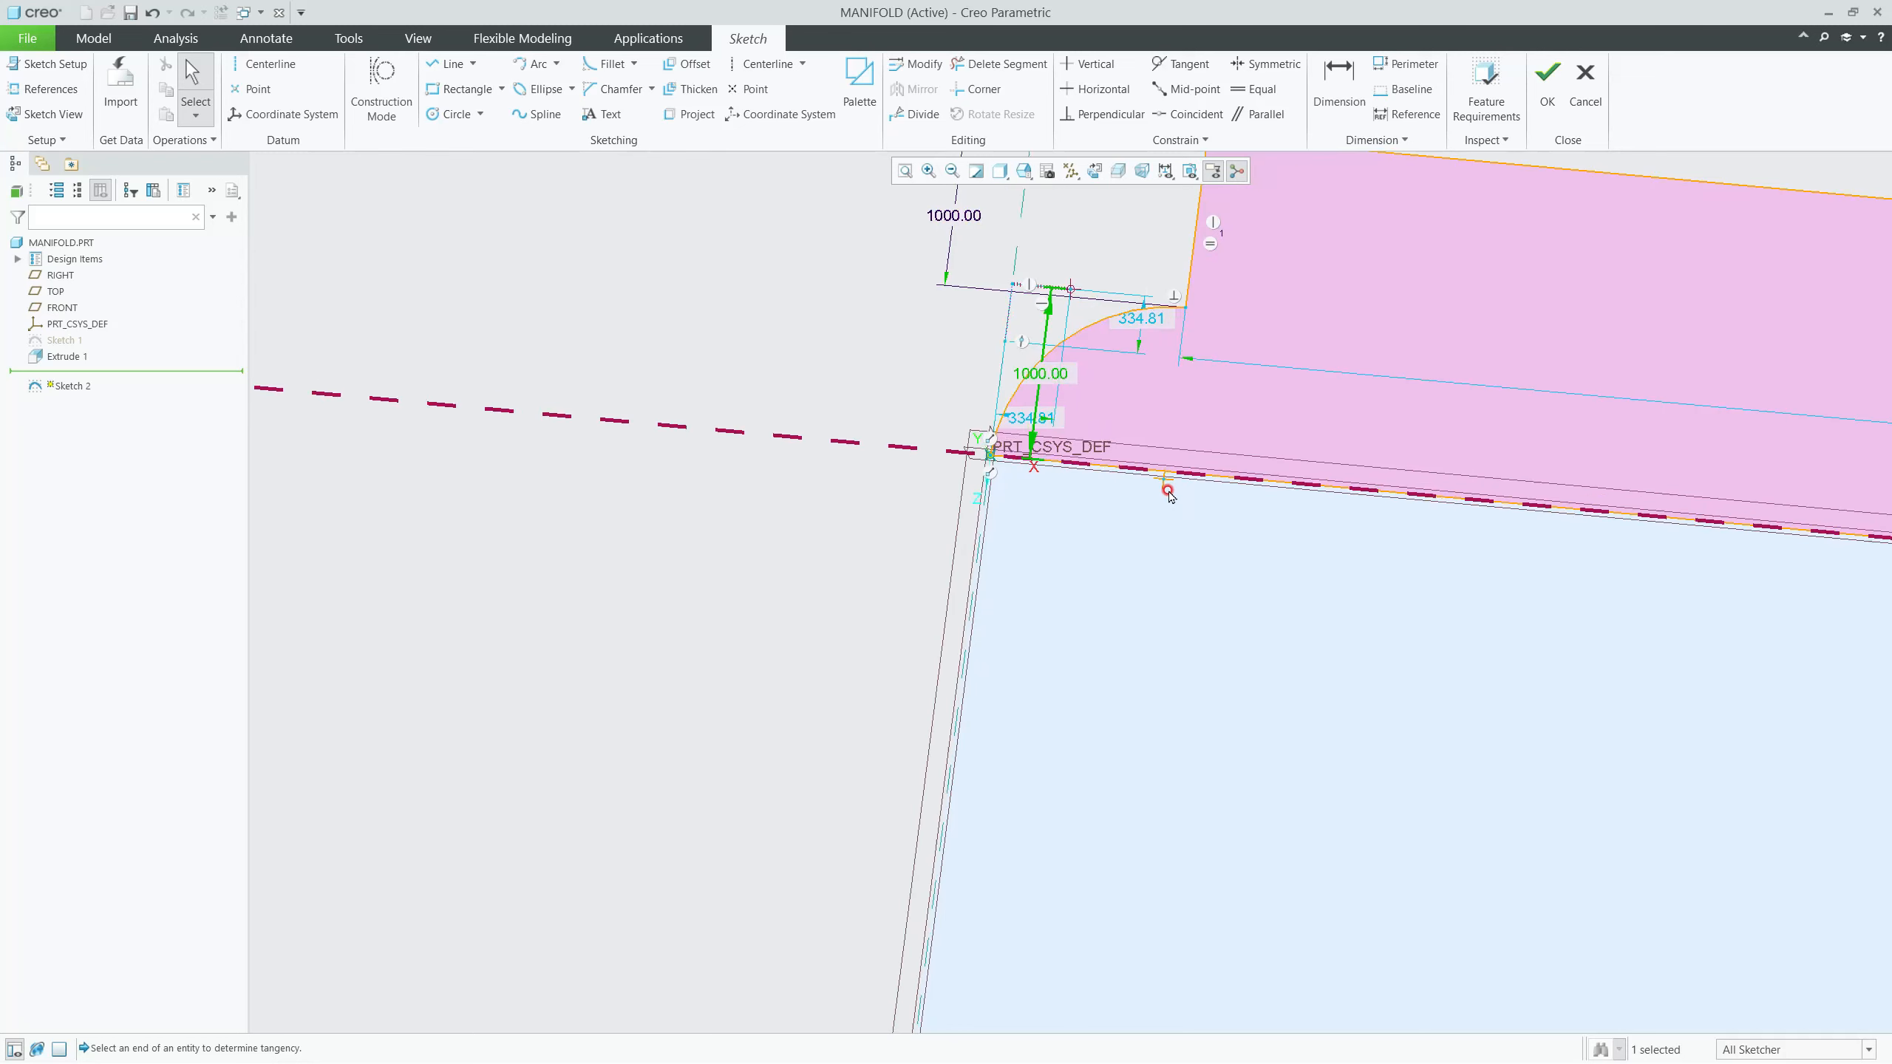
left_click(1161, 472)
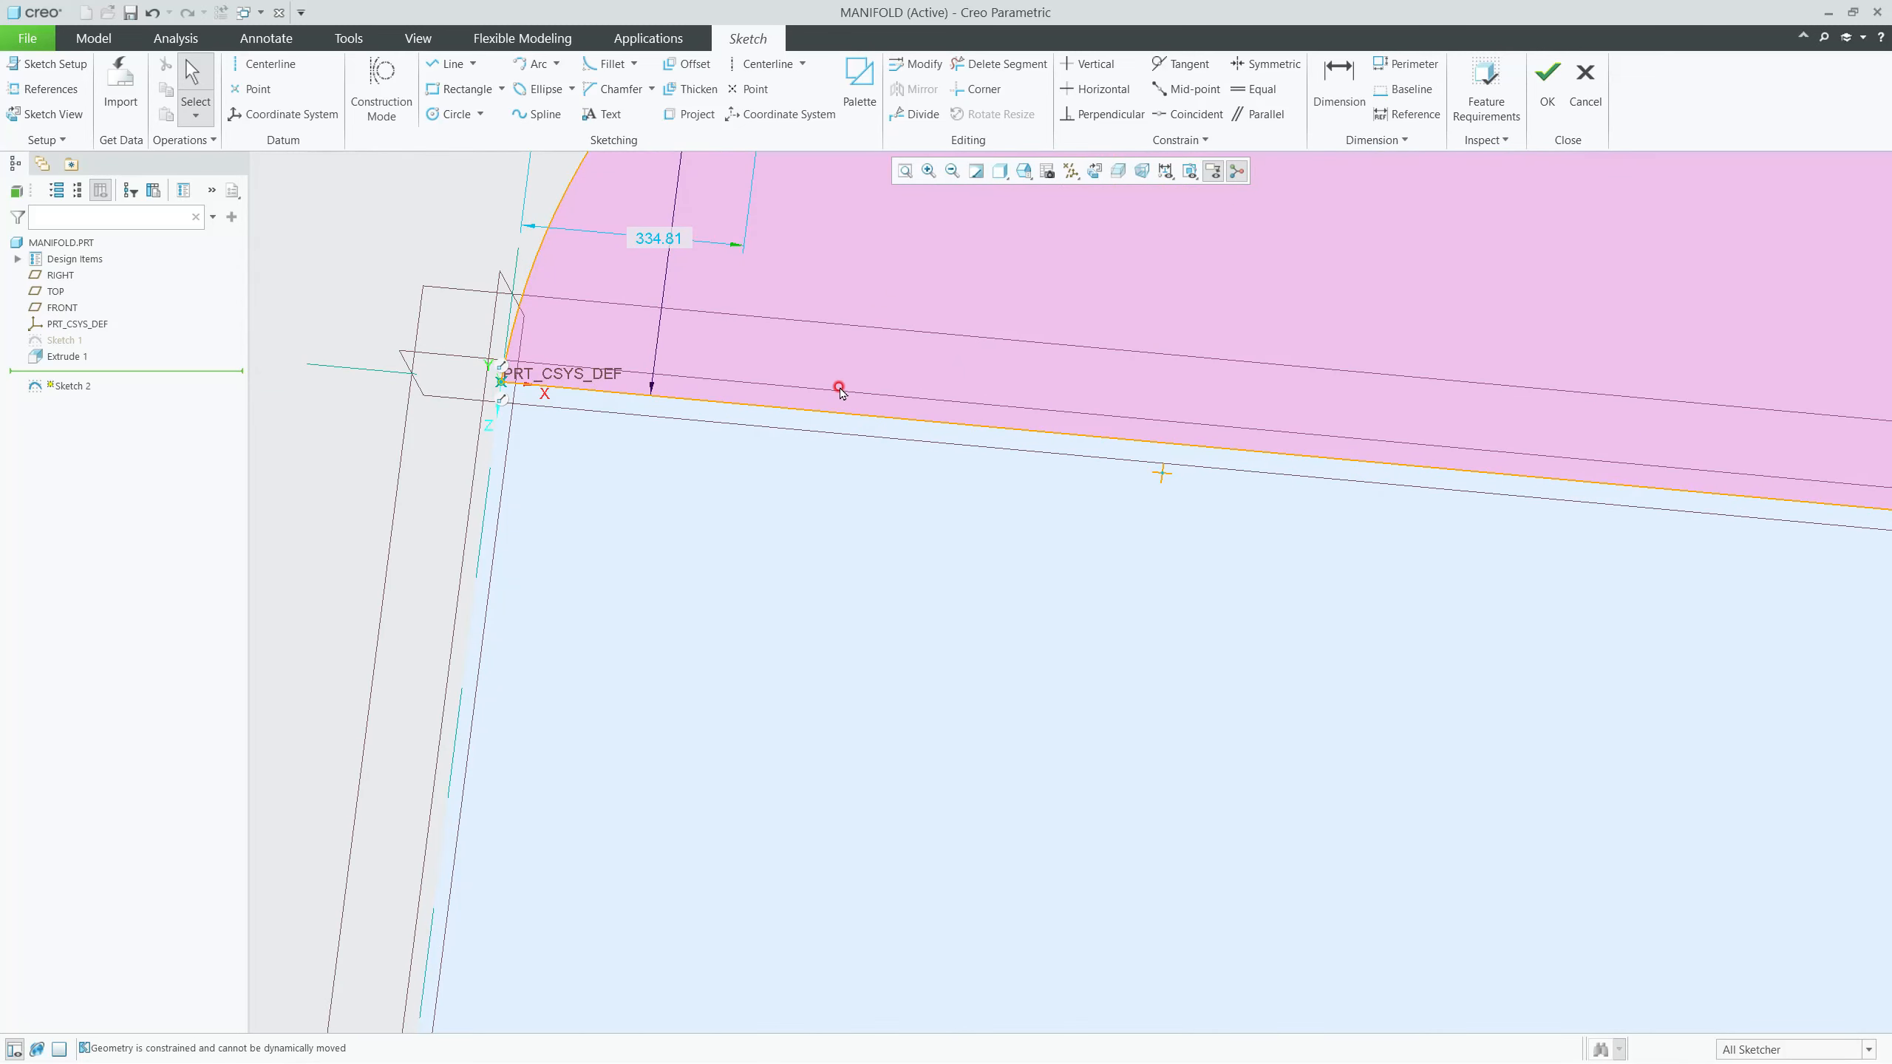
Step: Orient the view parallel to the sketch plane and delete the shoulder arc and the vertical line adjoining it
left_click(1095, 170)
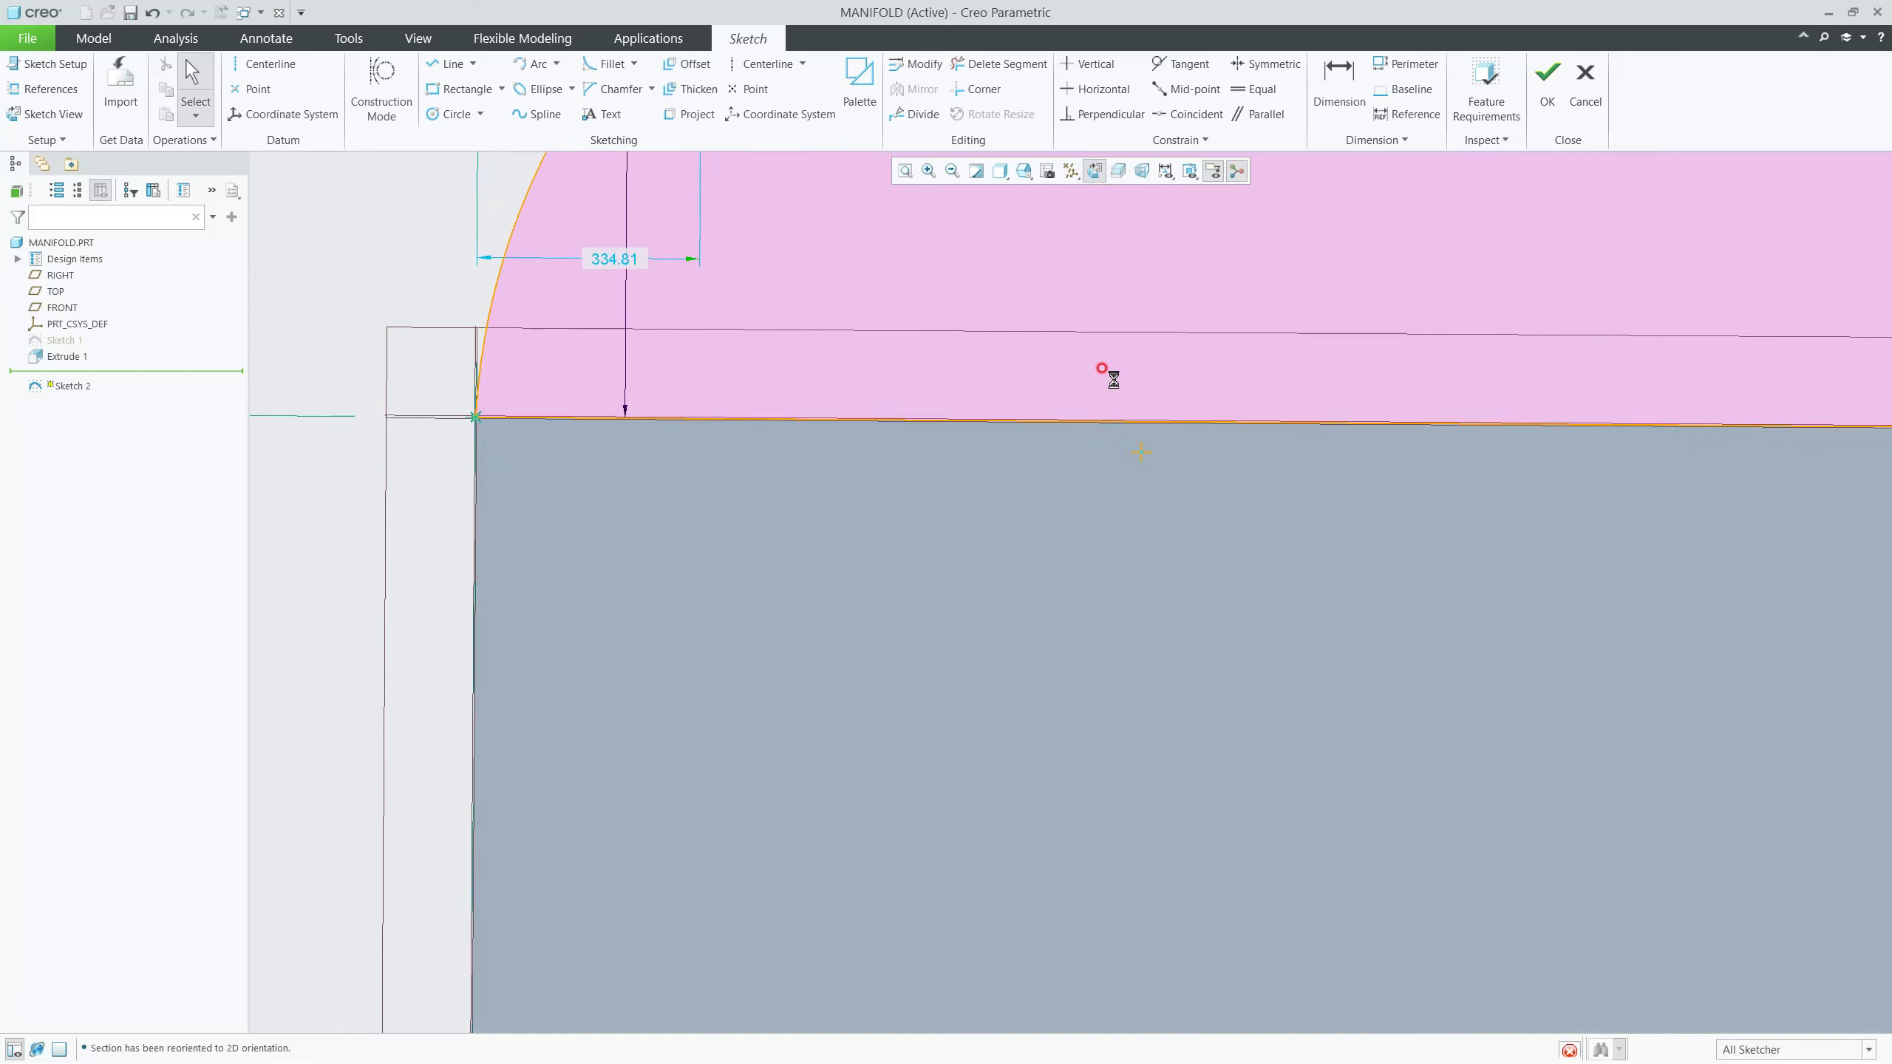
scroll(1134, 407, "up", 8)
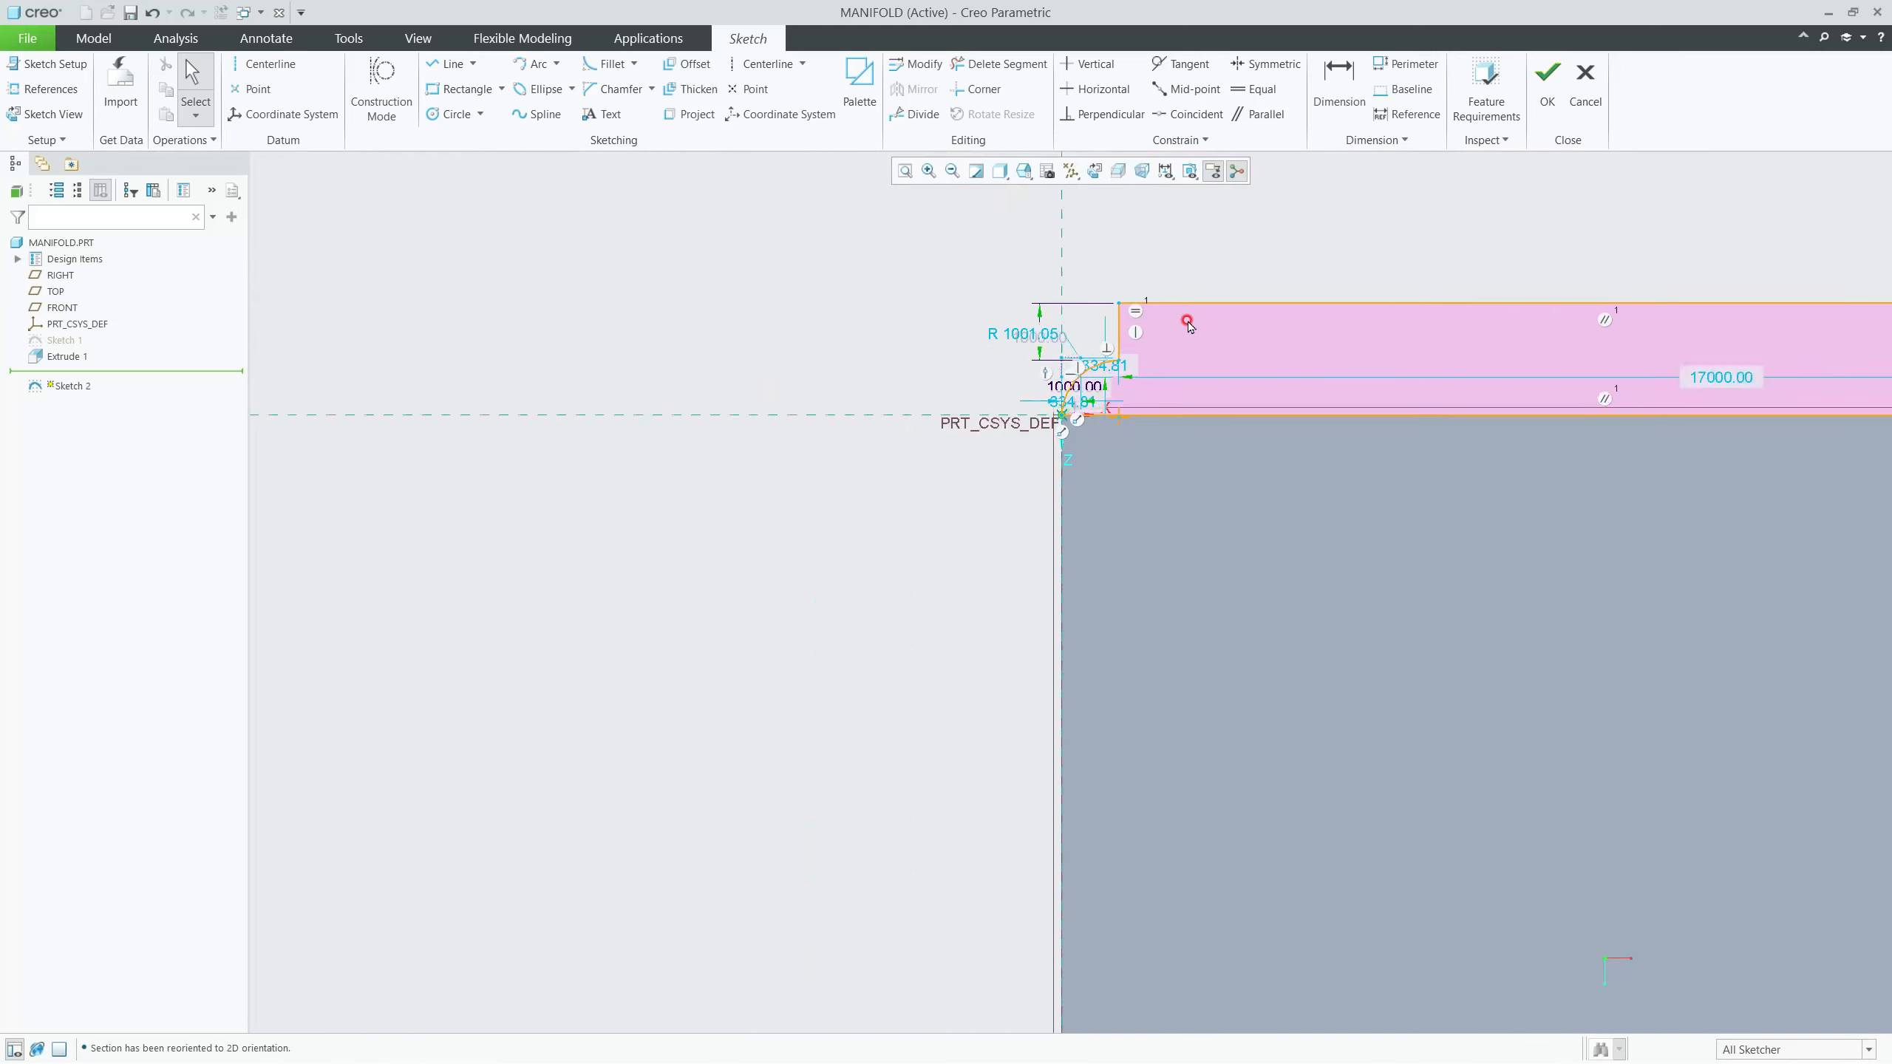
scroll(1181, 329, "down", 3)
scroll(1049, 446, "down", 2)
left_click(1056, 573)
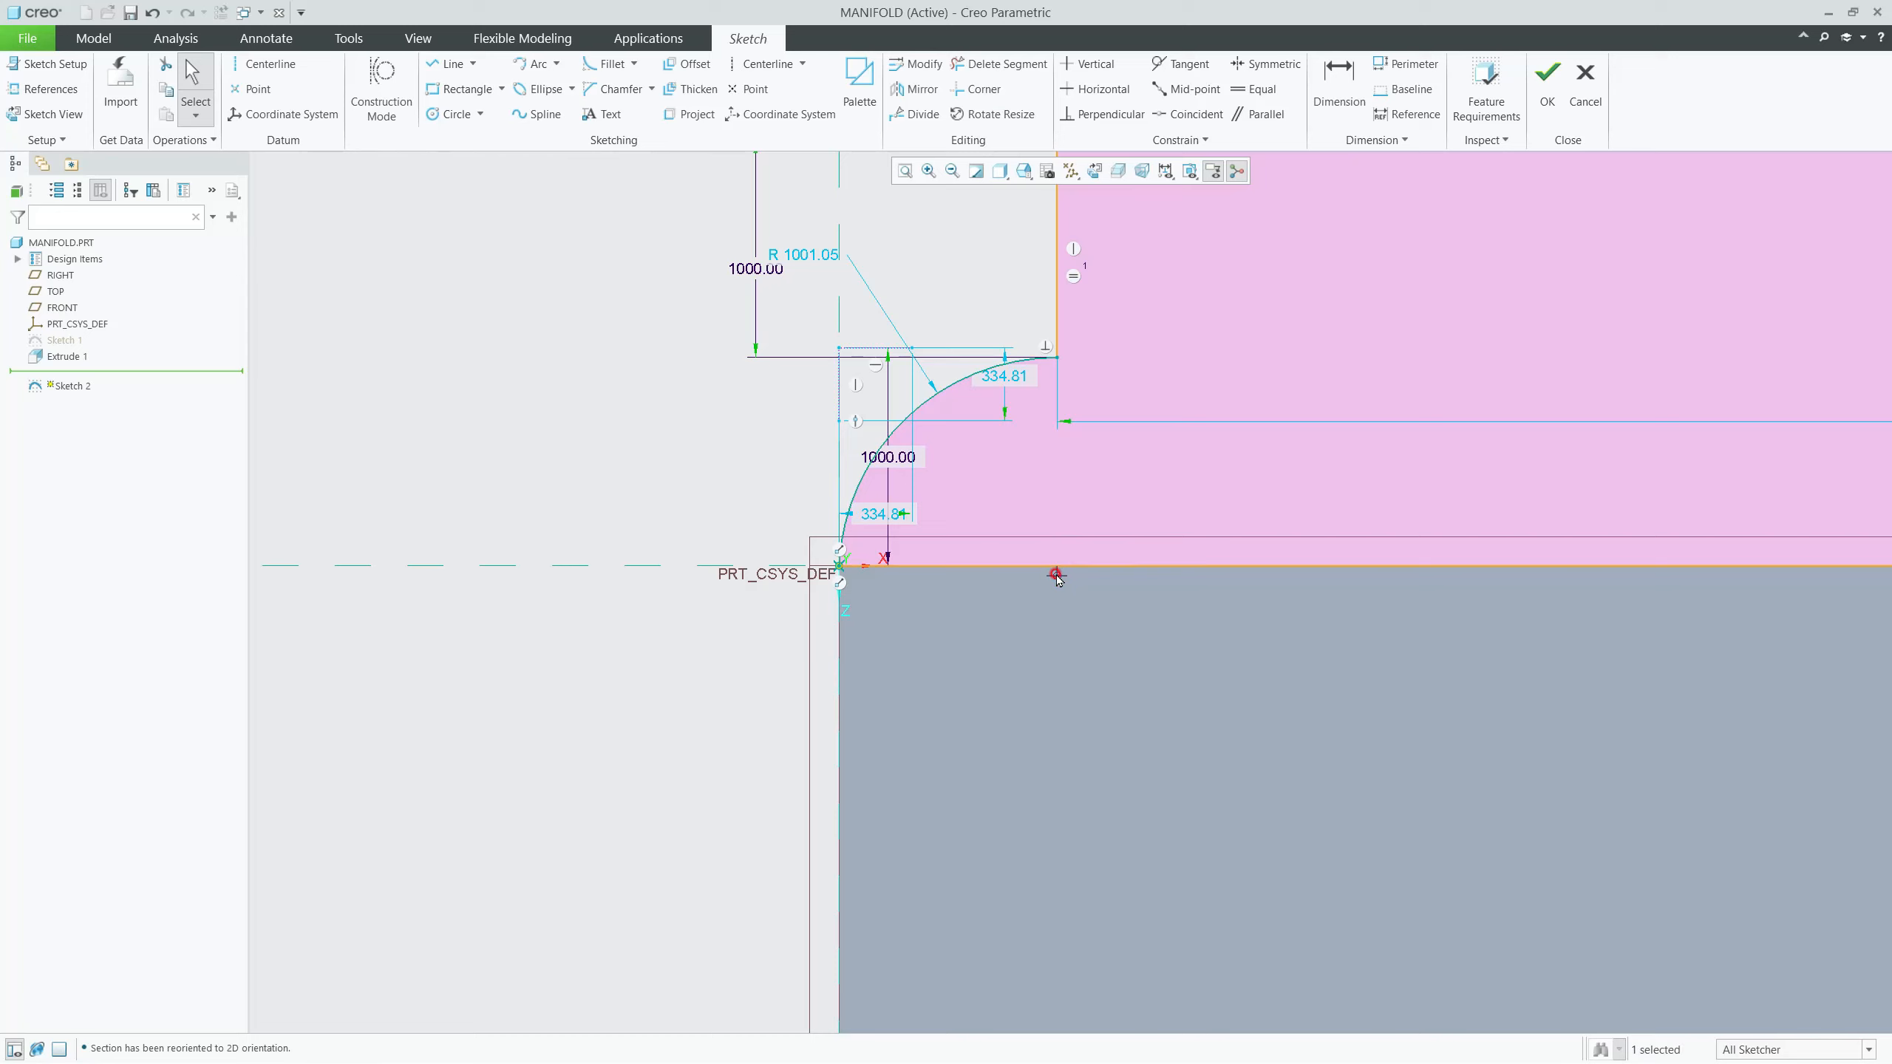
key("Delete")
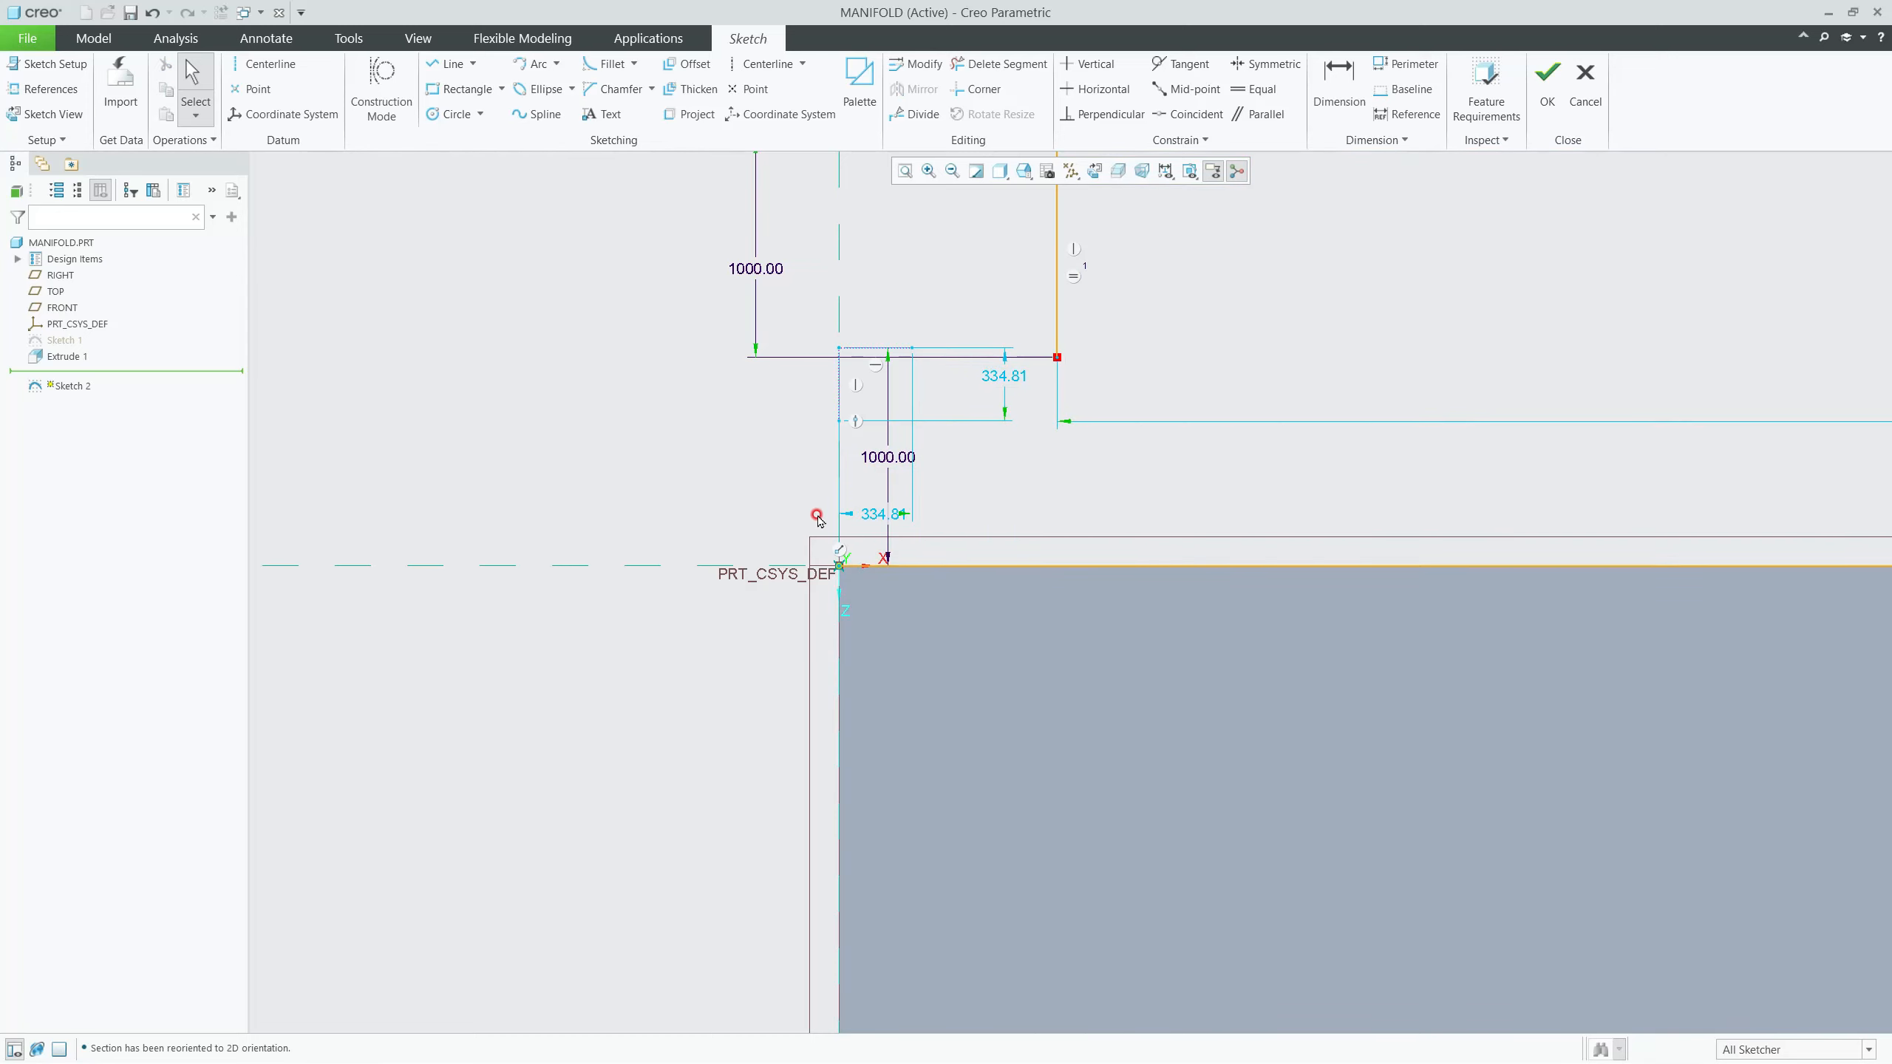
left_click(1058, 334)
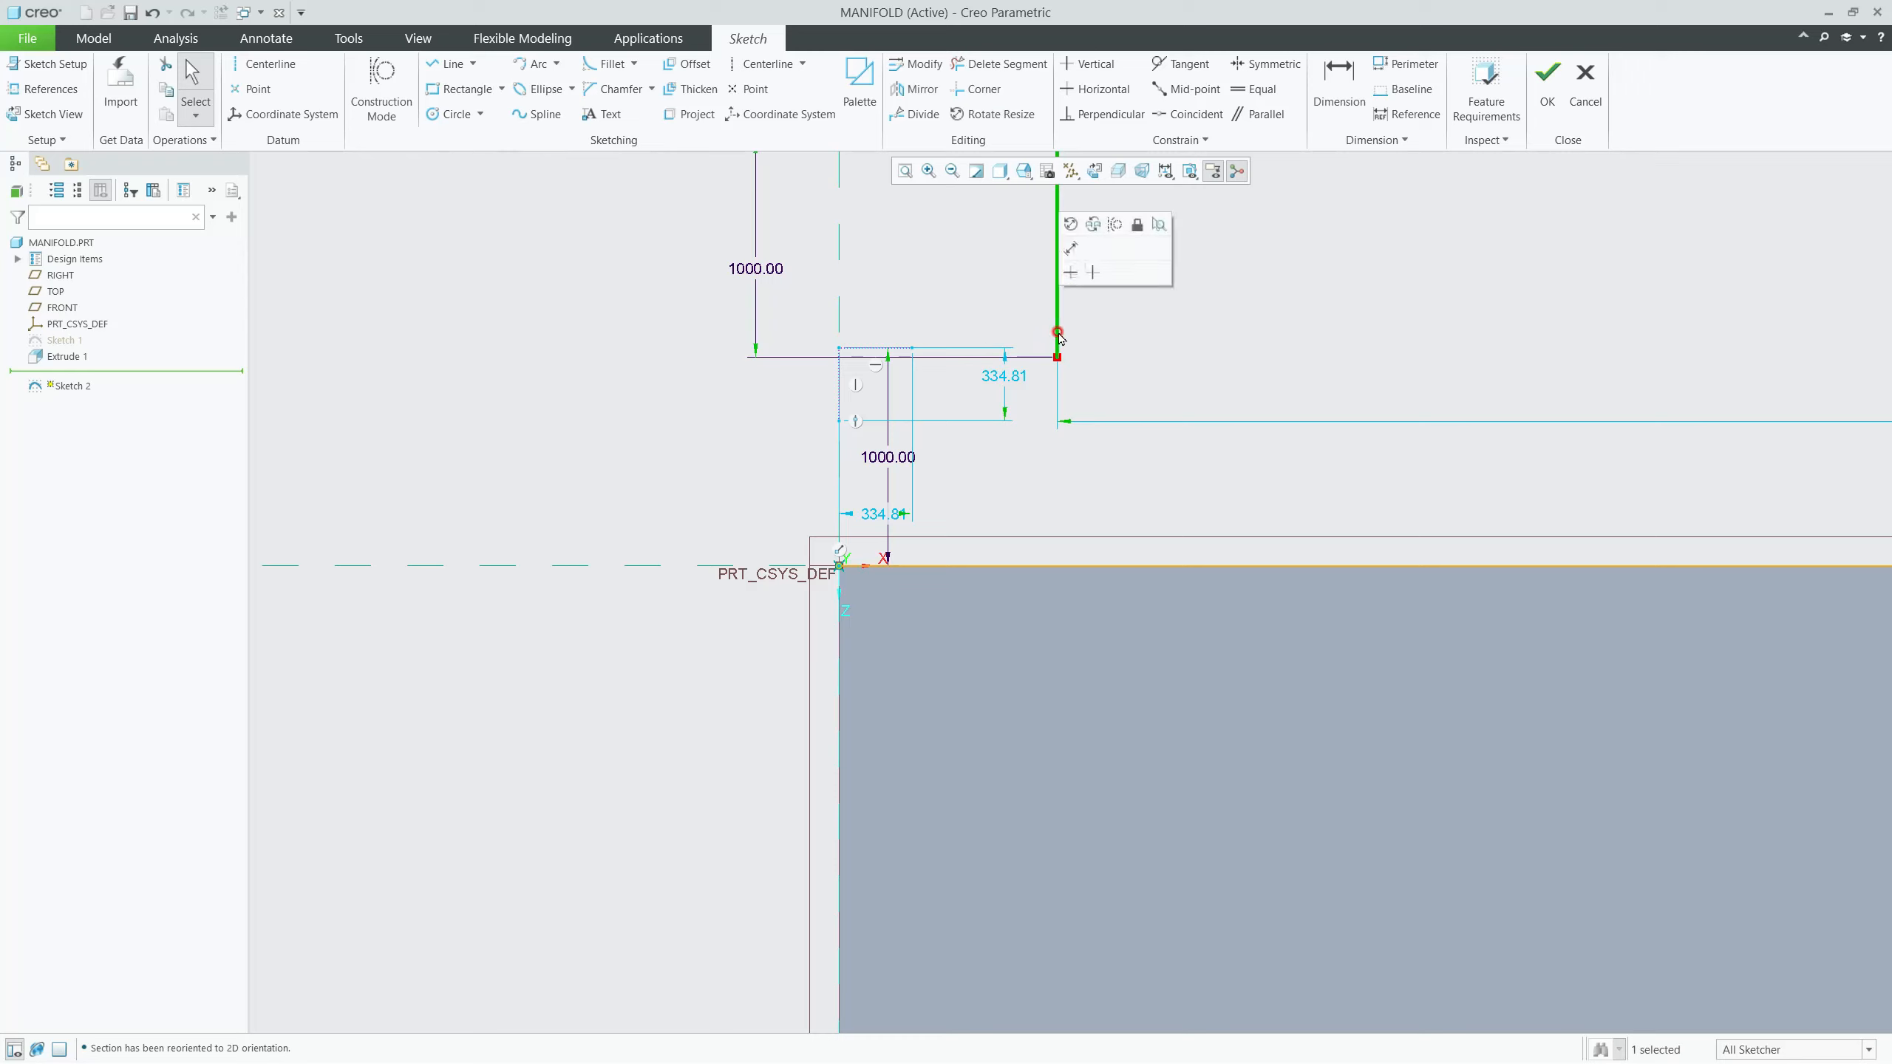
key("Delete")
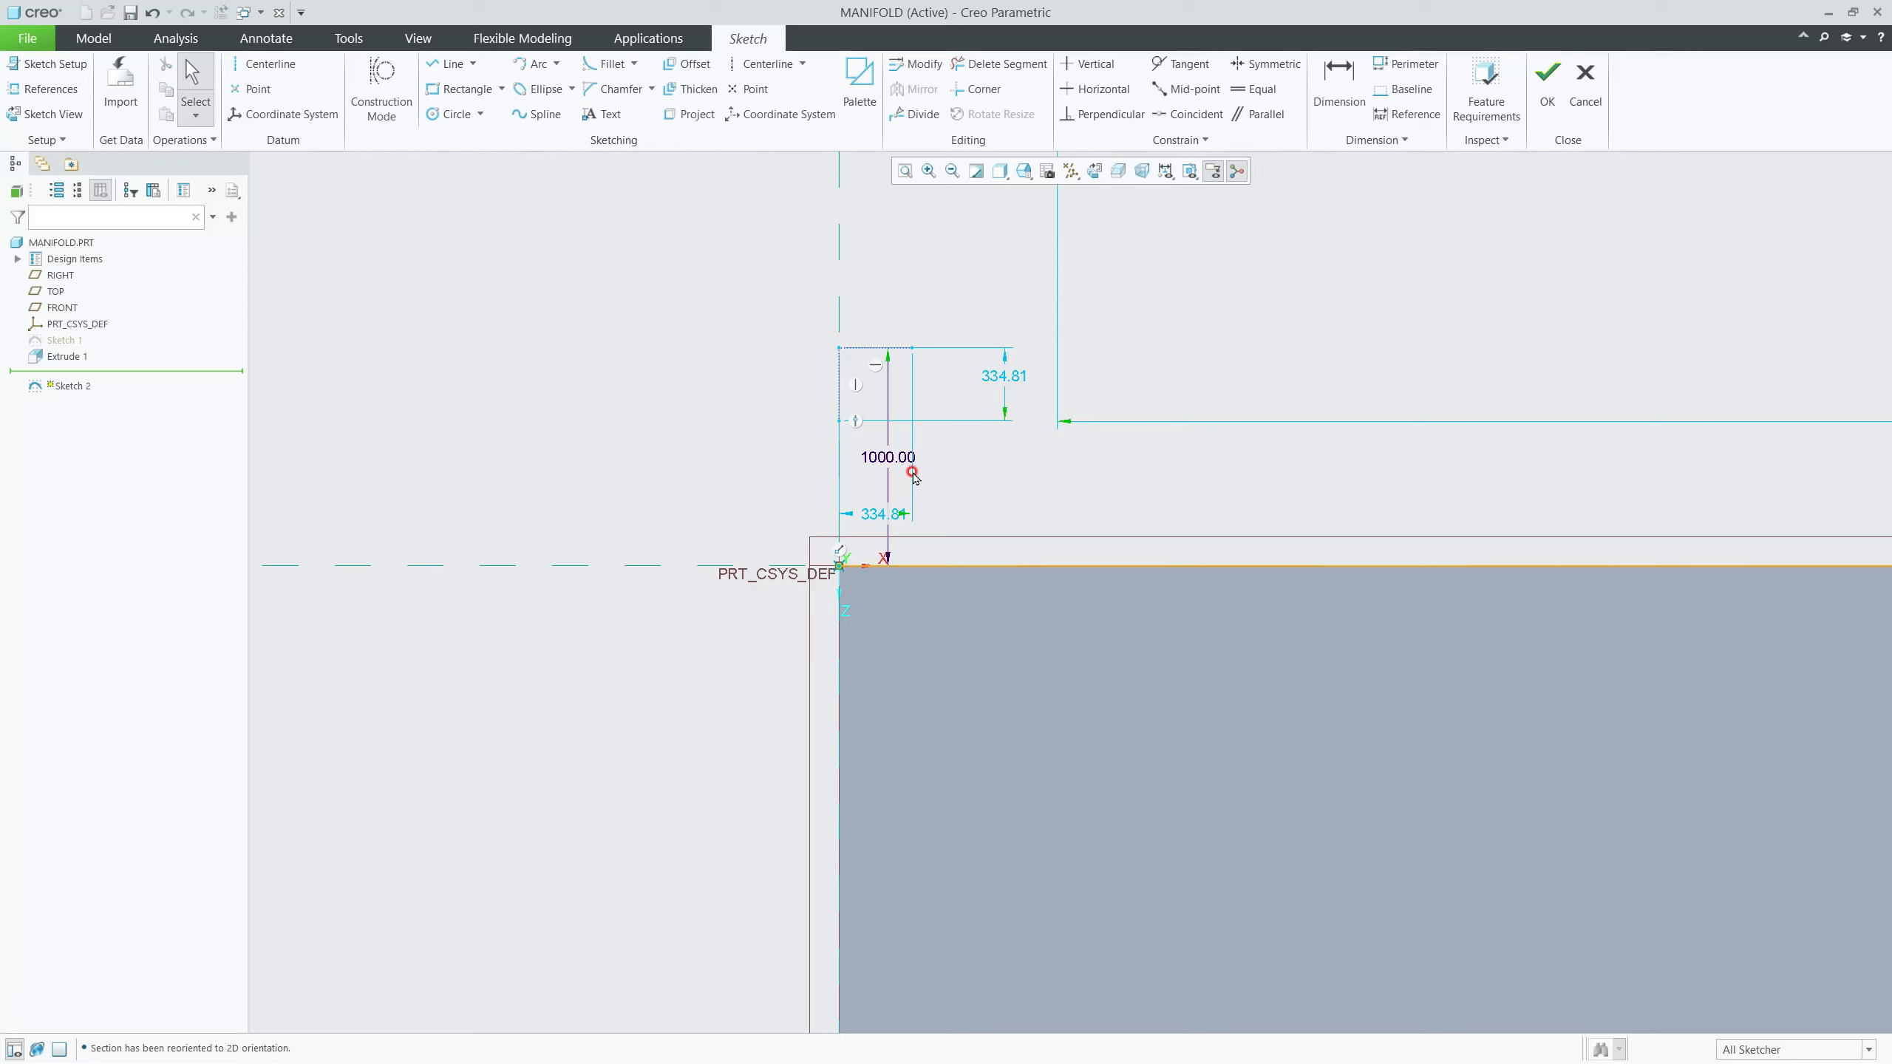
Step: Delete all remaining profile geometry and discard the sketch
scroll(931, 522, "down", 8)
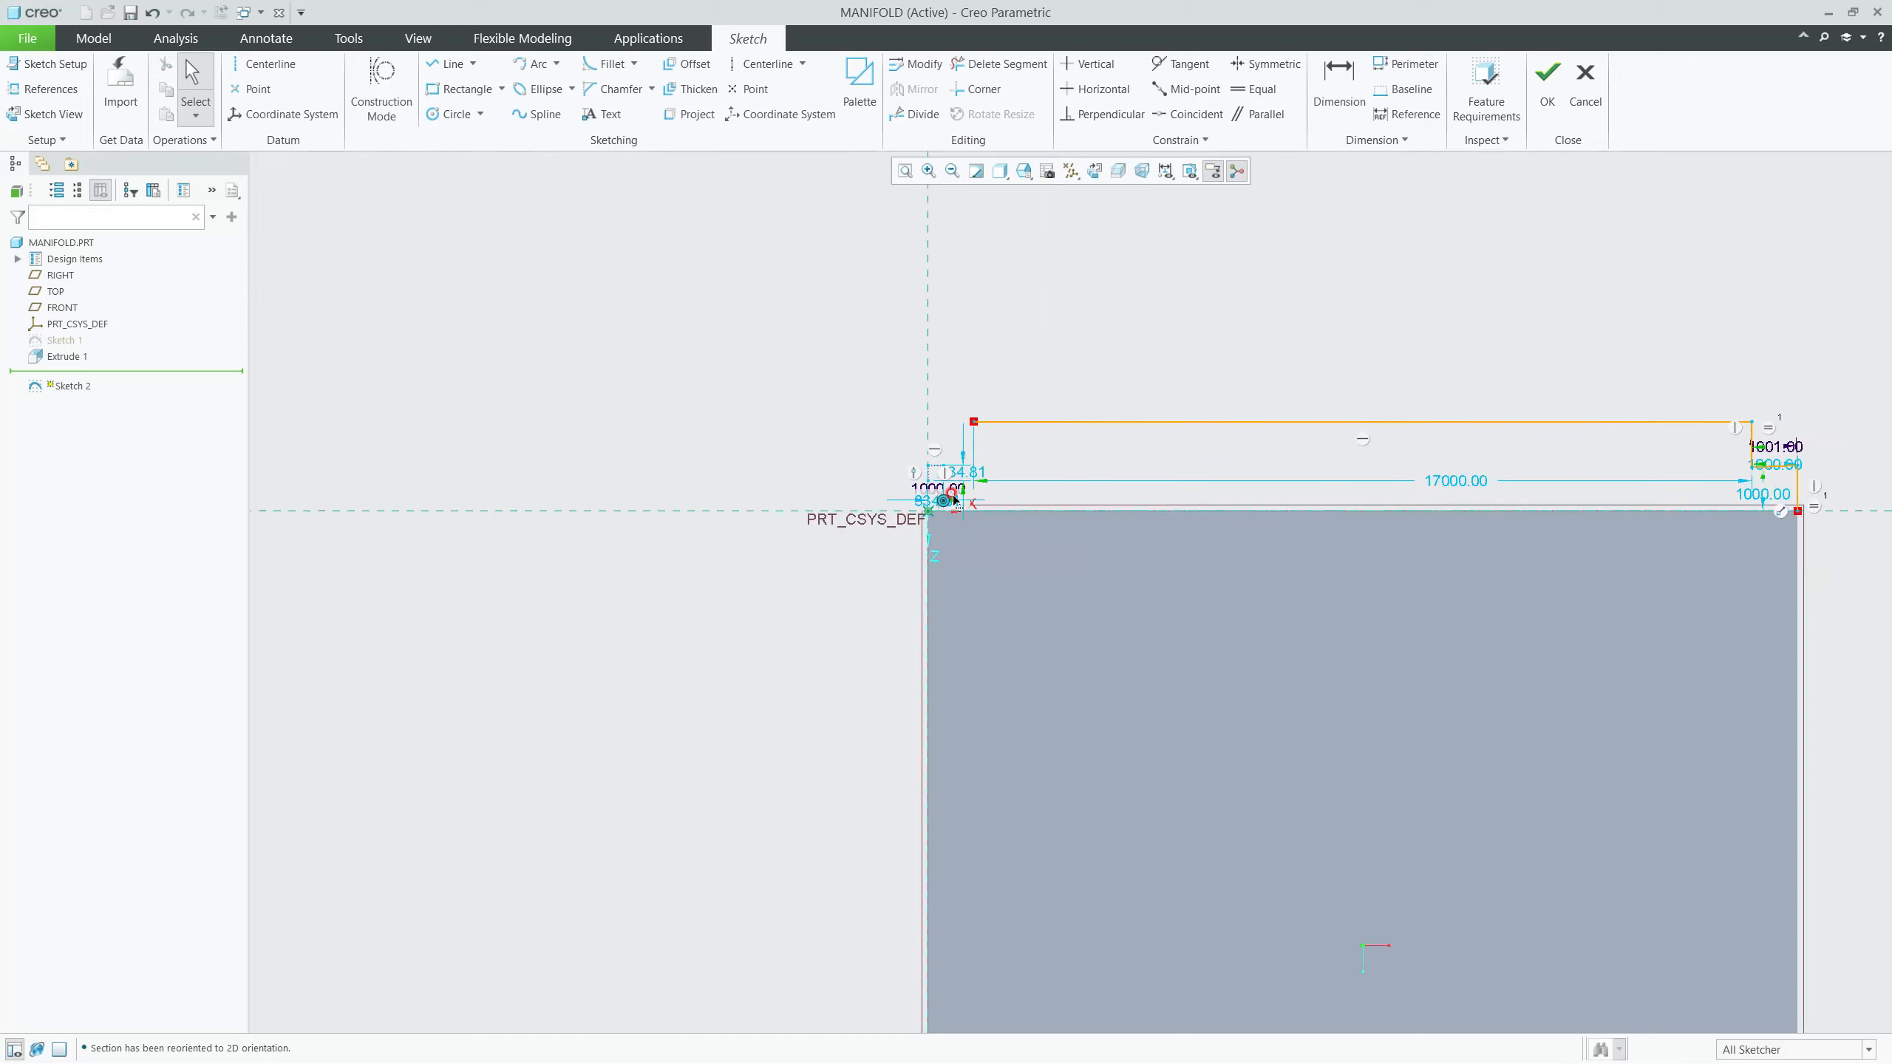
scroll(955, 501, "down", 4)
left_click_drag(878, 369, 1453, 587)
key("Delete")
scroll(978, 481, "down", 1)
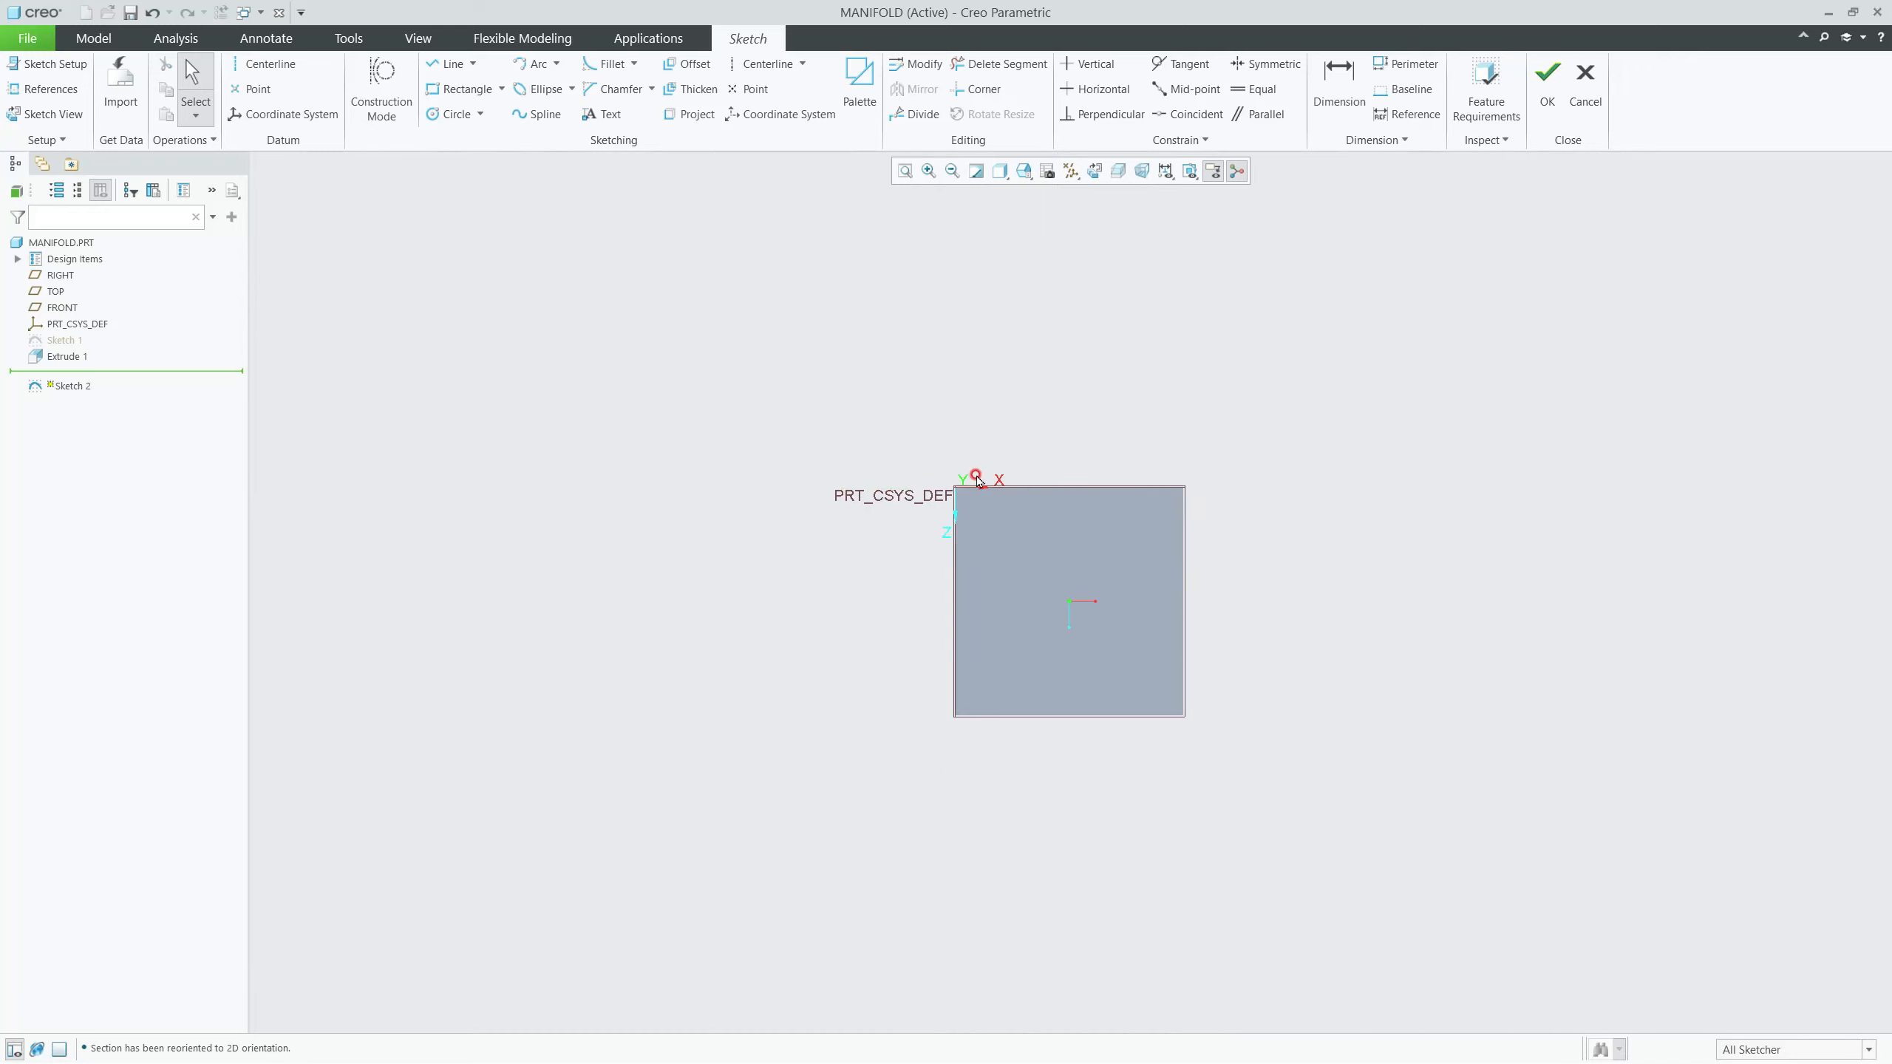
scroll(978, 481, "up", 6)
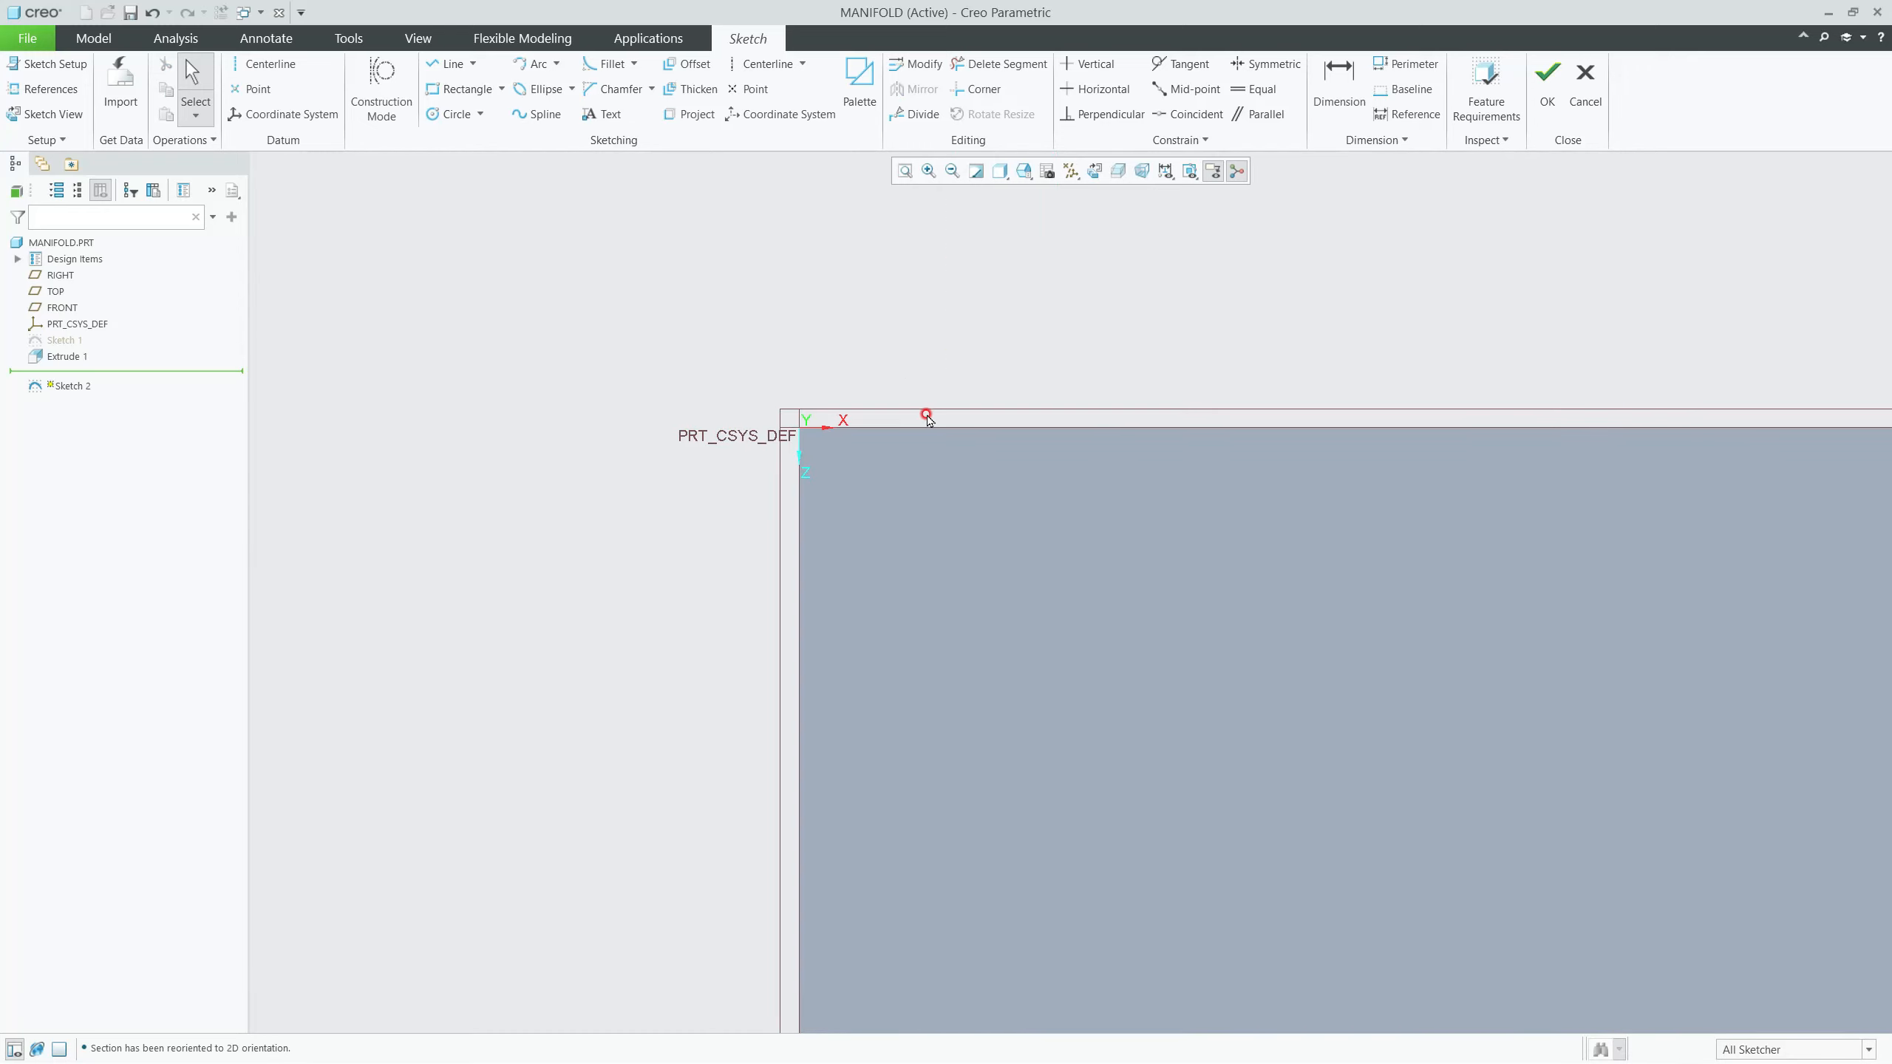
scroll(869, 423, "up", 3)
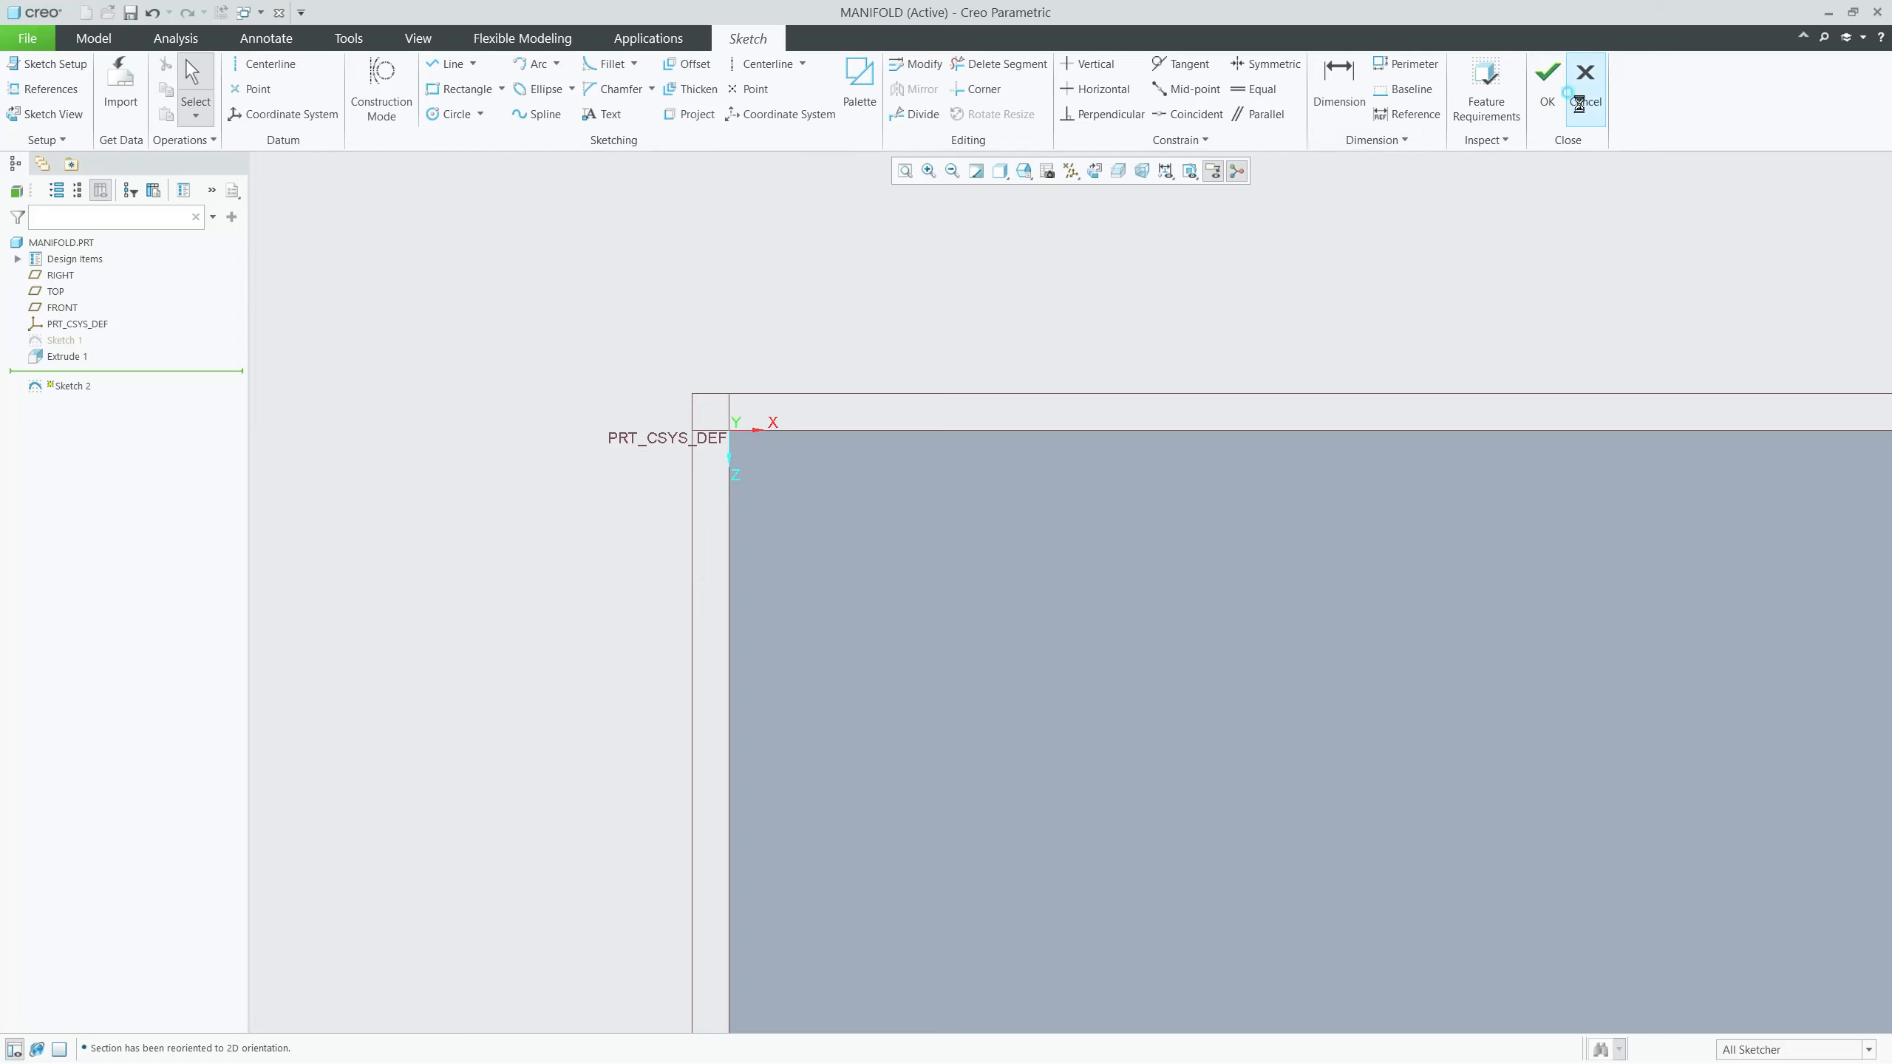
left_click(1585, 82)
Step: Start a new sketch on the TOP plane, check its references and activate the Center and Ends arc tool
left_click(1007, 575)
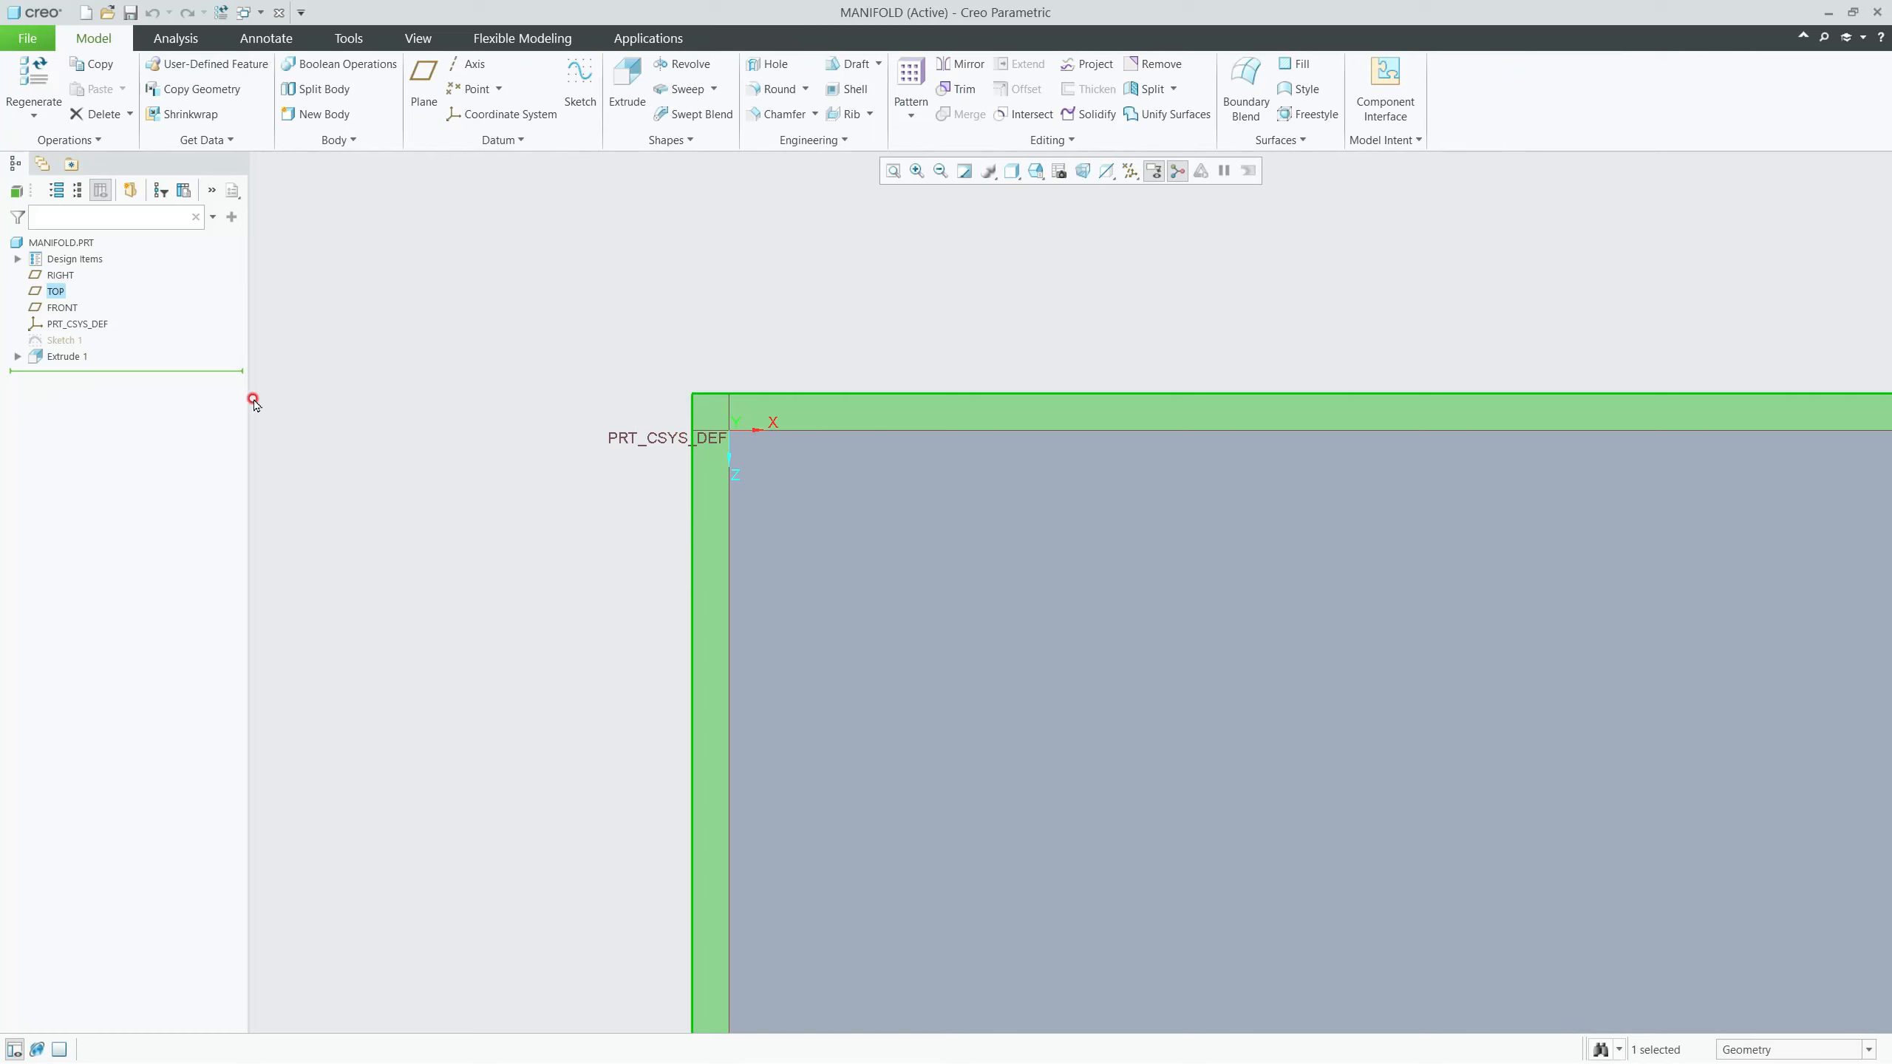
left_click(580, 84)
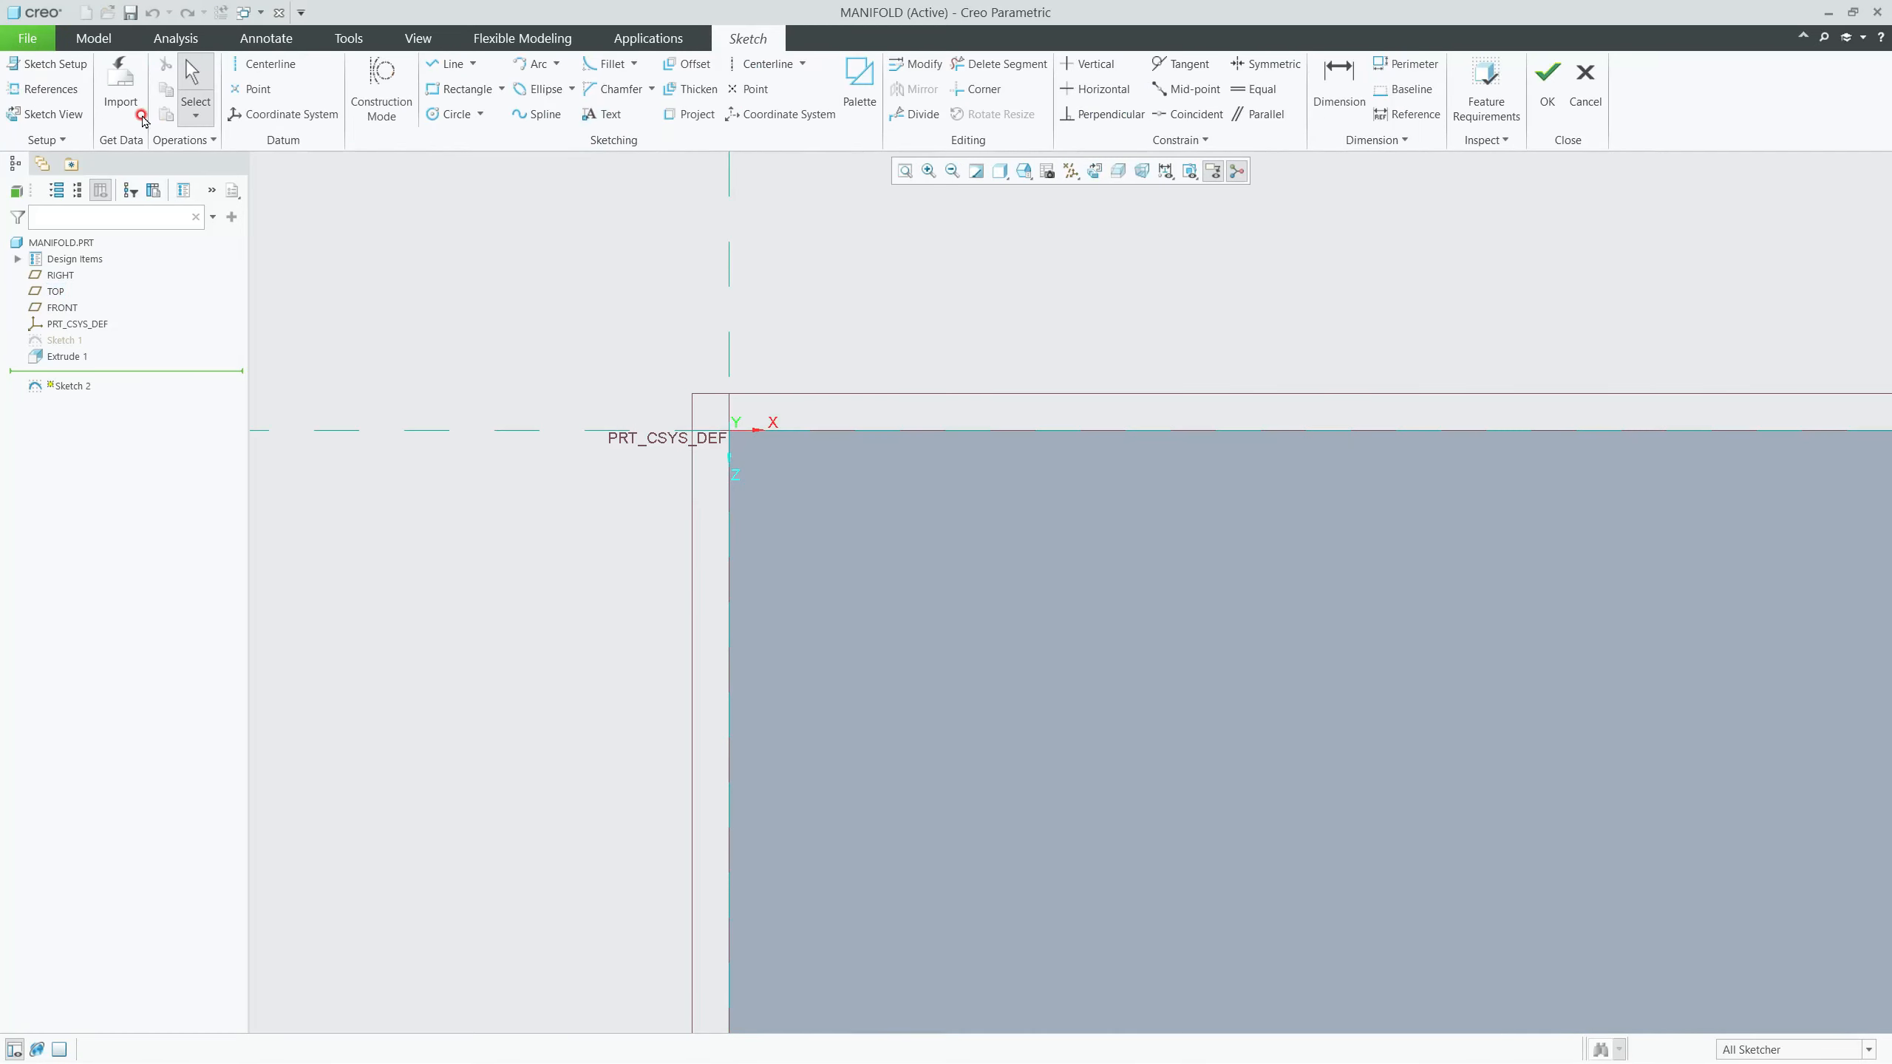
left_click(44, 89)
left_click(925, 430)
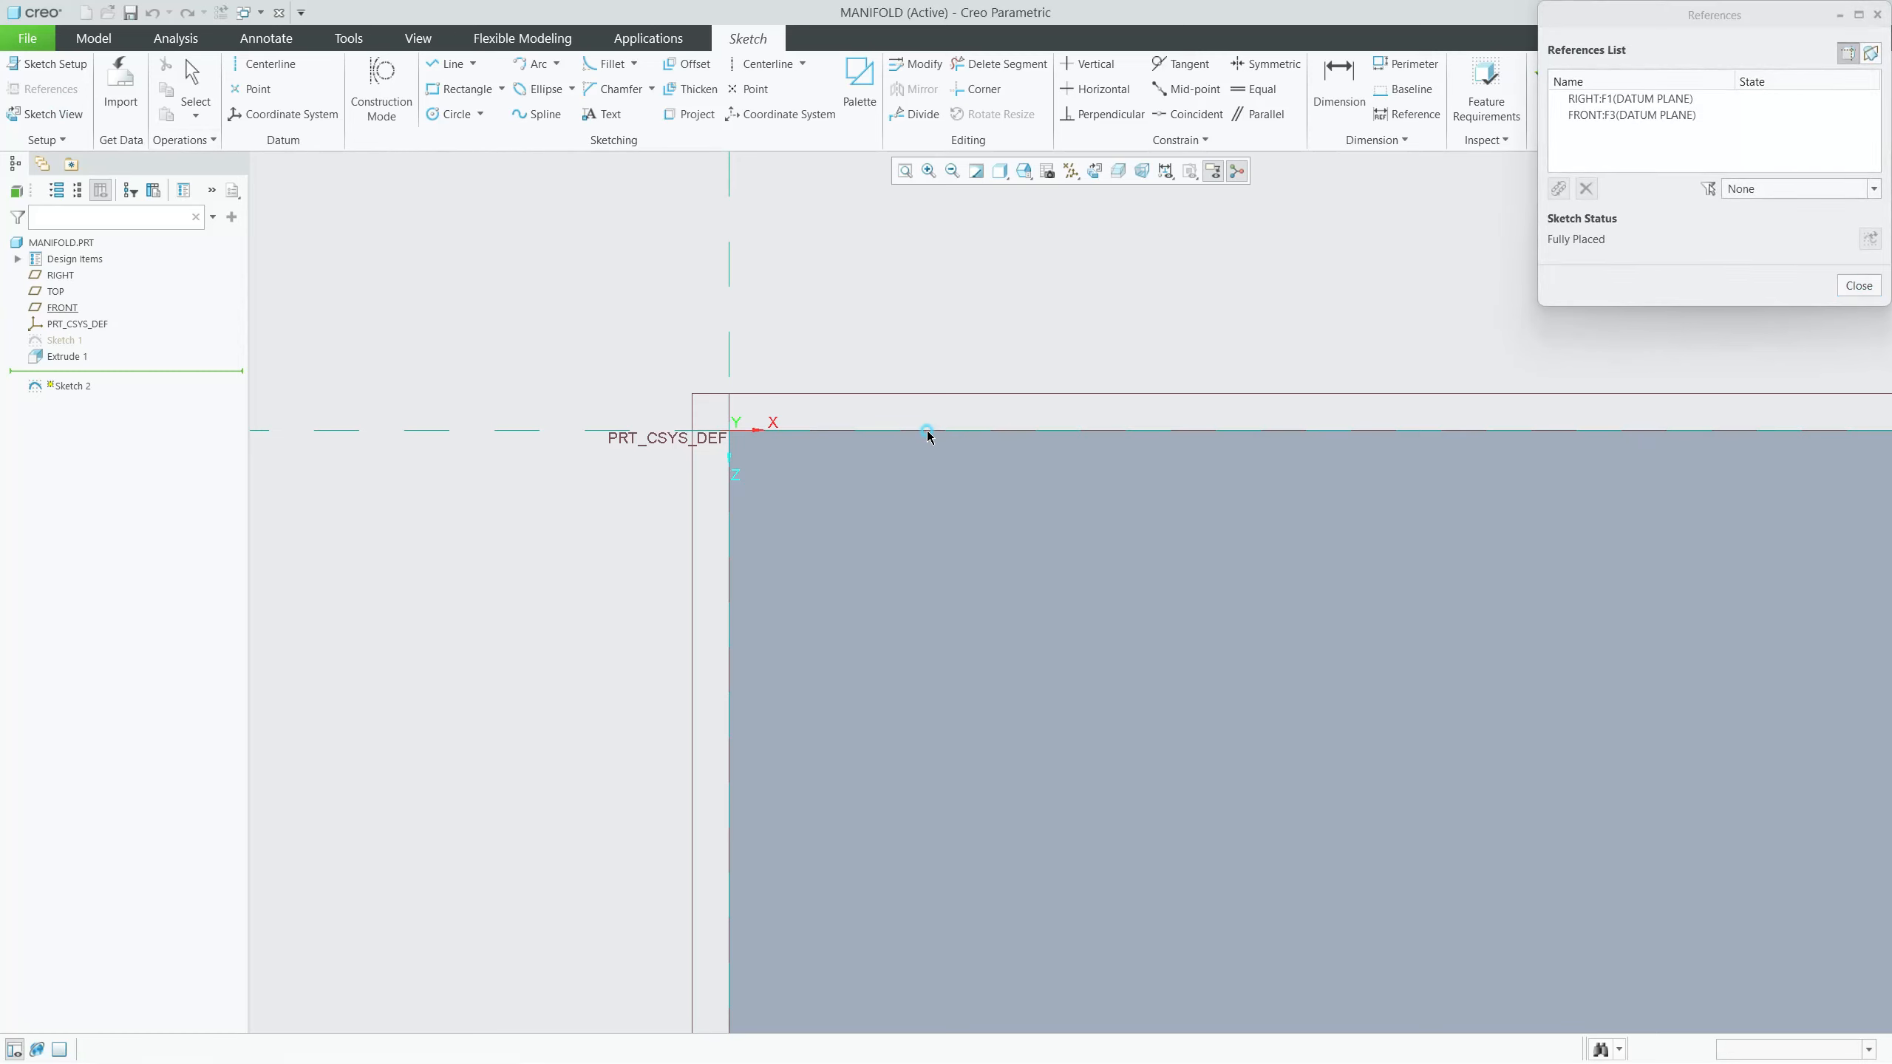
middle_click(928, 308)
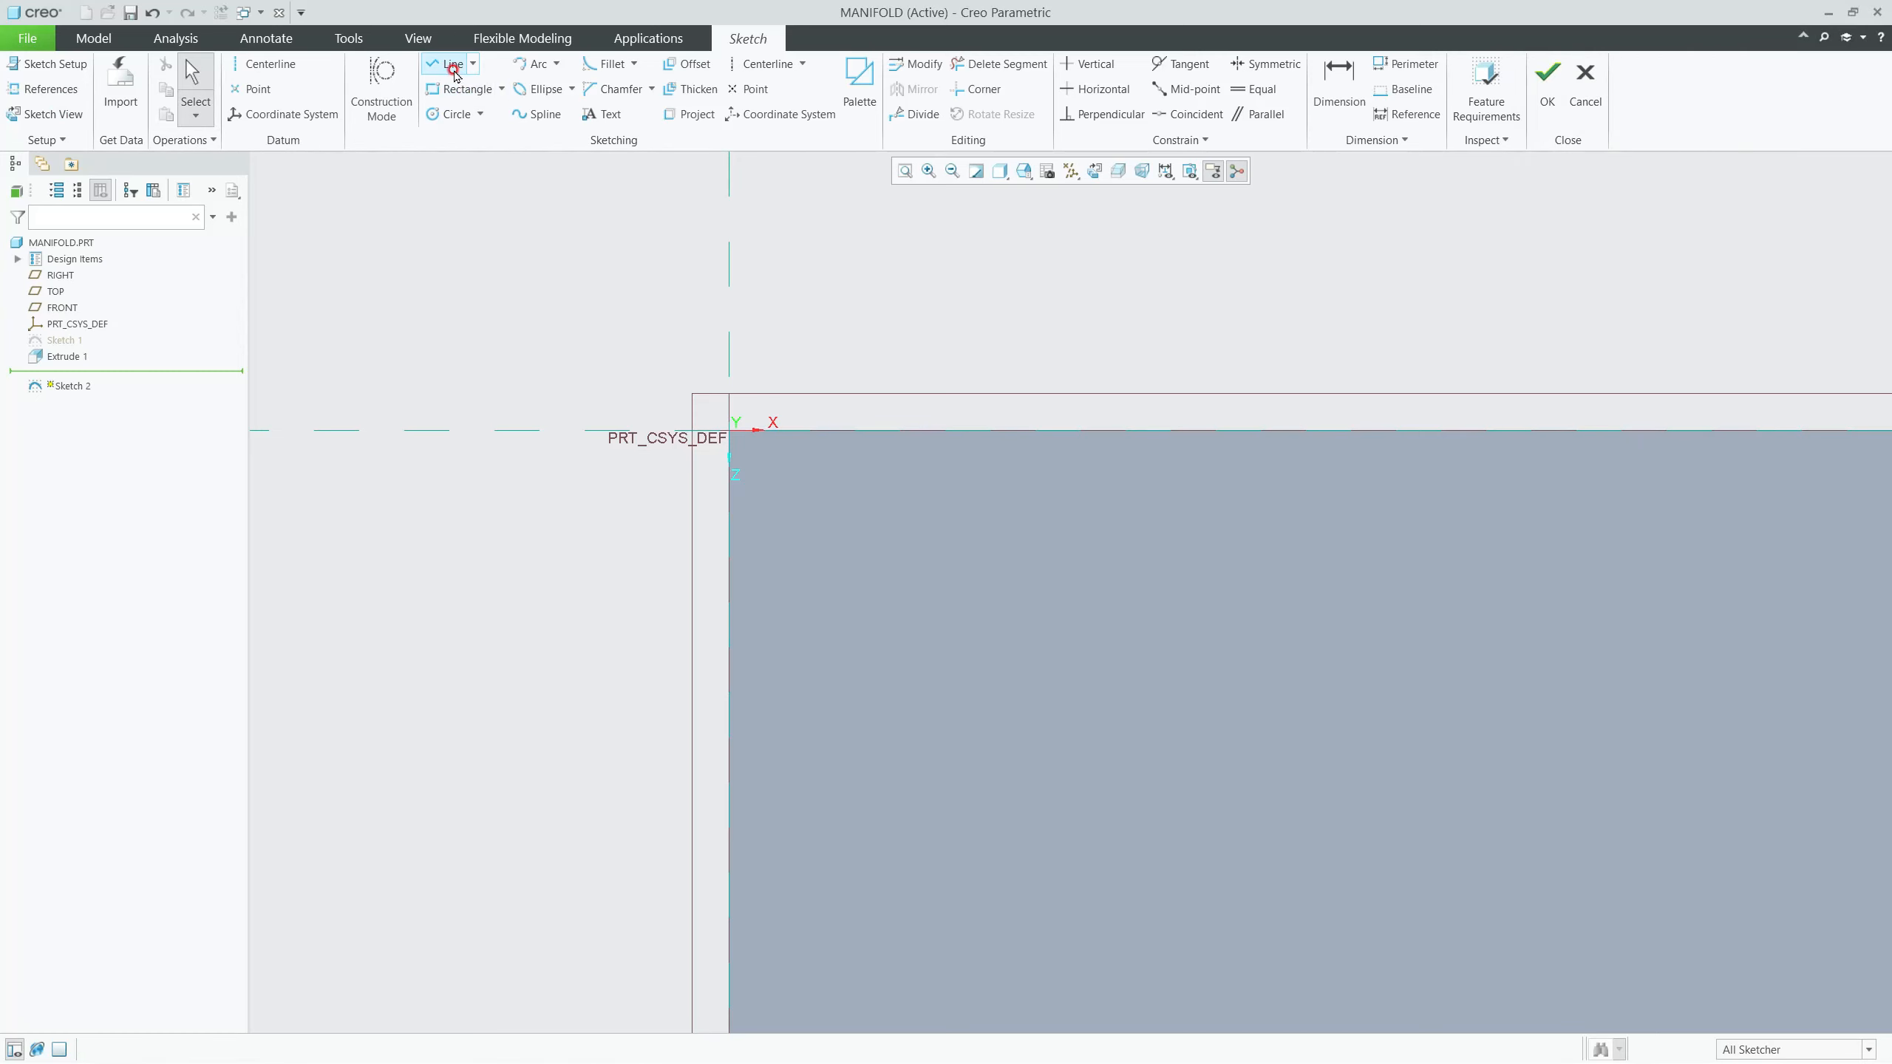
left_click(555, 66)
left_click(570, 104)
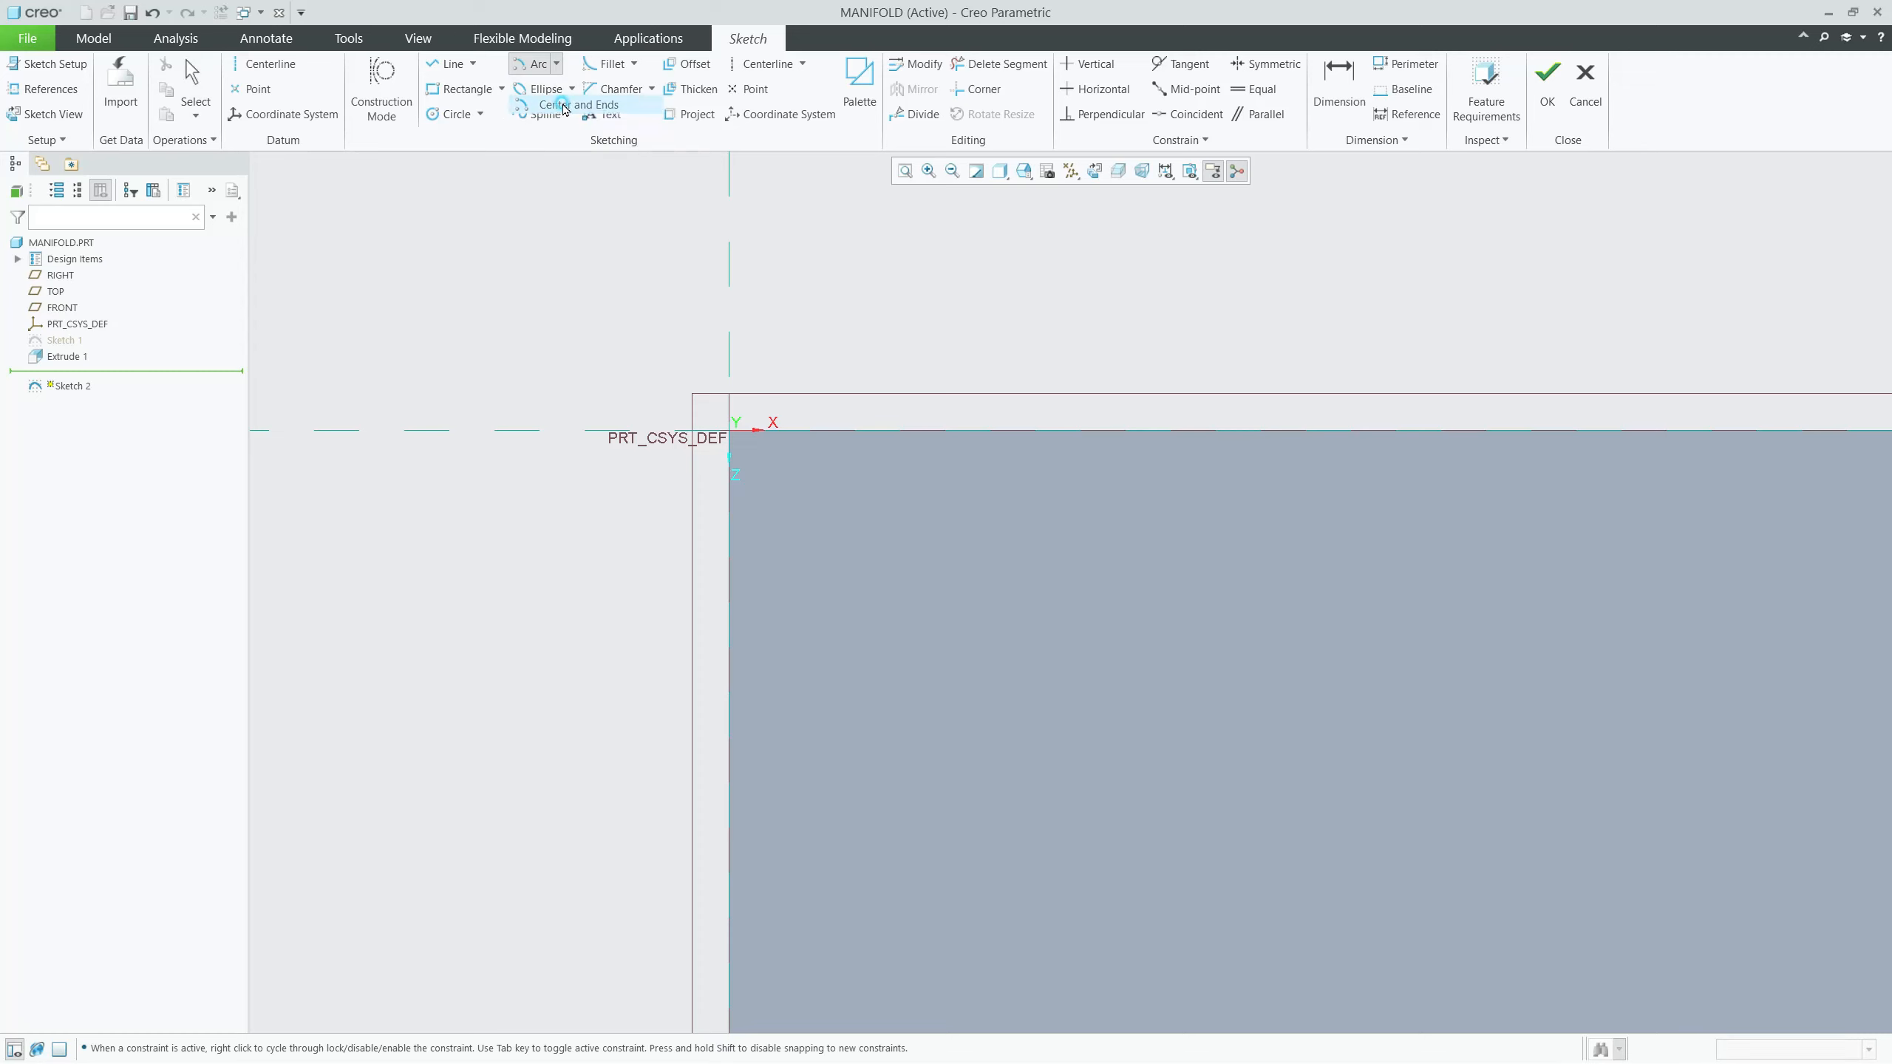
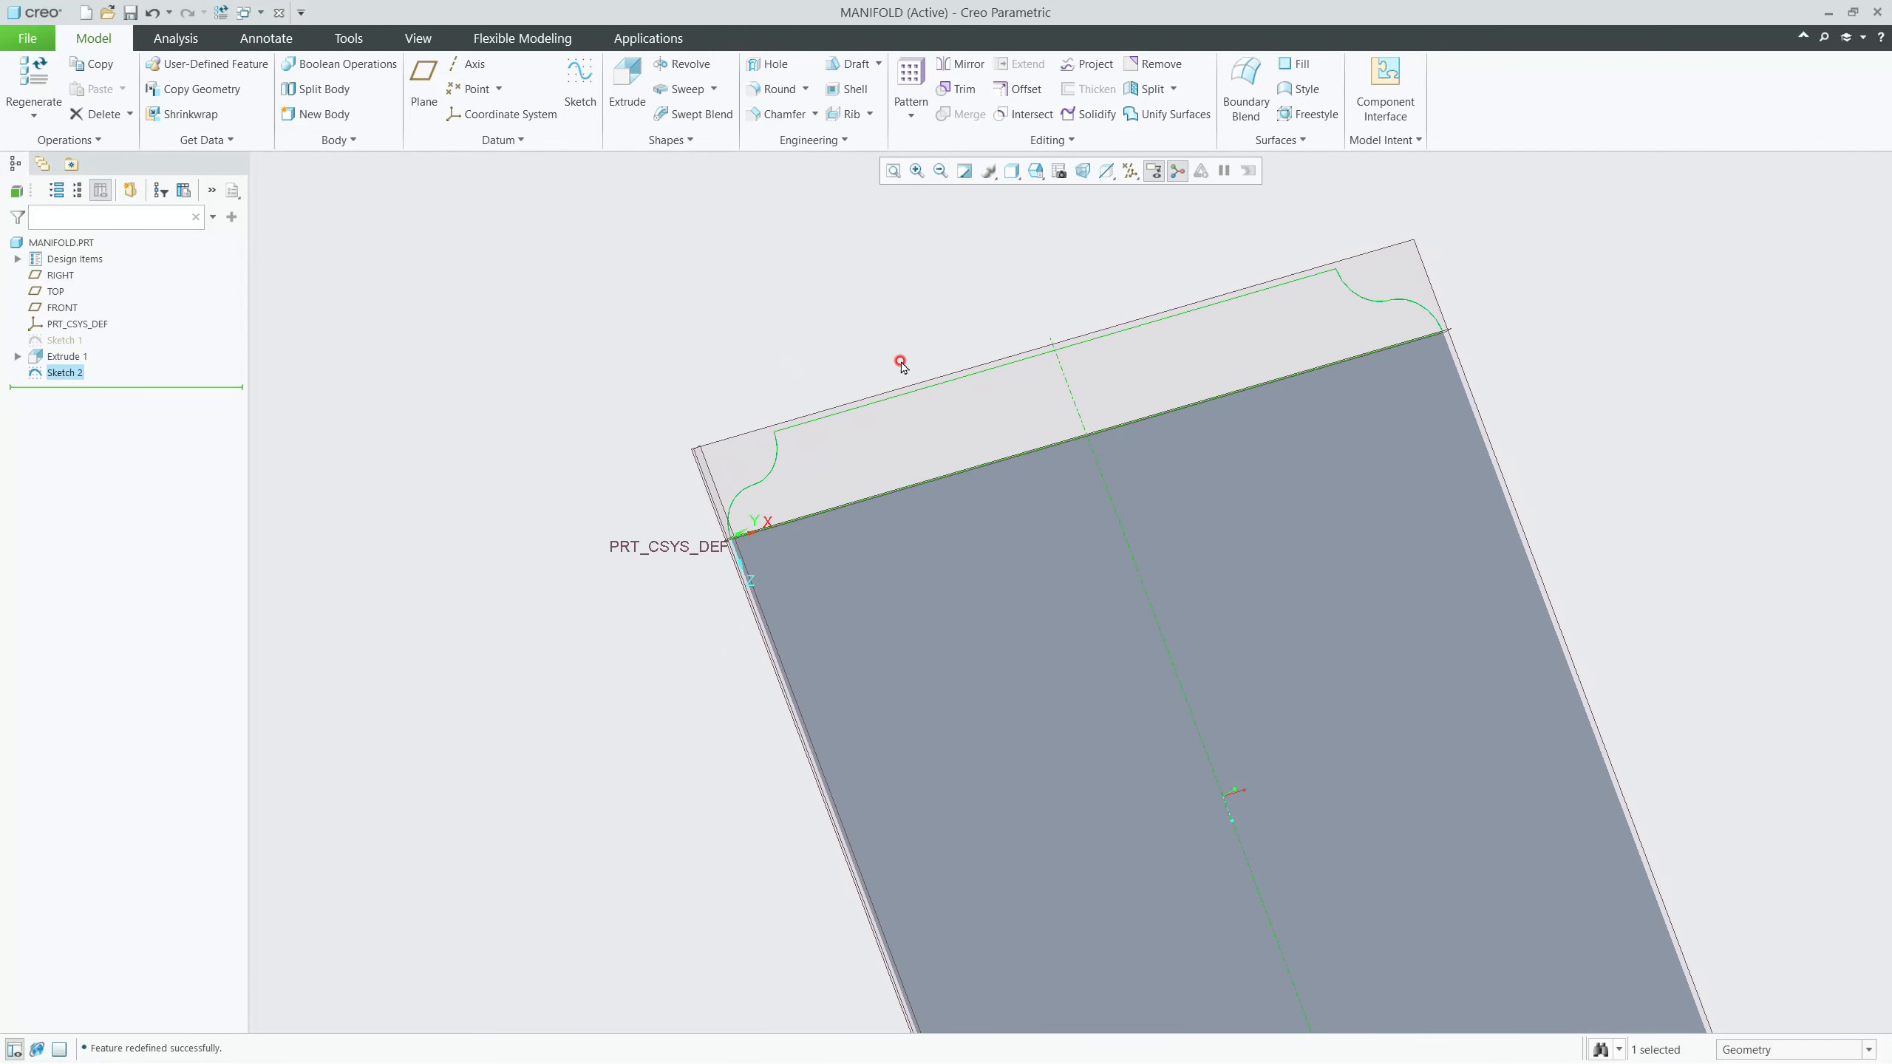
Step: Redefine Extrude 1 with a depth of 1000
left_click(69, 358)
right_click(69, 358)
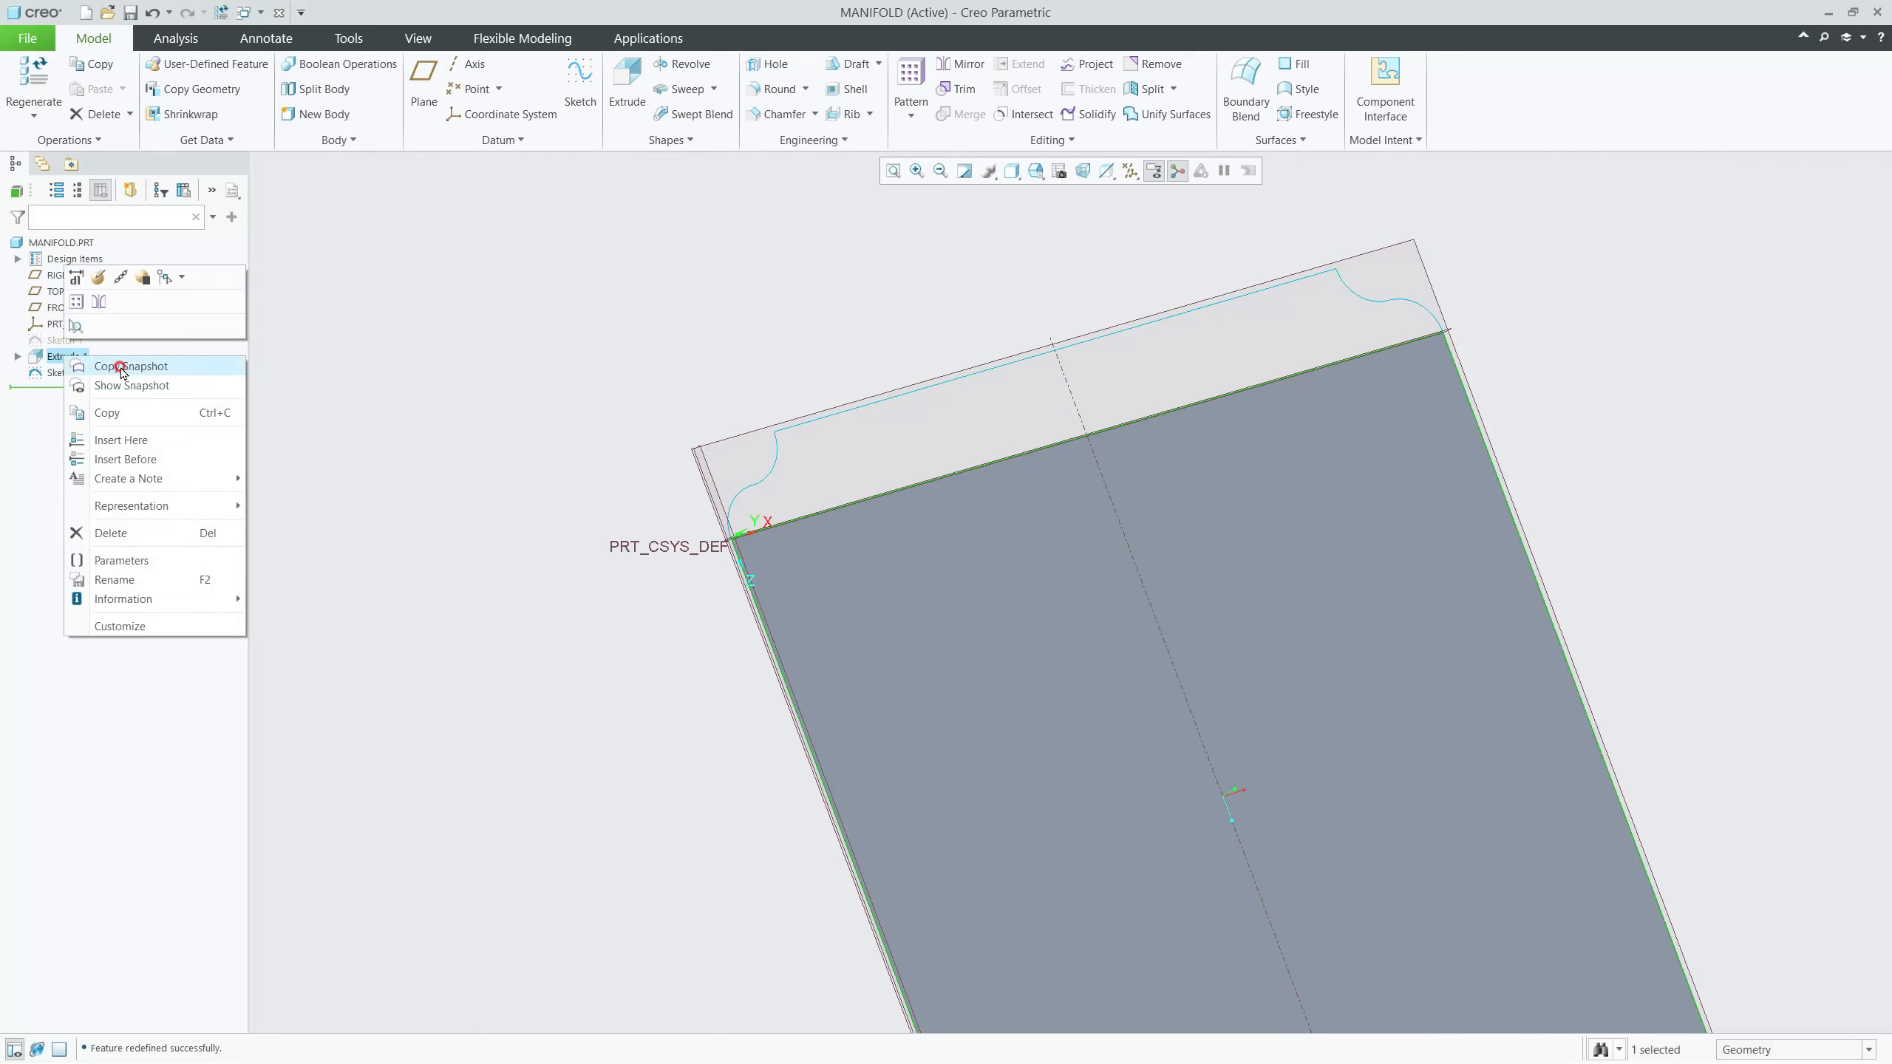
left_click(98, 280)
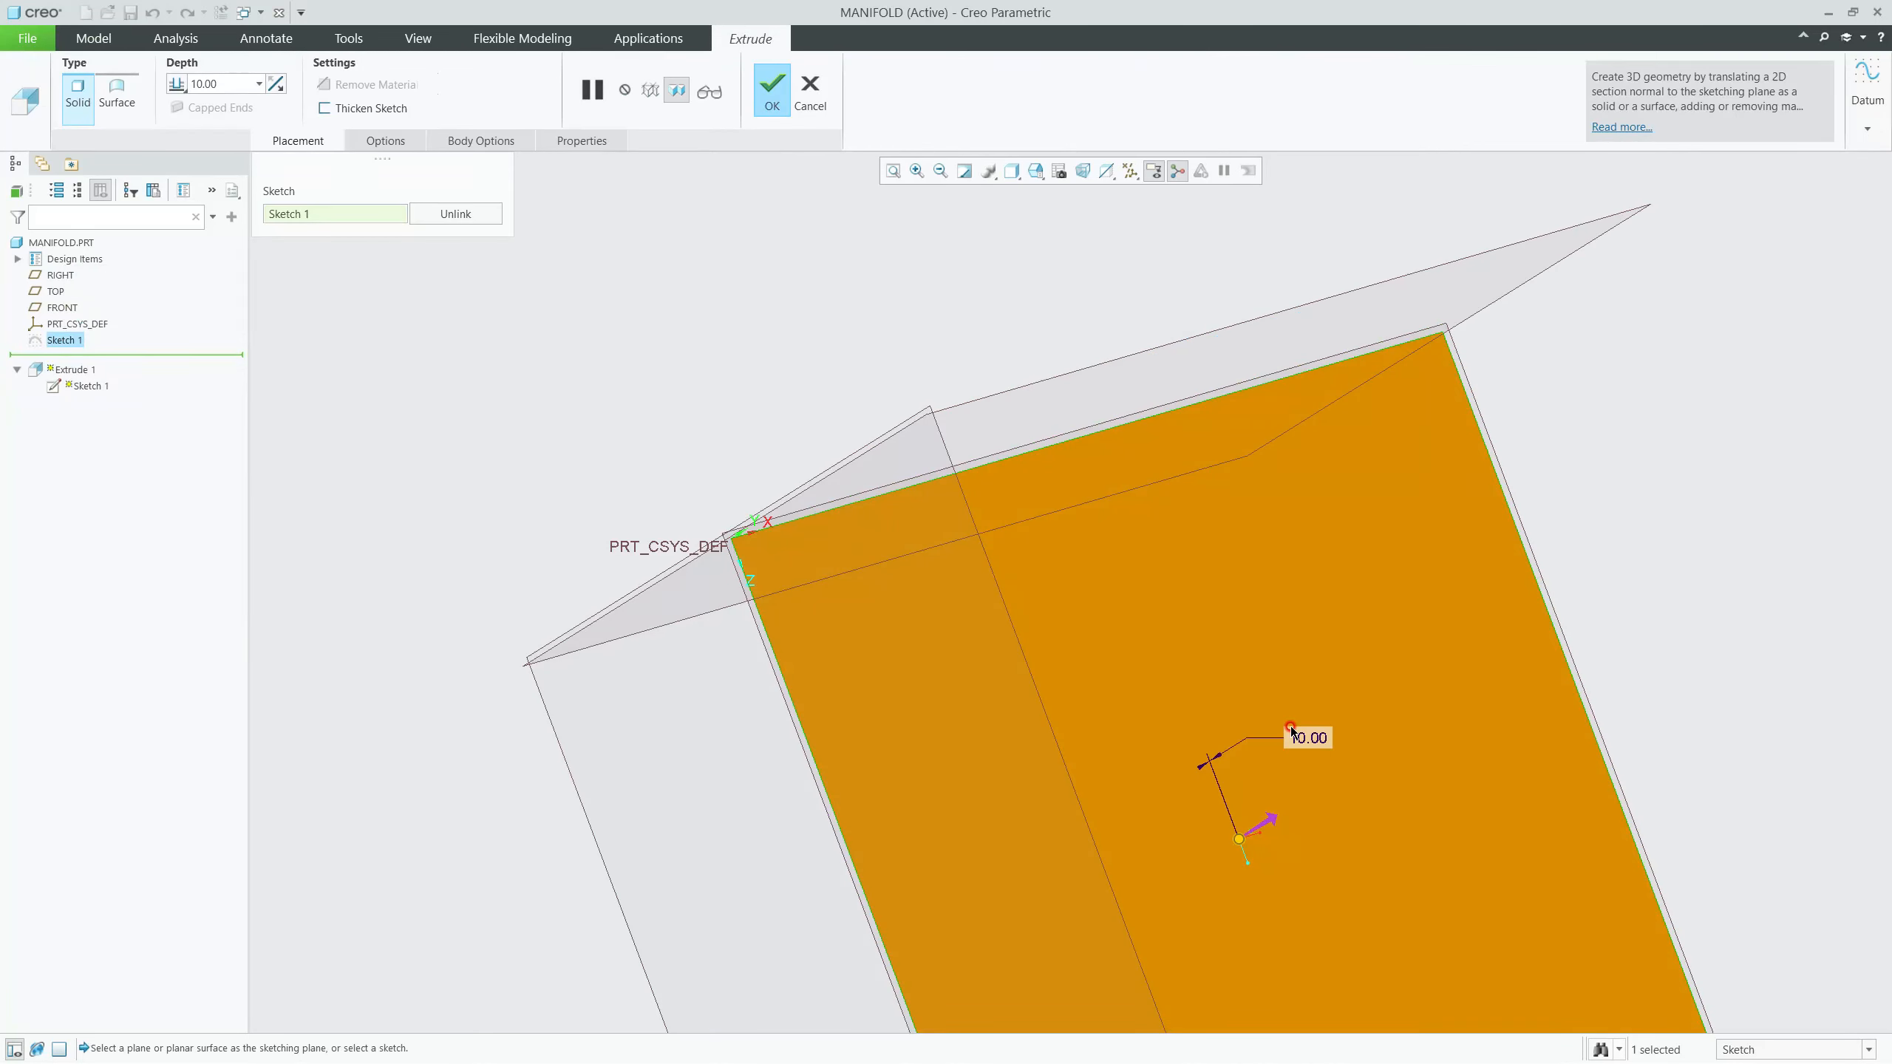
double_click(1303, 740)
type("1000")
key("Return")
middle_click(760, 349)
middle_click_drag(759, 348, 933, 524)
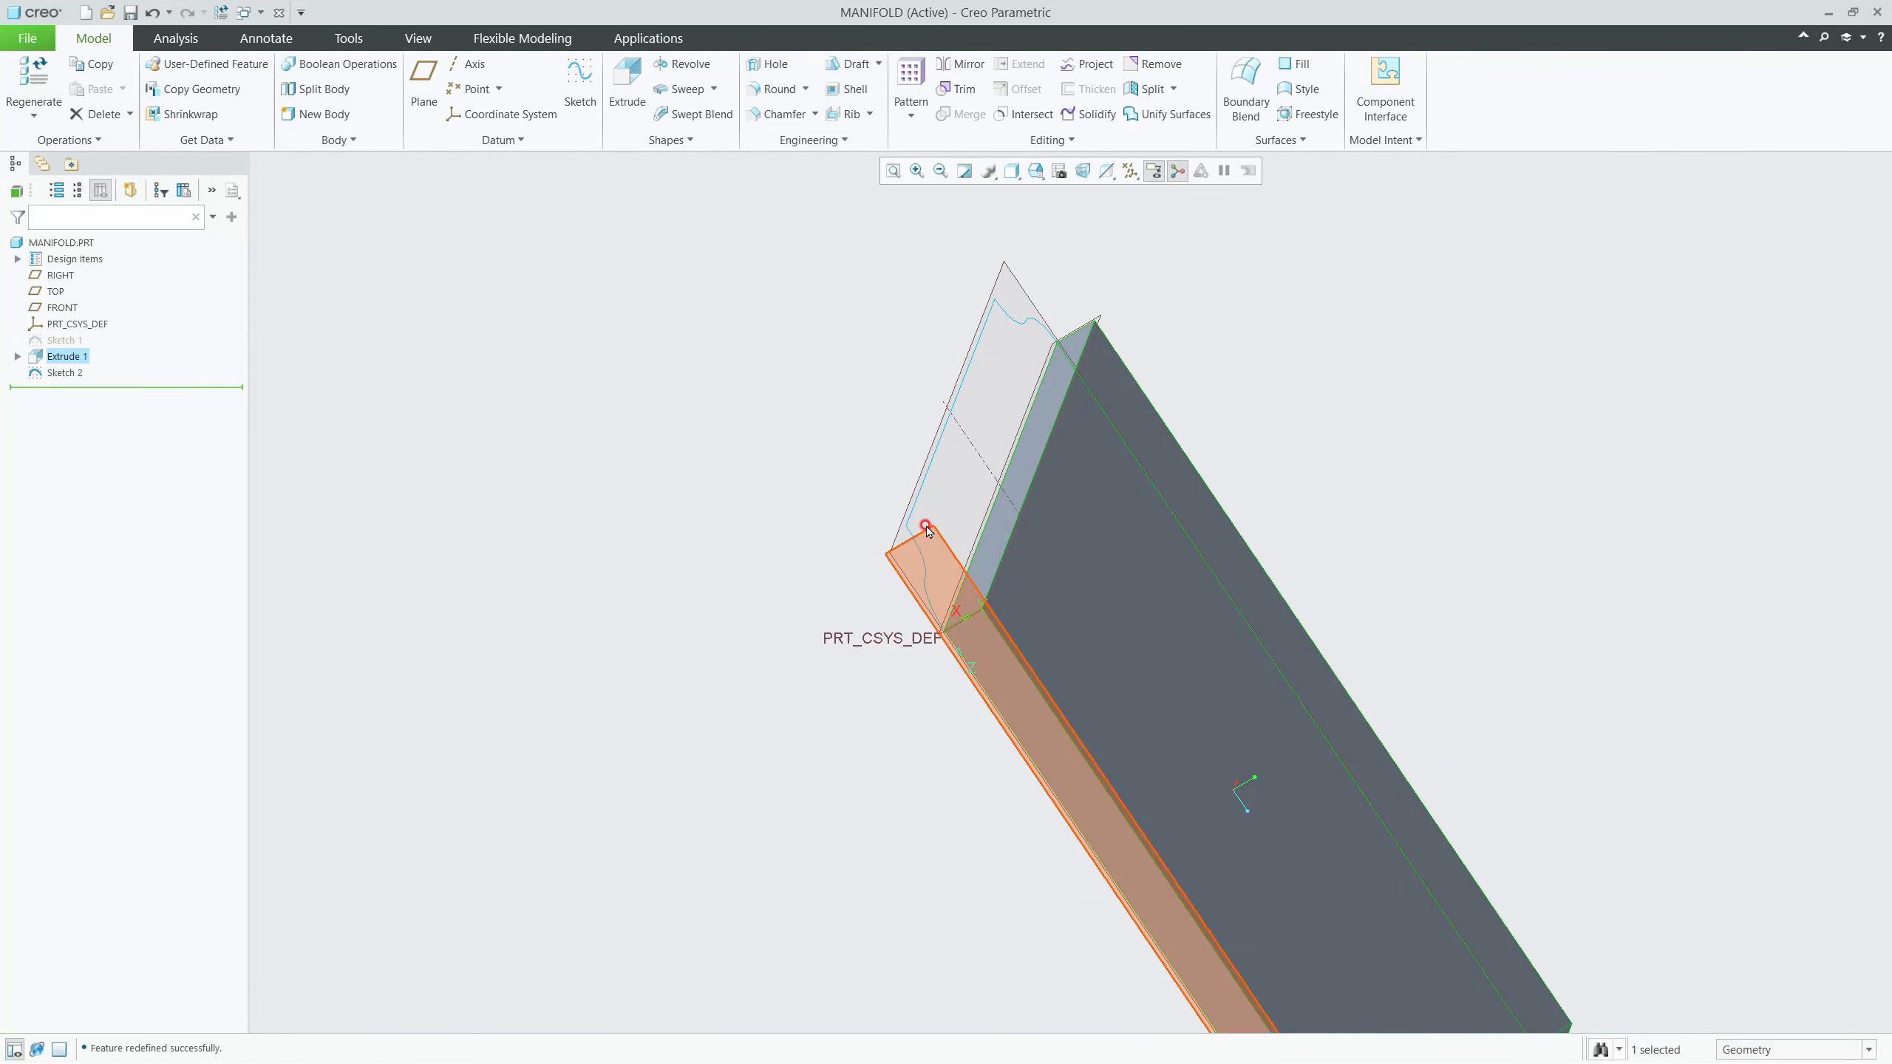
Step: Extrude the curved-shoulder profile of Sketch 2 as a solid with a depth of 1000
left_click(905, 528)
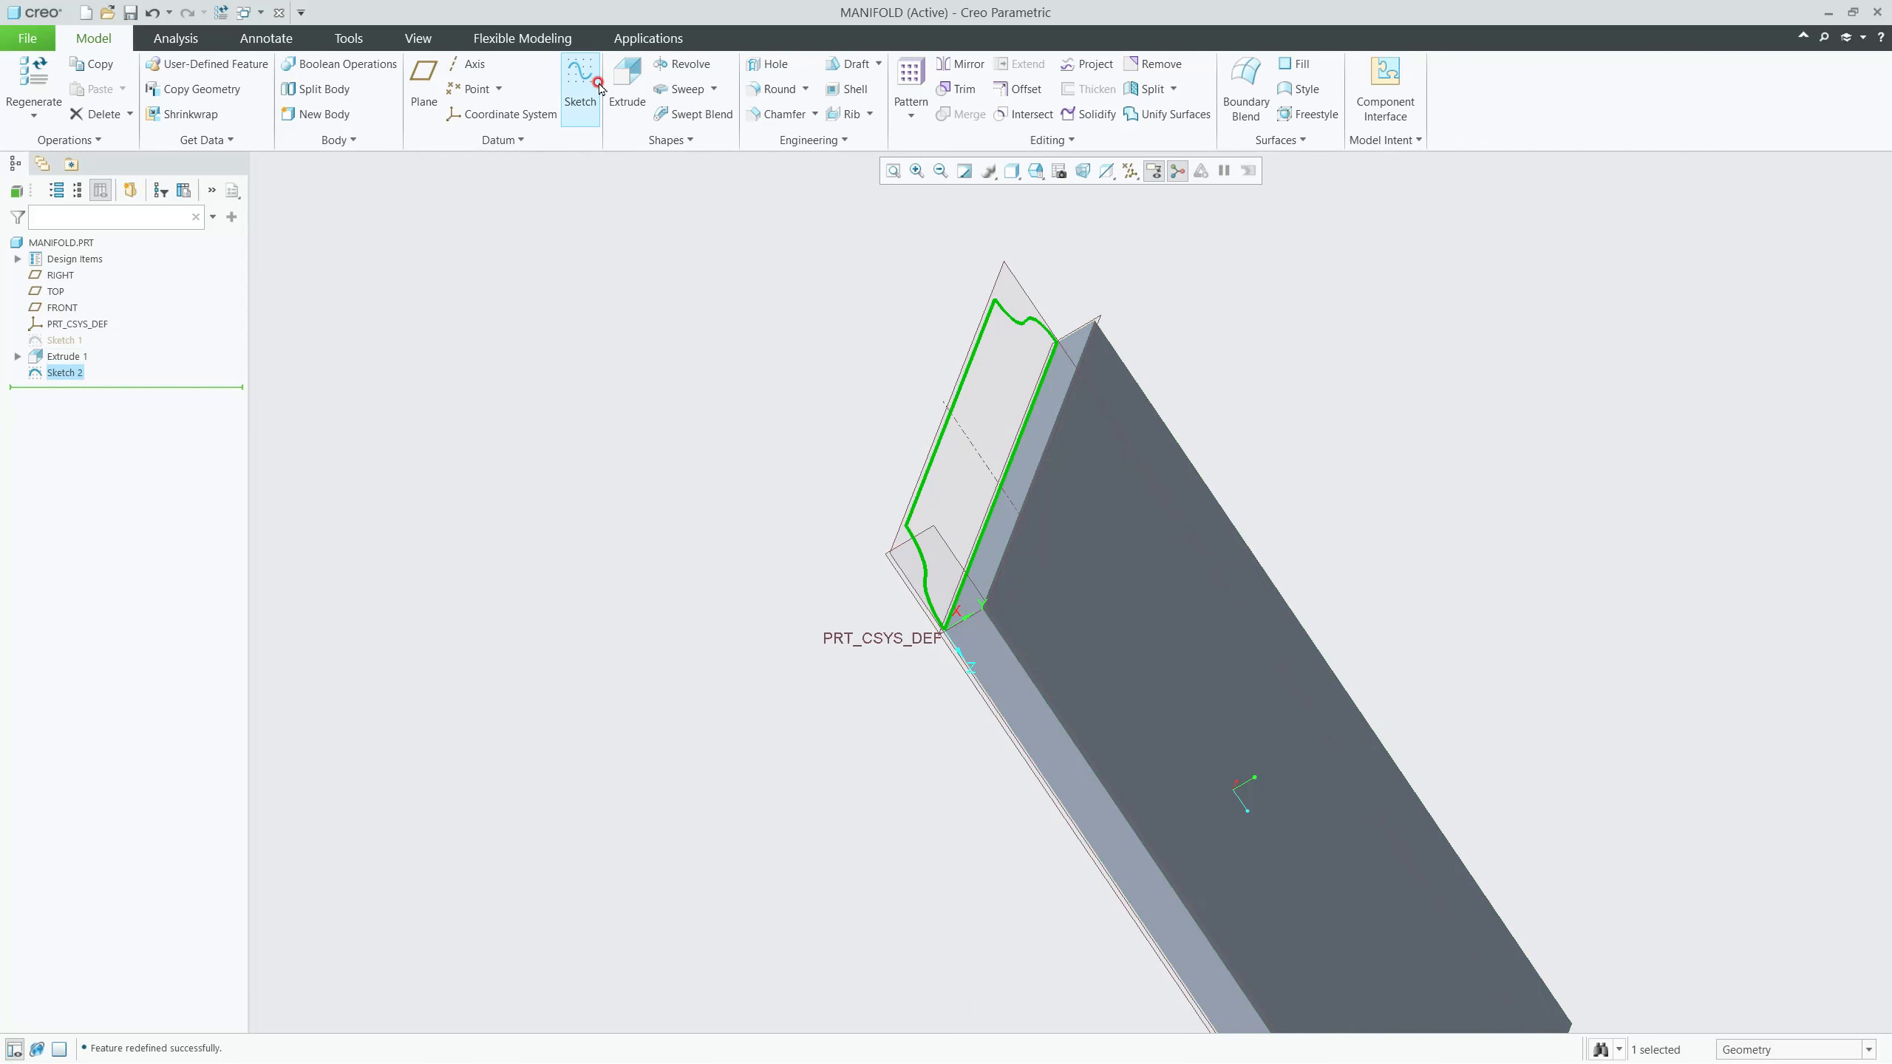
left_click(627, 83)
double_click(1120, 260)
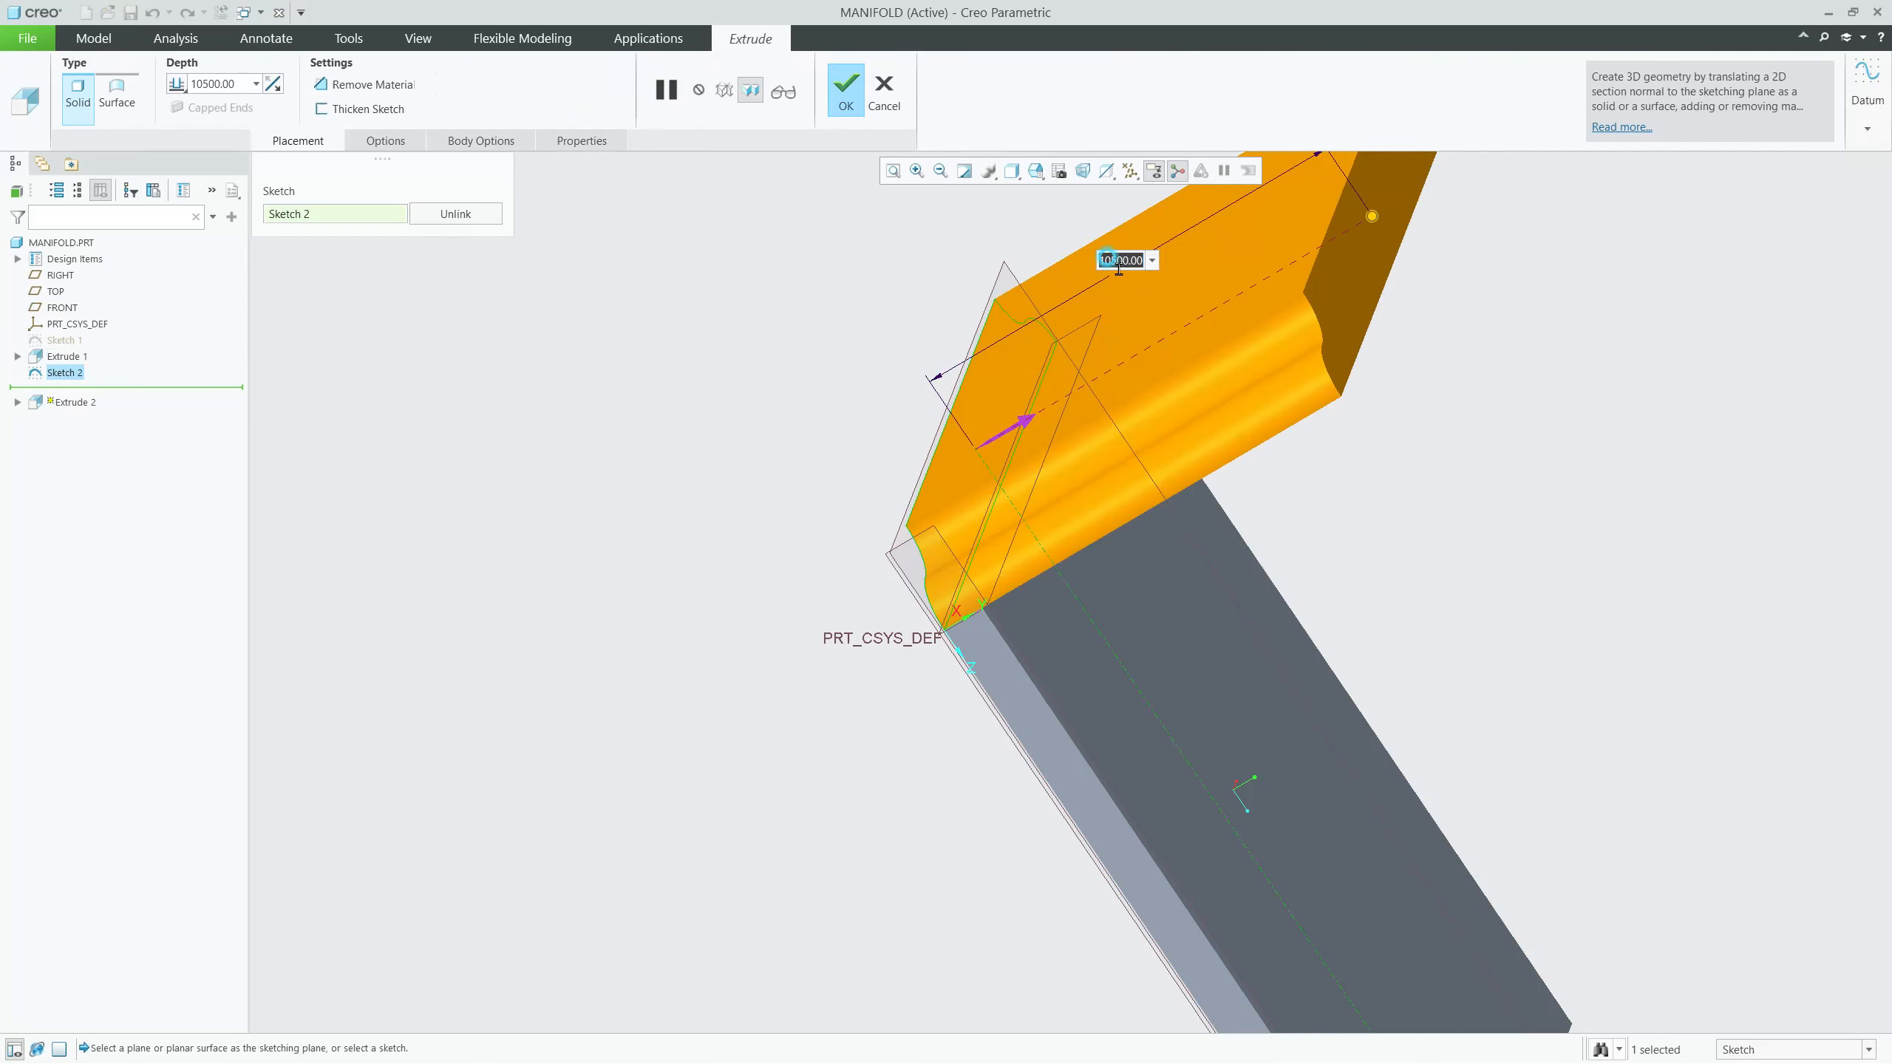
type("10")
key("Return")
middle_click_drag(1110, 542, 997, 532)
scroll(1069, 567, "down", 3)
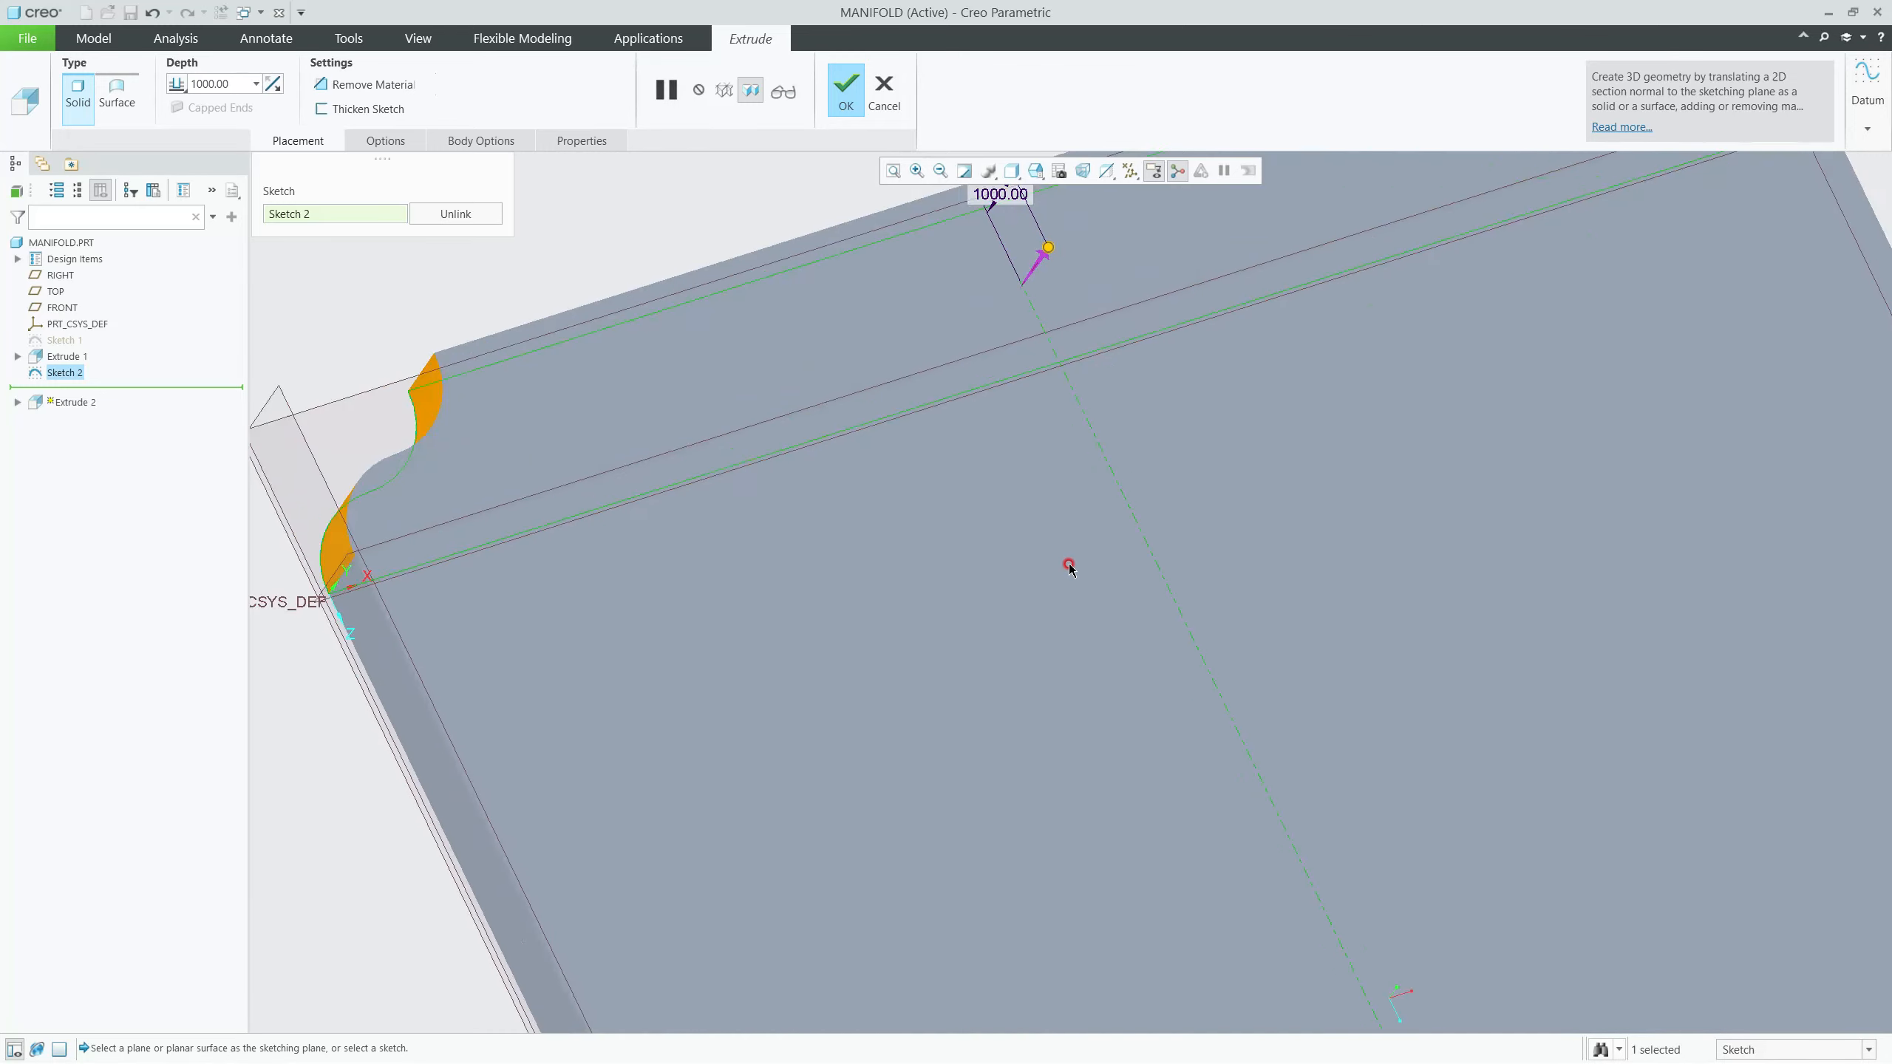
scroll(1068, 566, "up", 4)
middle_click(891, 370)
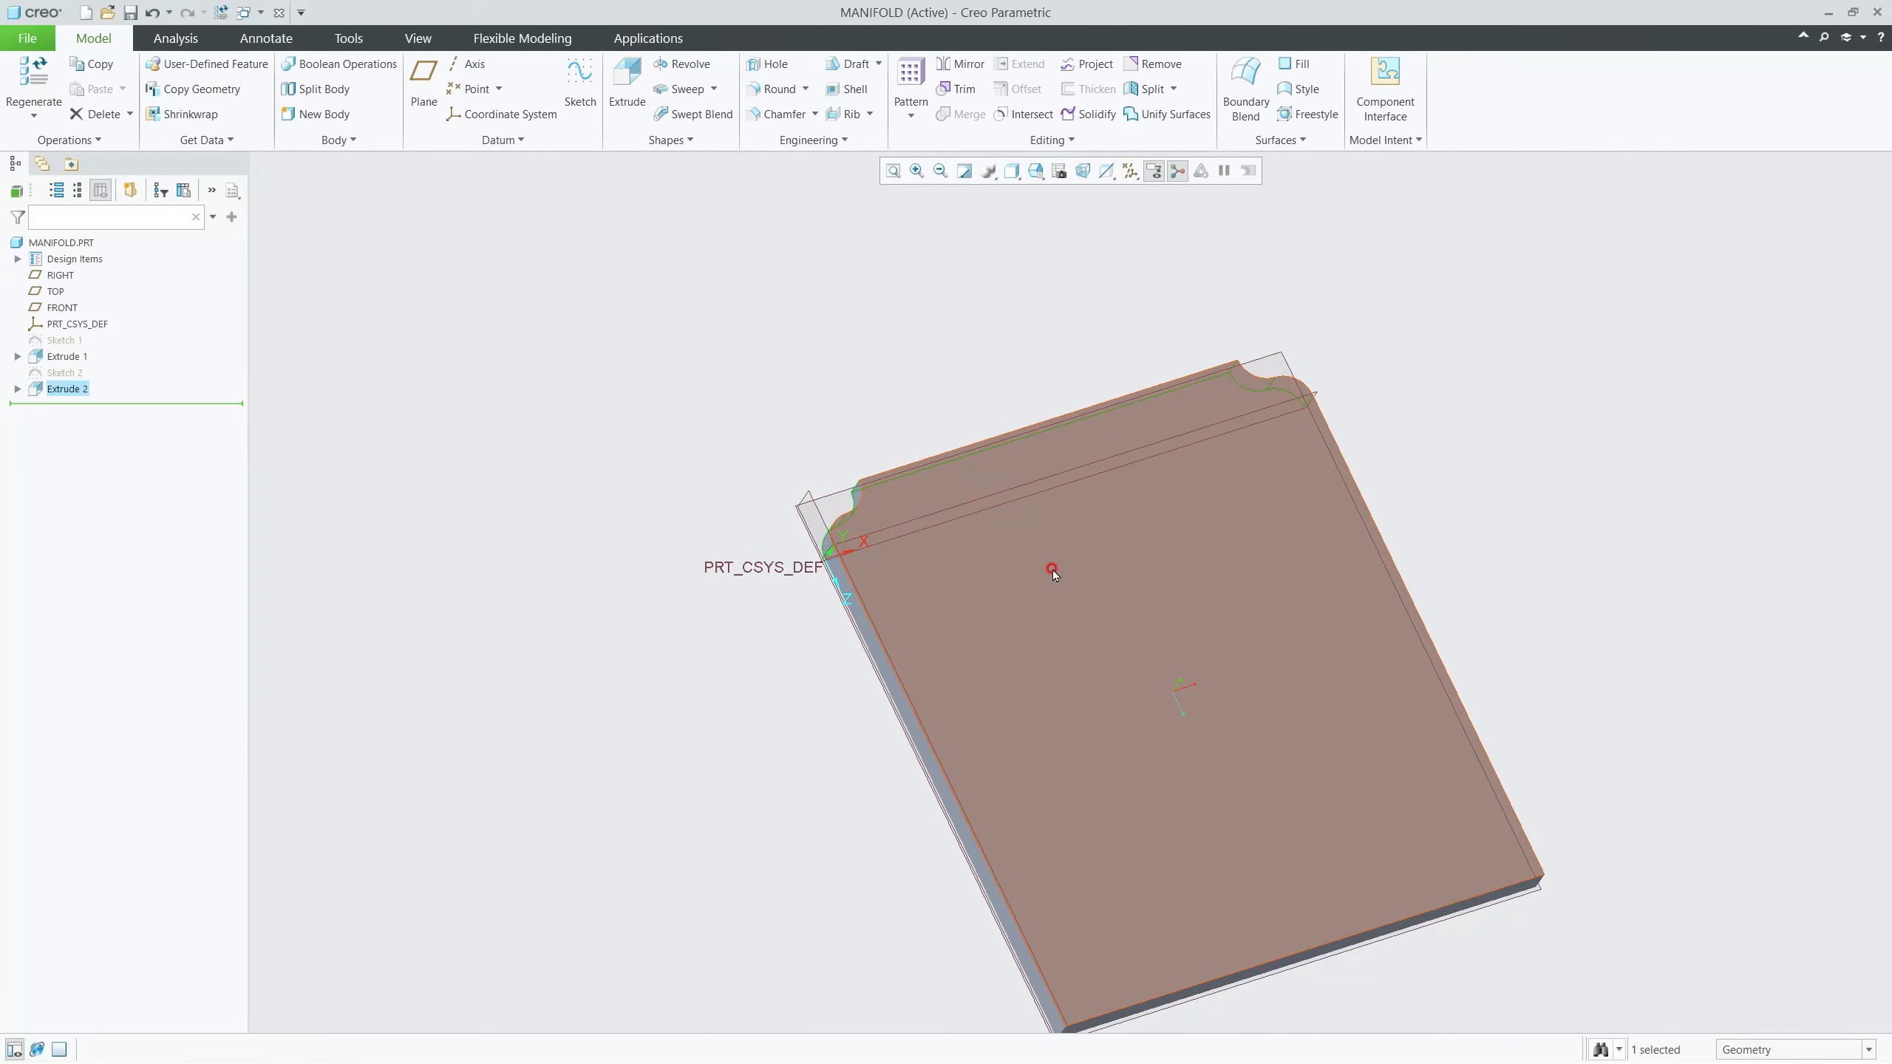
Step: Create a datum plane offset 9500 from the FRONT plane across the plate
middle_click_drag(1052, 562, 1208, 596)
key("ctrl+d")
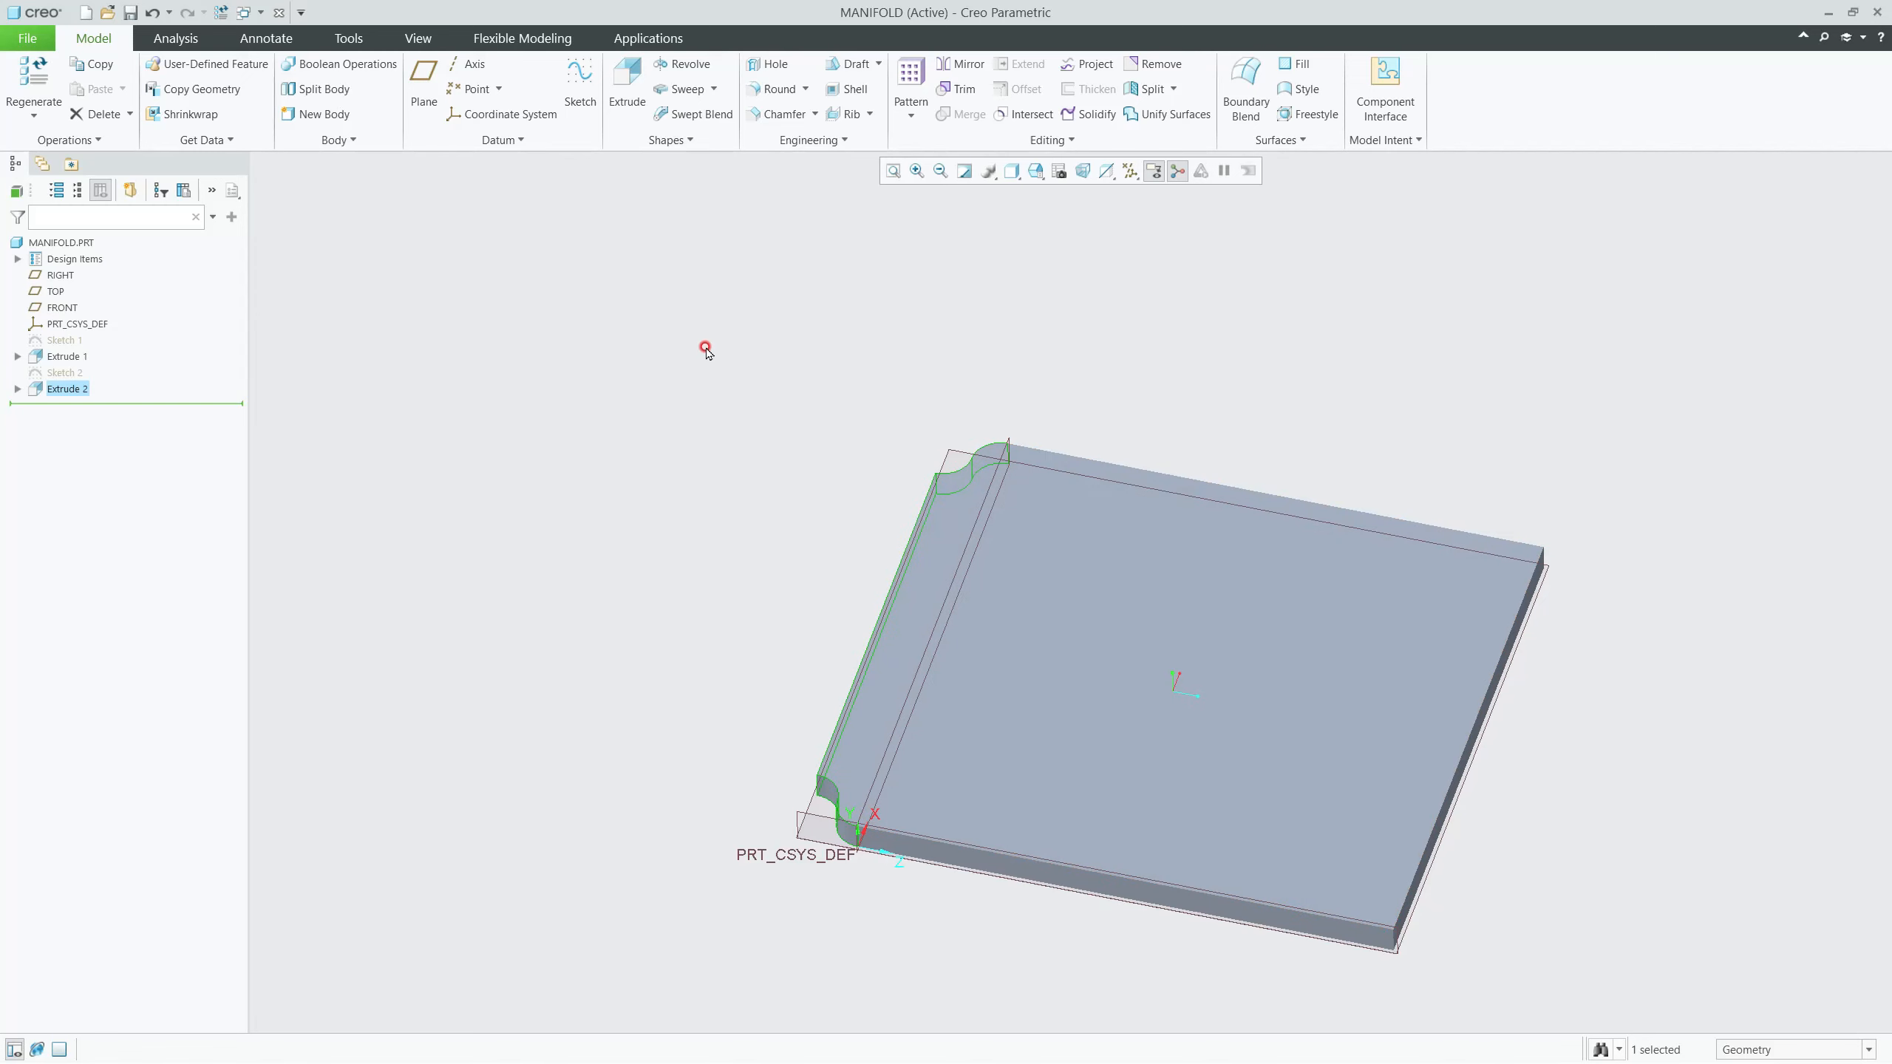
left_click(56, 297)
left_click(61, 306)
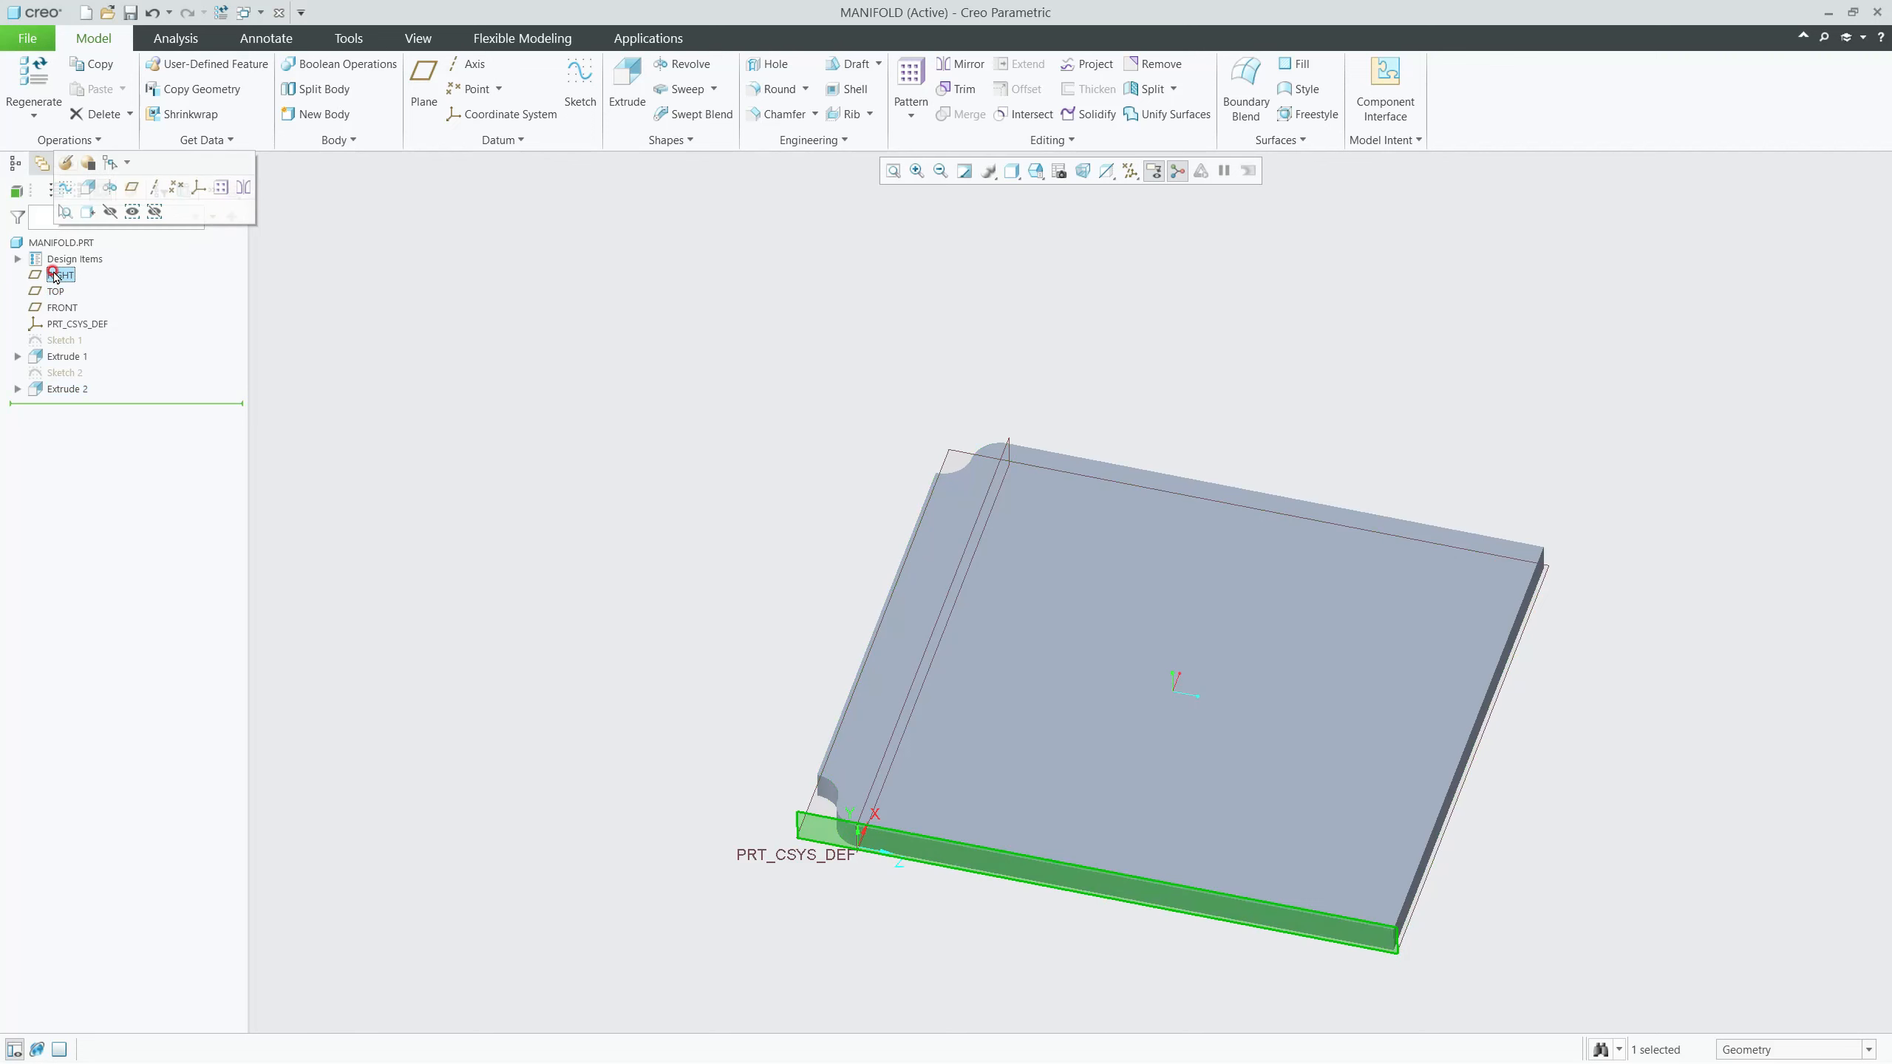
left_click(992, 484)
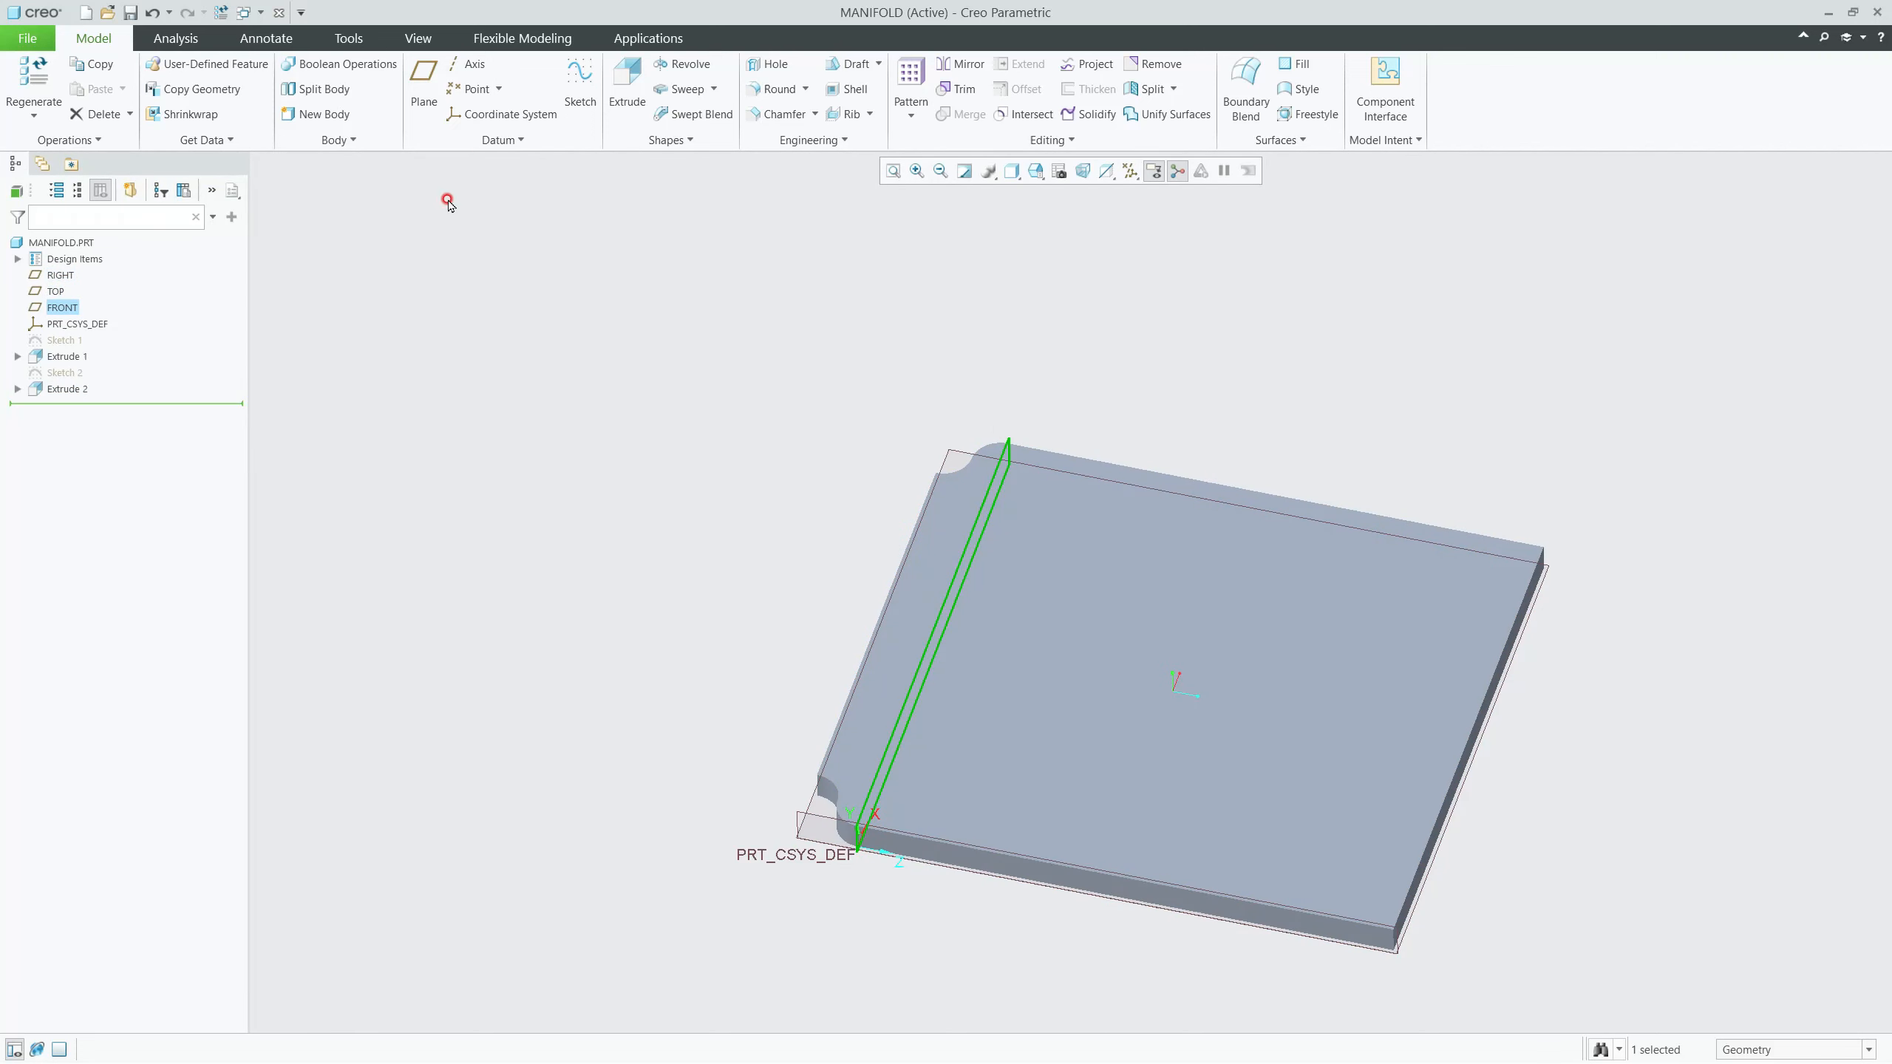
left_click(423, 82)
left_click_drag(929, 642, 1183, 693)
double_click(1757, 389)
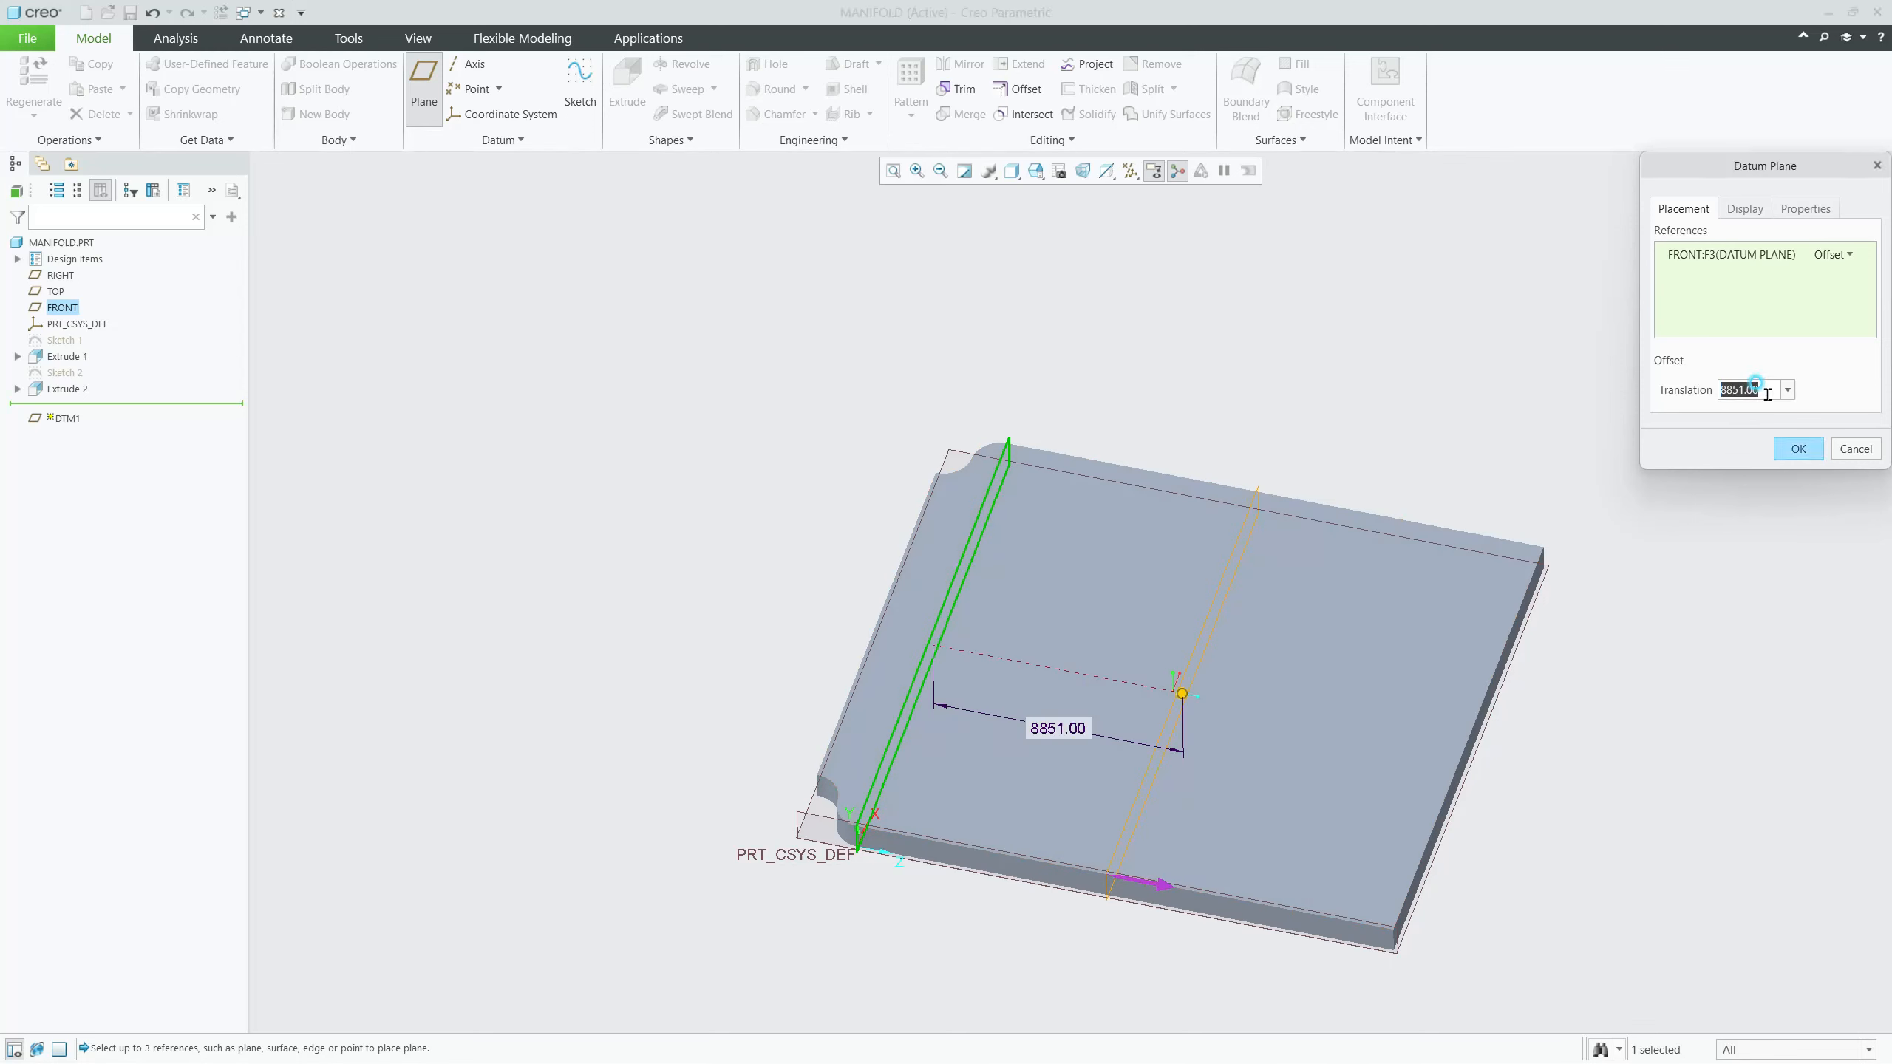
type("85")
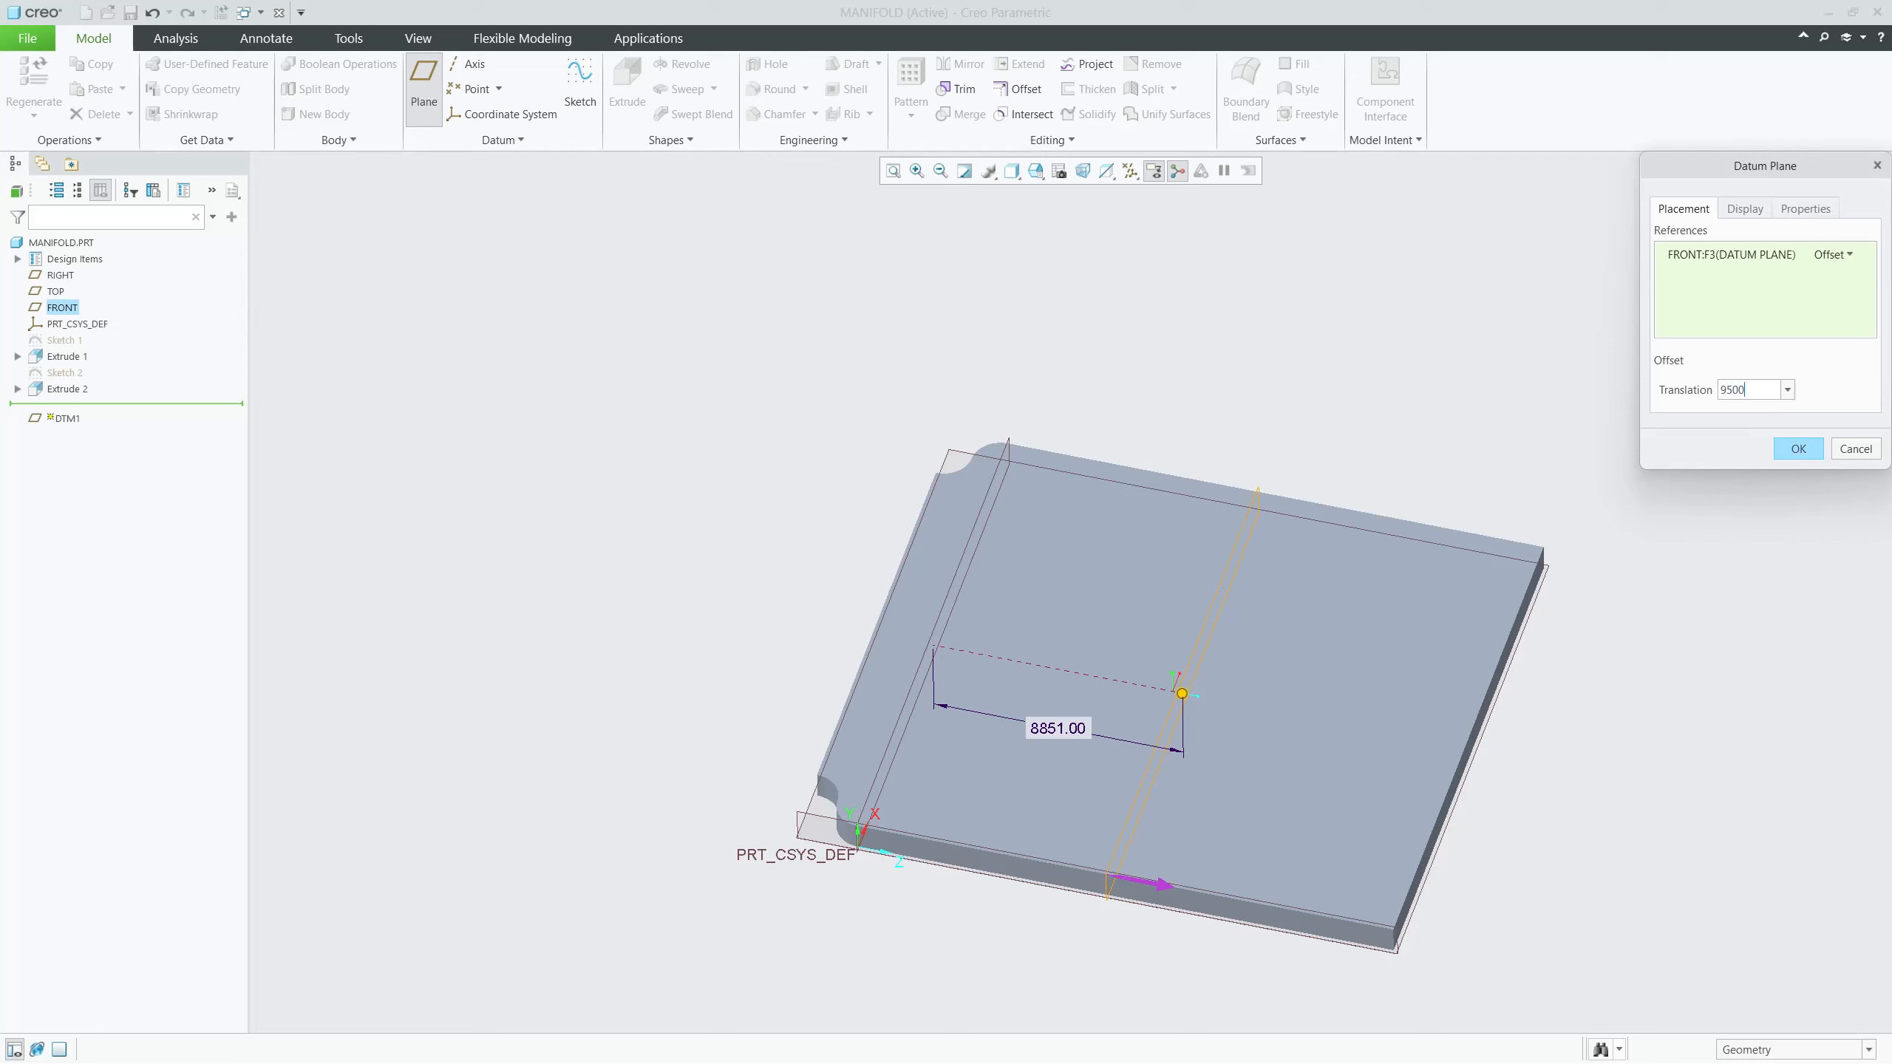
Step: Create a datum plane offset 9500 from the FRONT plane, through the middle of the plate
type("00")
left_click(1701, 408)
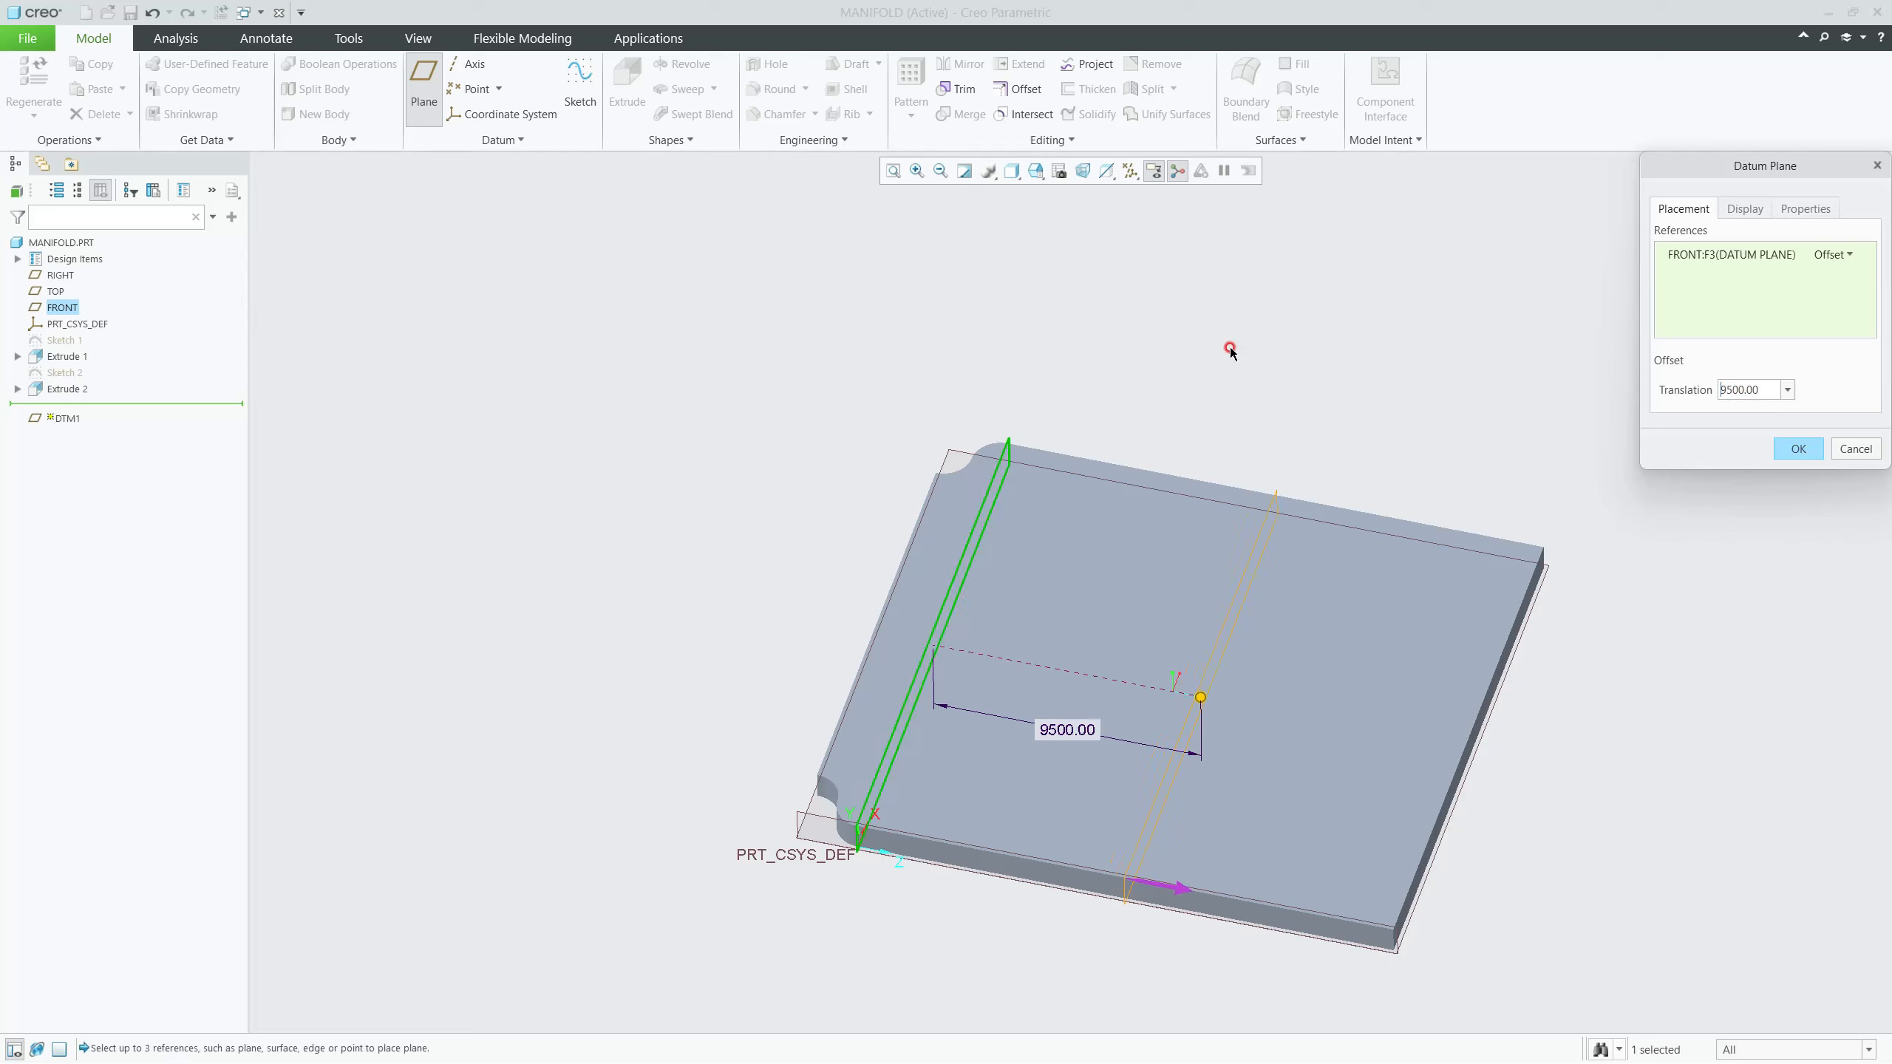
middle_click(1209, 372)
left_click(166, 452)
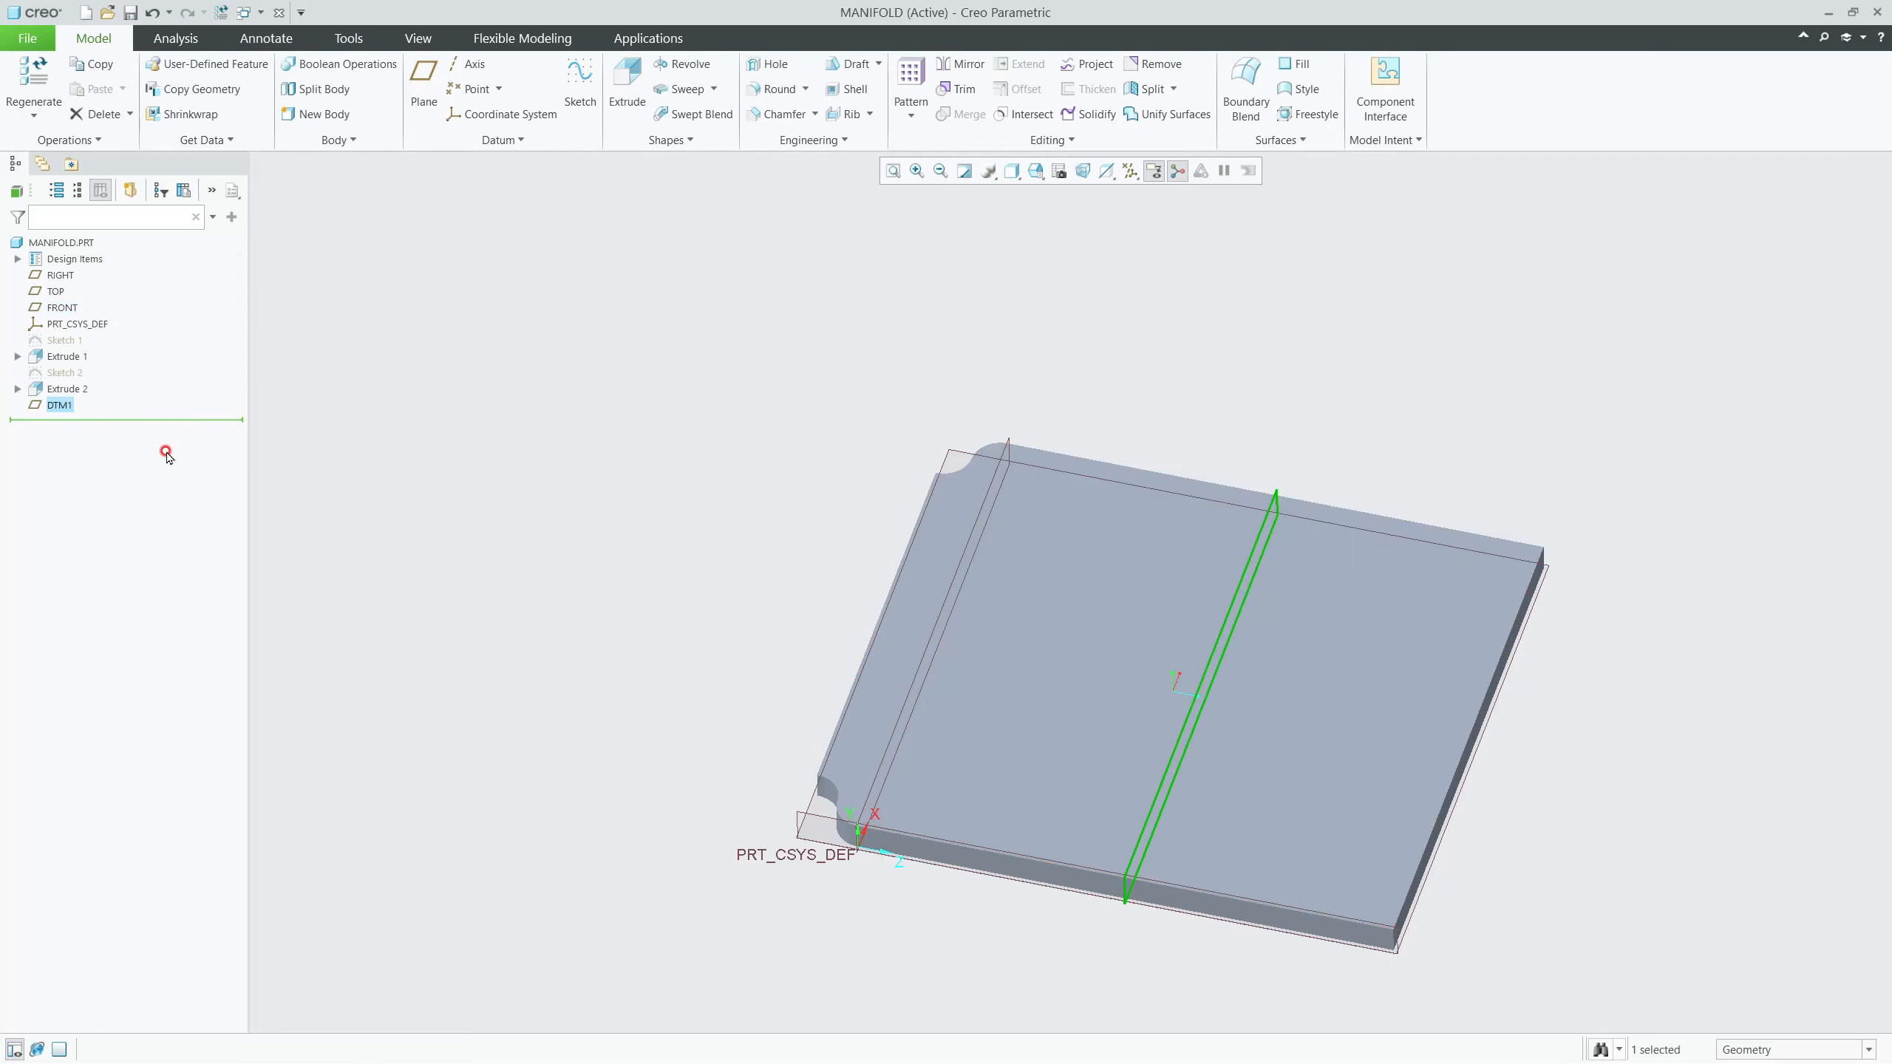
Step: Mirror the corner-notch cut Extrude 2 about the new middle datum plane to the opposite end of the plate
left_click(73, 390)
left_click(149, 430)
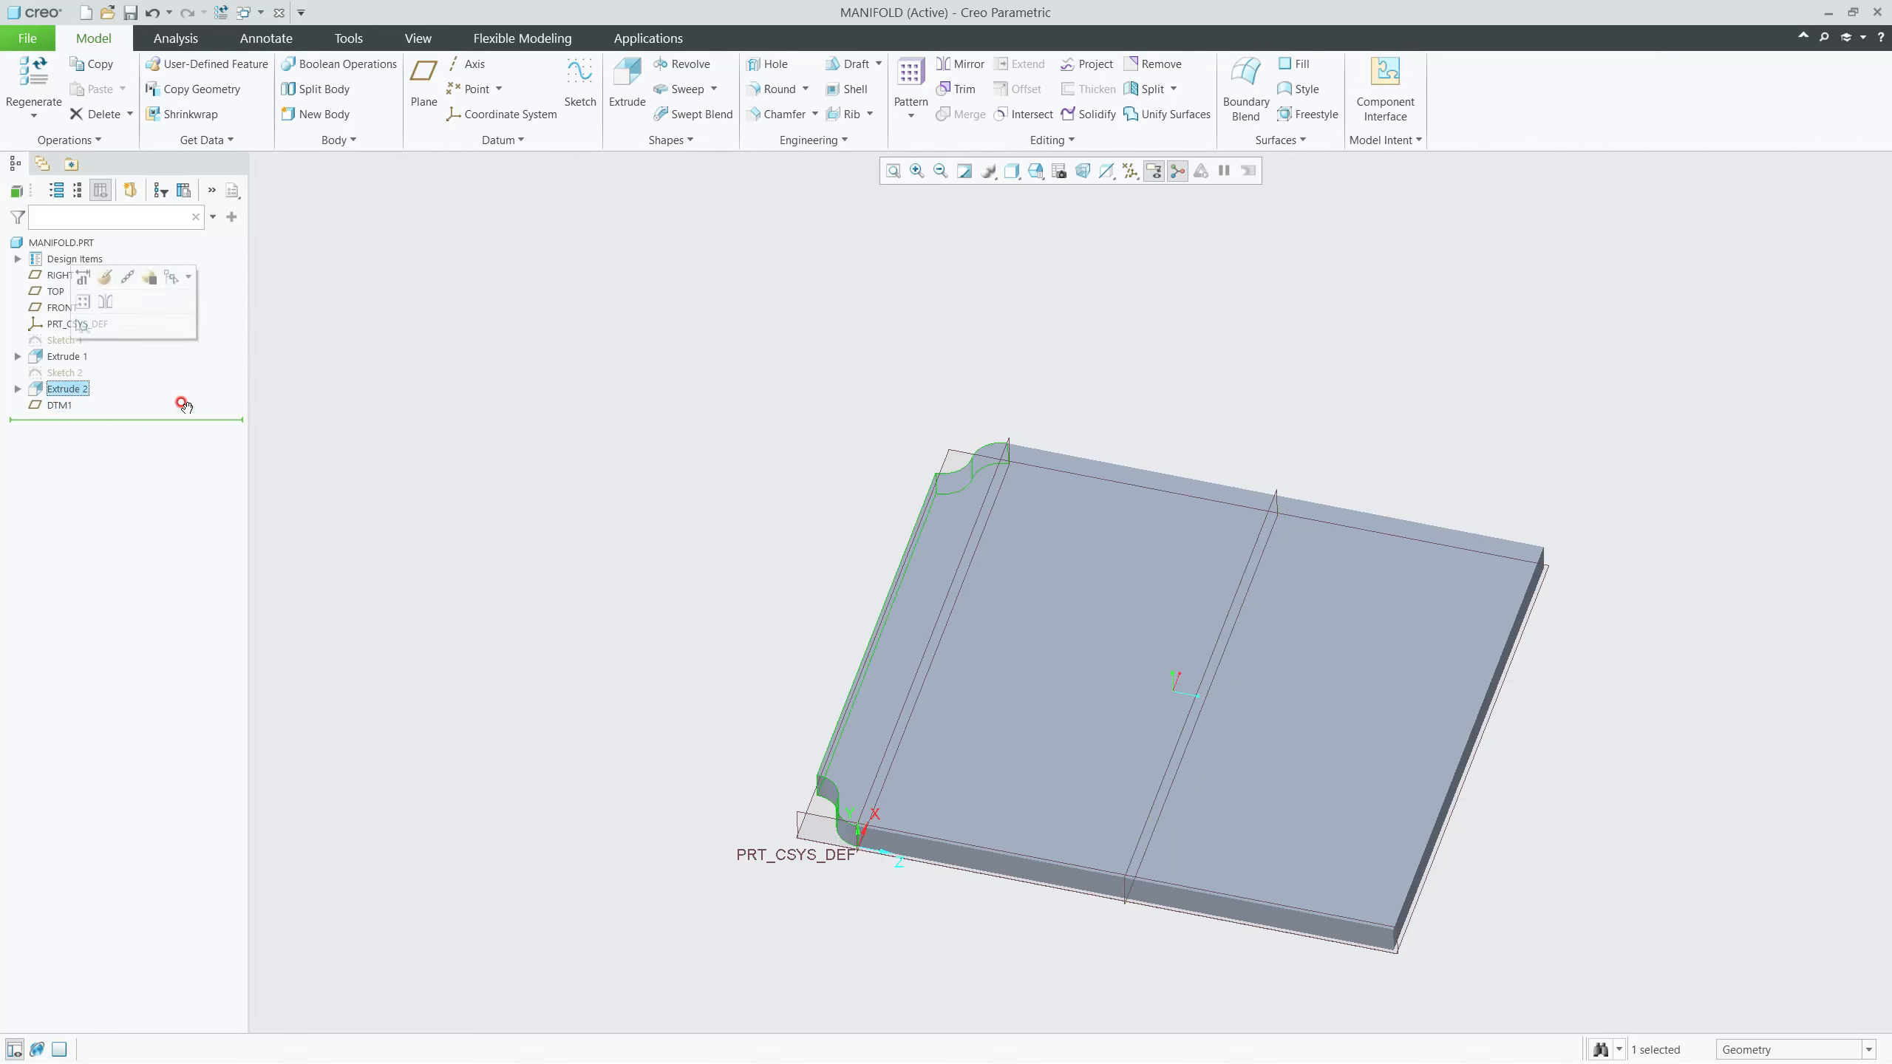
left_click(960, 66)
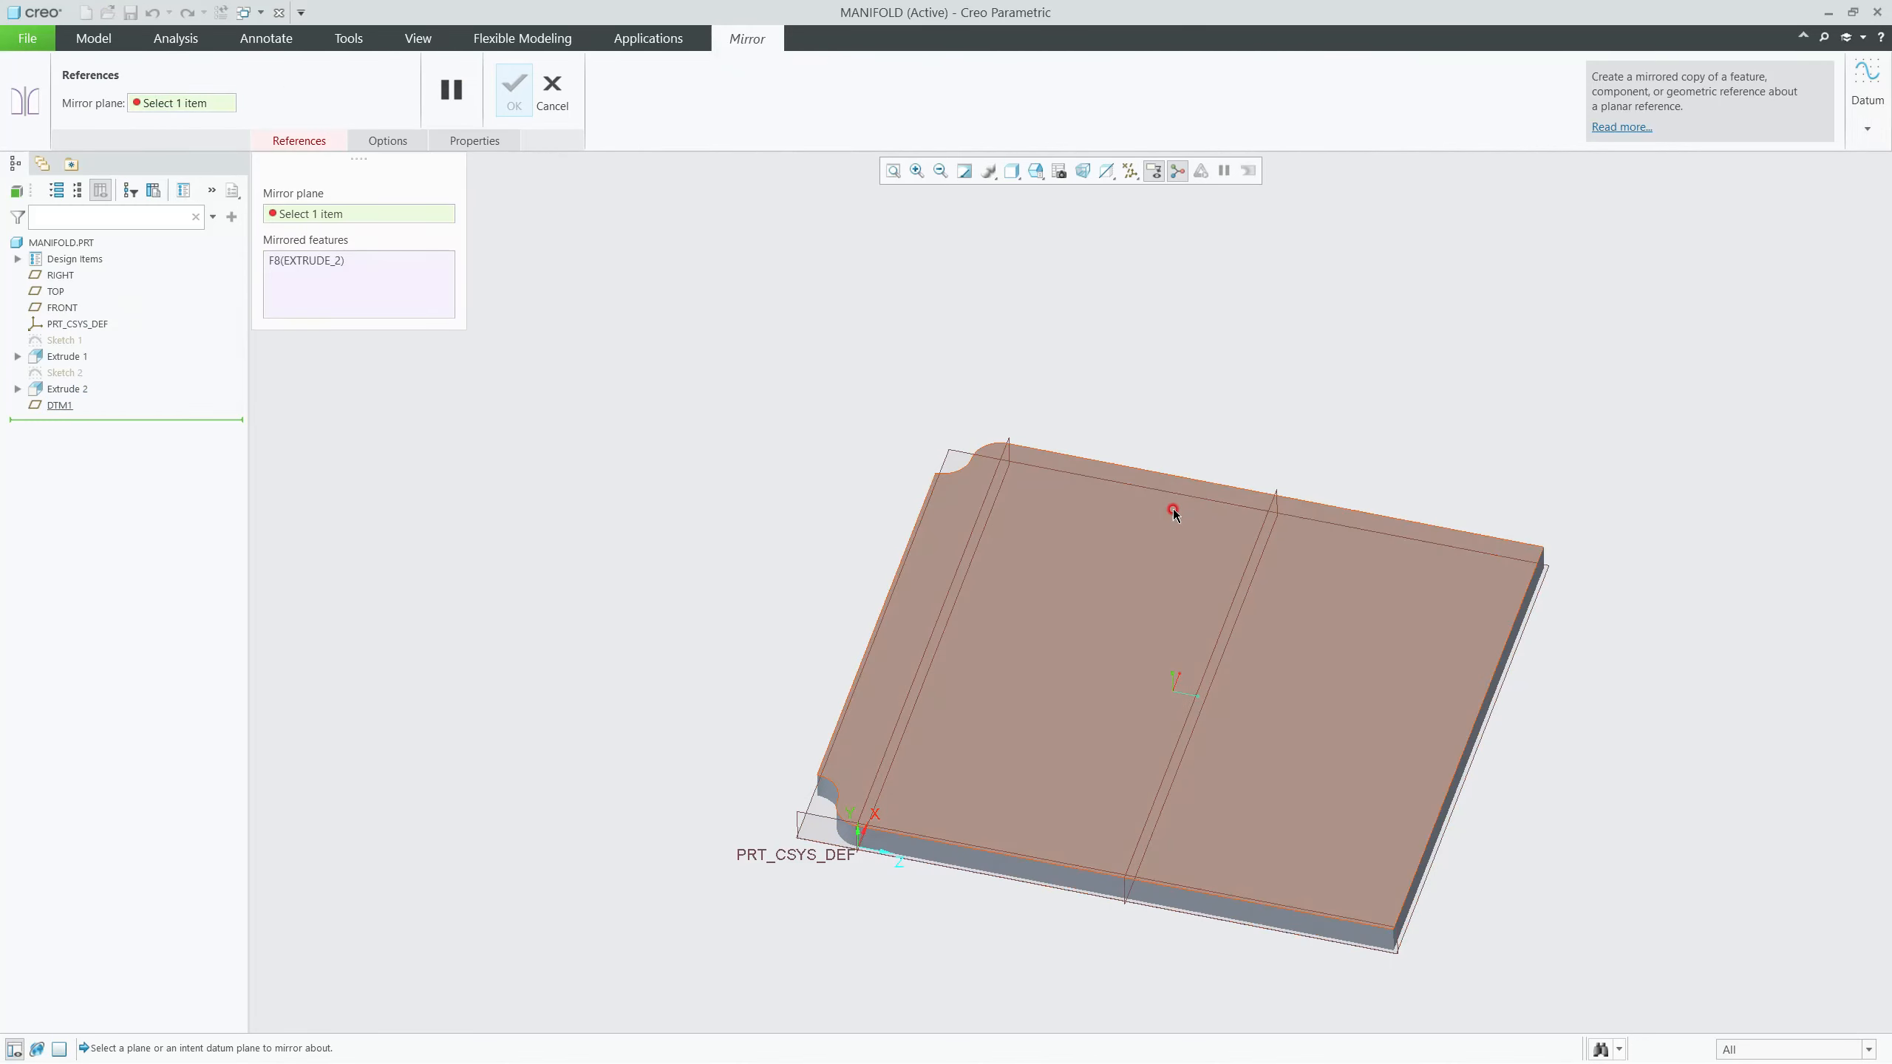
left_click(1233, 621)
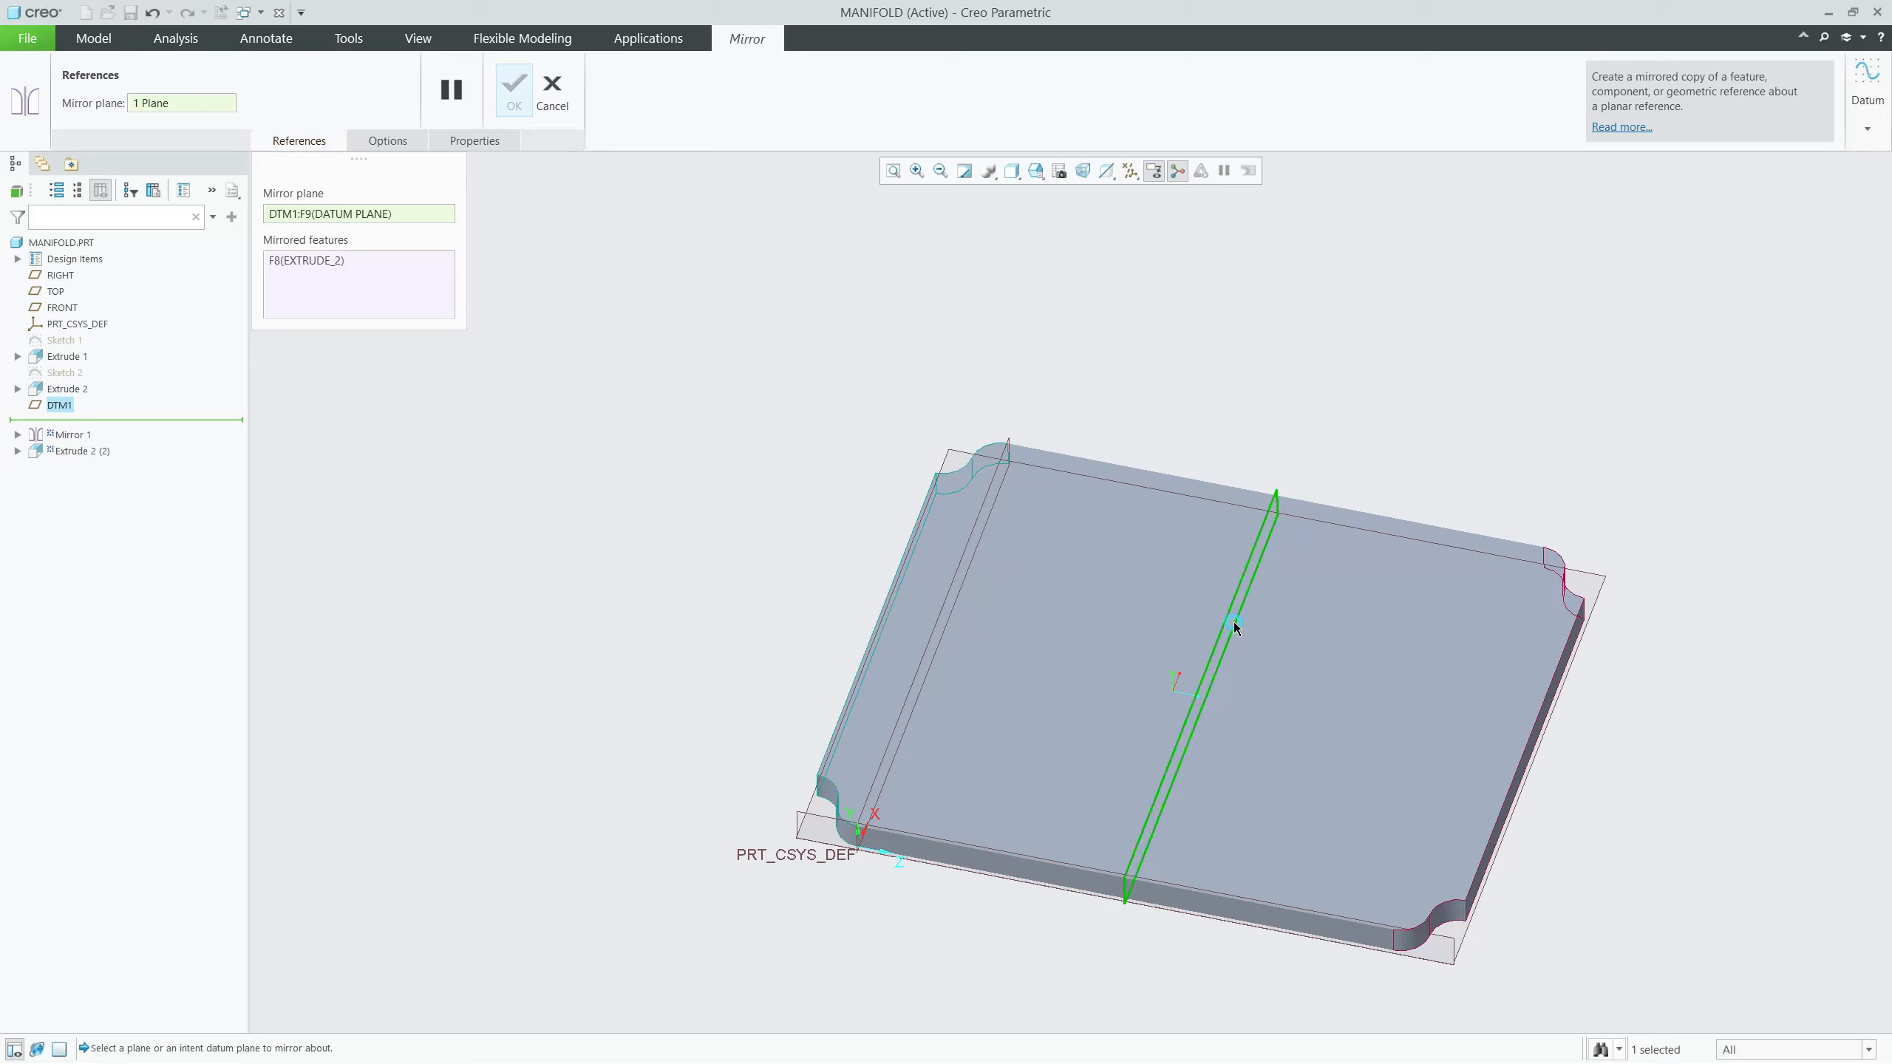
middle_click(1419, 461)
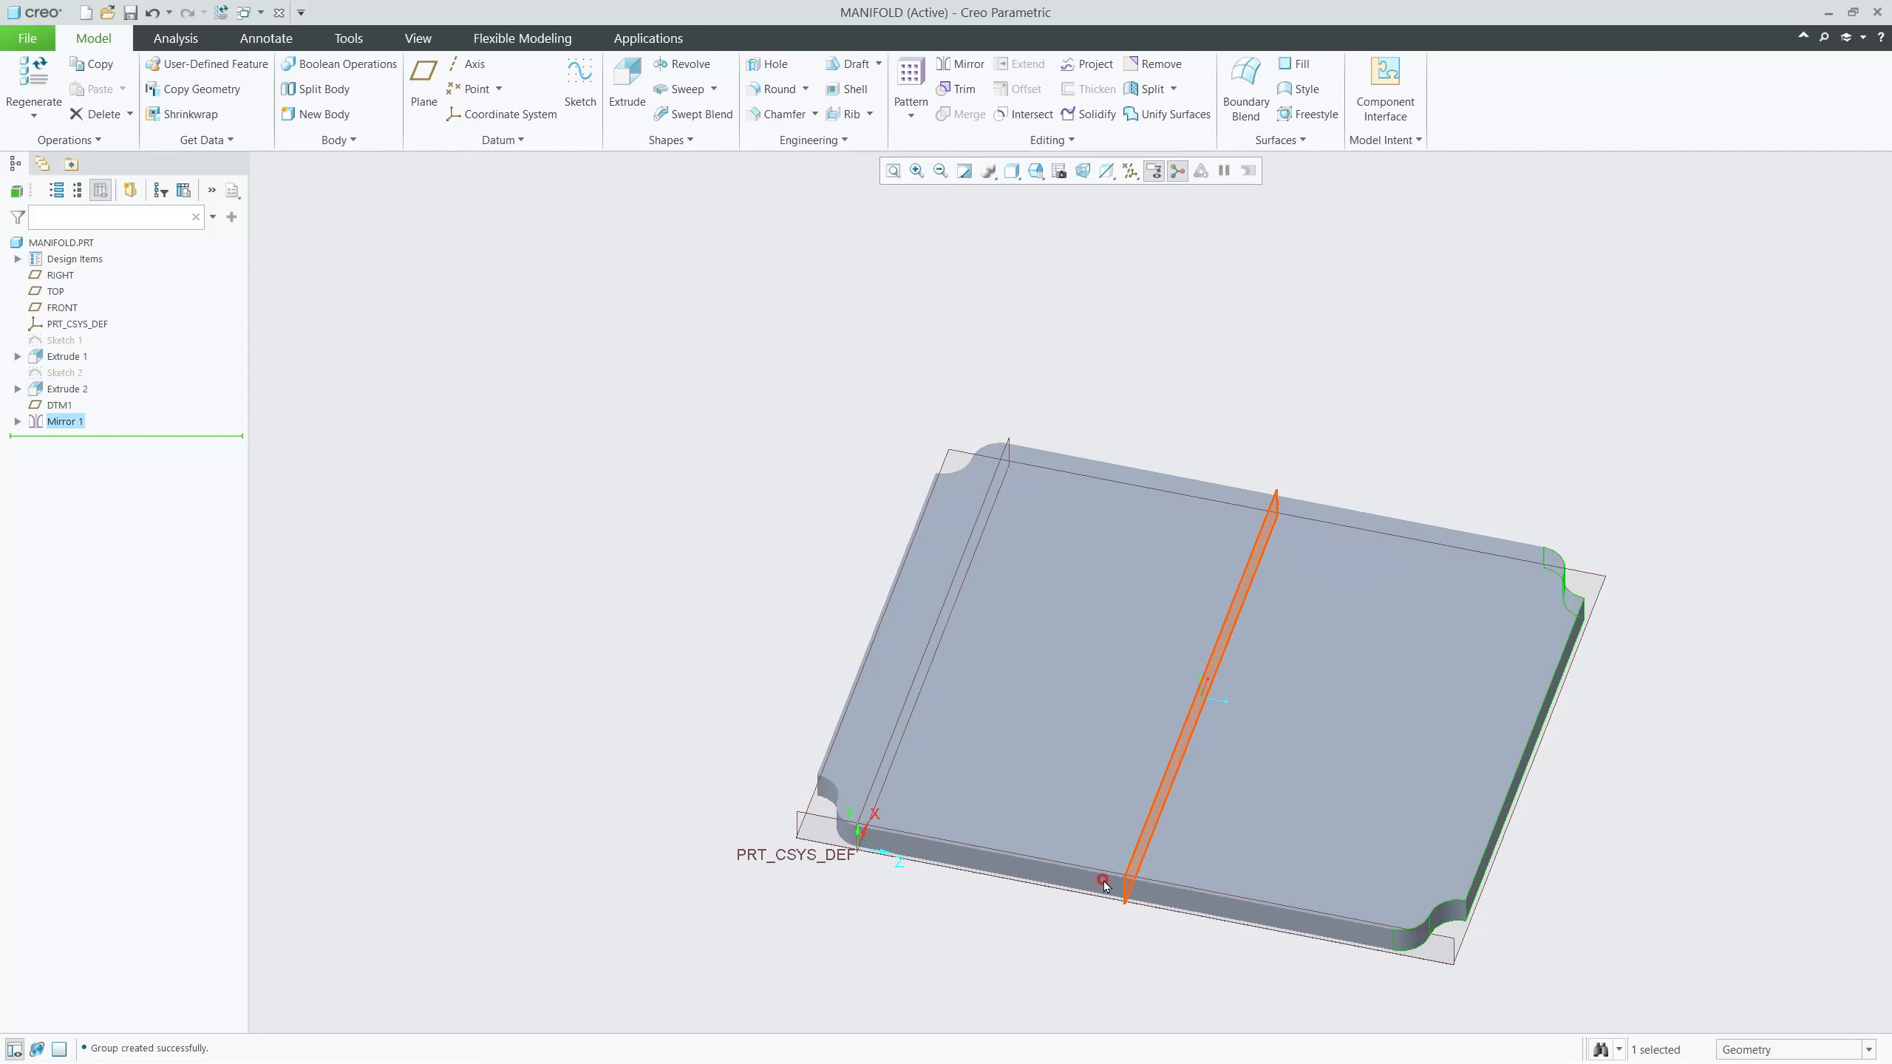
Step: Start a sketch on the FRONT datum plane and orient the view parallel to the sketching plane
left_click(871, 794)
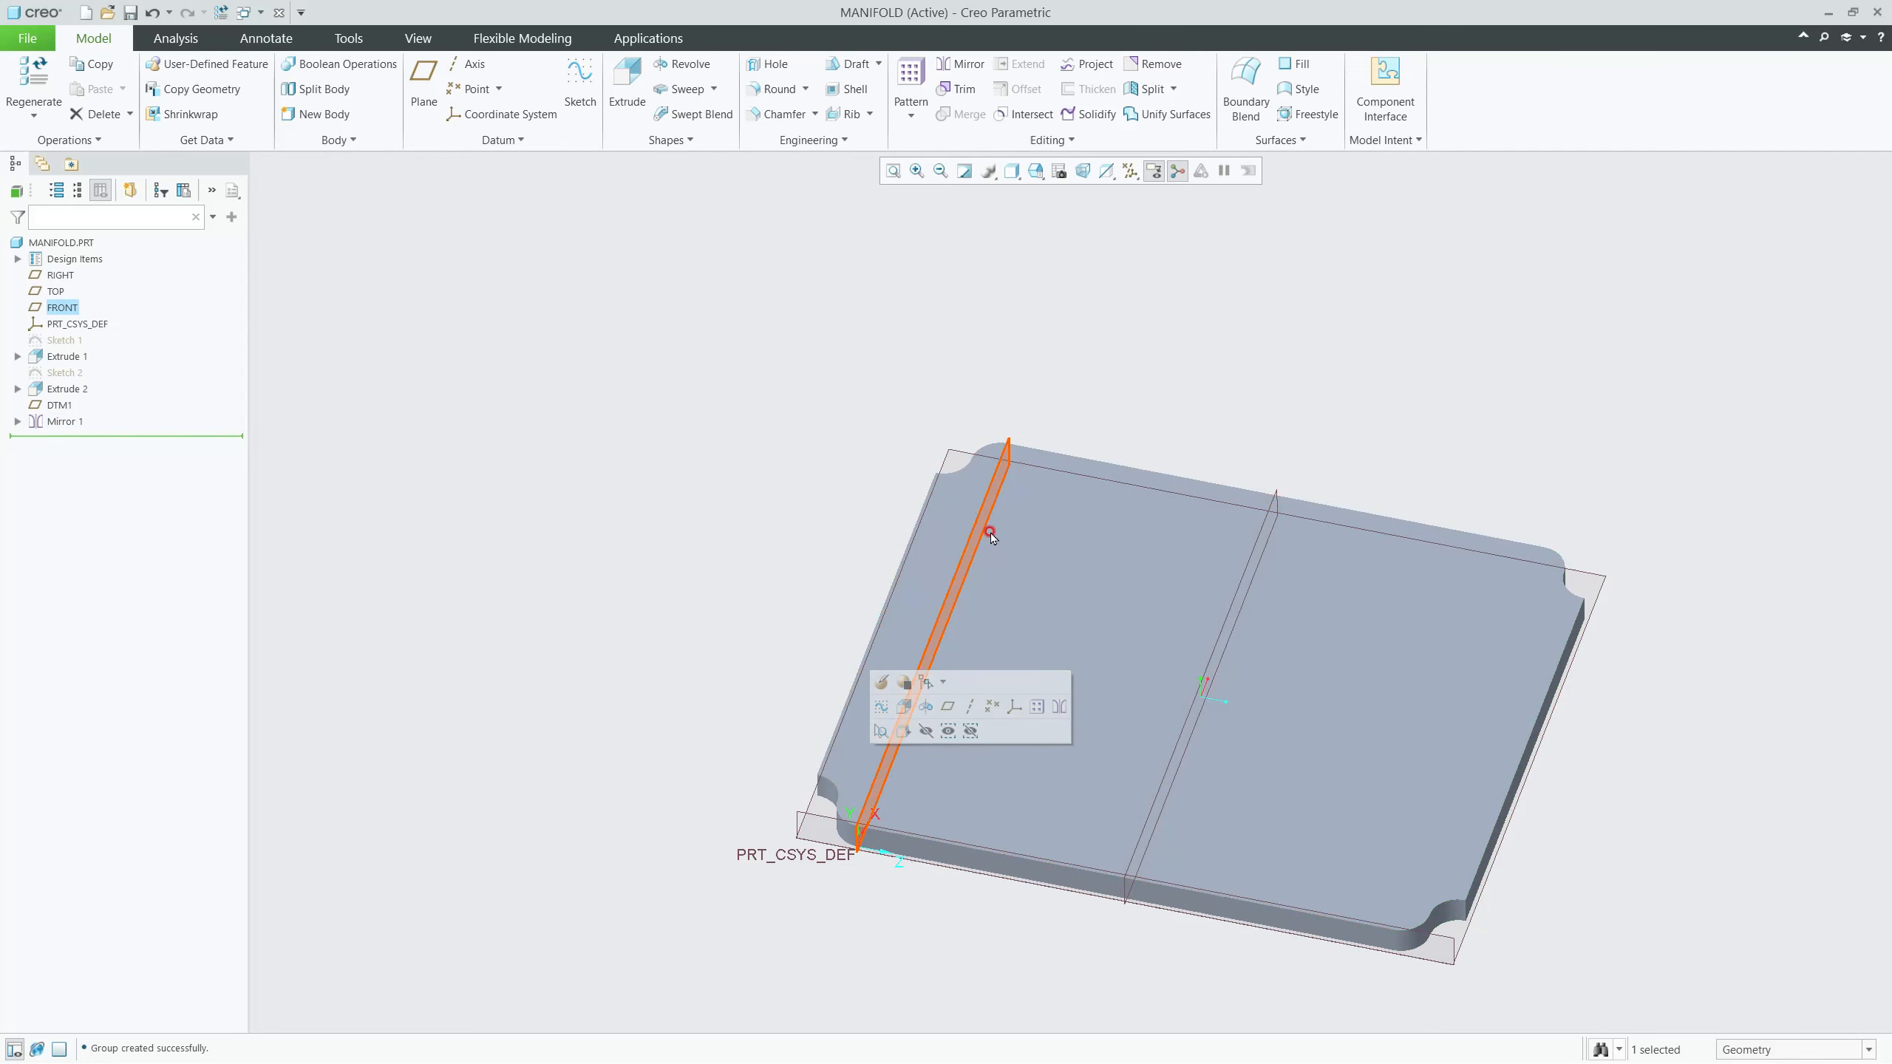
left_click(580, 86)
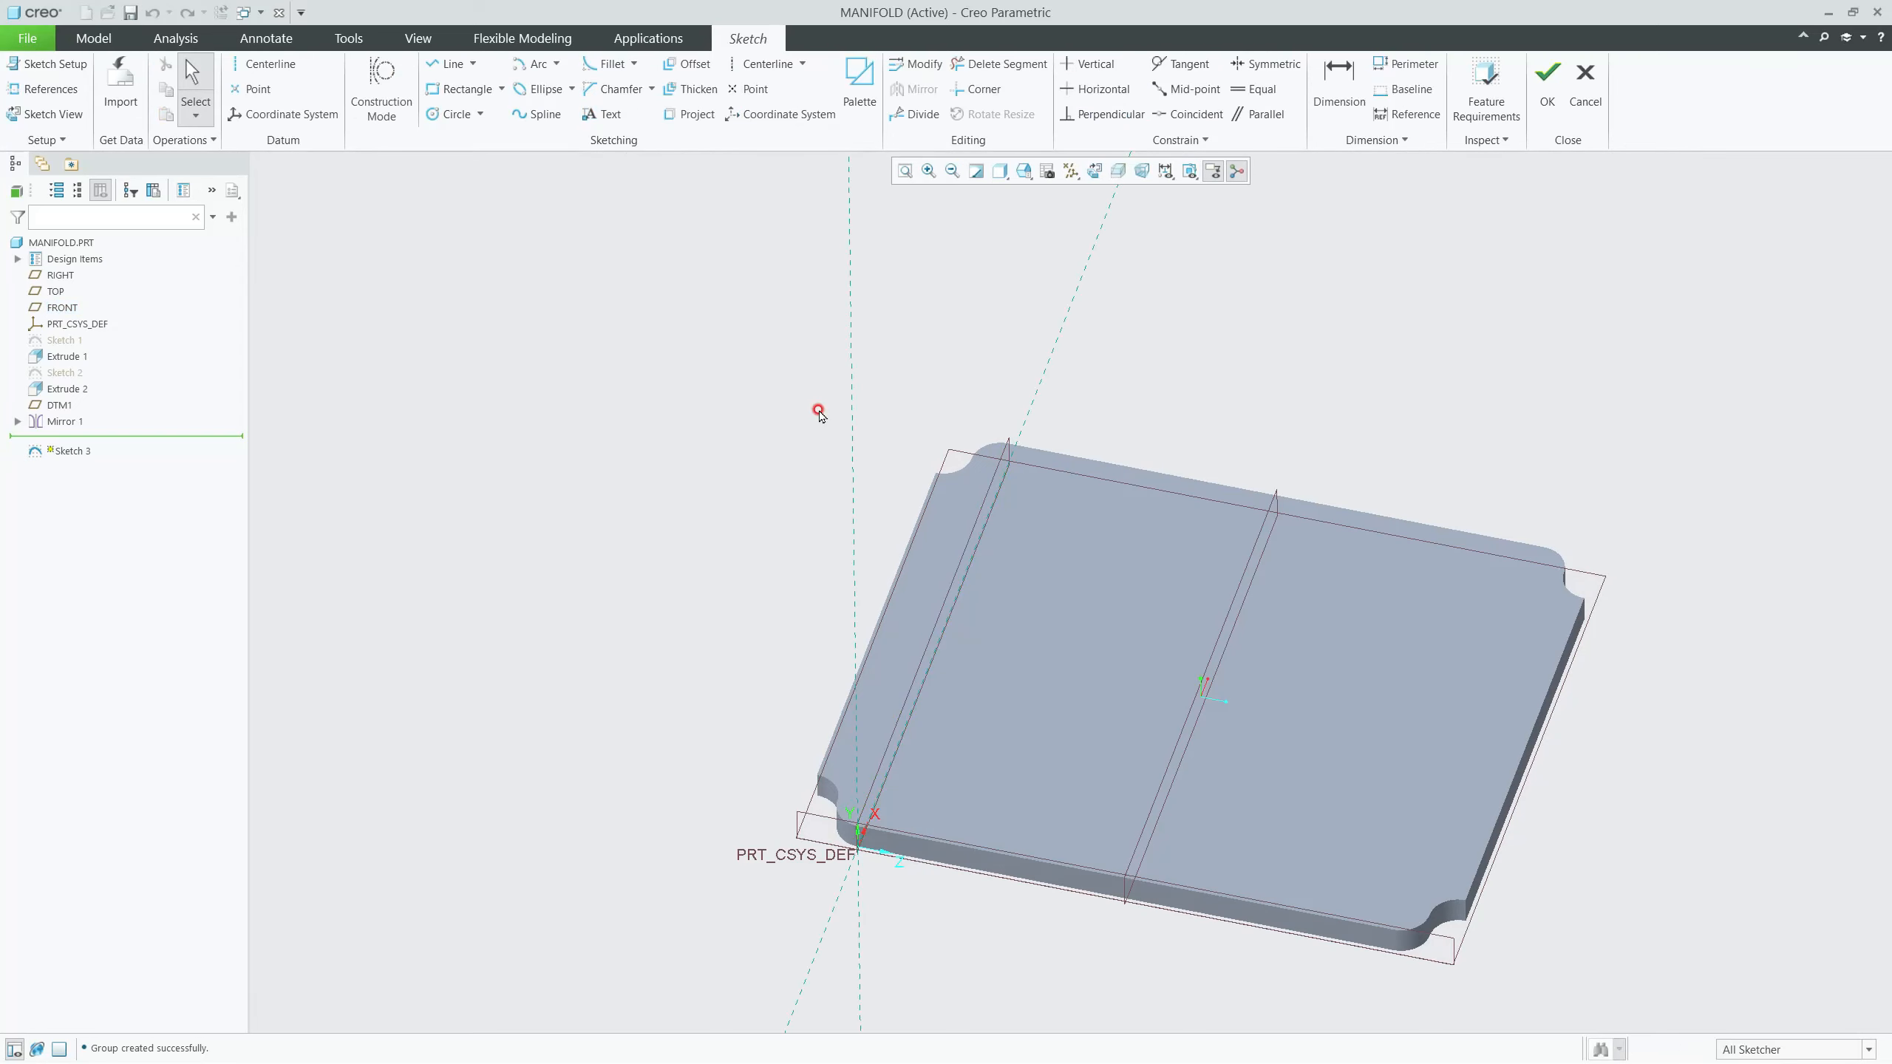
left_click(1094, 170)
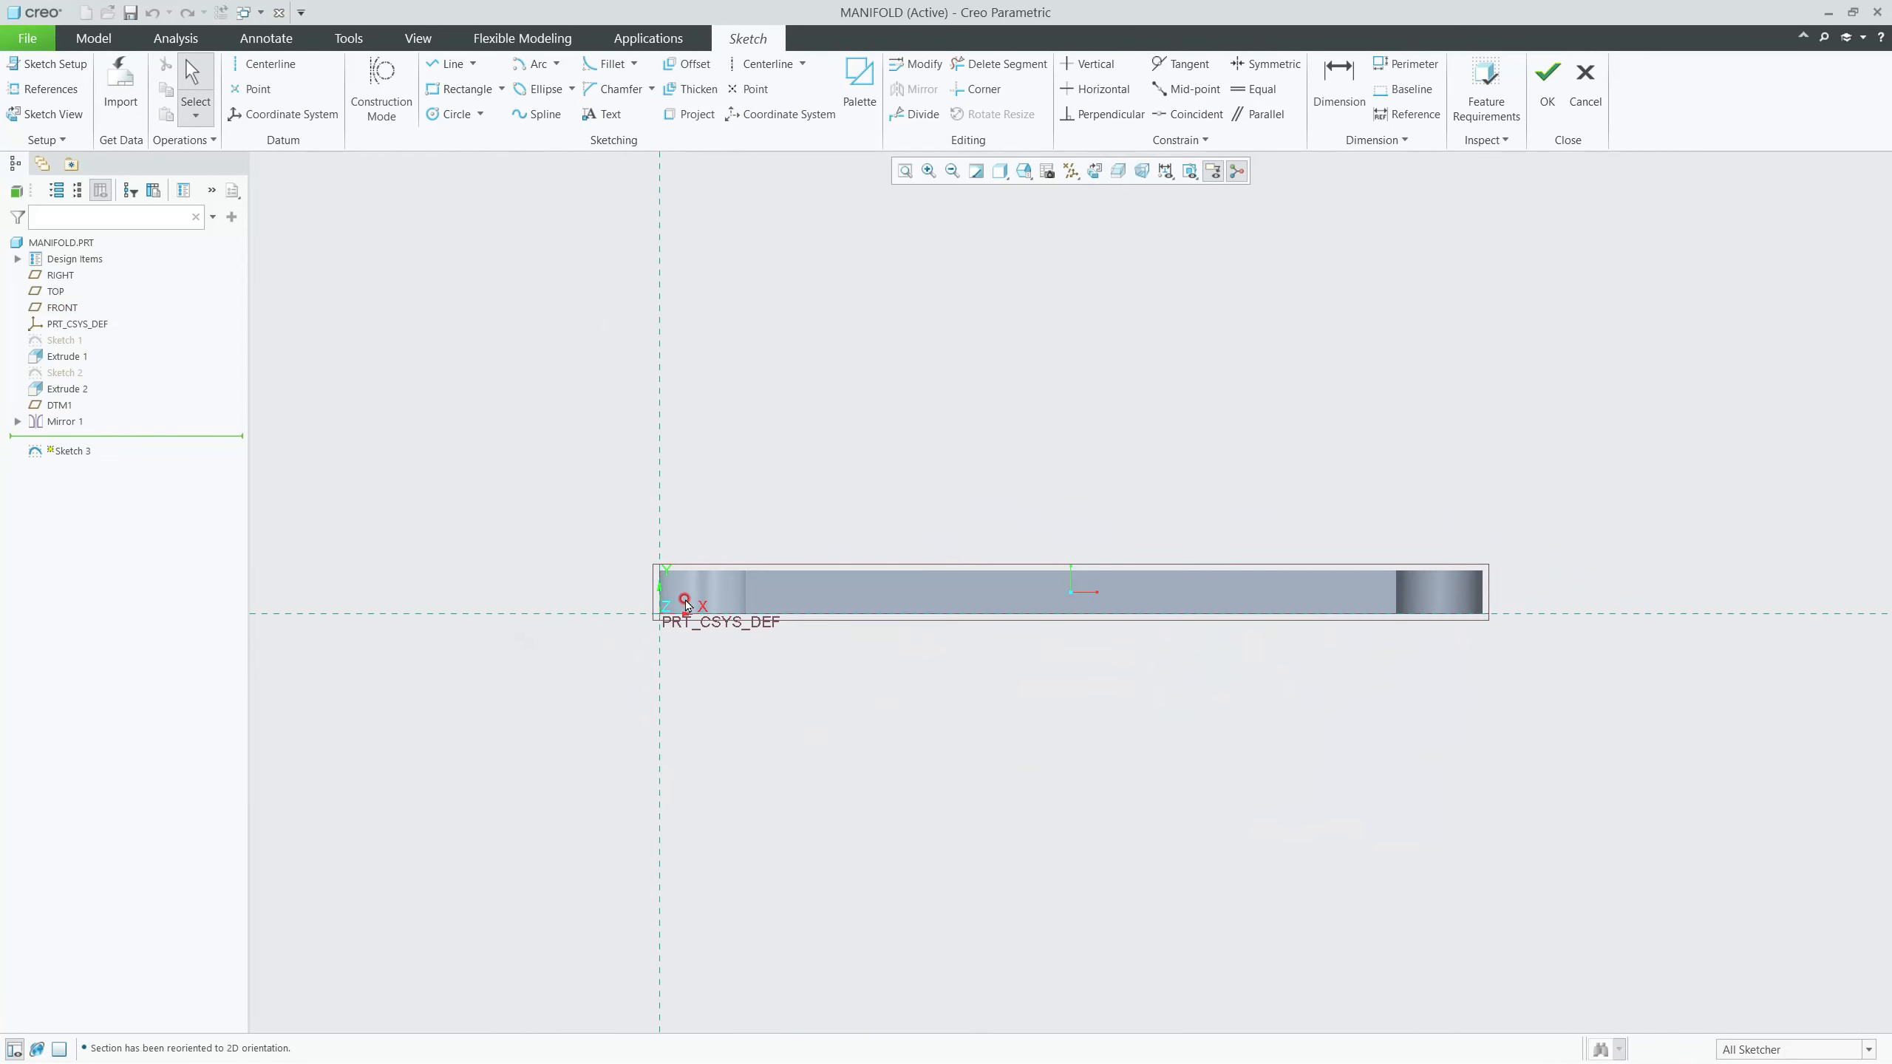
Step: Sketch a horizontal construction line about 1000 long from the origin, followed by a vertical one up to the plate's upper edge
scroll(653, 609, "down", 2)
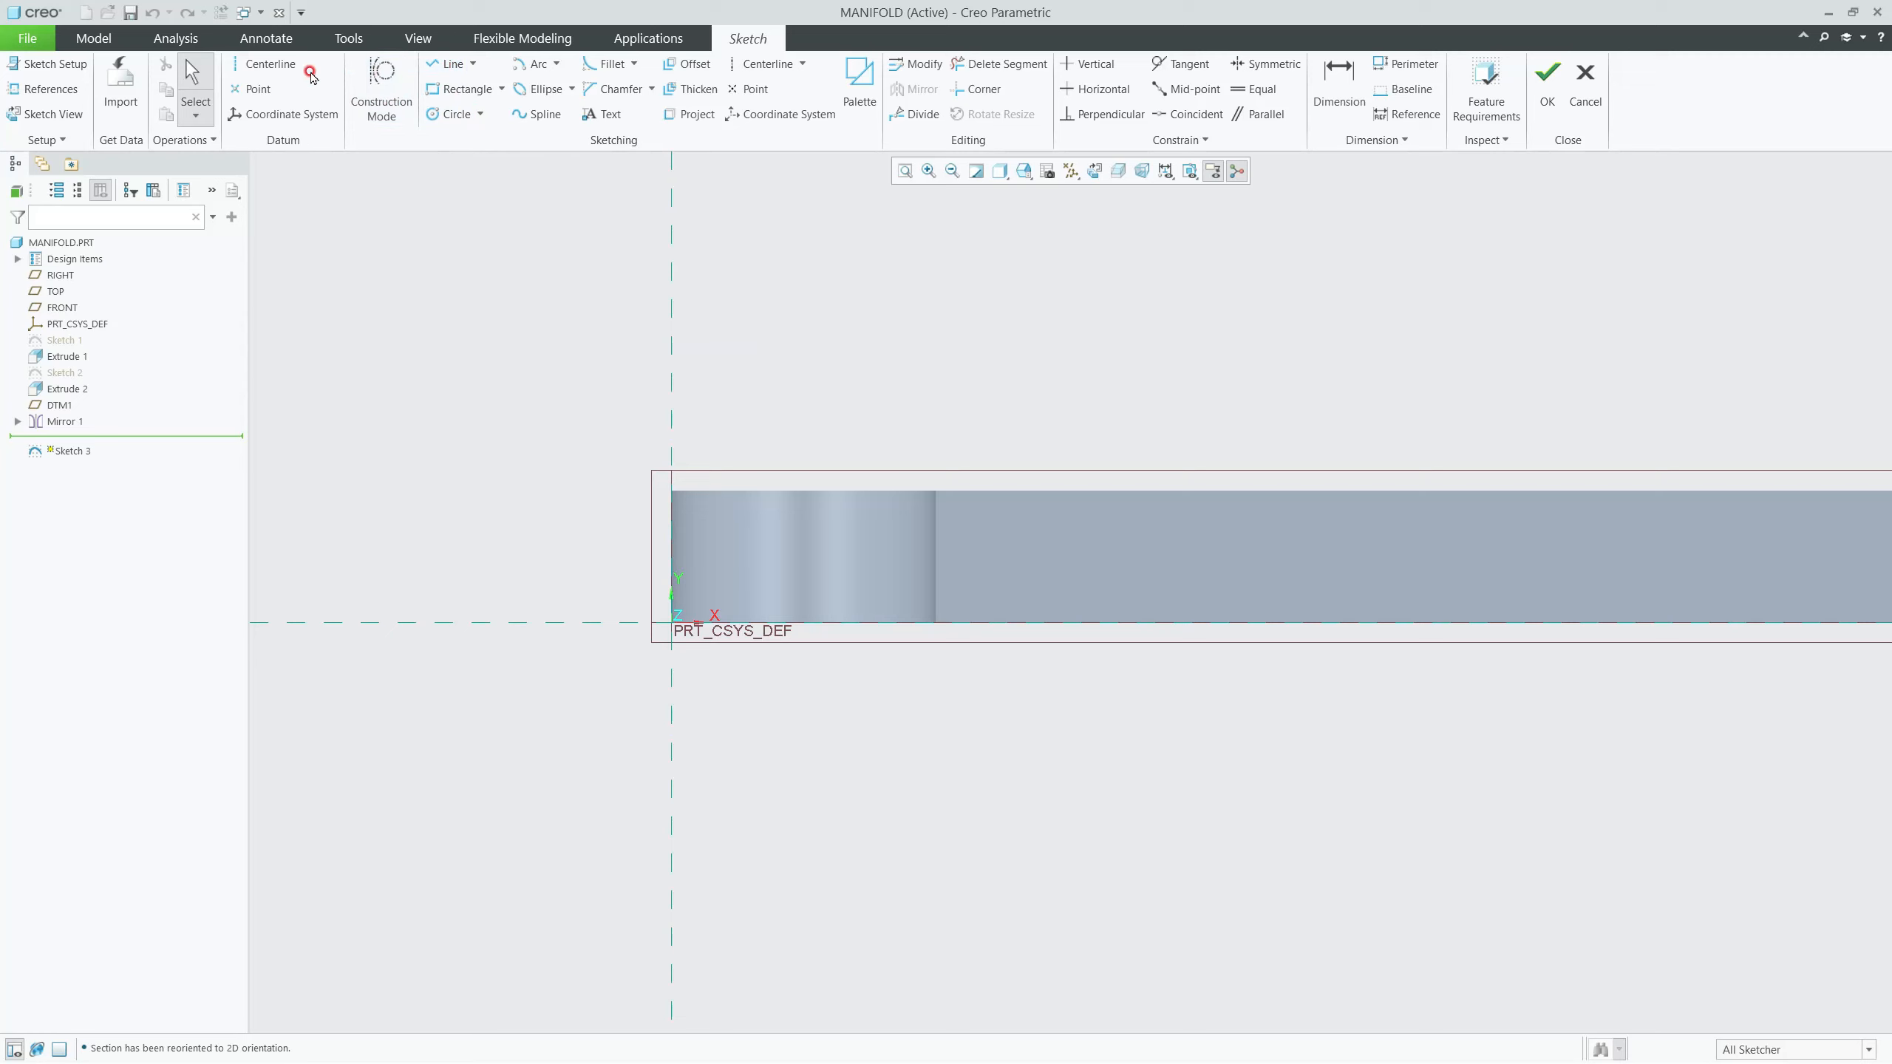
left_click(382, 88)
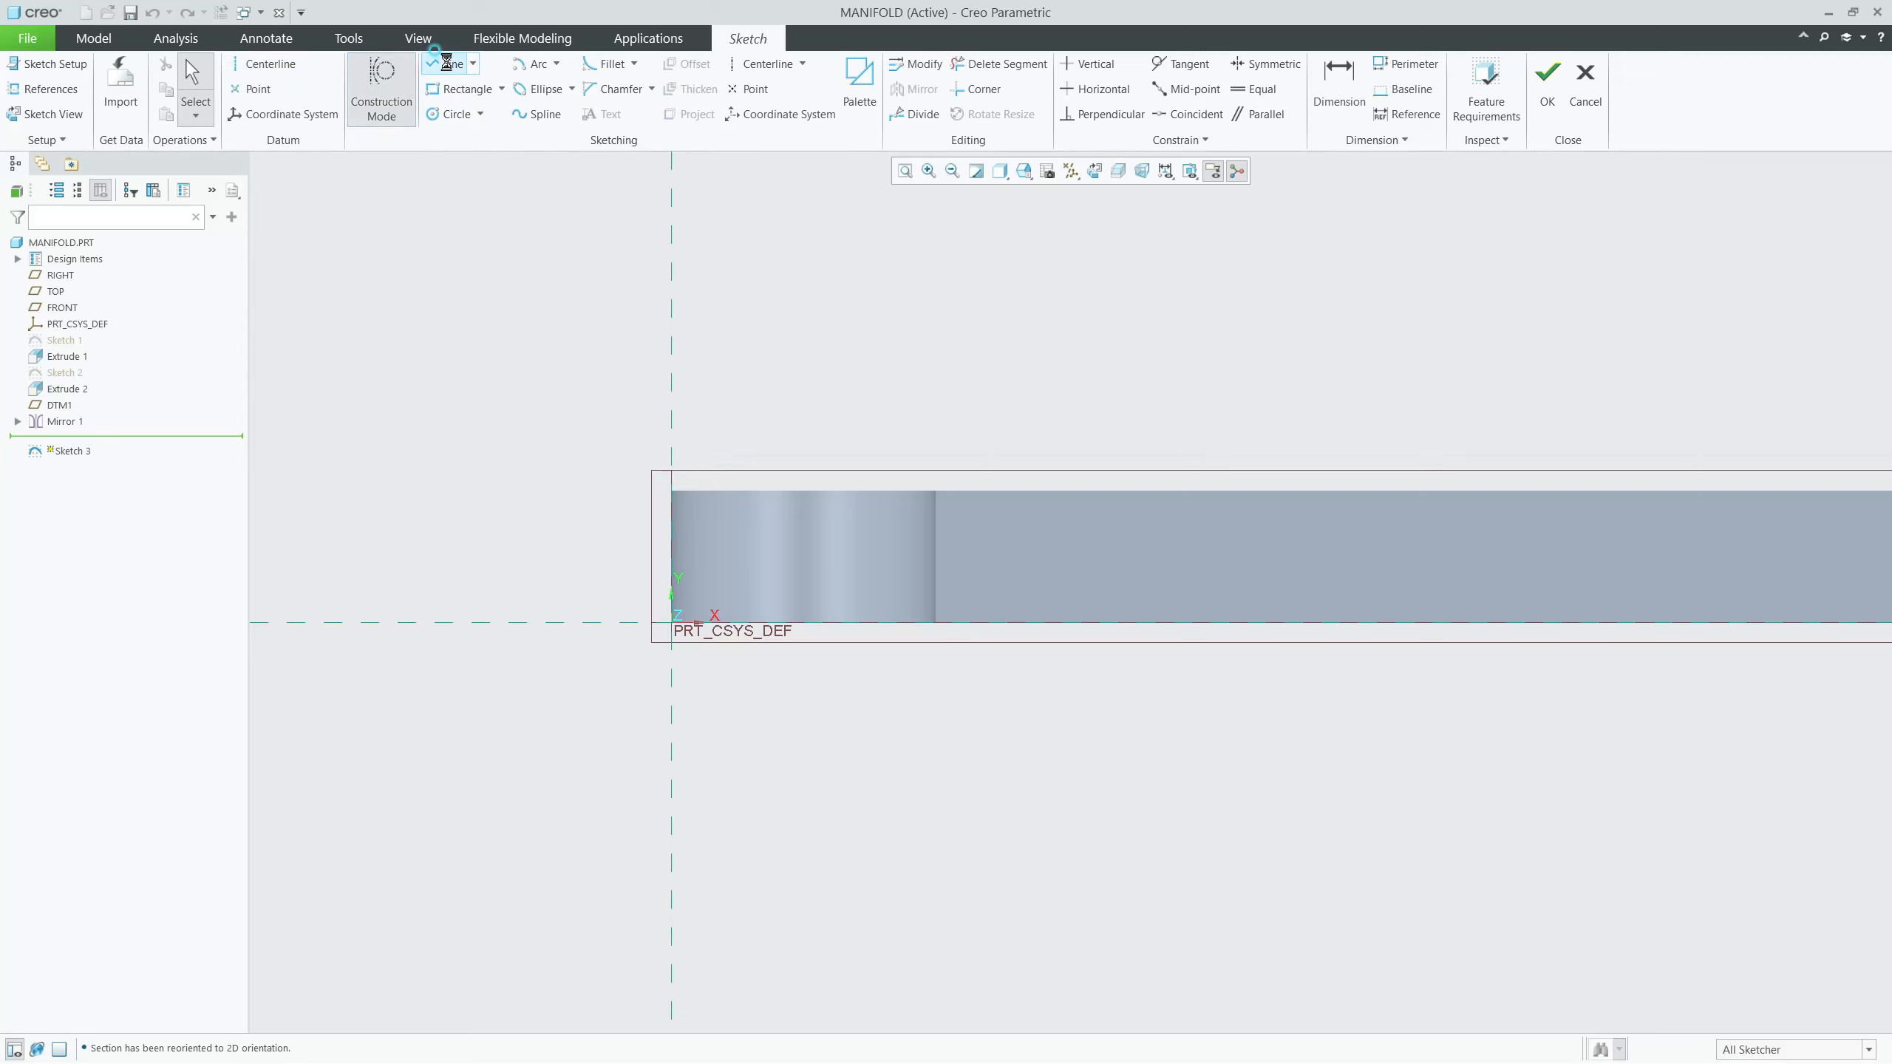
left_click(447, 64)
left_click(678, 623)
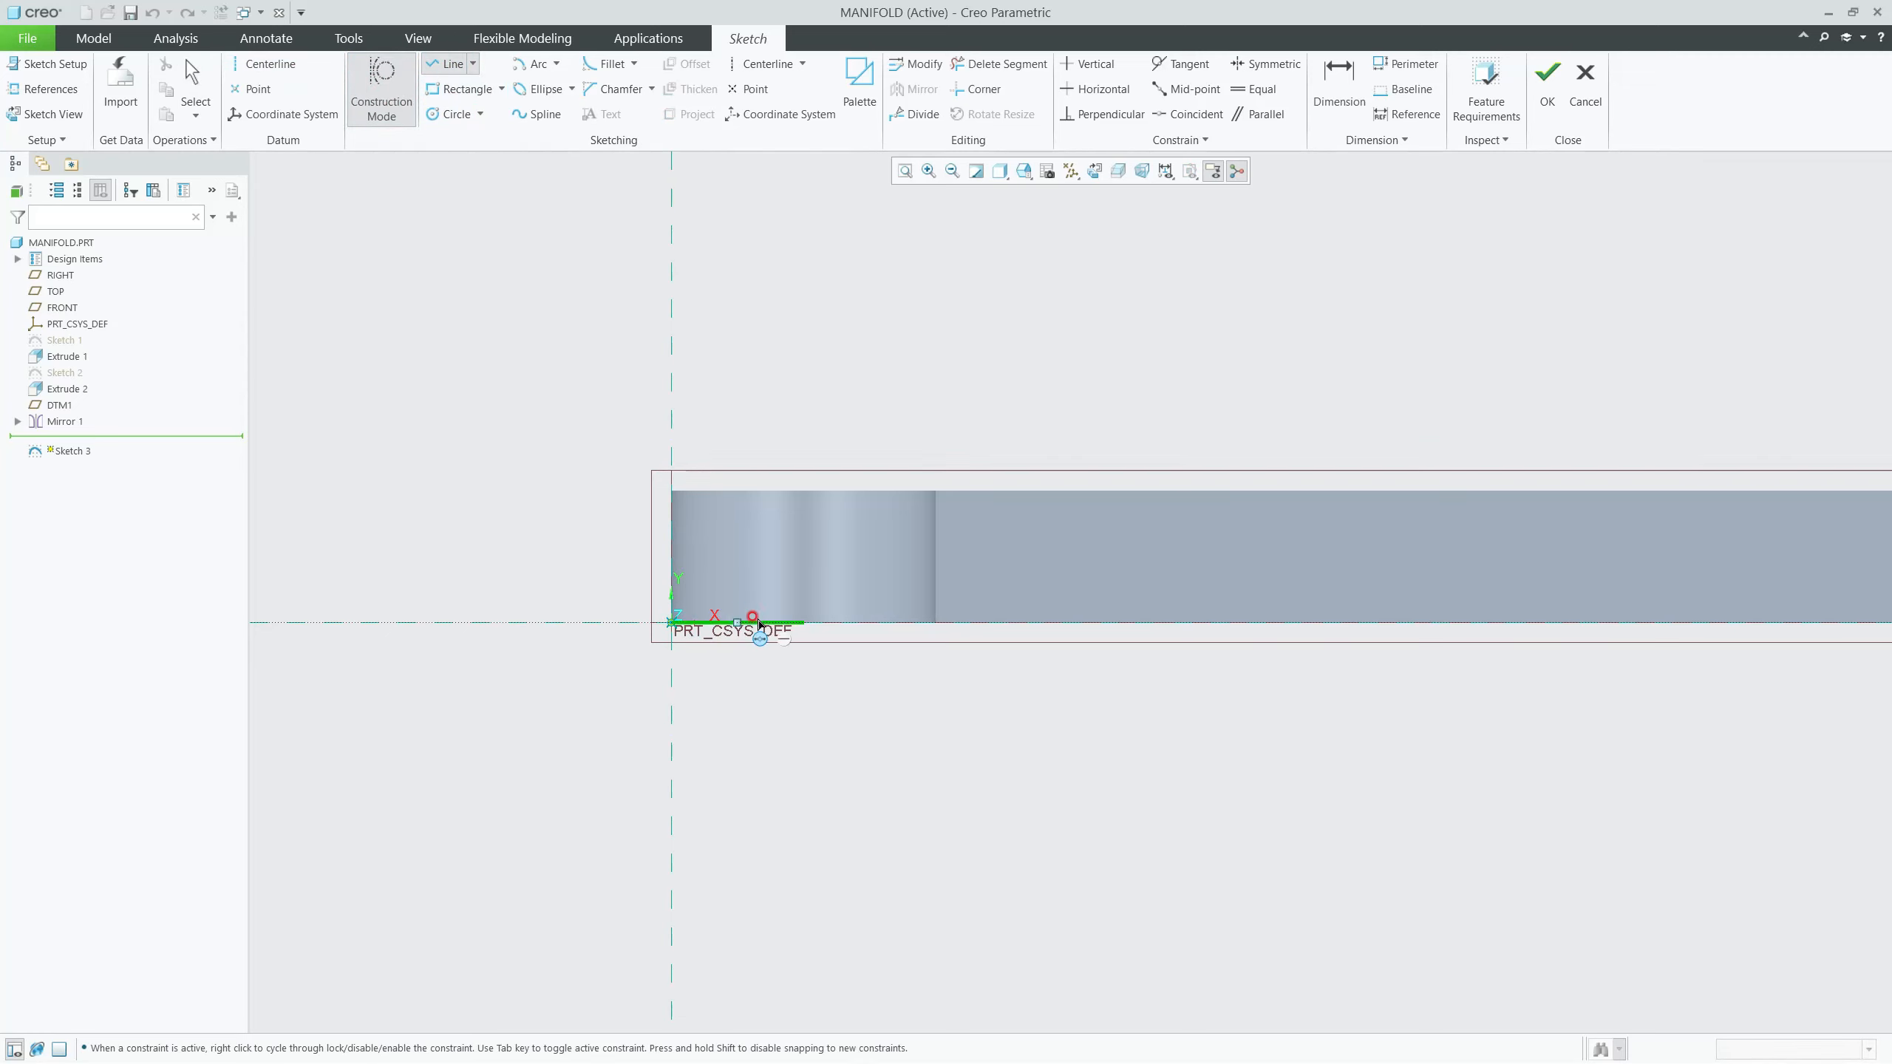
left_click(802, 623)
left_click(803, 491)
middle_click(839, 354)
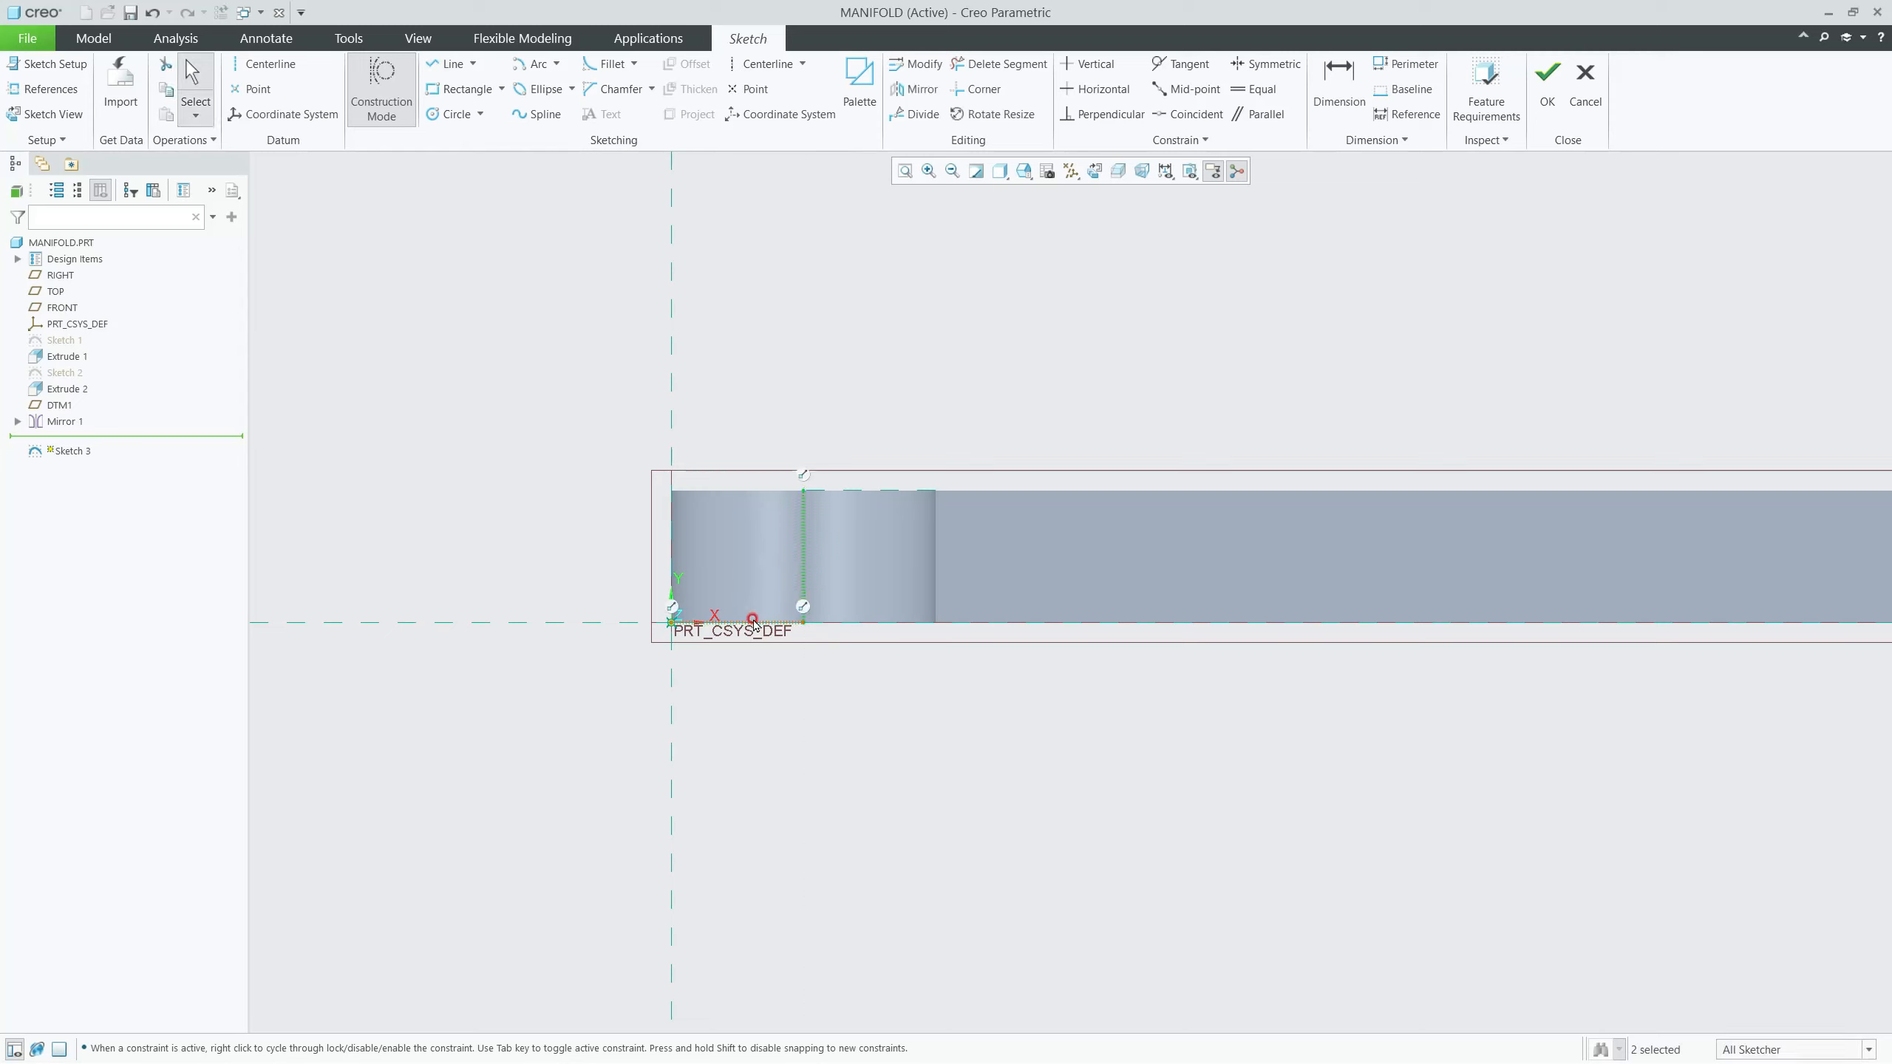
Step: Try to dimension the length of the horizontal construction line
left_click(1338, 83)
left_click(741, 625)
middle_click(753, 712)
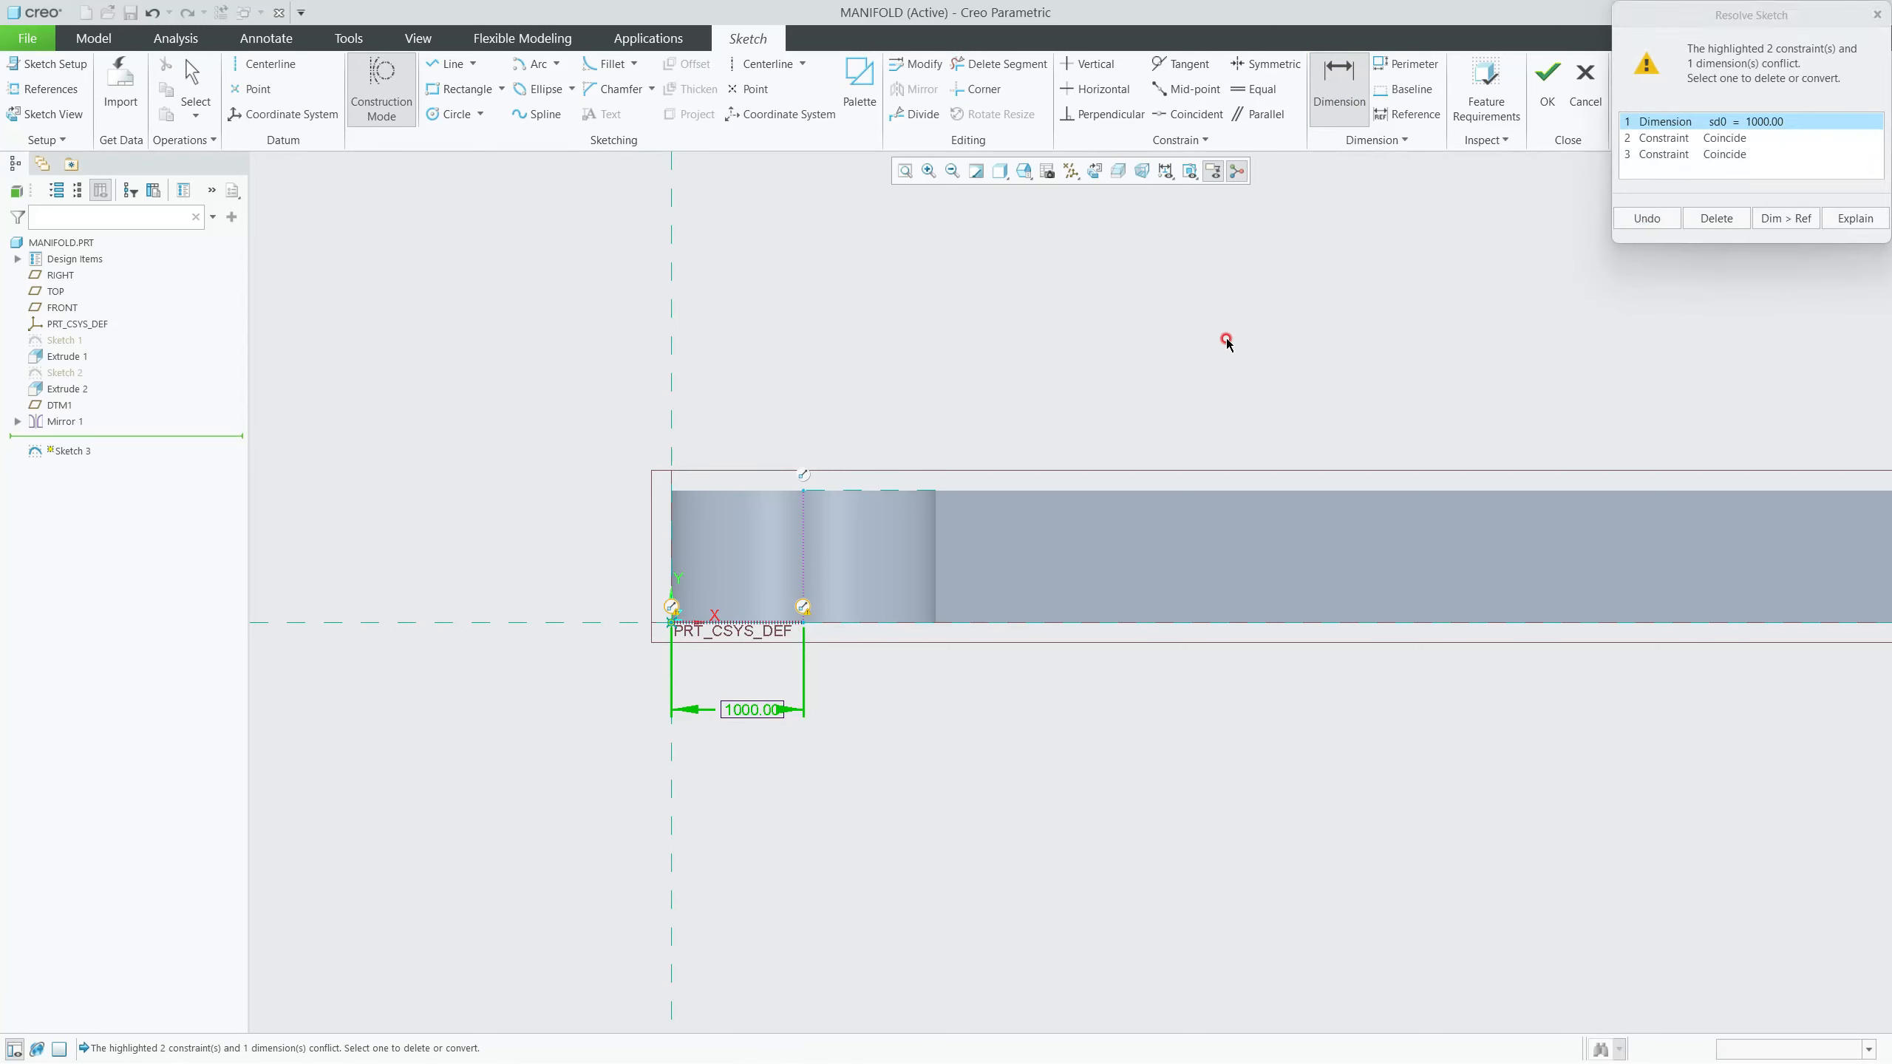
key("Escape")
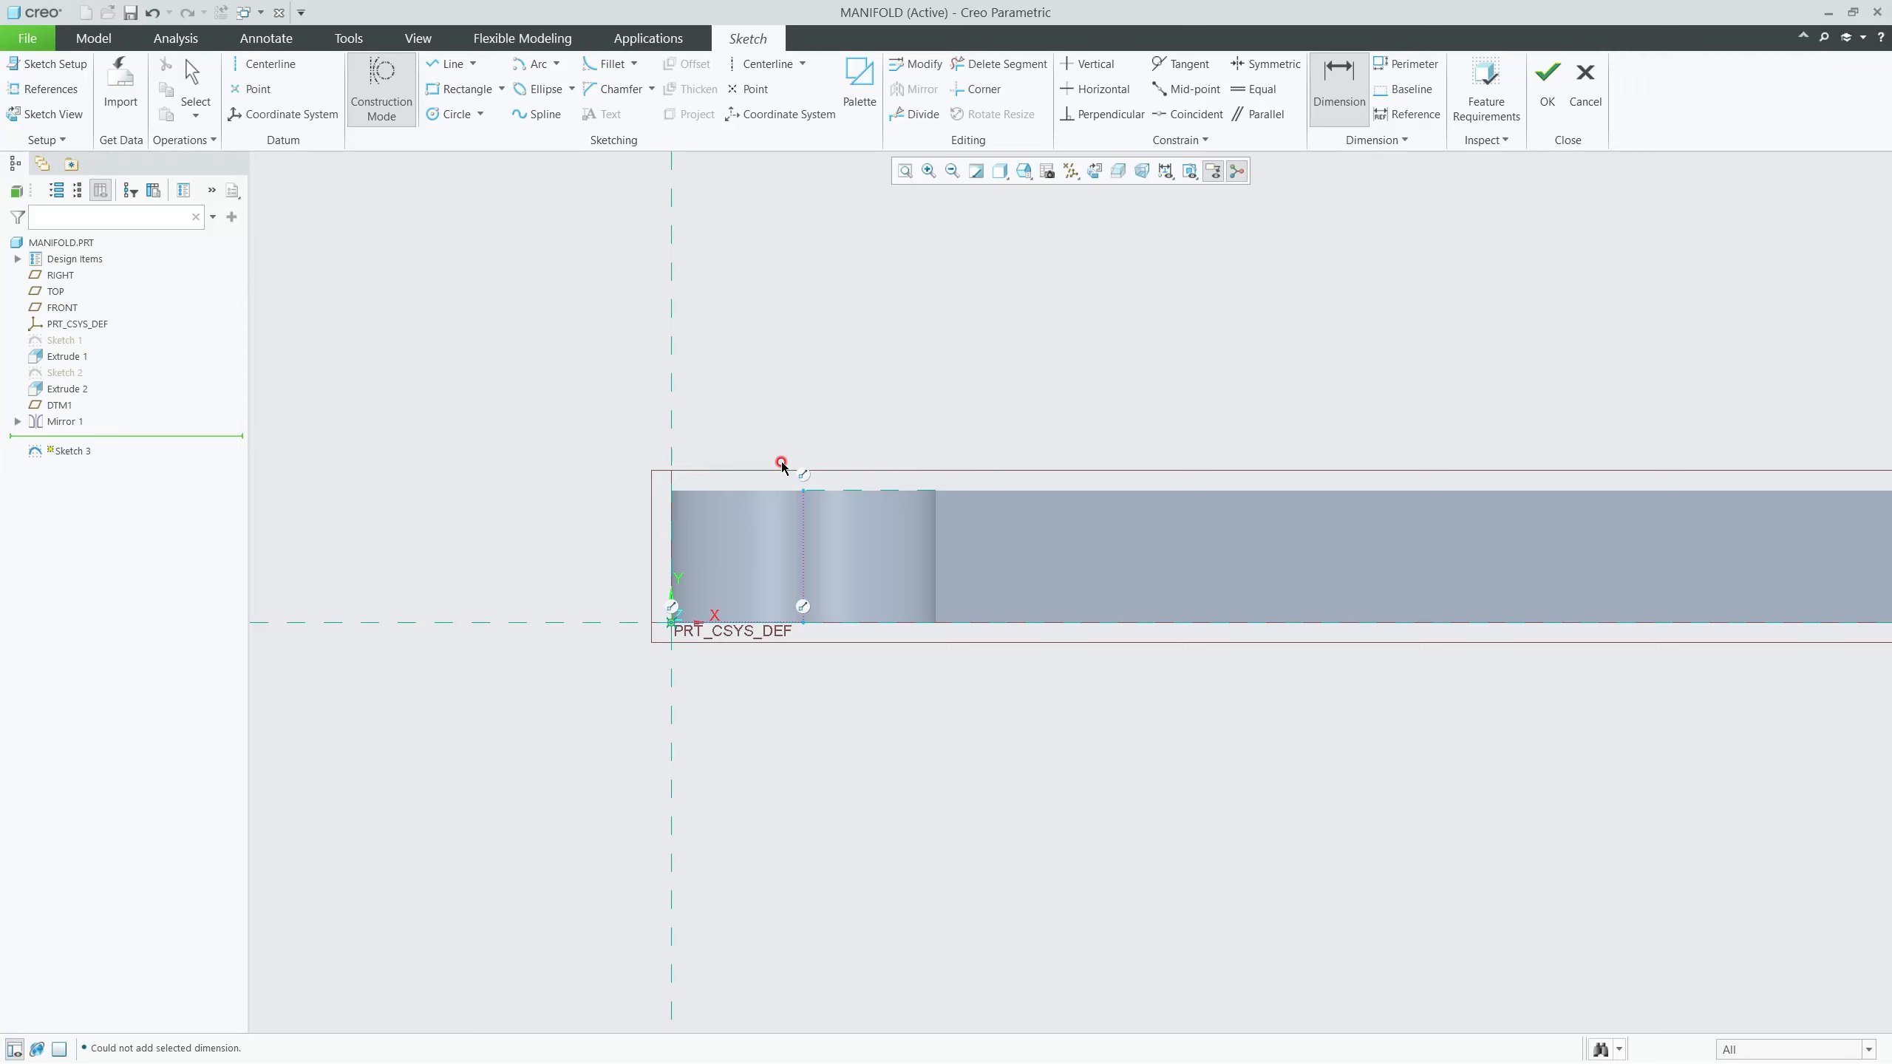
Step: Draw a construction rectangle between the vertical construction line and the inner edge of the corner notch, and try to finish the sketch
left_click(461, 89)
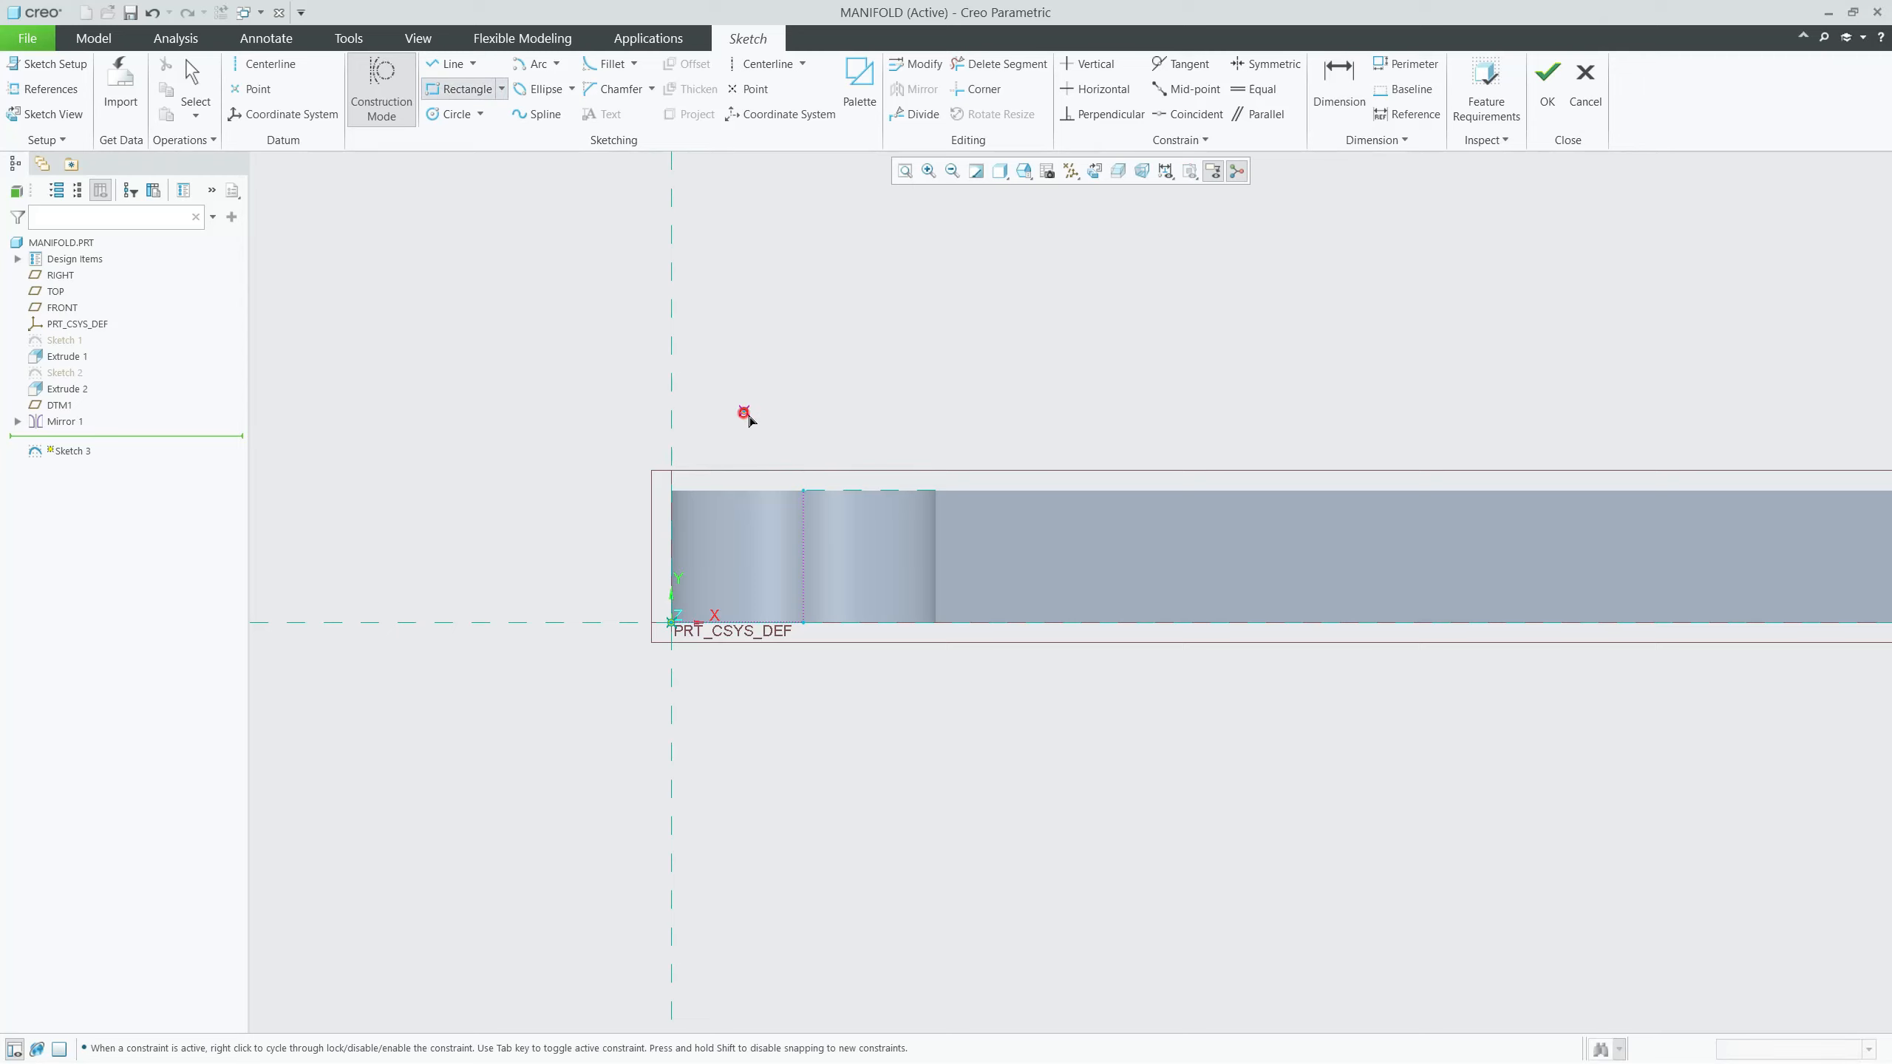
left_click(939, 622)
middle_click(1049, 706)
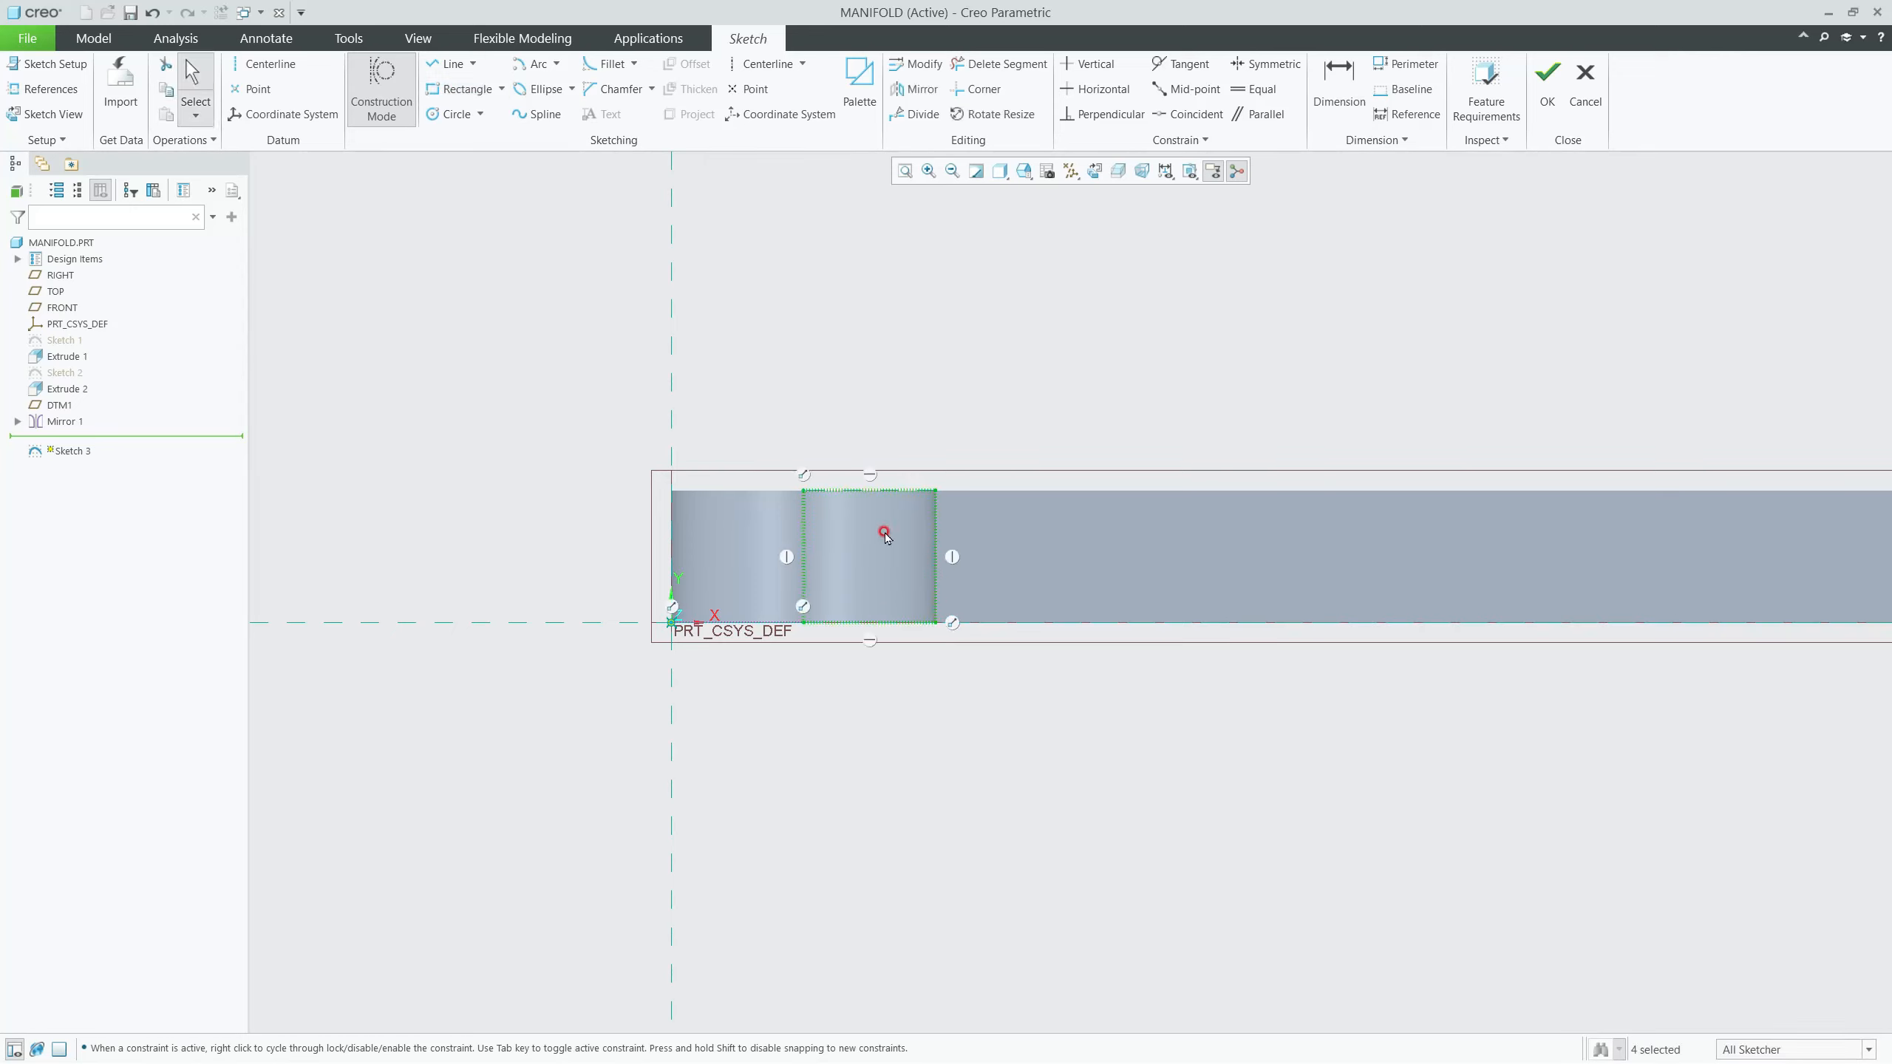
left_click(1546, 110)
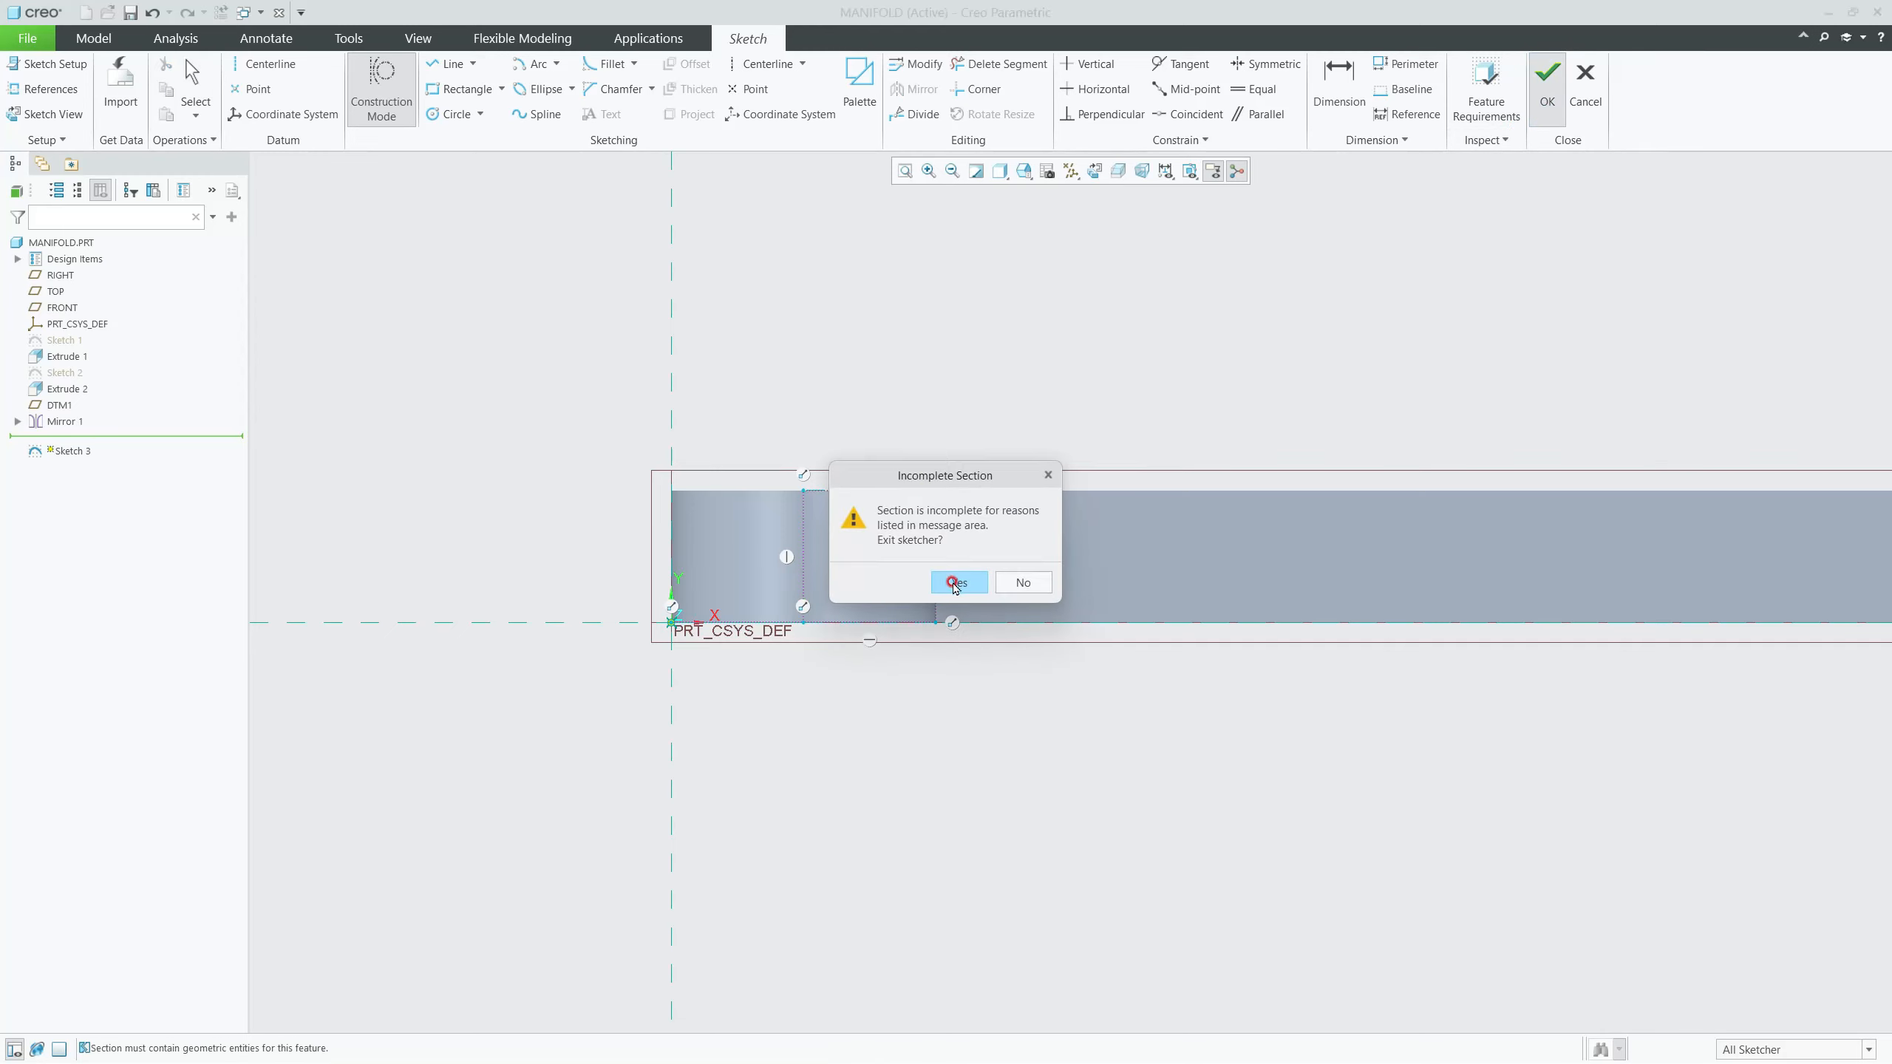
left_click(1023, 583)
Step: Draw a solid-line rectangle from the vertical construction line to the notch's inner edge across the full plate thickness, and finish the sketch
left_click(464, 89)
left_click(936, 622)
middle_click(910, 312)
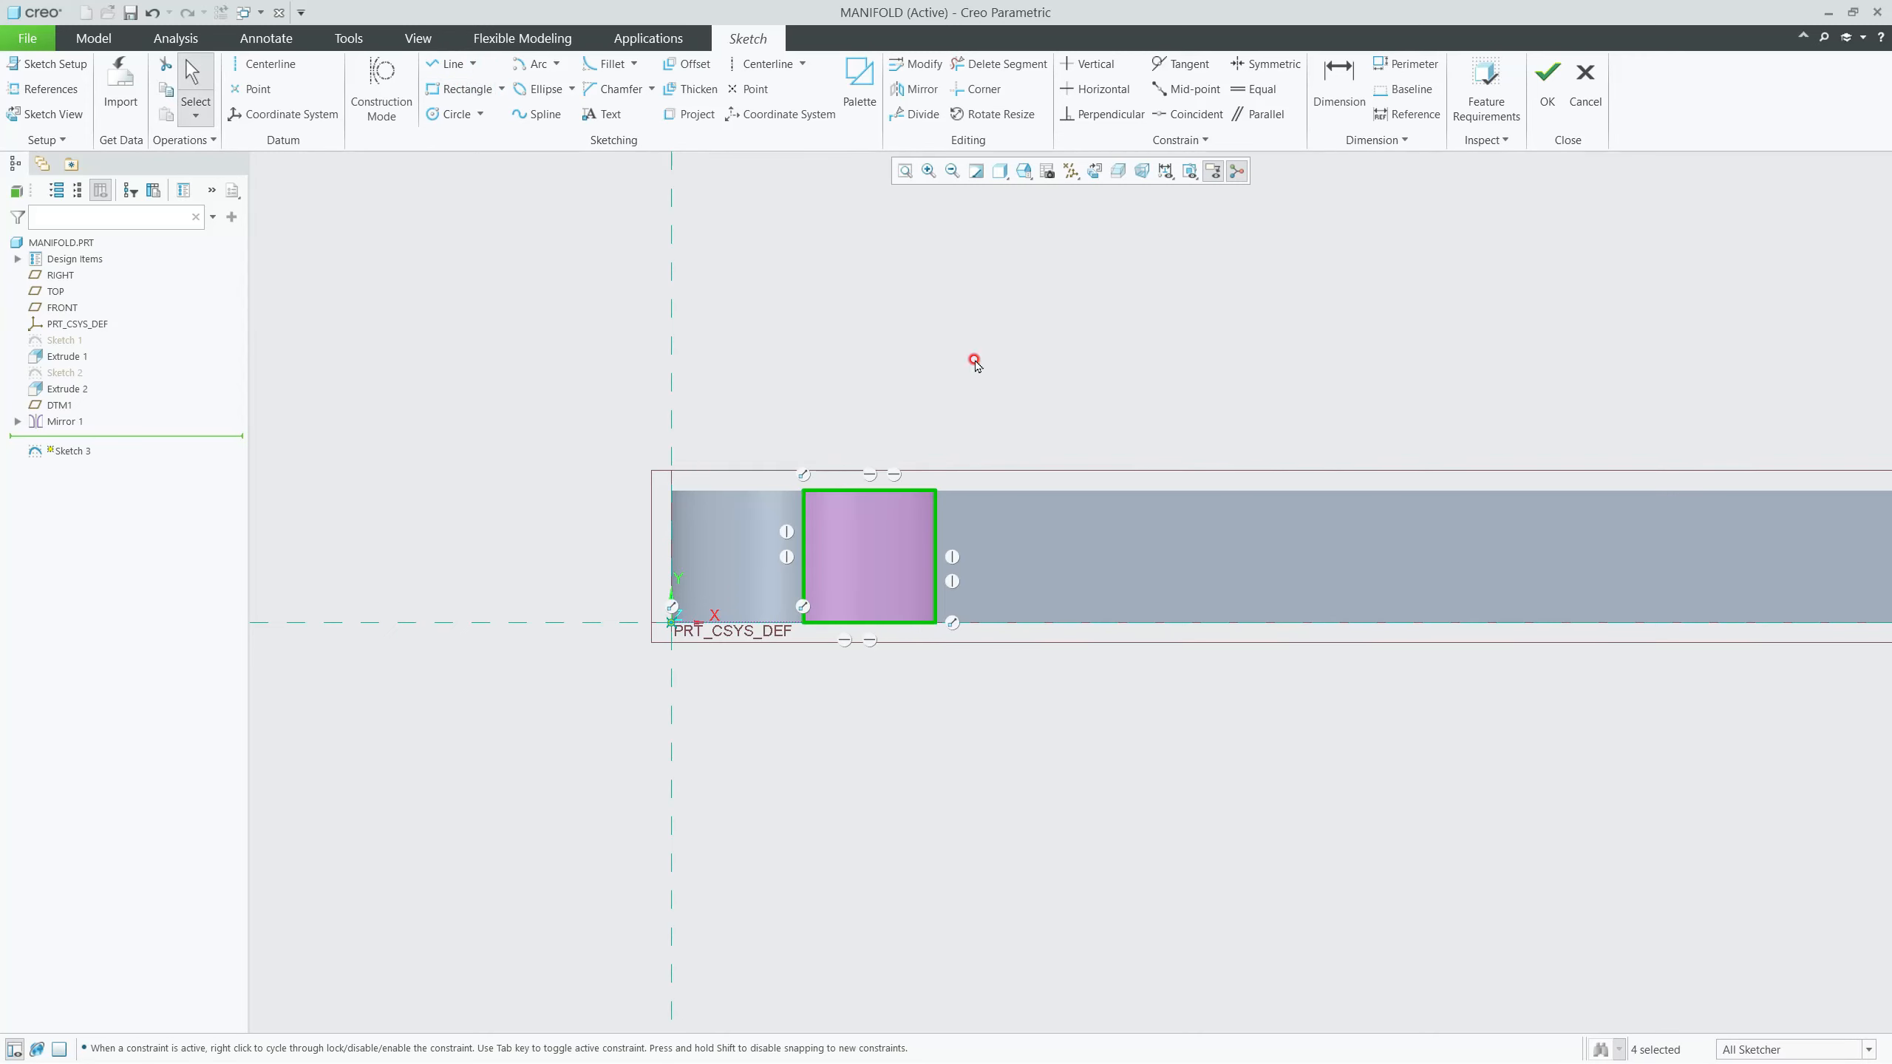
left_click(1546, 75)
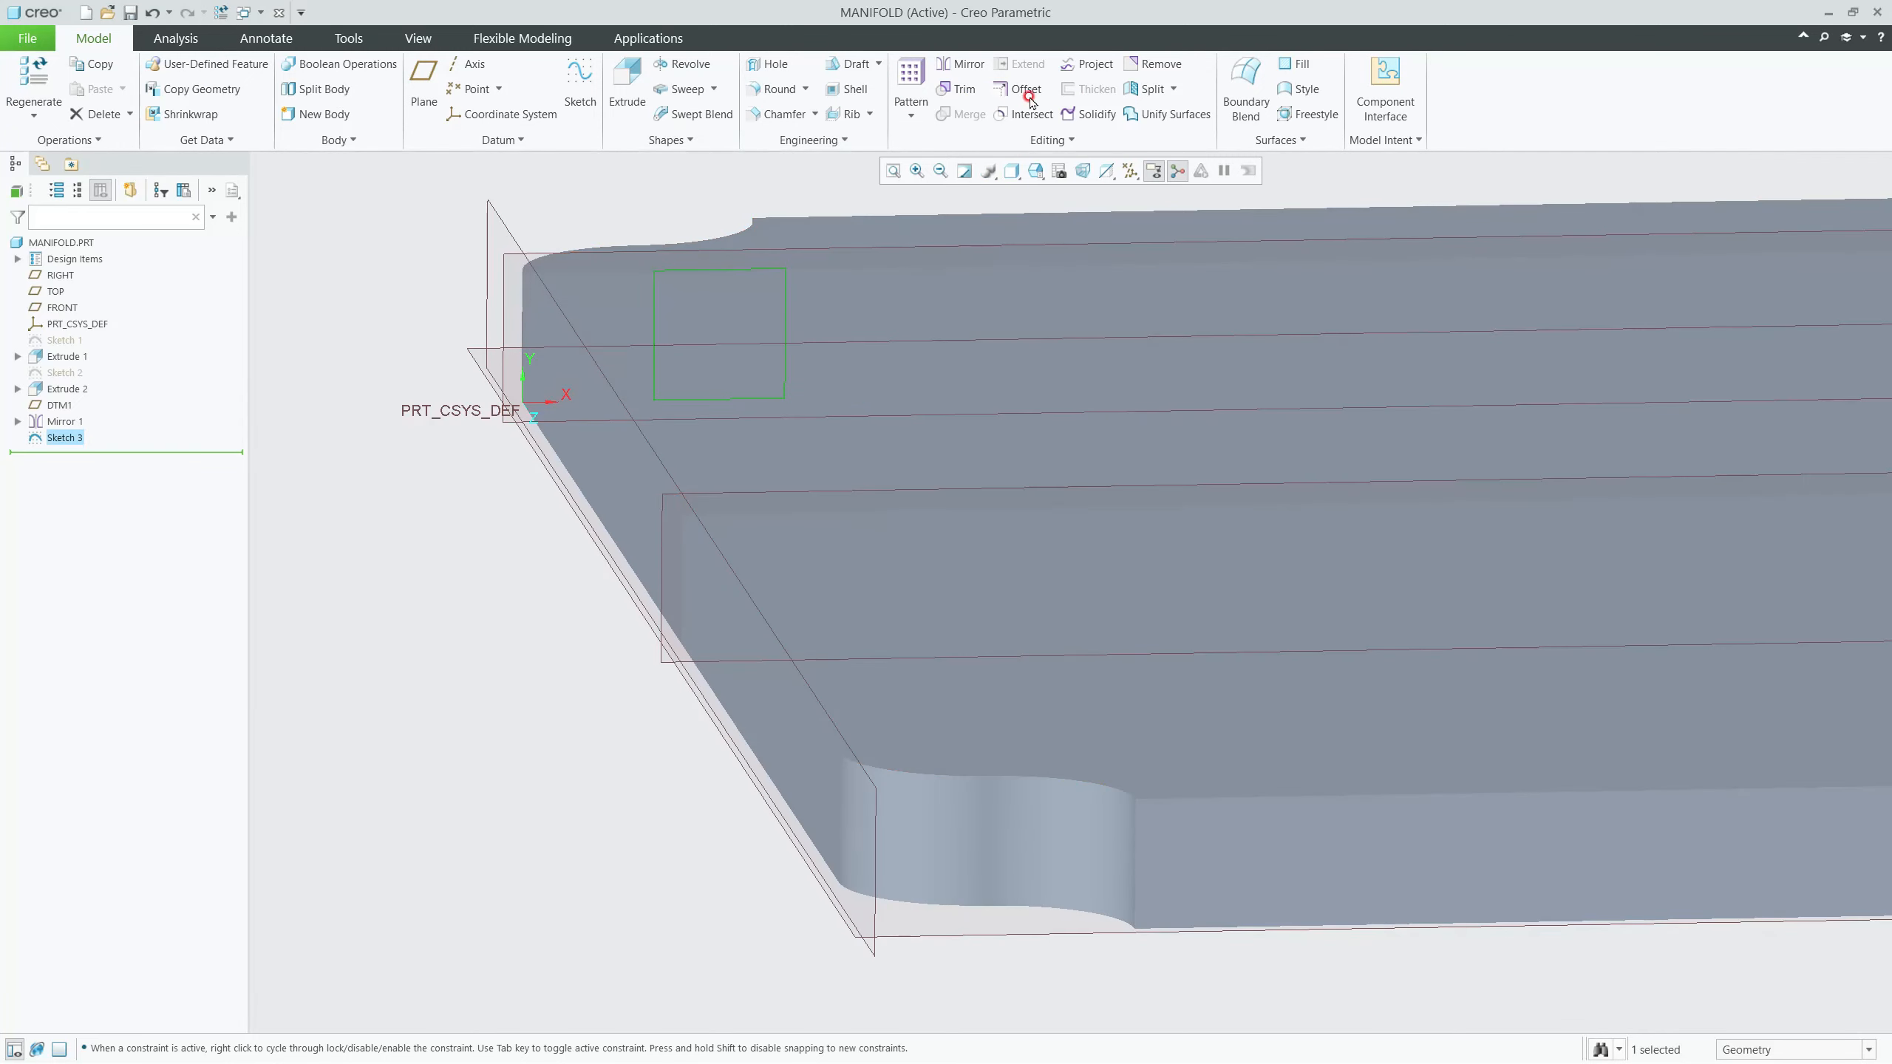
Step: Extrude the rectangle sketch as a material-removing cut to a depth of 19000, making a long slot in the plate
left_click(627, 83)
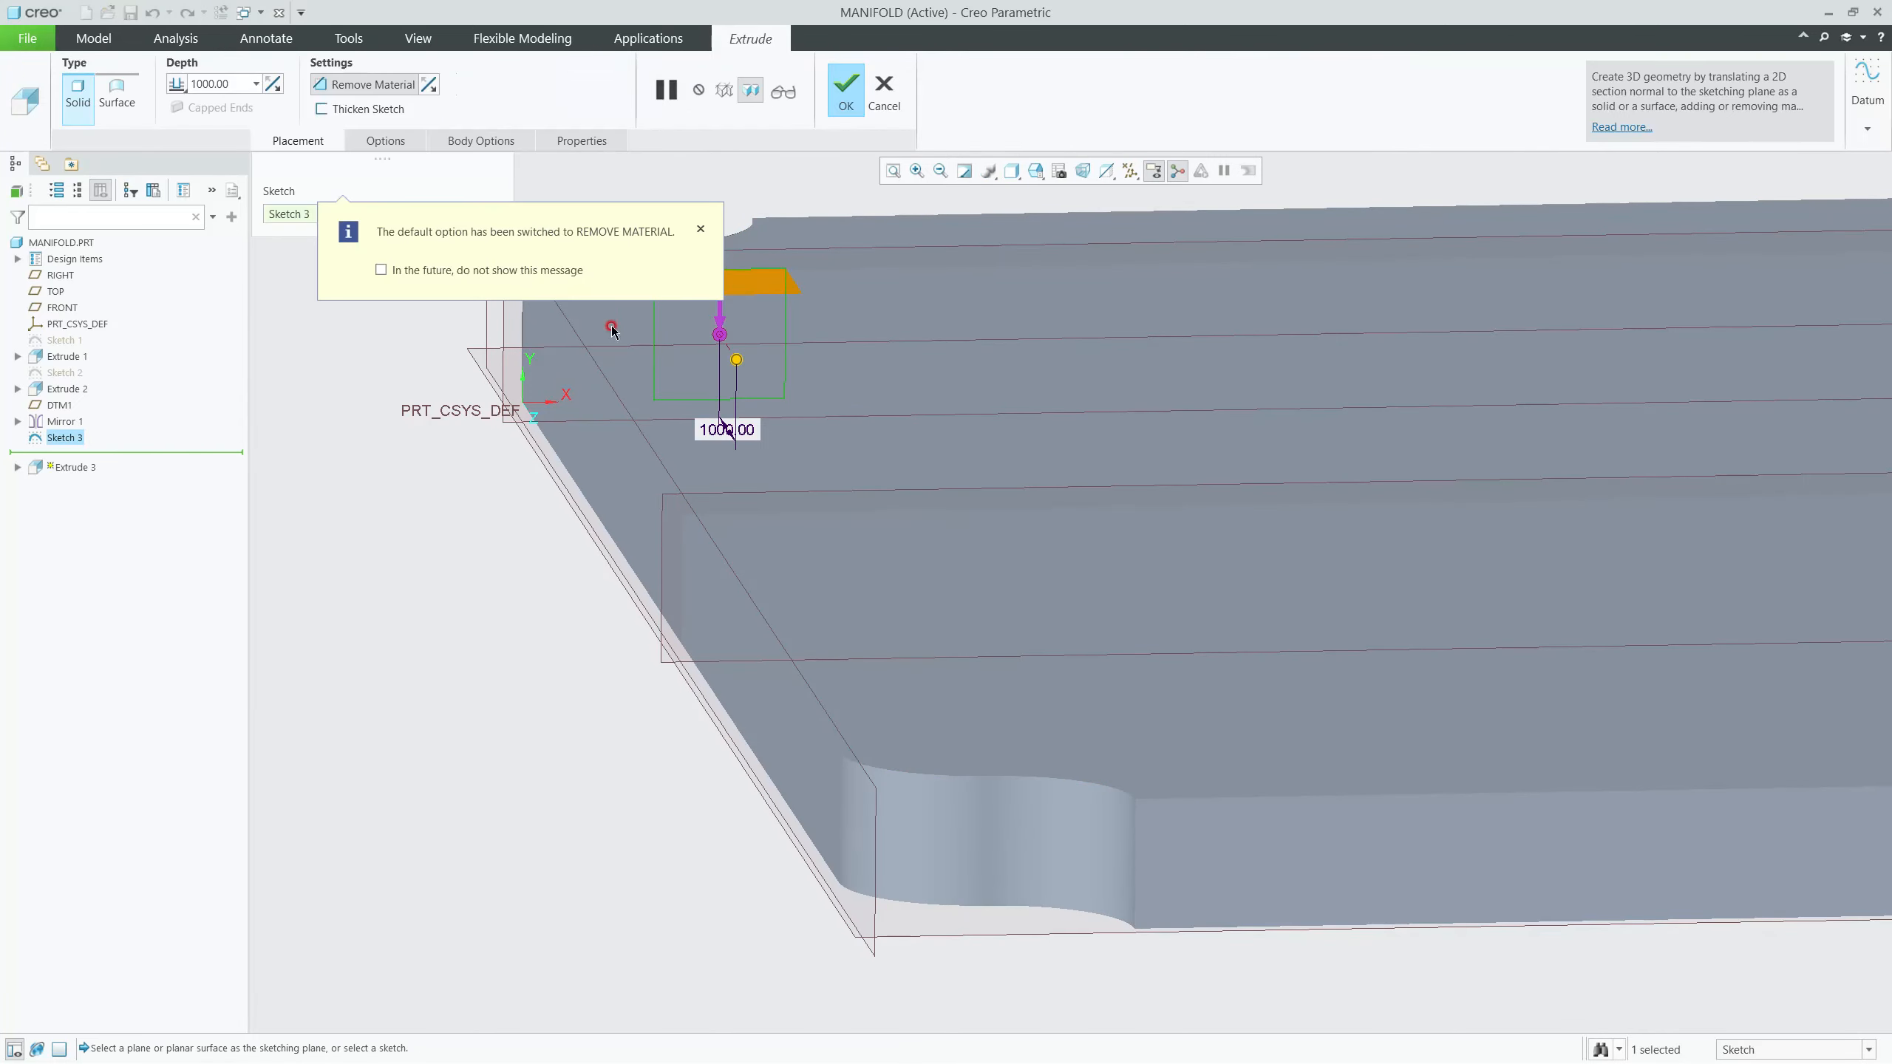
middle_click_drag(738, 389, 754, 403)
scroll(754, 404, "up", 4)
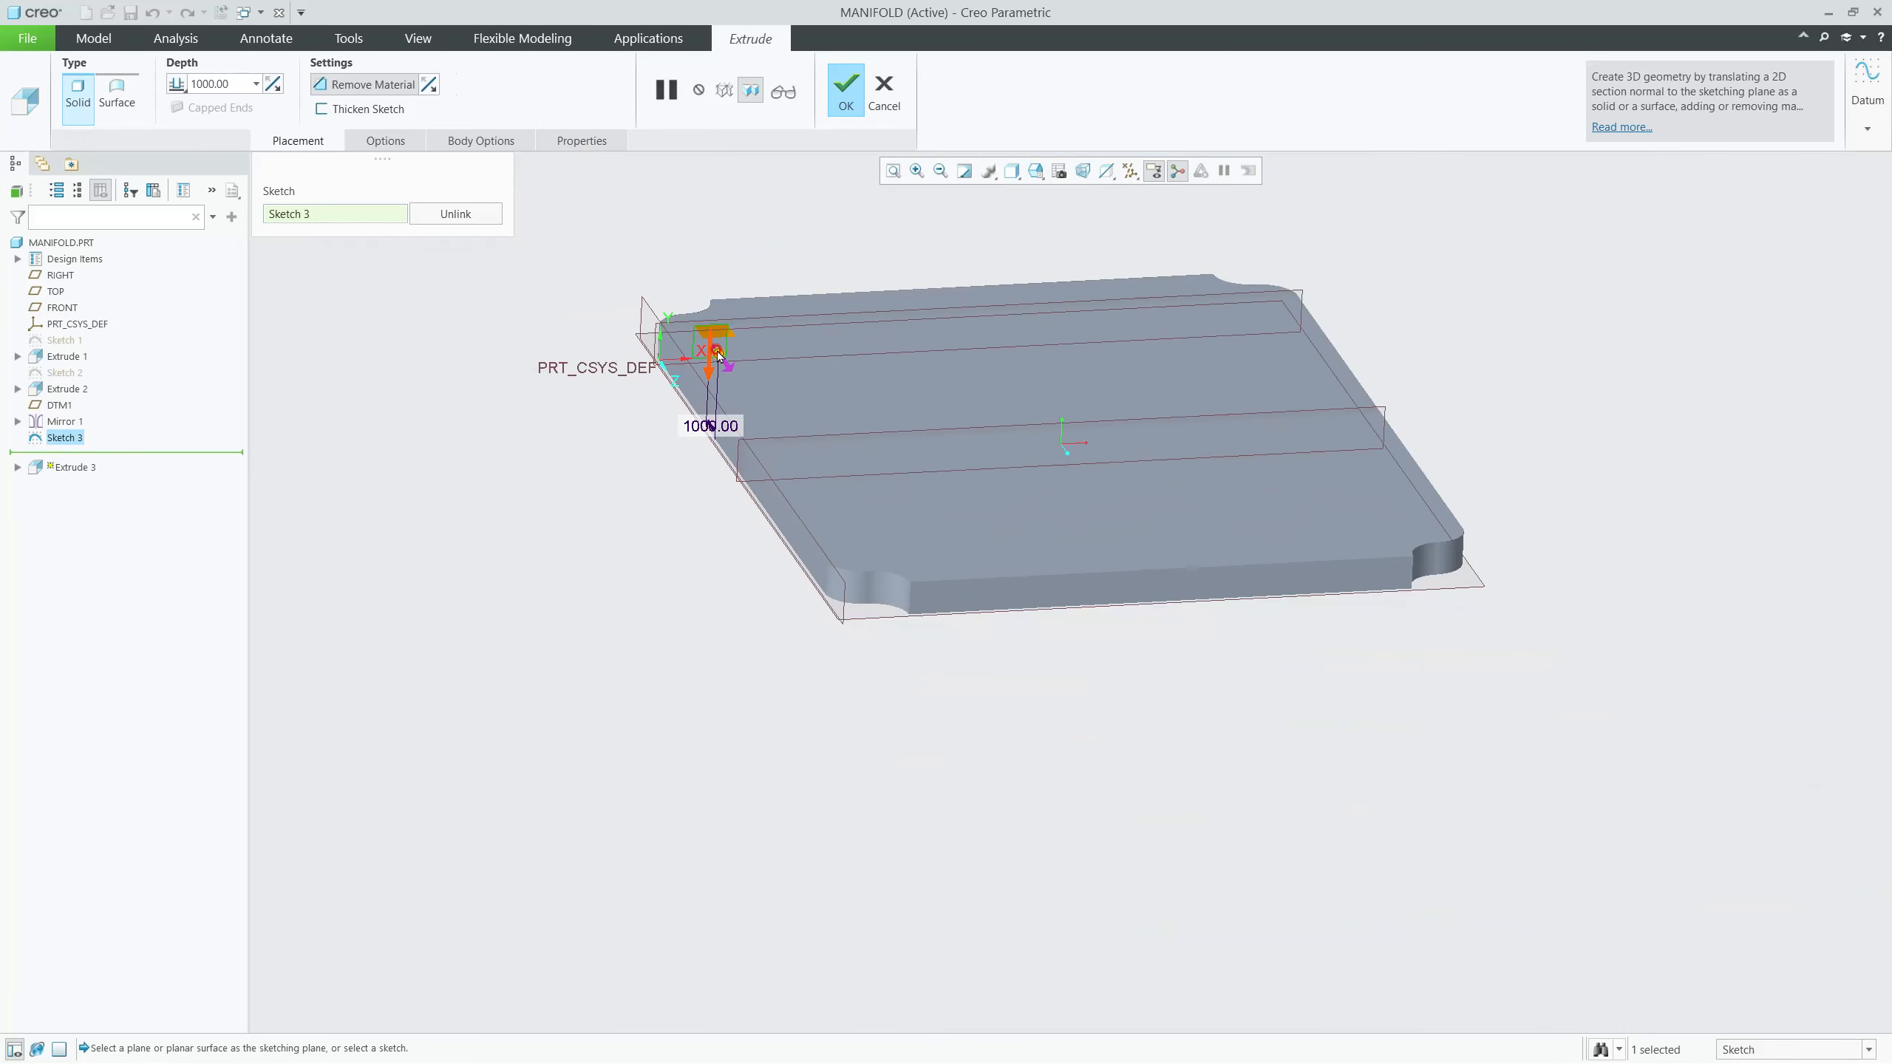
scroll(720, 351, "down", 3)
scroll(674, 320, "down", 2)
left_click_drag(767, 401, 1025, 765)
double_click(866, 629)
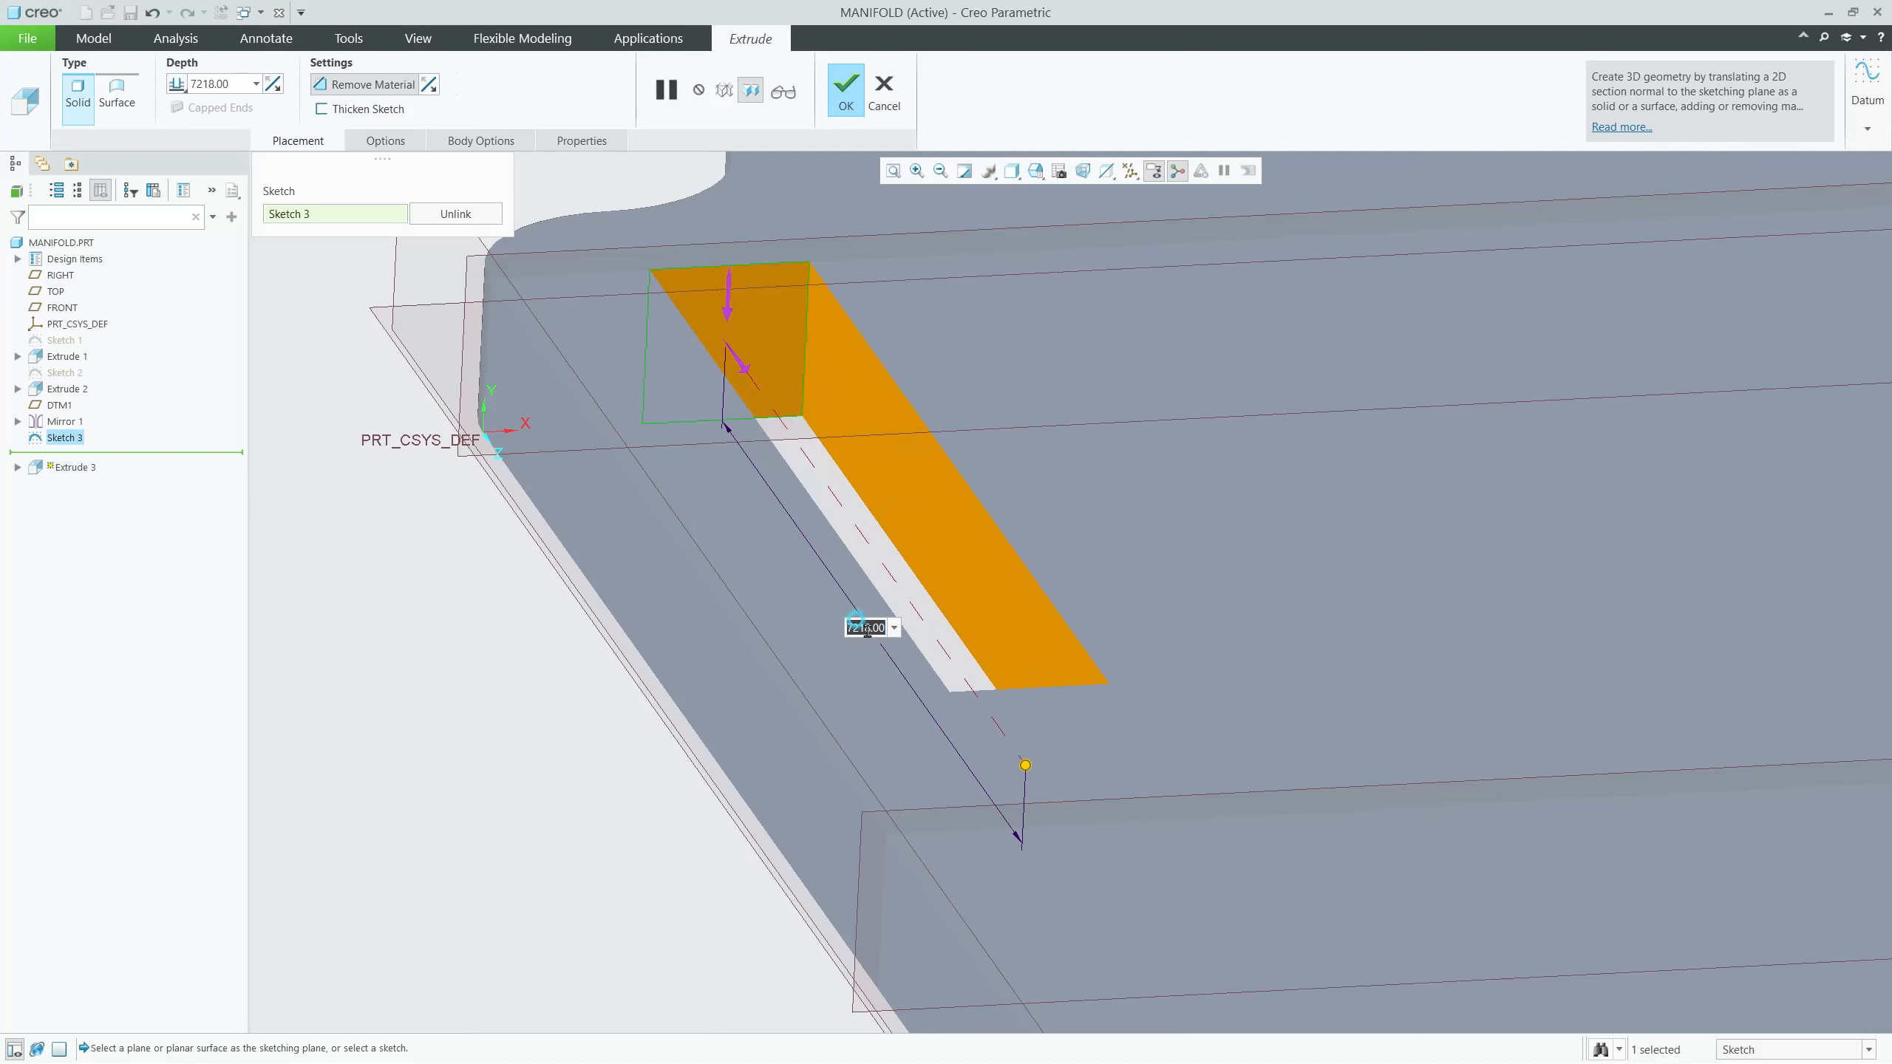
type("19000")
key("Return")
scroll(845, 480, "up", 5)
mouse_move(917, 560)
middle_mouse_down()
mouse_move(923, 671)
mouse_move(927, 593)
mouse_move(907, 597)
middle_mouse_up()
middle_click(625, 465)
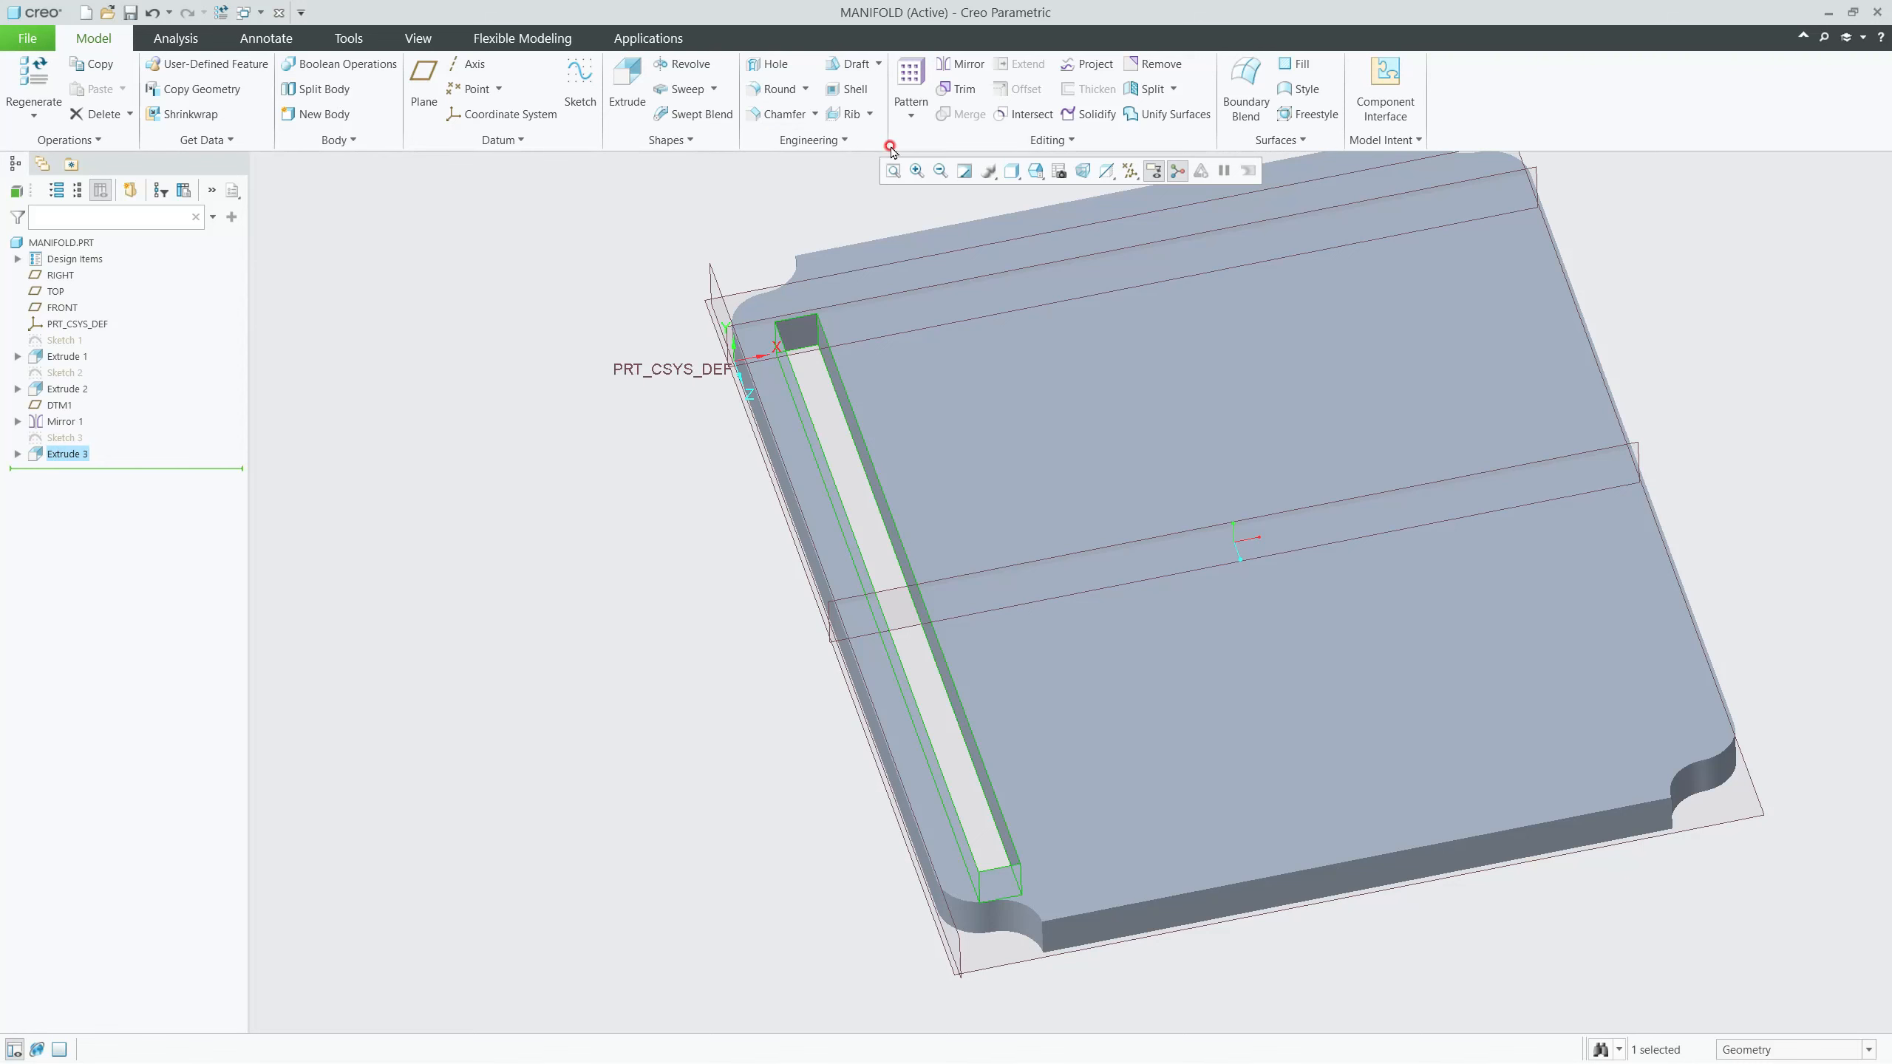
Step: Start a direction pattern of the slot cut along the straight edge at the notched end, pointing inward across the plate
left_click(910, 82)
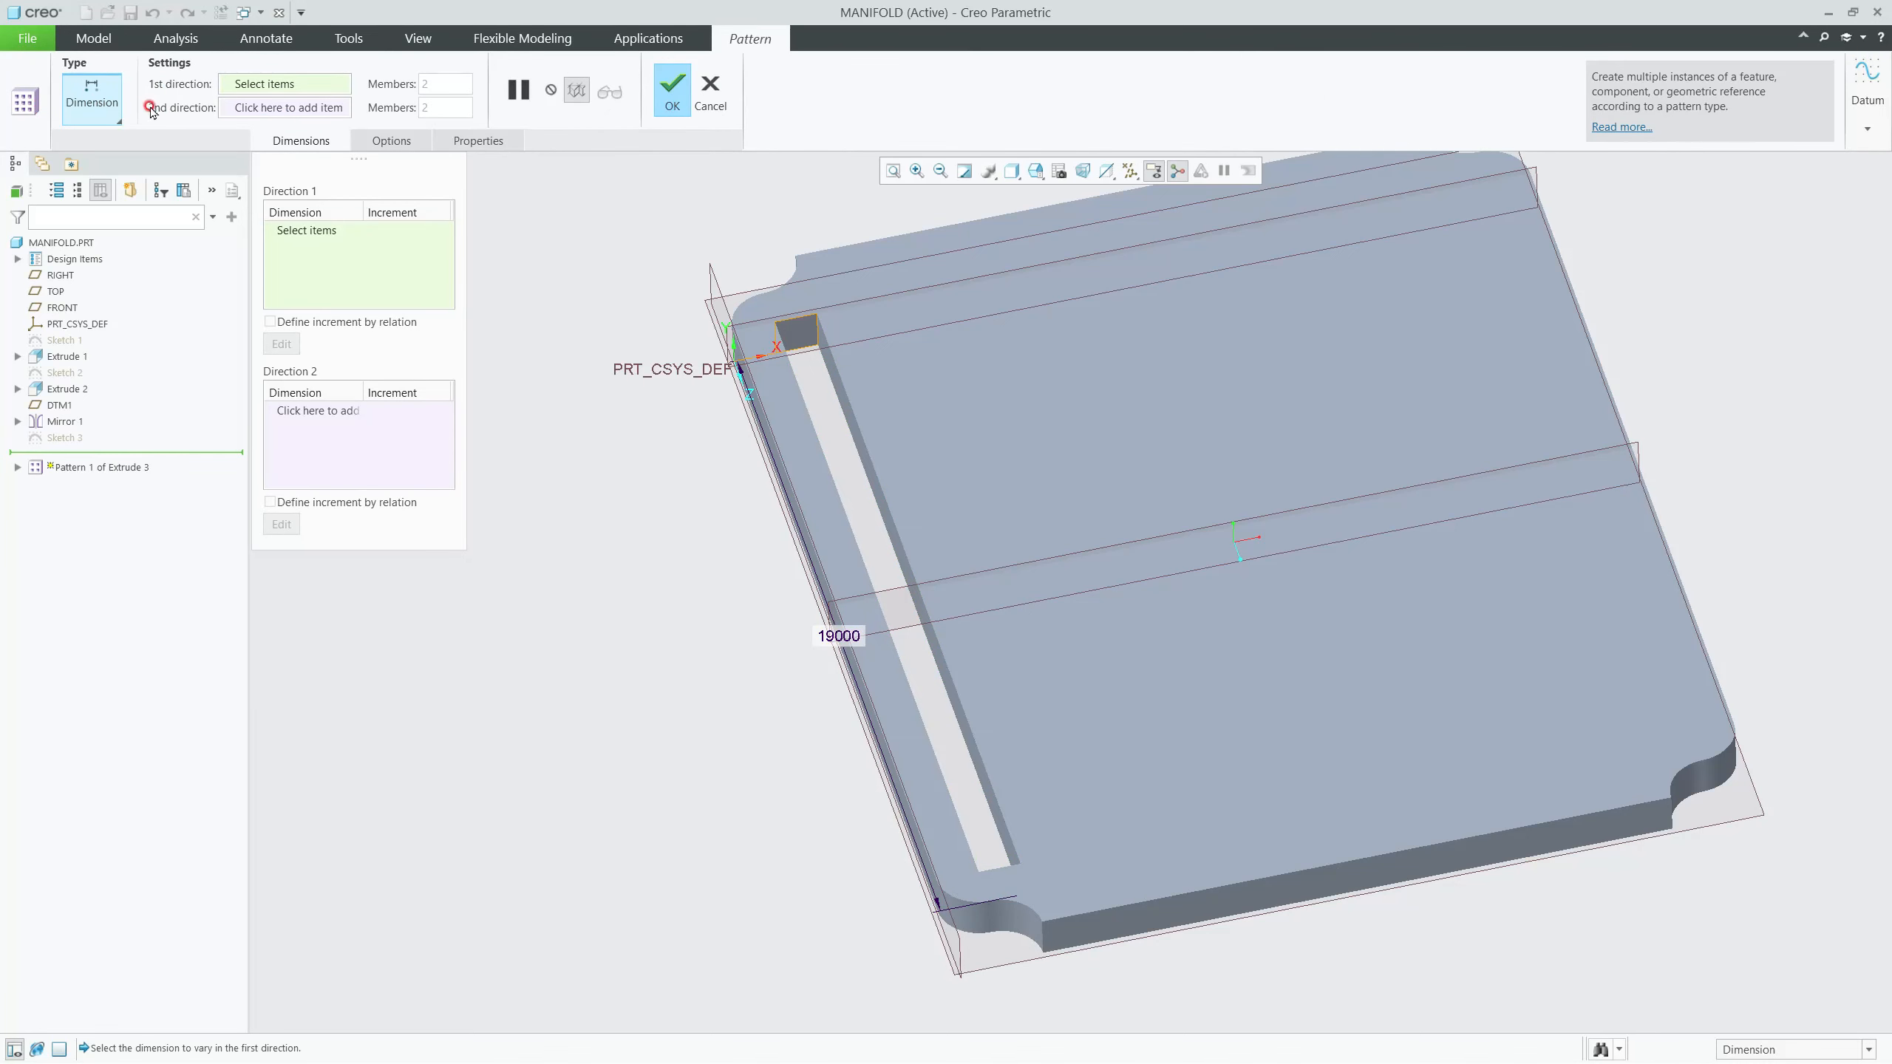
left_click(113, 117)
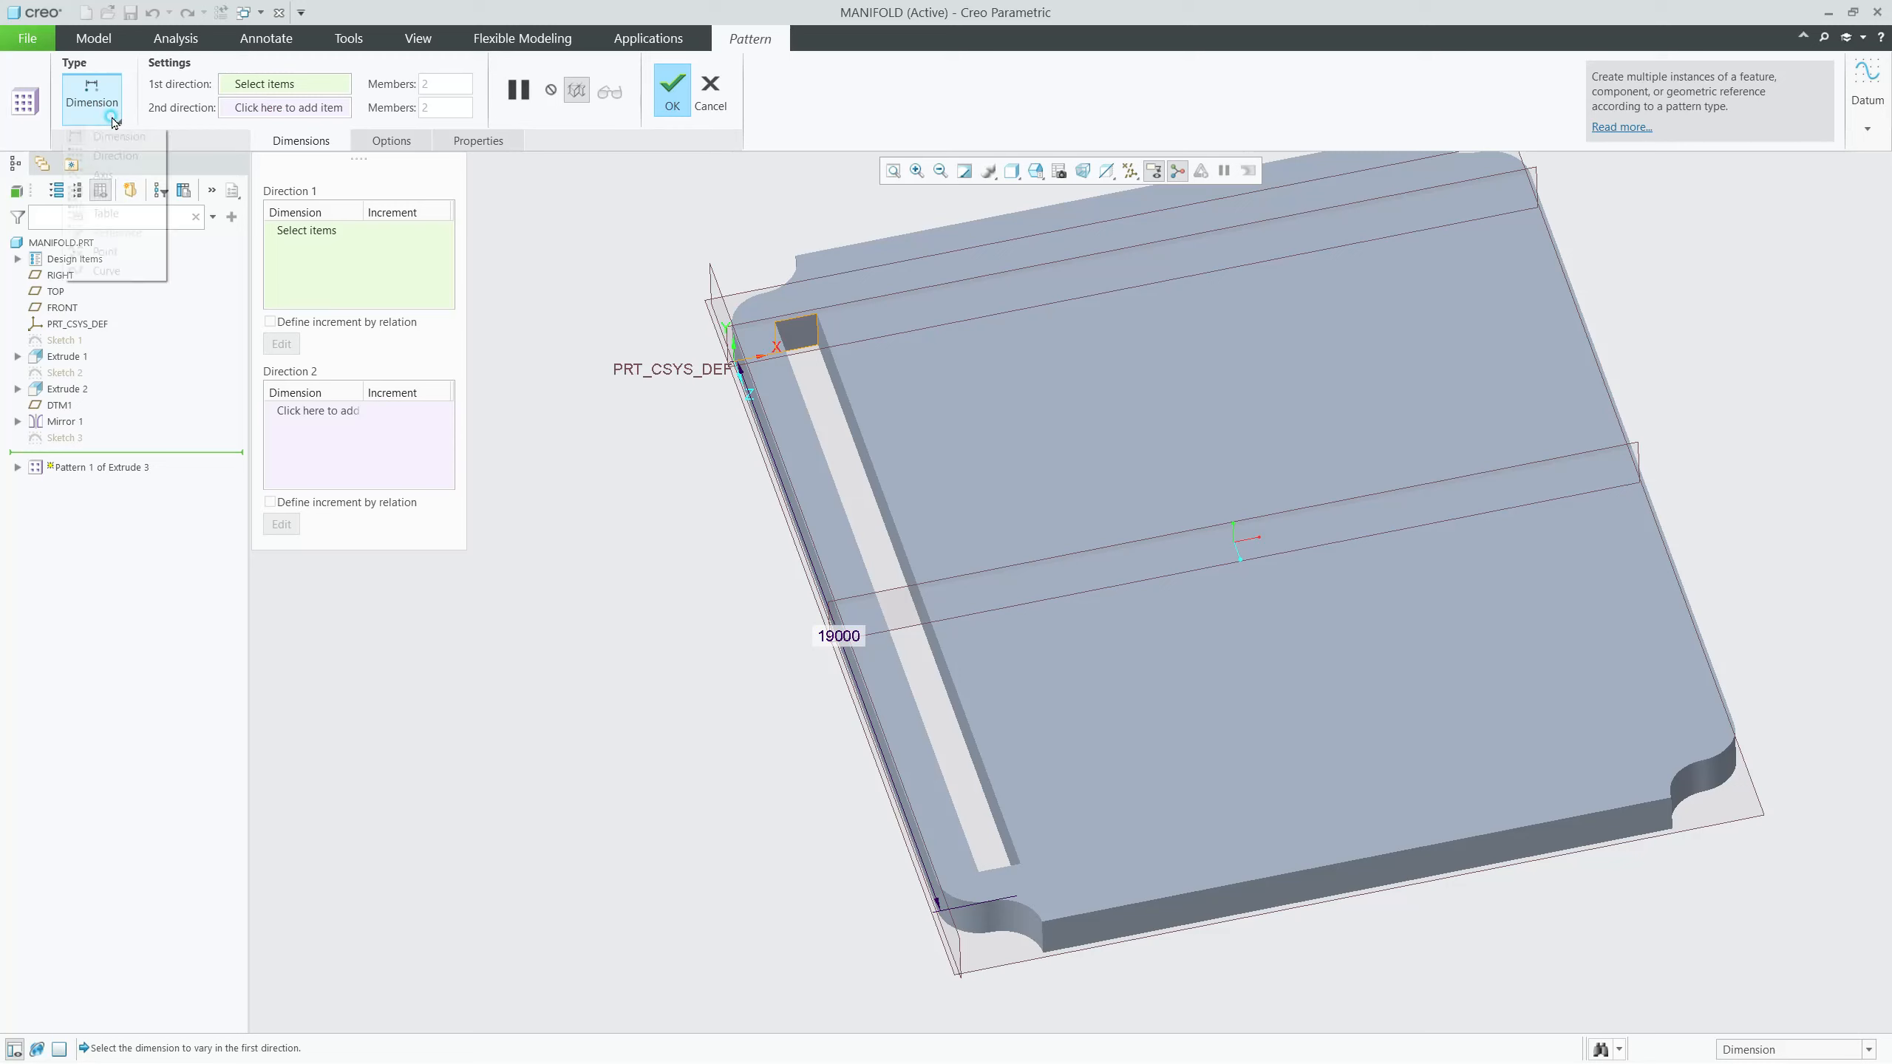
left_click(119, 158)
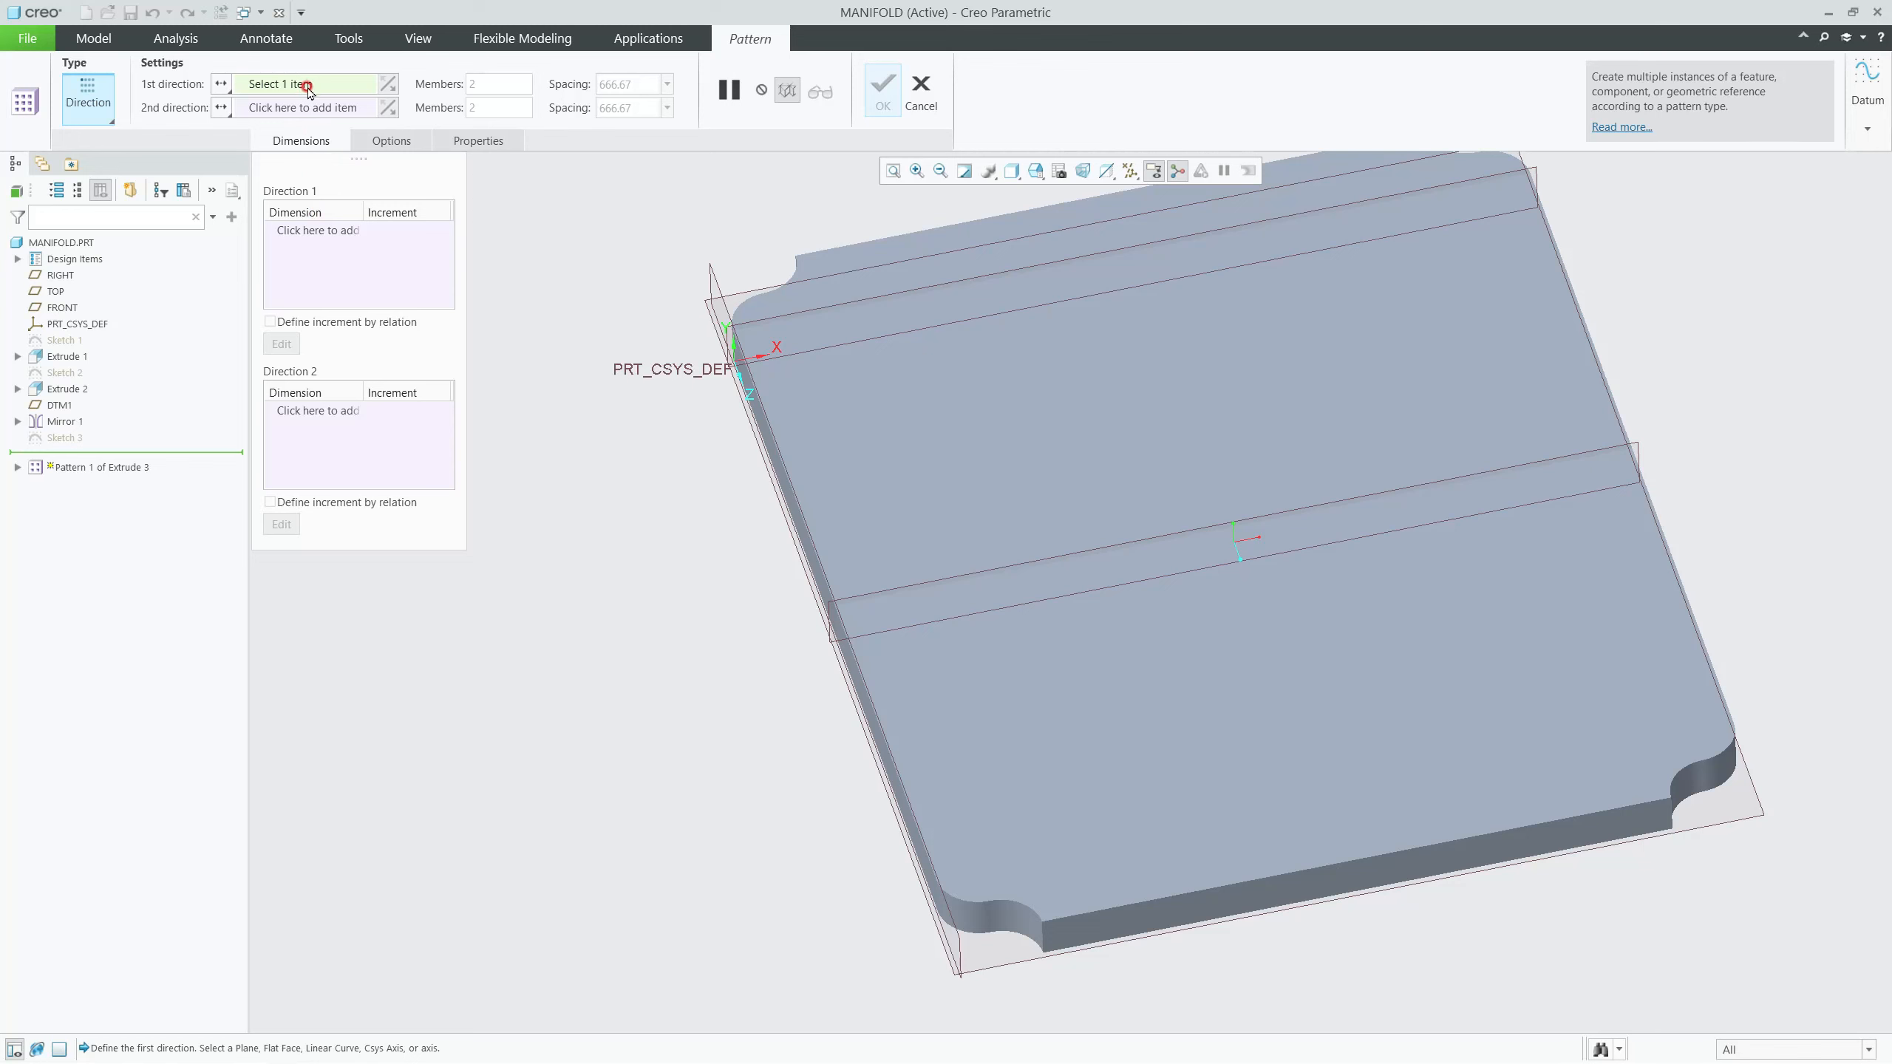
left_click(897, 239)
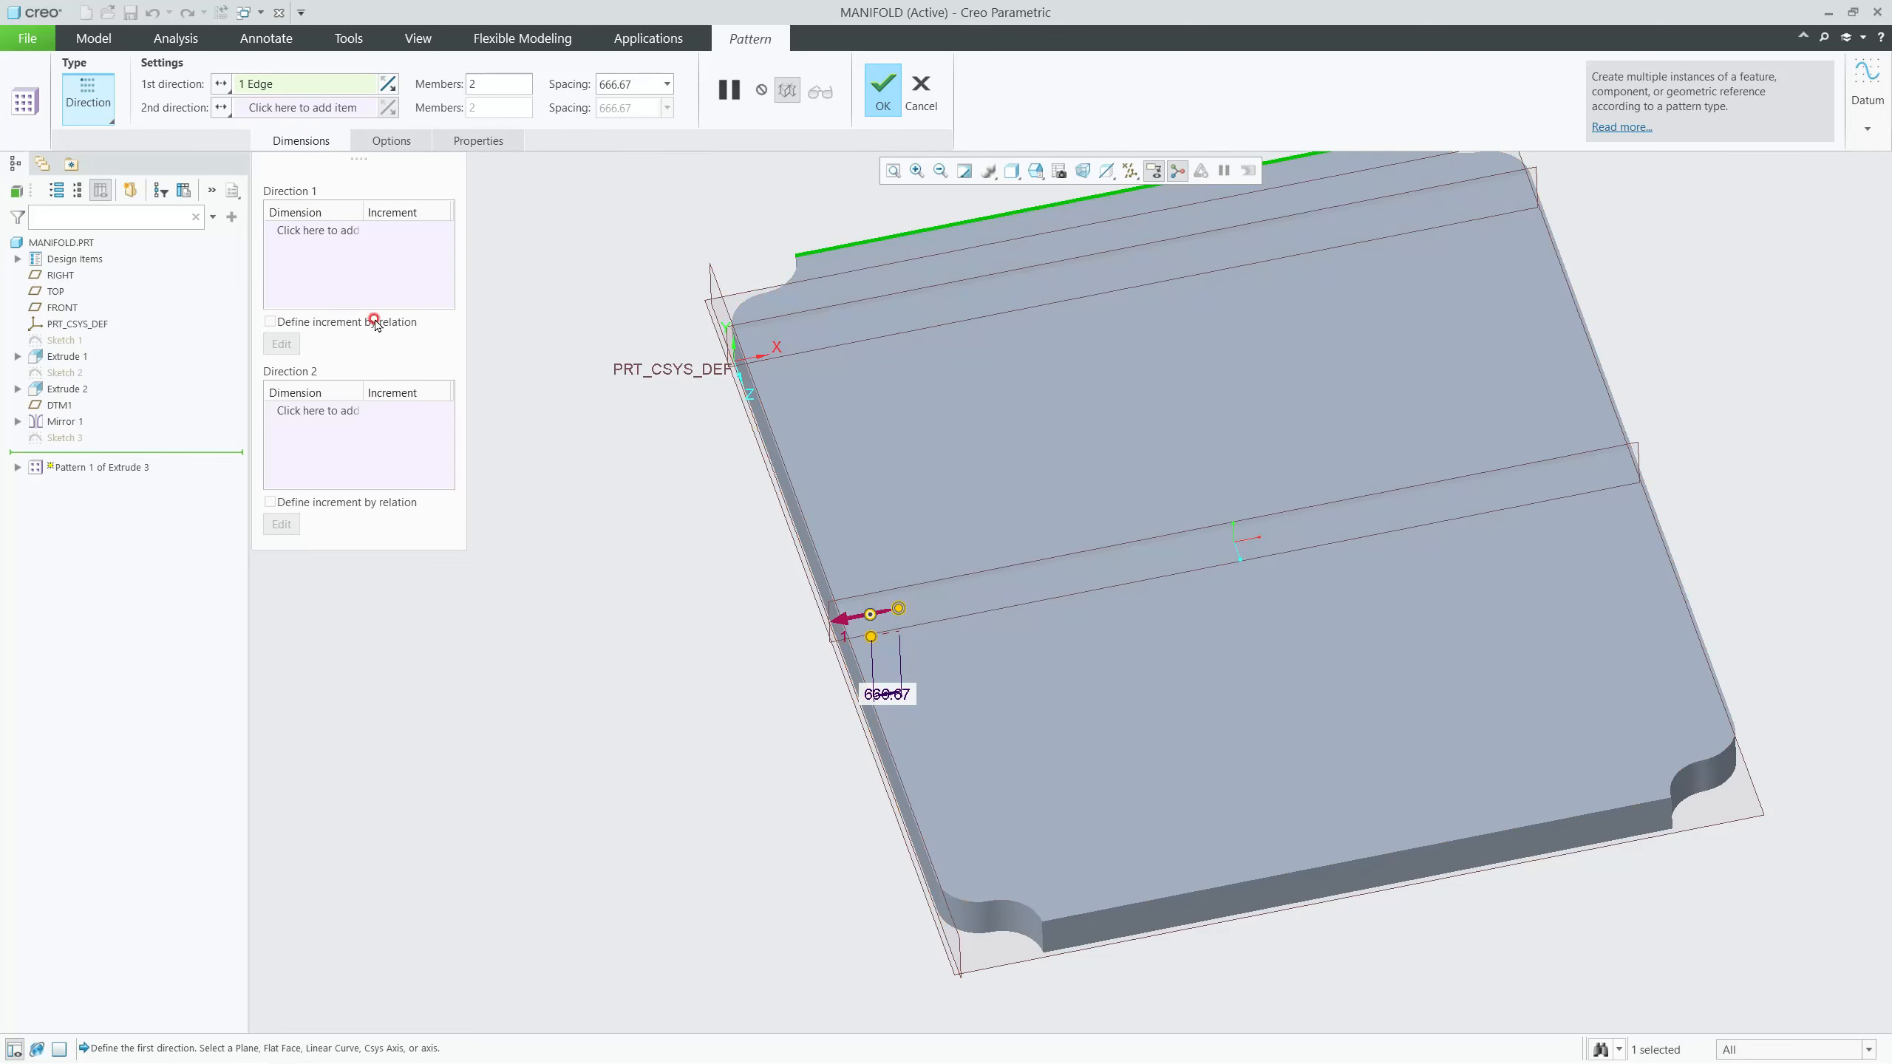
left_click_drag(870, 636, 980, 617)
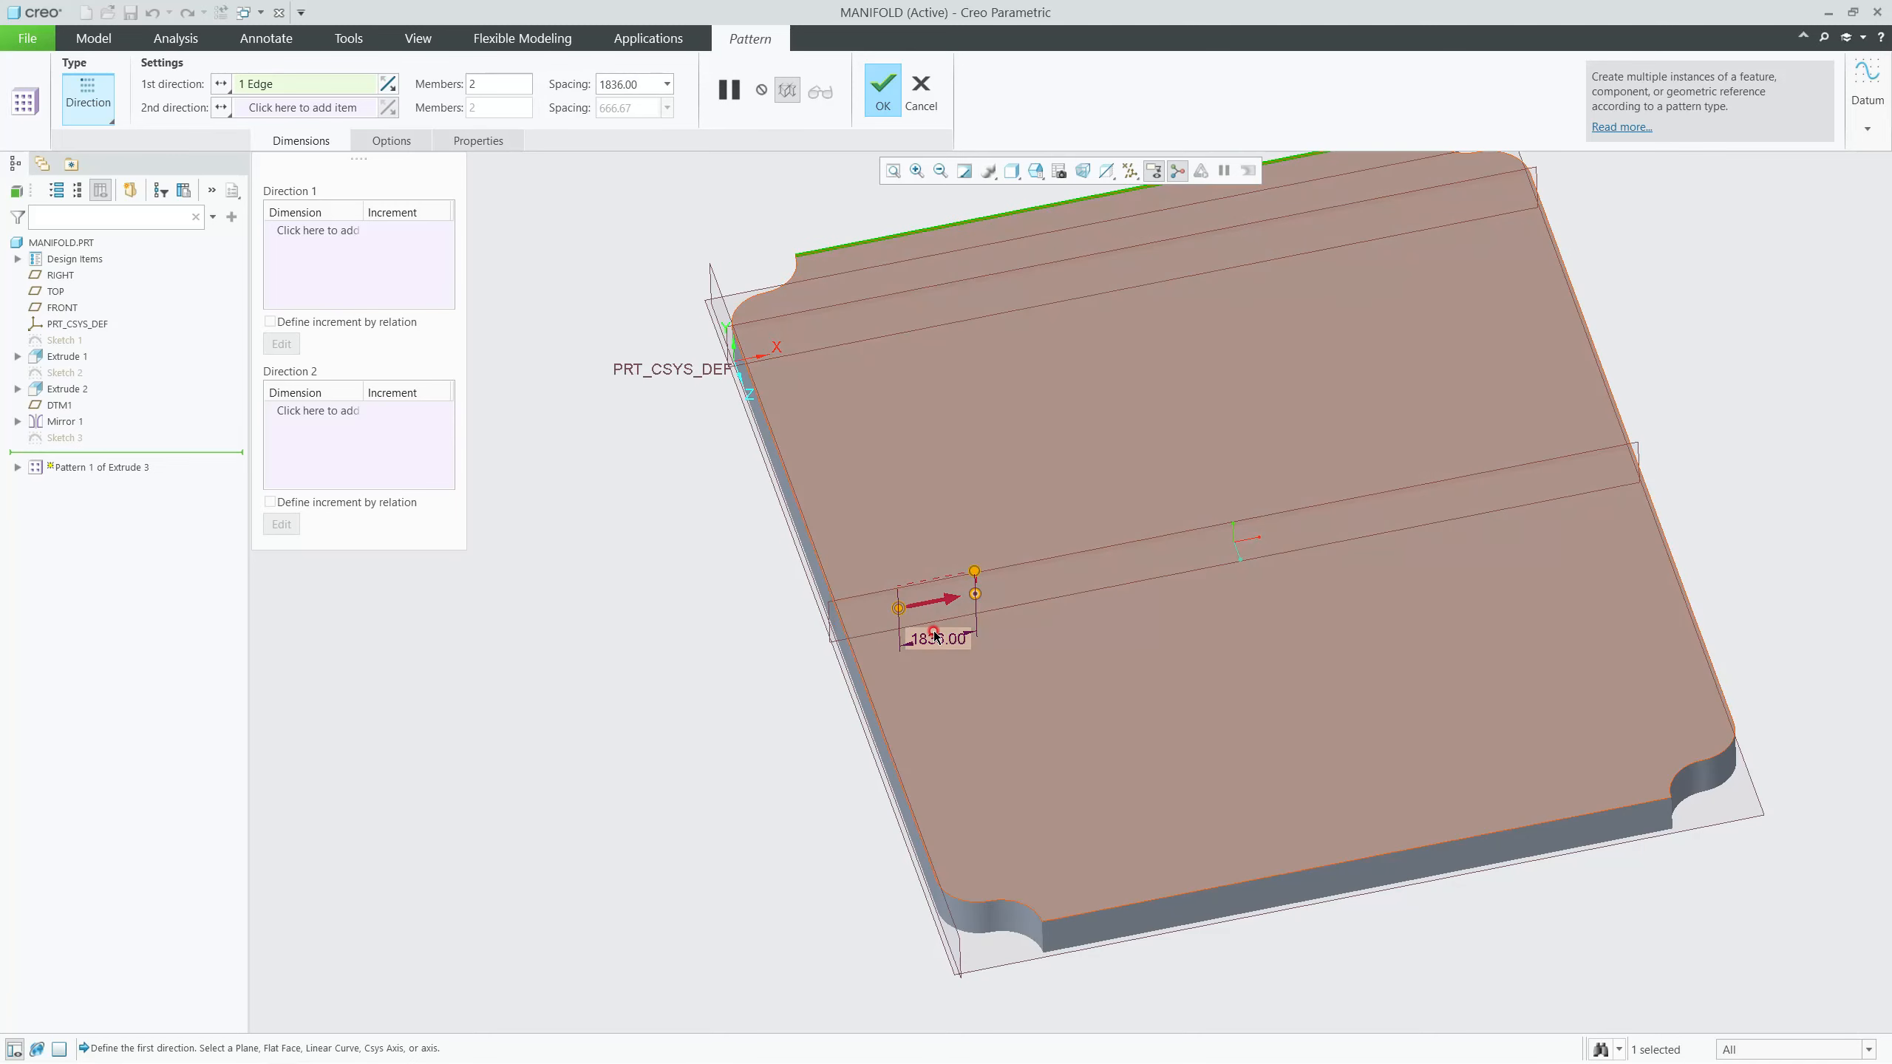
Step: Set the pattern spacing to 2000 with 9 members in the first direction and create the slot pattern
double_click(936, 634)
type("2000")
key("Return")
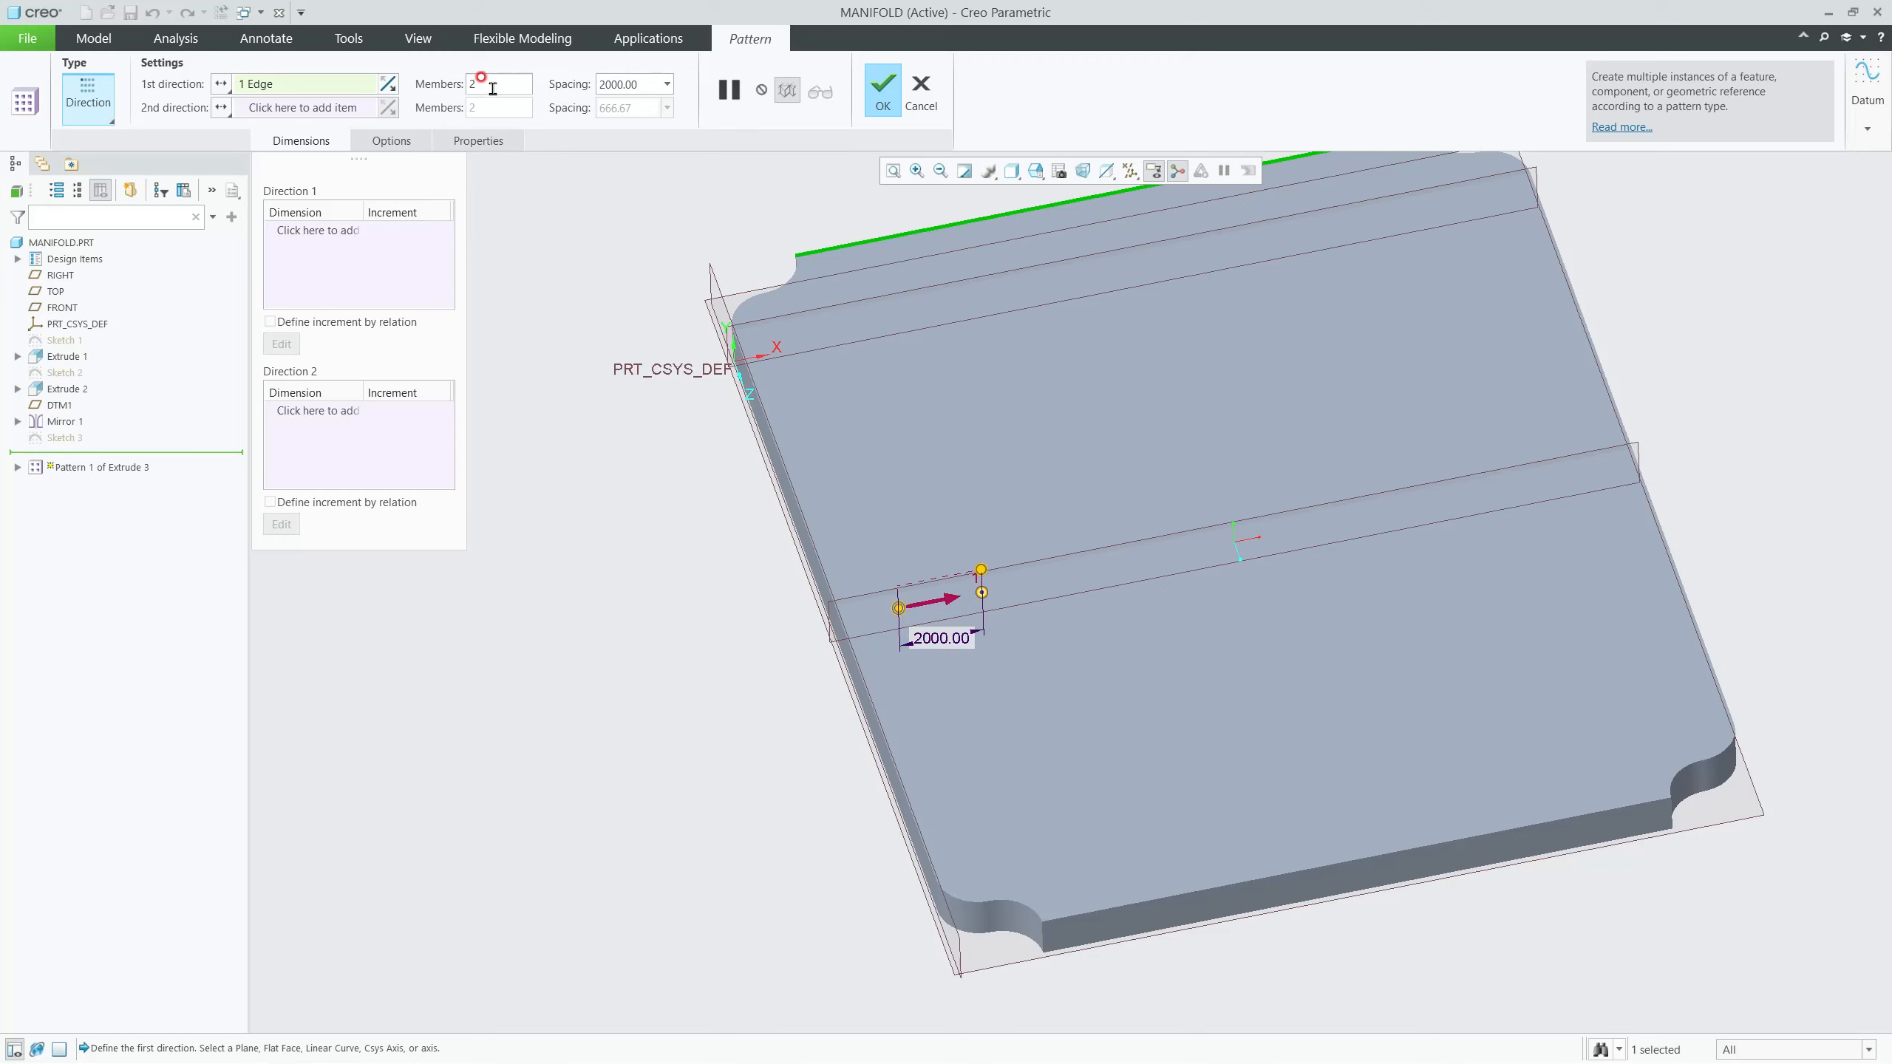
type("9")
key("Return")
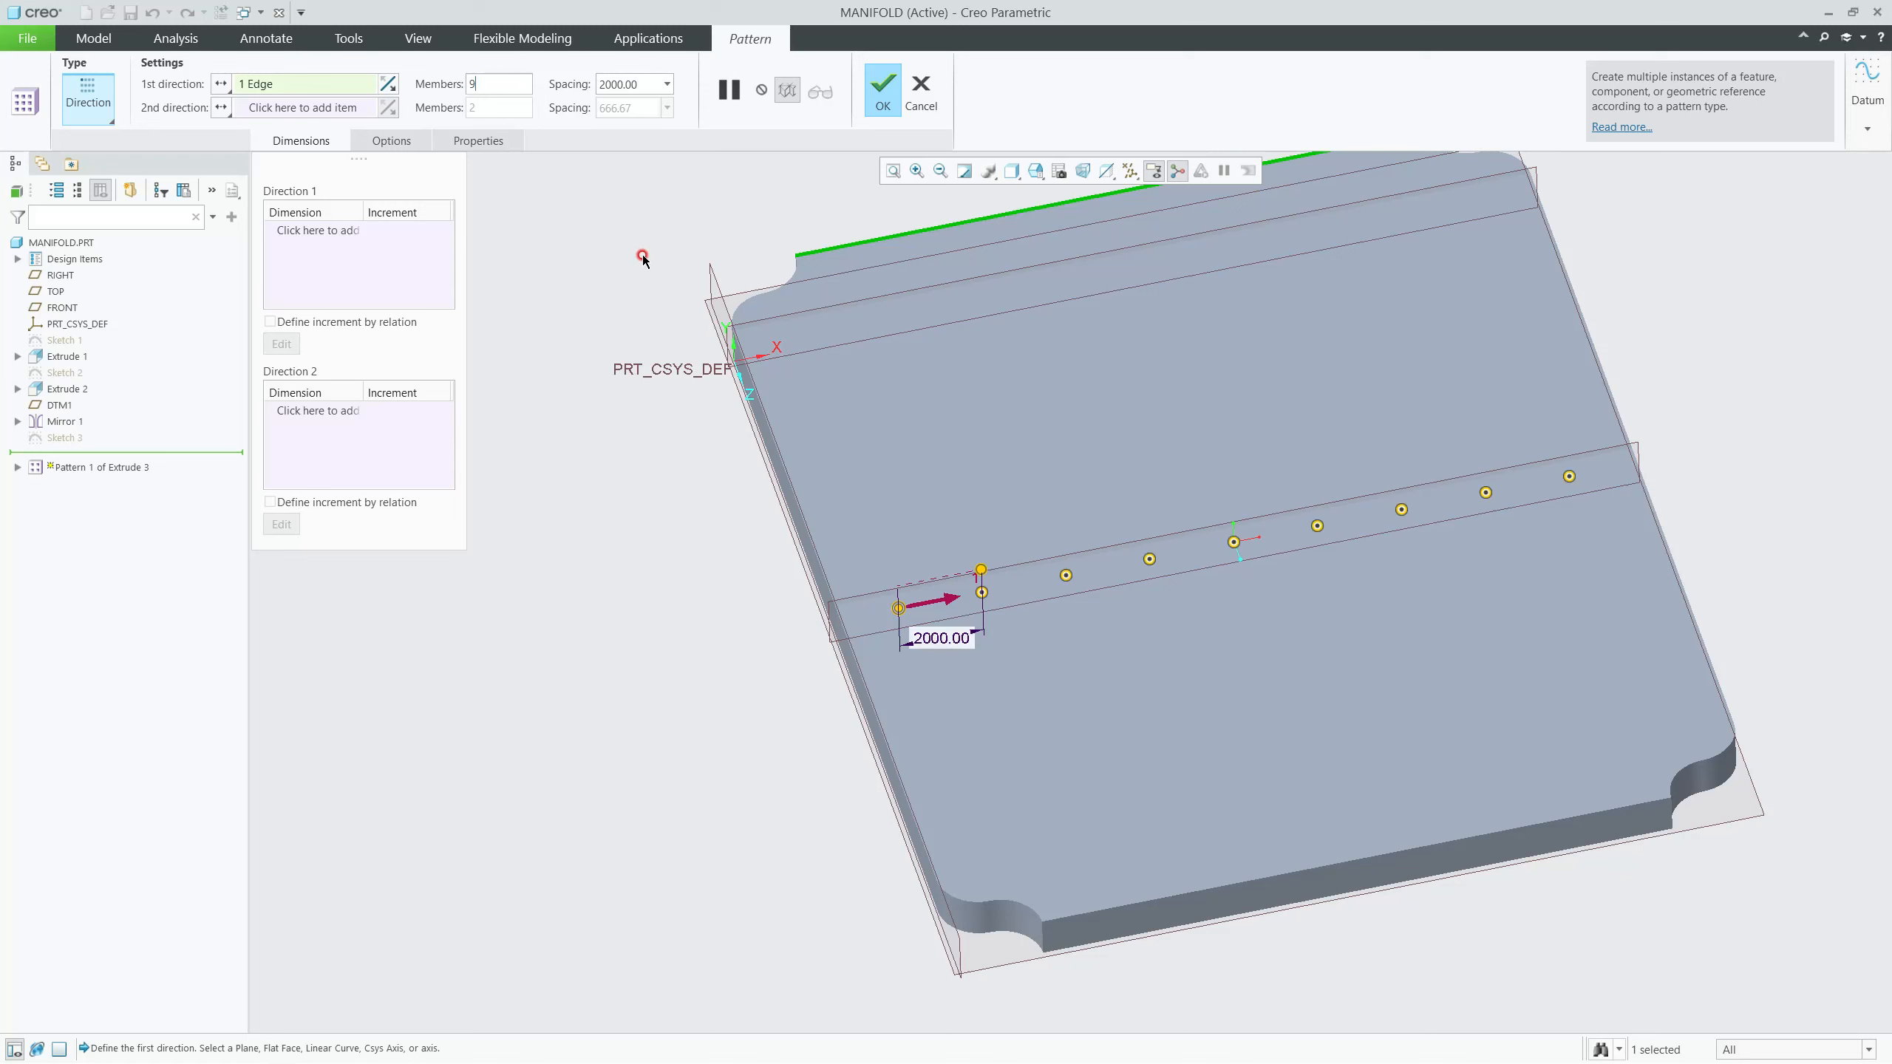
middle_click(590, 296)
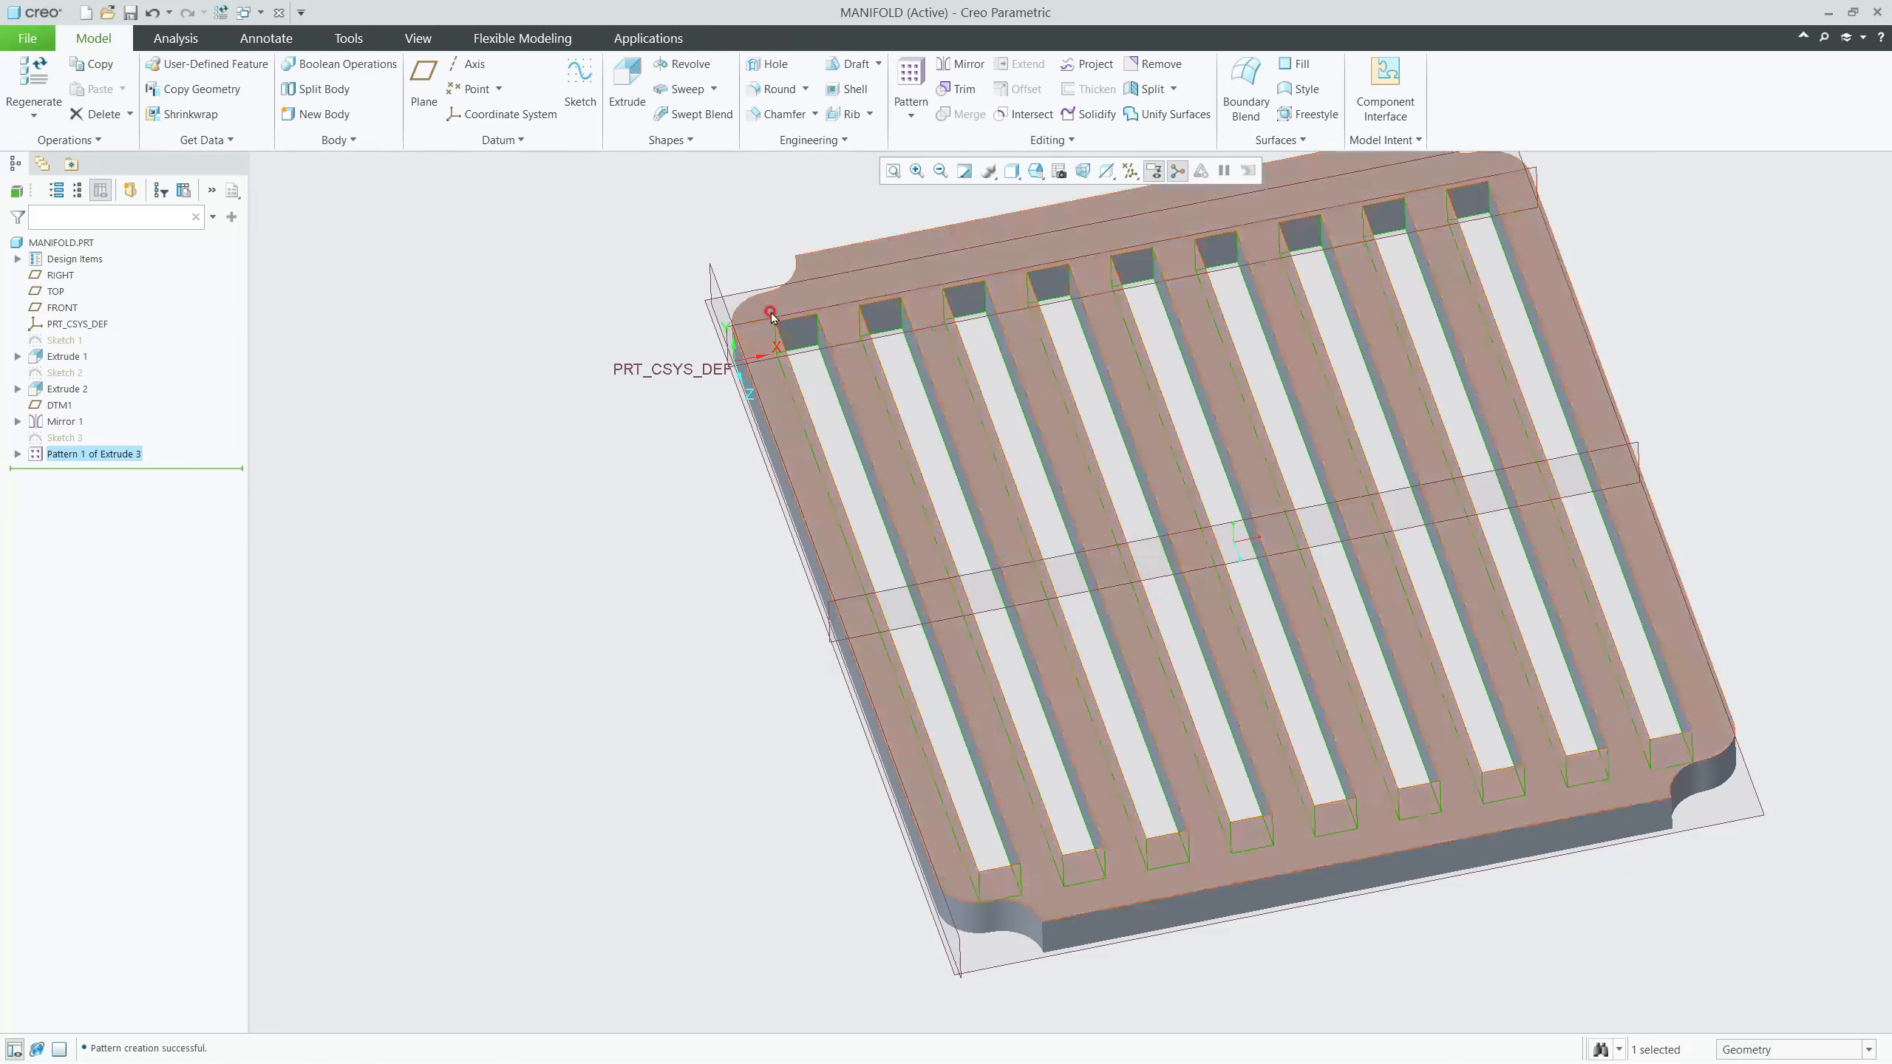
scroll(916, 364, "down", 5)
scroll(914, 359, "down", 3)
middle_click_drag(846, 377, 838, 414)
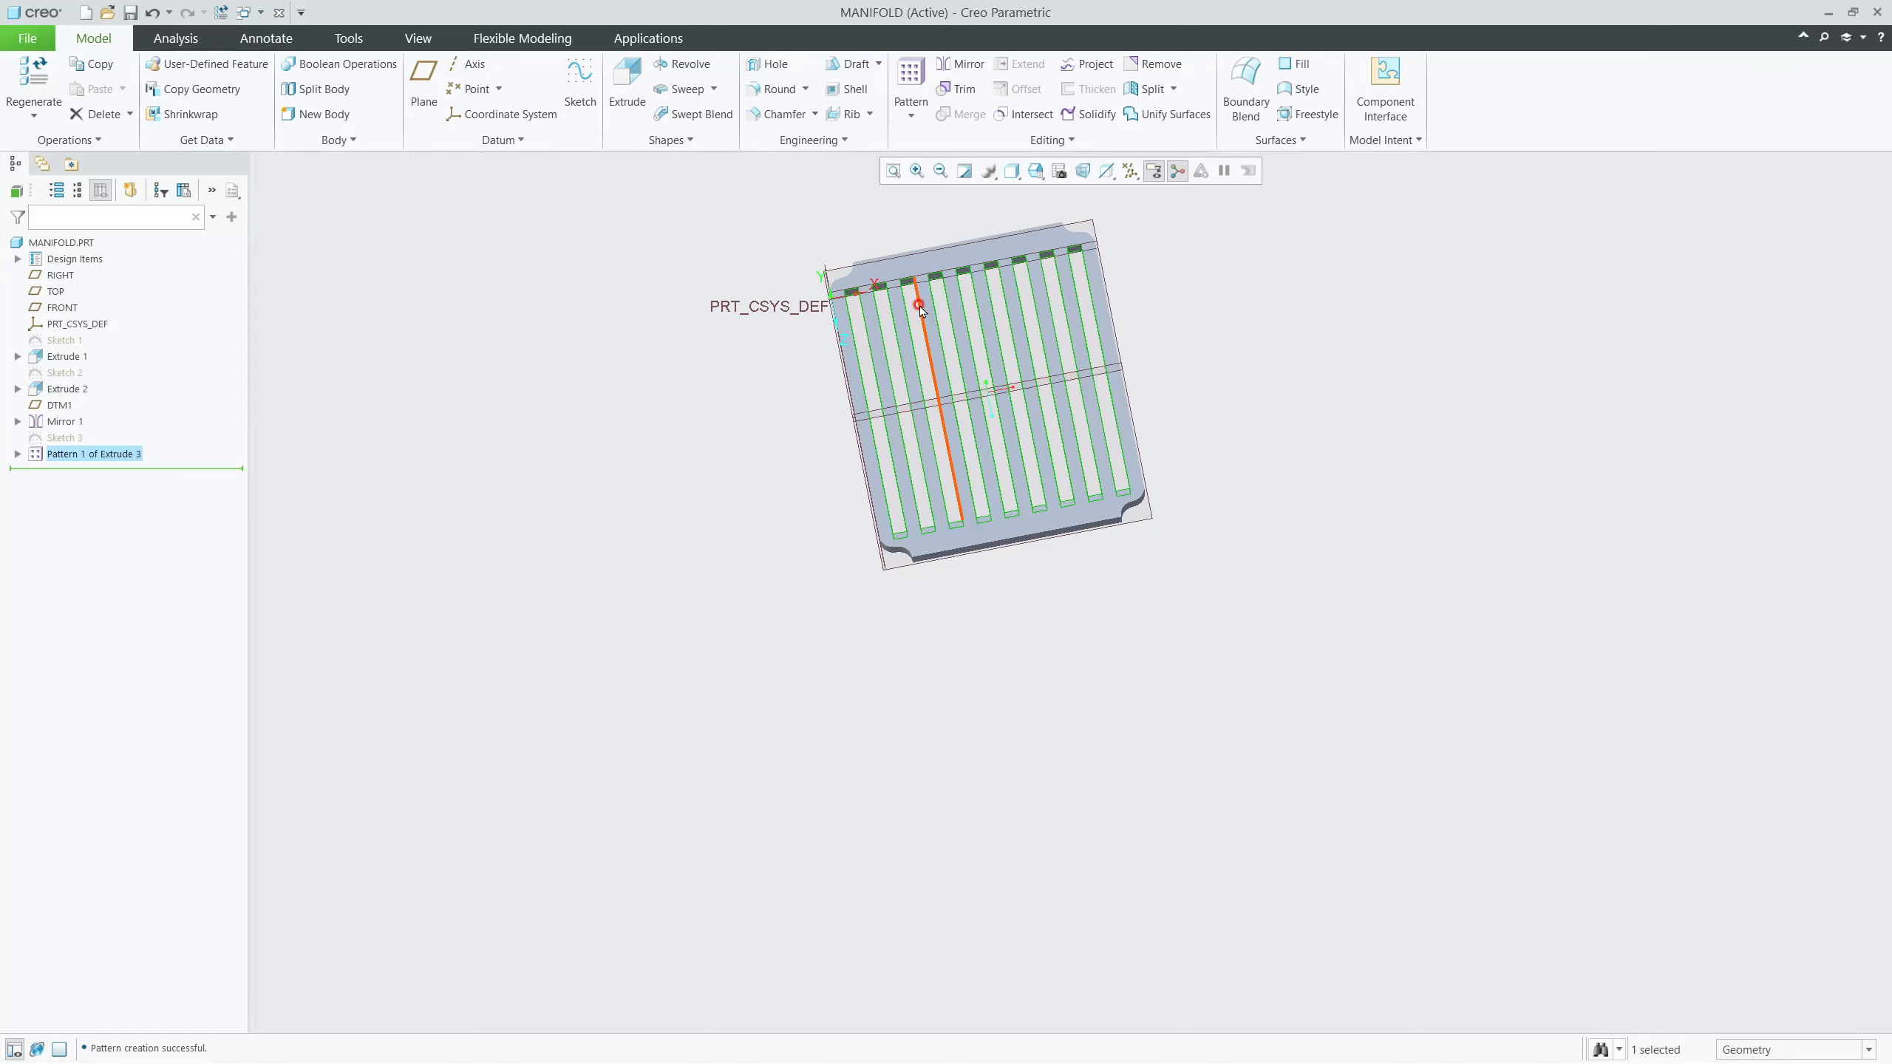
scroll(866, 304, "down", 5)
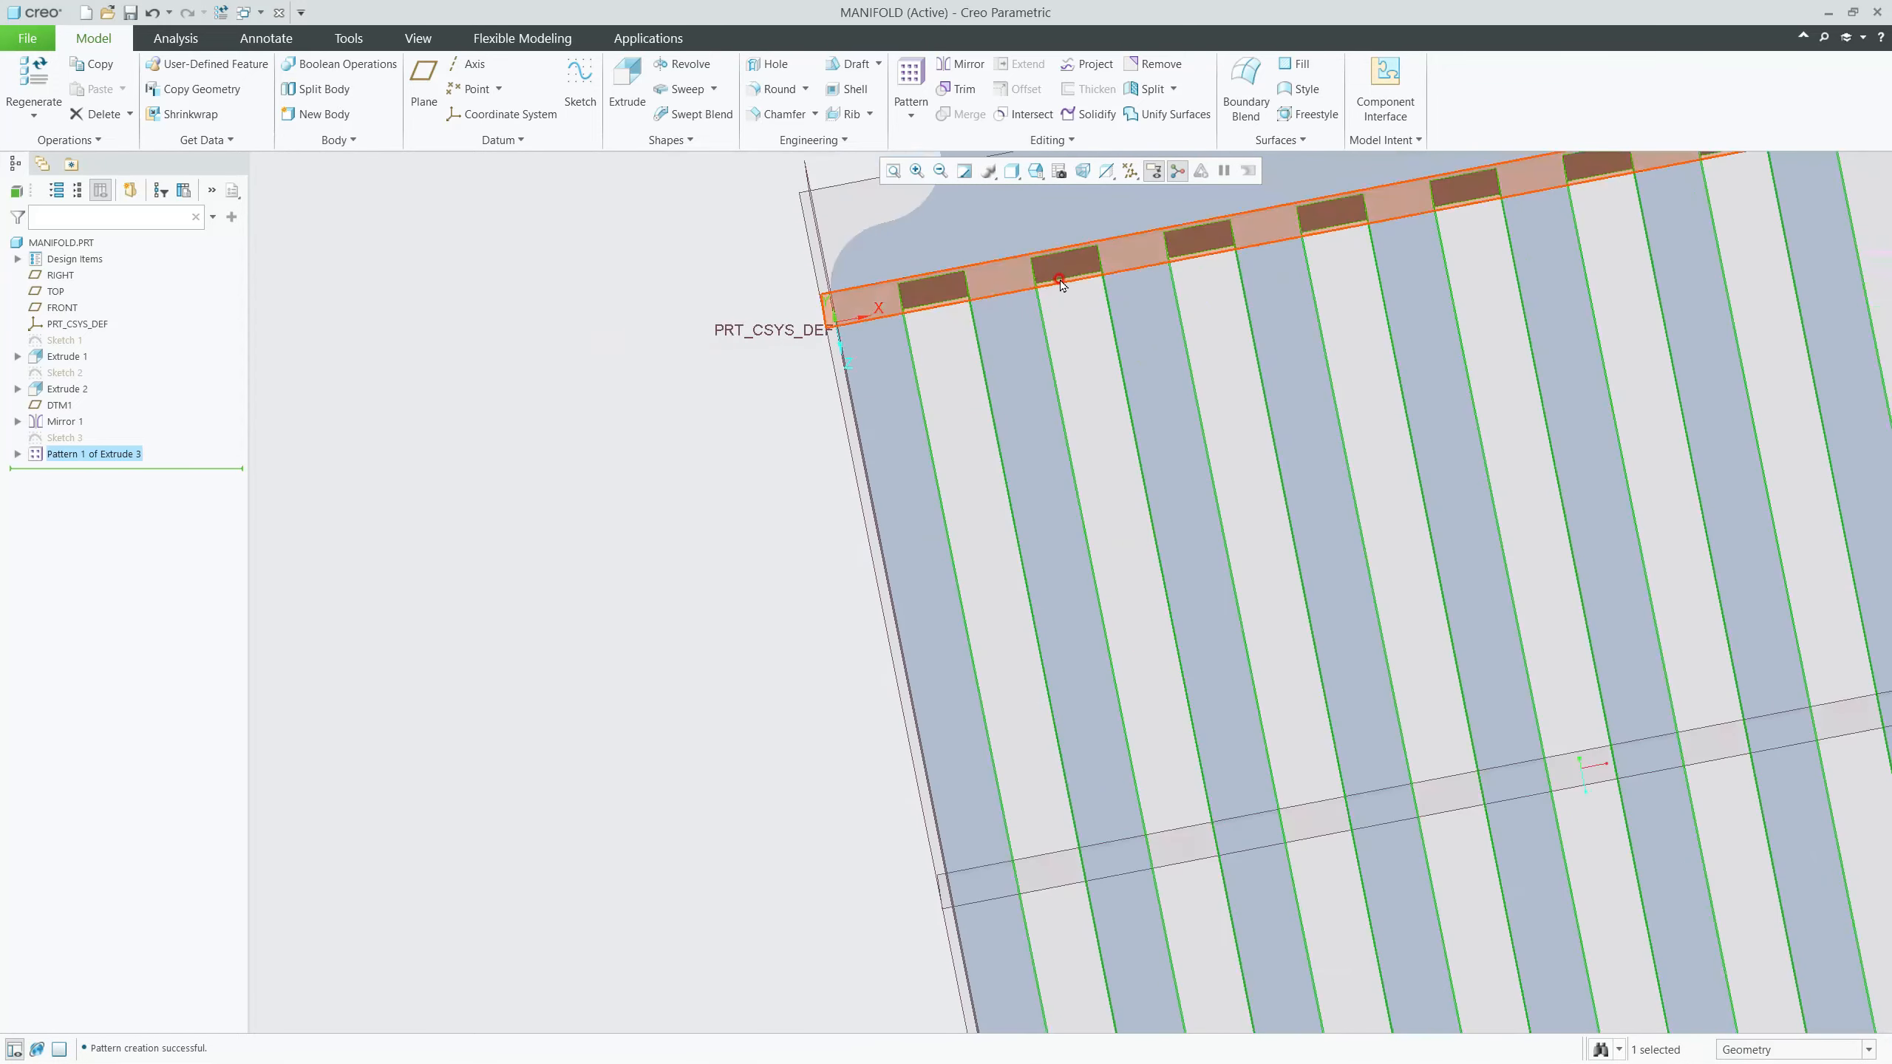
scroll(1078, 364, "up", 5)
middle_click_drag(1033, 359, 1069, 337)
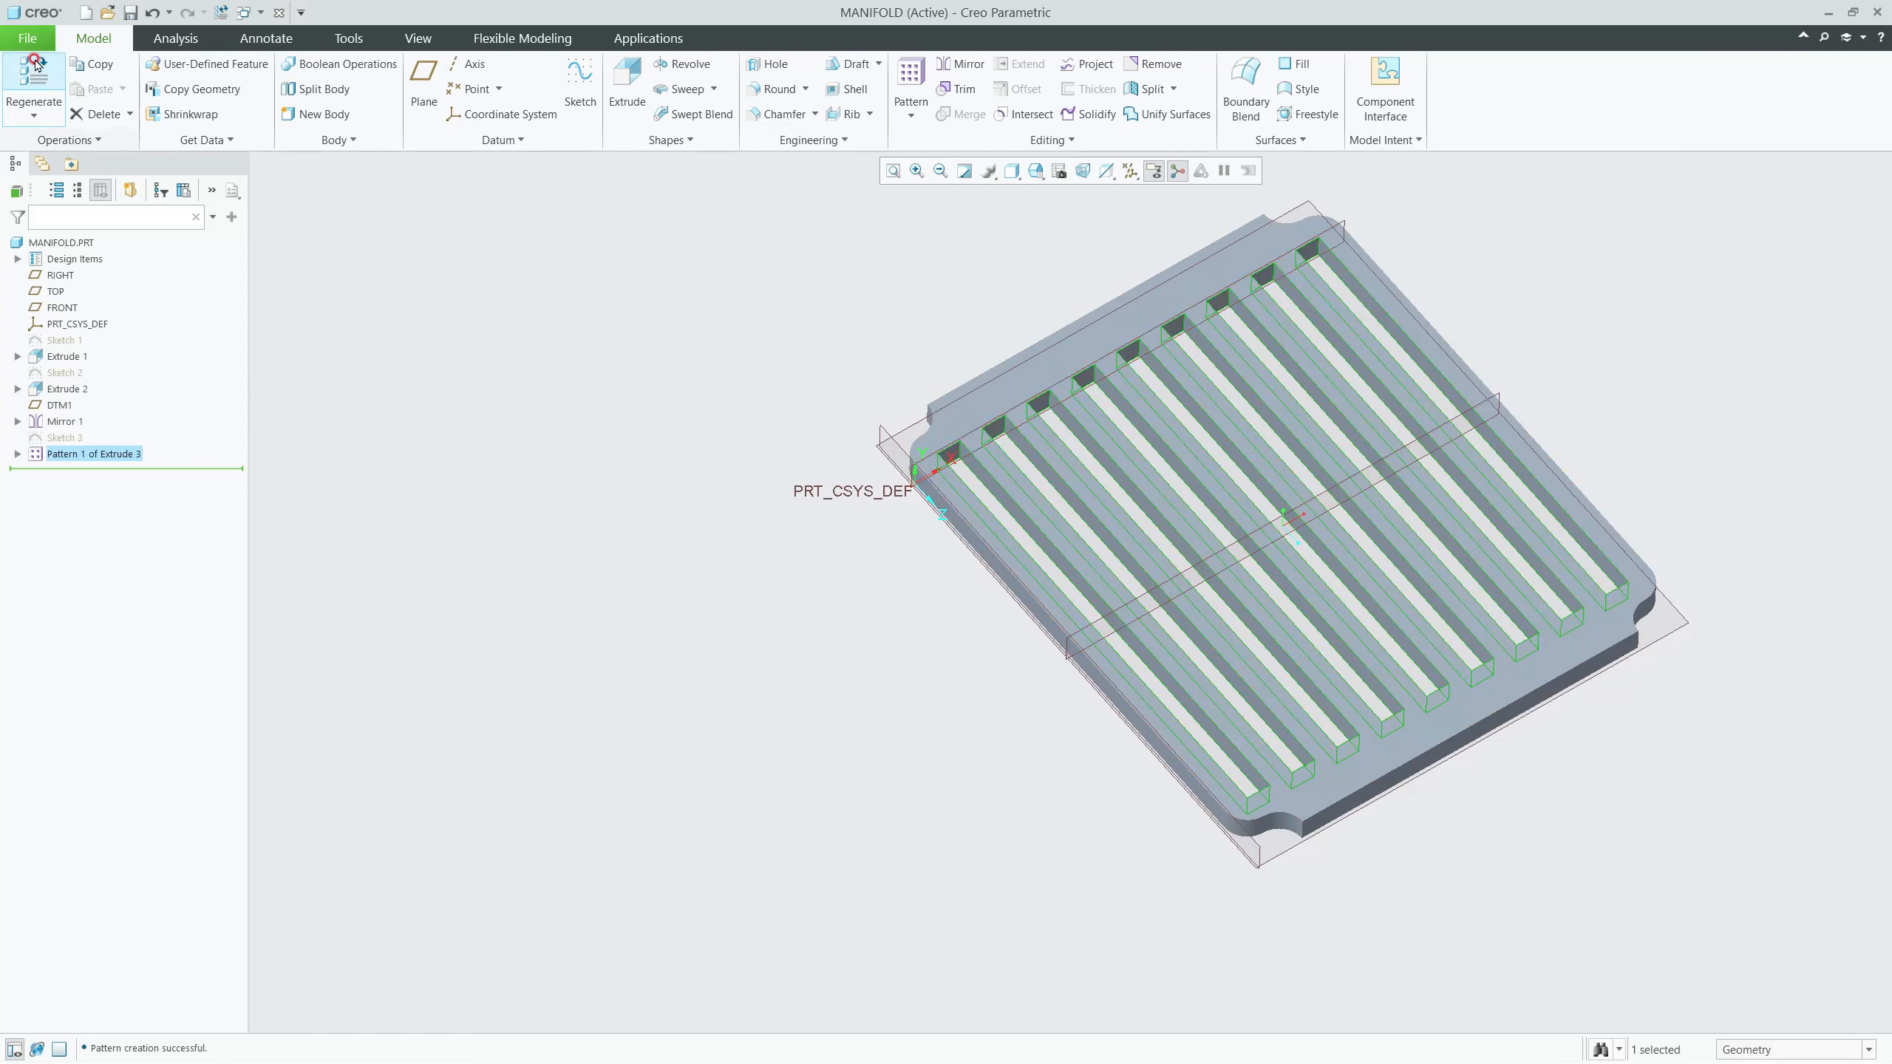
Step: Save the MANIFOLD part in the model 2 folder and close its window to return to the FULL_CELL_MODEL_2 assembly
left_click(26, 37)
left_click(59, 123)
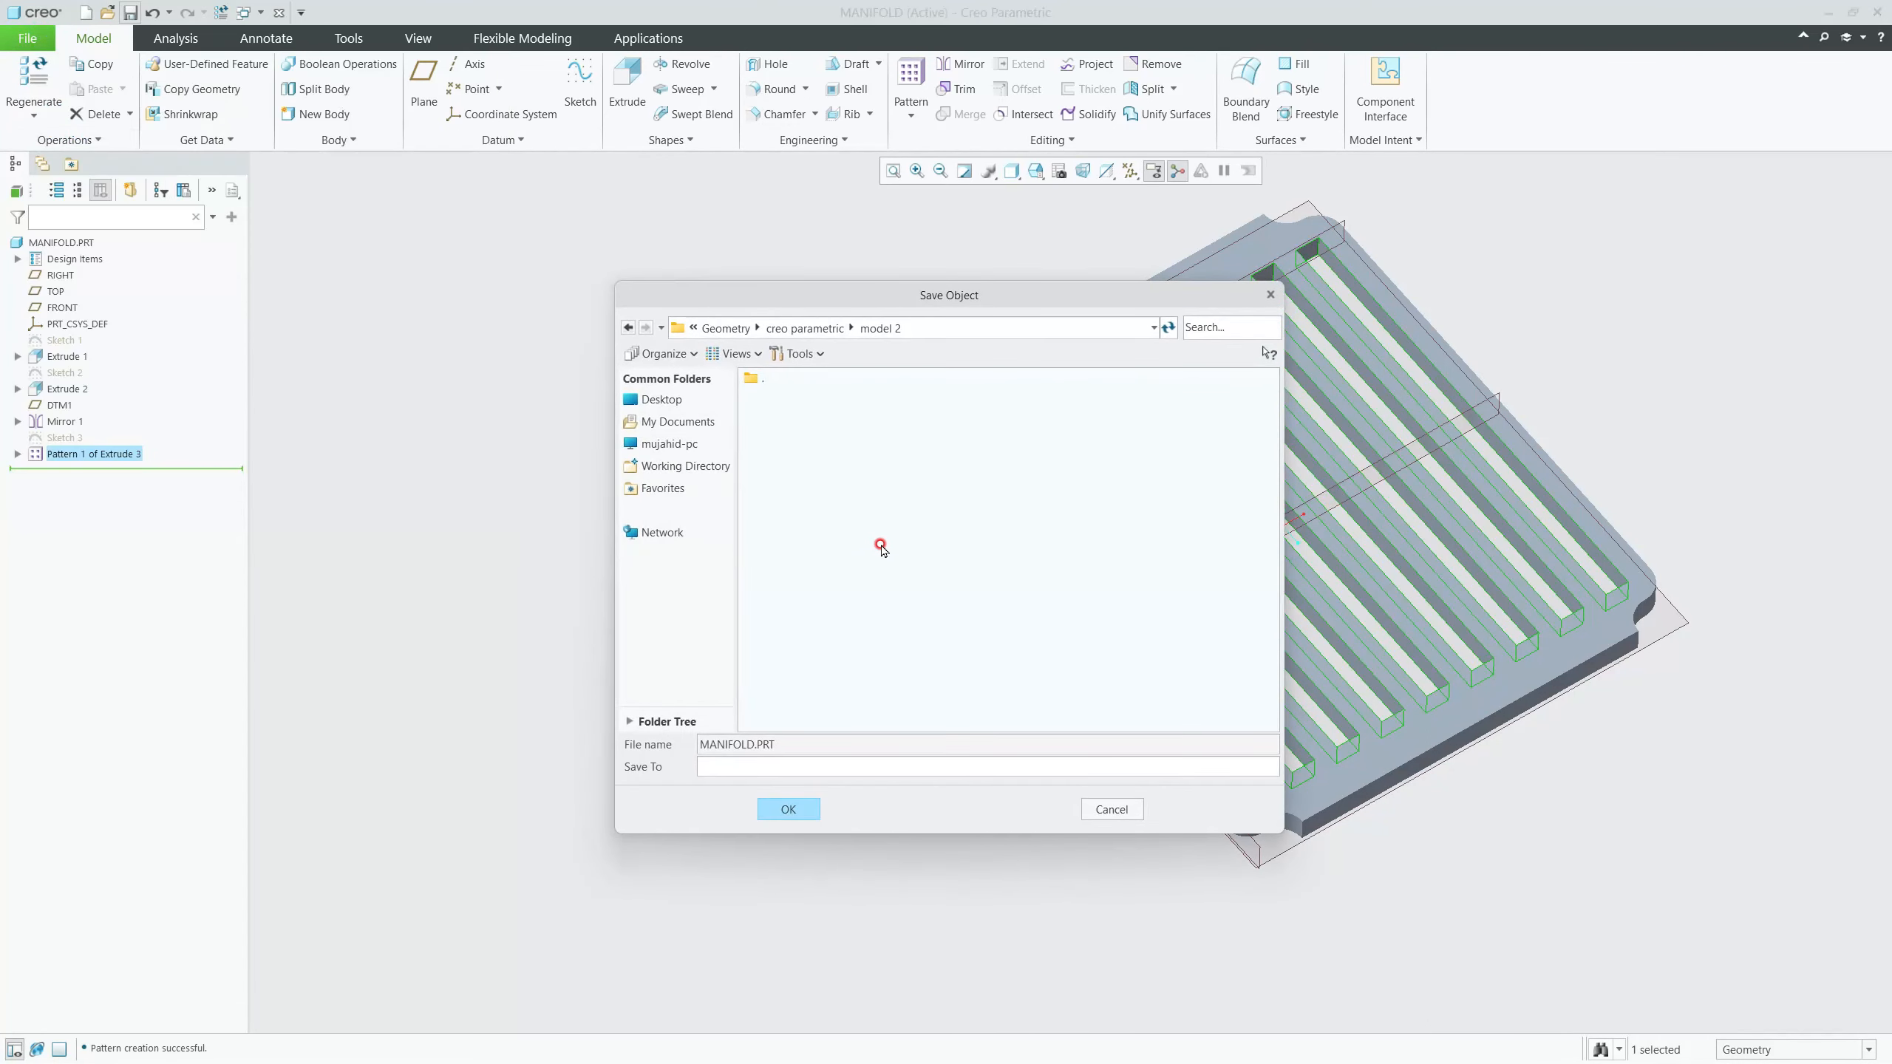
left_click(790, 810)
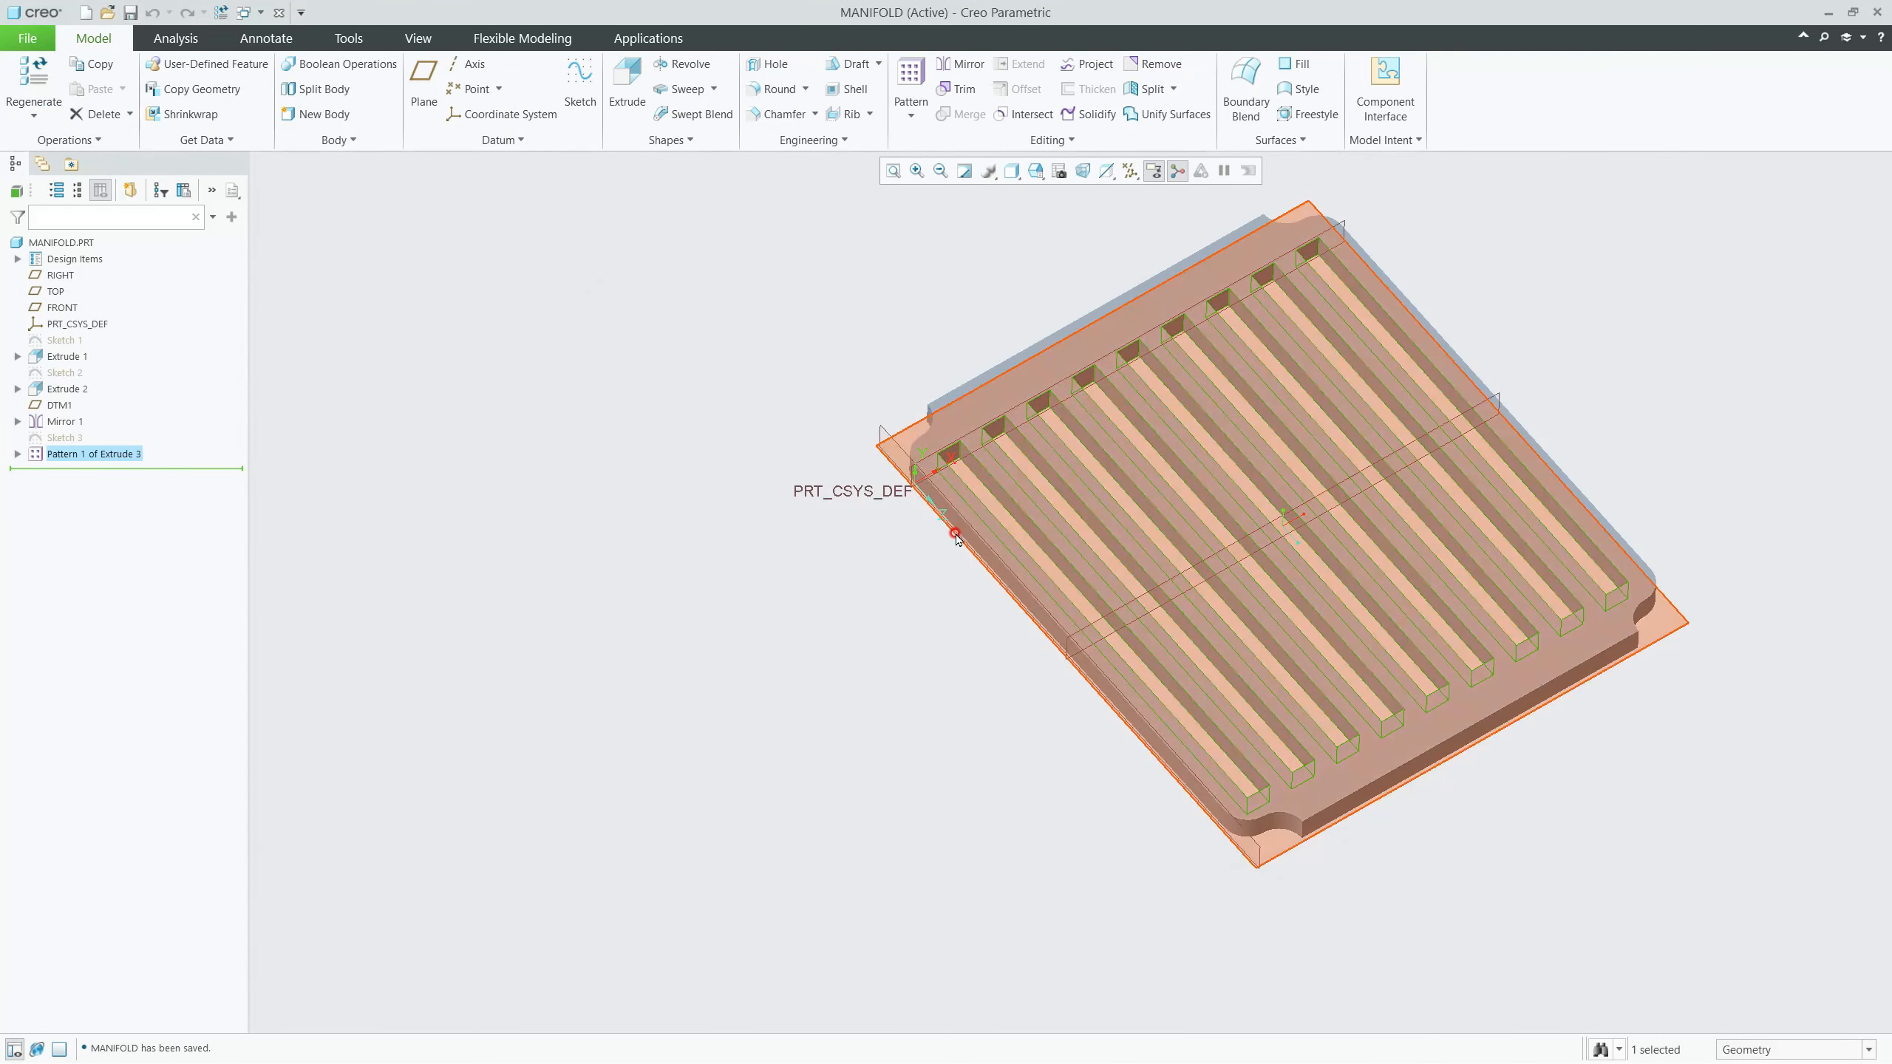
middle_click_drag(1068, 477, 1057, 440)
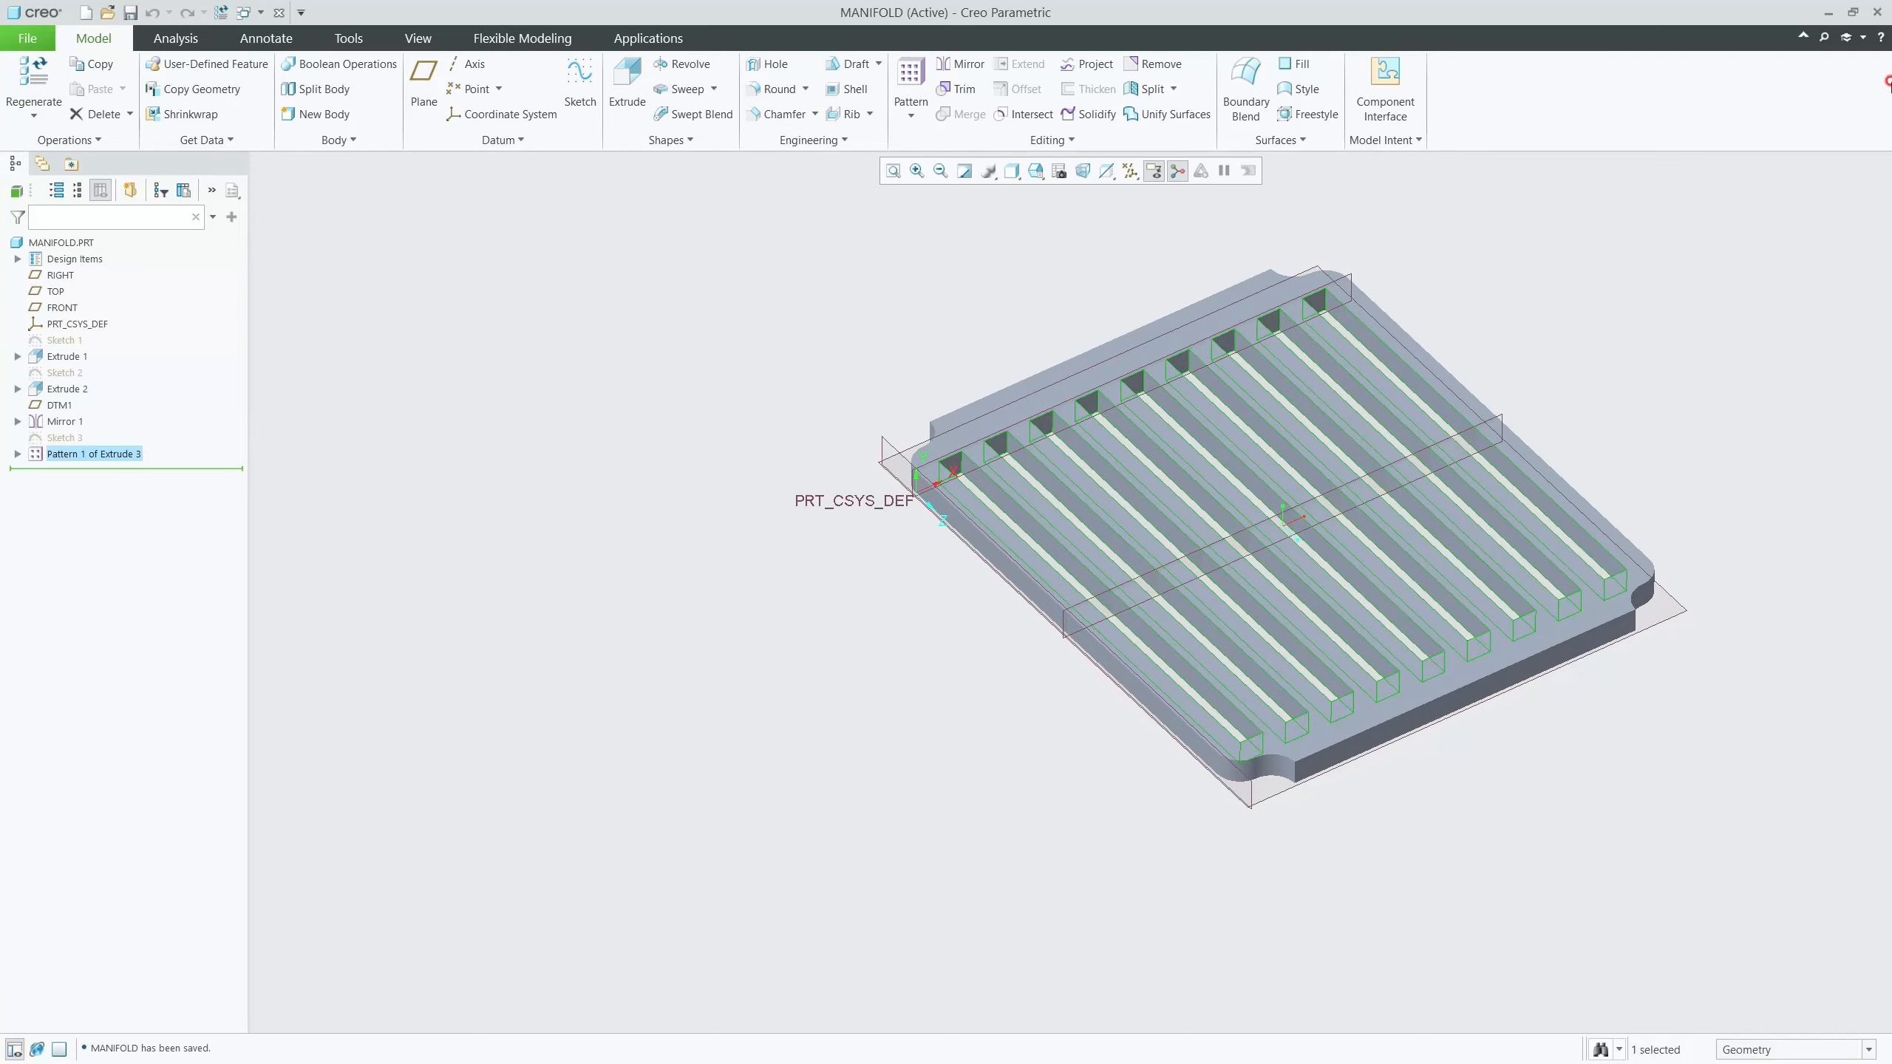
left_click(1877, 11)
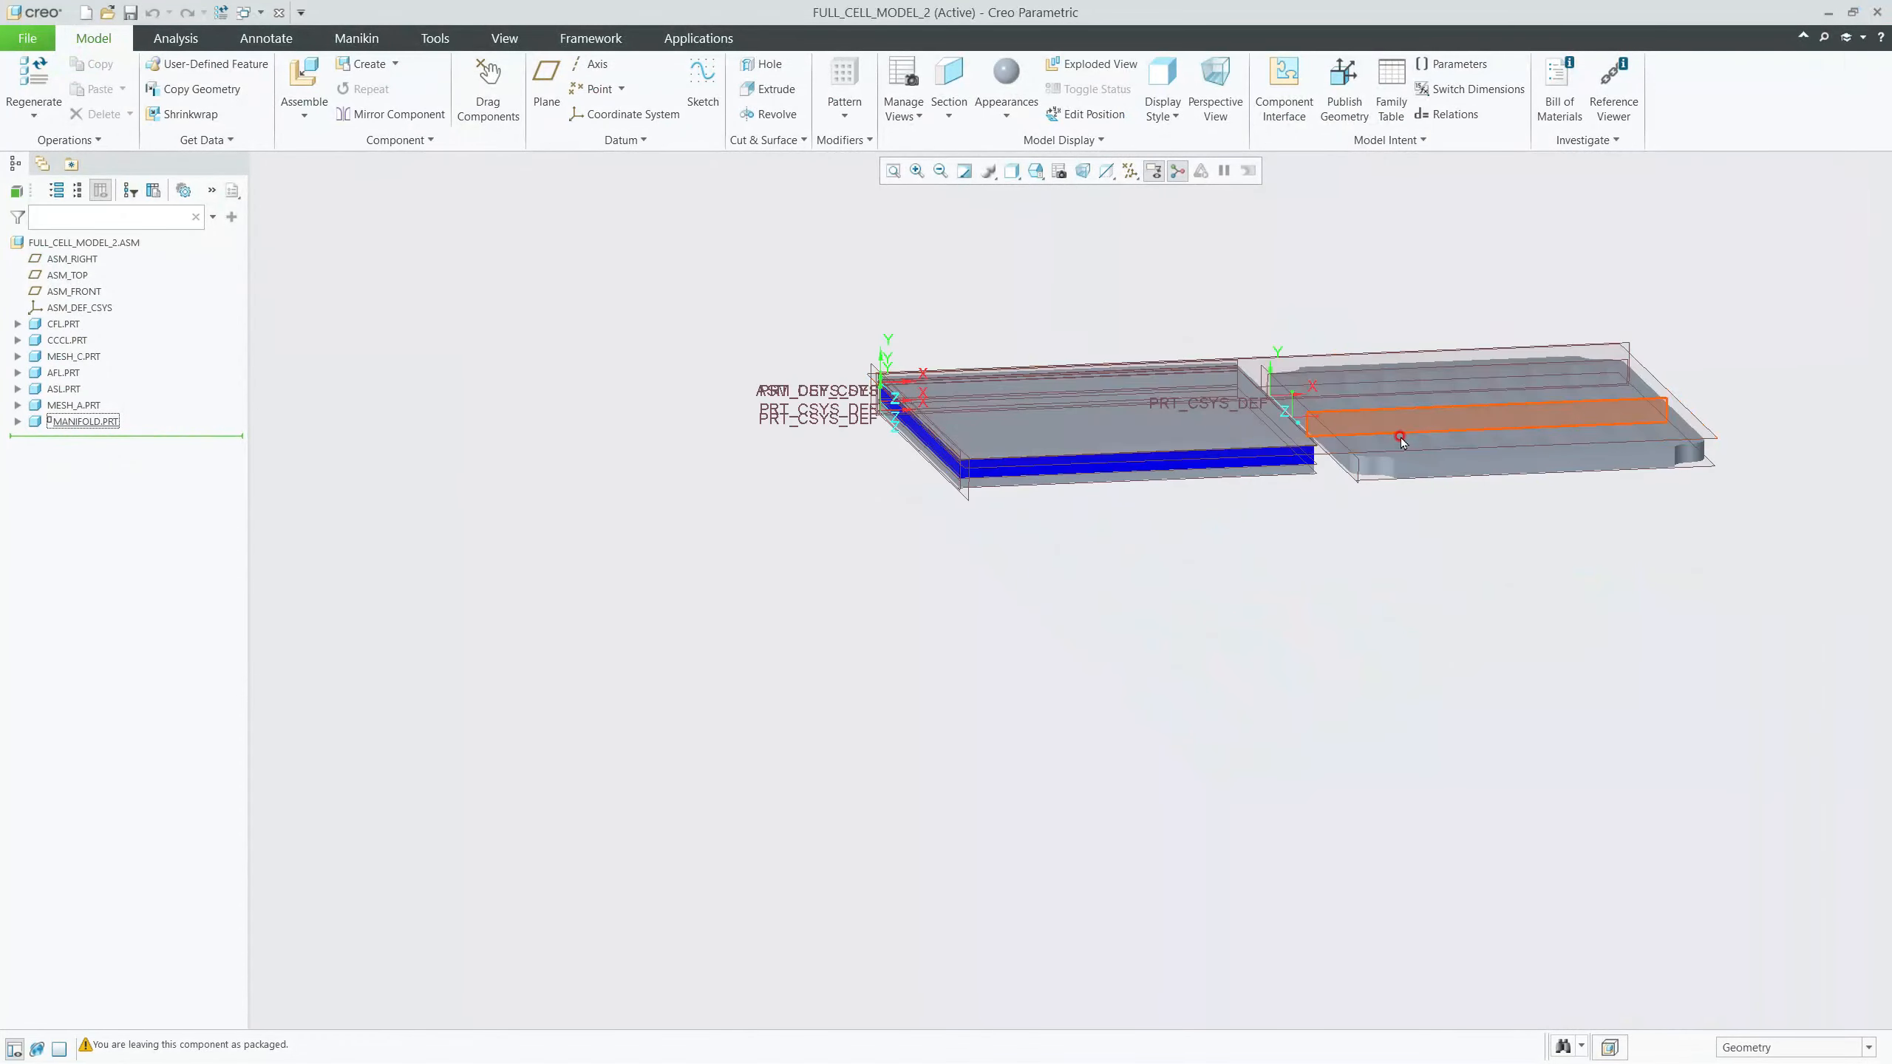
Step: Hide all datum axes, points, coordinate systems and planes in the assembly view
middle_click_drag(1374, 506, 1360, 548)
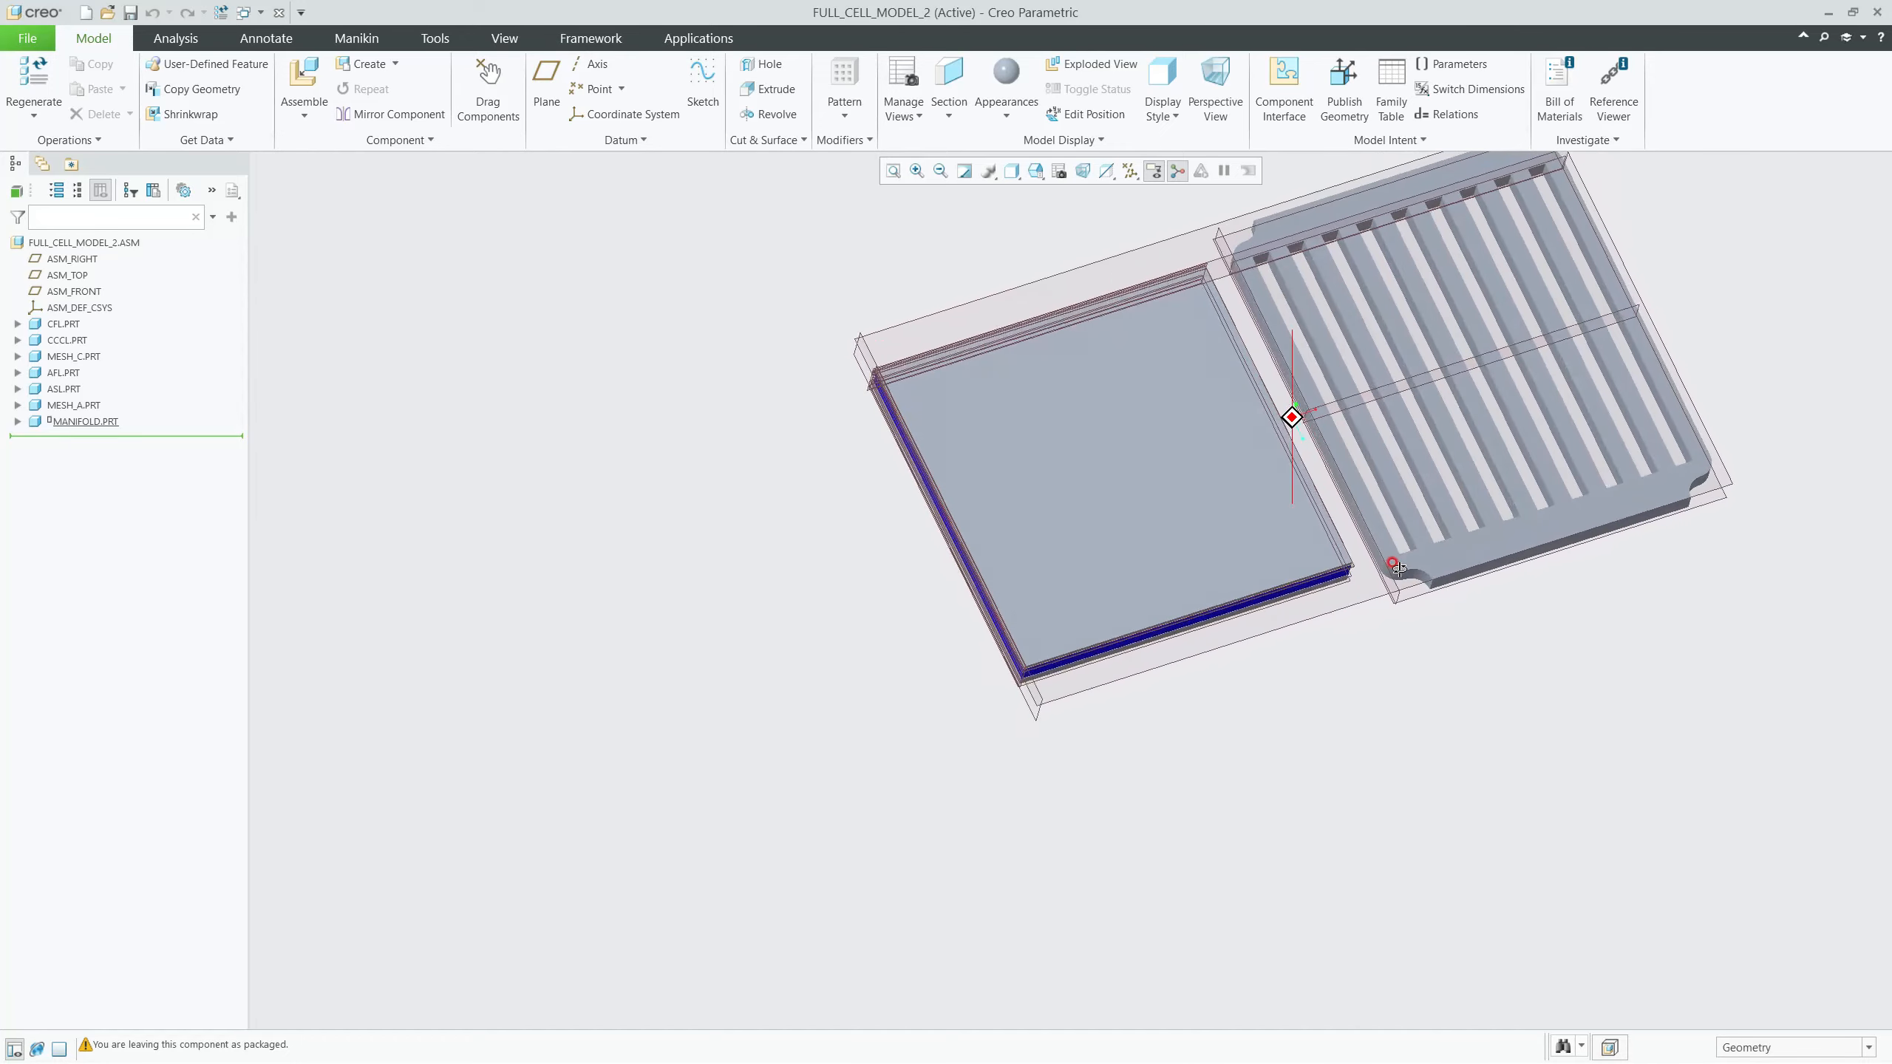
mouse_move(1333, 246)
middle_mouse_down()
mouse_move(1244, 322)
mouse_move(1297, 423)
mouse_move(1280, 452)
middle_mouse_up()
middle_click_drag(1021, 468, 1073, 436)
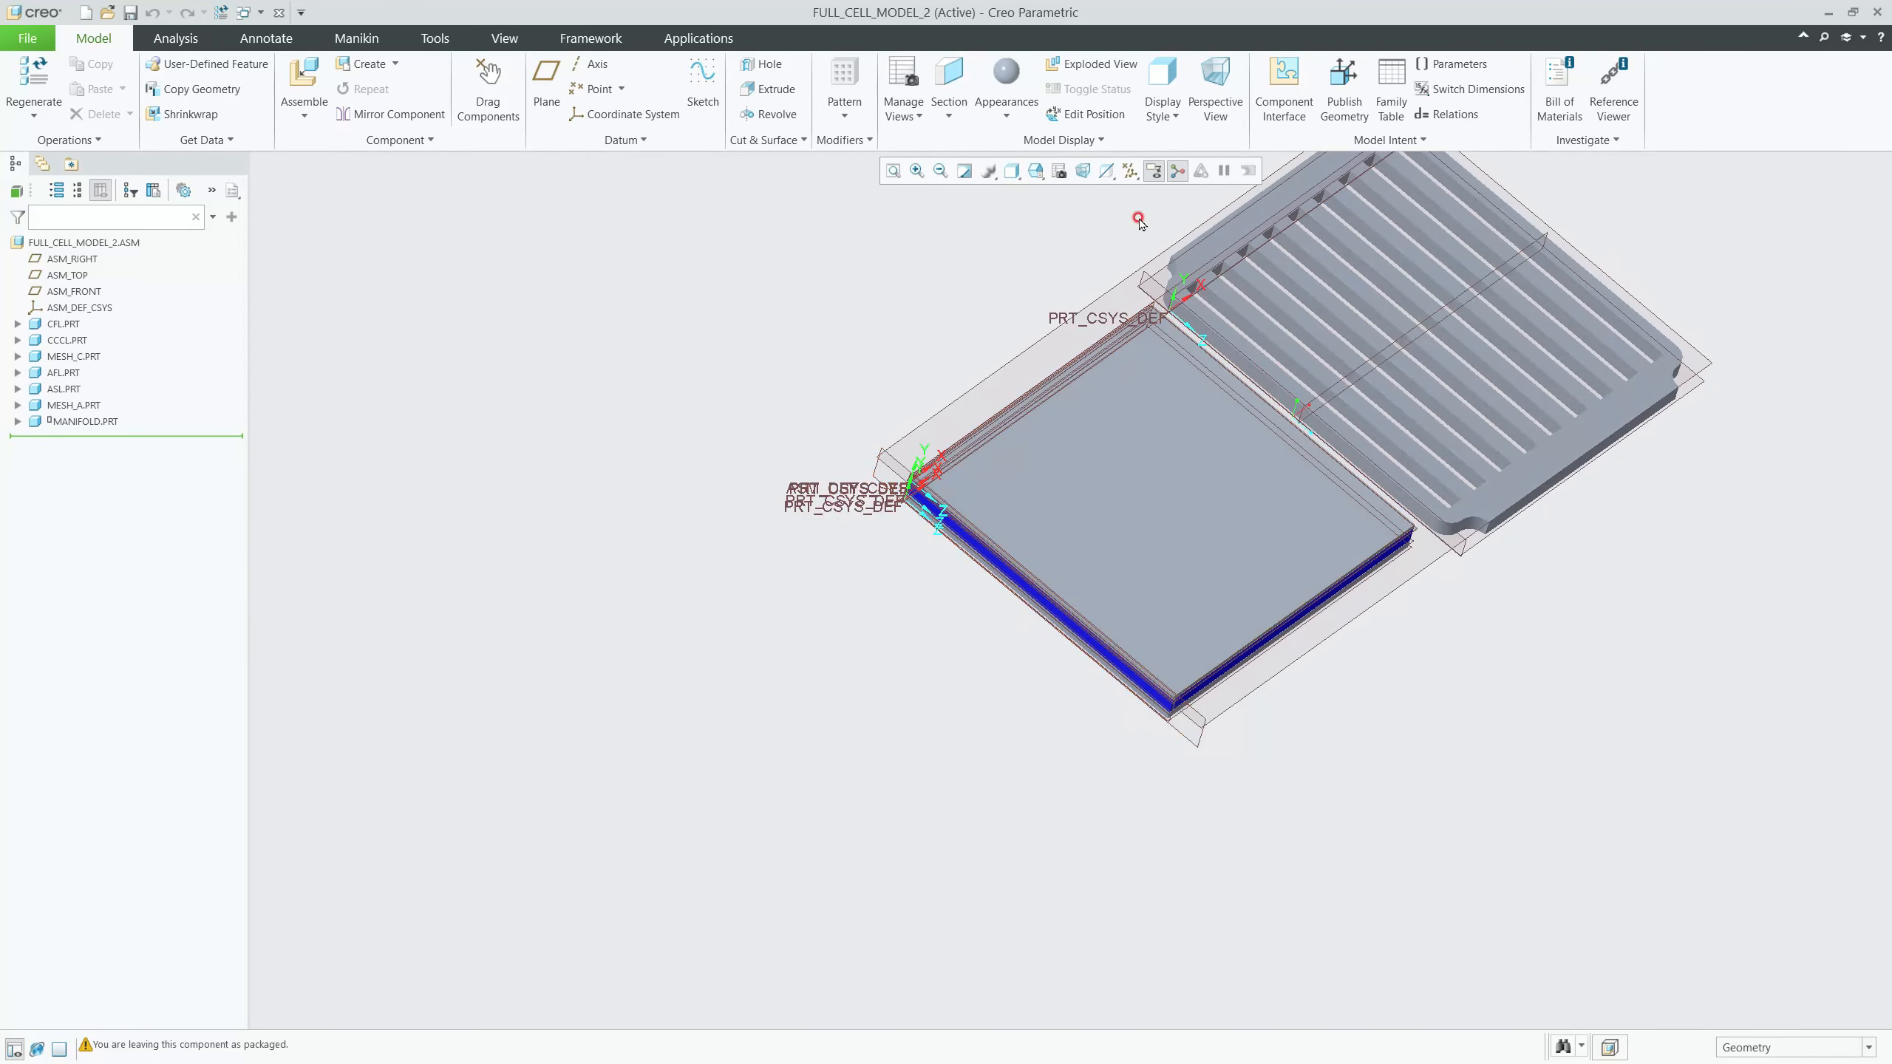
left_click(1154, 171)
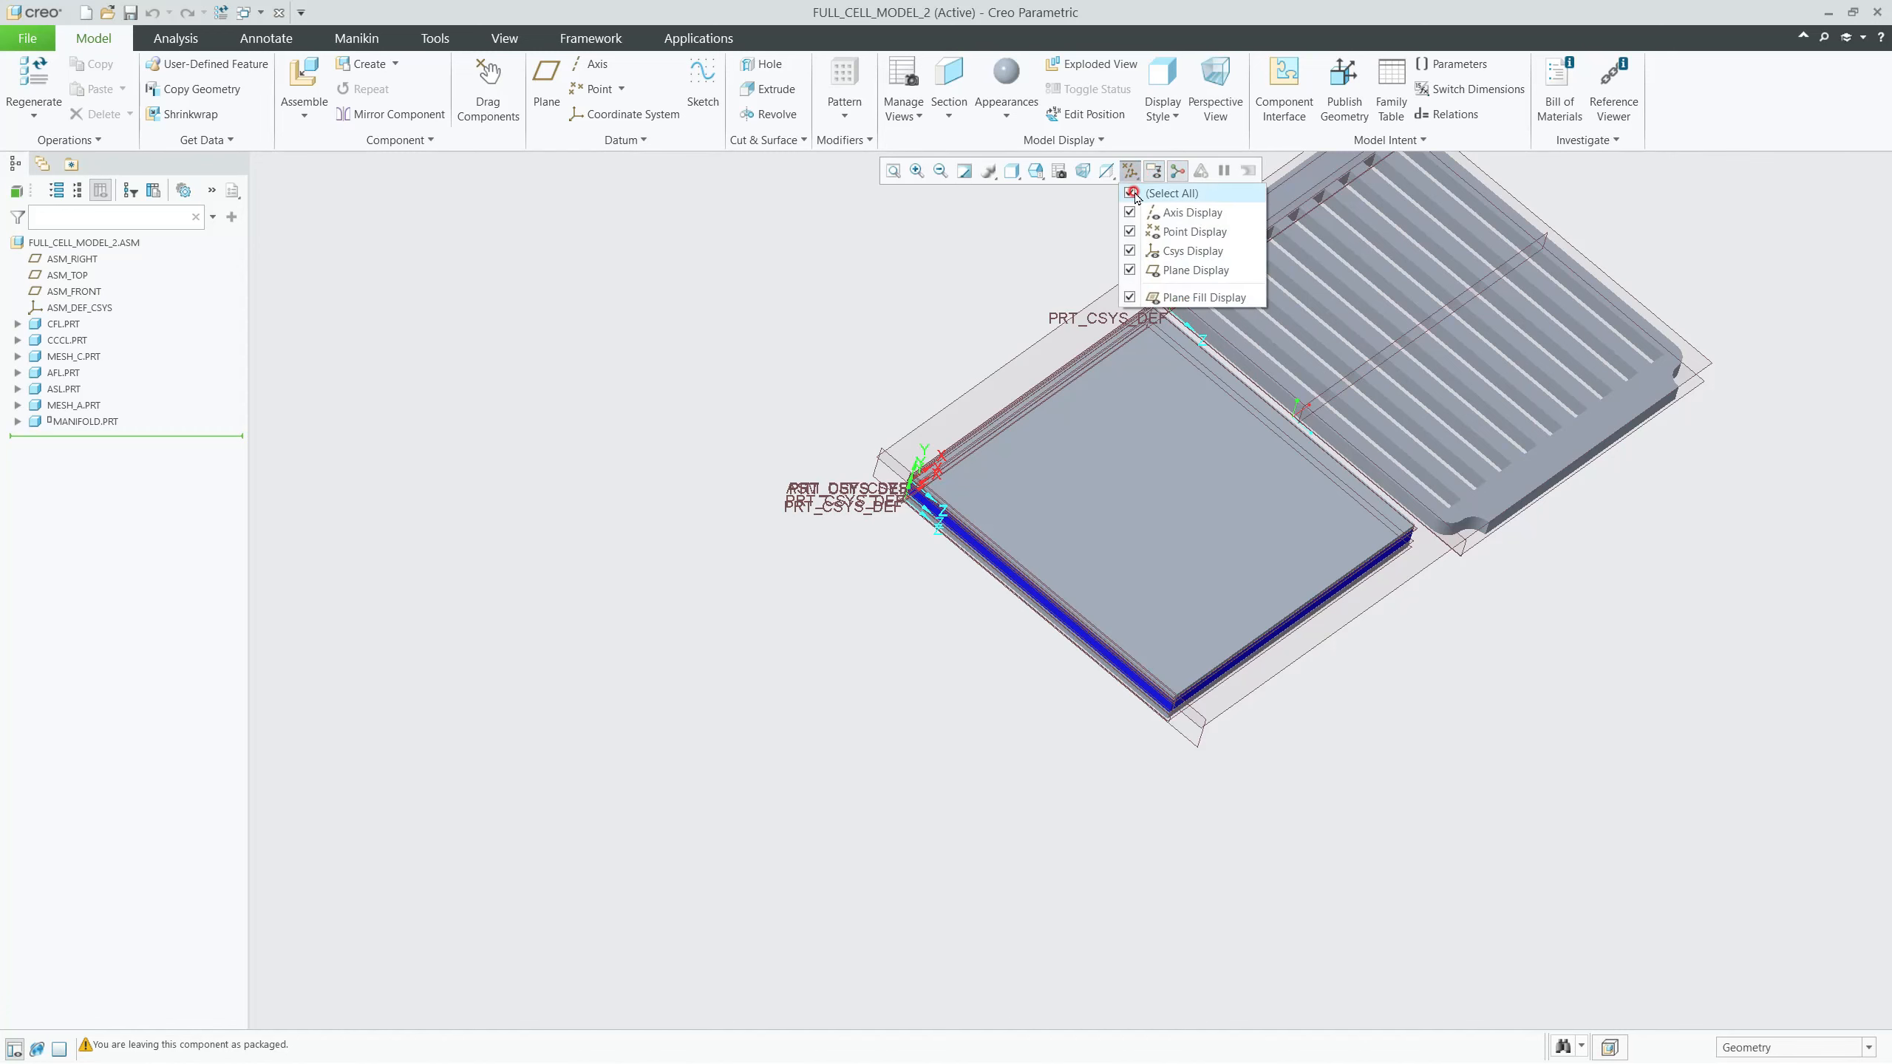
left_click(1150, 187)
mouse_move(1512, 621)
middle_mouse_down()
mouse_move(1363, 524)
mouse_move(1393, 547)
middle_mouse_up()
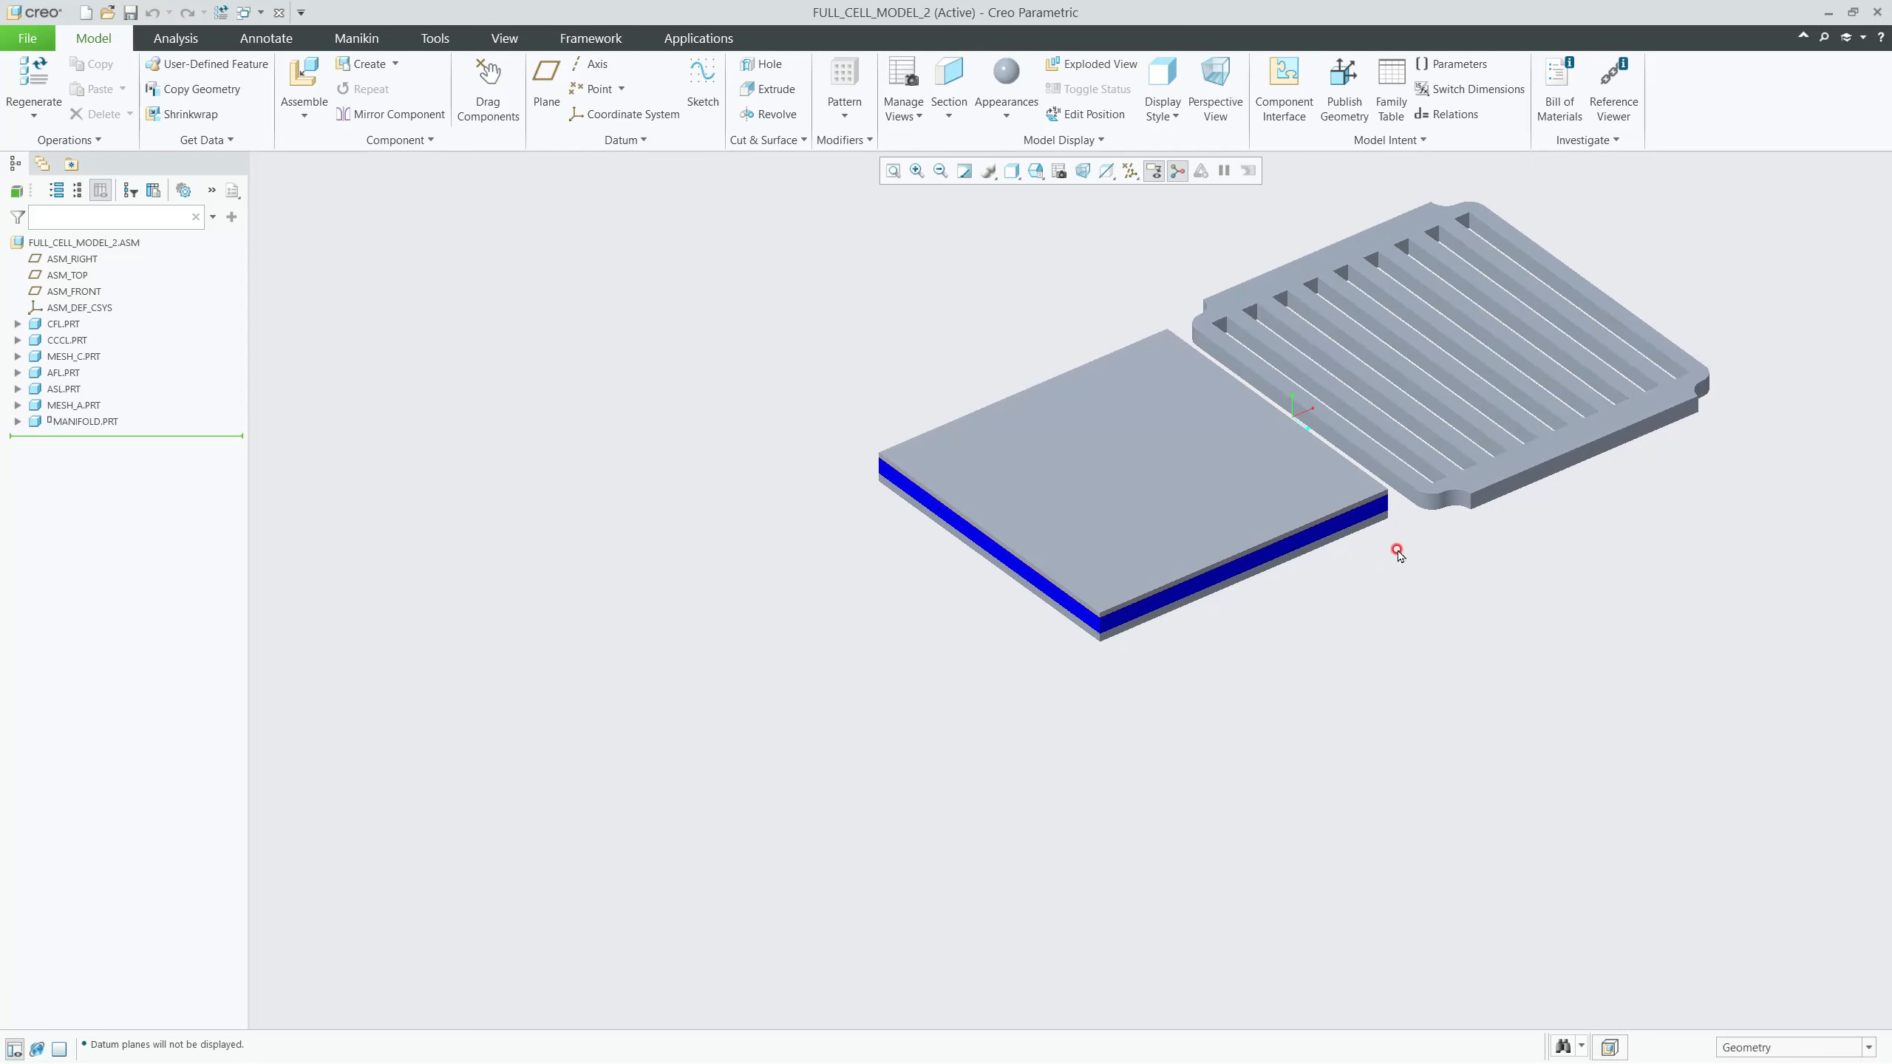
Step: Redefine the placement of MANIFOLD.PRT and make the first slot's end face coincident with the blue ASL layer's back side face
right_click(116, 422)
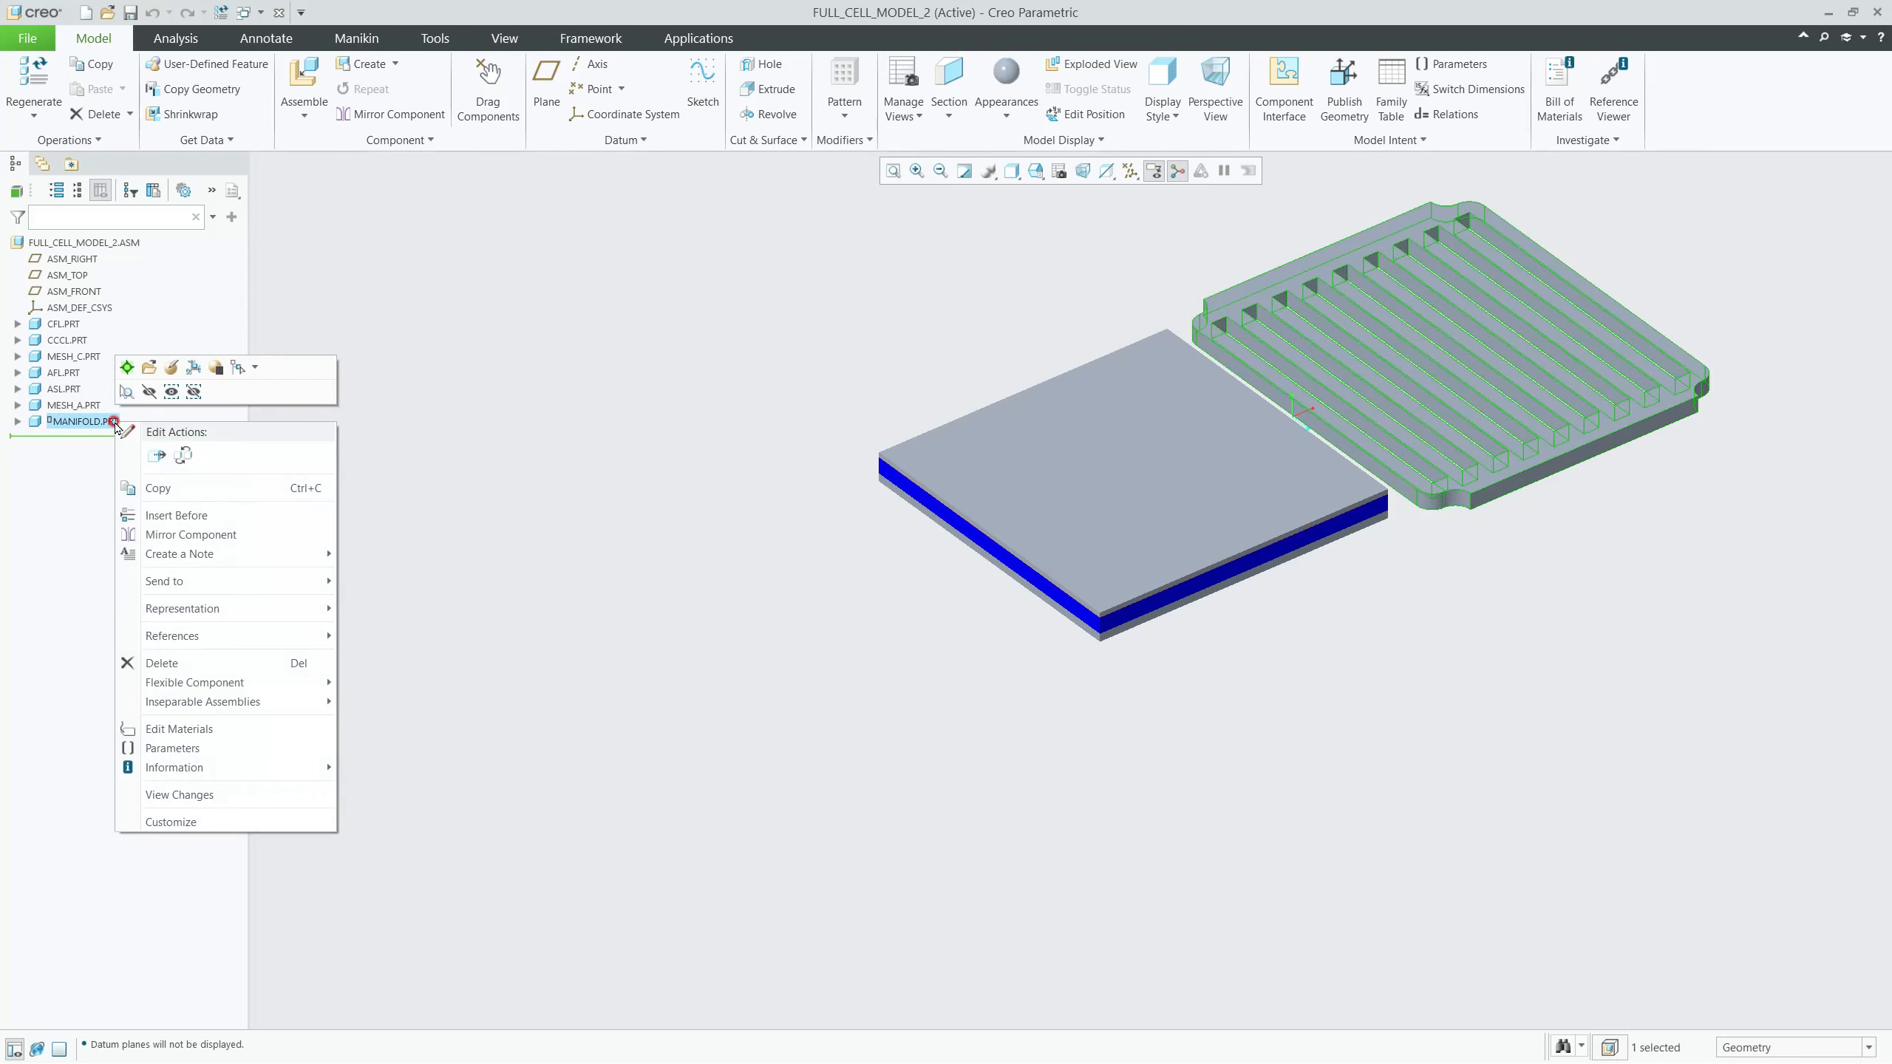
left_click(164, 371)
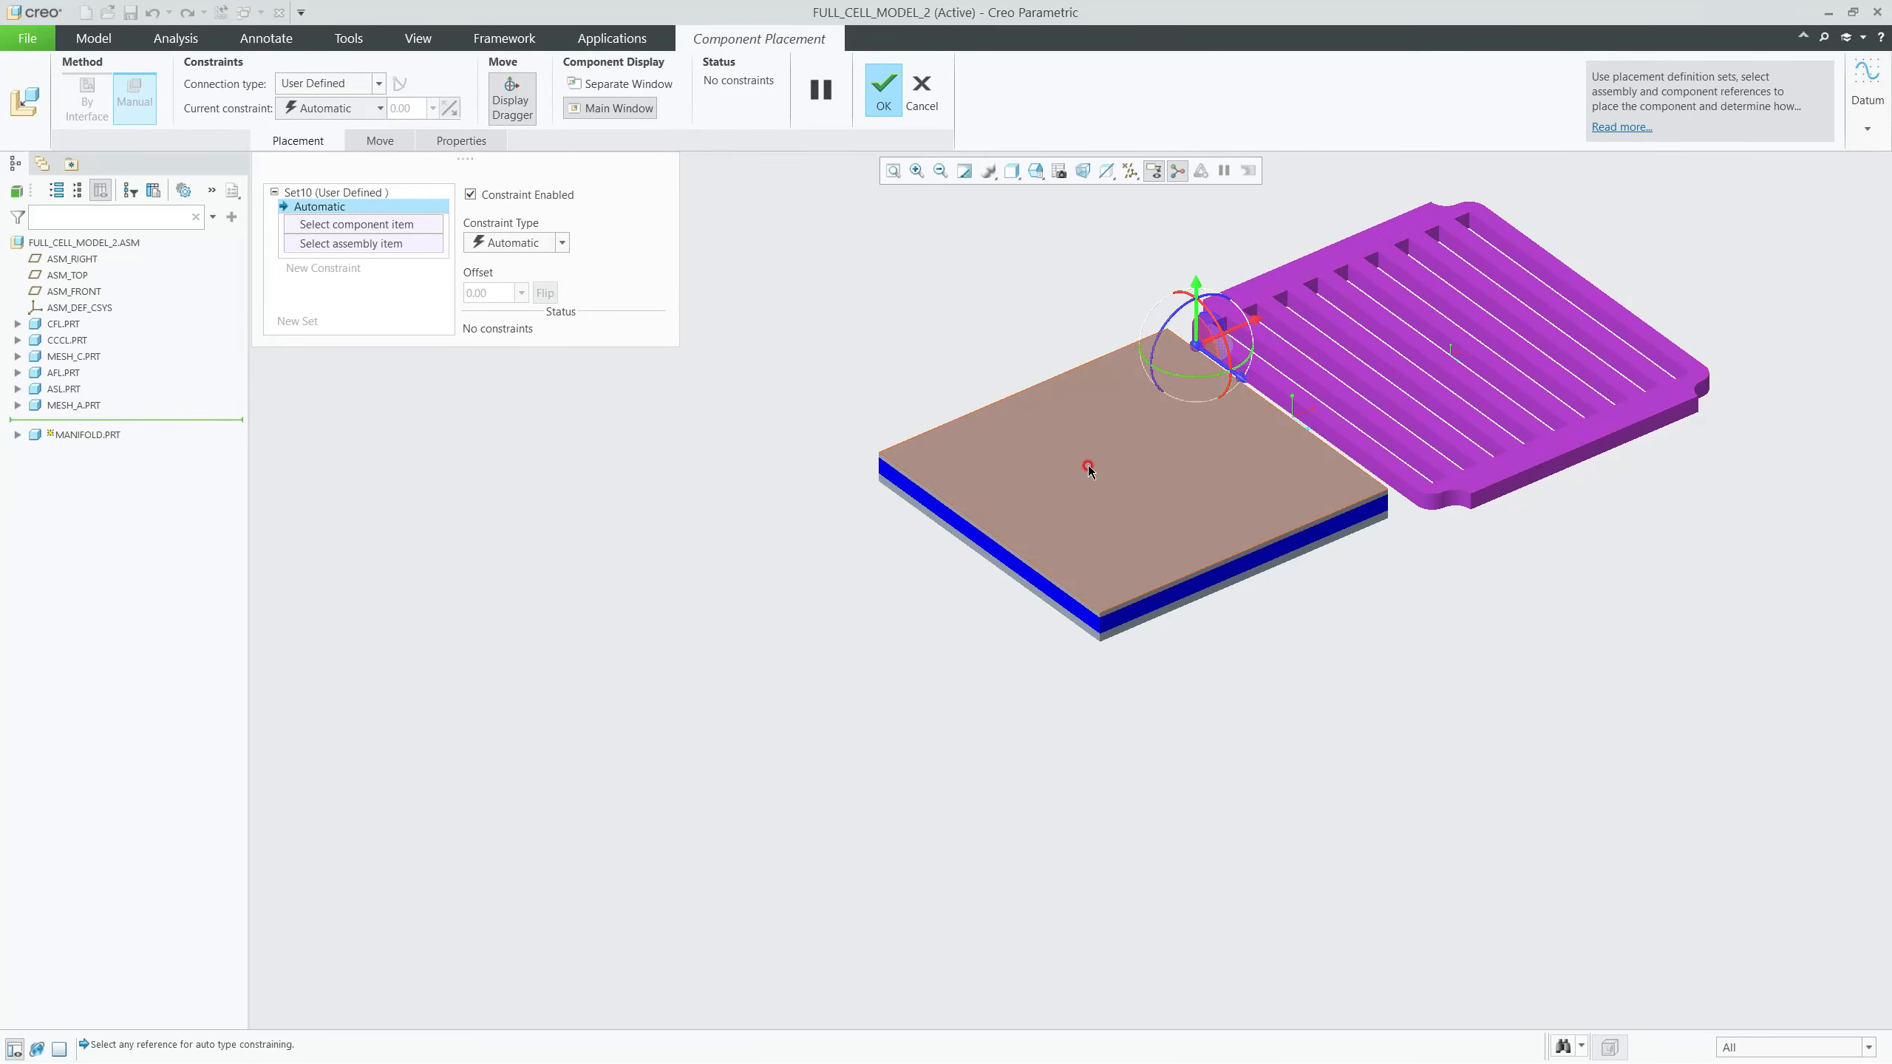
scroll(1213, 339, "up", 5)
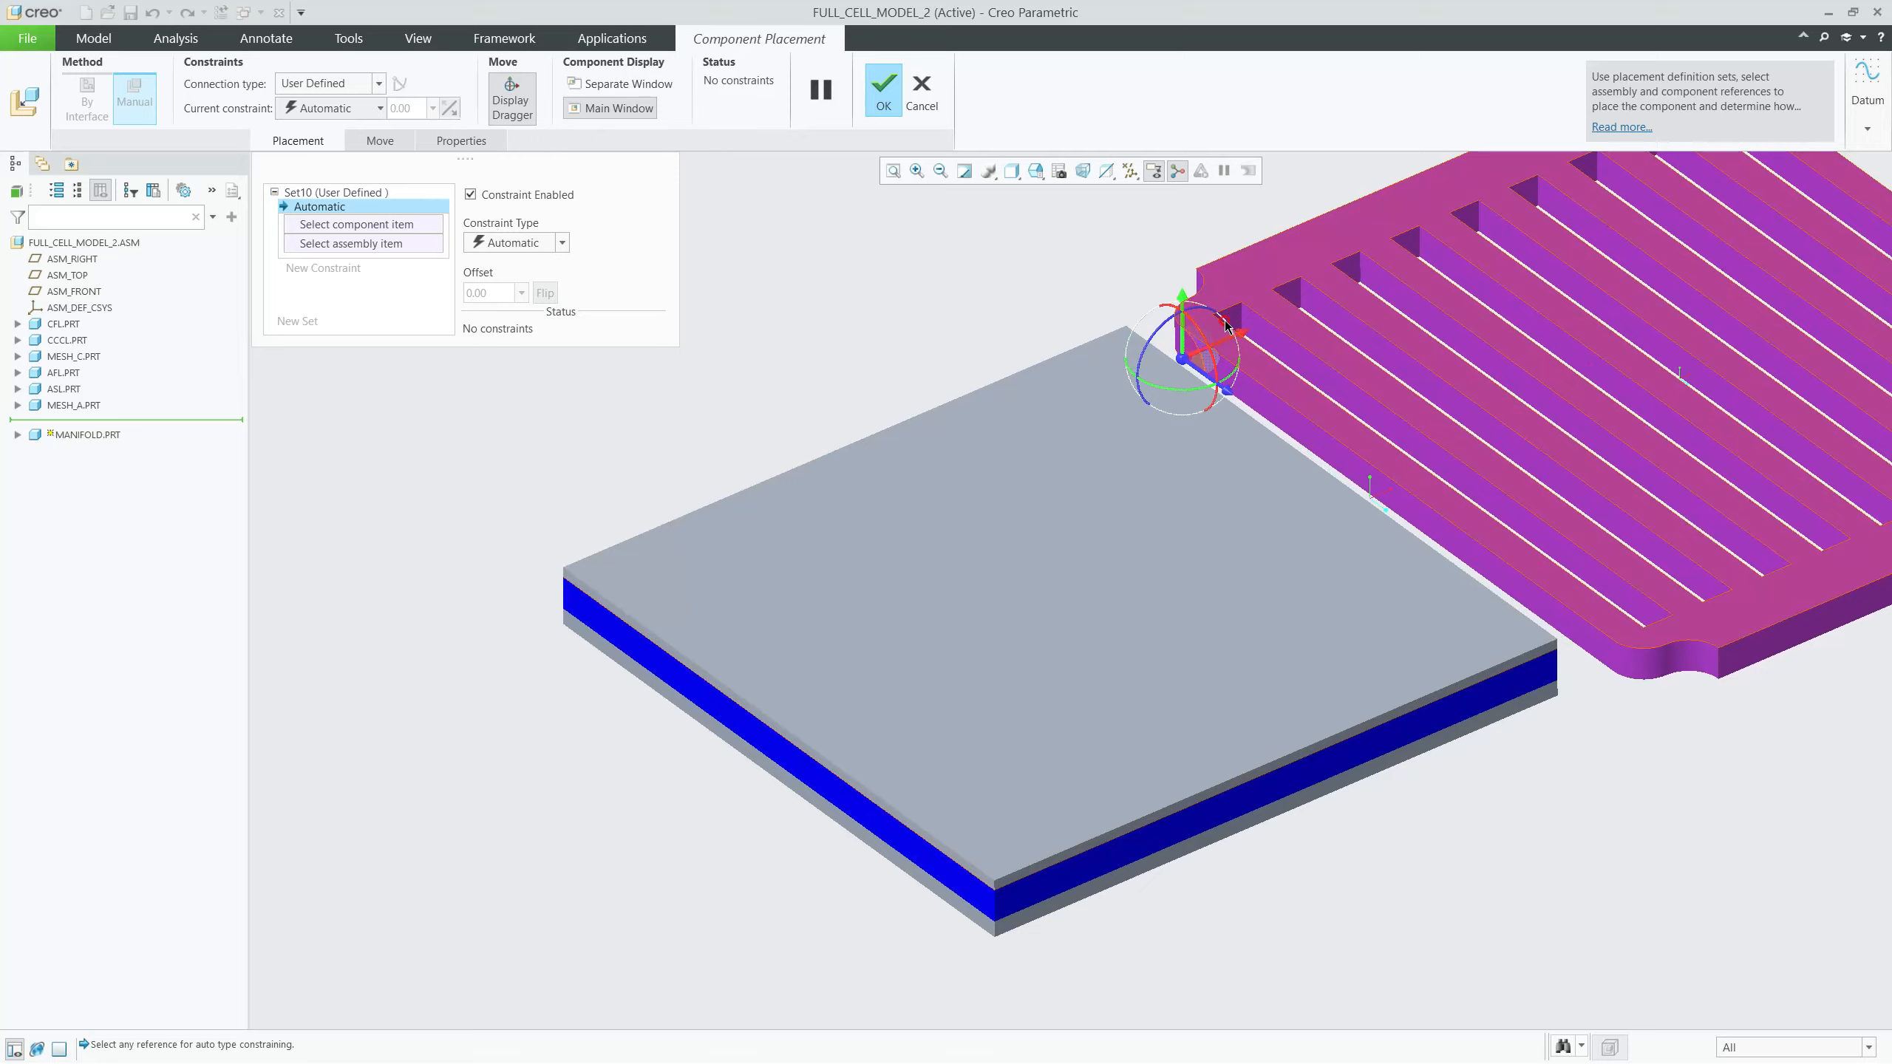
left_click(1224, 315)
scroll(1041, 486, "down", 4)
scroll(1041, 482, "down", 3)
middle_click_drag(866, 529, 1002, 561)
scroll(1085, 618, "up", 5)
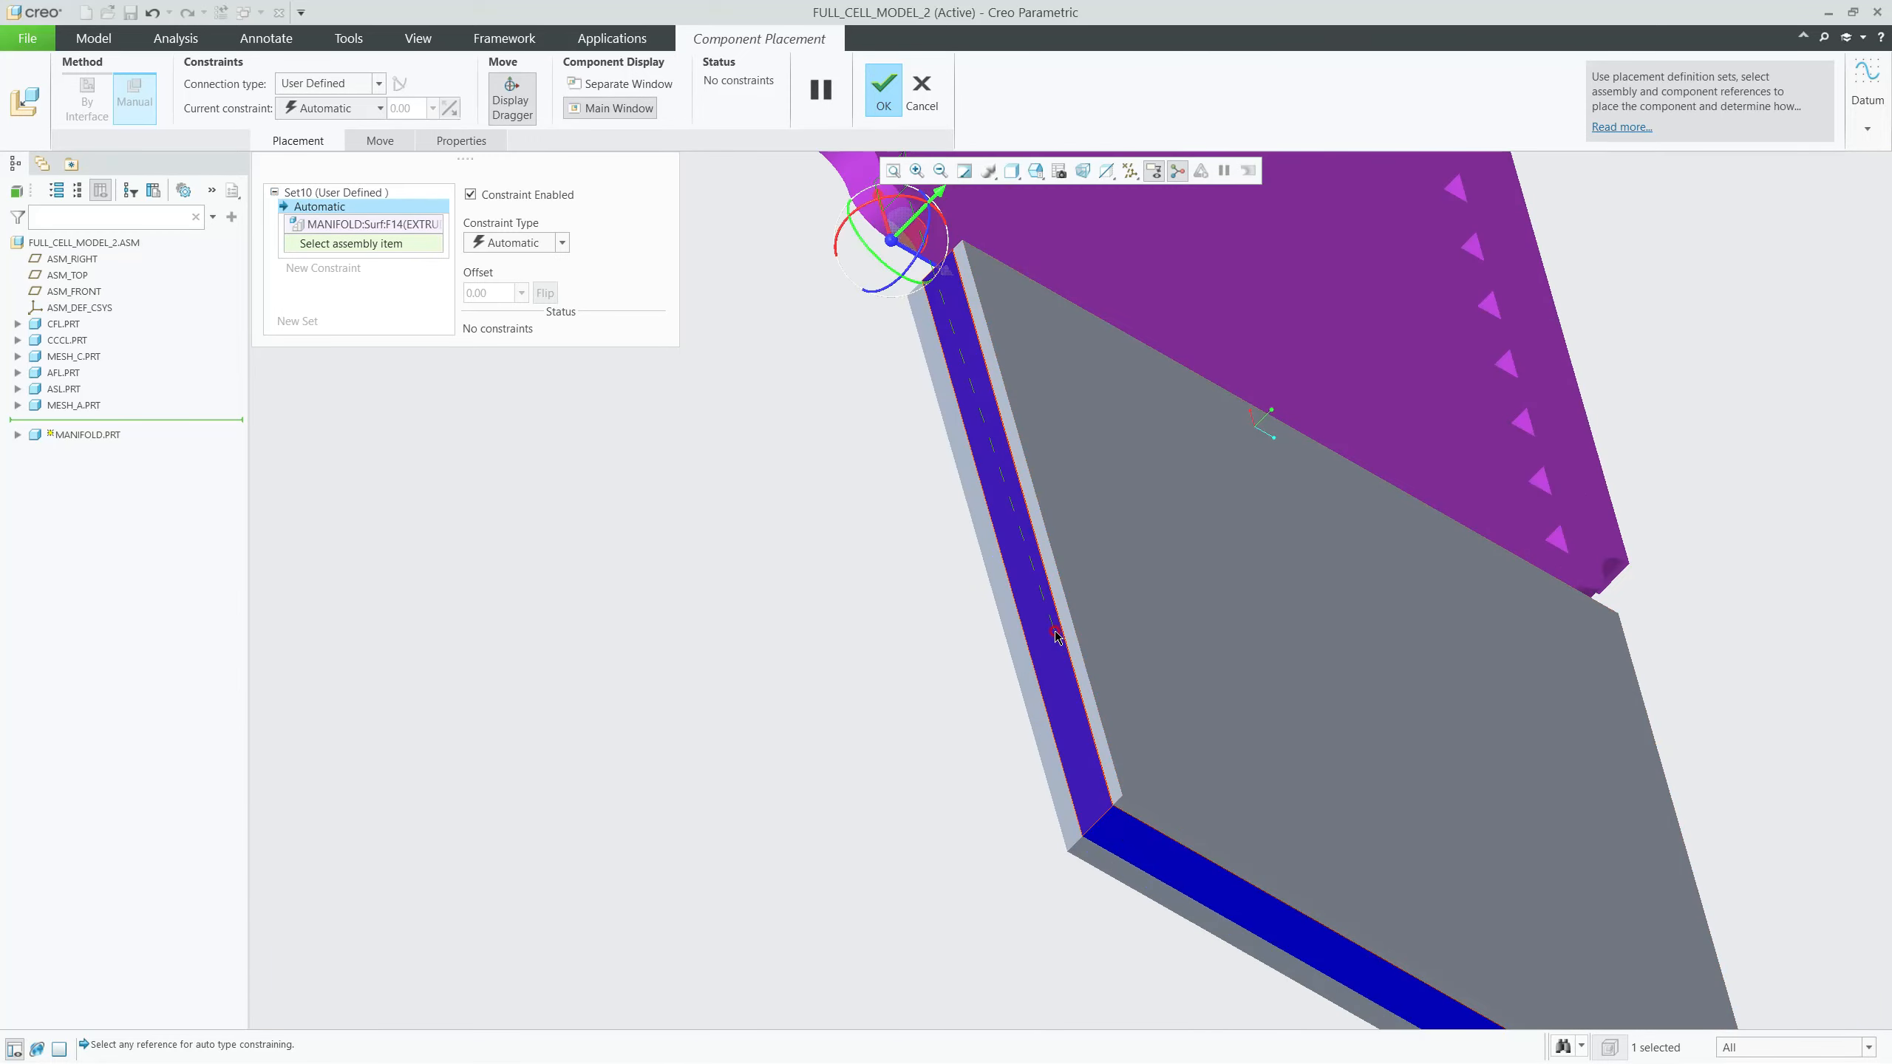
left_click(1056, 630)
scroll(1100, 548, "down", 4)
middle_click_drag(1045, 542, 1062, 497)
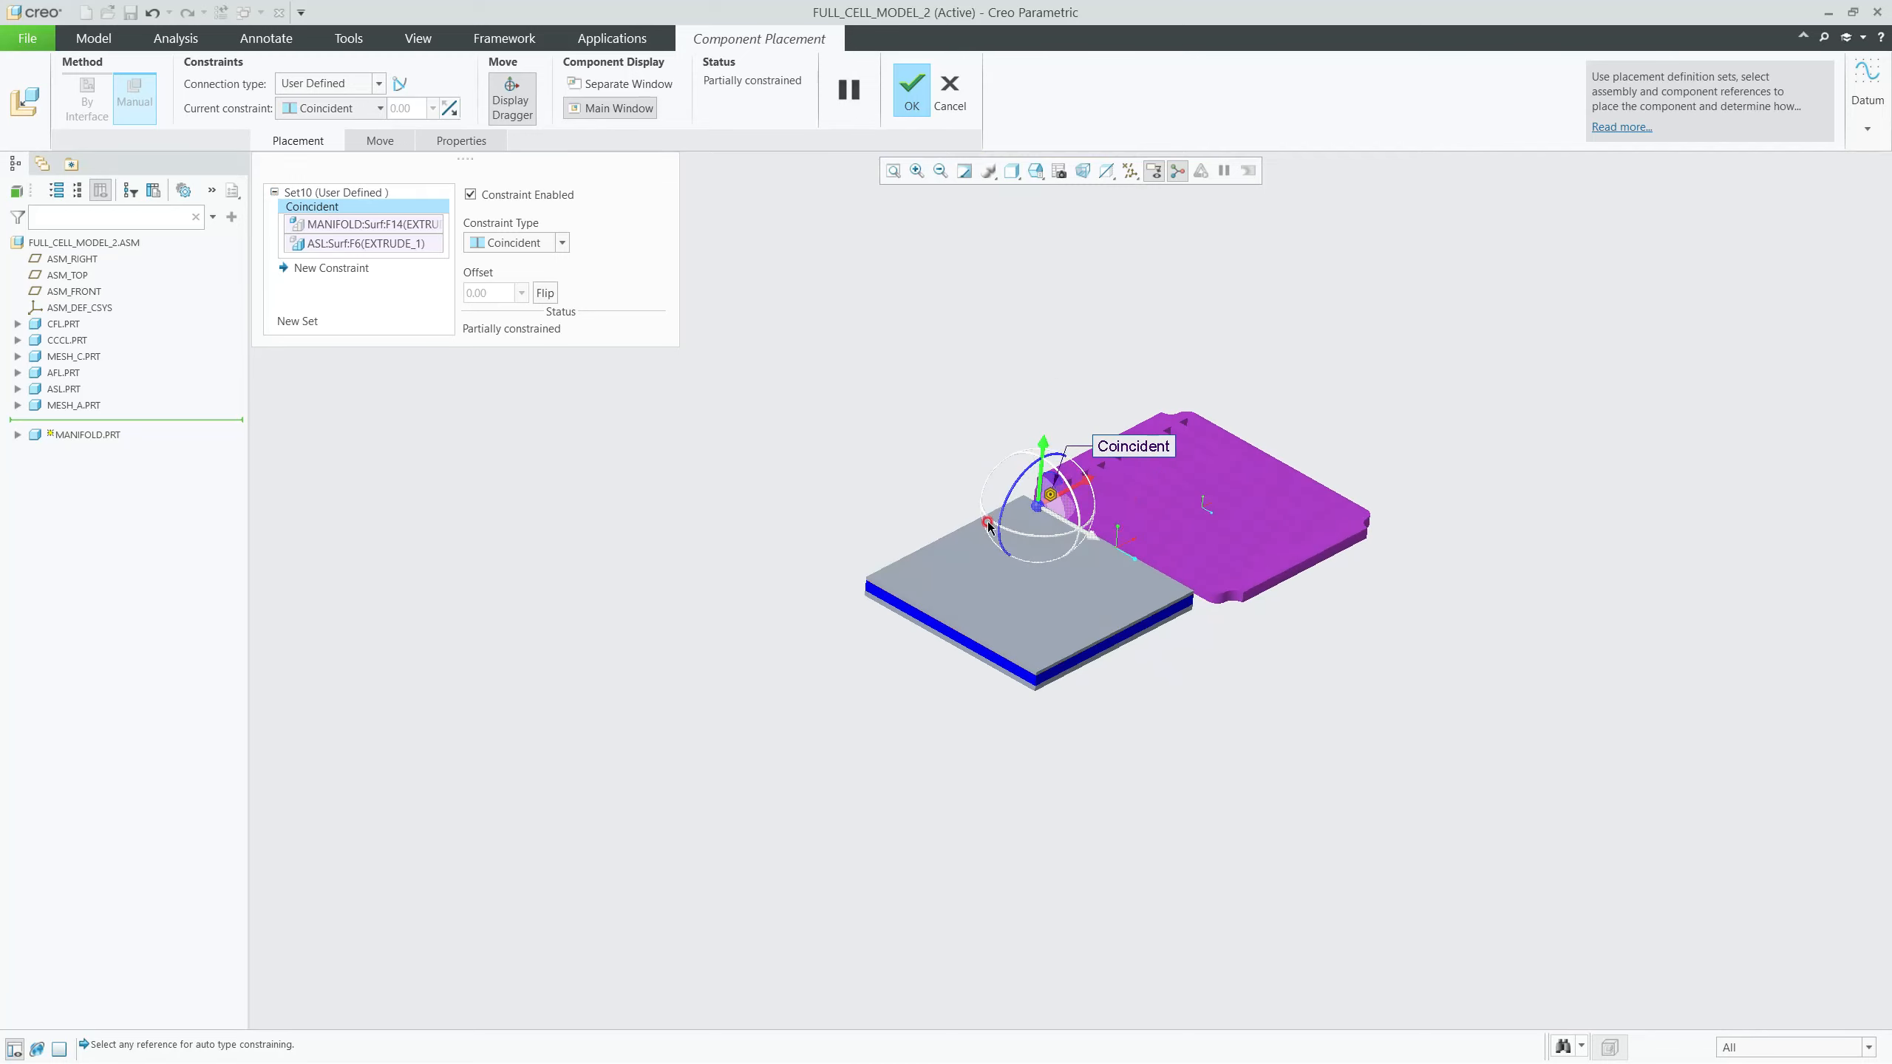
Step: Add a coincident constraint between the manifold's long side face and the blue ASL layer's matching long side face
scroll(990, 526, "up", 6)
left_click(1174, 630)
scroll(1178, 625, "down", 5)
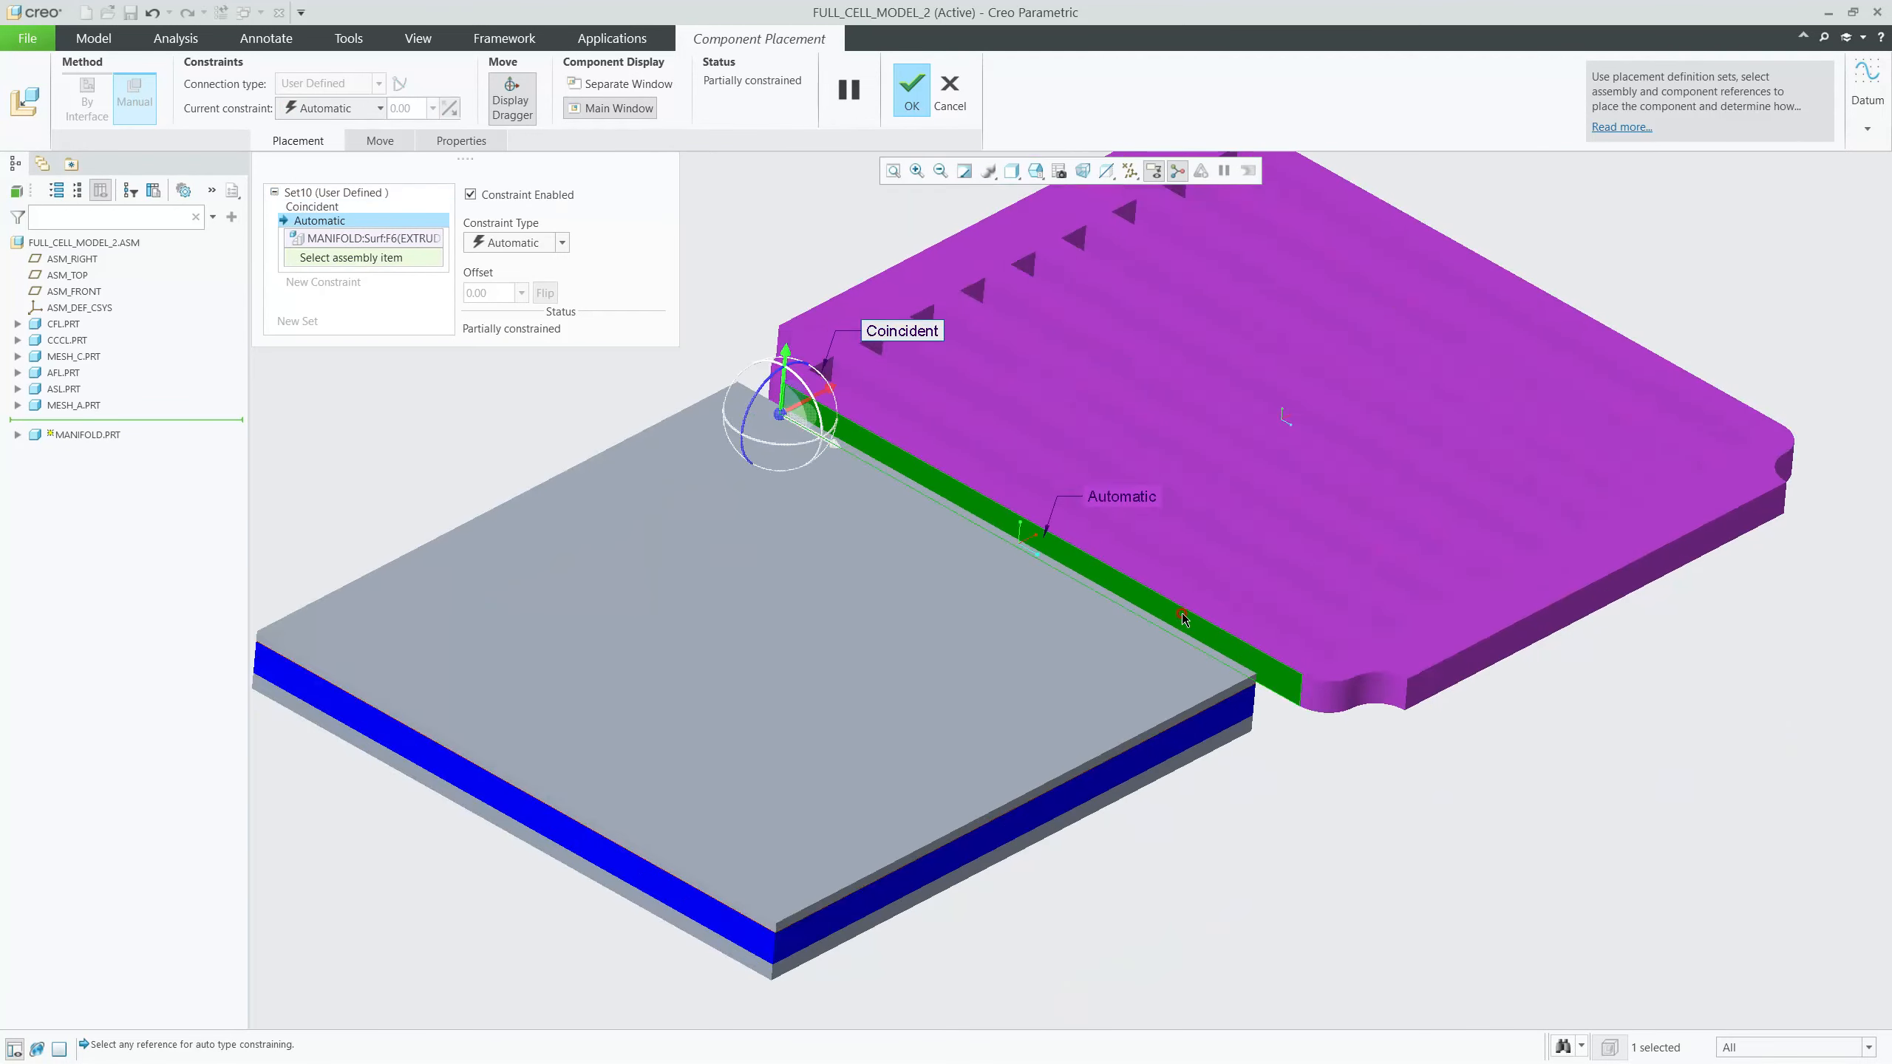
scroll(945, 727, "up", 3)
left_click(865, 753)
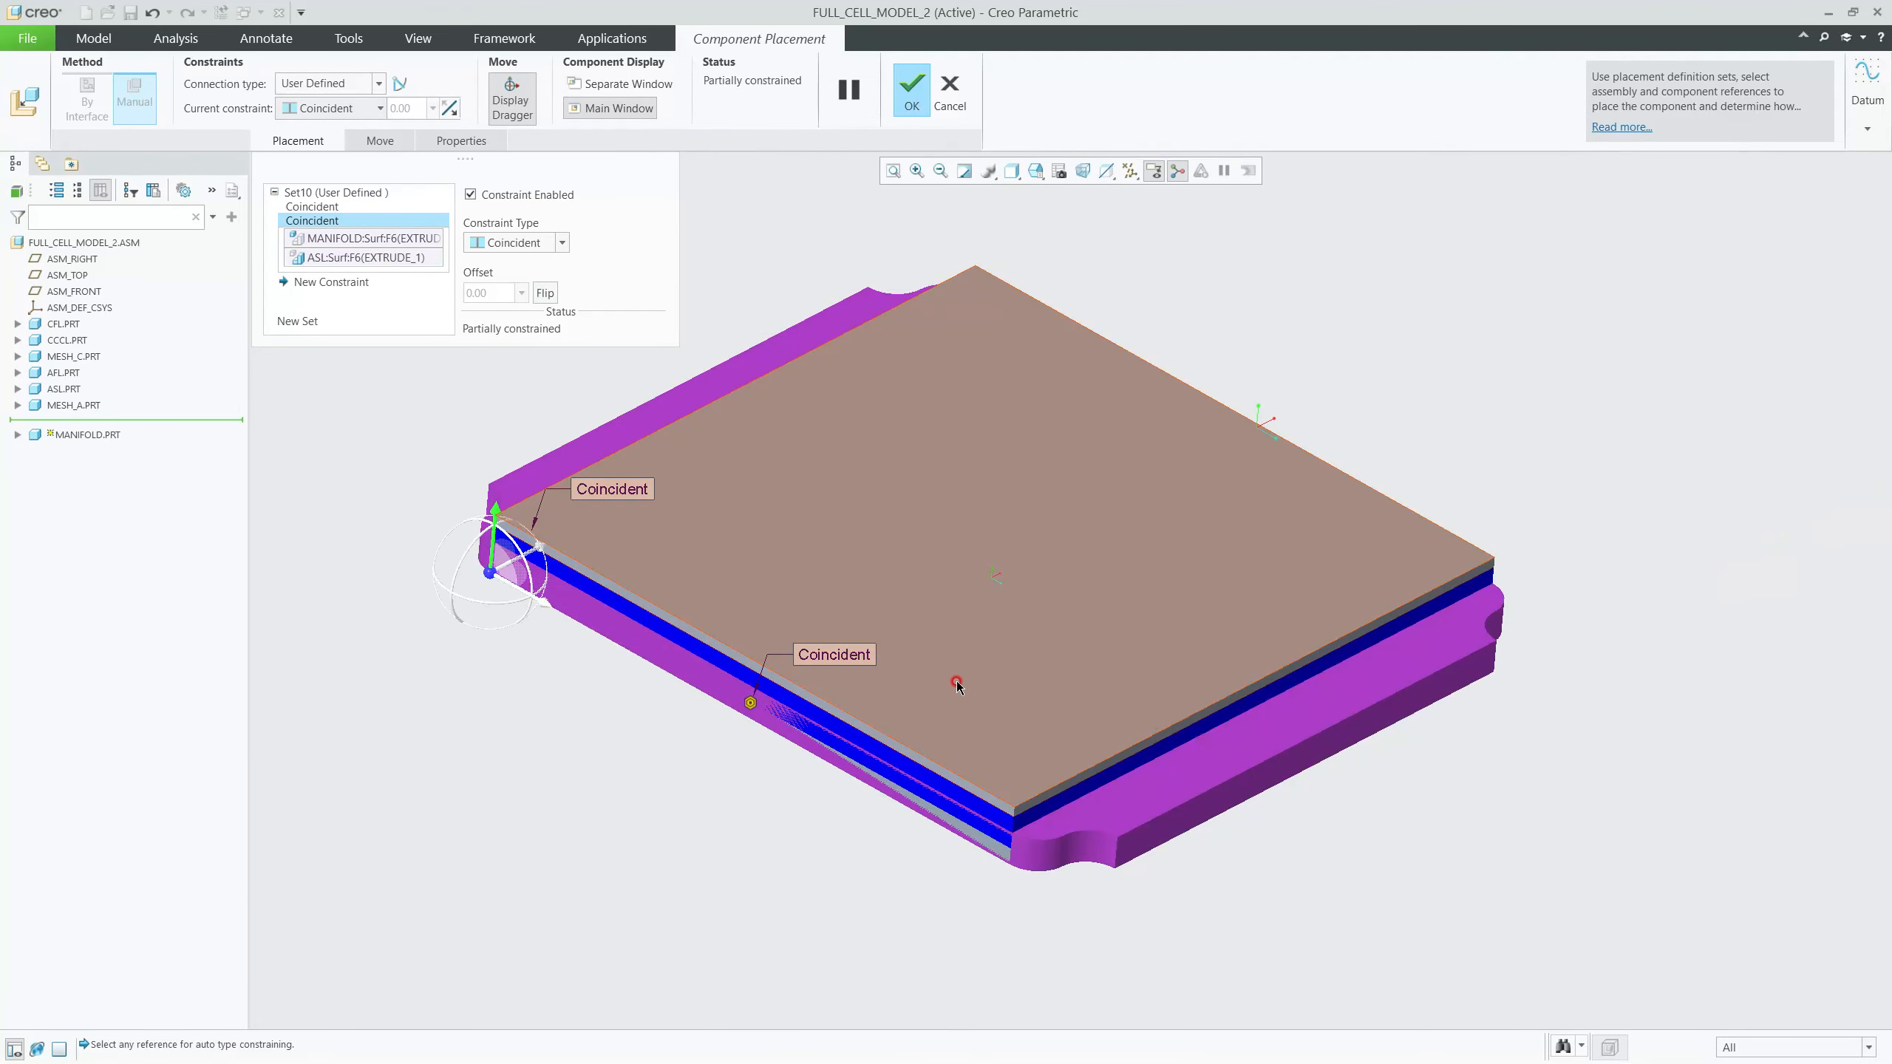
Step: Make the manifold's underside coincident with the top face of MESH_C and accept the placement
middle_click_drag(981, 726, 981, 701)
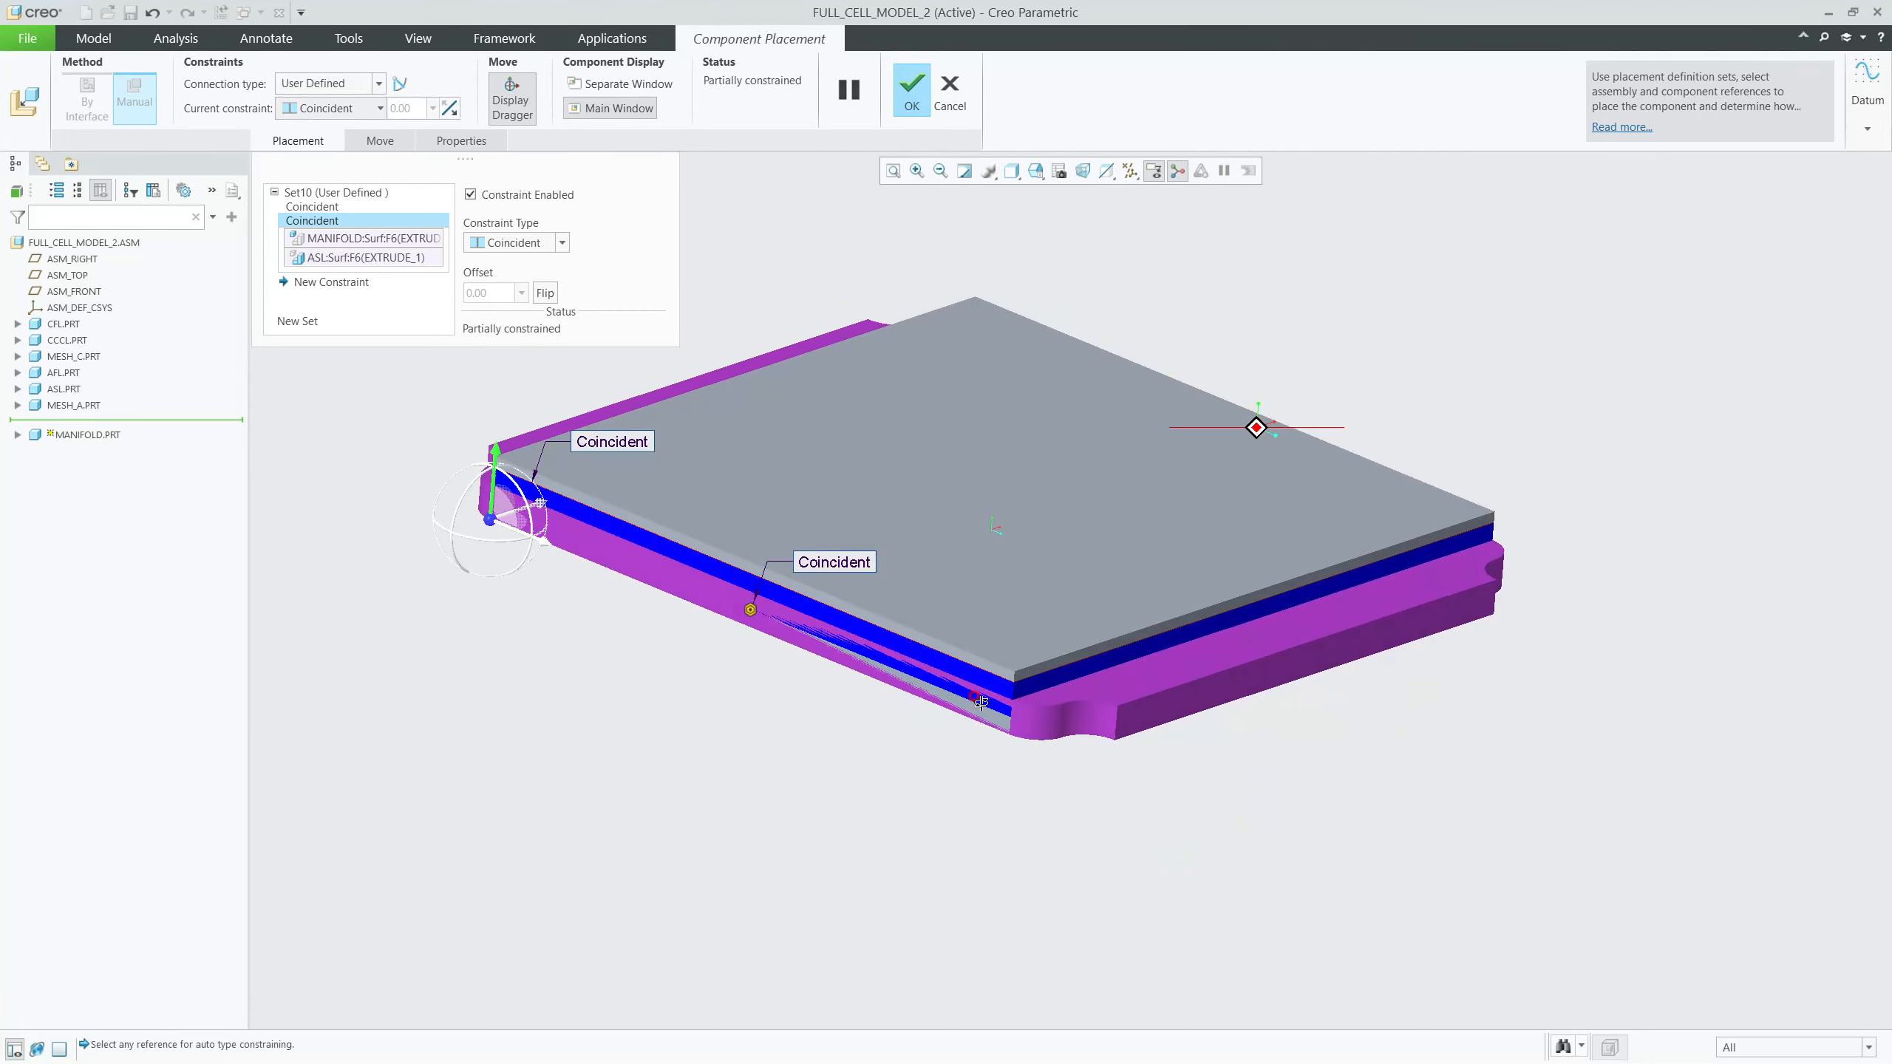
middle_click_drag(495, 501, 858, 507)
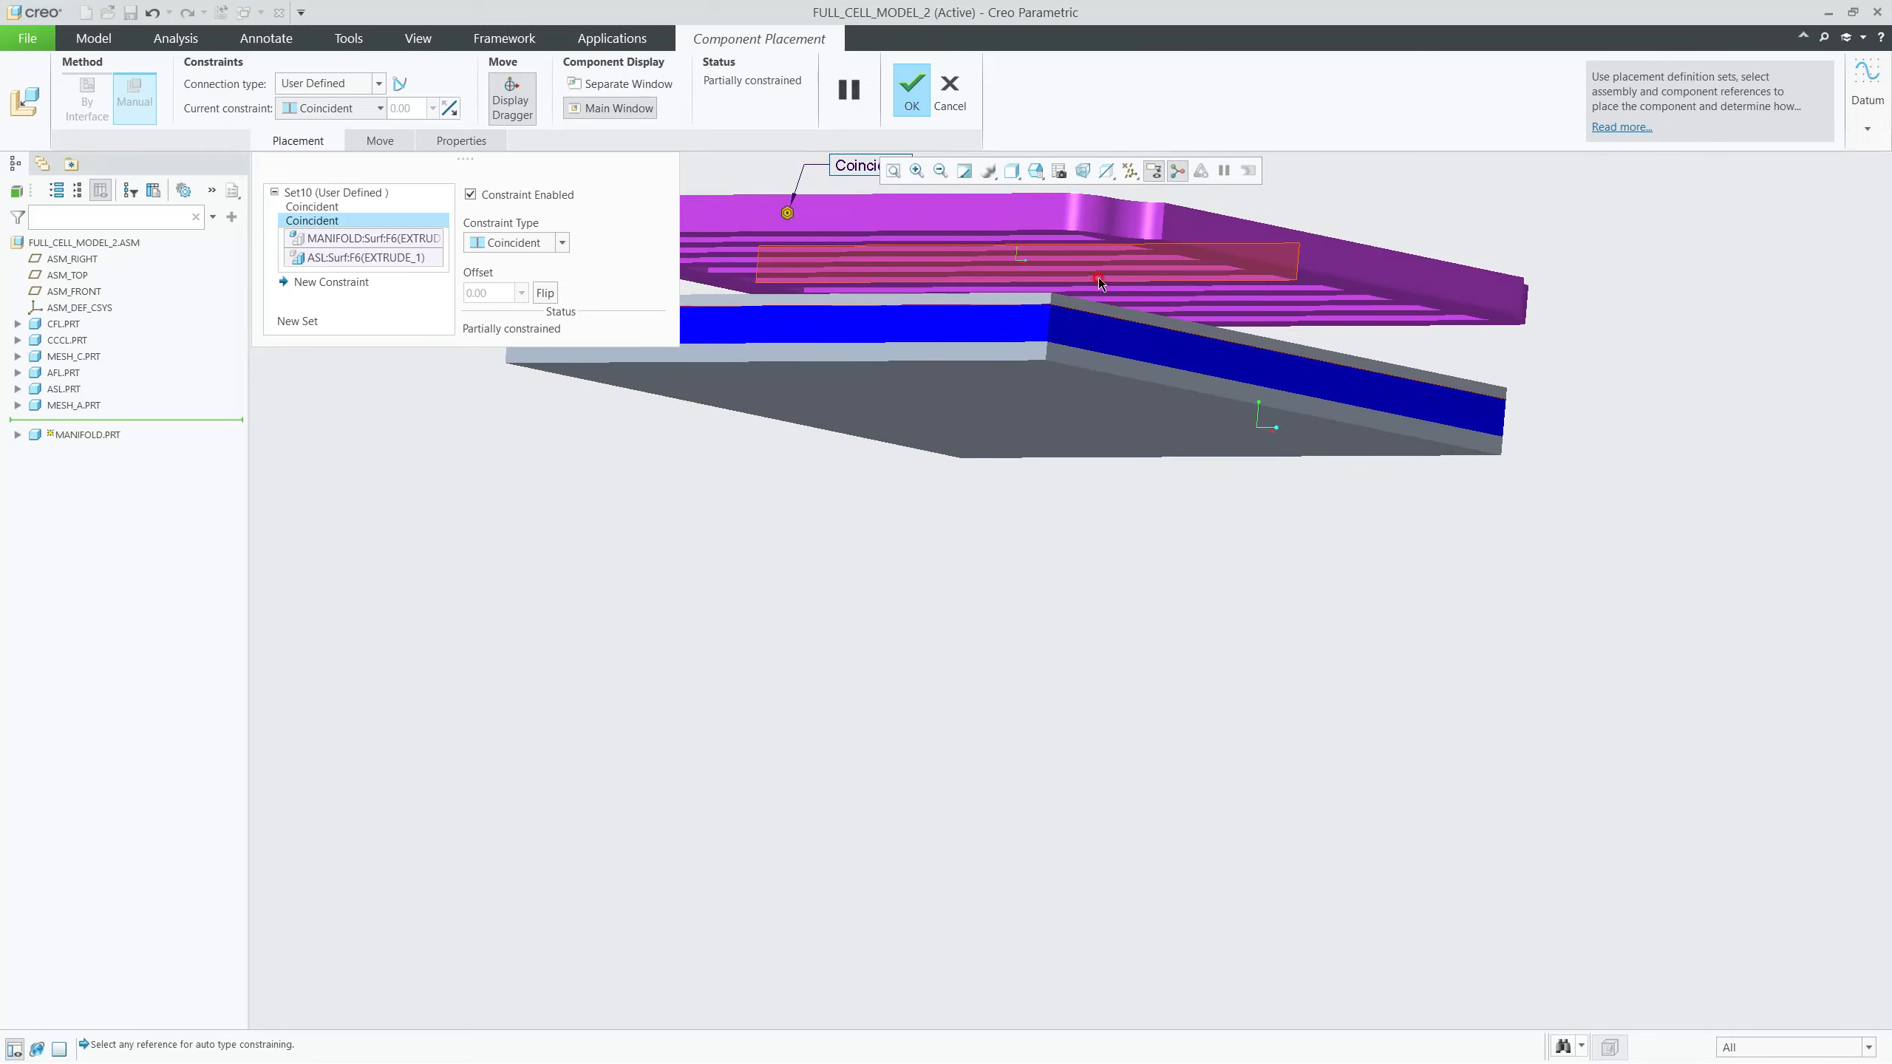
scroll(1172, 244, "up", 5)
left_click(1283, 231)
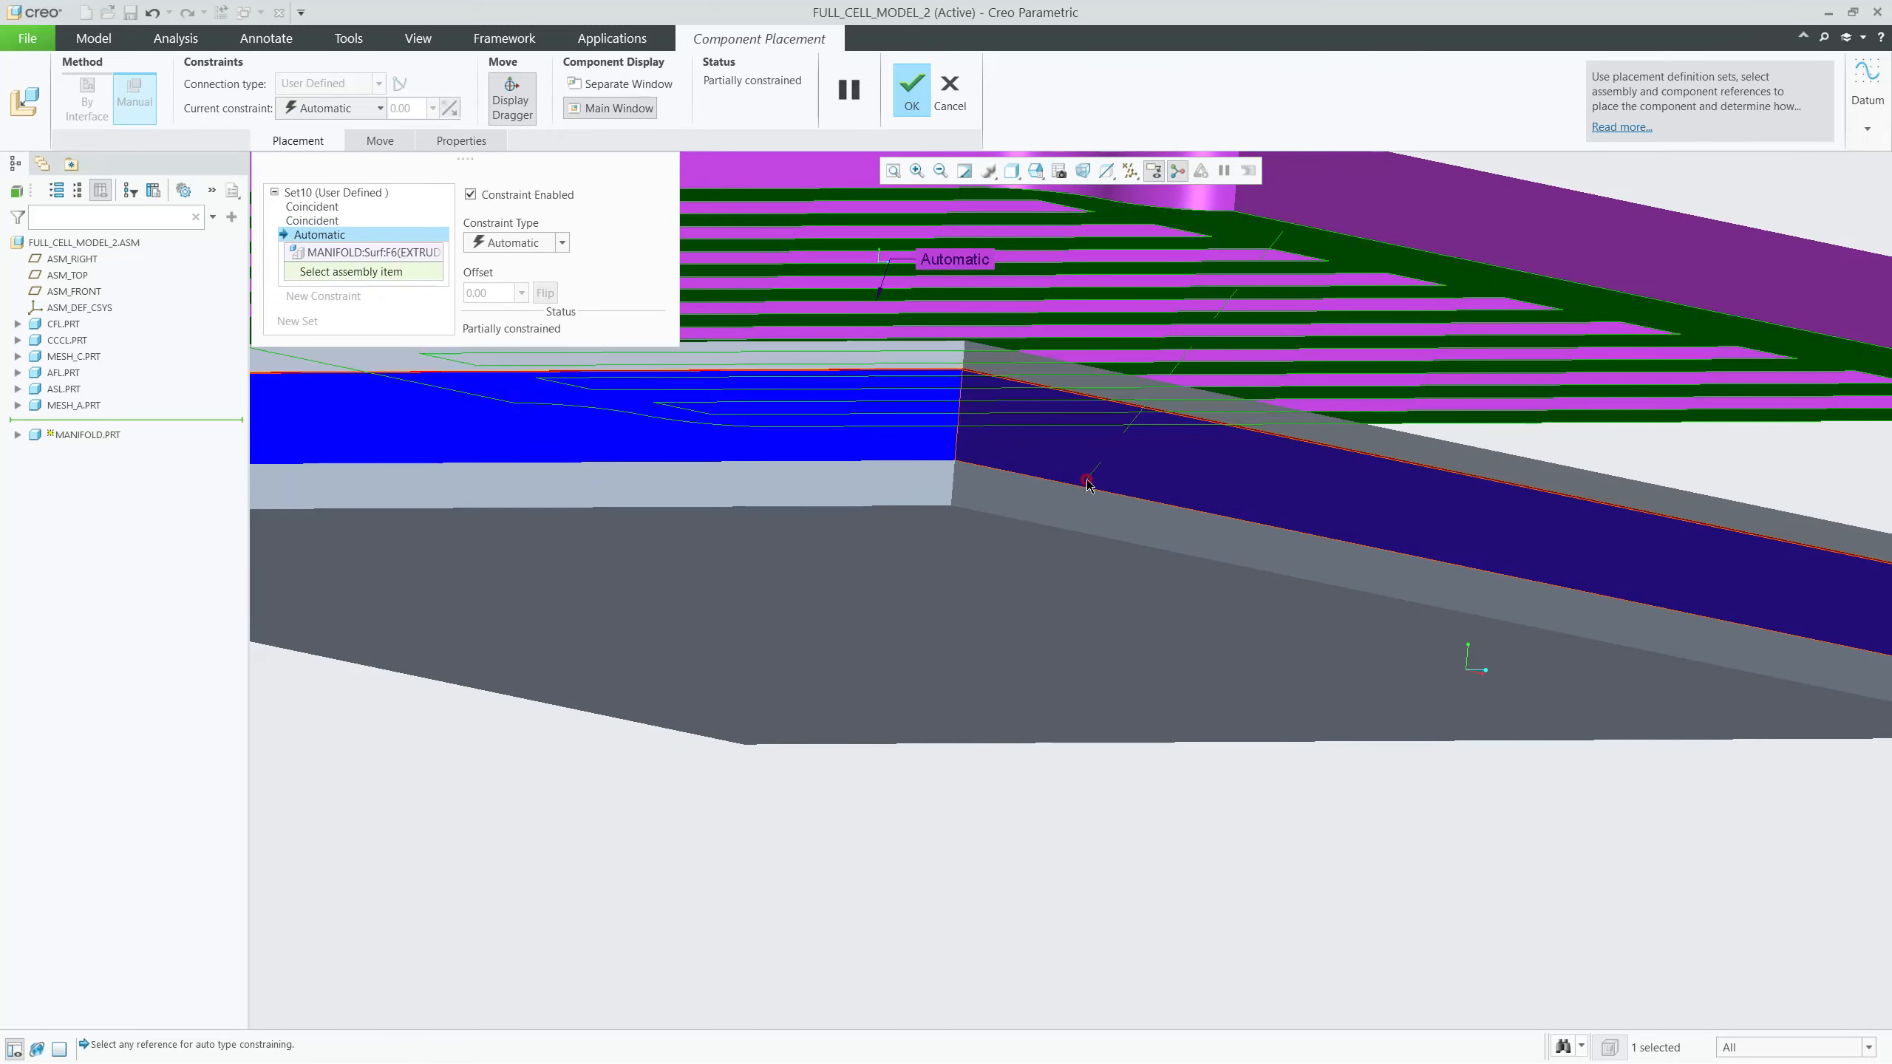
scroll(1087, 480, "down", 5)
middle_click_drag(1064, 539, 922, 626)
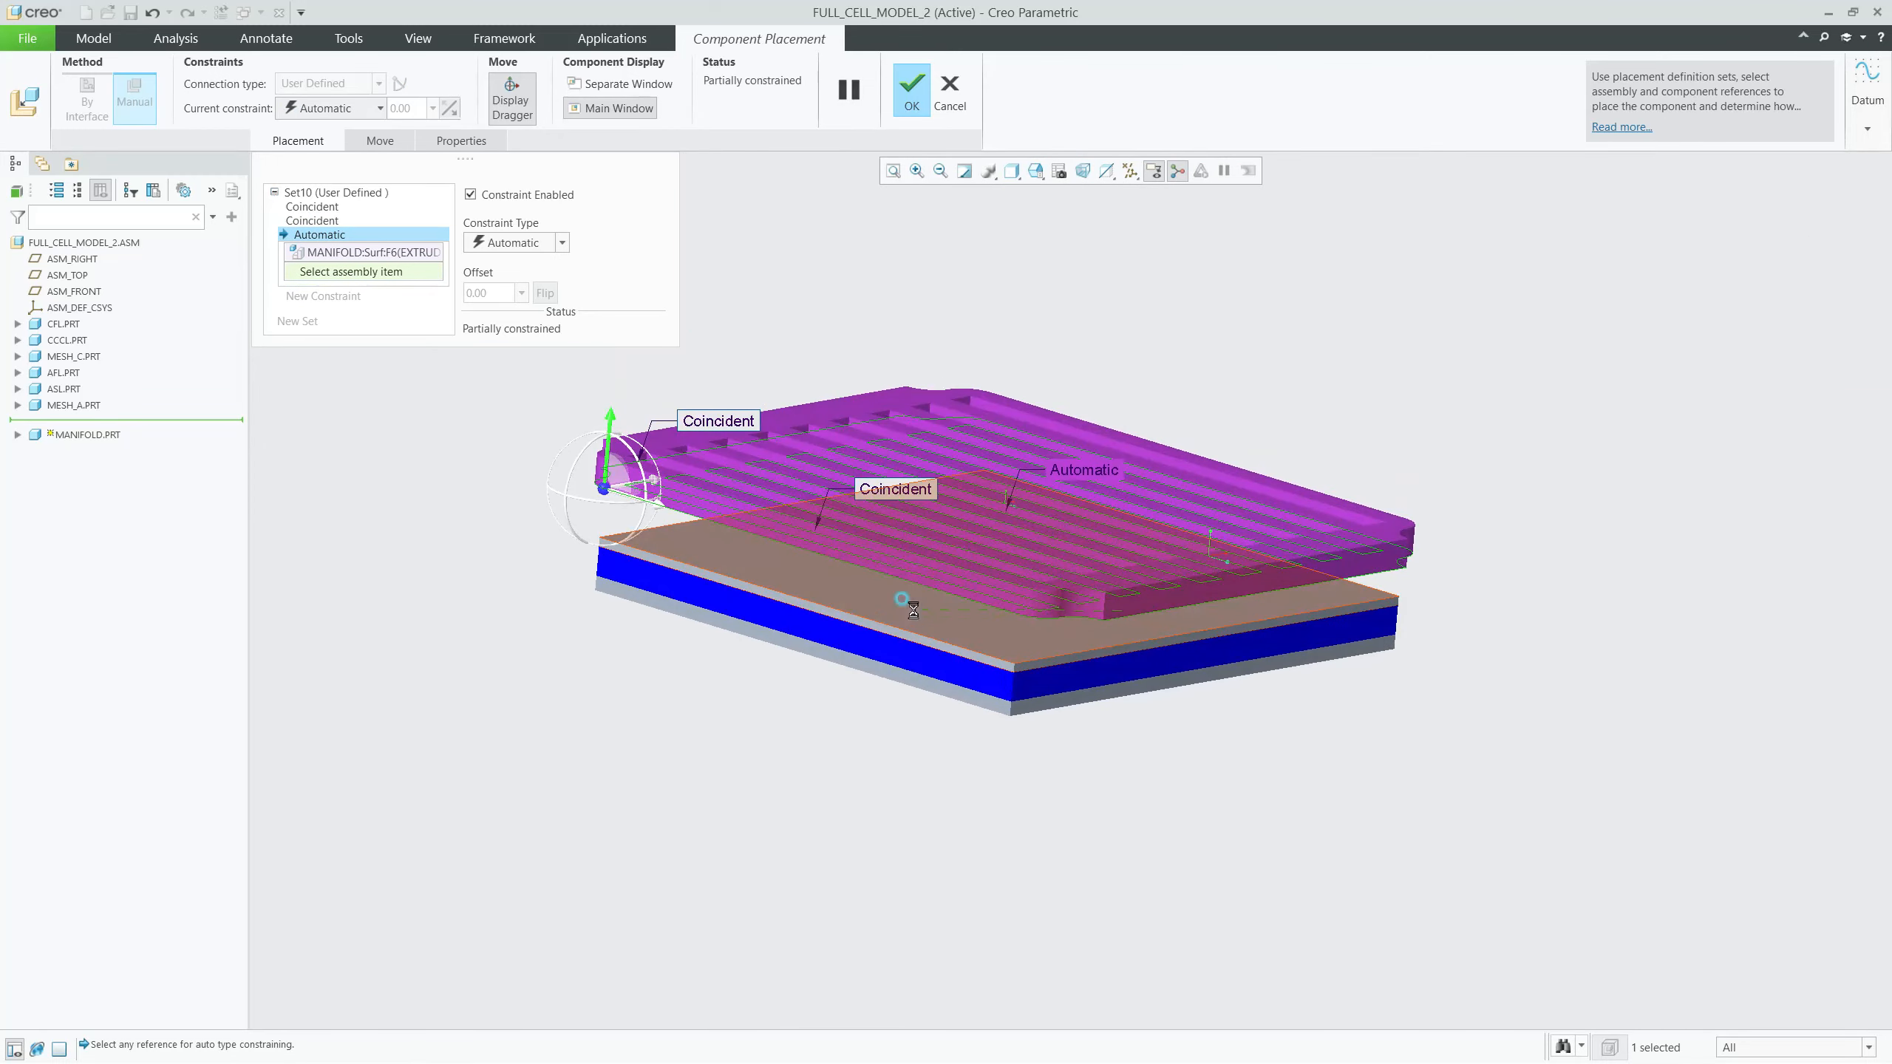
left_click(913, 609)
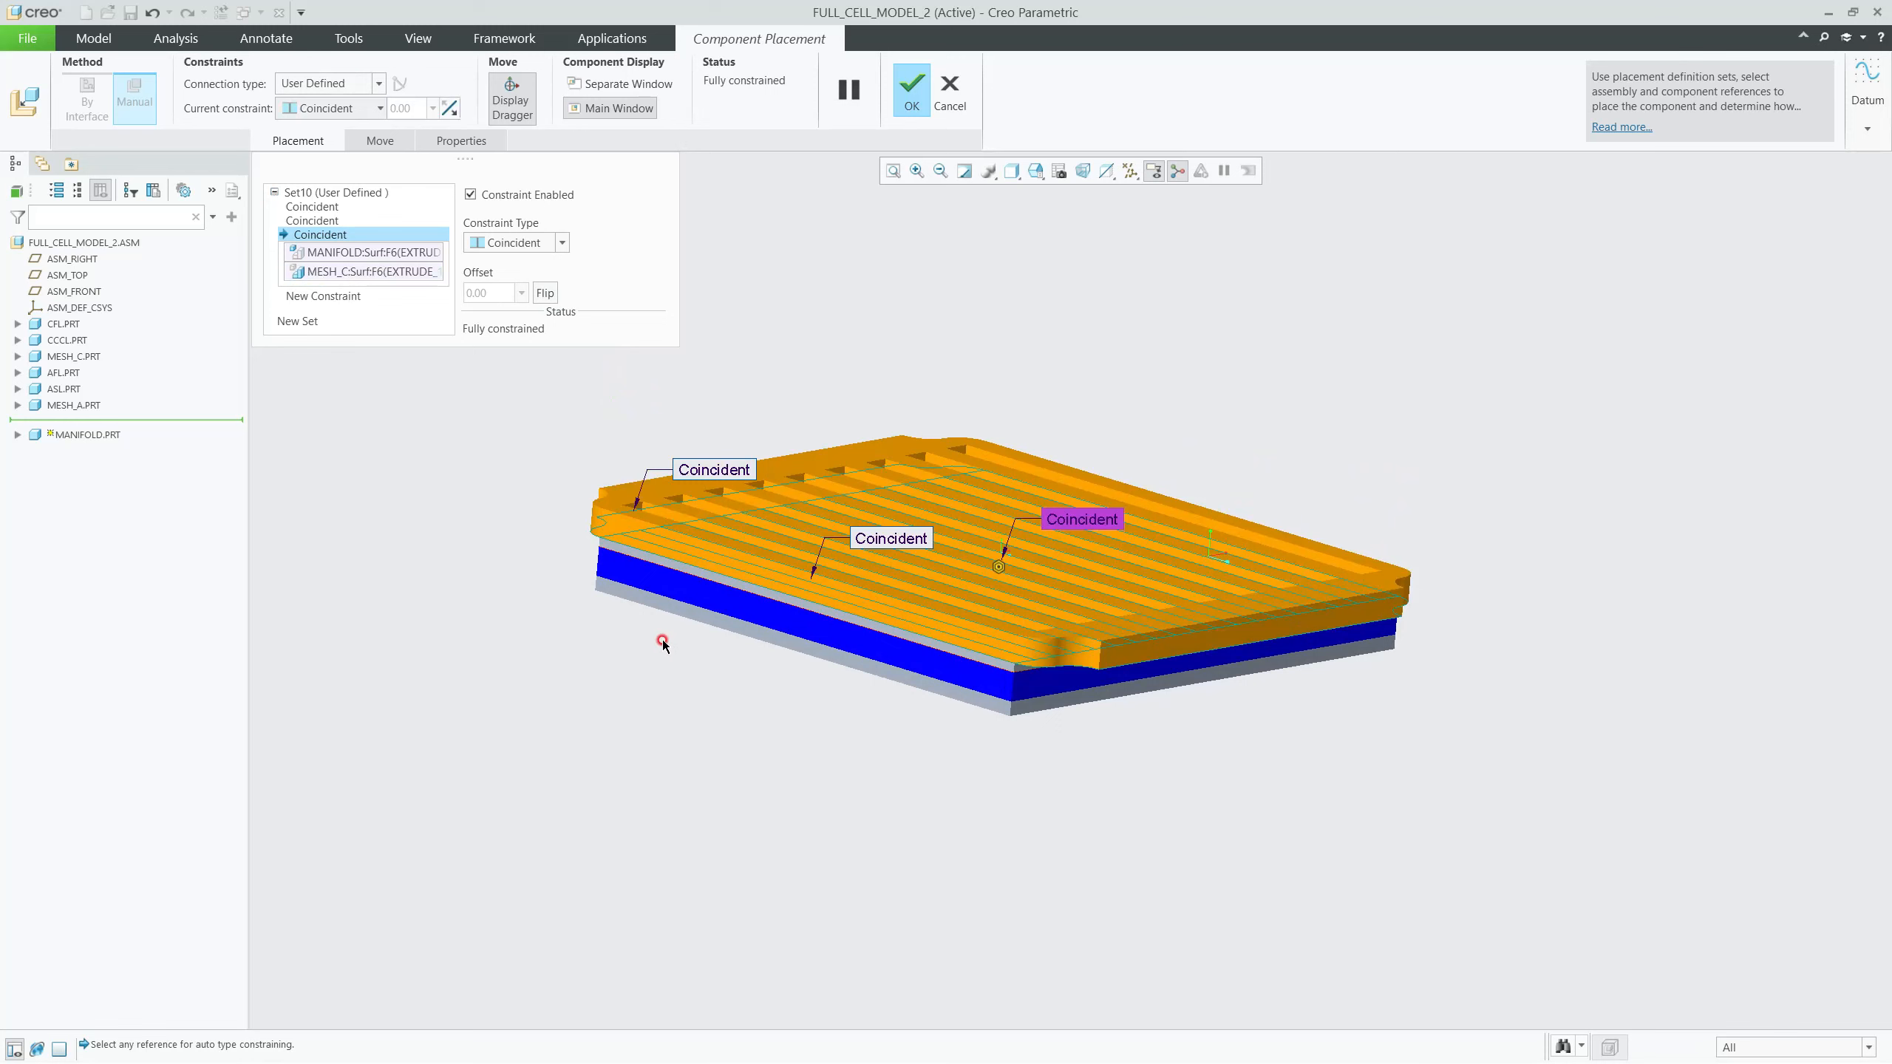
middle_click(784, 723)
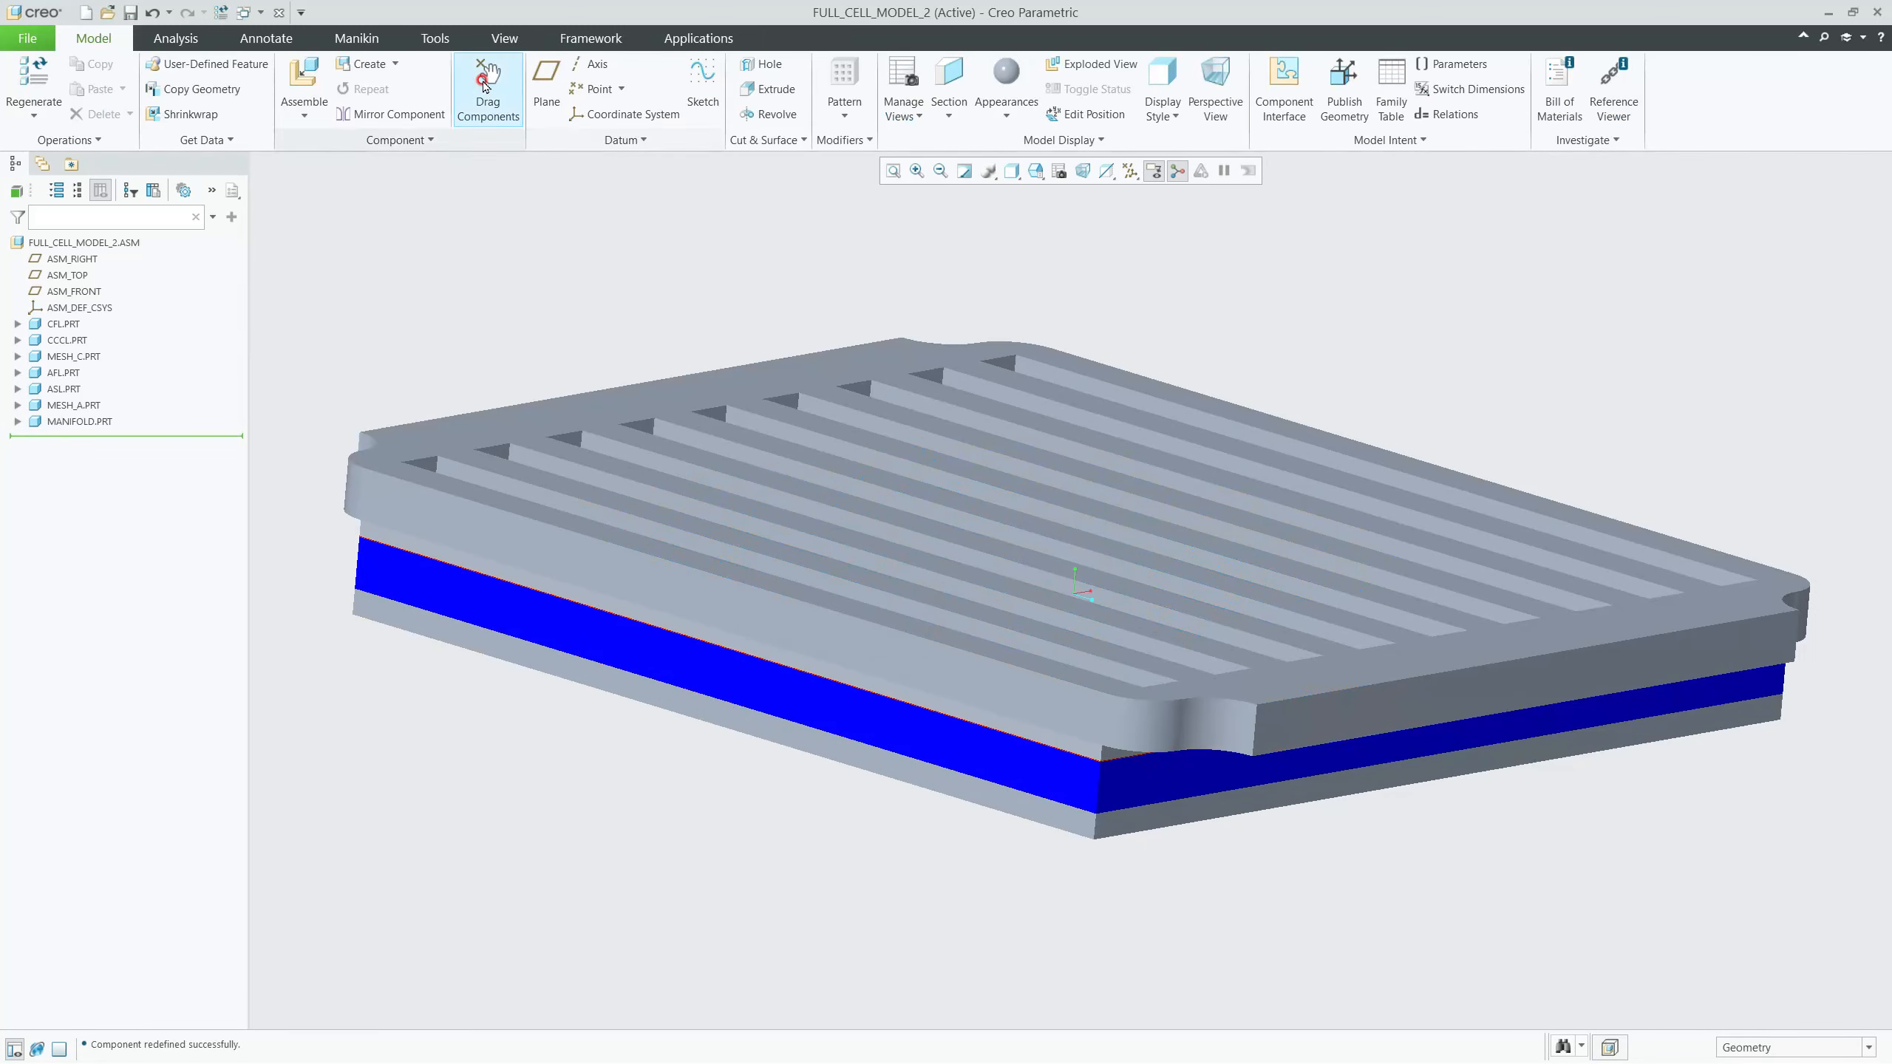
Step: Insert a second MANIFOLD.PRT into the assembly and rotate it a quarter turn in its own plane beside the stack
left_click(392, 64)
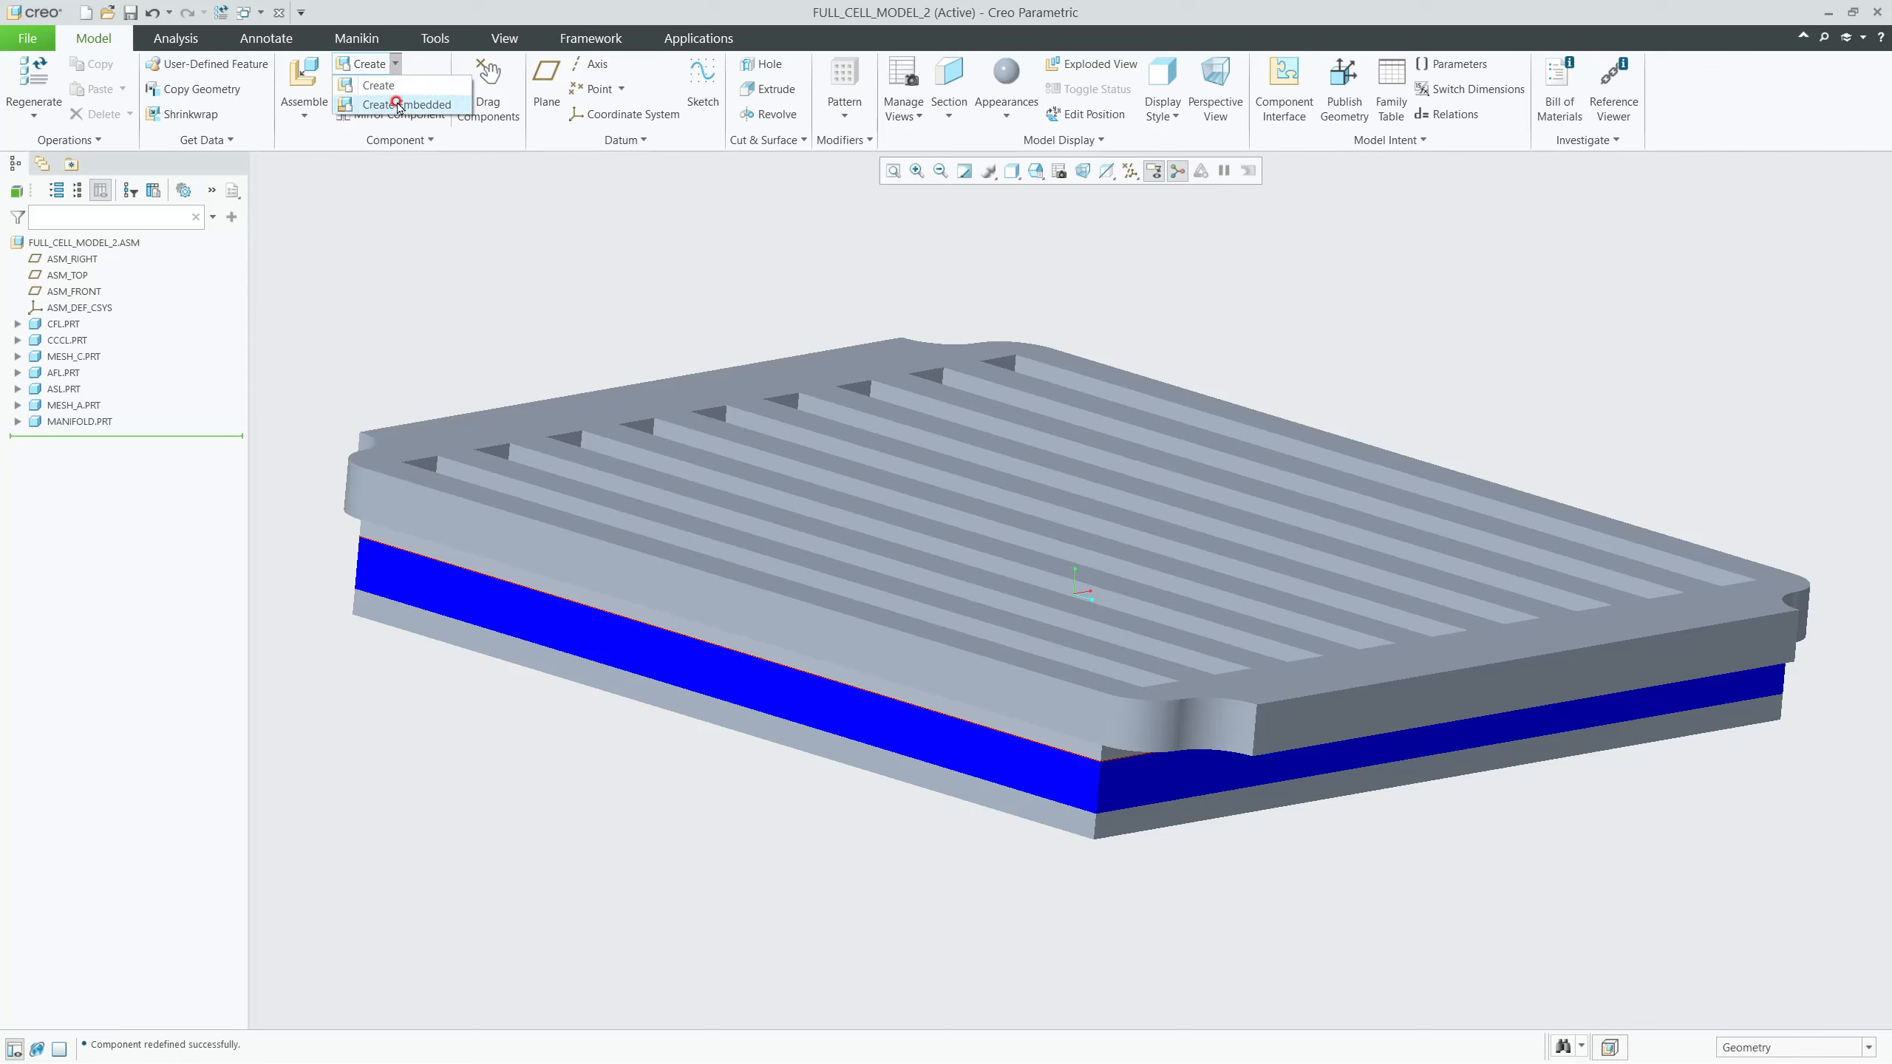
left_click(305, 108)
left_click(305, 108)
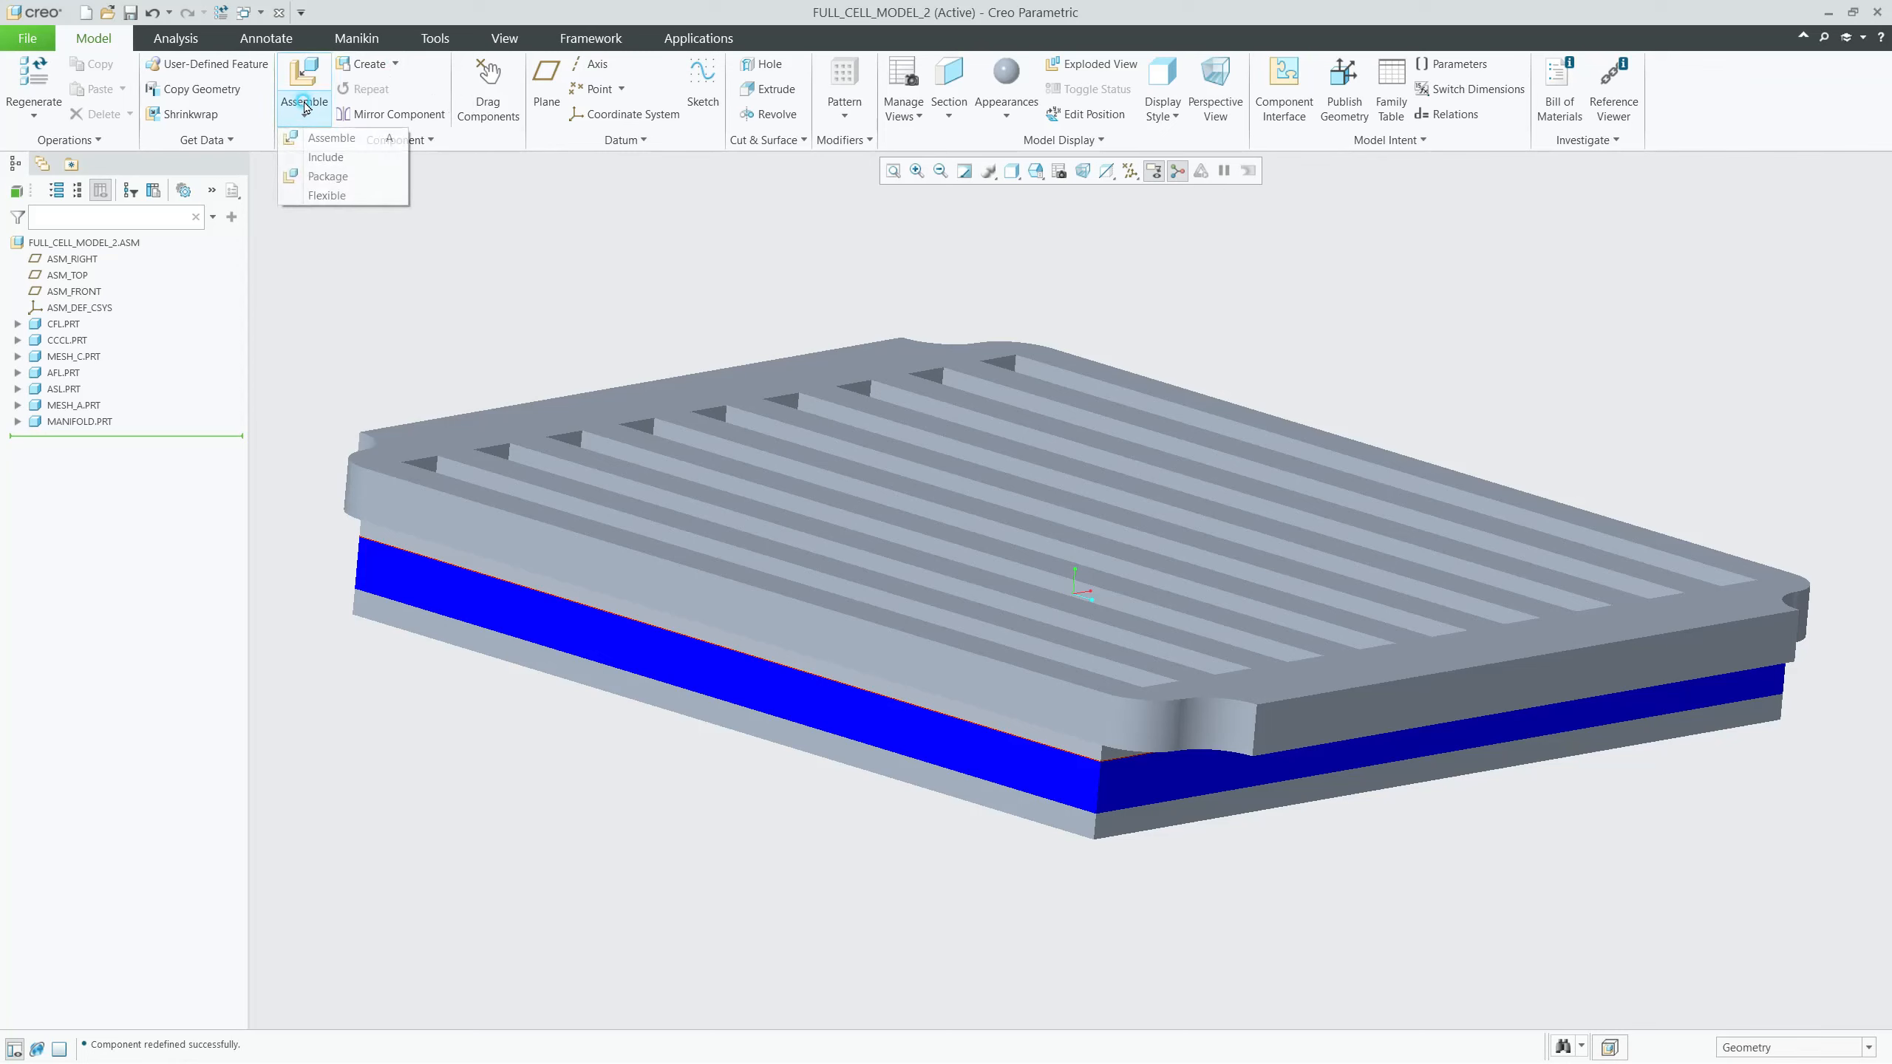
left_click(322, 140)
left_click(1073, 766)
middle_click_drag(1002, 509, 1195, 430)
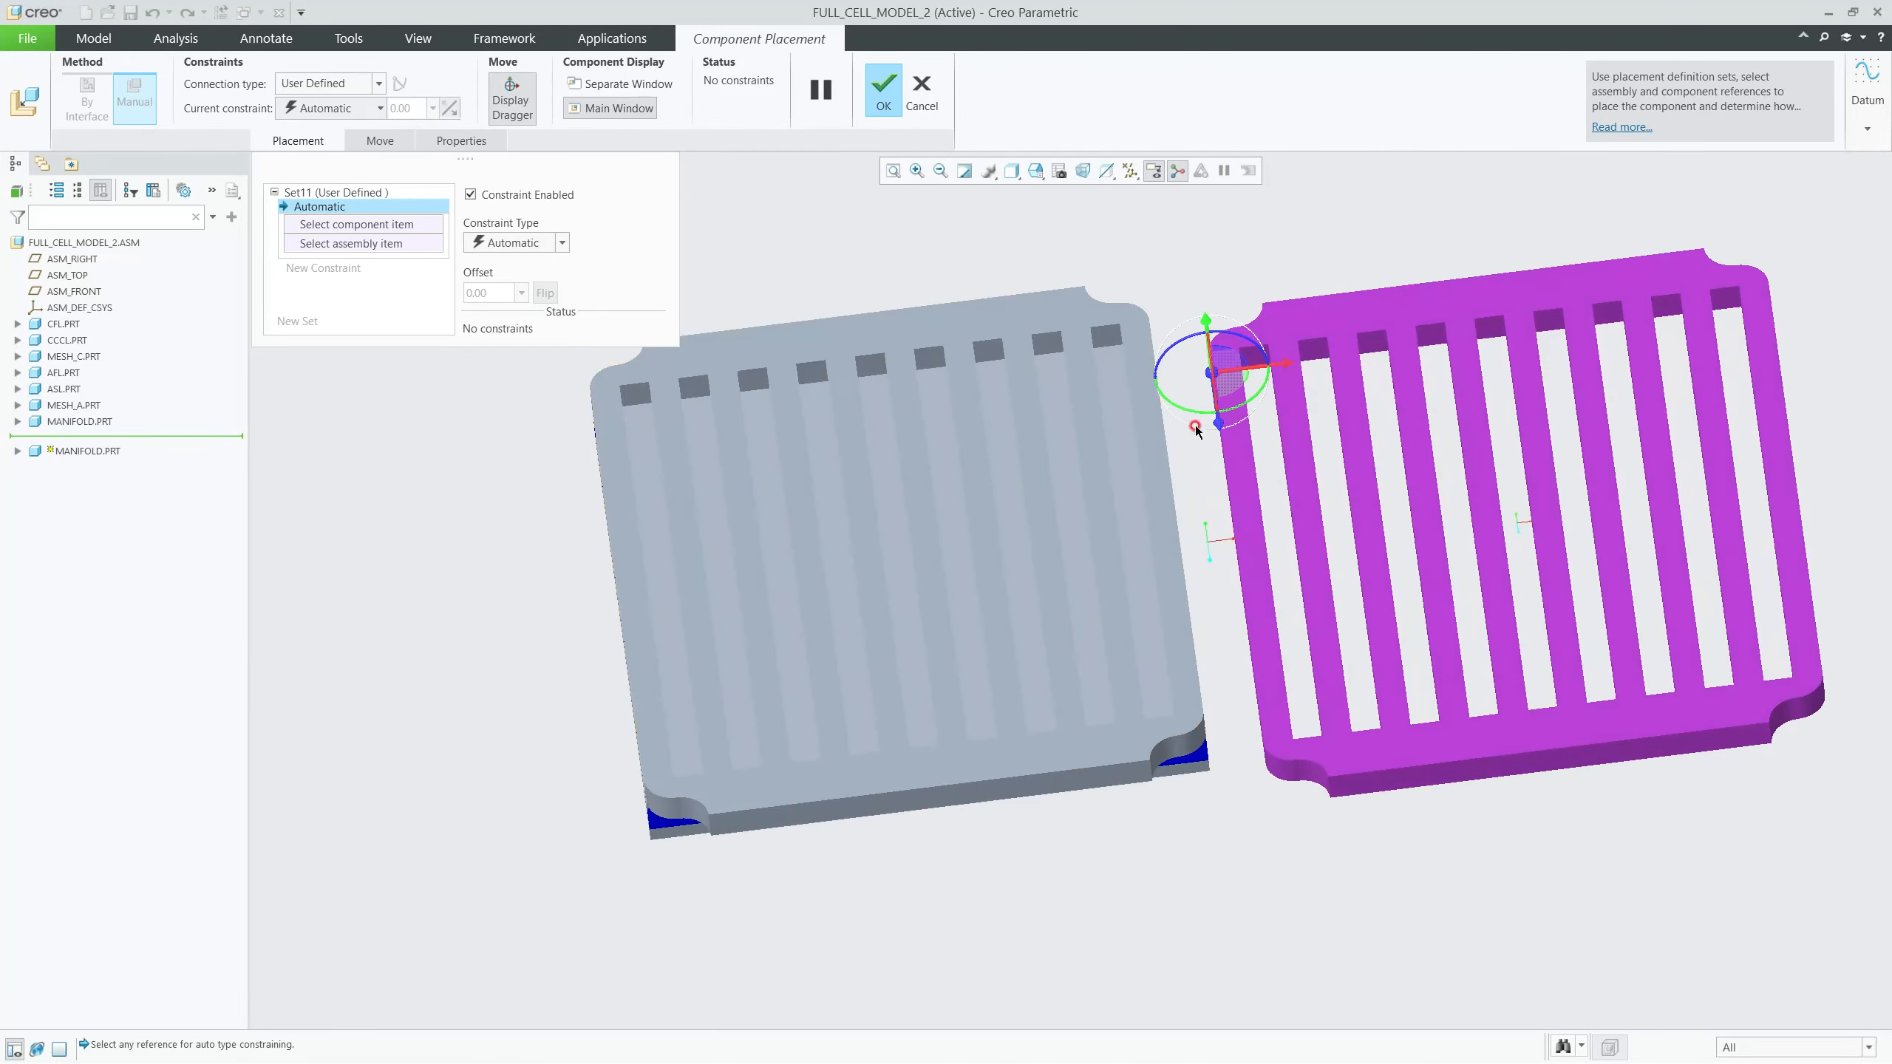
left_click_drag(1219, 415, 1306, 386)
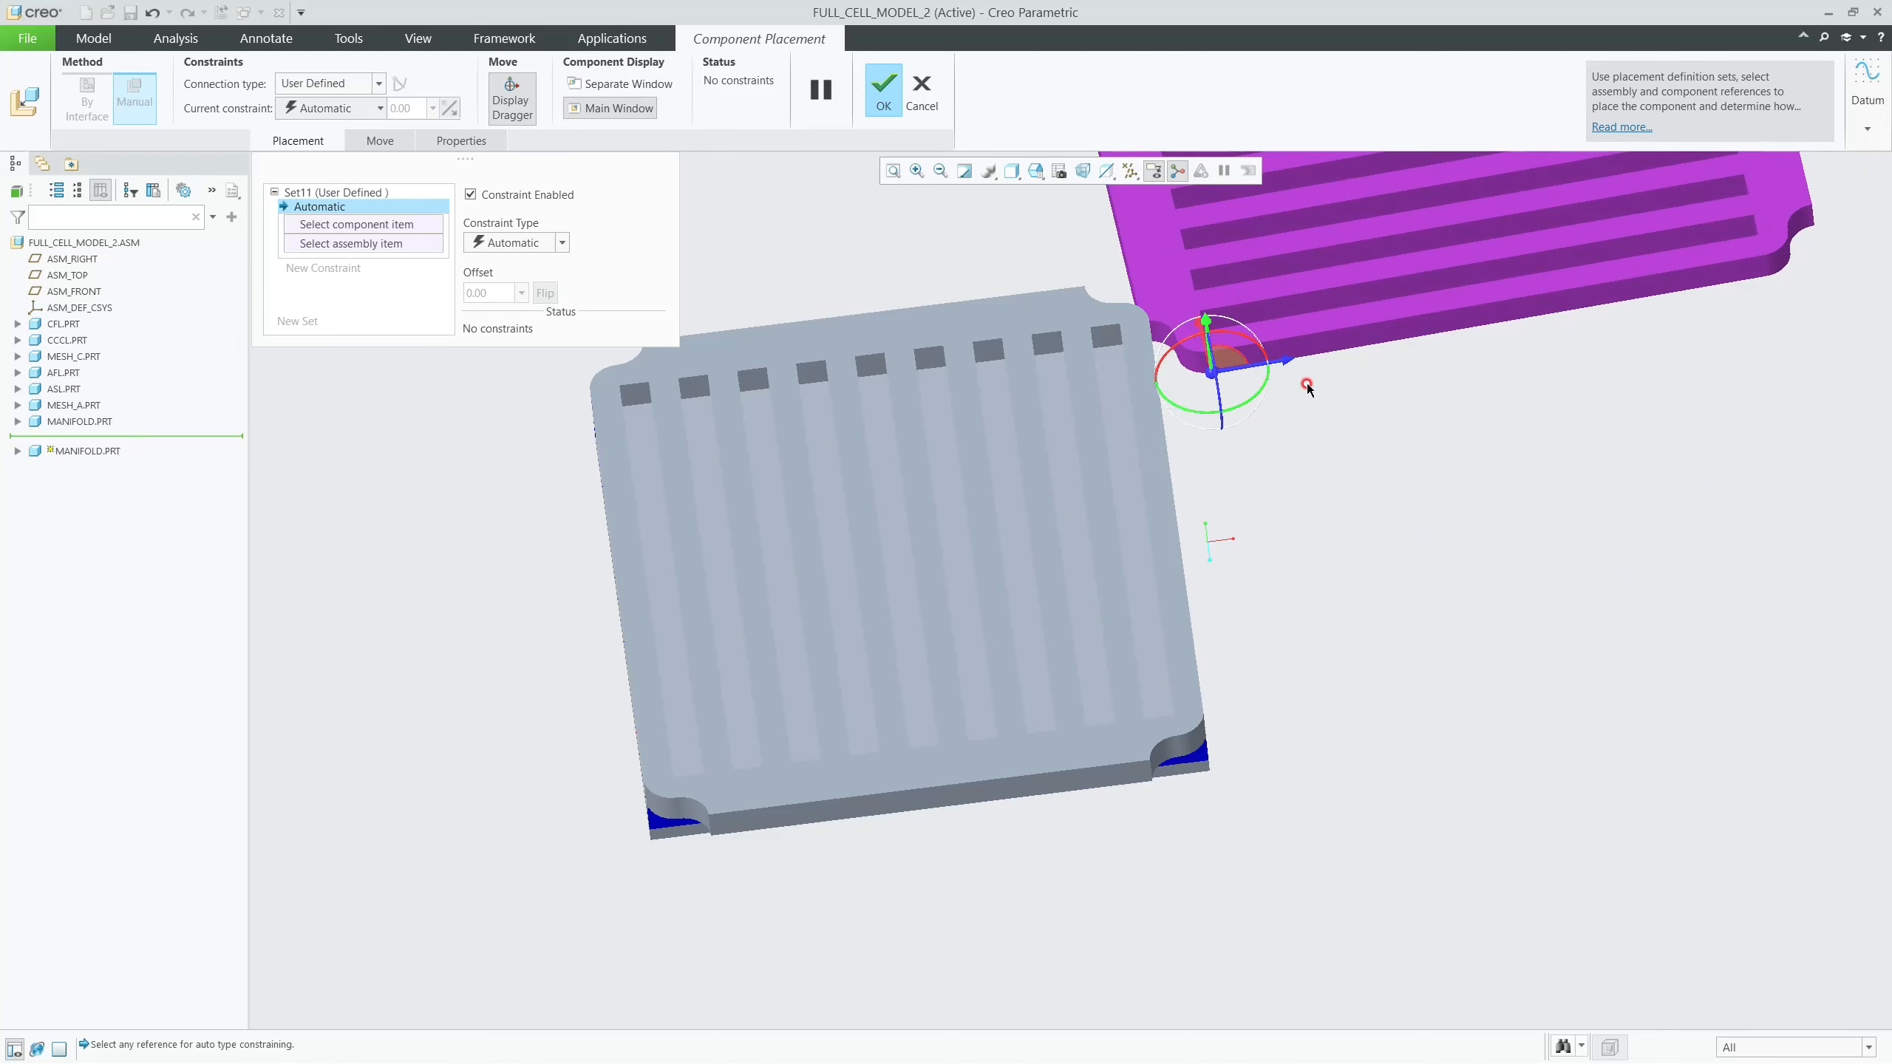
Step: Make the second manifold's long side face coincident with the front side face of the blue ASL layer
left_click(1380, 339)
middle_click_drag(991, 796, 1002, 645)
left_click(1021, 591)
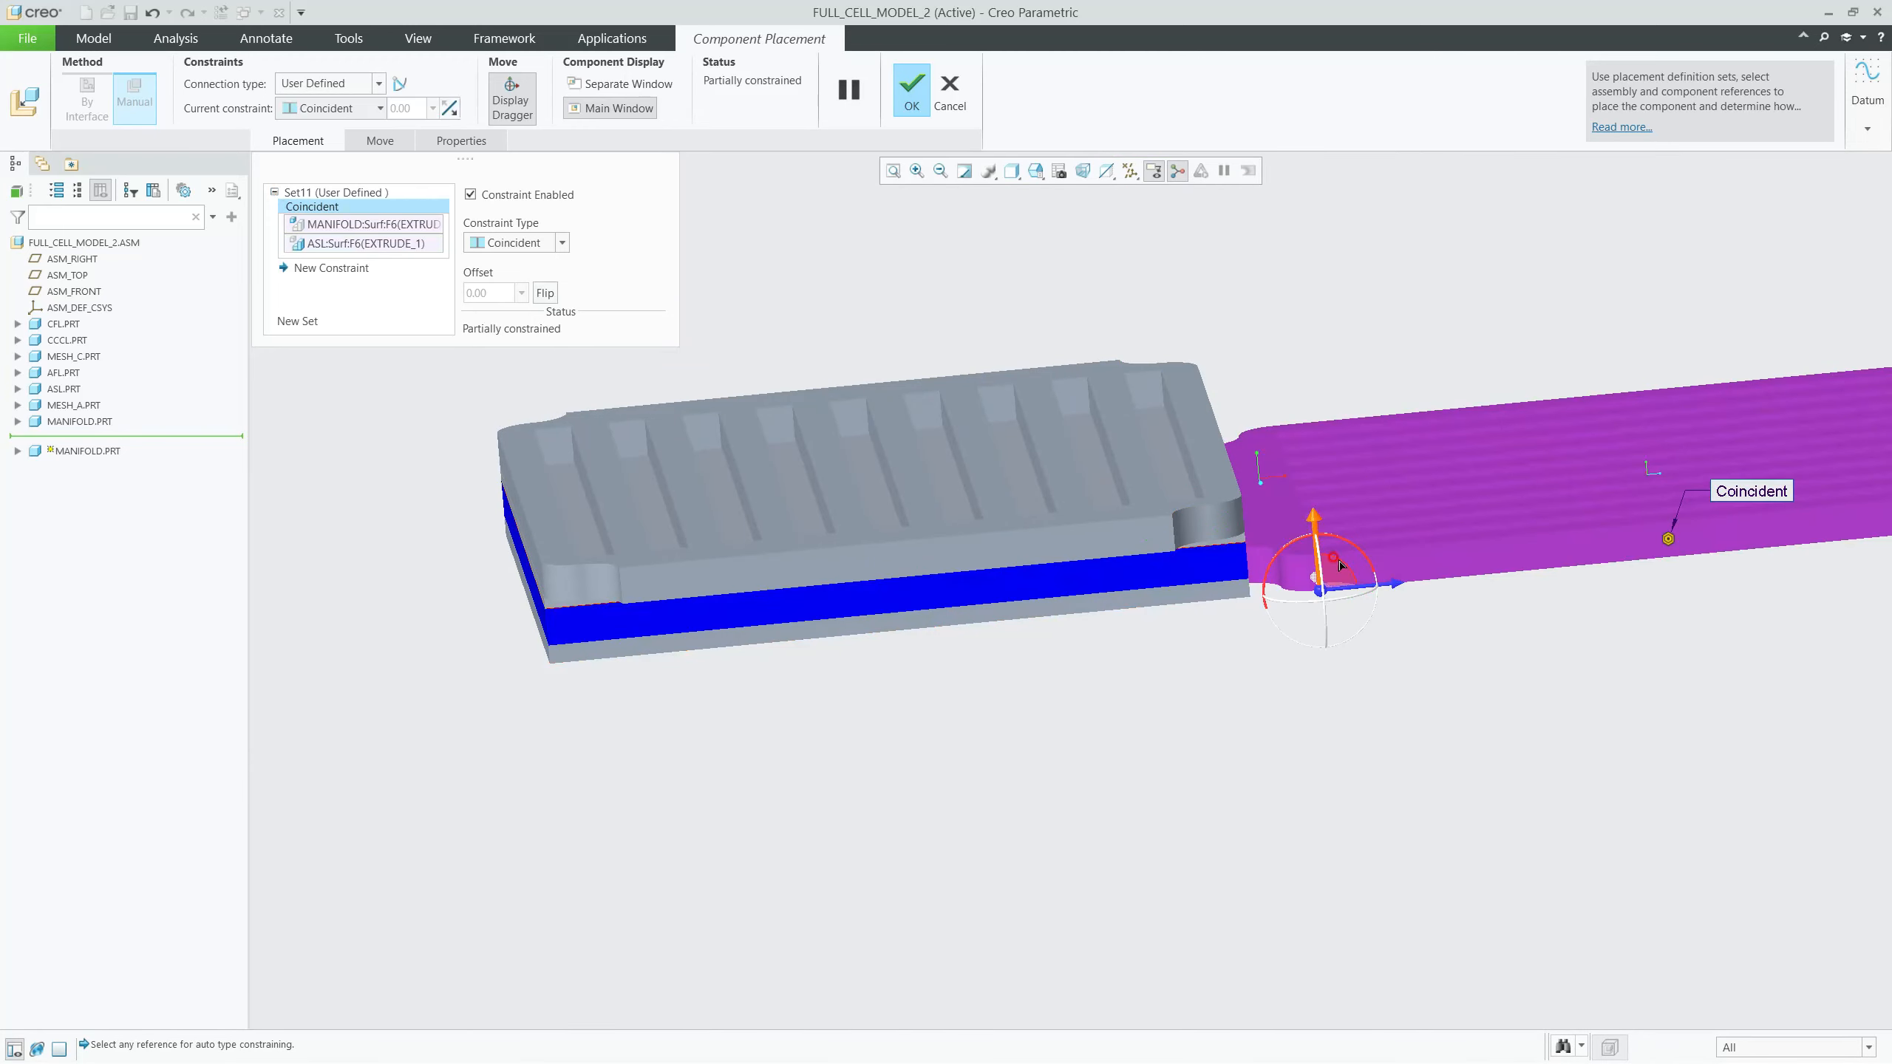
Step: Add a coincident constraint between the second slot's end face on the new manifold and the adjacent ASL side face
scroll(1311, 574, "down", 5)
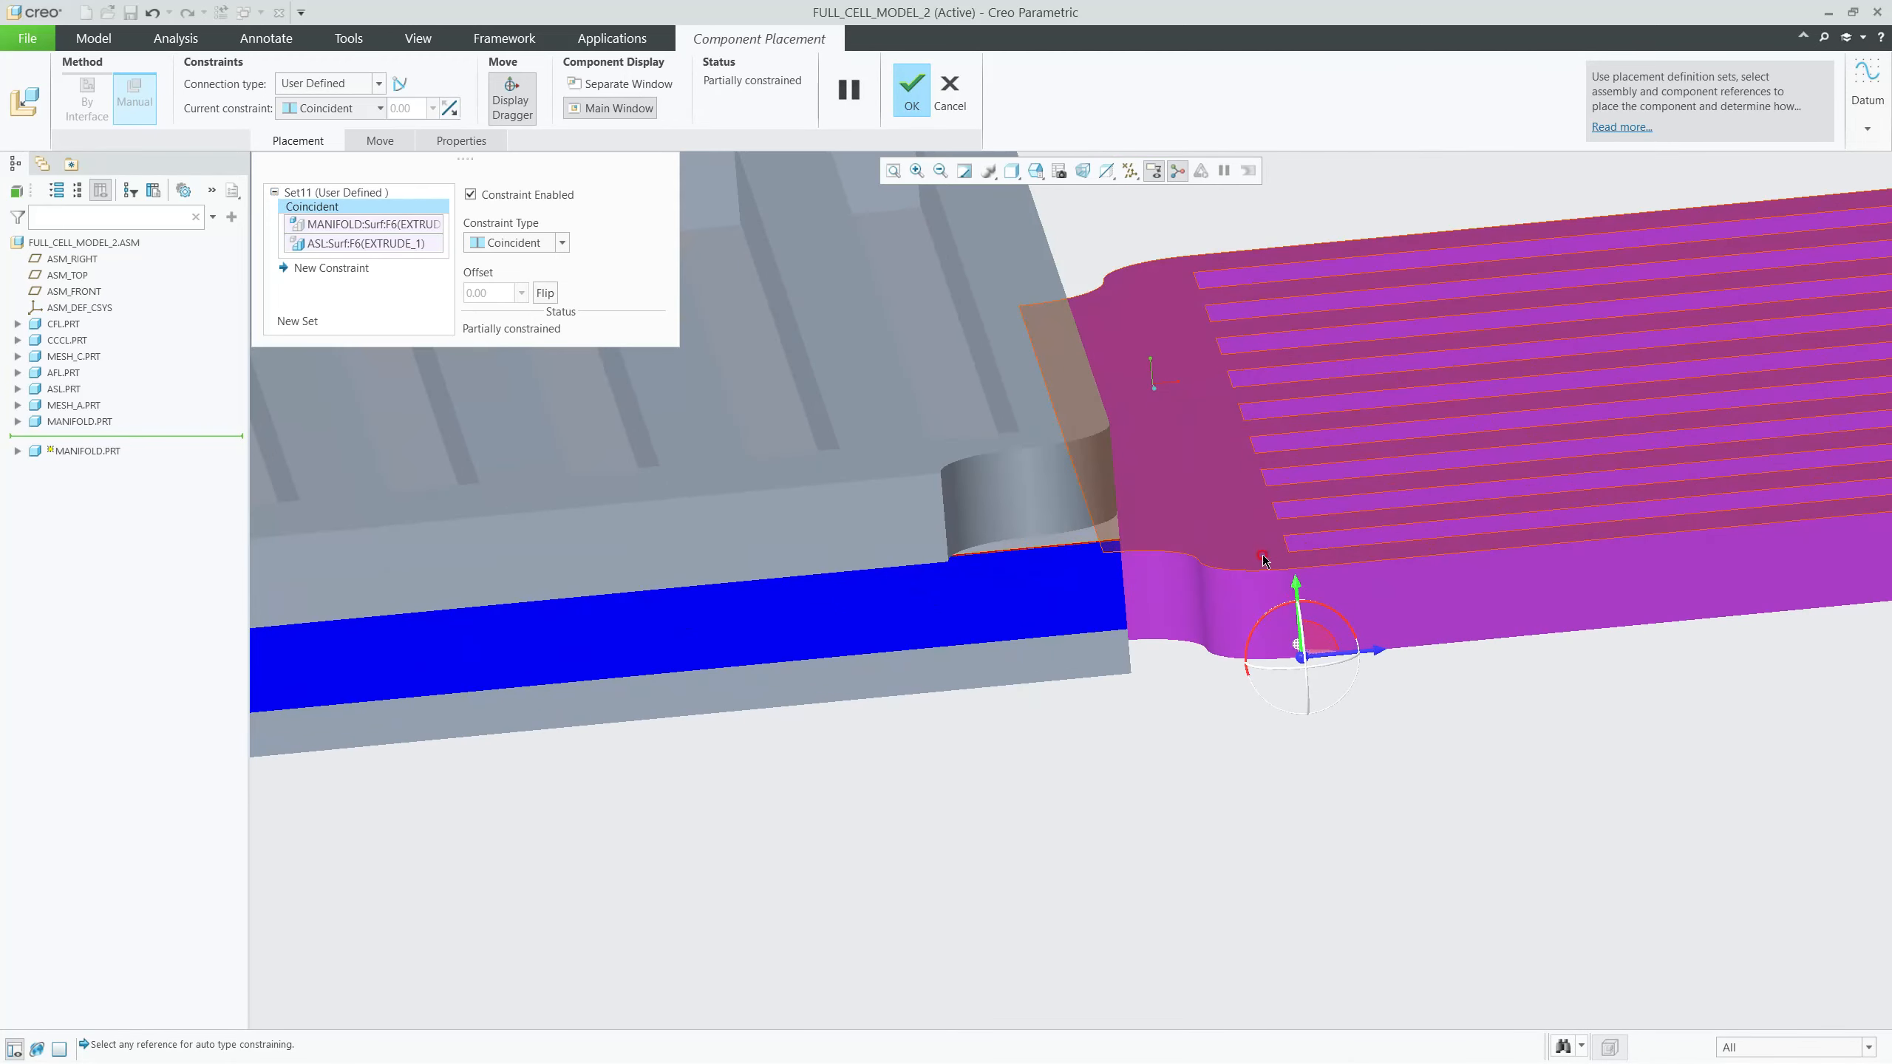
middle_click_drag(1295, 547, 1067, 696)
left_click(1063, 692)
scroll(898, 669, "up", 6)
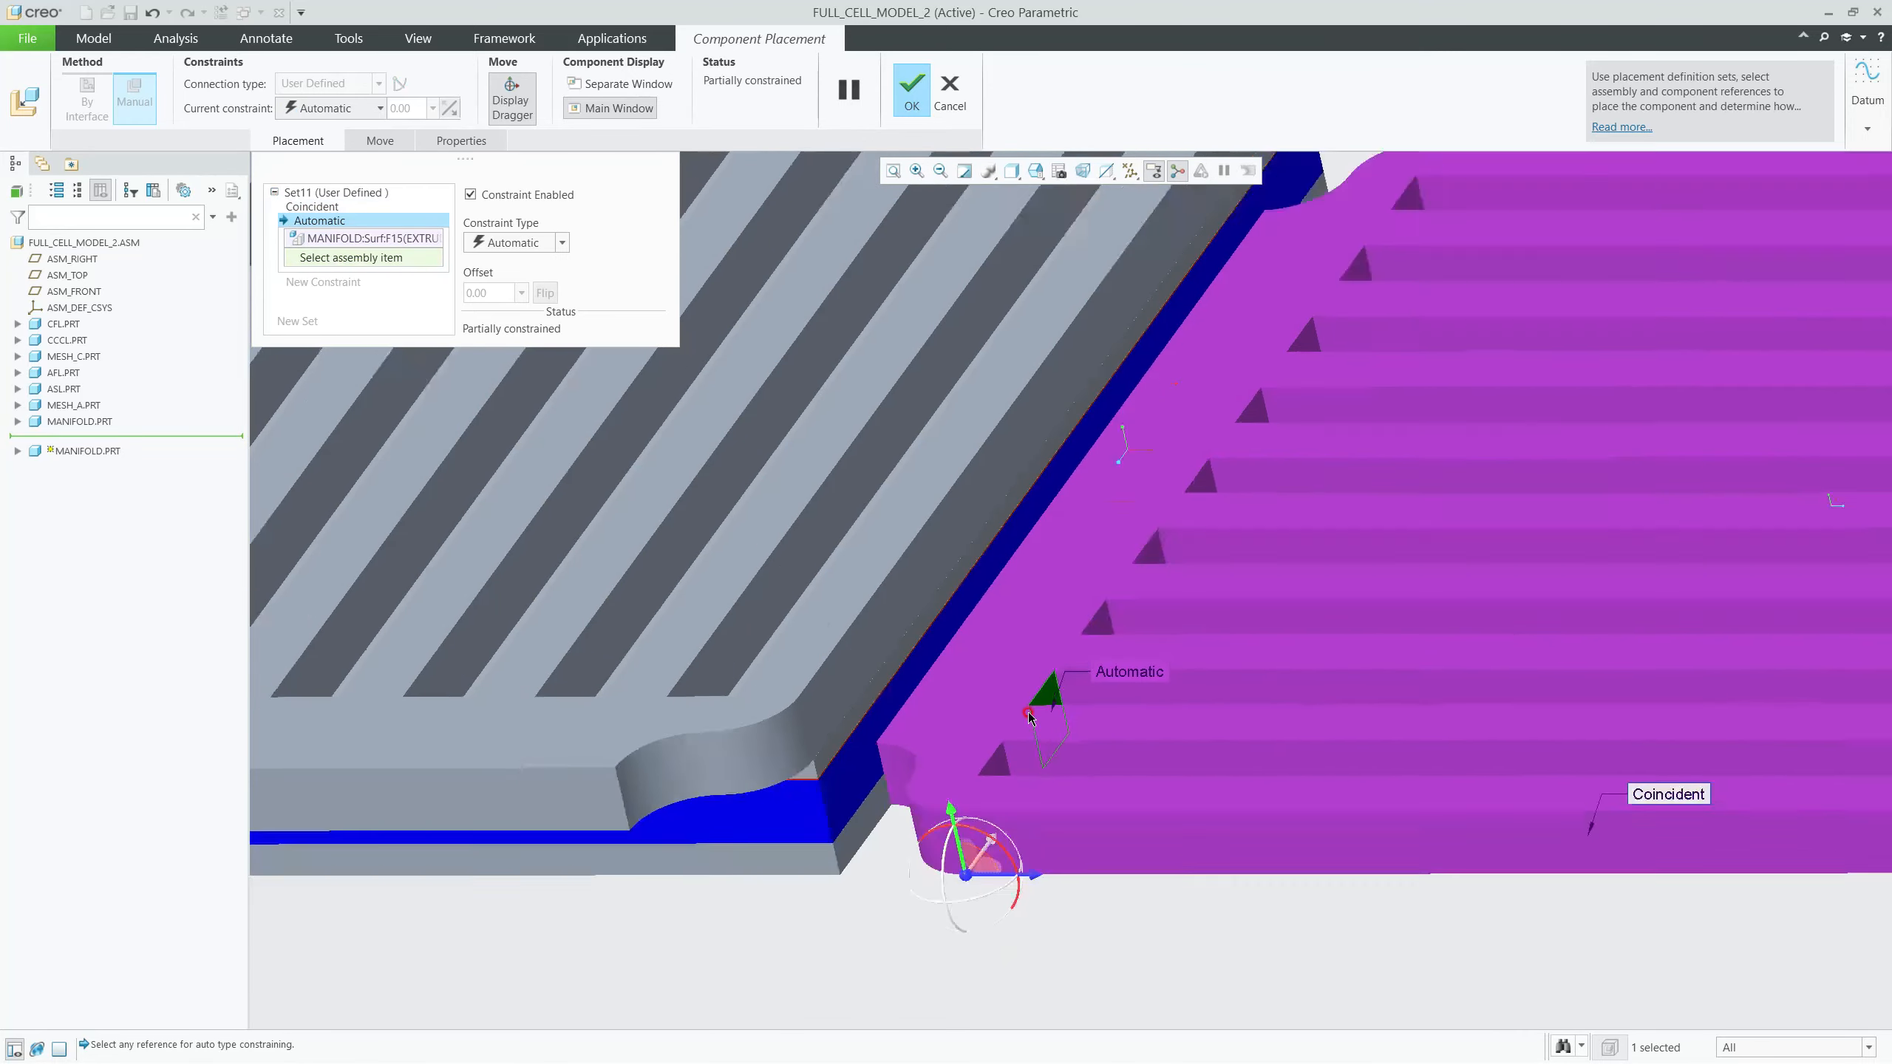
middle_click_drag(898, 669, 741, 791)
left_click(912, 669)
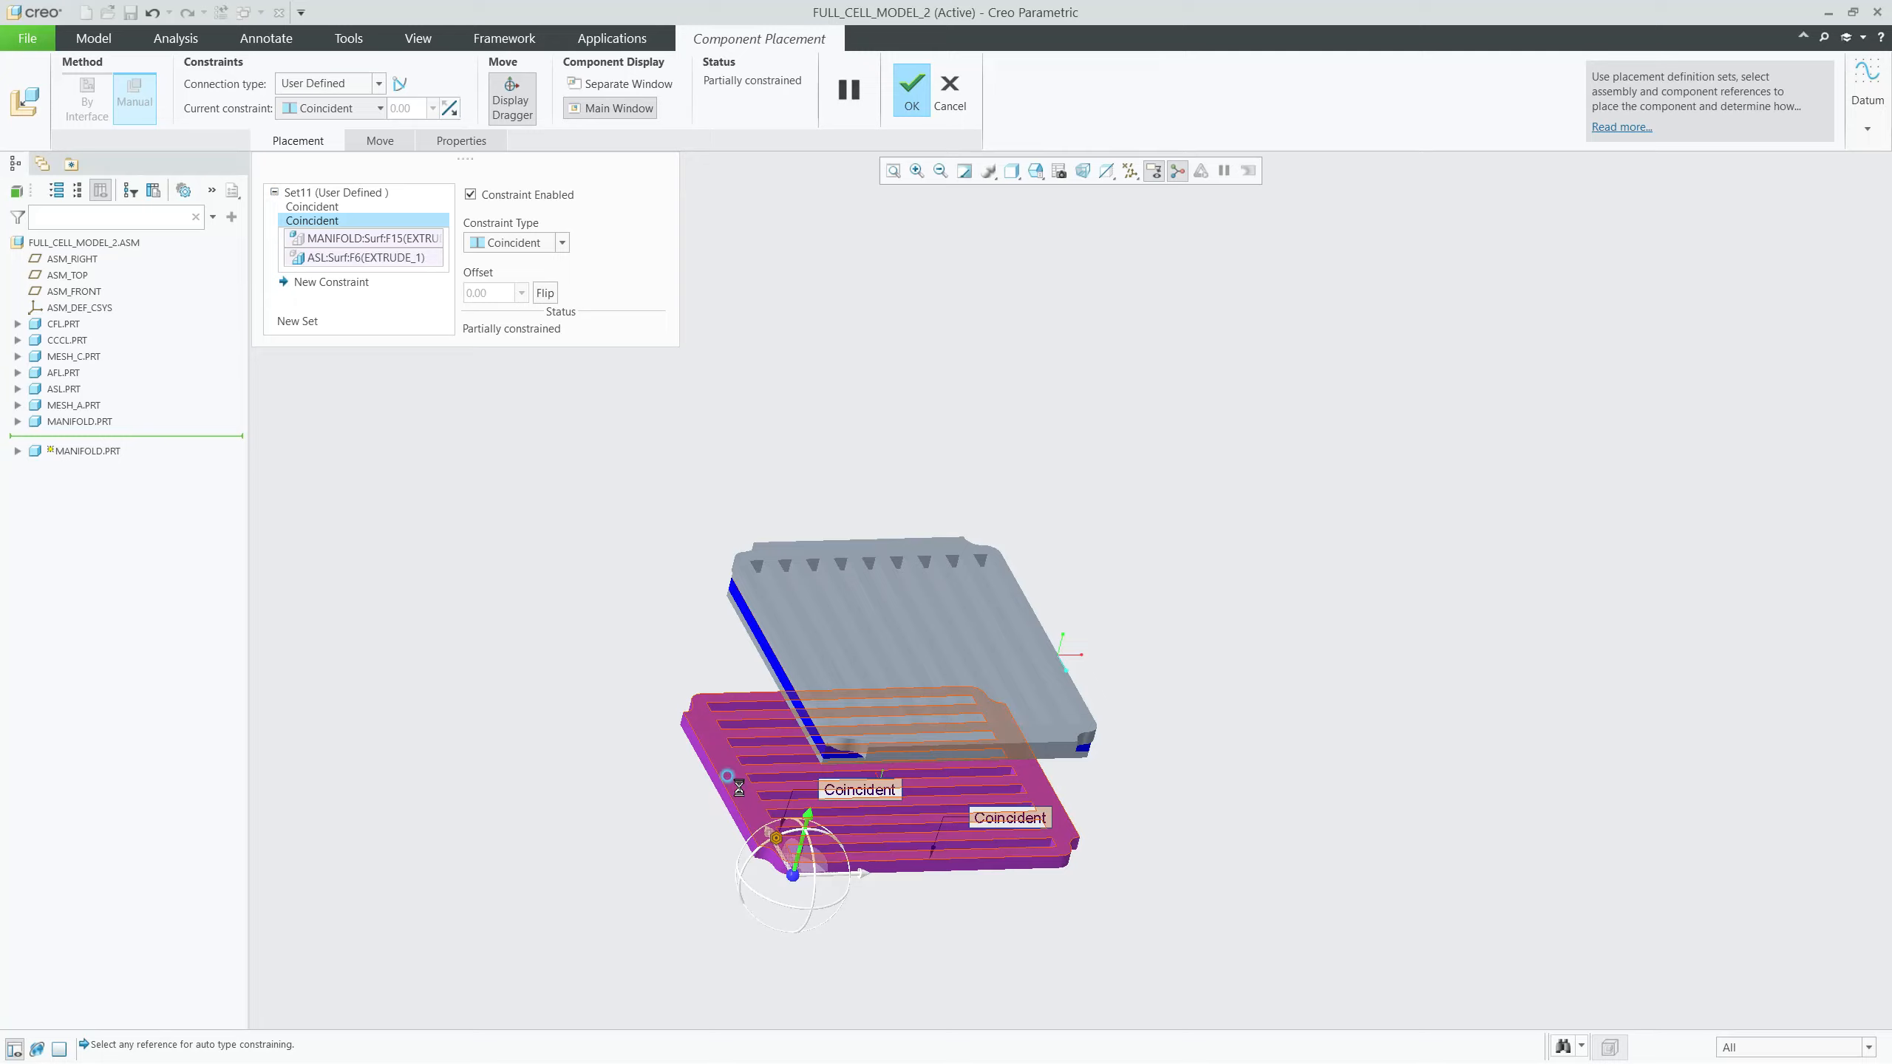
Step: Make the second manifold's flat face coincident with the outer face of MESH_A and accept the placement
left_click(739, 788)
left_click(910, 580)
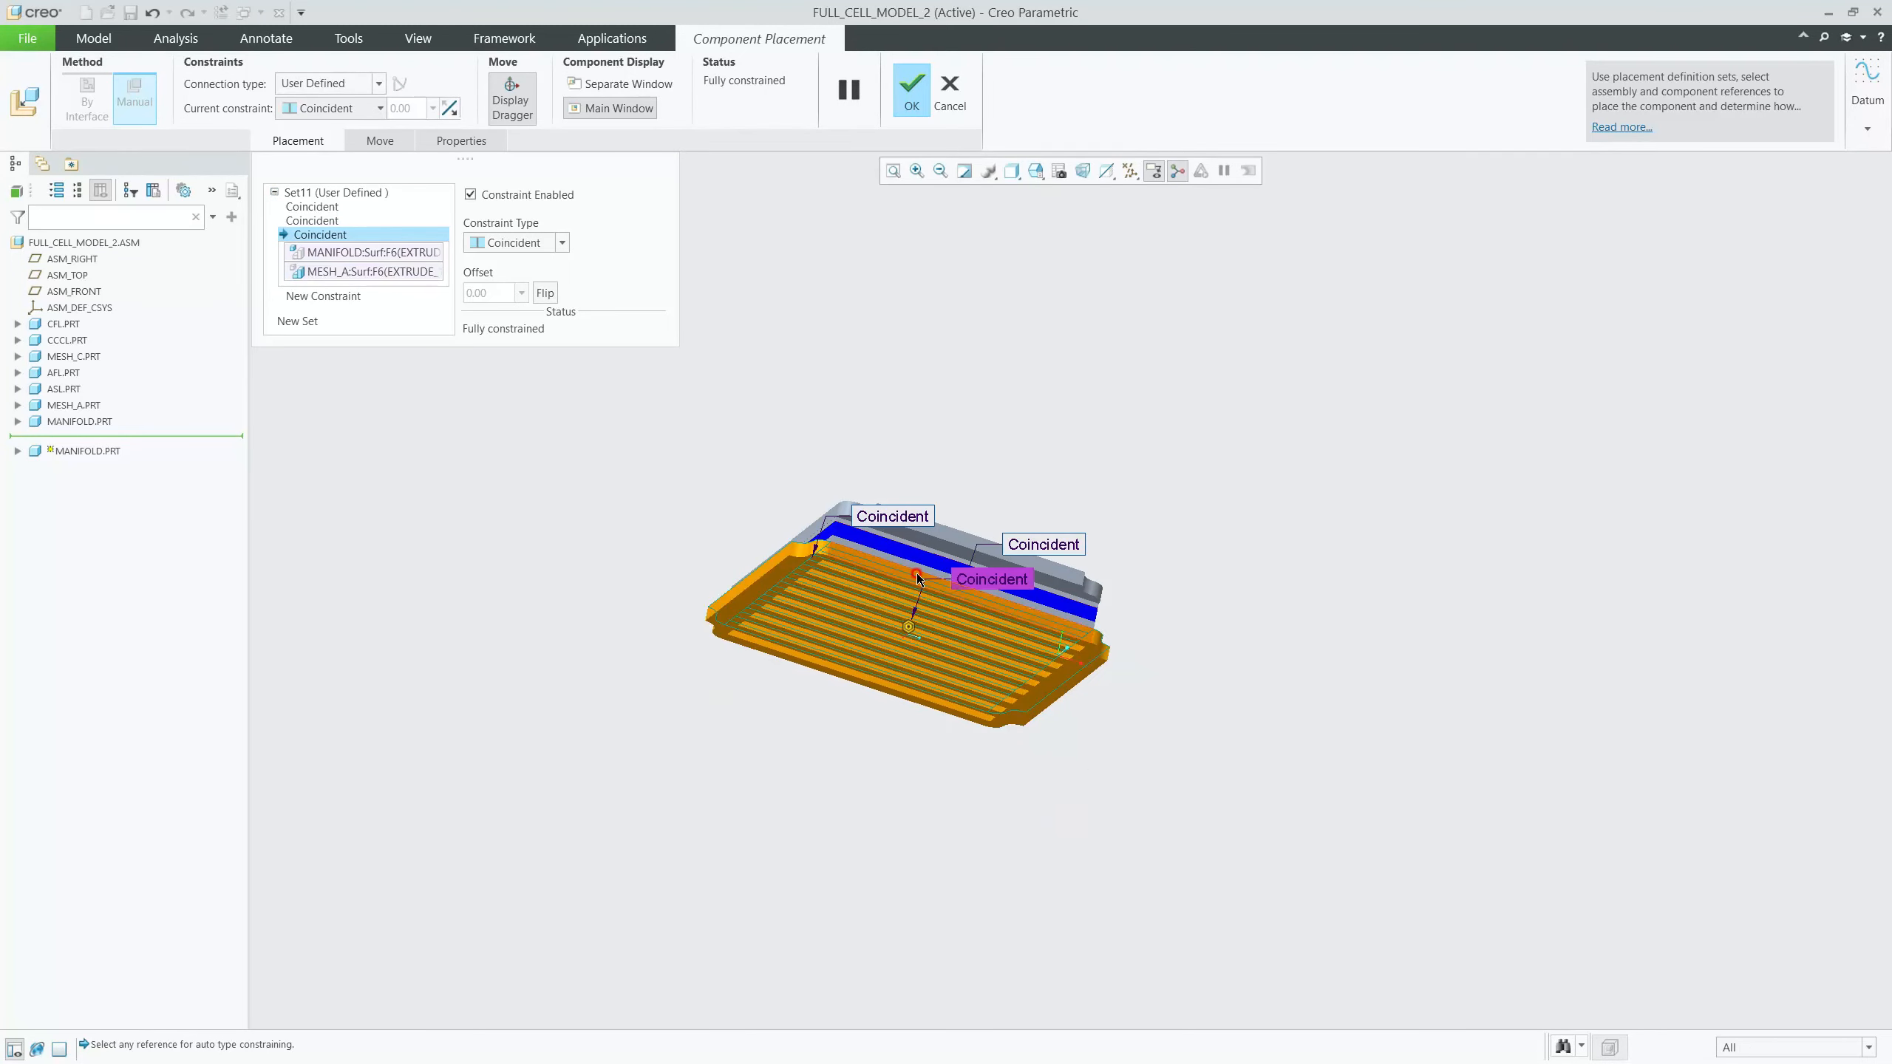
middle_click(918, 493)
Step: Save the FULL_CELL_MODEL_2 assembly in the model 2 folder
mouse_move(851, 514)
middle_mouse_down()
mouse_move(886, 611)
mouse_move(822, 593)
mouse_move(878, 537)
mouse_move(853, 549)
mouse_move(835, 687)
mouse_move(872, 549)
mouse_move(813, 634)
mouse_move(847, 611)
middle_mouse_up()
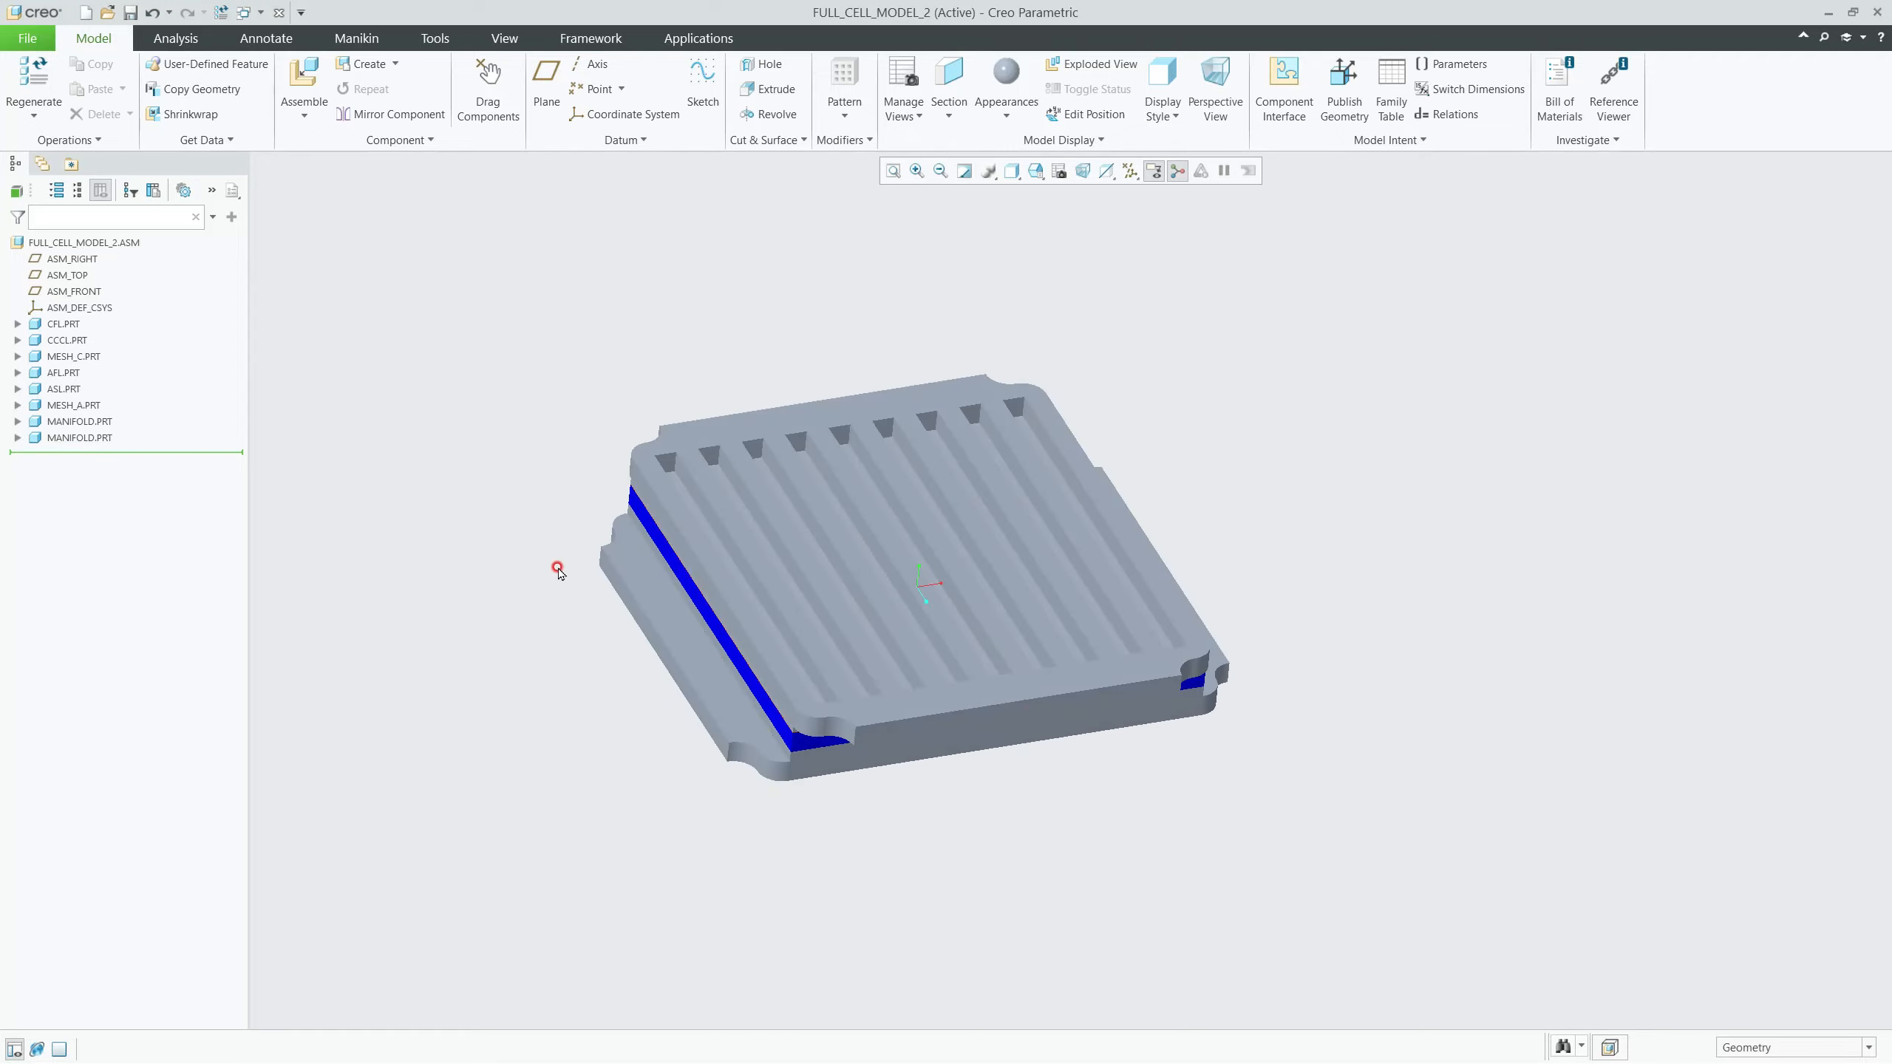
key("ctrl+s")
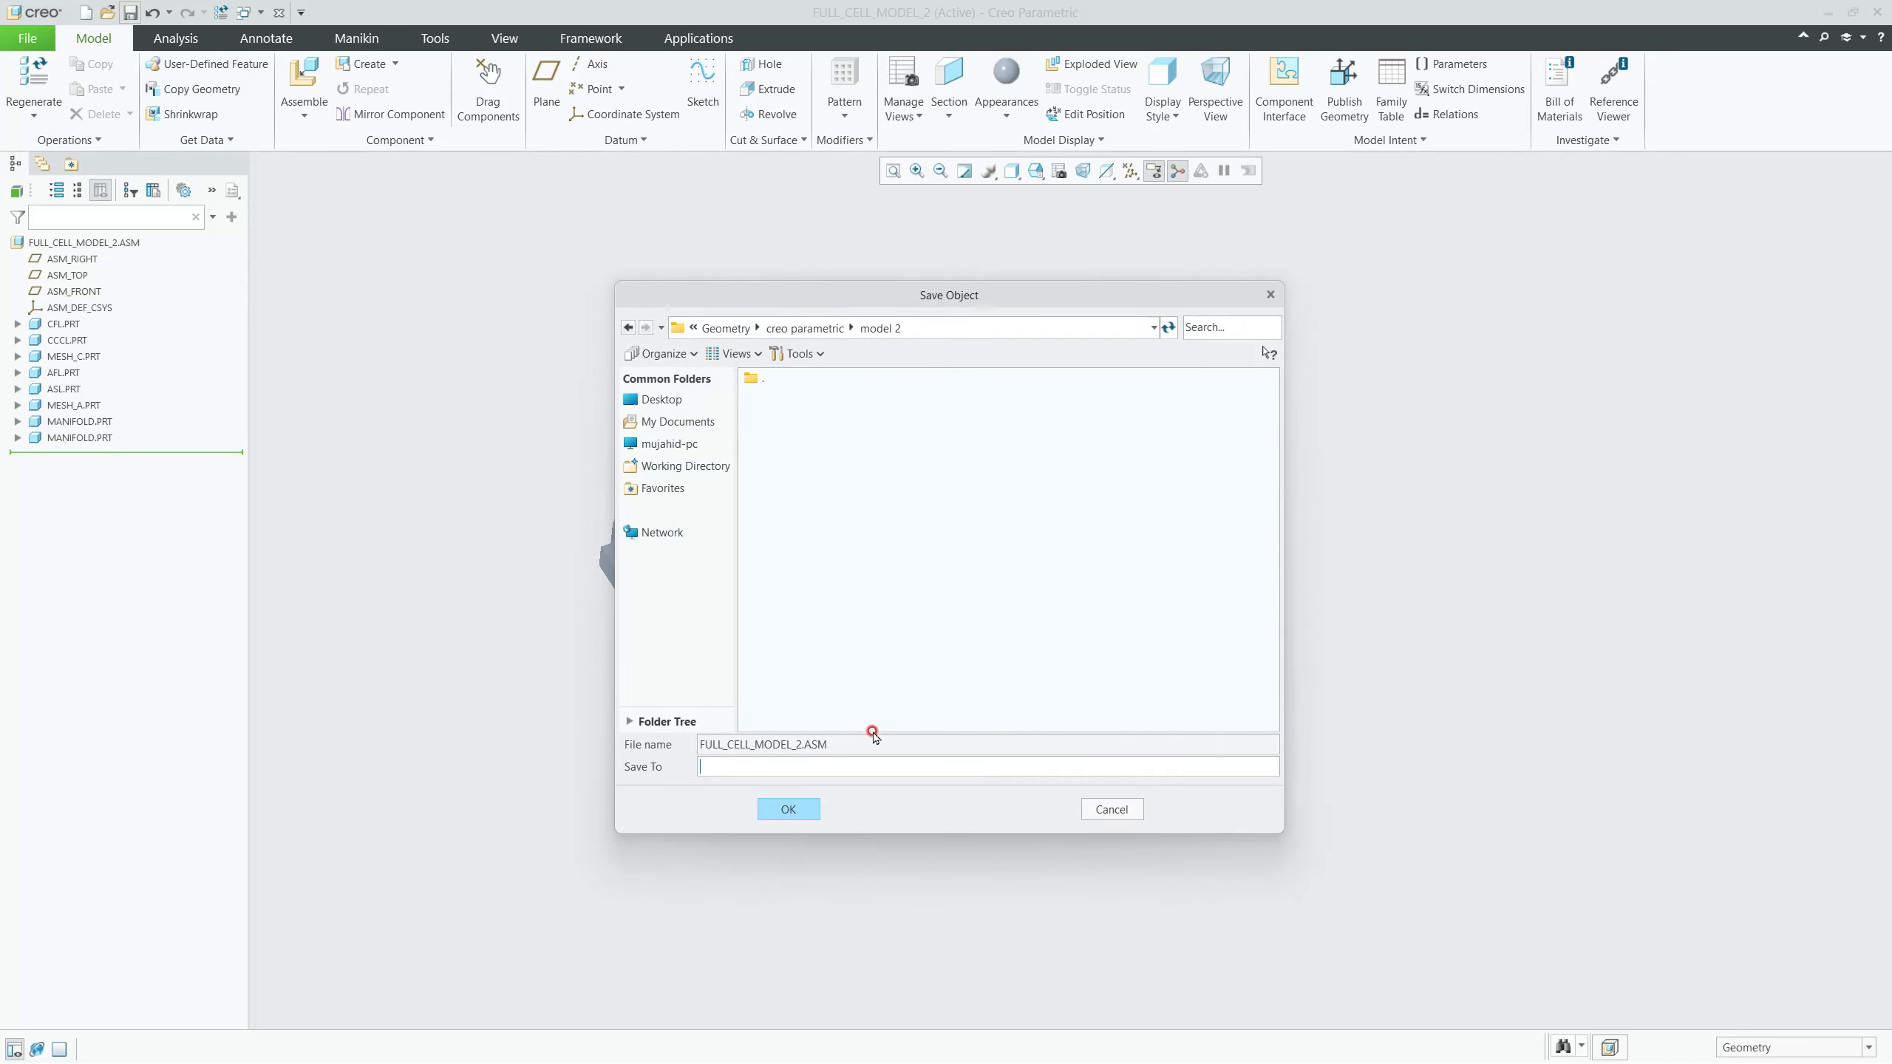
left_click(789, 810)
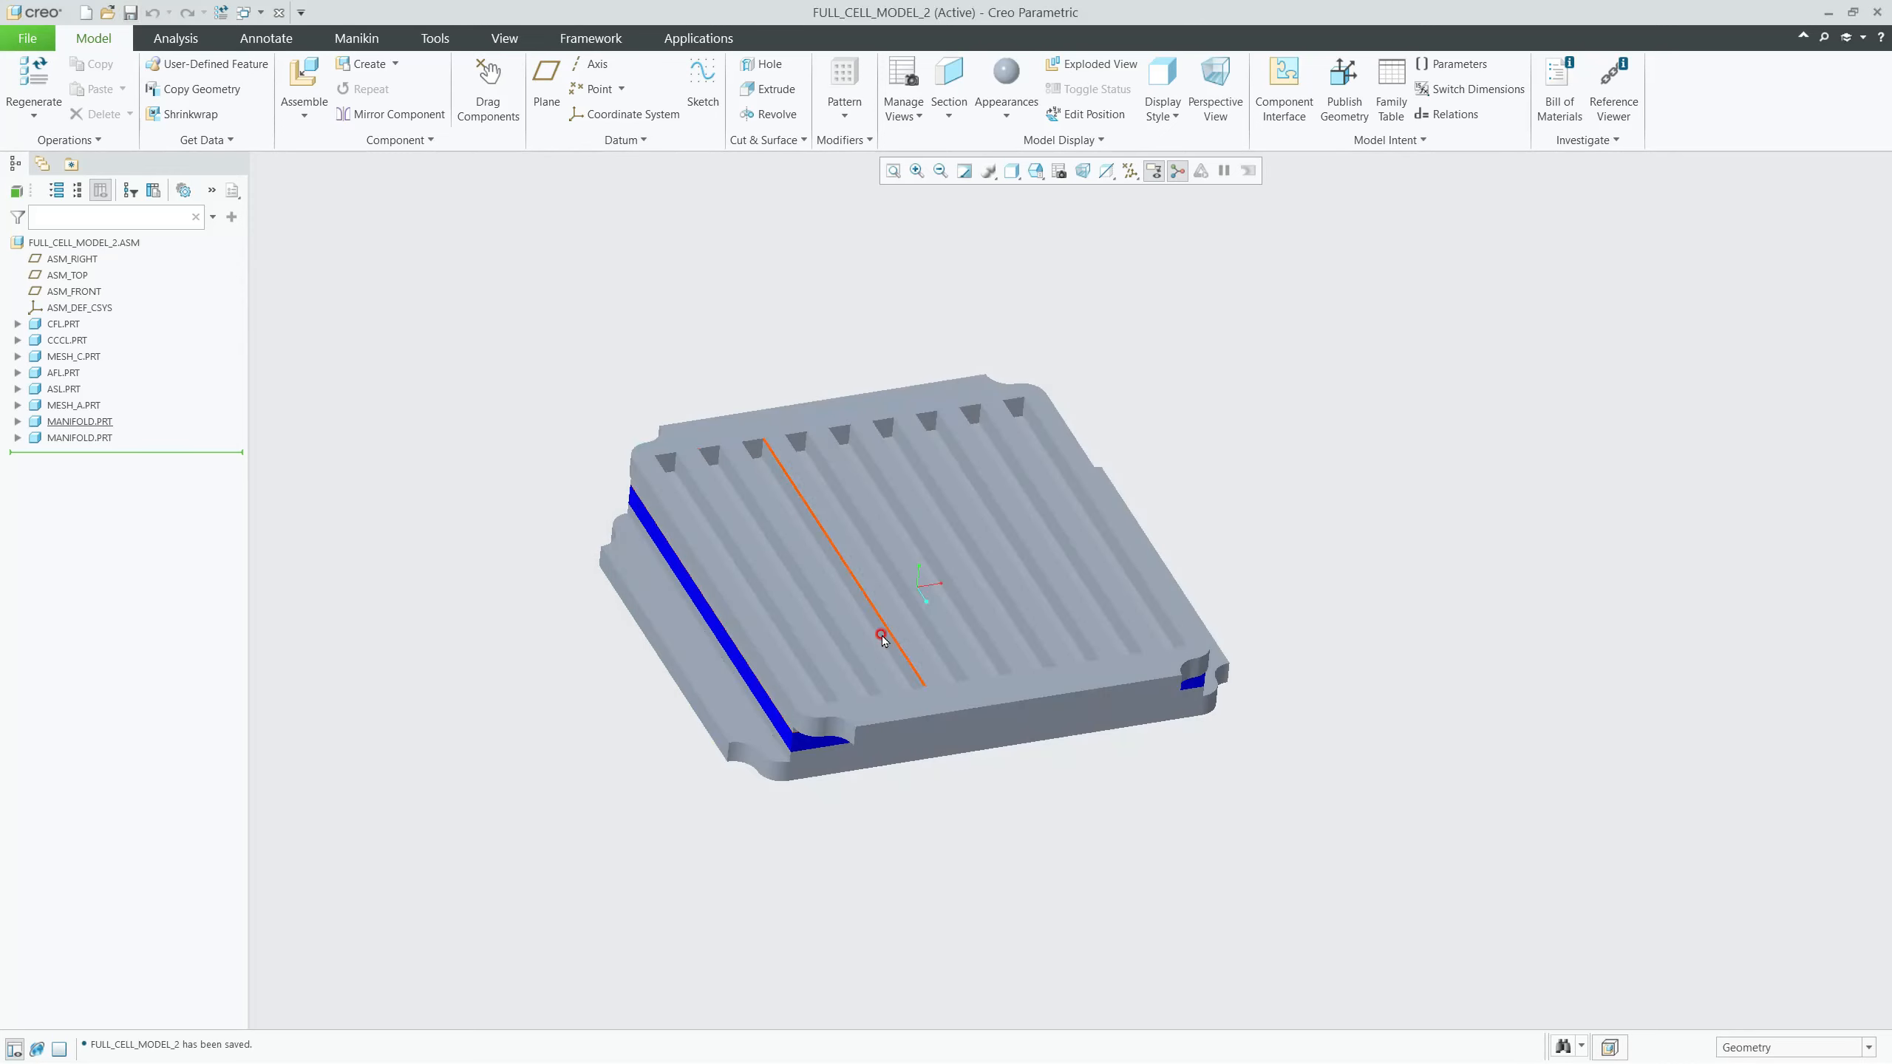
Step: Create a solid part component named INTERCONNECT by copying cfl.prt, and accept it in the assembly without placement constraints
mouse_move(734, 590)
middle_mouse_down()
mouse_move(696, 589)
mouse_move(711, 594)
middle_mouse_up()
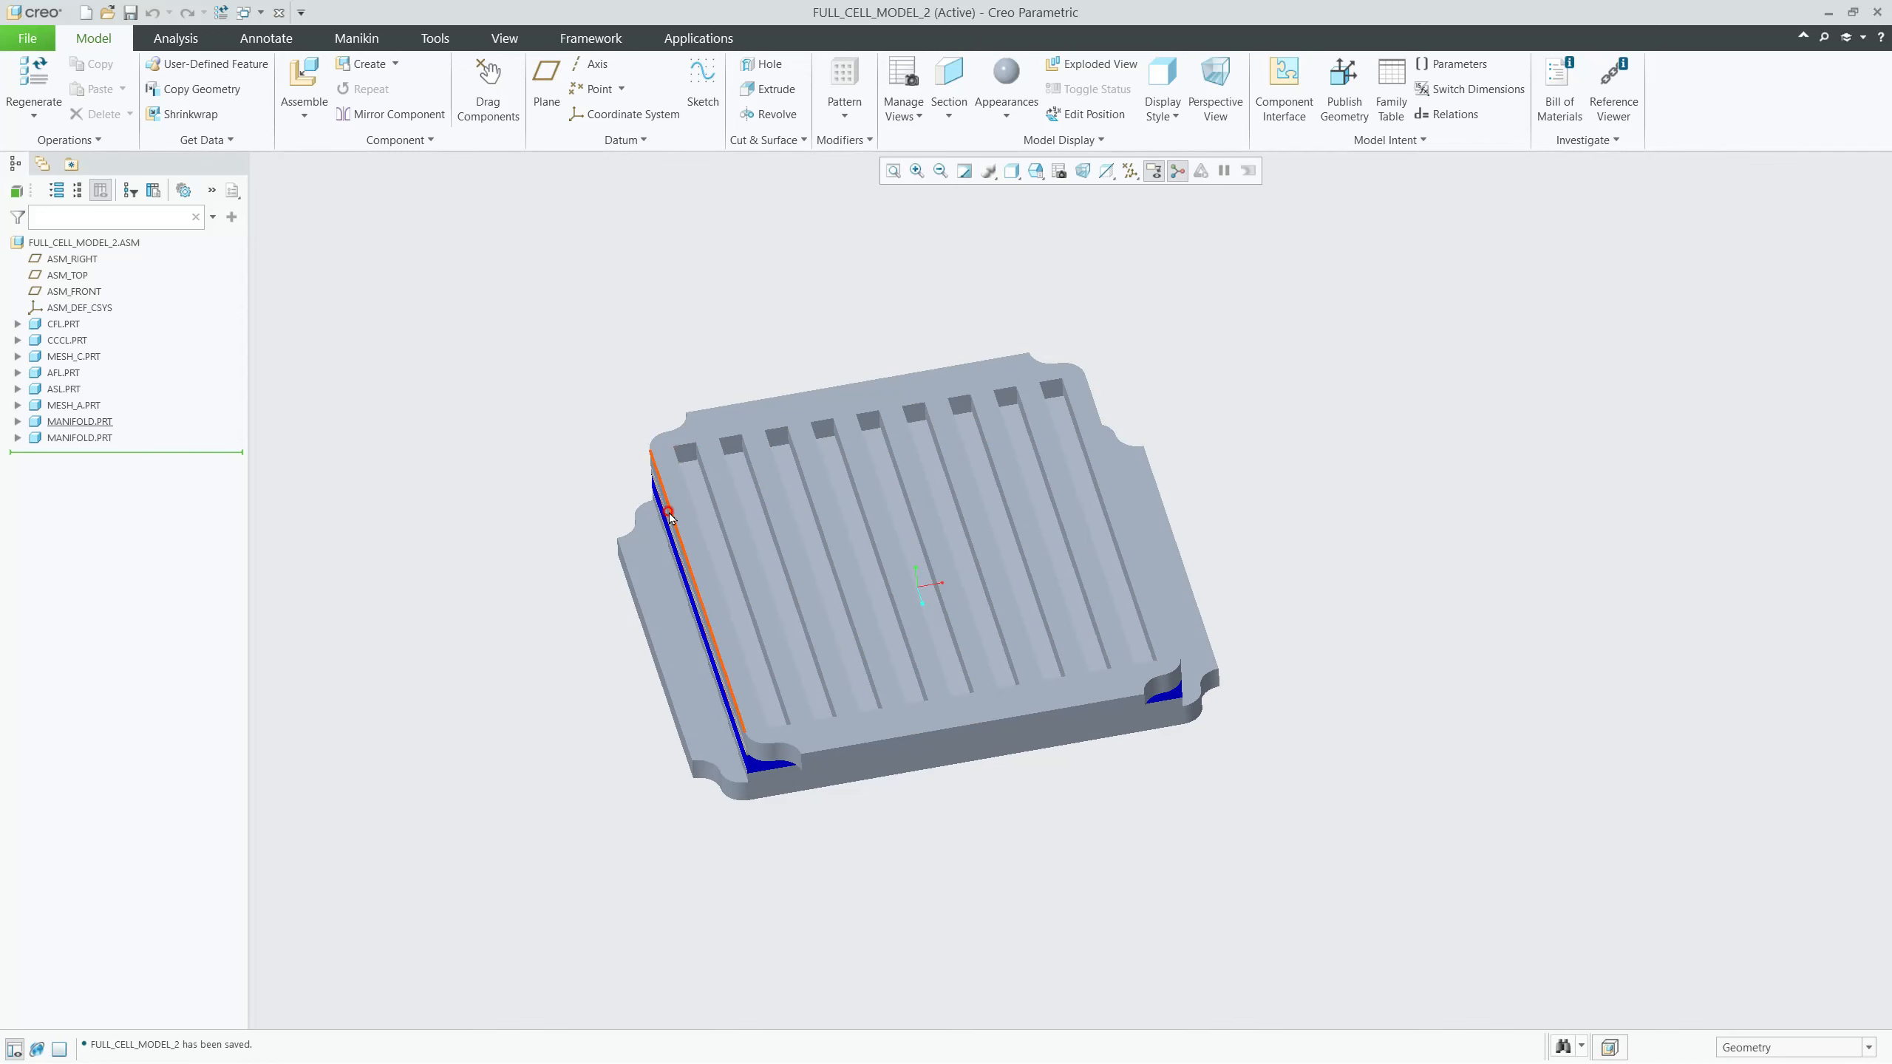
left_click(364, 64)
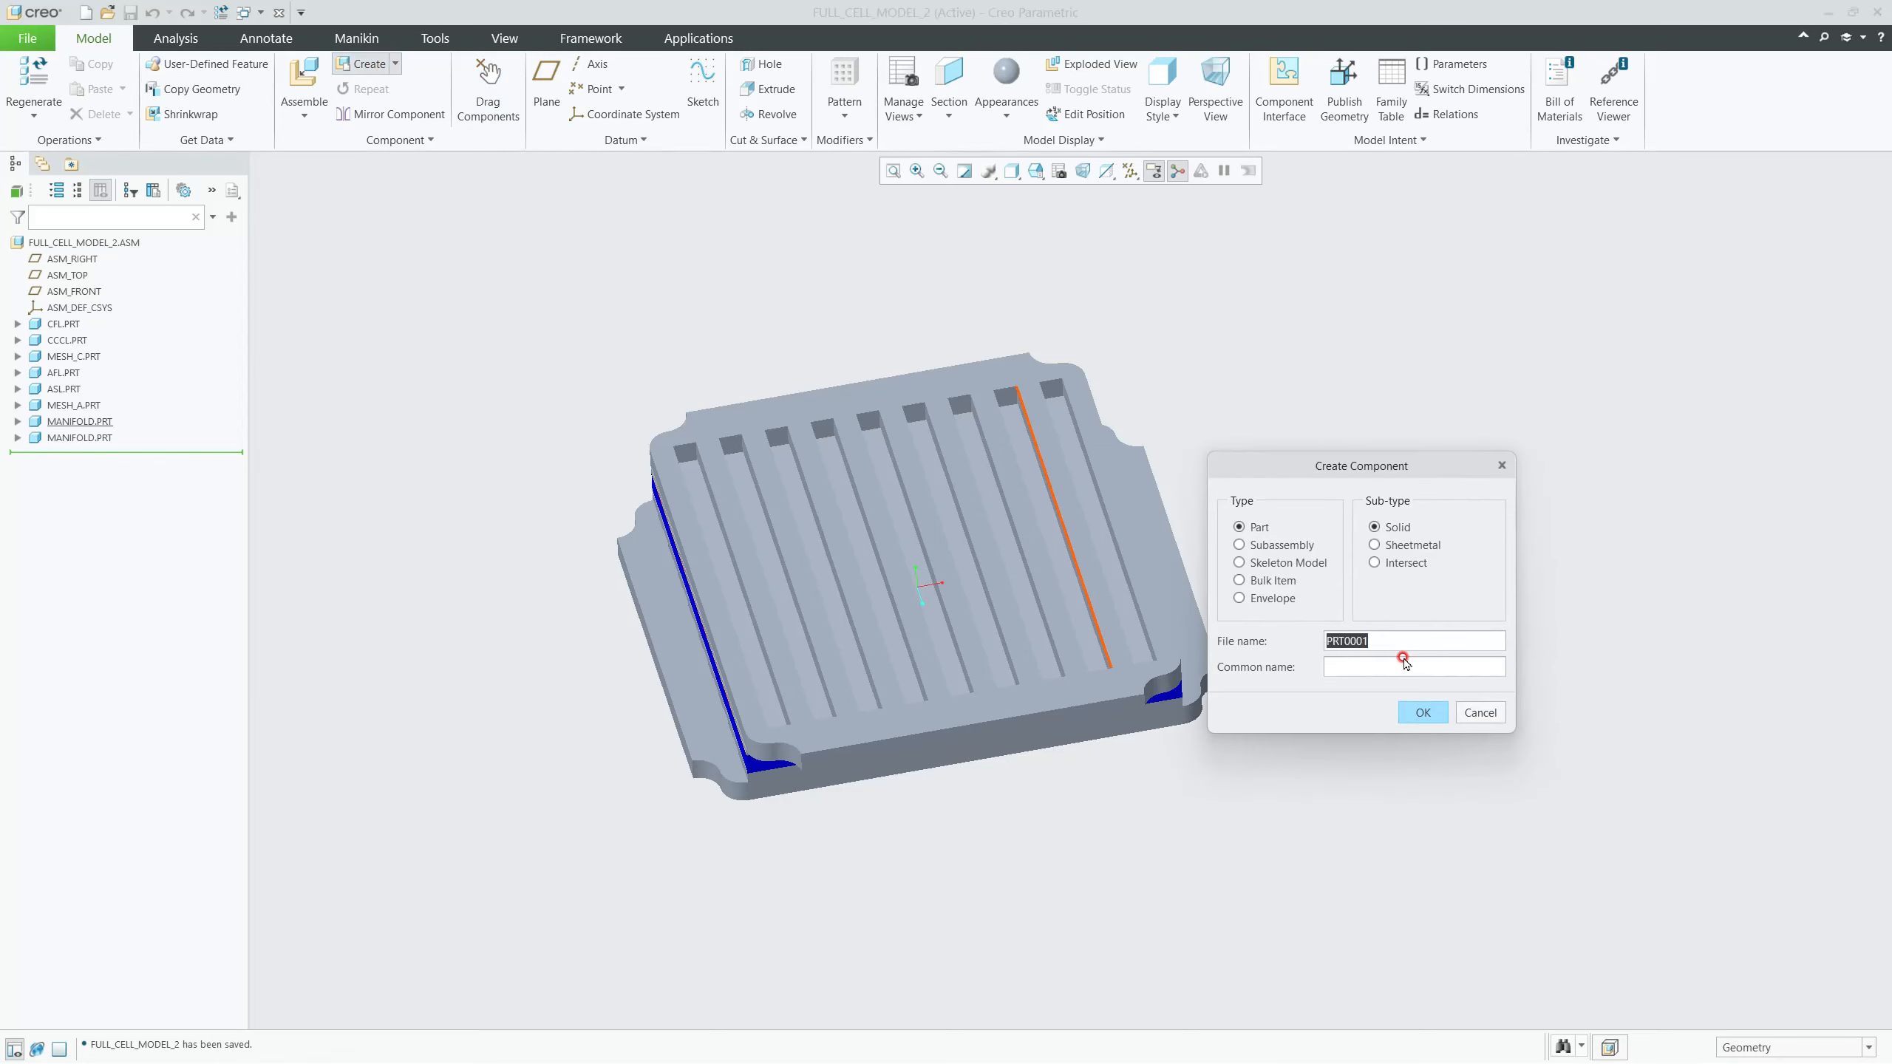
type("int")
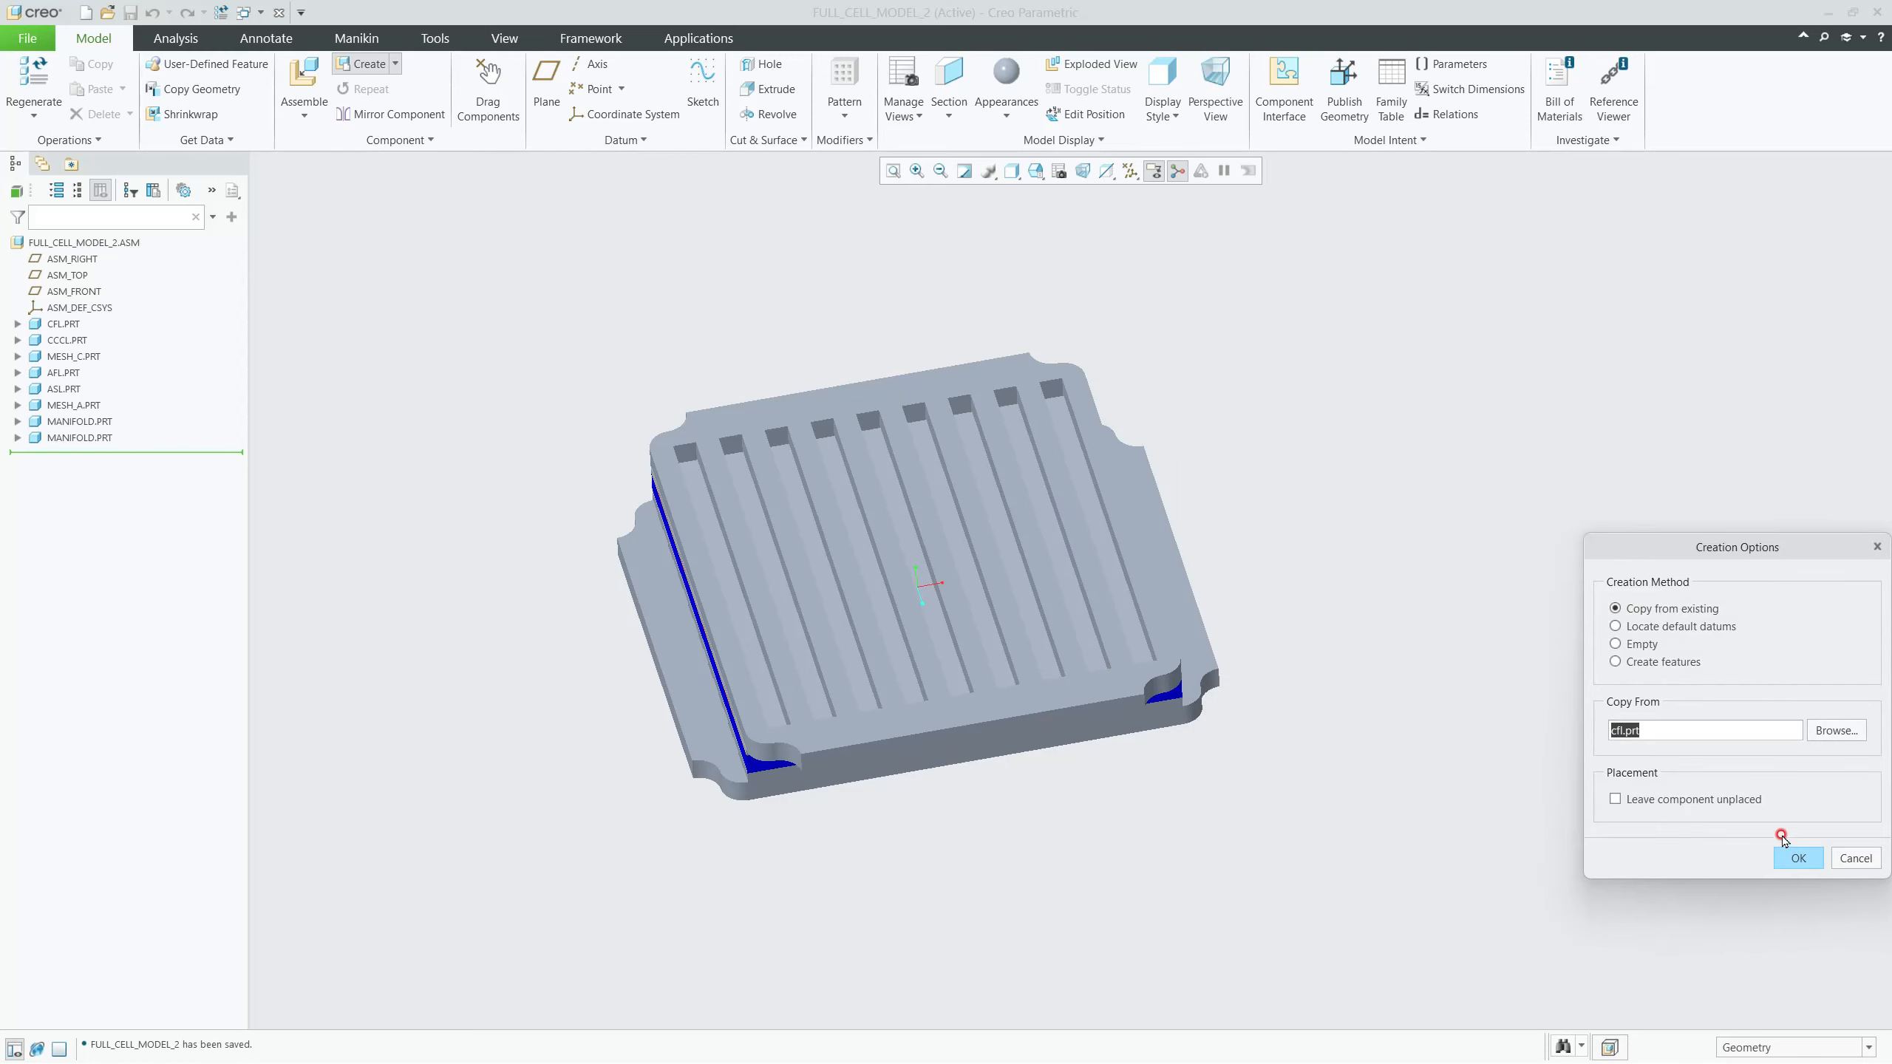
left_click(1794, 859)
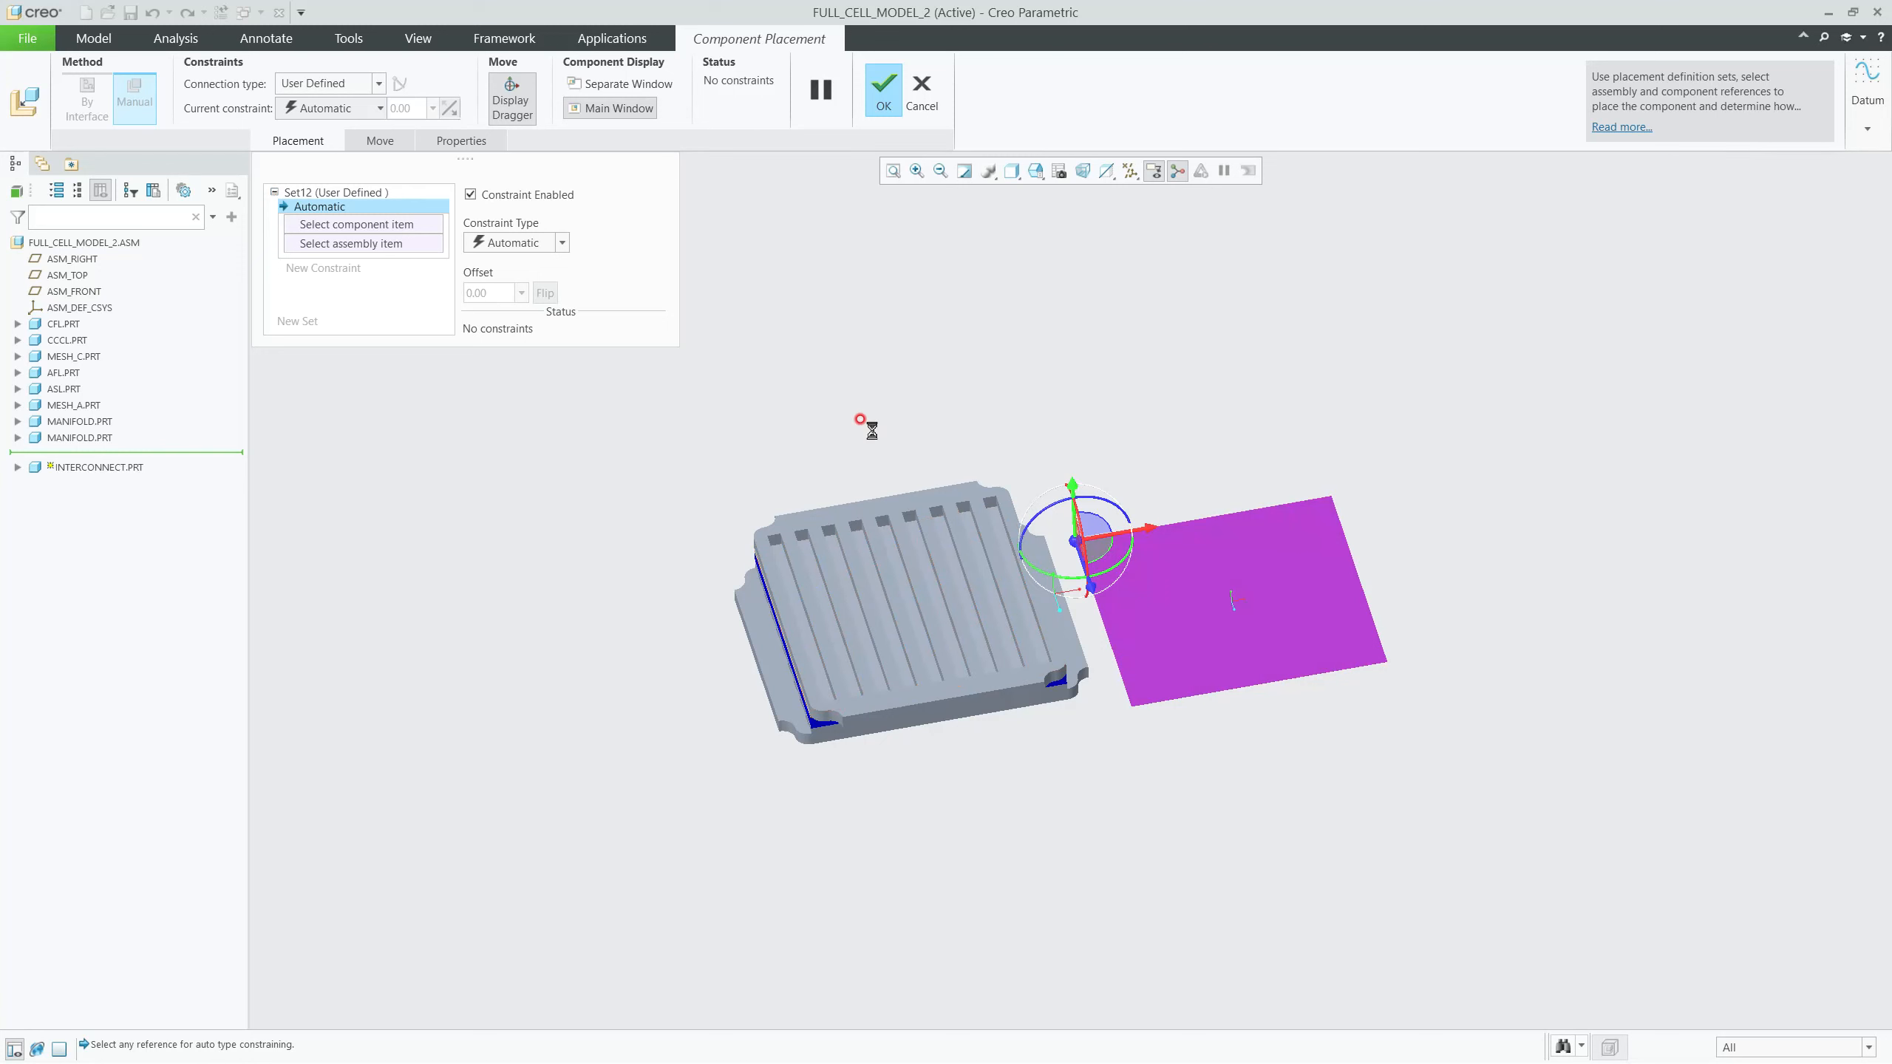
middle_click(872, 435)
Step: Open the INTERCONNECT part in its own window and examine the thickness of its plate along the edges and corner
right_click(88, 455)
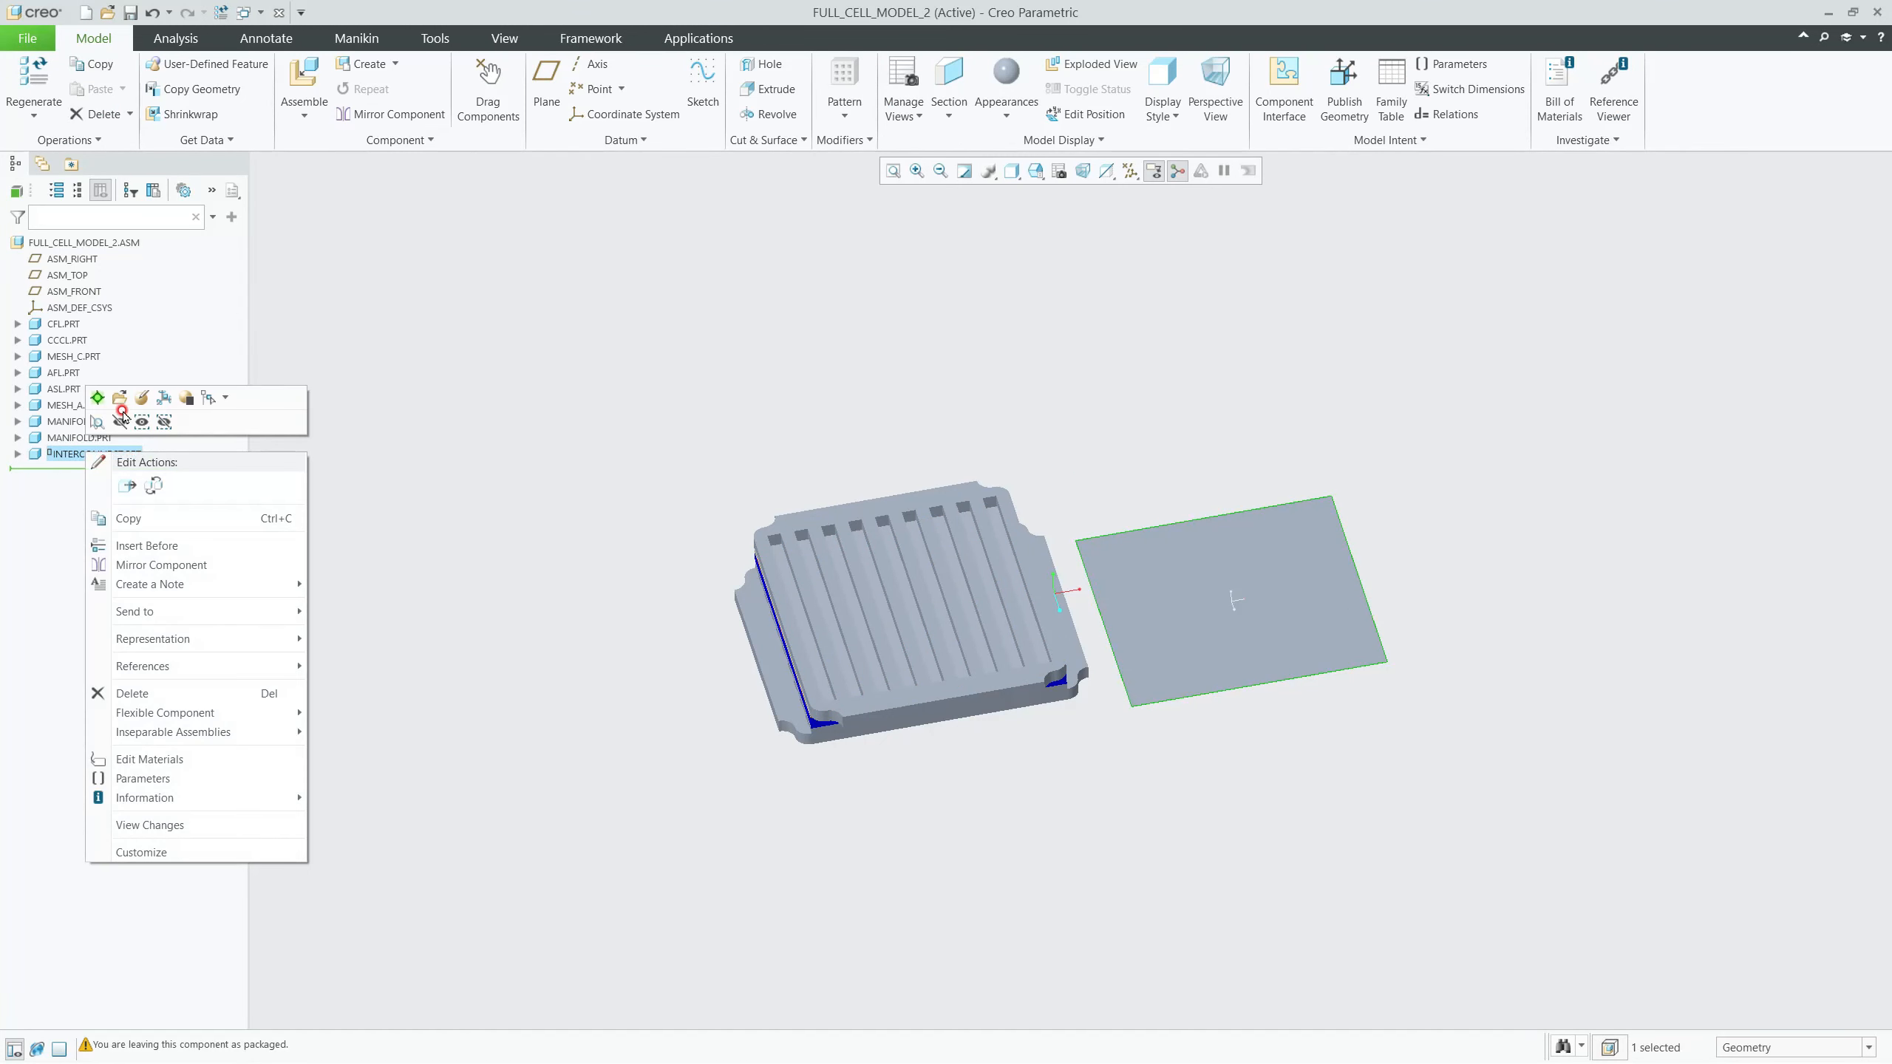
left_click(120, 398)
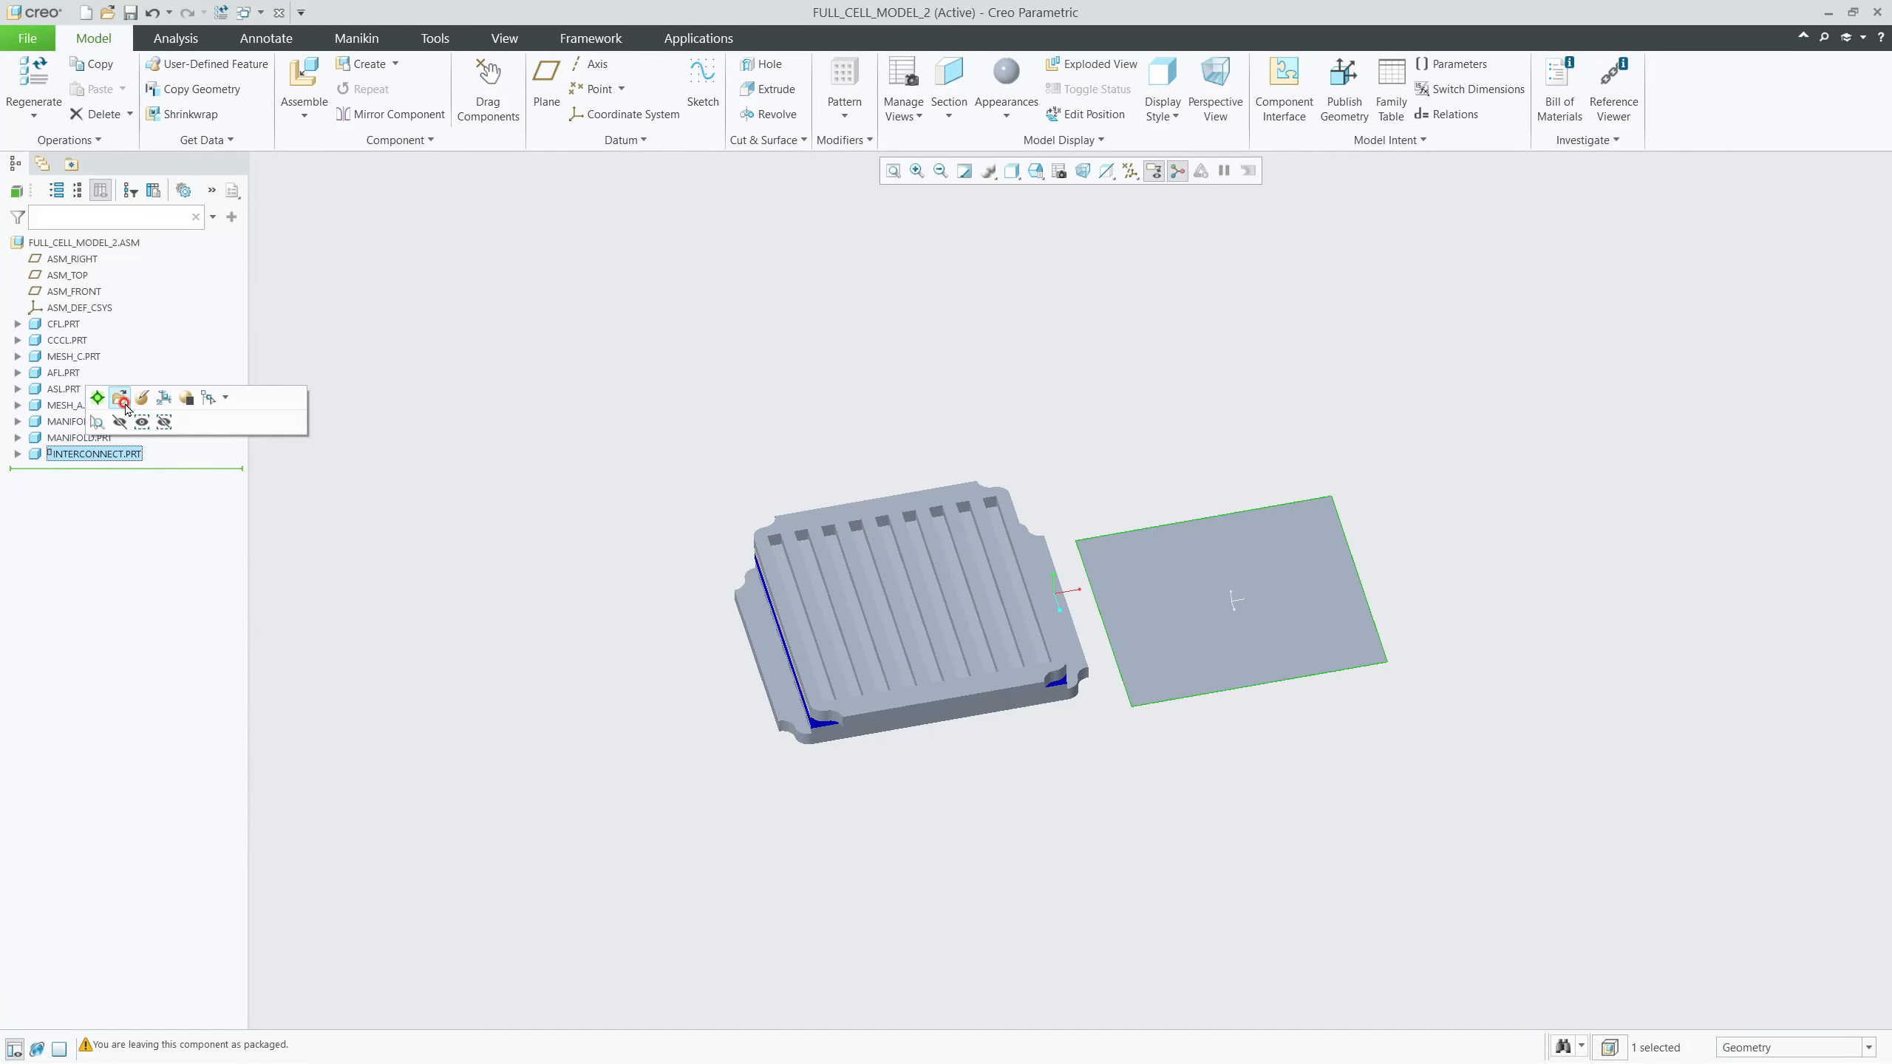
middle_click_drag(887, 532, 937, 520)
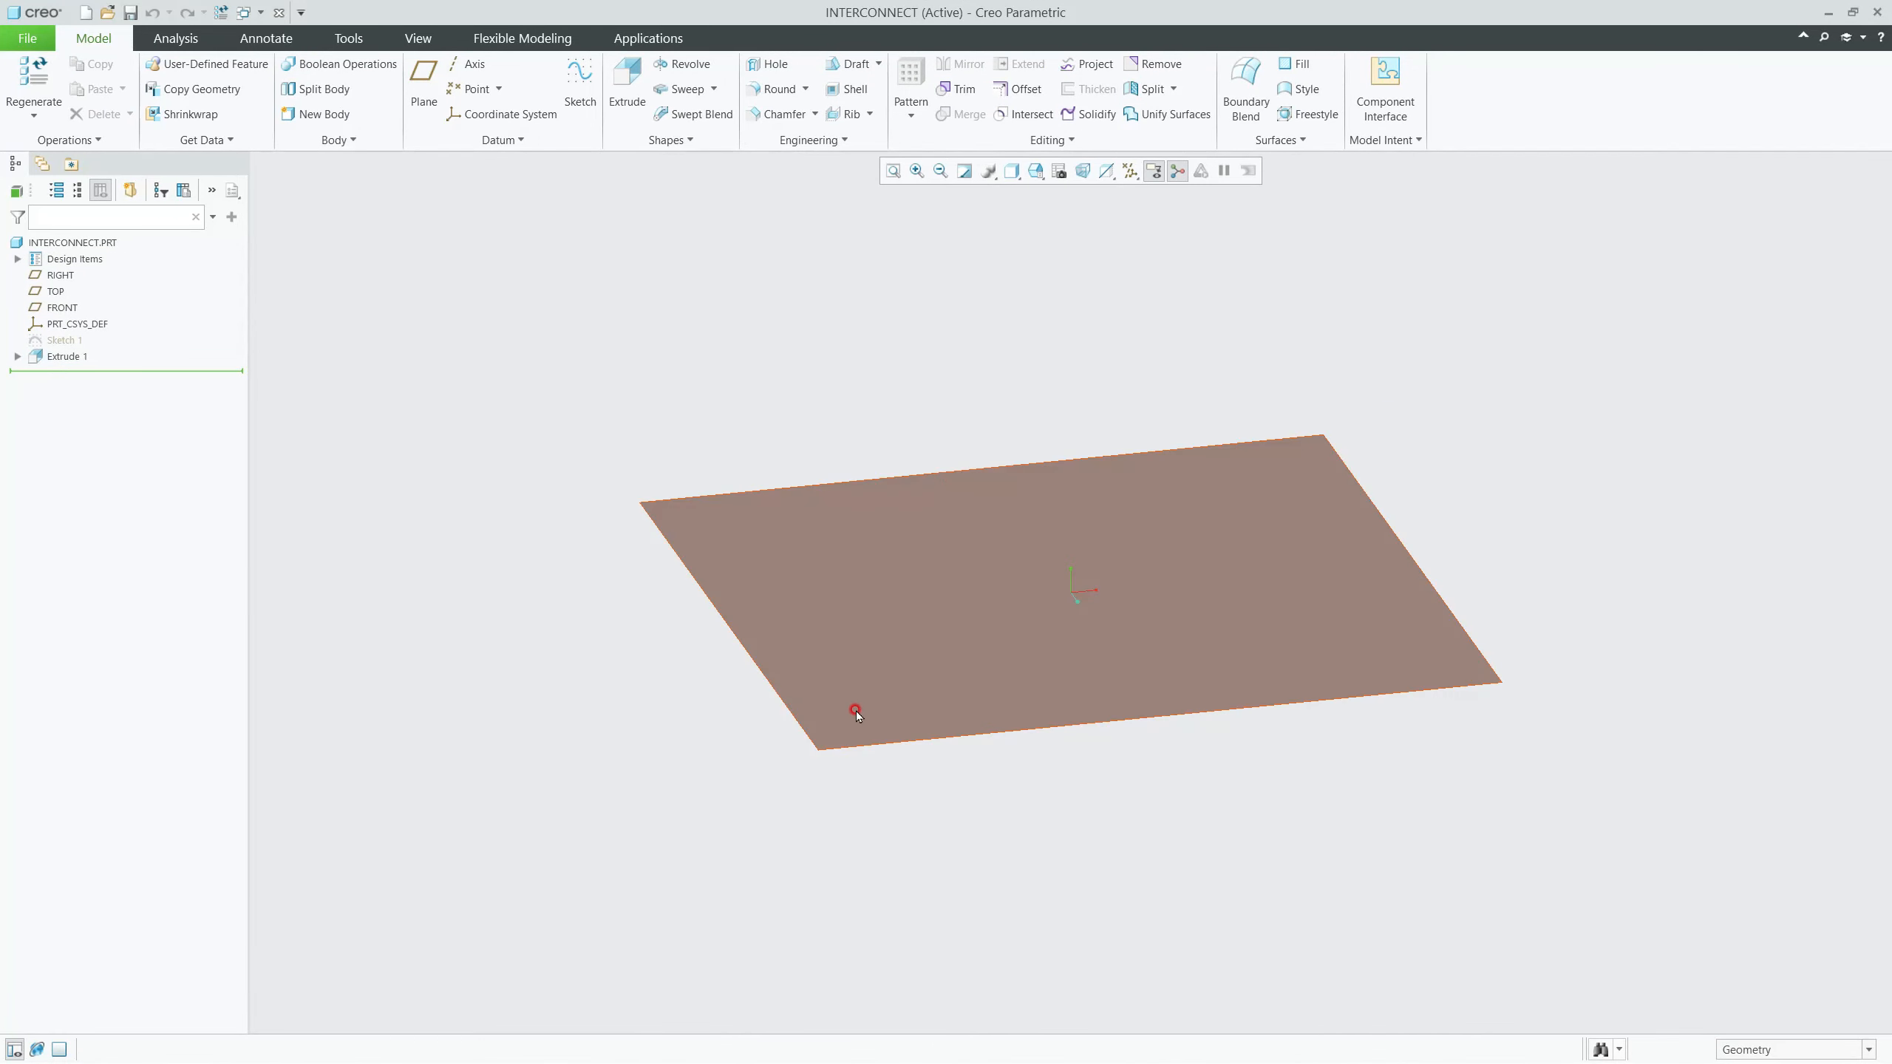
scroll(853, 719, "up", 4)
middle_click_drag(901, 781, 903, 749)
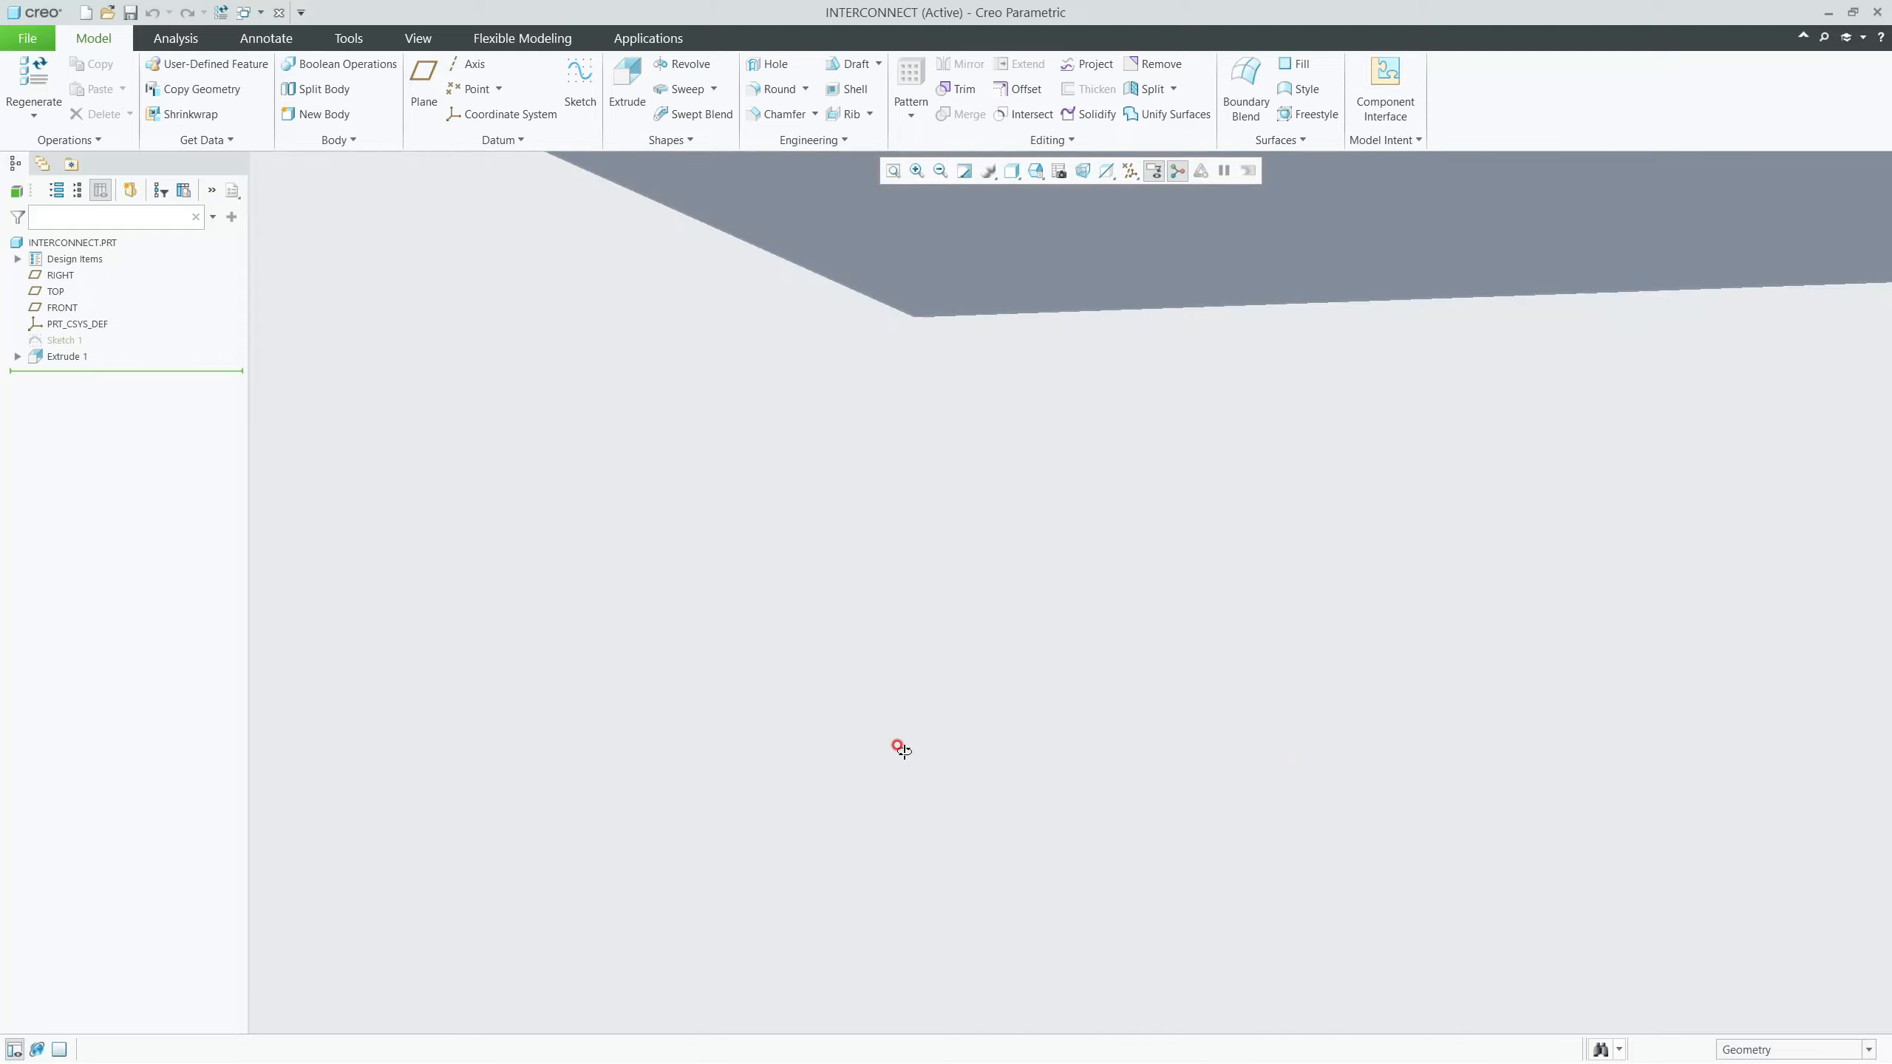
scroll(951, 438, "down", 4)
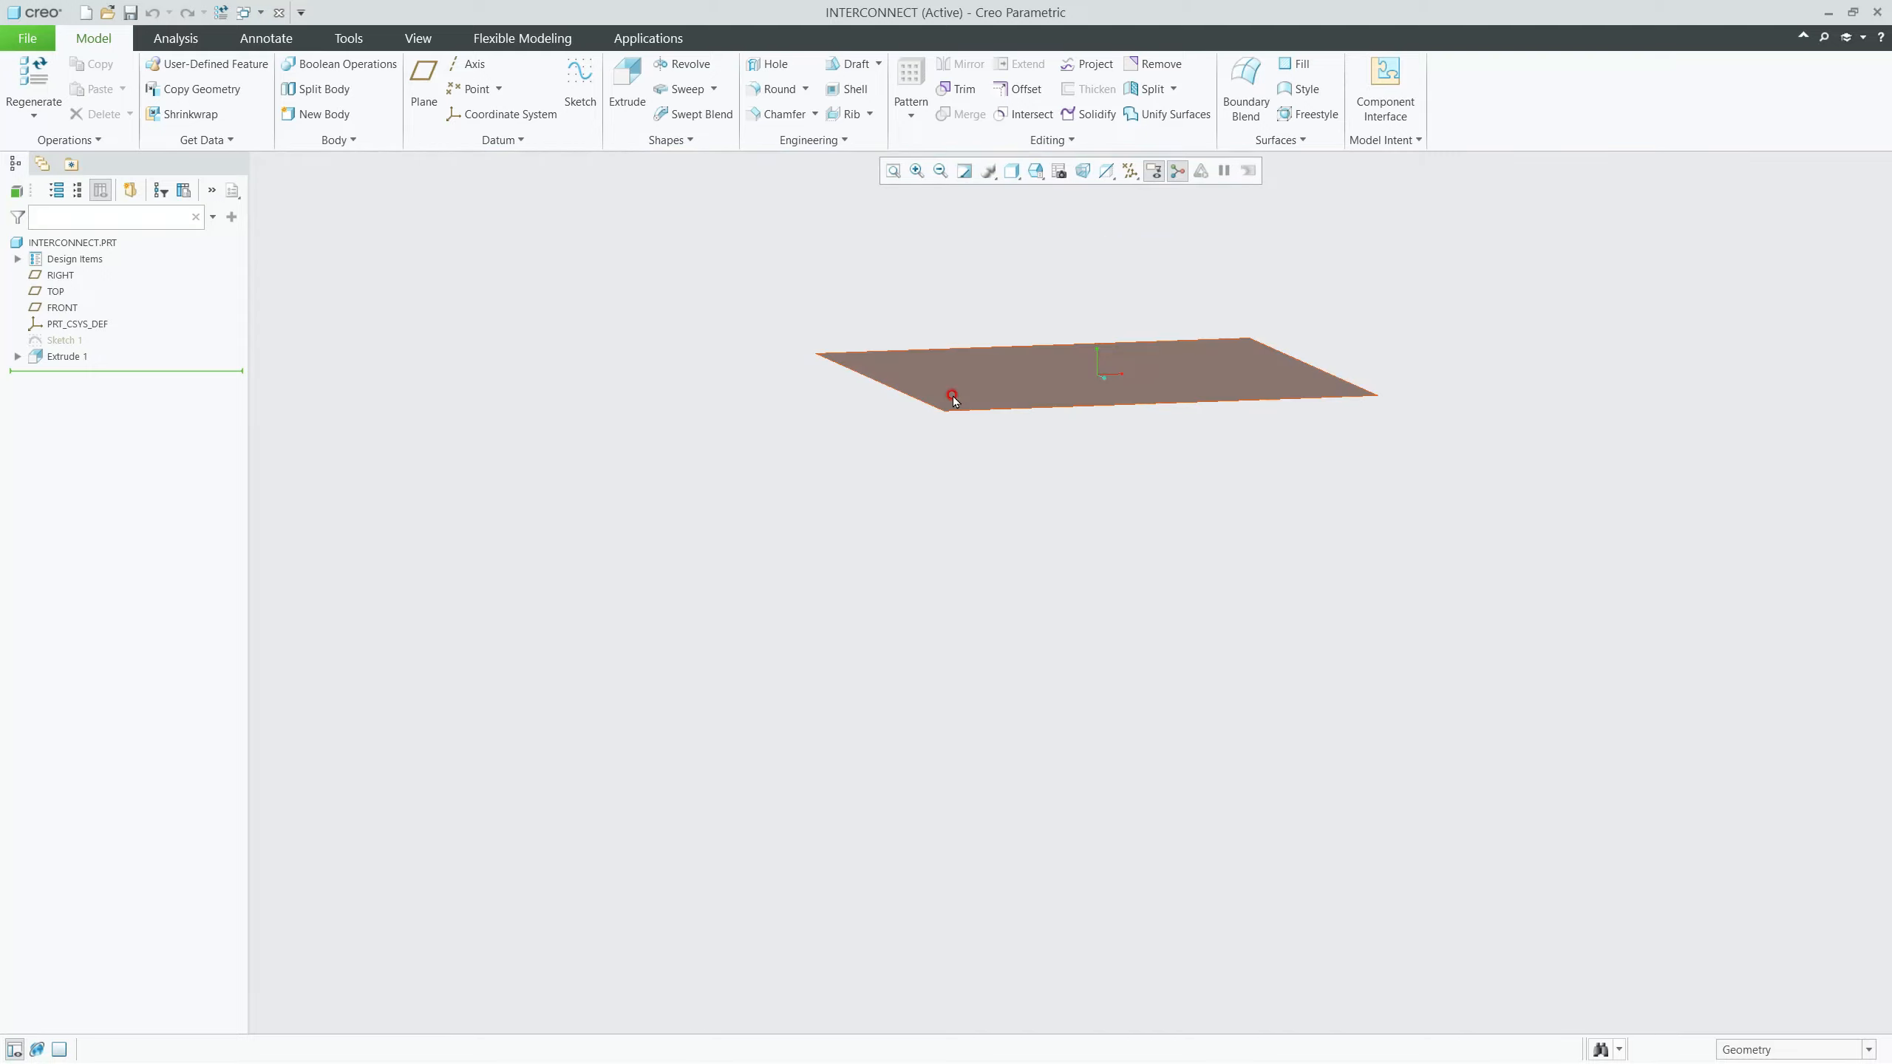
middle_click_drag(935, 403, 949, 478)
scroll(950, 481, "up", 5)
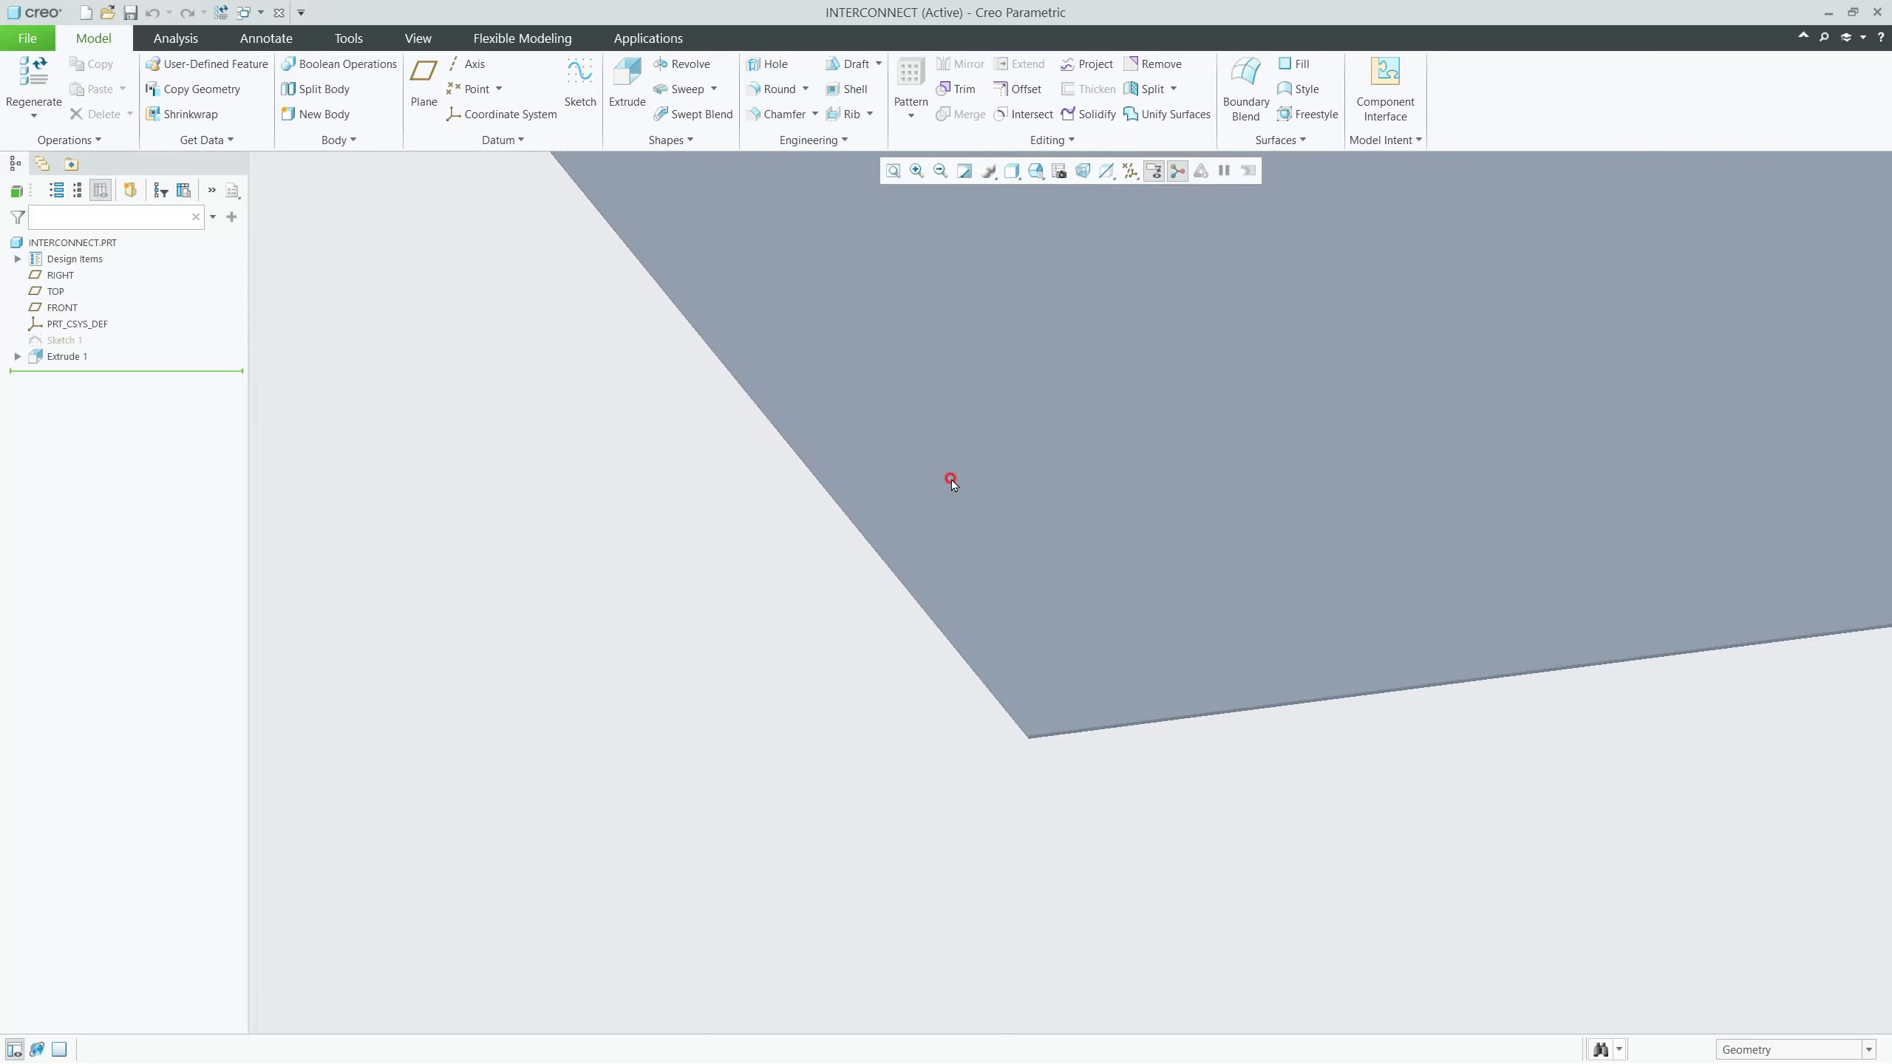
scroll(952, 478, "down", 5)
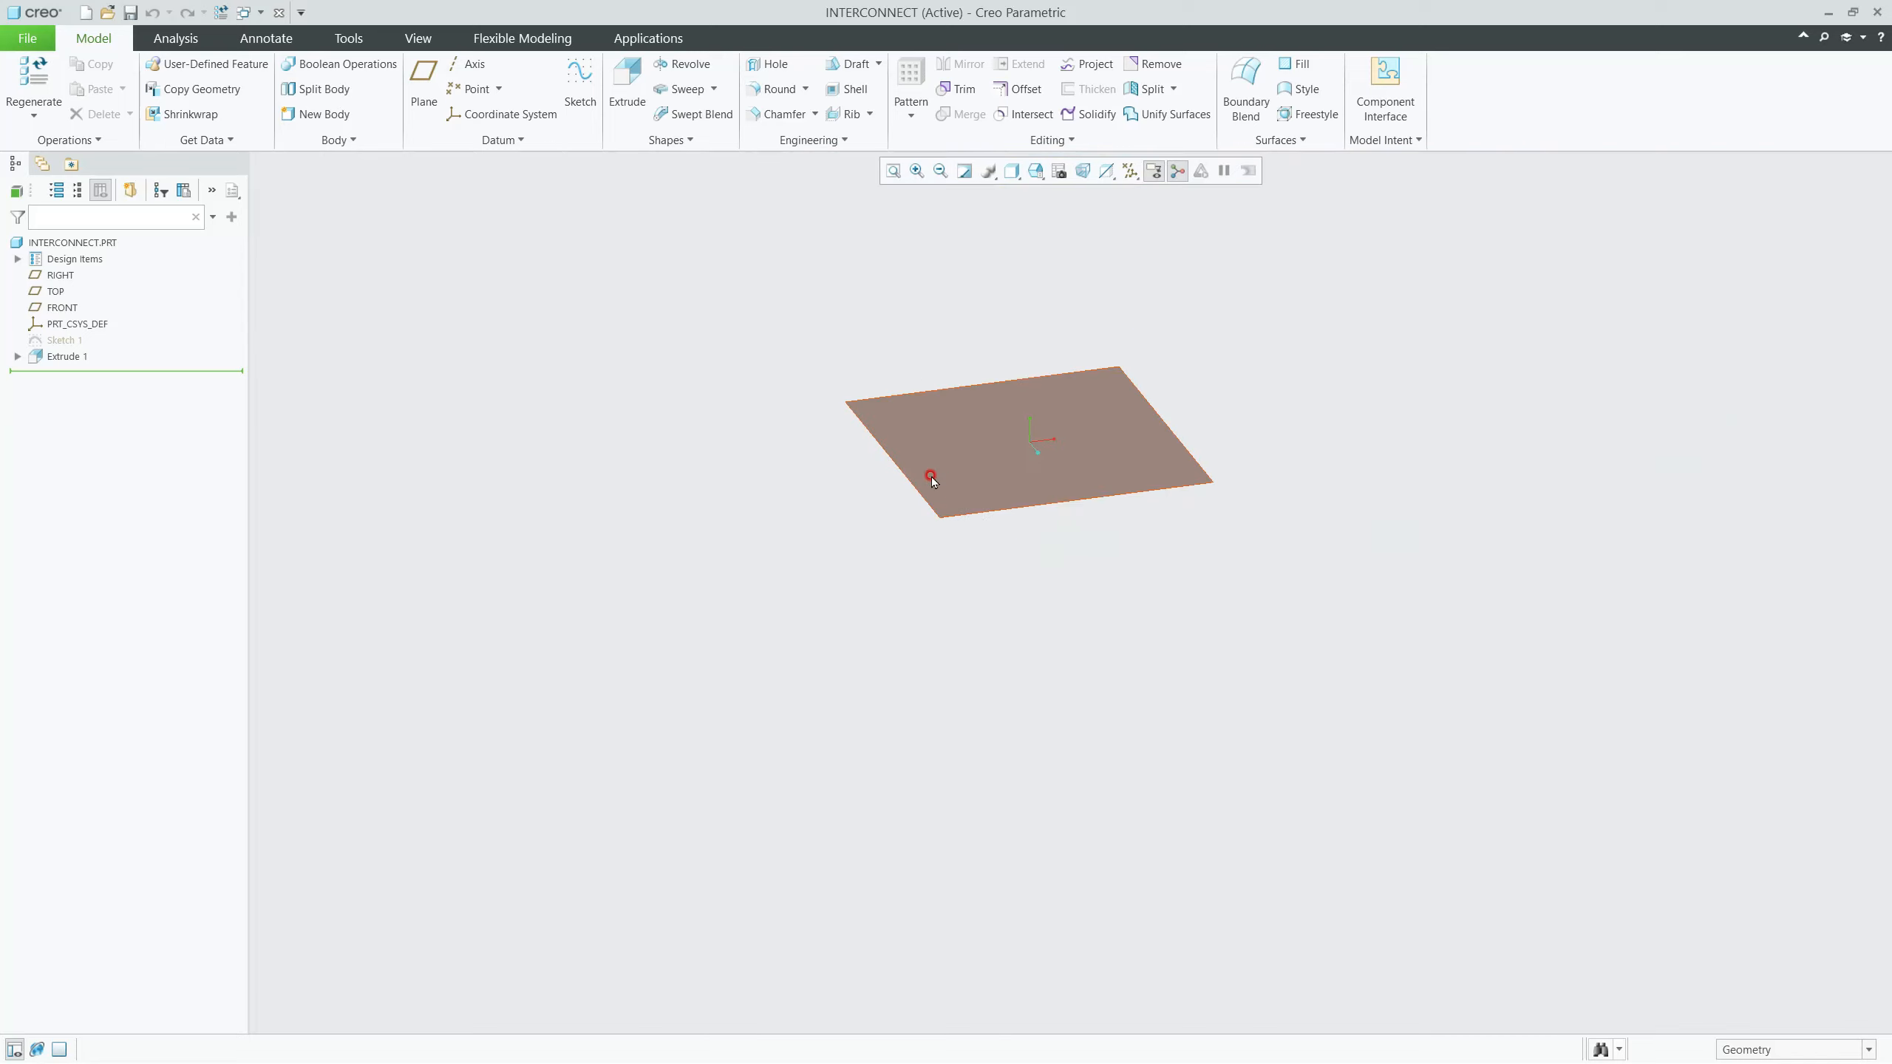
scroll(902, 362, "up", 3)
middle_click_drag(853, 519, 869, 555)
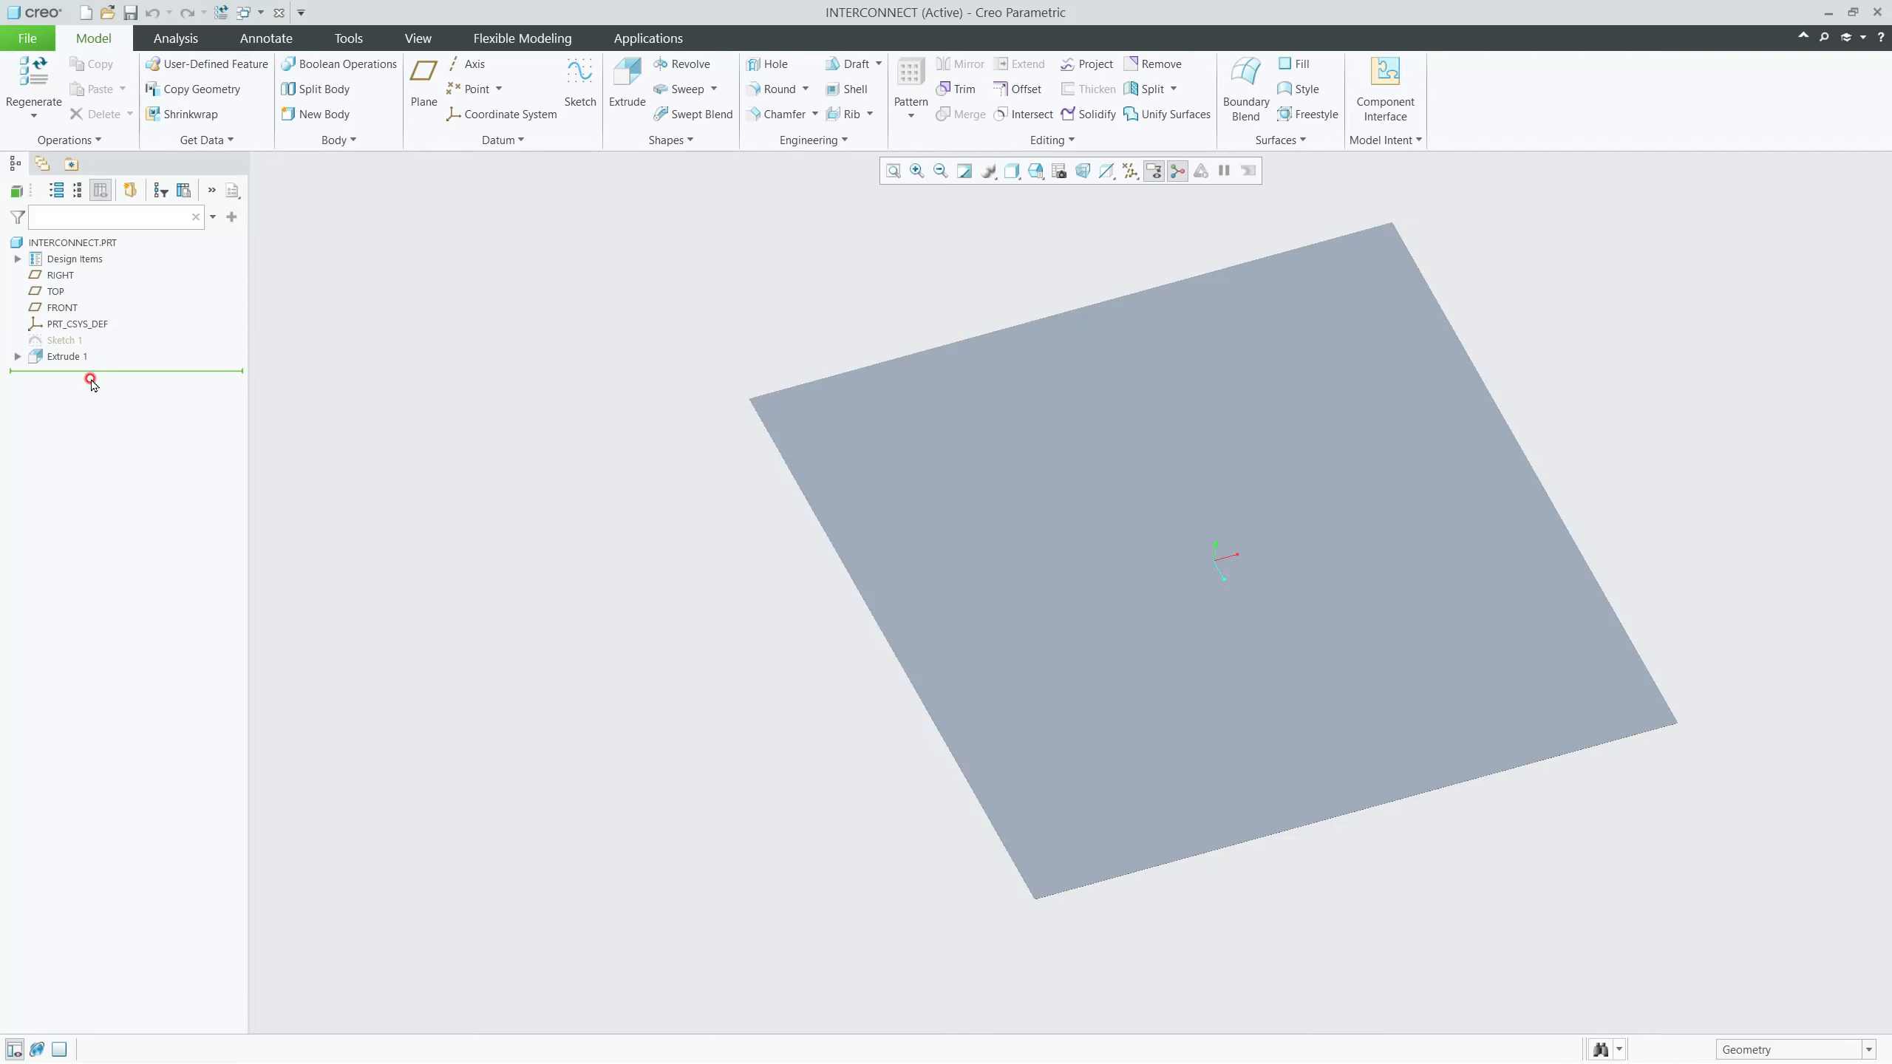
Step: Redefine the plate's Extrude 1 feature with a depth of 1500
left_click(65, 356)
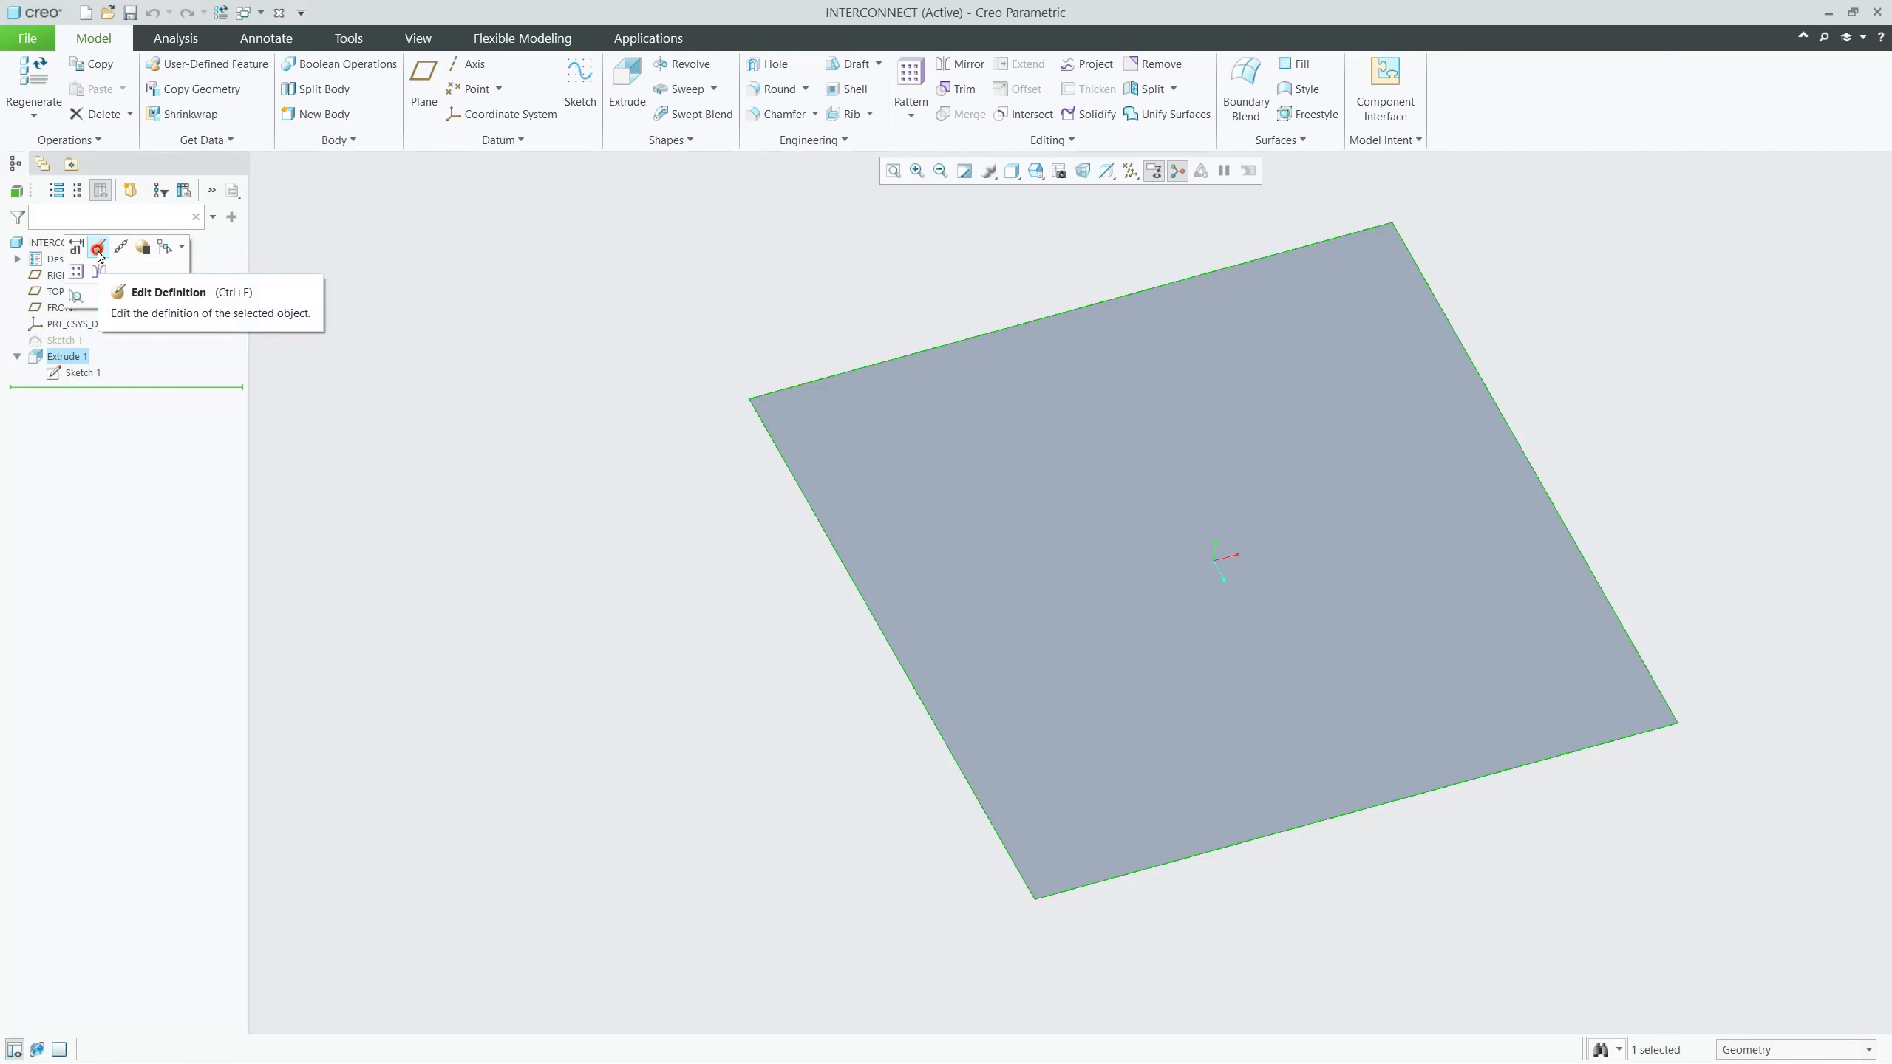
left_click(98, 250)
double_click(1259, 448)
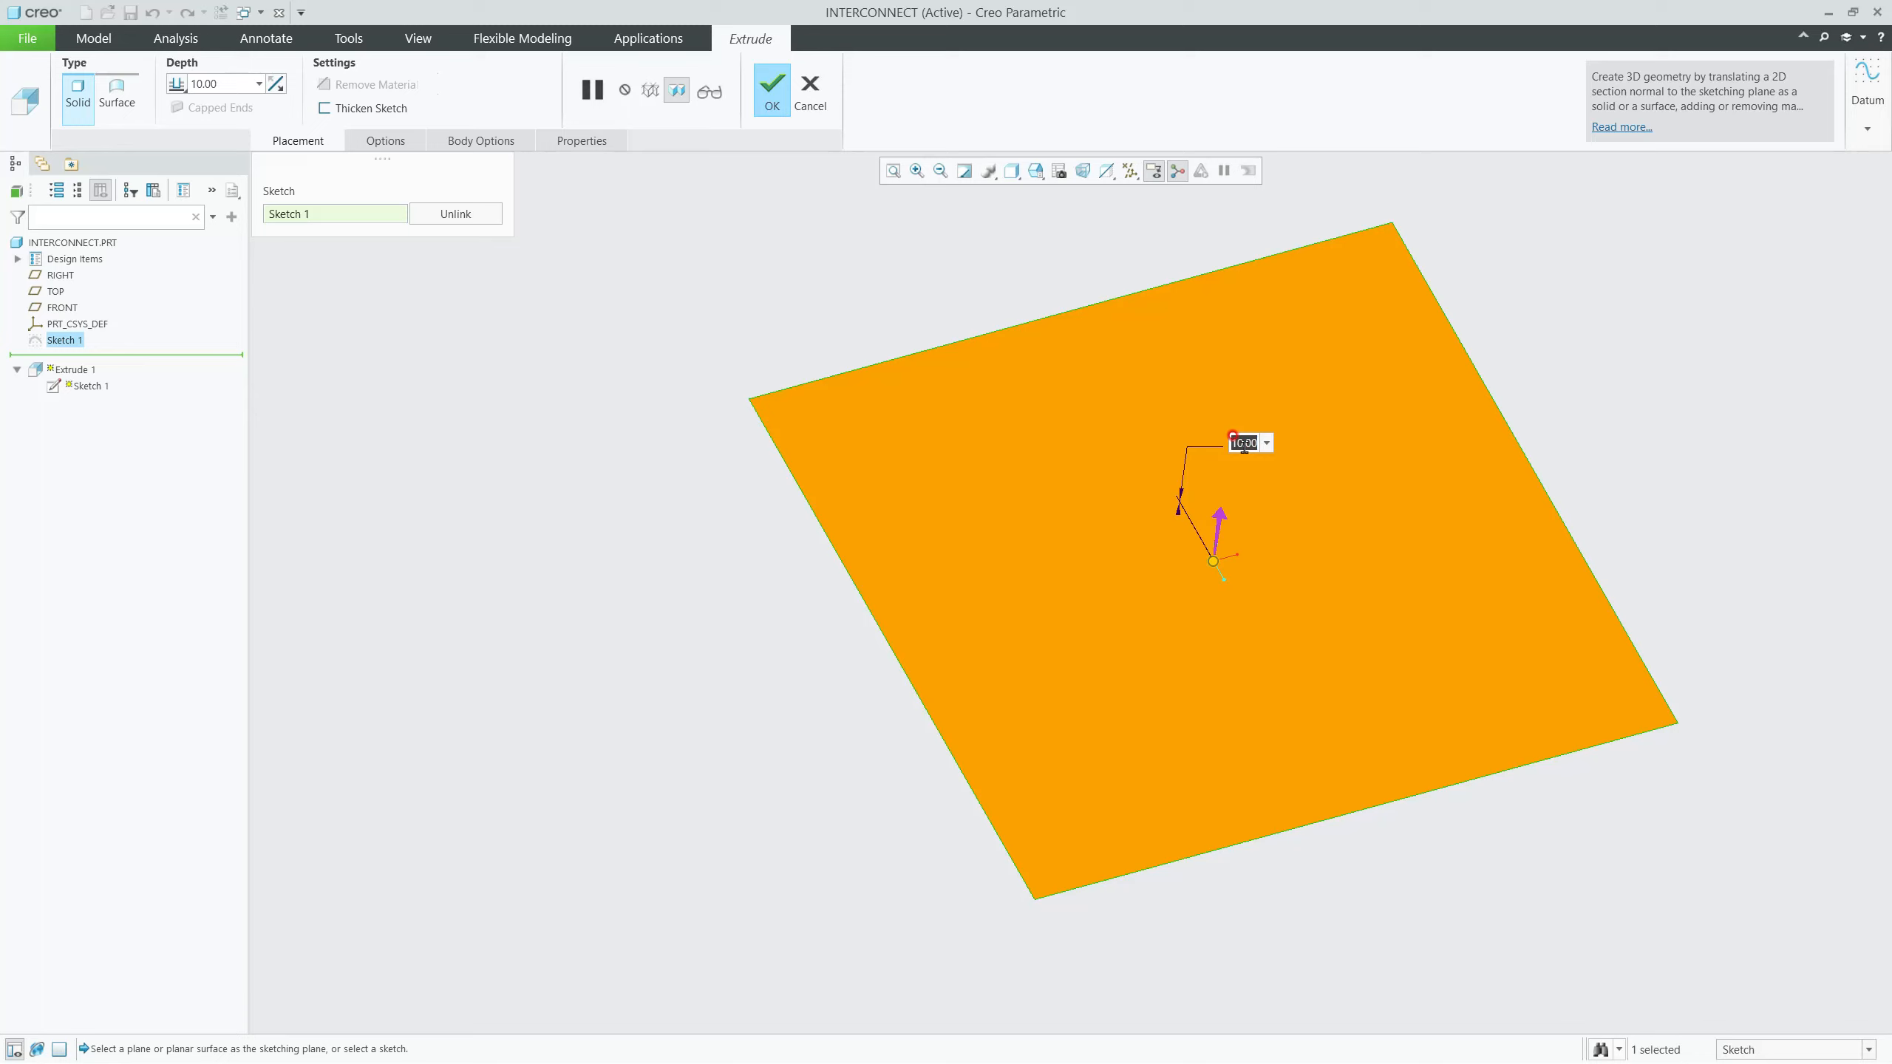
type("1500")
key("Return")
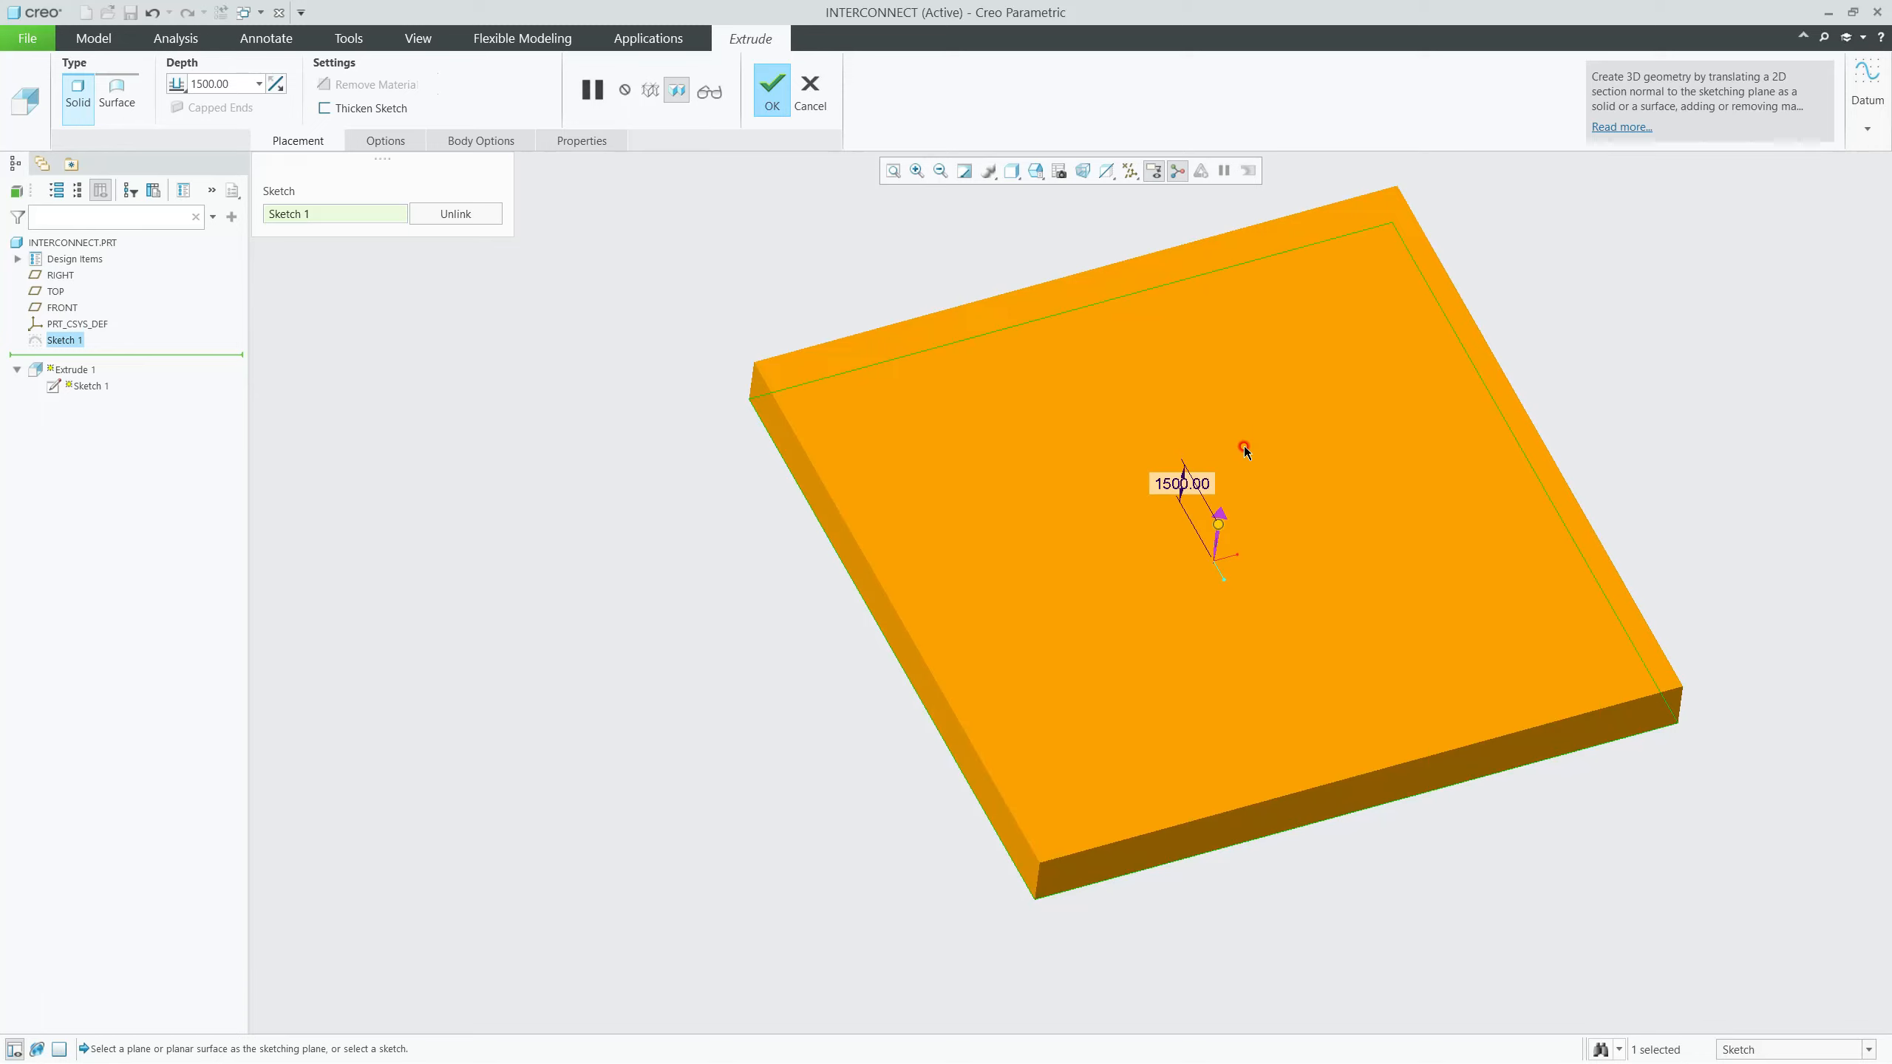
middle_click(723, 626)
Step: Turn on the display of all datum axes, points, coordinate systems and planes in the INTERCONNECT part
middle_click_drag(921, 651, 954, 610)
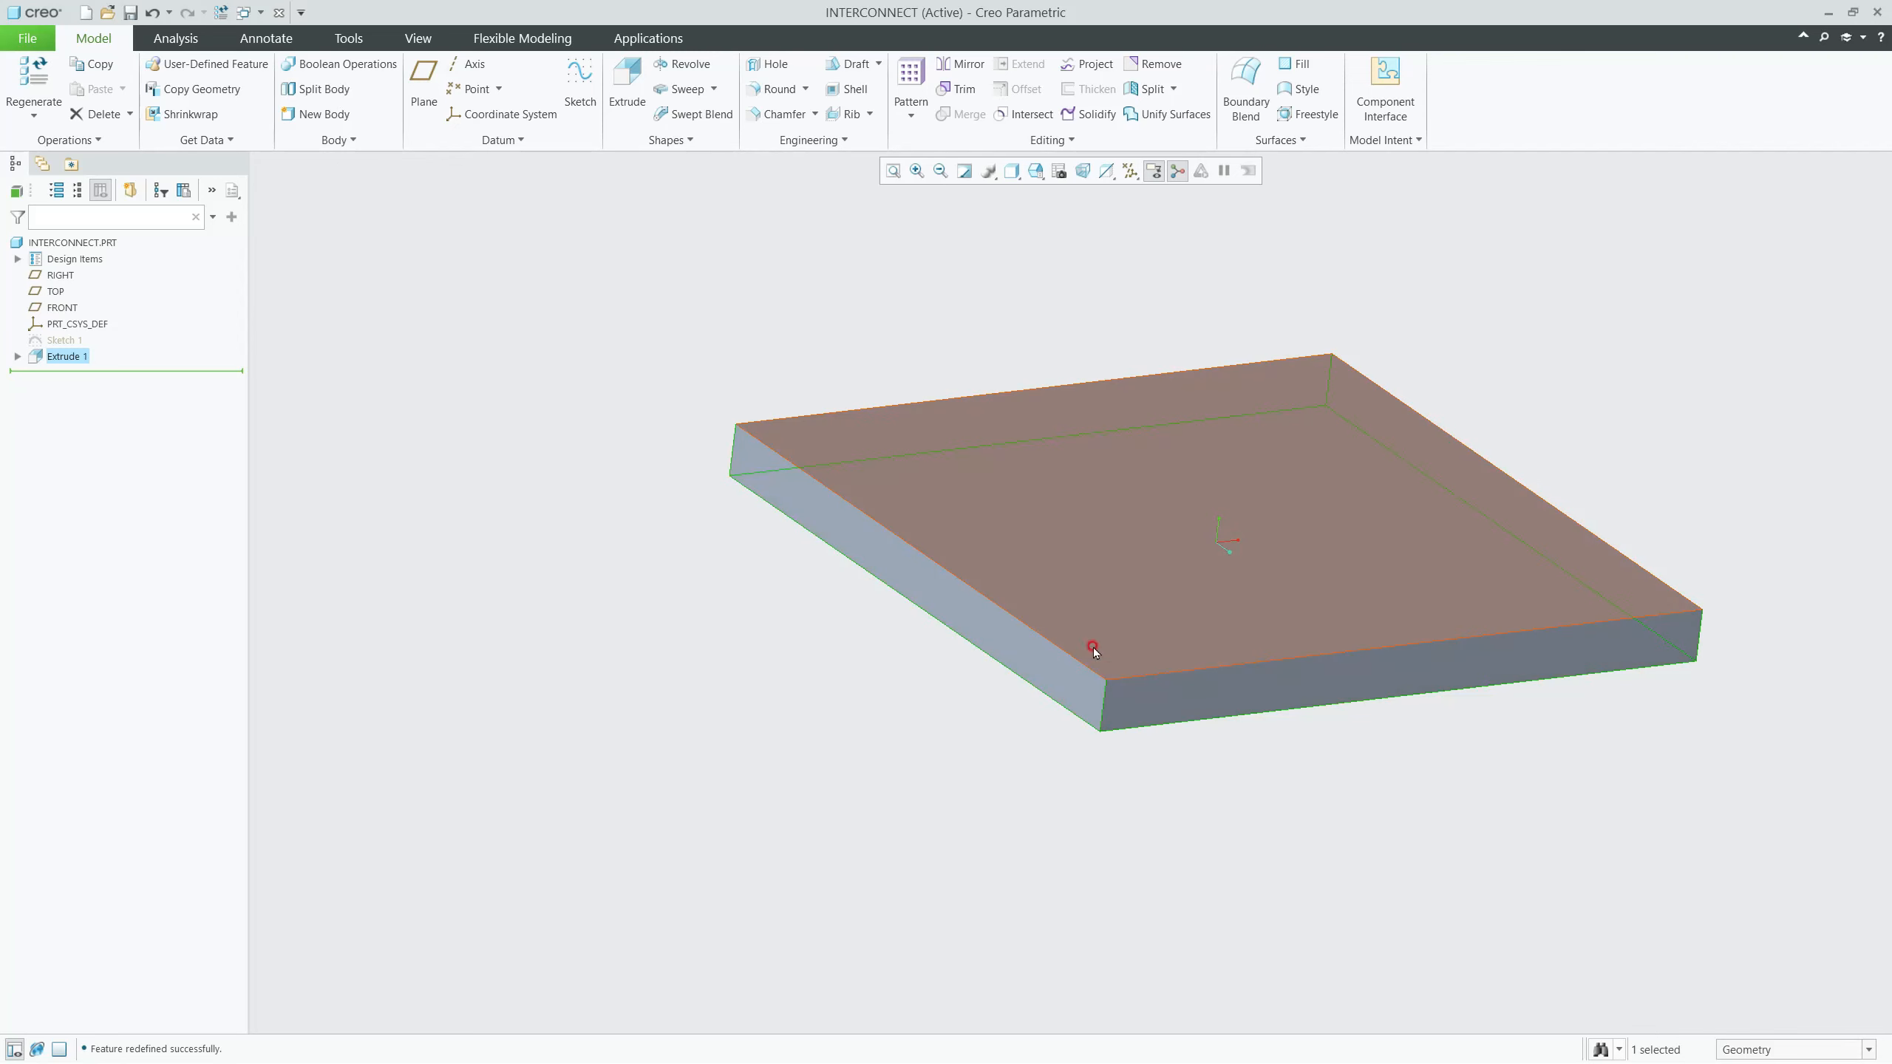
left_click(1132, 177)
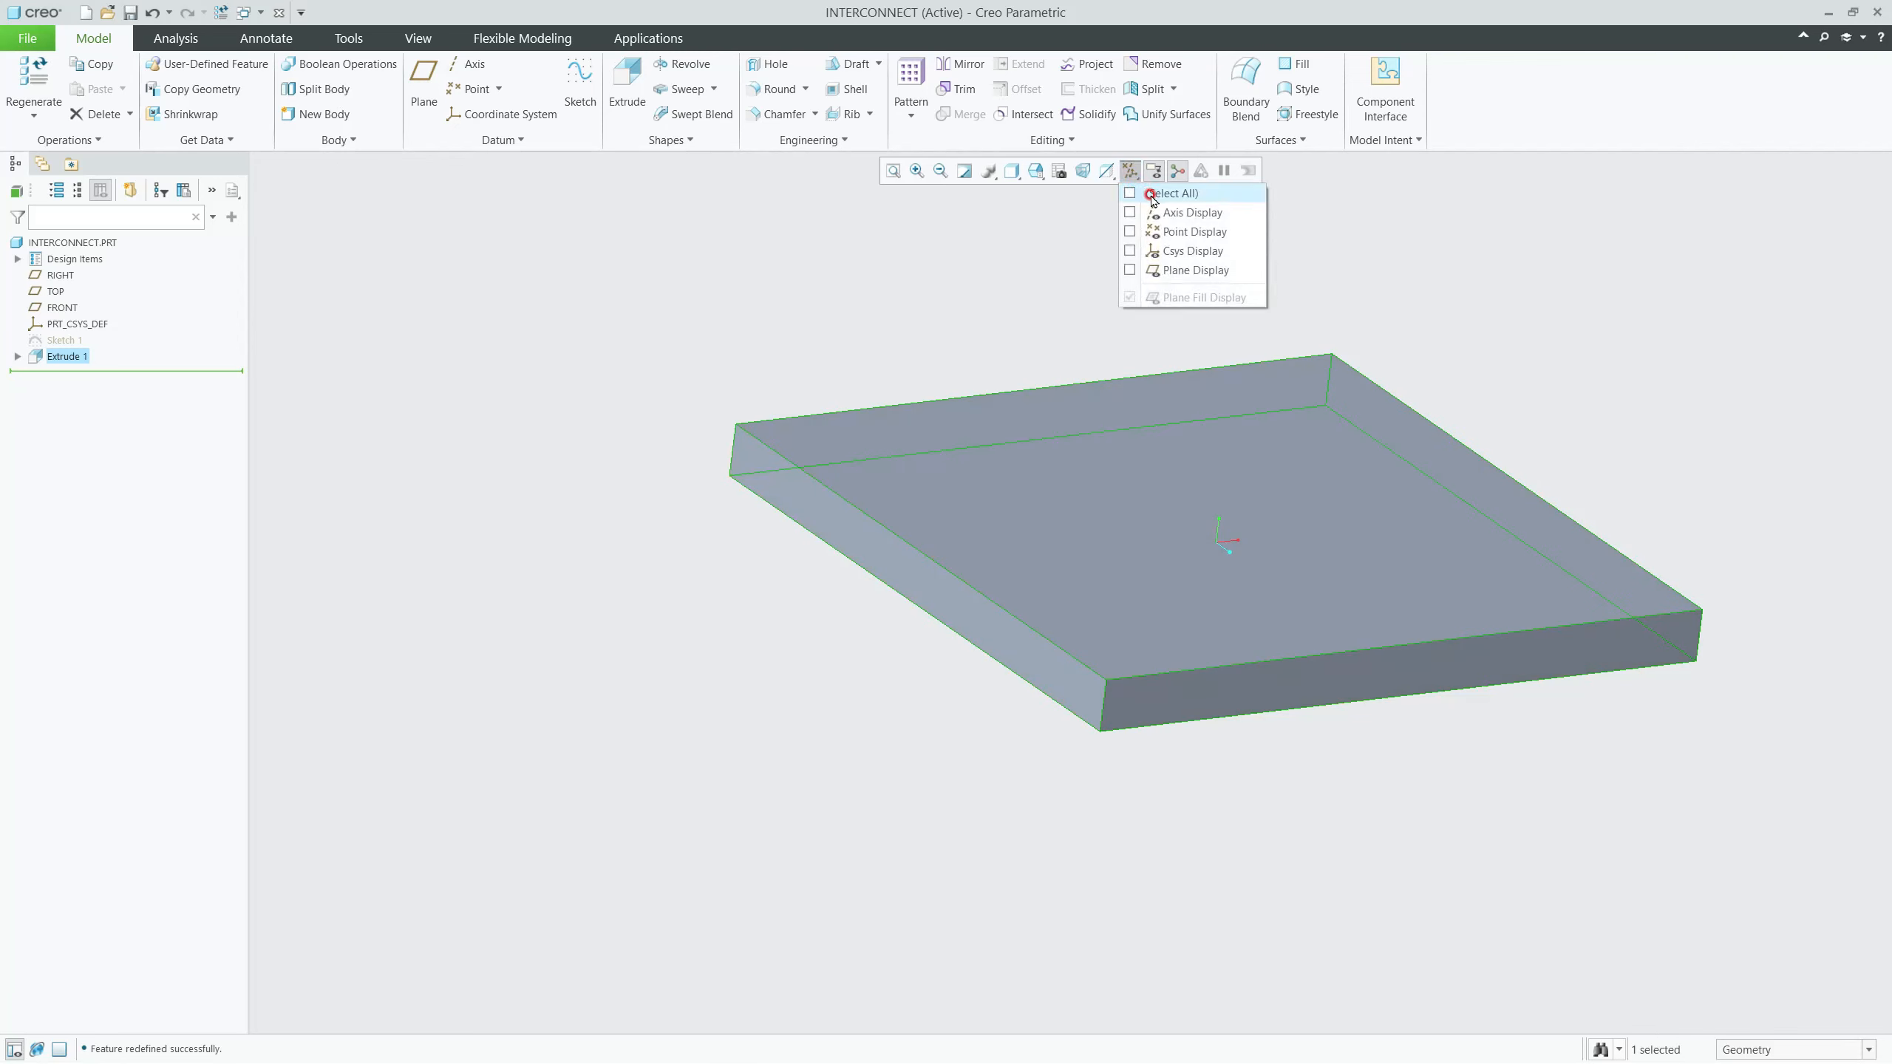
left_click(1130, 193)
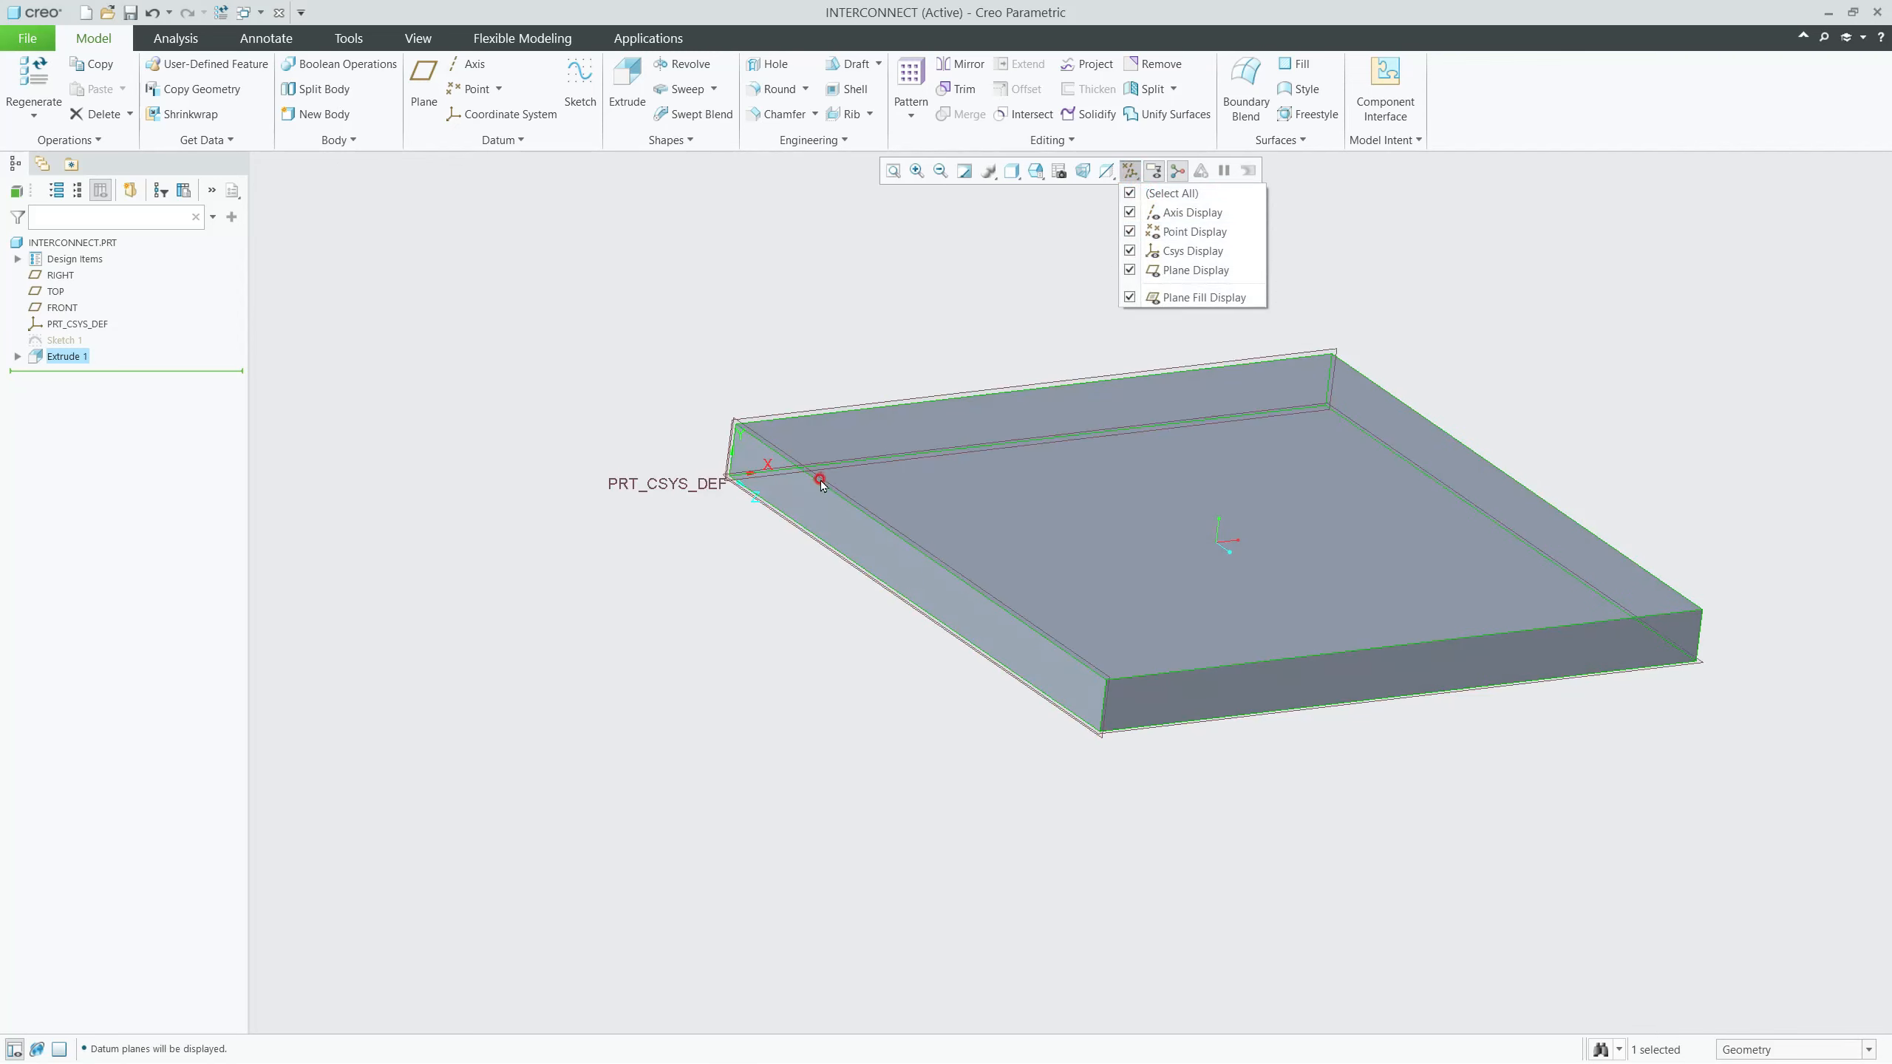
left_click(853, 524)
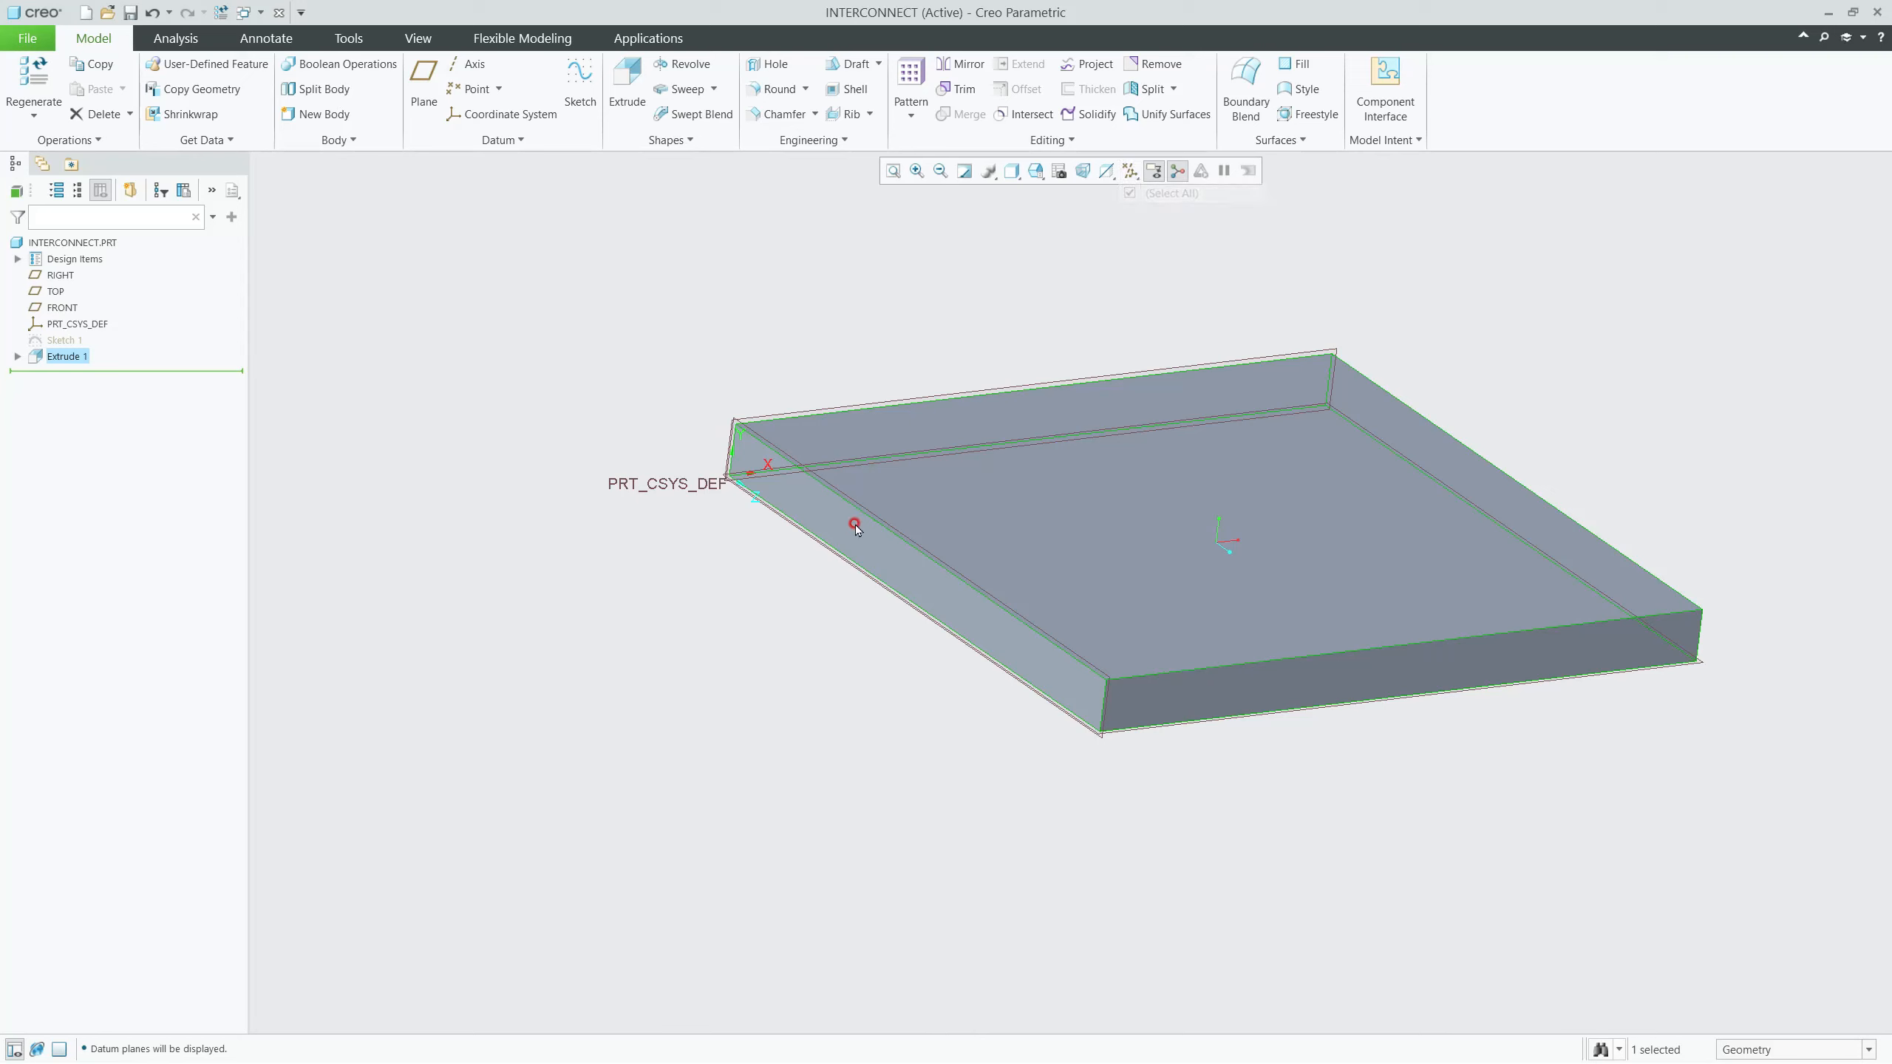
Step: Start a sketch on the FRONT plane and draw a rectangle about 1464 by 978 with one corner at the part origin
left_click(56, 292)
left_click(67, 308)
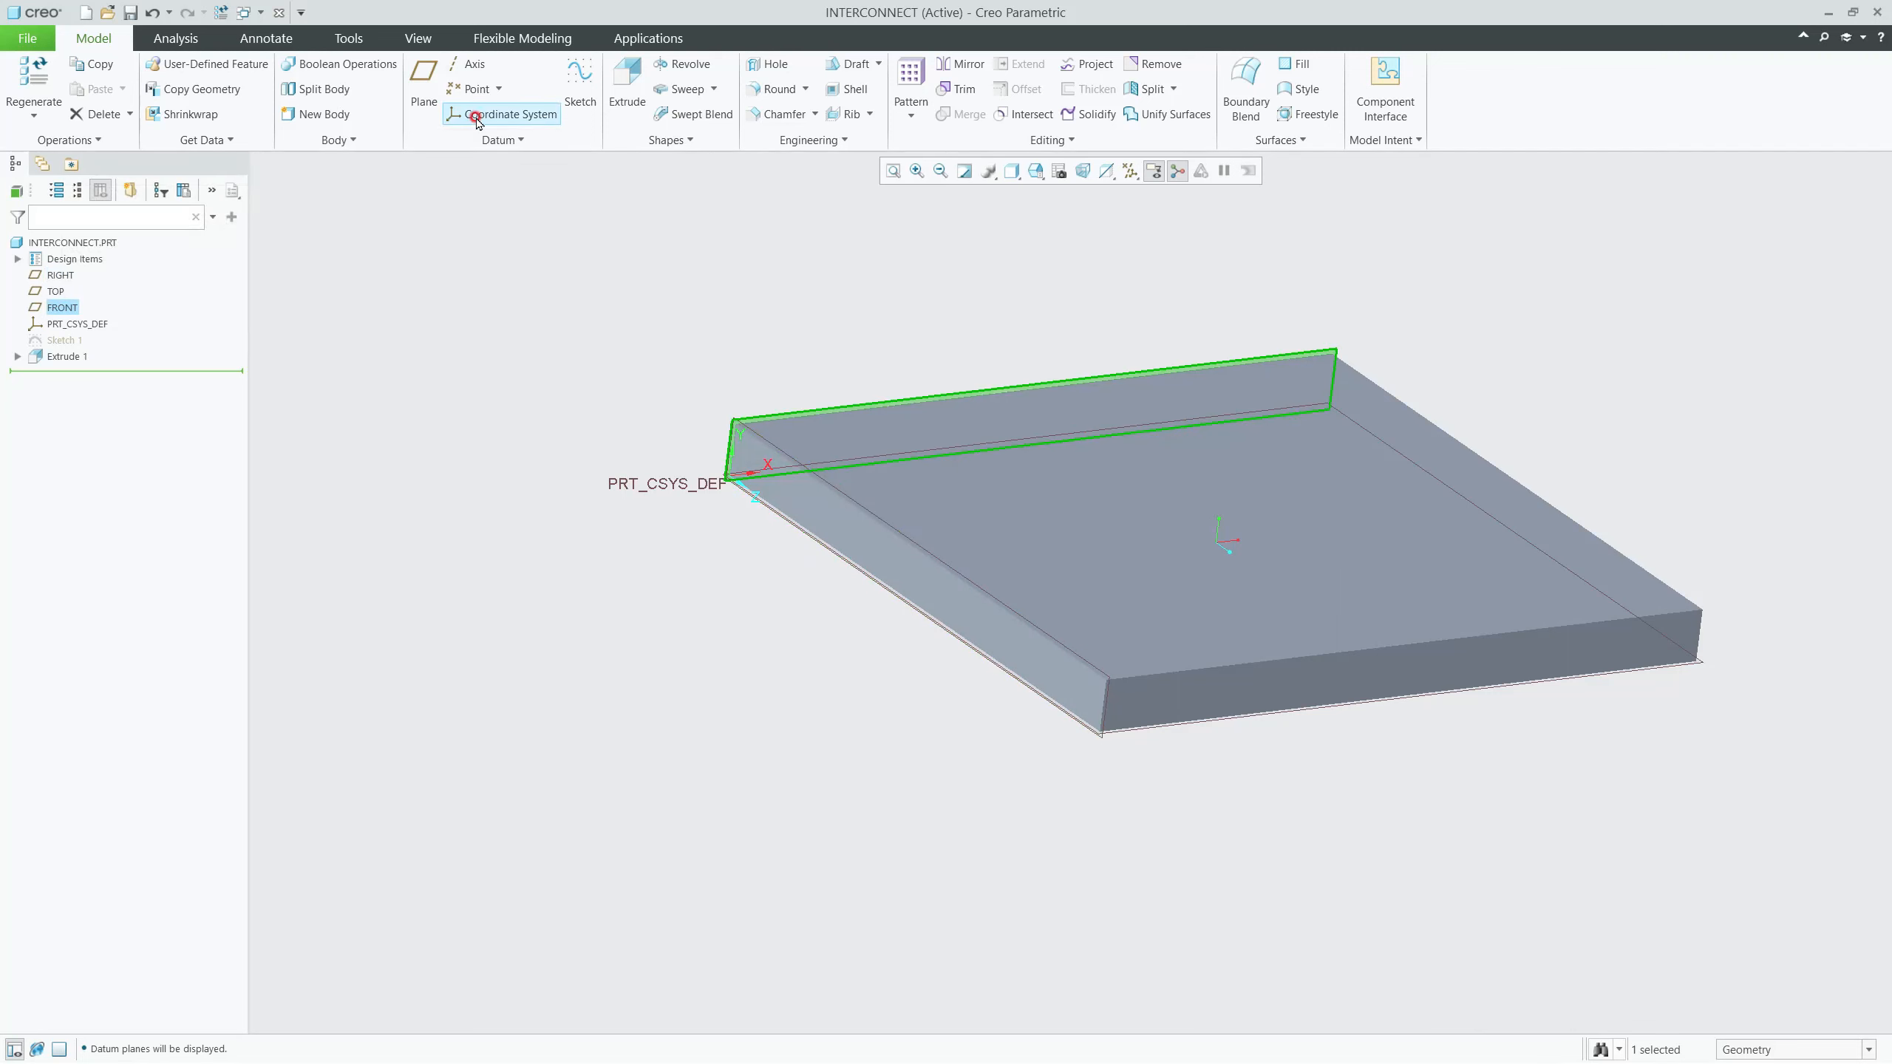
left_click(579, 82)
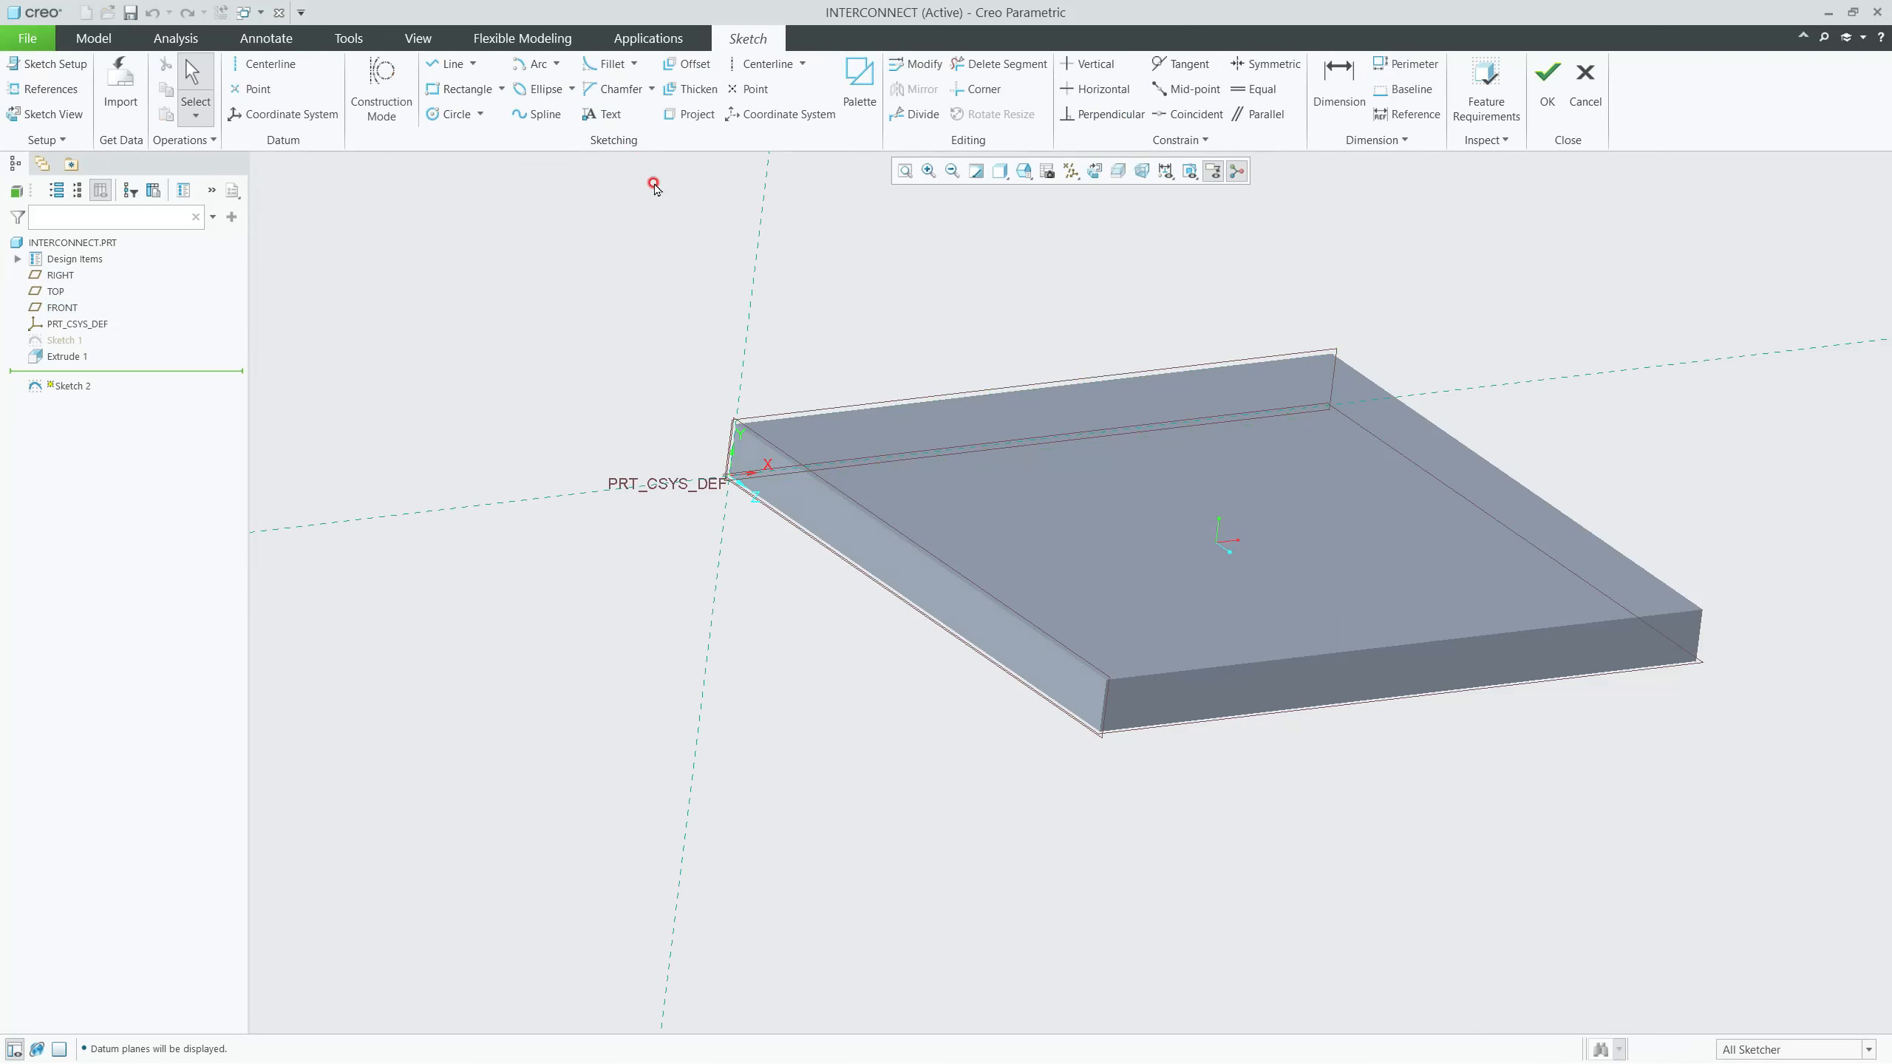
scroll(760, 454, "up", 4)
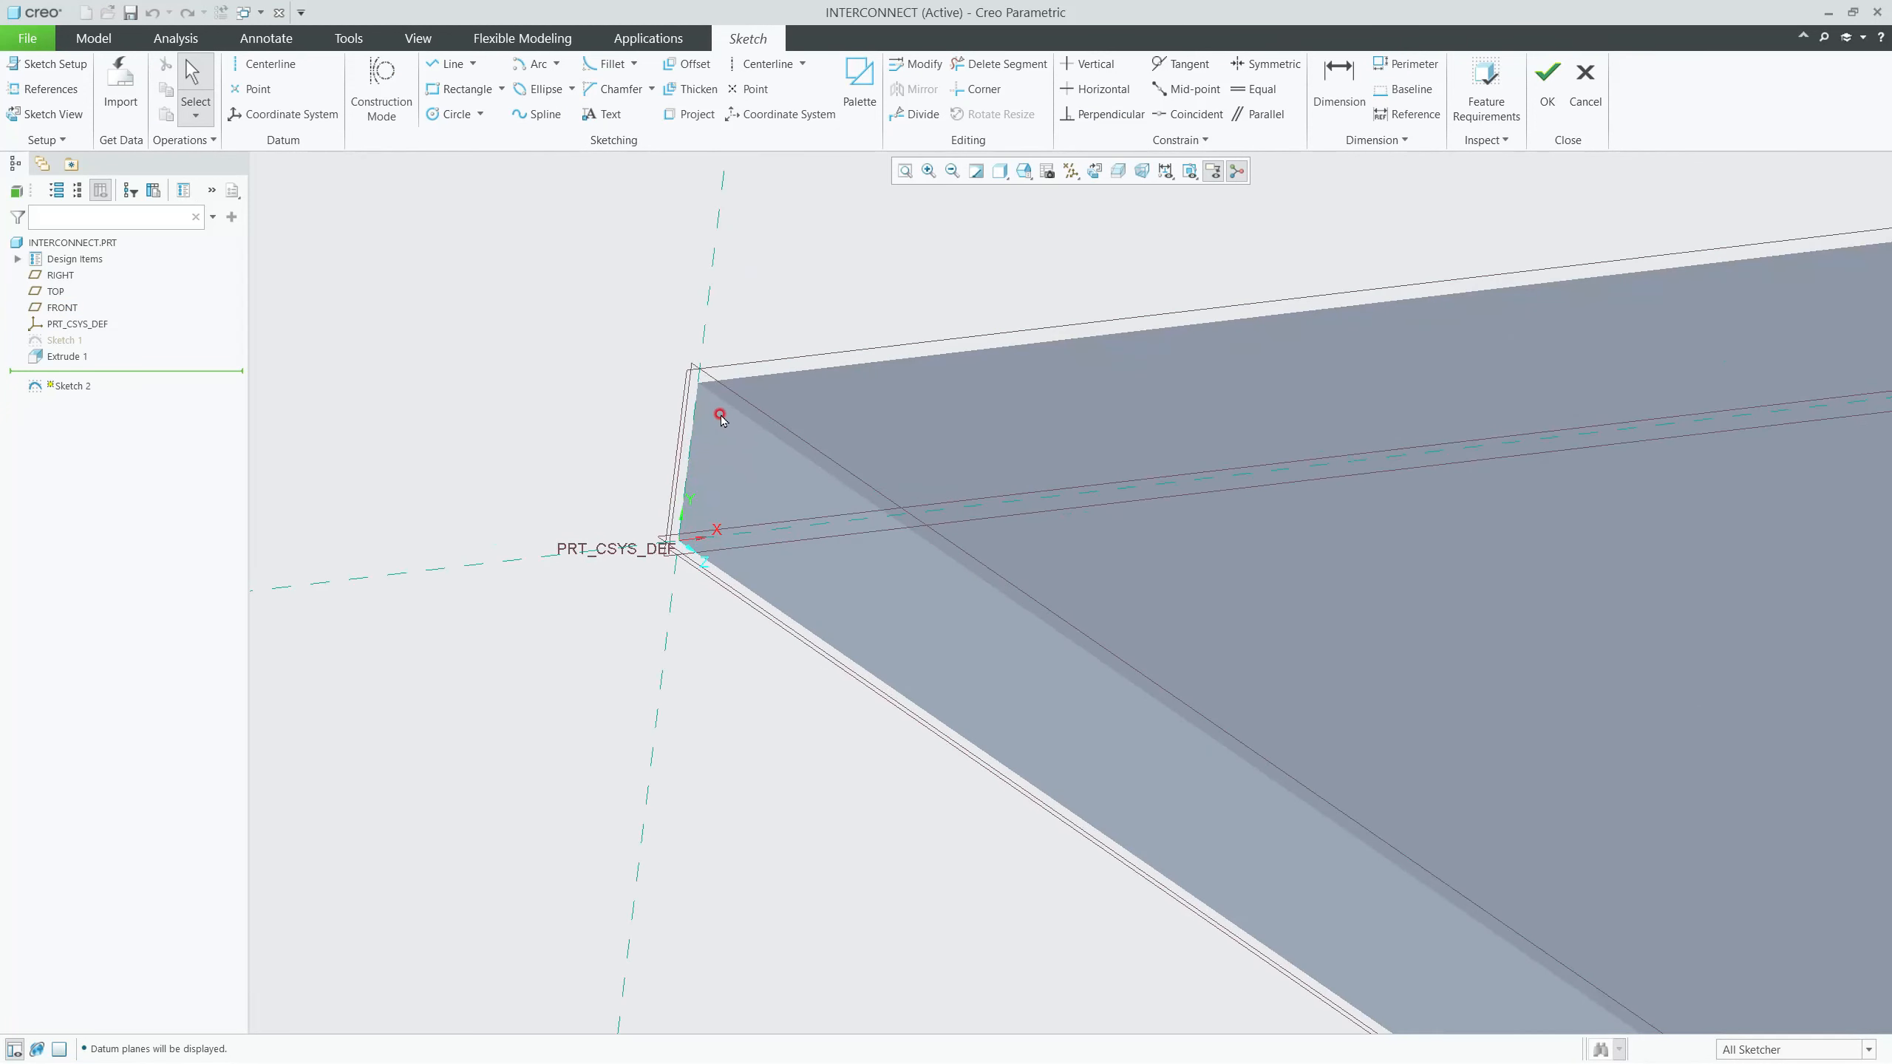
left_click(460, 90)
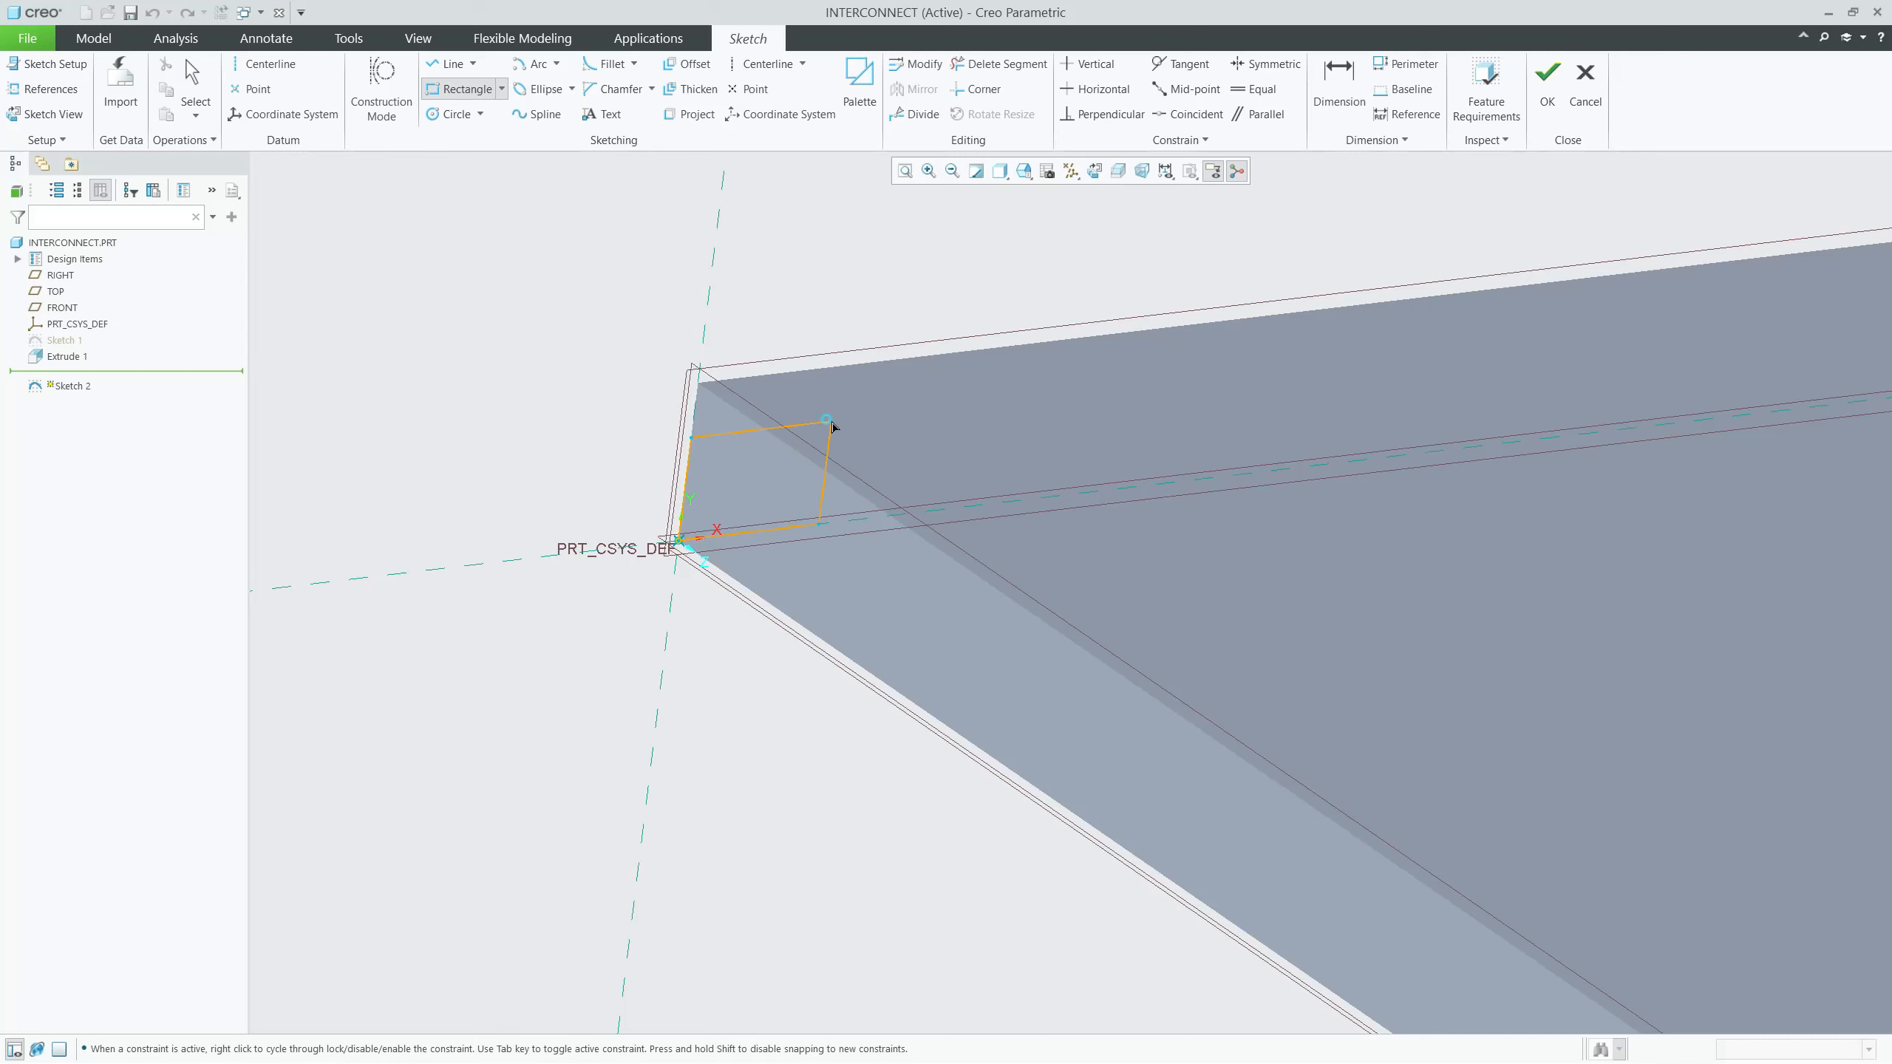
middle_click(768, 315)
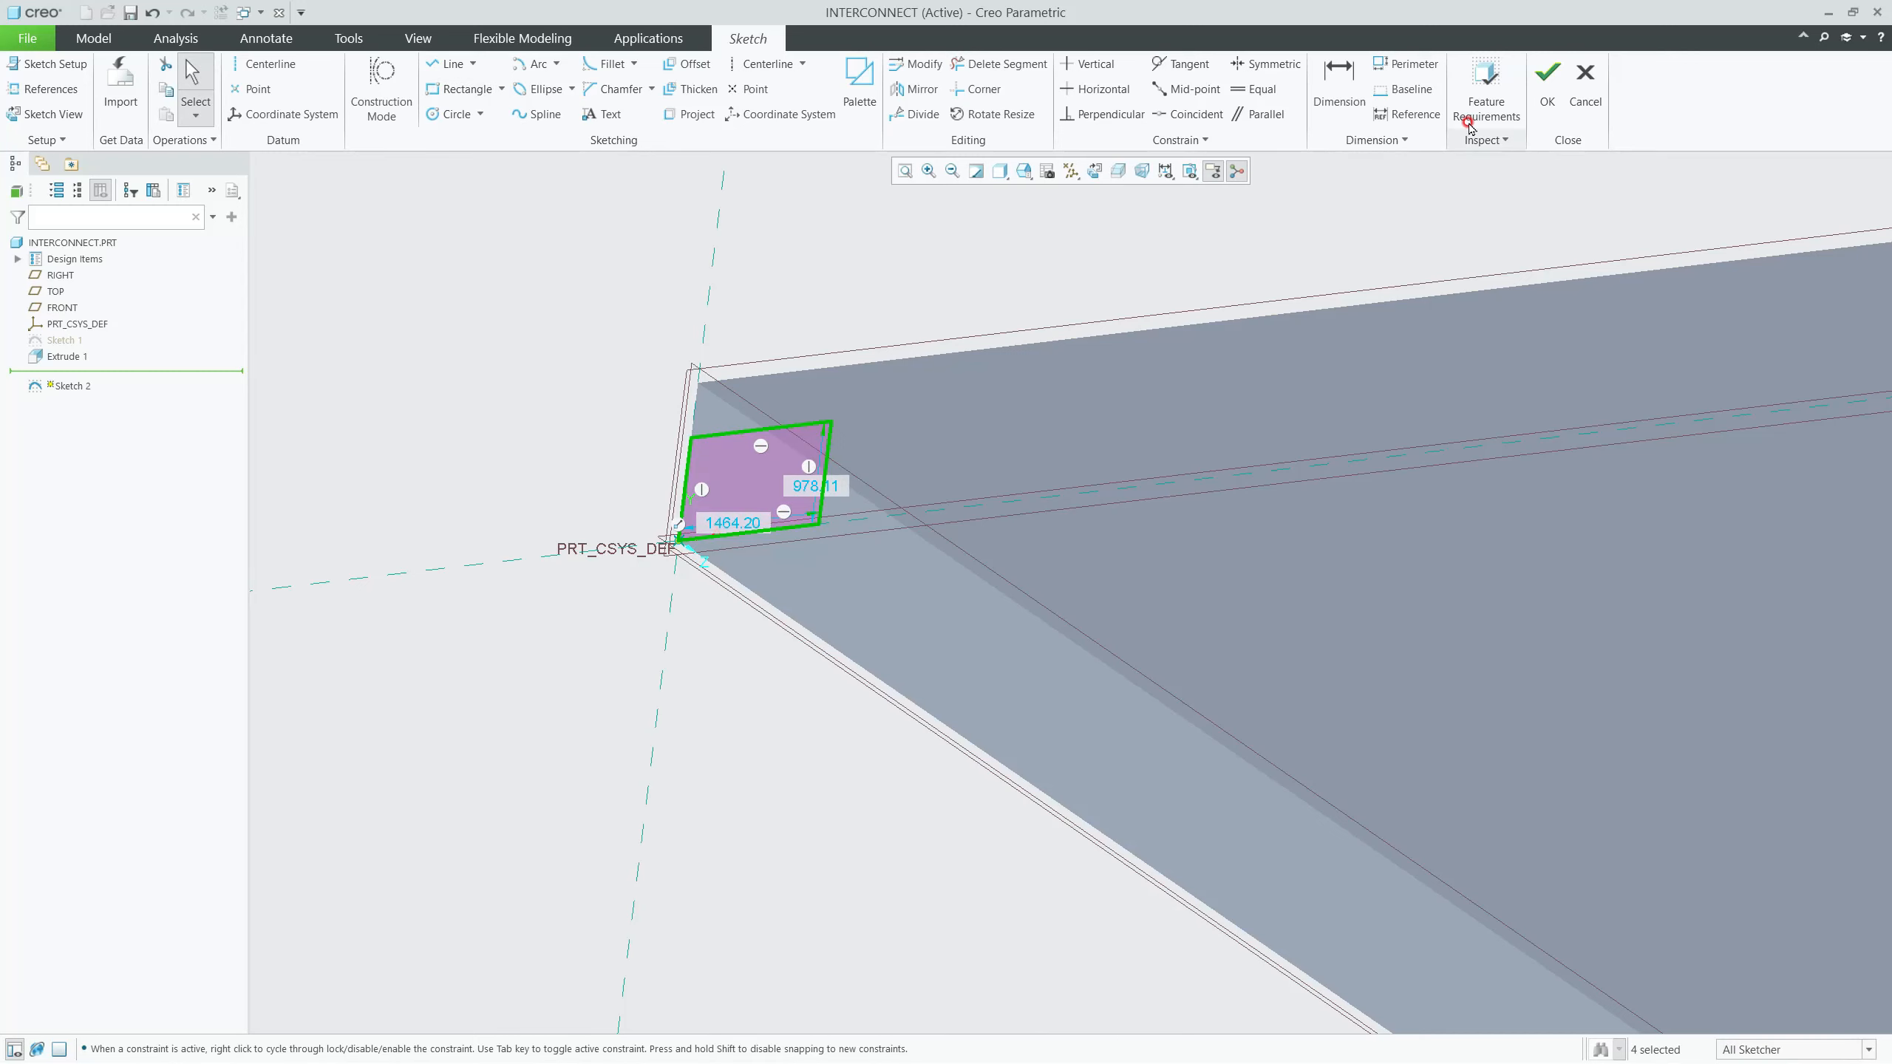
Step: Make the rectangle's adjacent sides equal, dimension its width as 1000, and finish the sketch
left_click(1257, 88)
left_click(825, 462)
left_click(782, 428)
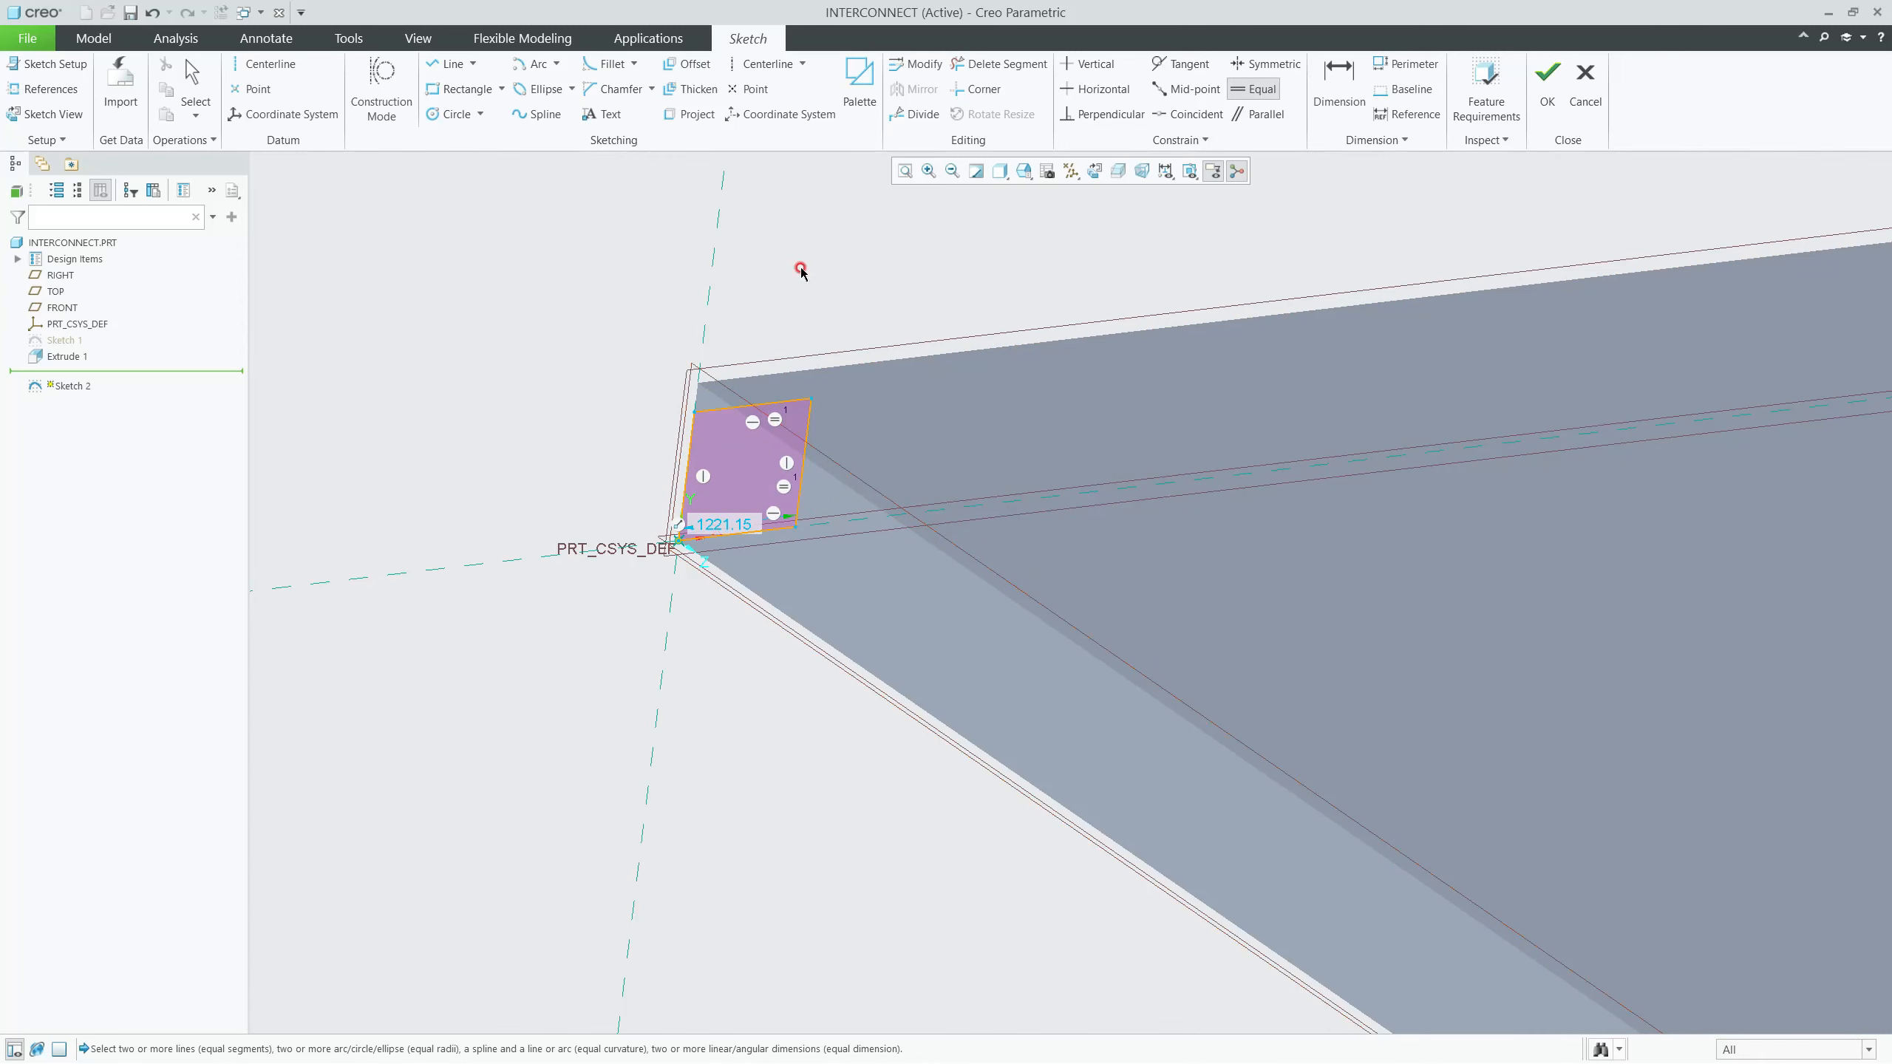
left_click(1339, 82)
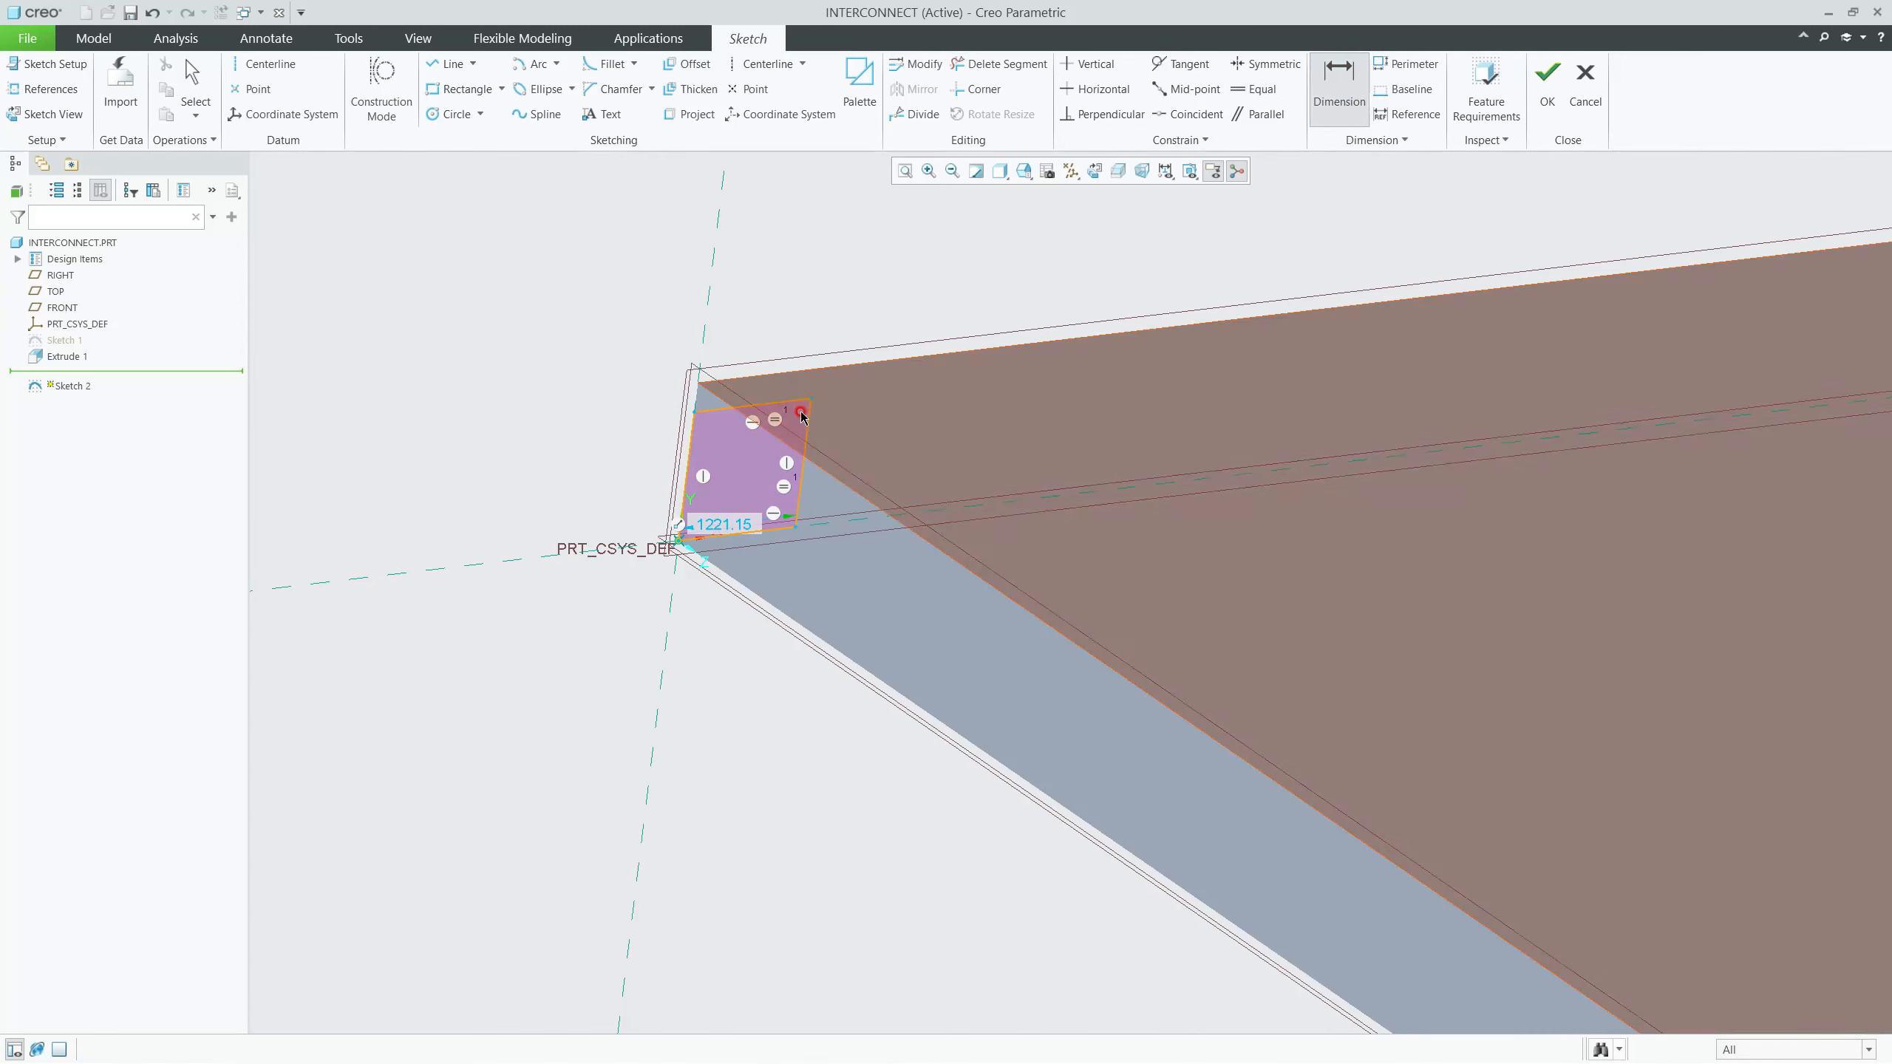
middle_click(777, 291)
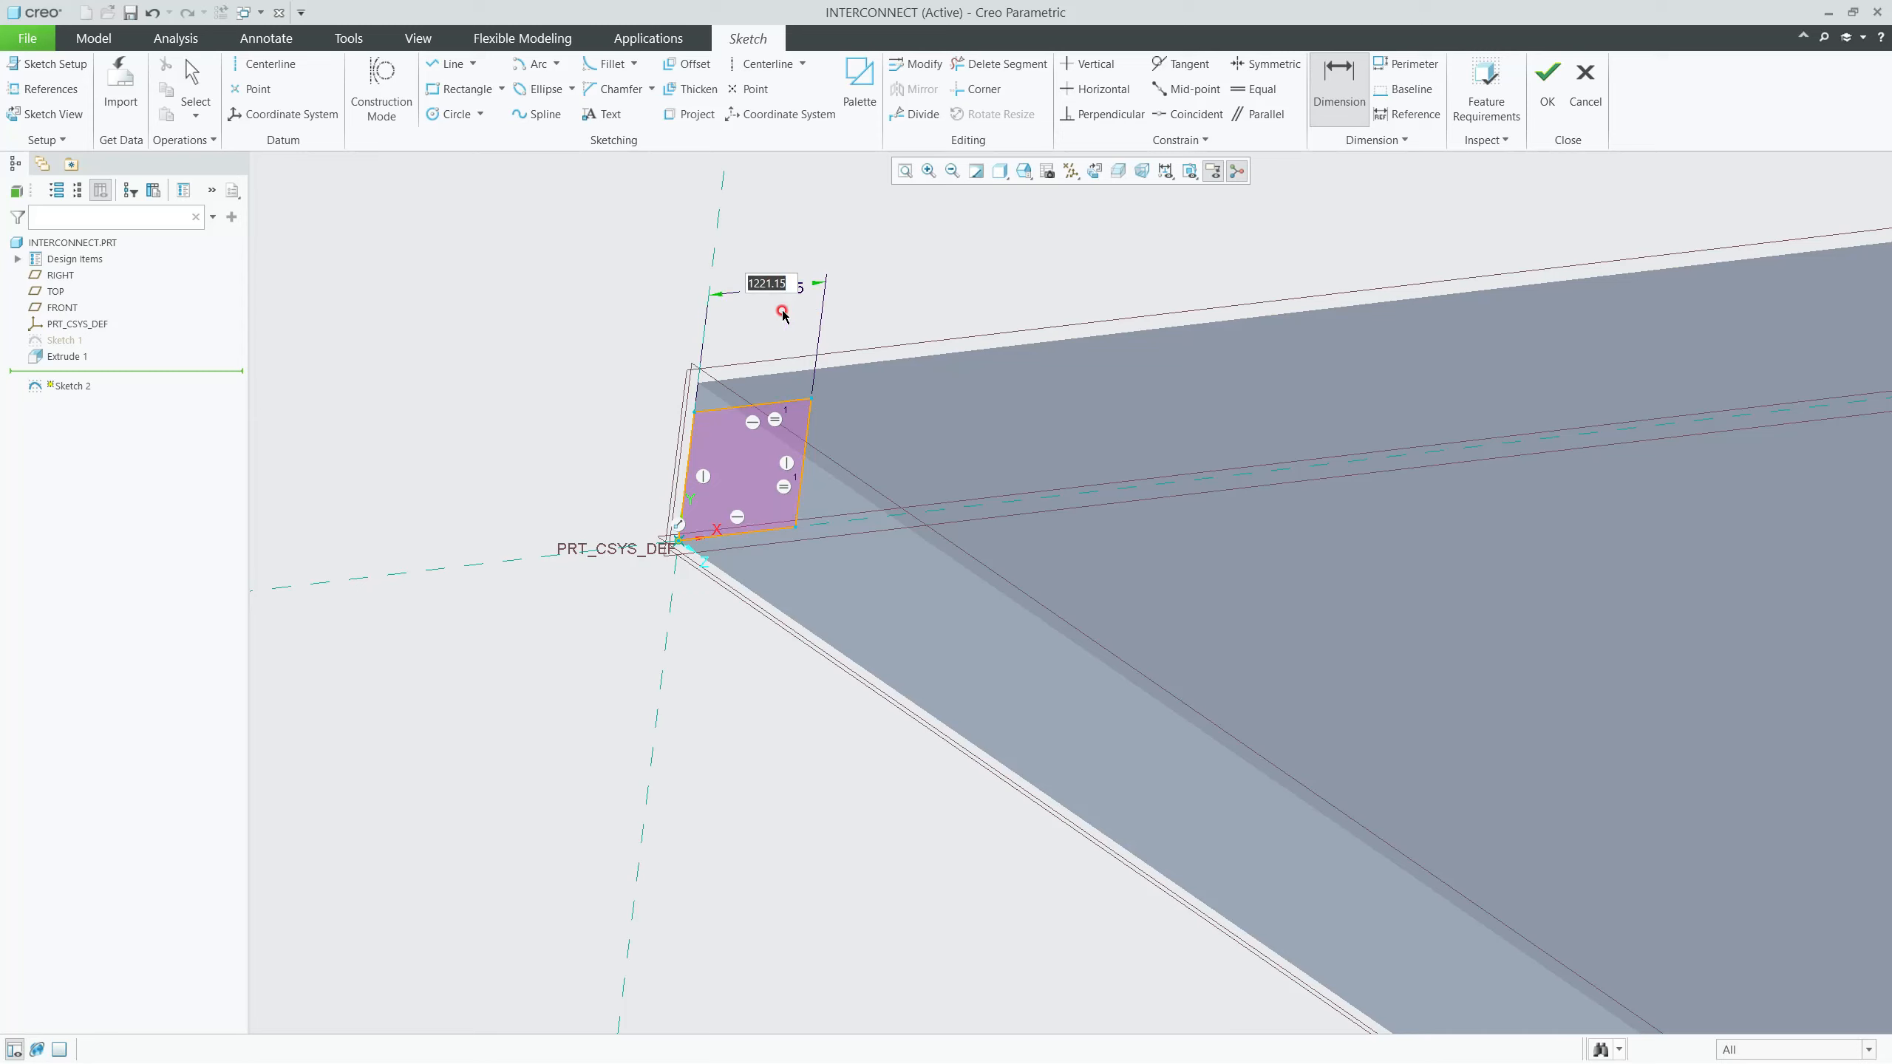
key("Return")
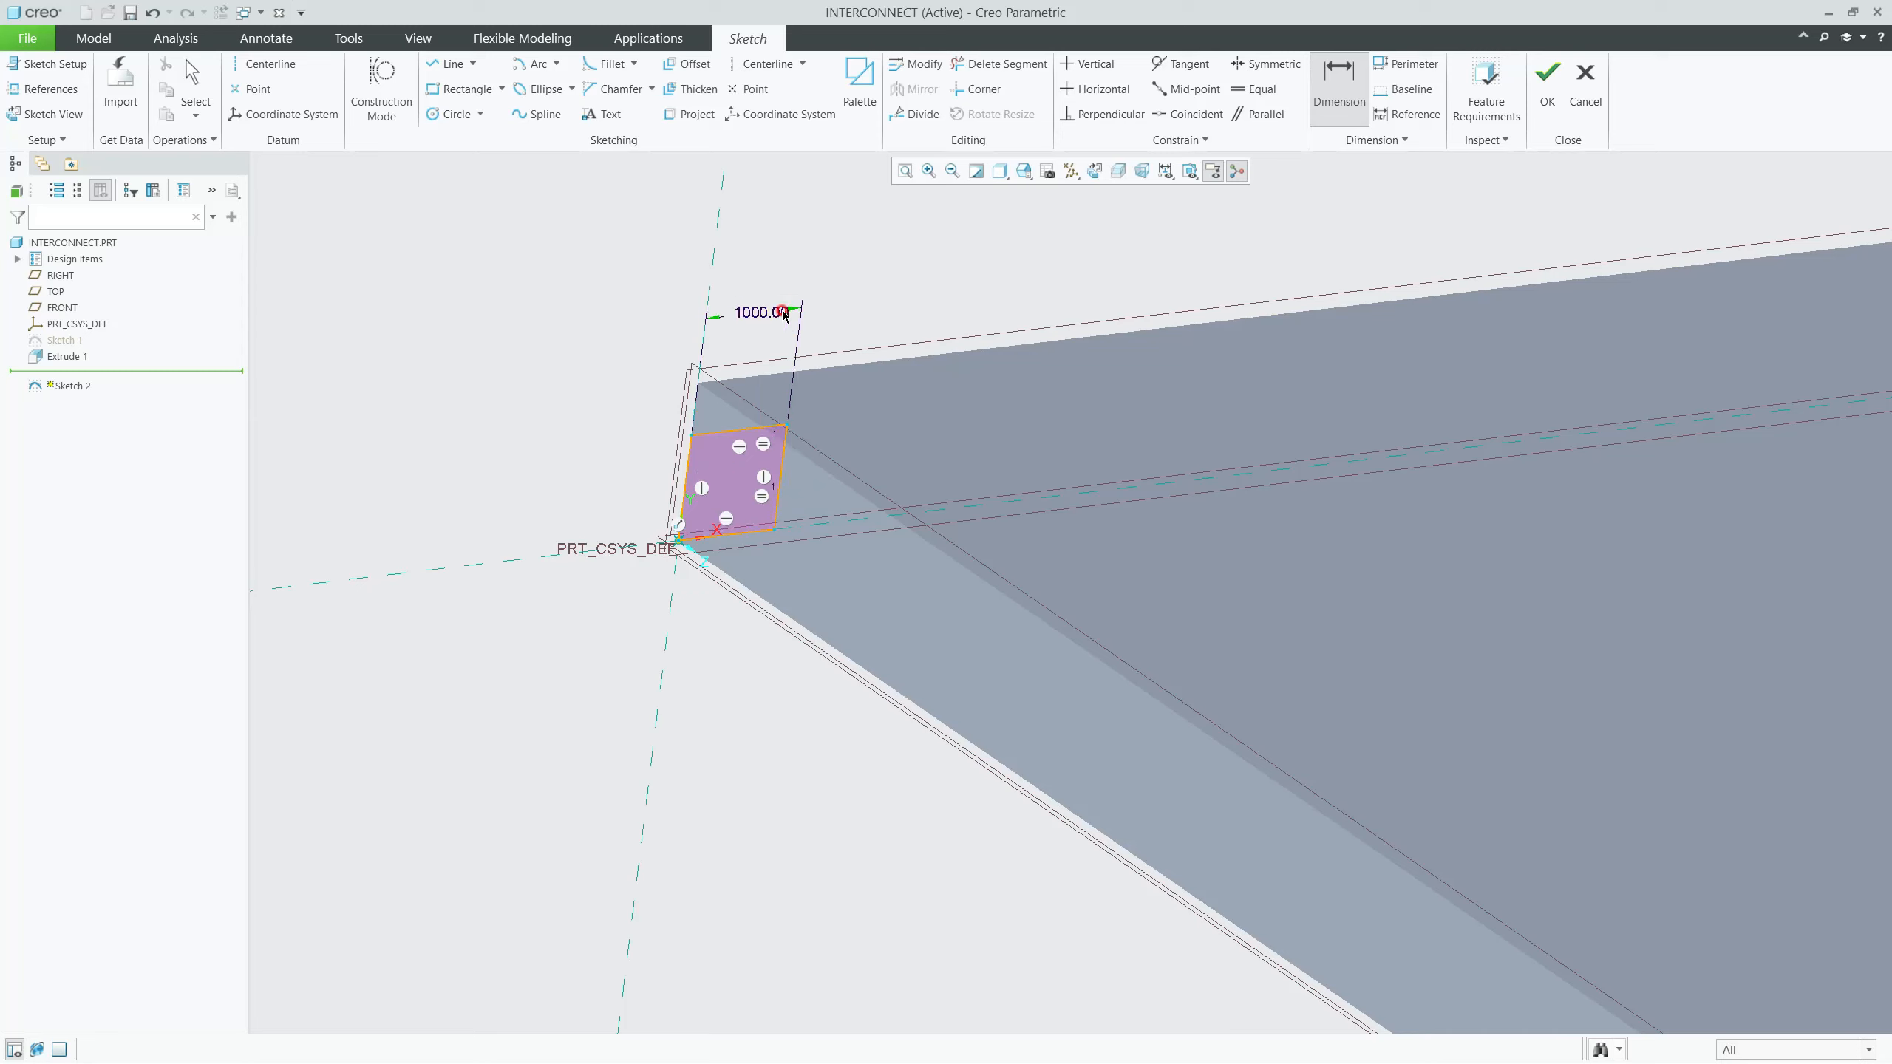
middle_click(837, 289)
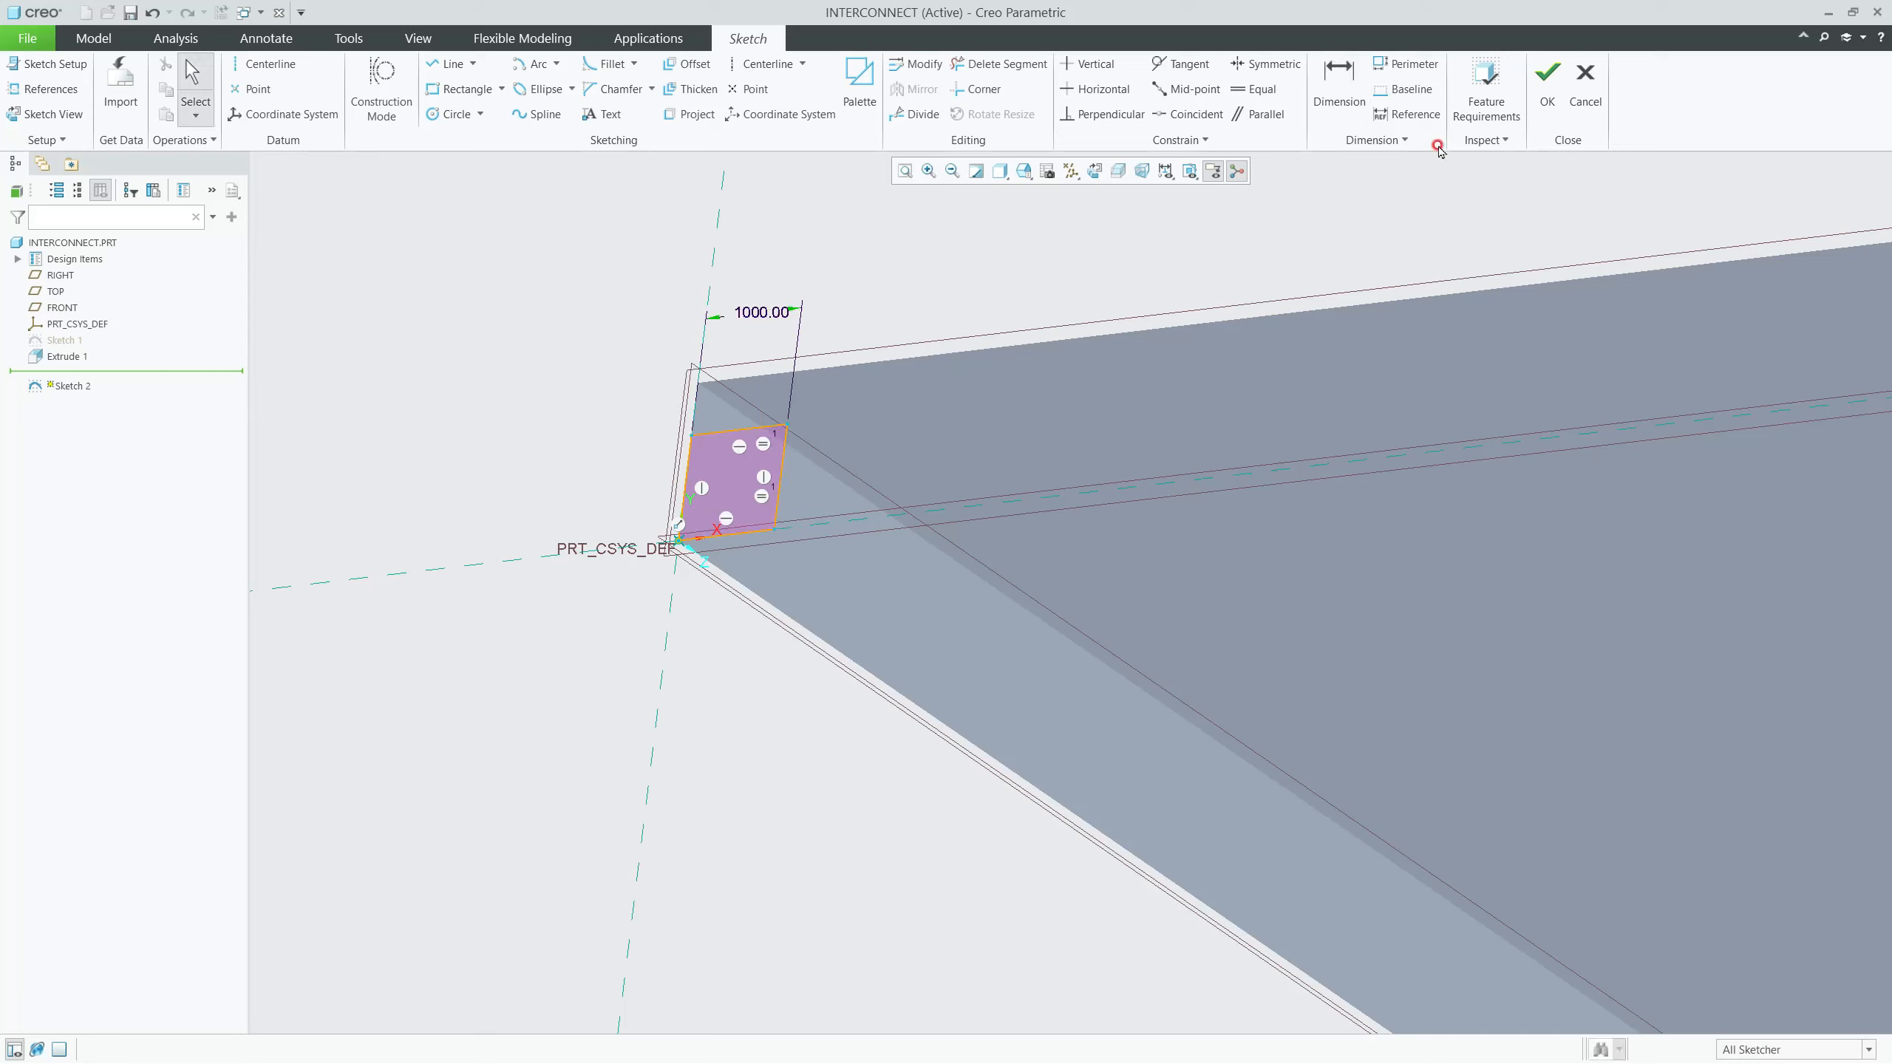
left_click(1547, 75)
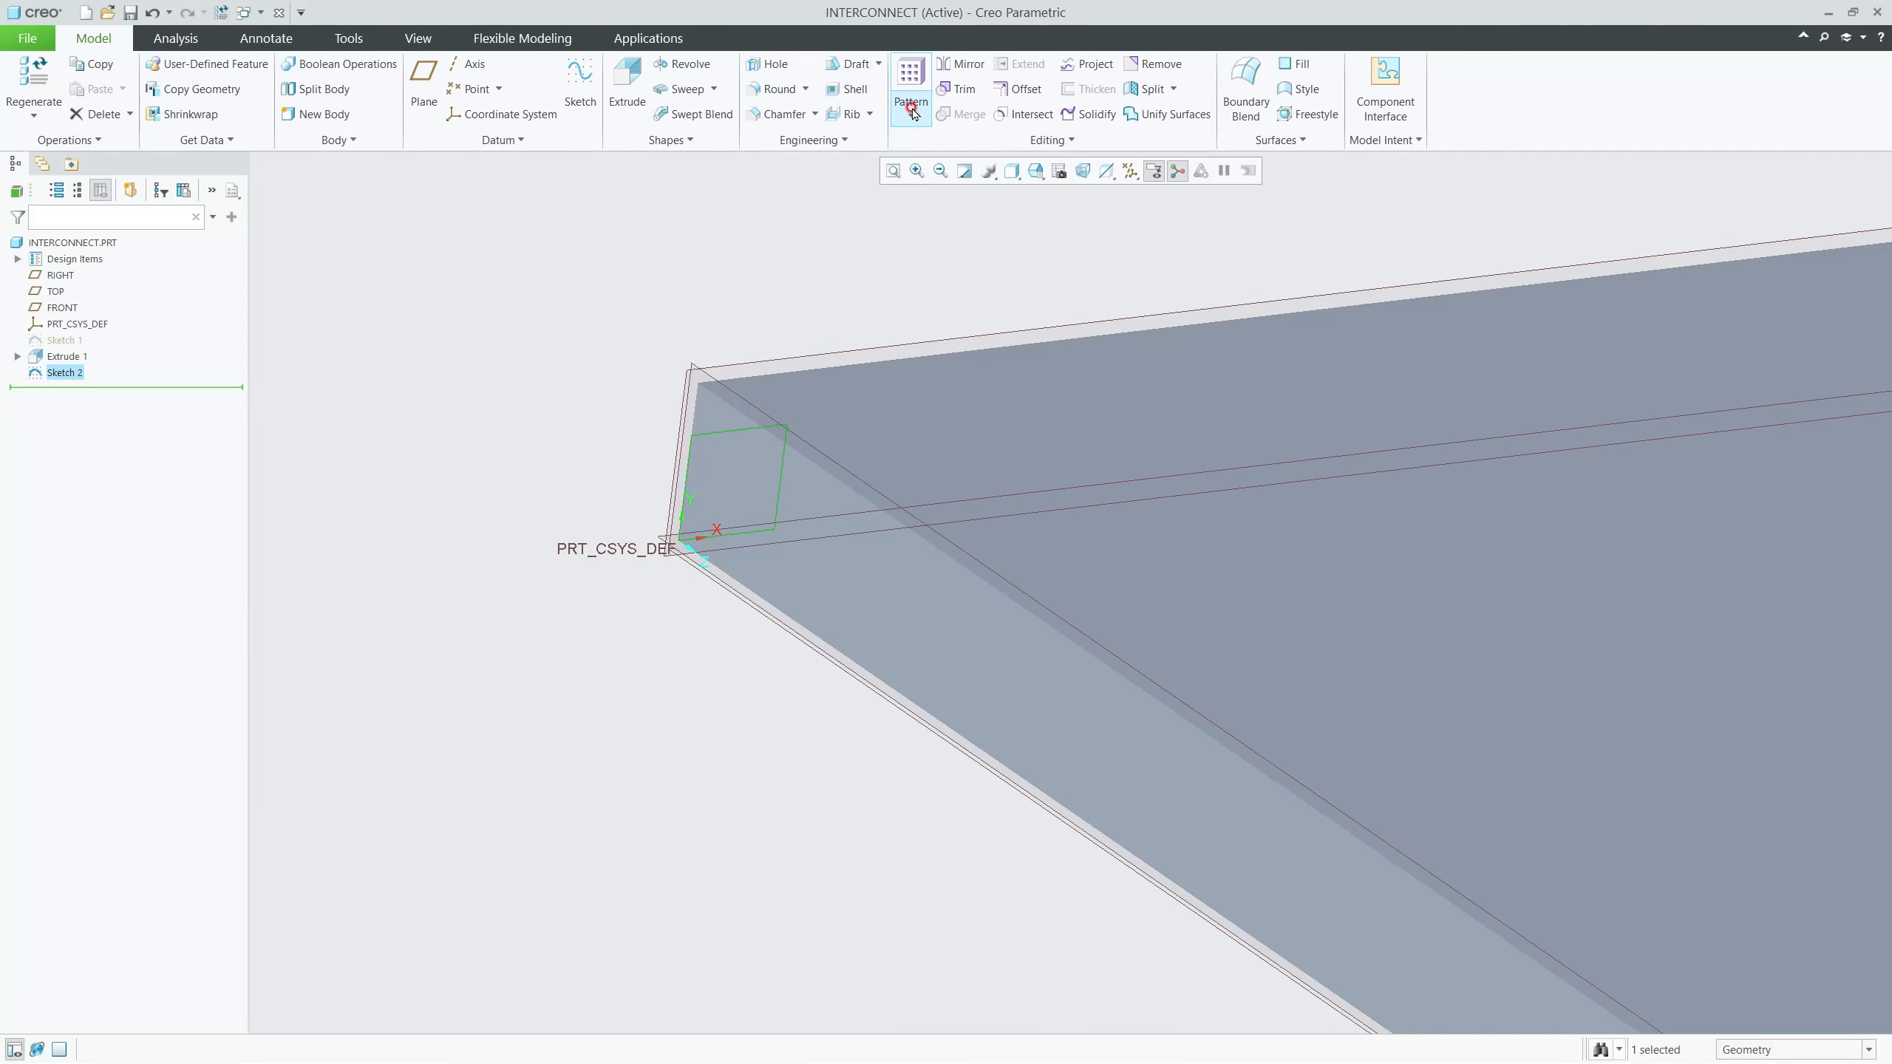
Step: Extrude the 1000 square as a material-removing cut along the plate's lower side edge, up to the opposite end face
left_click(627, 83)
scroll(672, 350, "up", 5)
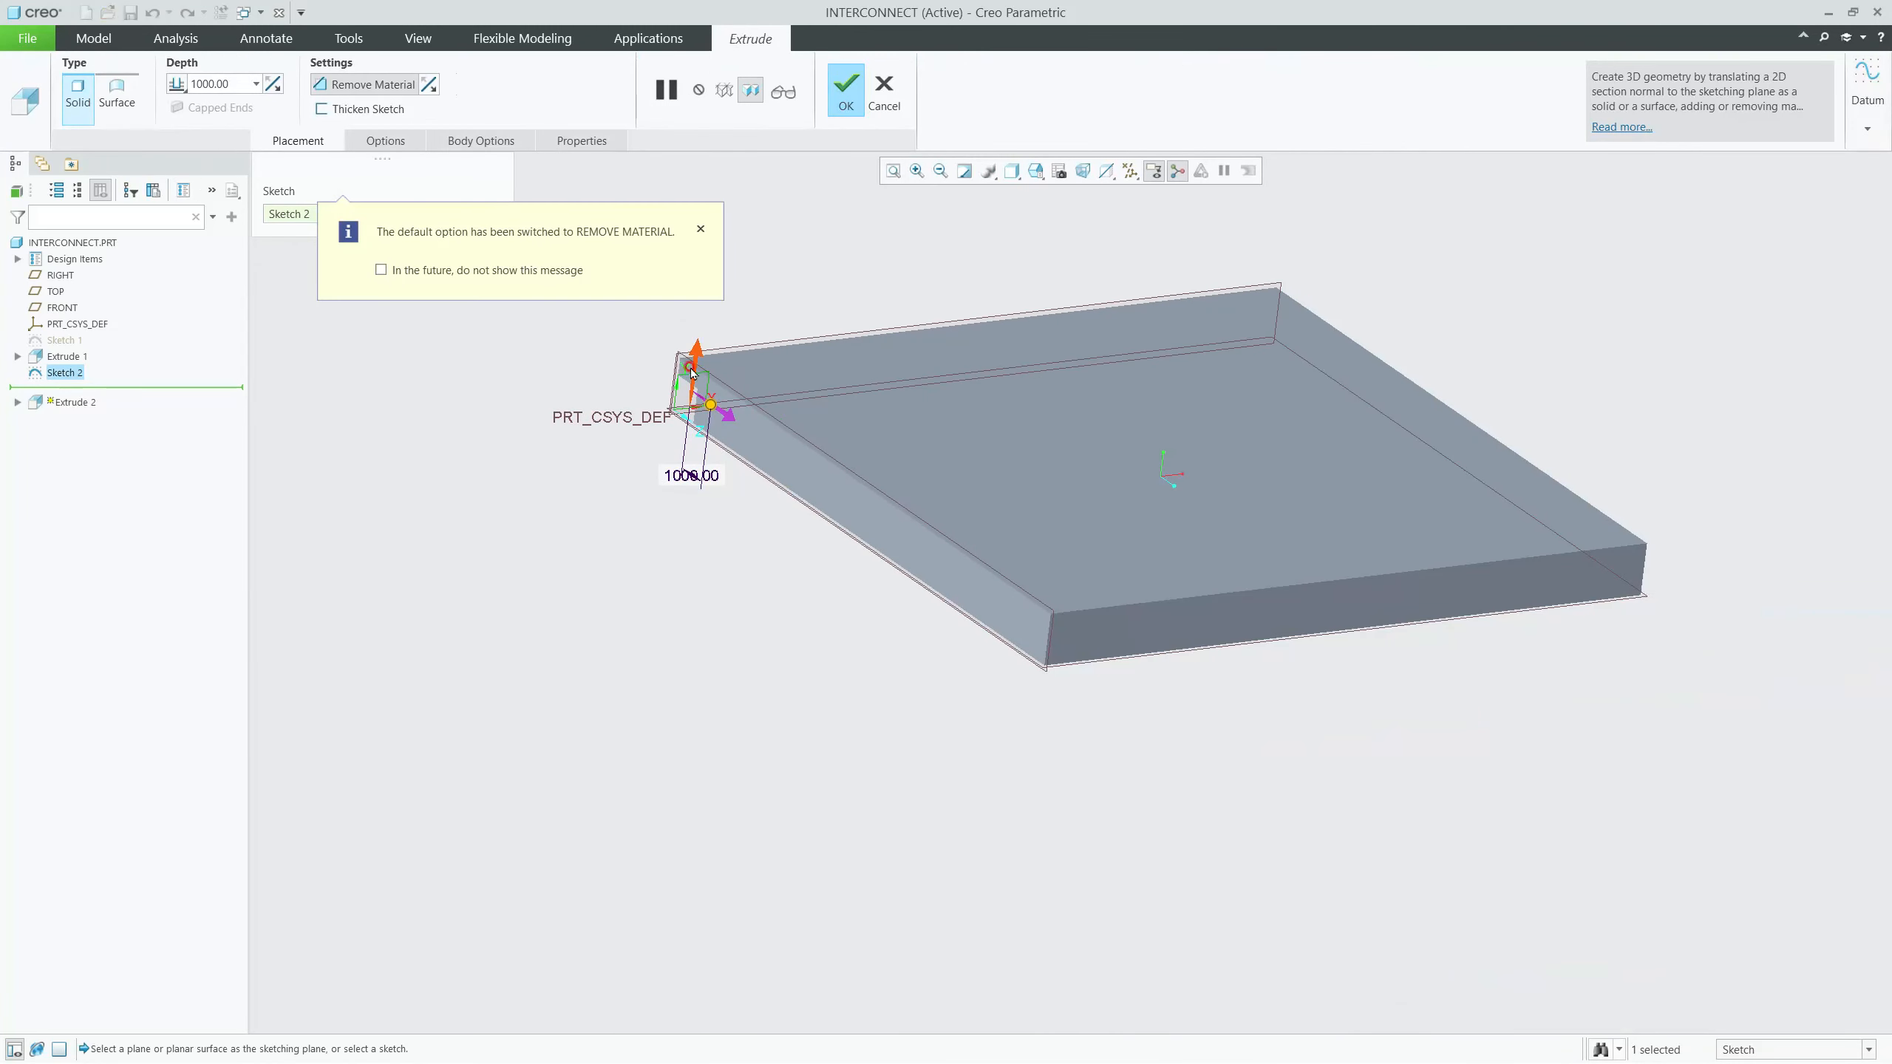
left_click_drag(713, 406, 1179, 684)
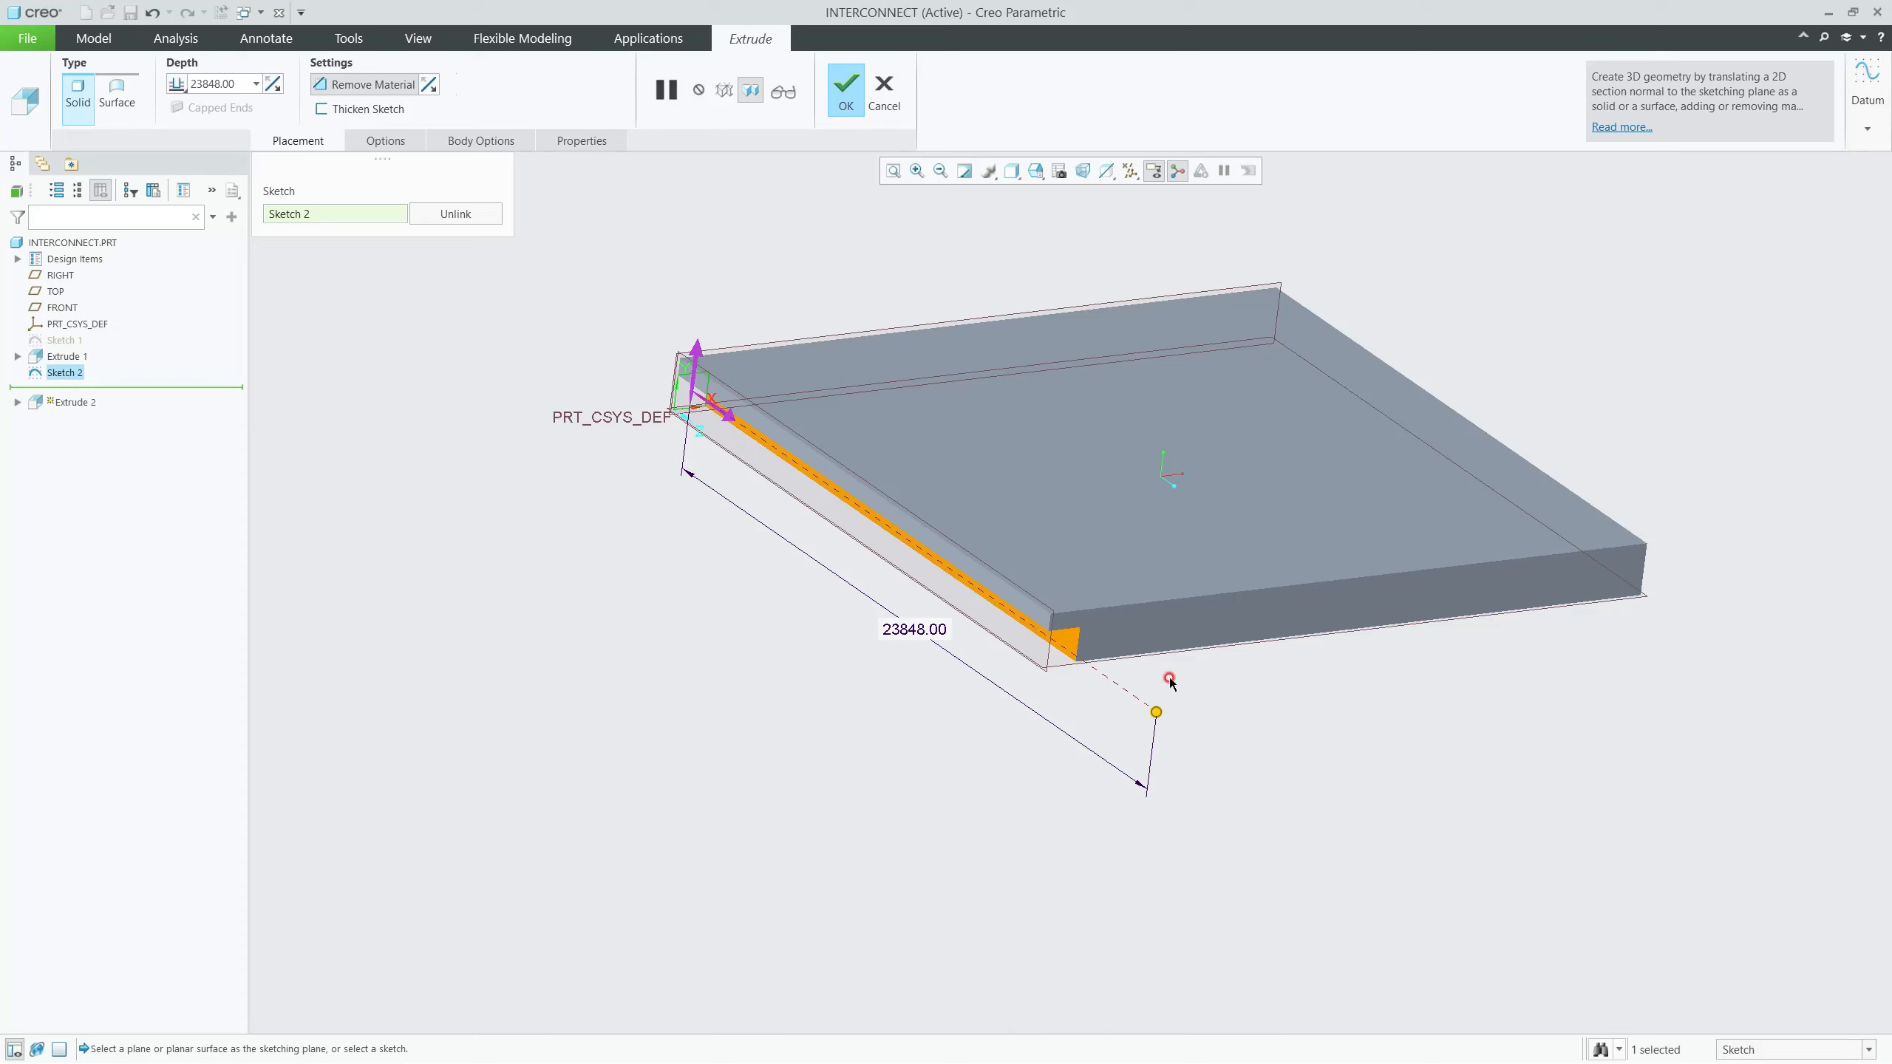
double_click(929, 630)
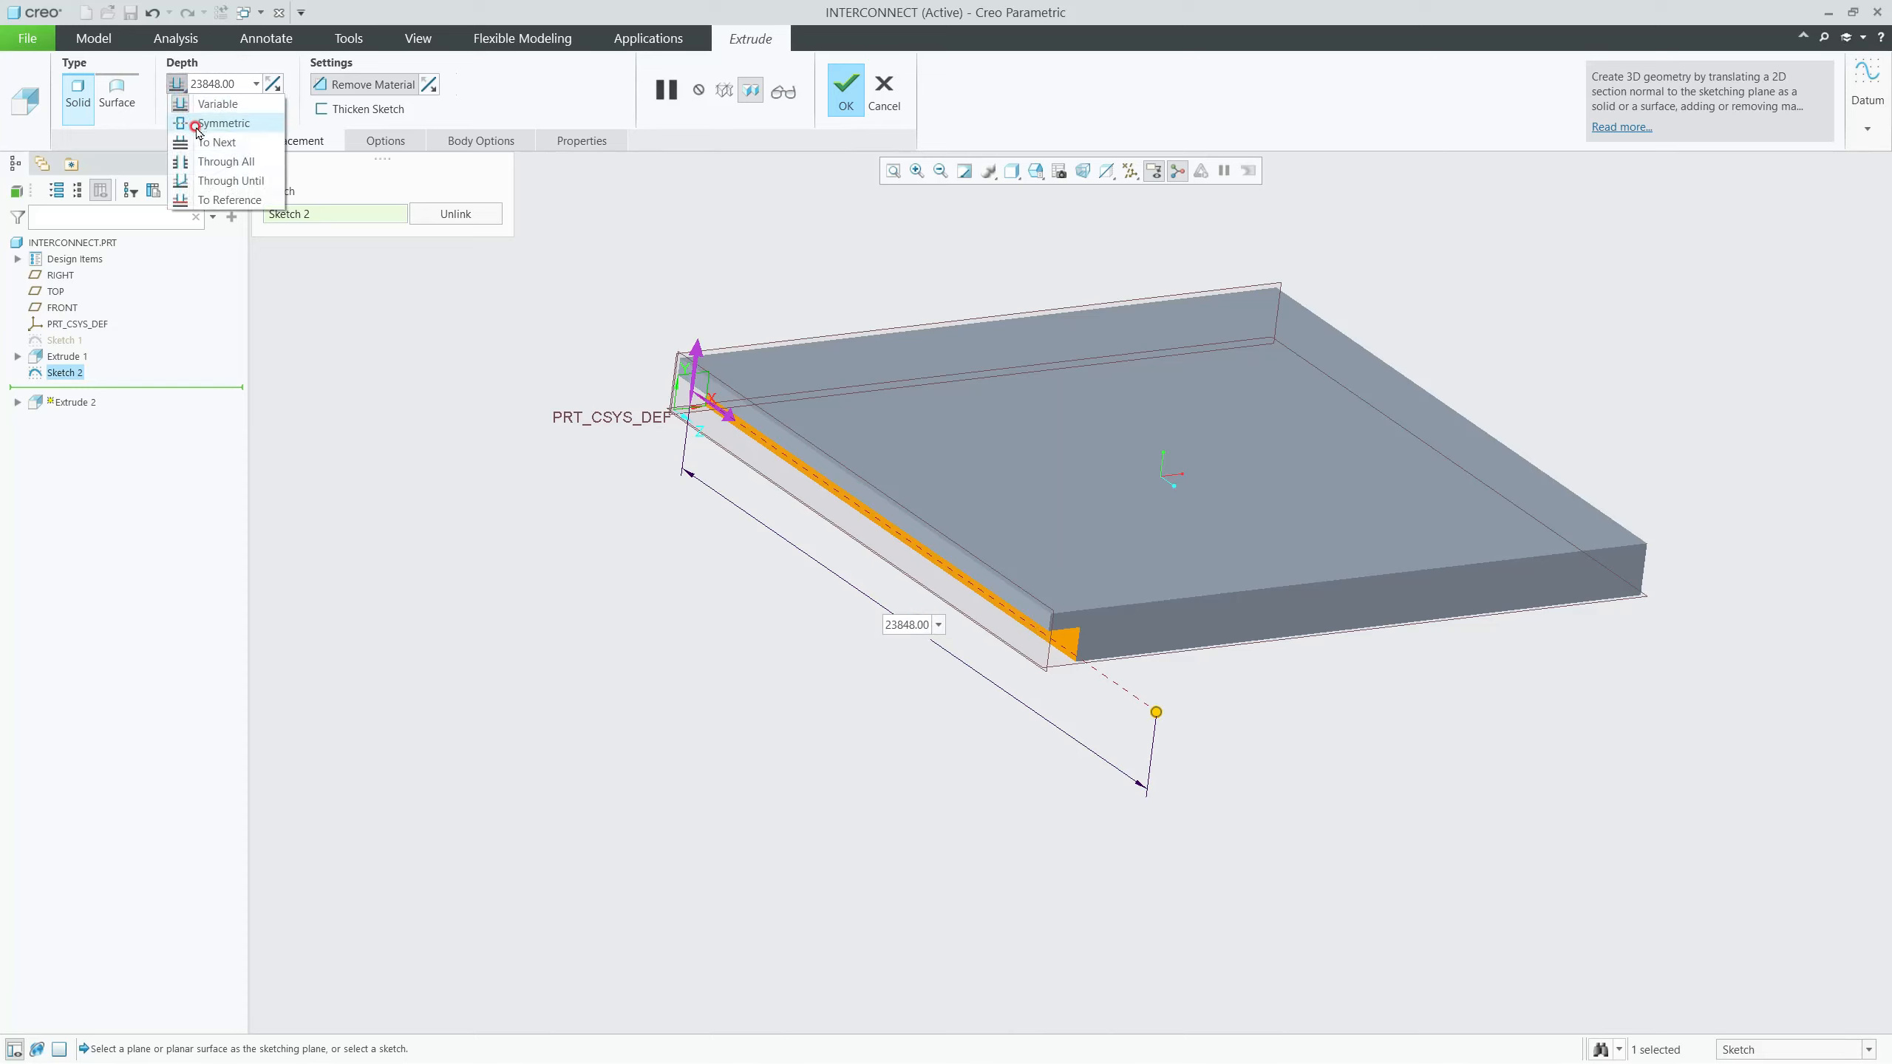
left_click(229, 199)
left_click(1200, 610)
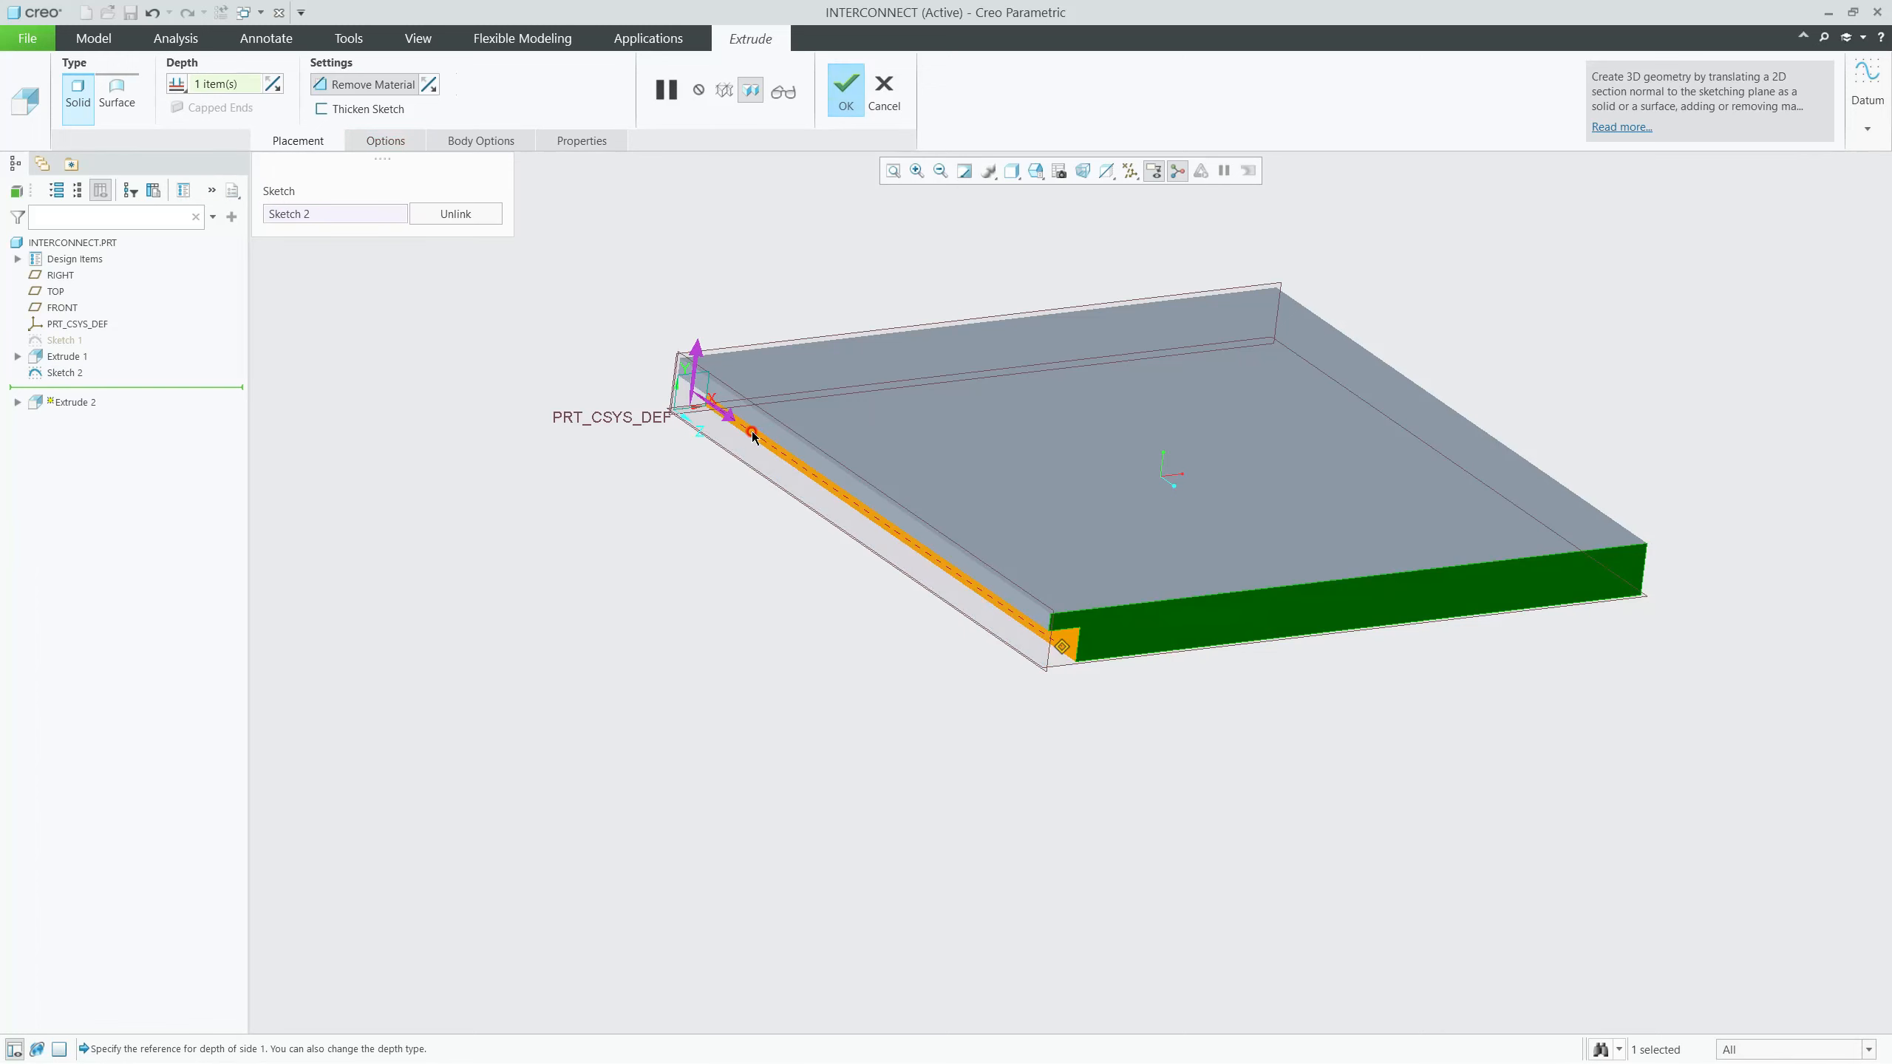
middle_click(748, 556)
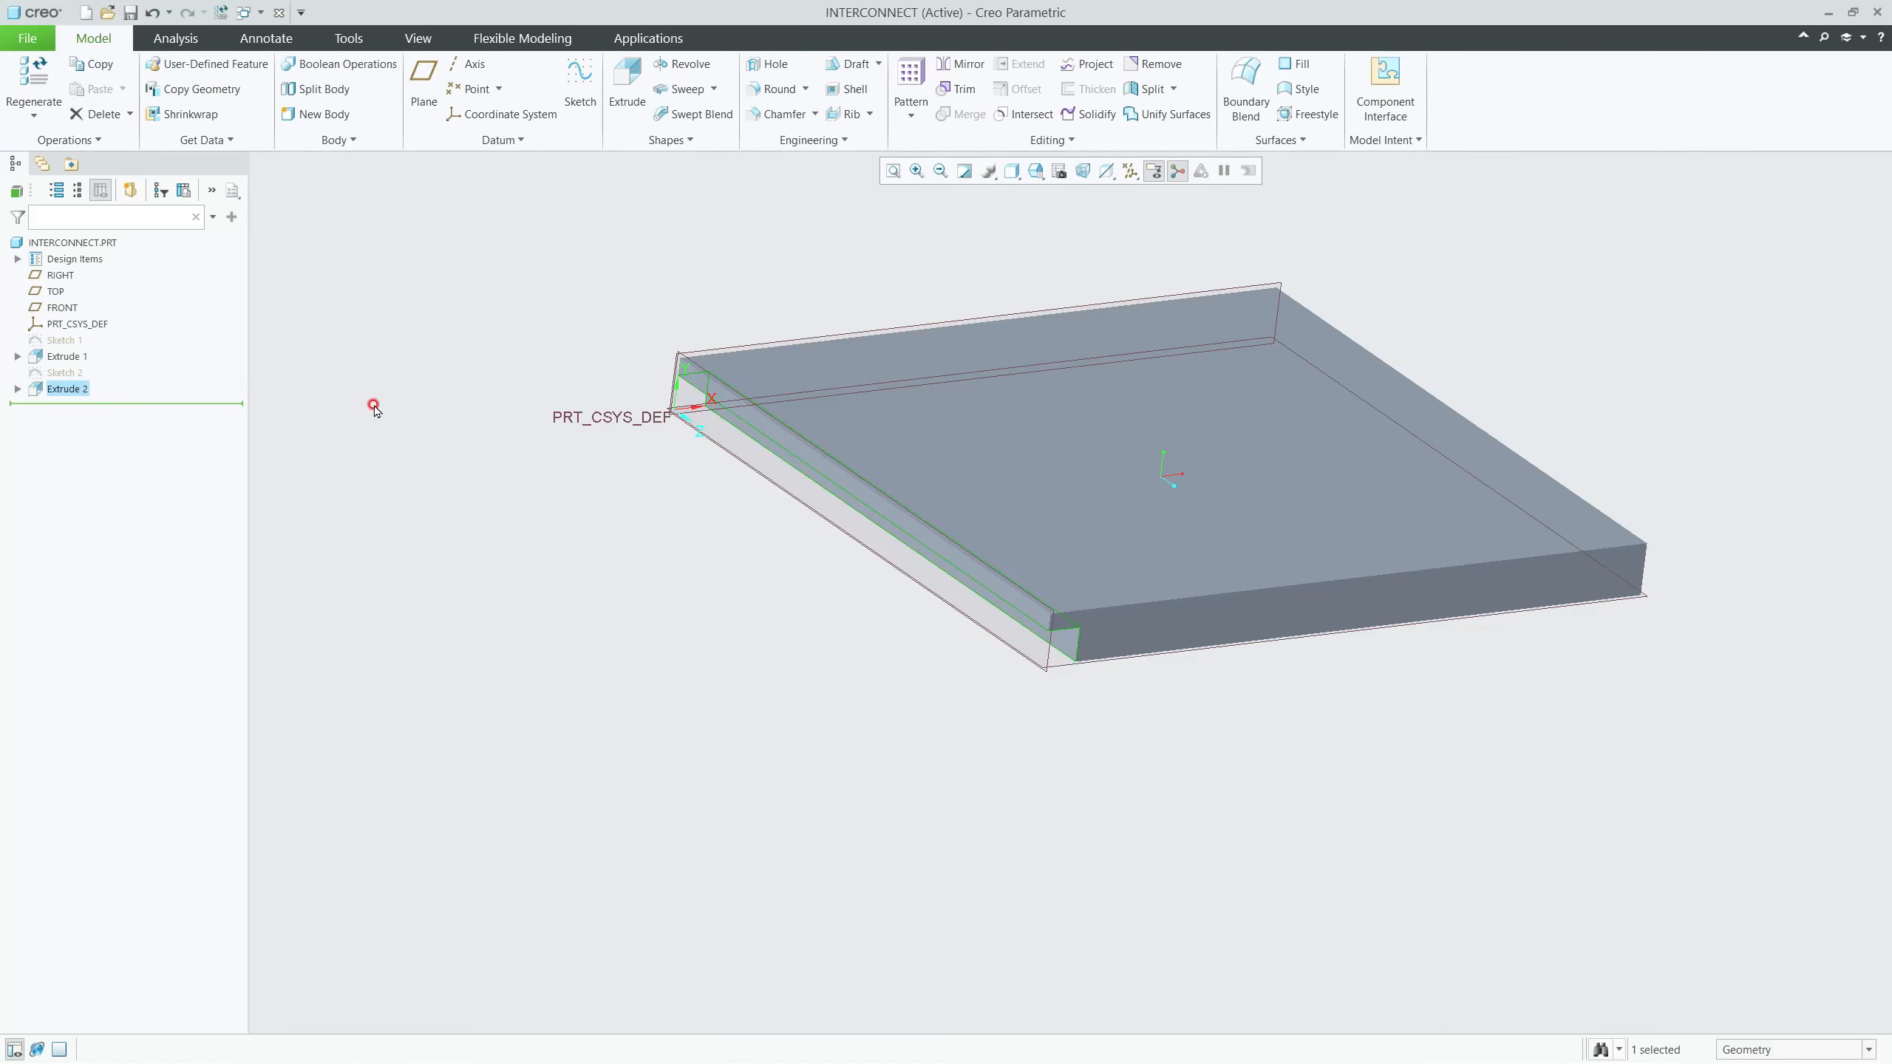
Step: Pattern the channel cut in one direction along the plate's top edge perpendicular to it, with 10 members spaced 2000 apart
left_click(910, 82)
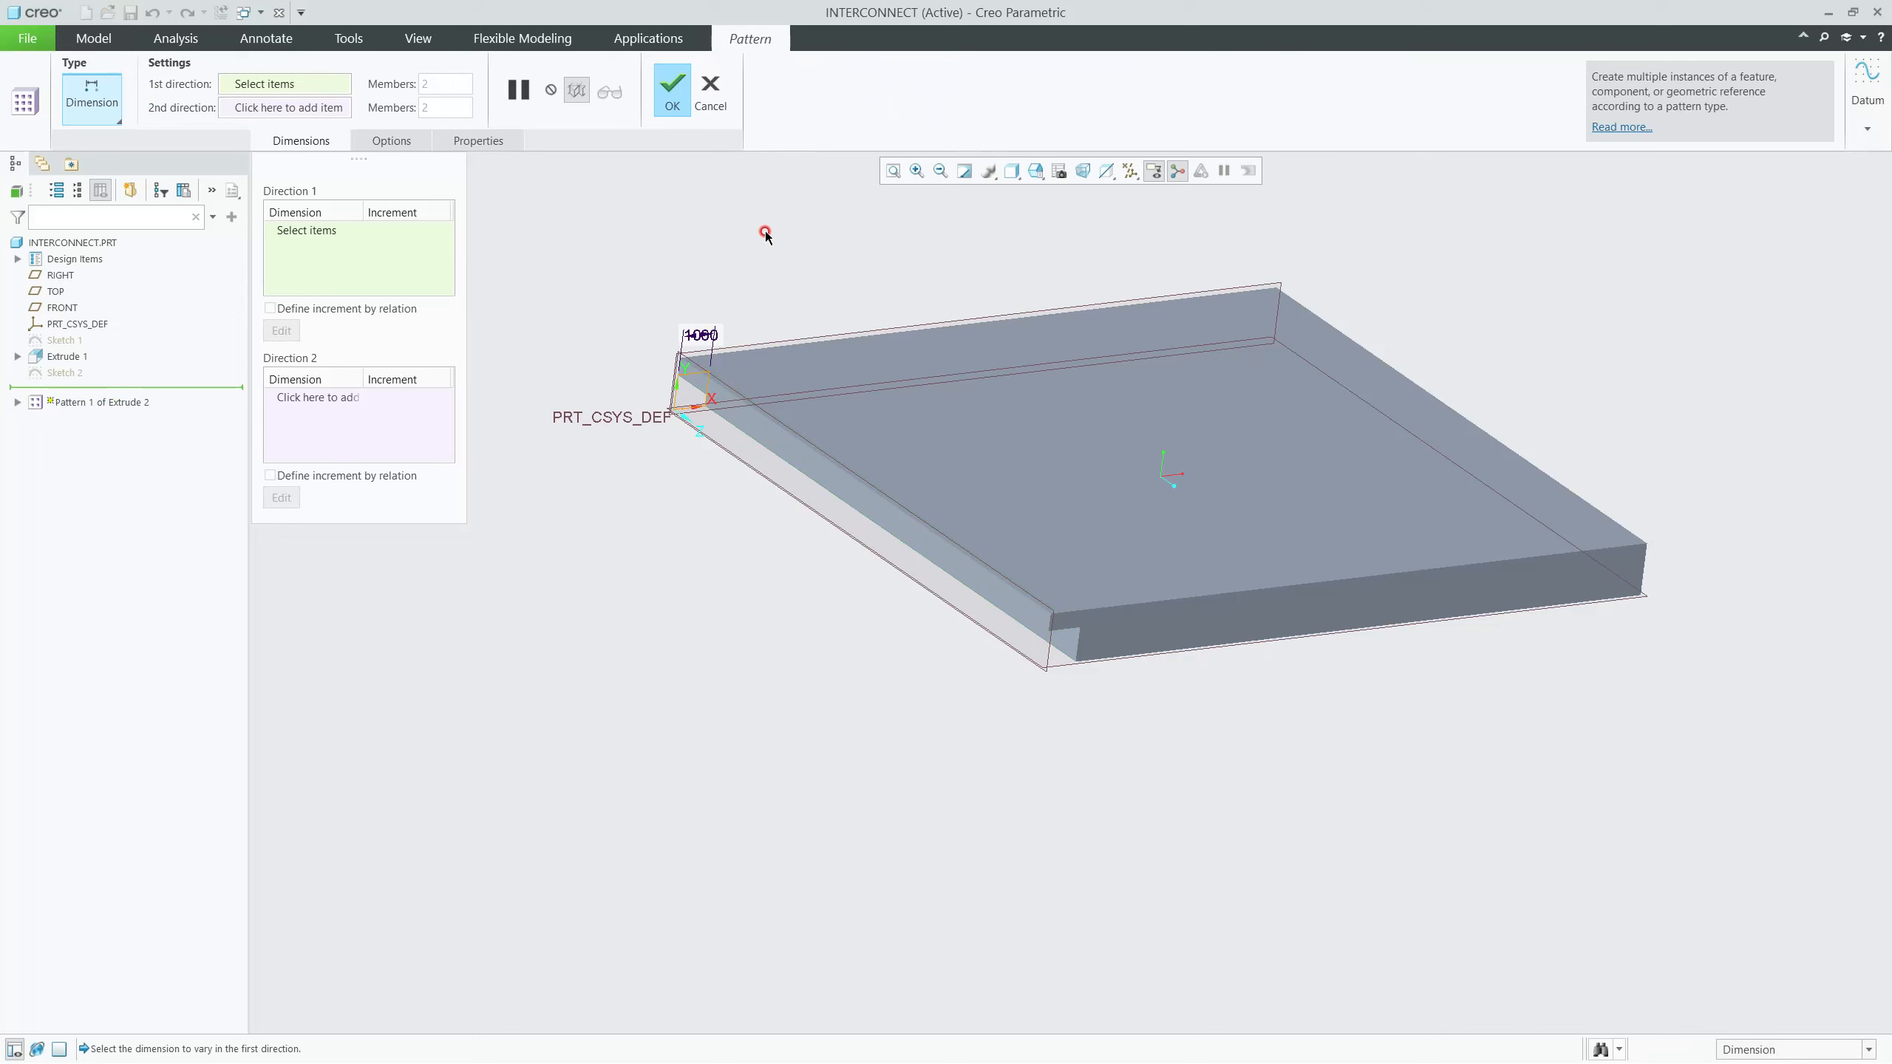
left_click(80, 119)
left_click(105, 155)
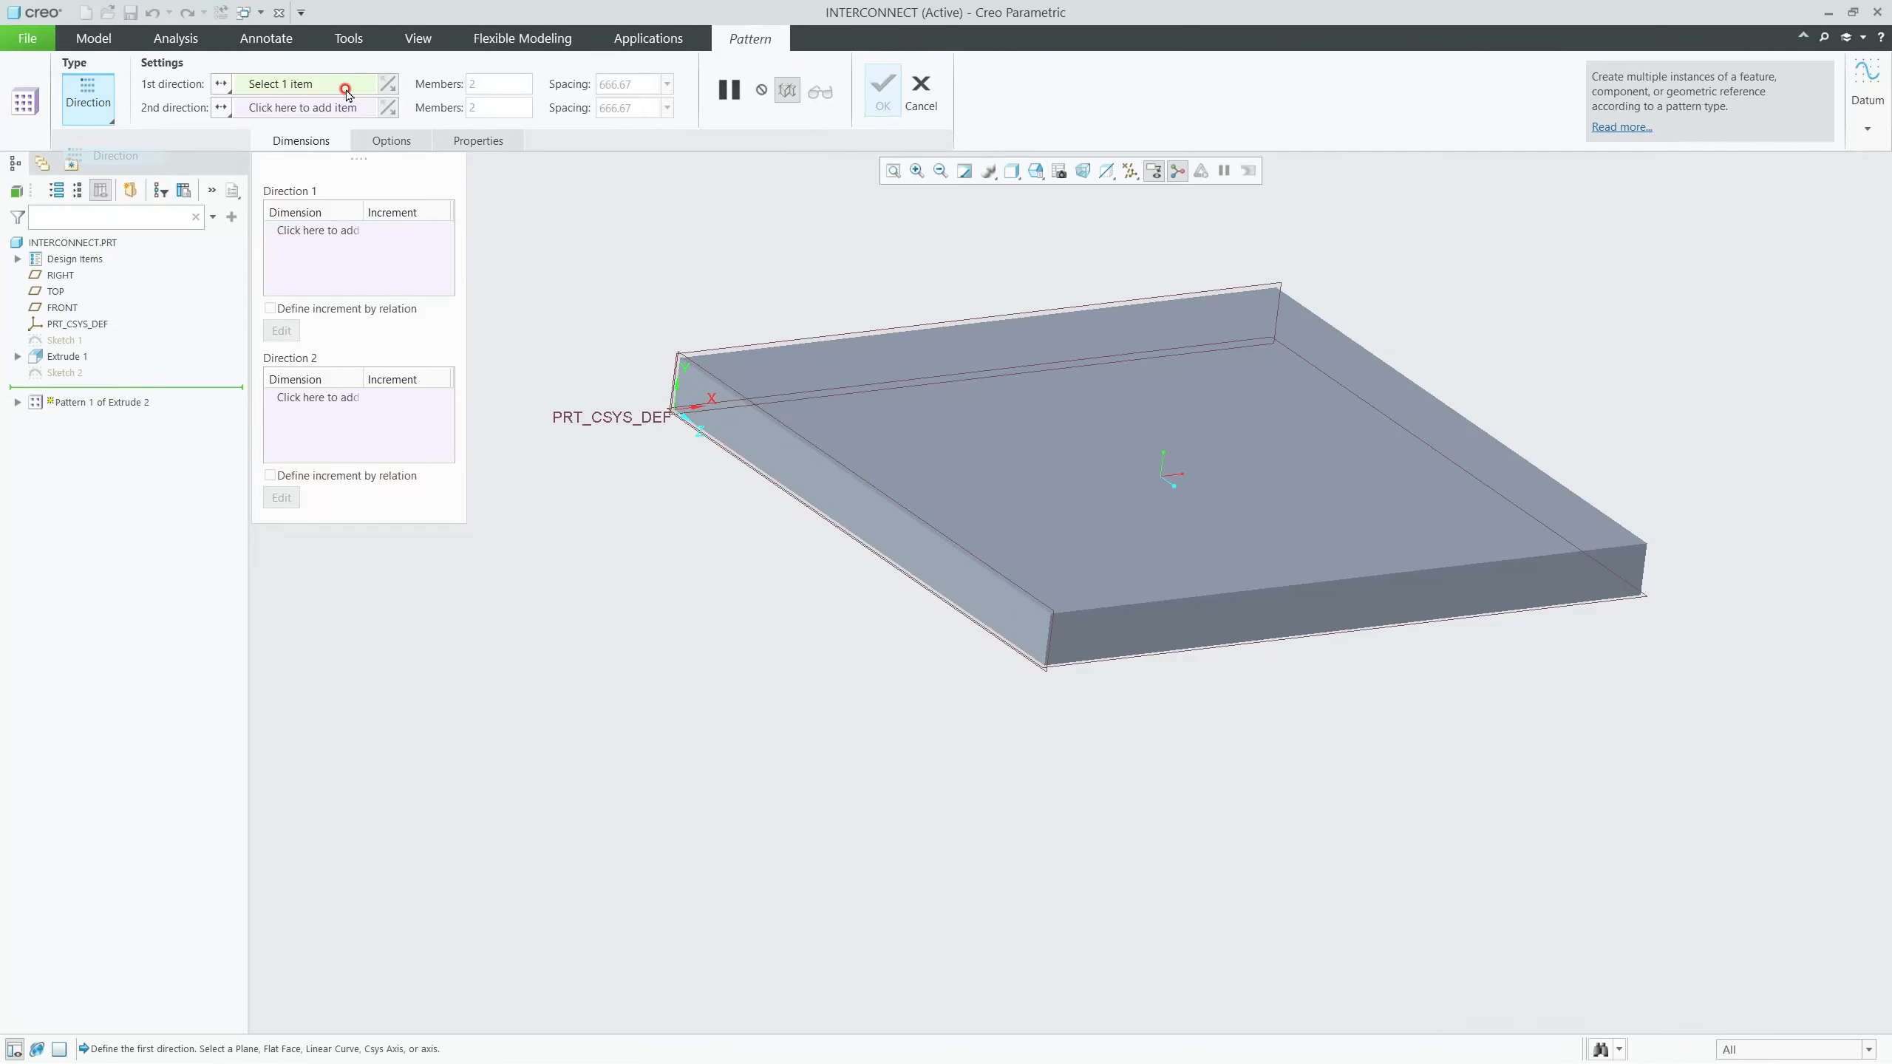
left_click(1151, 601)
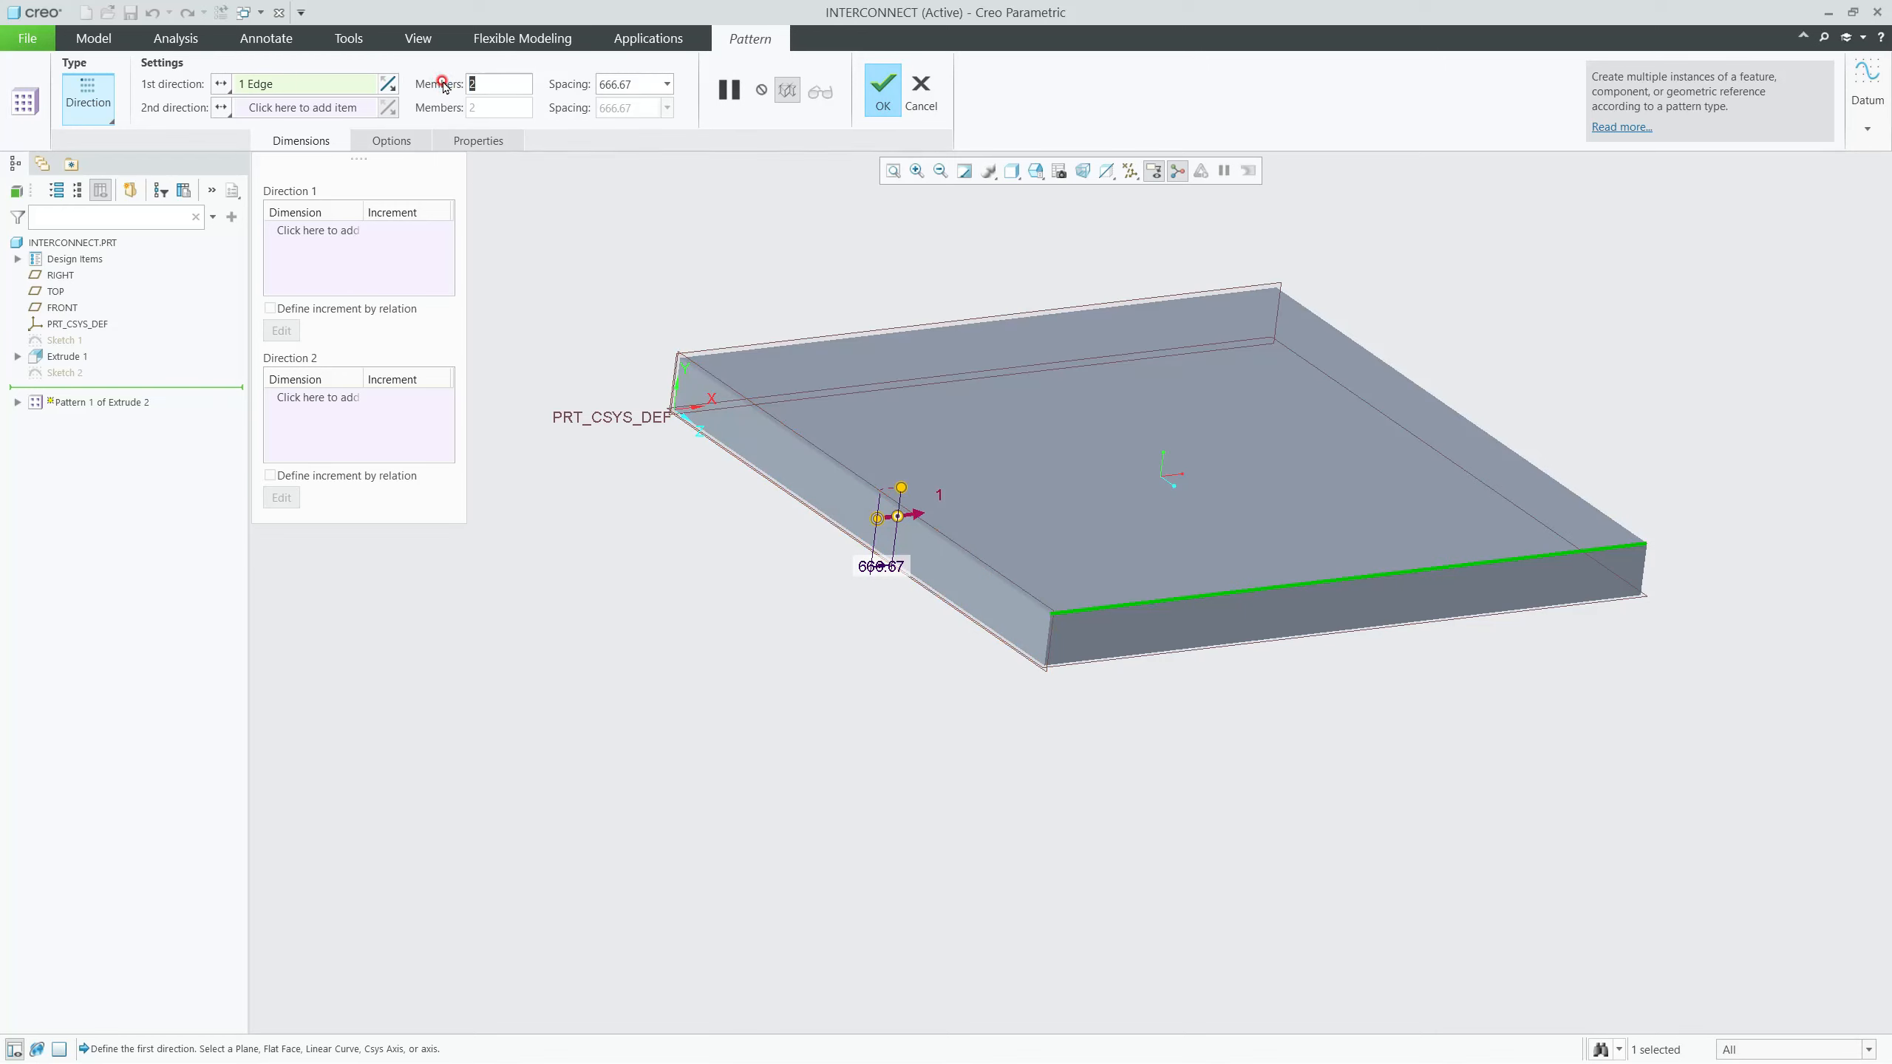
type("10")
left_click(637, 84)
type("2000")
key("Return")
middle_click_drag(1180, 298, 1326, 404)
middle_click(1623, 363)
middle_click_drag(1188, 589, 760, 544)
Step: Save the INTERCONNECT part in the model 2 folder and close its window to return to the assembly
left_click(26, 37)
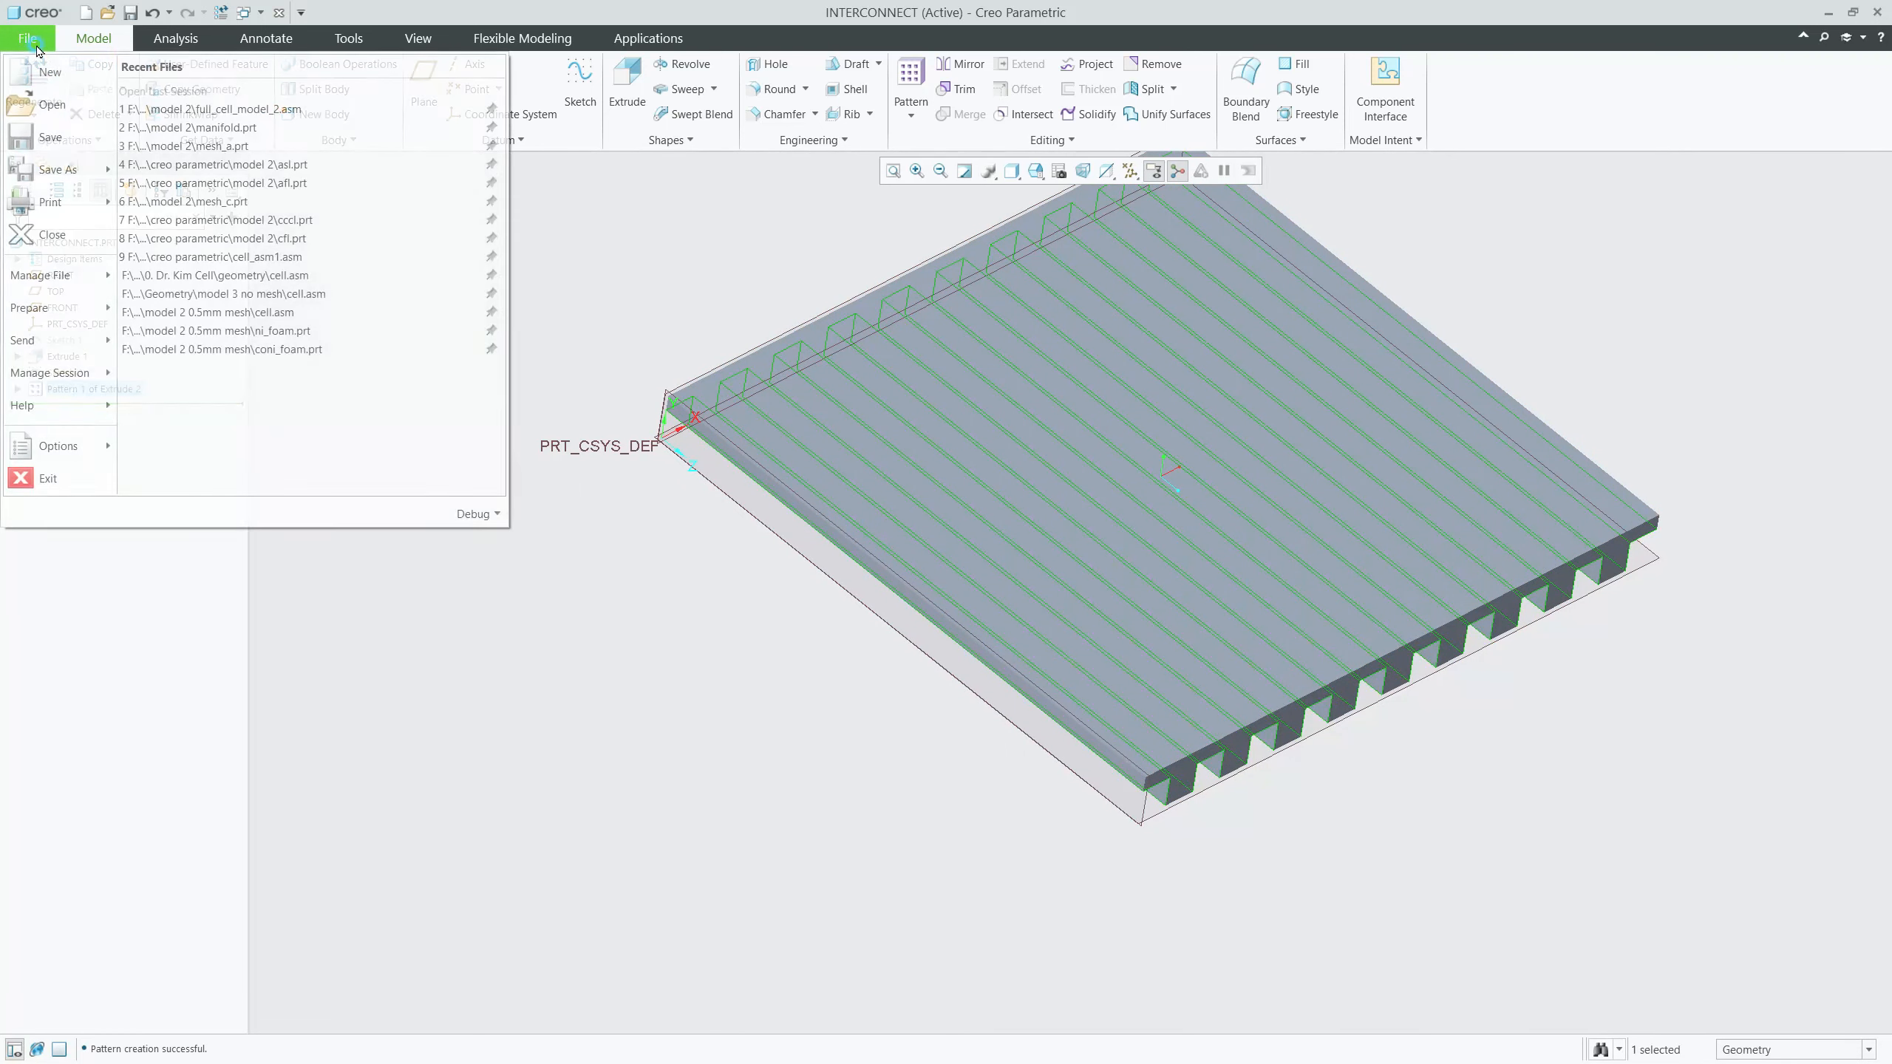
left_click(64, 142)
left_click(826, 481)
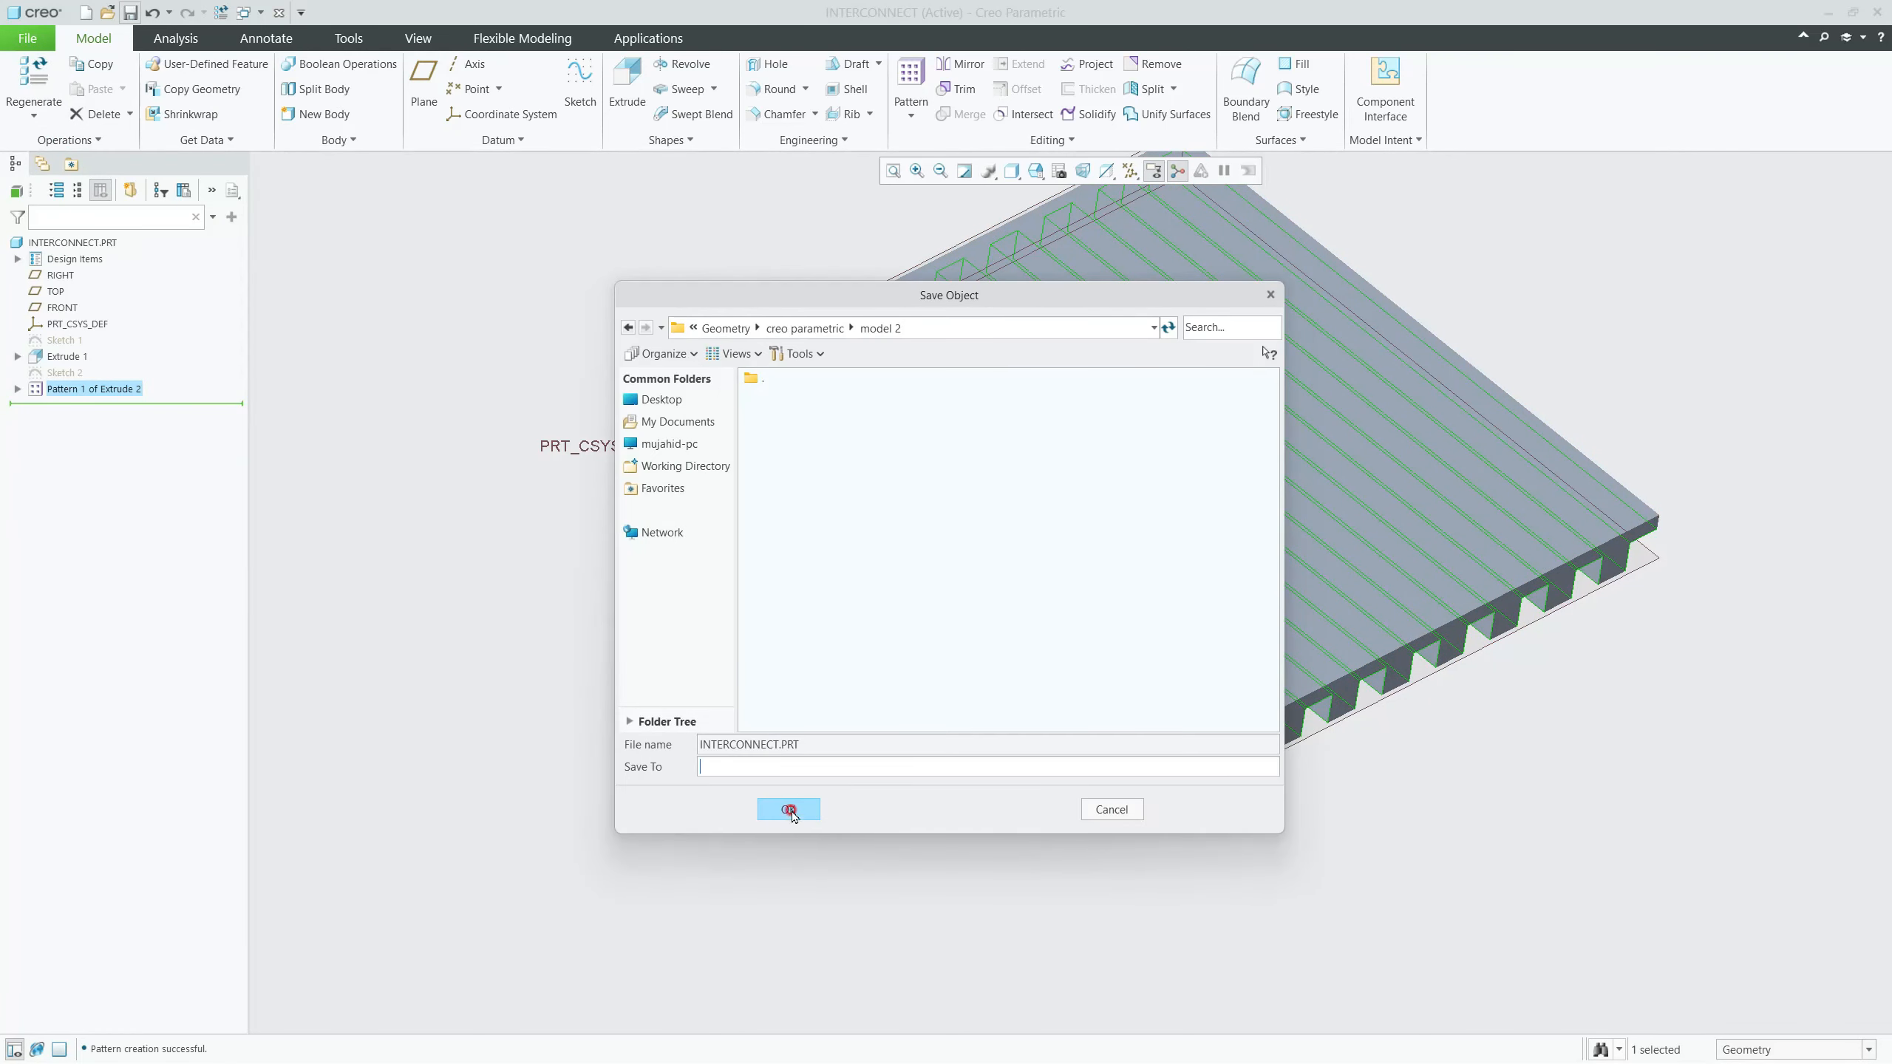
left_click(1876, 12)
left_click(1453, 237)
Step: Turn off the display of all datum axes, points, coordinate systems and planes in the assembly
middle_click_drag(1005, 572, 1064, 566)
scroll(909, 538, "down", 3)
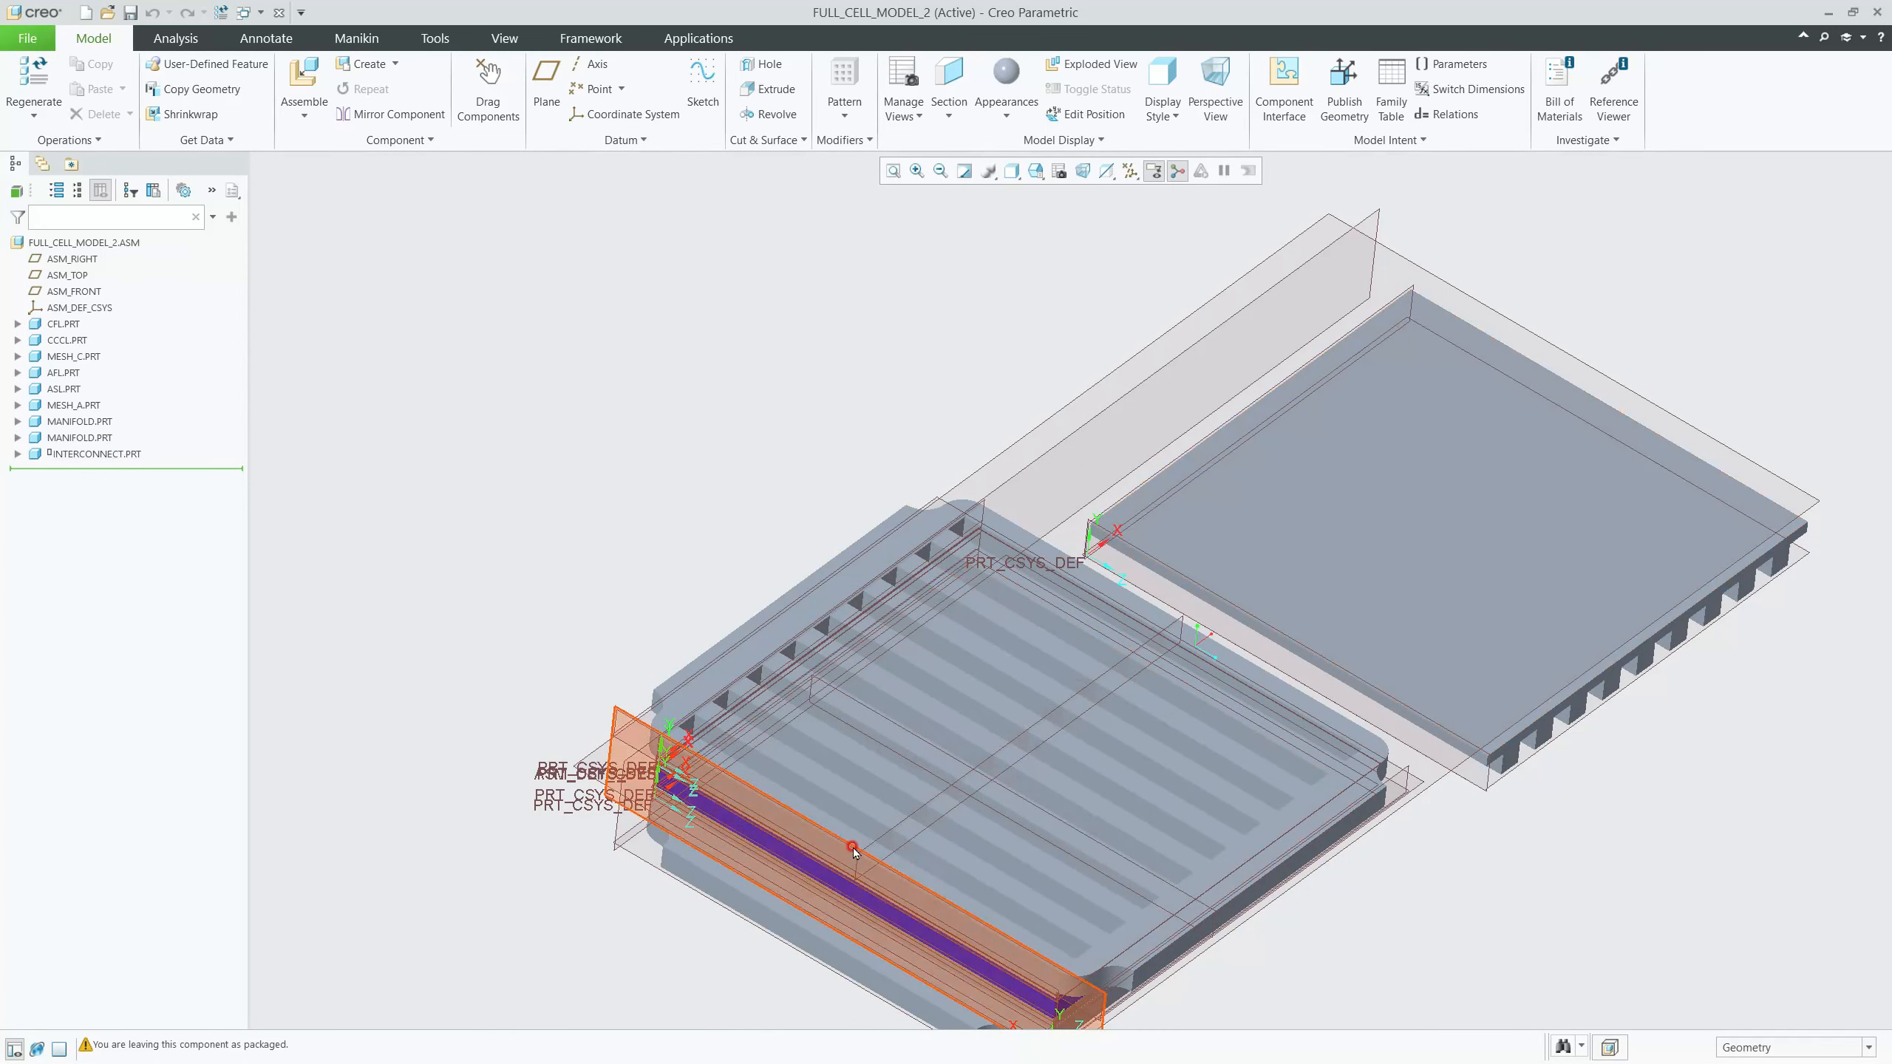
middle_click_drag(1110, 680, 1398, 507)
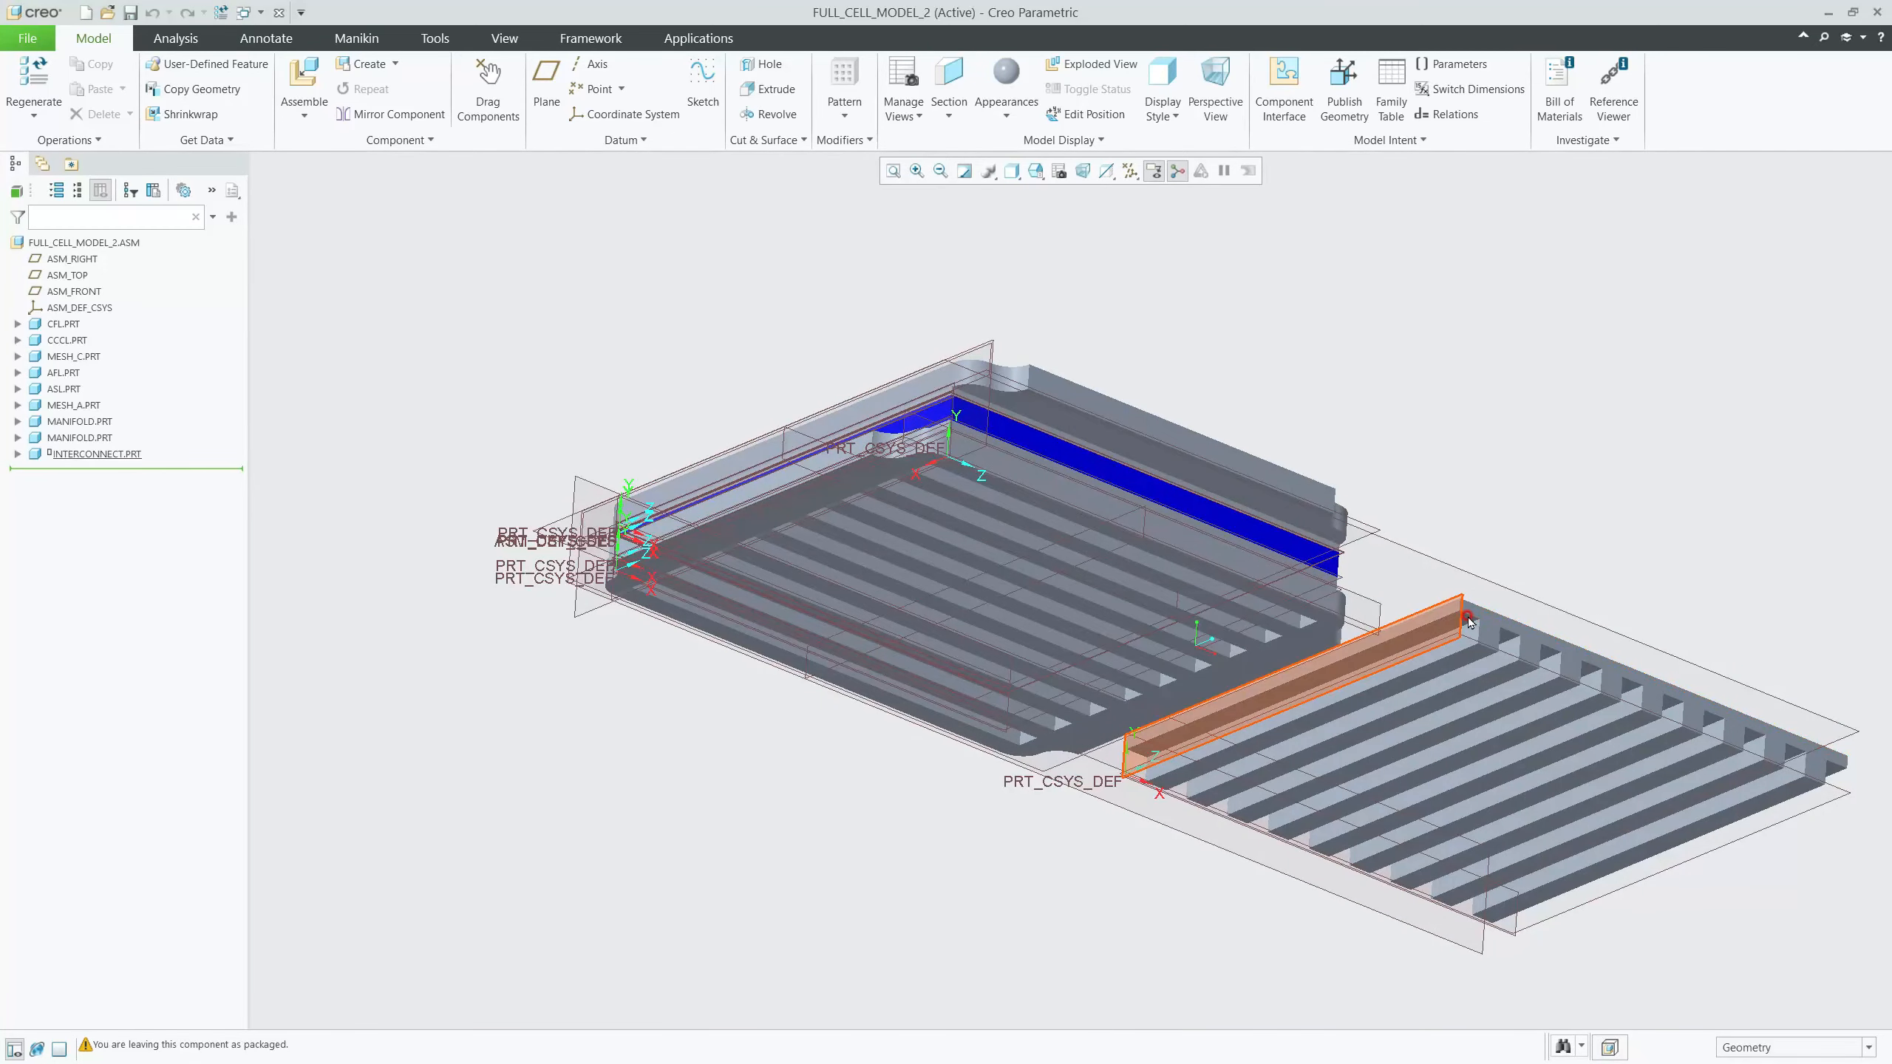
scroll(1463, 623, "down", 10)
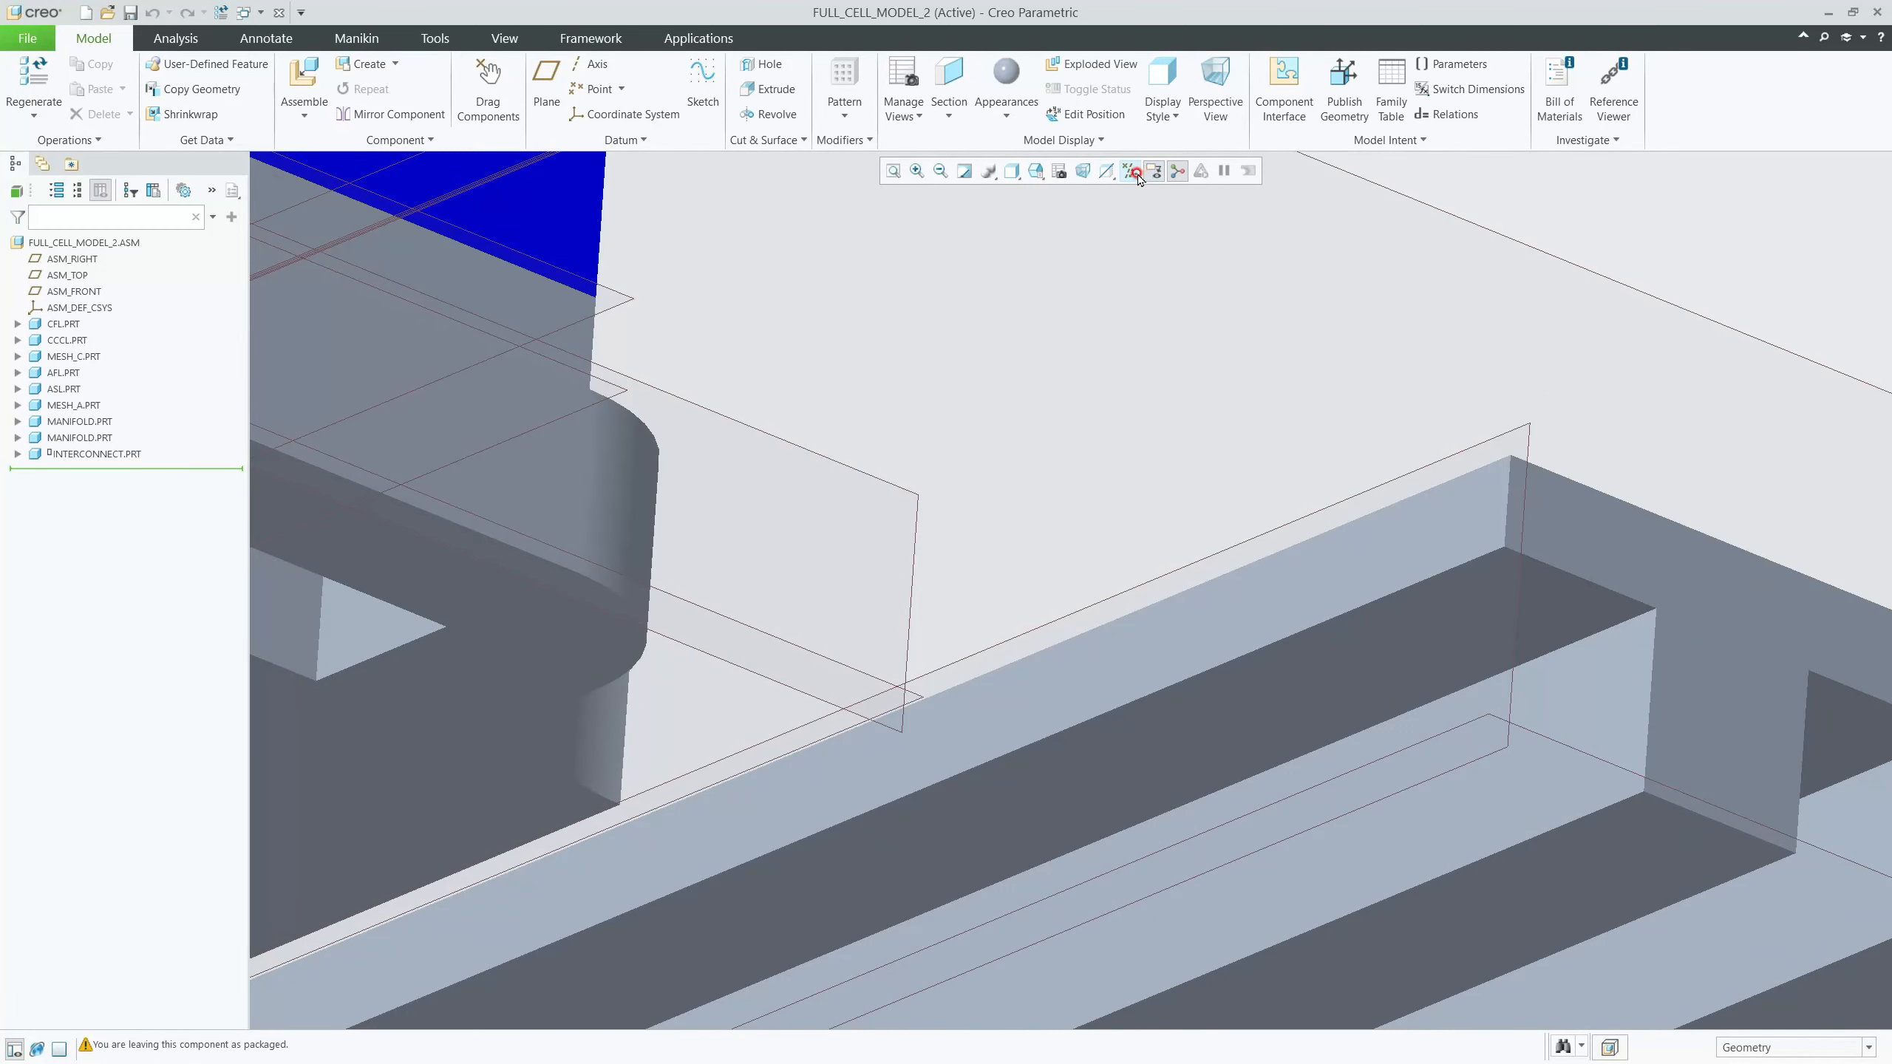
left_click(1136, 176)
left_click(1188, 270)
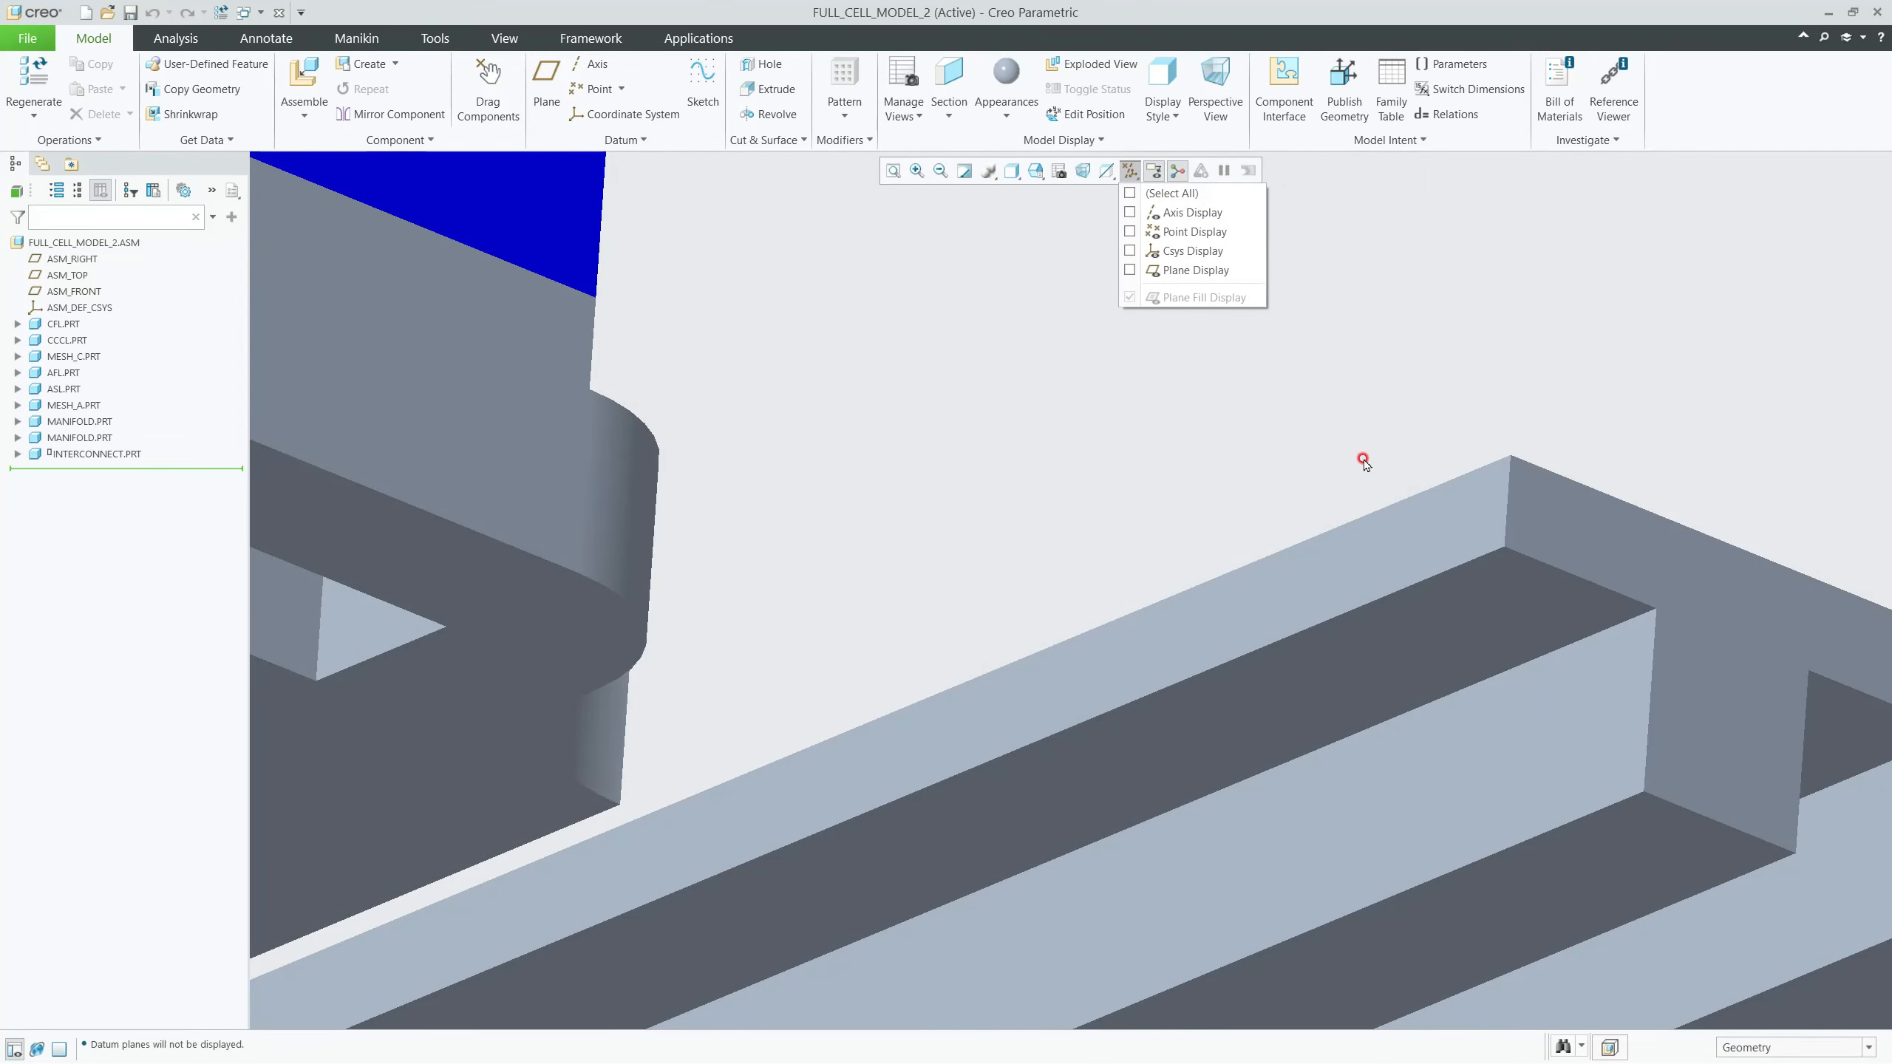
left_click(1192, 363)
Step: Examine the matching underside, end and side faces of the INTERCONNECT and the upper MANIFOLD as possible placement references
scroll(1216, 507, "up", 3)
scroll(1215, 507, "up", 1)
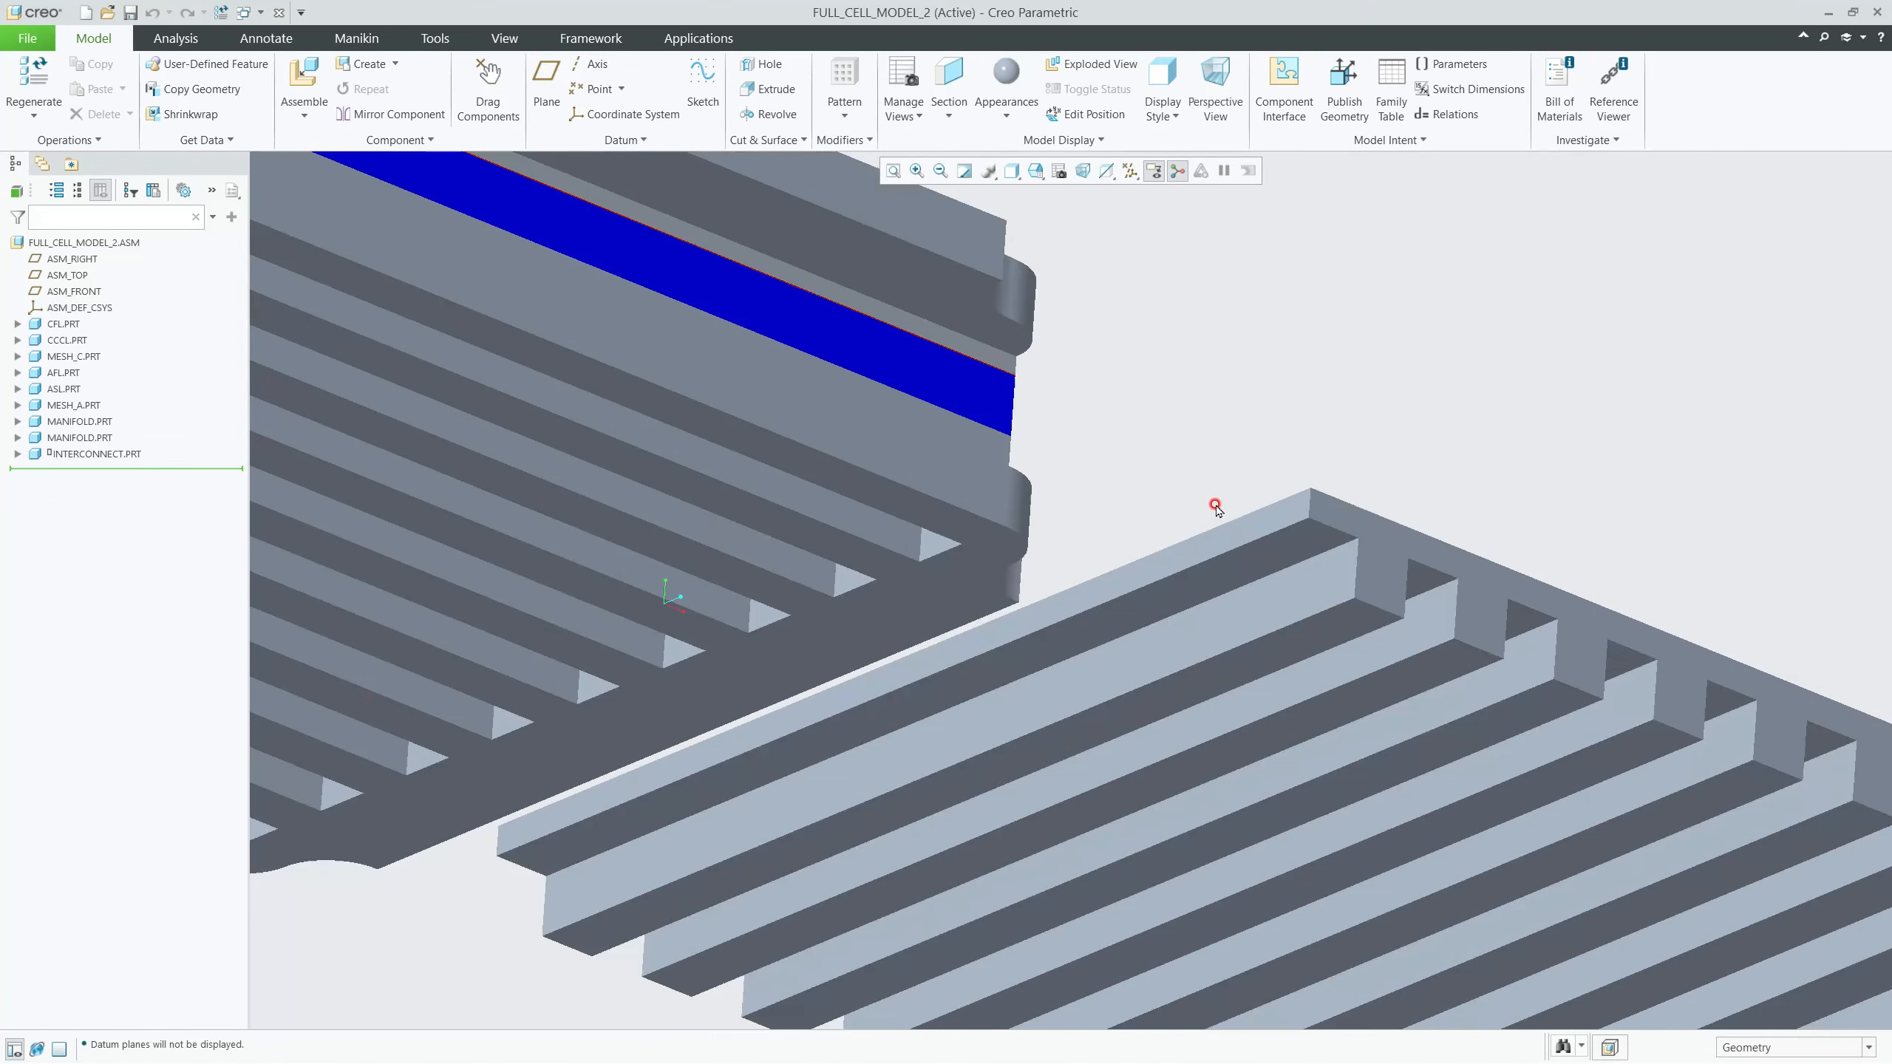
left_click(1296, 547)
scroll(1111, 516, "up", 5)
mouse_move(1023, 472)
middle_mouse_down()
mouse_move(1132, 541)
mouse_move(1002, 562)
mouse_move(795, 669)
middle_mouse_up()
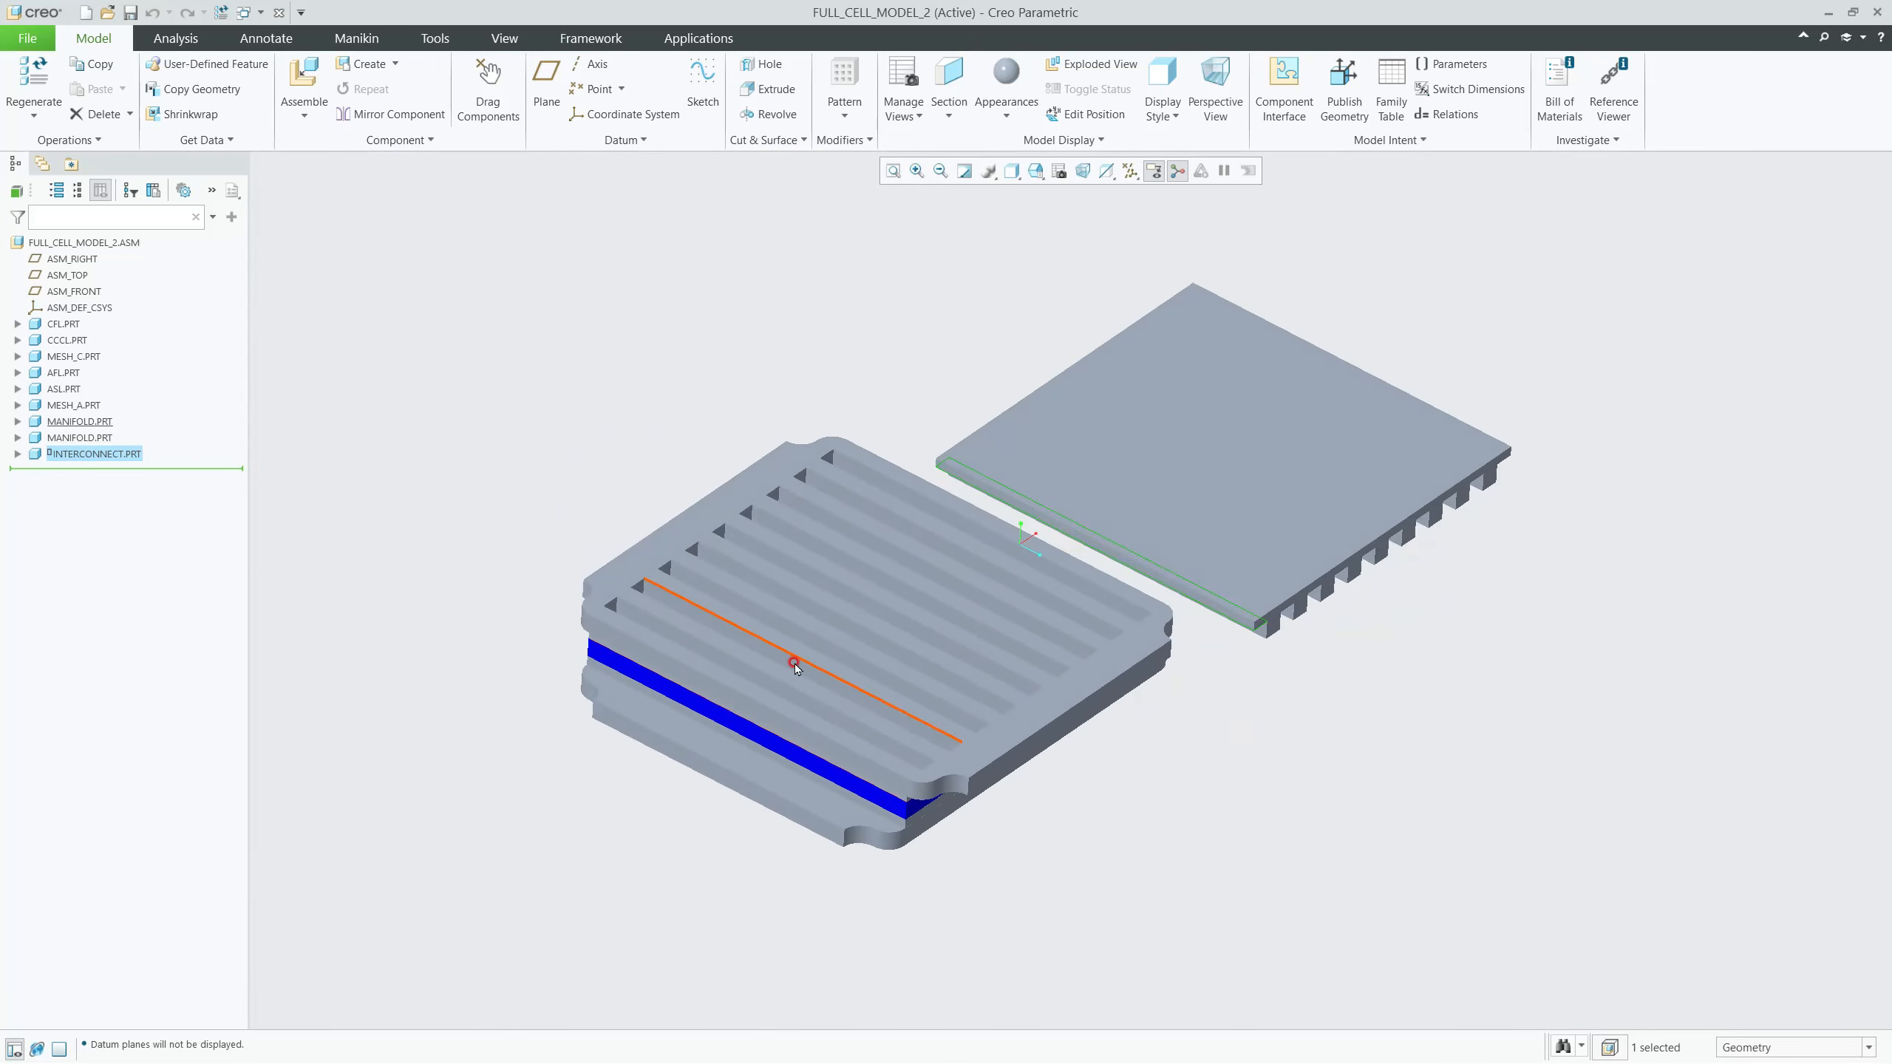
left_click(617, 563)
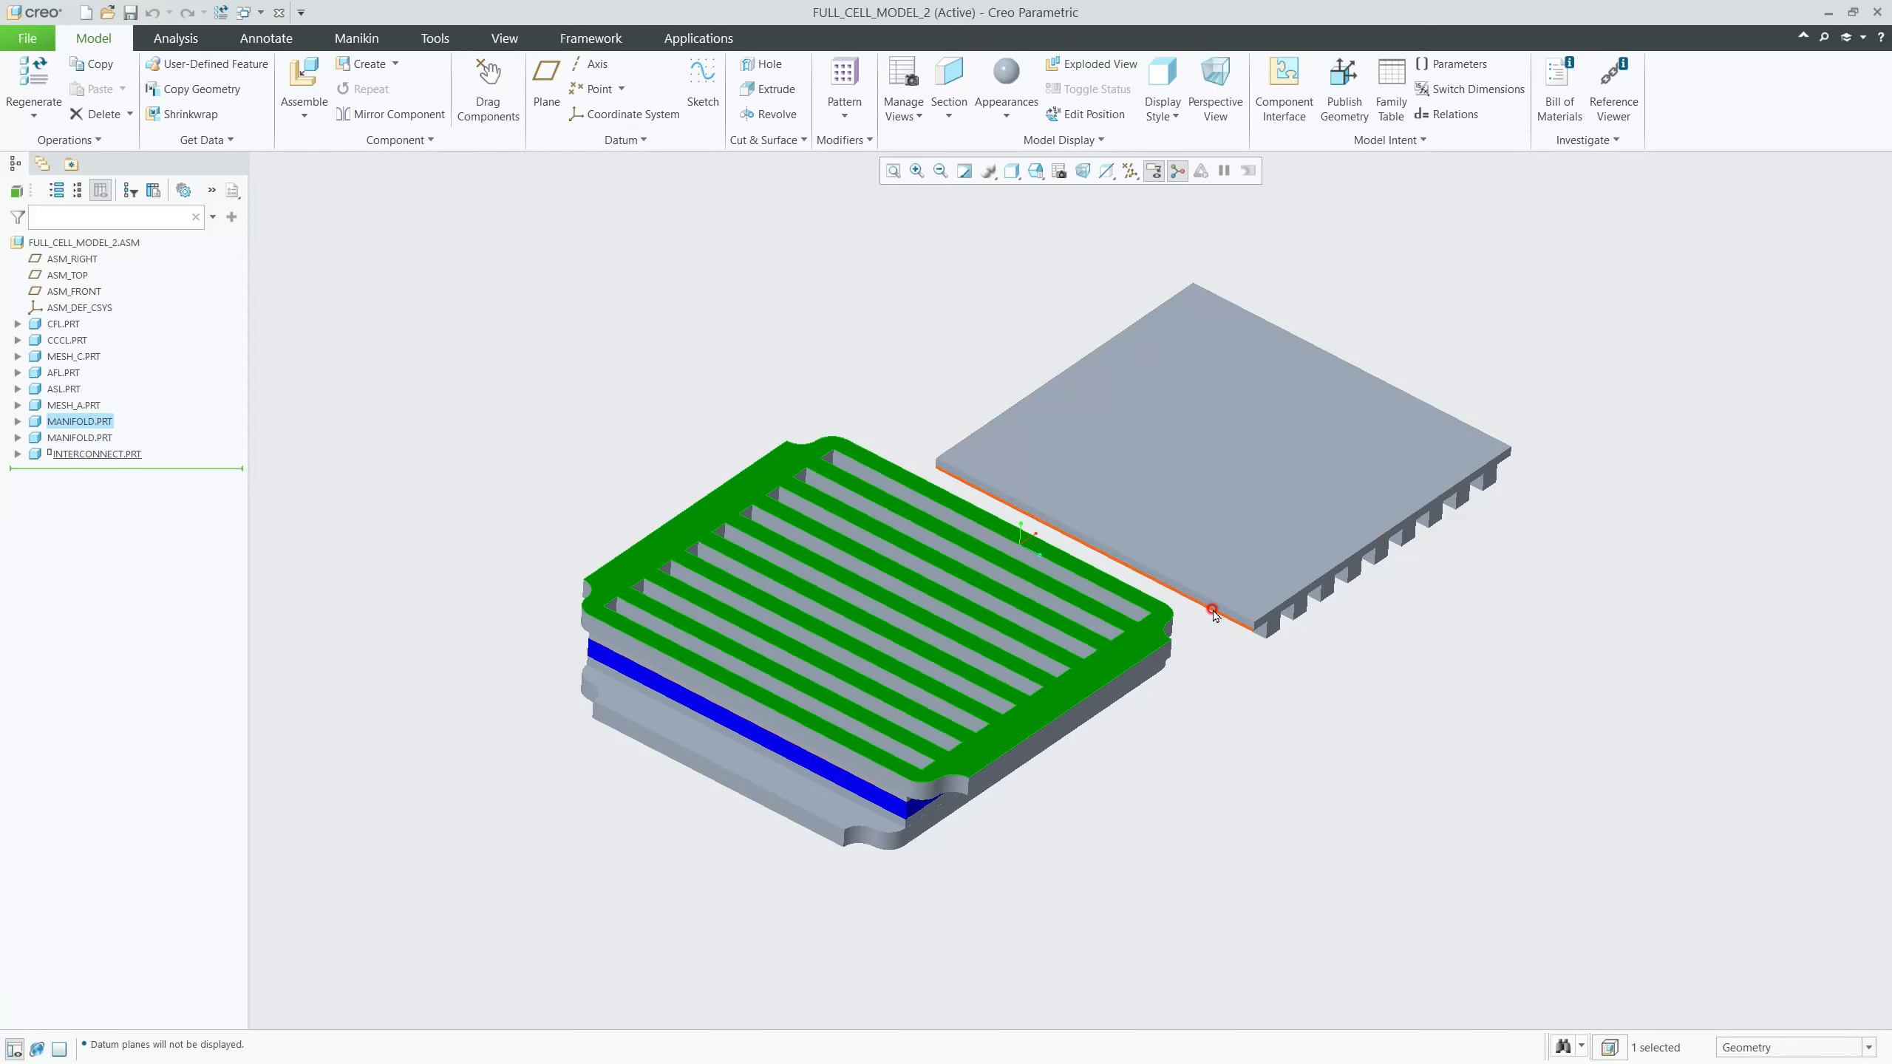
middle_click_drag(949, 510, 1050, 563)
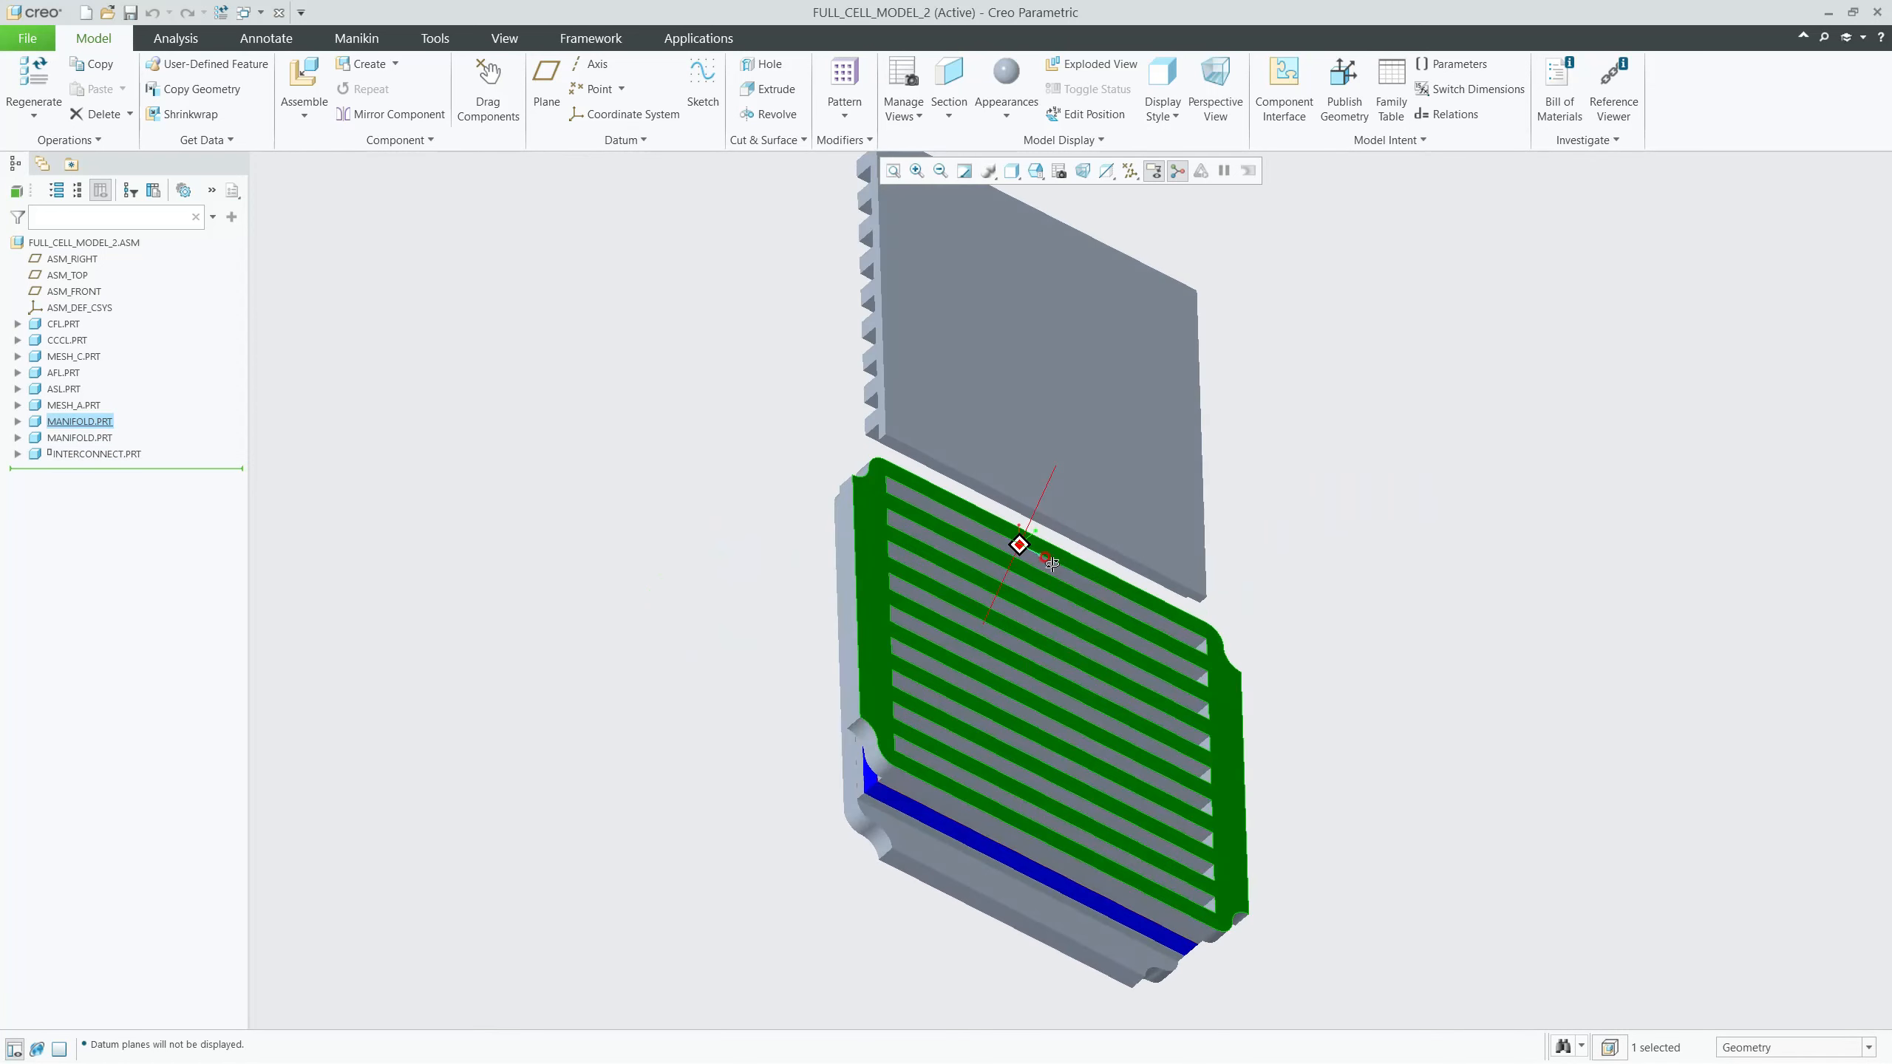
scroll(875, 386, "up", 5)
left_click(877, 391)
scroll(882, 395, "down", 5)
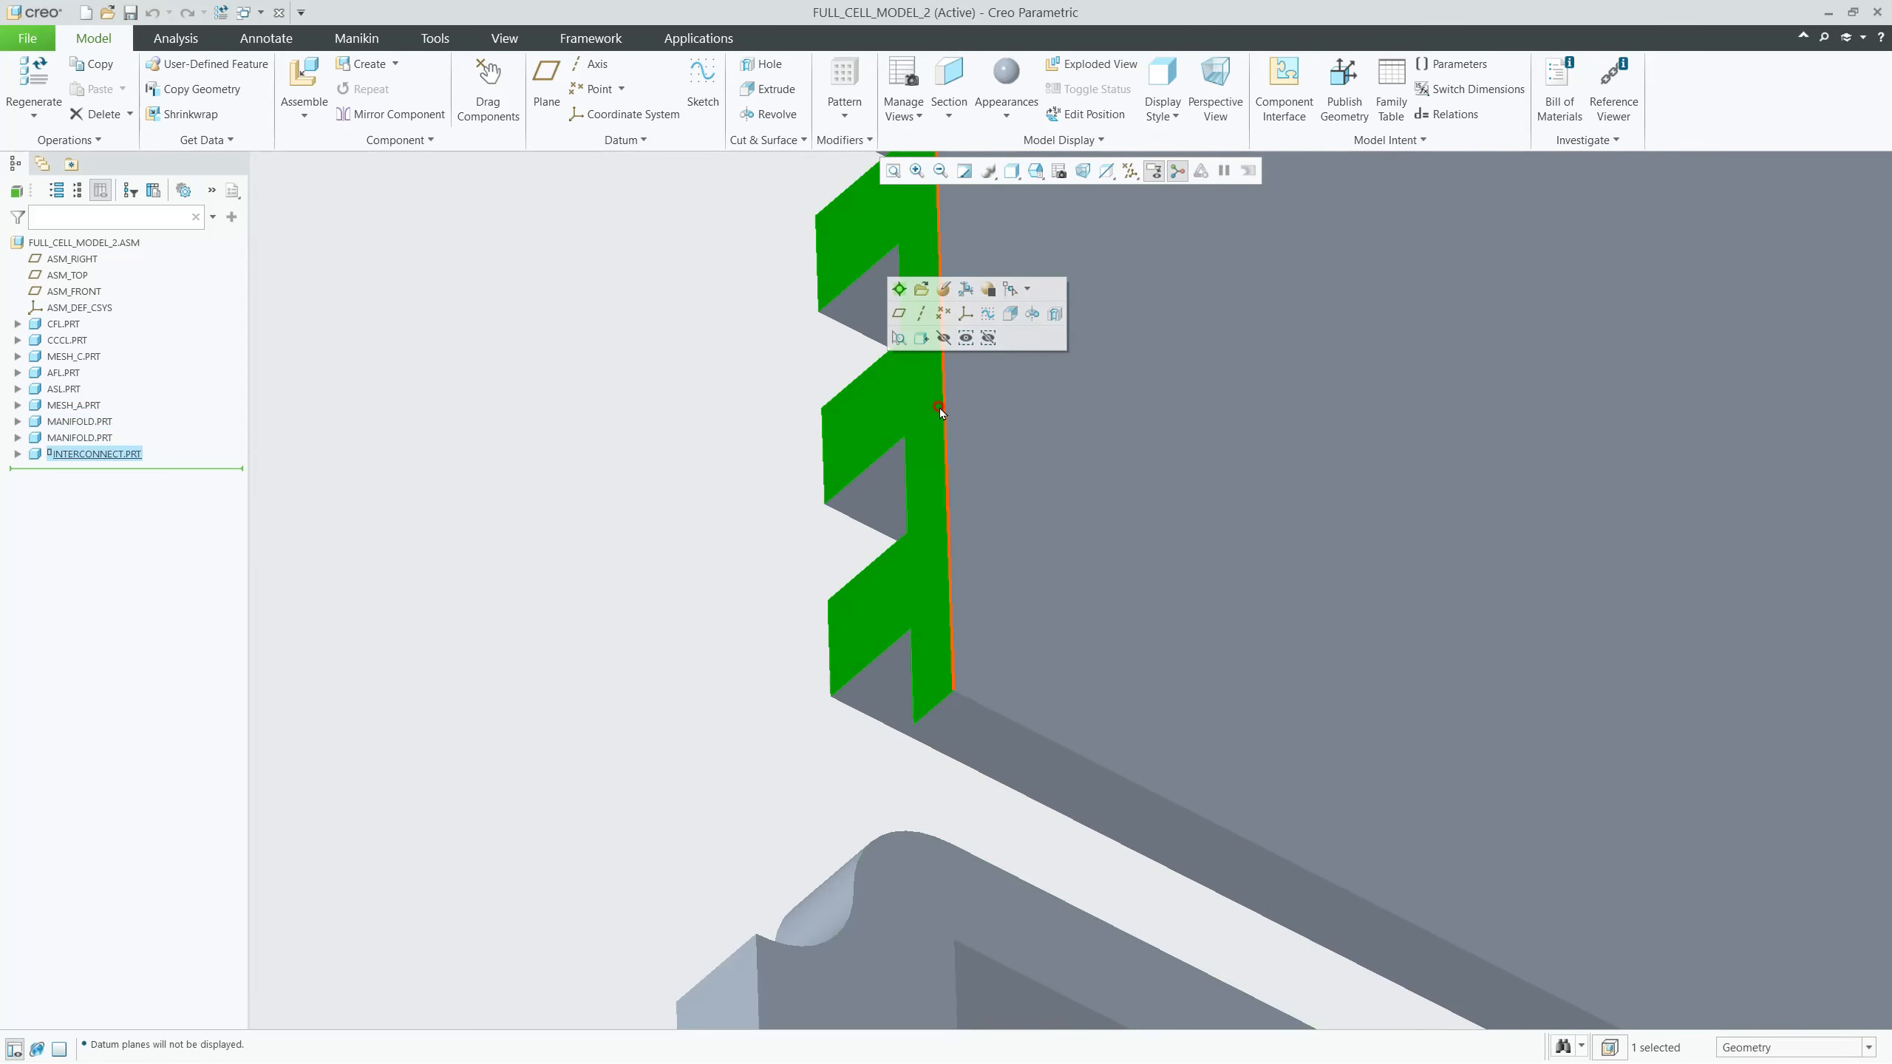
middle_click_drag(963, 447, 842, 463)
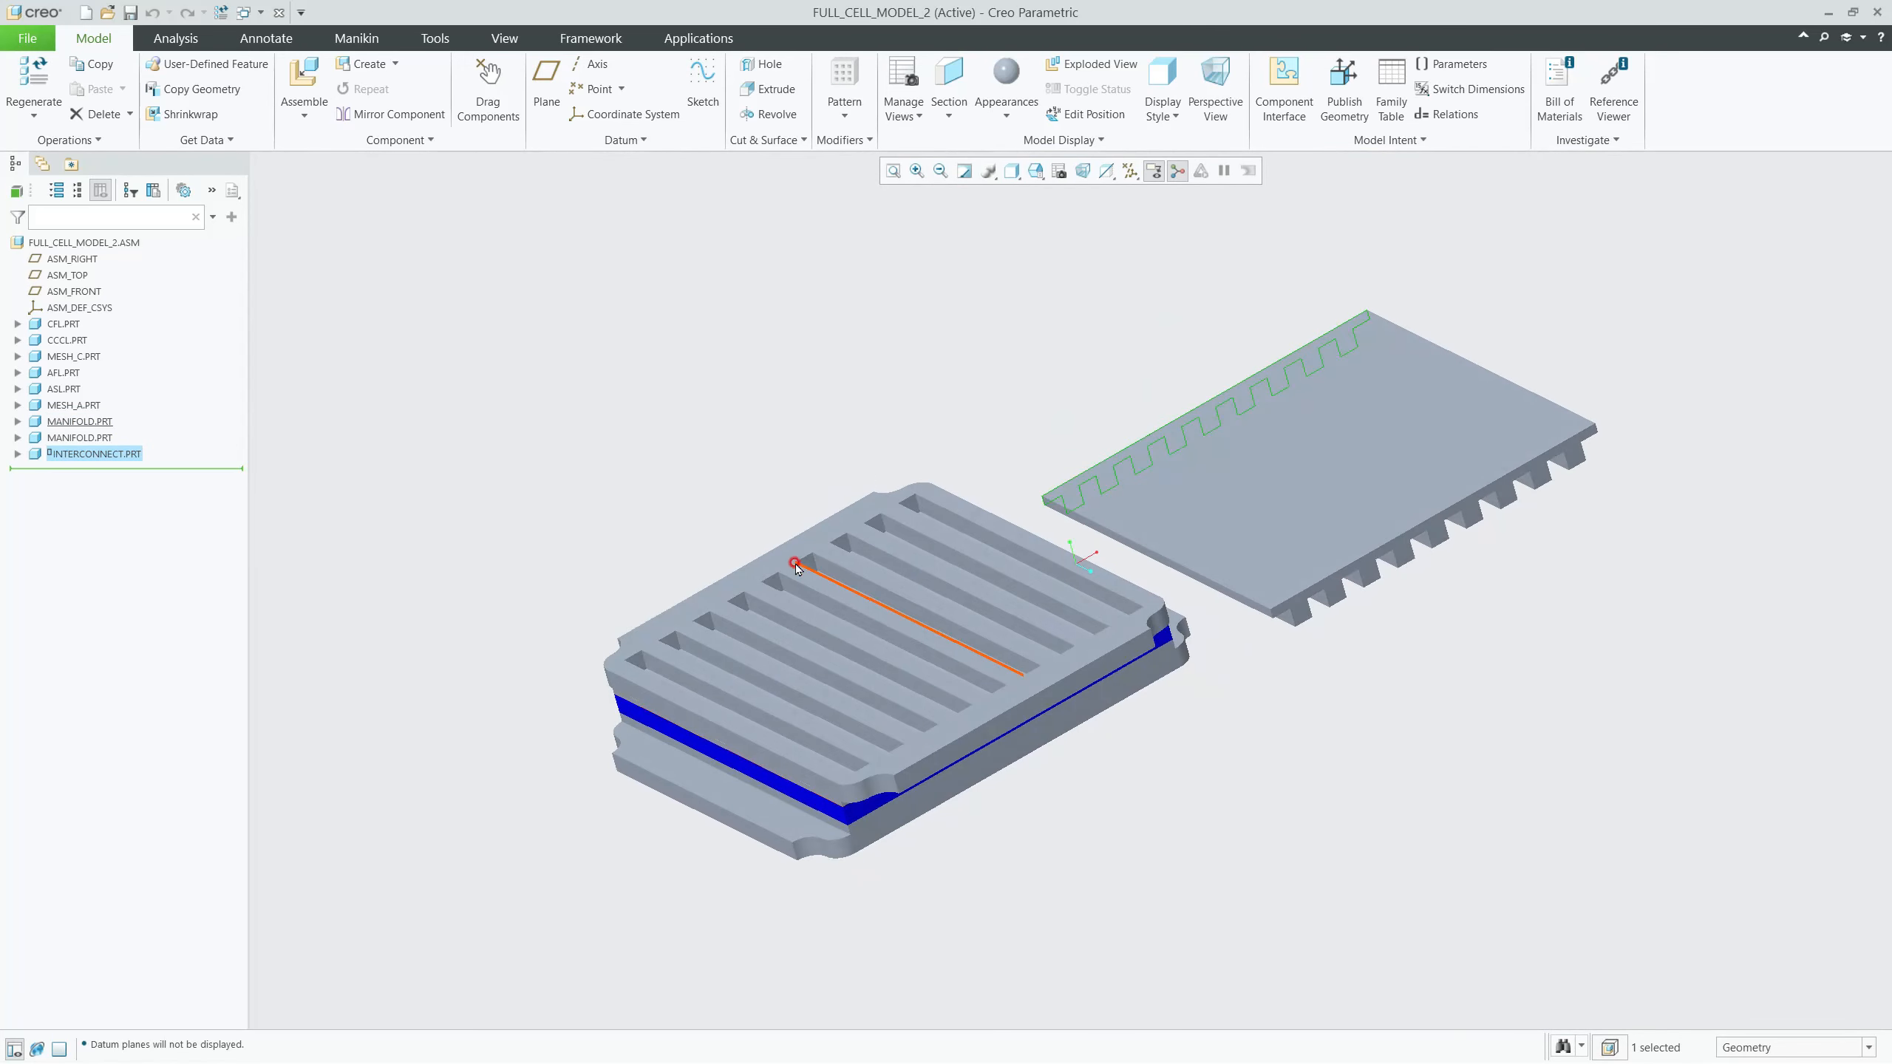
scroll(798, 563, "down", 4)
scroll(776, 600, "down", 3)
left_click(776, 593)
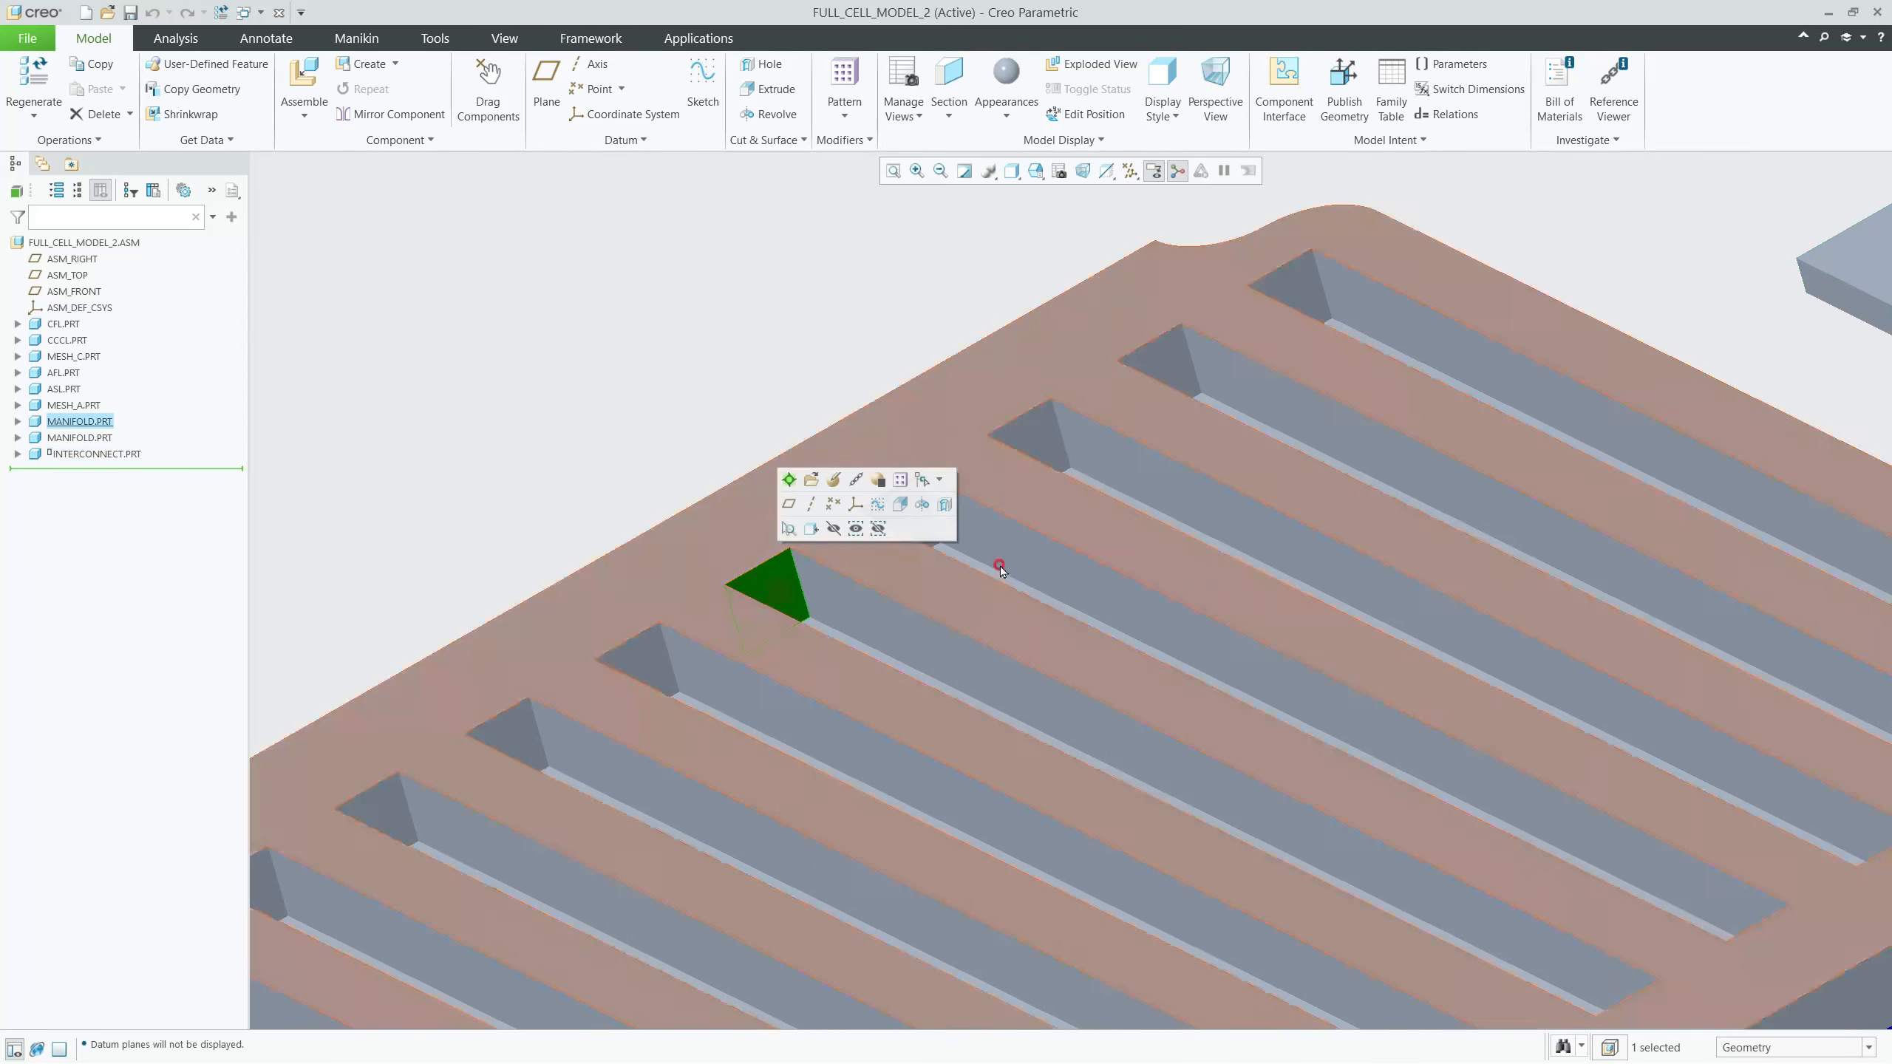
scroll(1133, 525, "up", 6)
scroll(1425, 549, "down", 2)
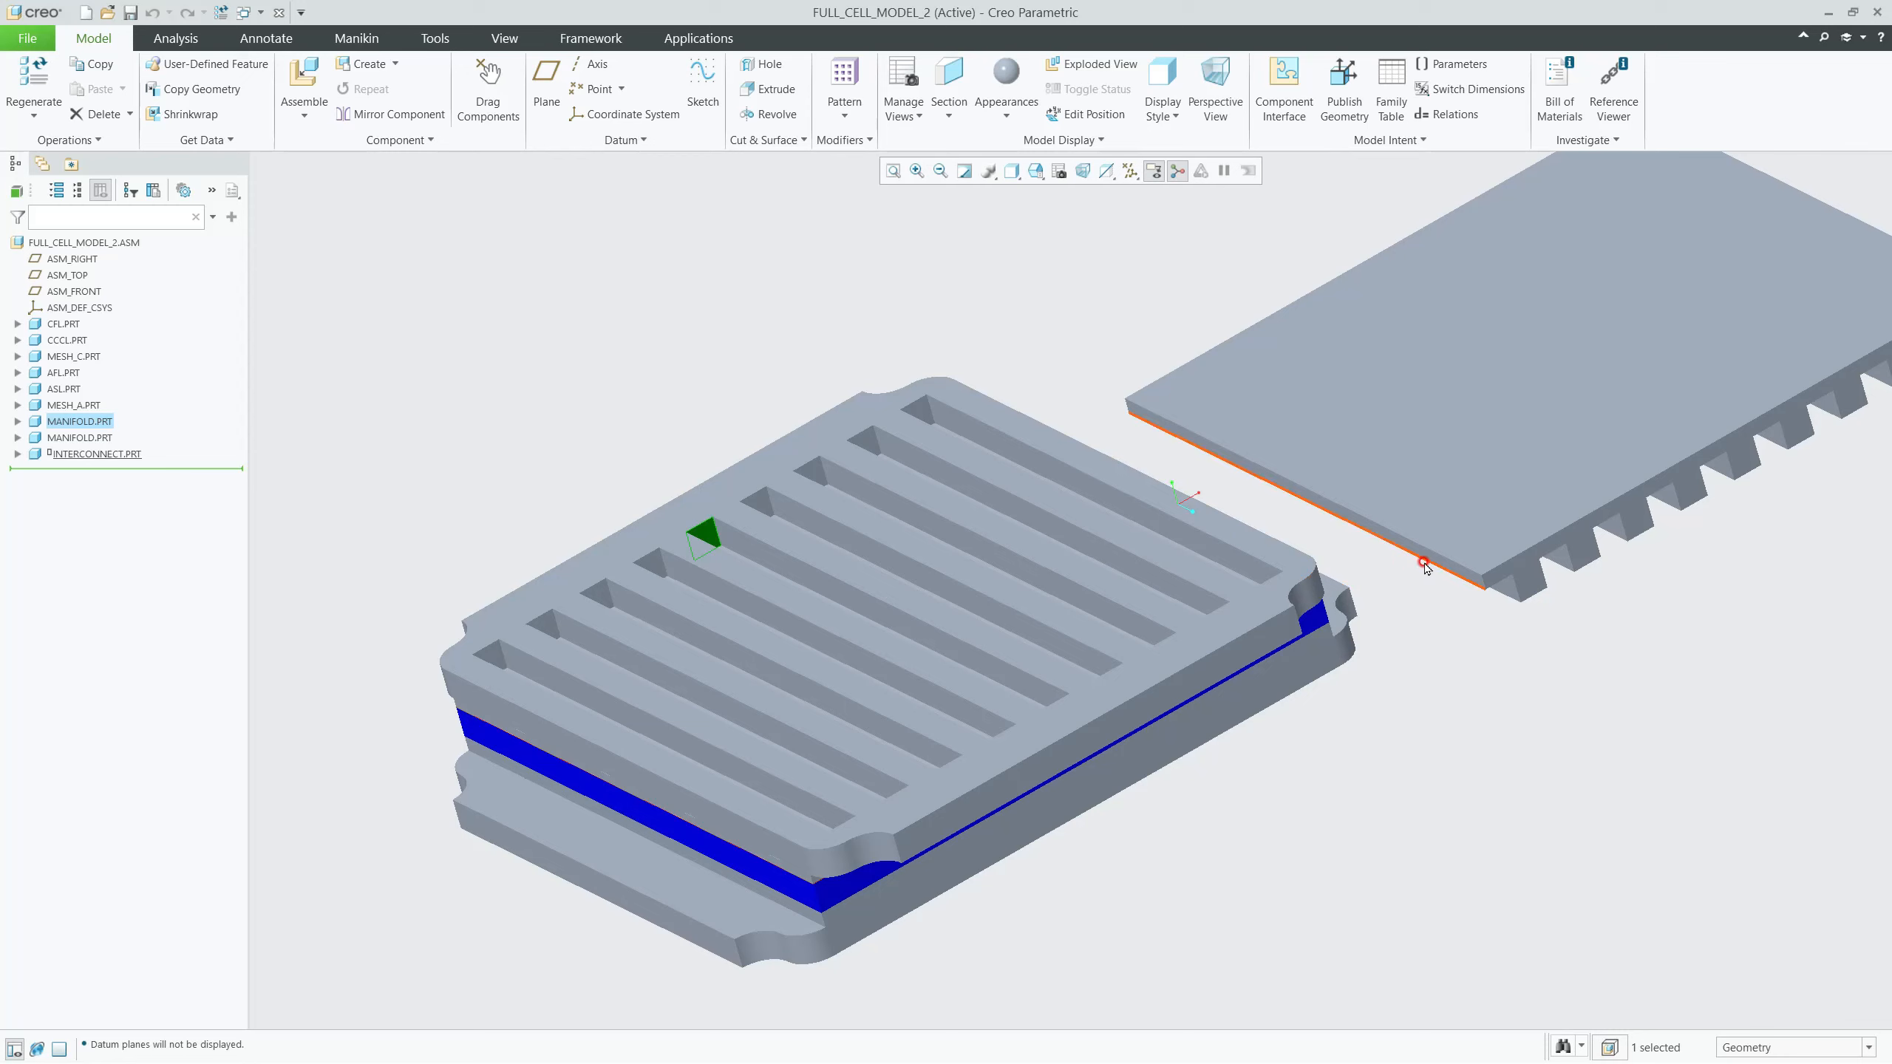
scroll(1425, 566, "down", 4)
left_click(1488, 589)
scroll(1488, 589, "up", 6)
middle_click_drag(1223, 614, 1334, 592)
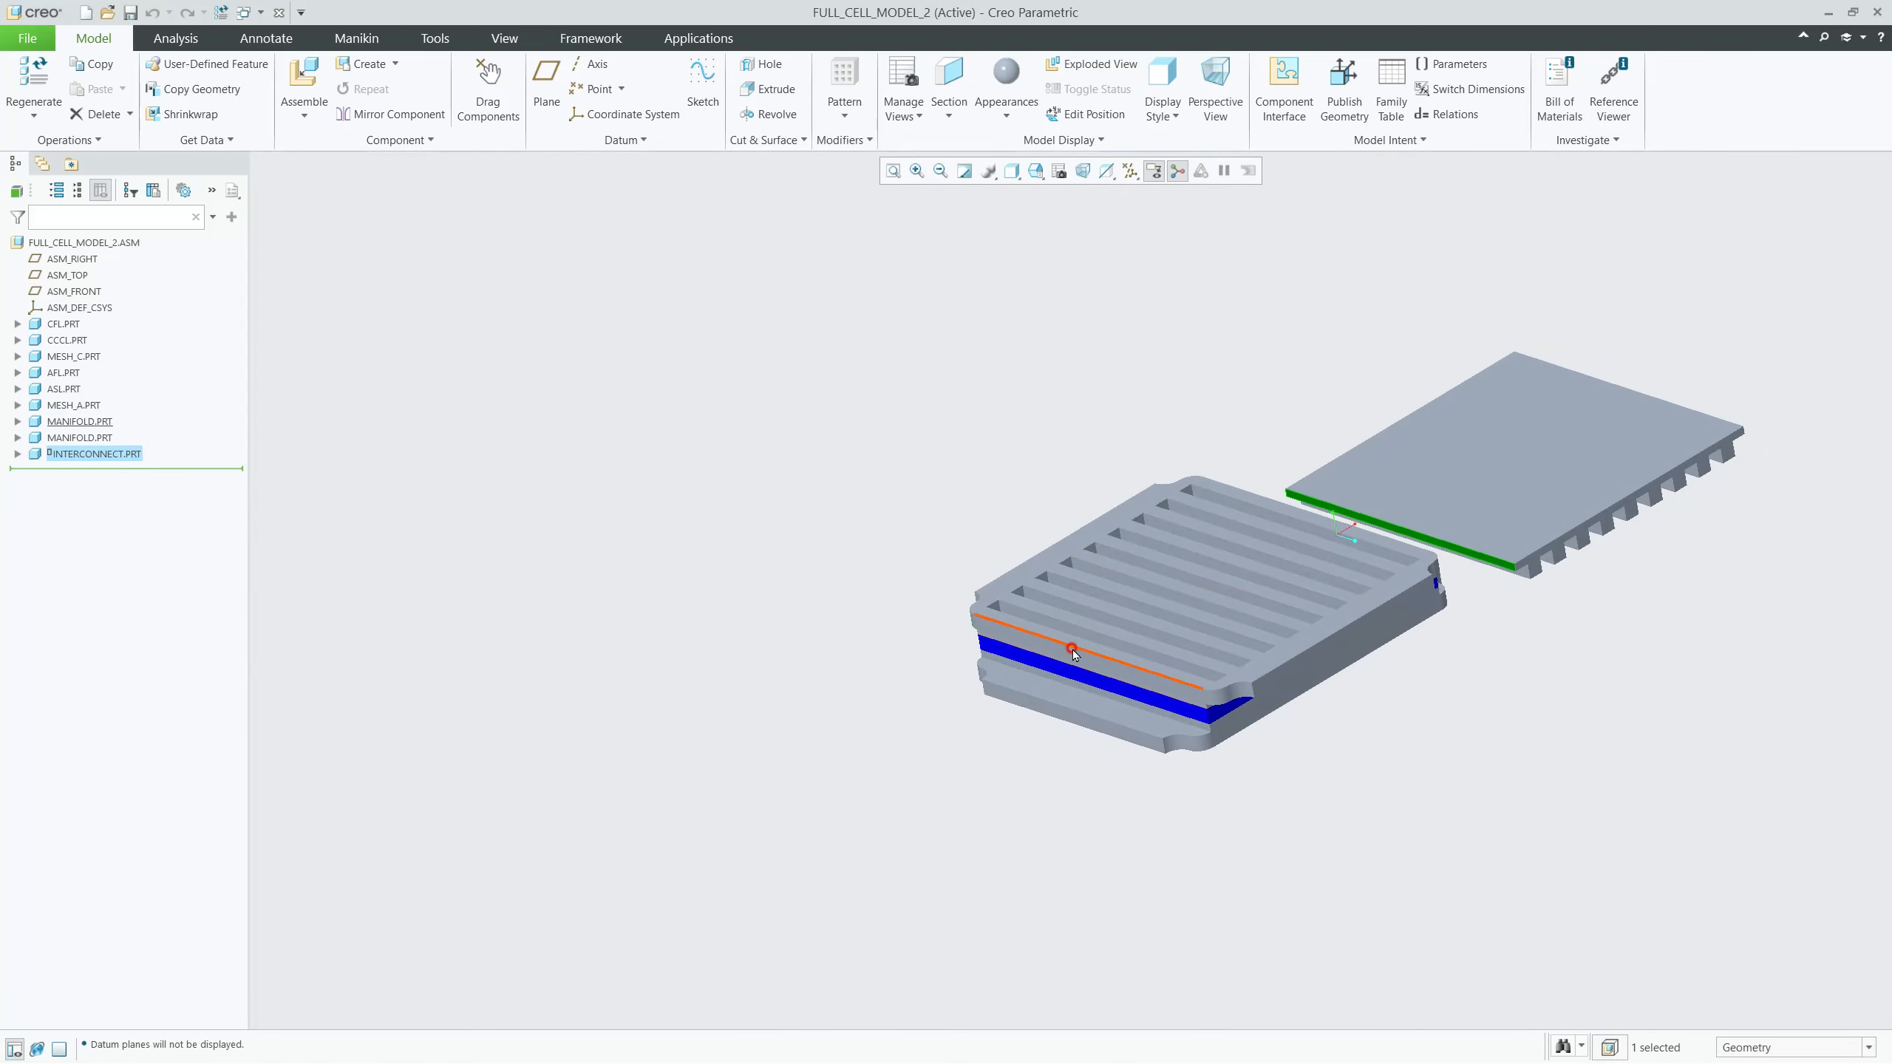
scroll(1071, 658, "down", 4)
left_click(1225, 697)
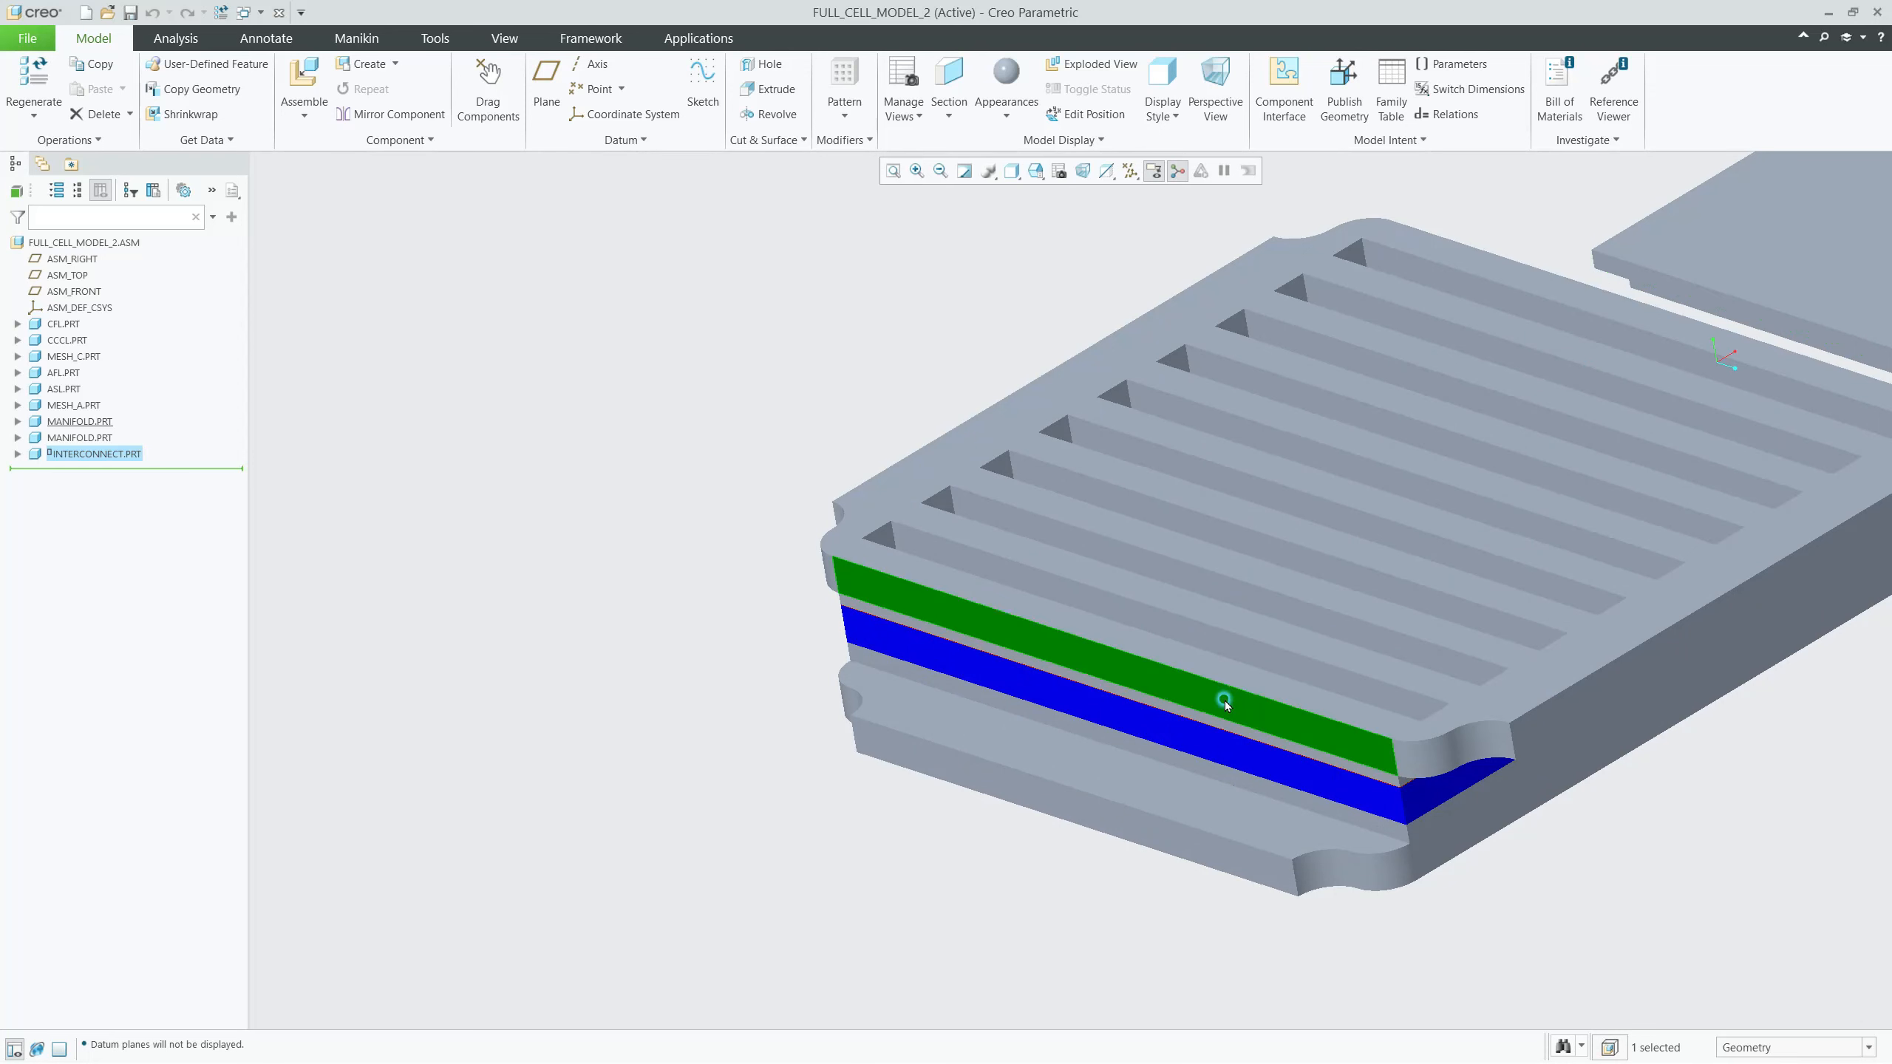
Step: Redefine the INTERCONNECT's placement and make its channel face coincident with the upper MANIFOLD's flat outer face
right_click(96, 454)
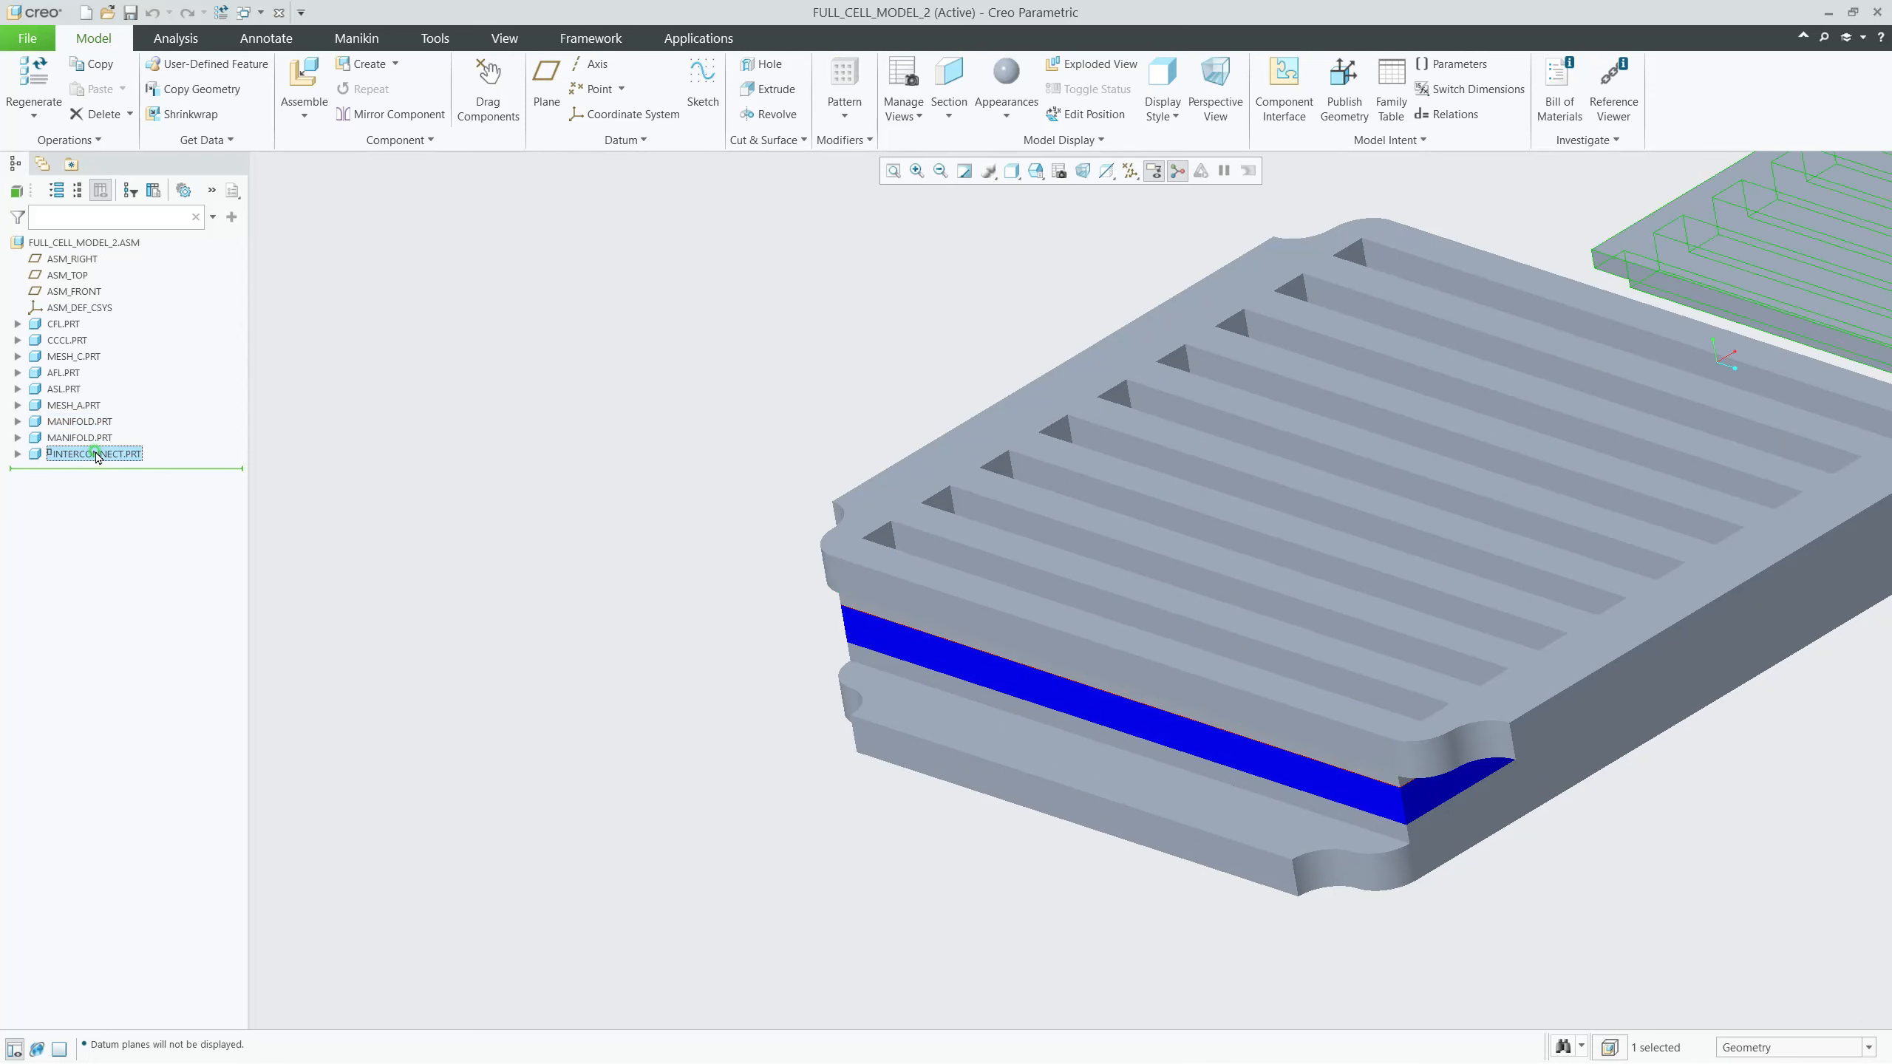
left_click(152, 401)
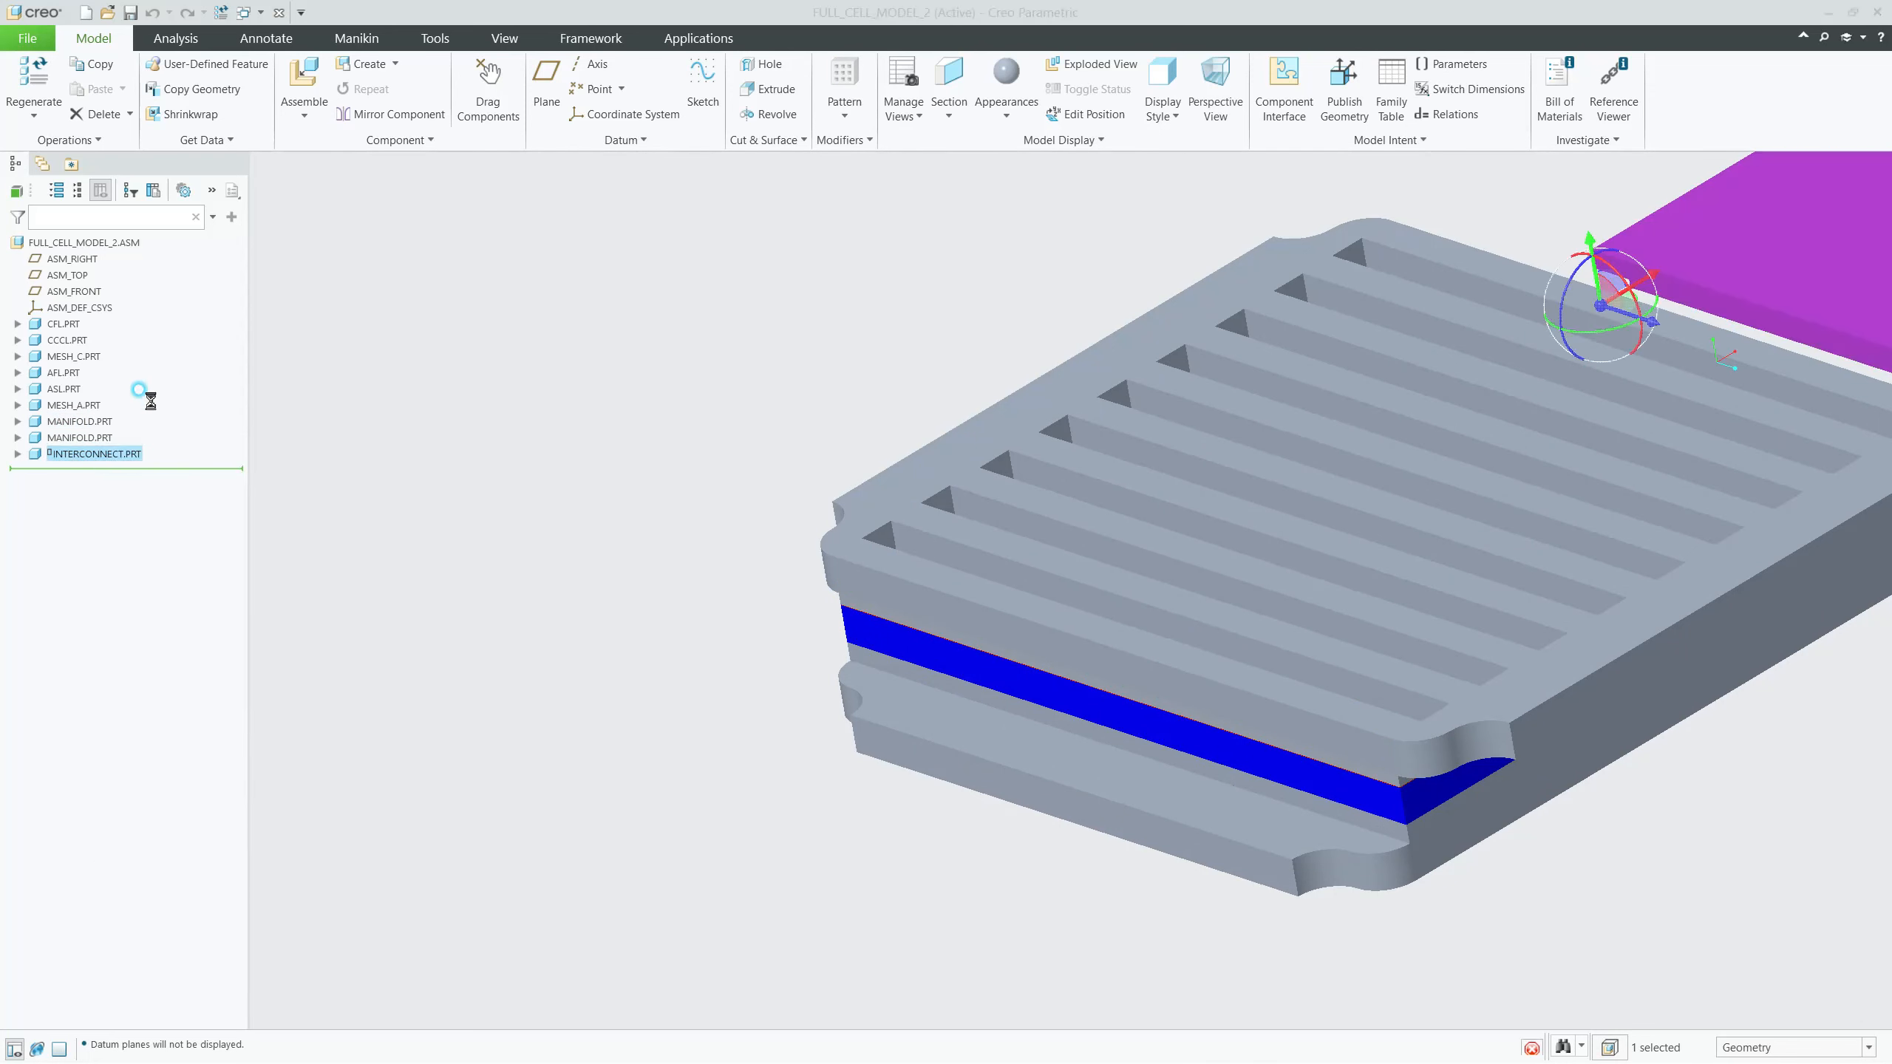
scroll(1387, 399, "down", 3)
middle_click_drag(1367, 443, 1280, 526)
left_click(1345, 305)
left_click(1281, 527)
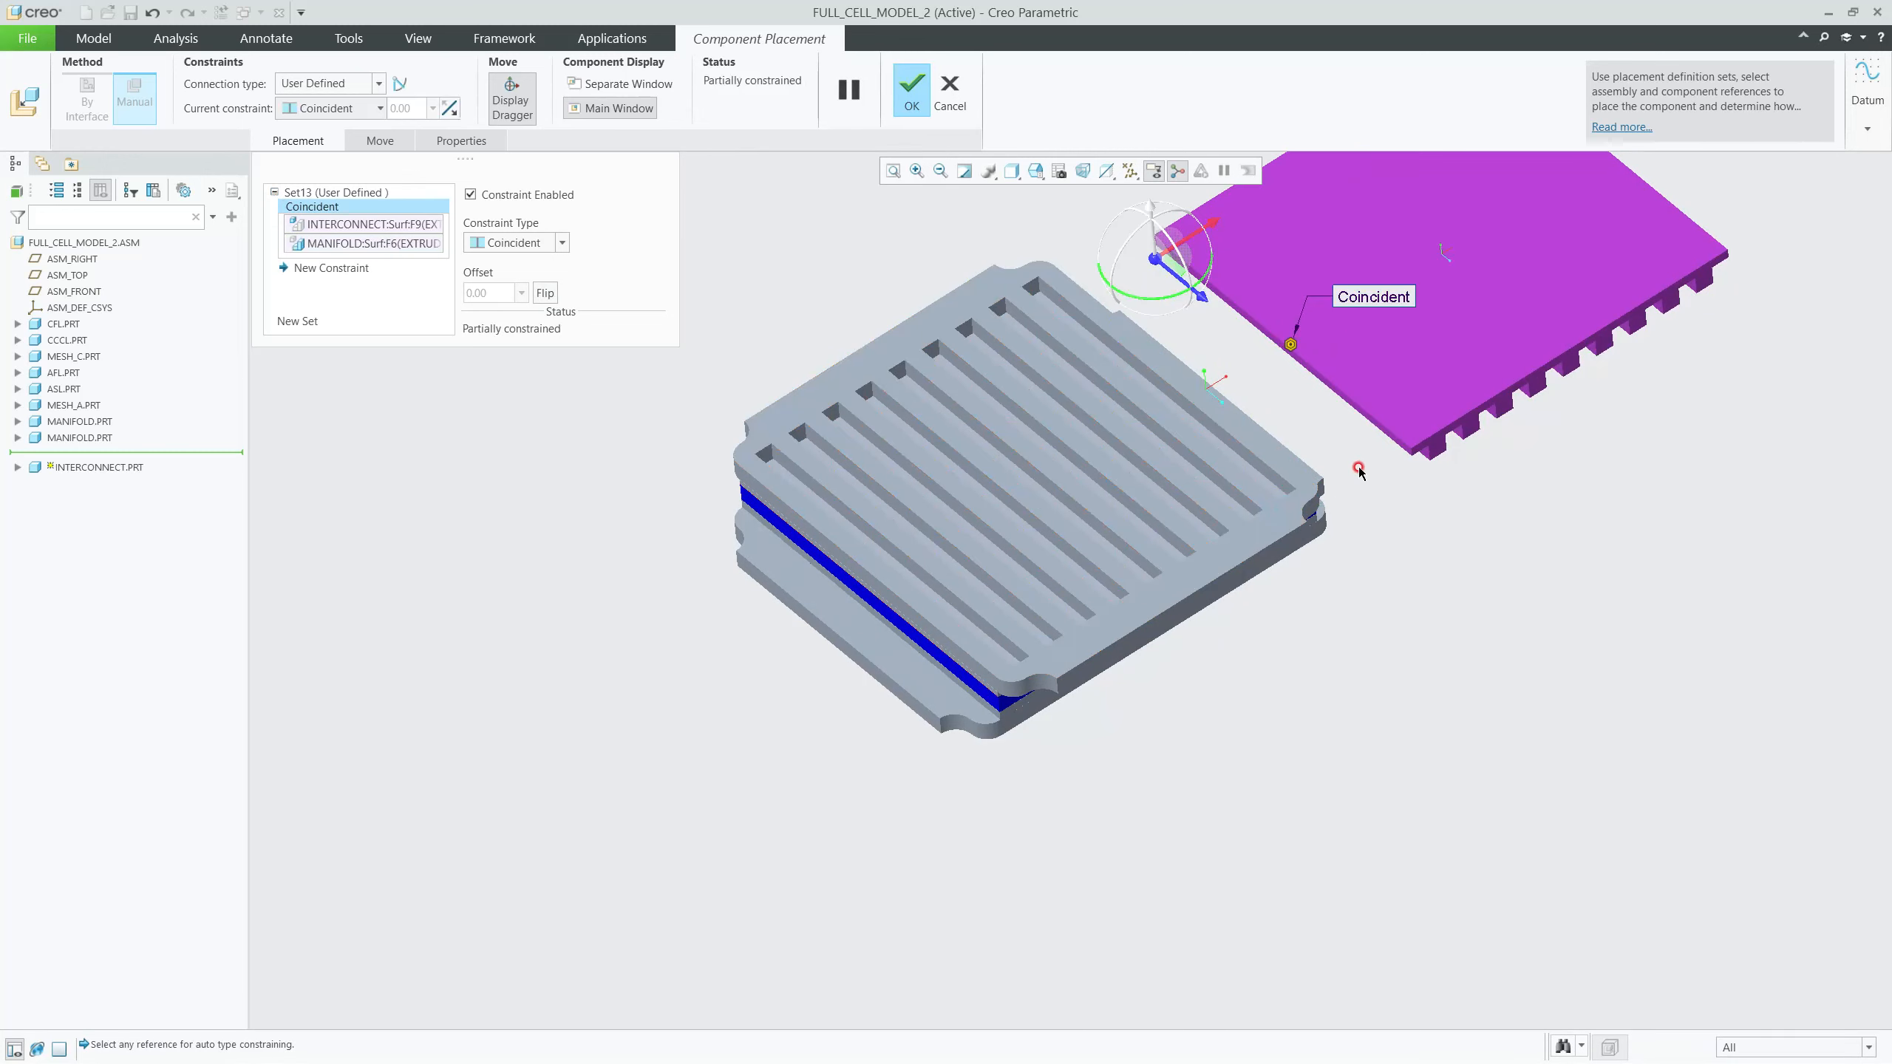
Step: Add a coincident constraint between the INTERCONNECT's ribbed end face and the end face of a MANIFOLD slot
left_click(1436, 451)
middle_click_drag(1436, 450, 1330, 659)
scroll(1265, 687, "down", 5)
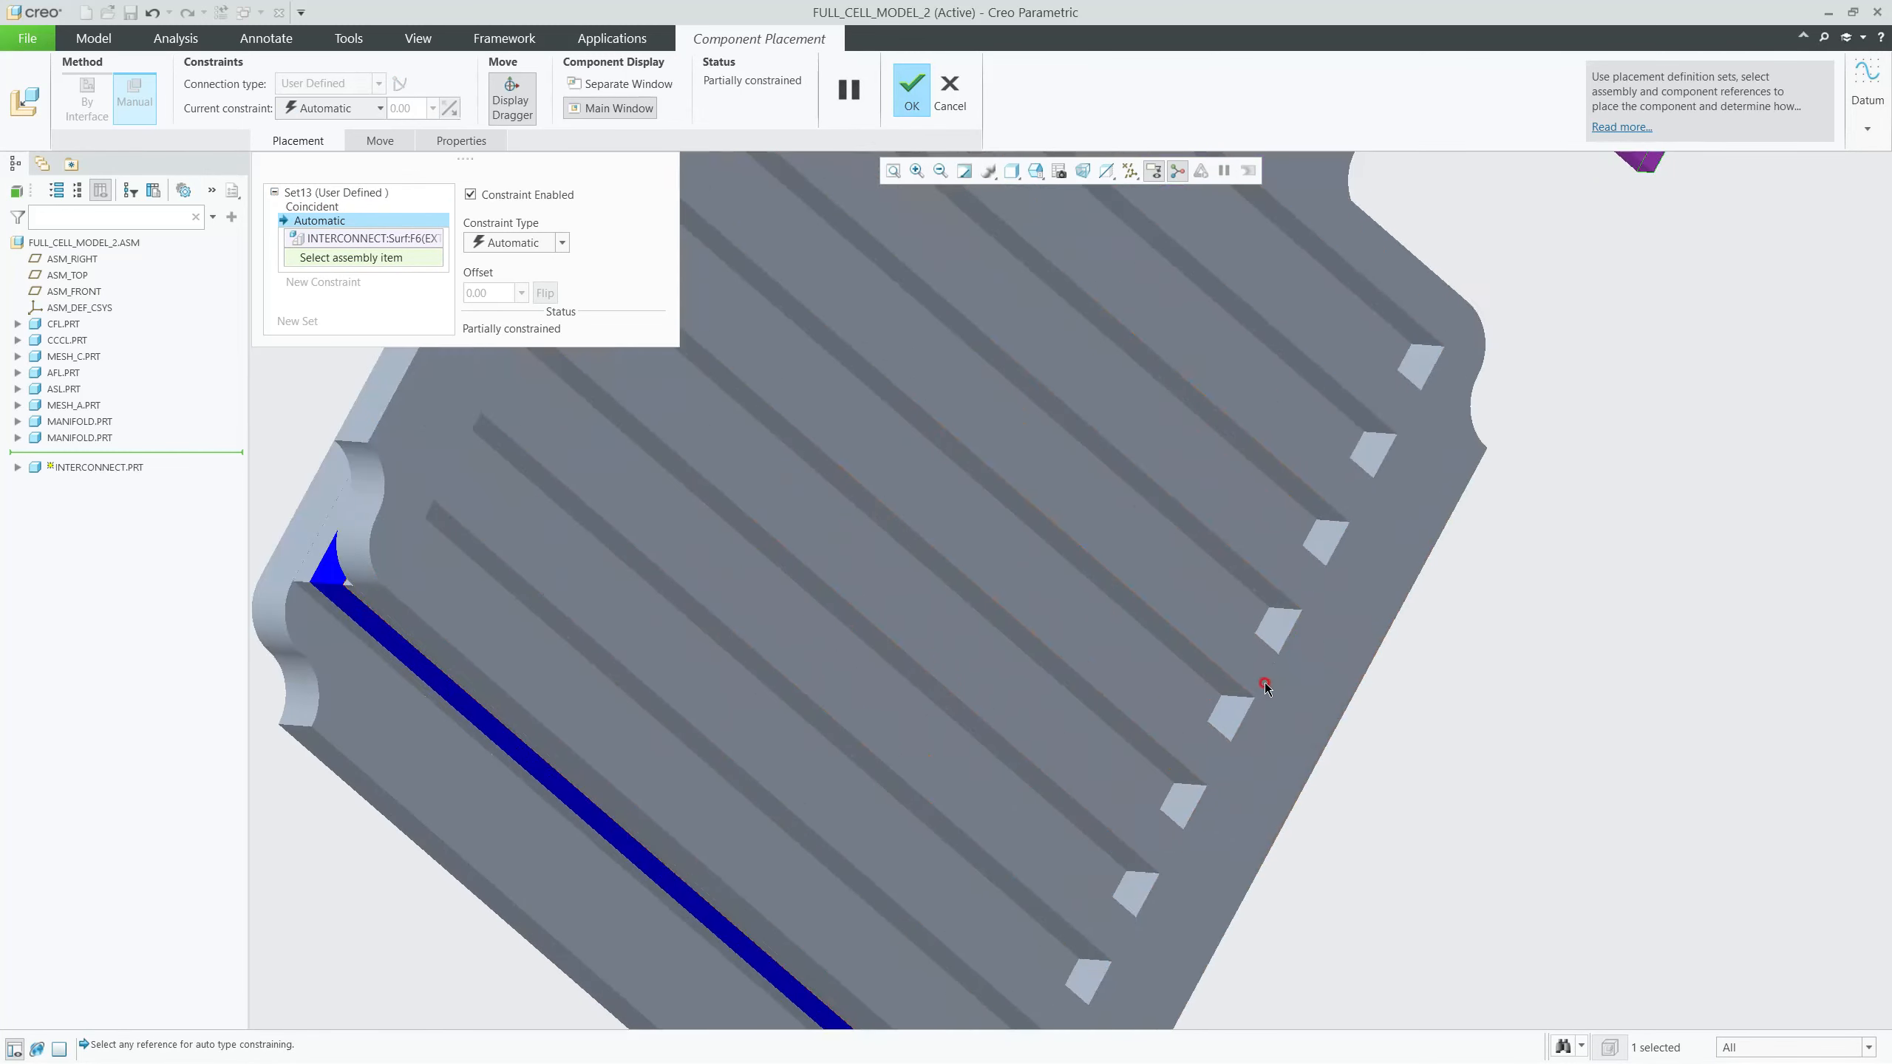
left_click(1230, 721)
scroll(1254, 529, "up", 5)
middle_click_drag(1253, 530, 1192, 418)
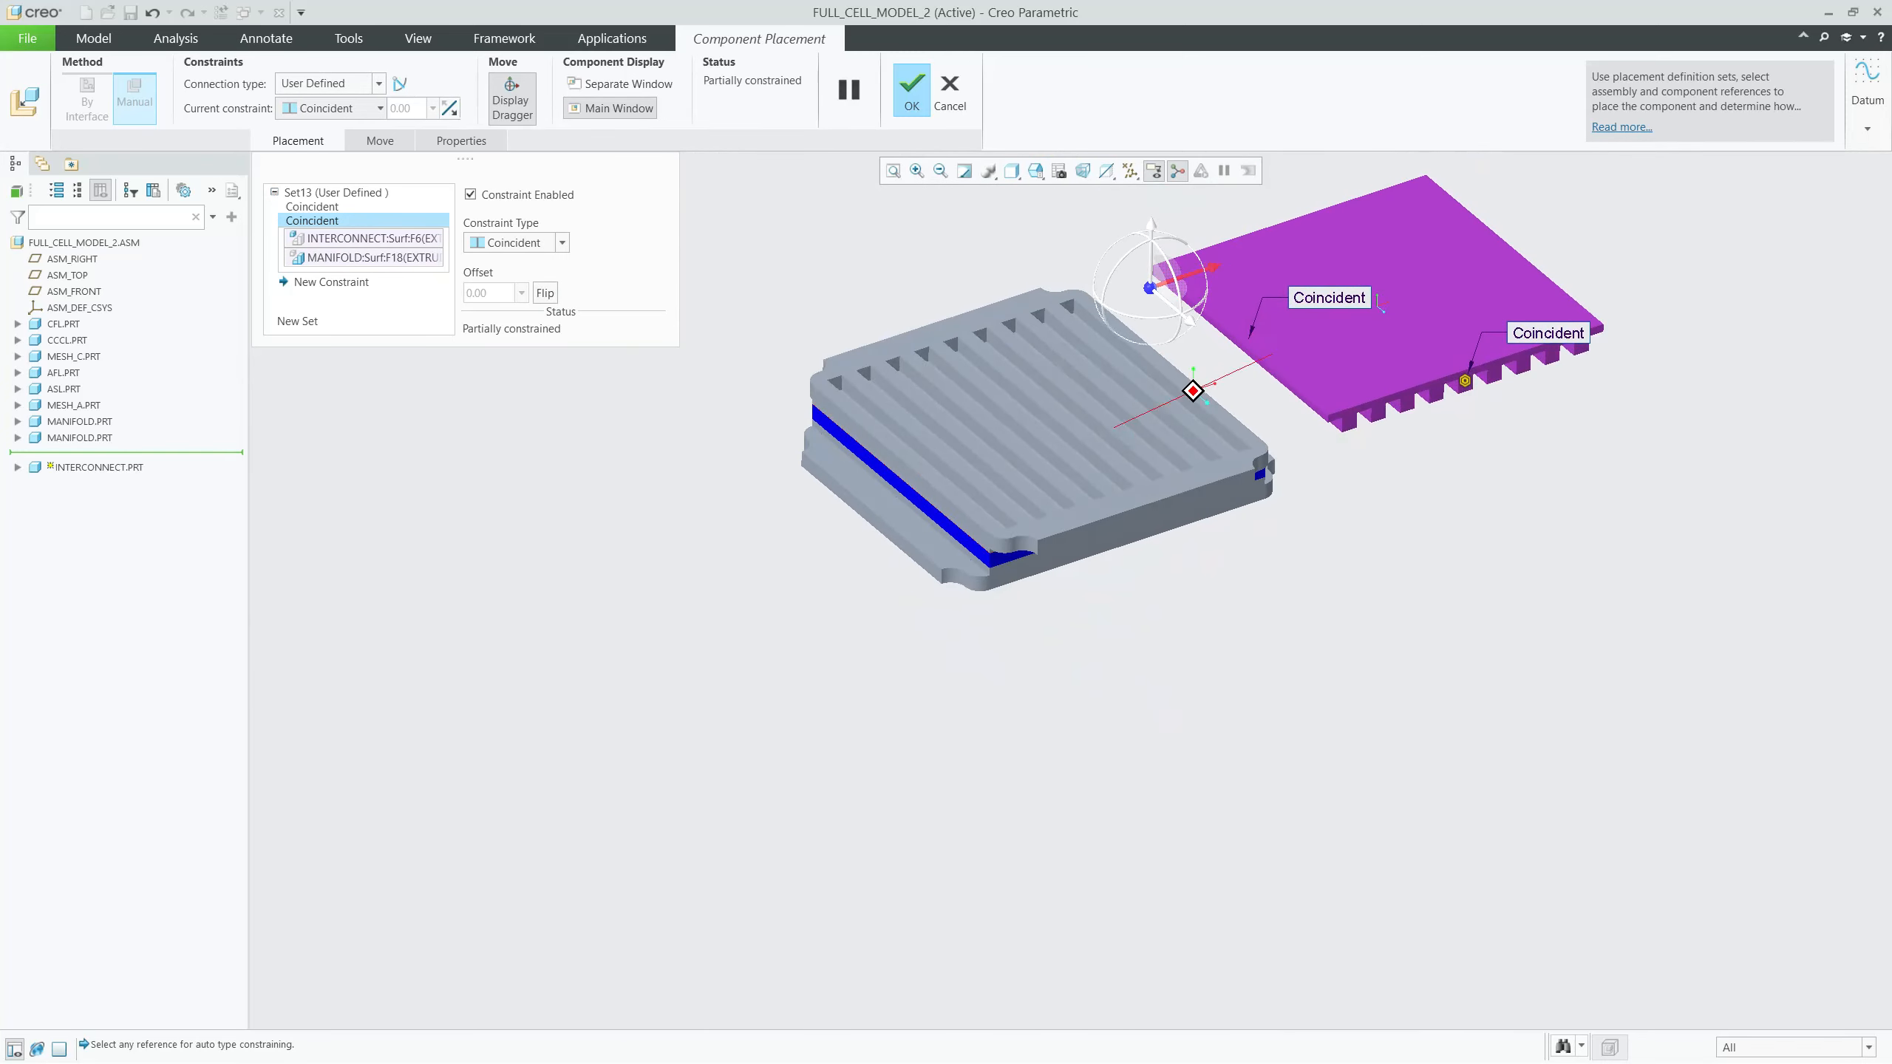
Step: Make the INTERCONNECT's long side face coincident with the upper MANIFOLD's outer side face and accept the placement
left_click(1323, 426)
scroll(1323, 407, "down", 5)
scroll(1322, 407, "up", 5)
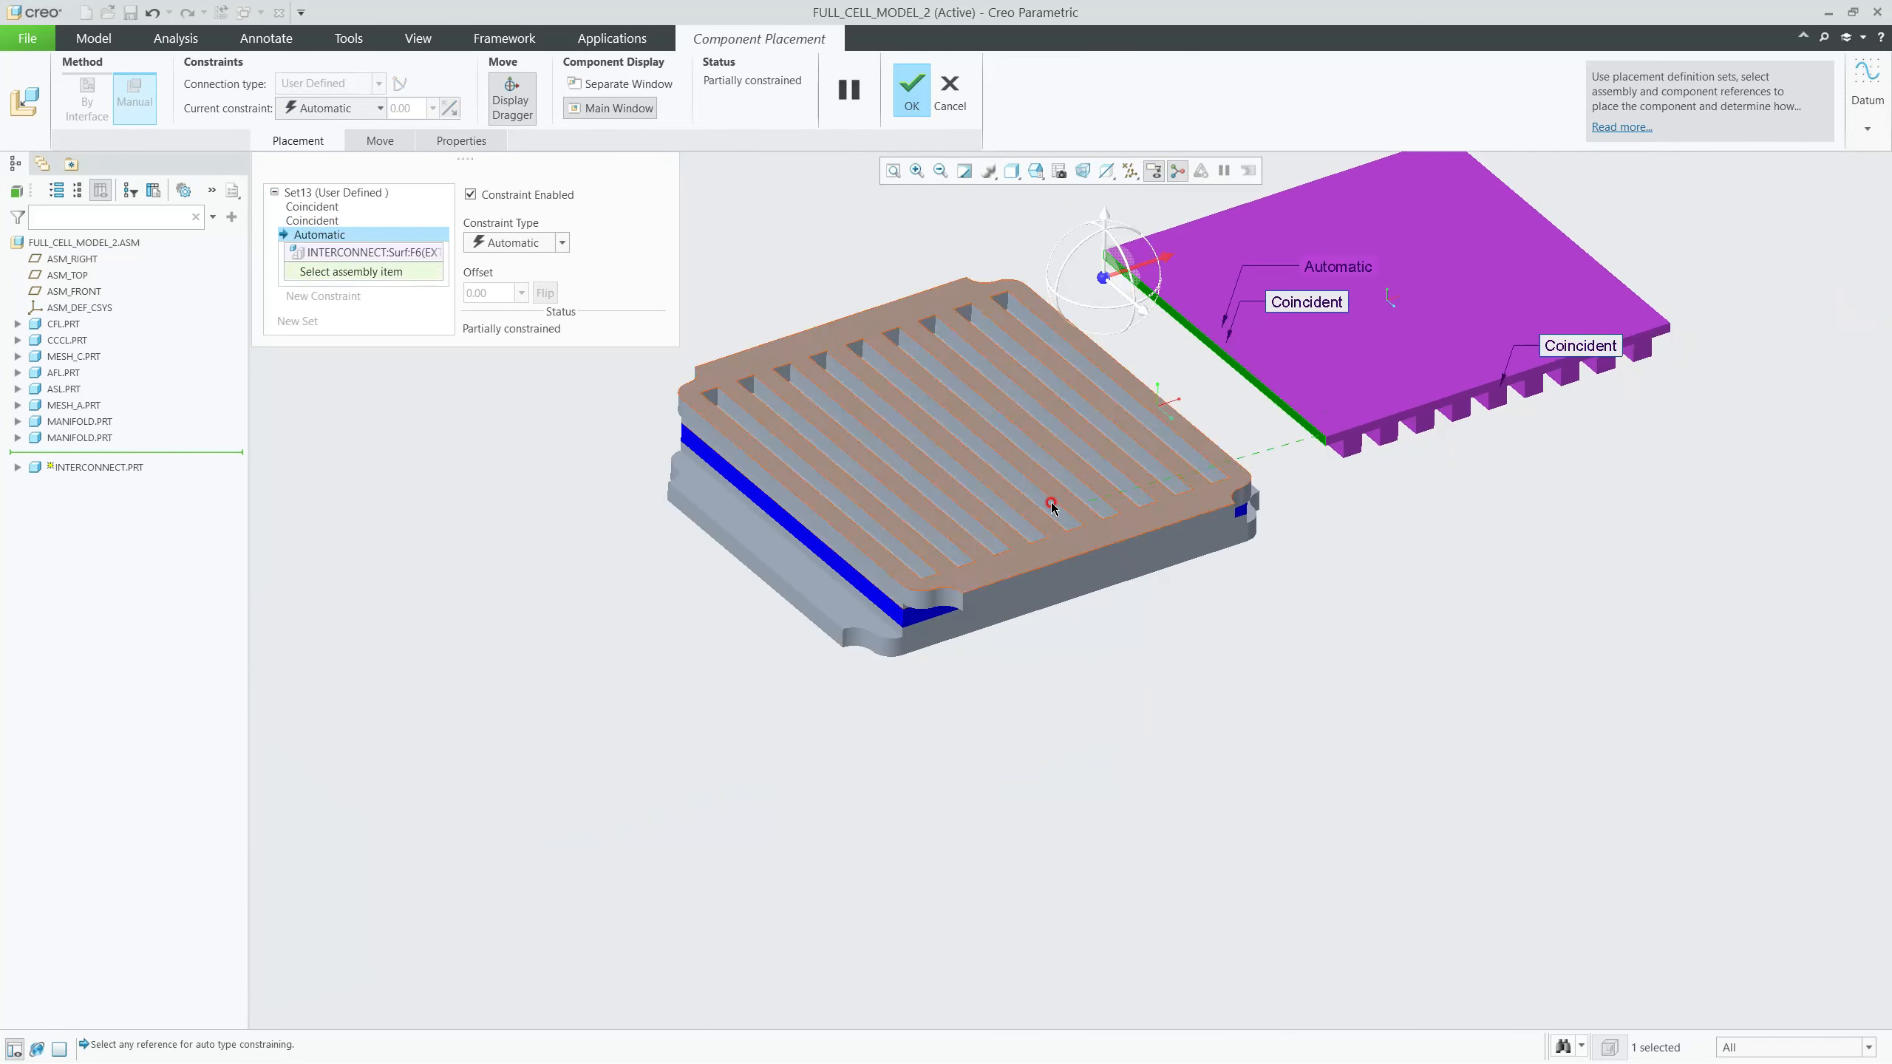
scroll(847, 560, "down", 3)
scroll(878, 579, "down", 3)
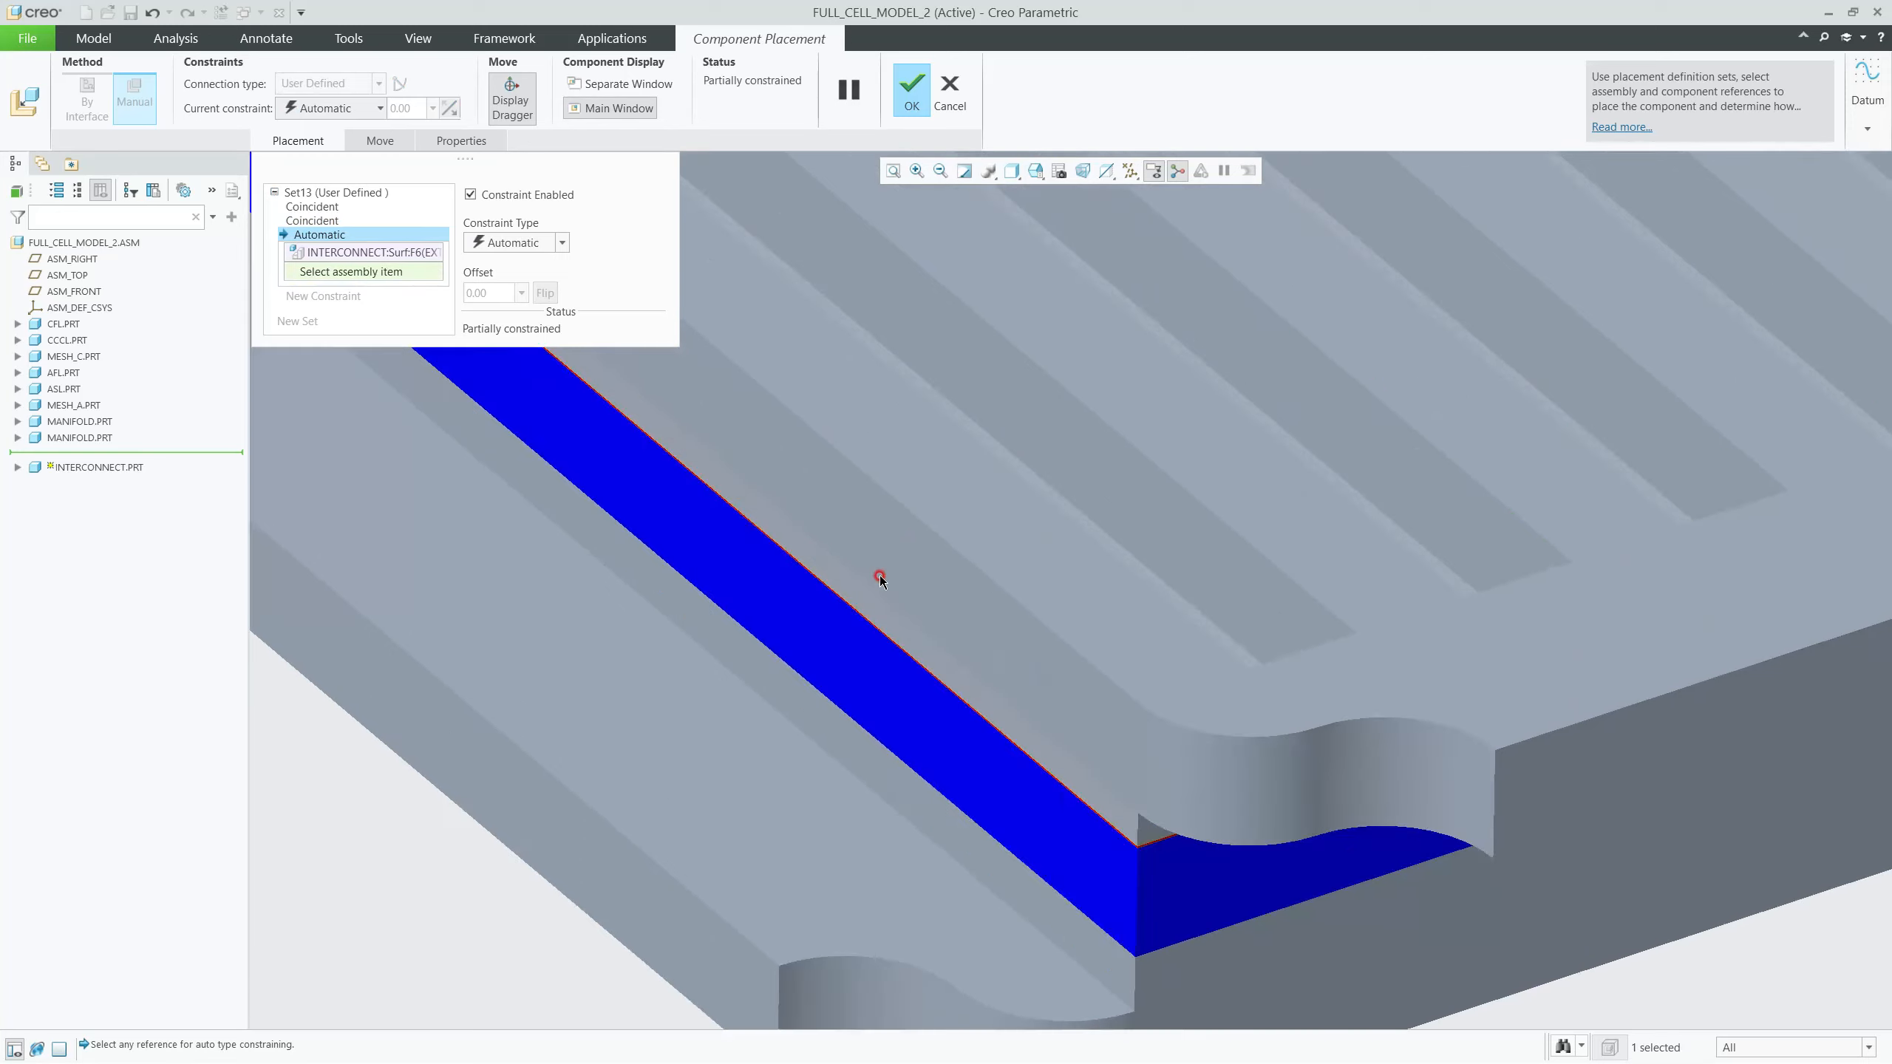
left_click(992, 605)
scroll(992, 606, "up", 8)
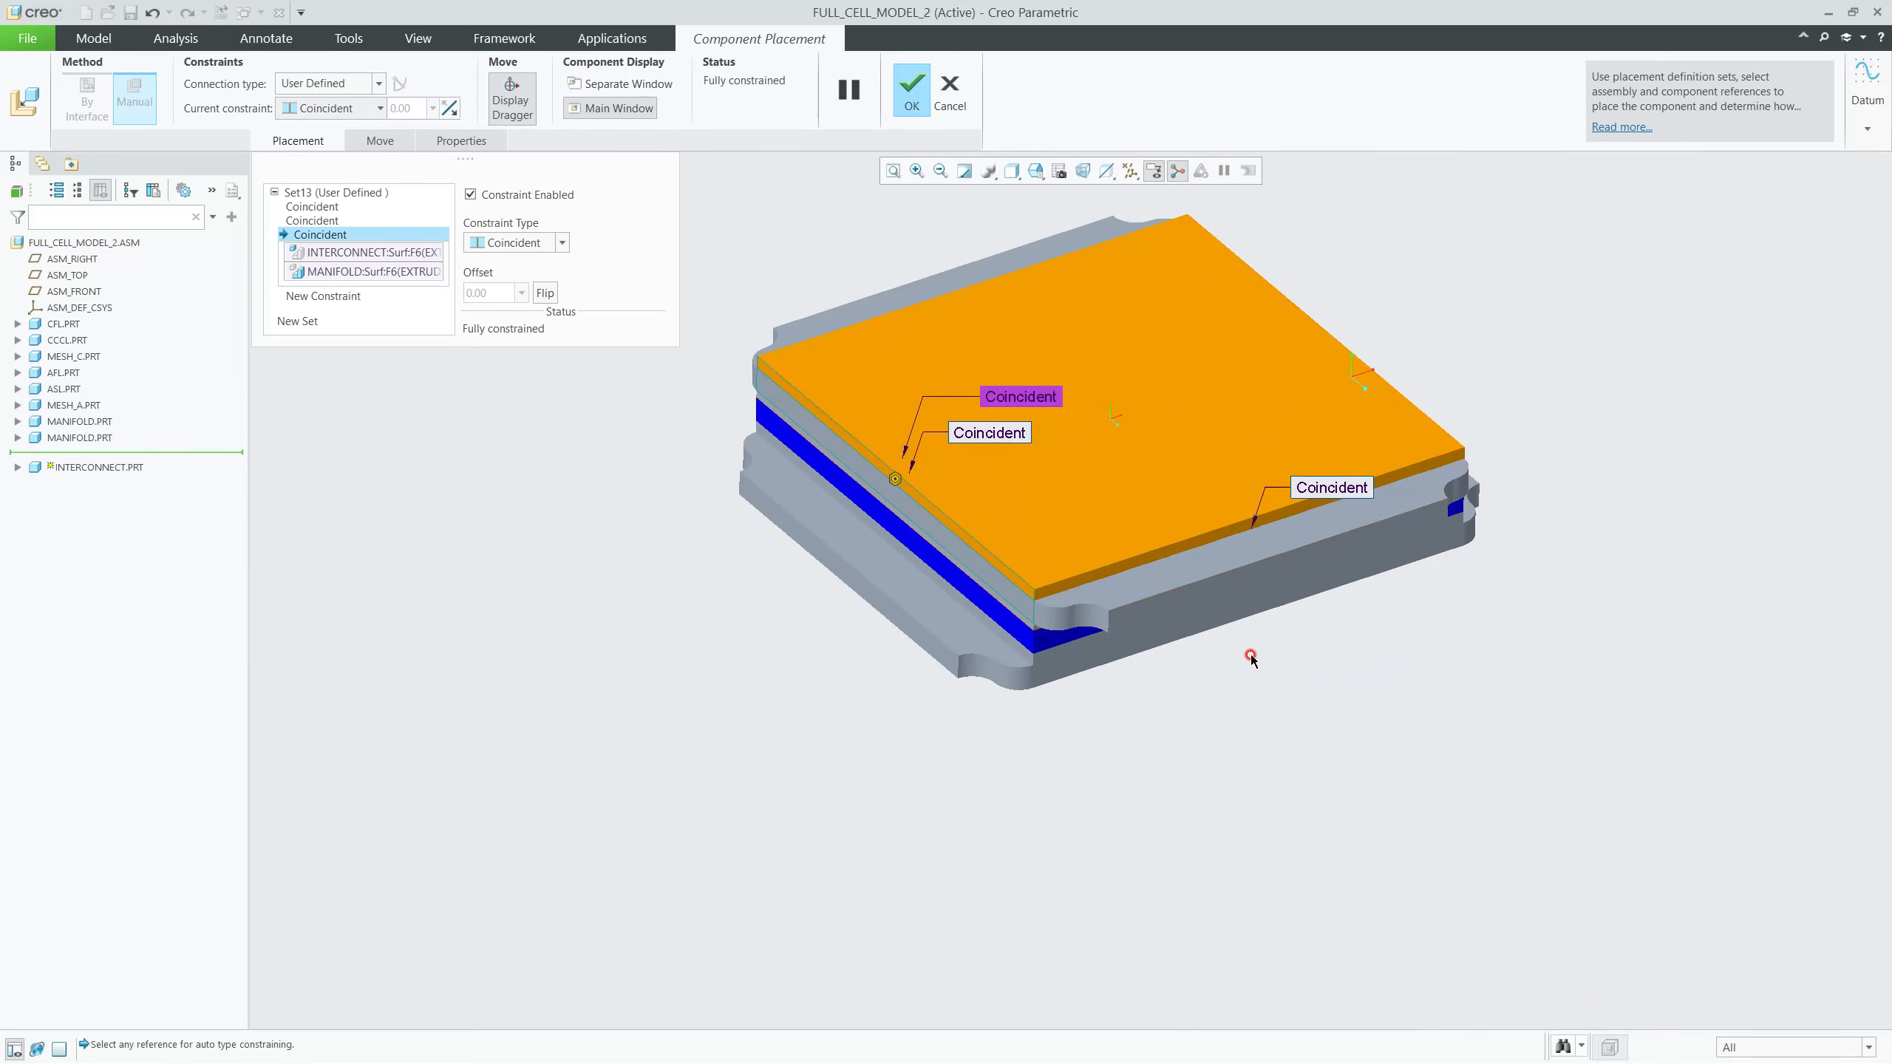
middle_click(1250, 657)
Step: Assemble a second interconnect.prt, turn it so its ribs face up and move it partly clear of the cell stack
scroll(1250, 657, "down", 3)
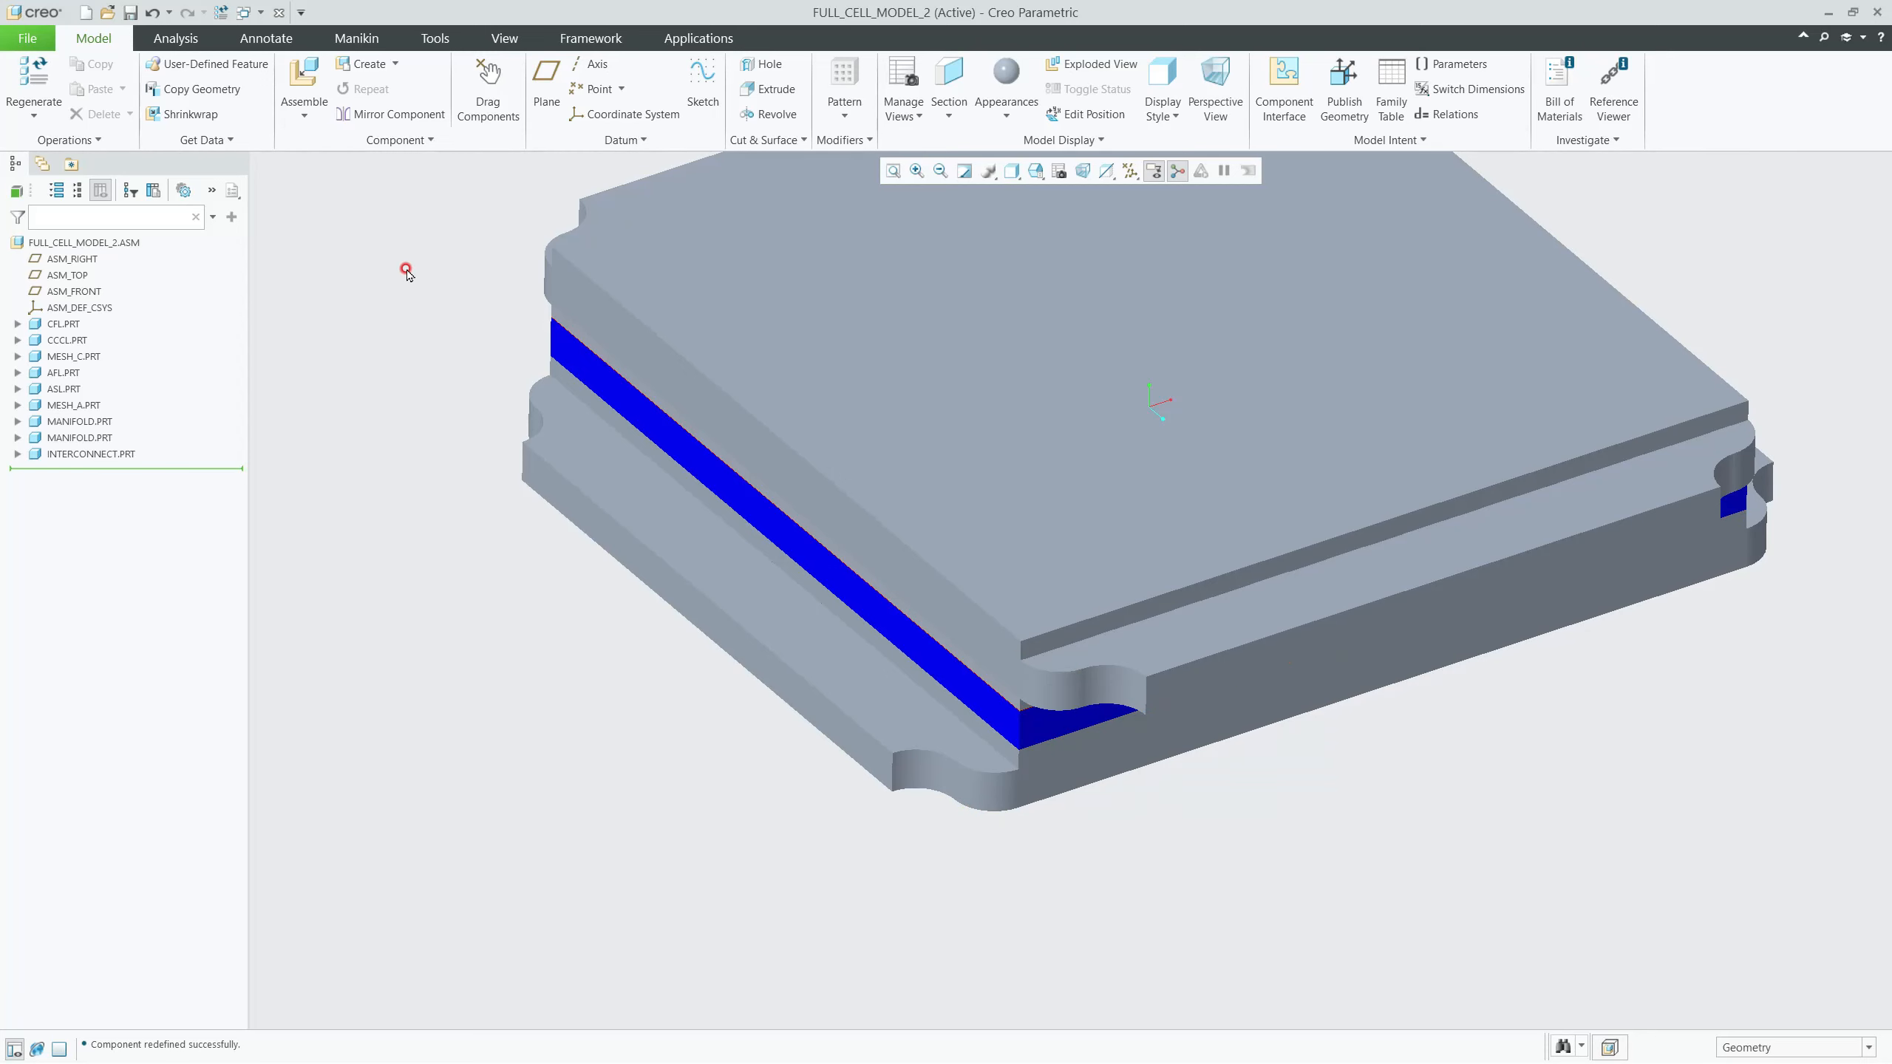
left_click(304, 112)
left_click(320, 147)
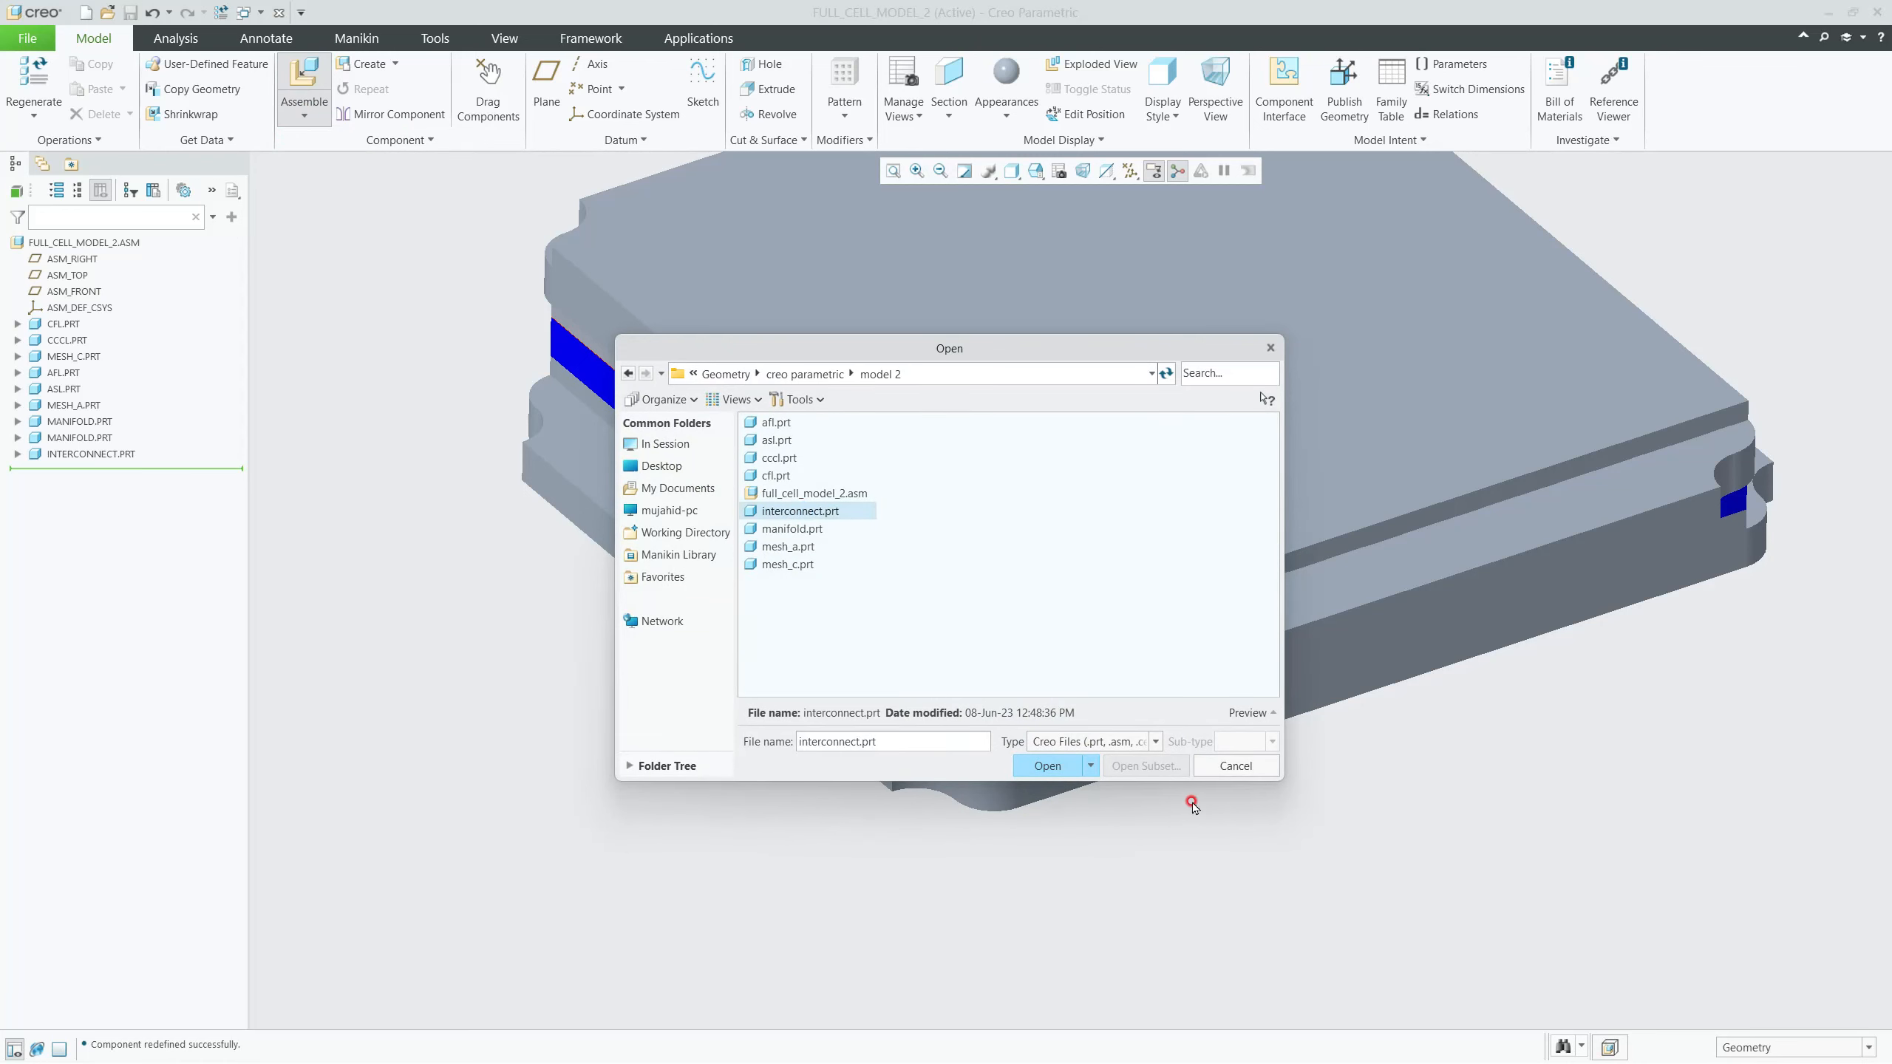
left_click(1054, 767)
middle_click_drag(1292, 652, 1208, 655)
left_click_drag(1357, 249, 1309, 801)
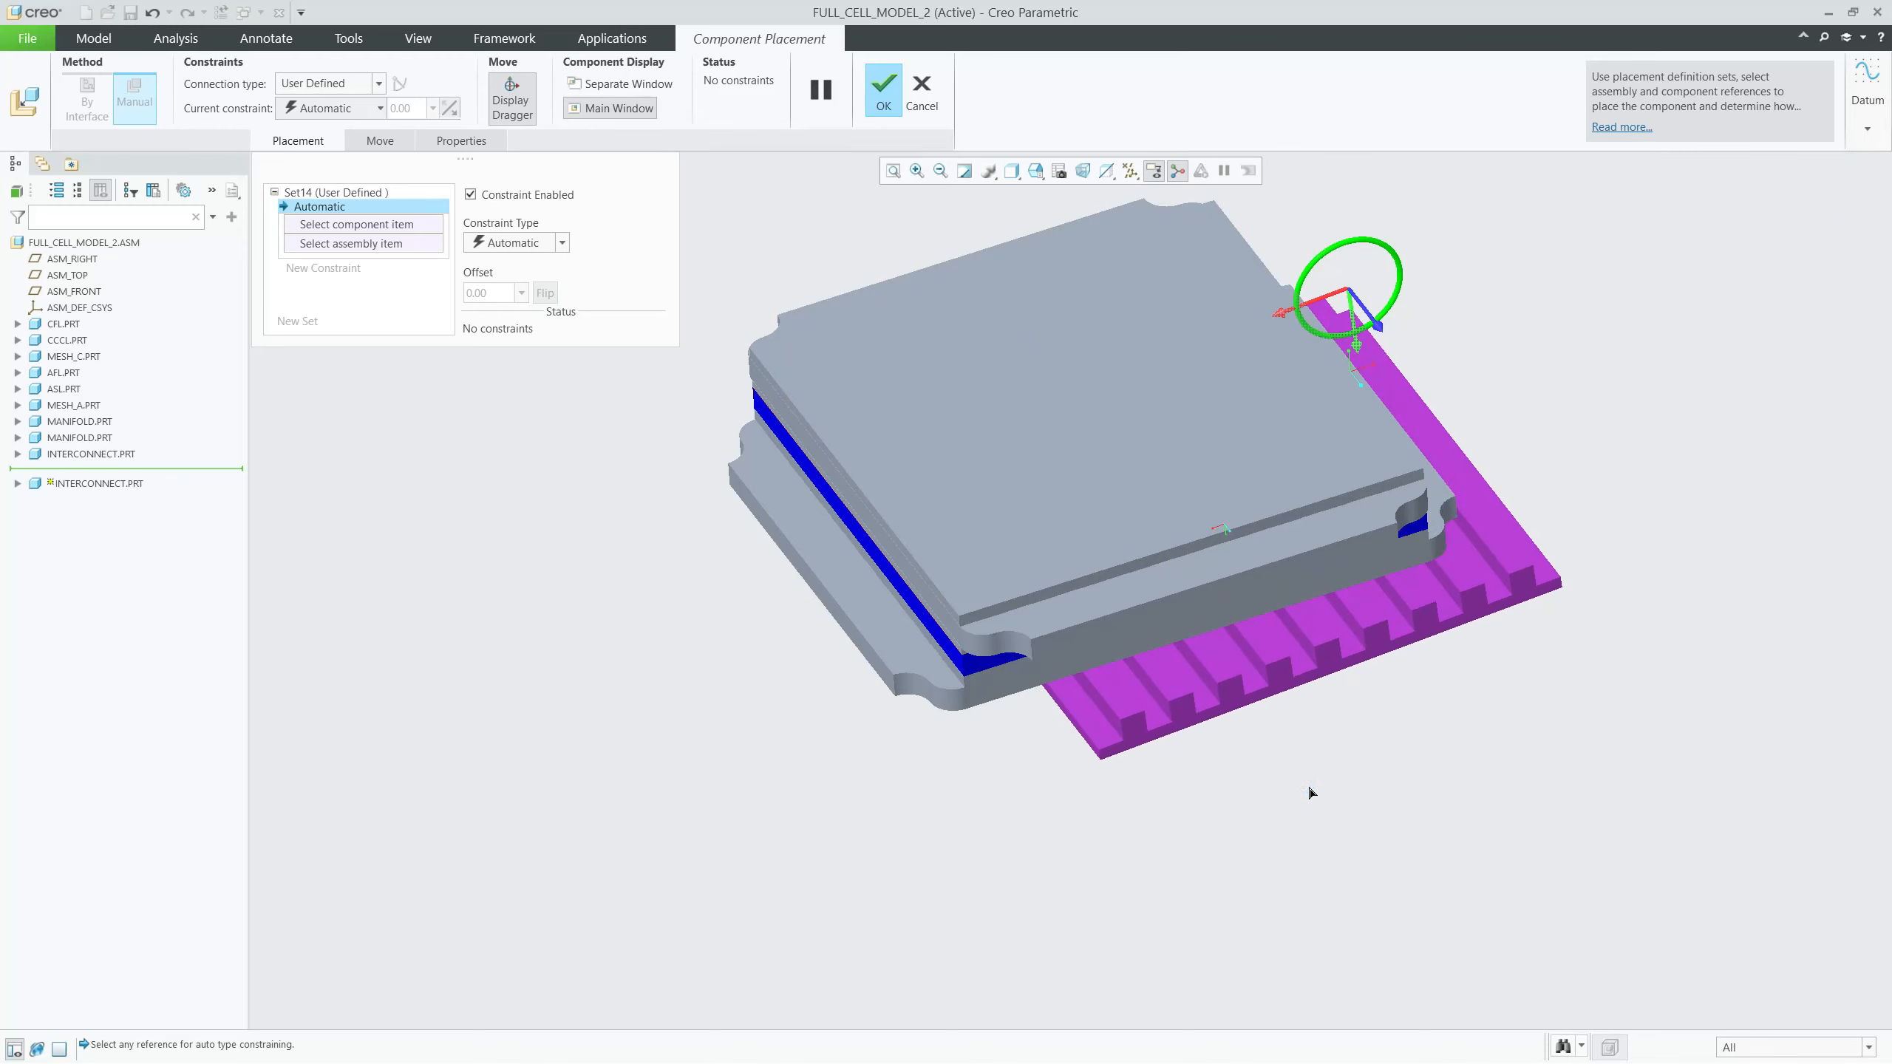
left_click(1240, 504)
middle_click_drag(1240, 504, 1234, 376)
left_click_drag(1357, 488, 1390, 700)
Step: Make the second INTERCONNECT's channel face coincident with the lower MANIFOLD's flat outer face
middle_click_drag(1252, 473, 1208, 903)
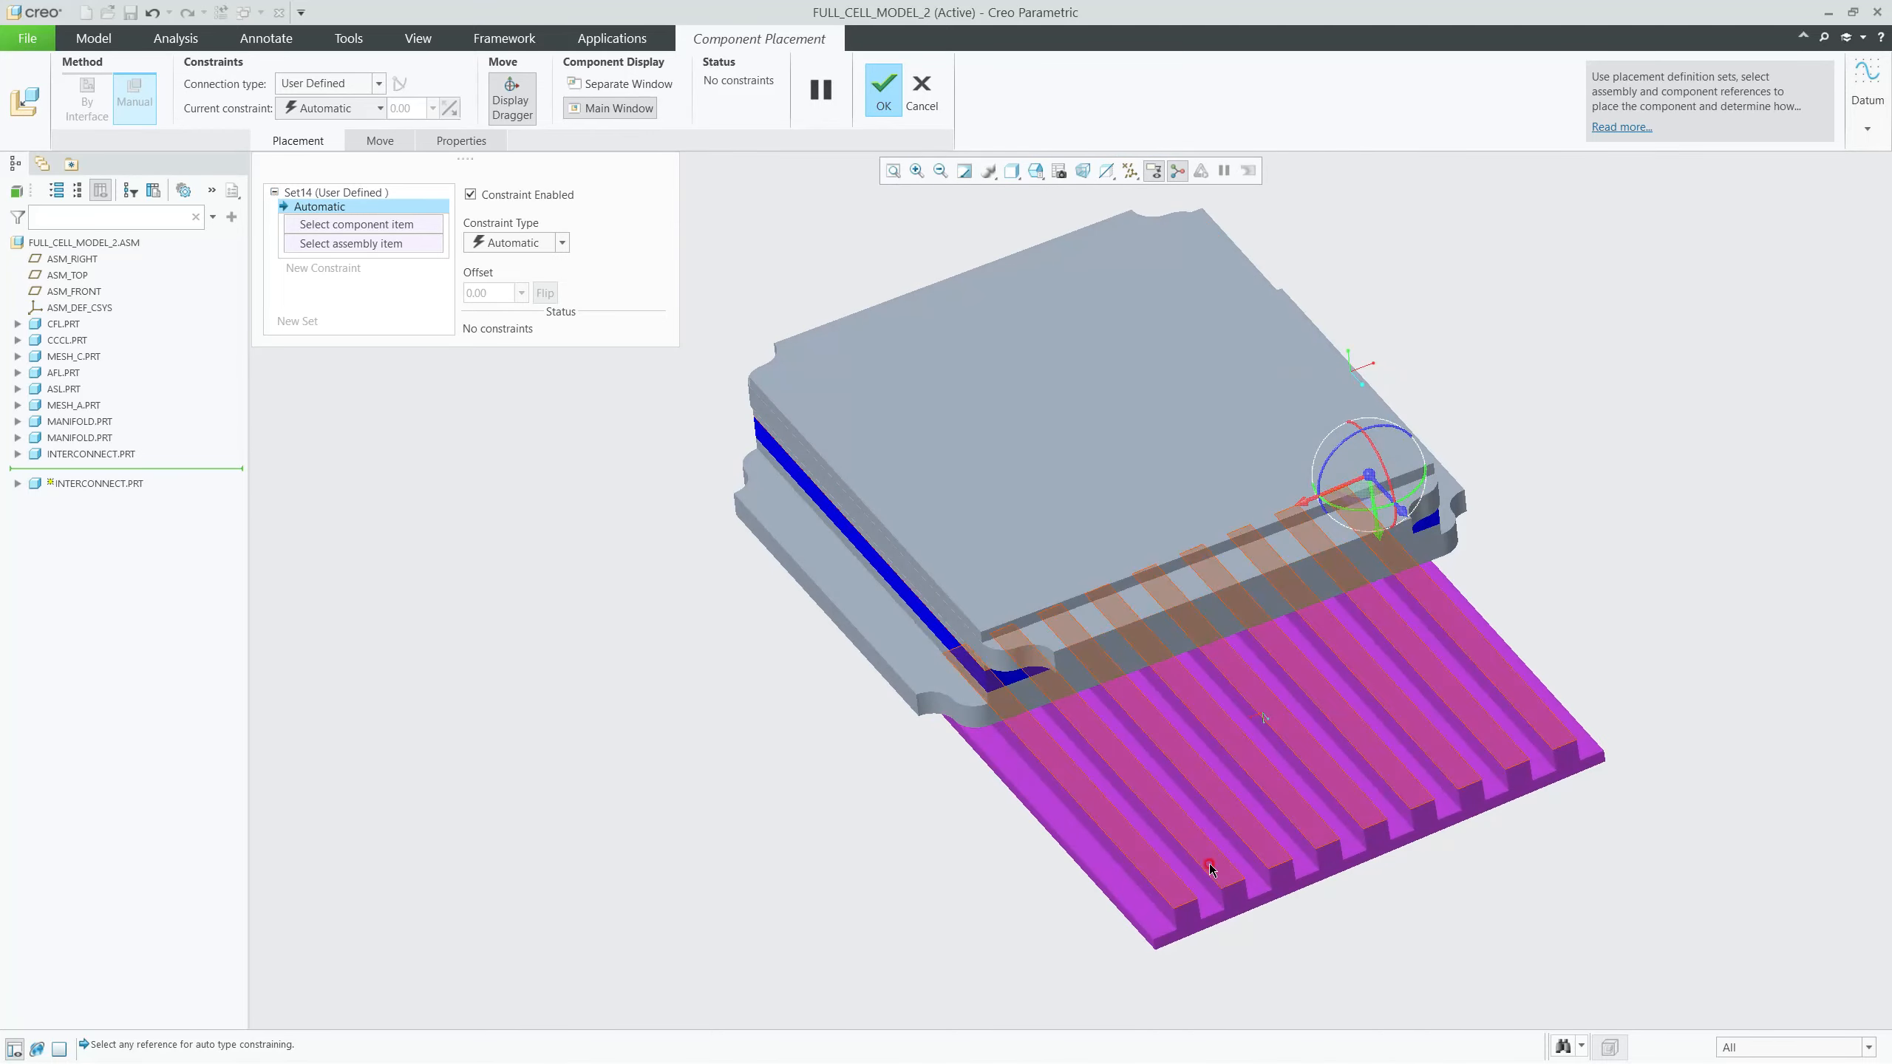
left_click(1208, 903)
middle_click_drag(1105, 721, 1005, 523)
left_click(868, 352)
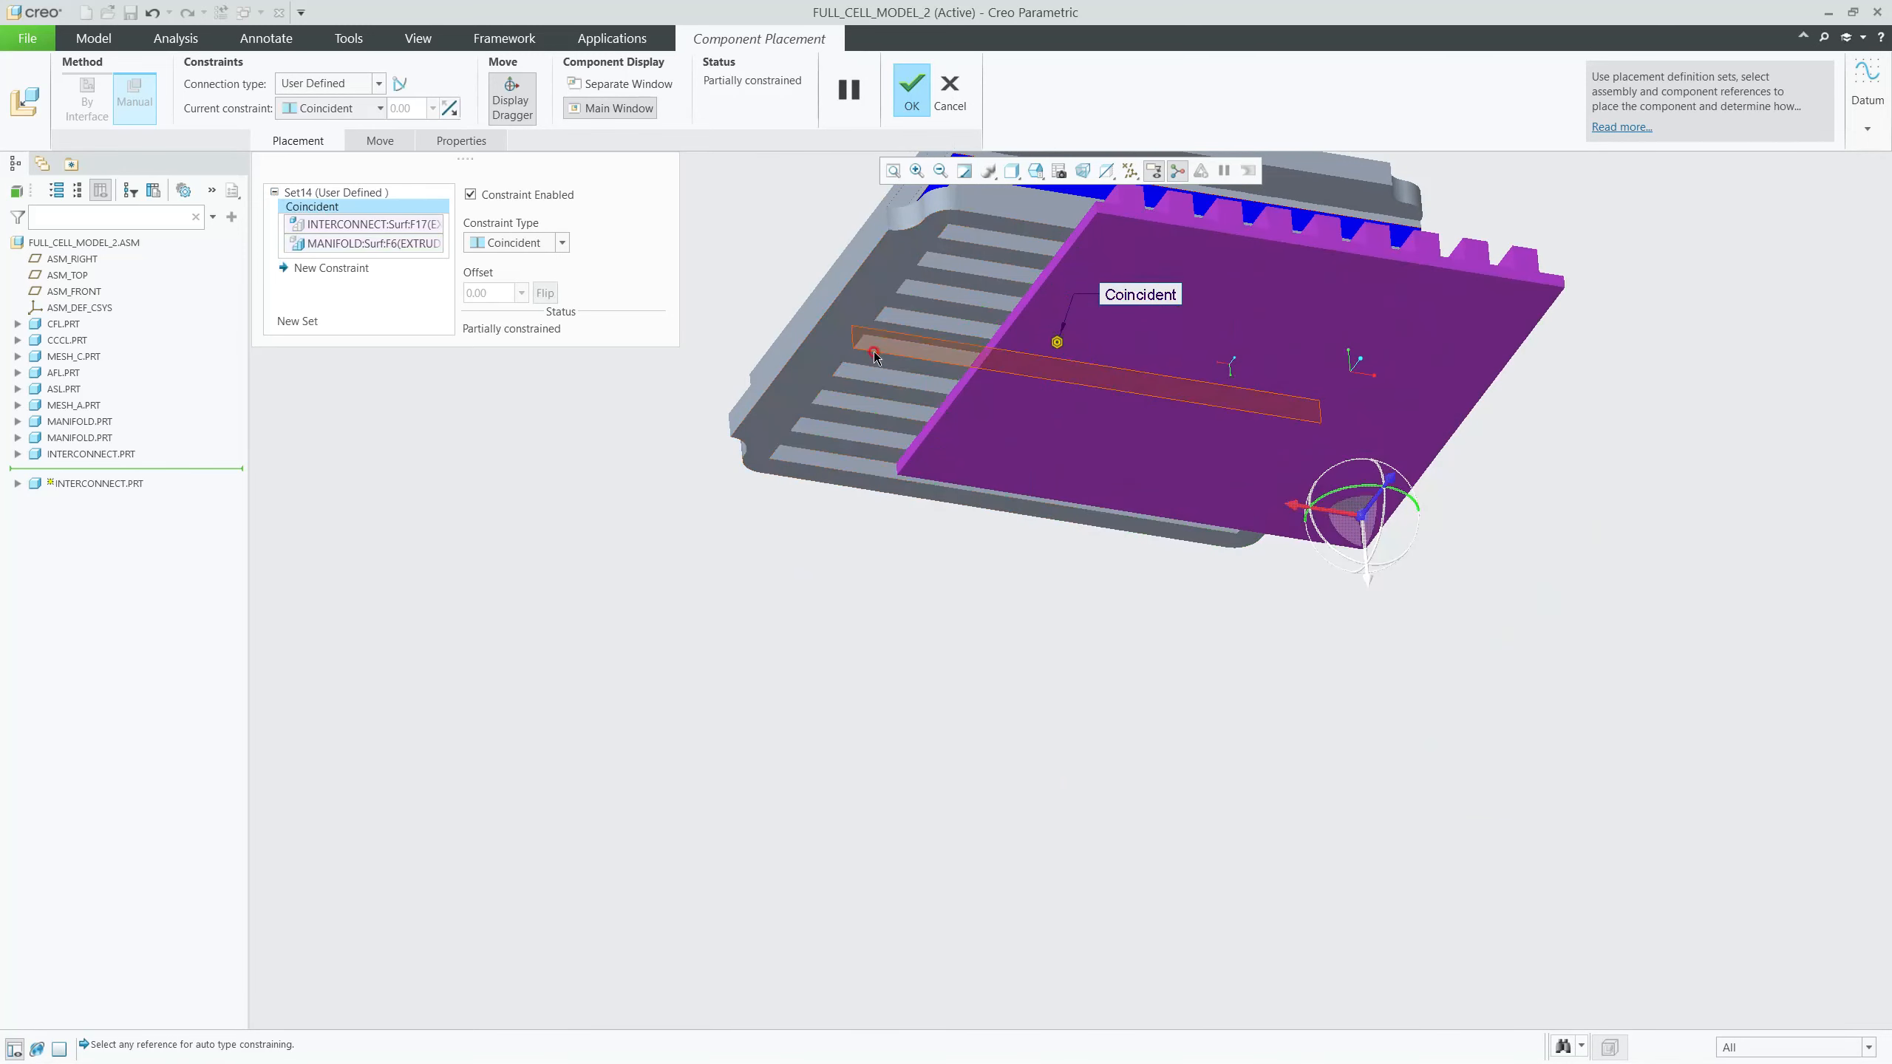
Step: Rotate the second INTERCONNECT in its plane and make its end face coincident with a slot end face on the lower MANIFOLD
middle_click_drag(1154, 394, 1165, 463)
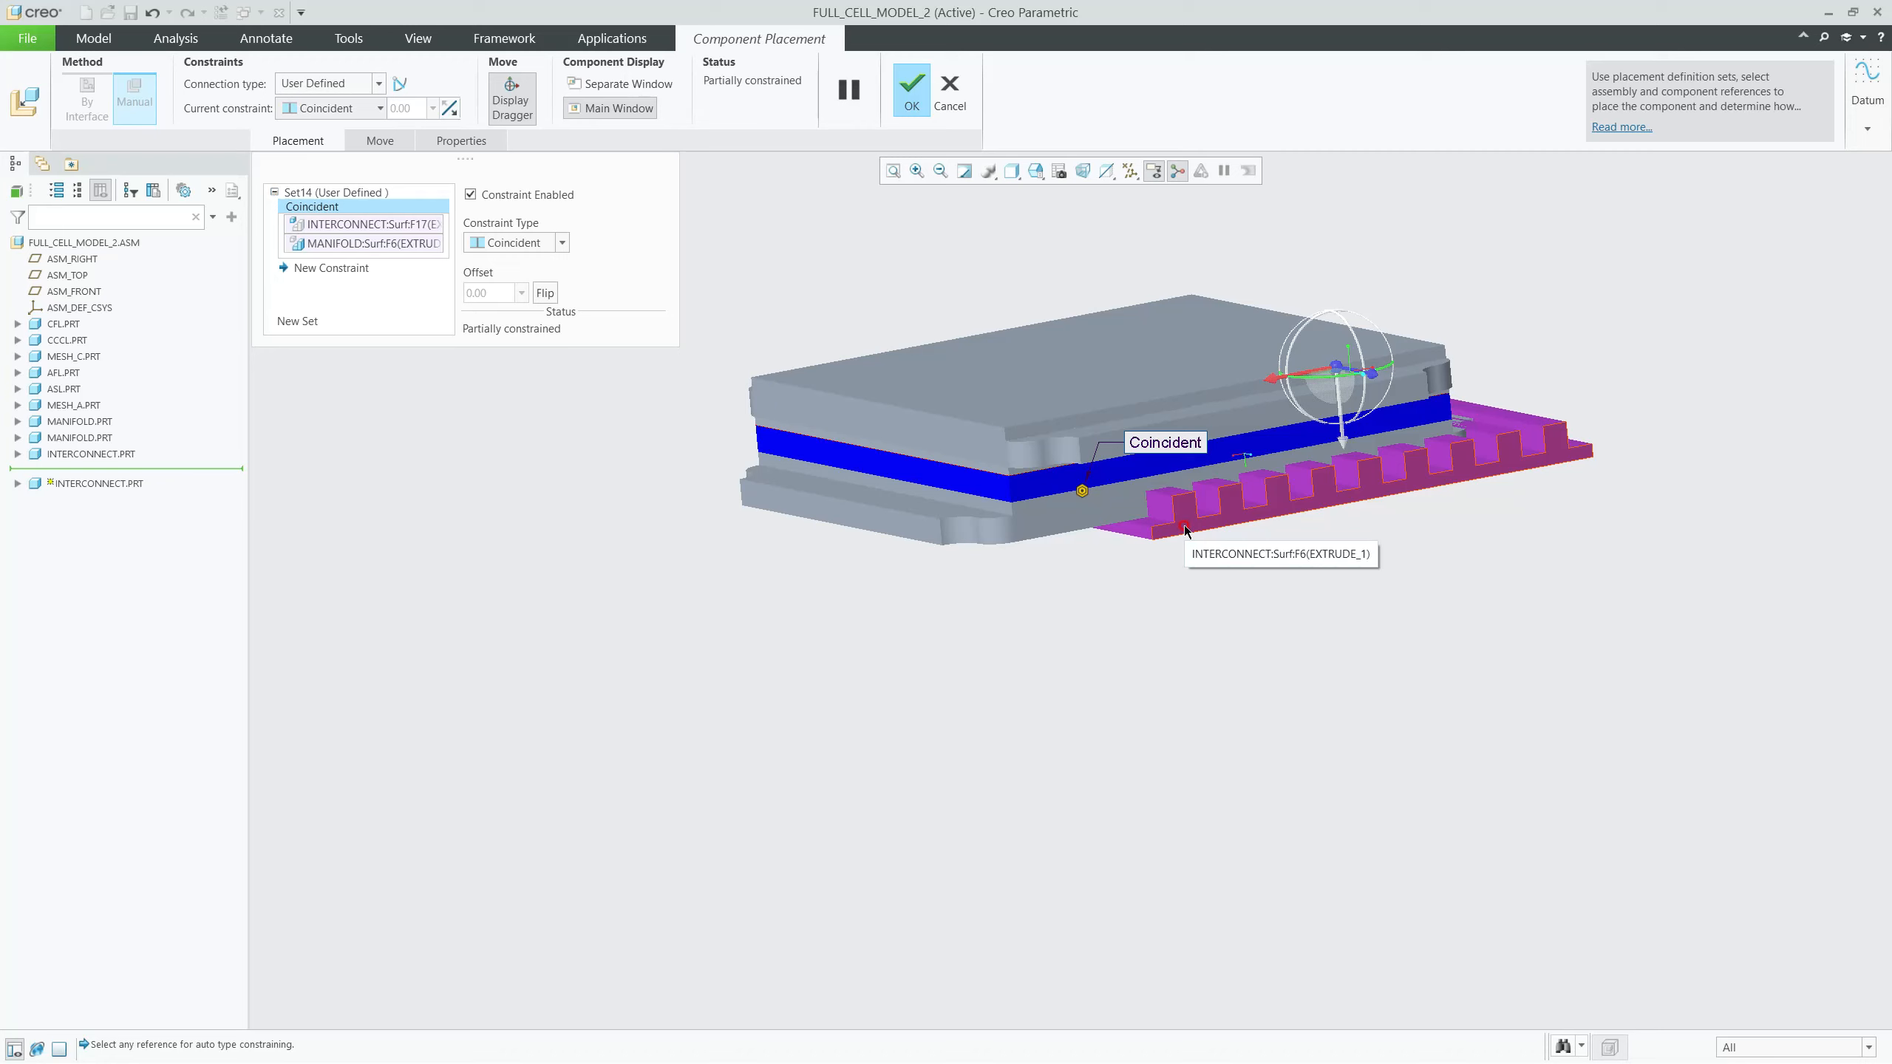
middle_click_drag(1052, 524, 1043, 440)
left_click_drag(1349, 509, 1174, 537)
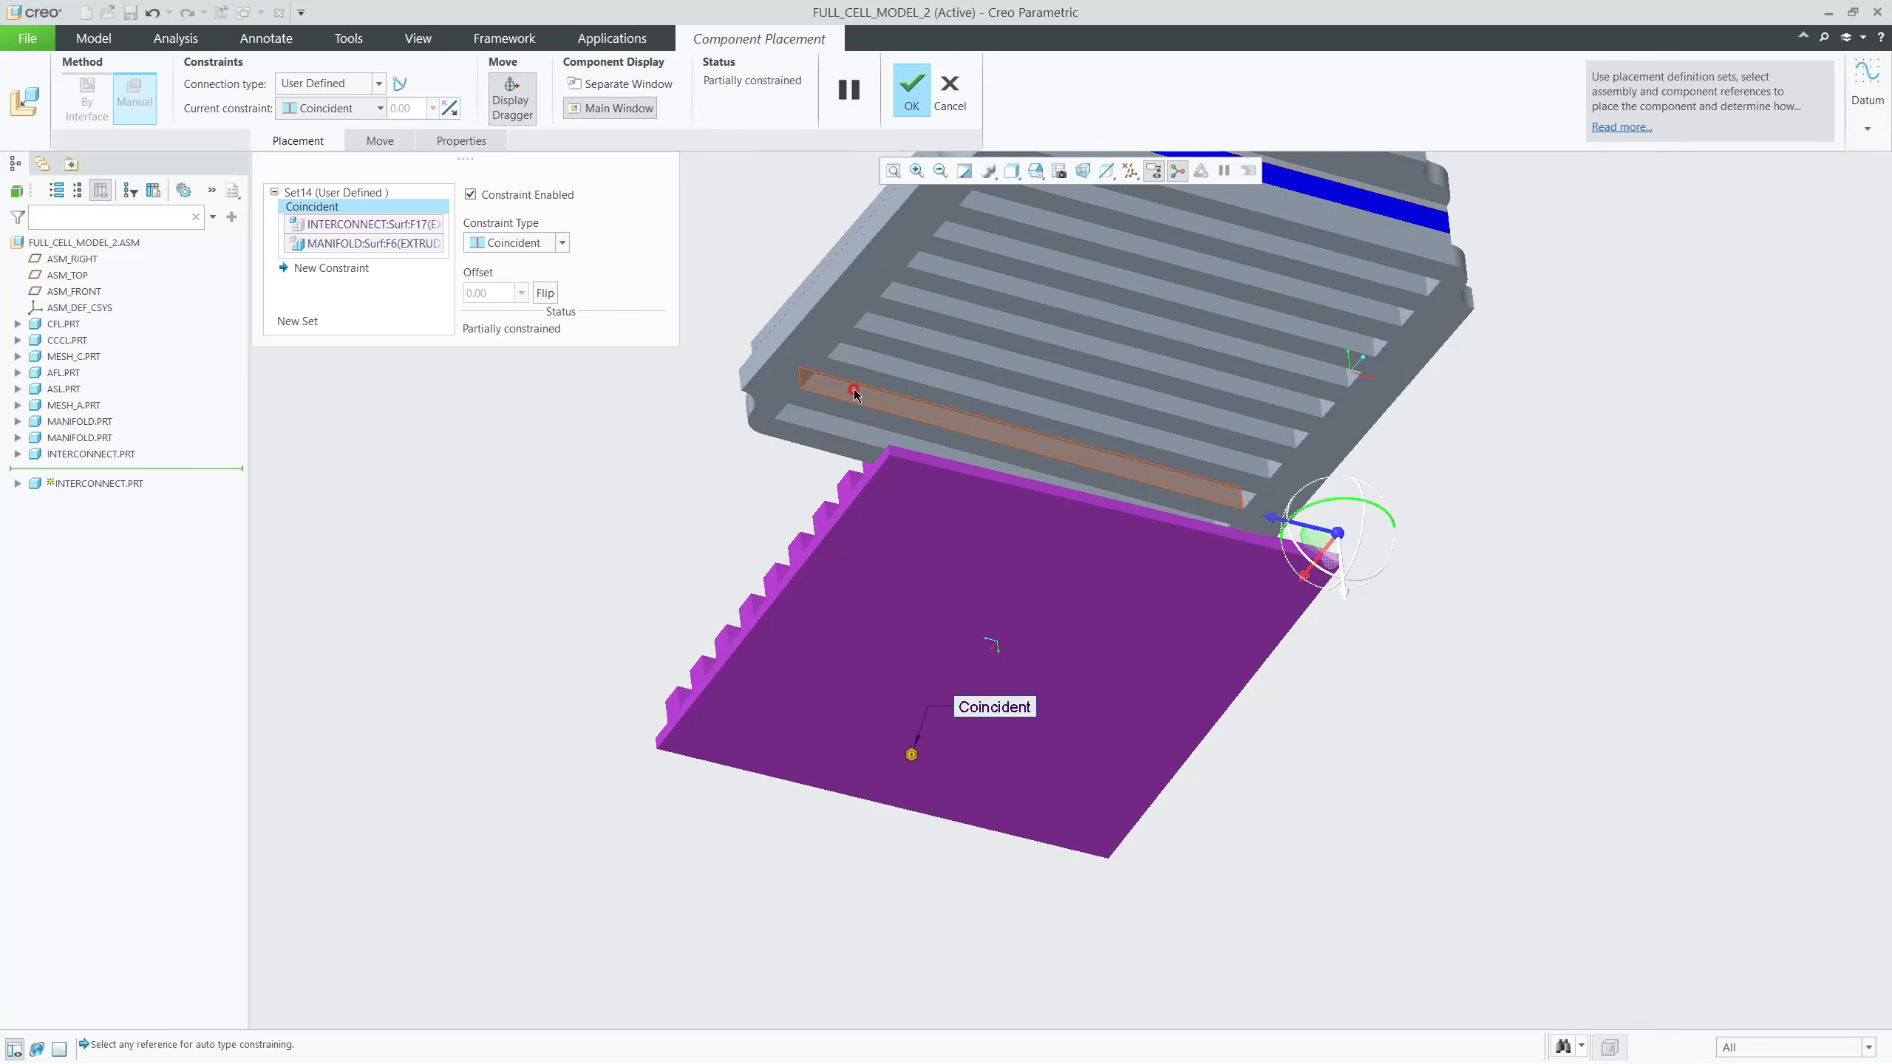
left_click(842, 509)
middle_click_drag(842, 510, 823, 293)
left_click(838, 235)
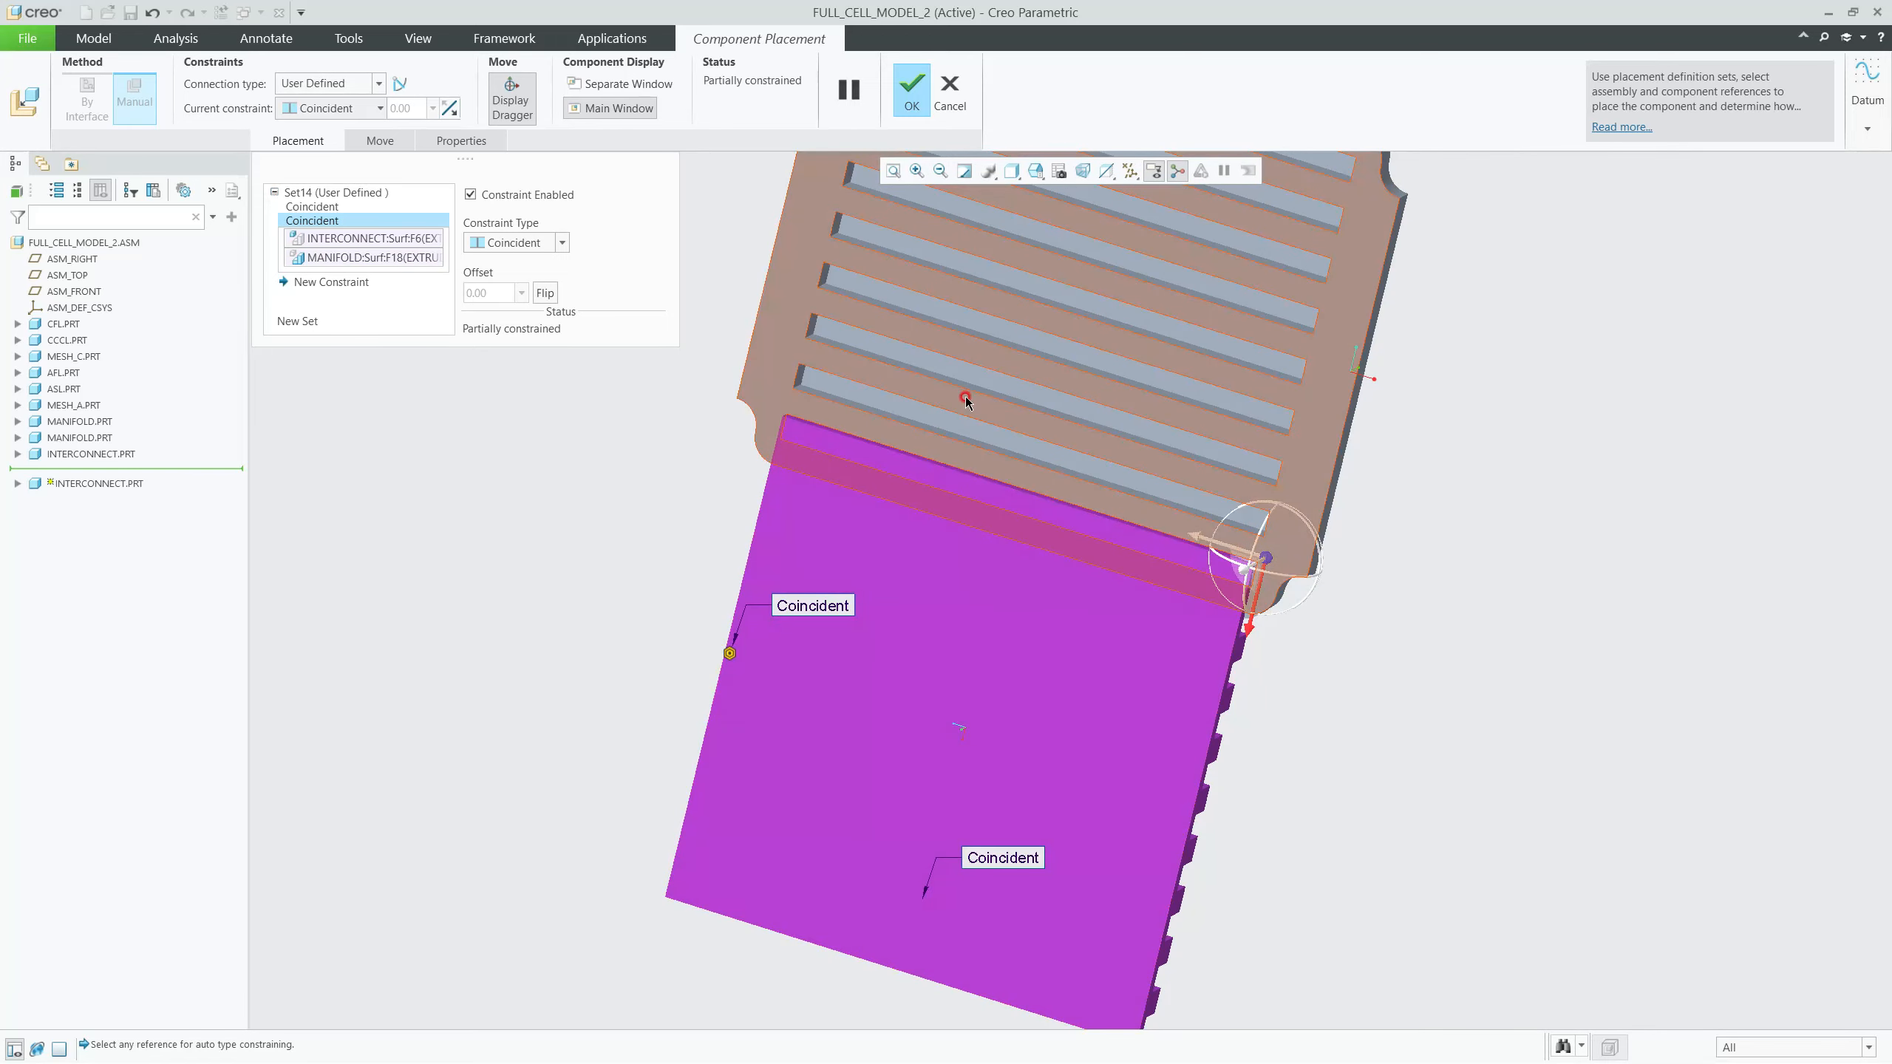
Step: Make the second INTERCONNECT's long side face coincident with the lower MANIFOLD's outer side face and accept the placement
middle_click_drag(967, 402, 968, 514)
scroll(875, 303, "down", 5)
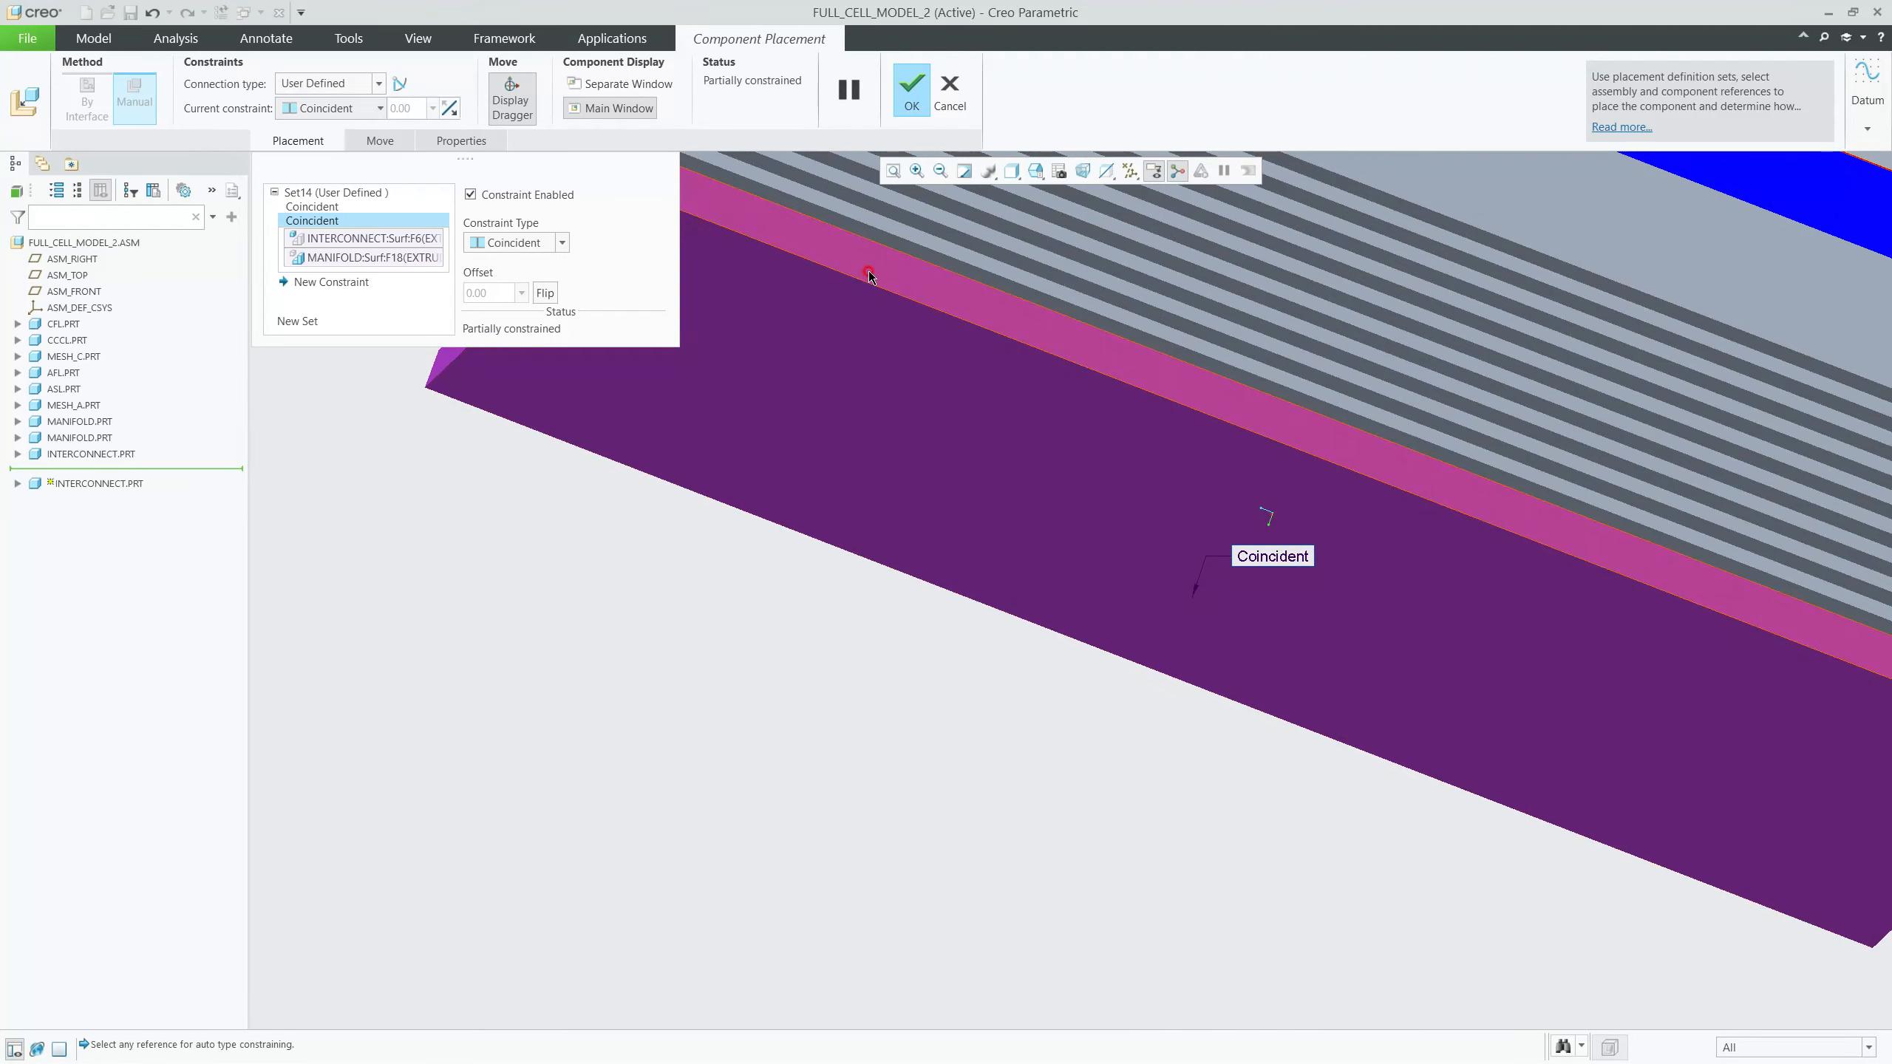
left_click(869, 275)
scroll(1003, 302, "up", 4)
scroll(924, 321, "down", 5)
left_click(921, 330)
scroll(921, 329, "up", 5)
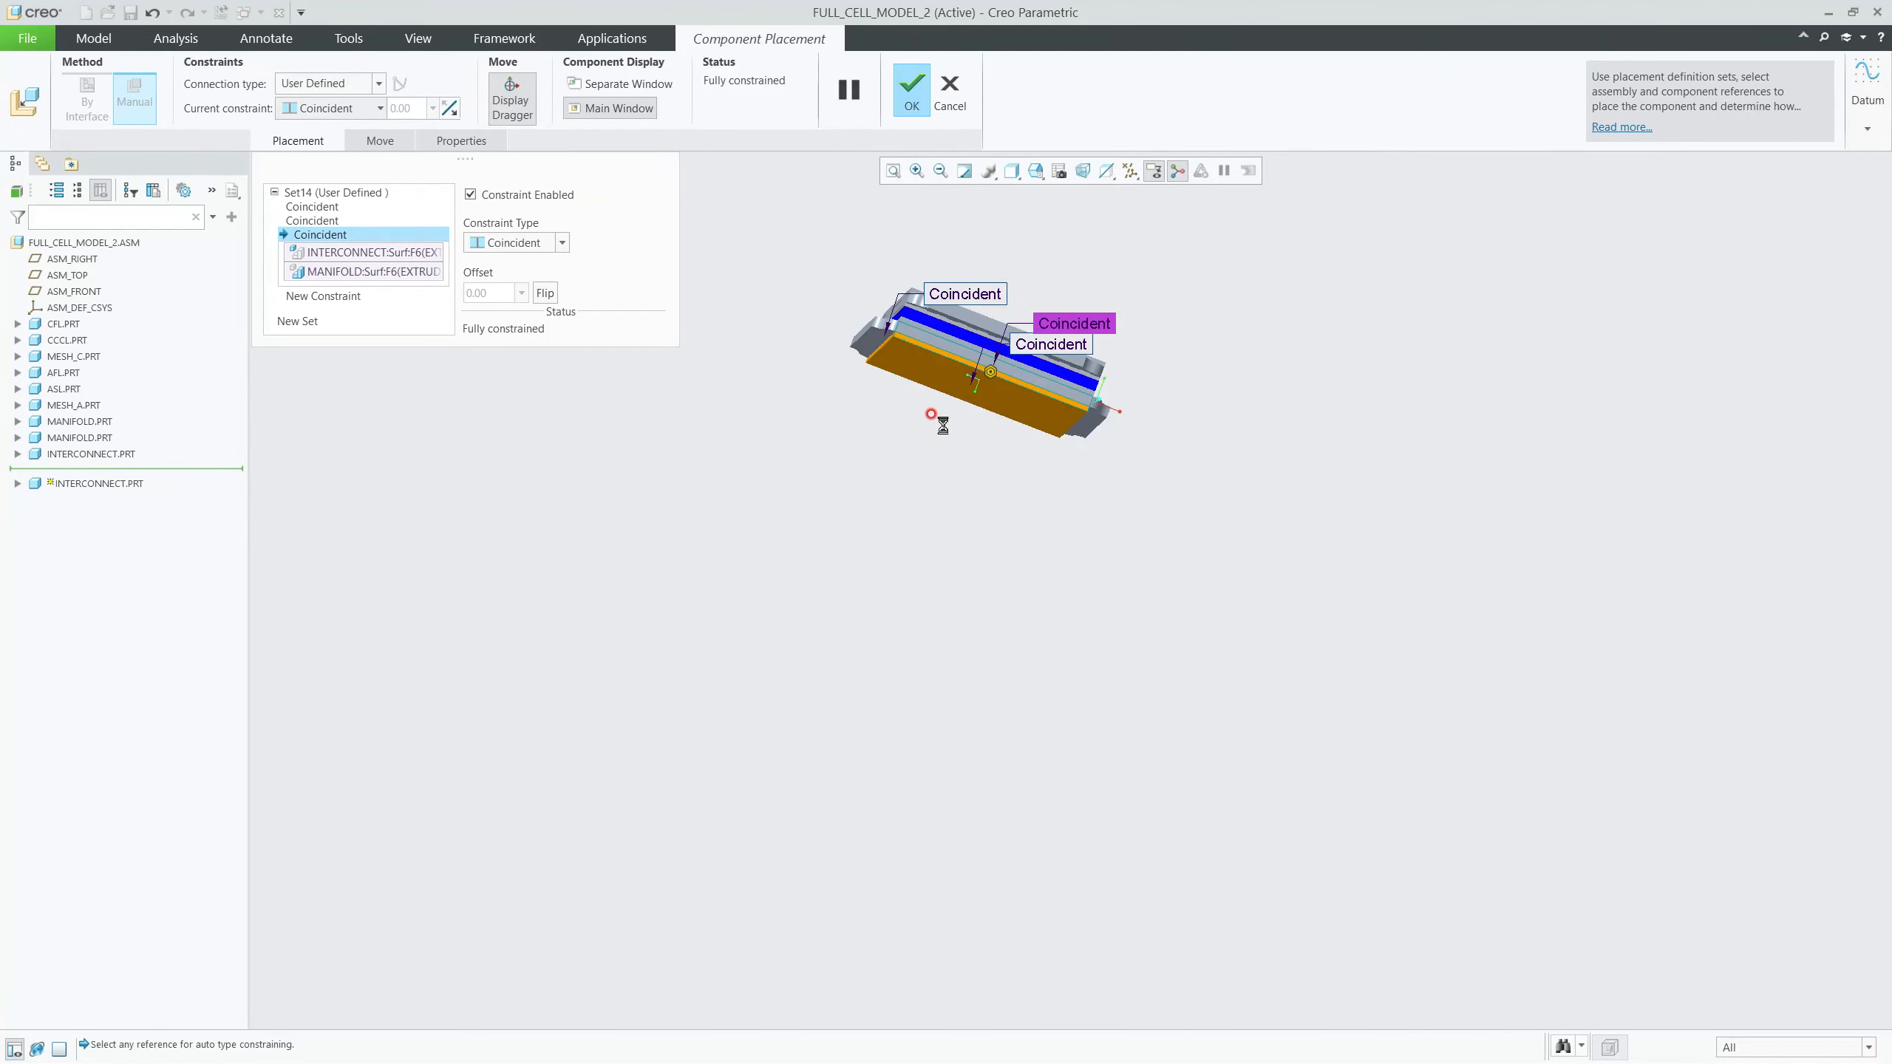
middle_click(940, 411)
Step: Toggle the perspective view on and off for the completed cell stack and save the assembly
middle_click_drag(942, 406, 961, 599)
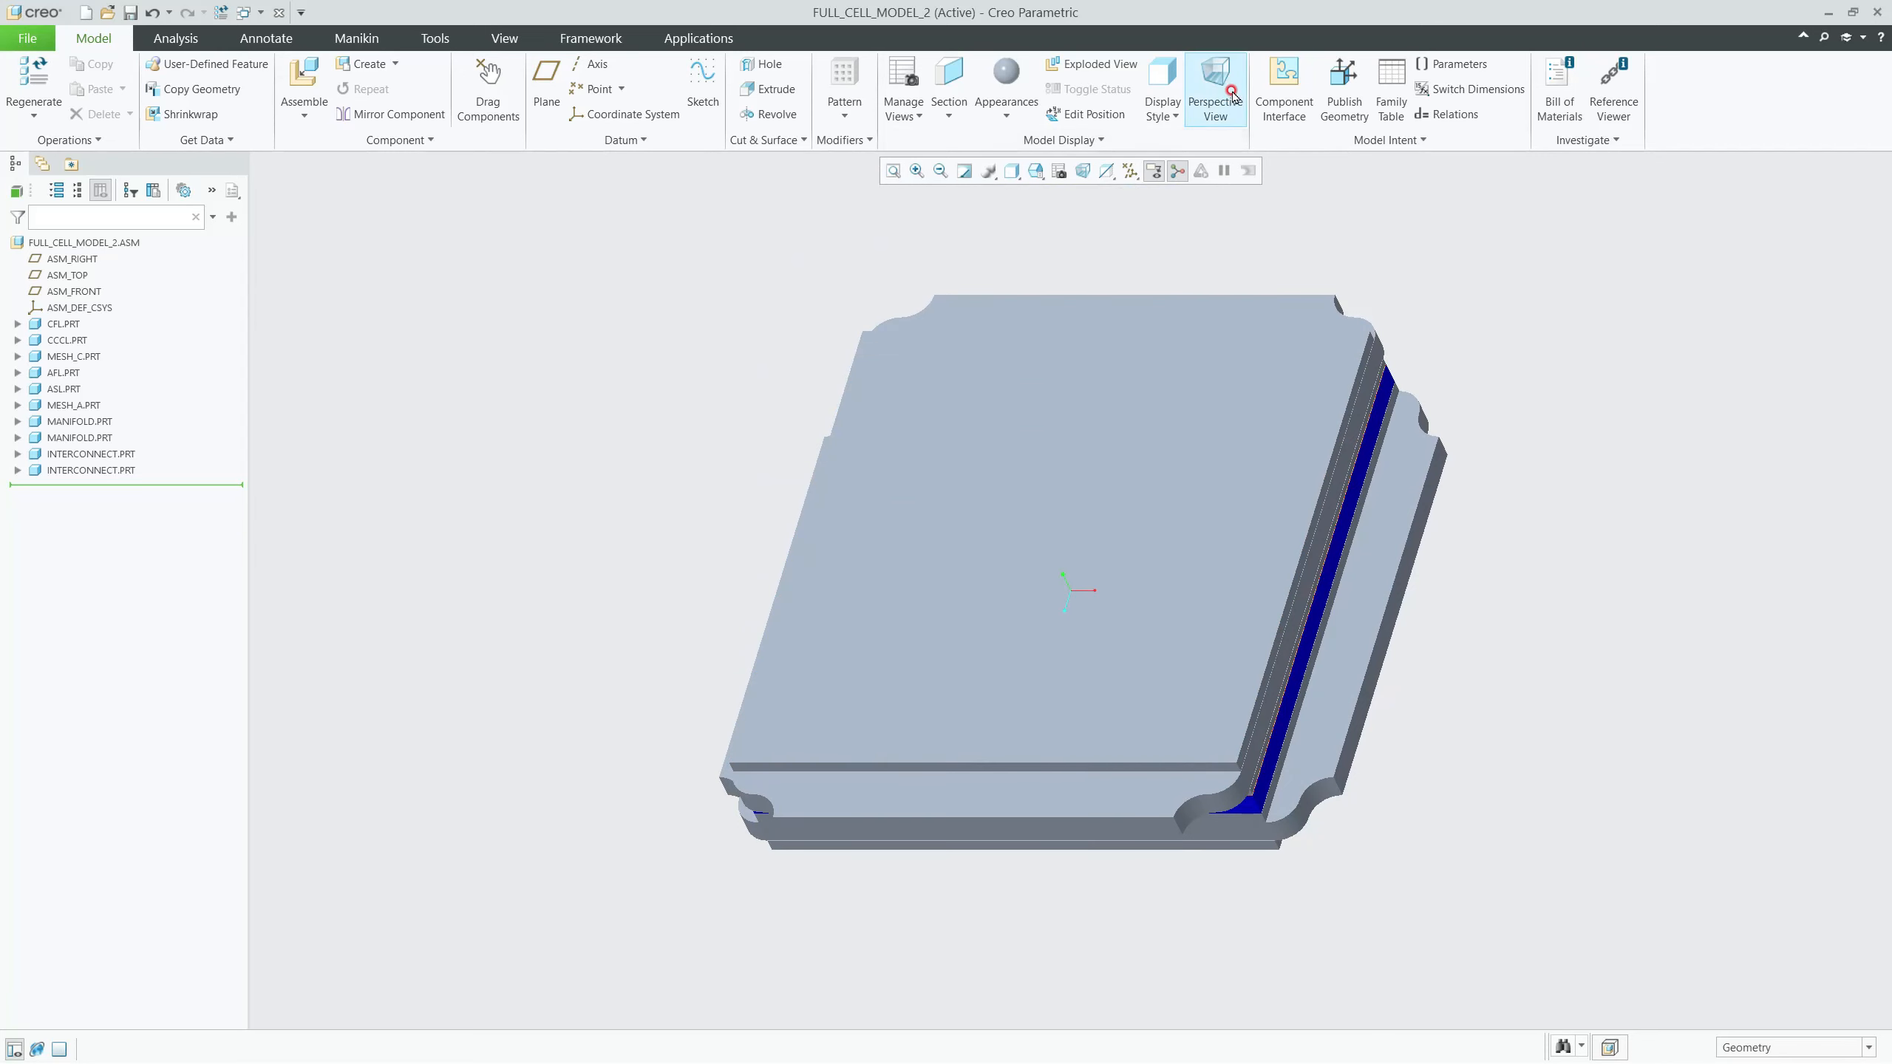
left_click(1228, 89)
left_click(1230, 91)
scroll(1042, 492, "down", 2)
scroll(1065, 530, "up", 4)
mouse_move(1127, 610)
middle_mouse_down()
mouse_move(1332, 517)
mouse_move(1254, 562)
mouse_move(1127, 530)
mouse_move(1072, 570)
mouse_move(1144, 564)
middle_mouse_up()
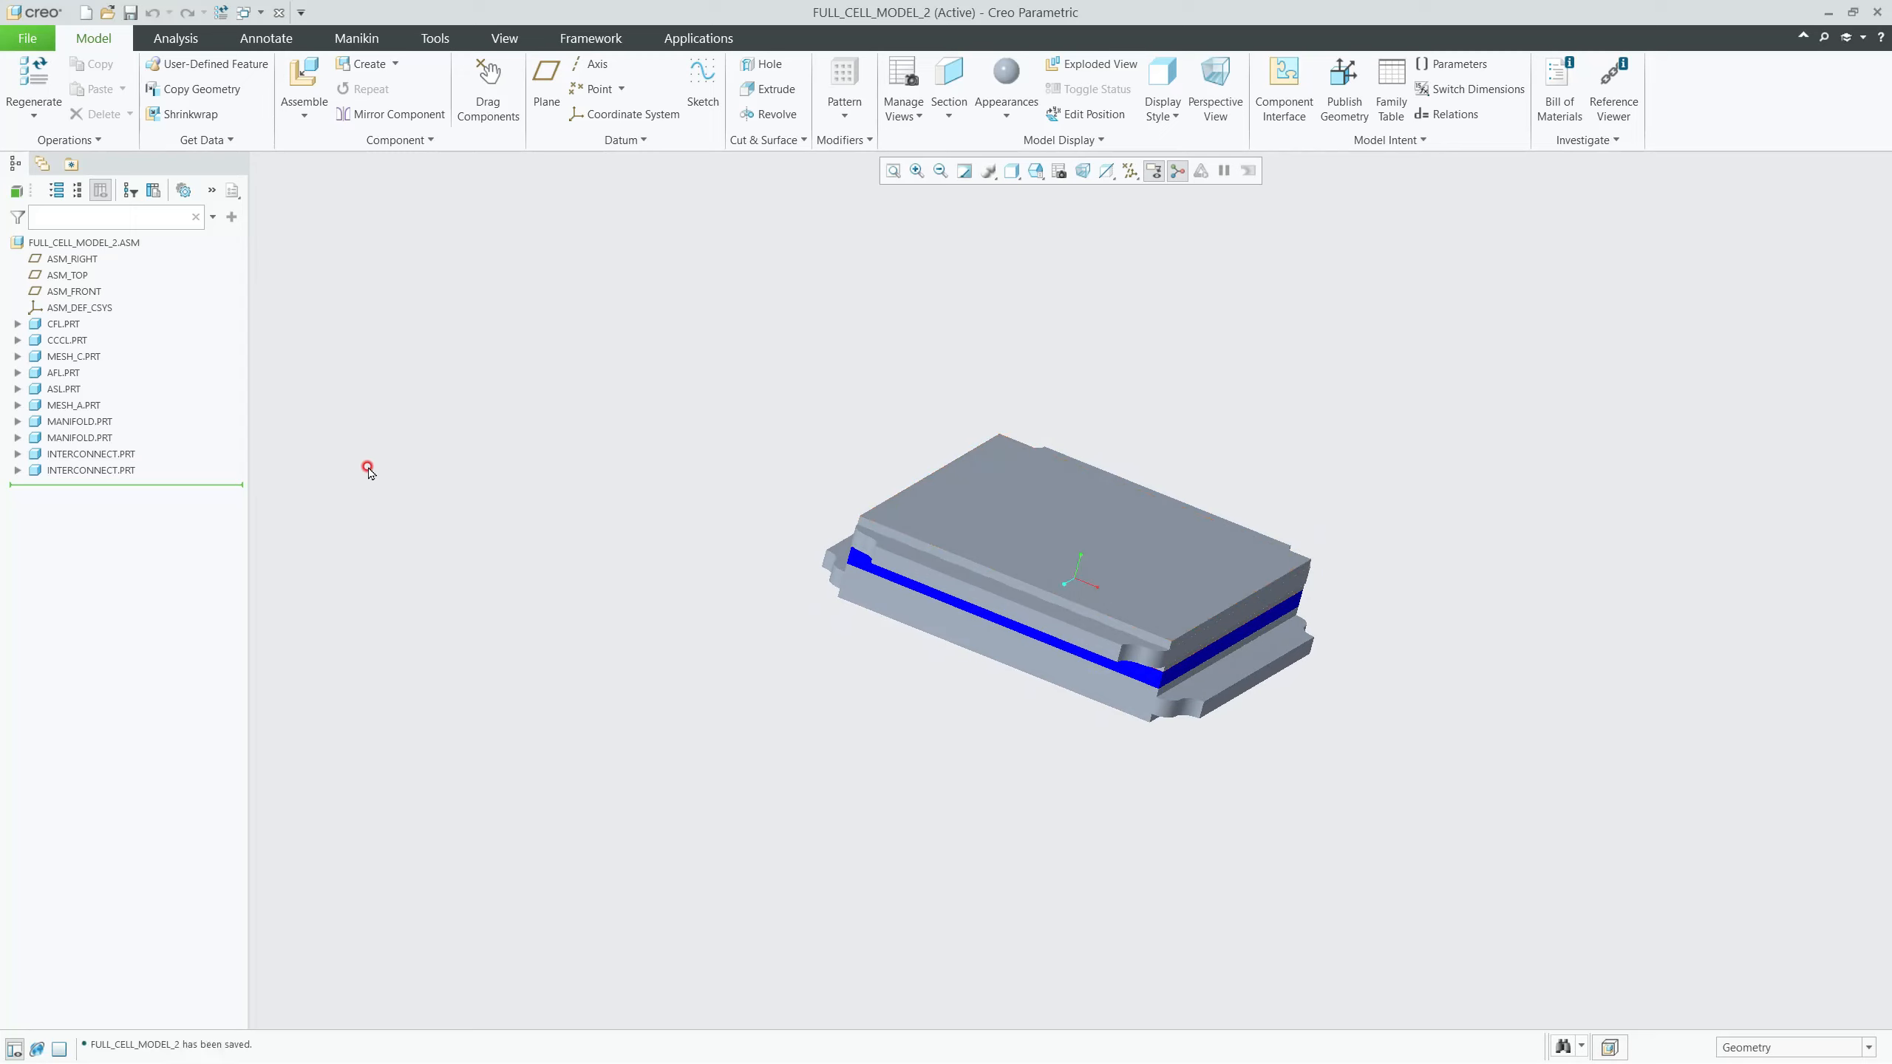
Step: Apply the blue appearance to the upper MANIFOLD
left_click(1006, 112)
left_click(97, 459)
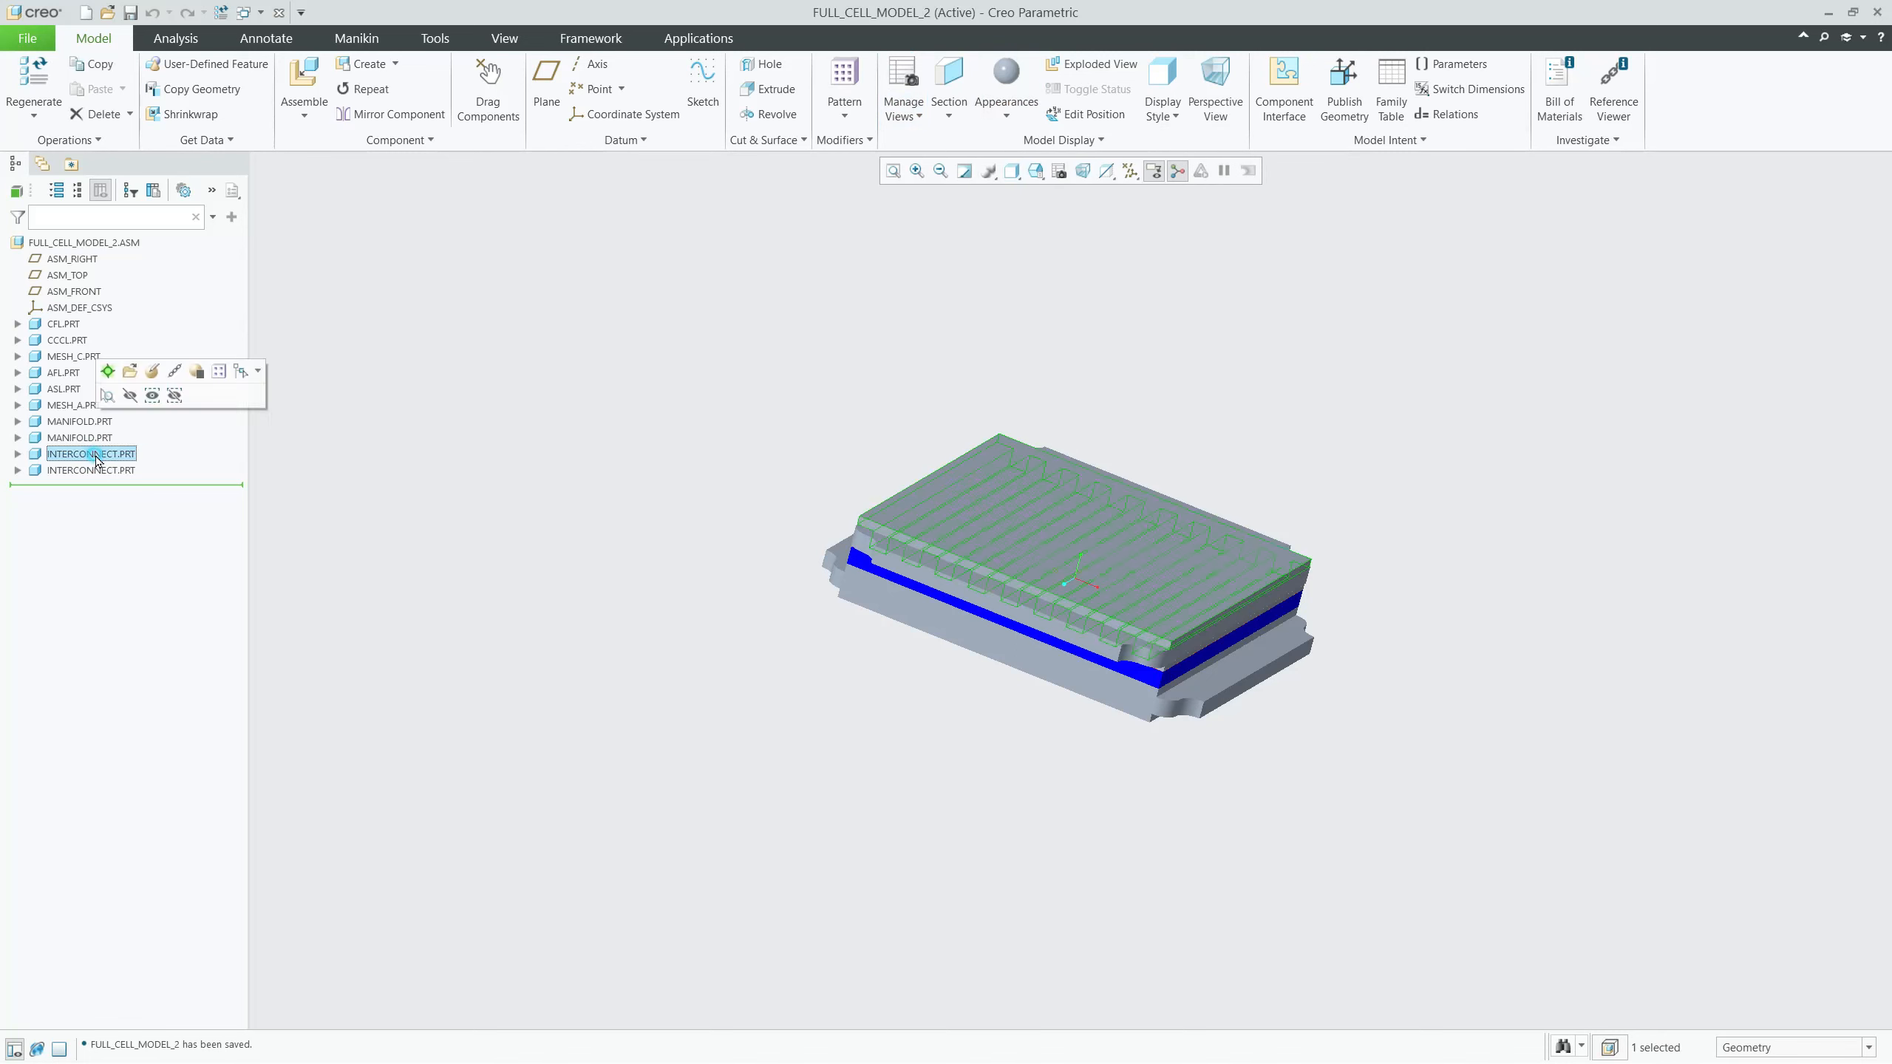
left_click(73, 423)
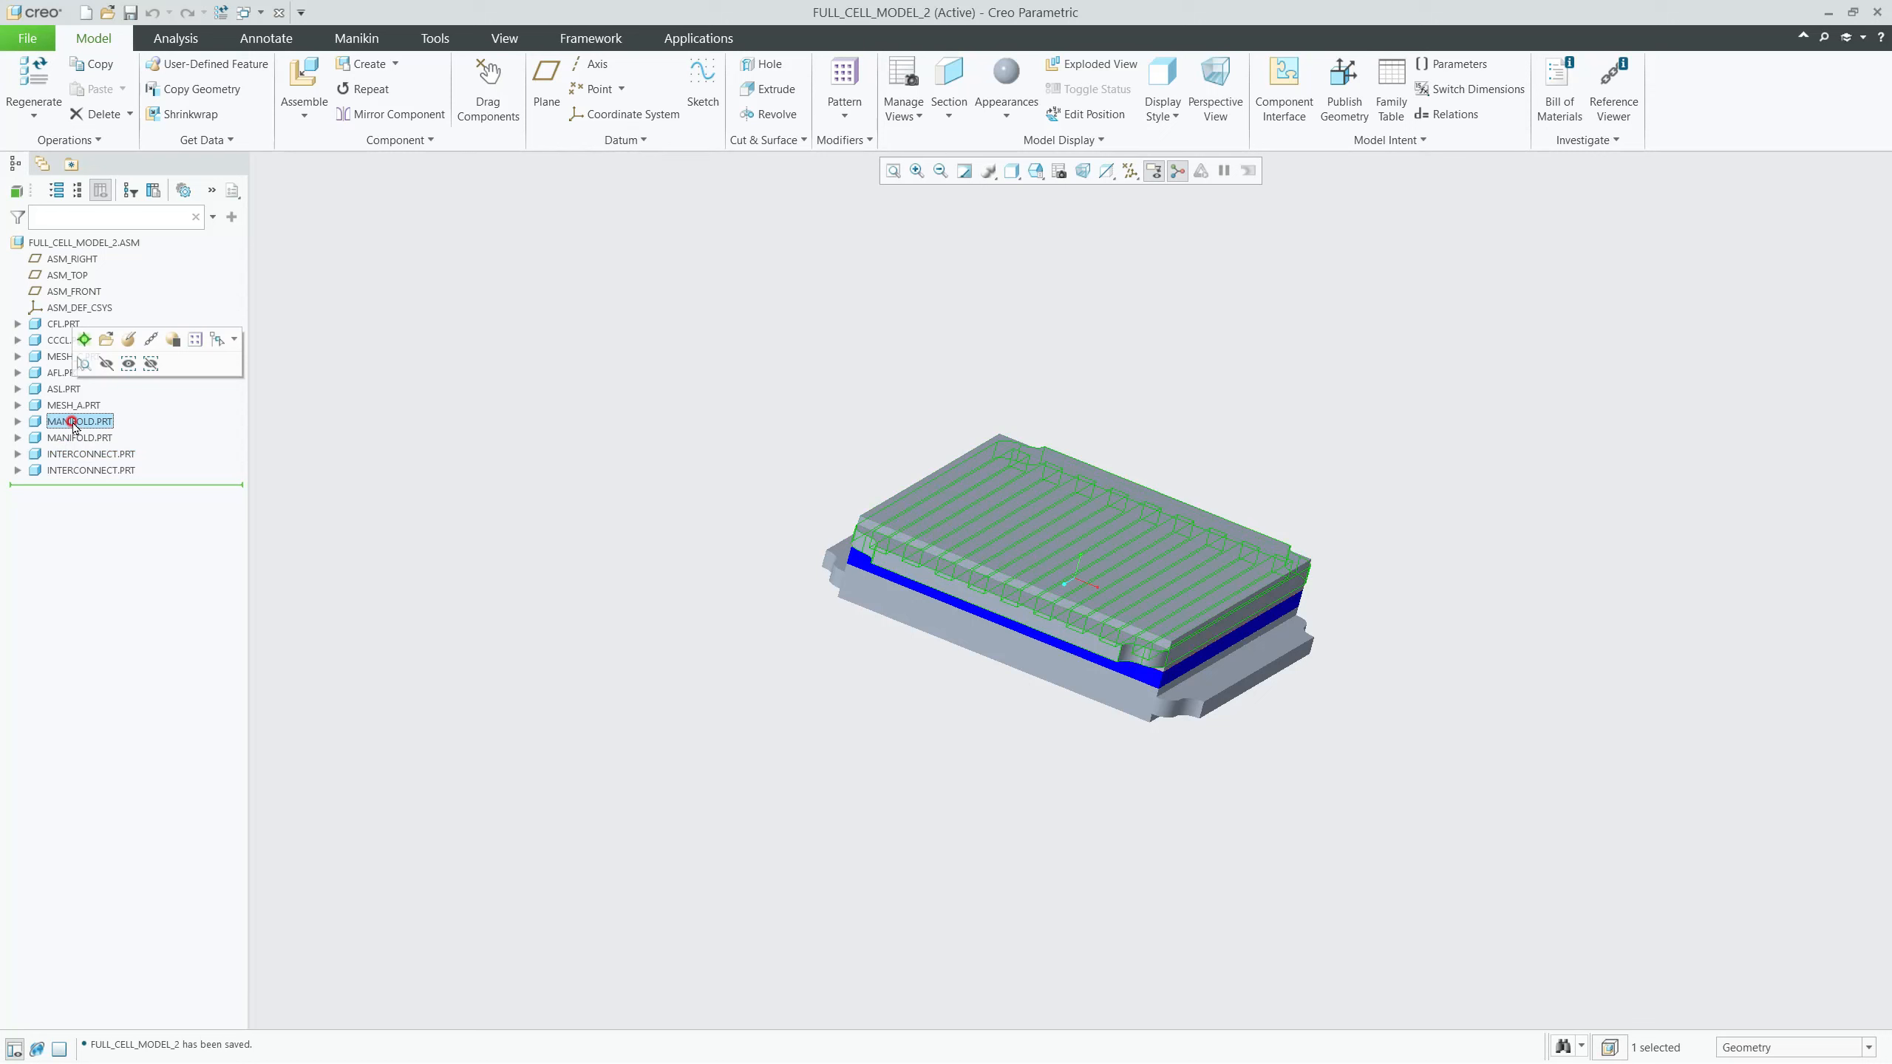
left_click(74, 437)
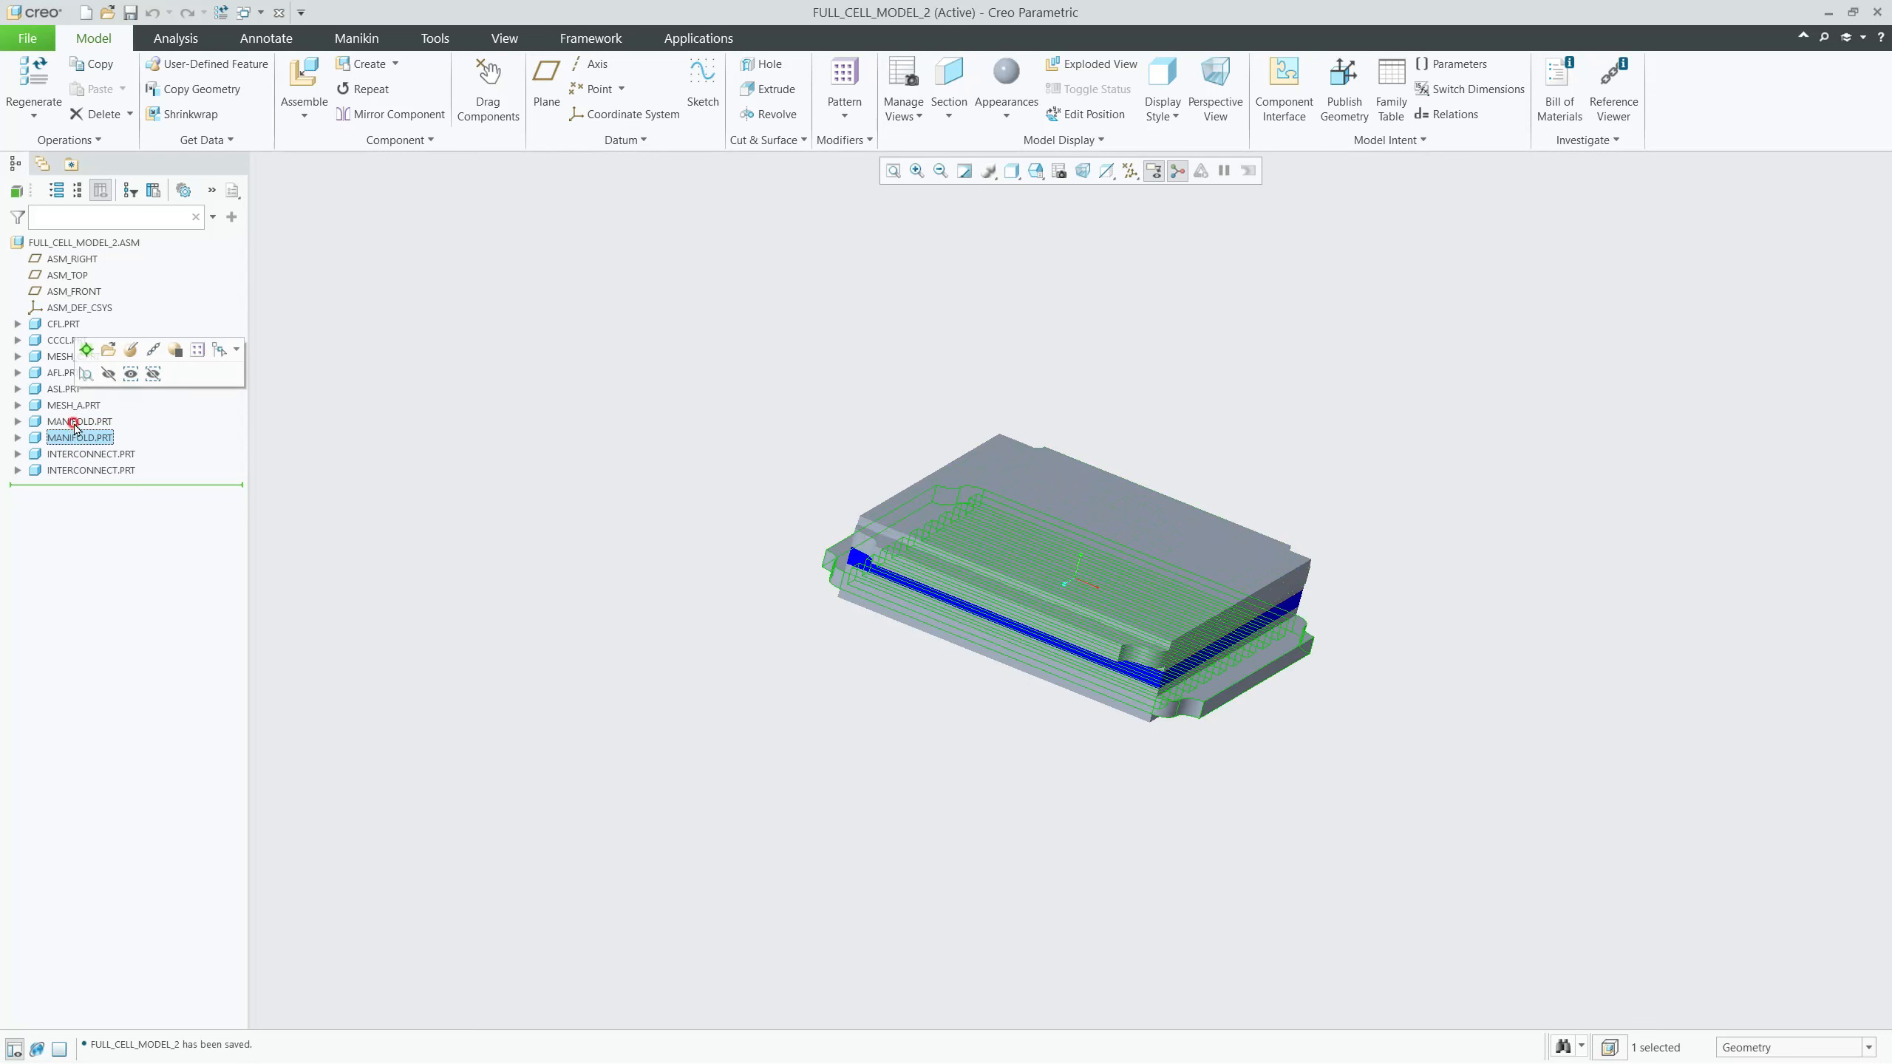
left_click(74, 423)
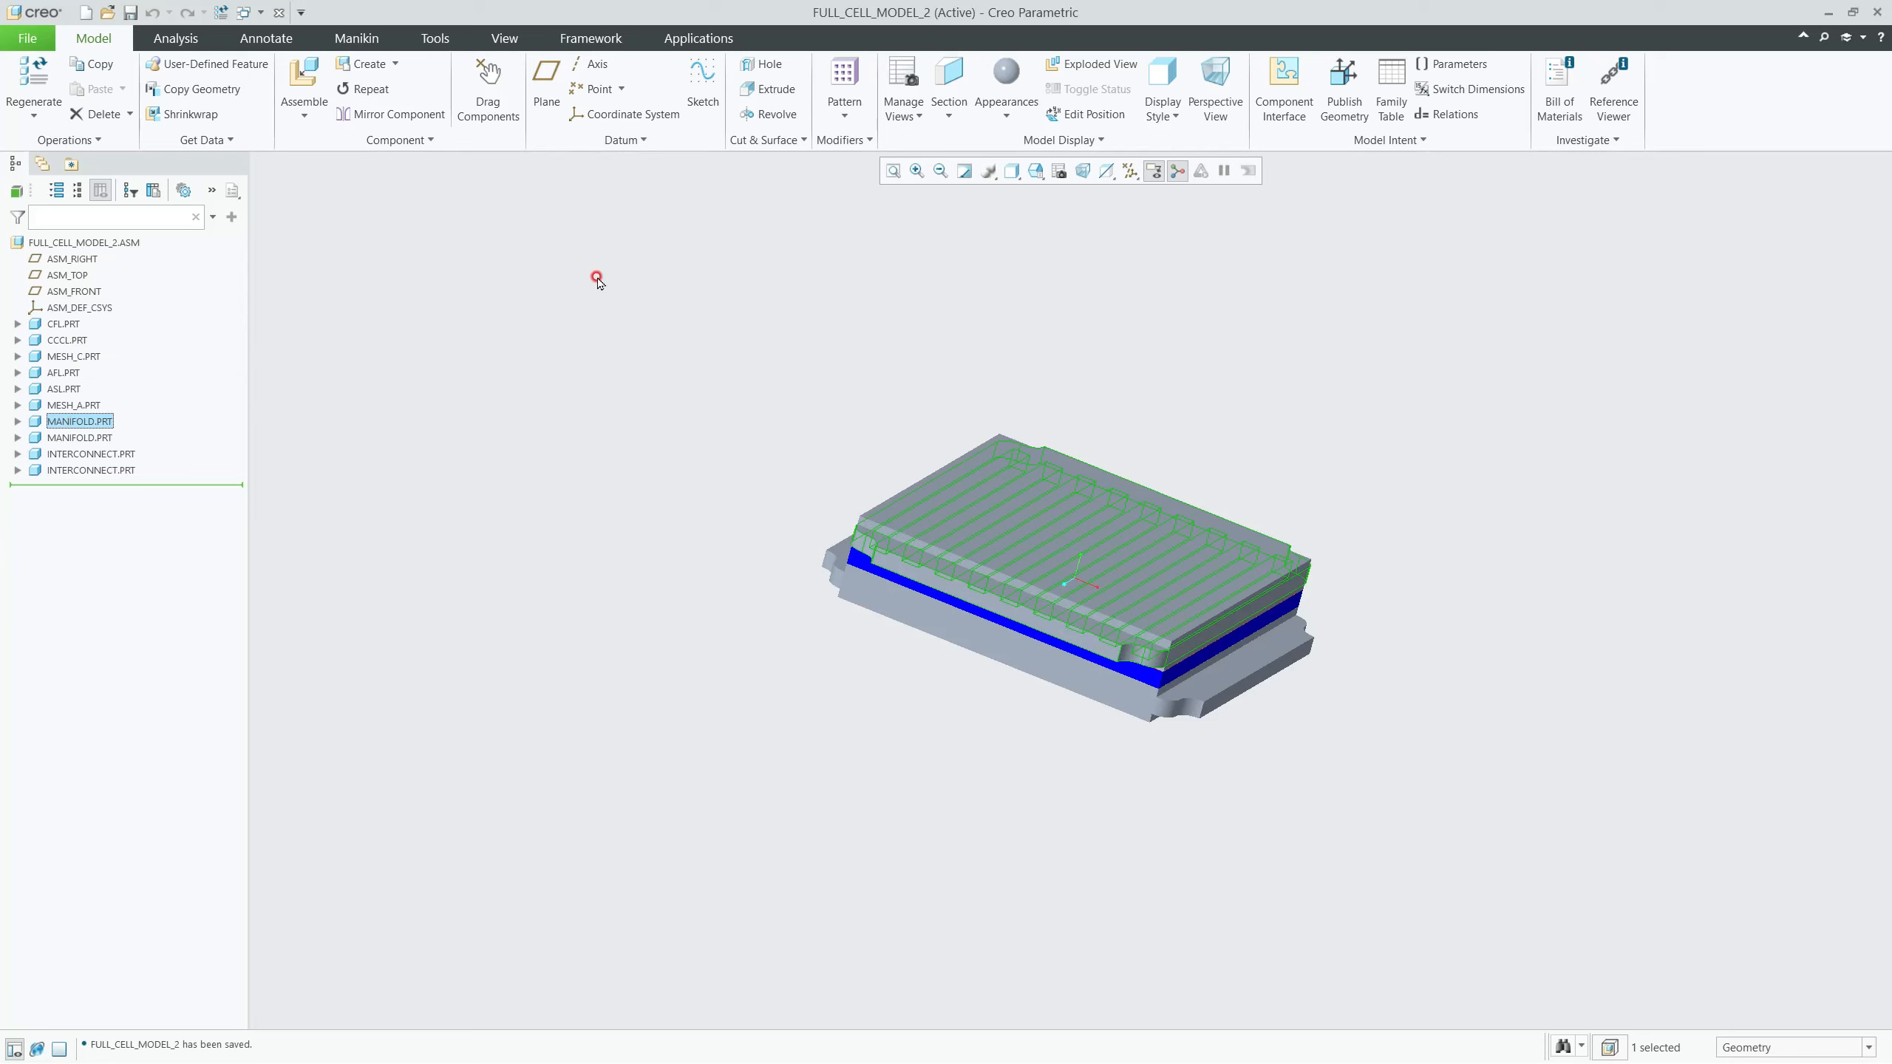
left_click(1005, 122)
left_click(996, 248)
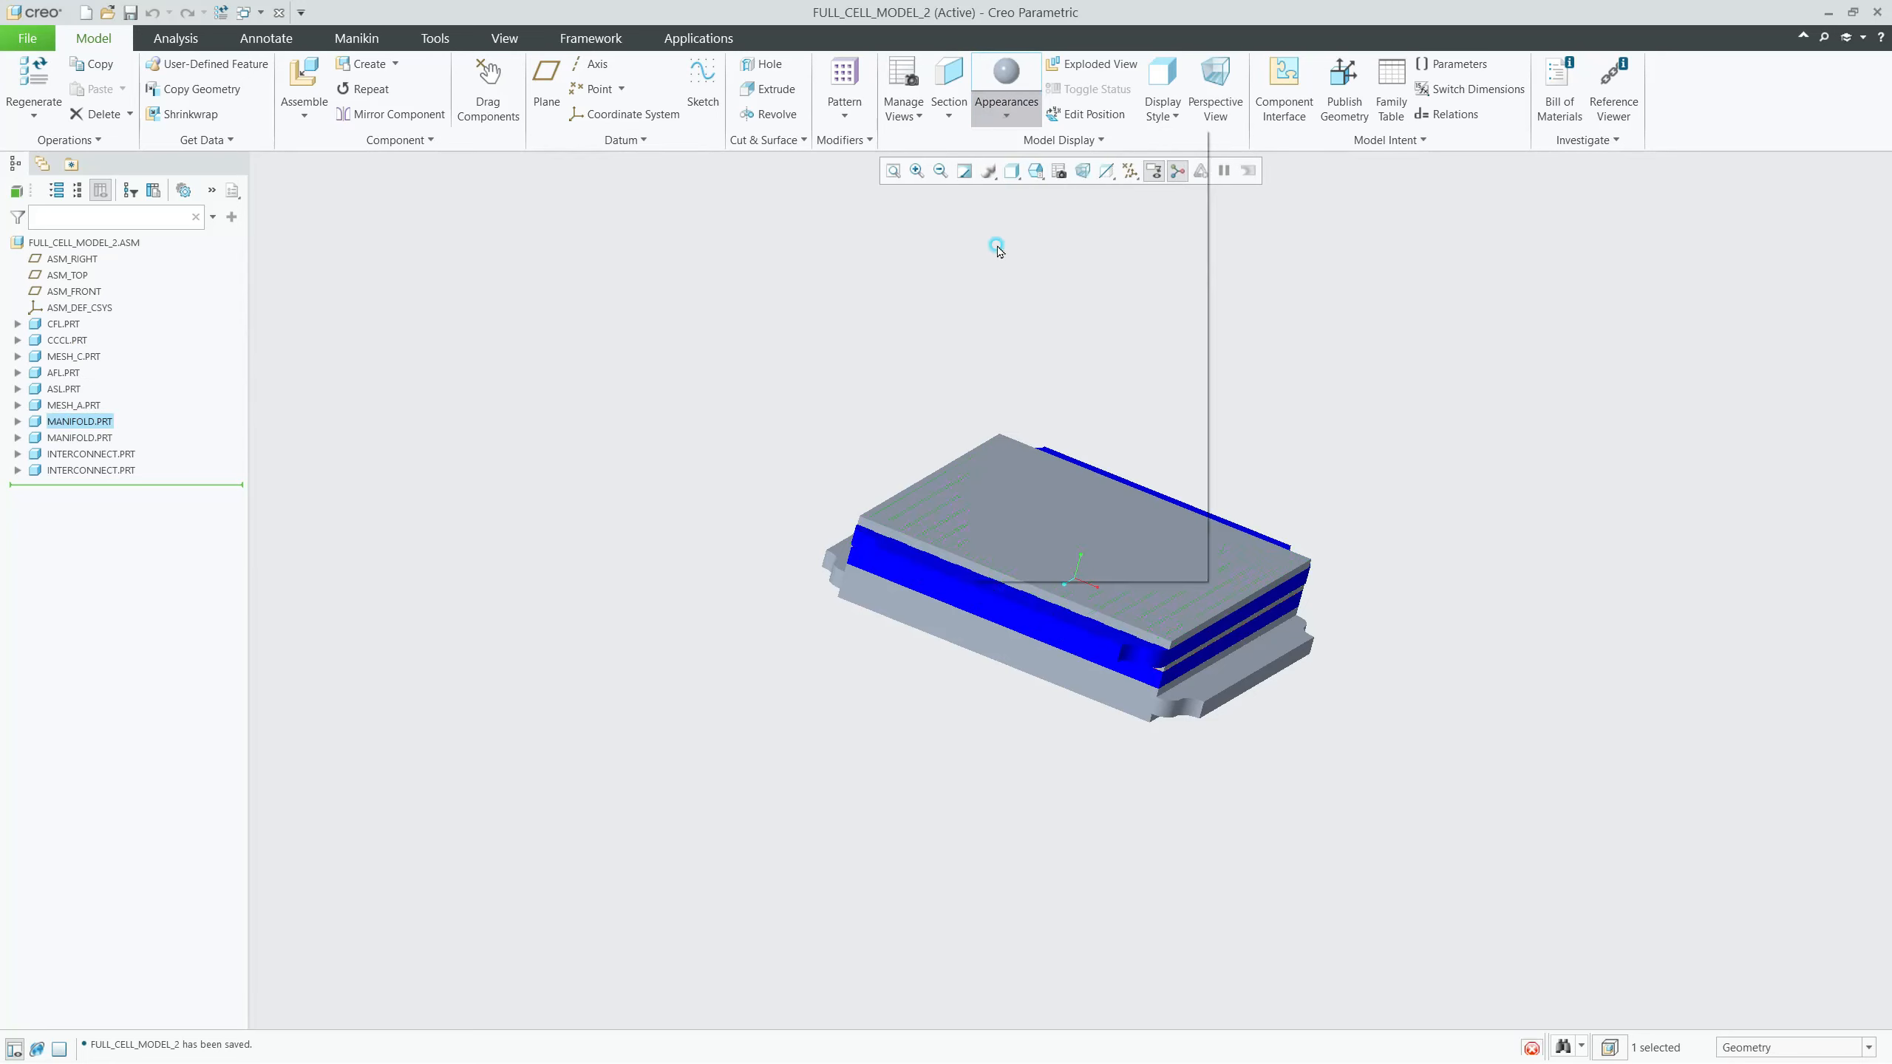
Step: Apply the red appearance to the lower MANIFOLD and check the coloured layers from the side
left_click(80, 438)
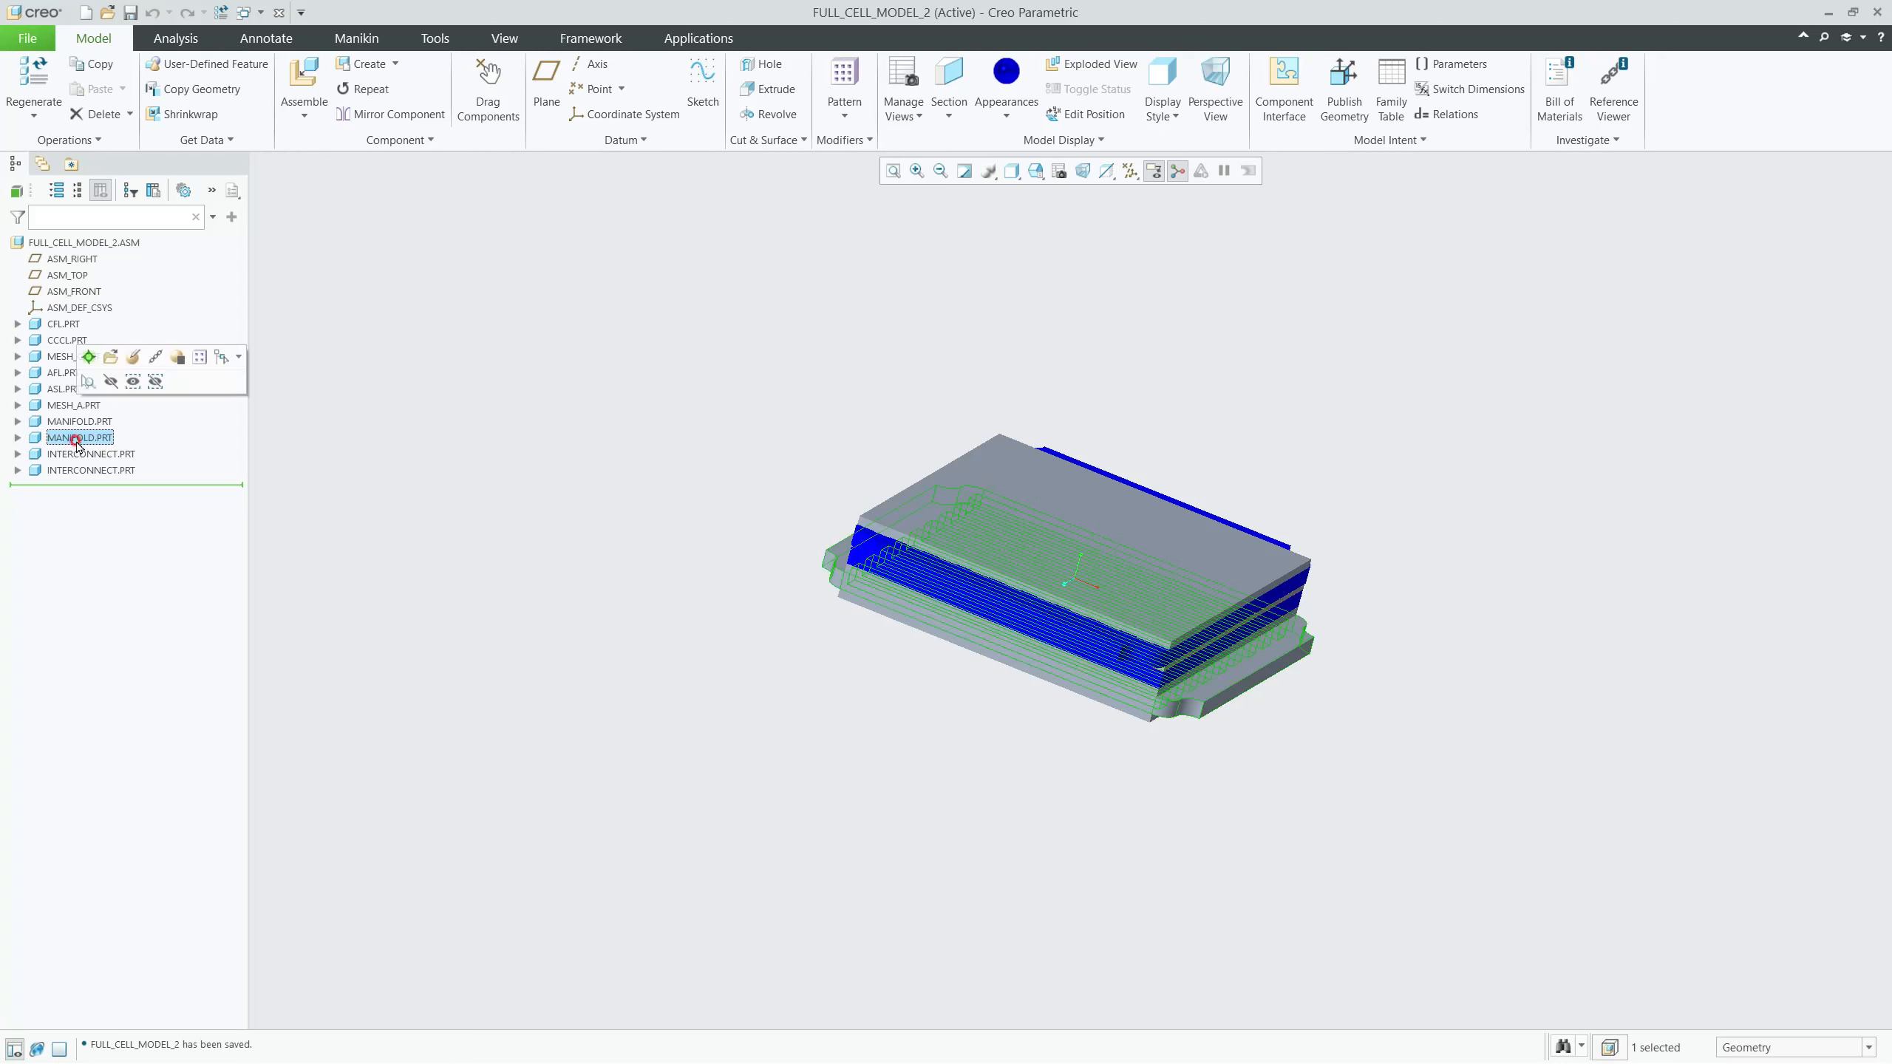
left_click(1006, 113)
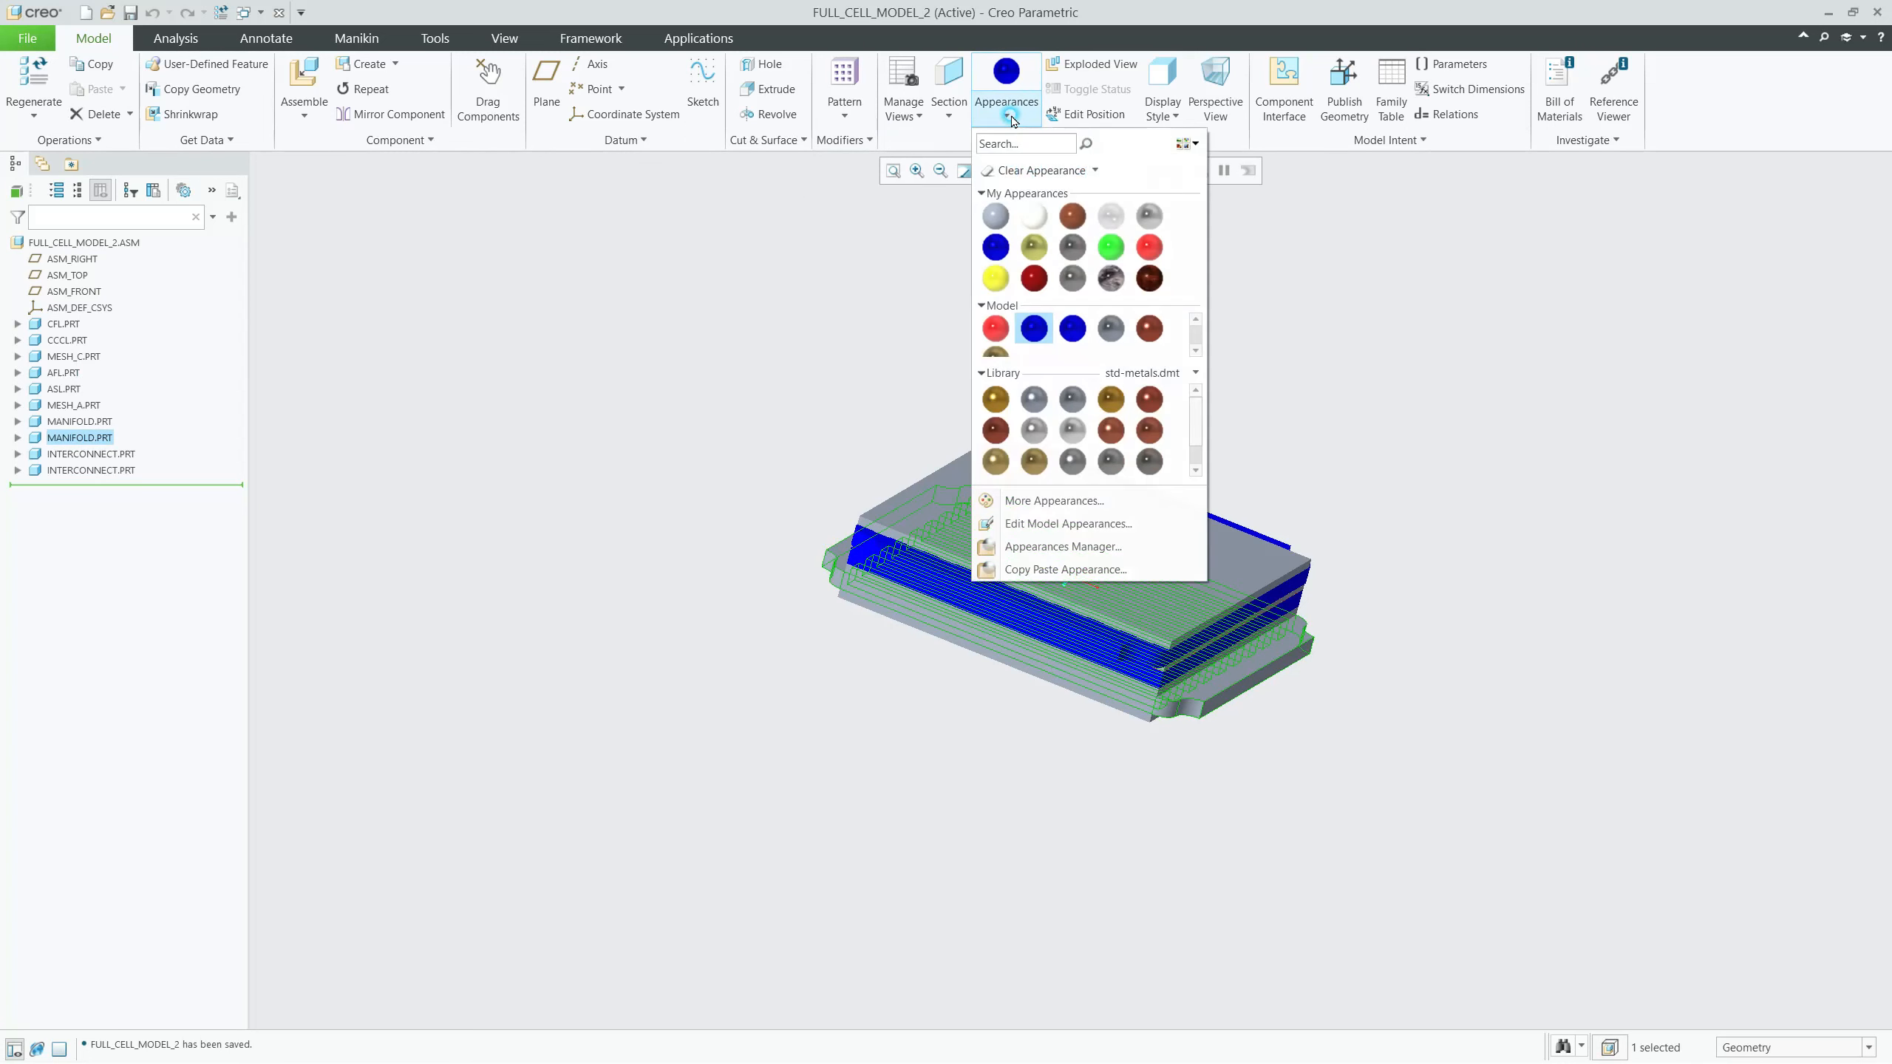
left_click(1148, 249)
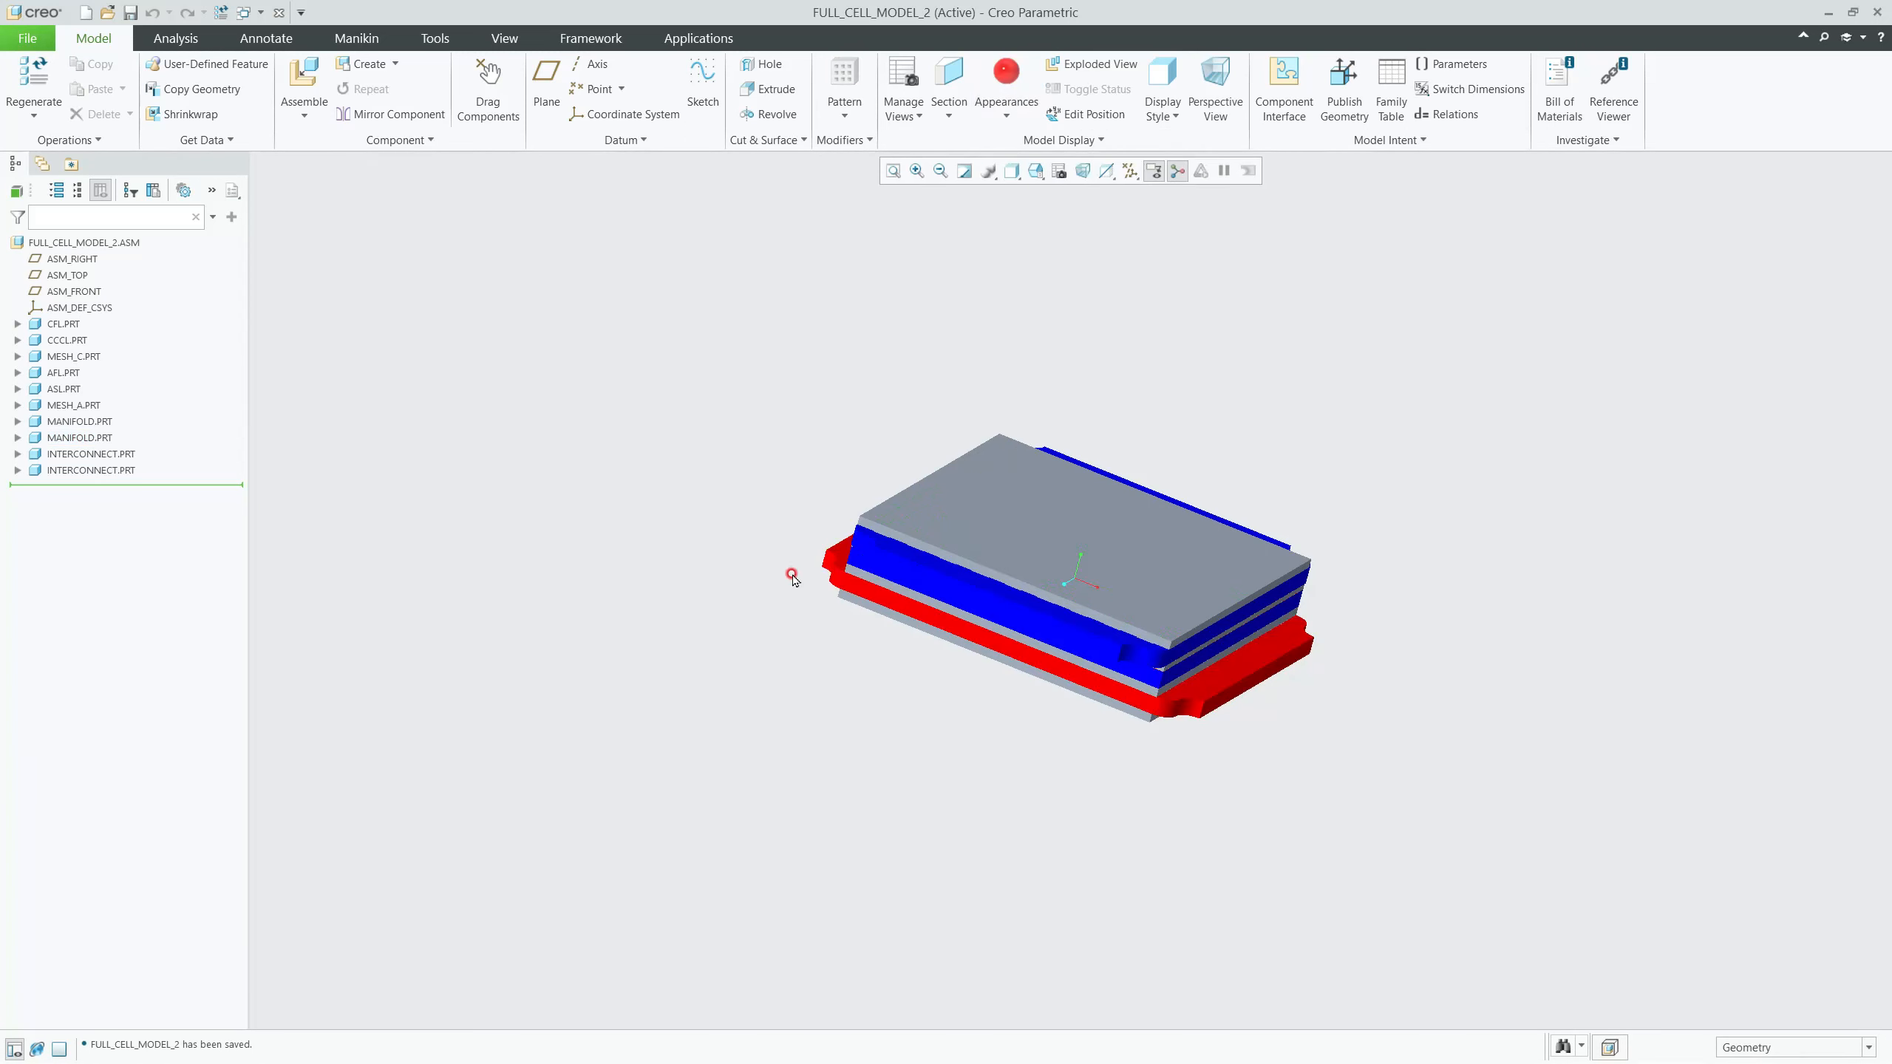
middle_click_drag(791, 579, 908, 526)
middle_click_drag(928, 614, 866, 550)
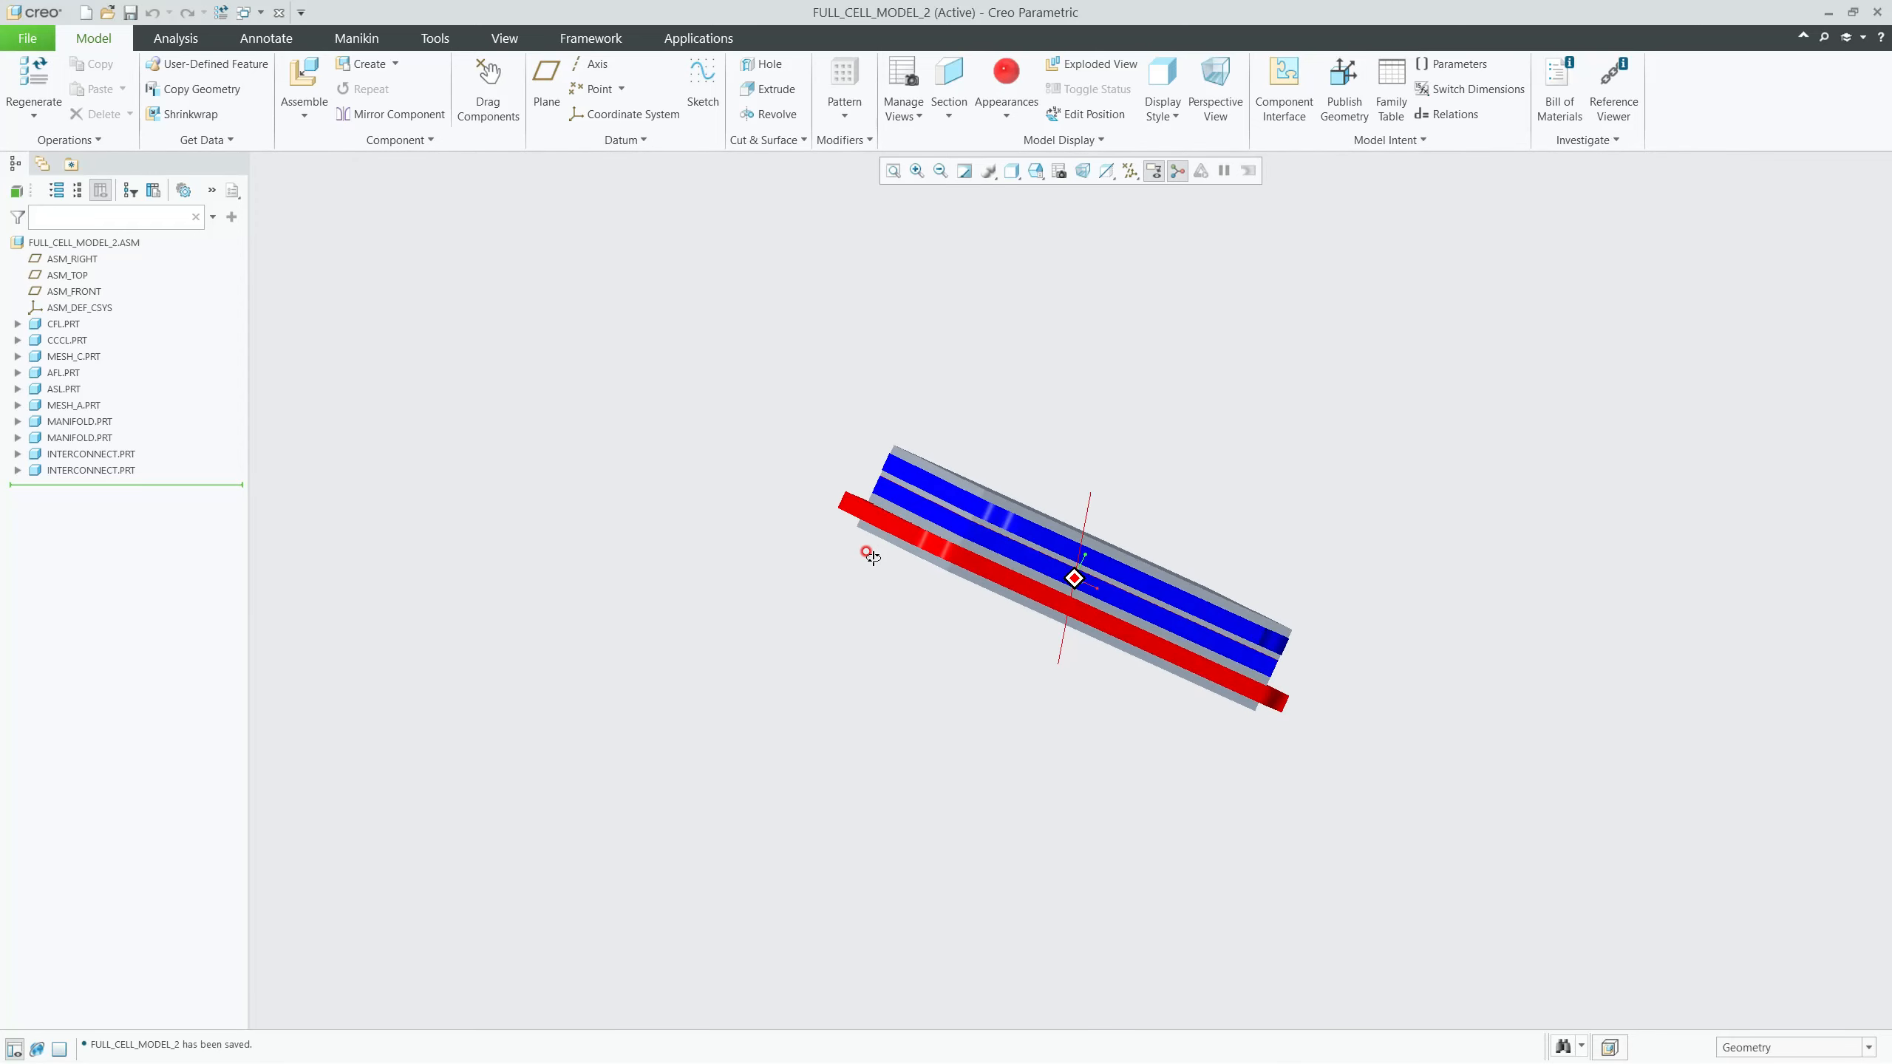
scroll(963, 503, "down", 3)
scroll(981, 589, "down", 3)
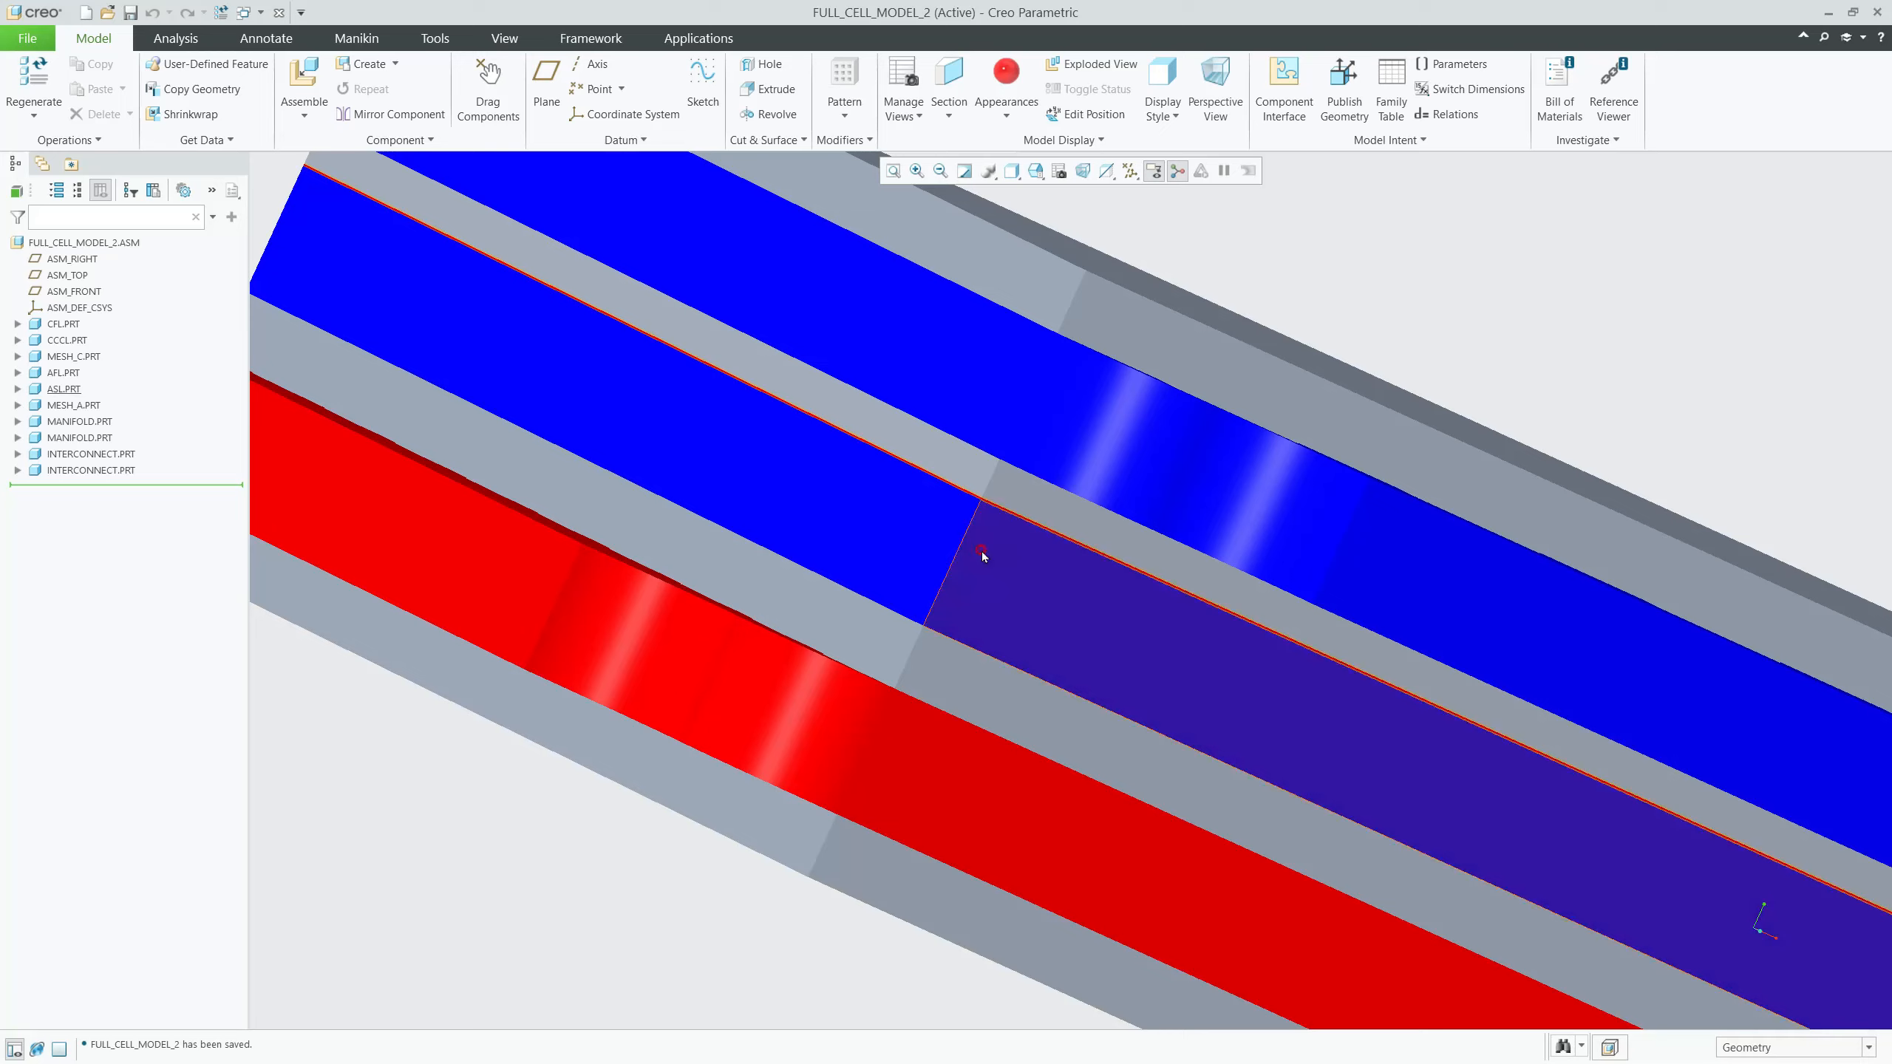
scroll(963, 619, "up", 4)
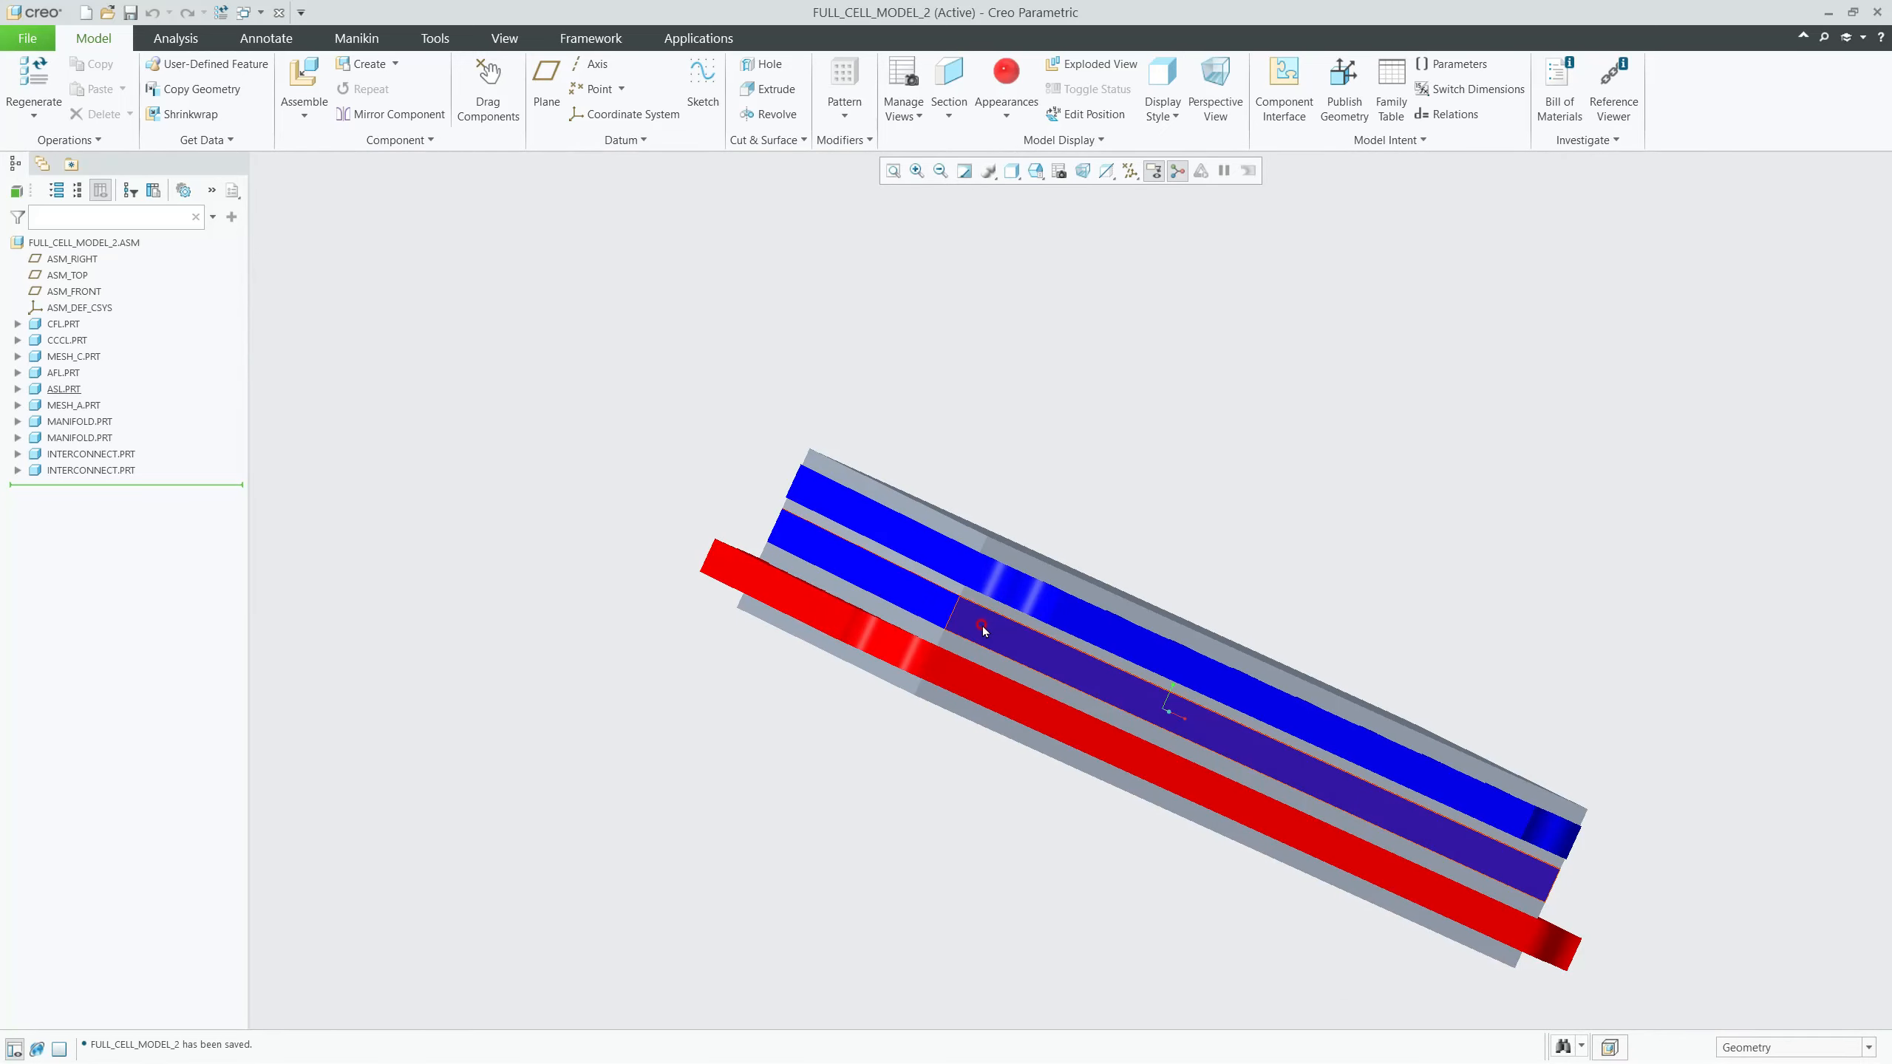
mouse_move(946, 431)
middle_mouse_down()
mouse_move(874, 436)
mouse_move(731, 376)
mouse_move(693, 408)
middle_mouse_up()
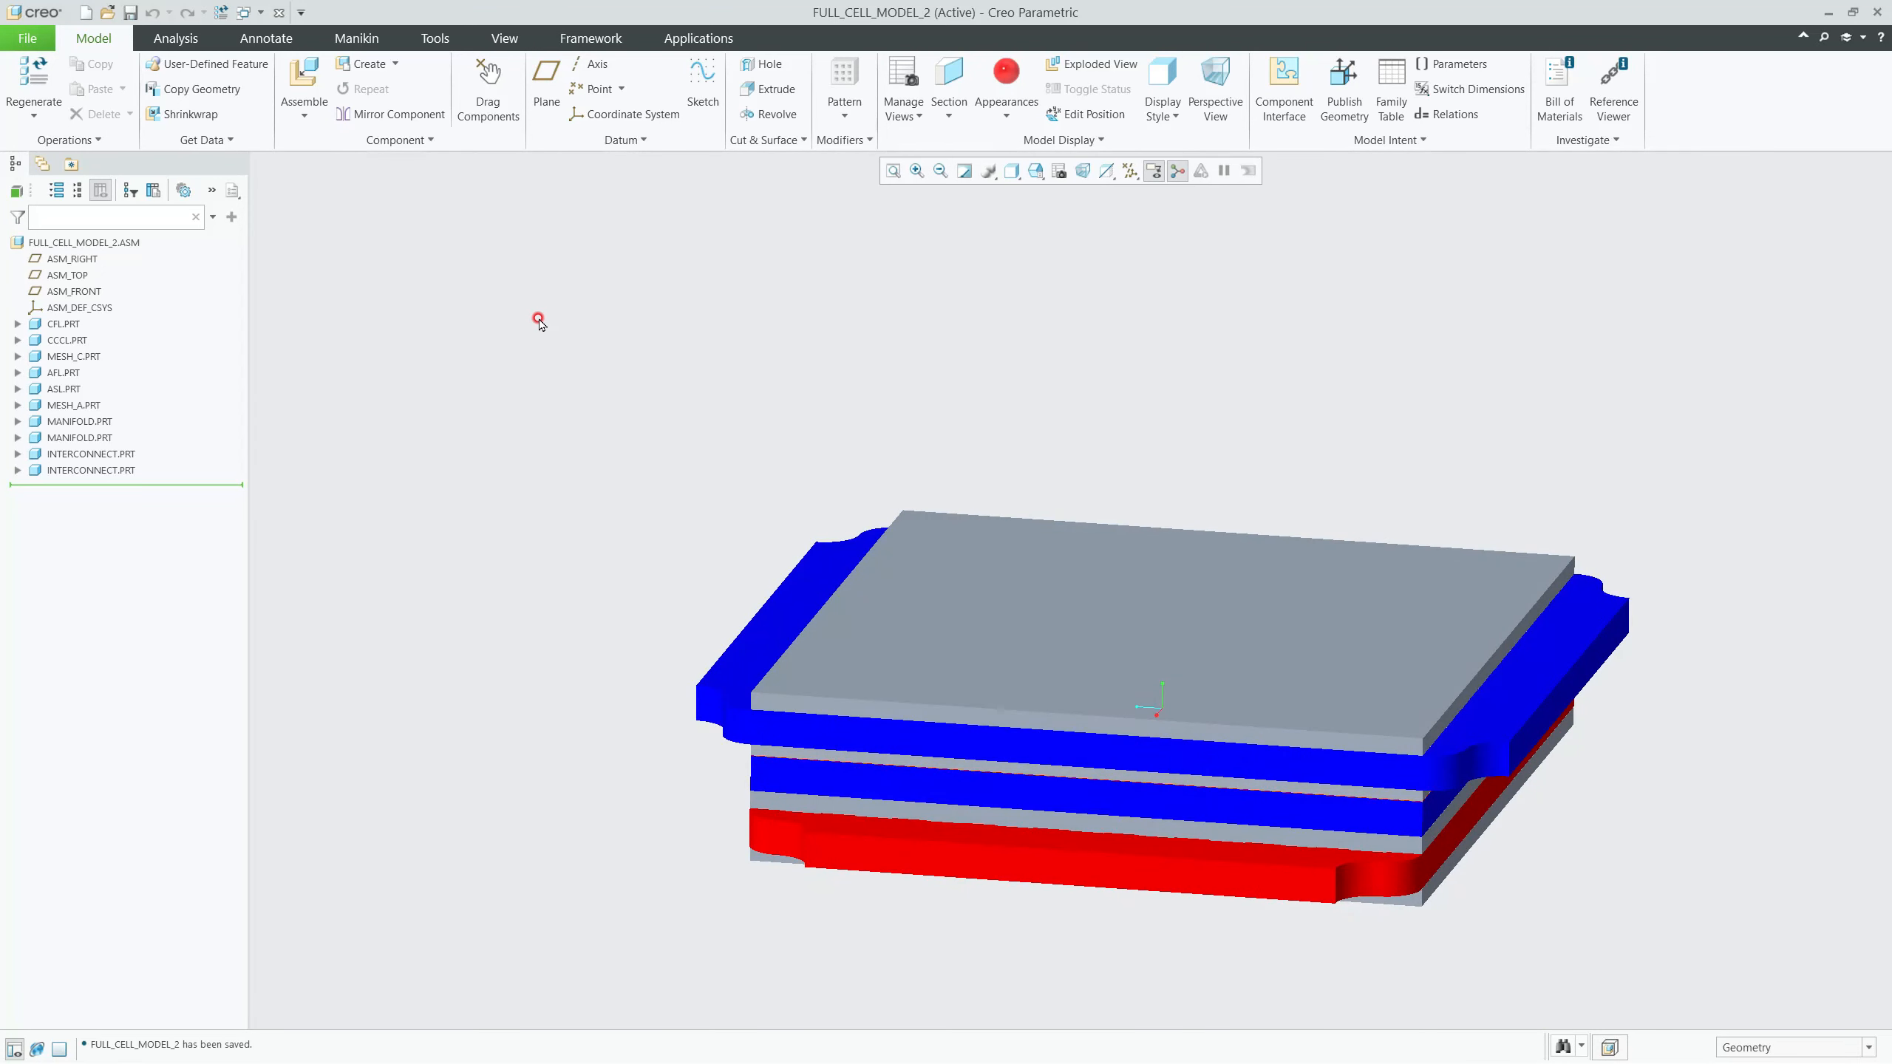
Step: Export a copy of the assembly in IGES format as full_cell_model_2_asm in the model 2 folder
left_click(39, 42)
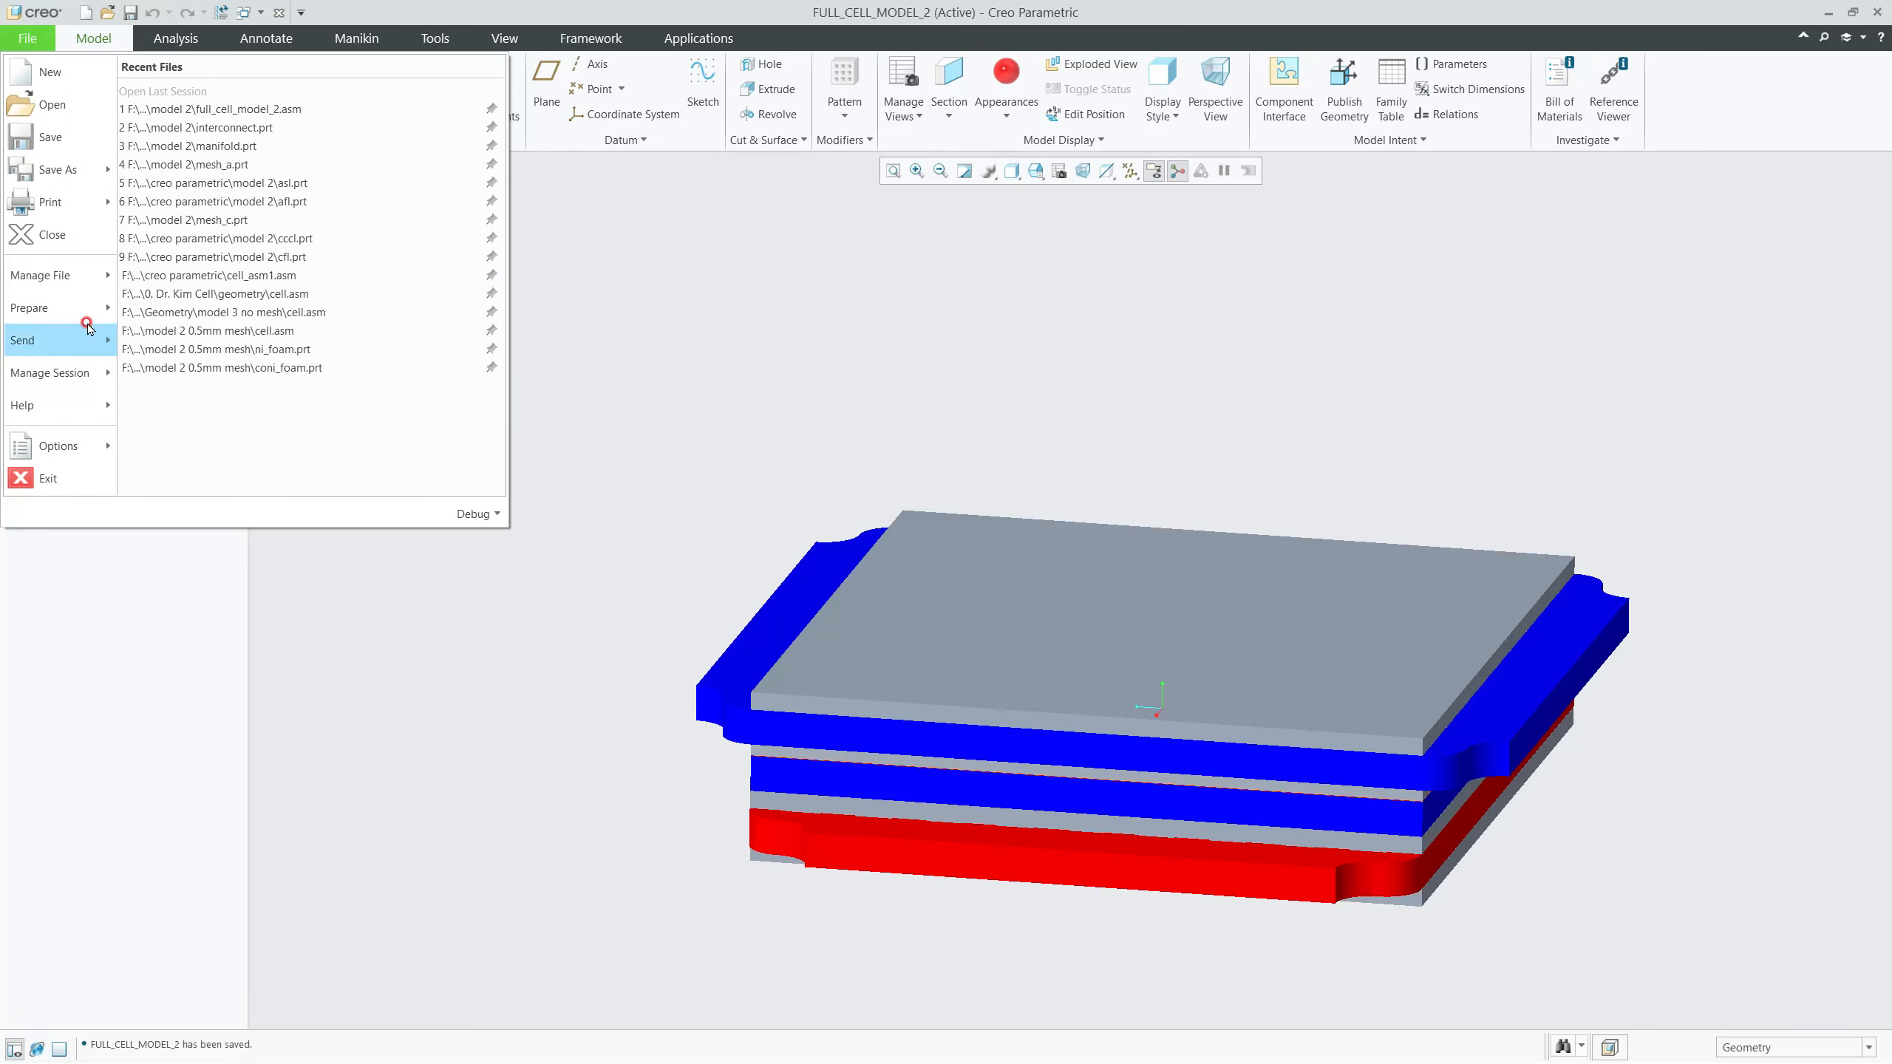
mouse_move(82, 173)
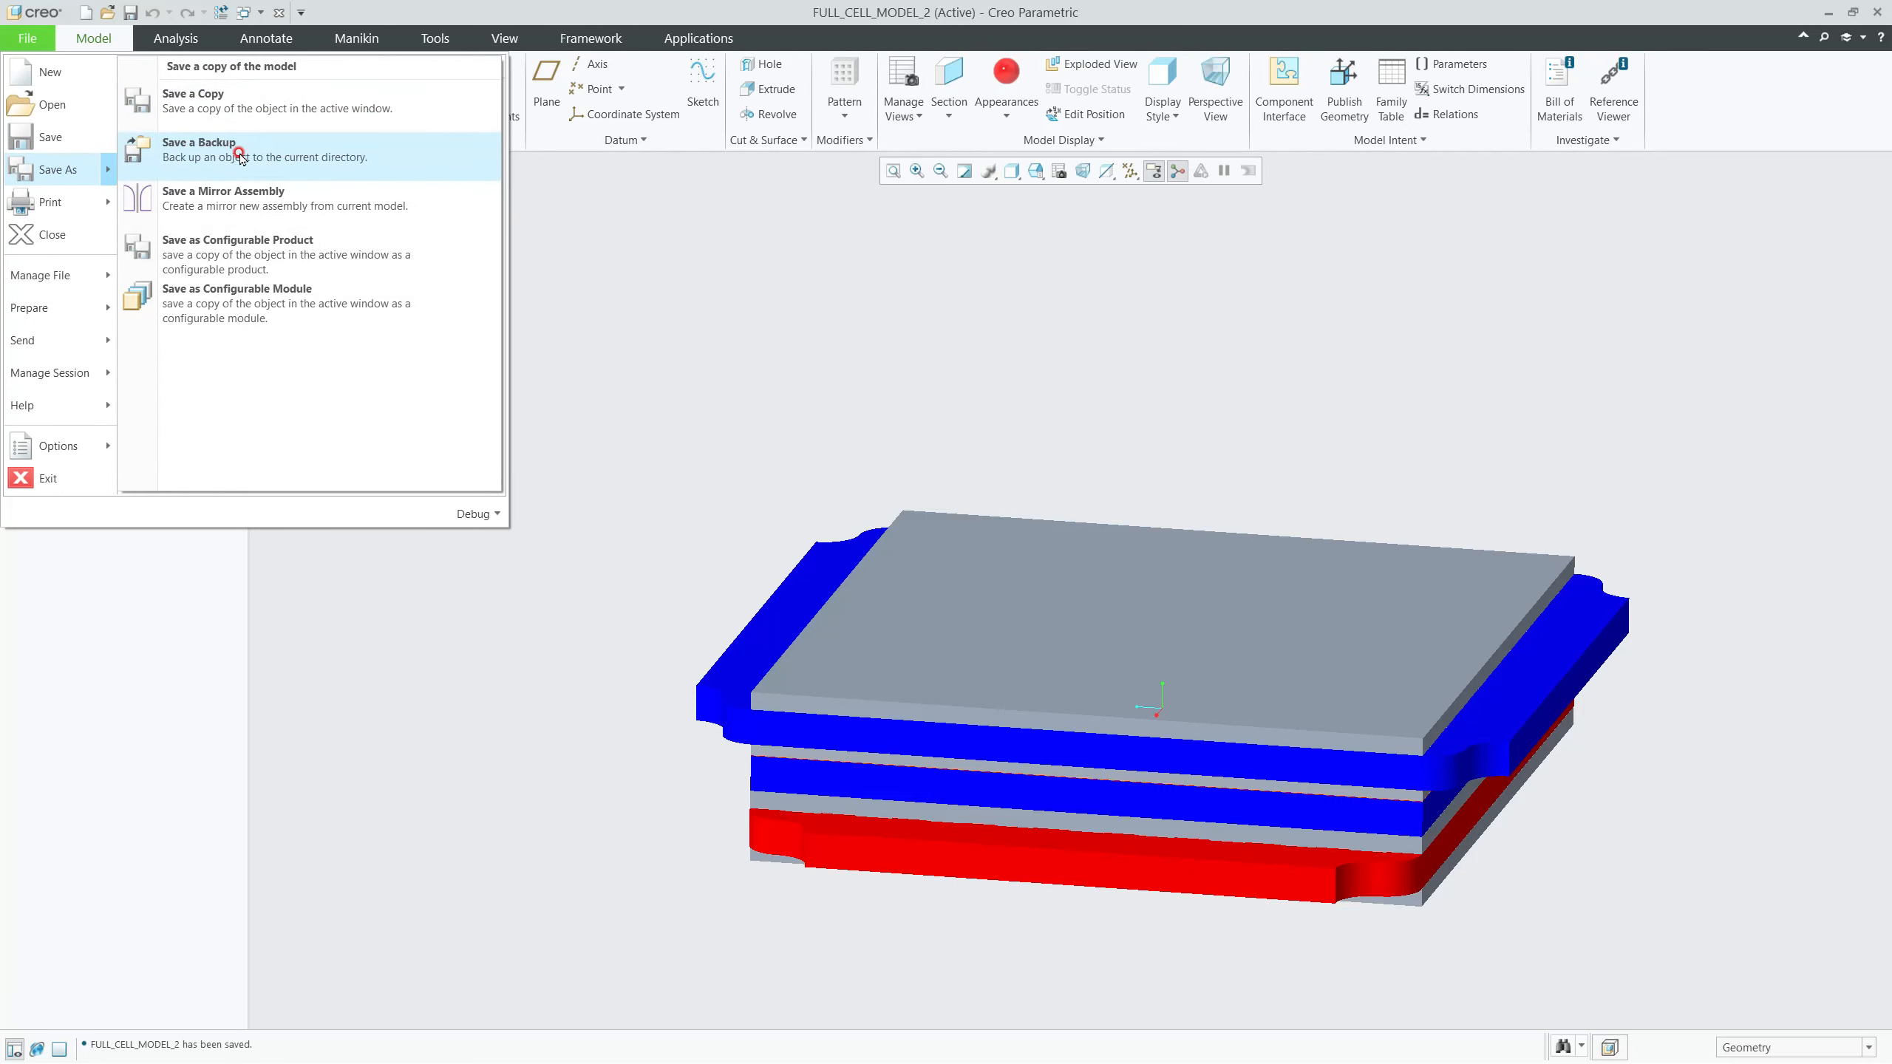
left_click(244, 119)
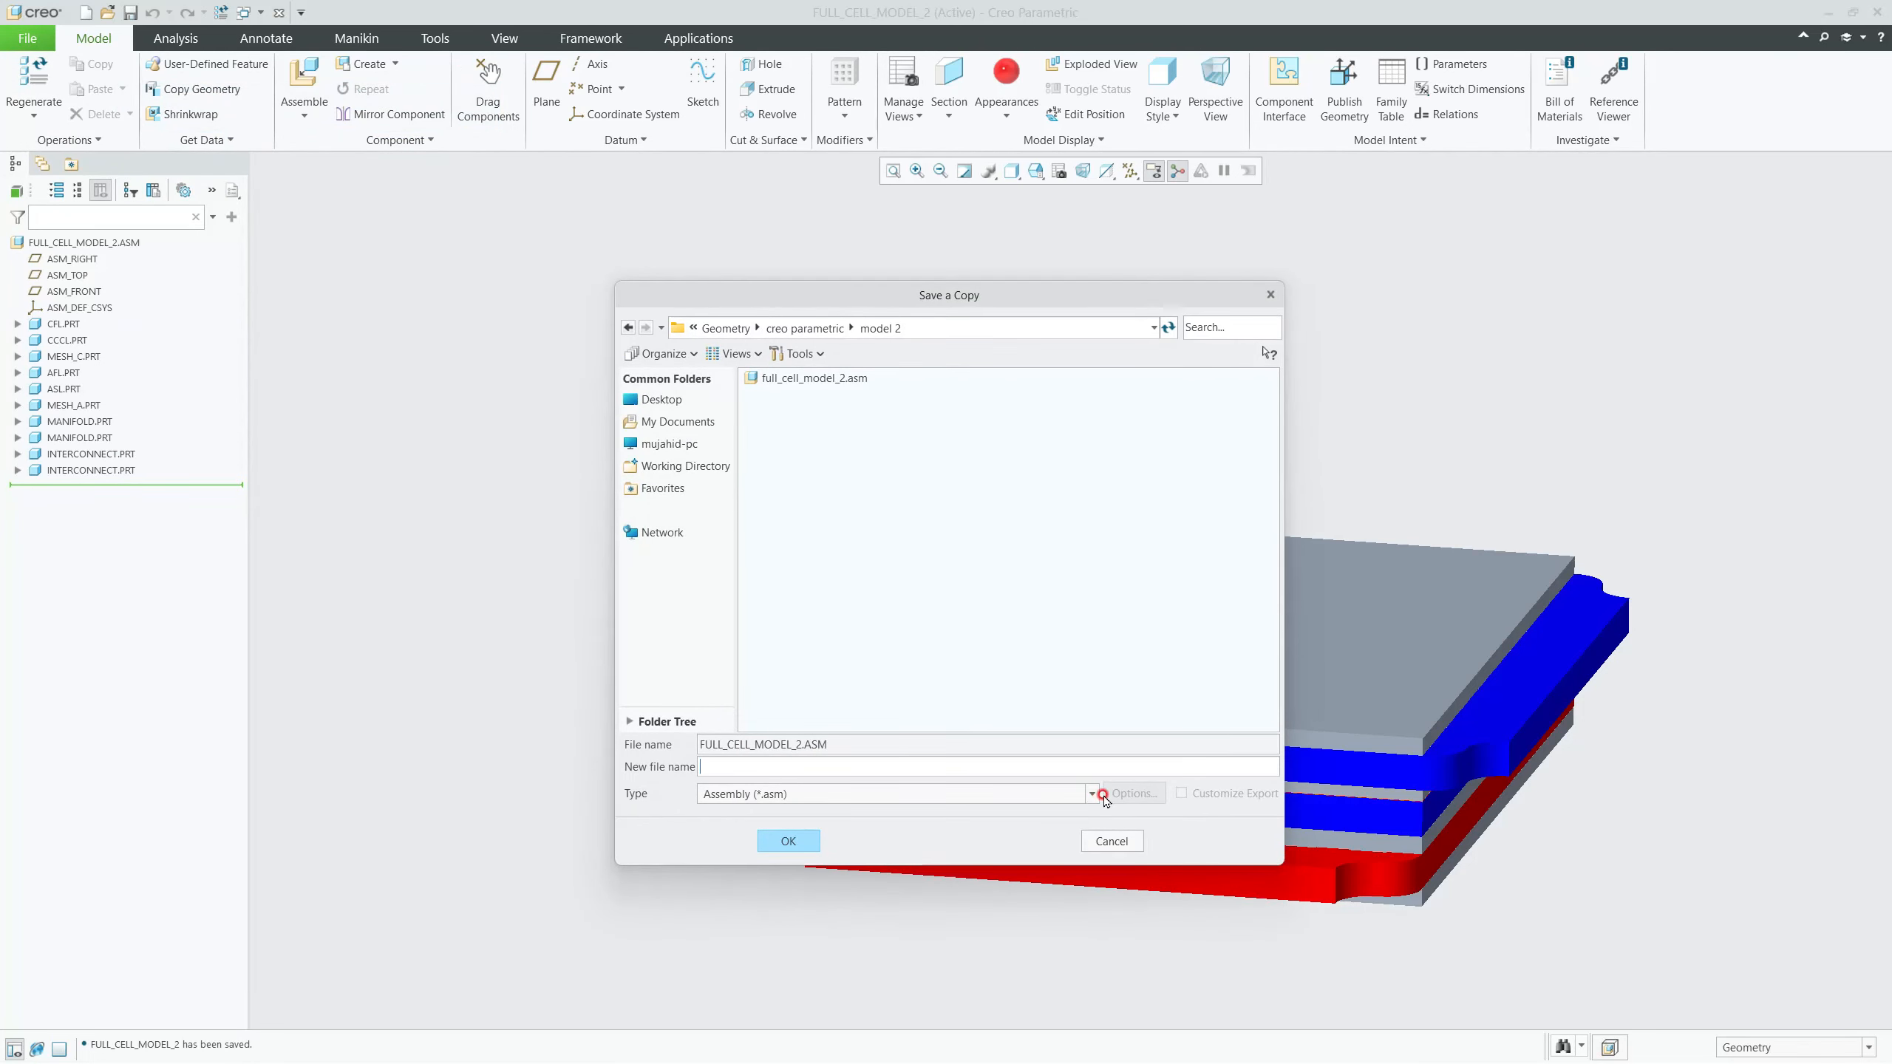
left_click(1101, 794)
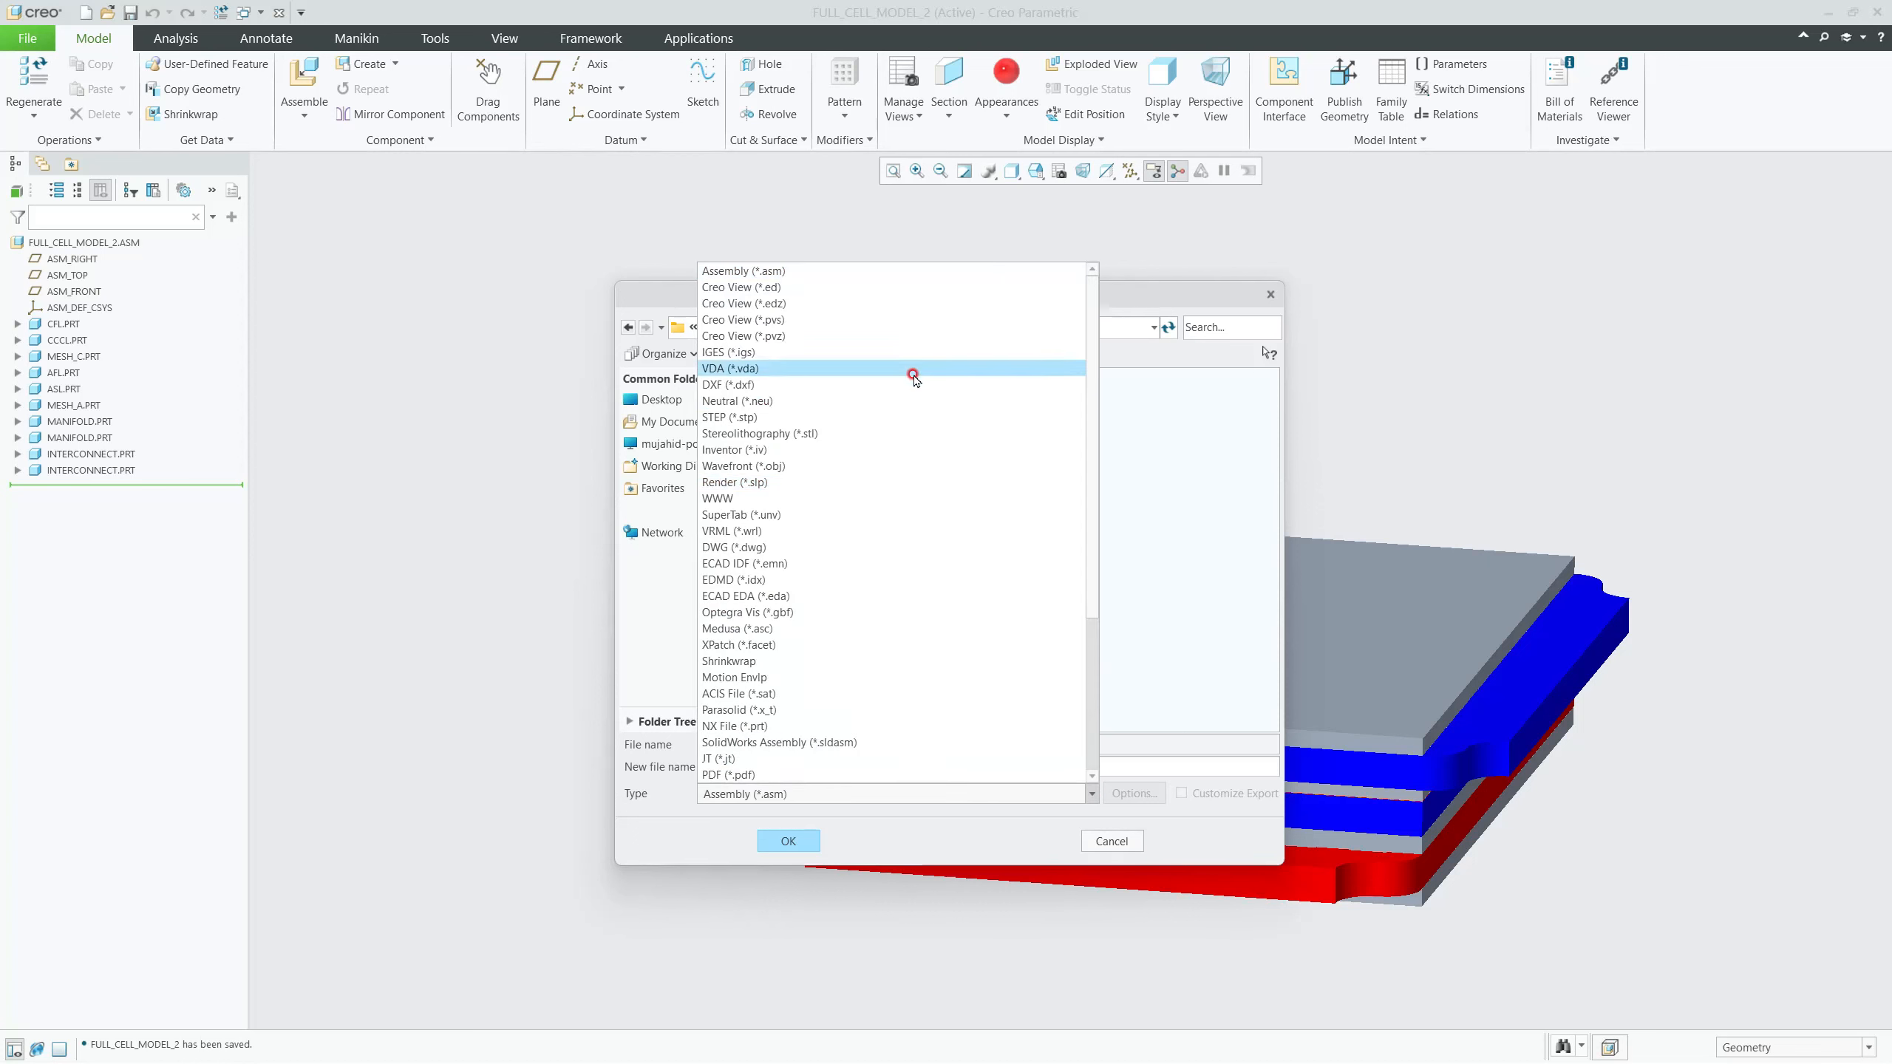
scroll(822, 669, "down", 2)
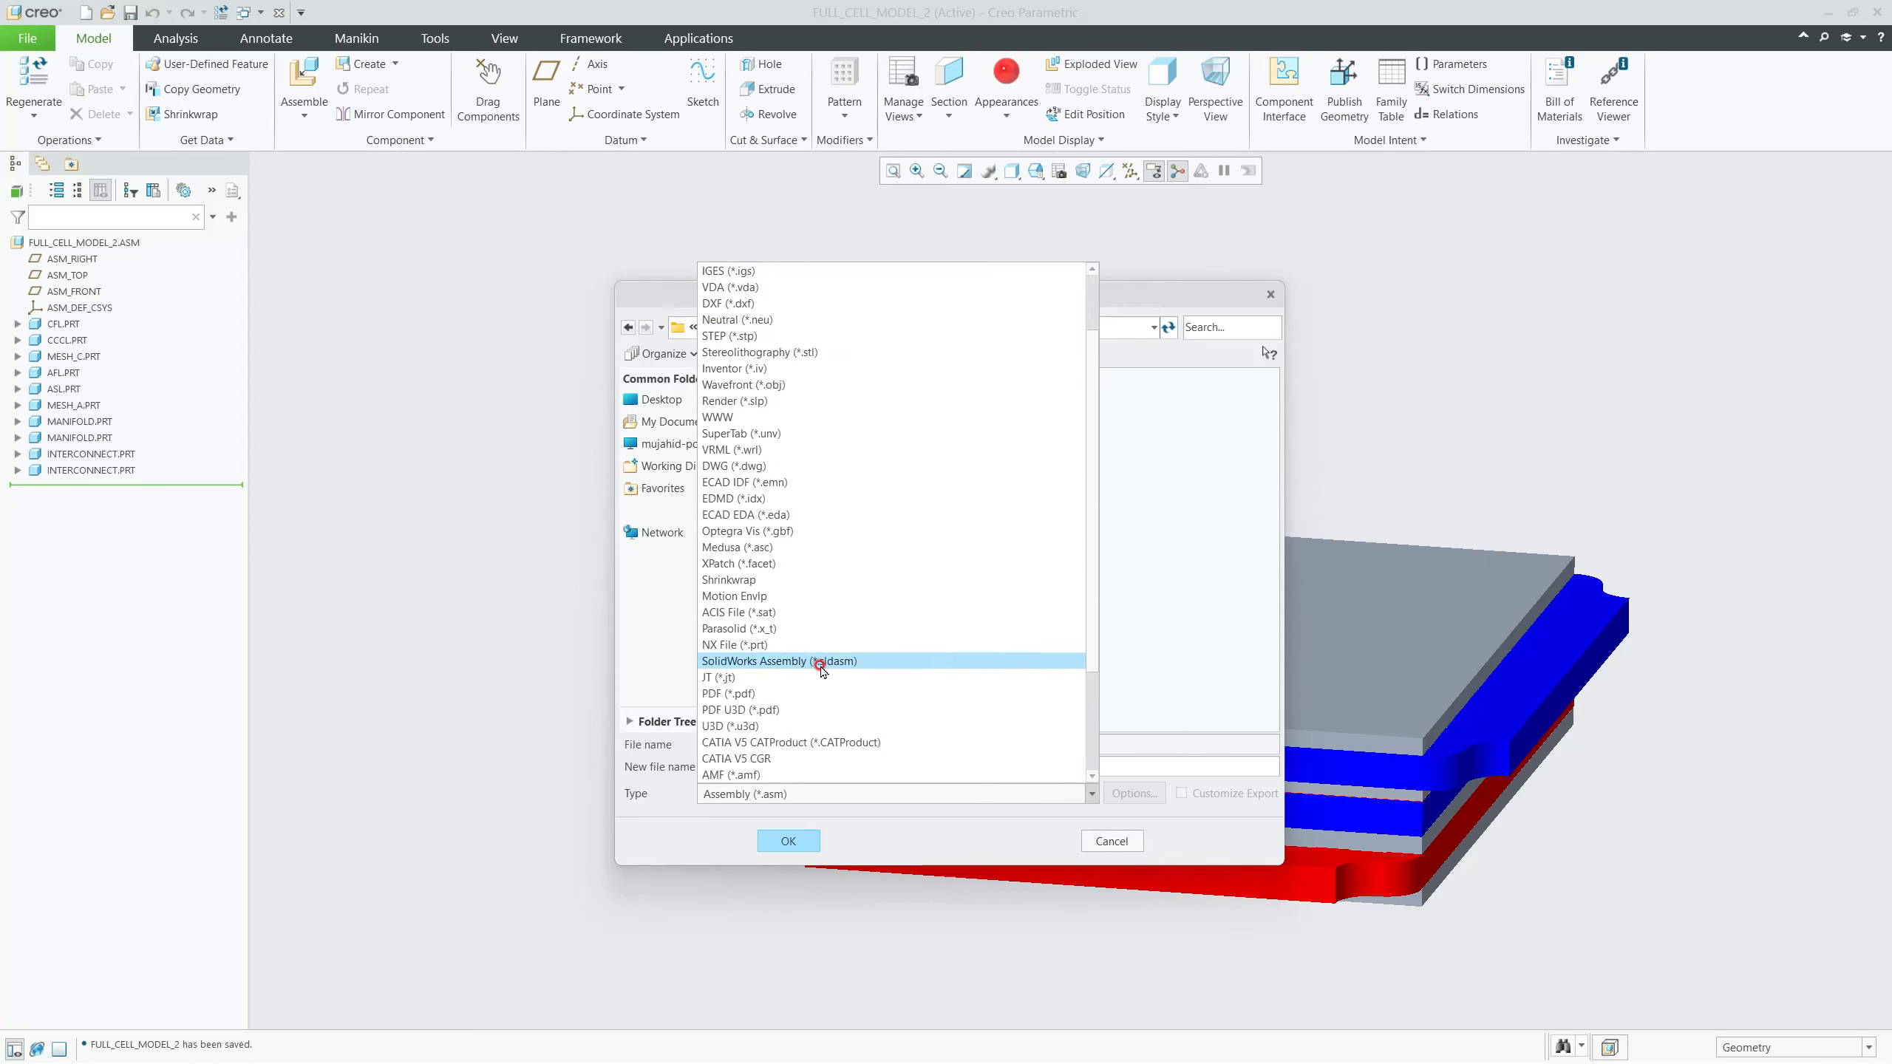
scroll(842, 628, "down", 2)
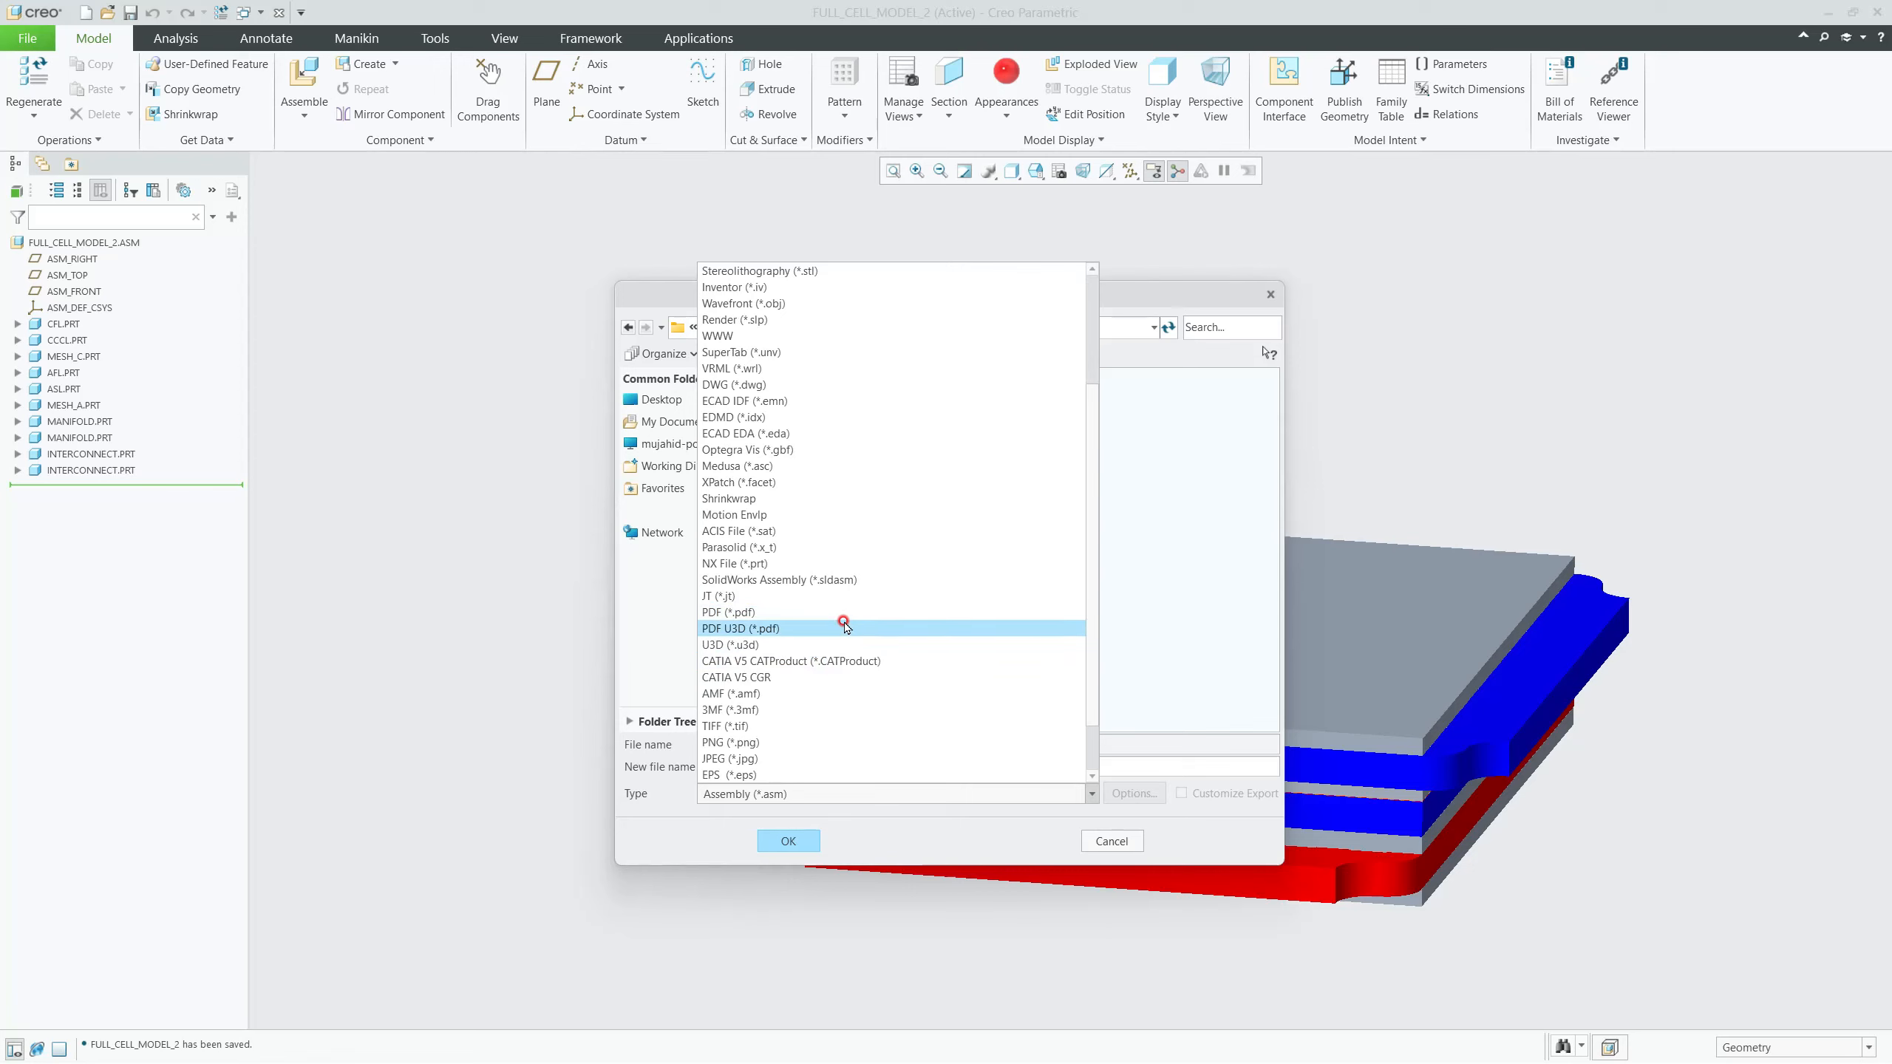
scroll(844, 626, "down", 2)
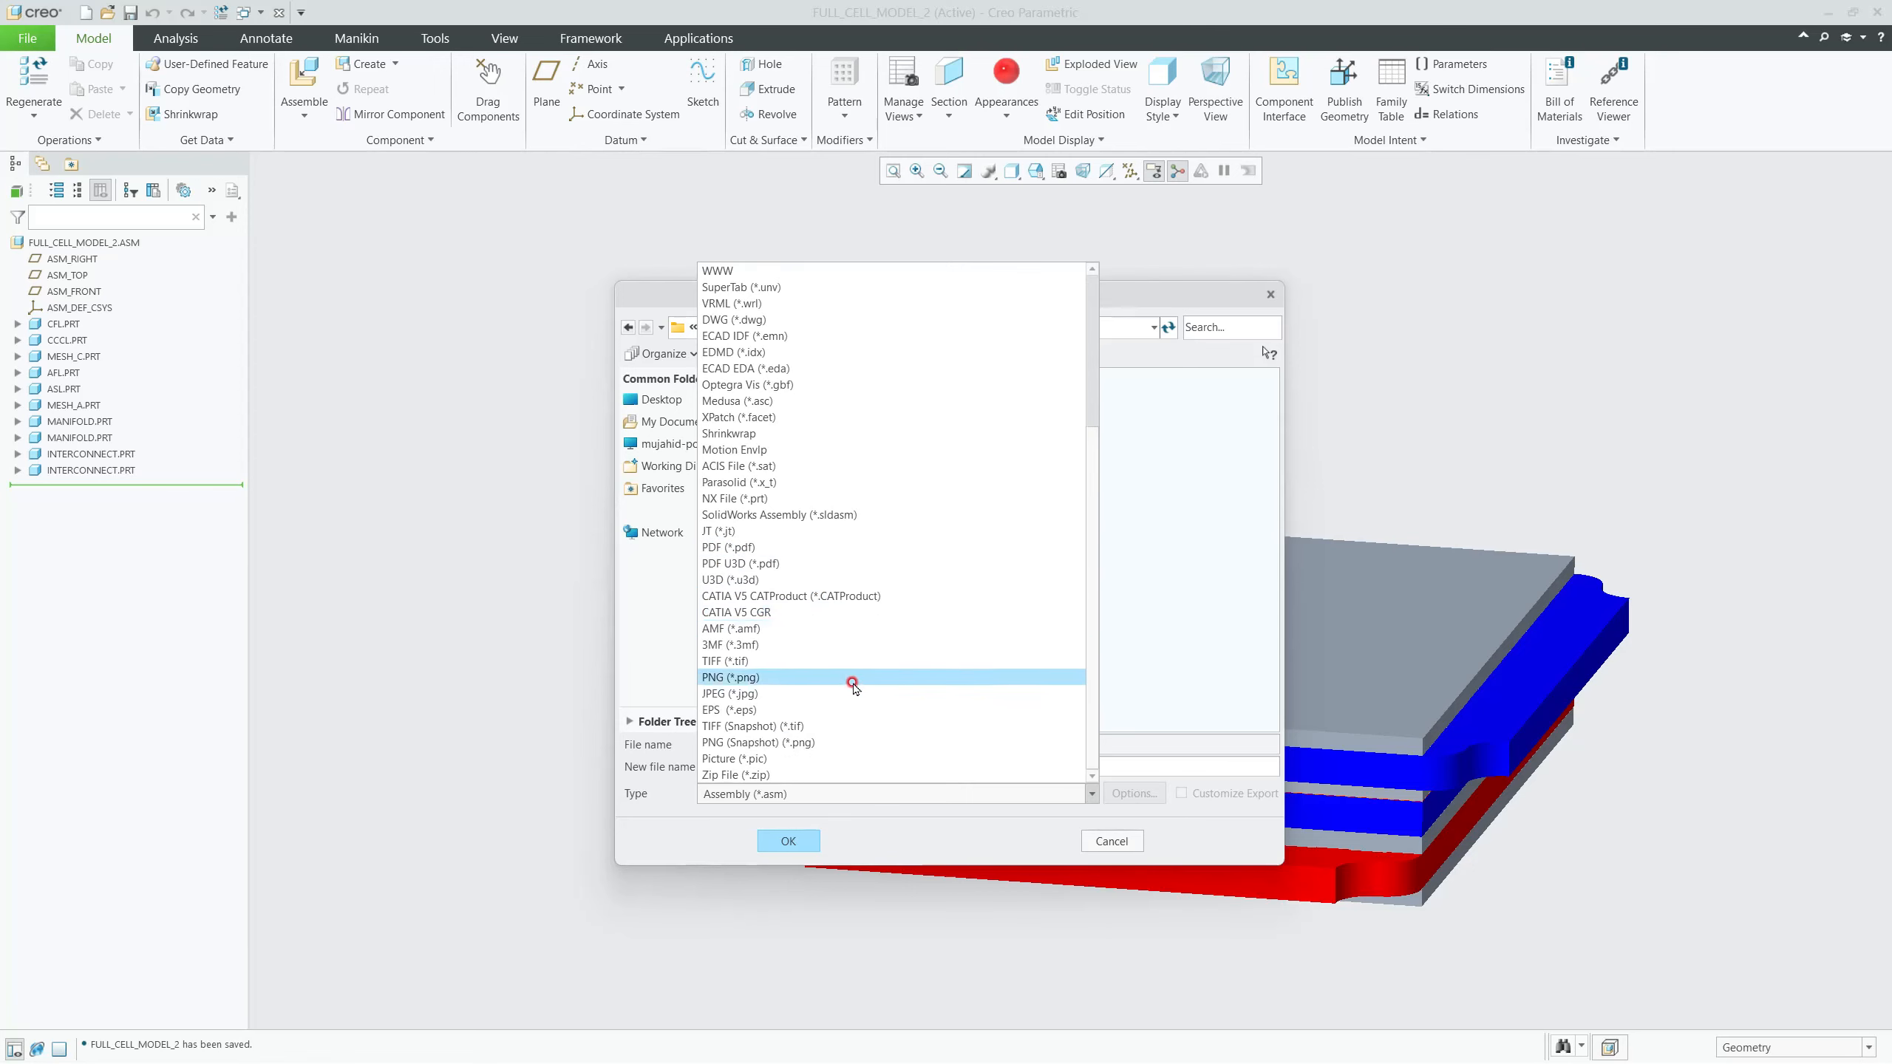
scroll(851, 564, "up", 5)
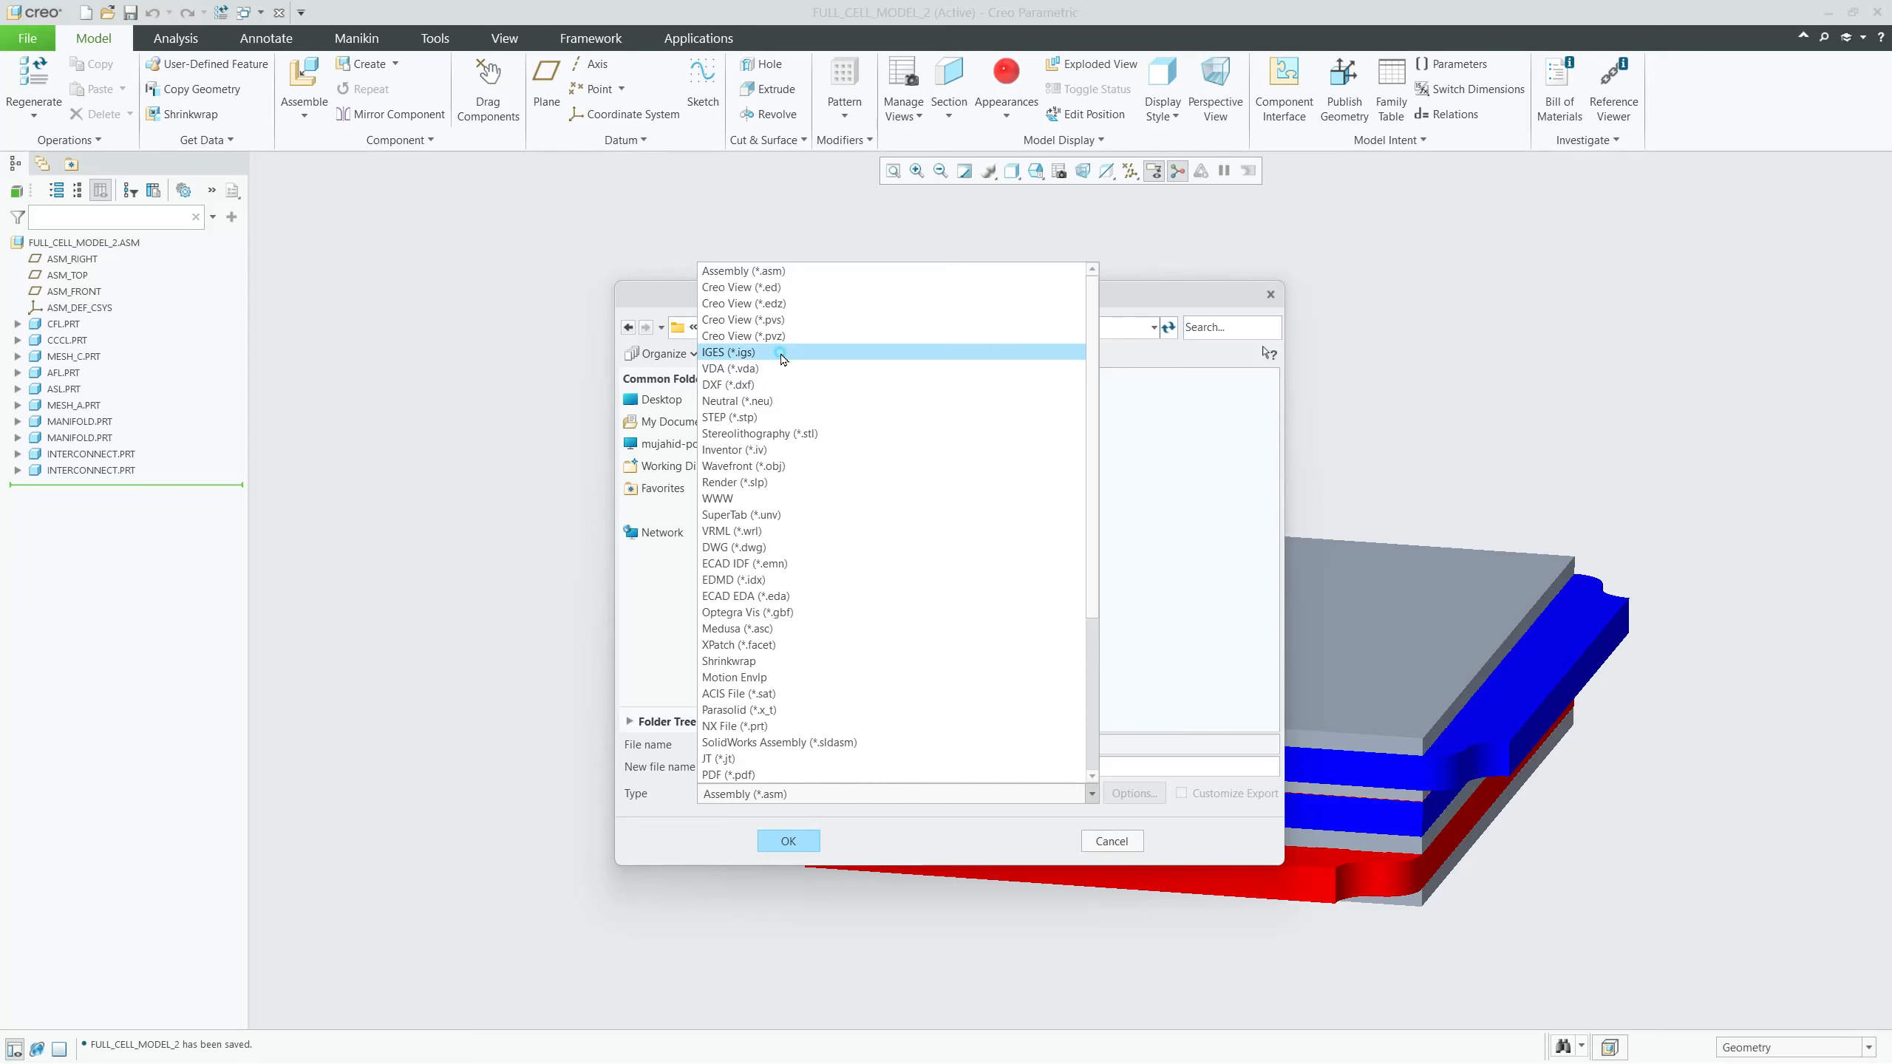
left_click(779, 353)
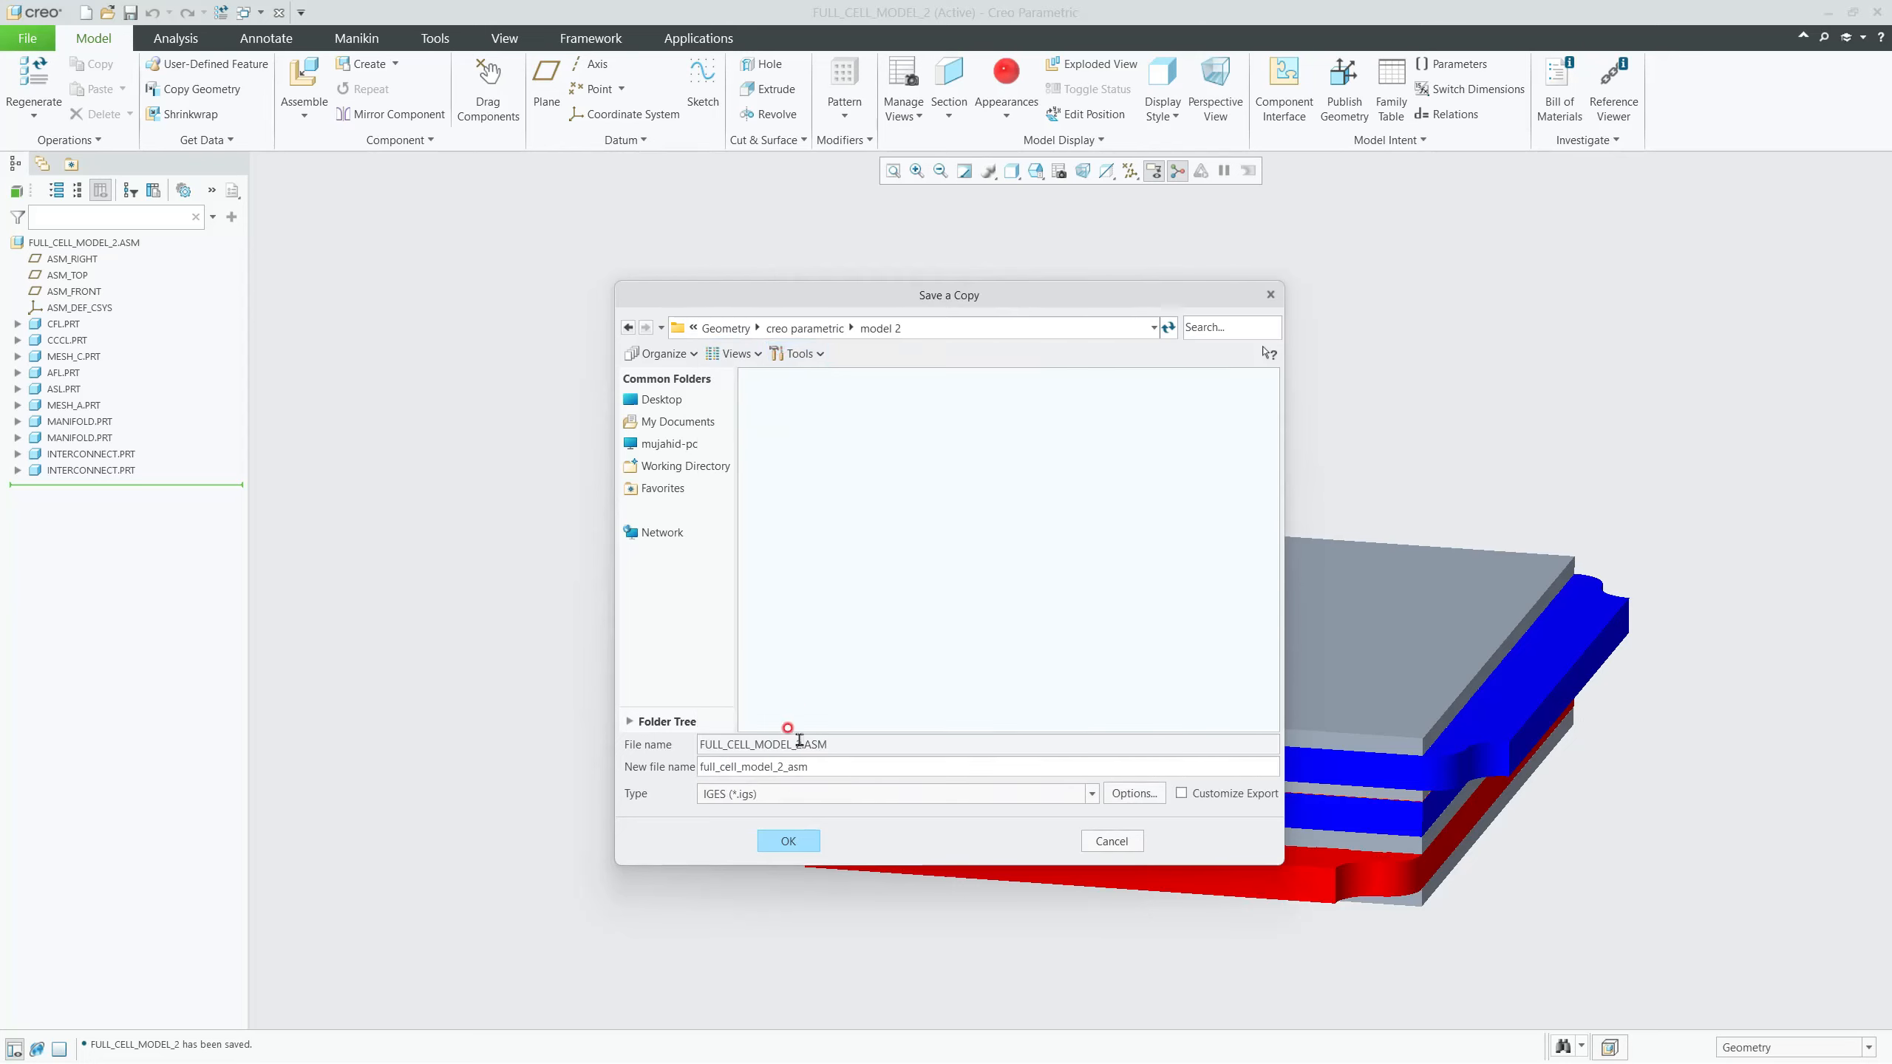
left_click(790, 841)
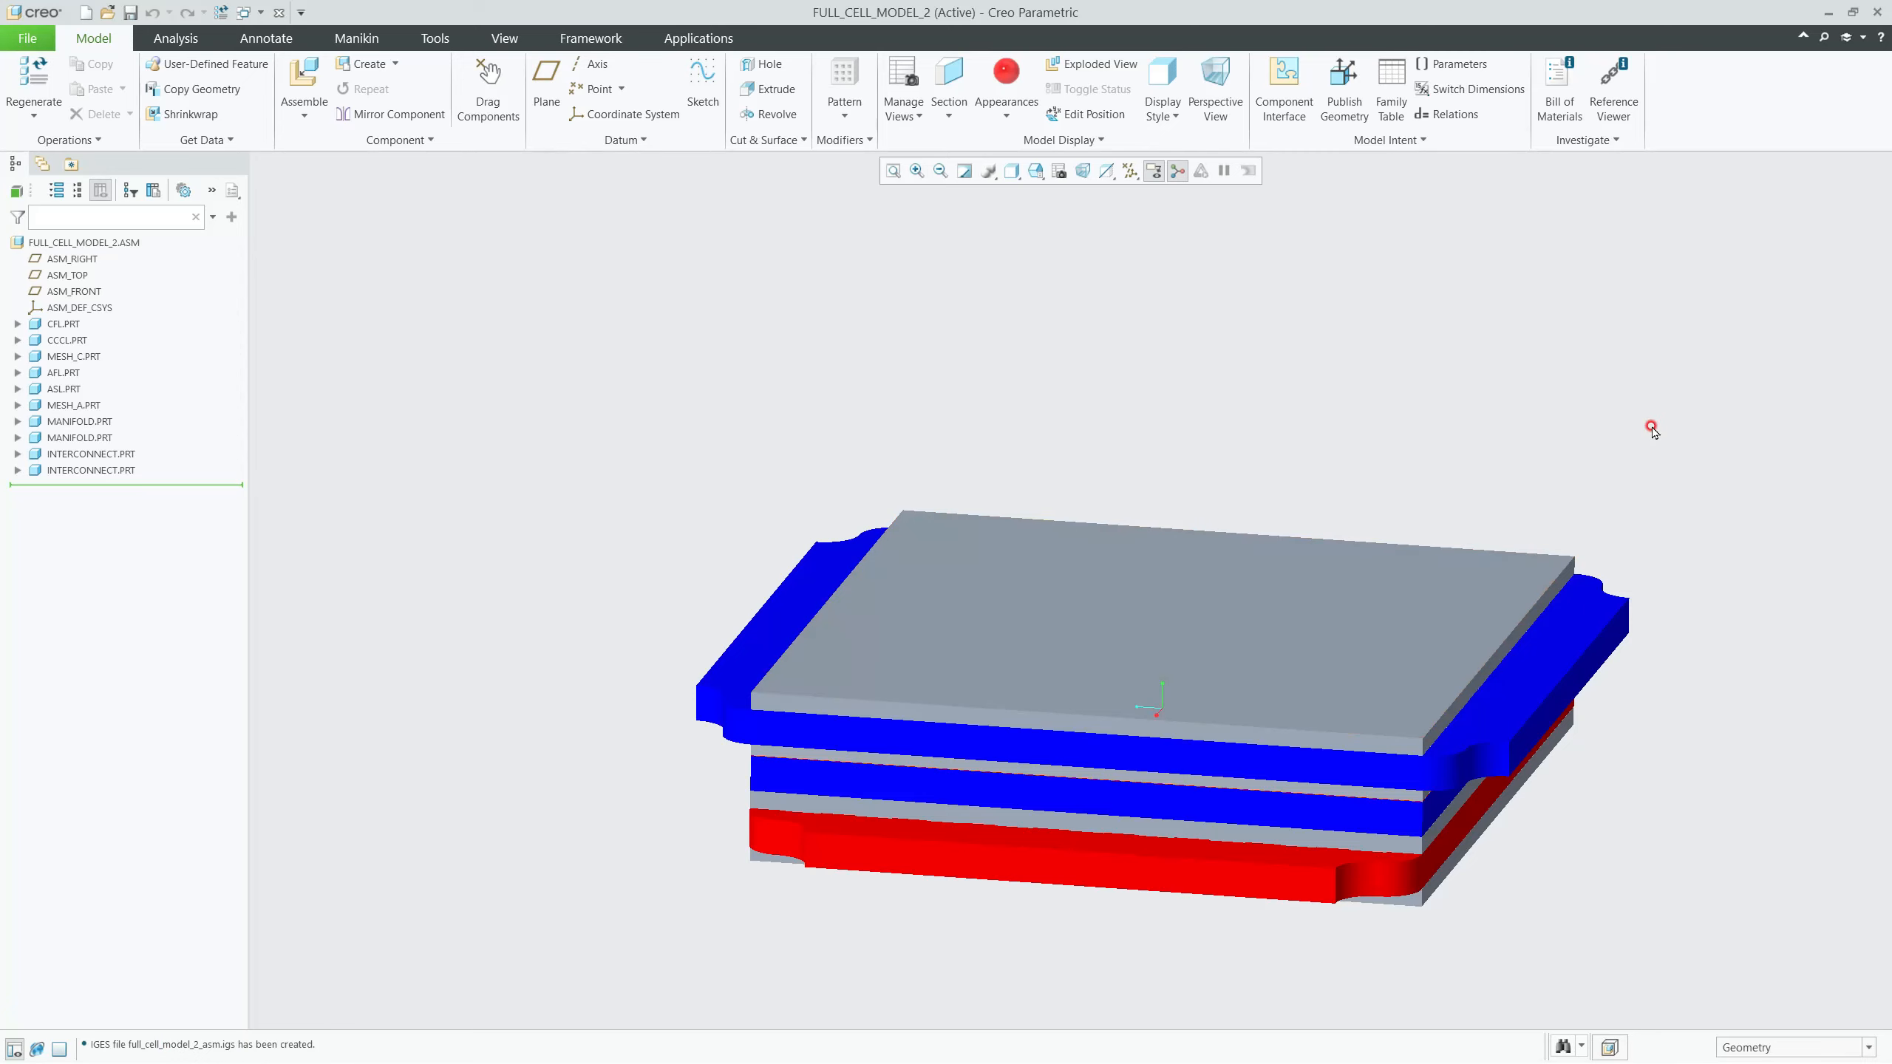
Step: Close the CFL part window, minimise the assembly window and switch to the cell_design_1 project in Workbench
left_click(1827, 13)
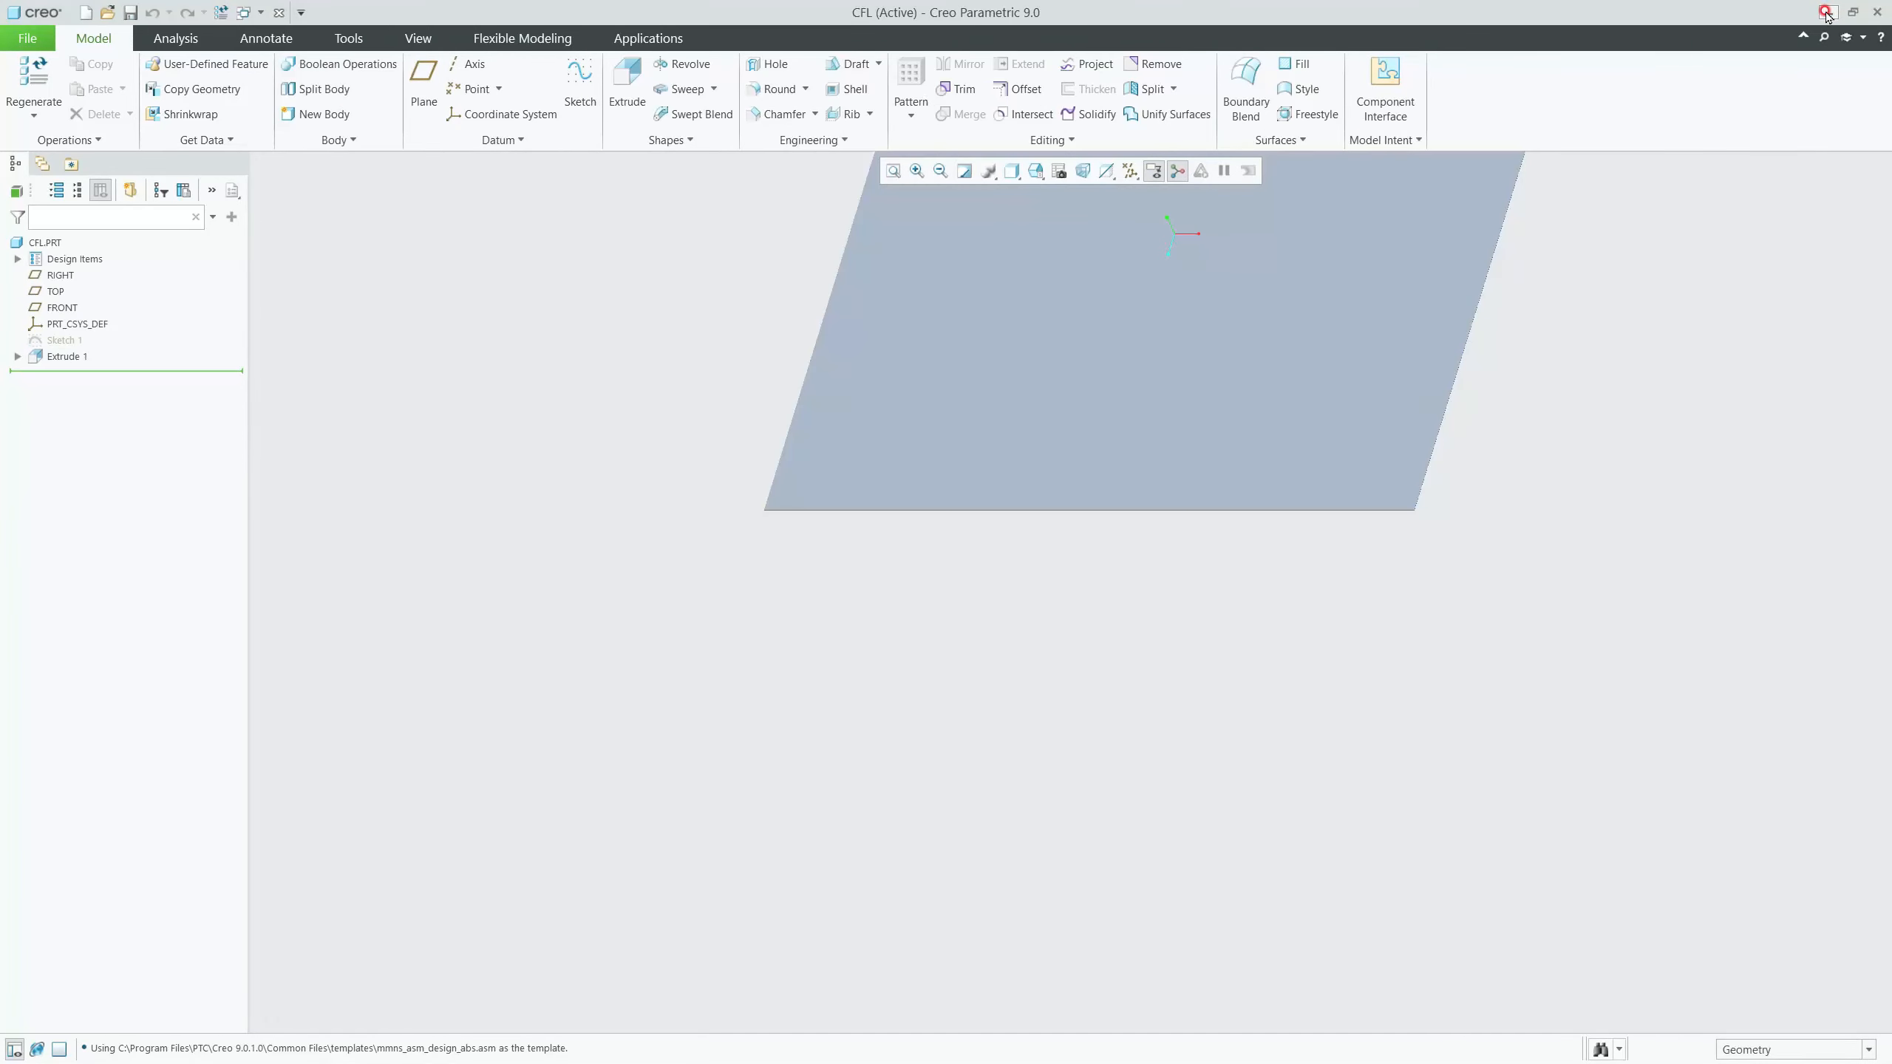
left_click(1877, 13)
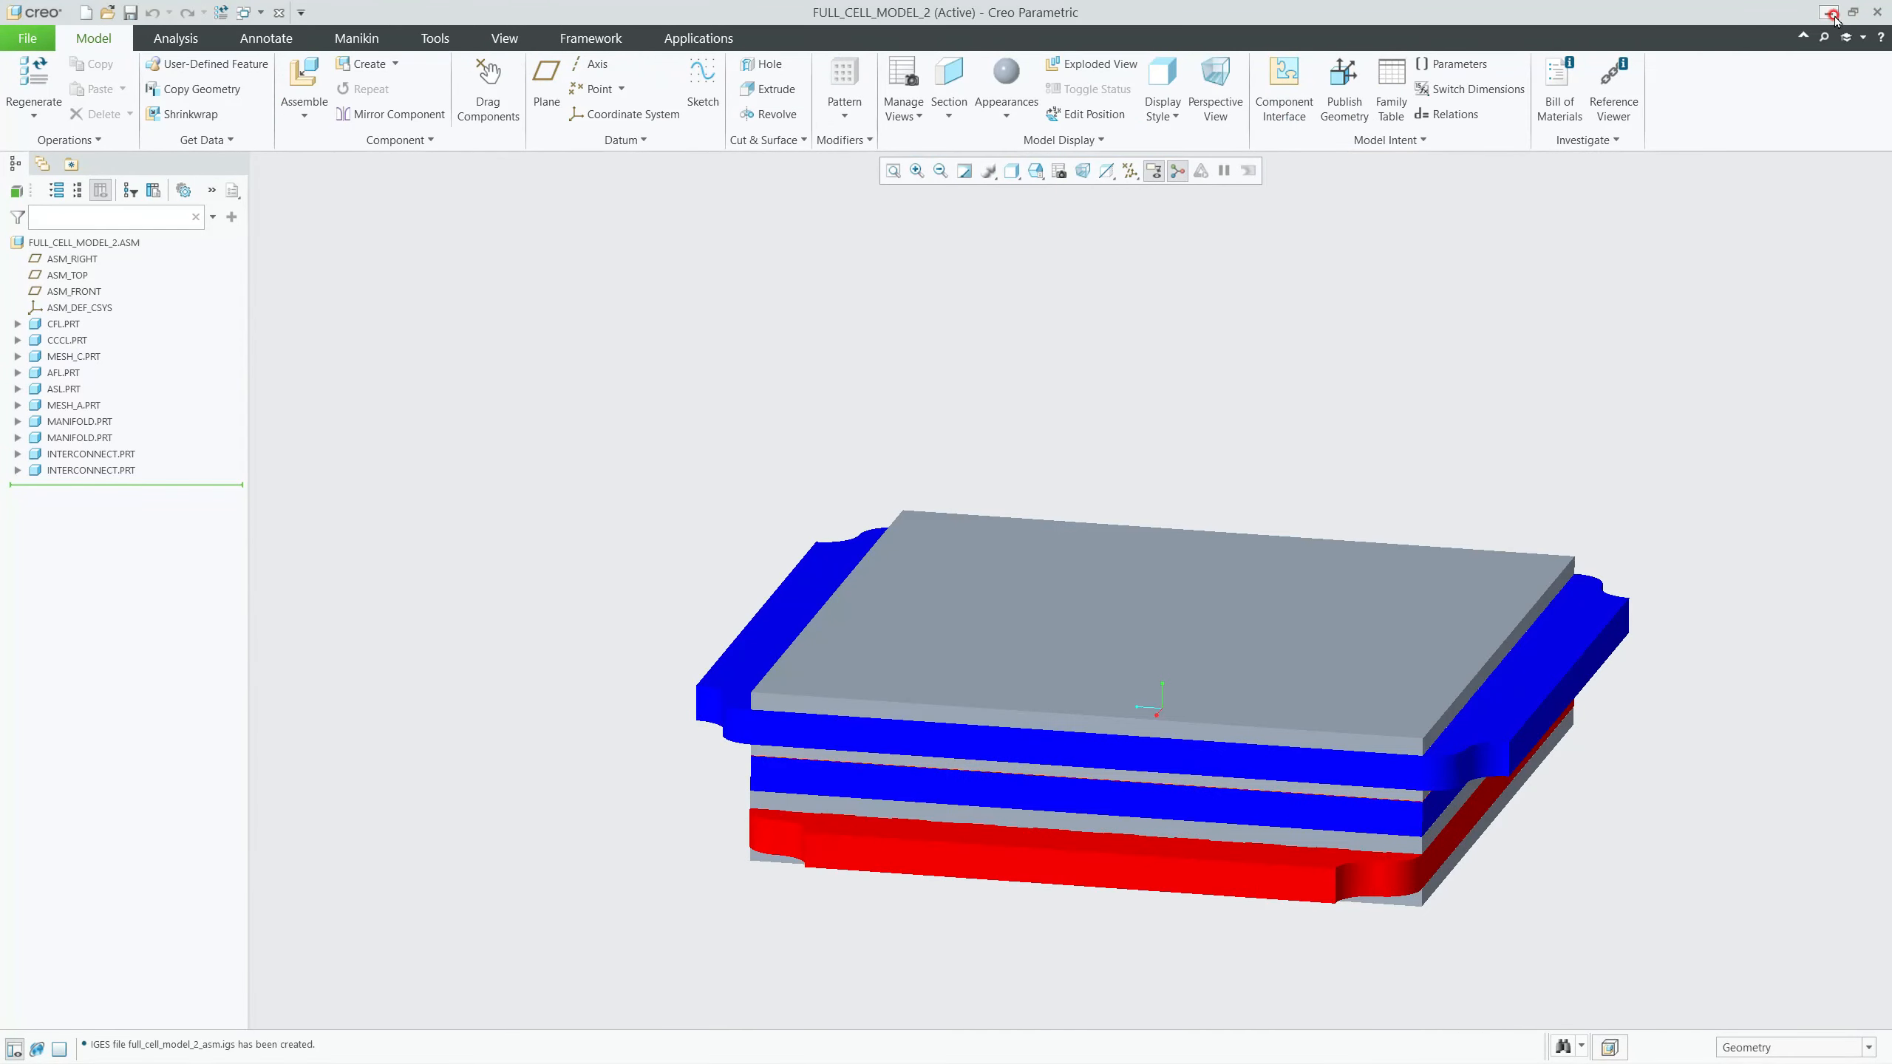
left_click(1830, 13)
left_click(1830, 13)
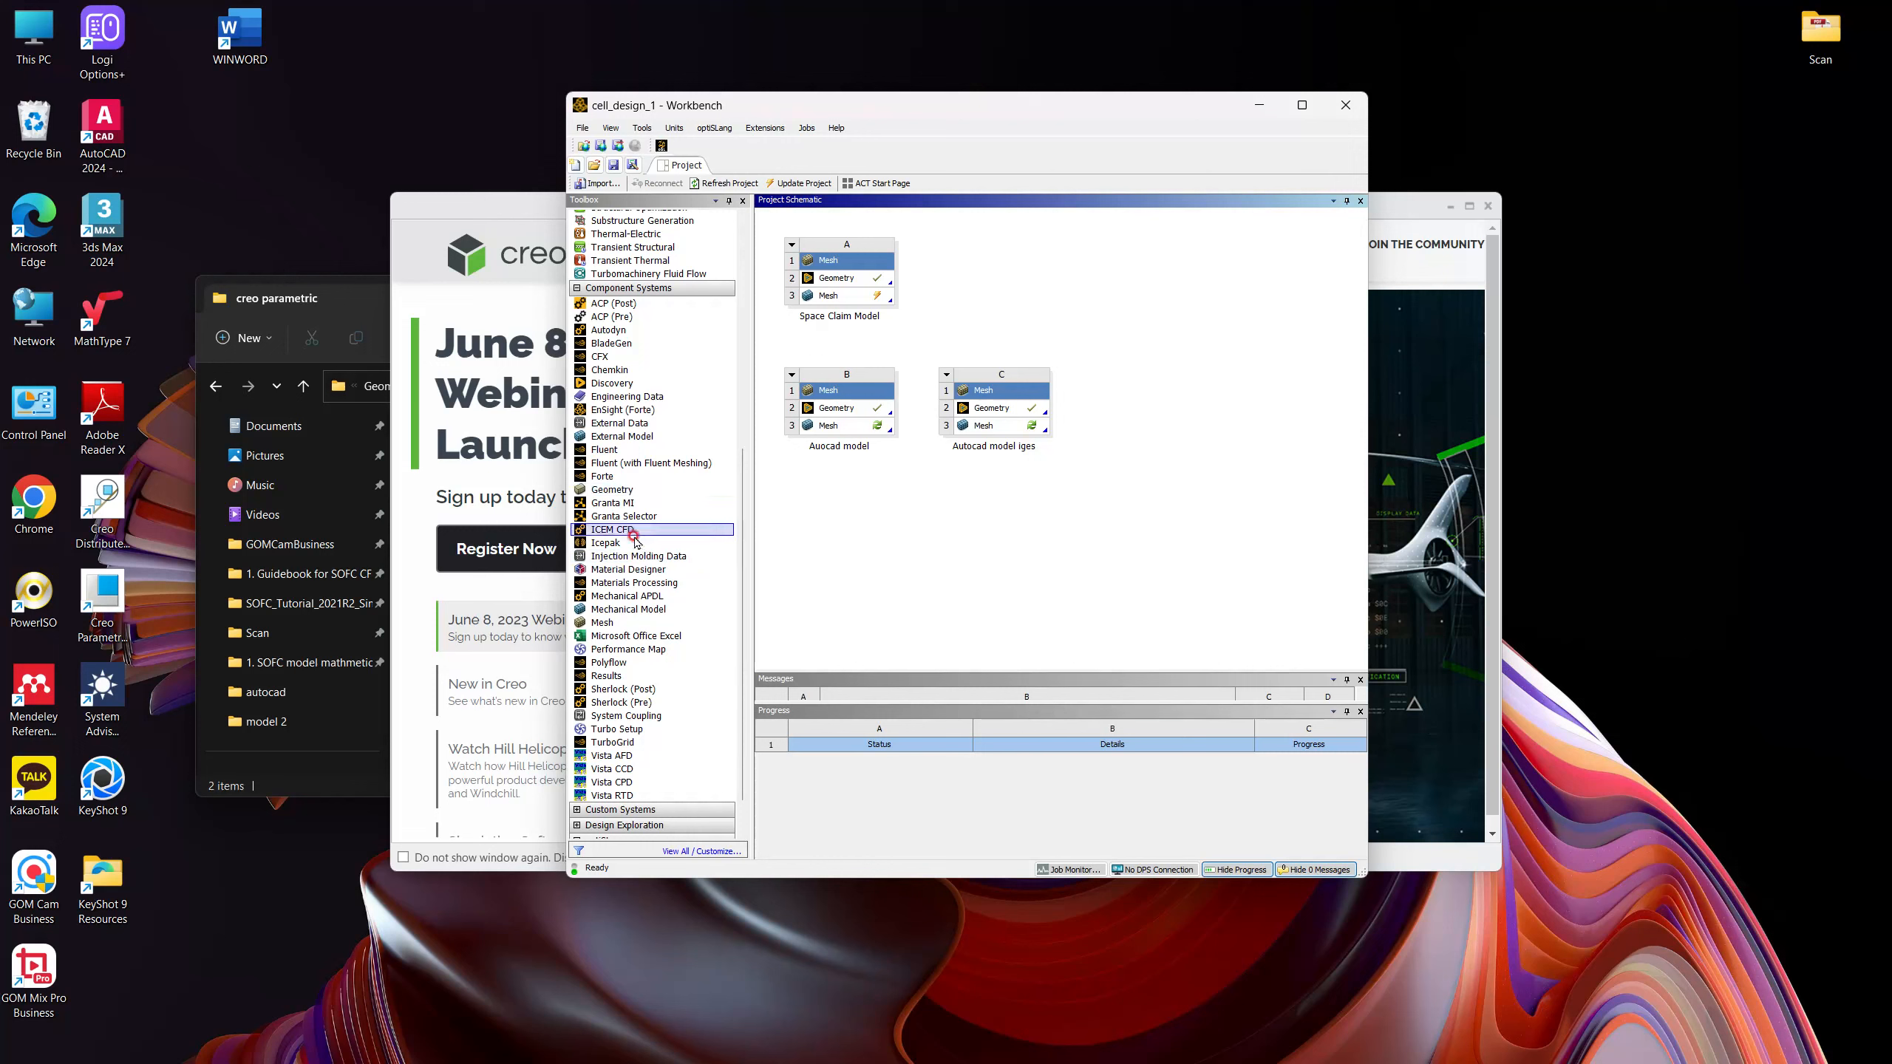
Step: Add two Mesh systems in a new row below the existing ones and name them Creo Model and Creo Model igs
left_click(634, 623)
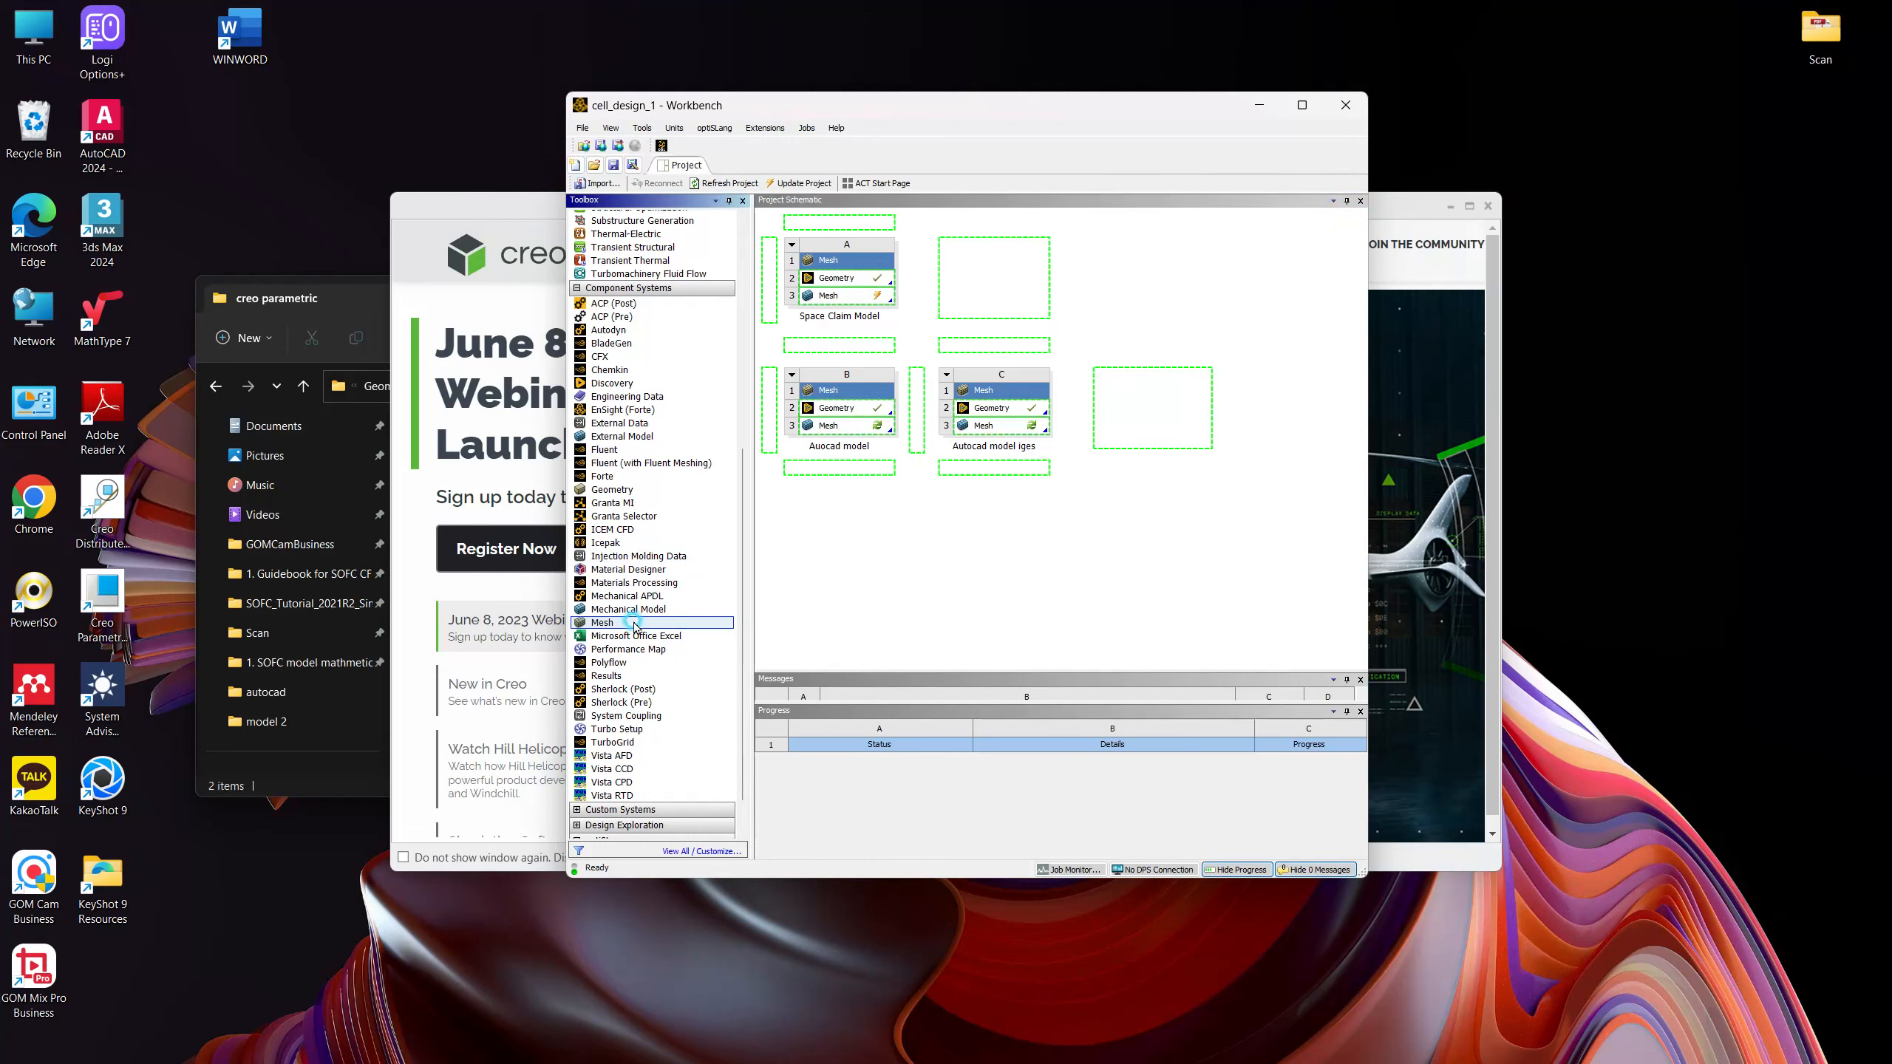
left_click_drag(634, 623, 834, 467)
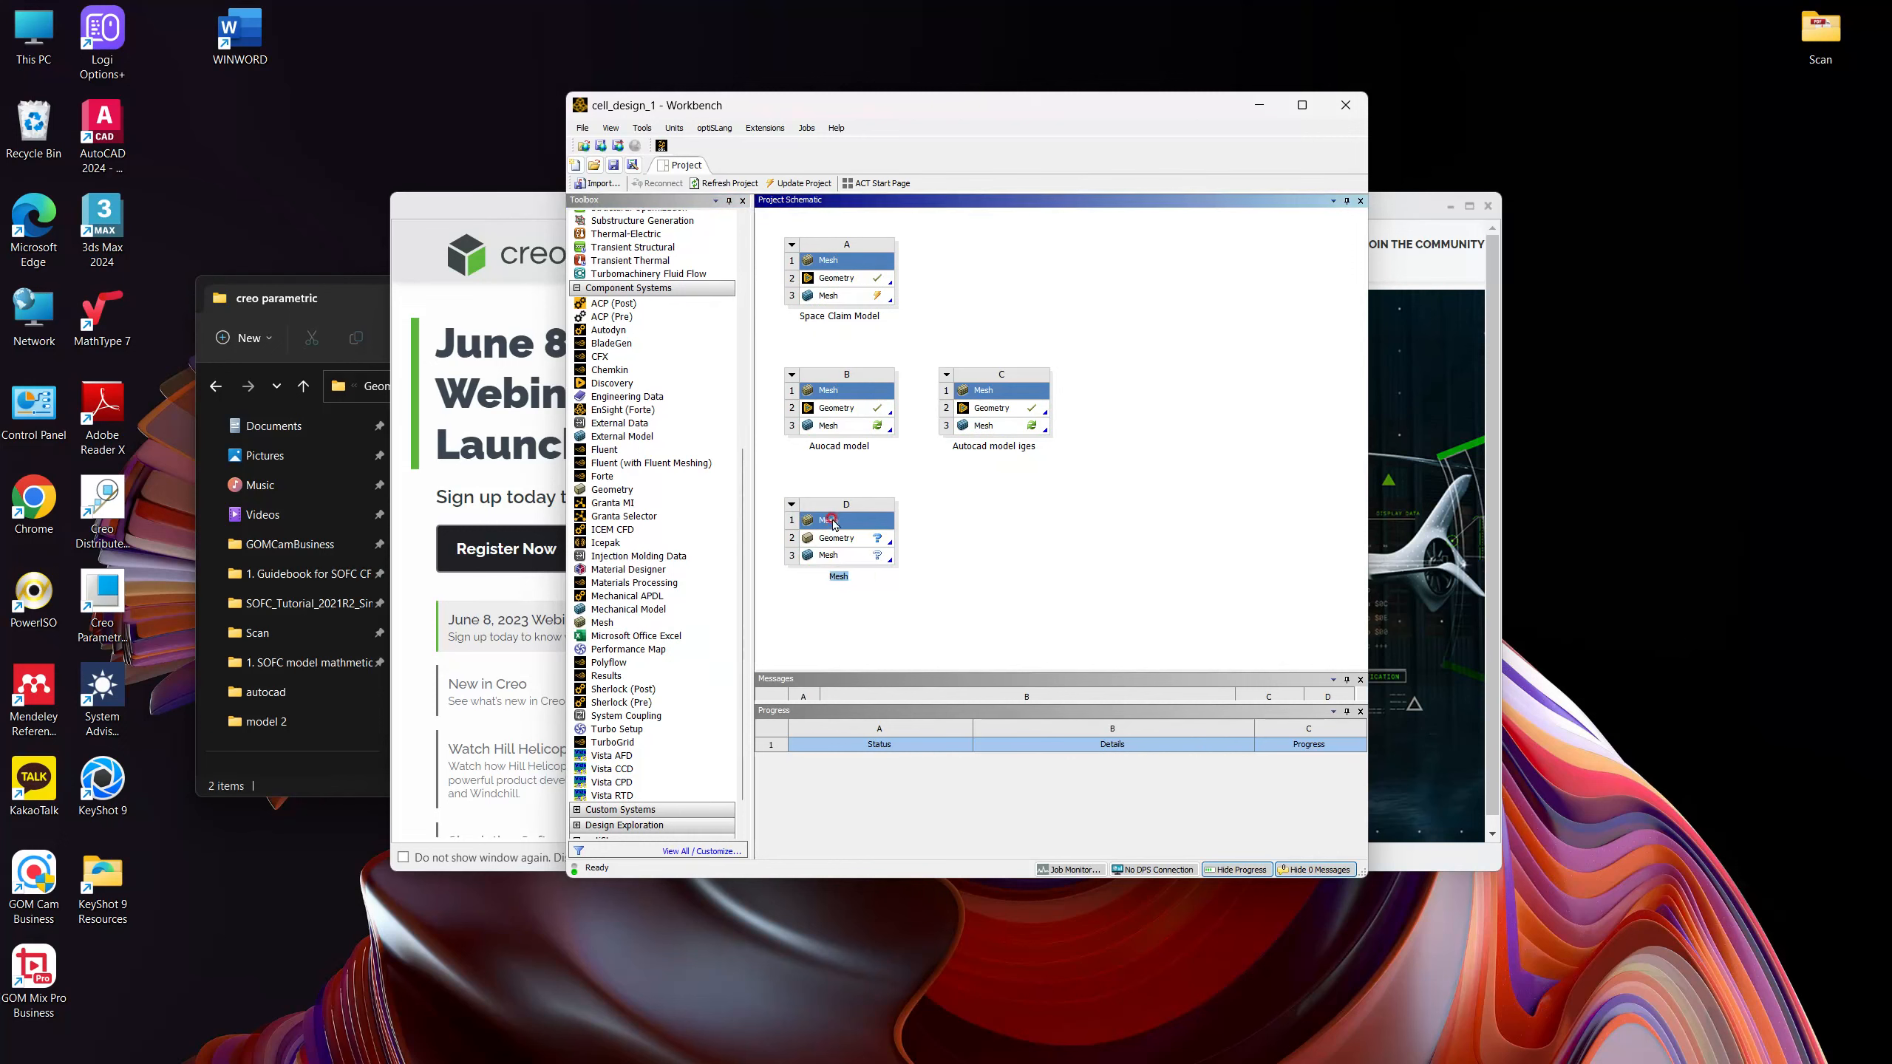
left_click(828, 507)
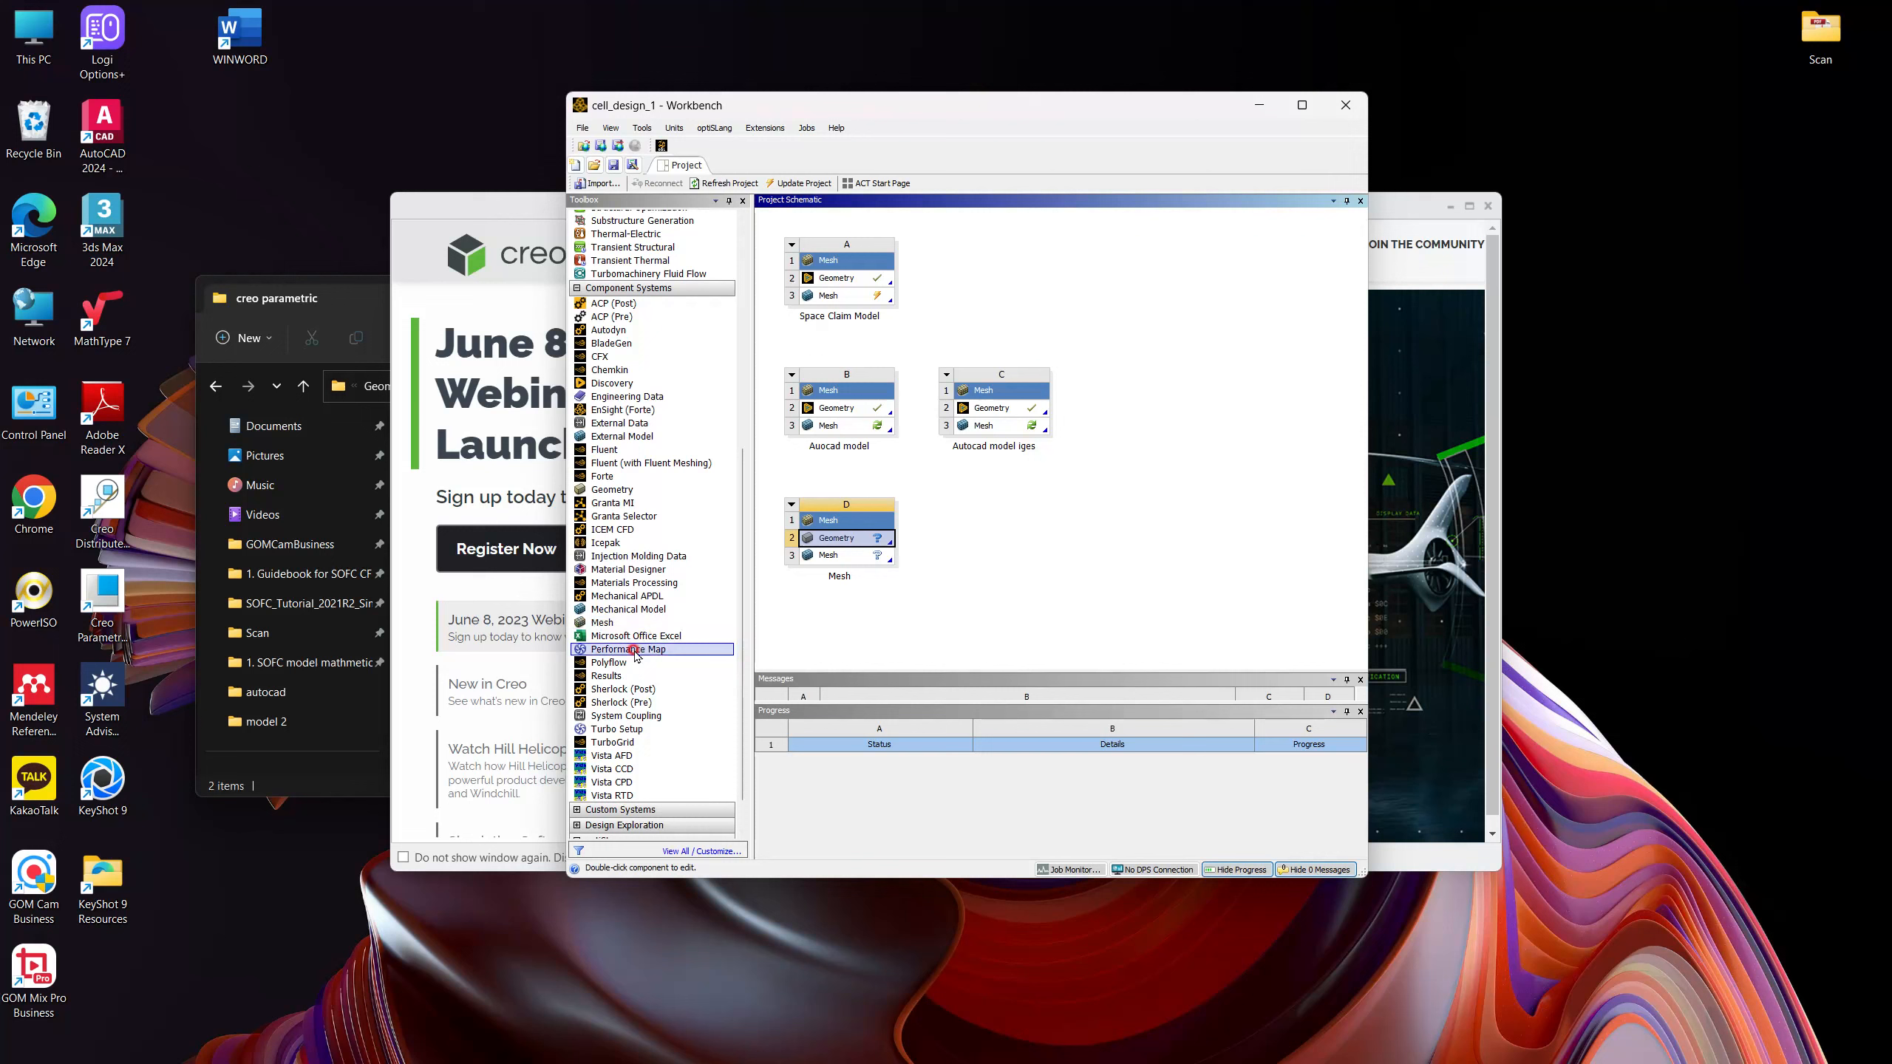
left_click_drag(617, 623, 988, 557)
left_click(1128, 552)
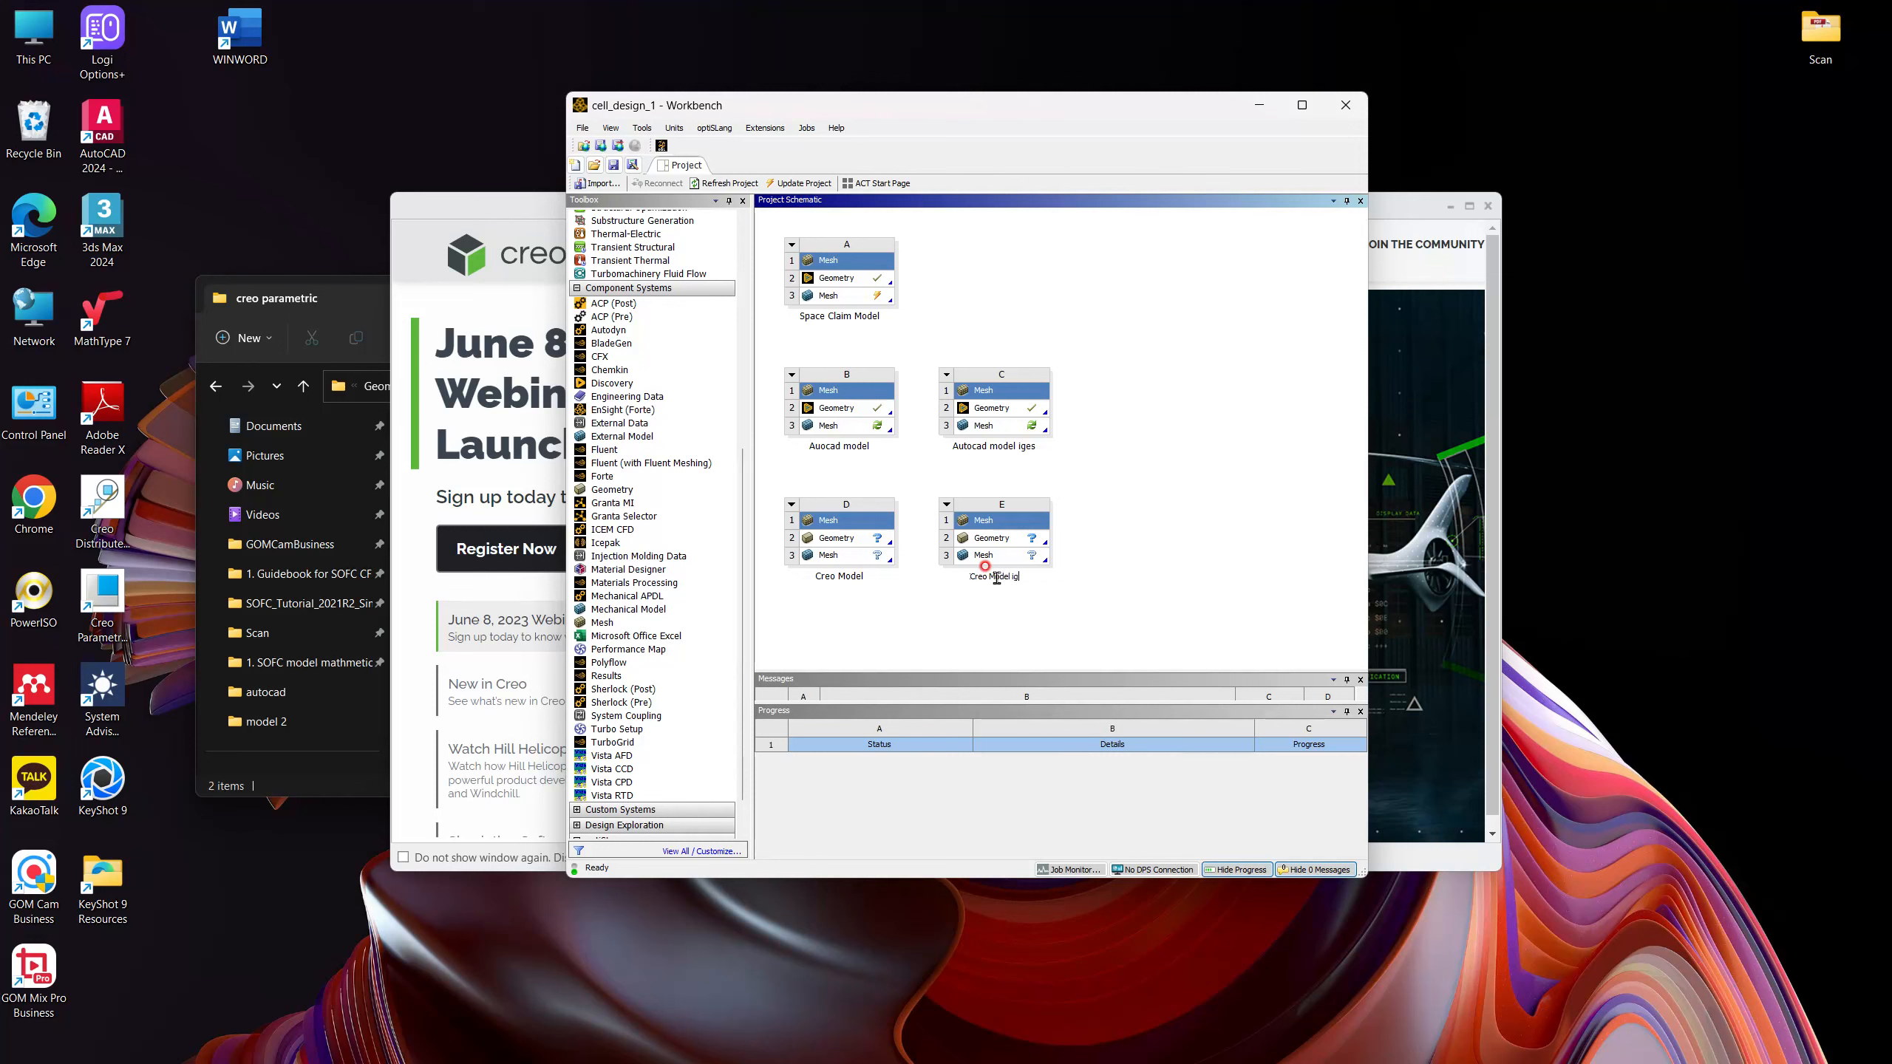
left_click(1150, 603)
Step: Start SpaceClaim for the Geometry cell of the Creo Model system and close the Creo start page window
right_click(850, 544)
left_click(933, 580)
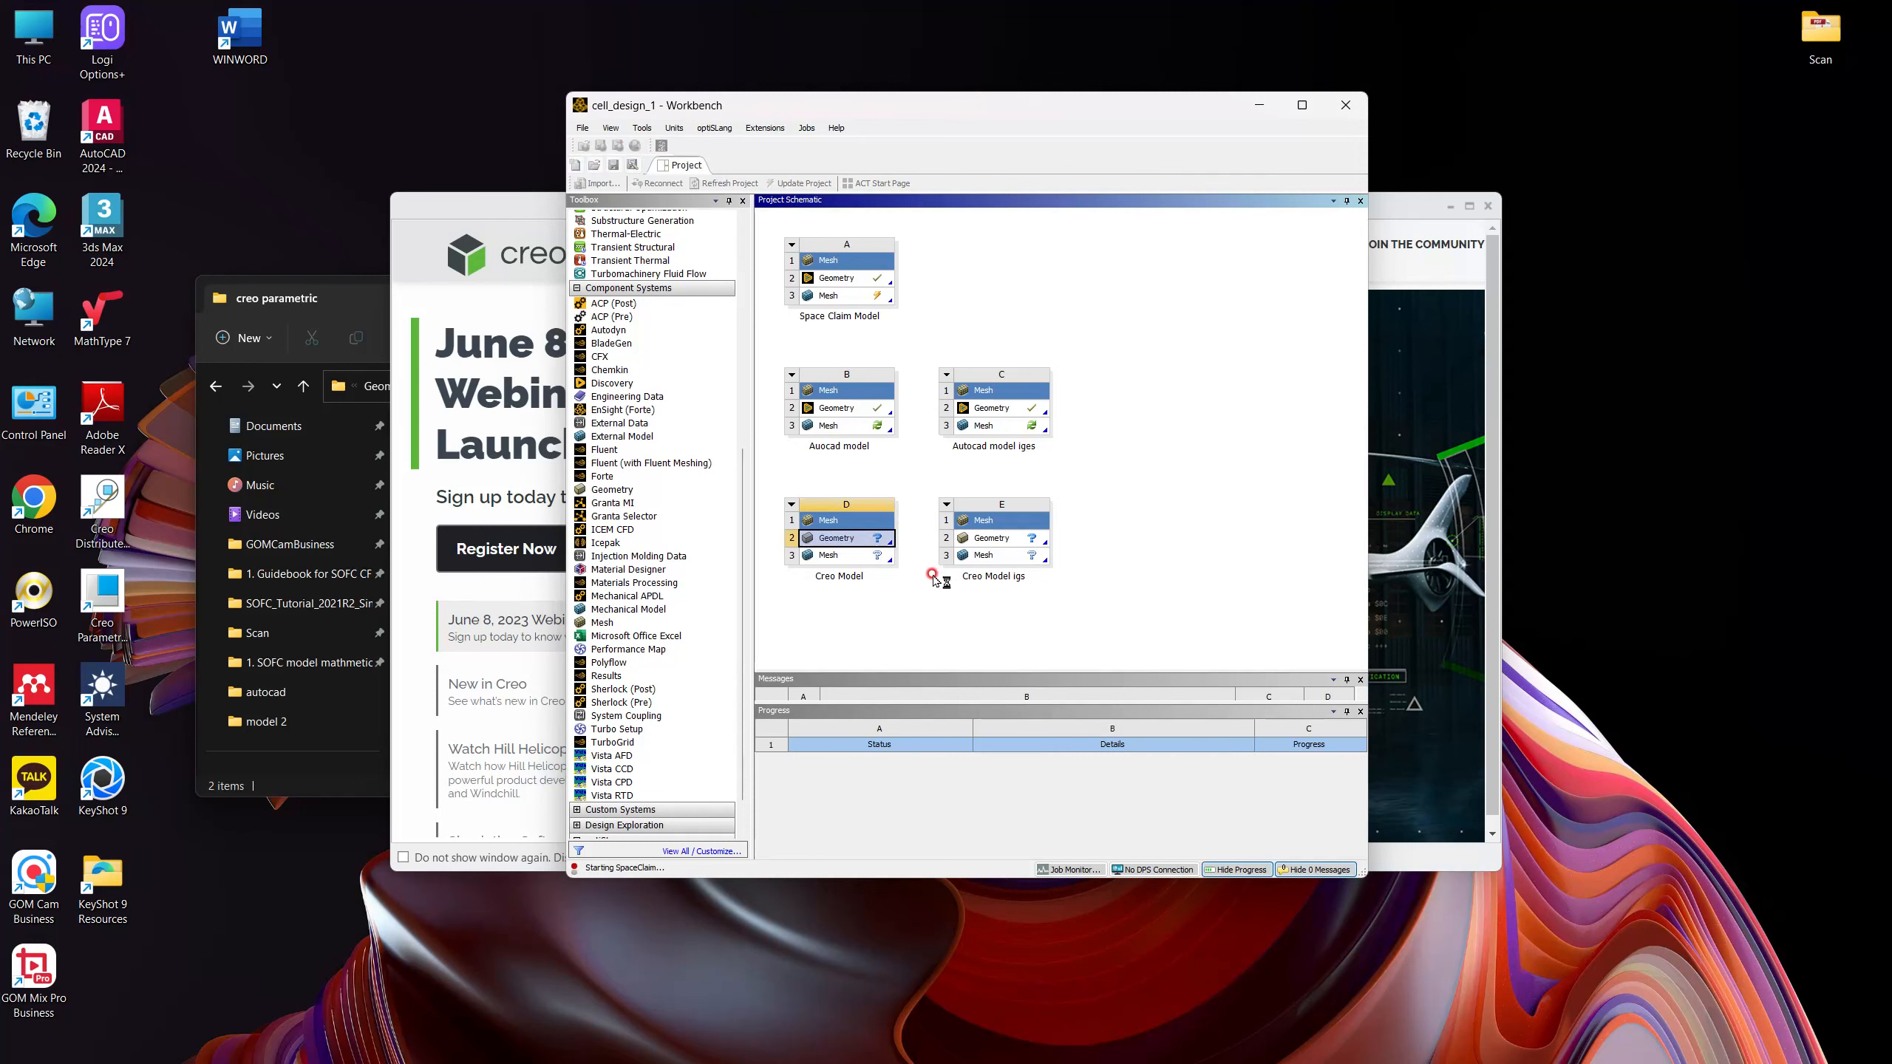
left_click(1488, 206)
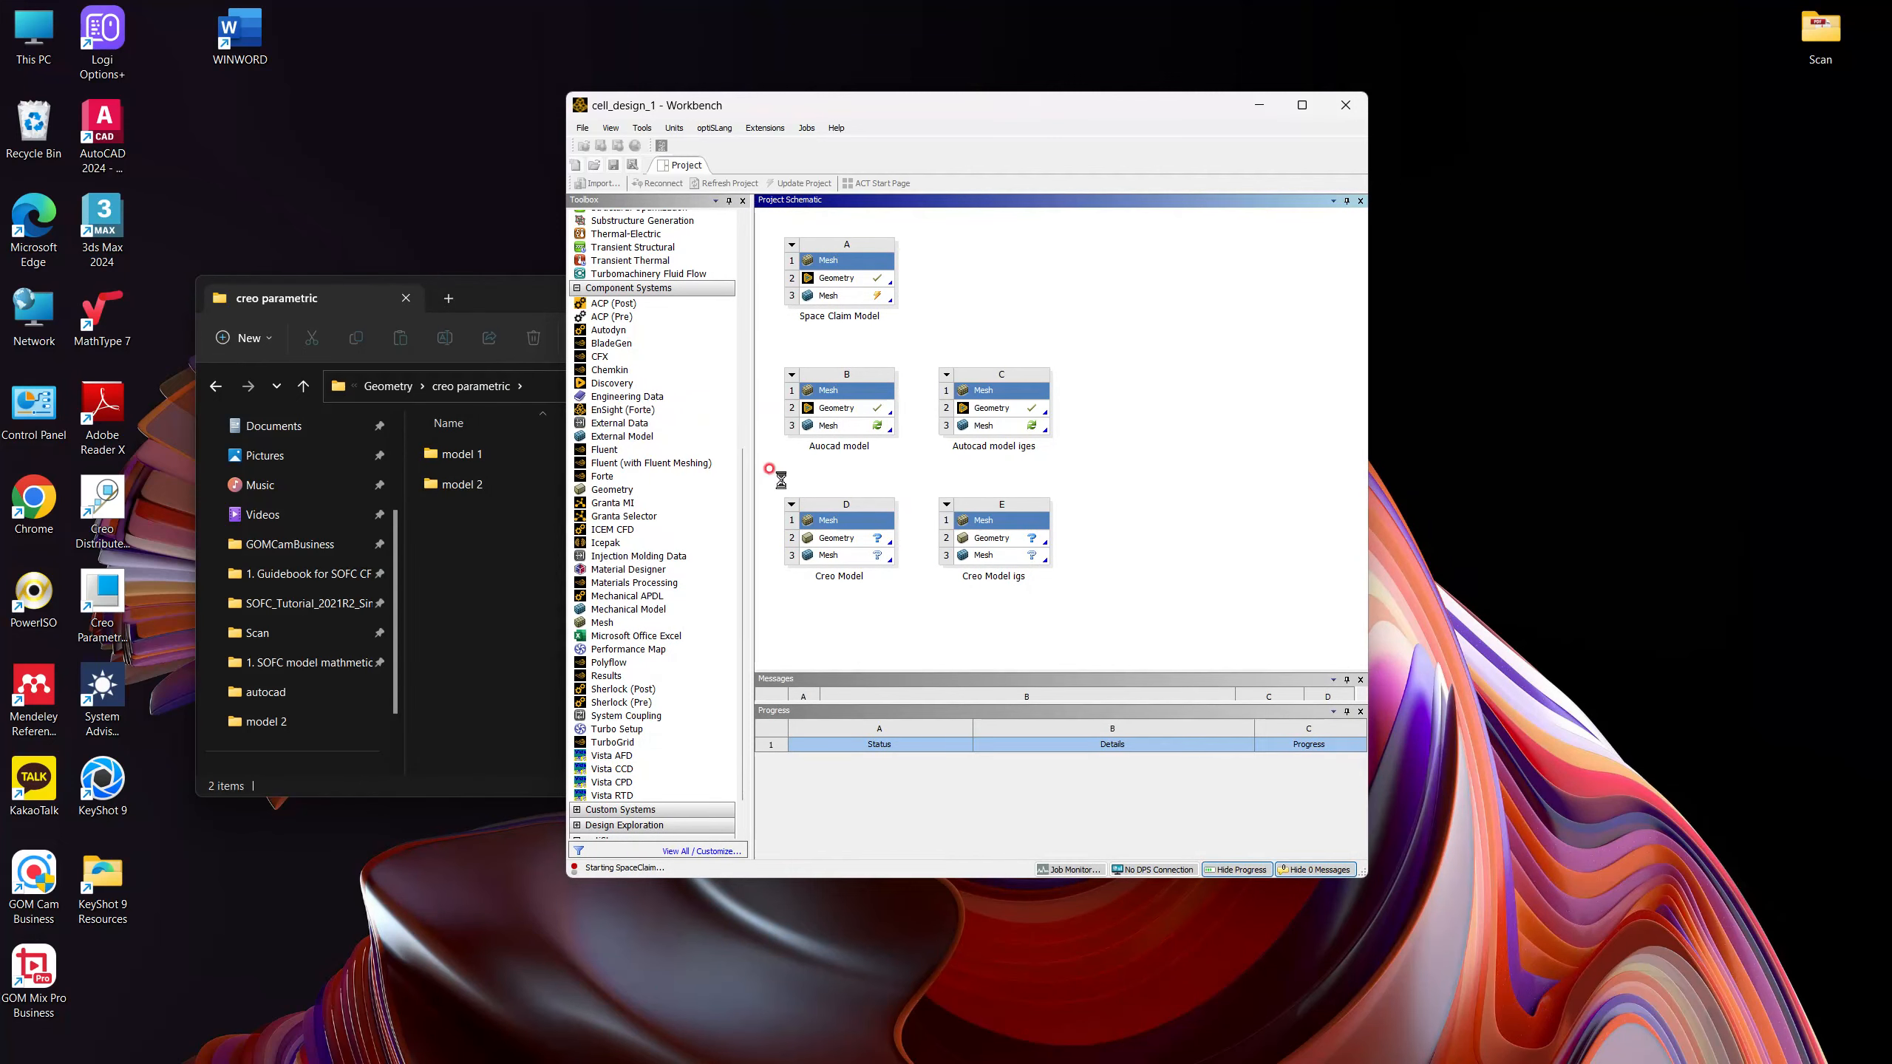
Step: Open the model 2 folder in File Explorer and review the saved Creo part, assembly and IGES files
left_click(479, 489)
double_click(479, 488)
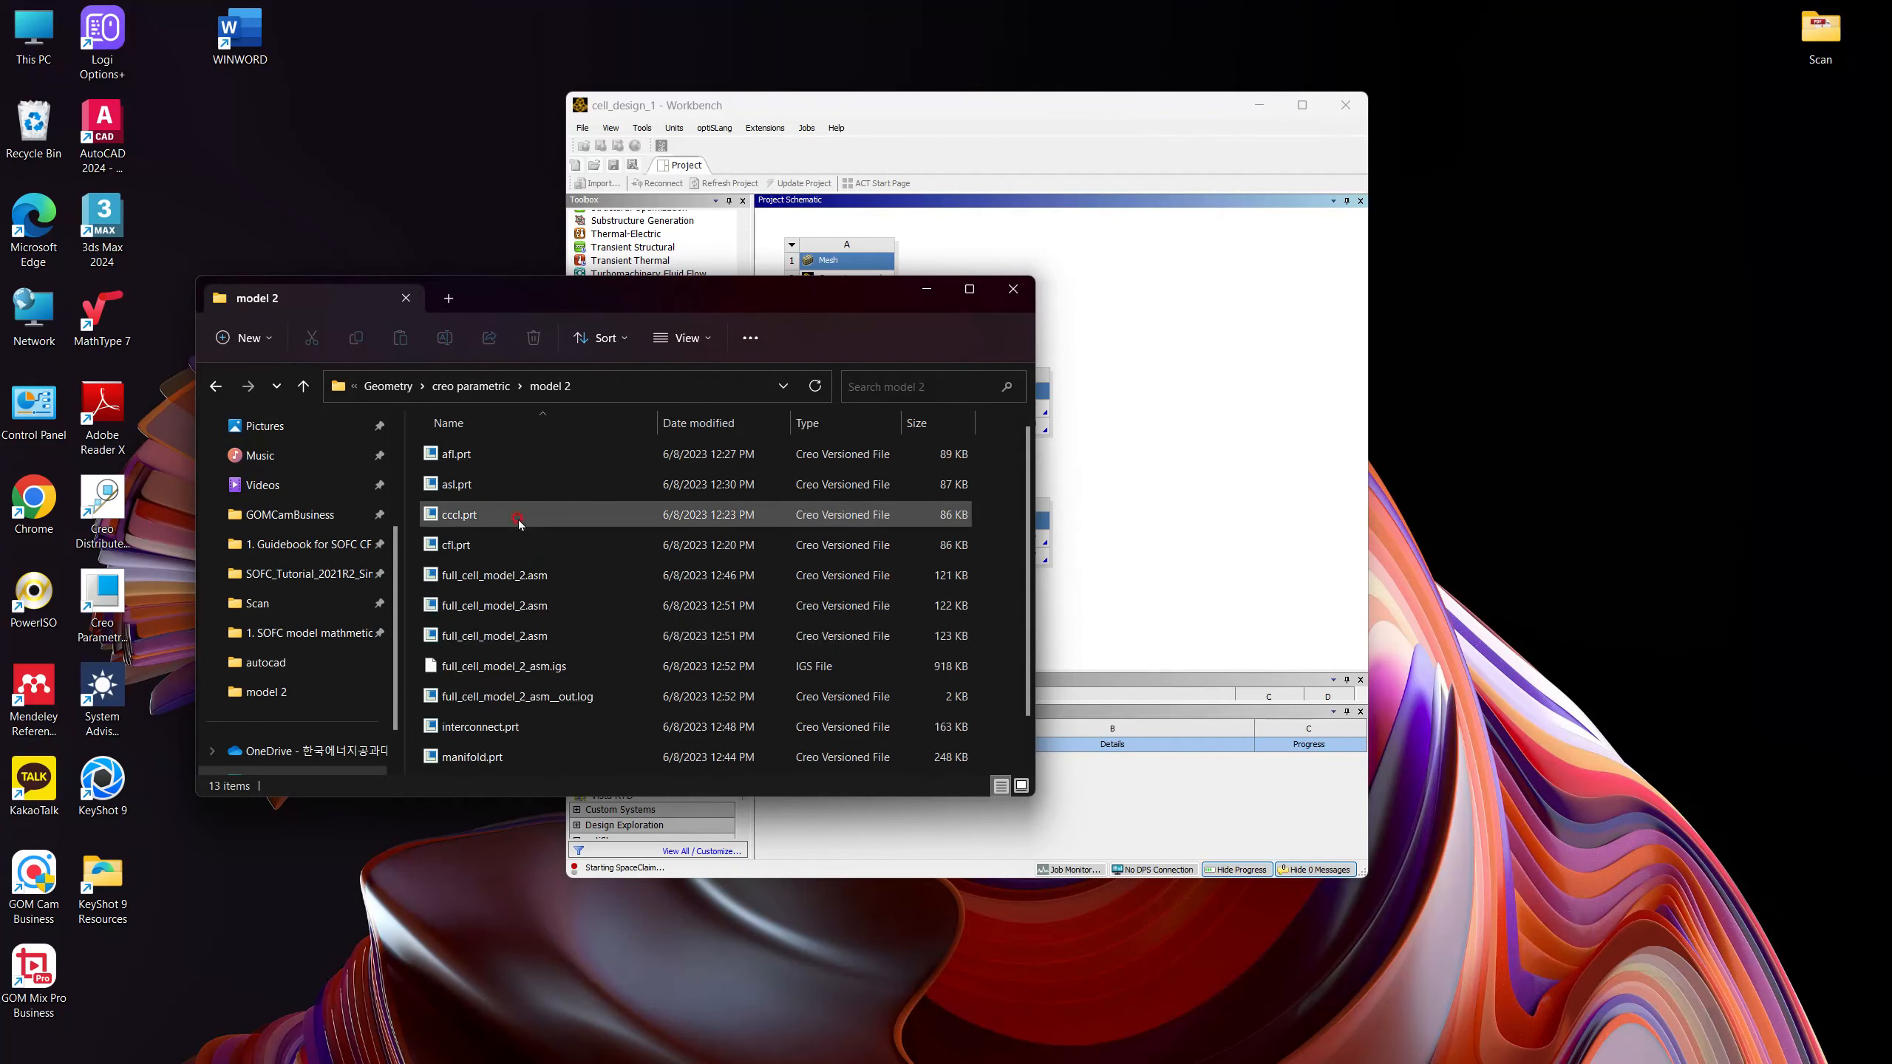
scroll(522, 552, "down", 1)
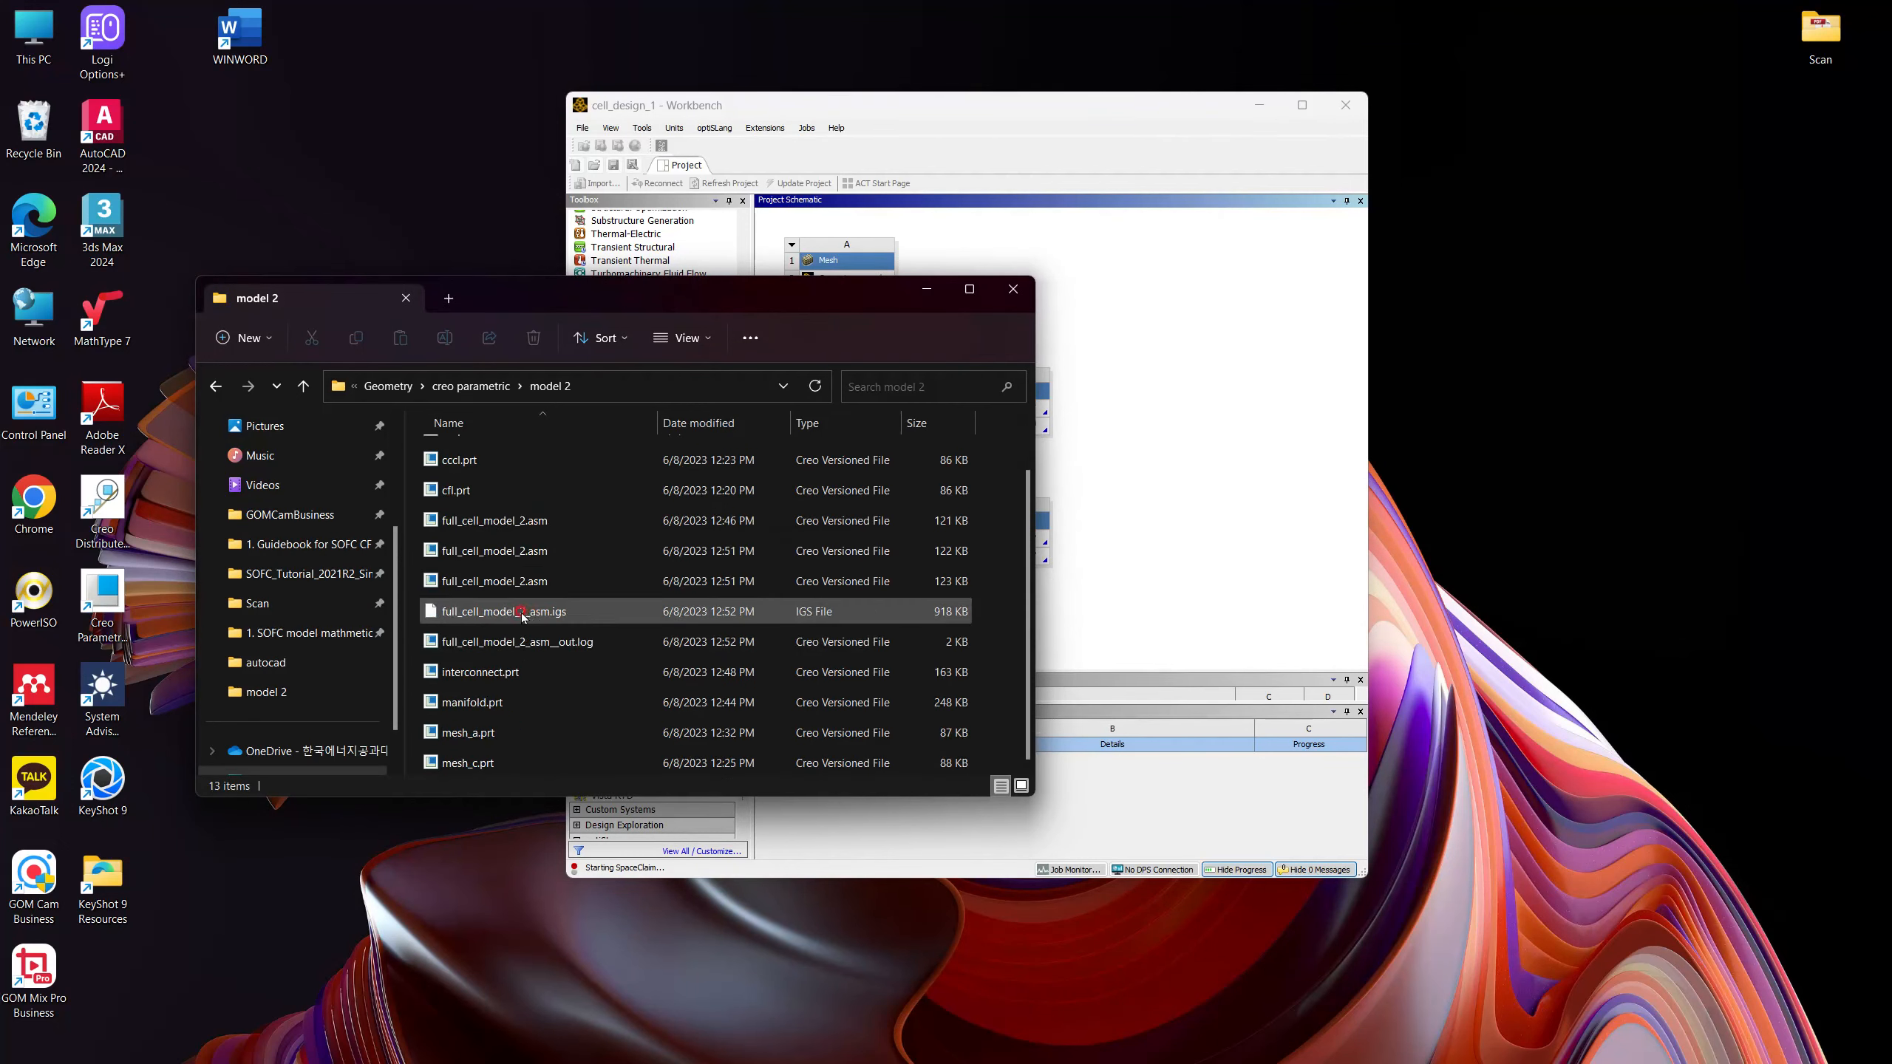
scroll(502, 645, "up", 1)
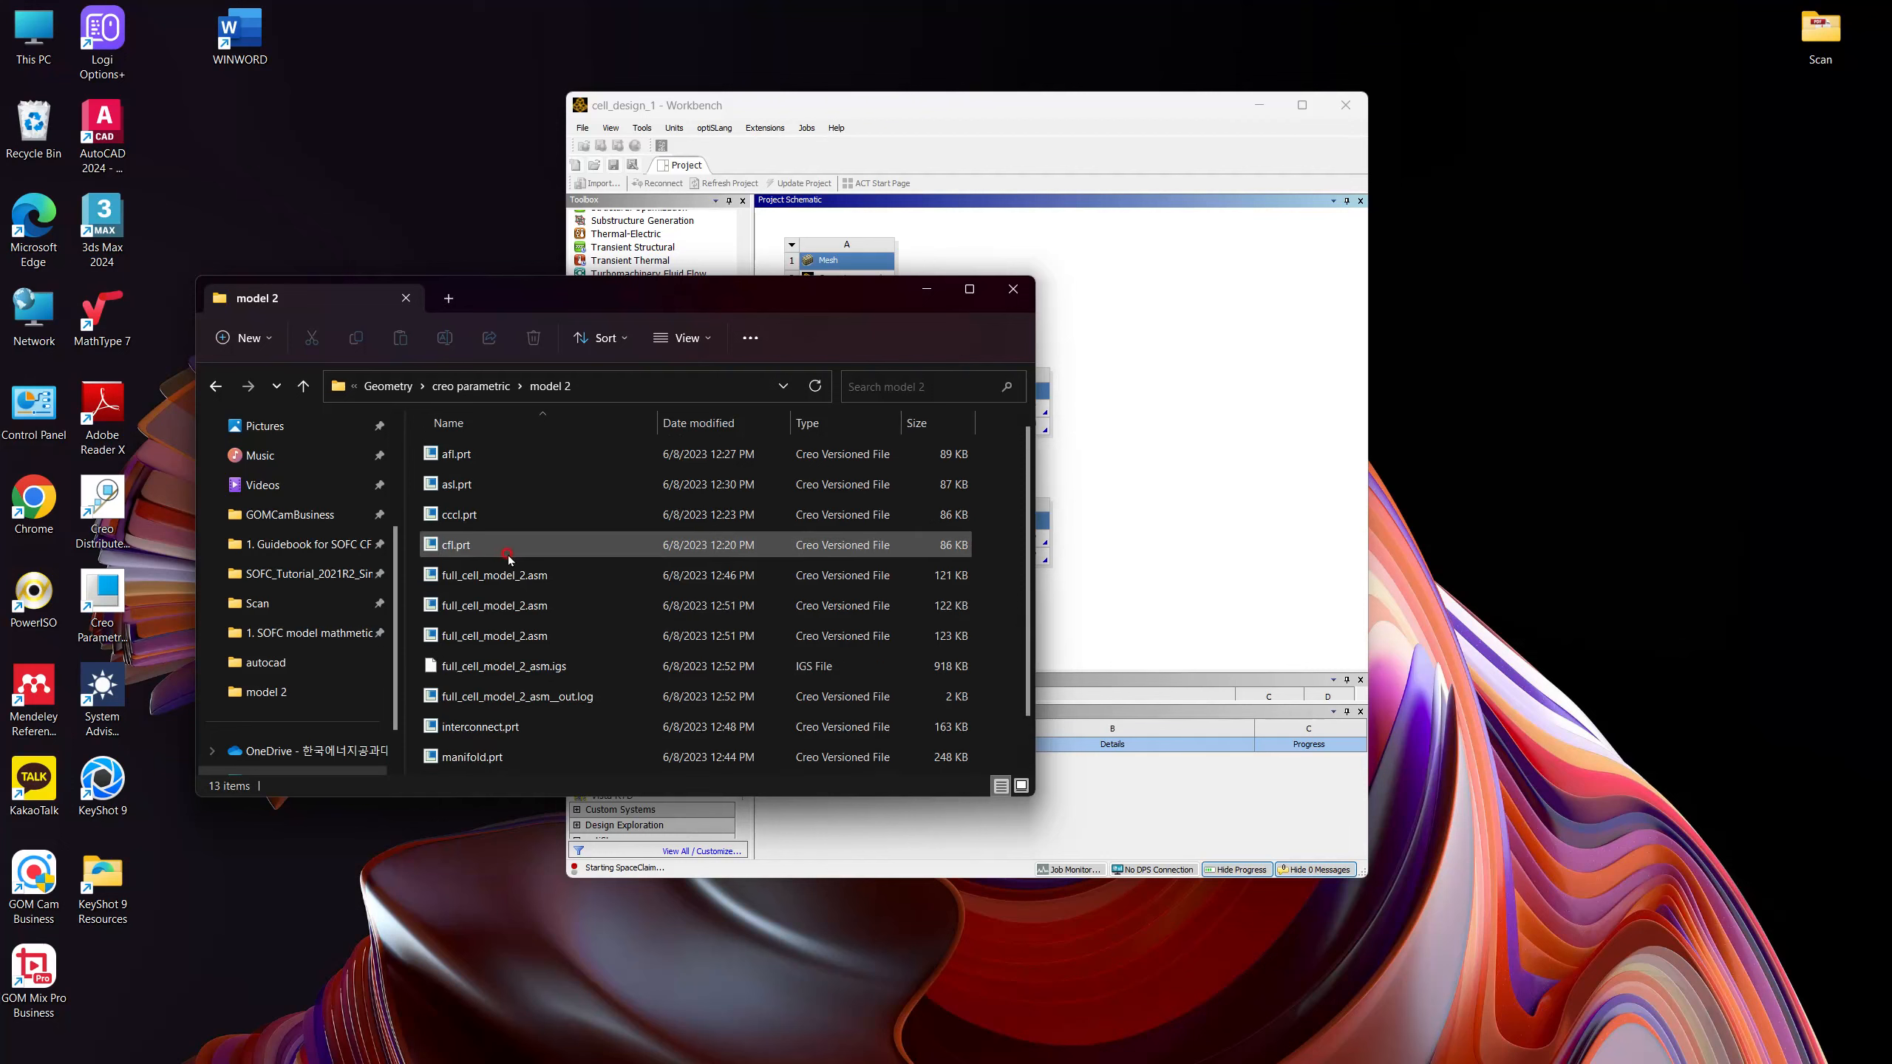
scroll(503, 567, "down", 1)
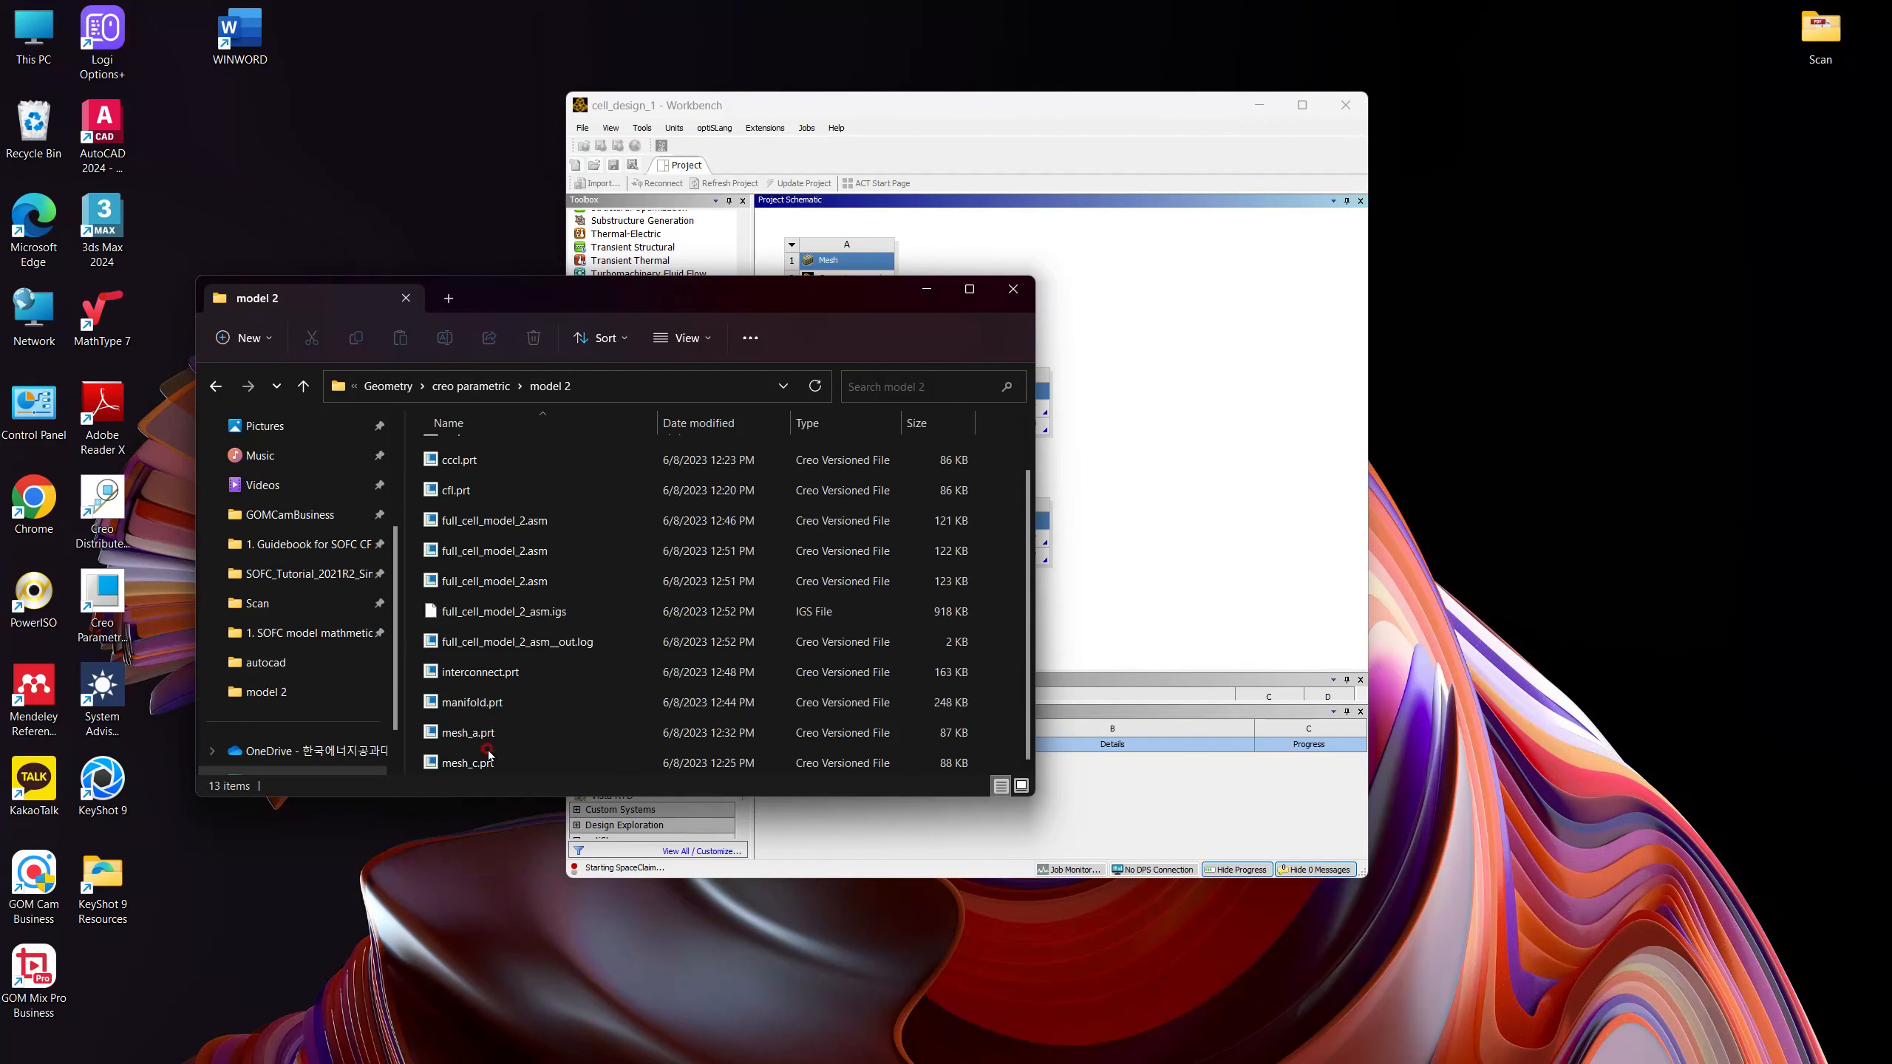
scroll(491, 752, "up", 1)
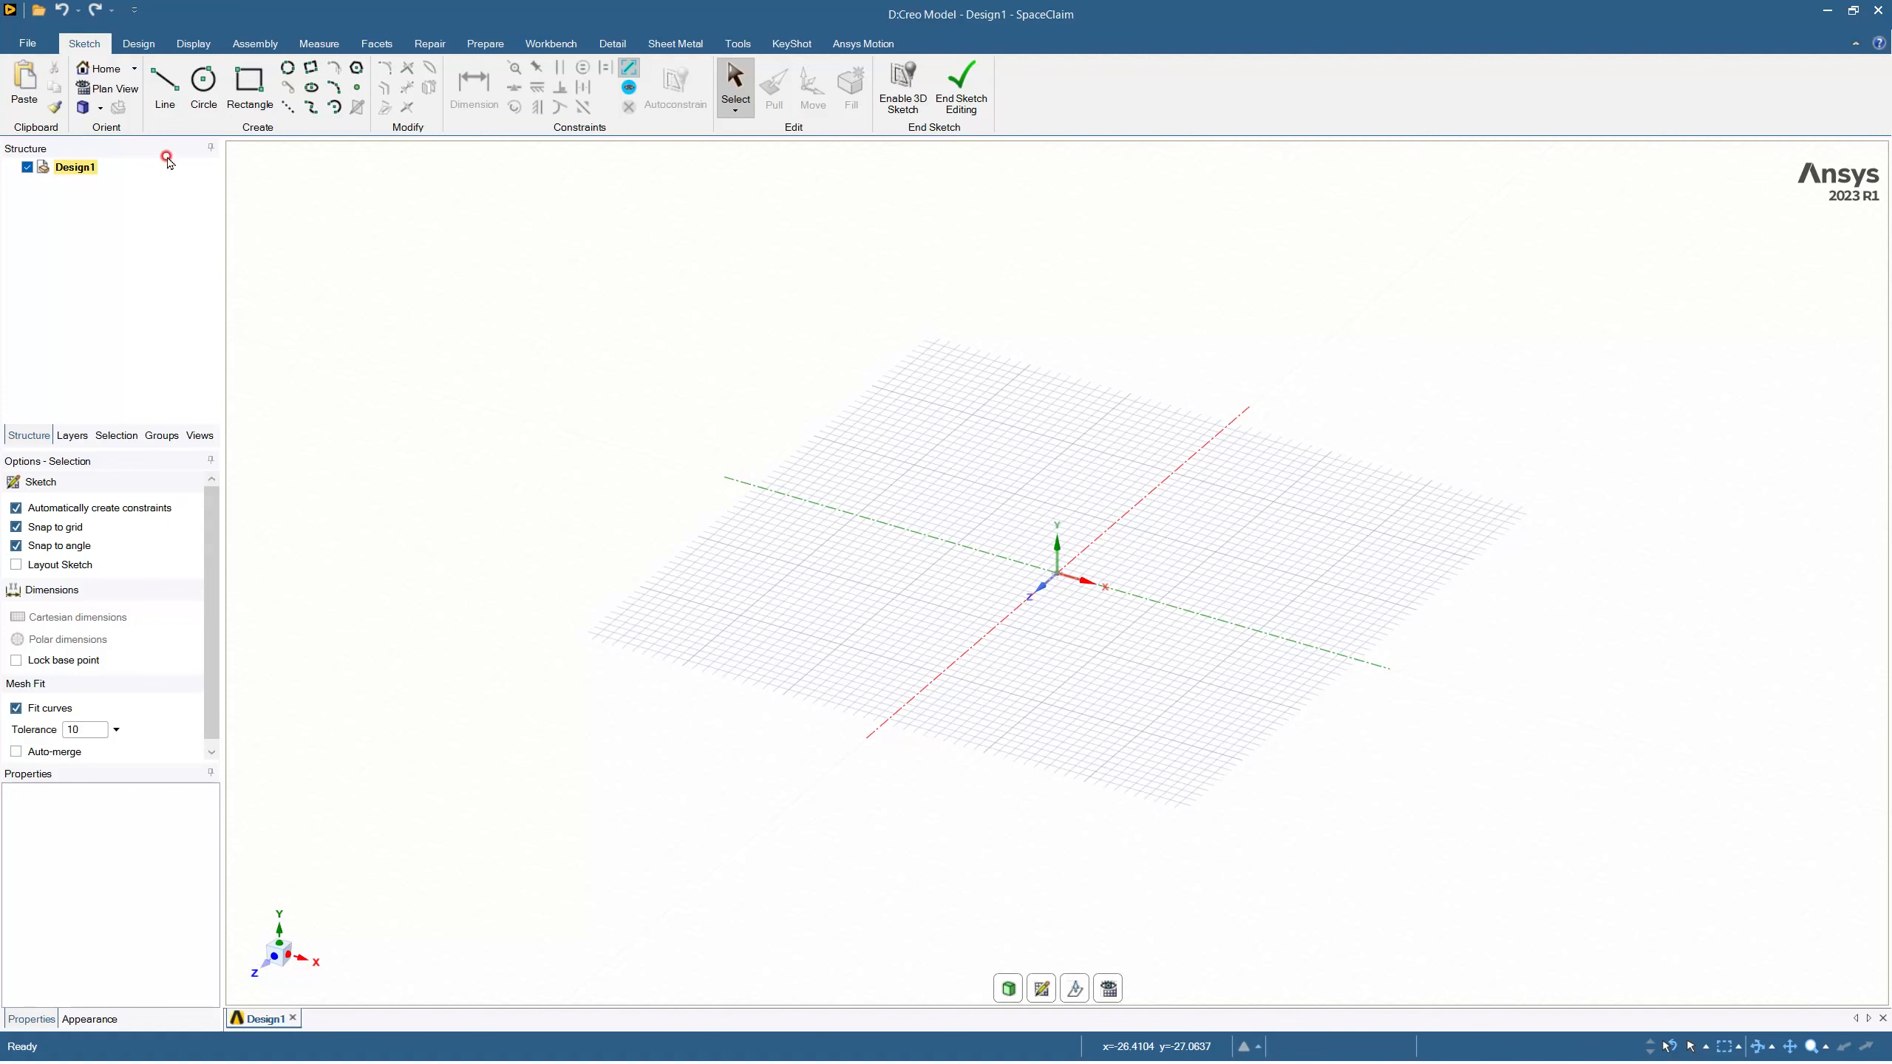
left_click(27, 42)
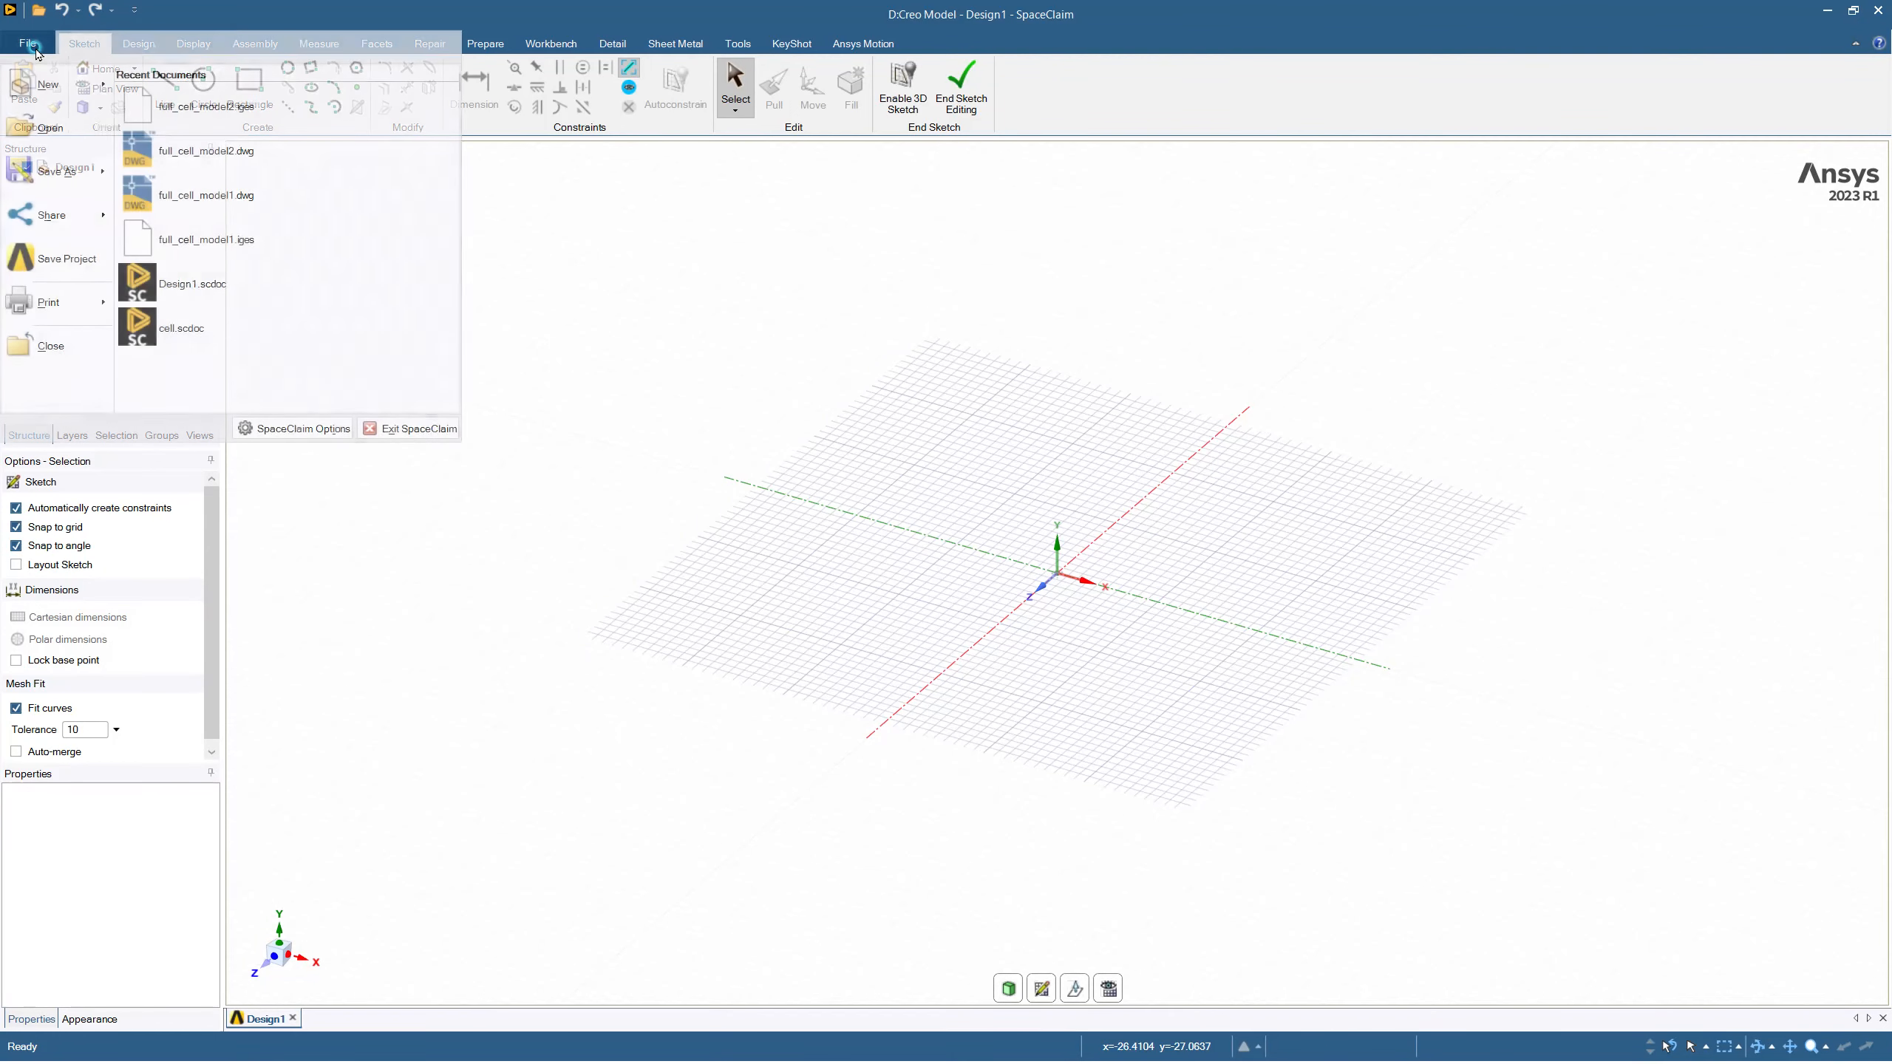
left_click(47, 130)
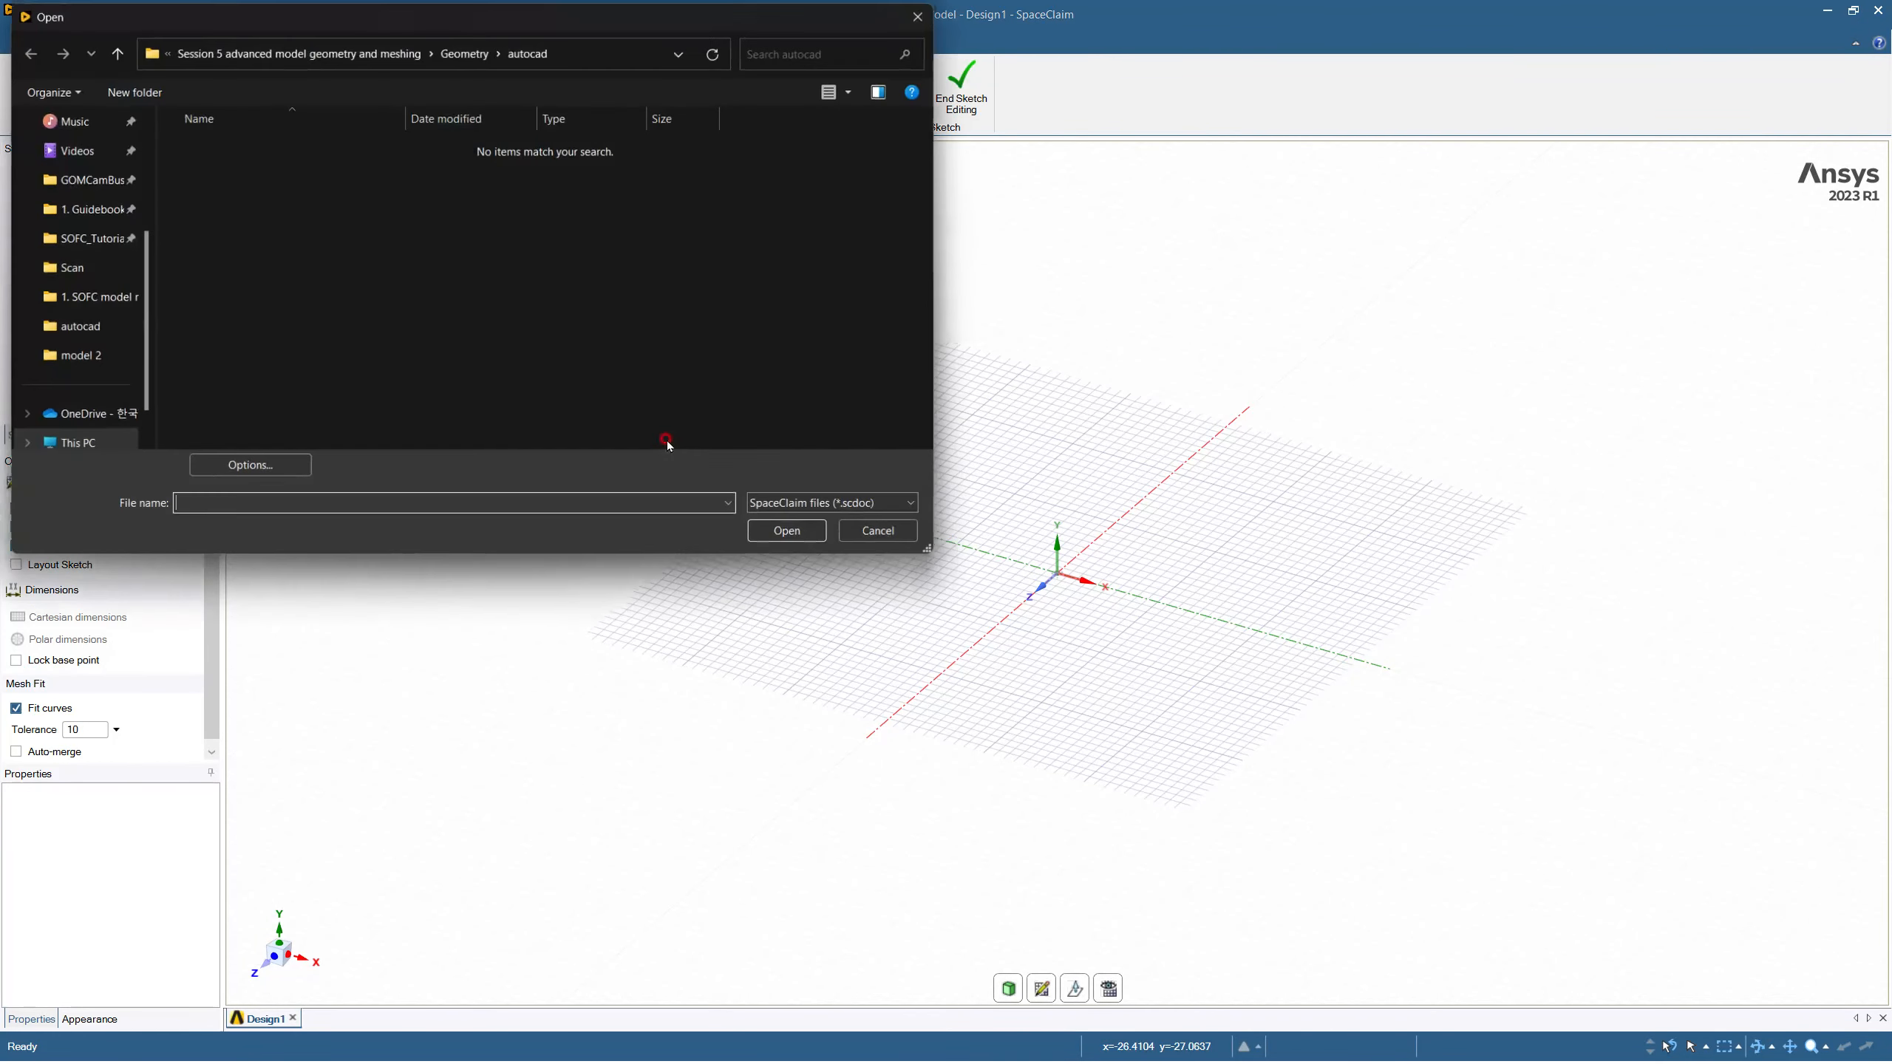
left_click(456, 51)
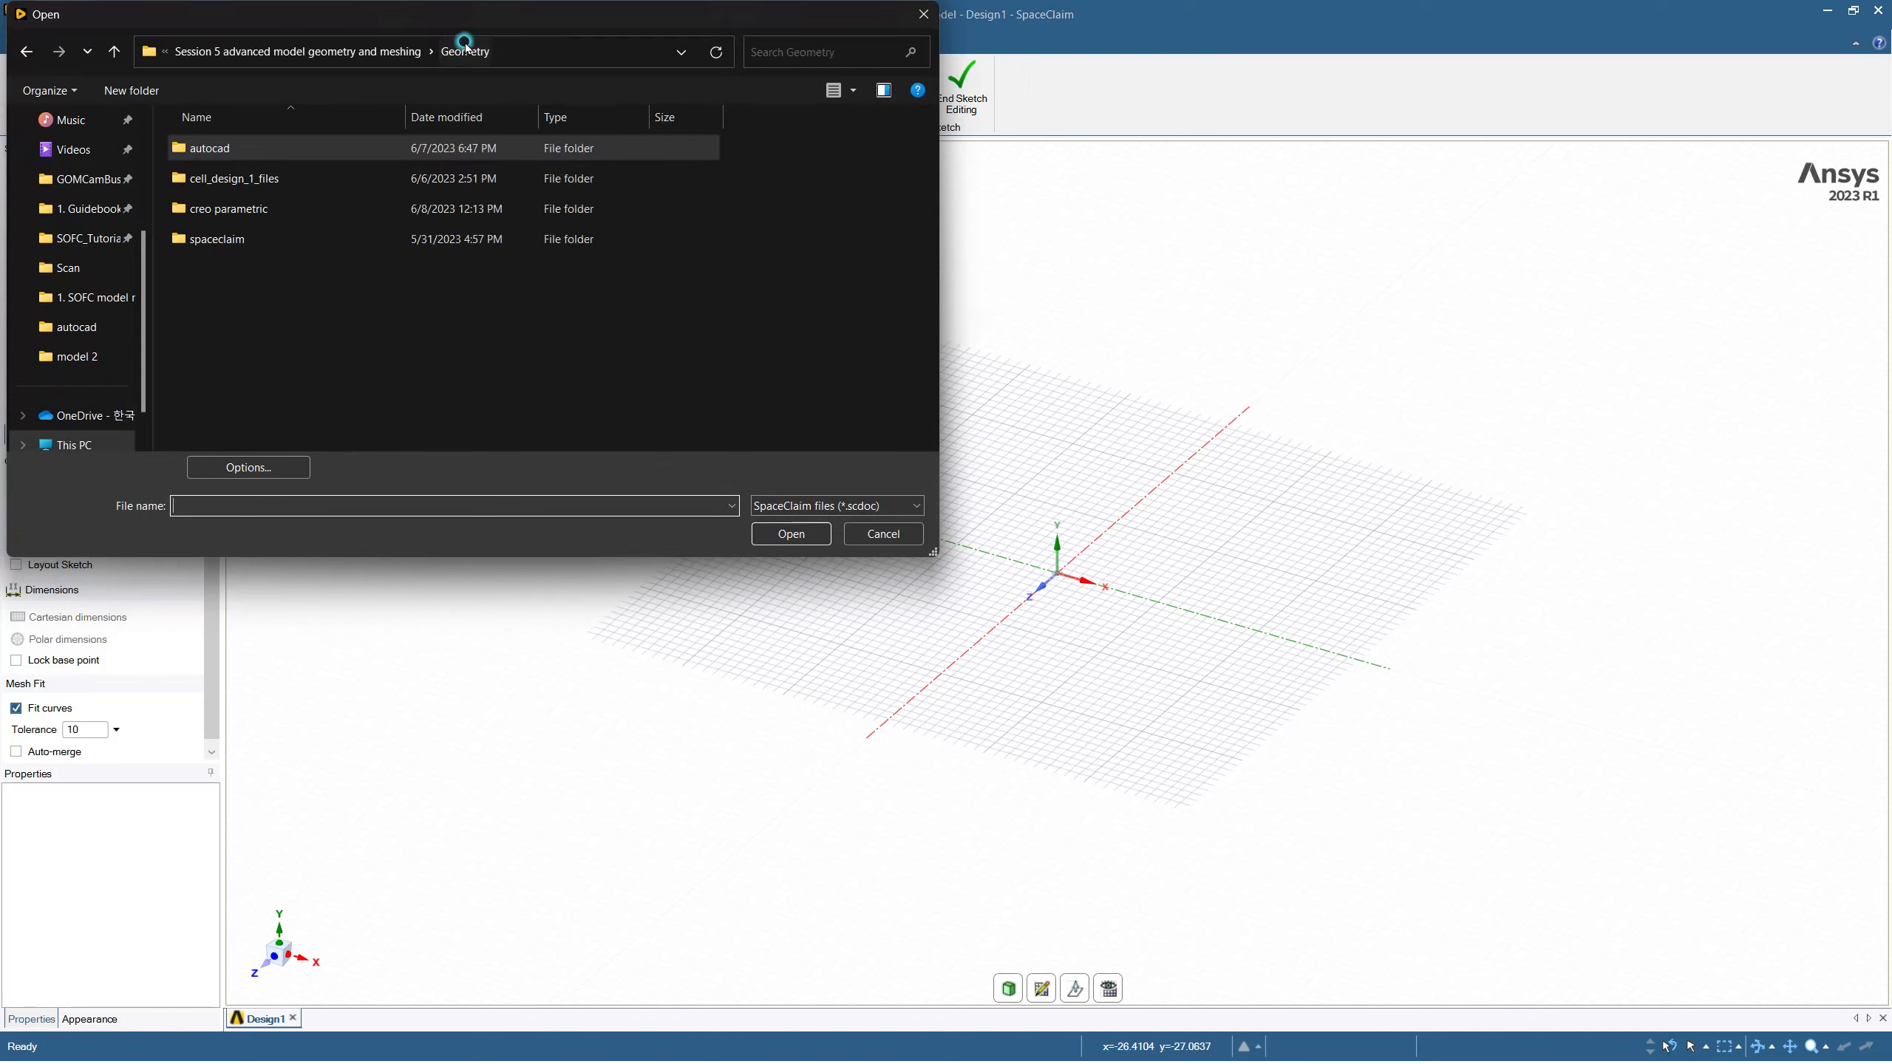
double_click(223, 207)
double_click(231, 175)
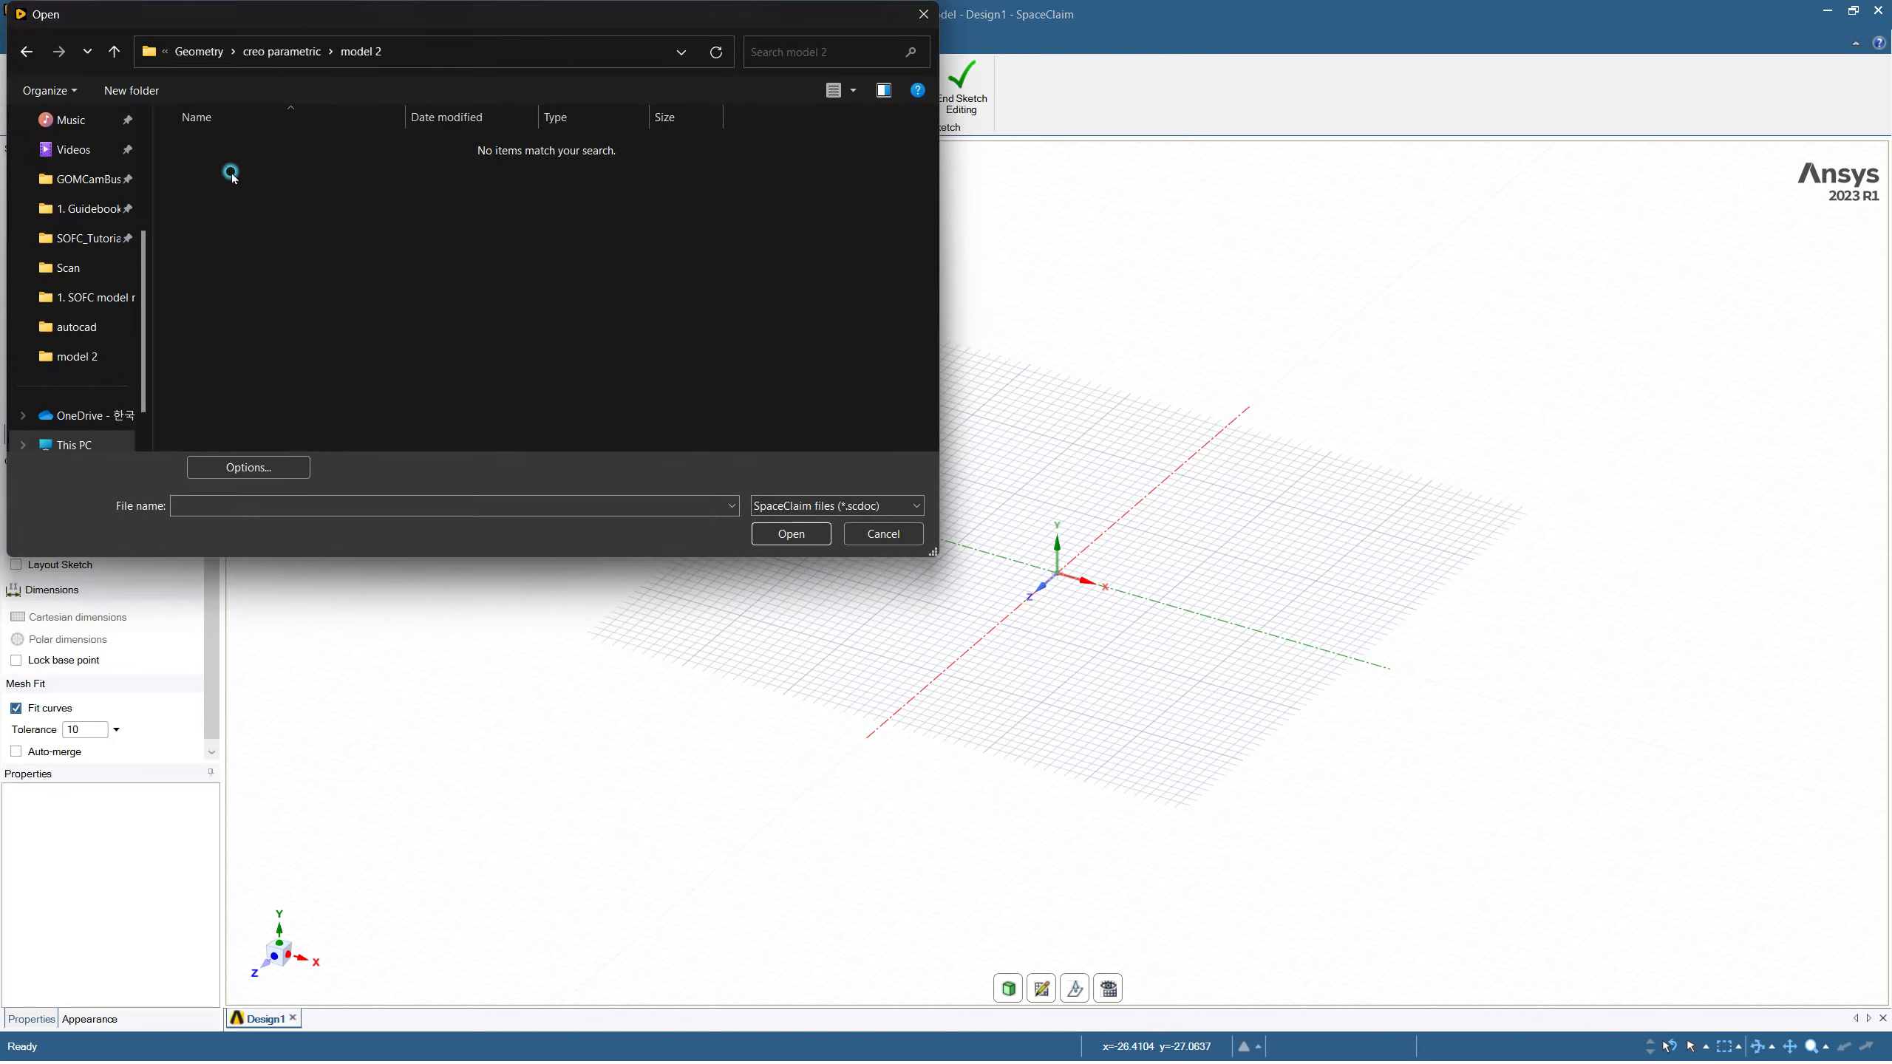
left_click(805, 506)
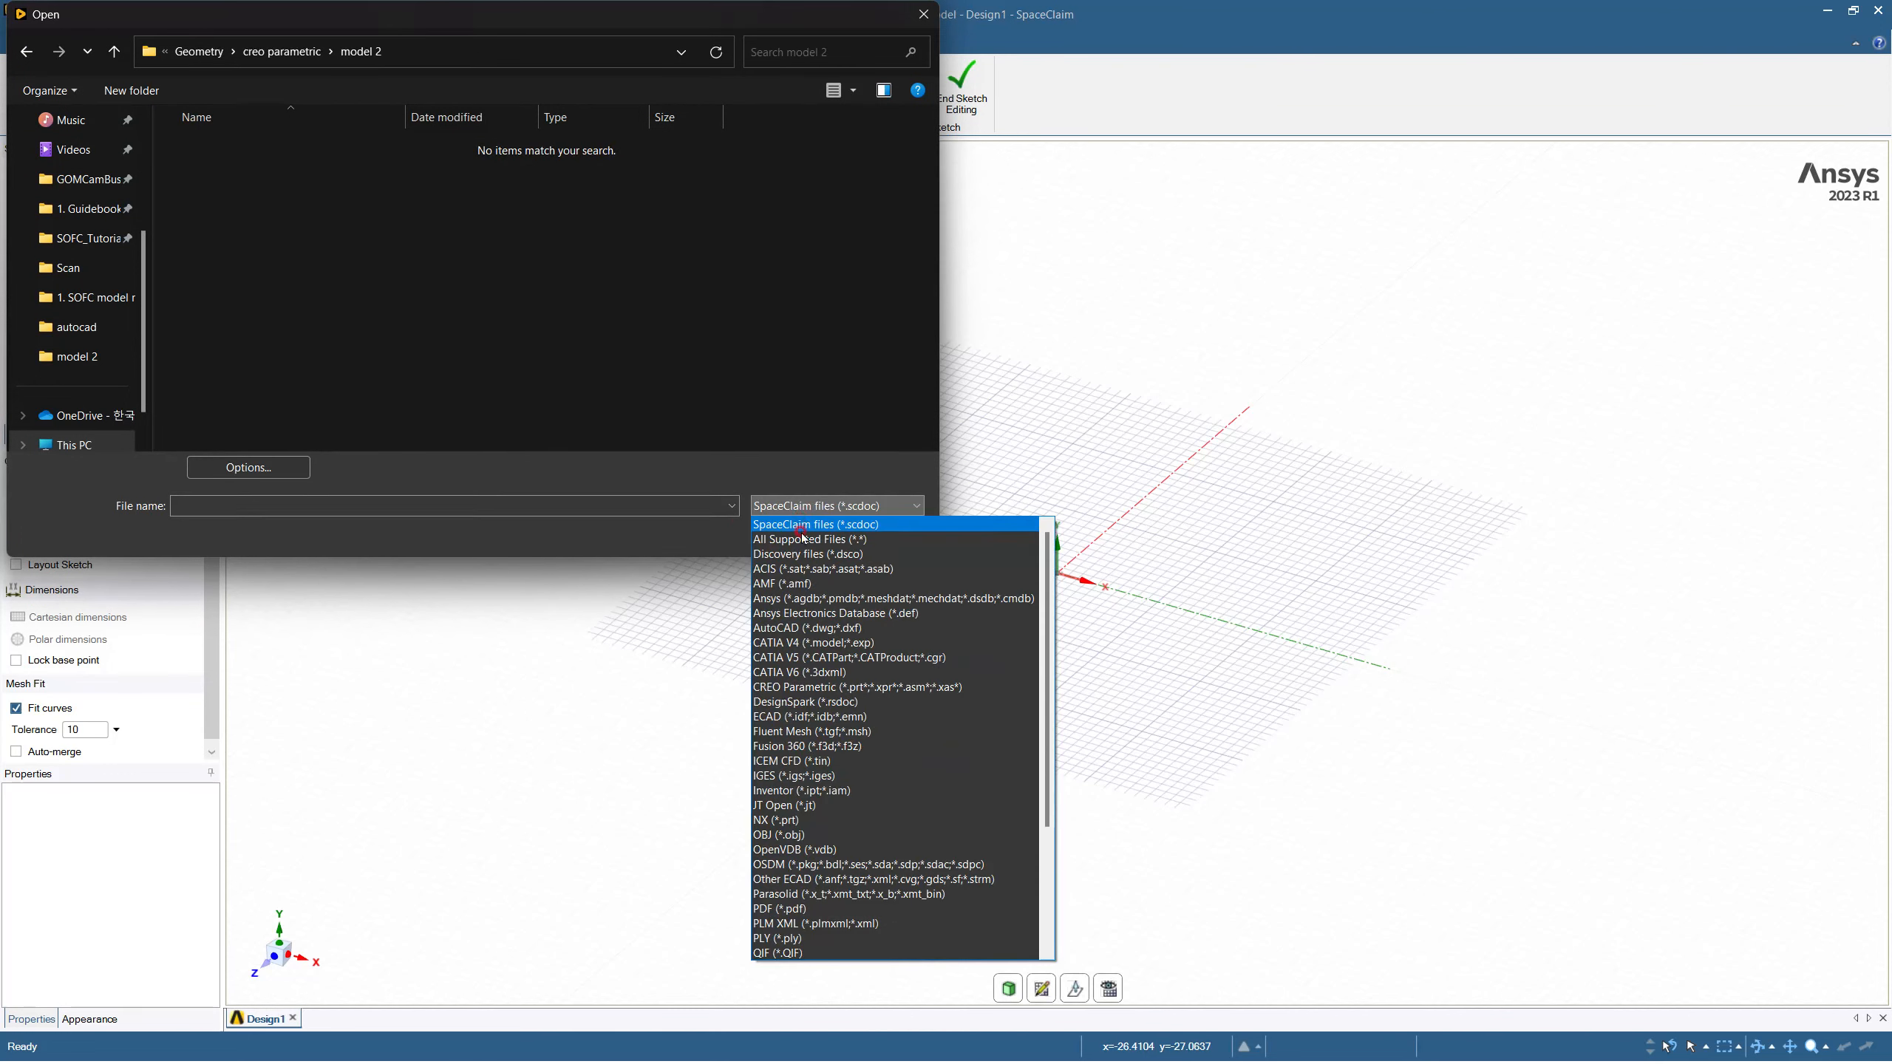
left_click(801, 538)
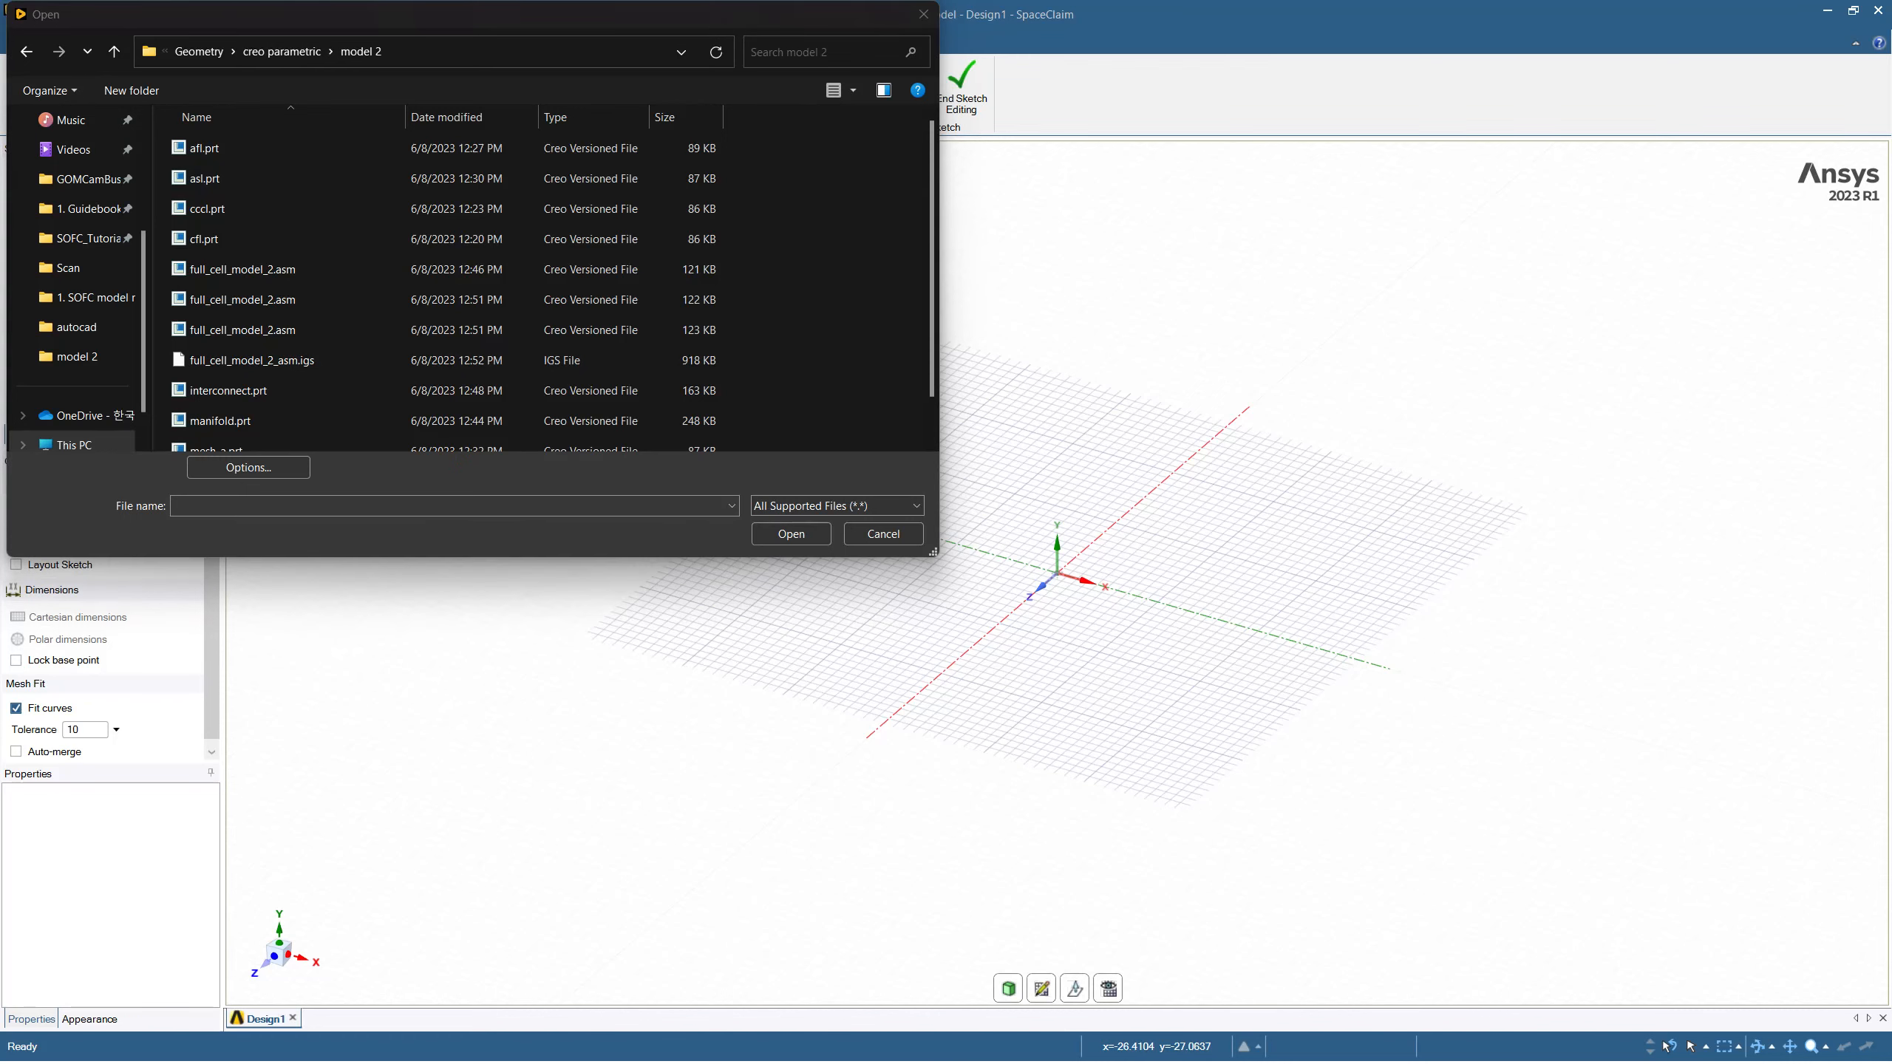
Step: Switch to Creo Parametric and delete all old versions of the full_cell_model_2 assembly file
key("alt+Tab")
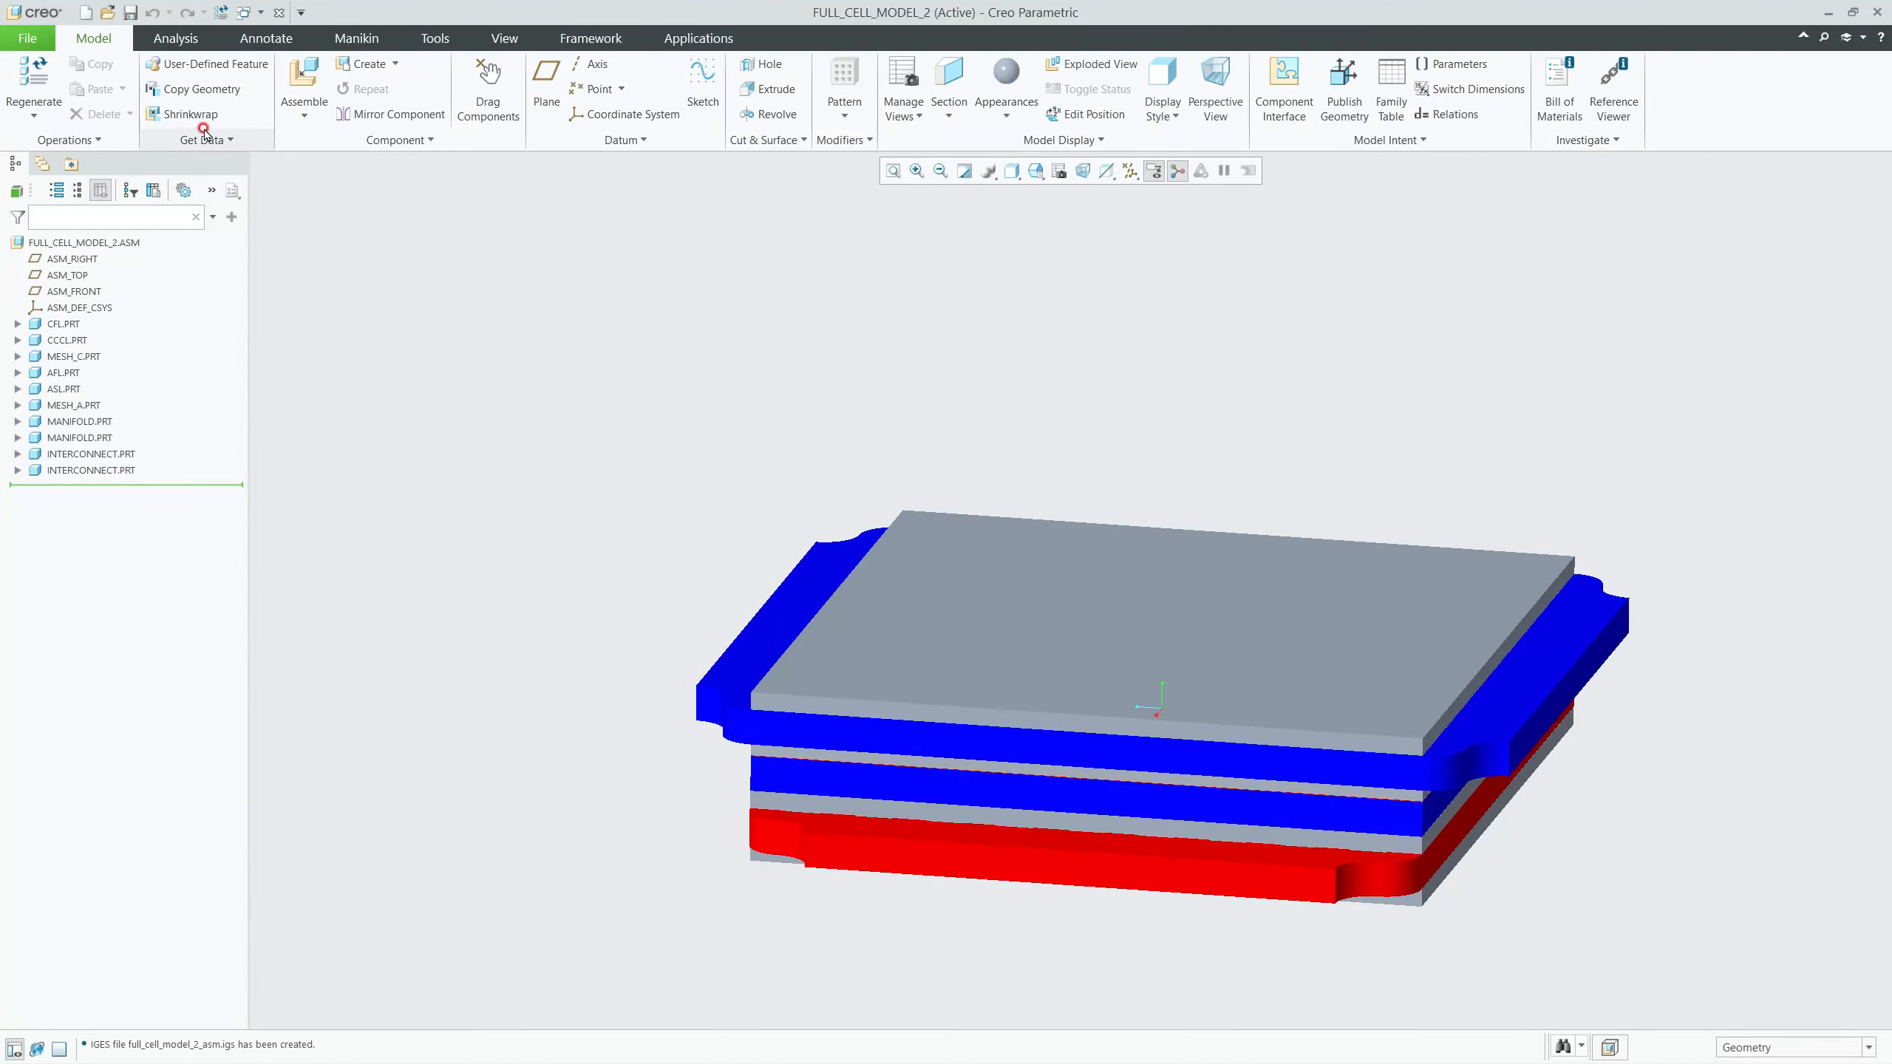
left_click(48, 47)
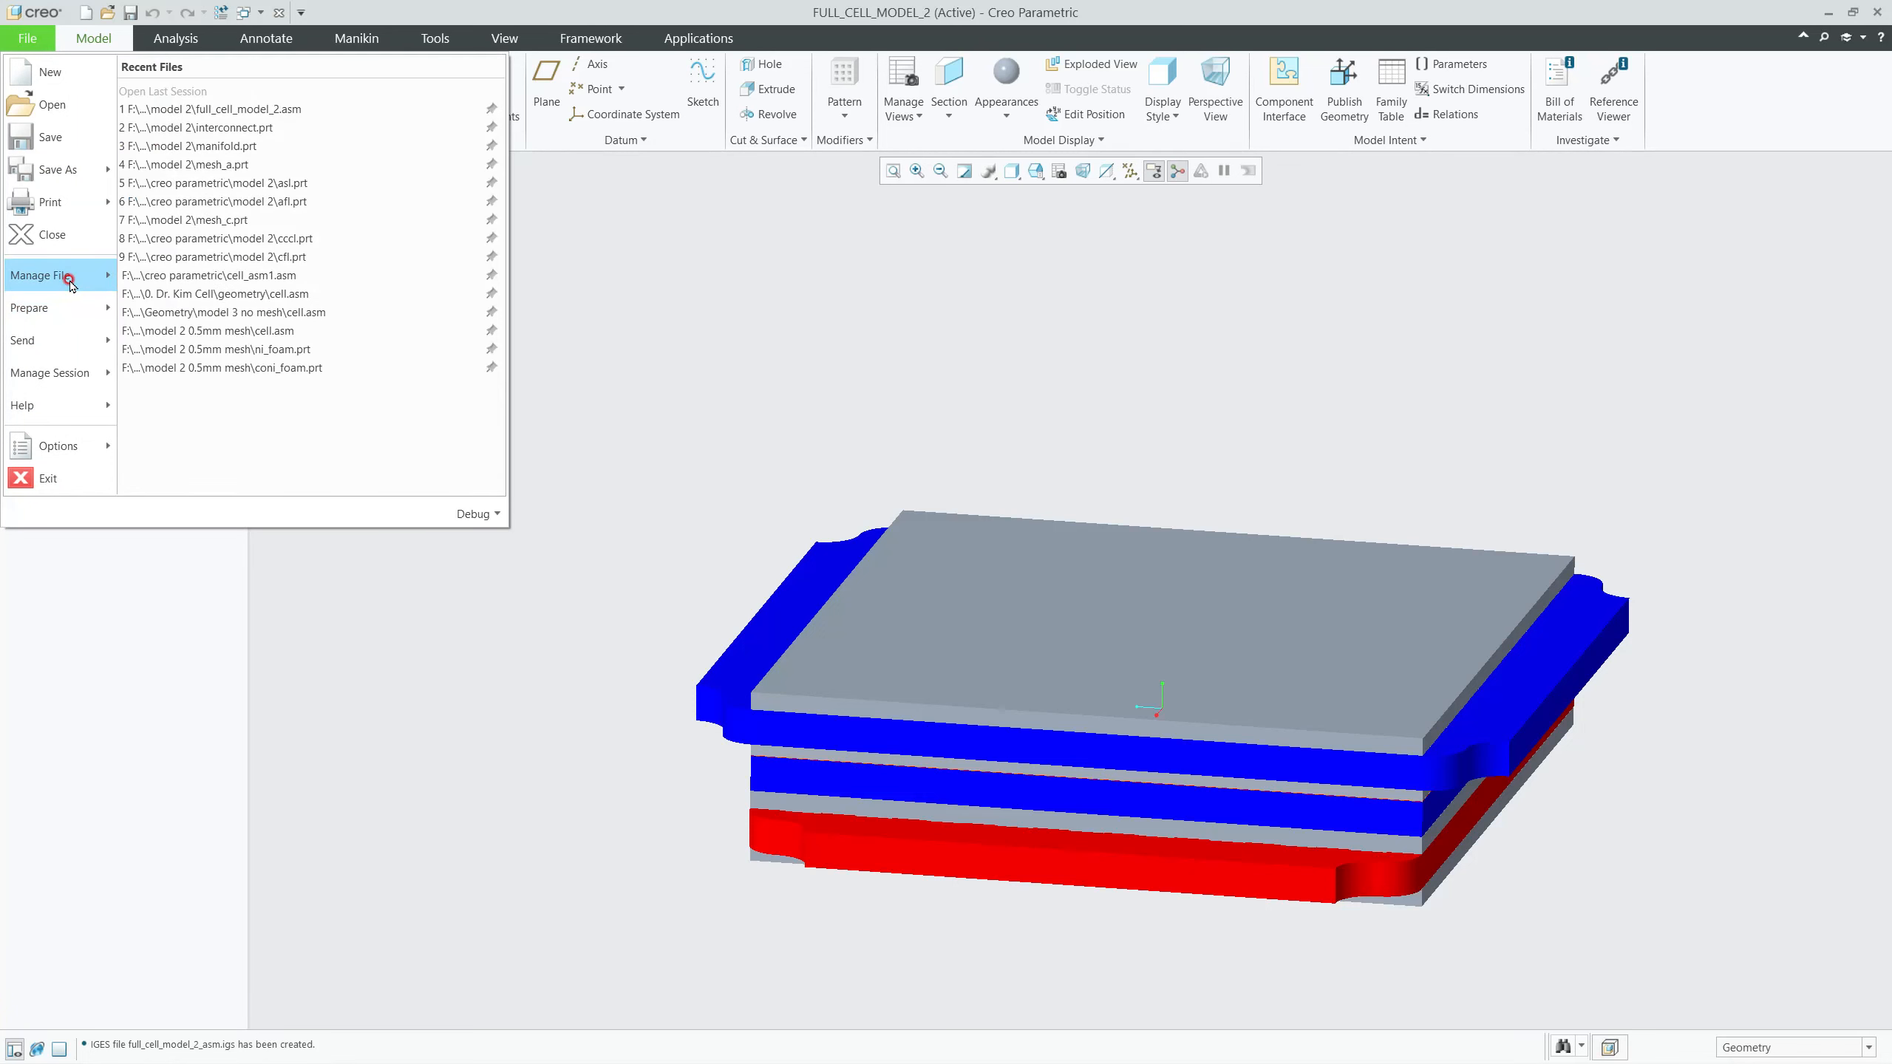
mouse_move(74, 276)
left_click(206, 159)
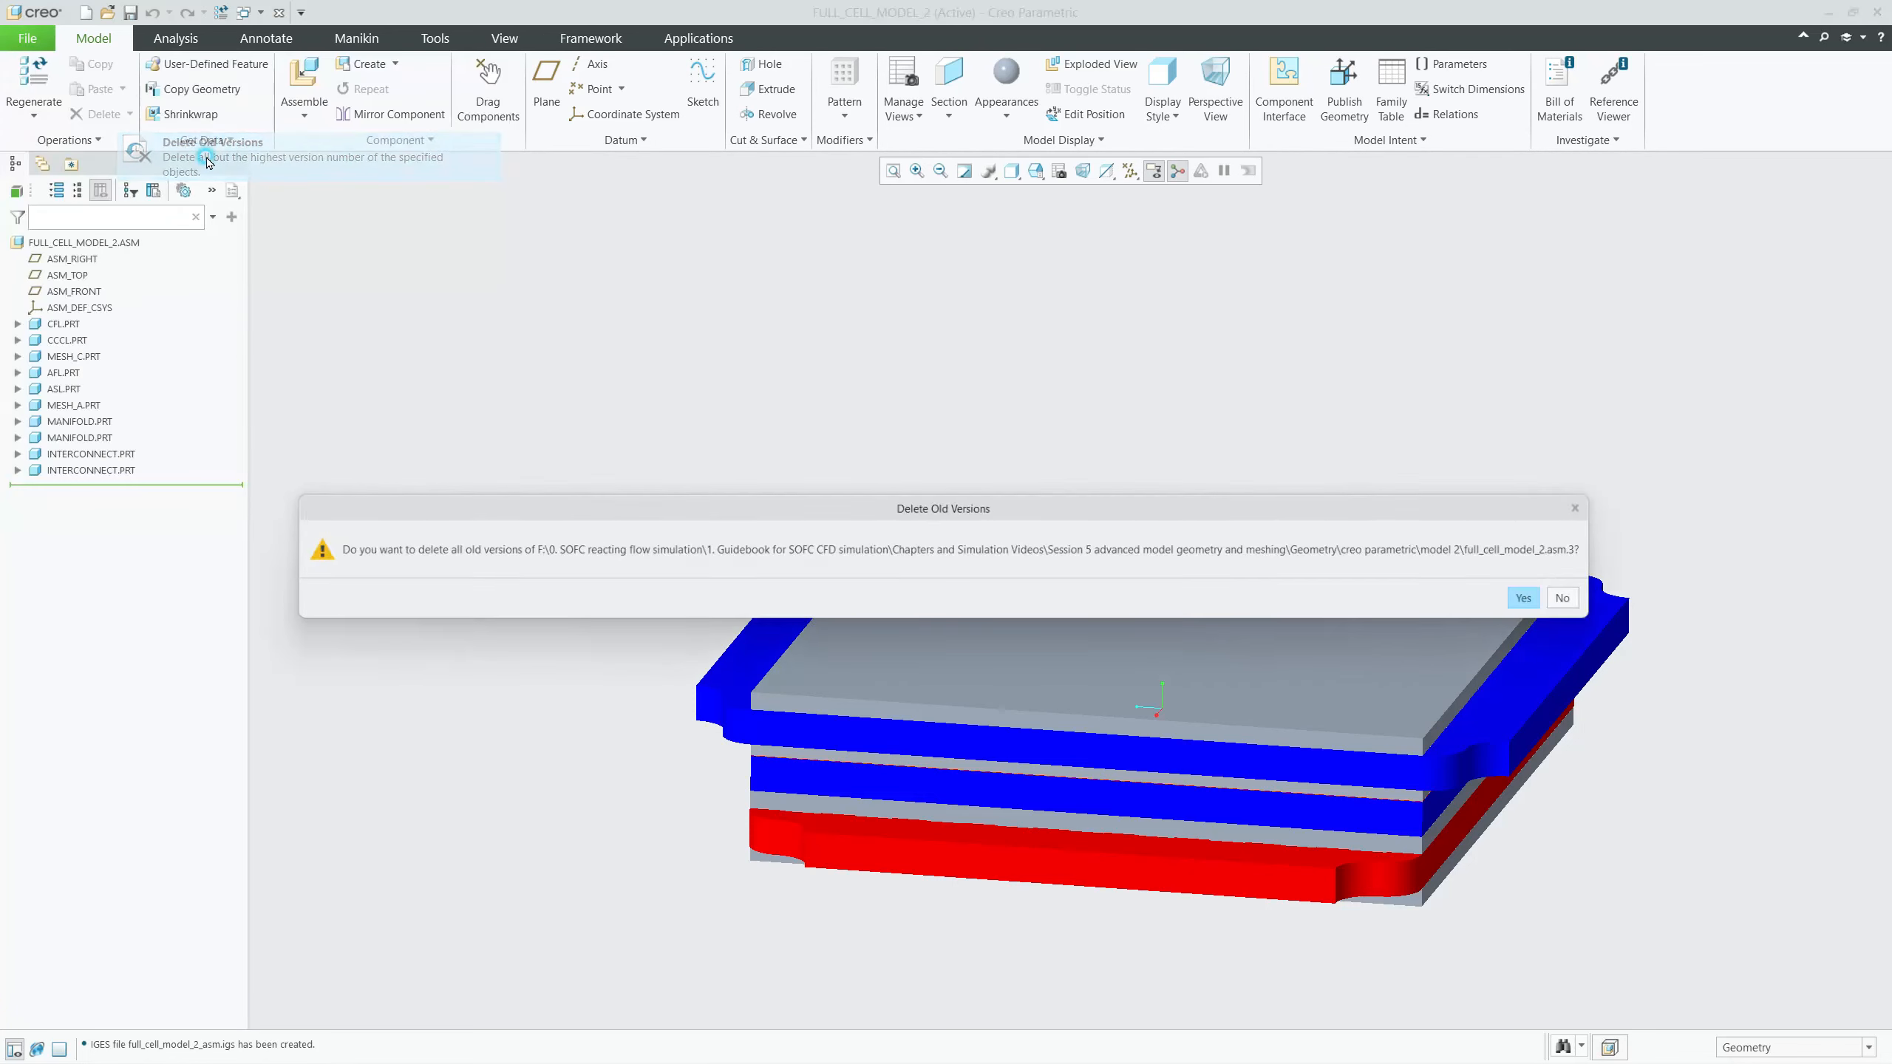
left_click(1540, 603)
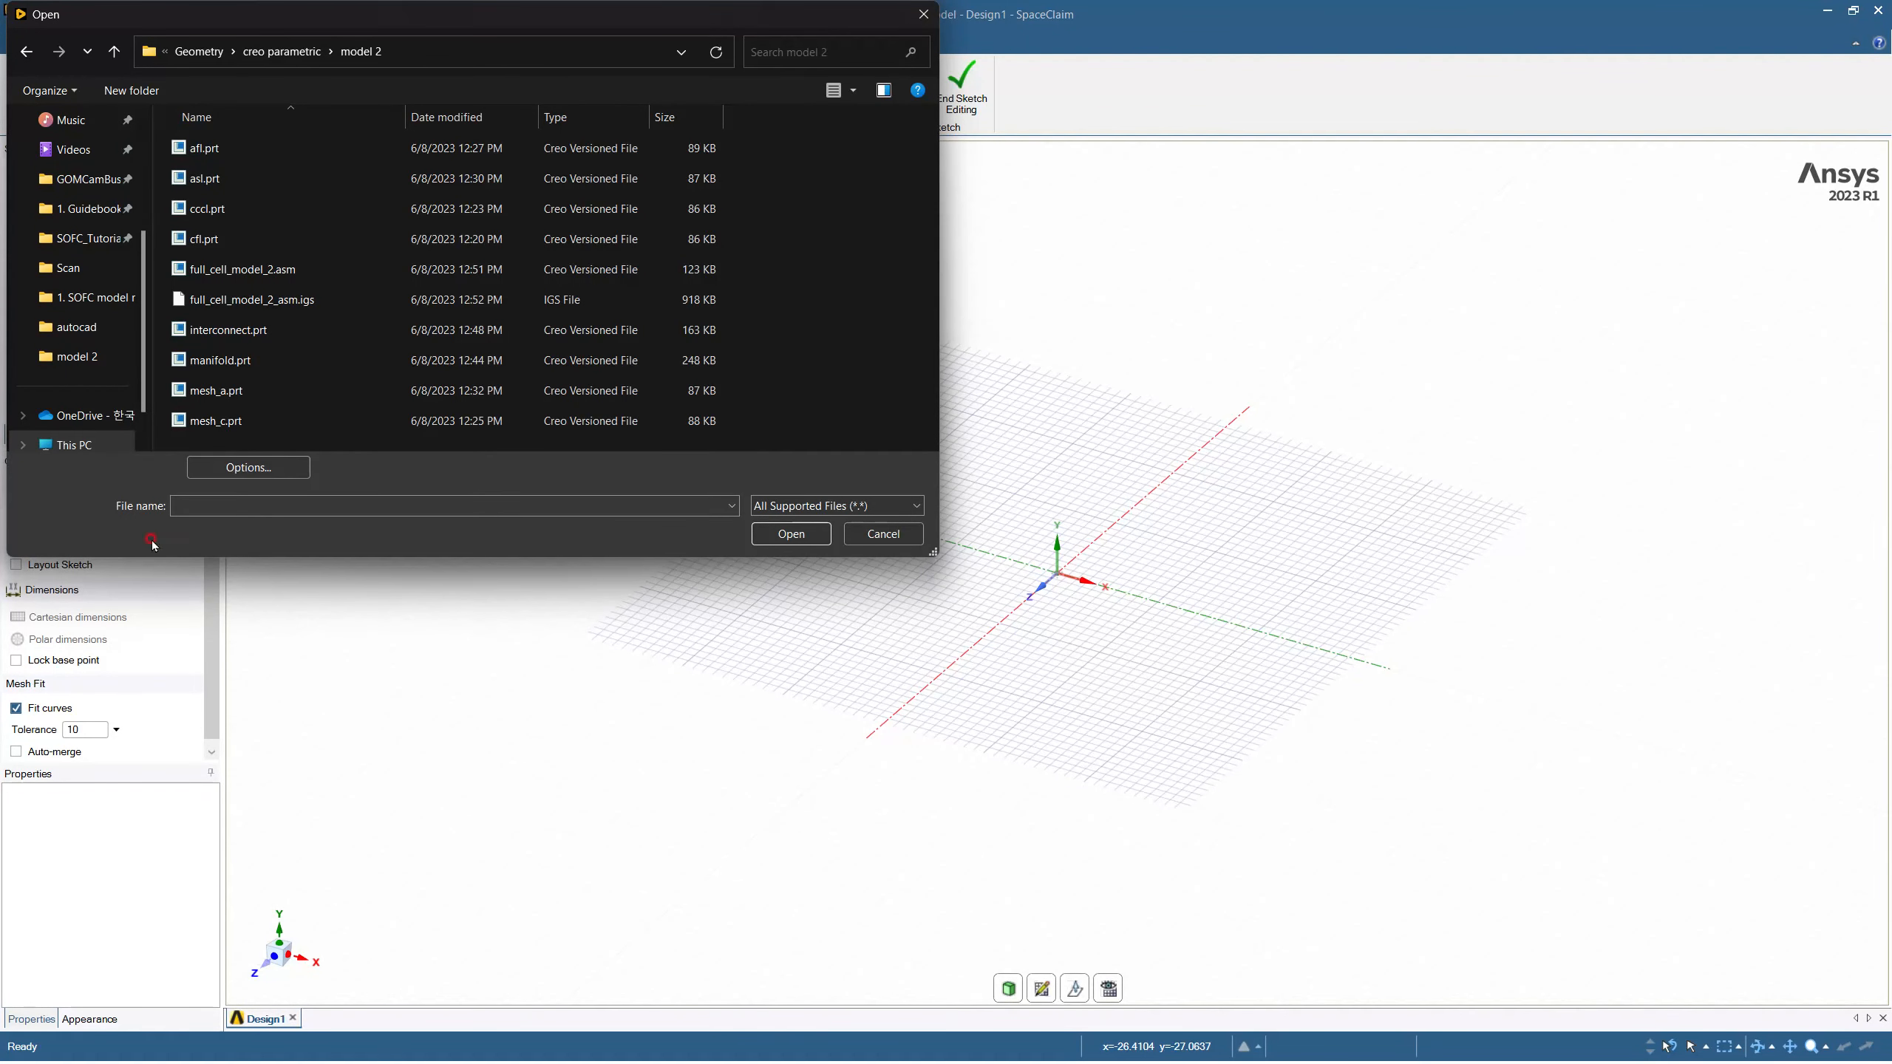
Step: Back in SpaceClaim, restart the file opening with all supported files shown and open full_cell_model_2.asm from the creo parametric model 2 folder
left_click(851, 532)
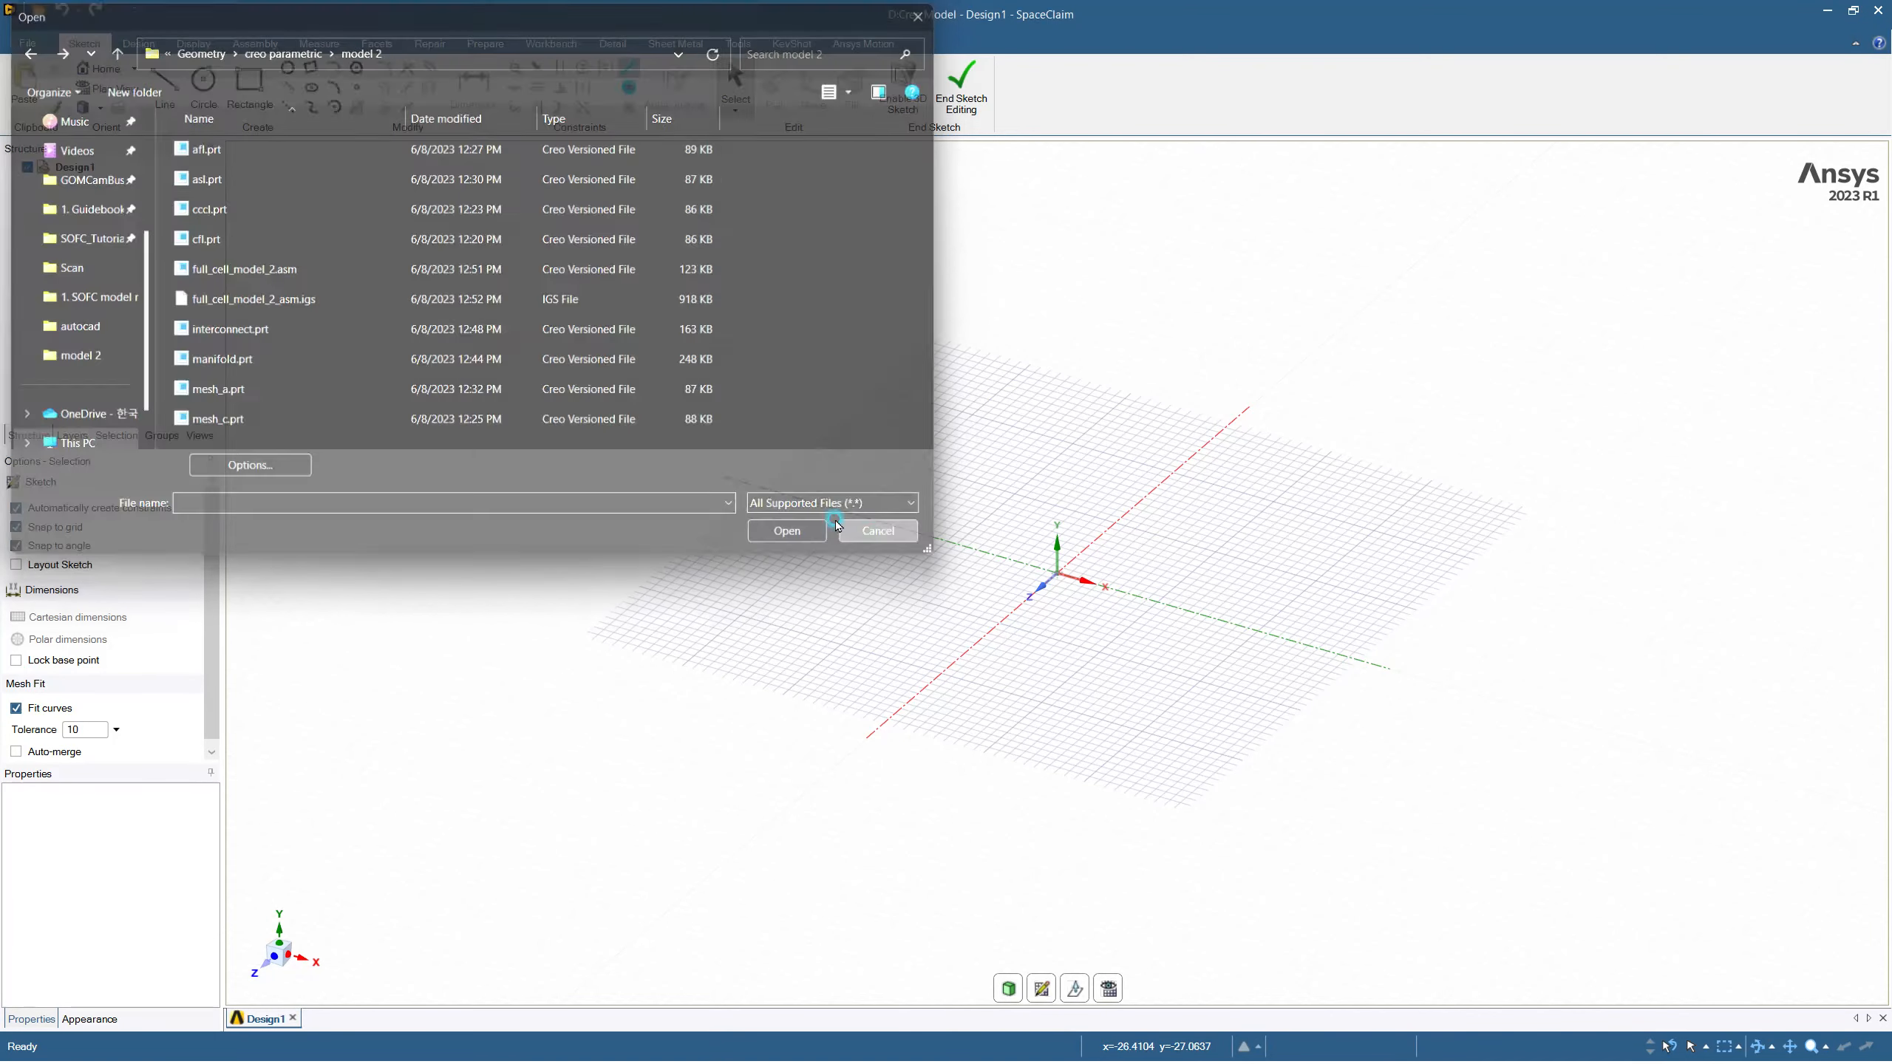
left_click(27, 43)
left_click(60, 149)
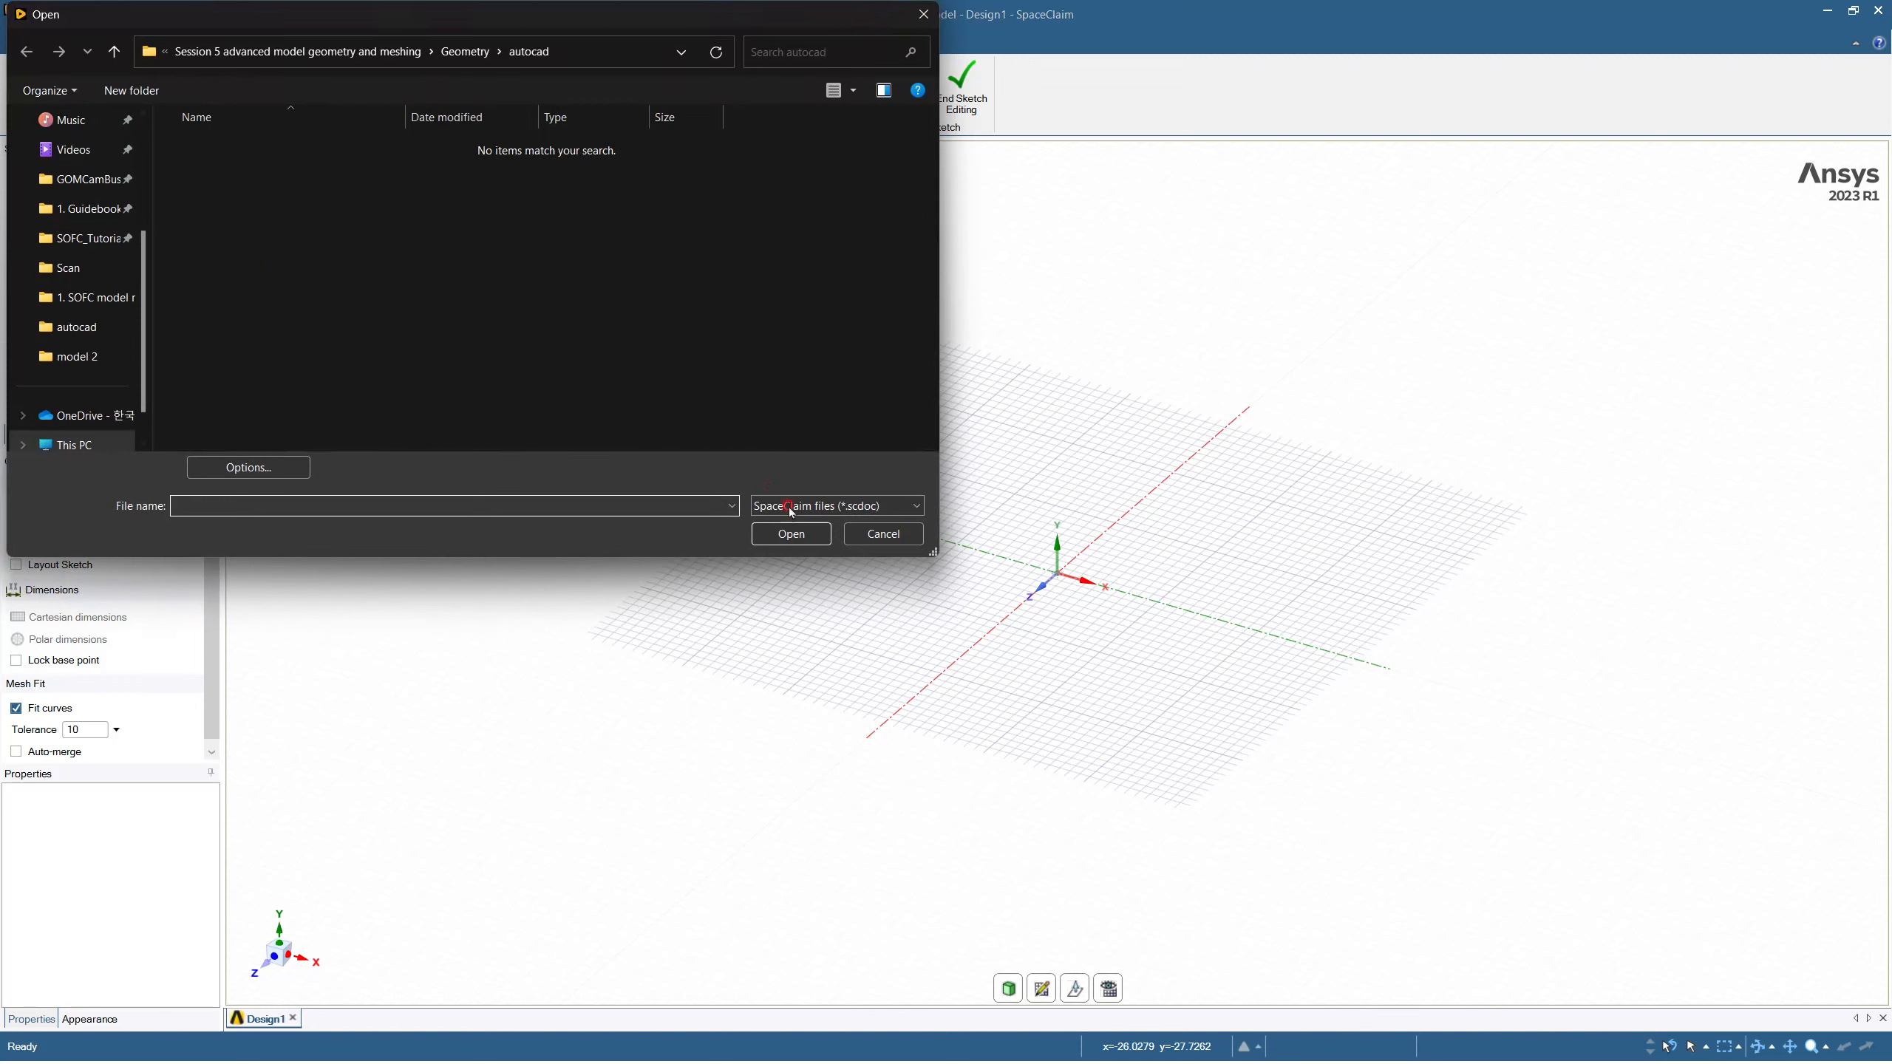
left_click(855, 507)
left_click(850, 540)
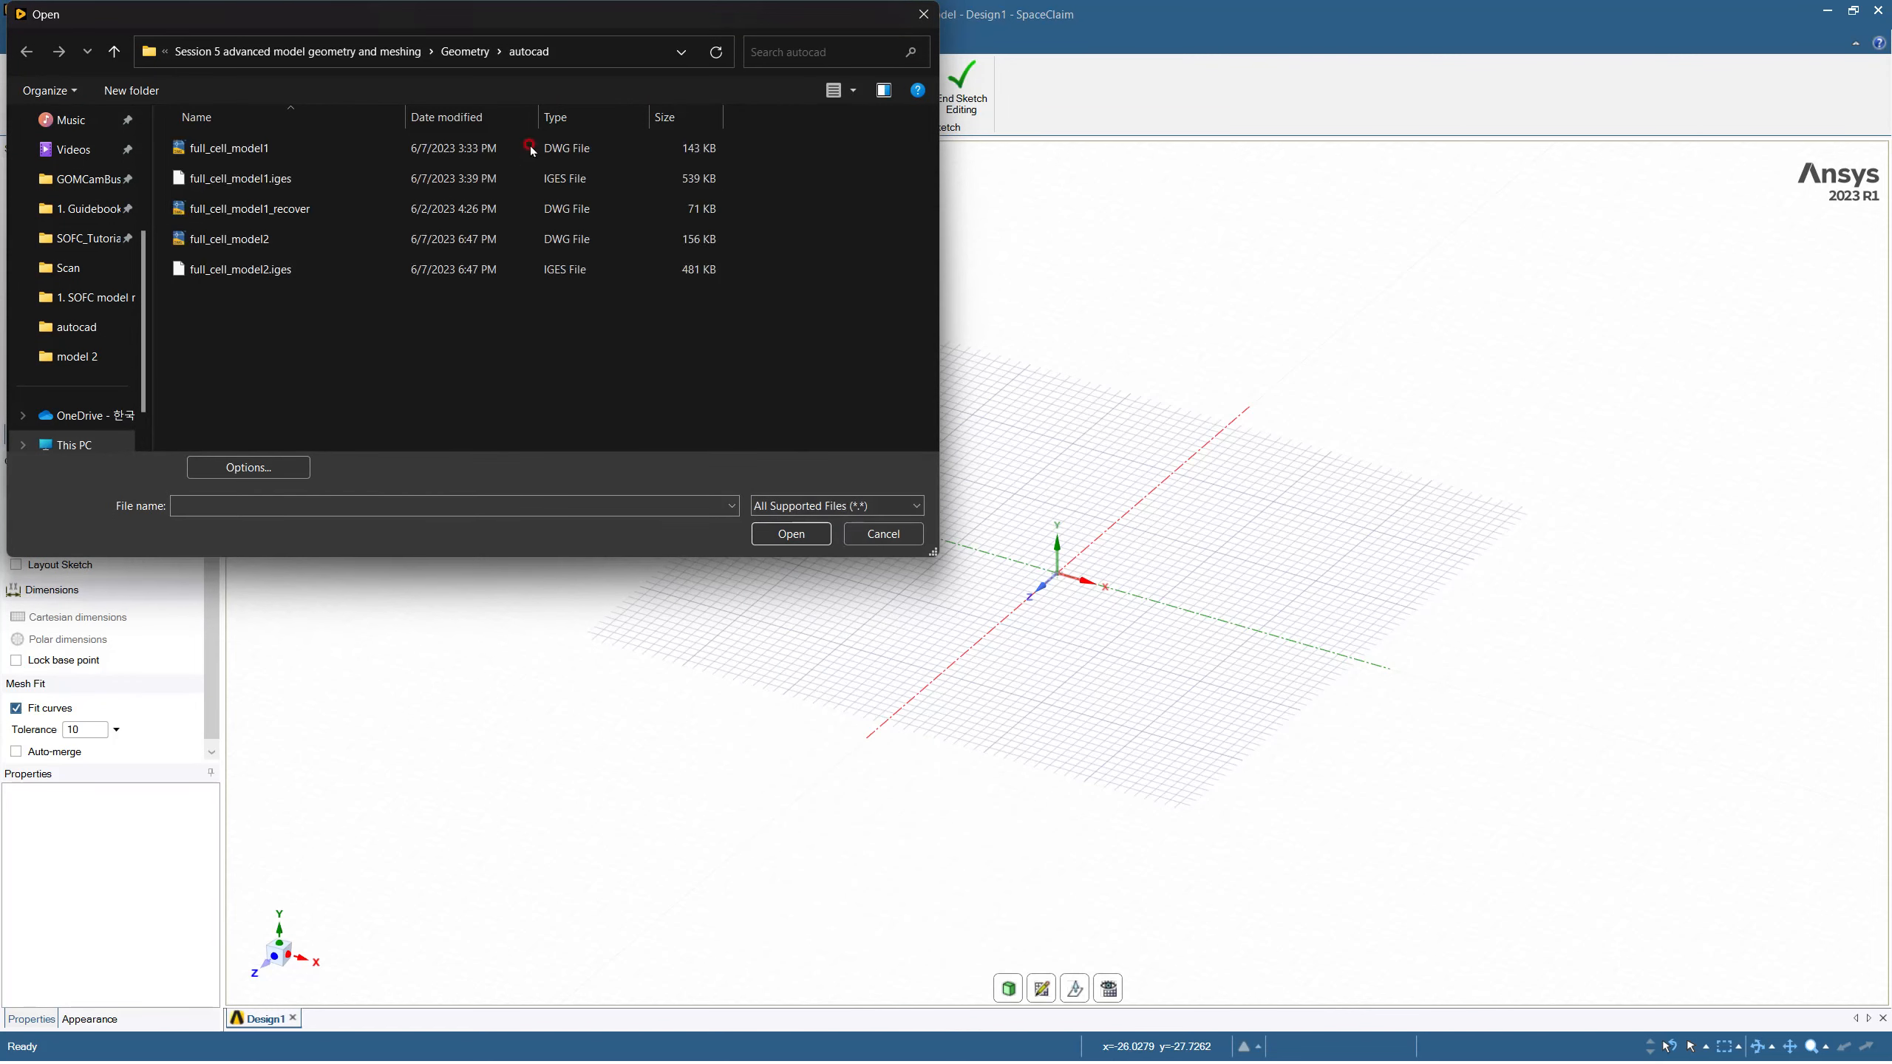
left_click(469, 51)
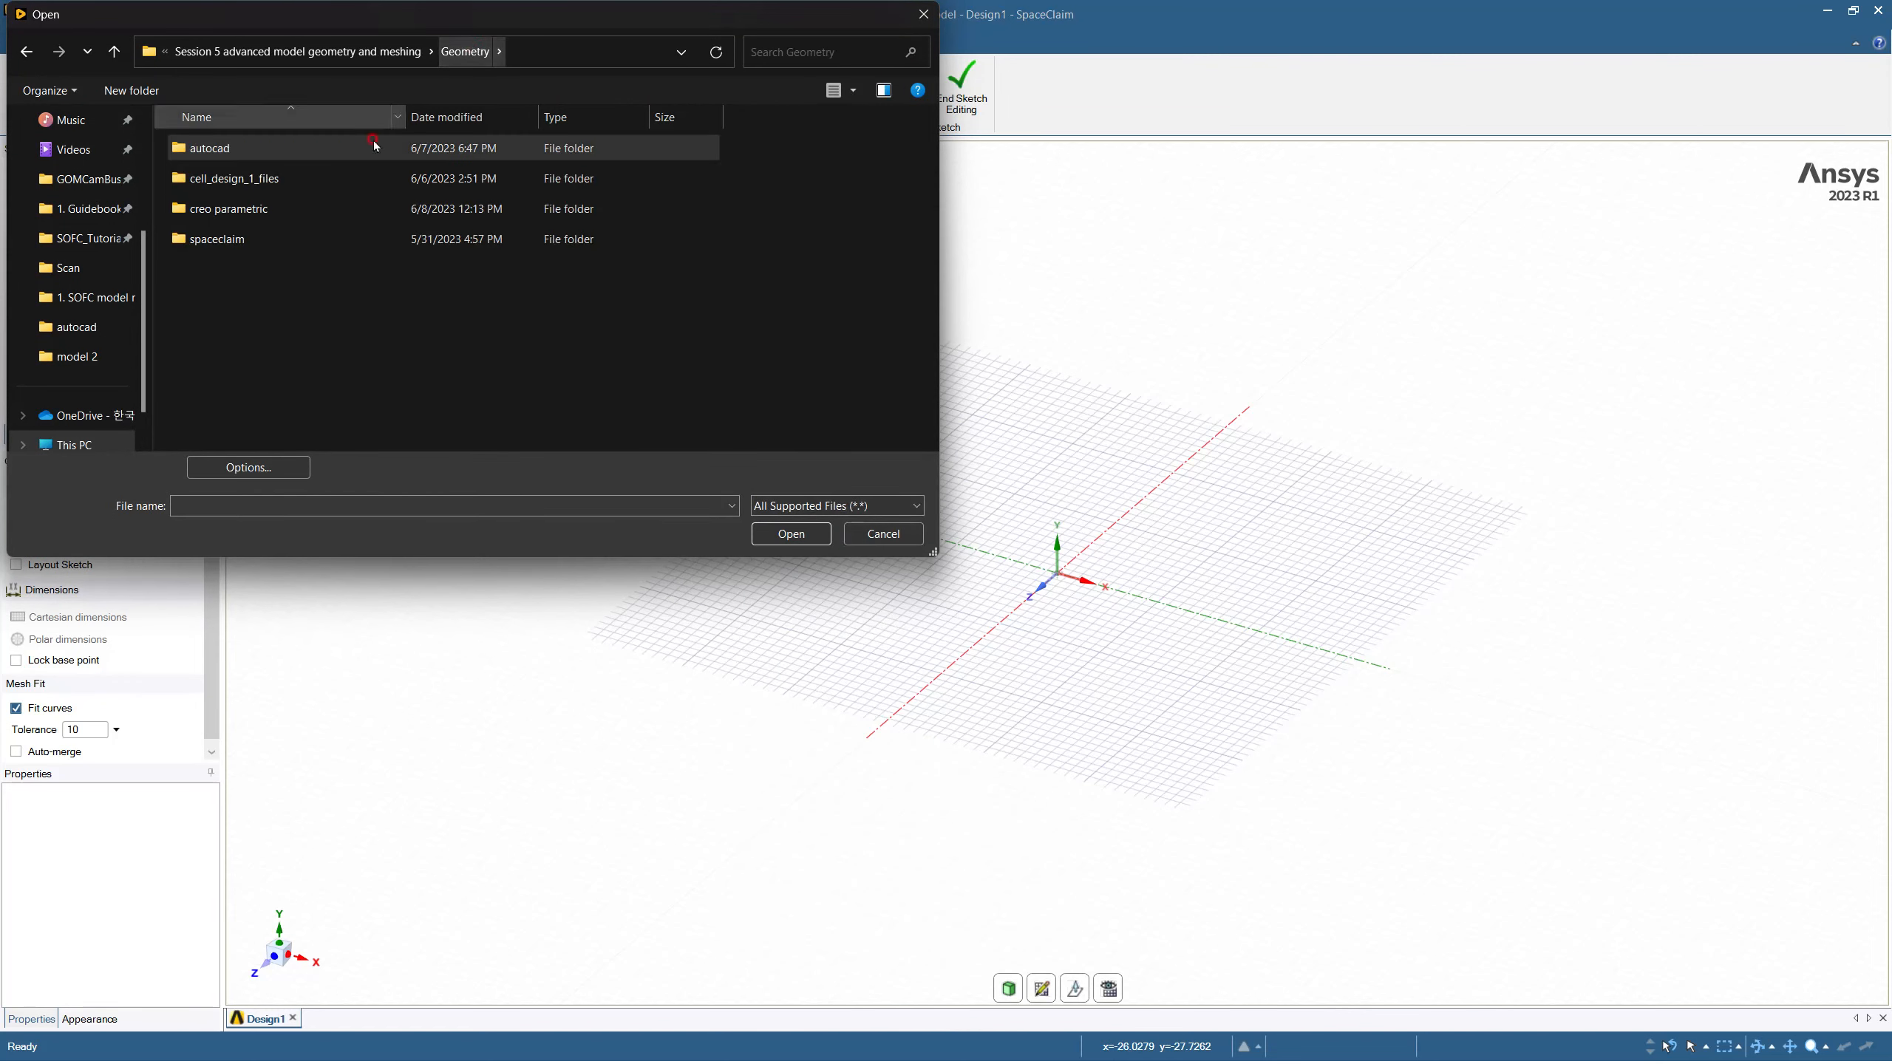
double_click(253, 208)
double_click(249, 180)
left_click(254, 277)
left_click(778, 534)
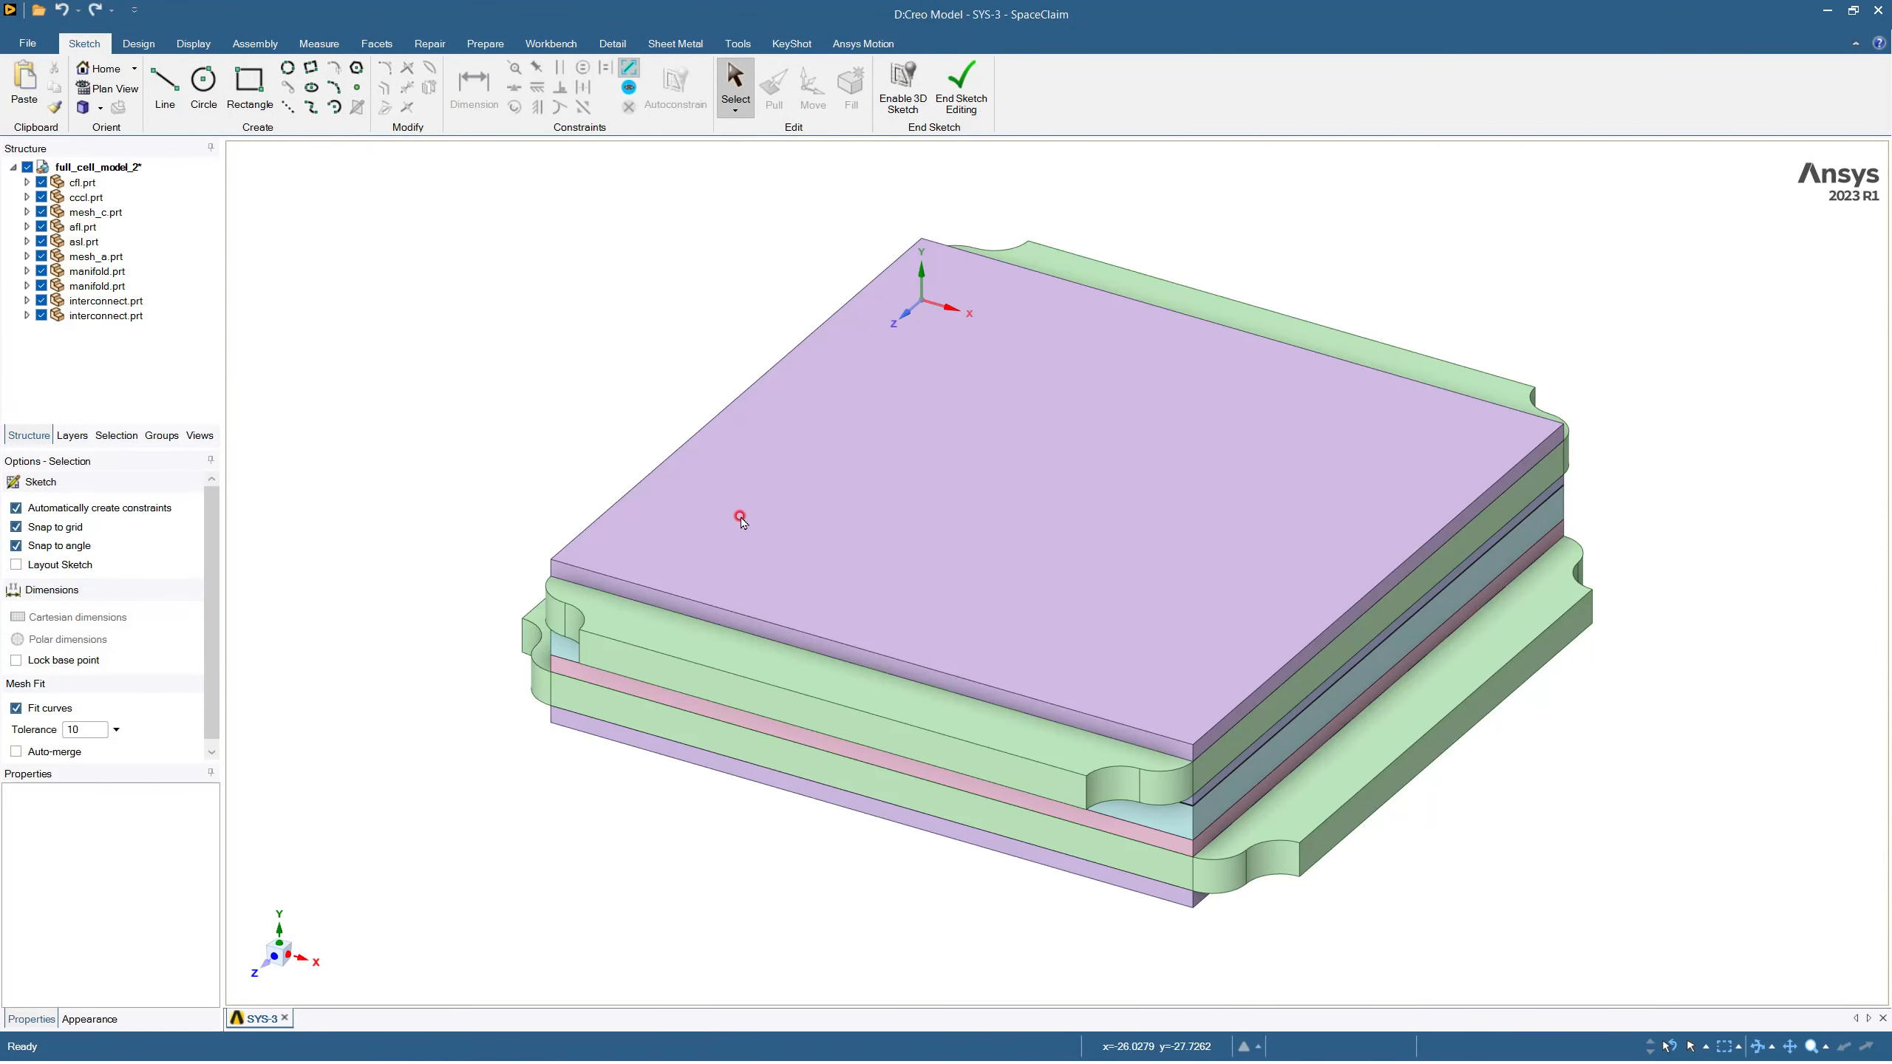
Step: Examine the imported assembly from several angles, including a close view of the thin layers next to mesh_c
left_click(748, 517)
left_click(452, 671)
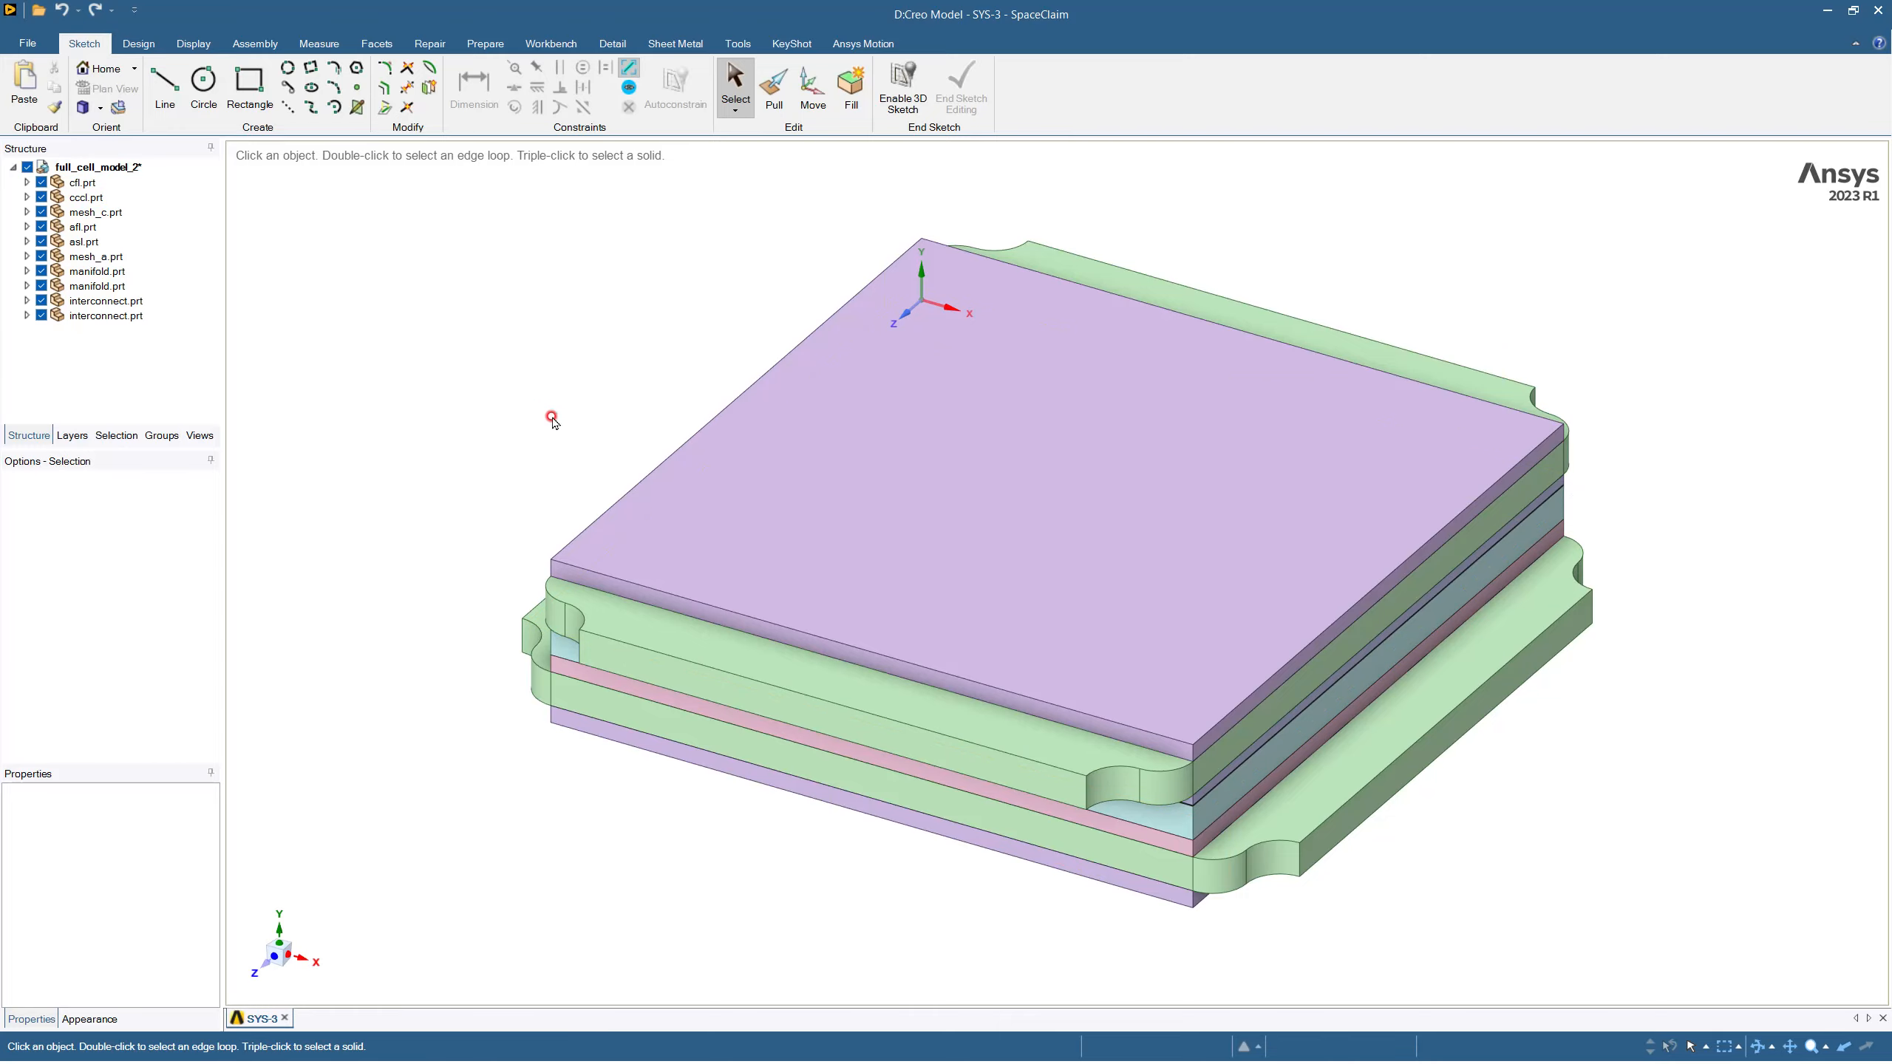
middle_click_drag(613, 438, 687, 422)
scroll(691, 432, "down", 1)
scroll(634, 545, "up", 7)
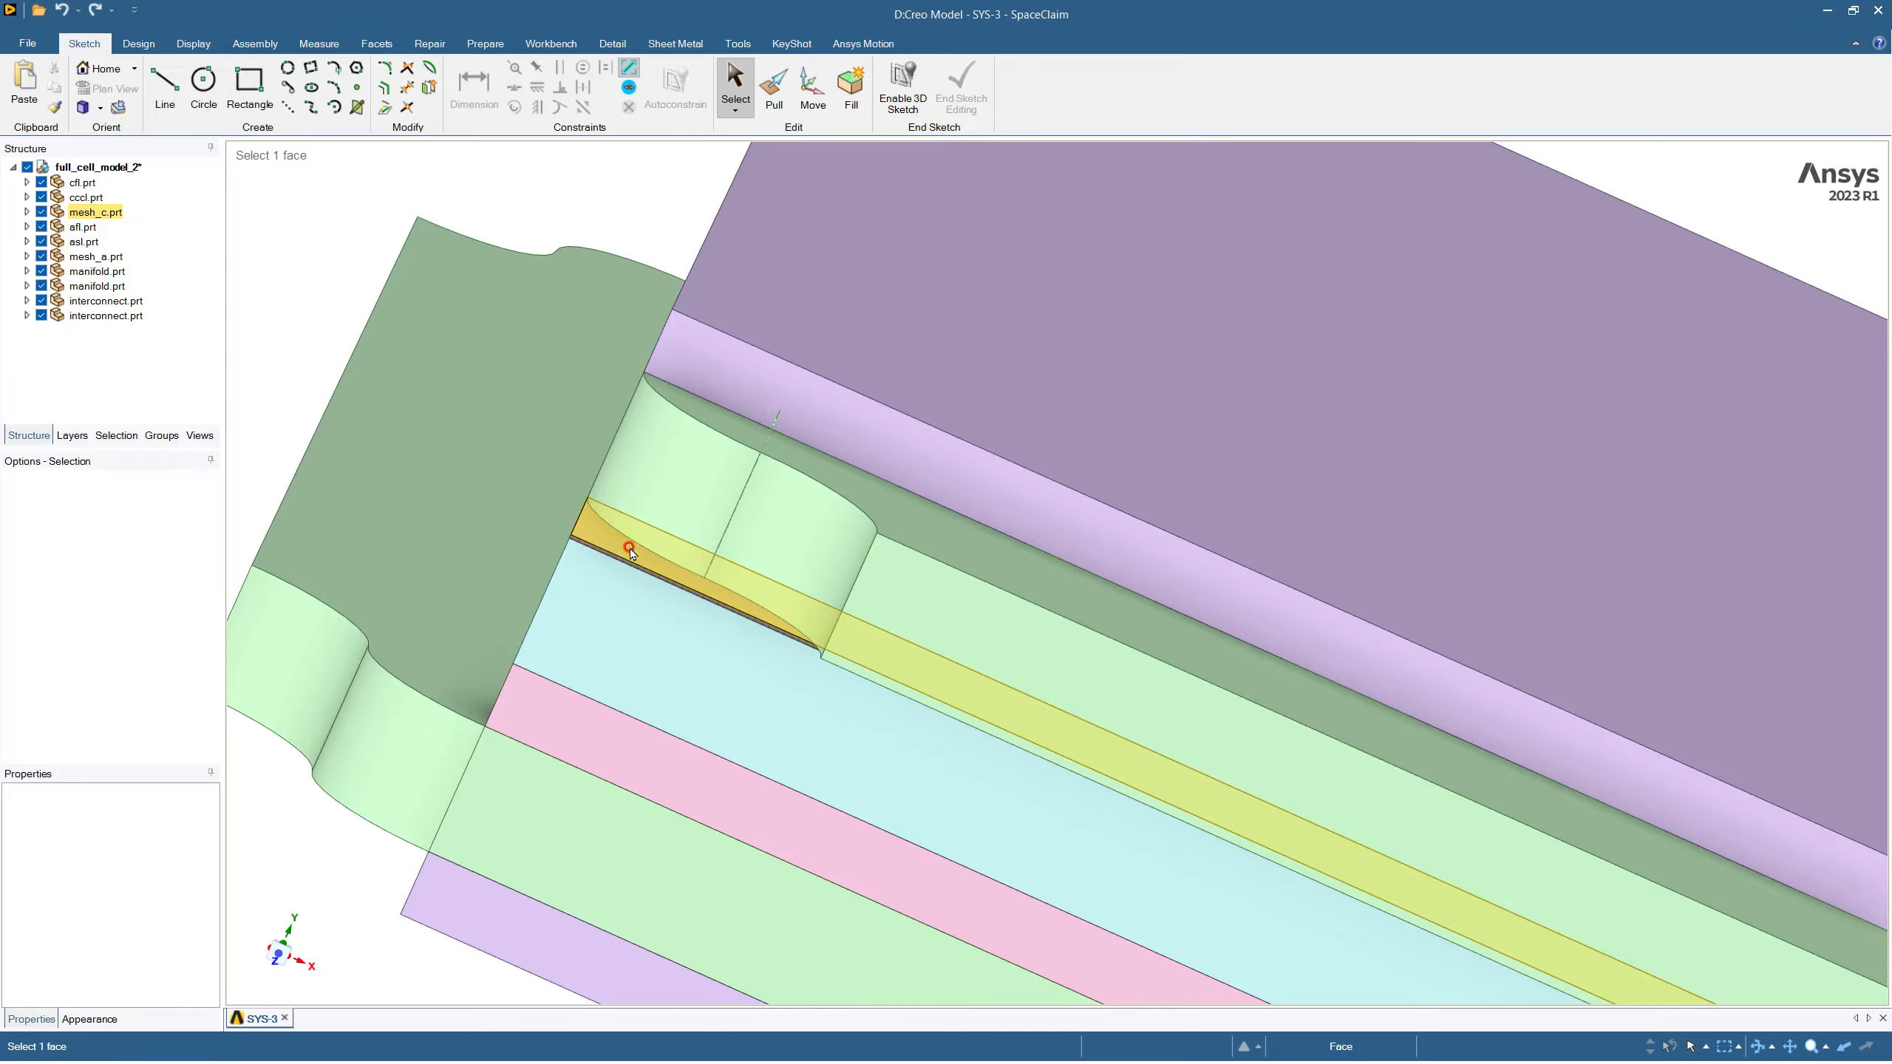
middle_click_drag(630, 547, 634, 510)
scroll(567, 536, "up", 10)
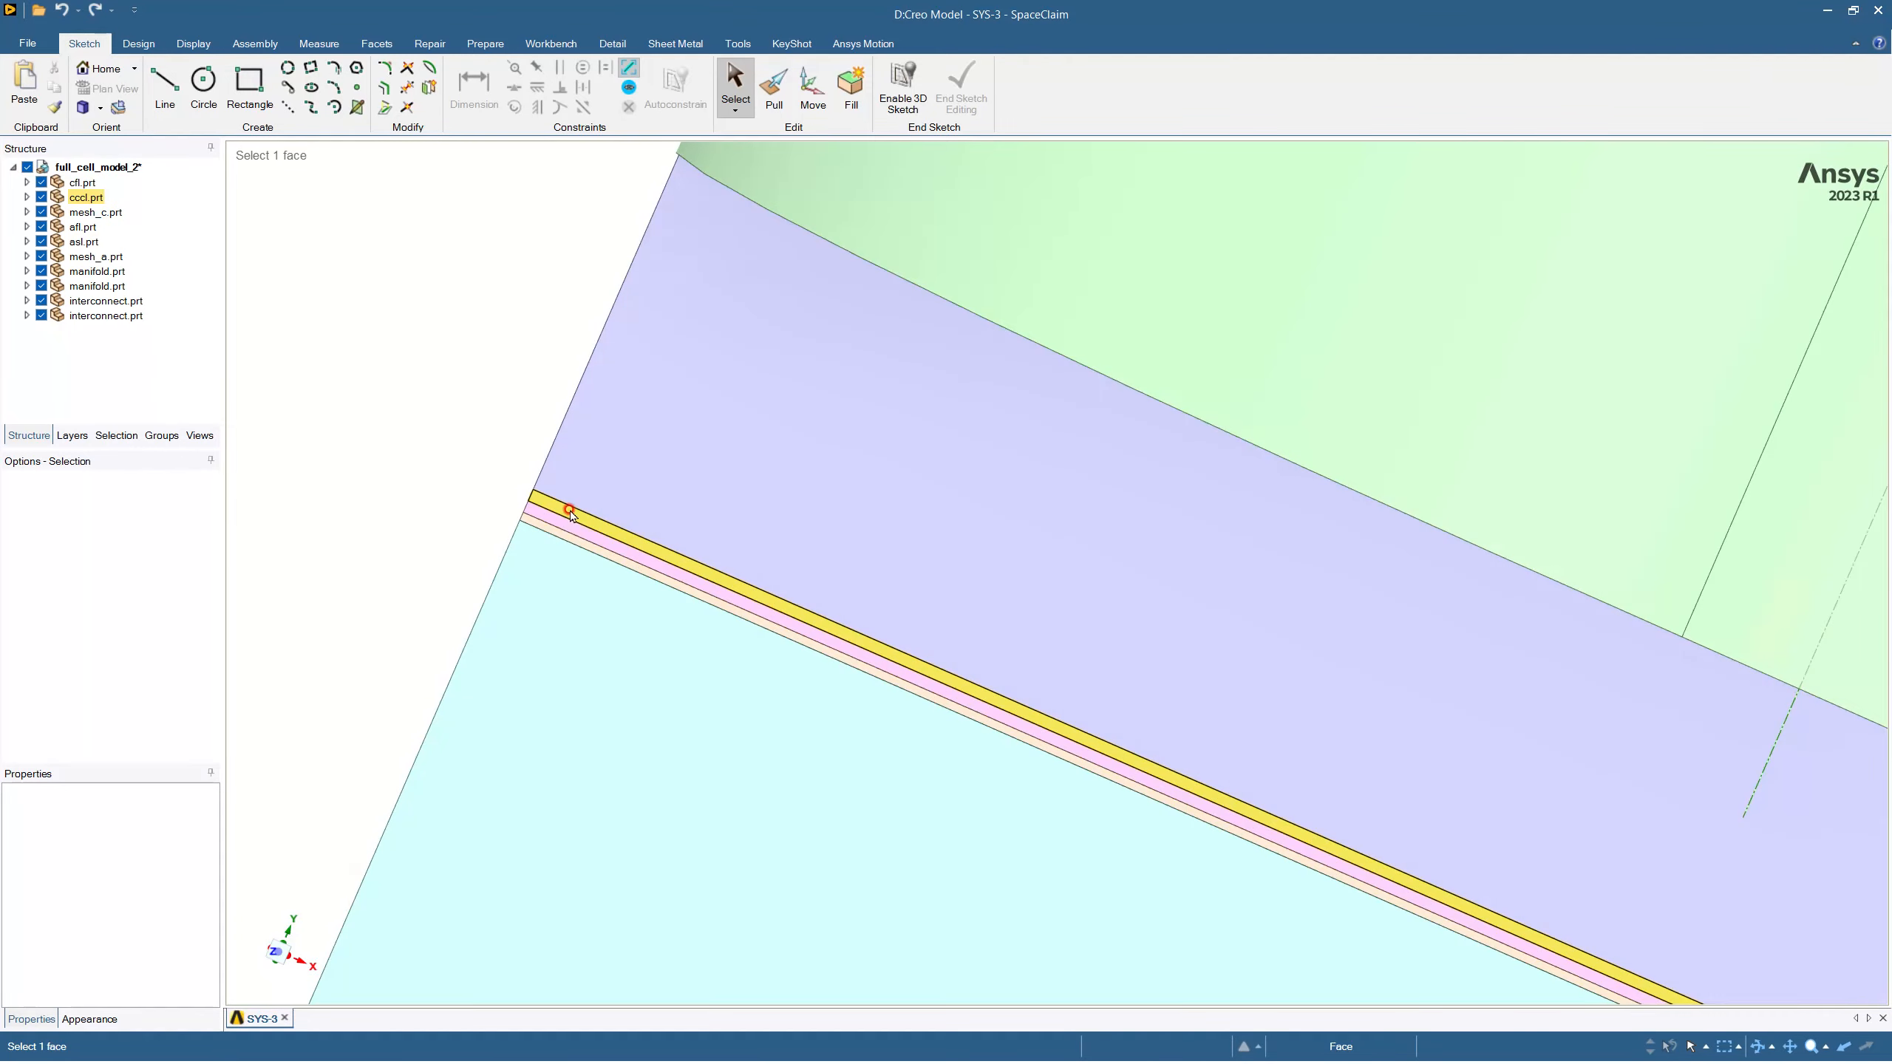
scroll(490, 534, "down", 8)
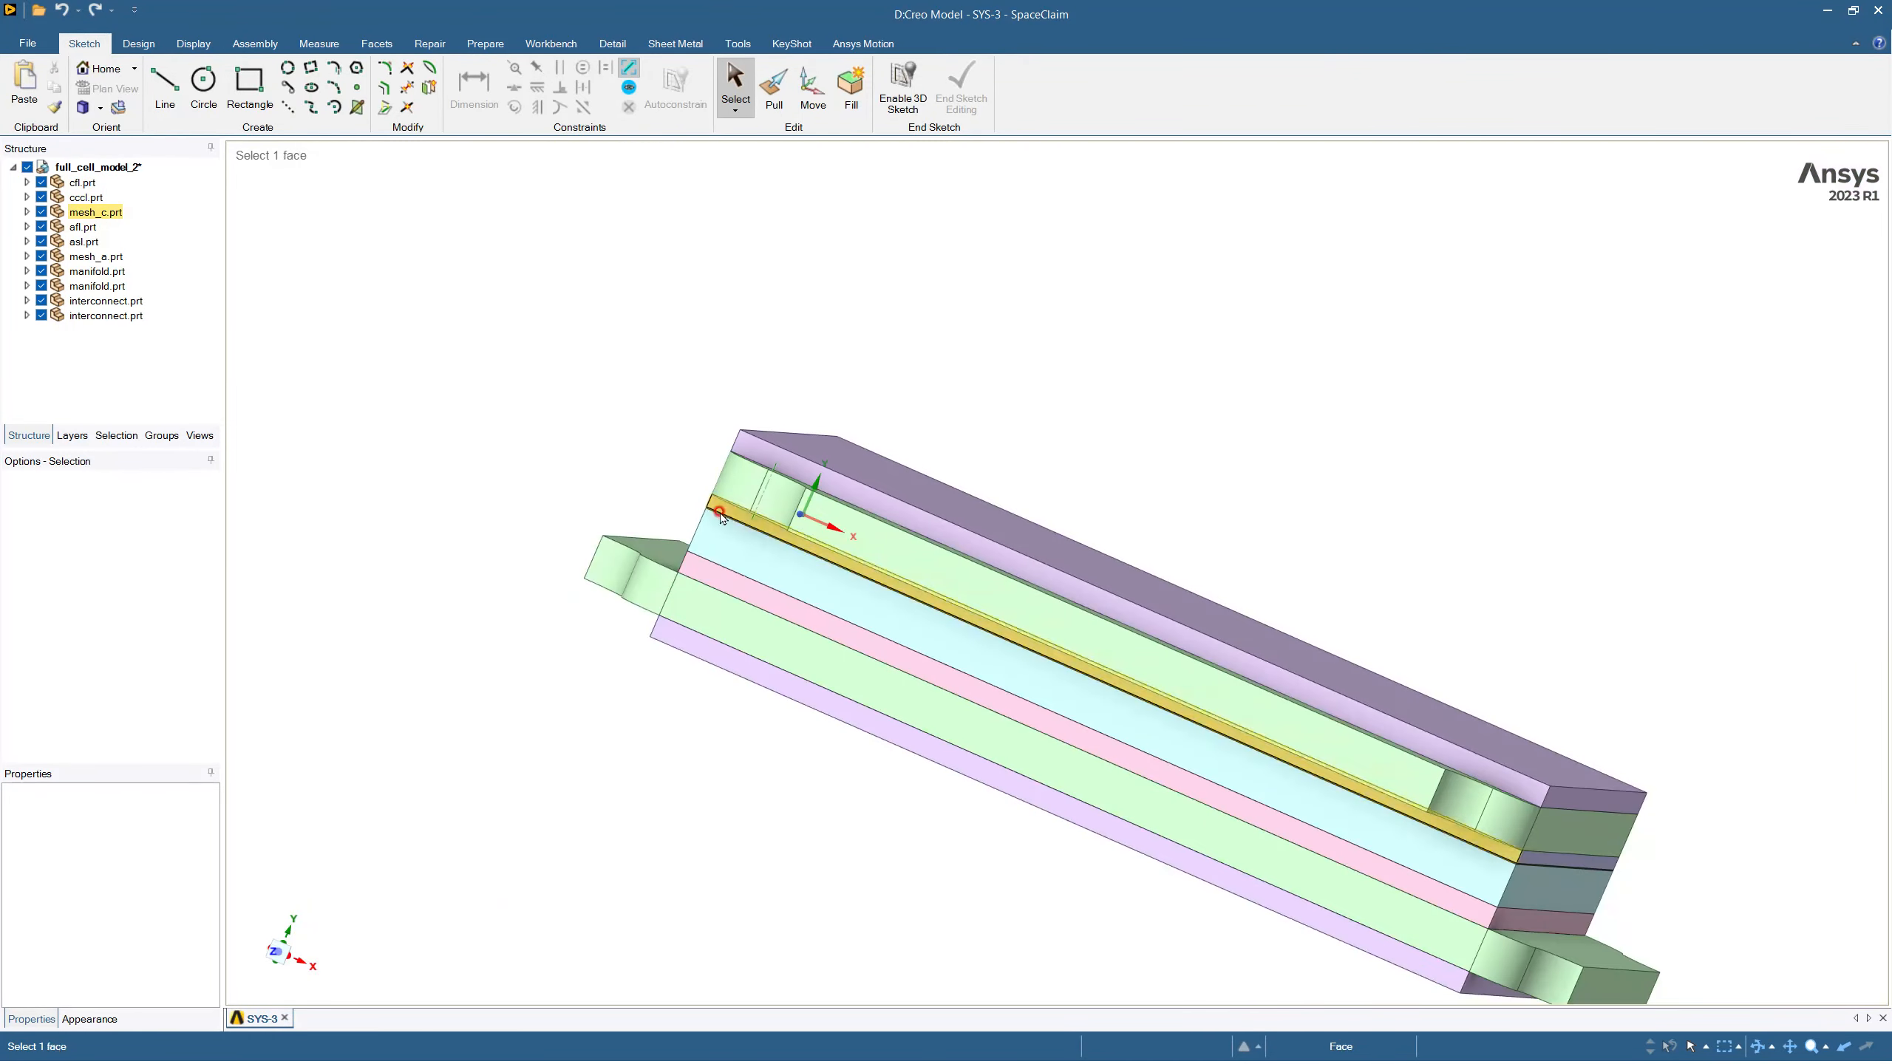
middle_click_drag(721, 518, 591, 512)
scroll(596, 509, "down", 5)
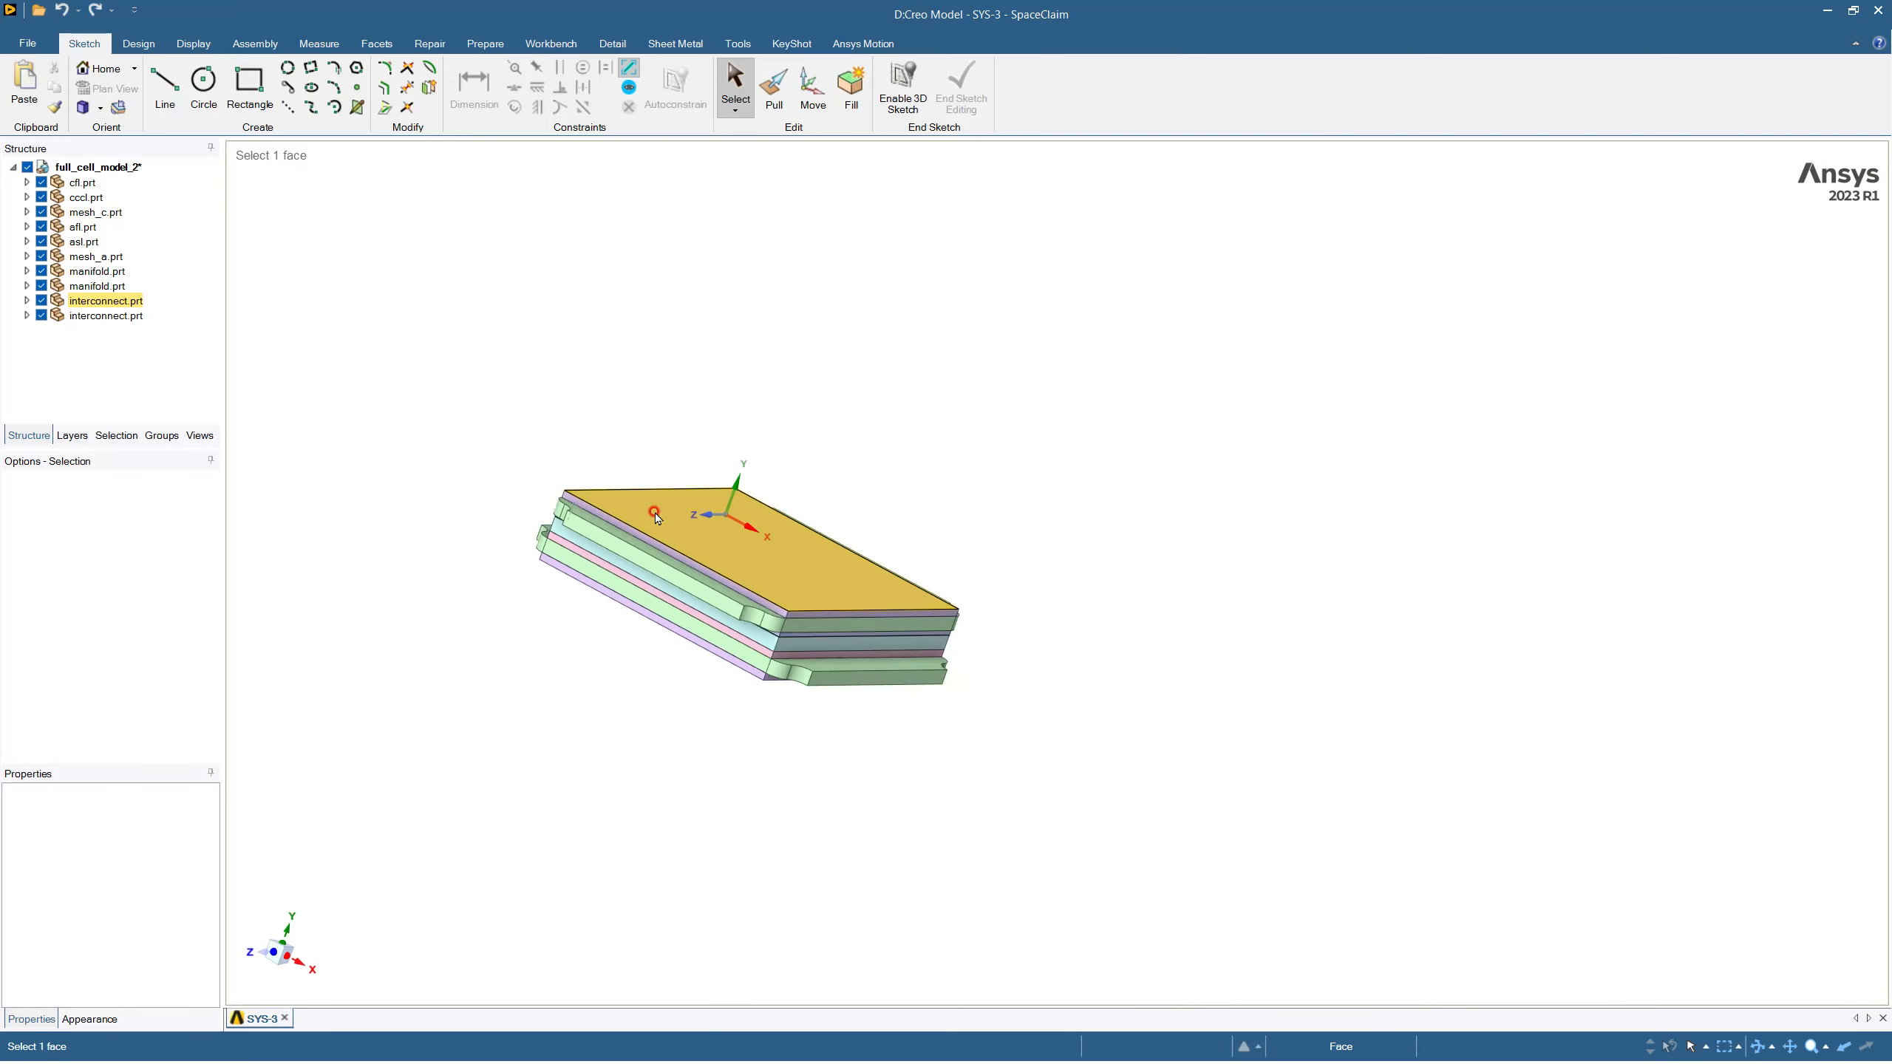
left_click(610, 499)
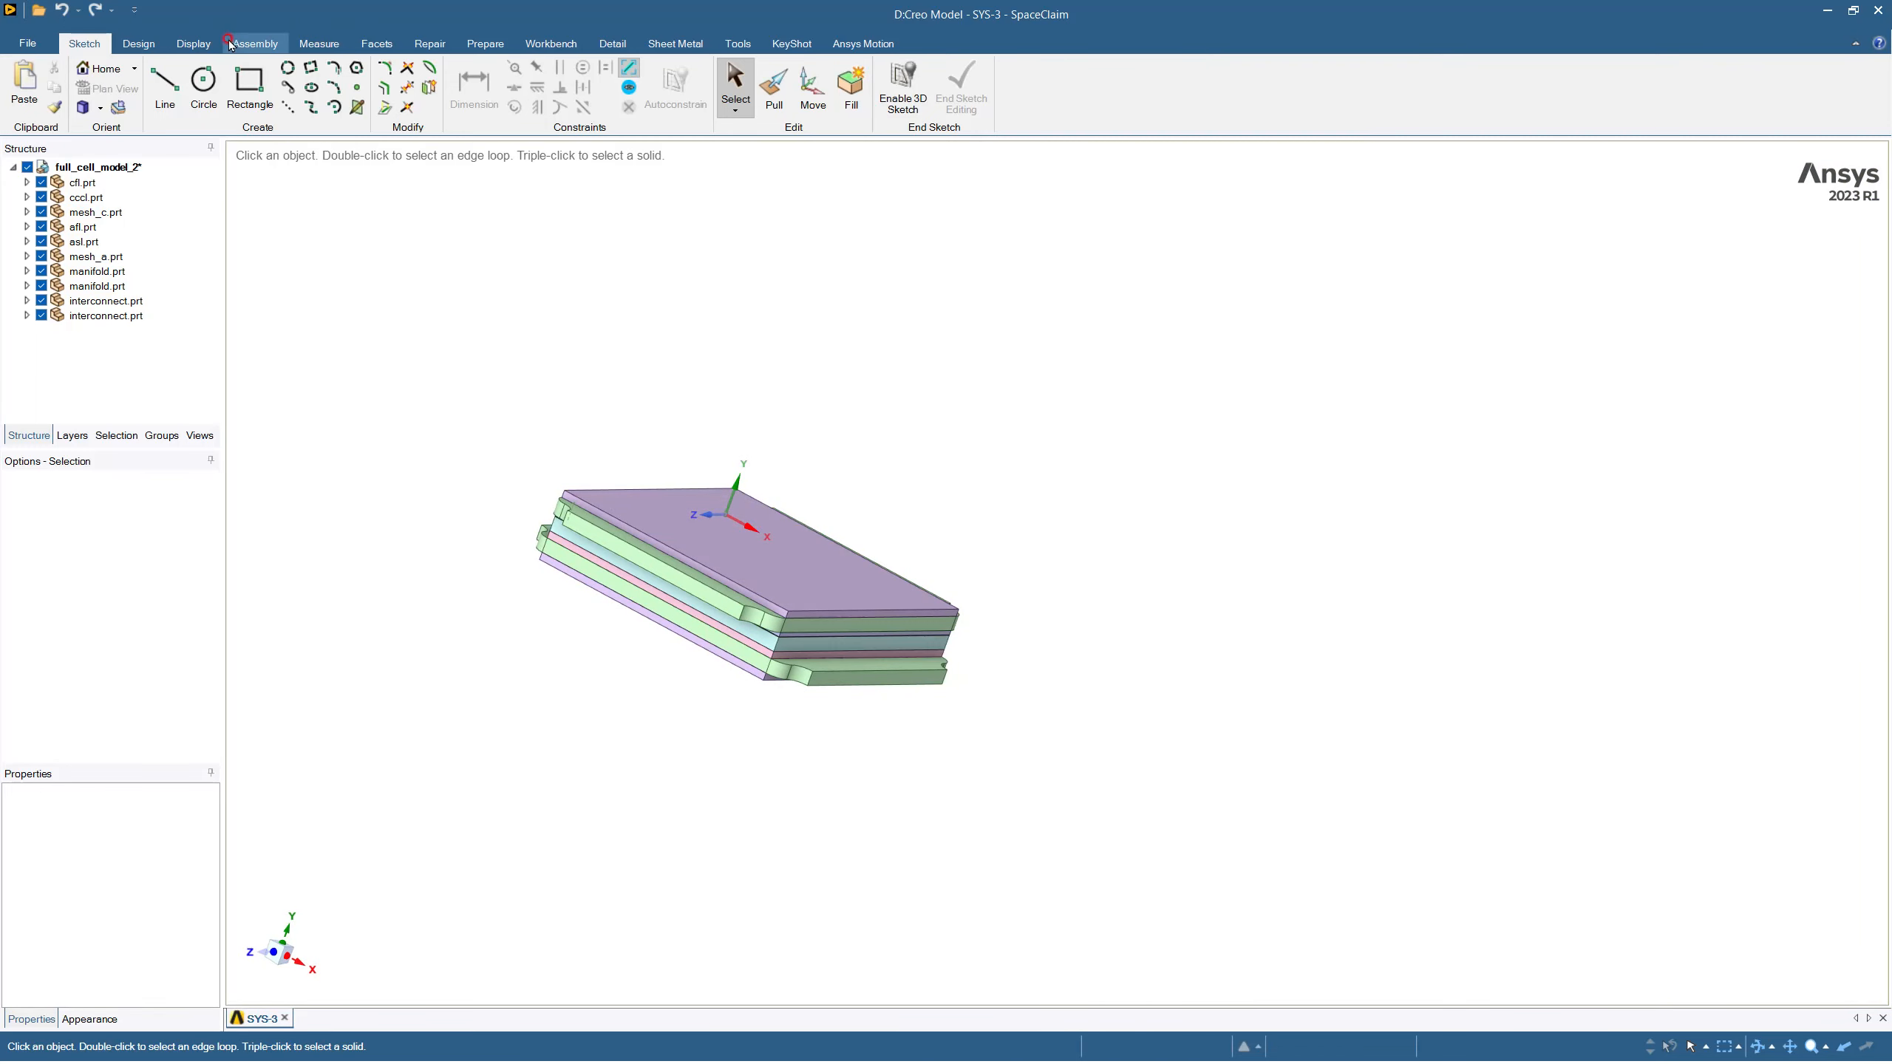
Step: Measure the thickness edges of the upper interconnect, mesh_a and asl parts, plus the upper interconnect's long edge
left_click(319, 43)
left_click(103, 85)
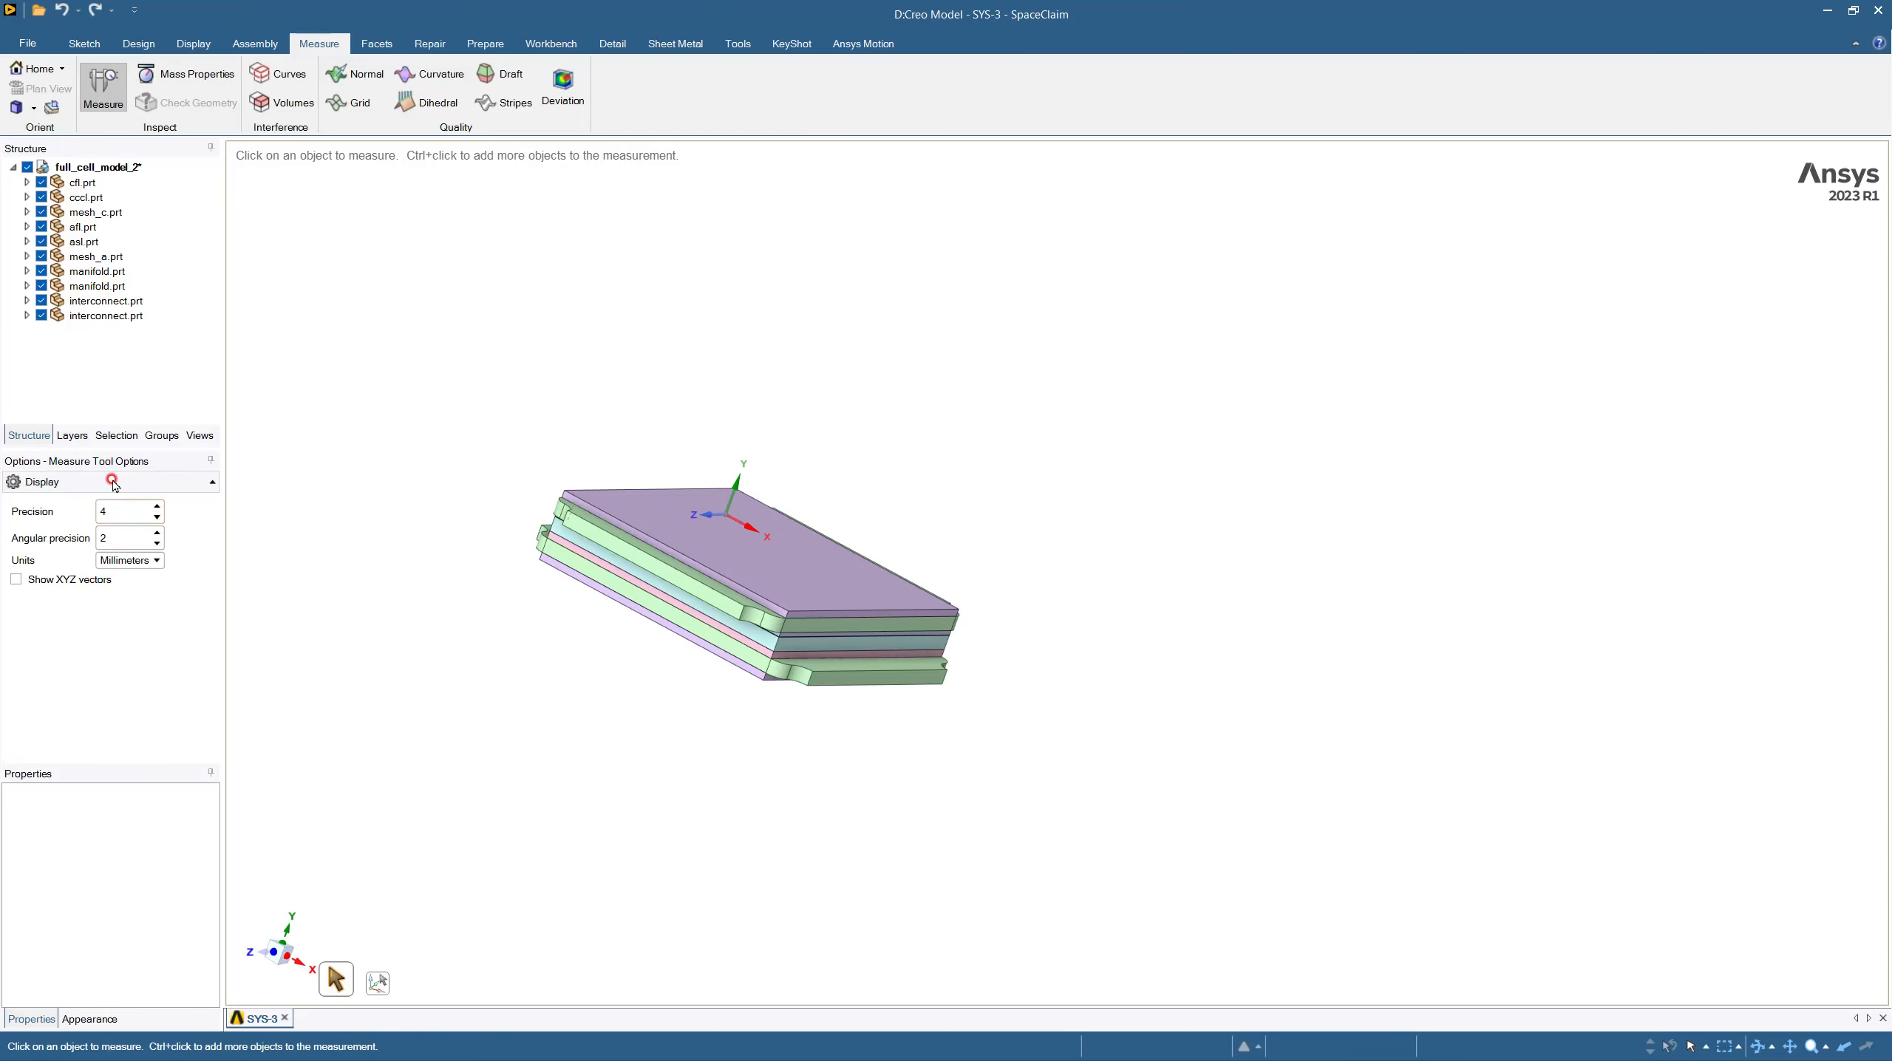
scroll(831, 627, "up", 10)
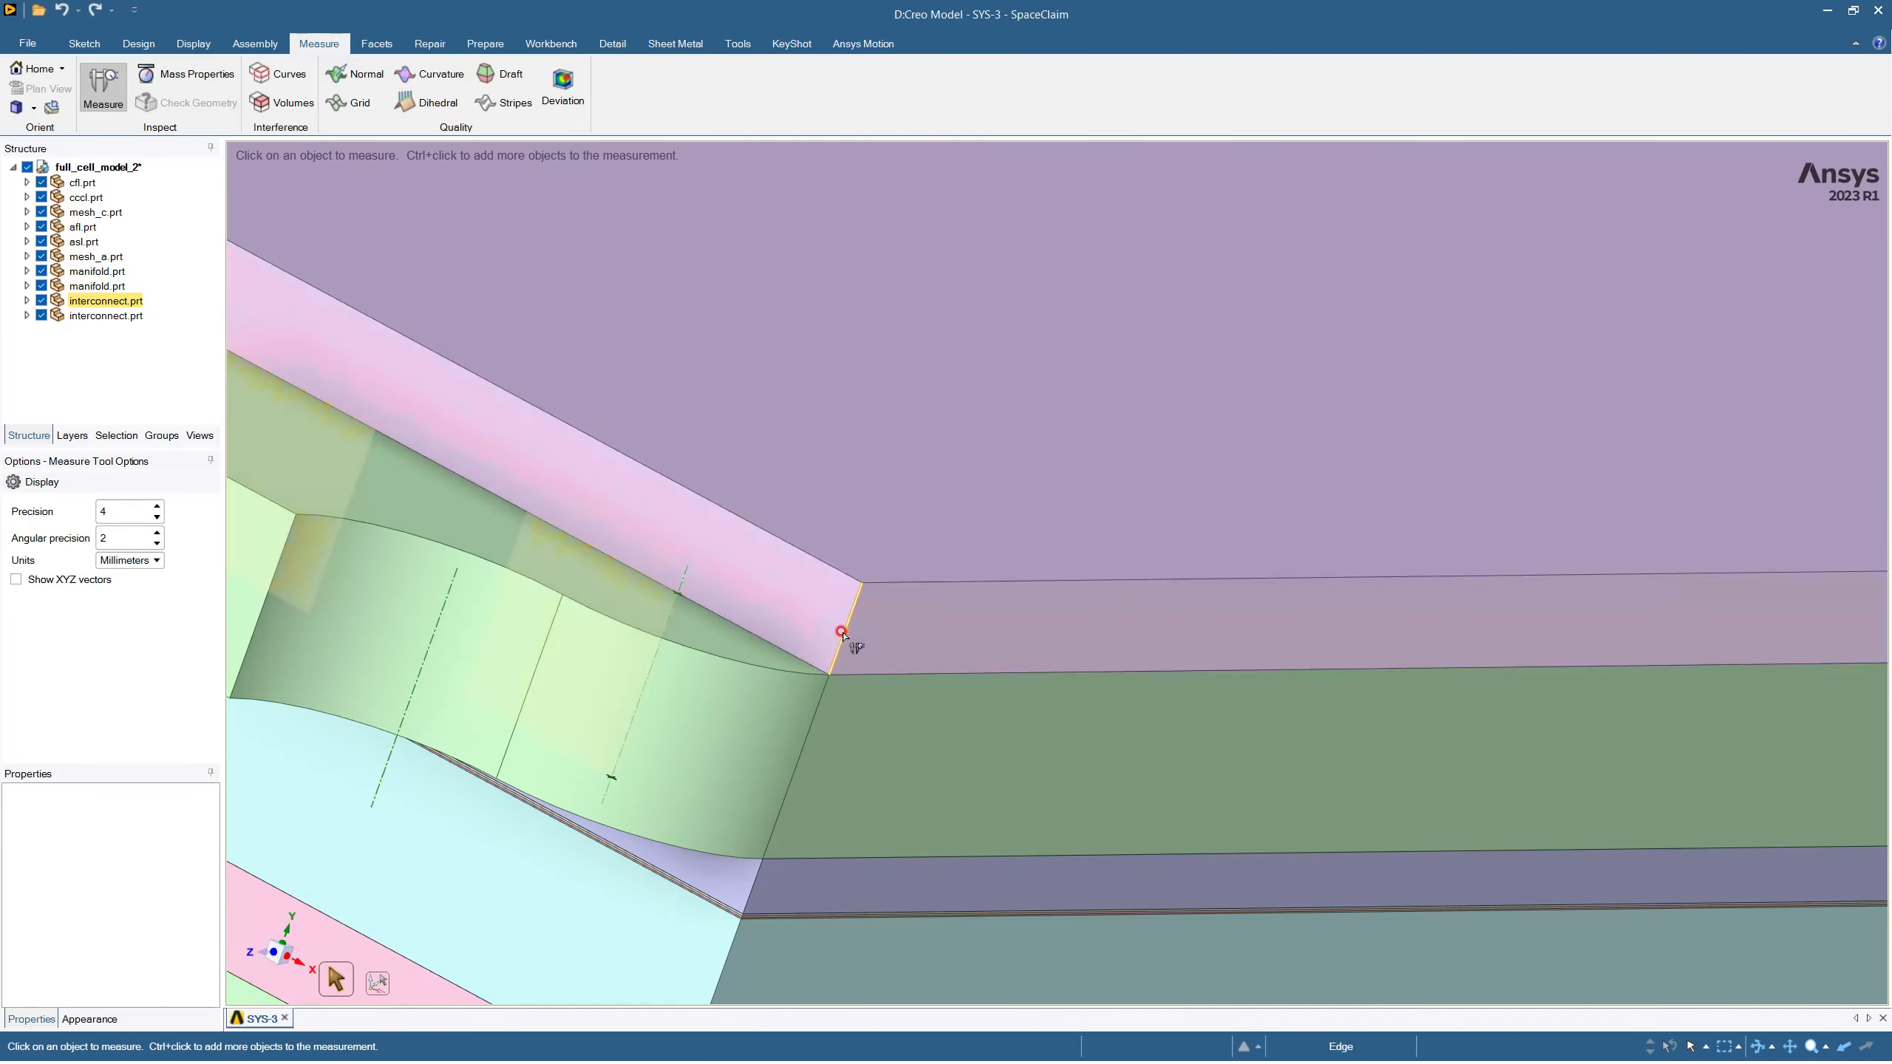
left_click(846, 635)
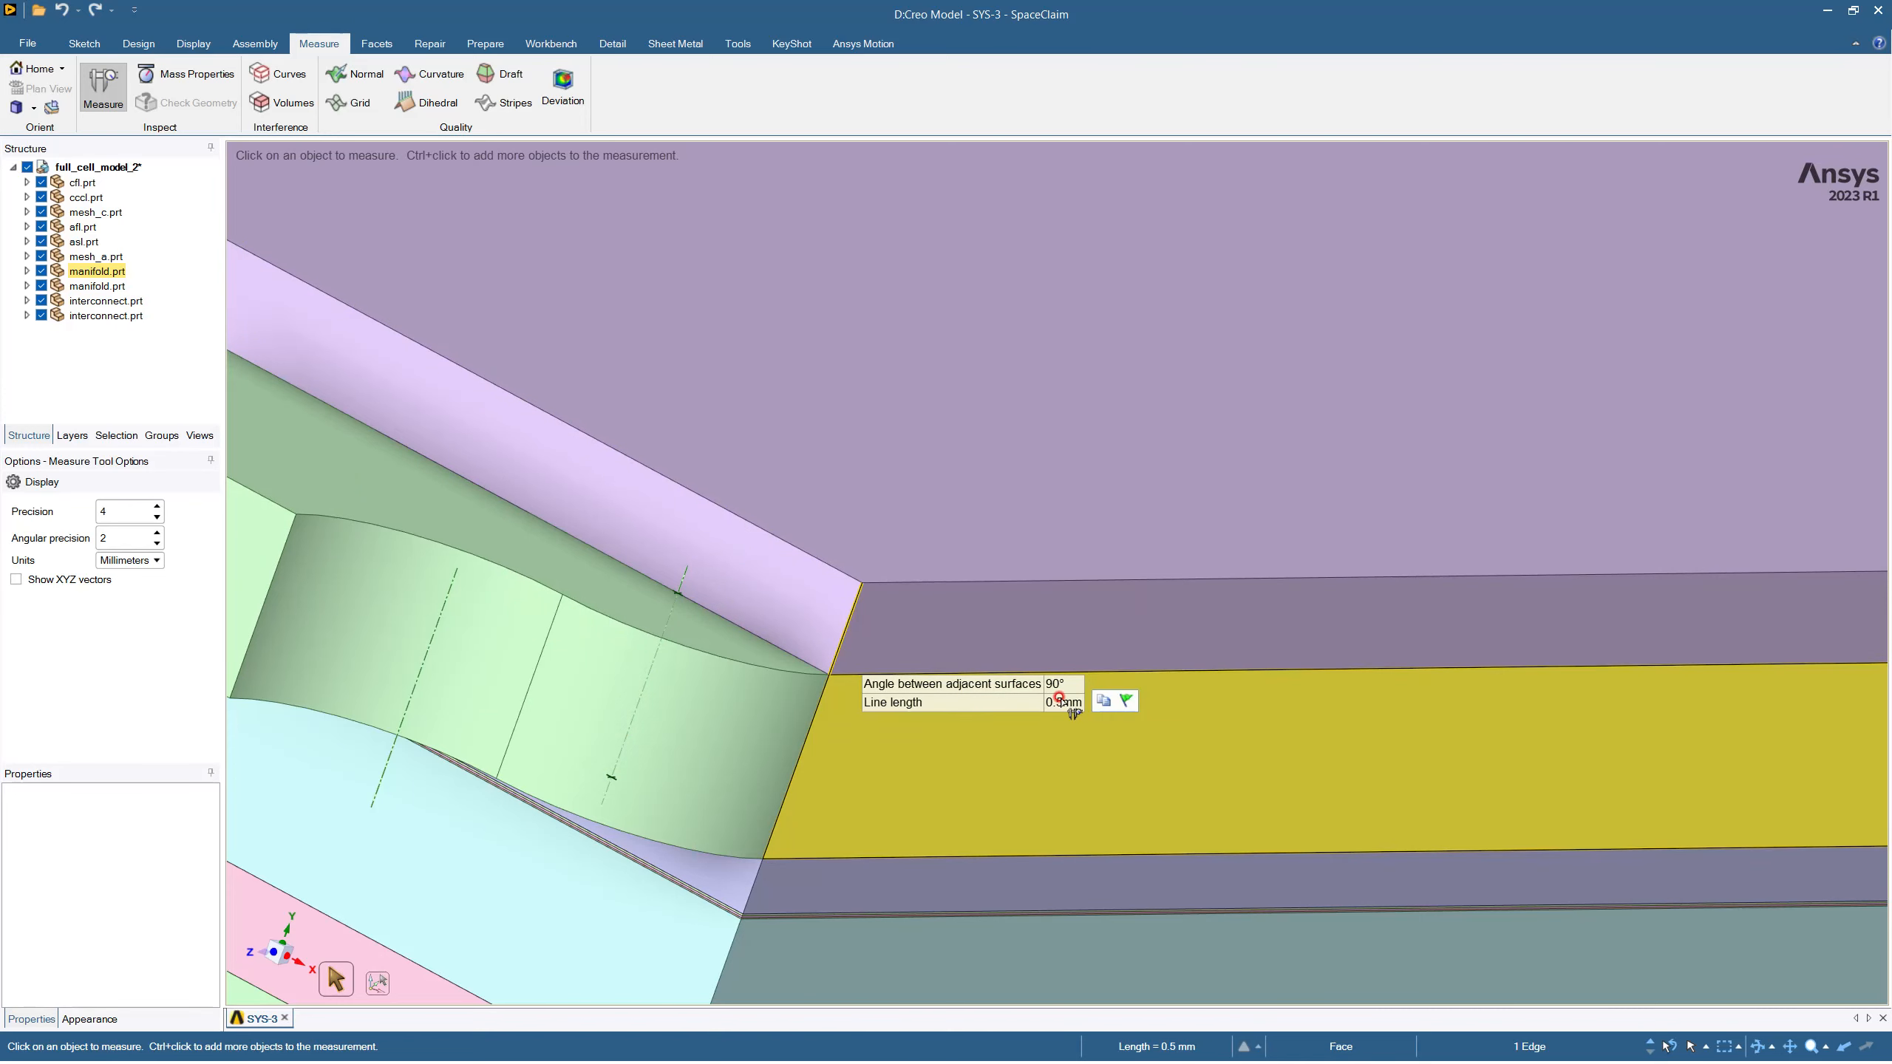
scroll(1073, 790, "down", 5)
scroll(924, 876, "up", 5)
left_click(868, 872)
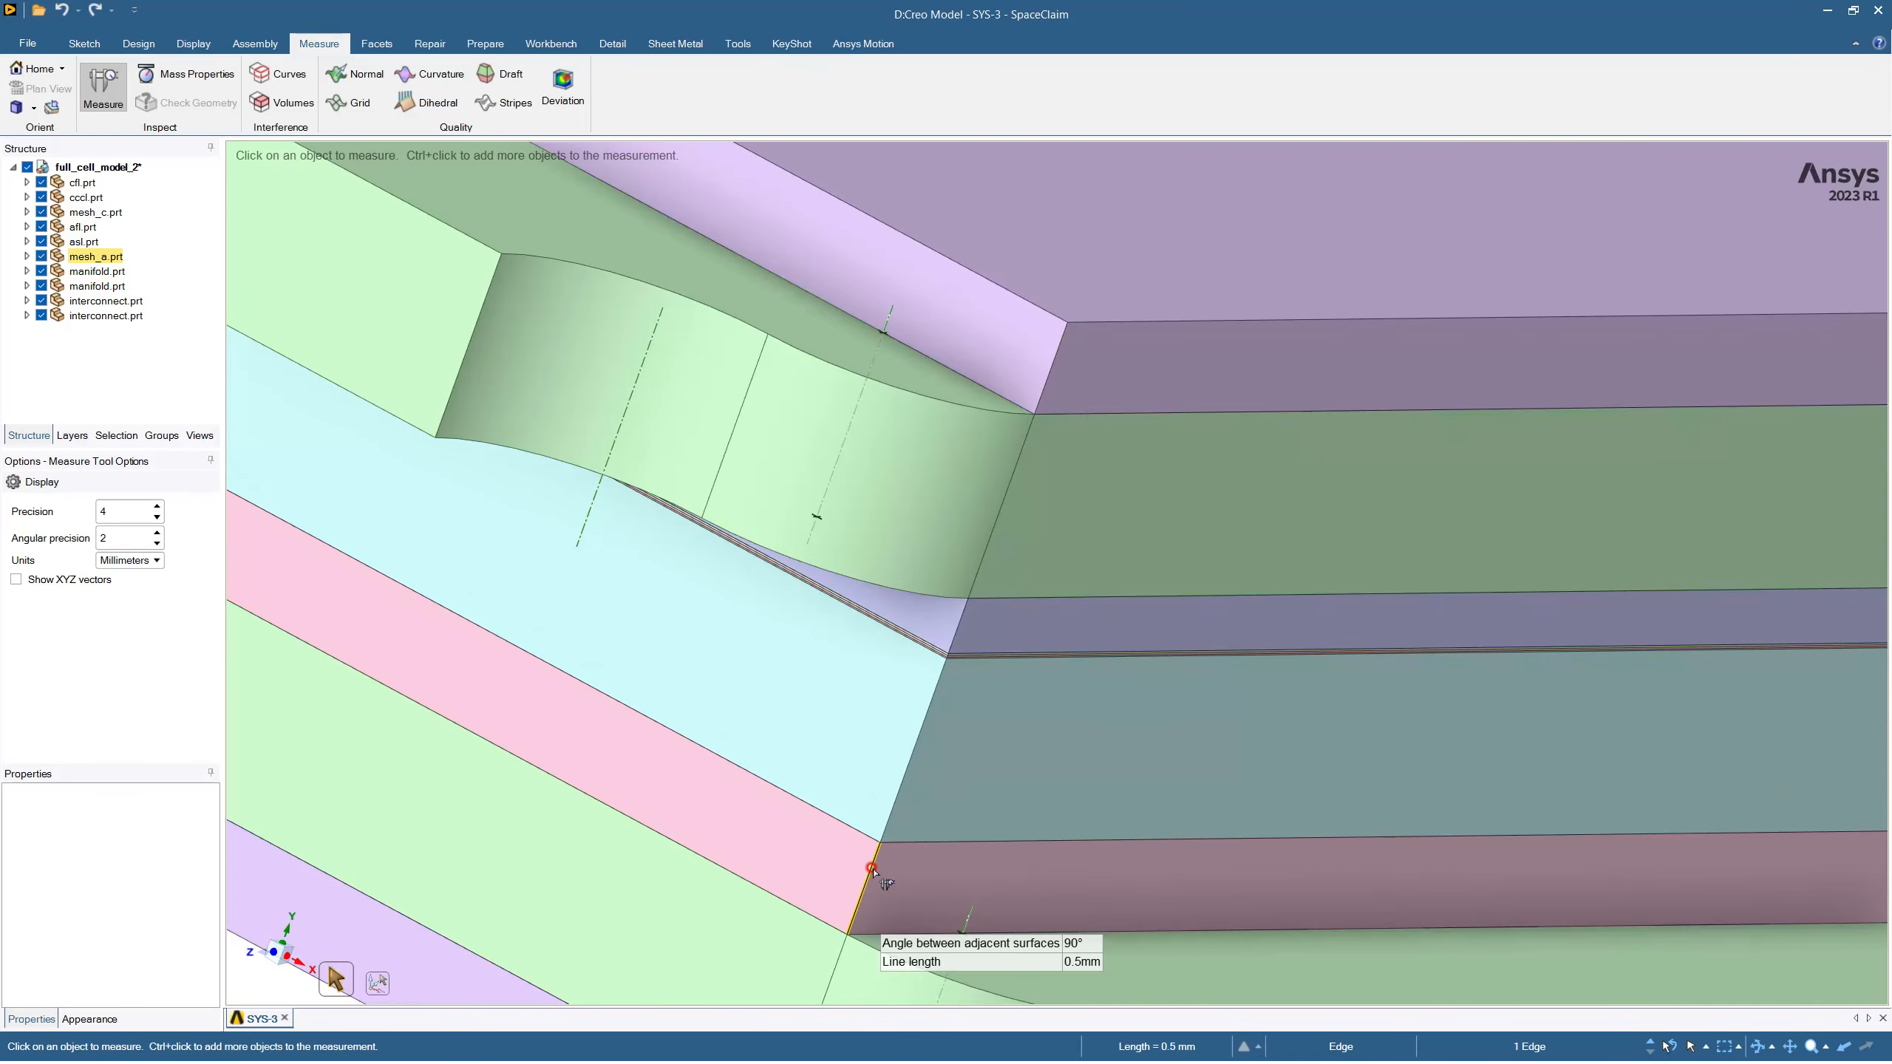
scroll(961, 796, "down", 5)
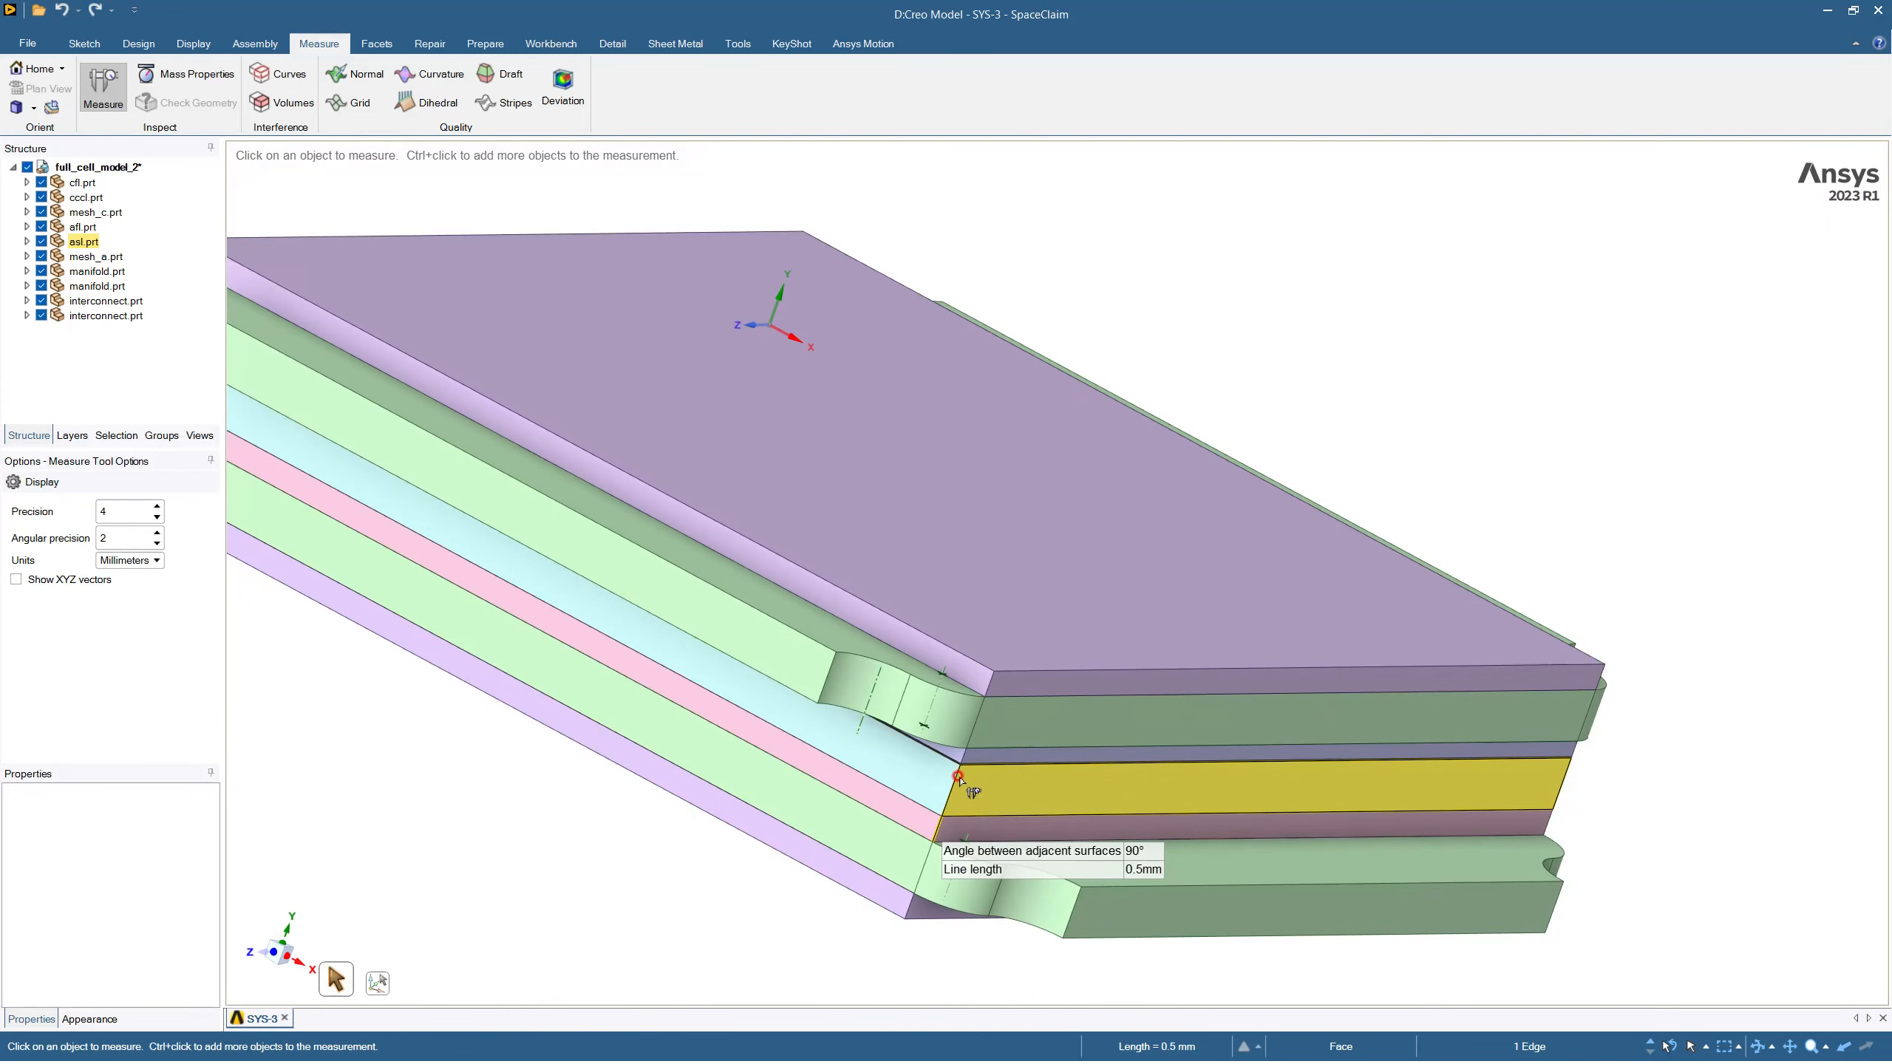
left_click(951, 791)
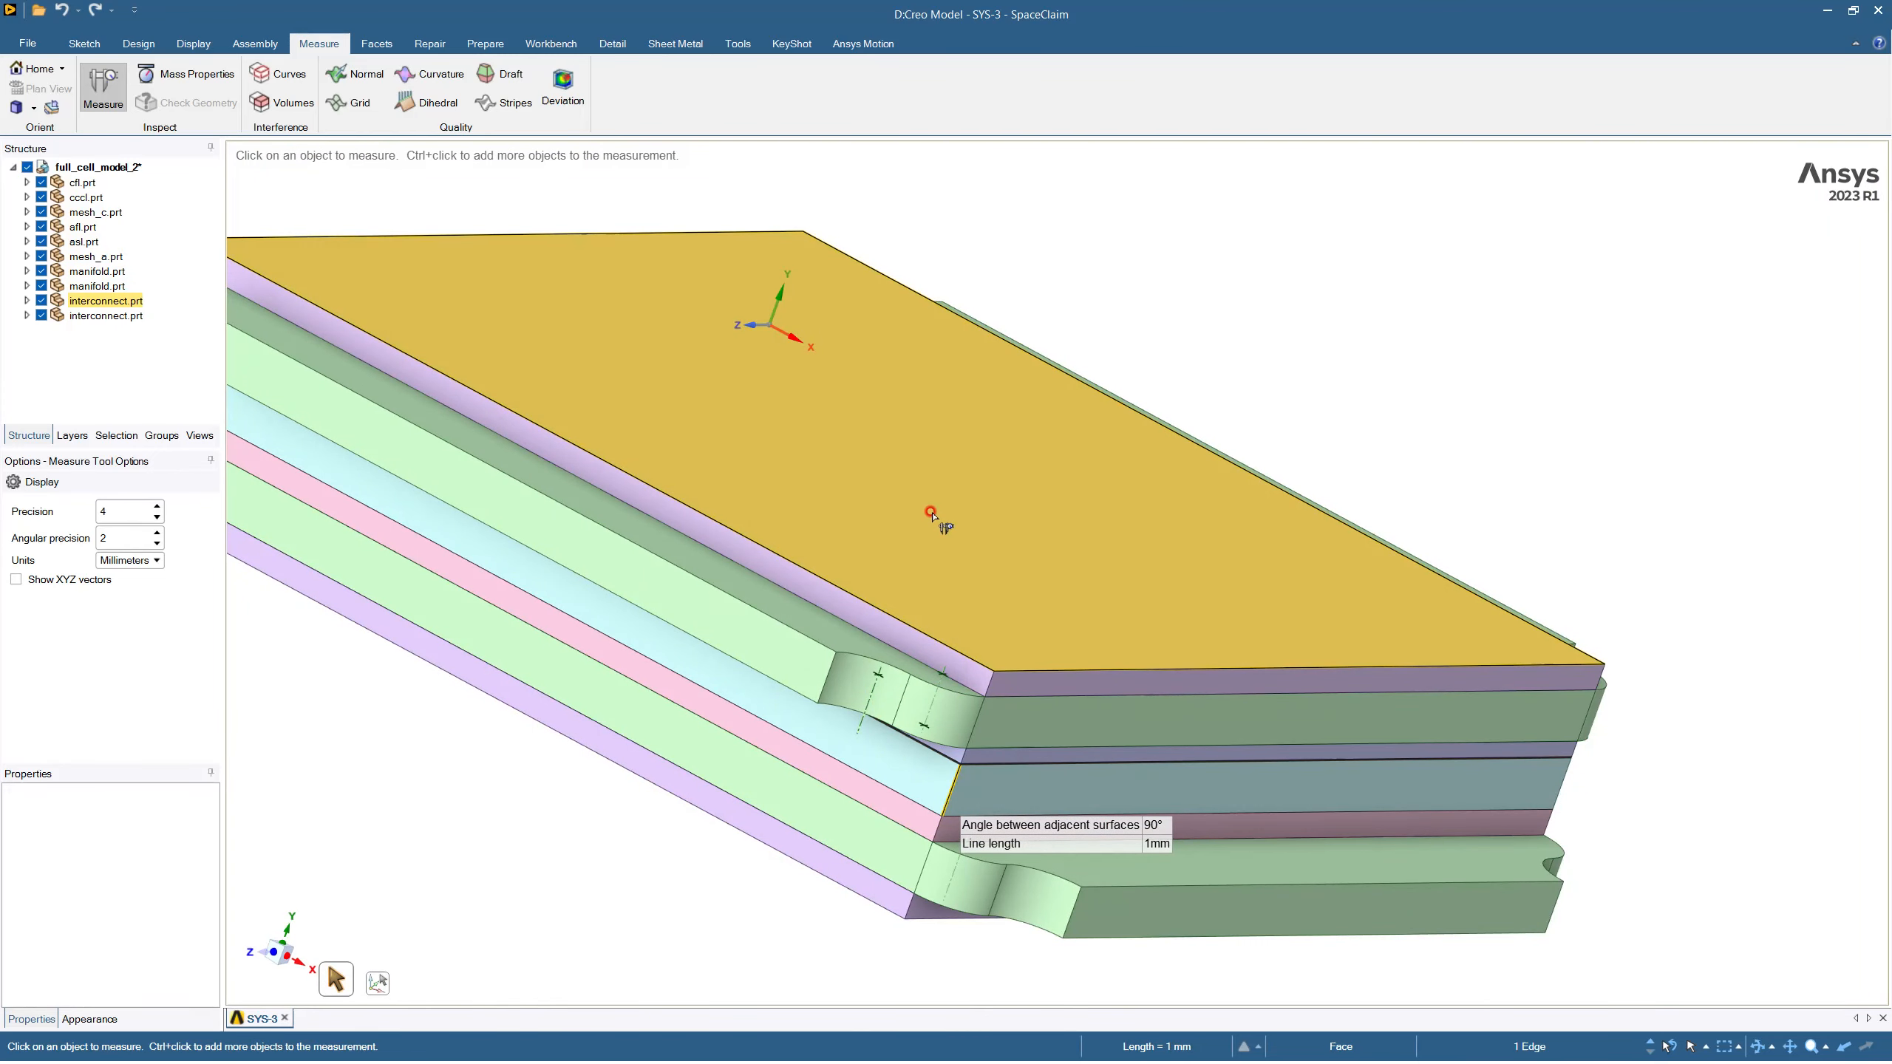
left_click(775, 551)
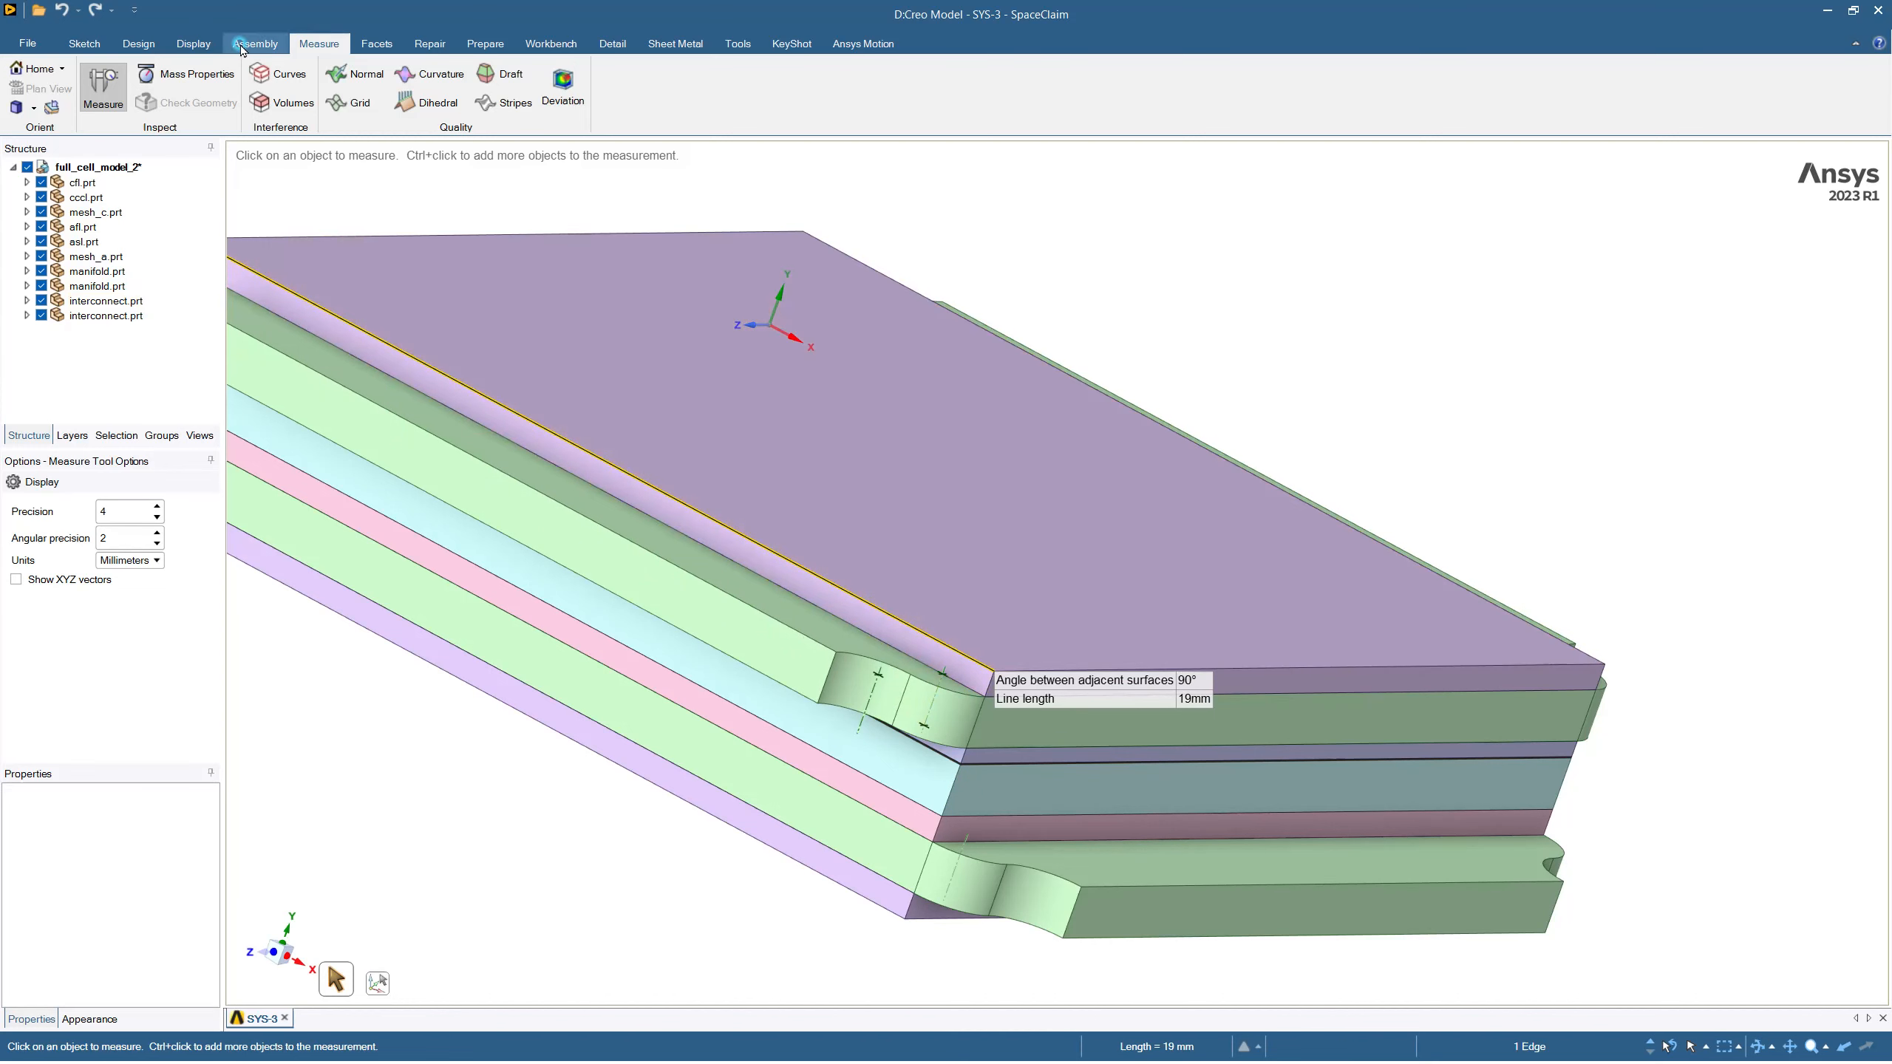
Step: Start Share Topology on the assembly and set the coincidence tolerance to 0.001 mm
left_click(485, 43)
left_click(552, 43)
left_click(501, 90)
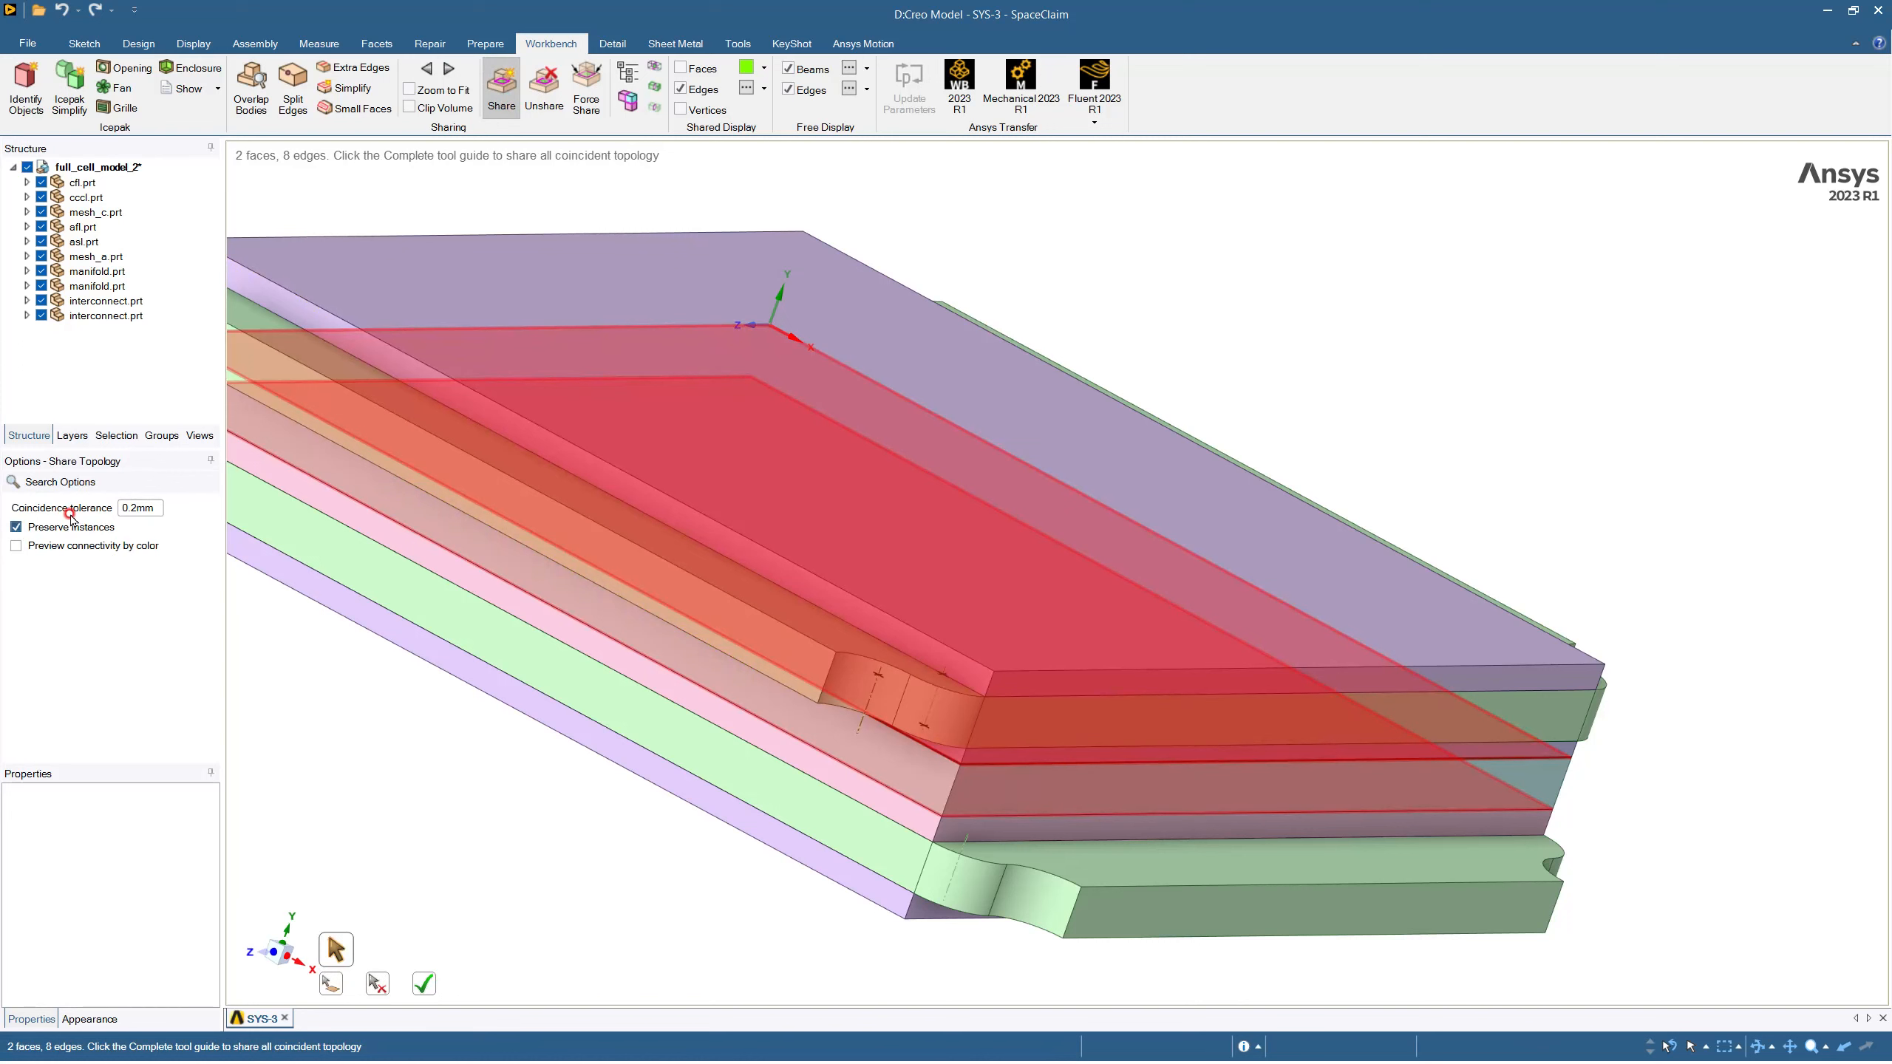
left_click(132, 509)
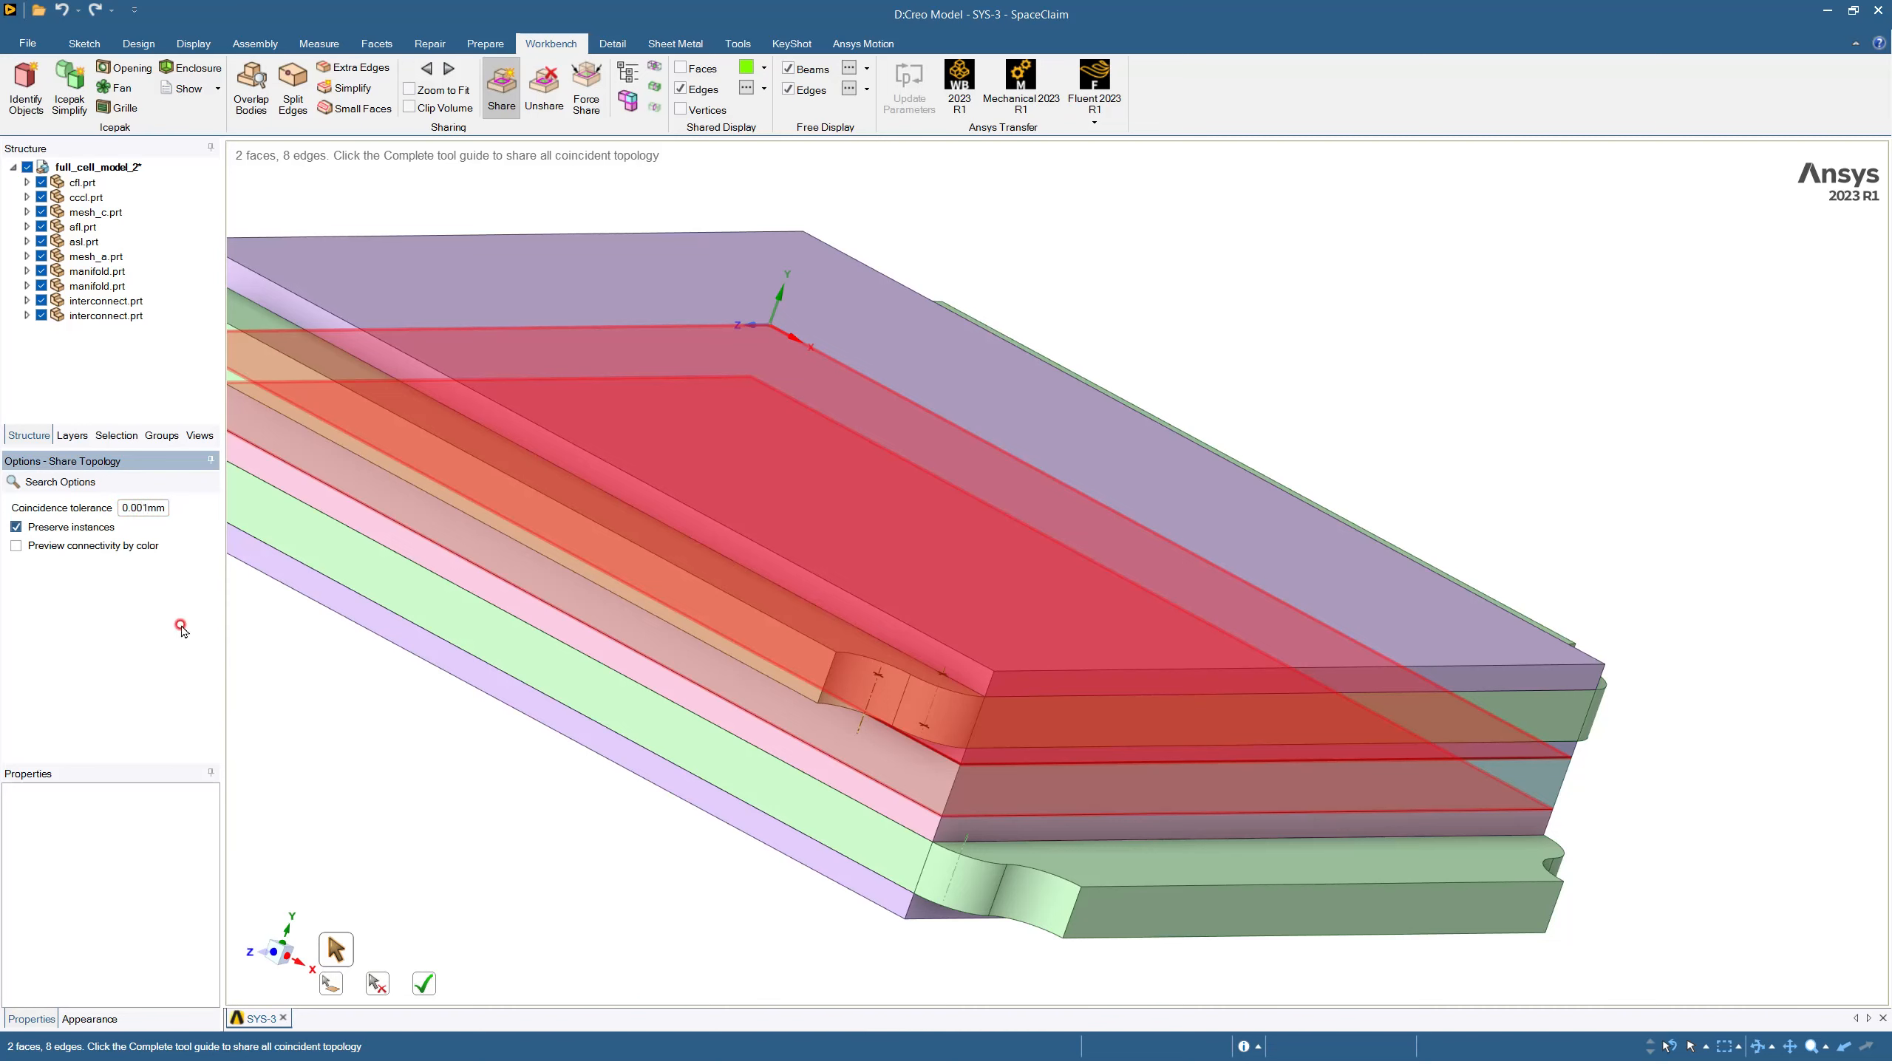
Step: Restart Share Topology on the full_cell_model_2 assembly and apply a coincidence tolerance of 0.001 mm
key("Return")
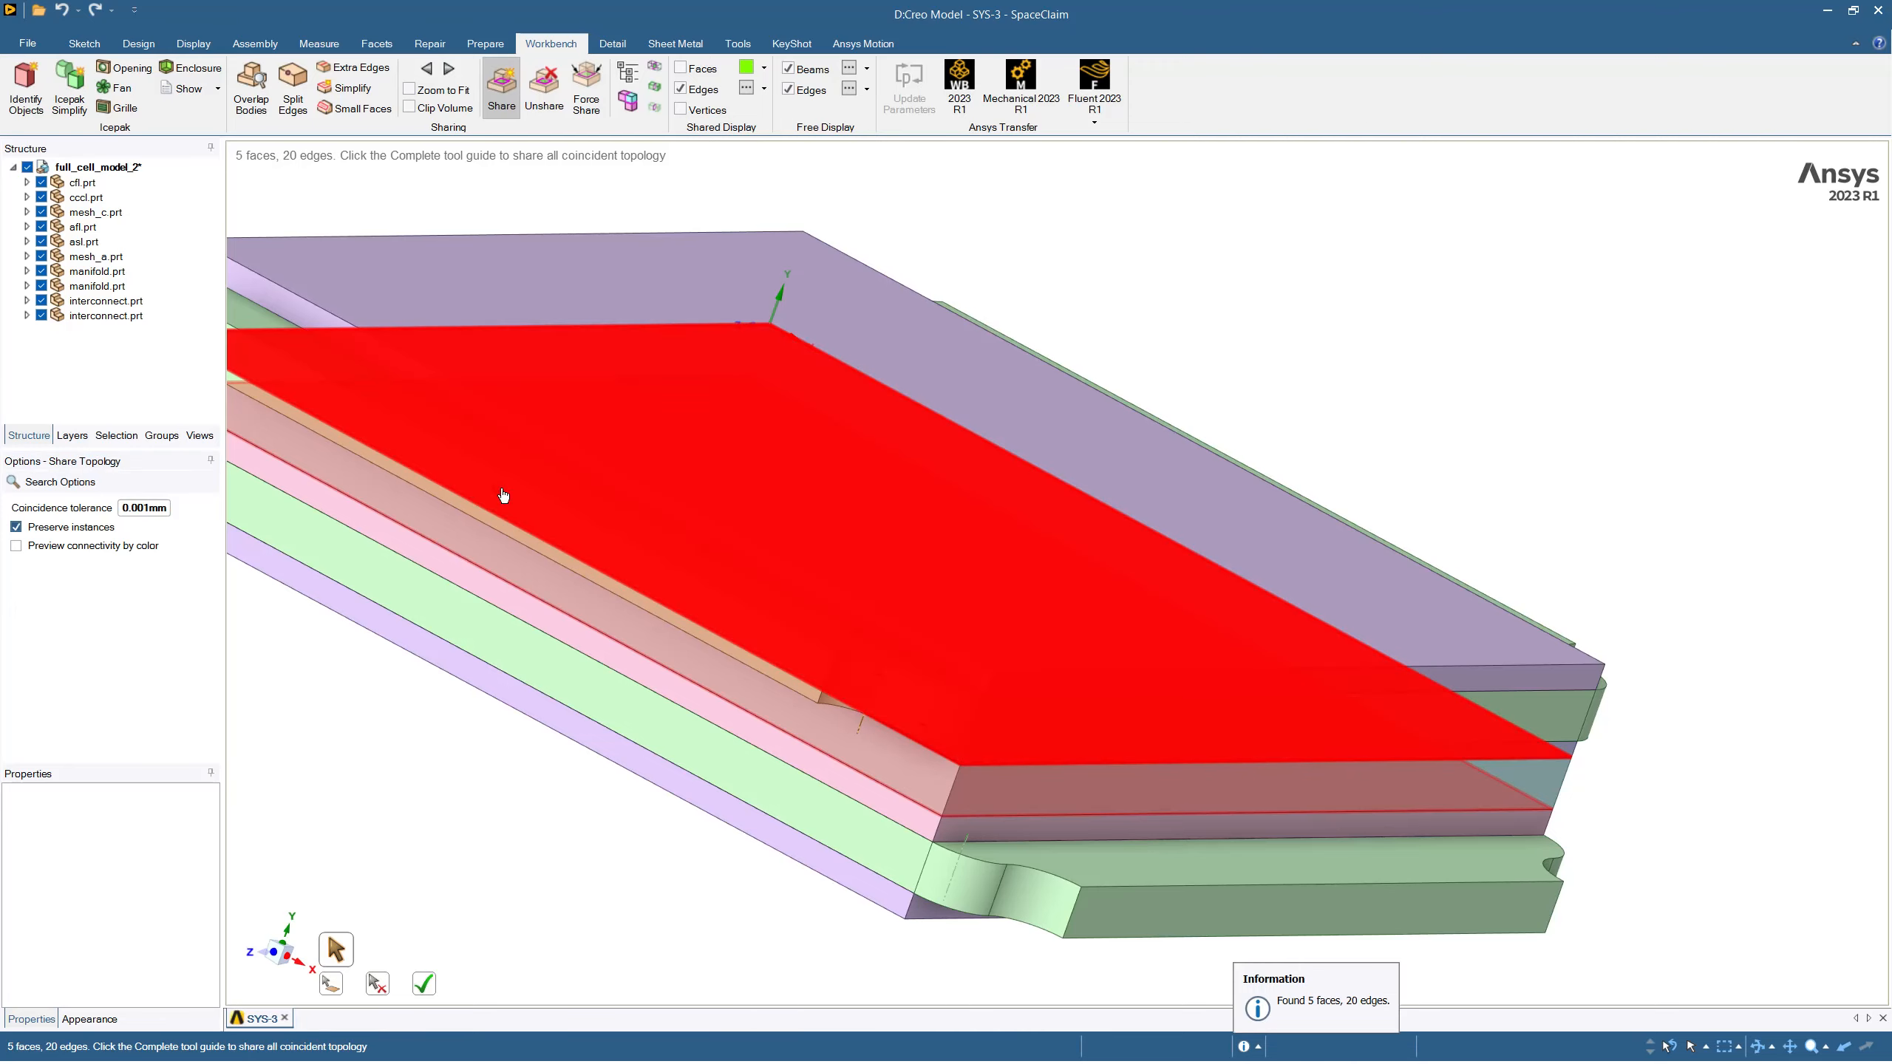
middle_click_drag(1062, 781, 980, 699)
left_click(885, 322)
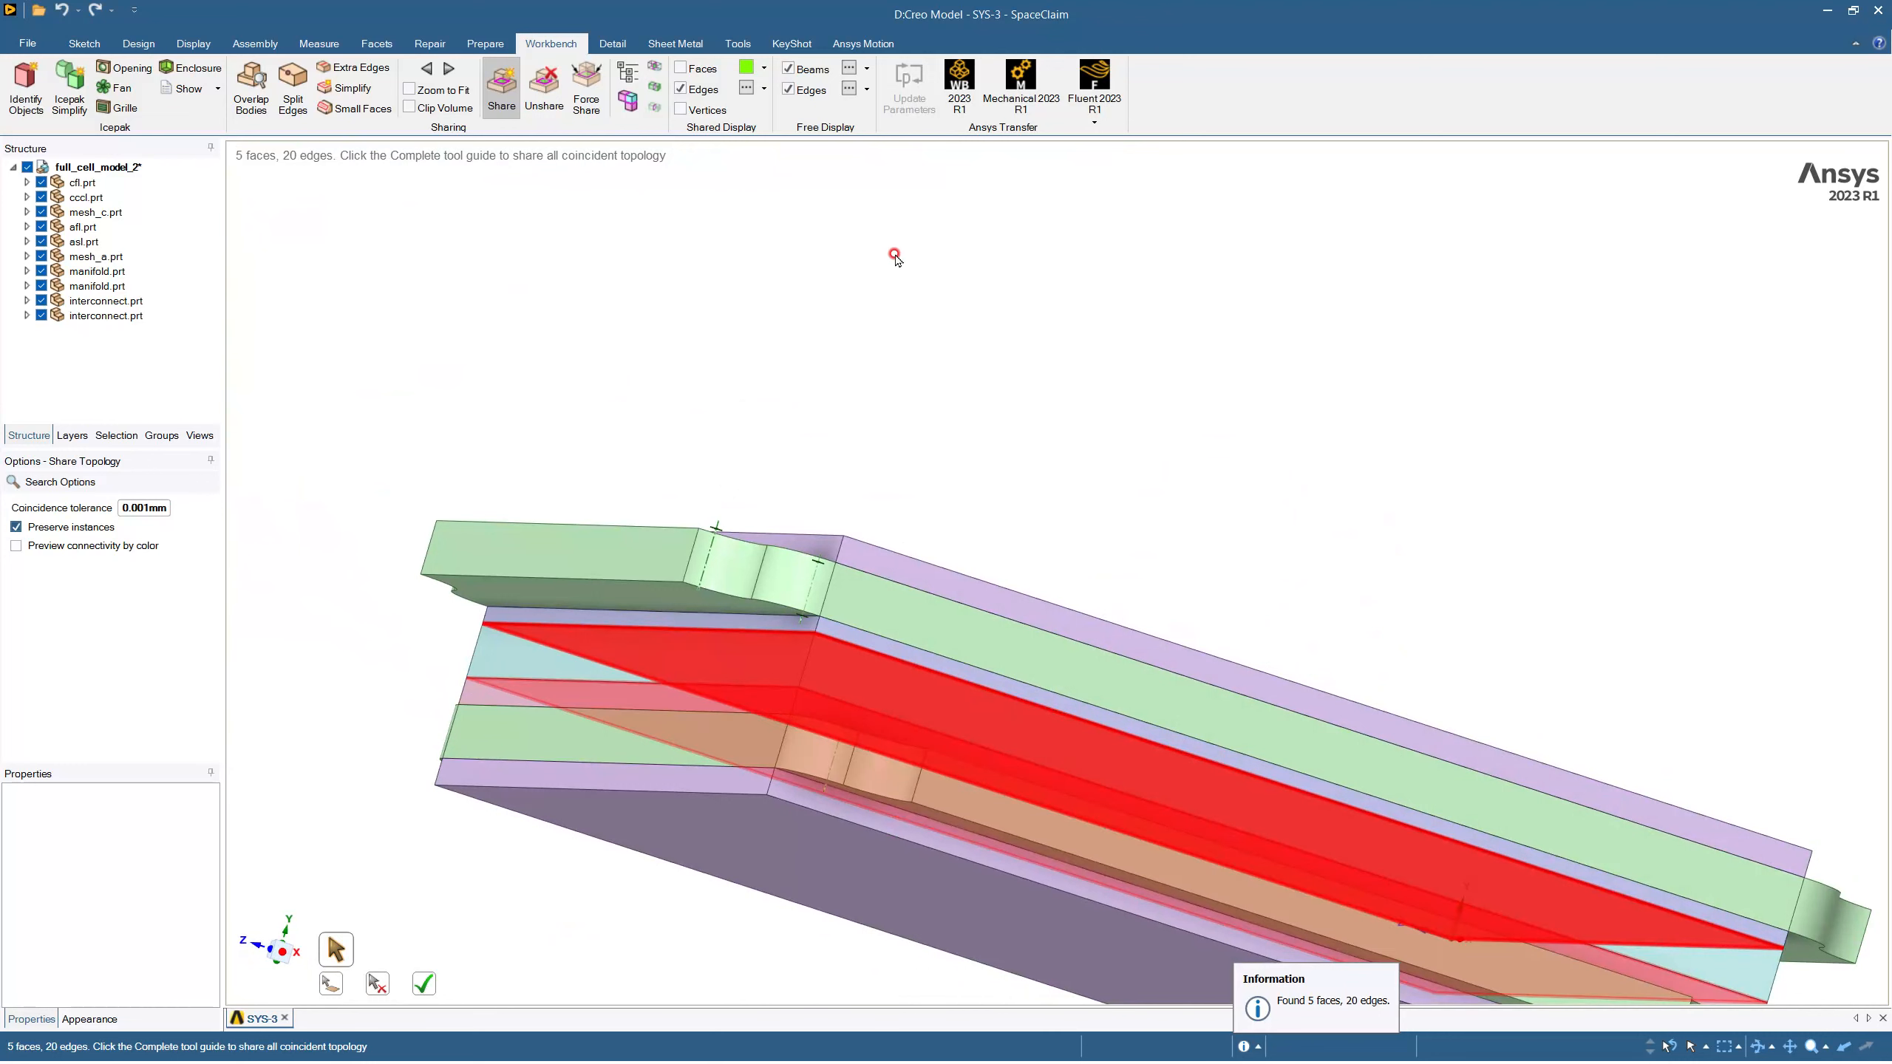
left_click(495, 91)
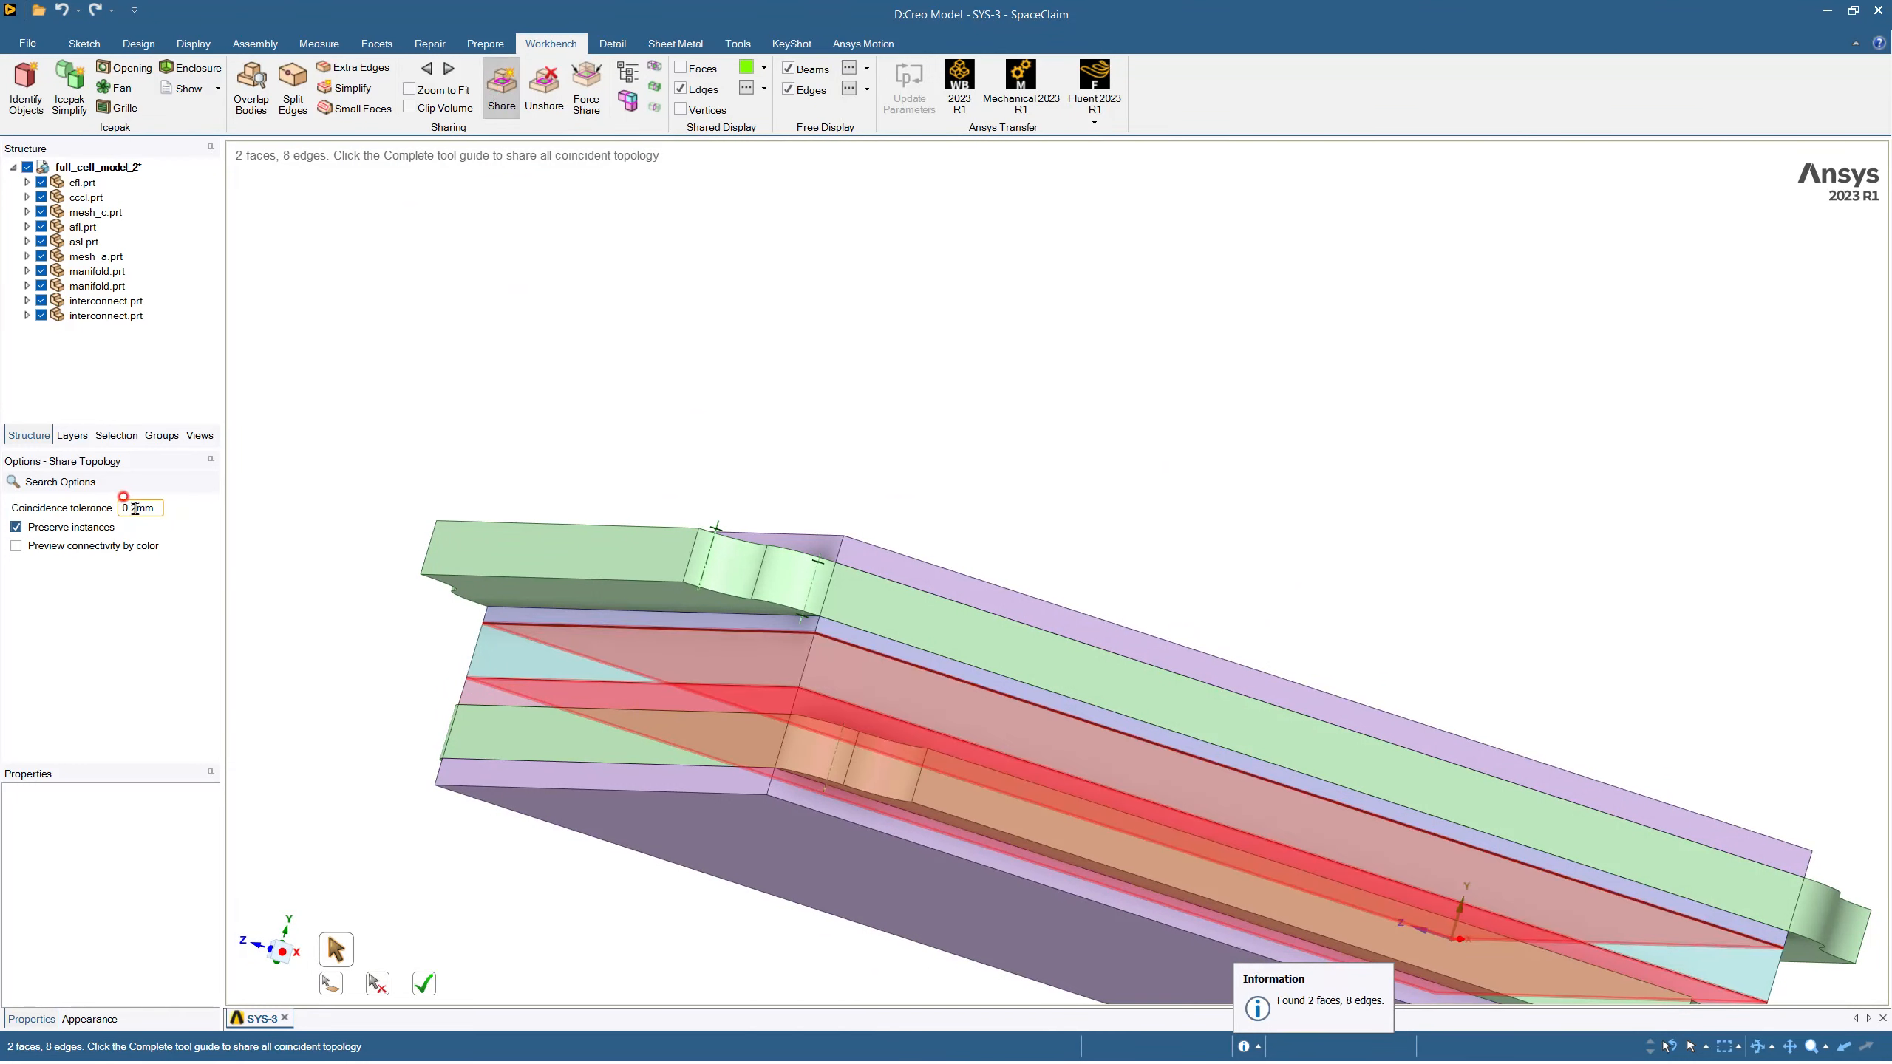
left_click(91, 169)
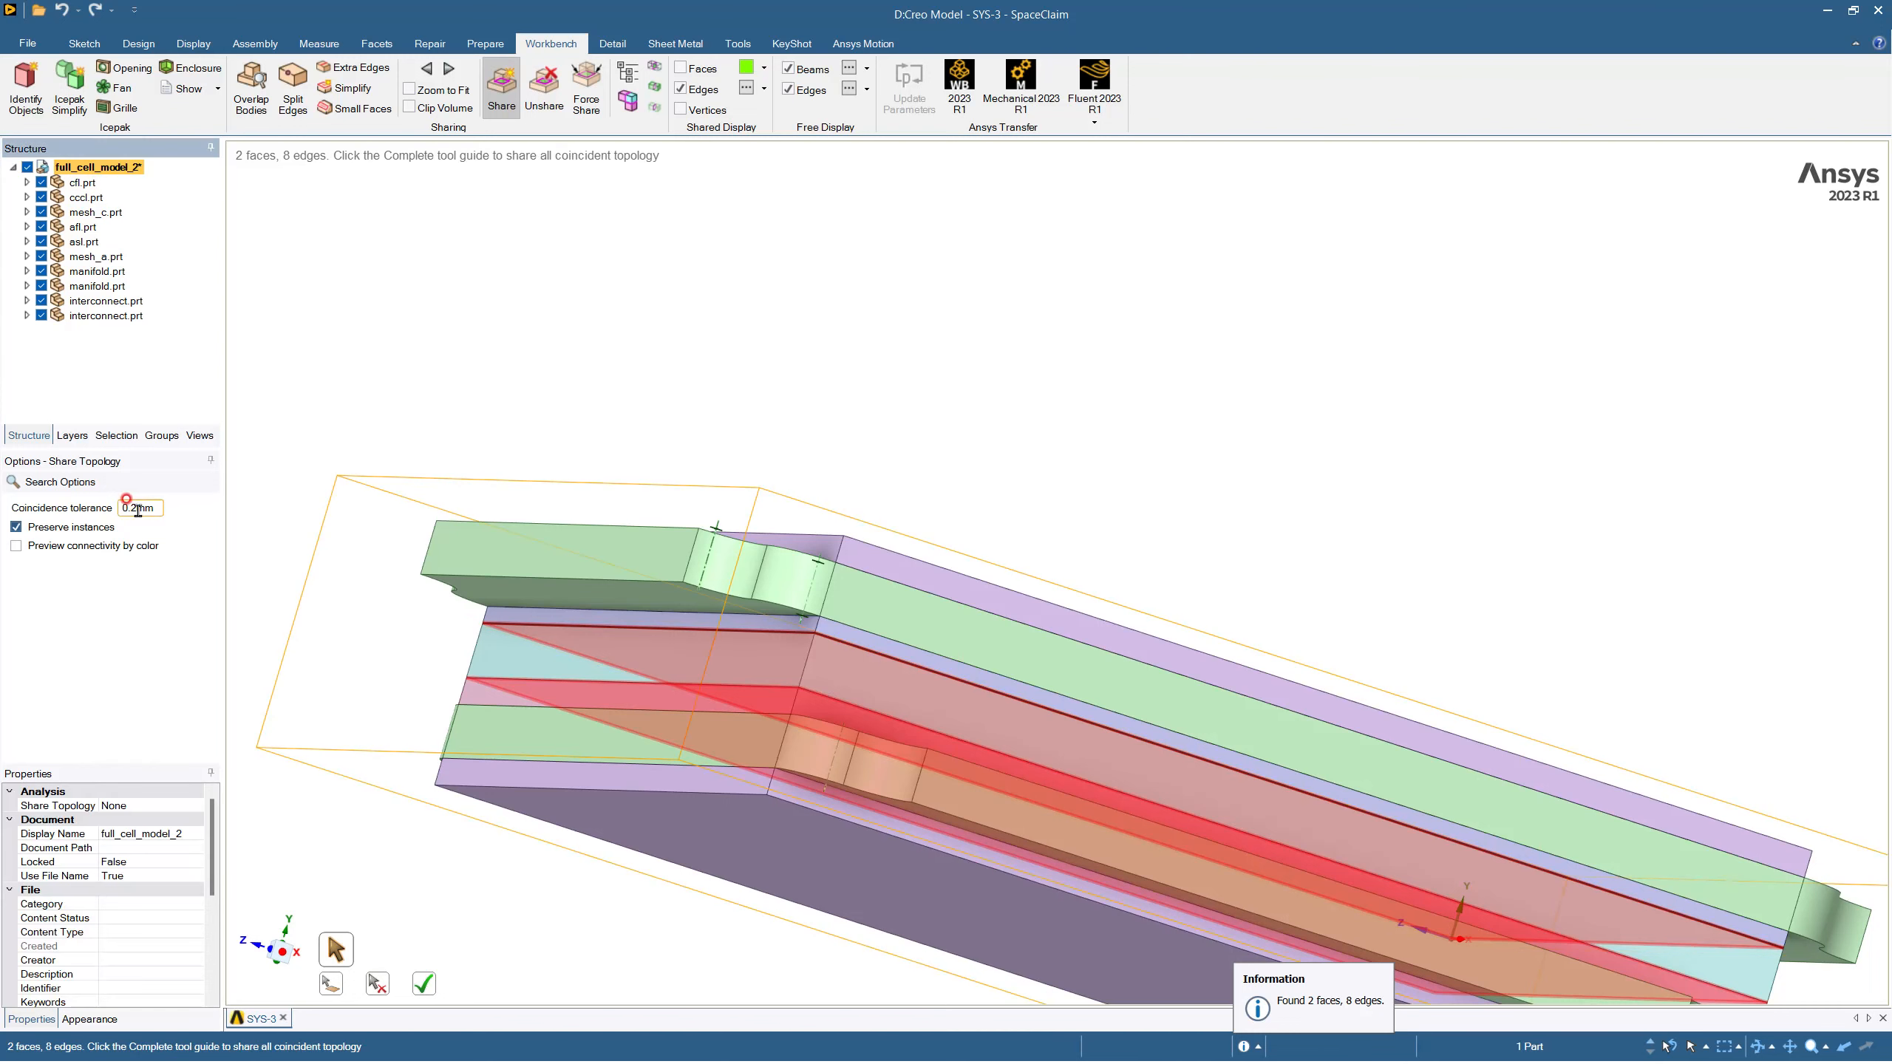
left_click(138, 509)
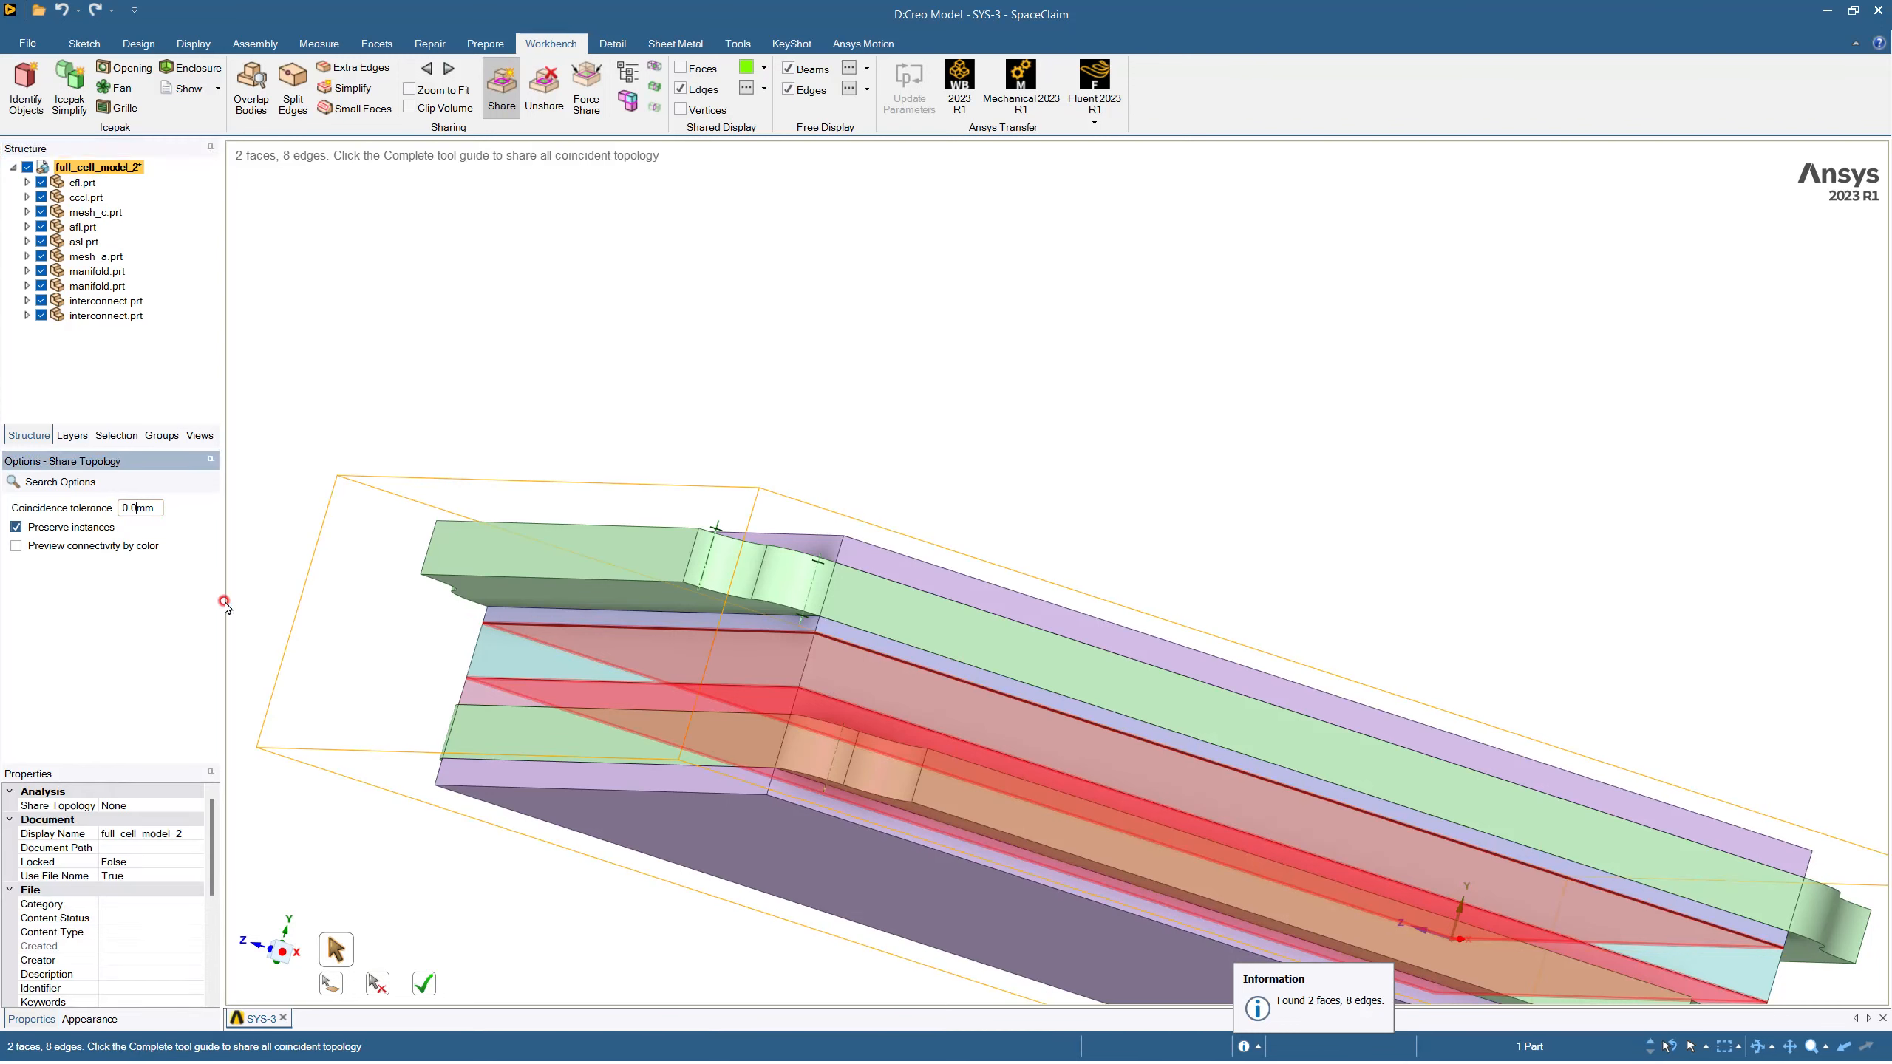
type("0.001")
key("Return")
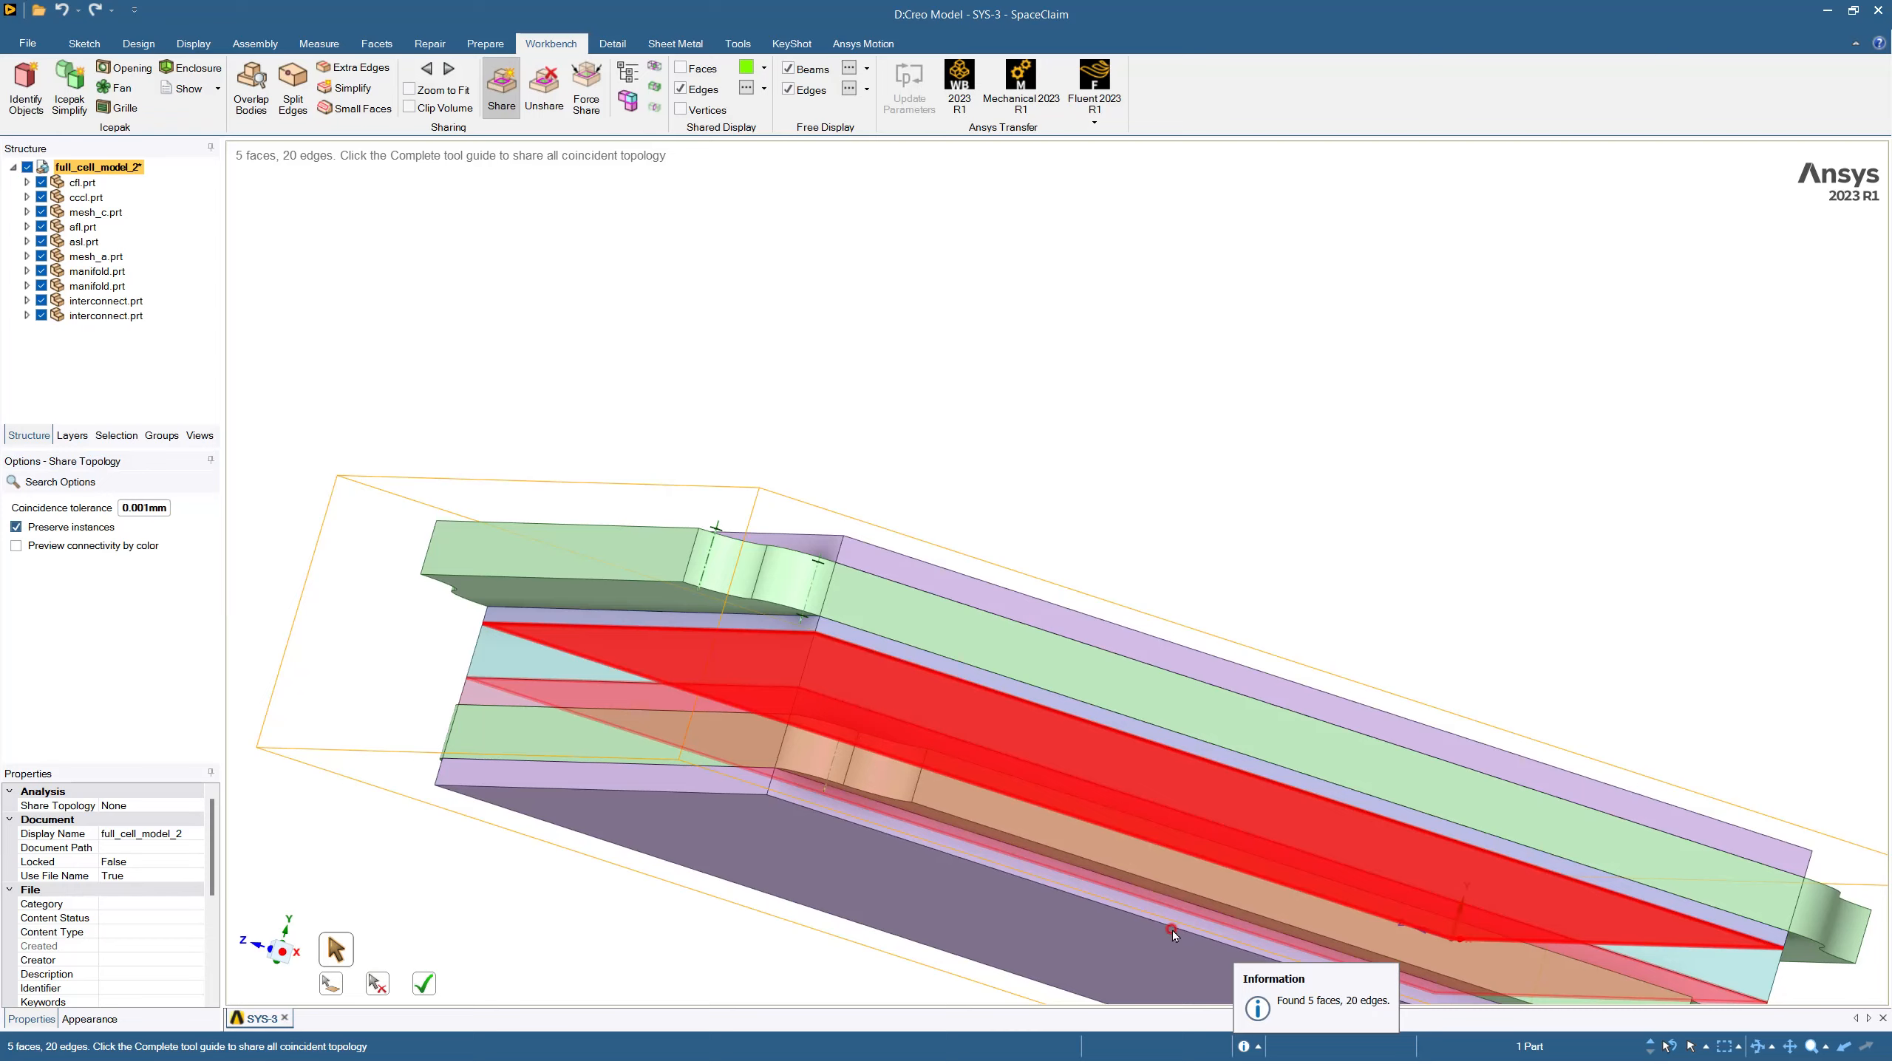
Step: Switch Share Topology to Select Geometry and select the whole full_cell_model_2 assembly as its target
middle_click_drag(876, 794, 875, 788)
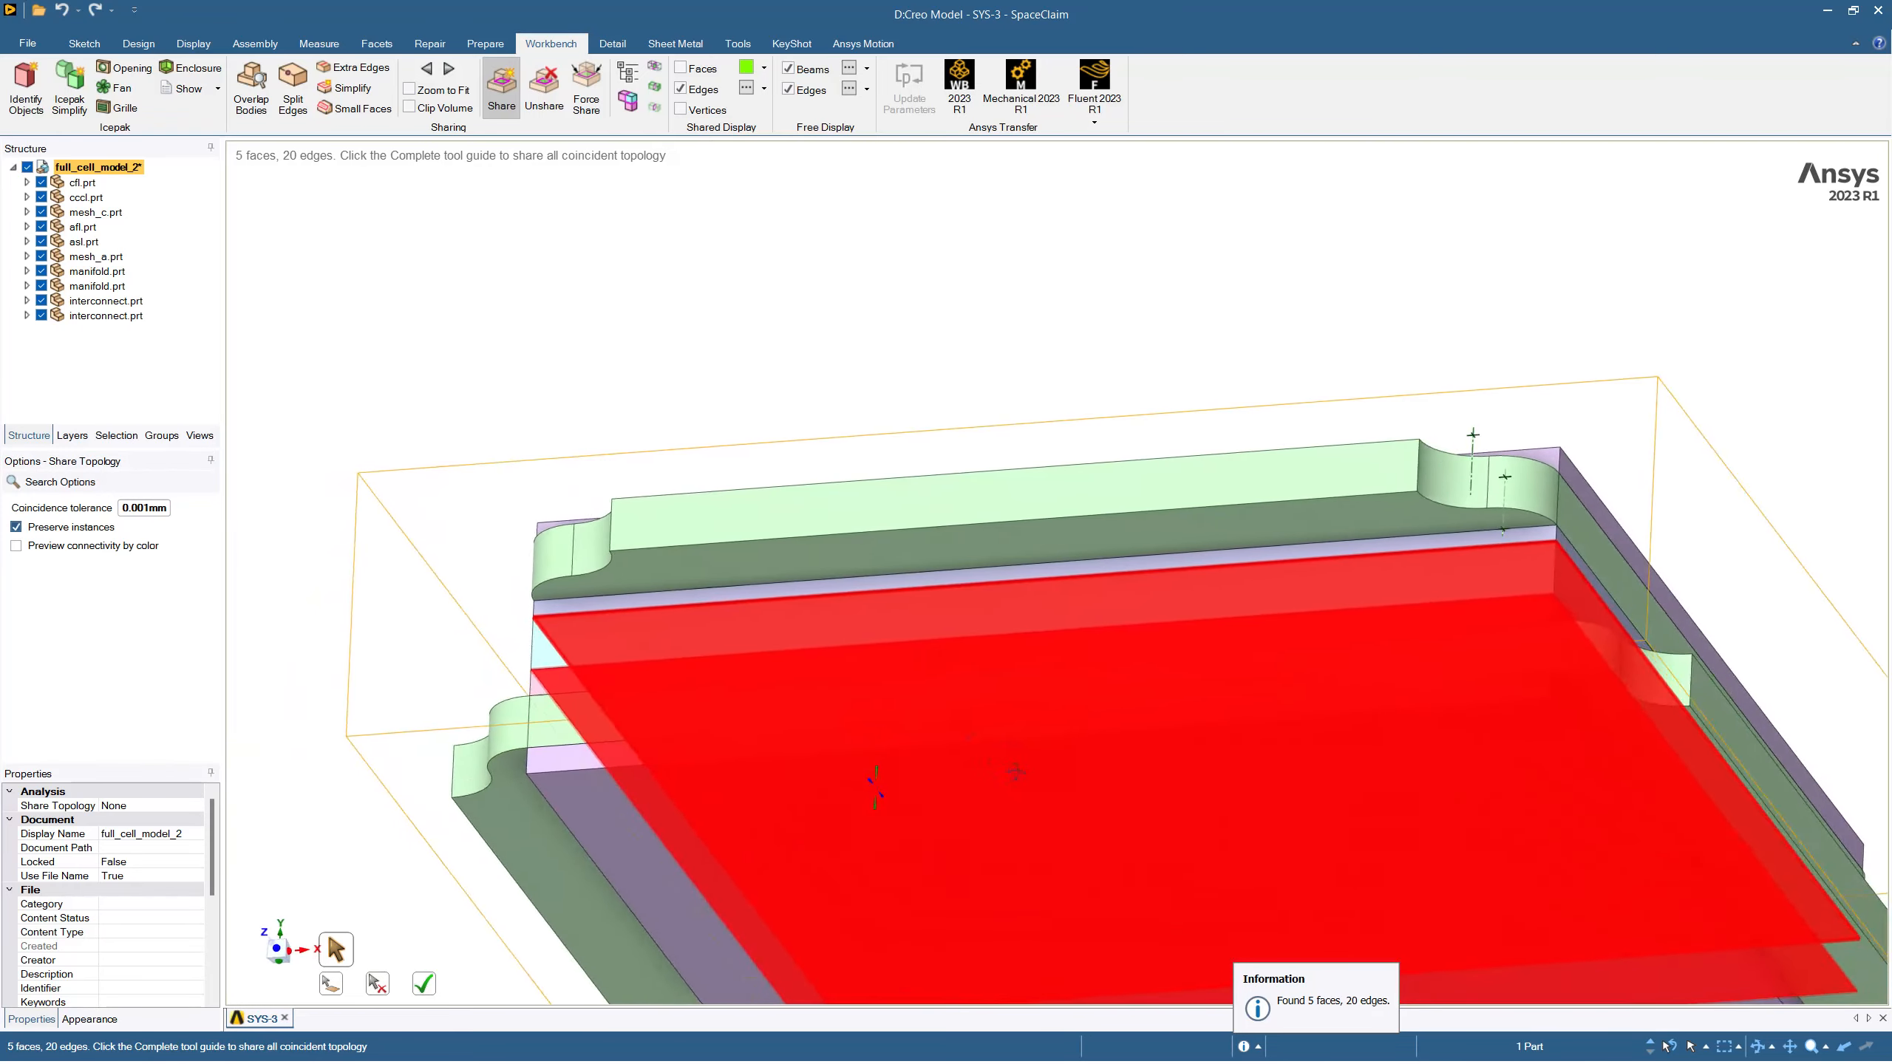
scroll(1015, 773, "down", 5)
middle_click_drag(838, 675, 730, 787)
scroll(730, 839, "down", 3)
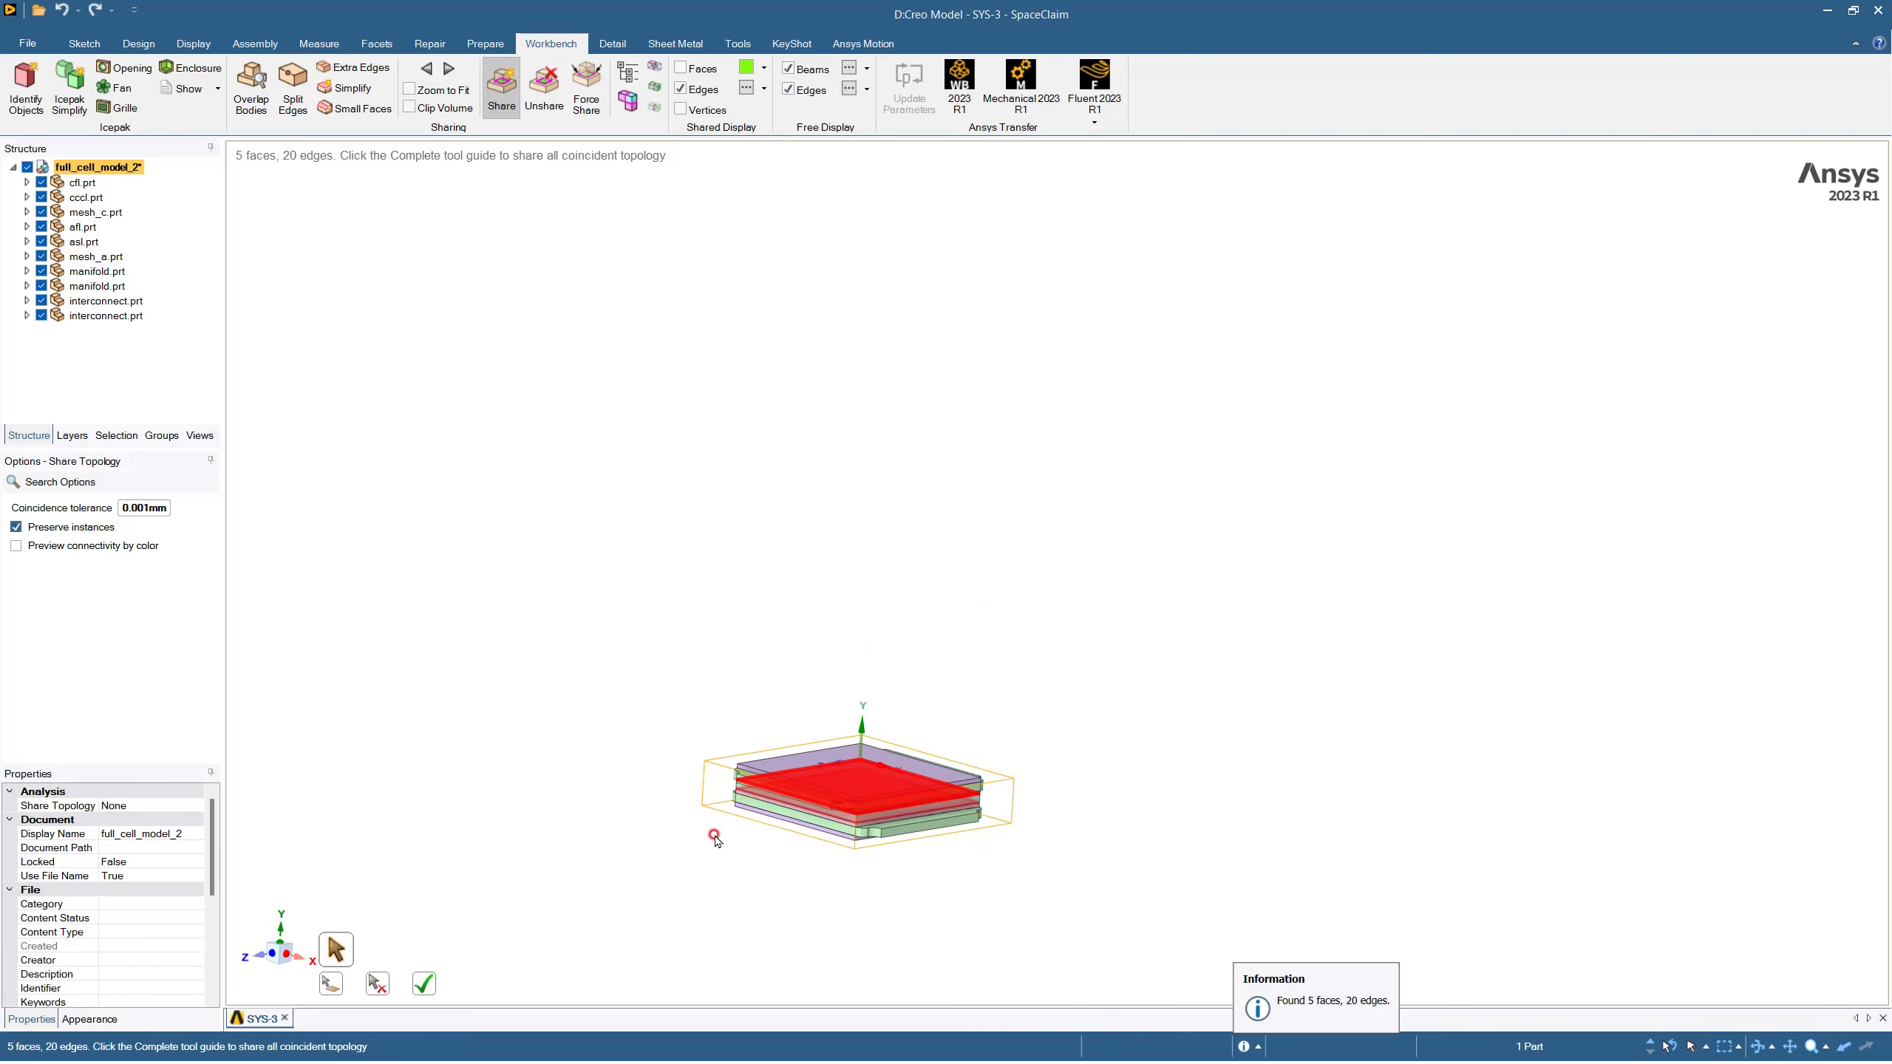
scroll(486, 846, "up", 2)
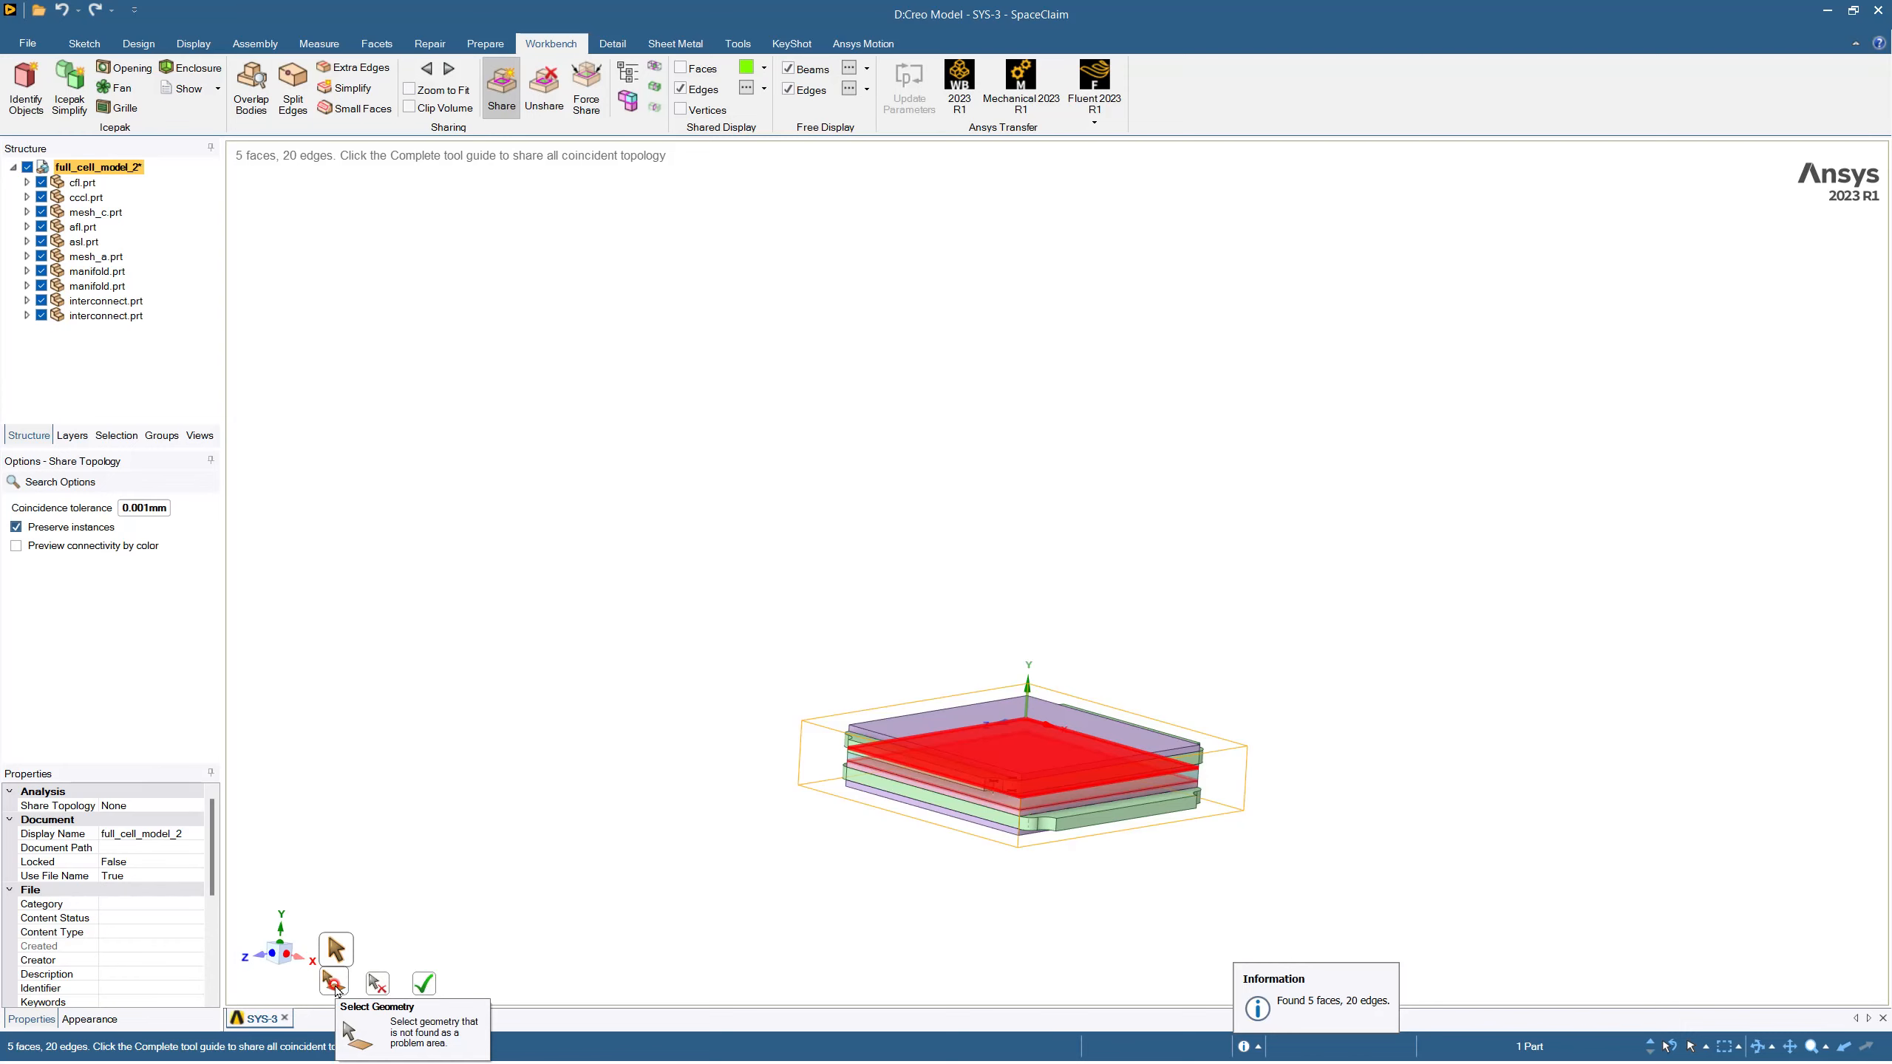
left_click(378, 982)
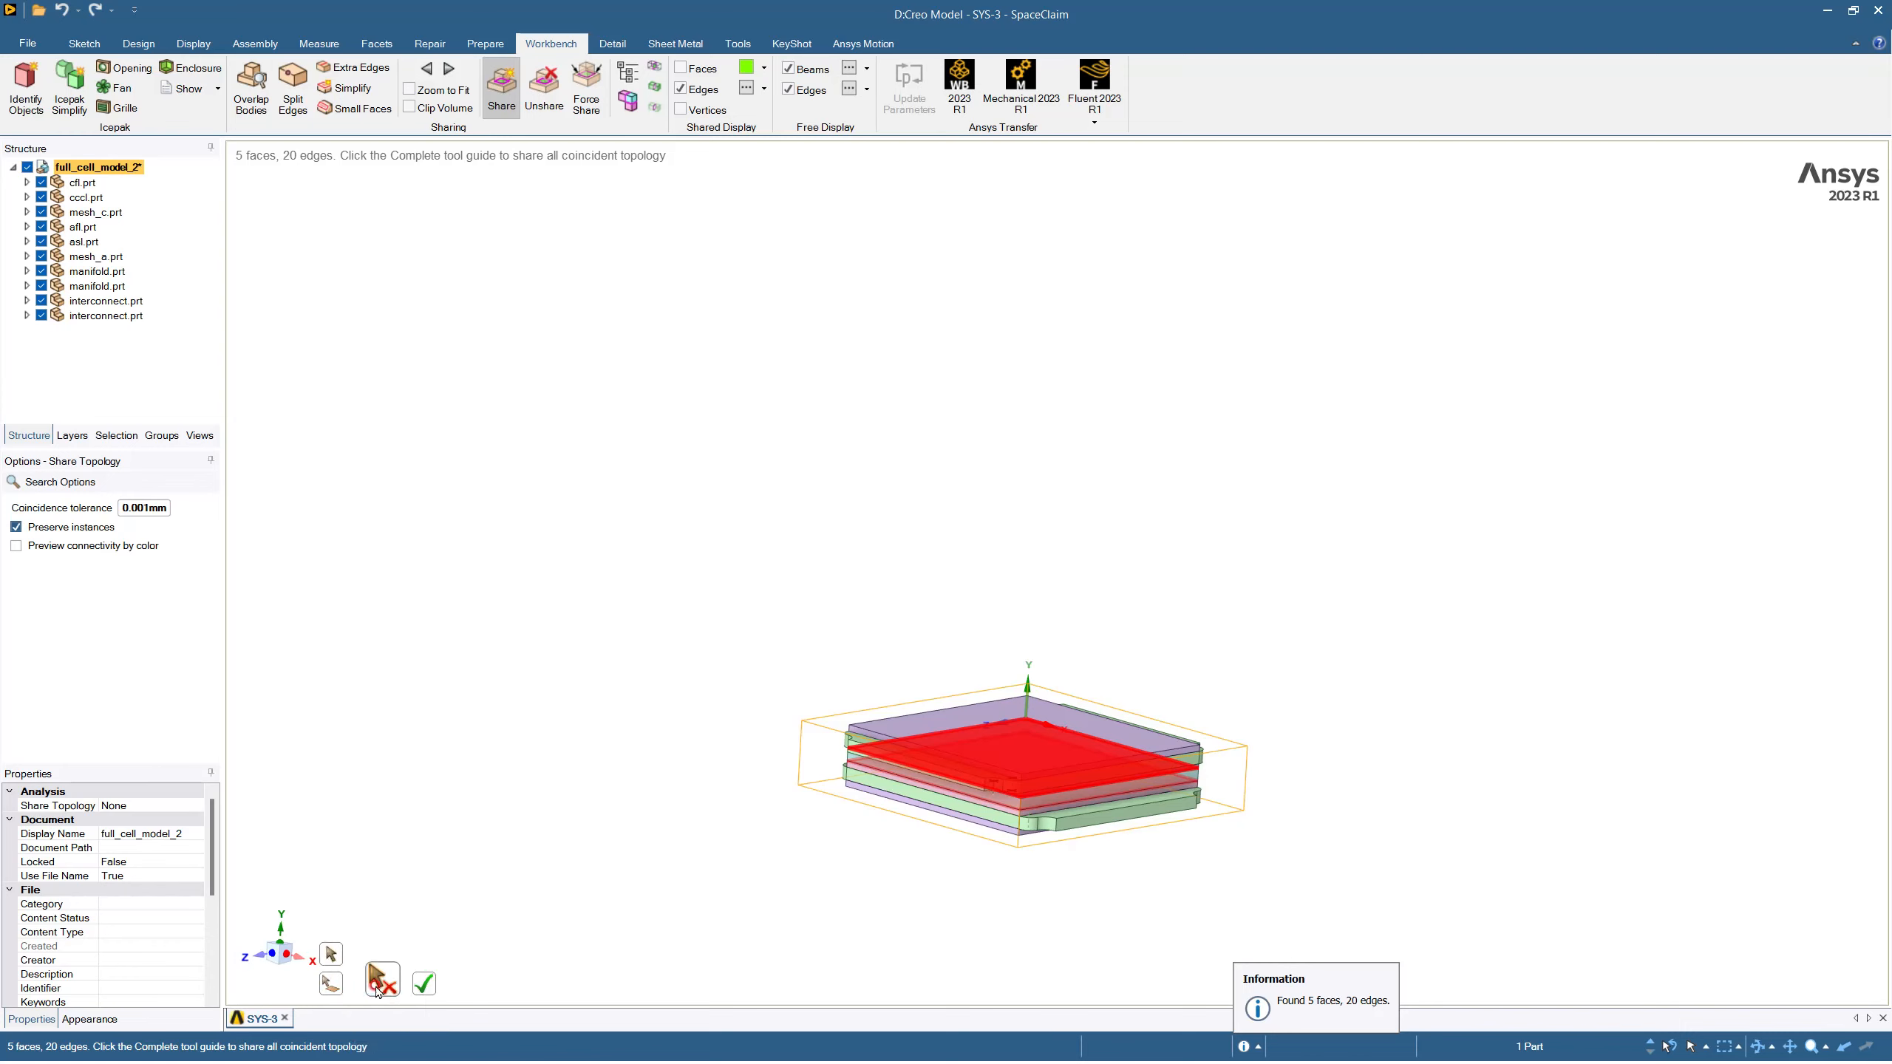
left_click(332, 955)
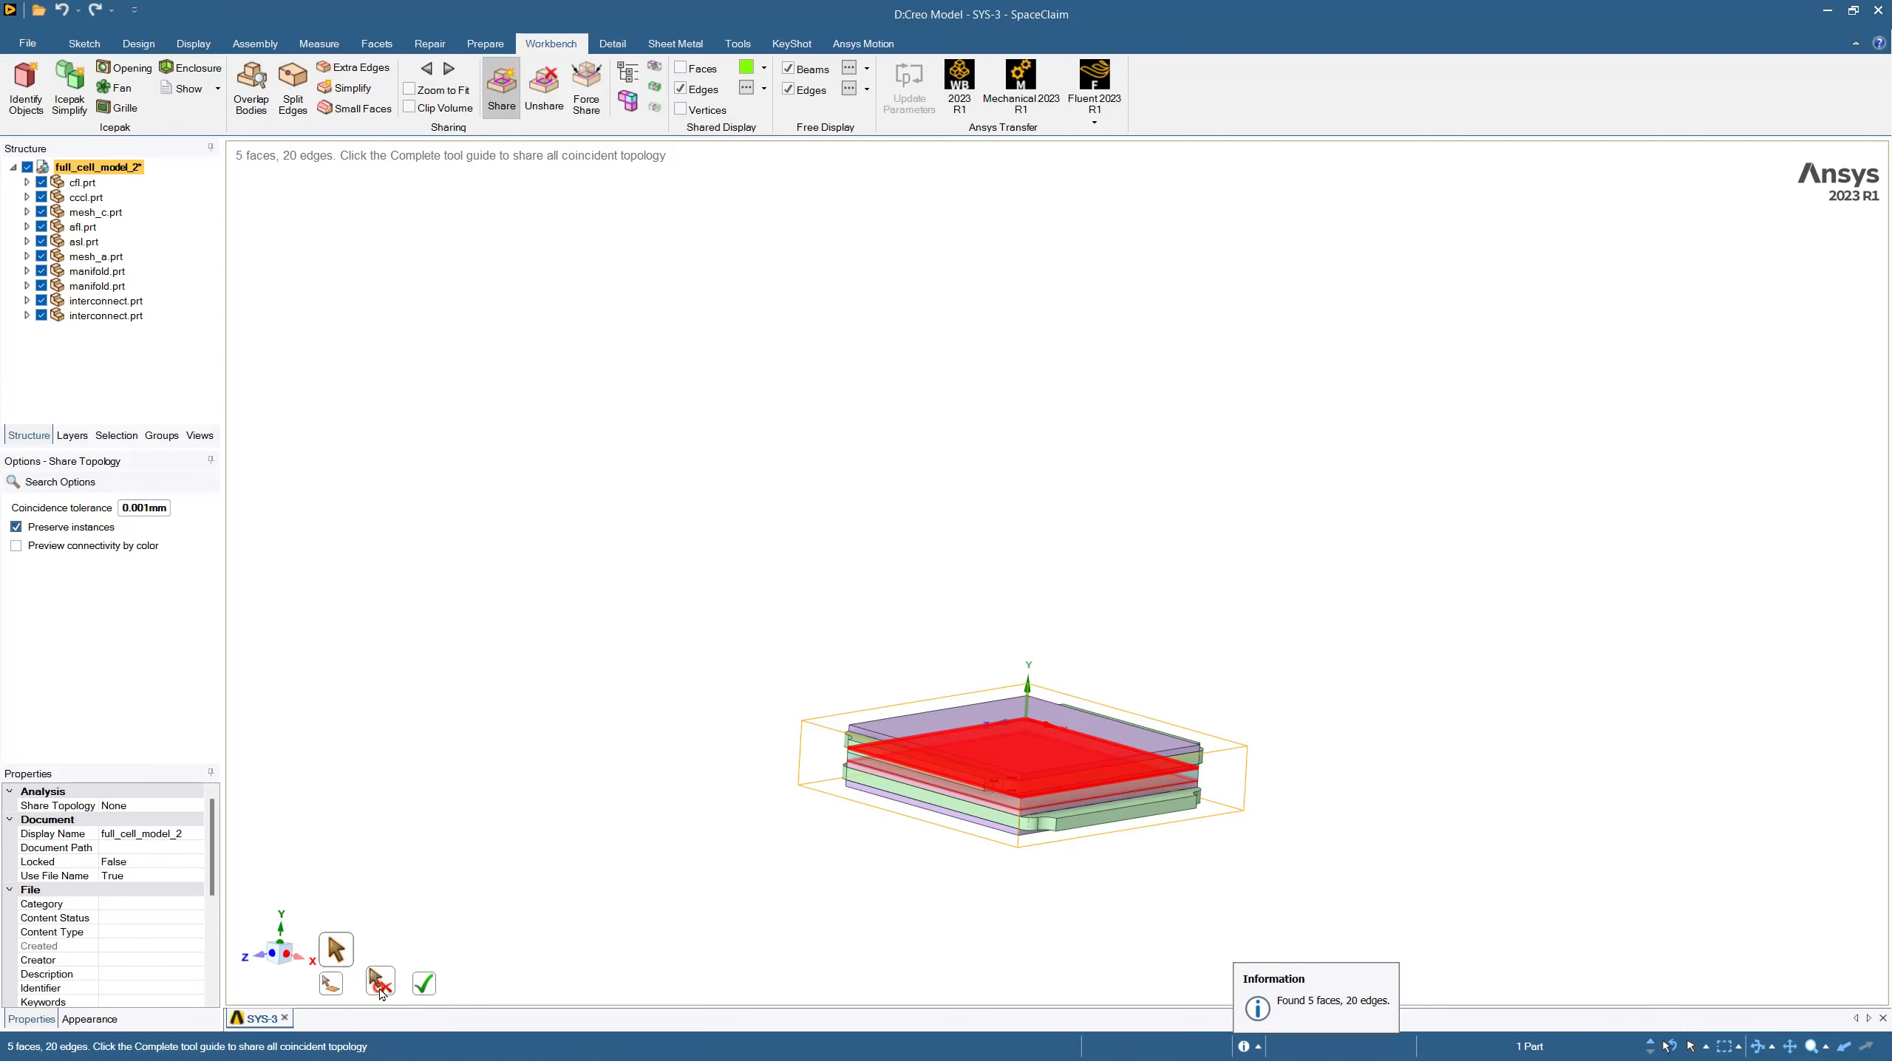
left_click(335, 981)
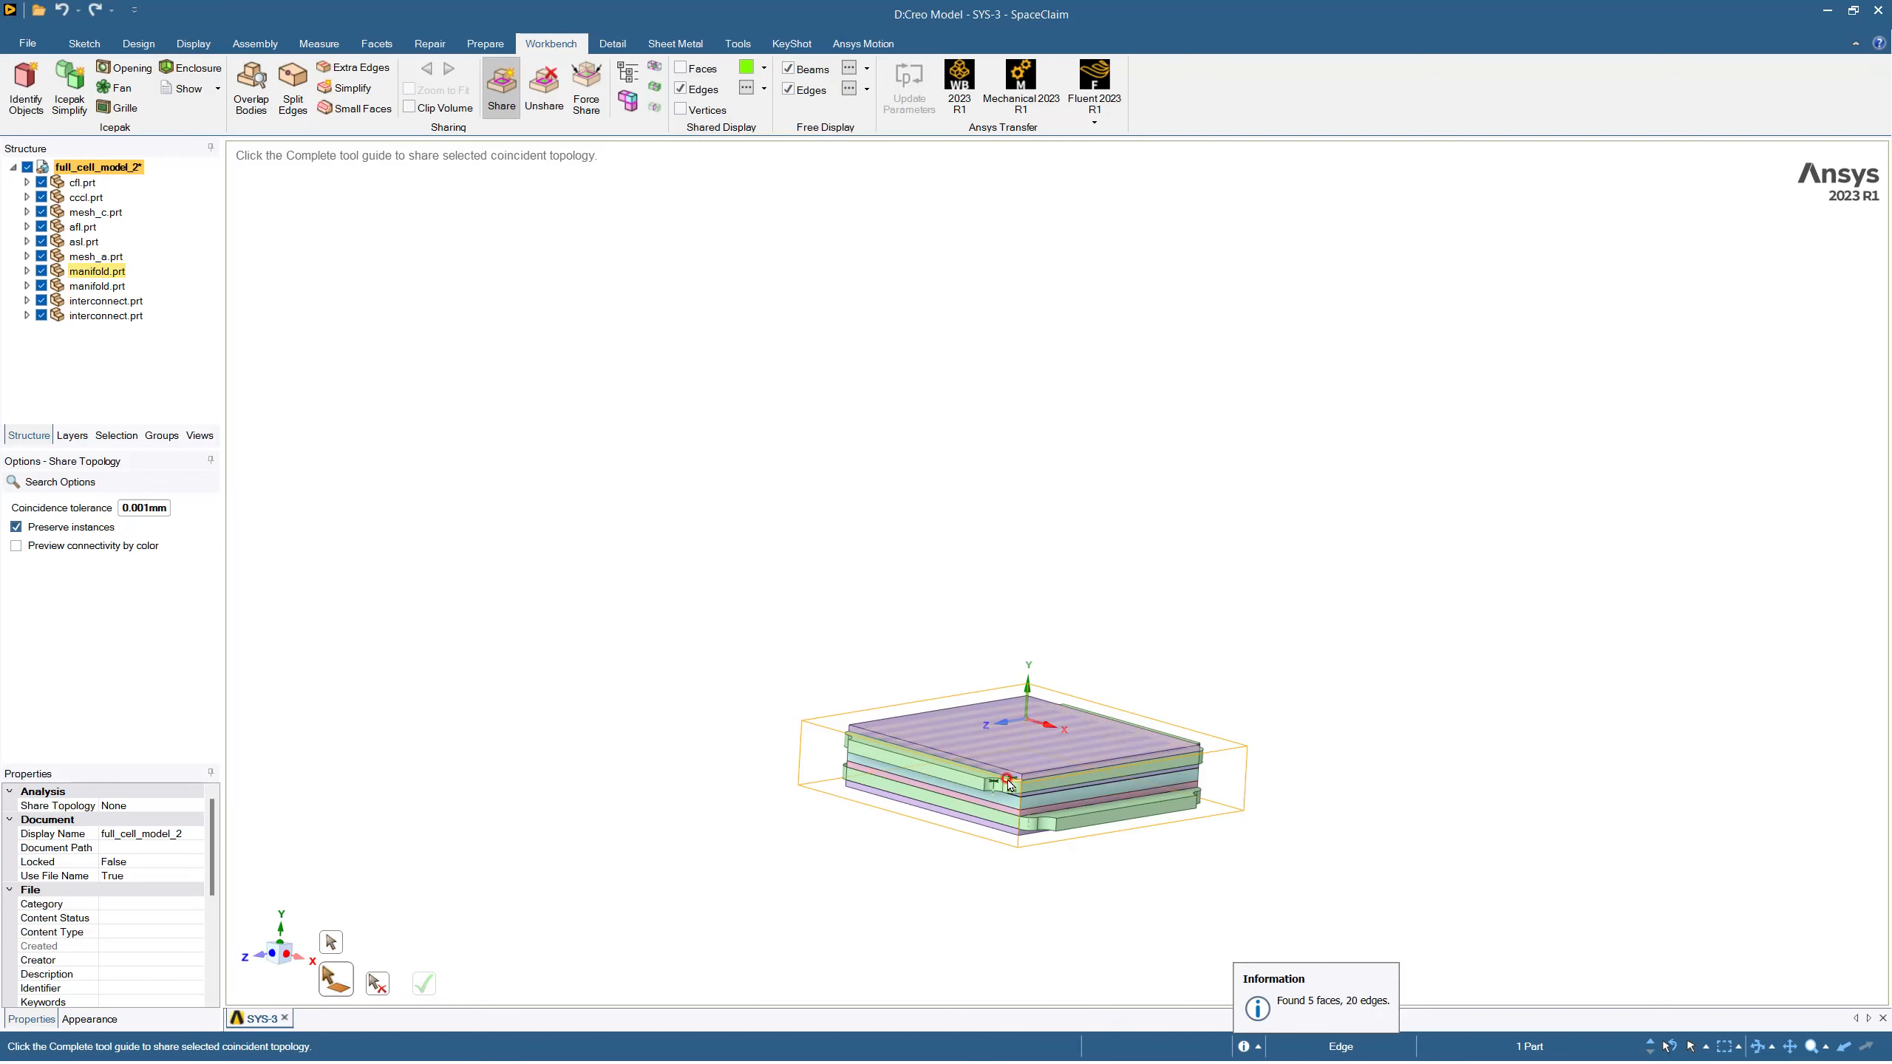
scroll(1030, 768, "up", 5)
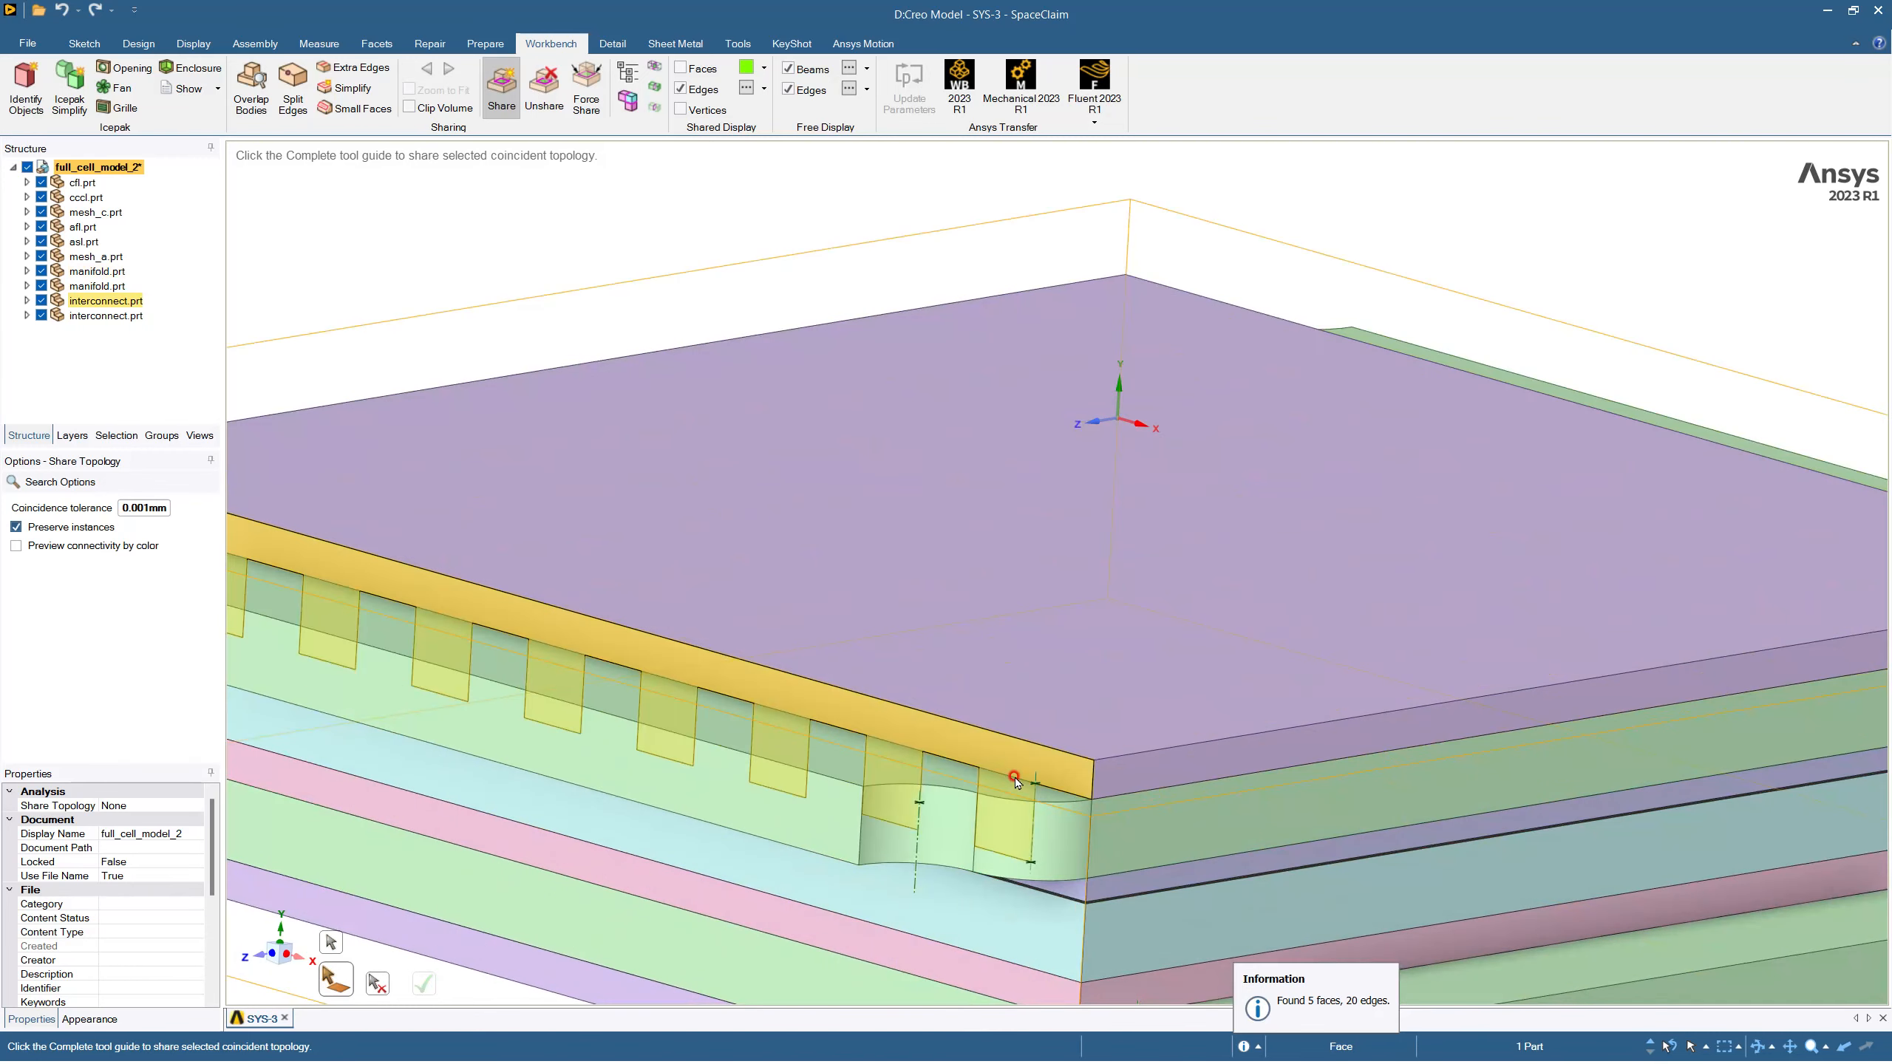
left_click(1015, 779)
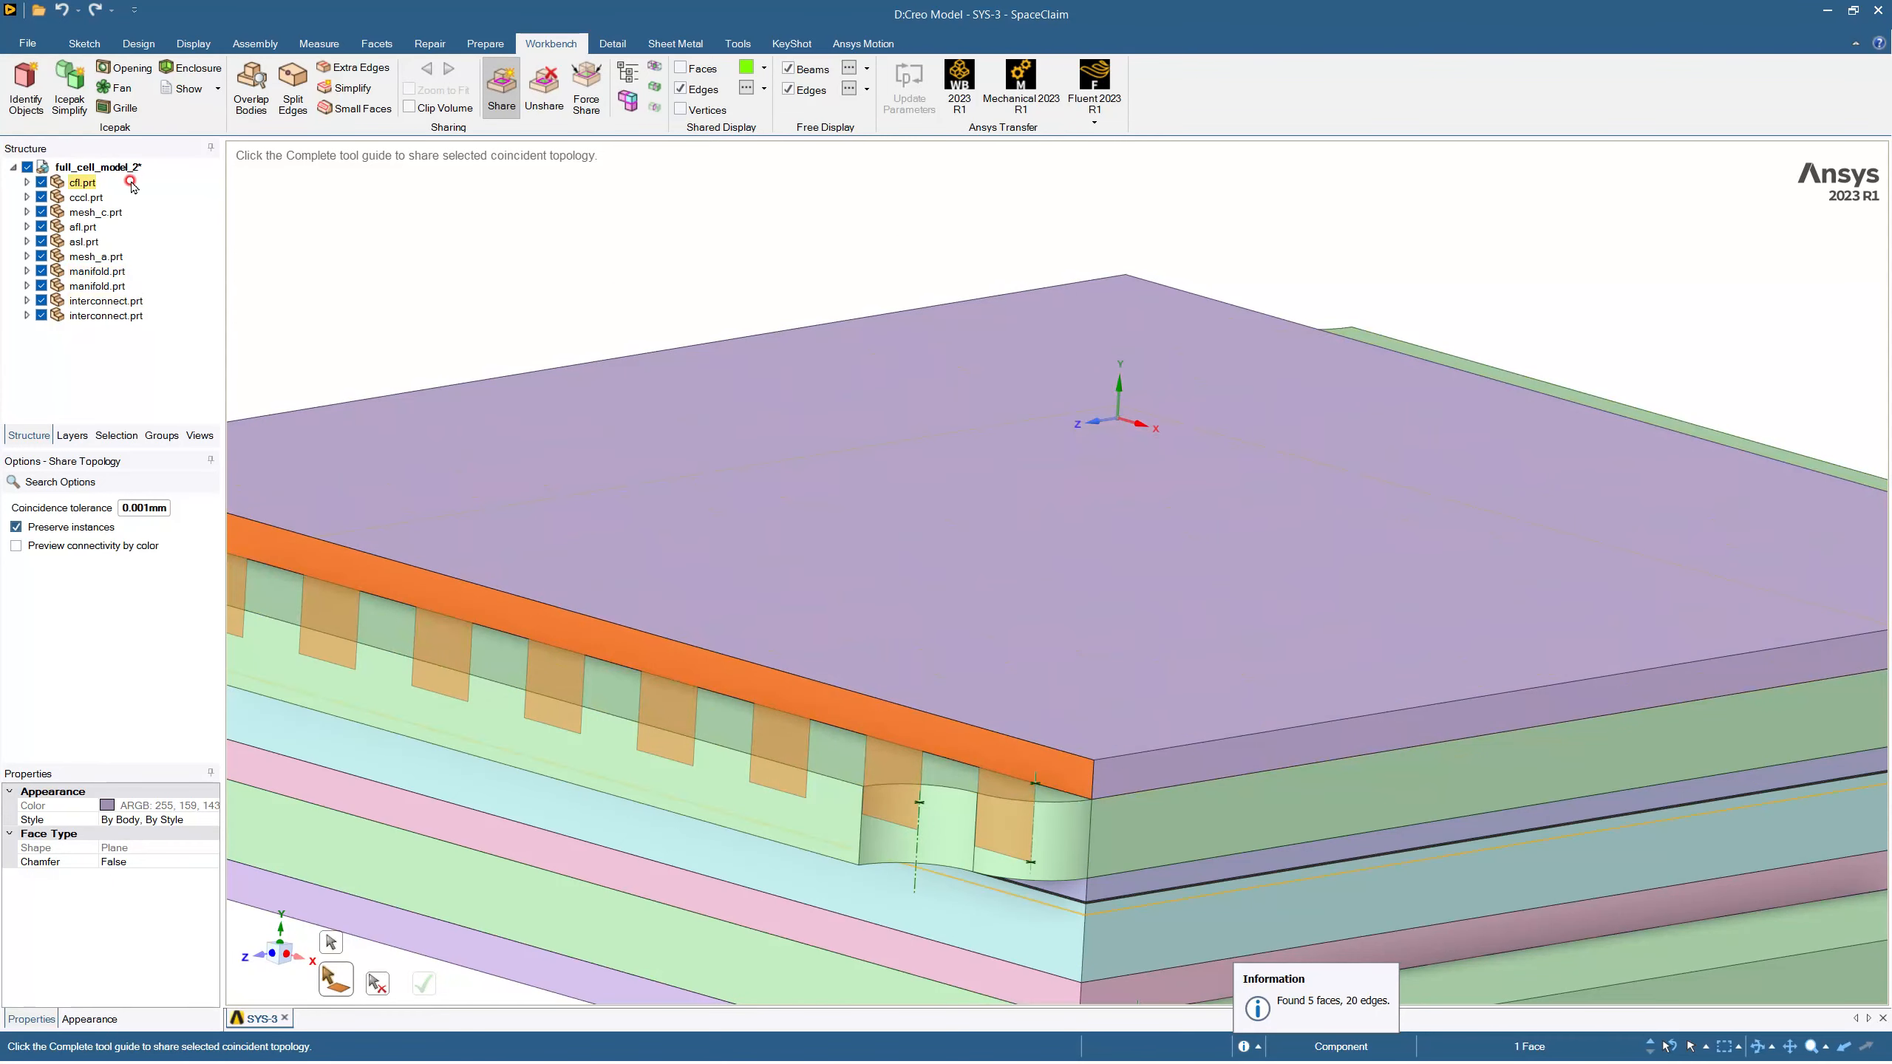
left_click(111, 167)
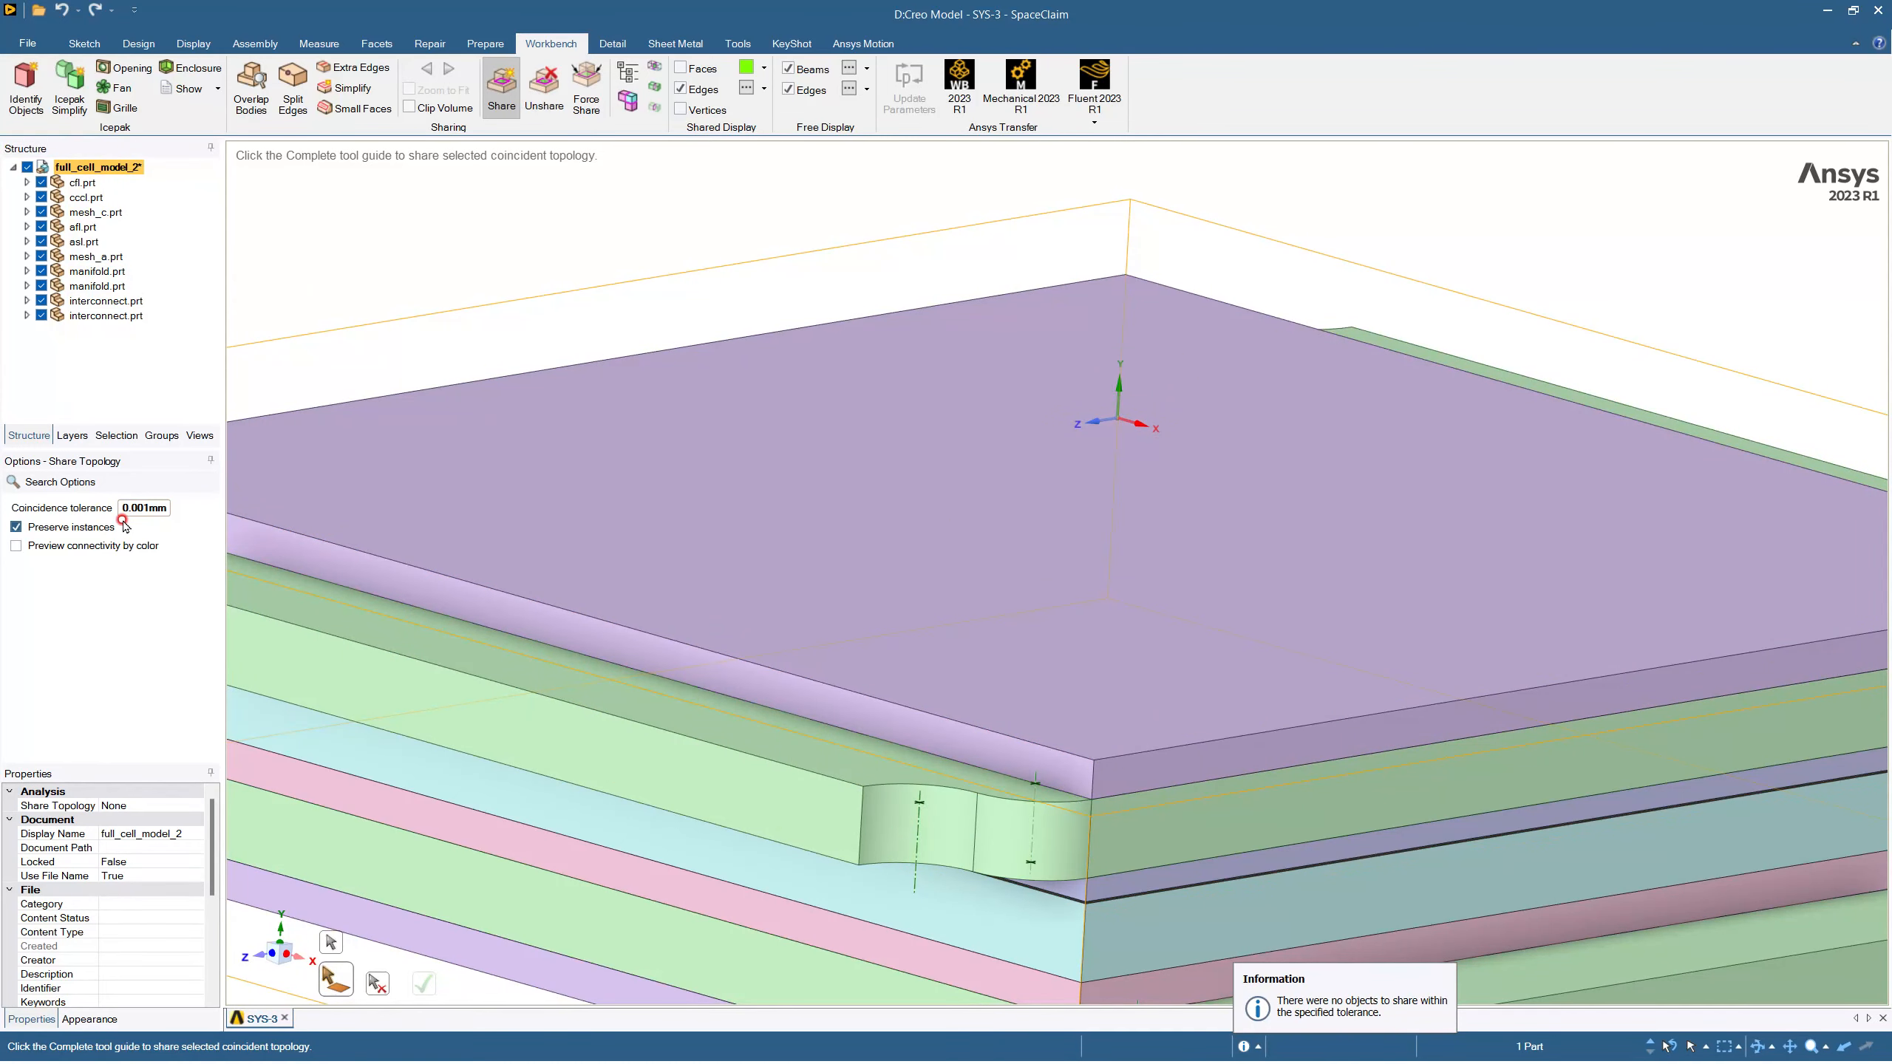
Step: Compare the shared-face preview with and without Preserve instances, and leave the option turned off
left_click(97, 528)
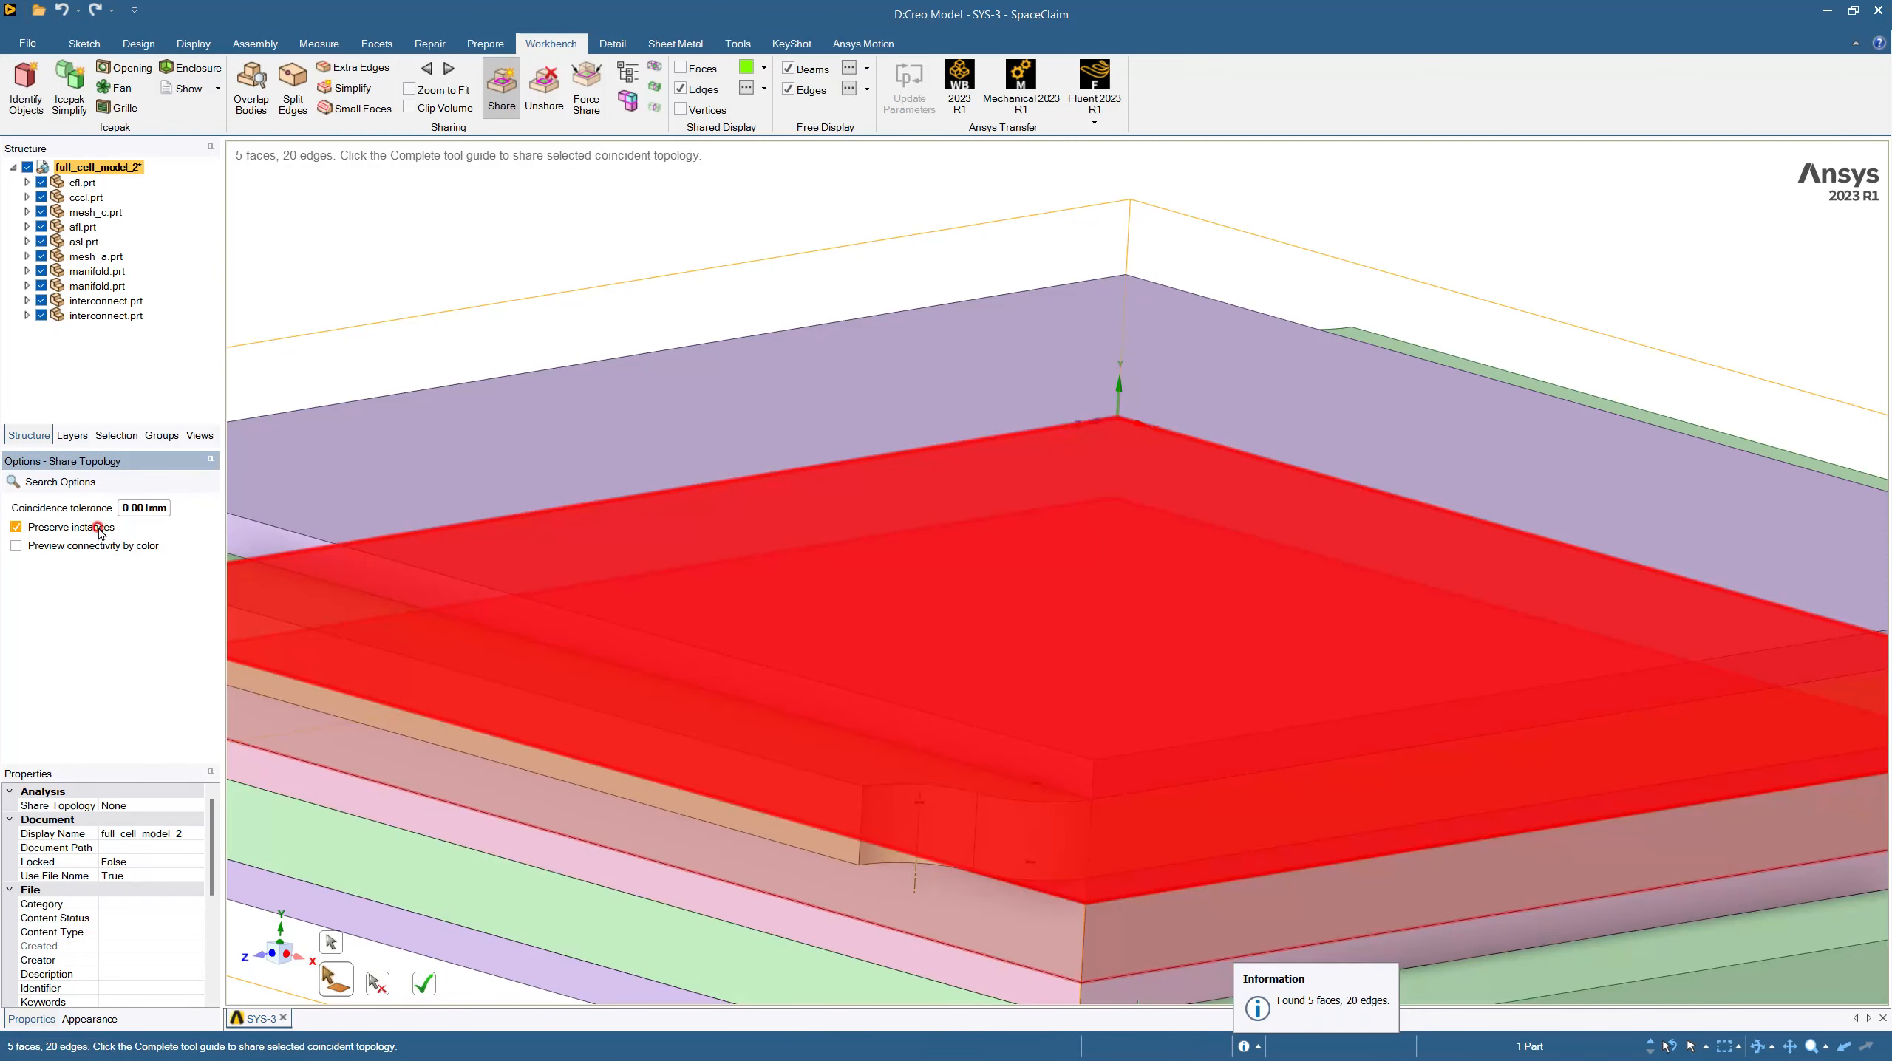
left_click(97, 527)
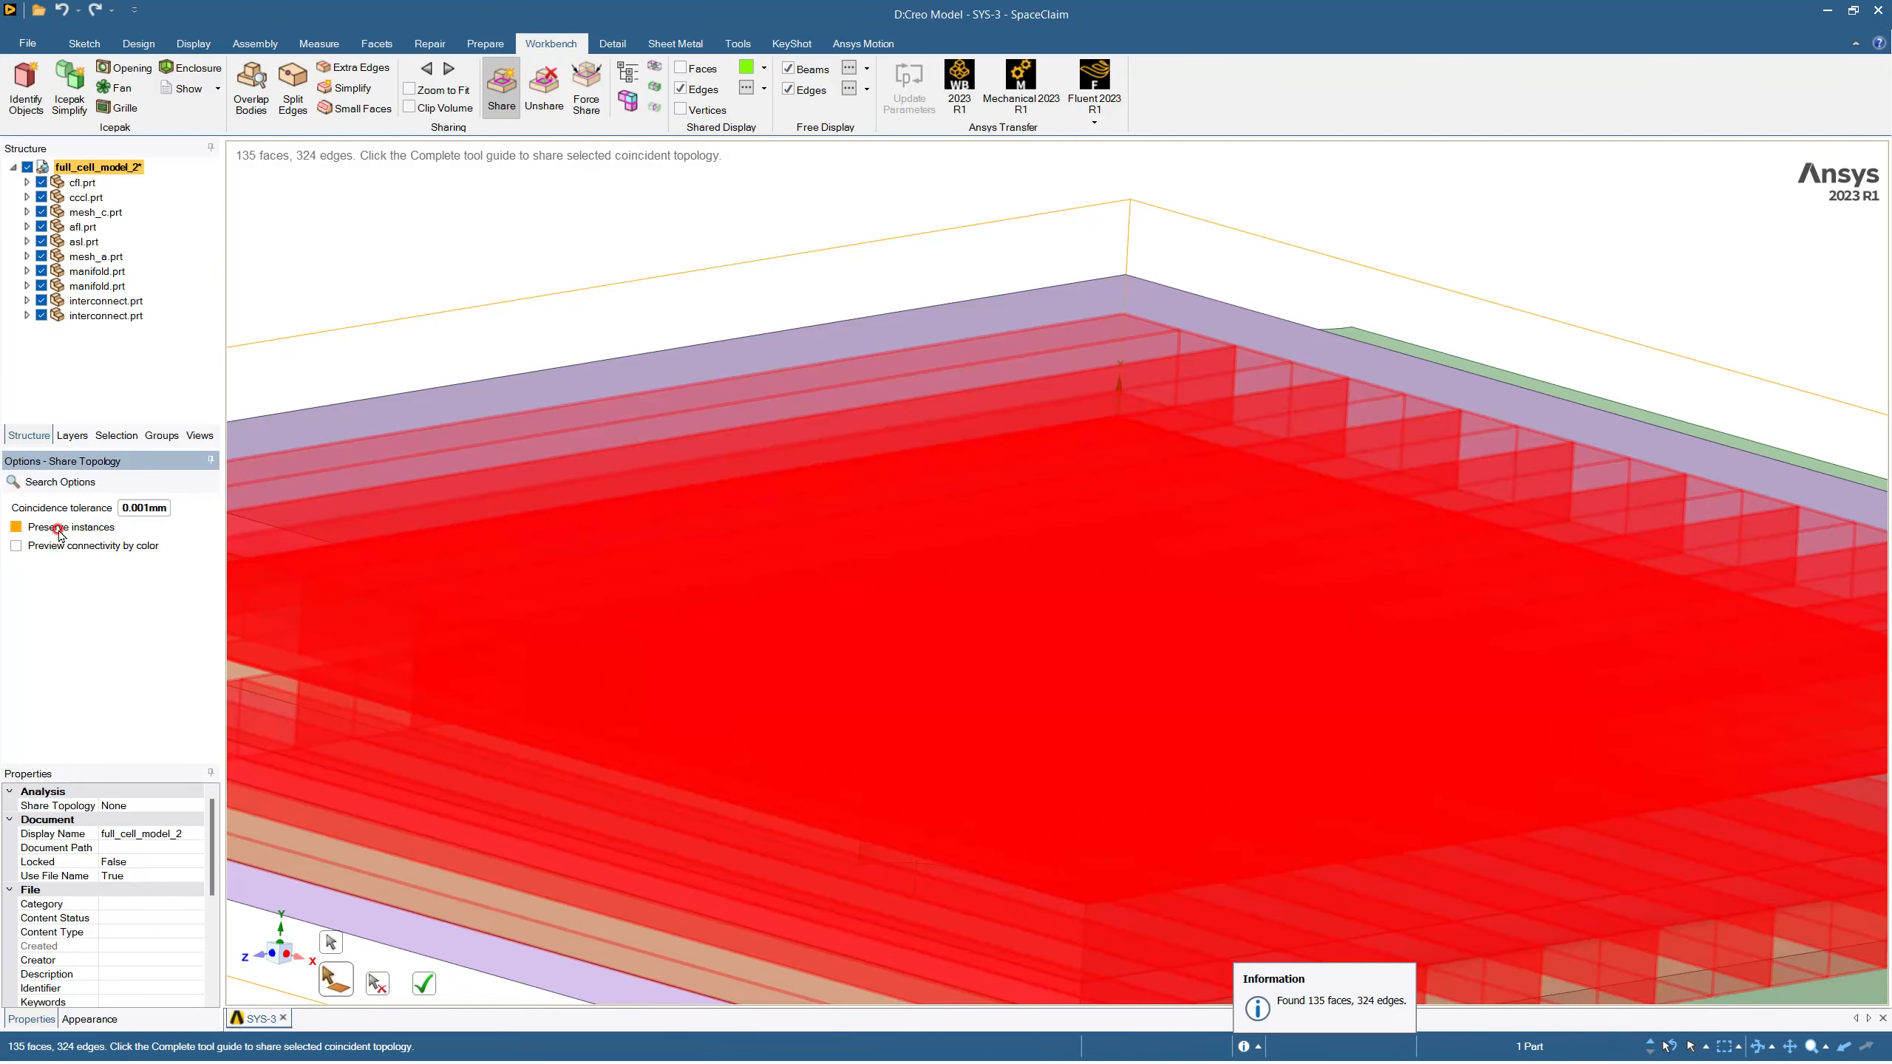
left_click(66, 532)
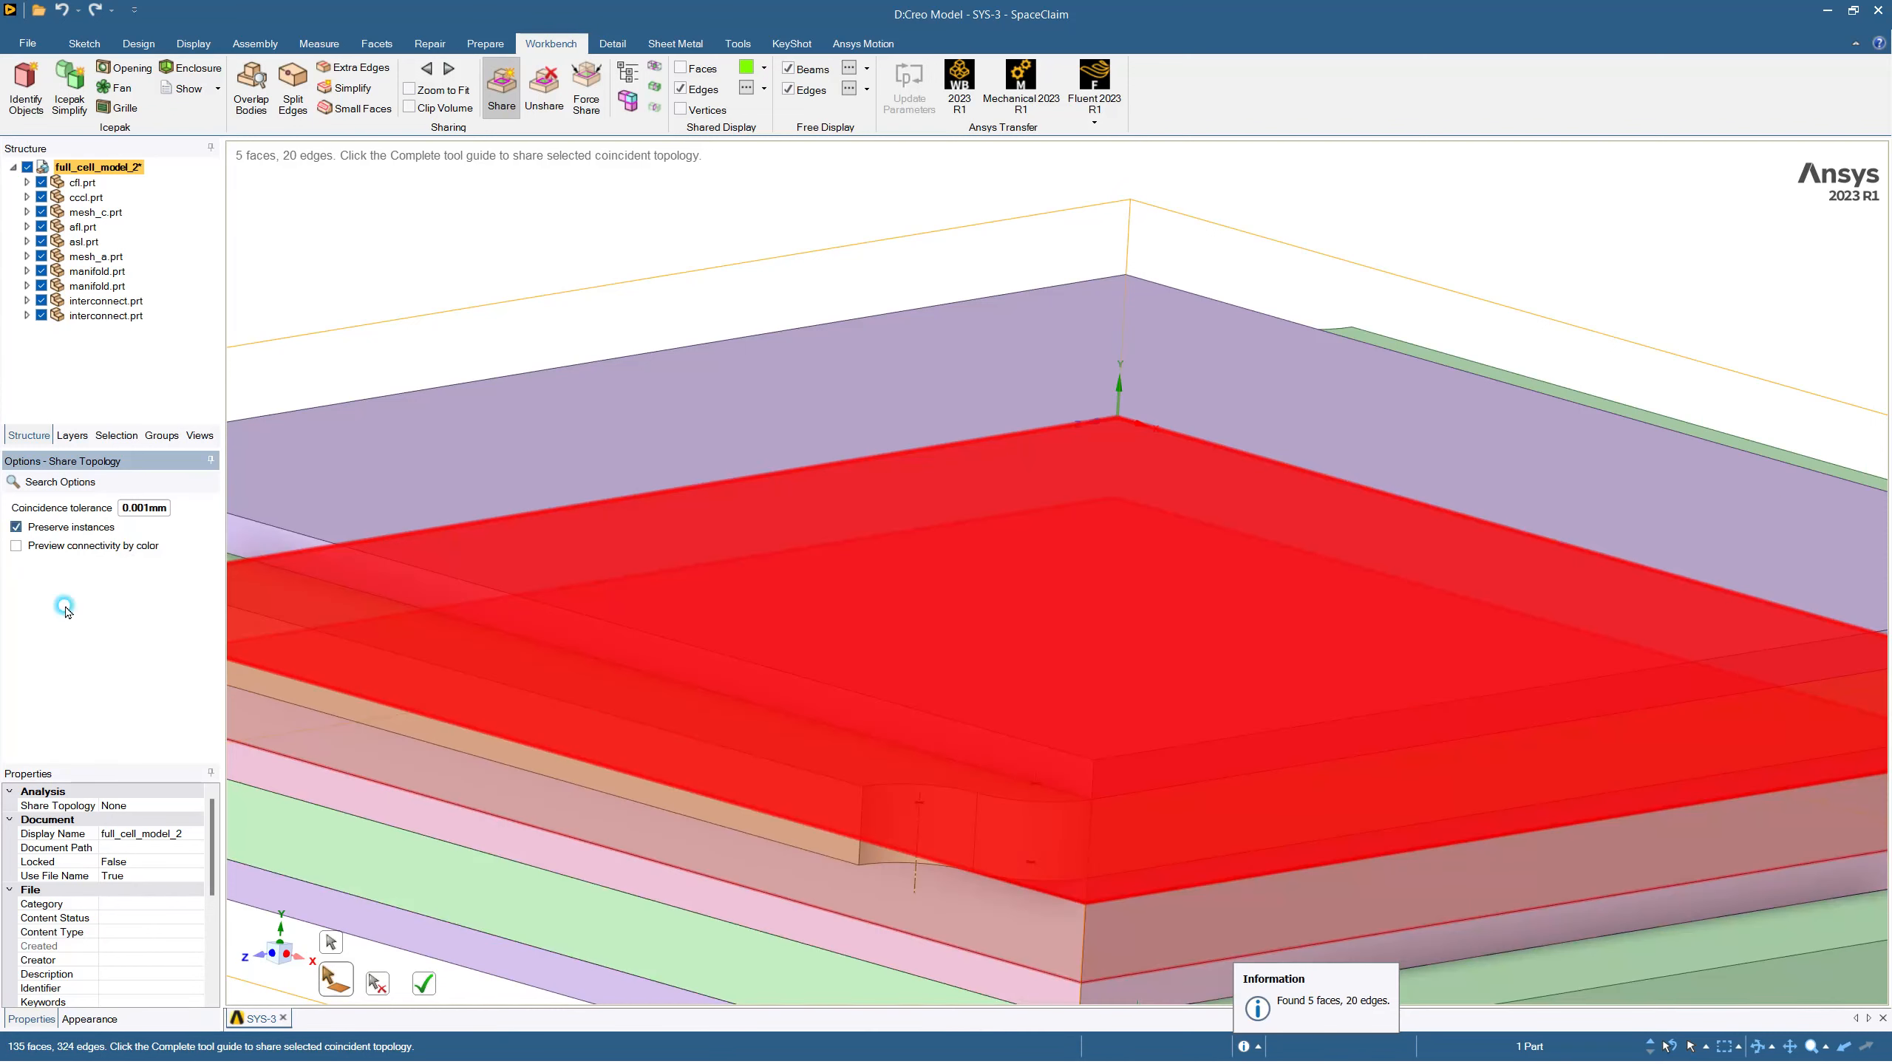
left_click(93, 531)
Step: Examine the highlighted coincident faces from several angles, including a close view of the thin layers between mesh_c and asl
scroll(921, 702, "down", 5)
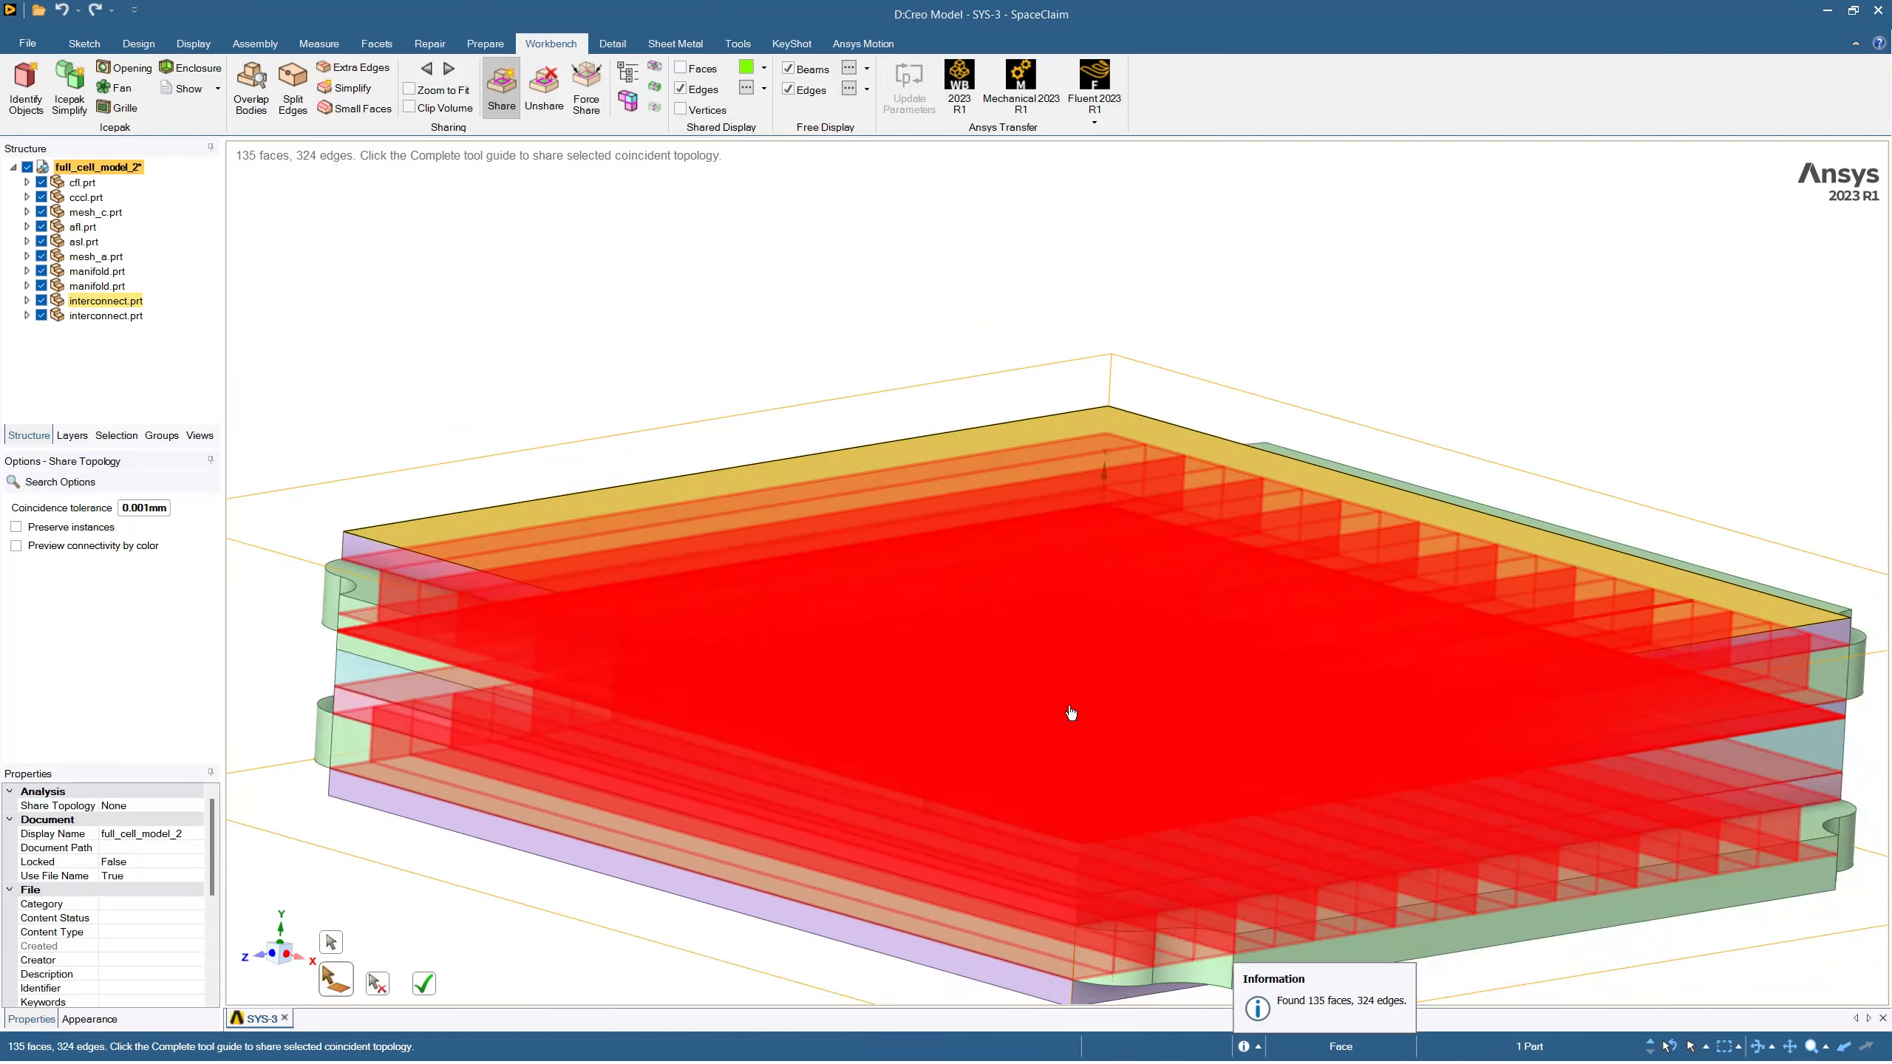
scroll(1027, 751, "up", 2)
middle_click_drag(876, 876, 961, 856)
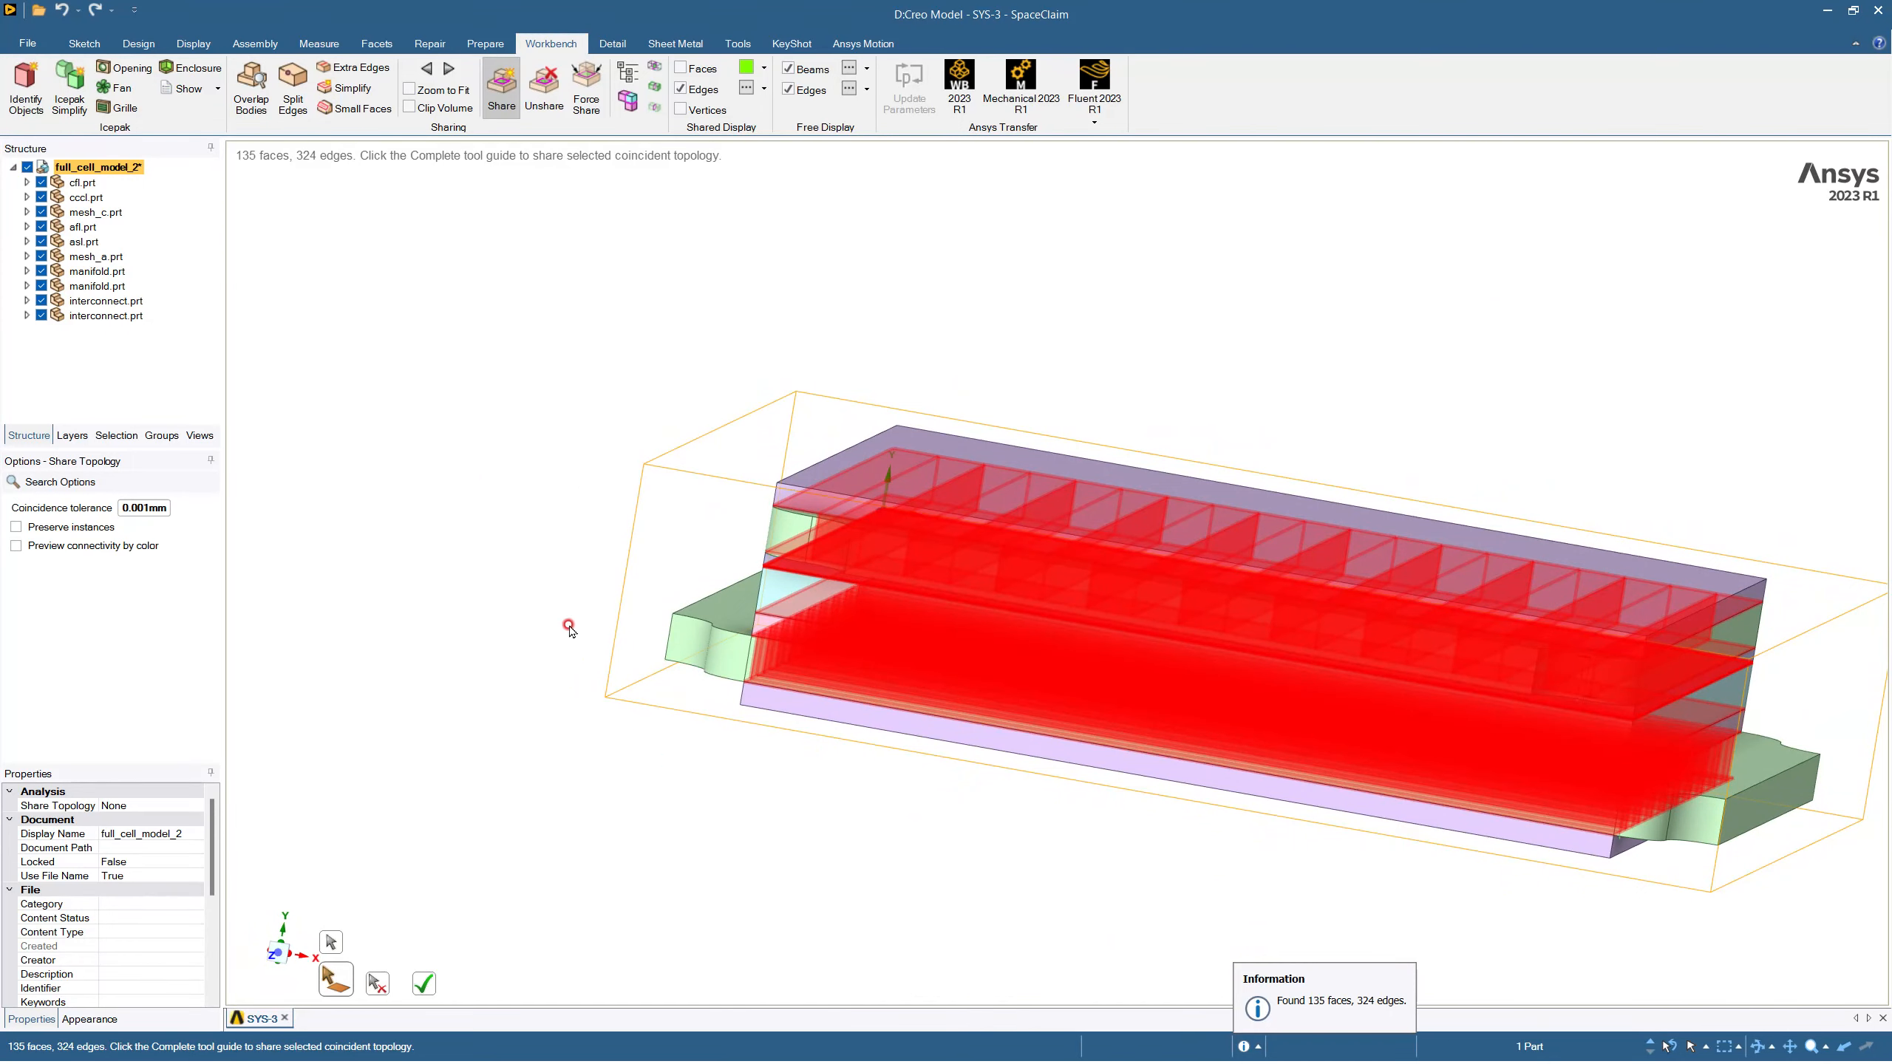
scroll(752, 553, "up", 6)
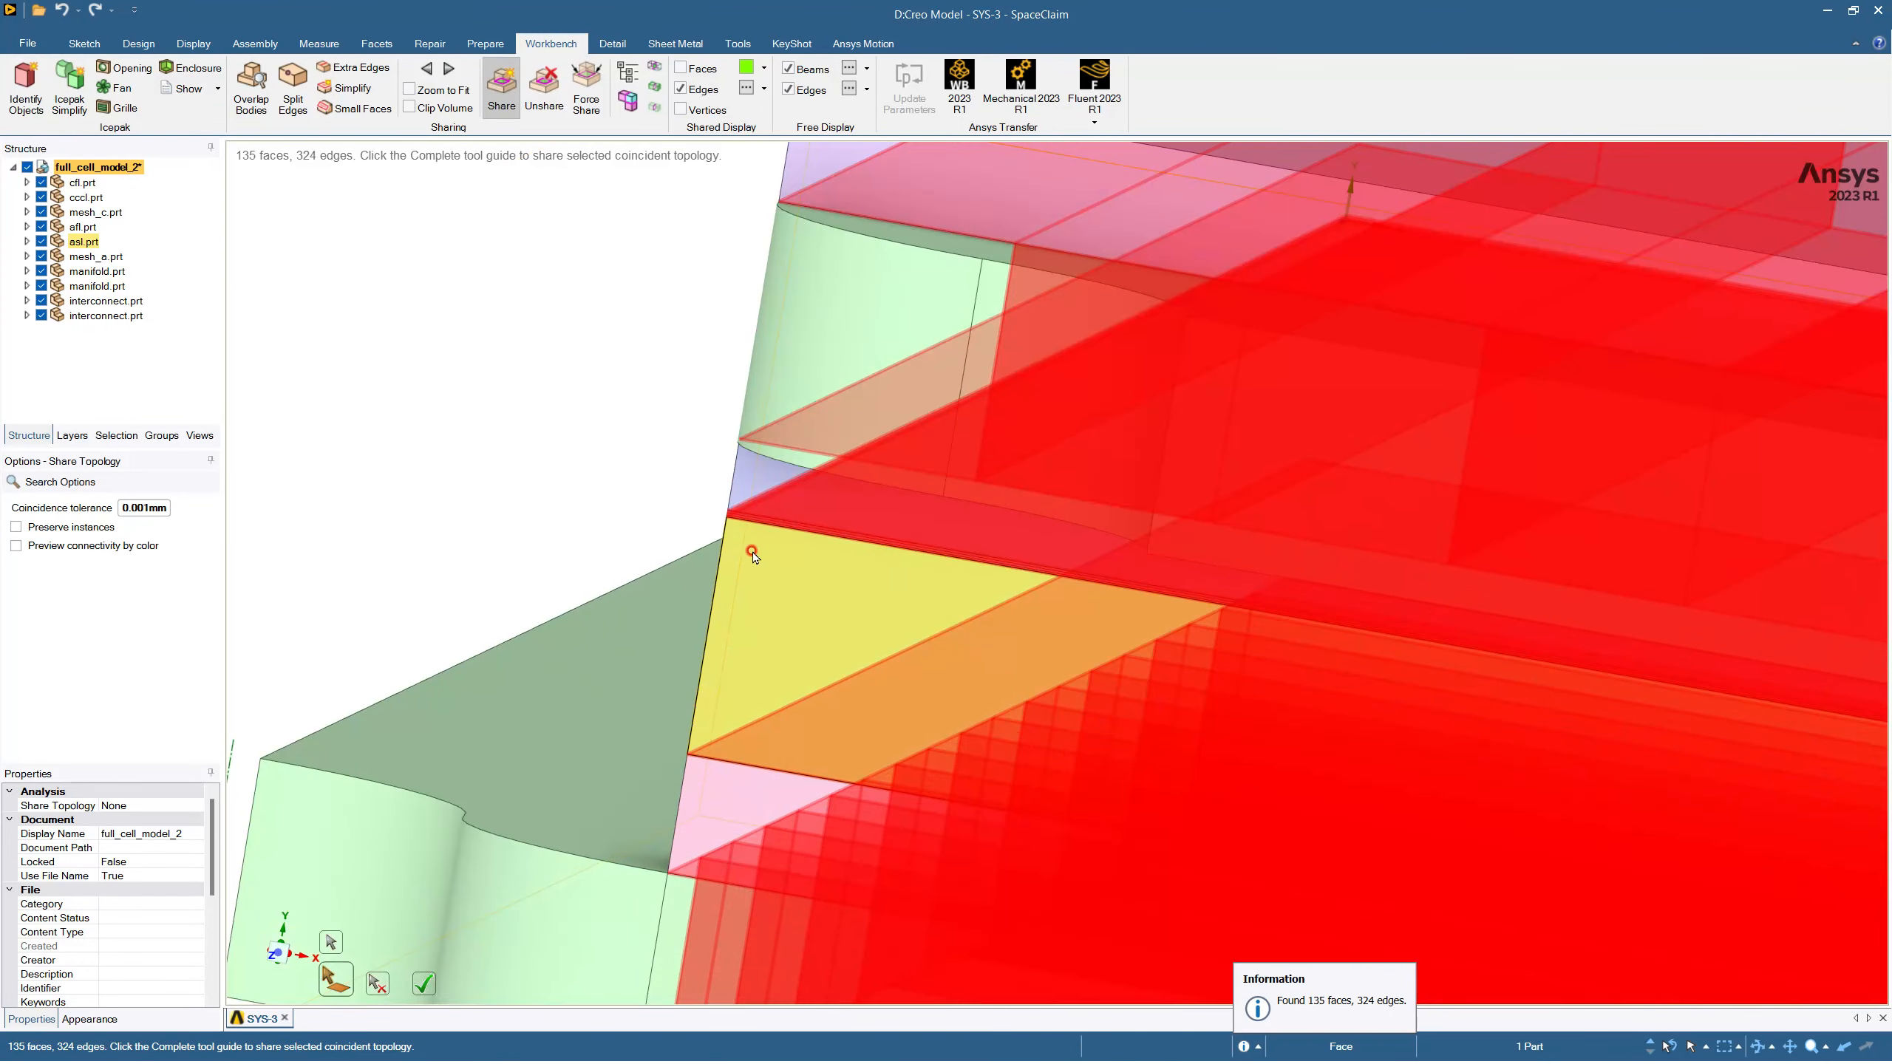
scroll(741, 537, "down", 6)
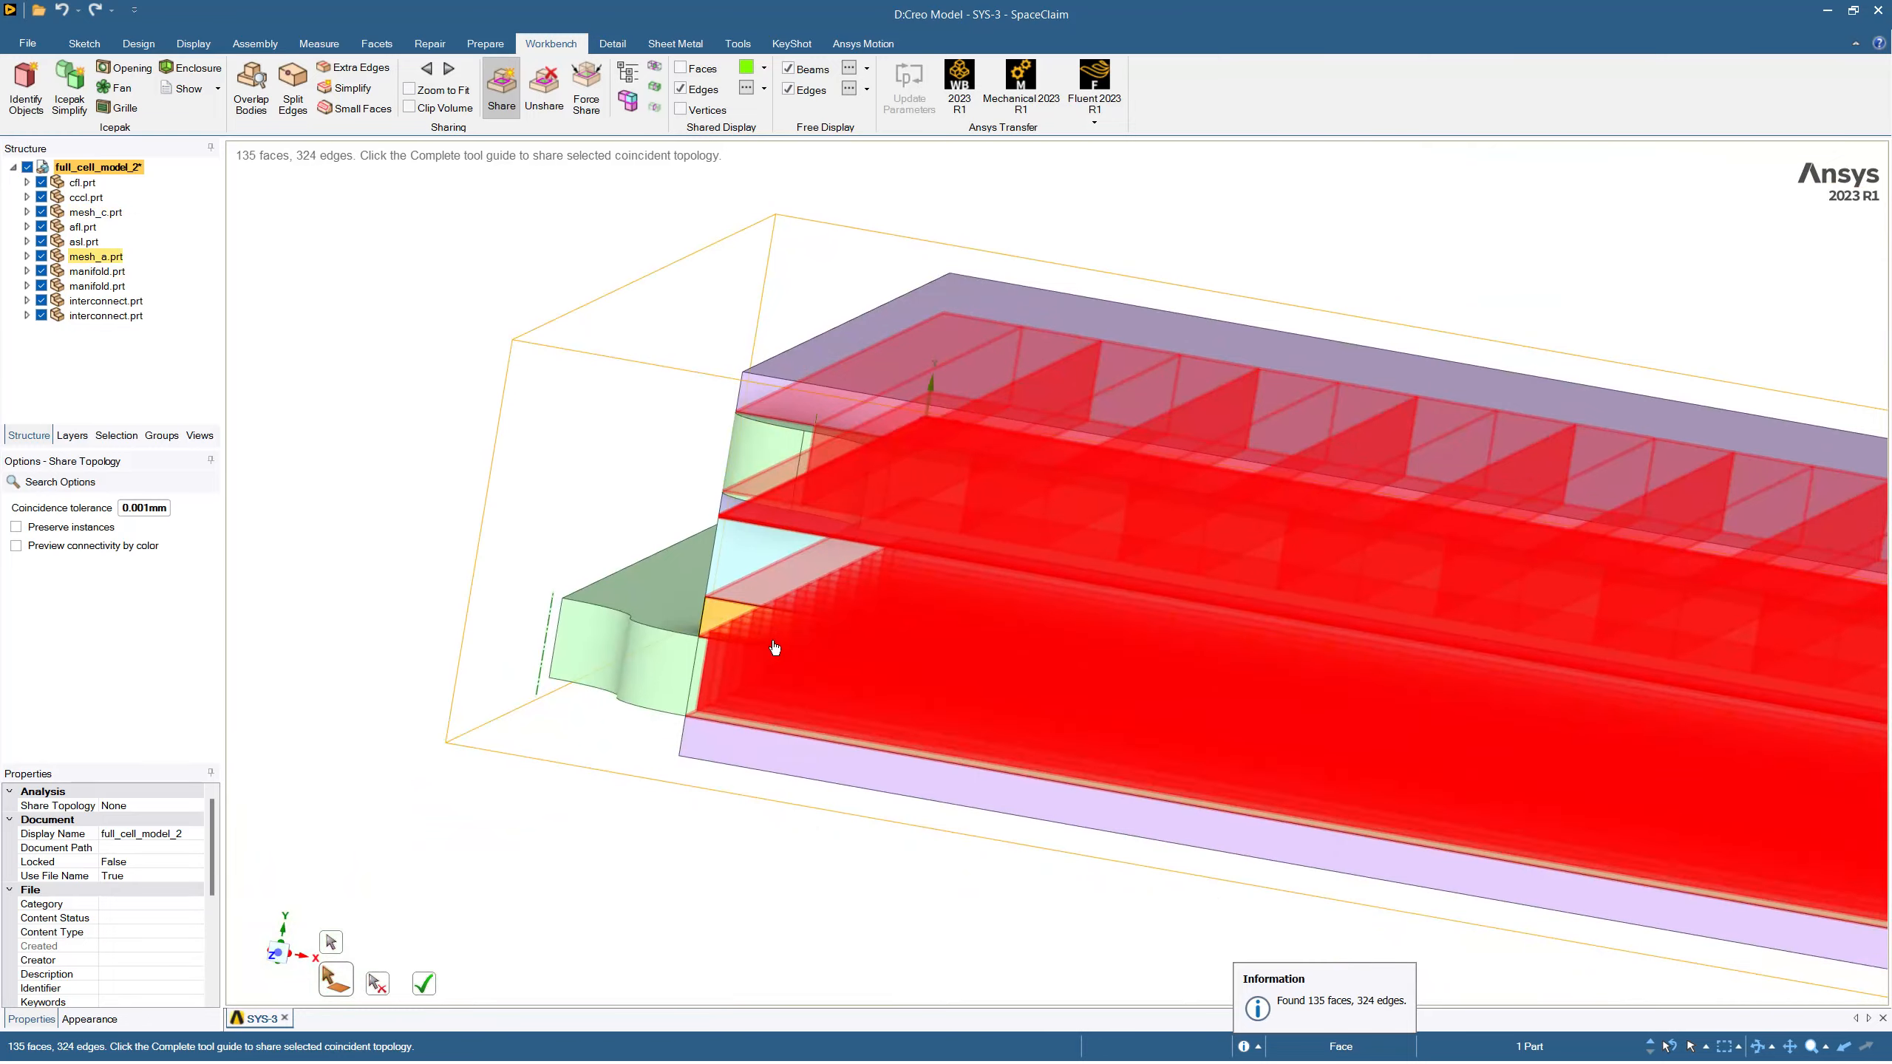
middle_click_drag(787, 614, 692, 540)
scroll(693, 500, "up", 8)
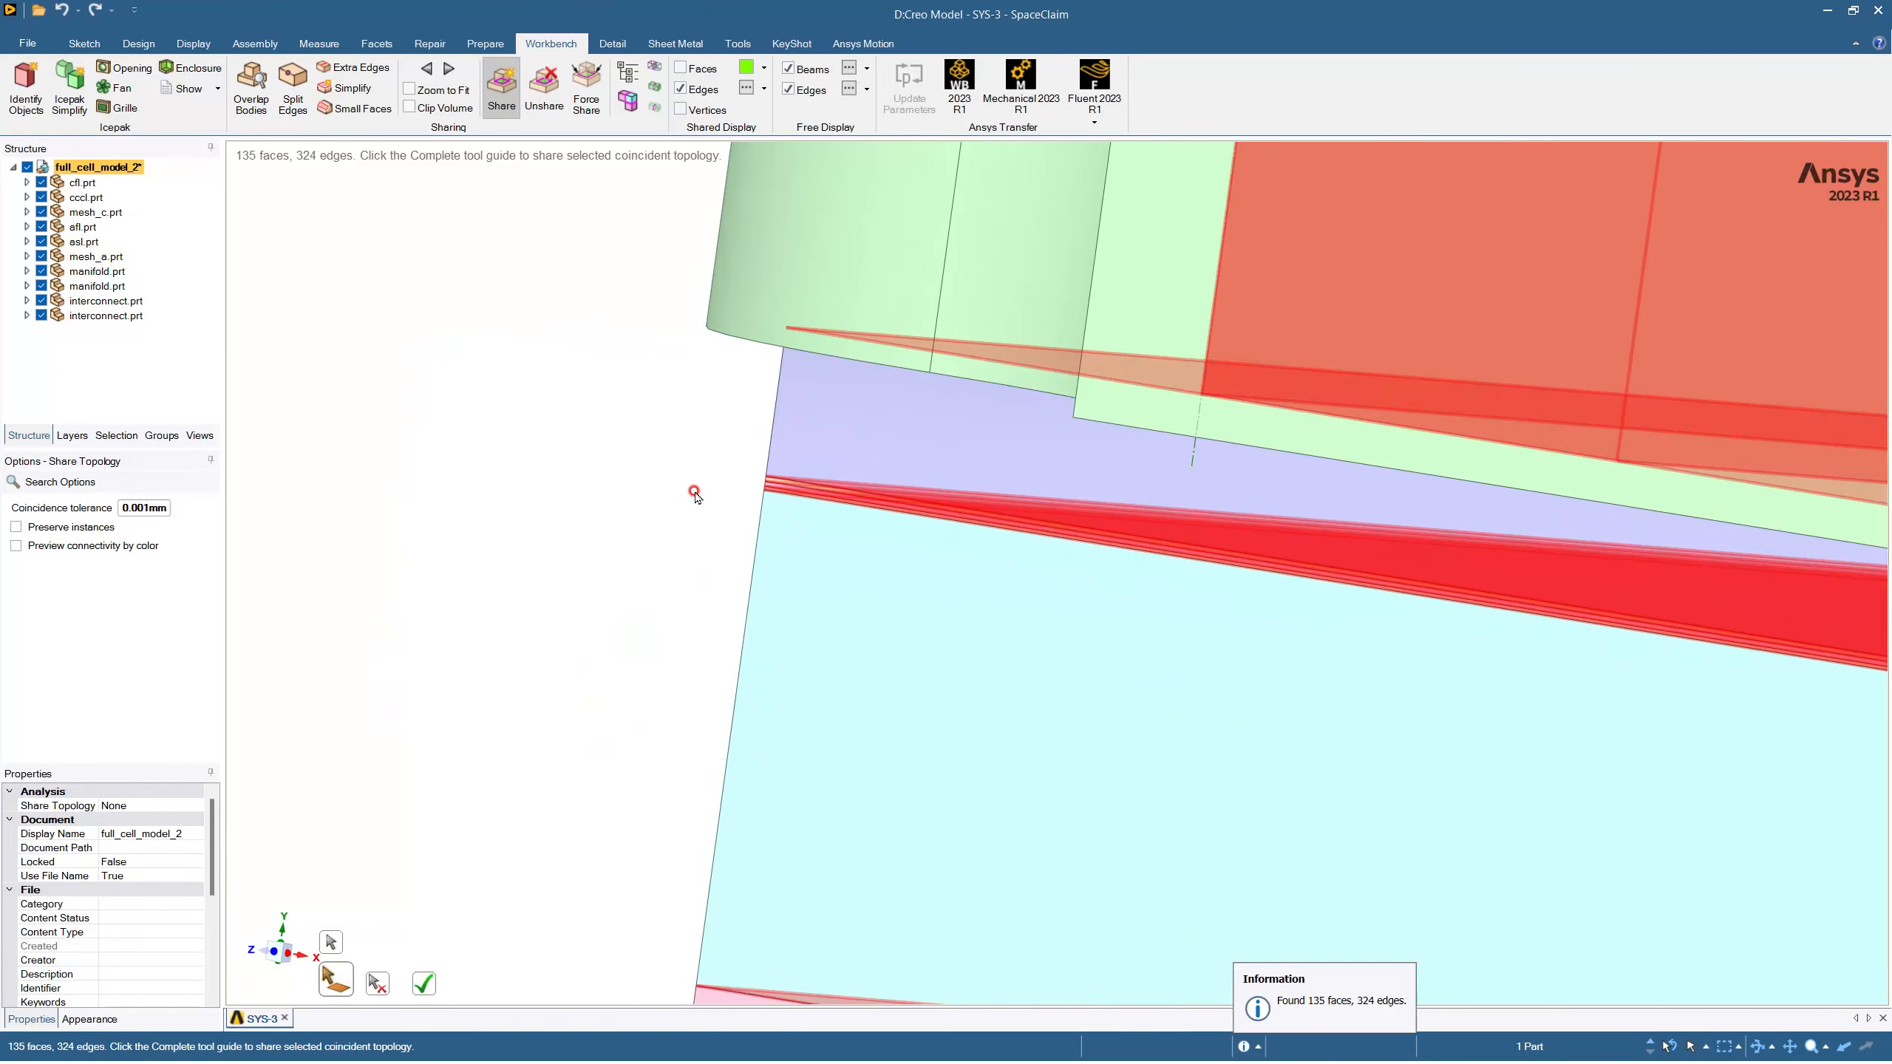
middle_click_drag(785, 499, 711, 591)
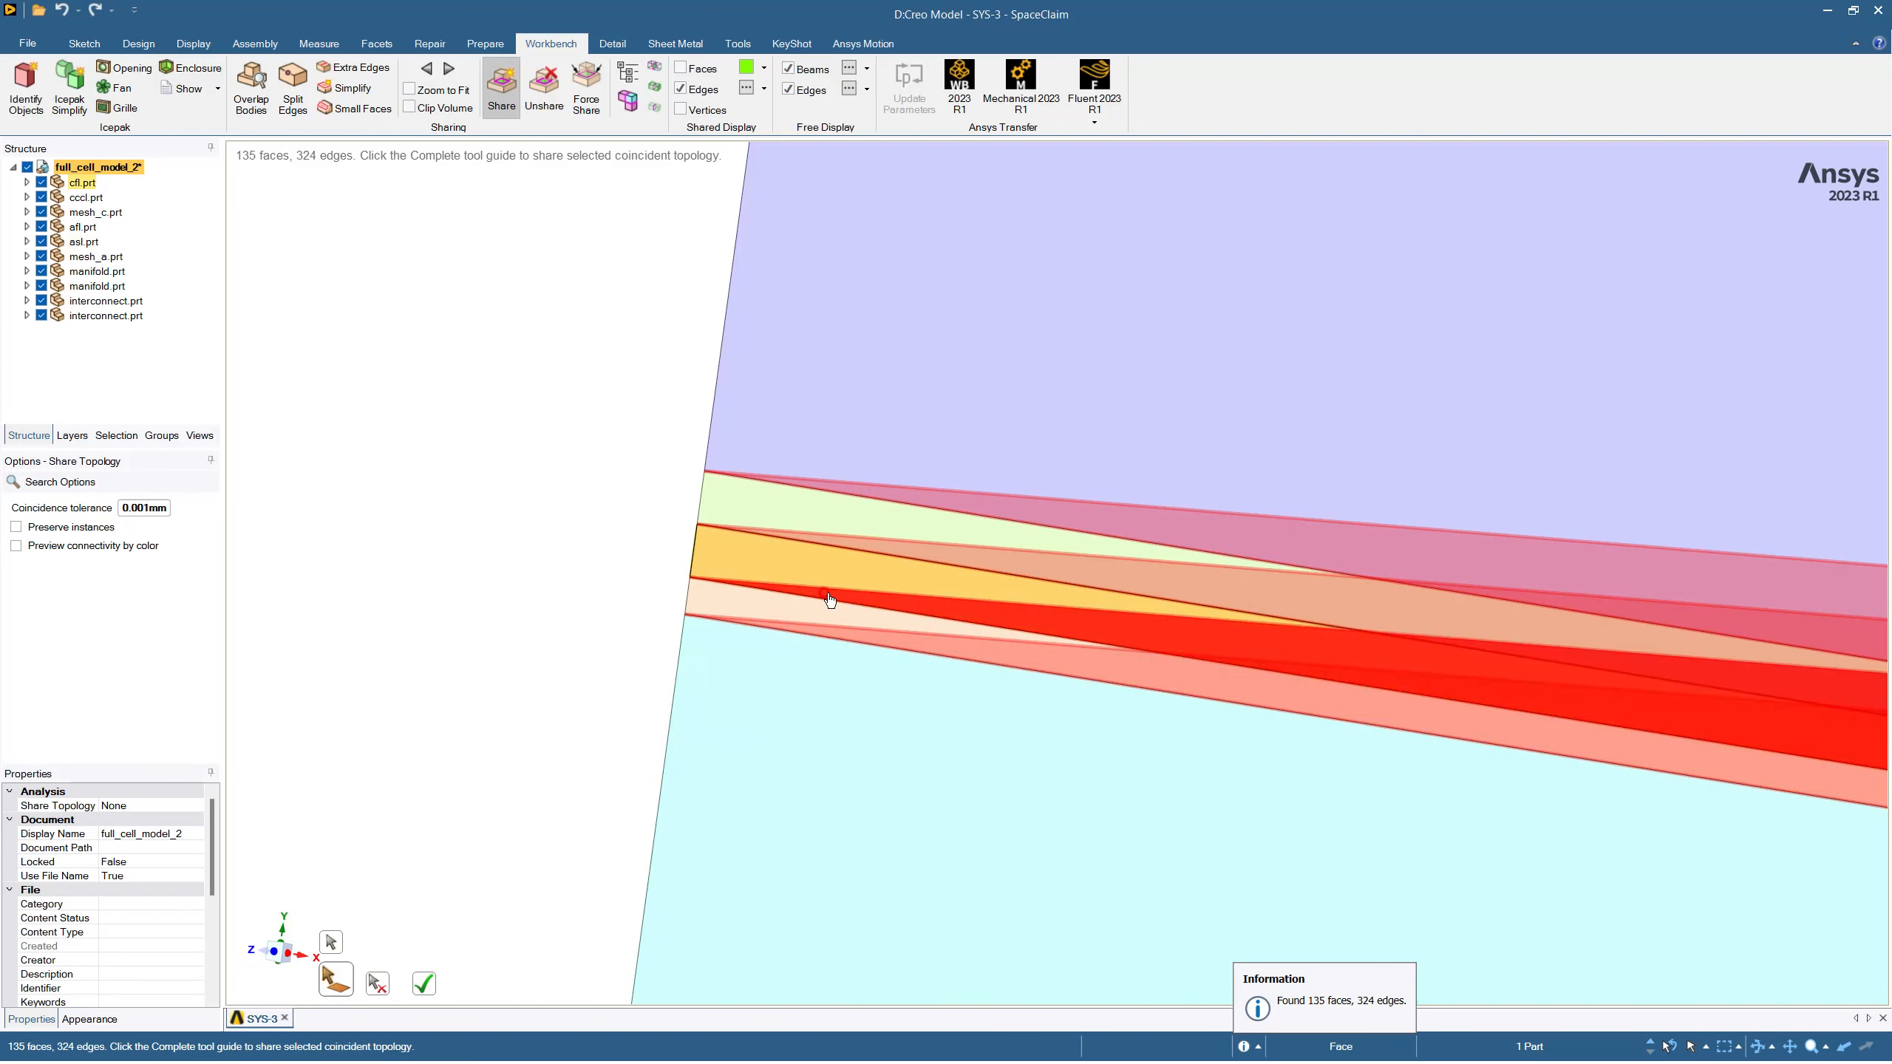
Step: Complete sharing of the assembly's coincident topology and save the geometry
left_click(424, 984)
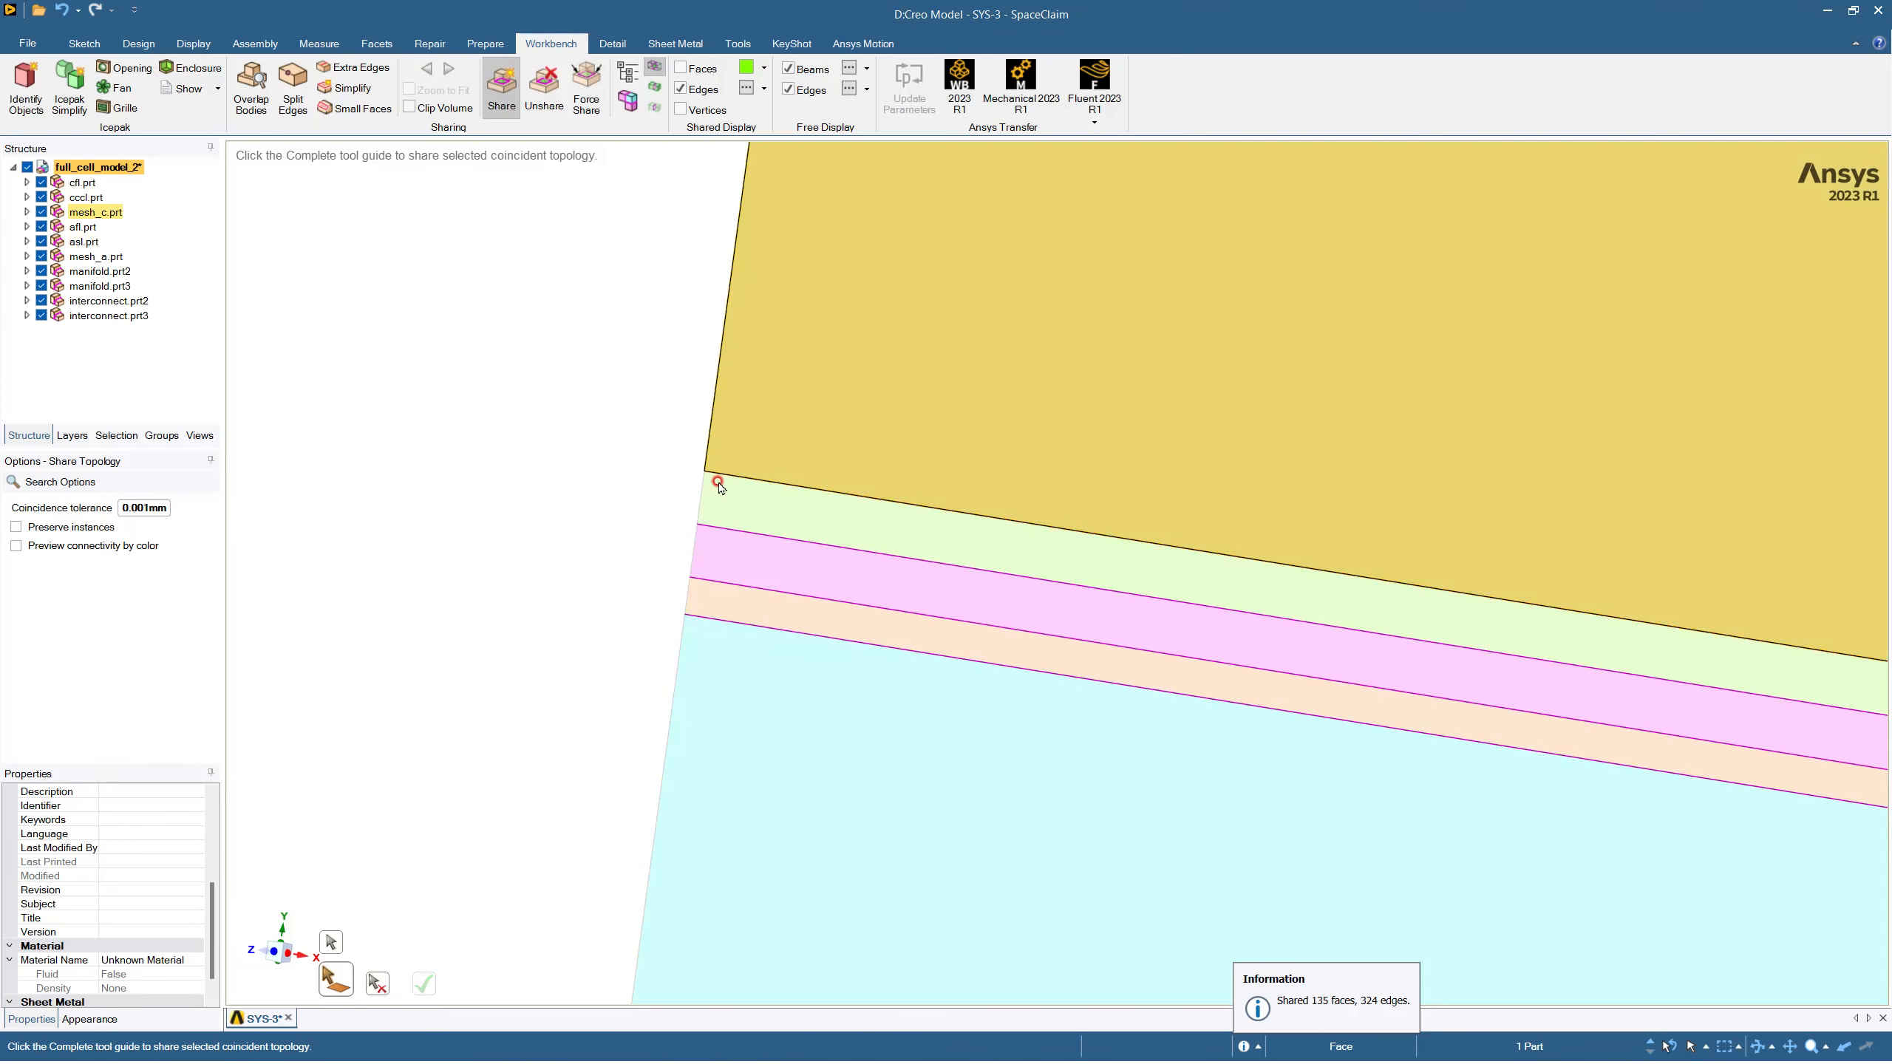
scroll(589, 570, "down", 3)
scroll(589, 569, "down", 4)
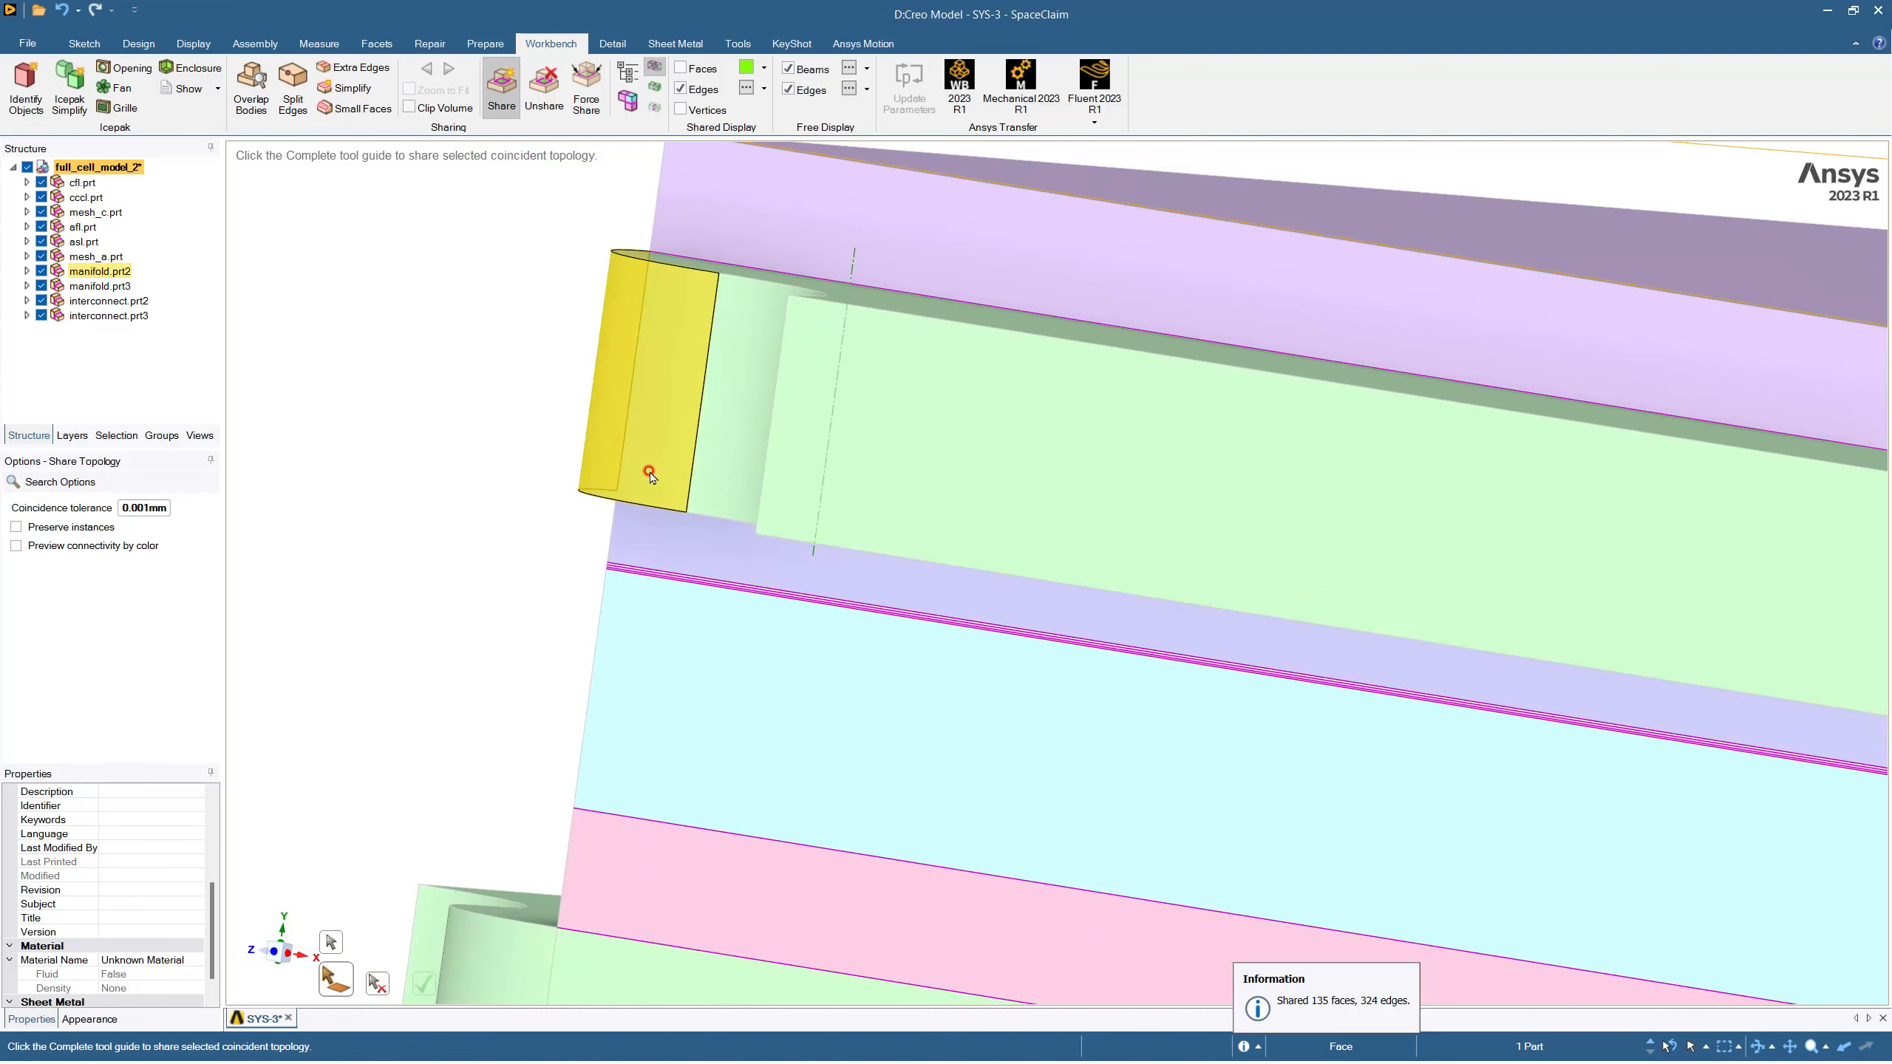
key("ctrl+s")
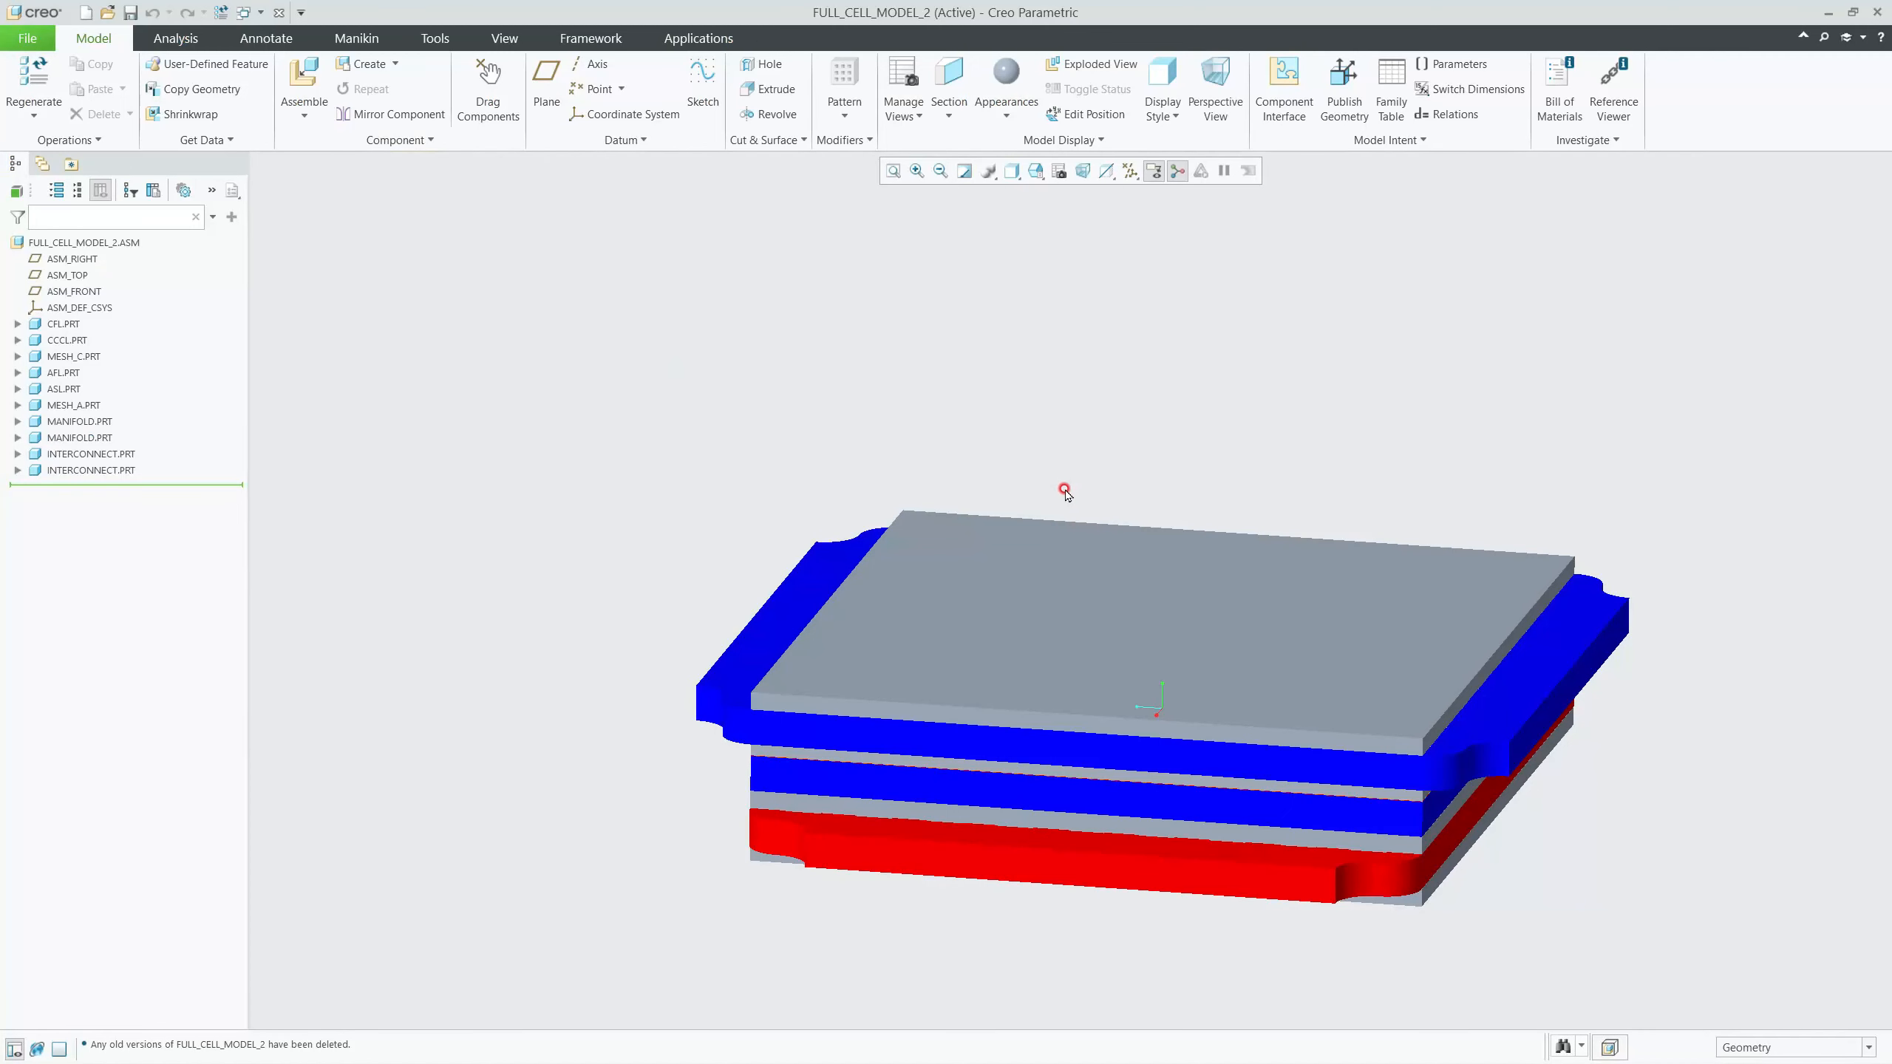
Step: Minimize Creo, switch to Workbench and start new SpaceClaim geometry for the Creo Model igs mesh system
left_click(1829, 12)
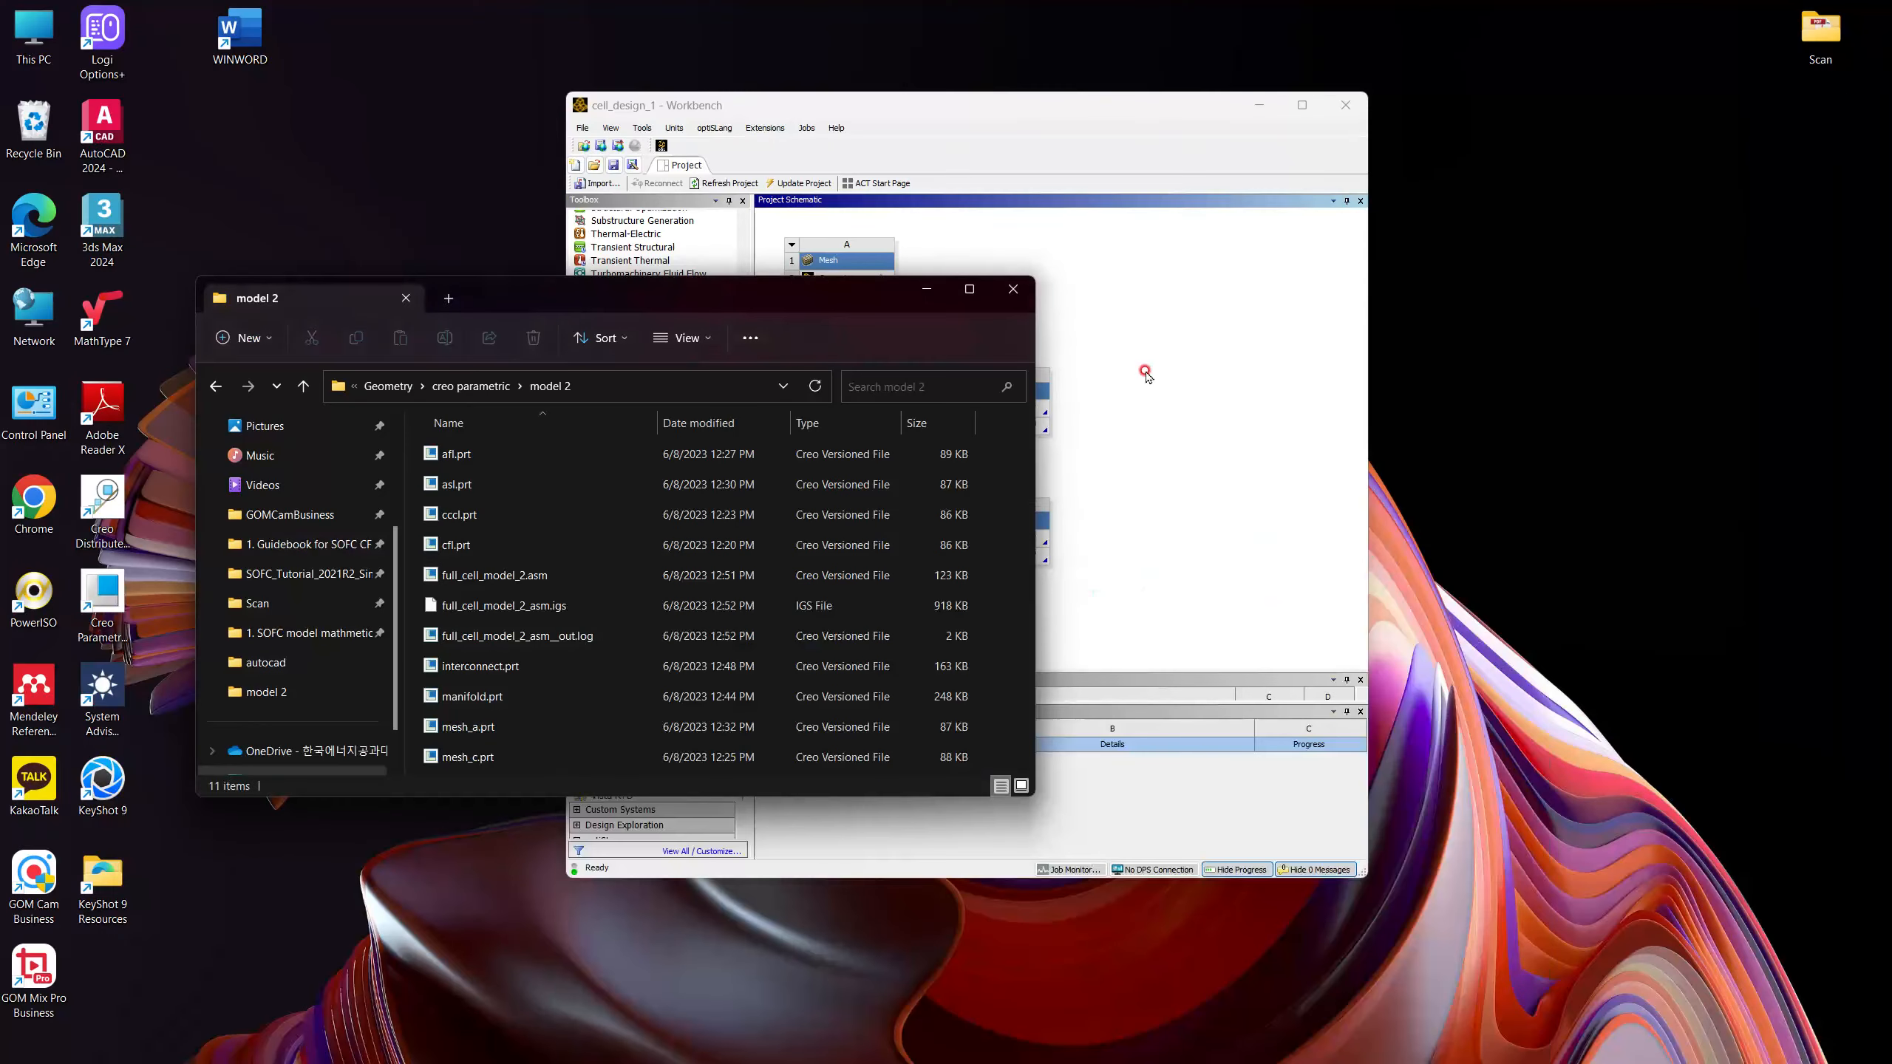
left_click(855, 528)
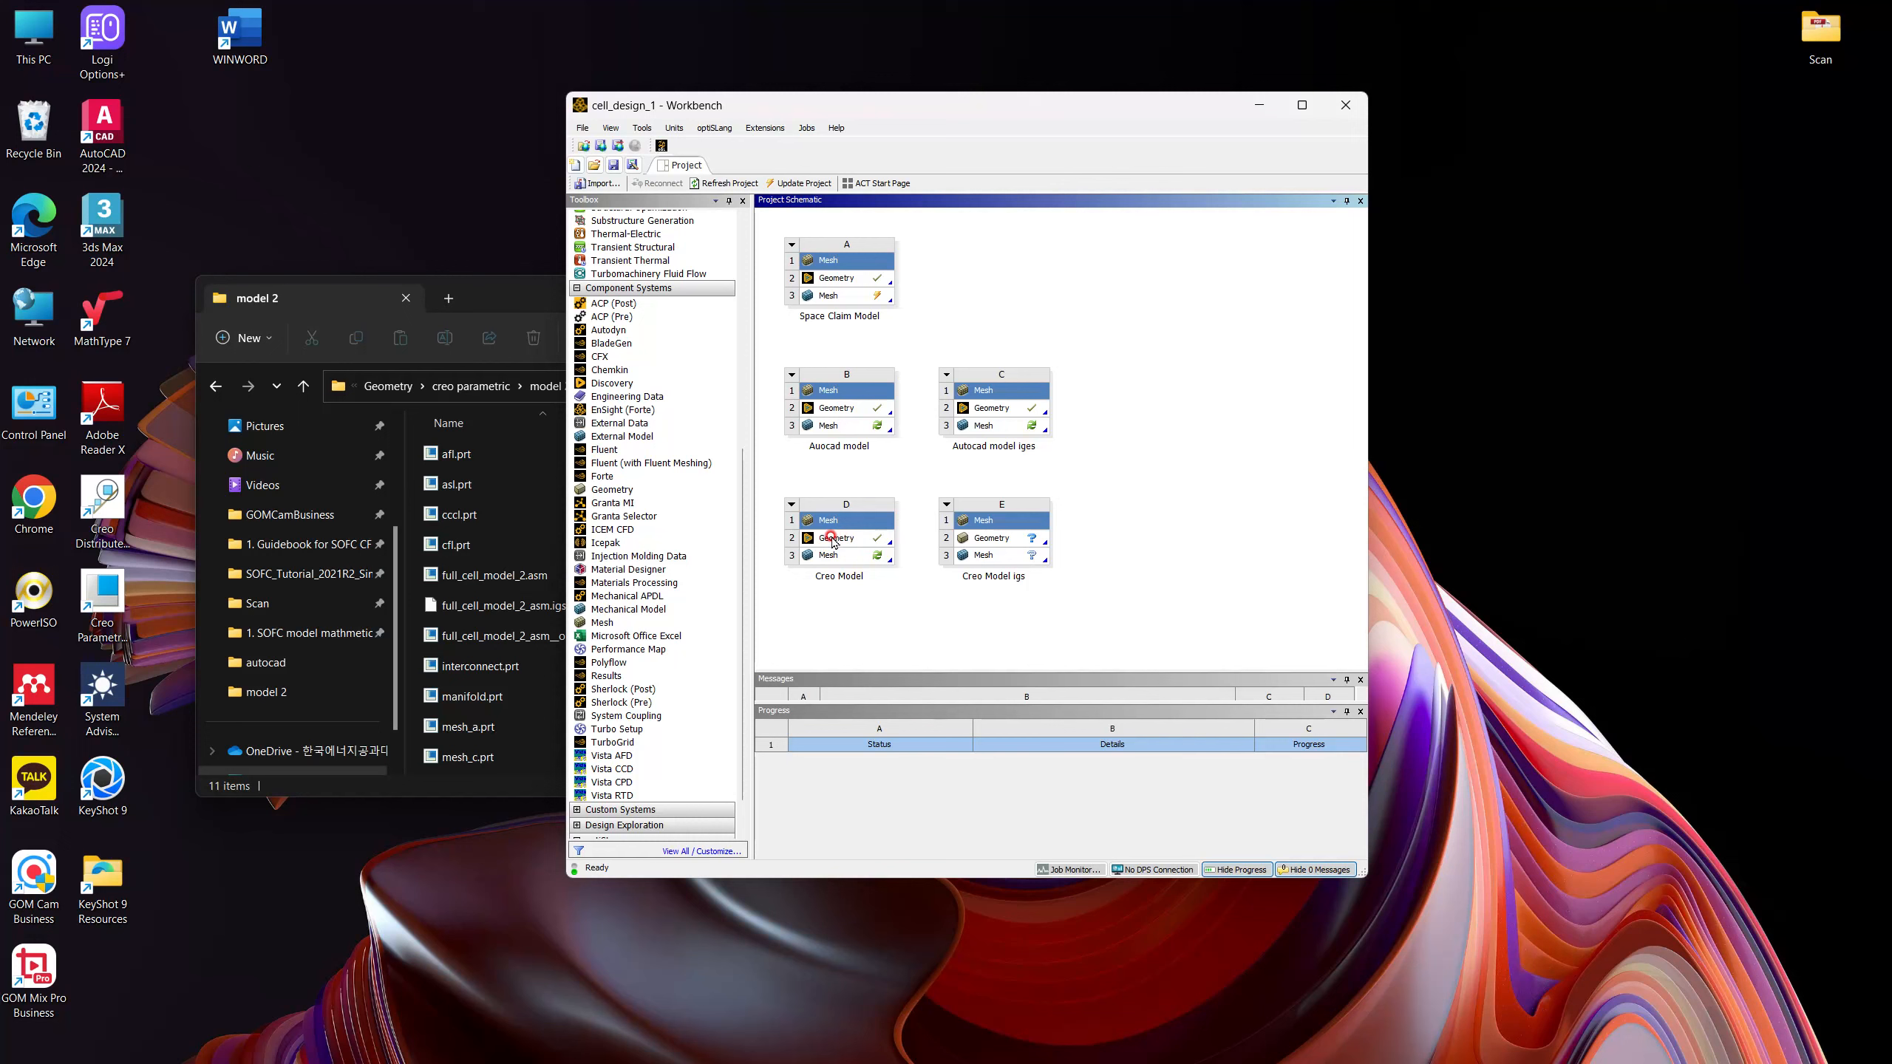
right_click(992, 533)
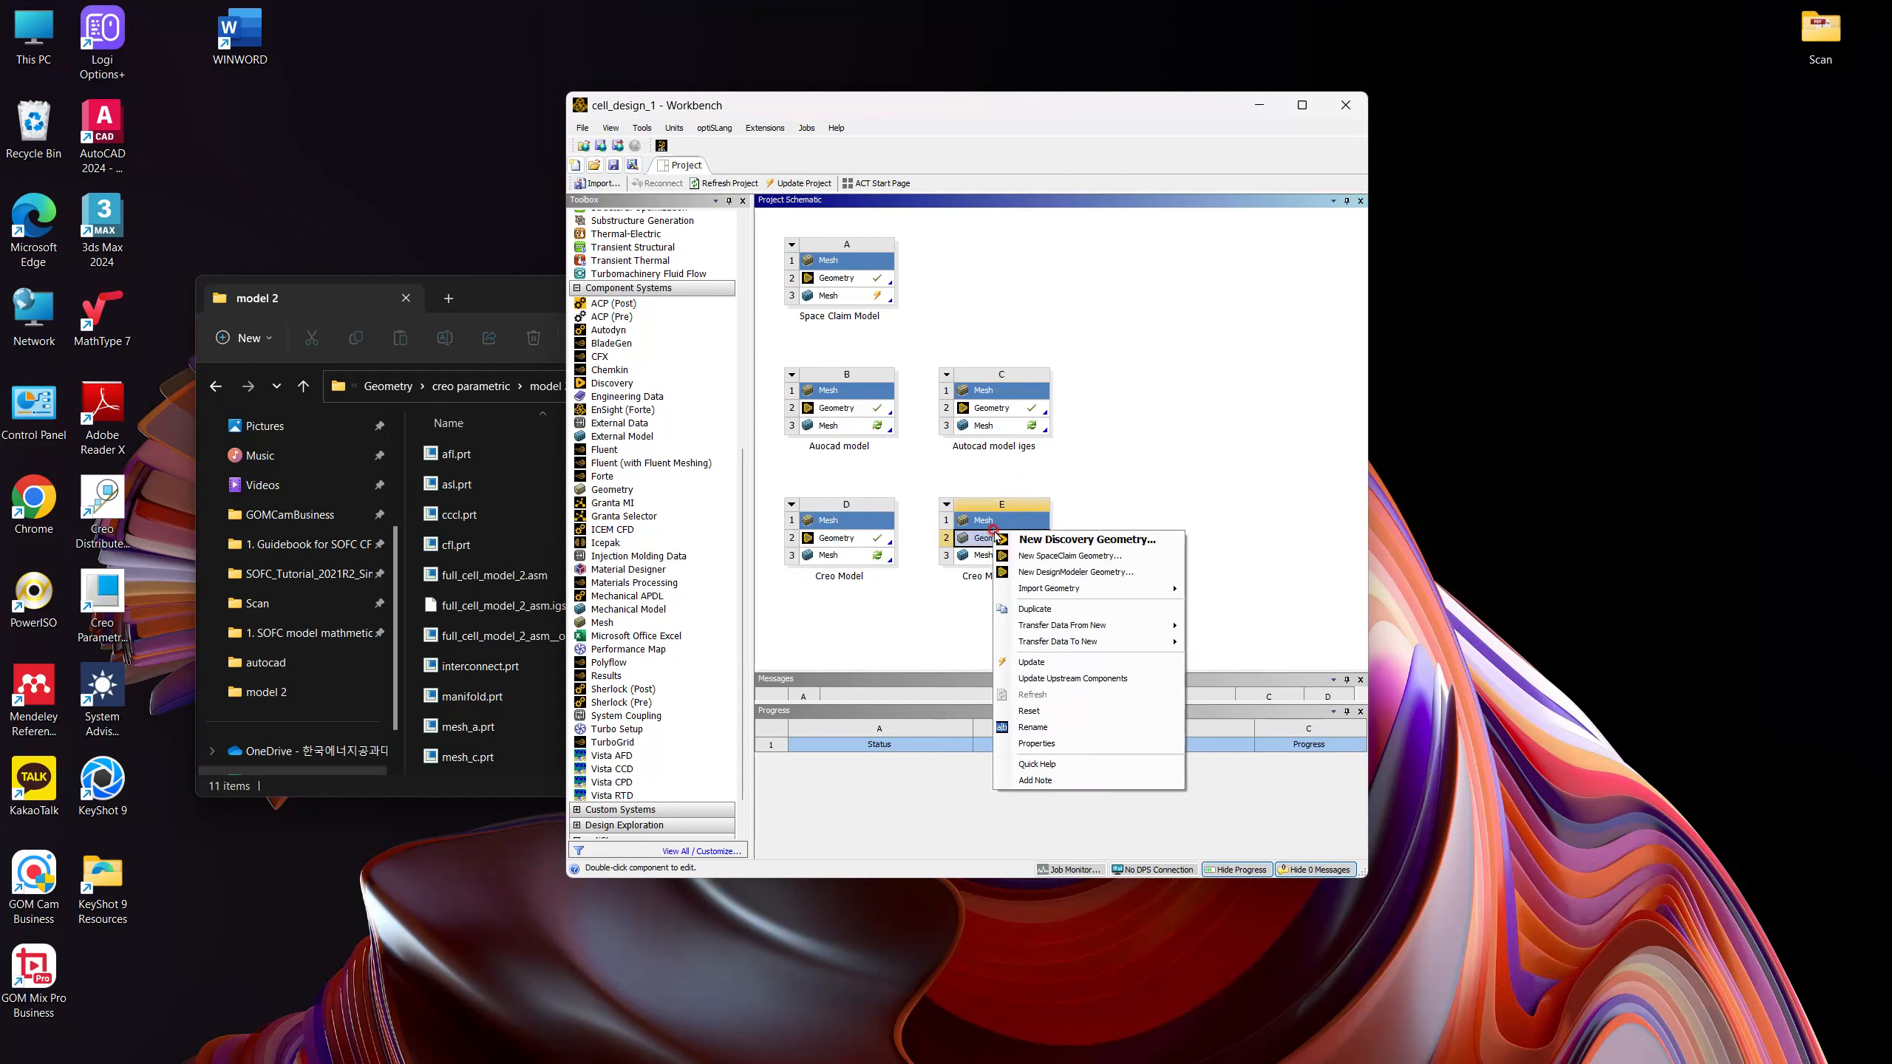
left_click(1022, 542)
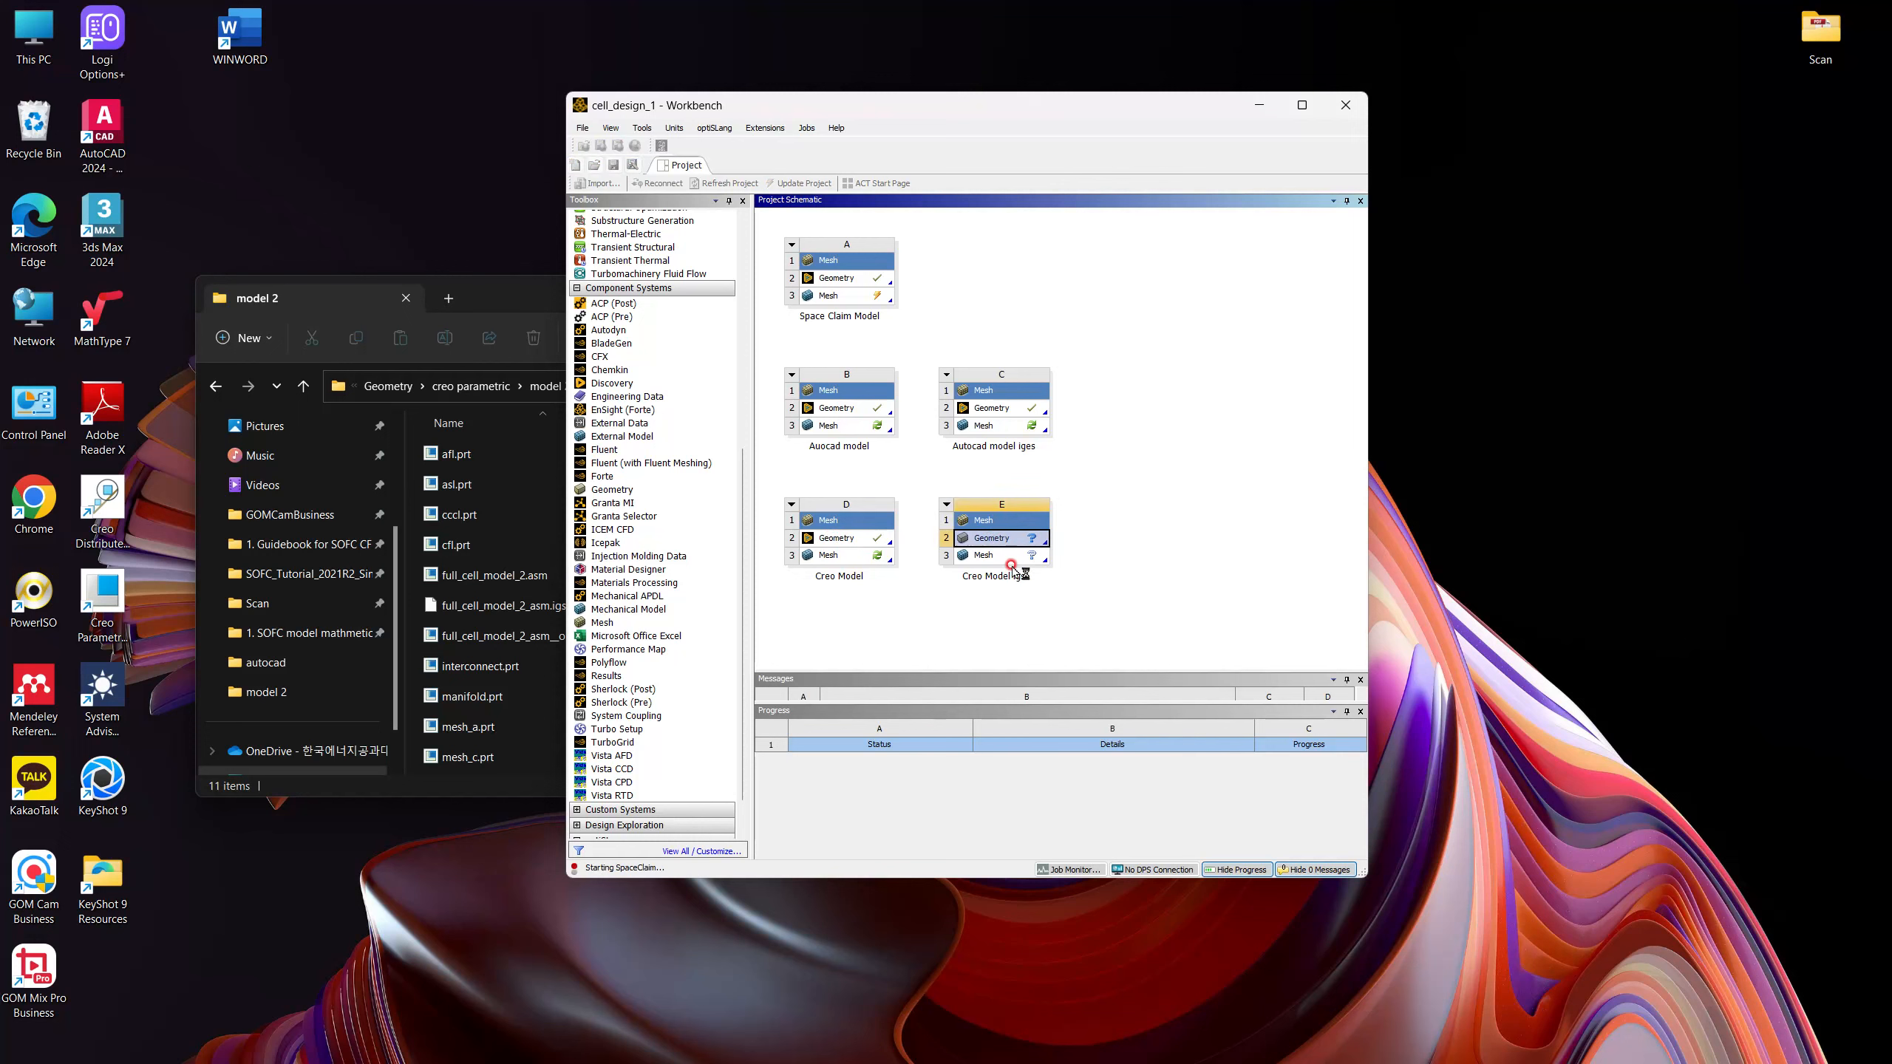
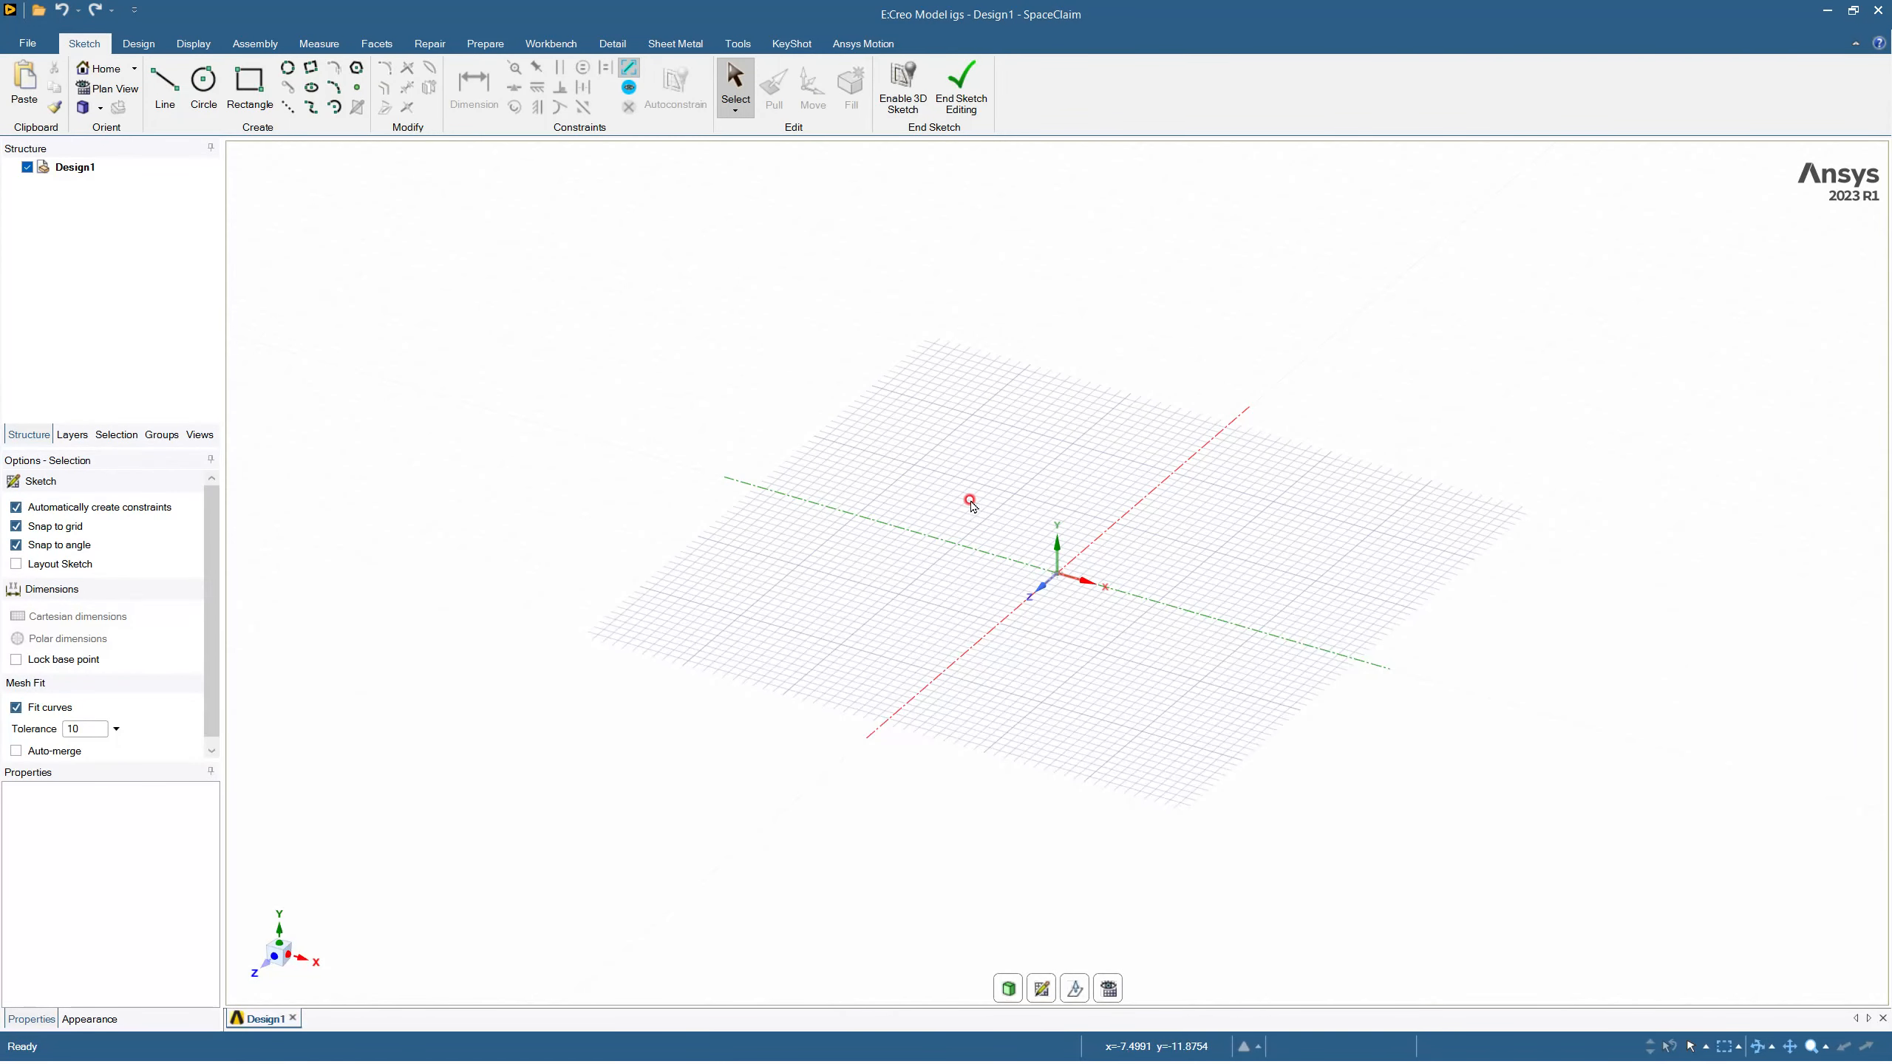
Step: Open full_cell_model_2_asm.igs from the model 2 folder, listing all supported file types
left_click(28, 42)
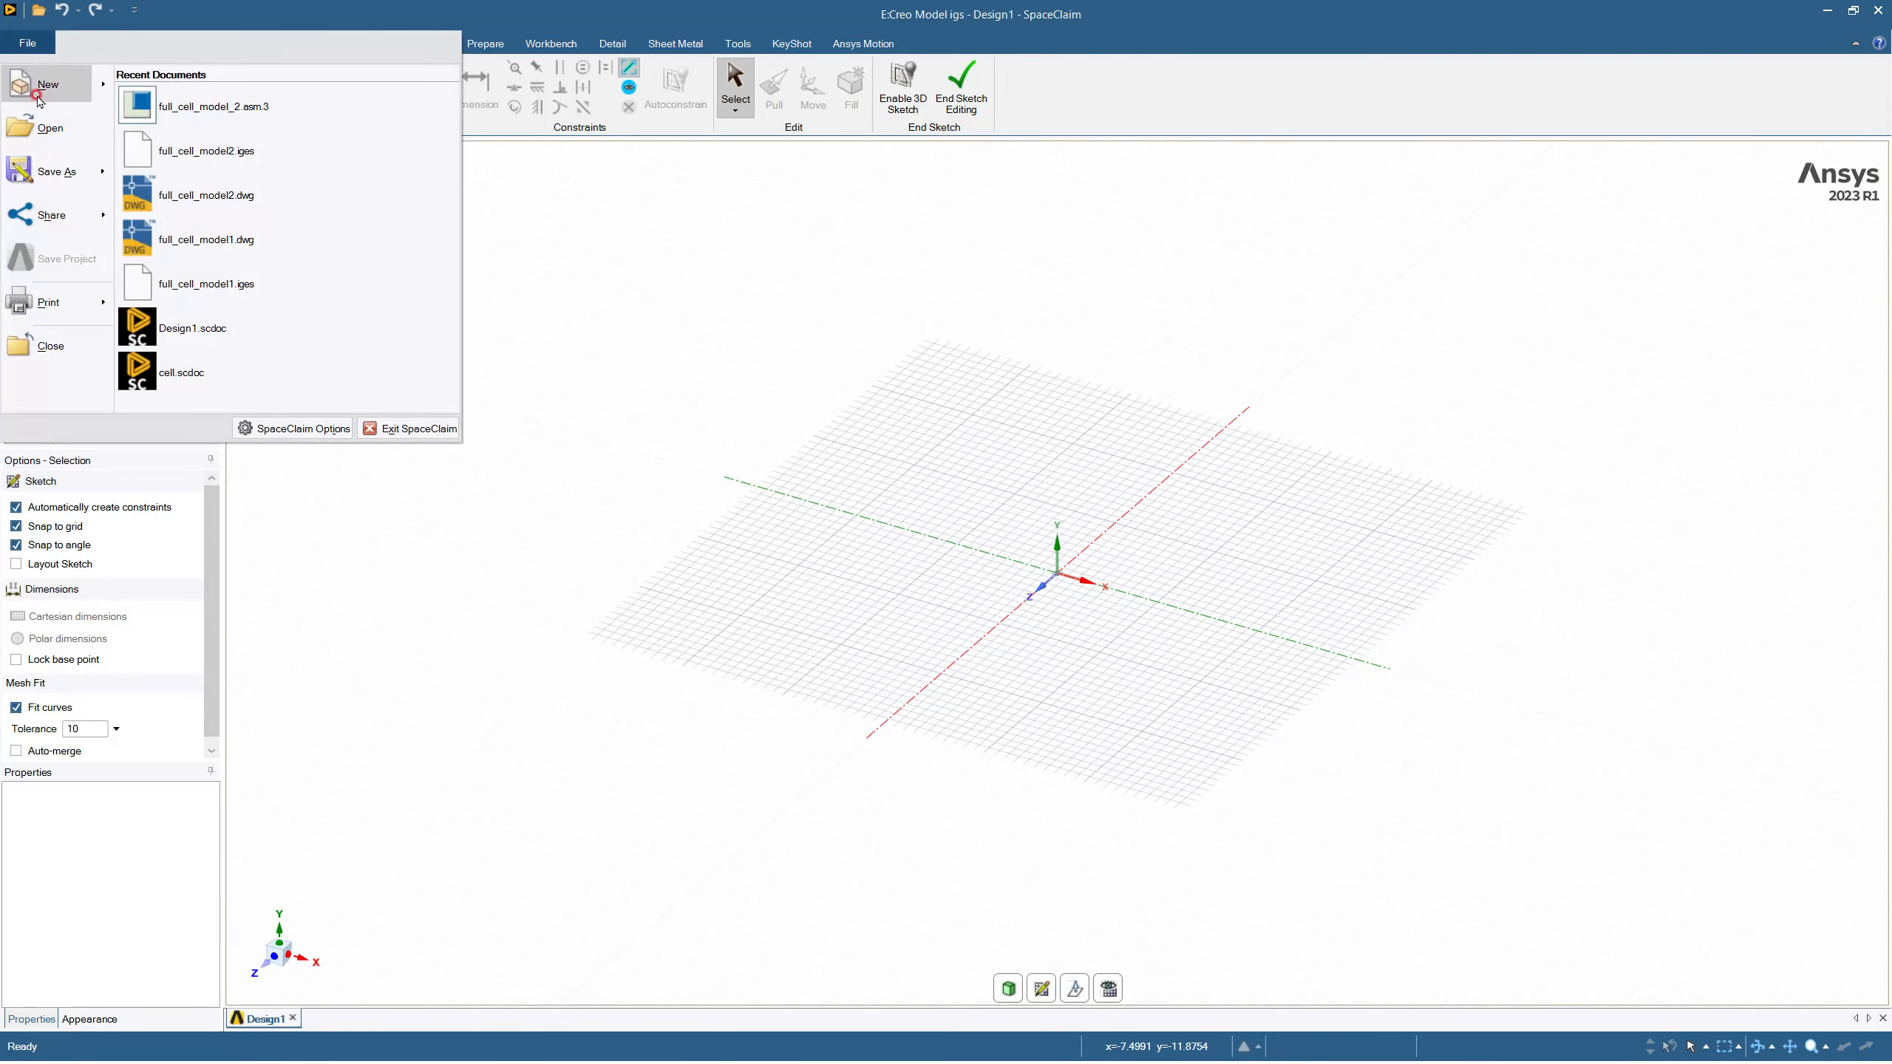
left_click(62, 148)
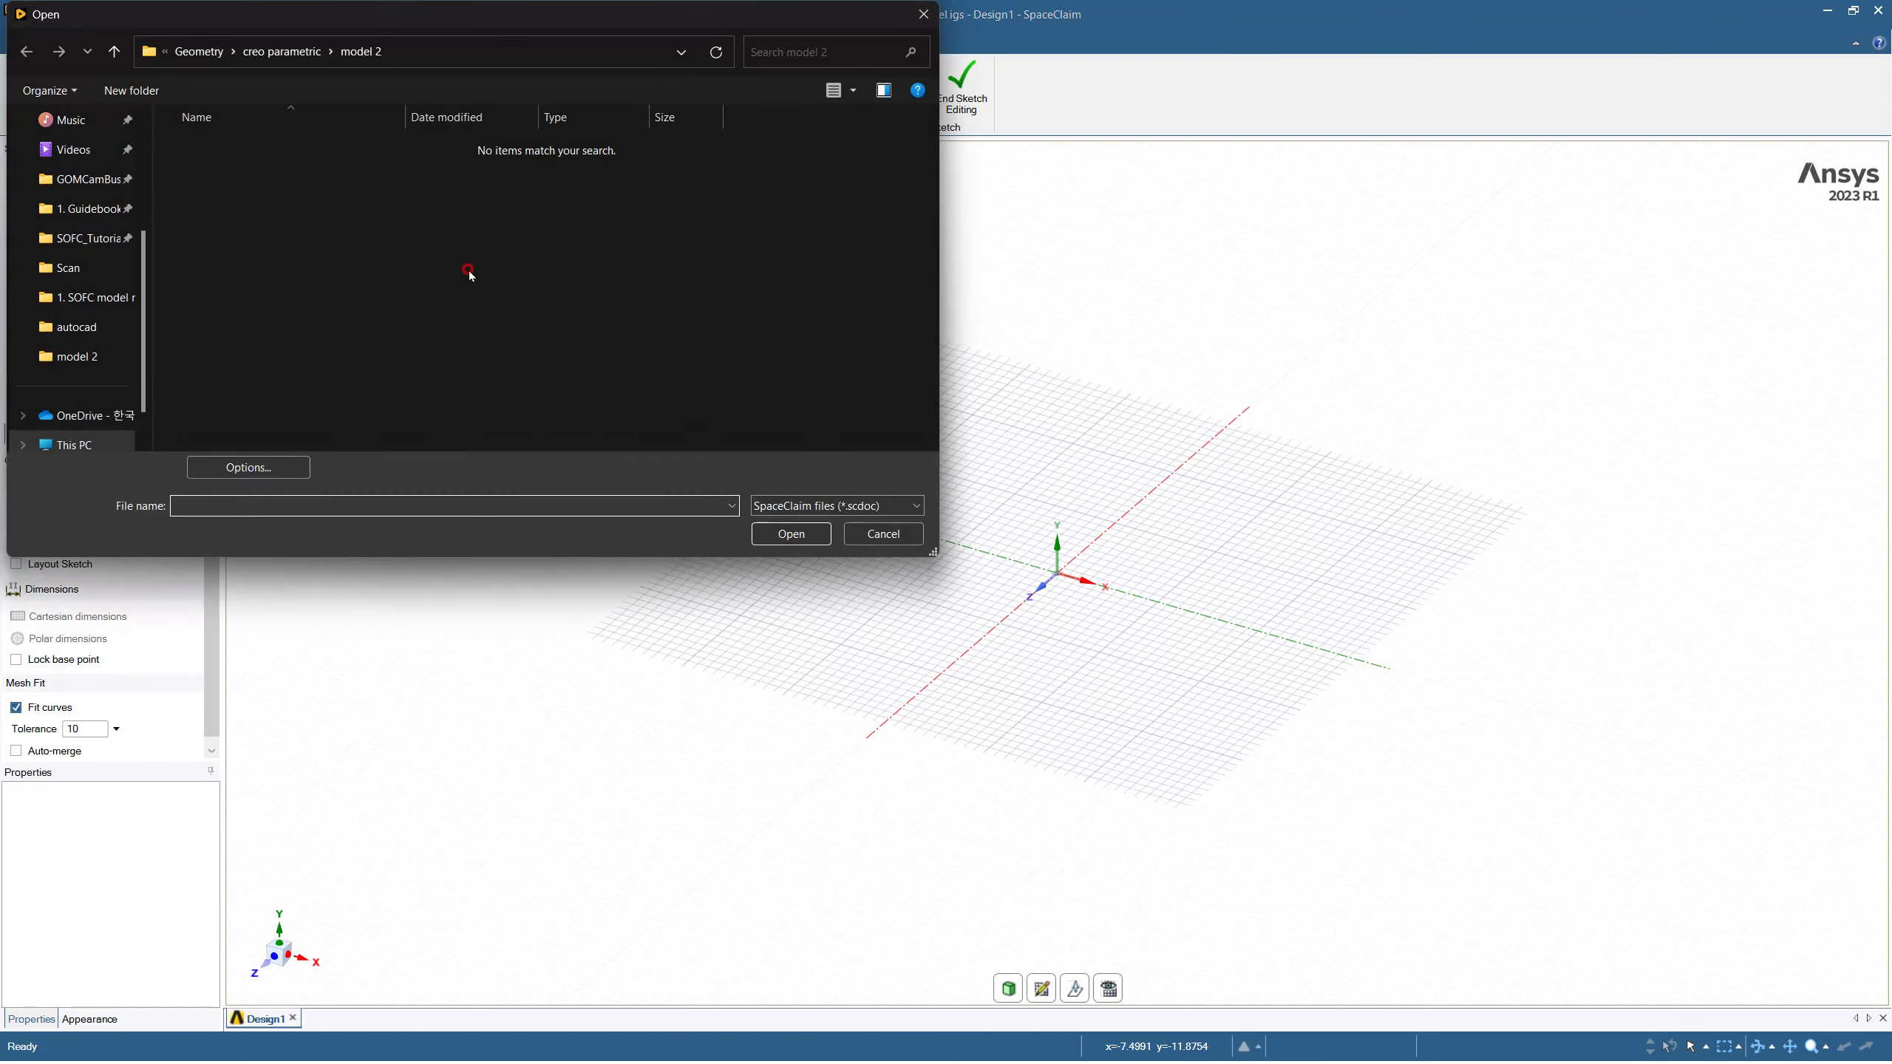
left_click(856, 507)
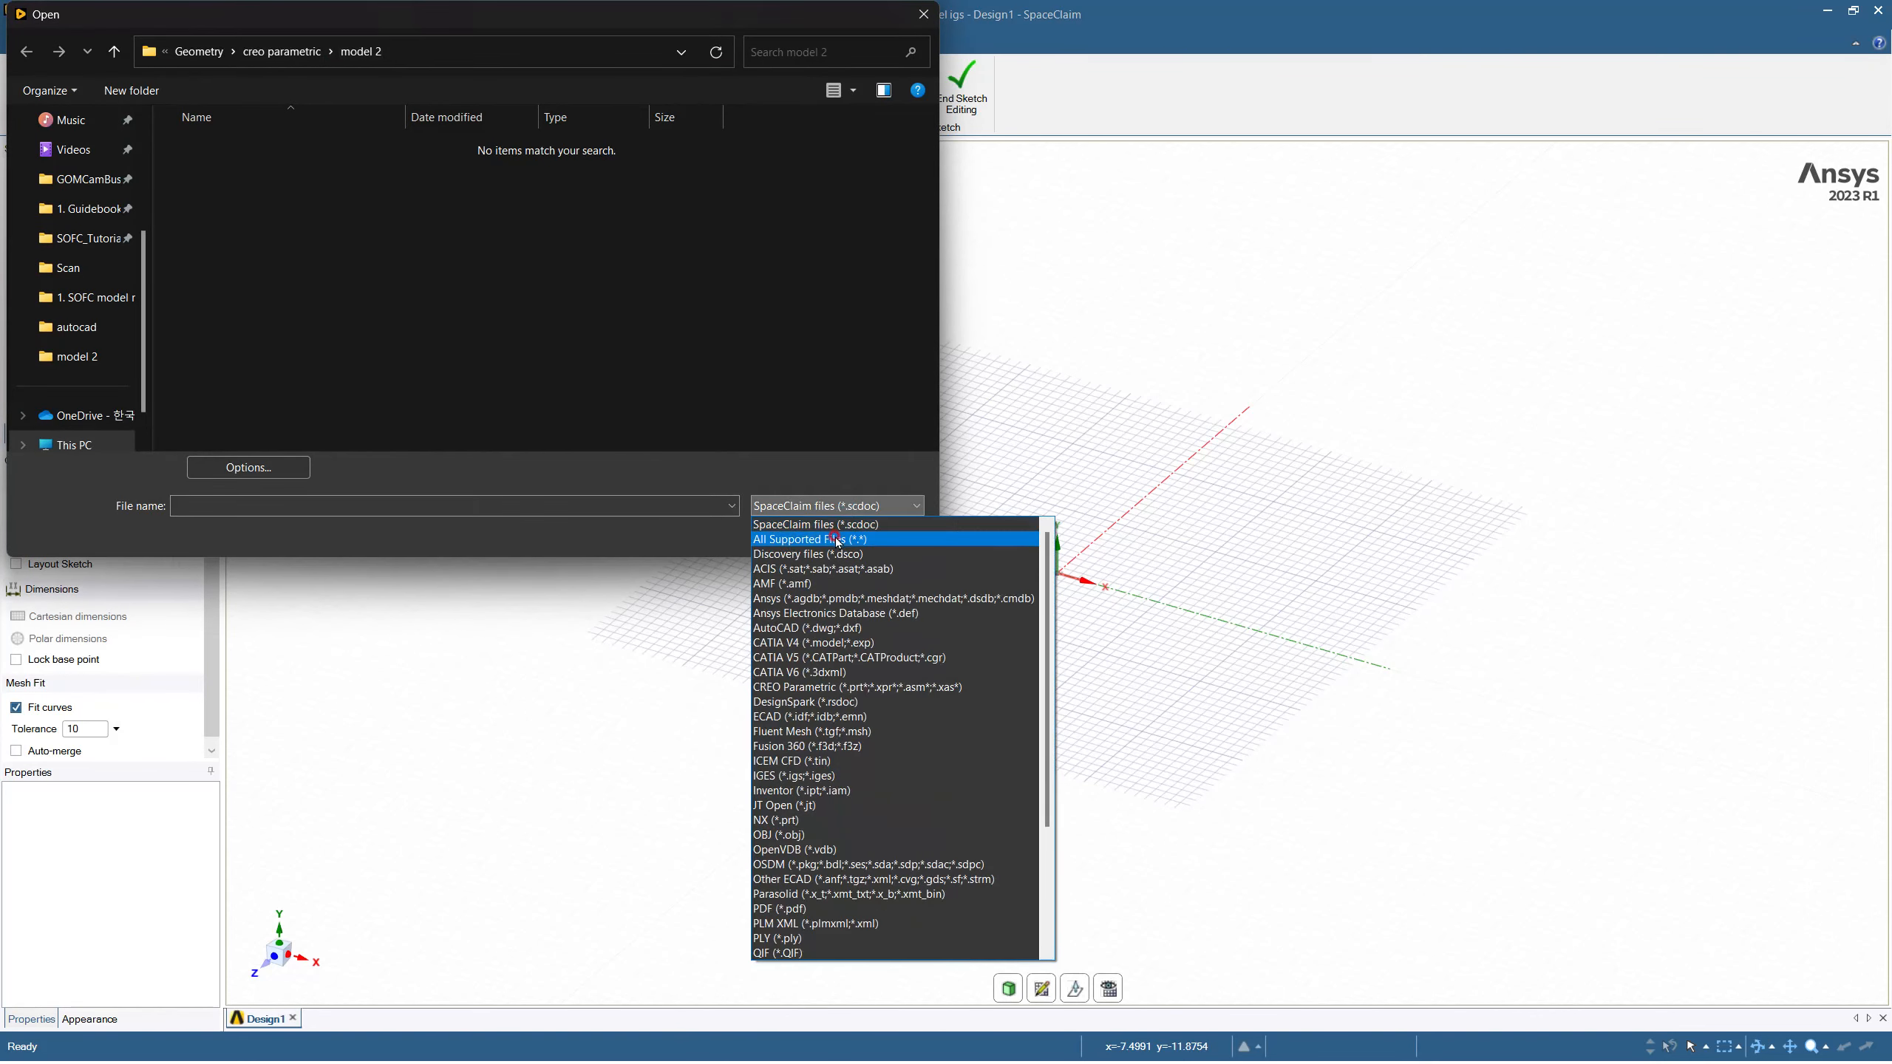
left_click(838, 539)
left_click(305, 351)
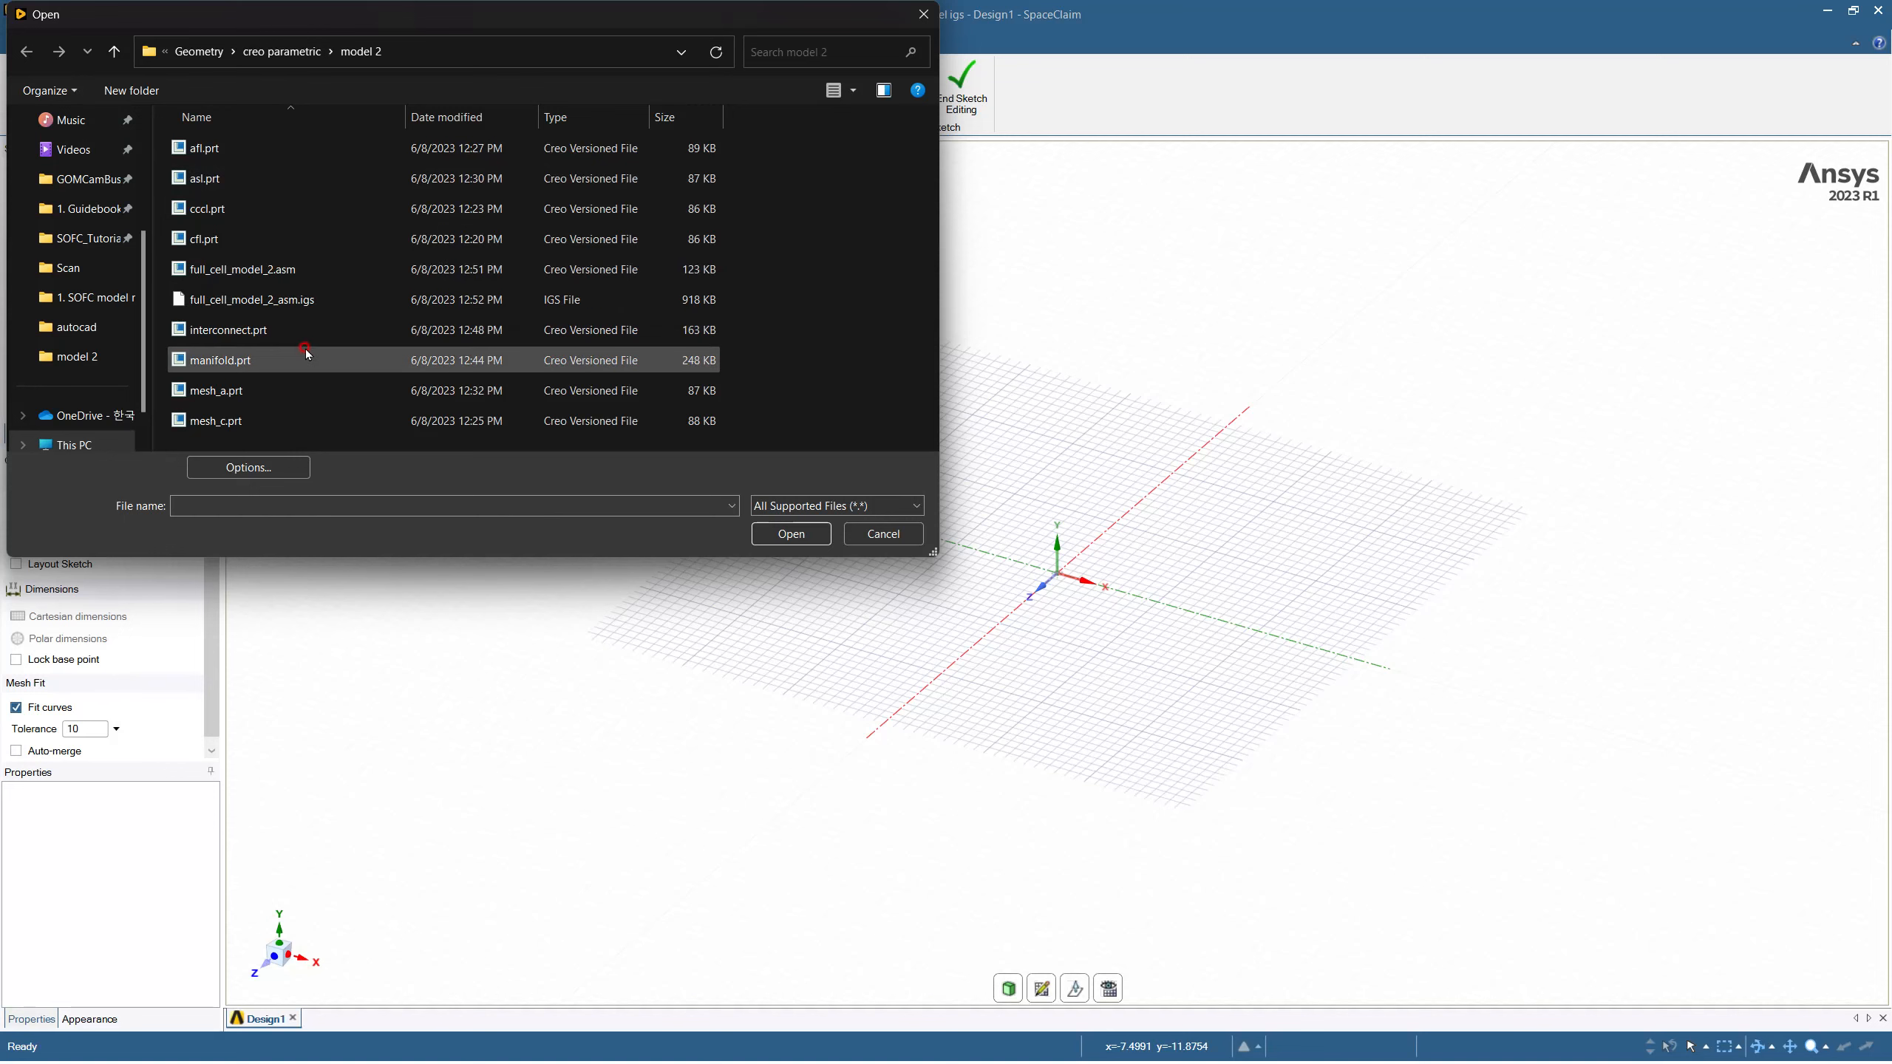
left_click(252, 298)
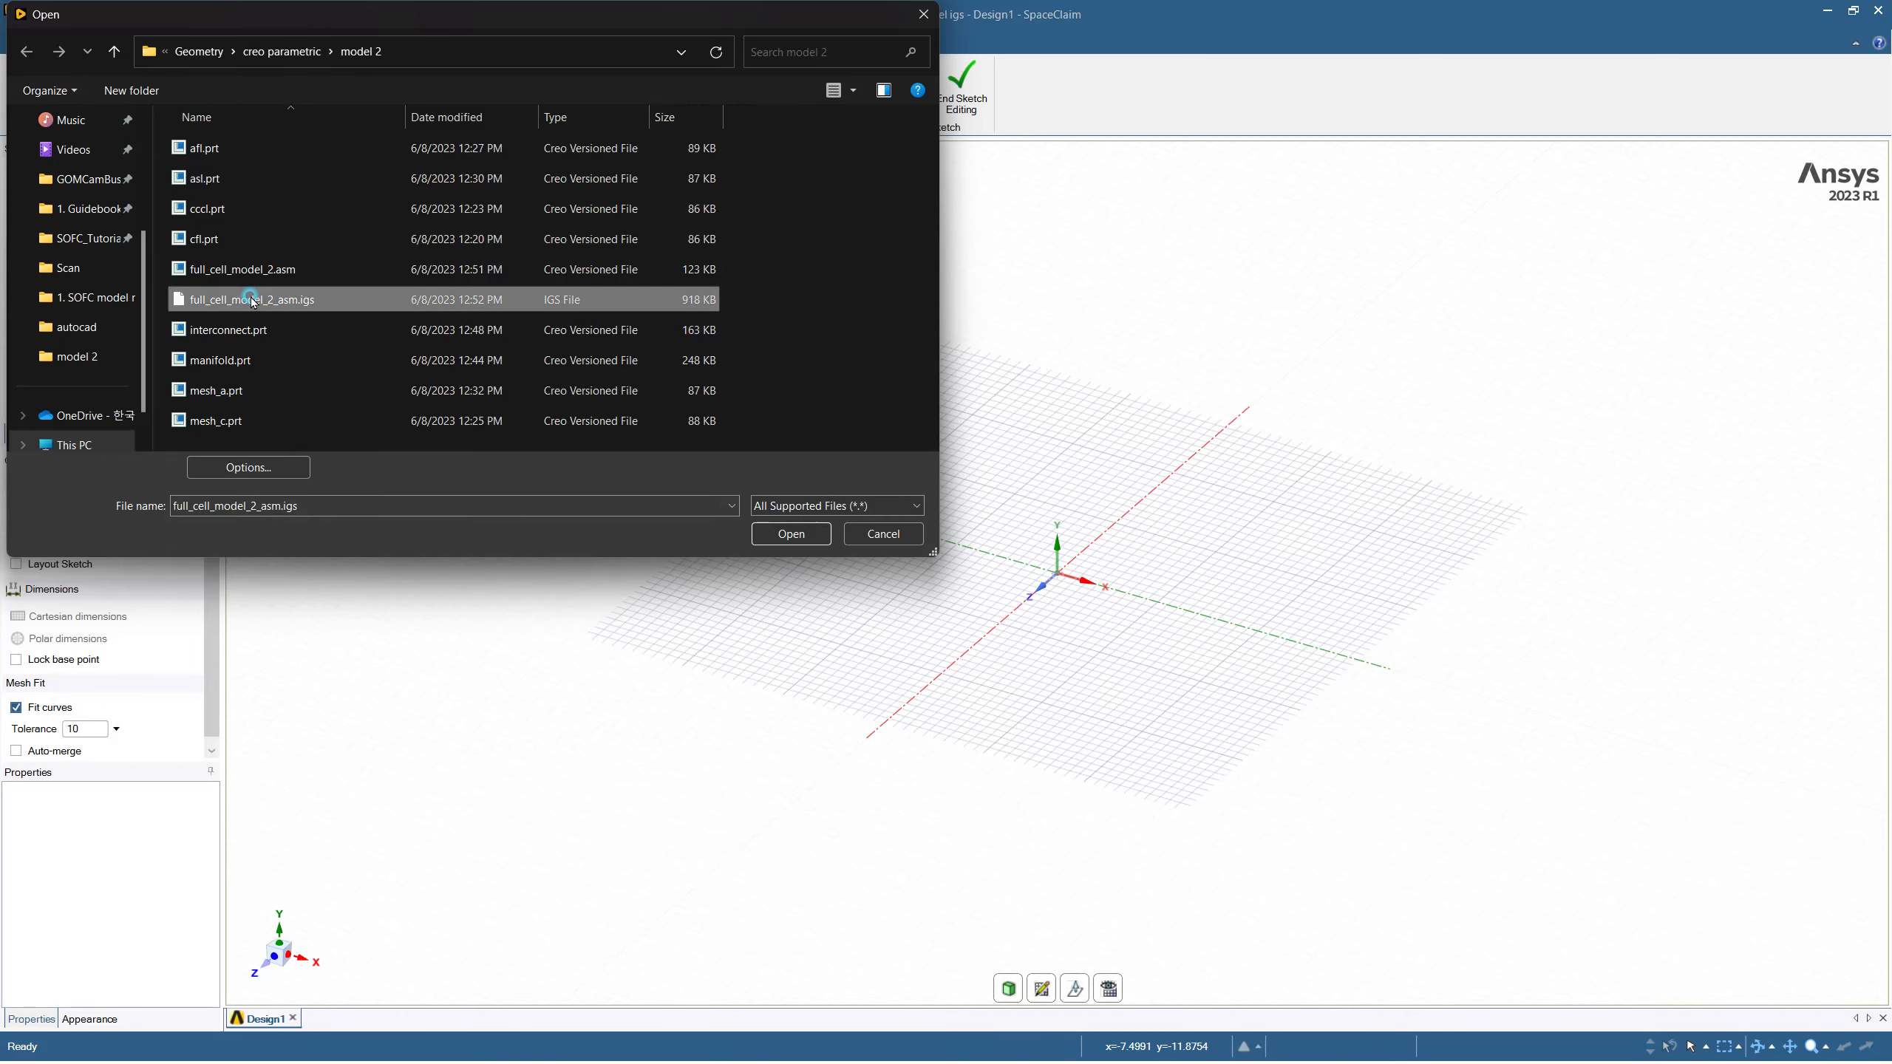
left_click(819, 534)
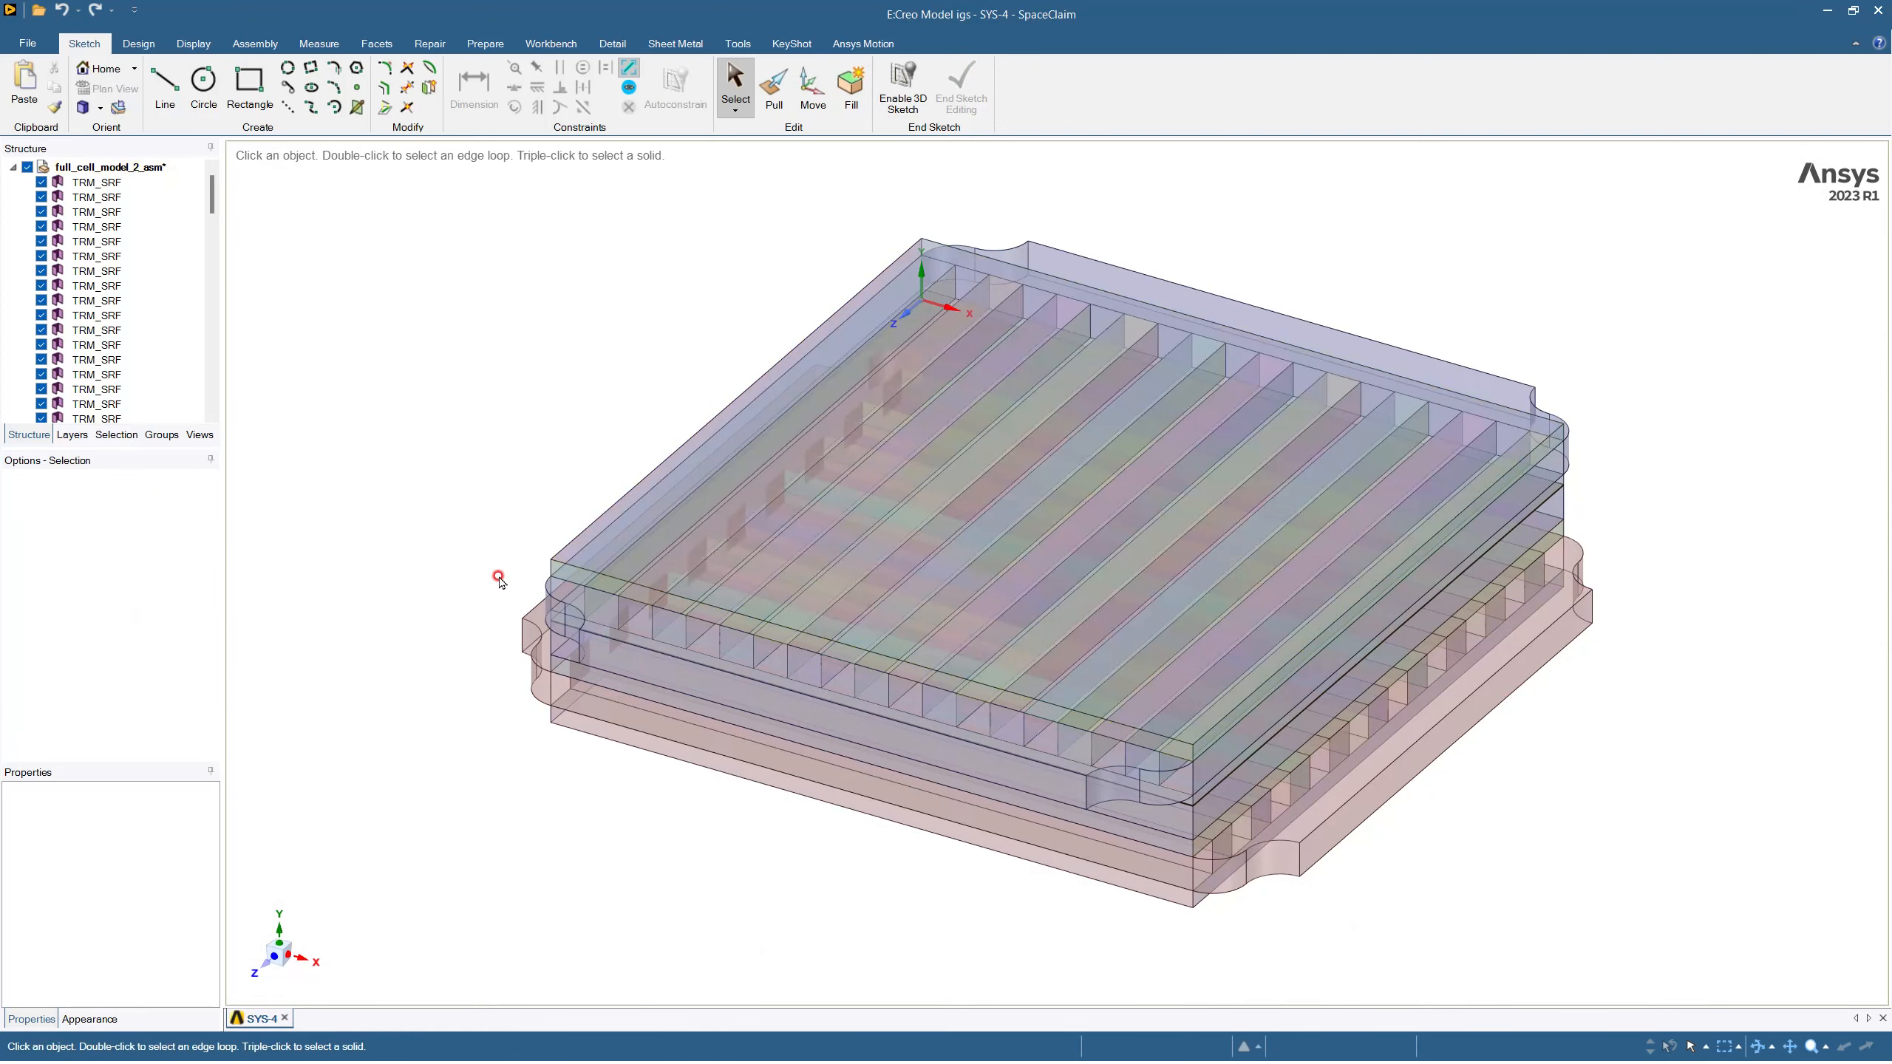
Step: Examine the imported TRM_SRF surfaces in the structure tree and the IGES geometry from another angle
scroll(153, 266, "down", 20)
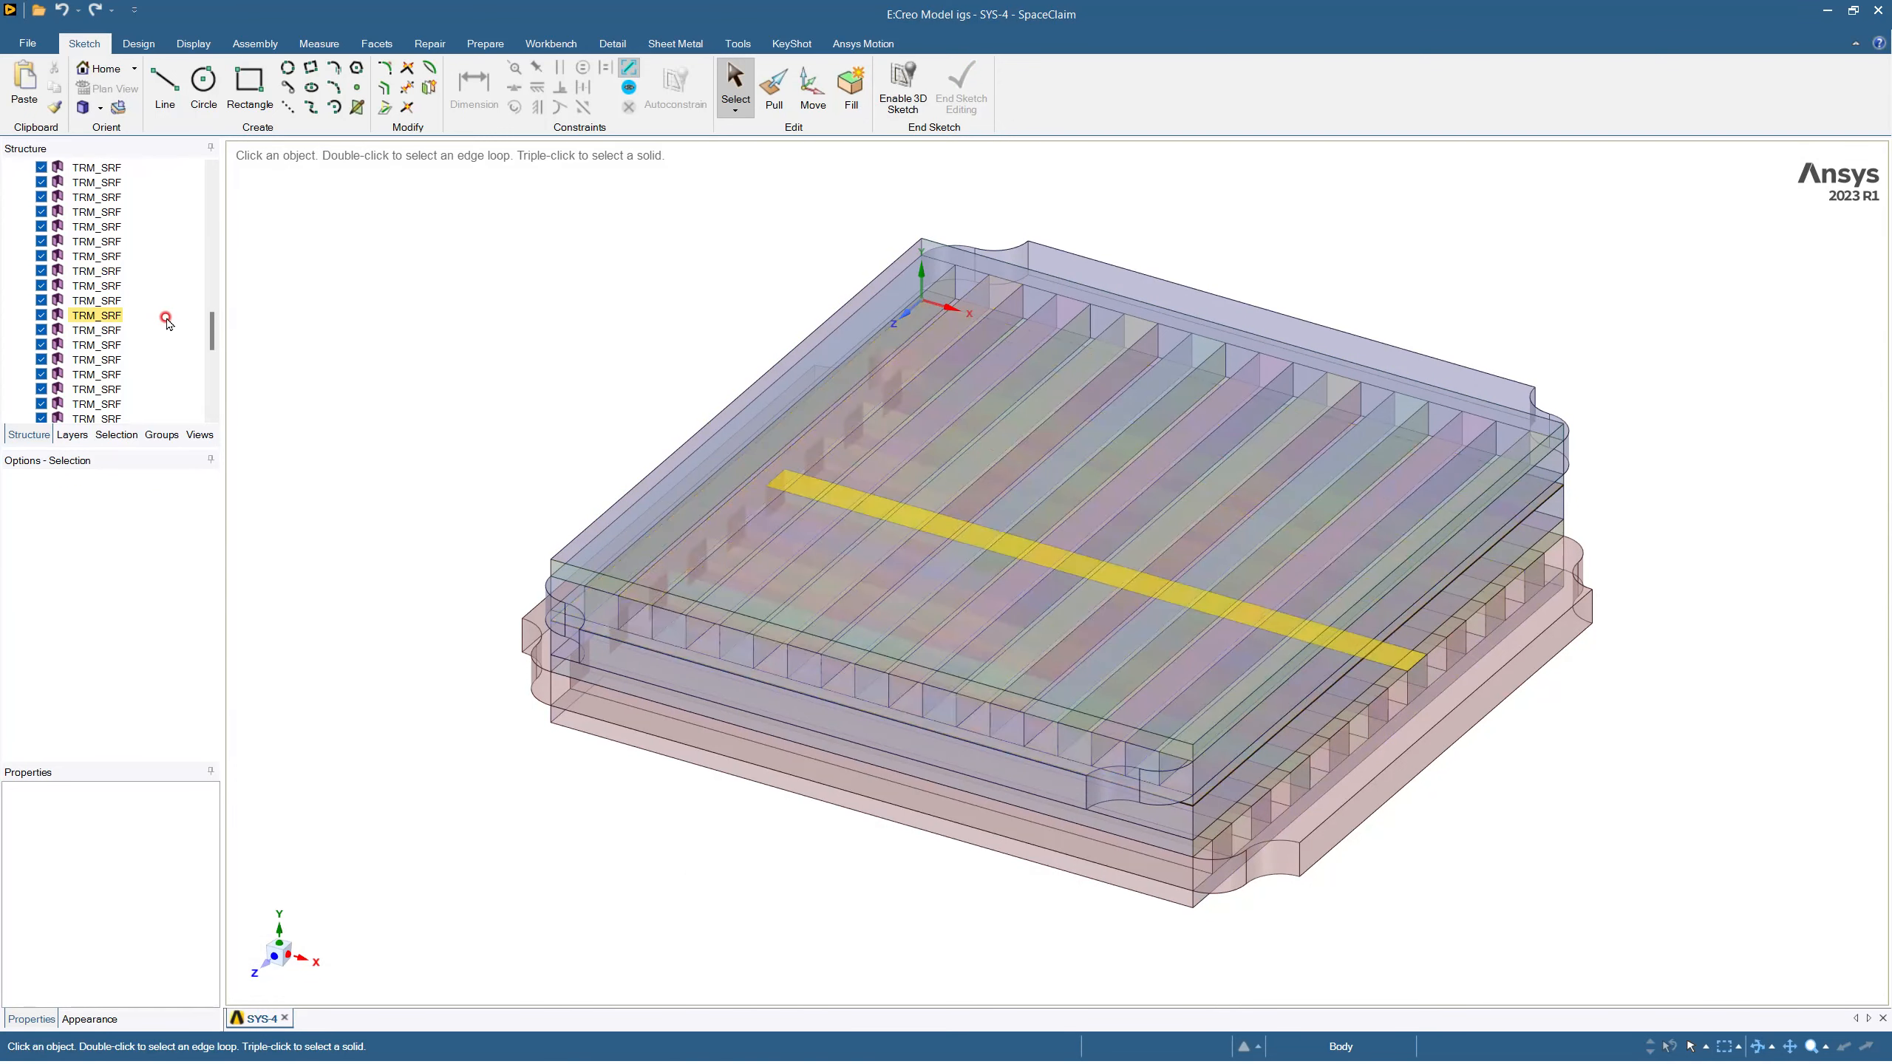
scroll(167, 322, "up", 10)
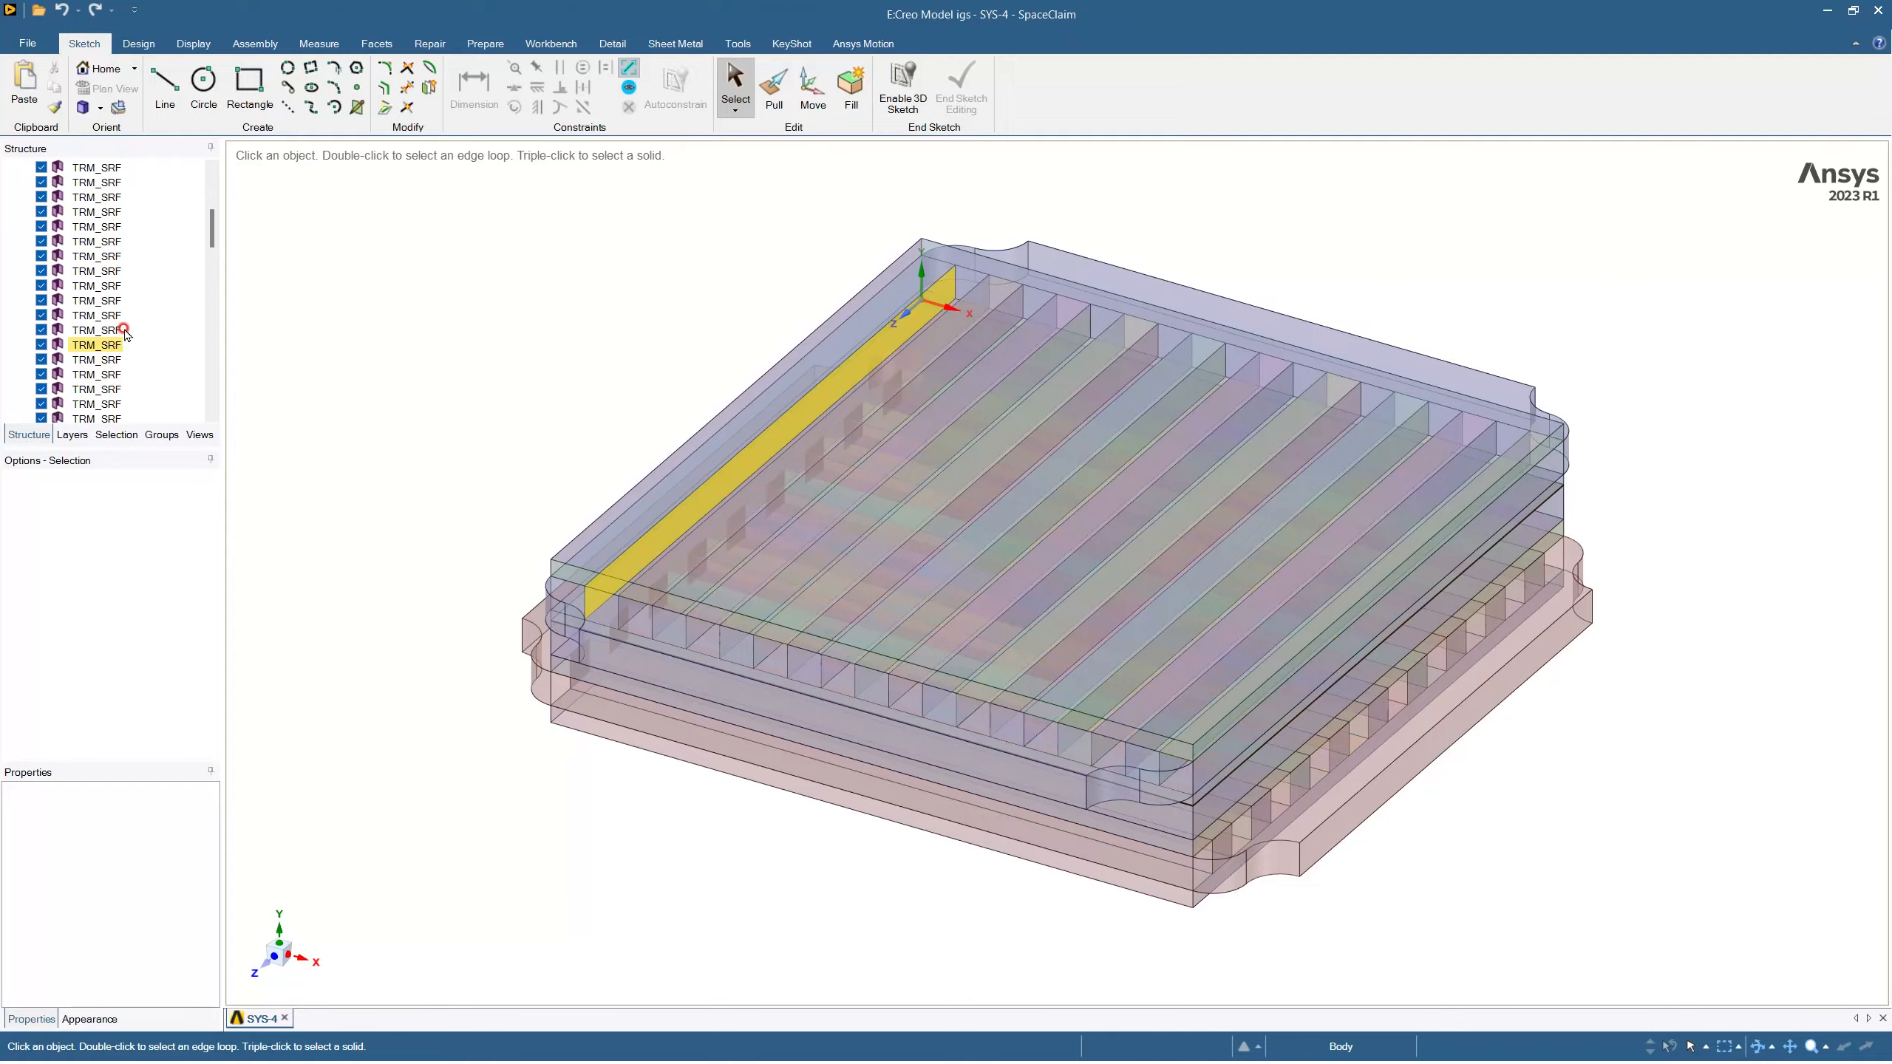
scroll(127, 321, "up", 3)
mouse_move(814, 570)
middle_mouse_down()
mouse_move(908, 456)
mouse_move(967, 485)
mouse_move(760, 494)
mouse_move(819, 589)
mouse_move(803, 555)
mouse_move(823, 551)
mouse_move(783, 544)
mouse_move(815, 550)
middle_mouse_up()
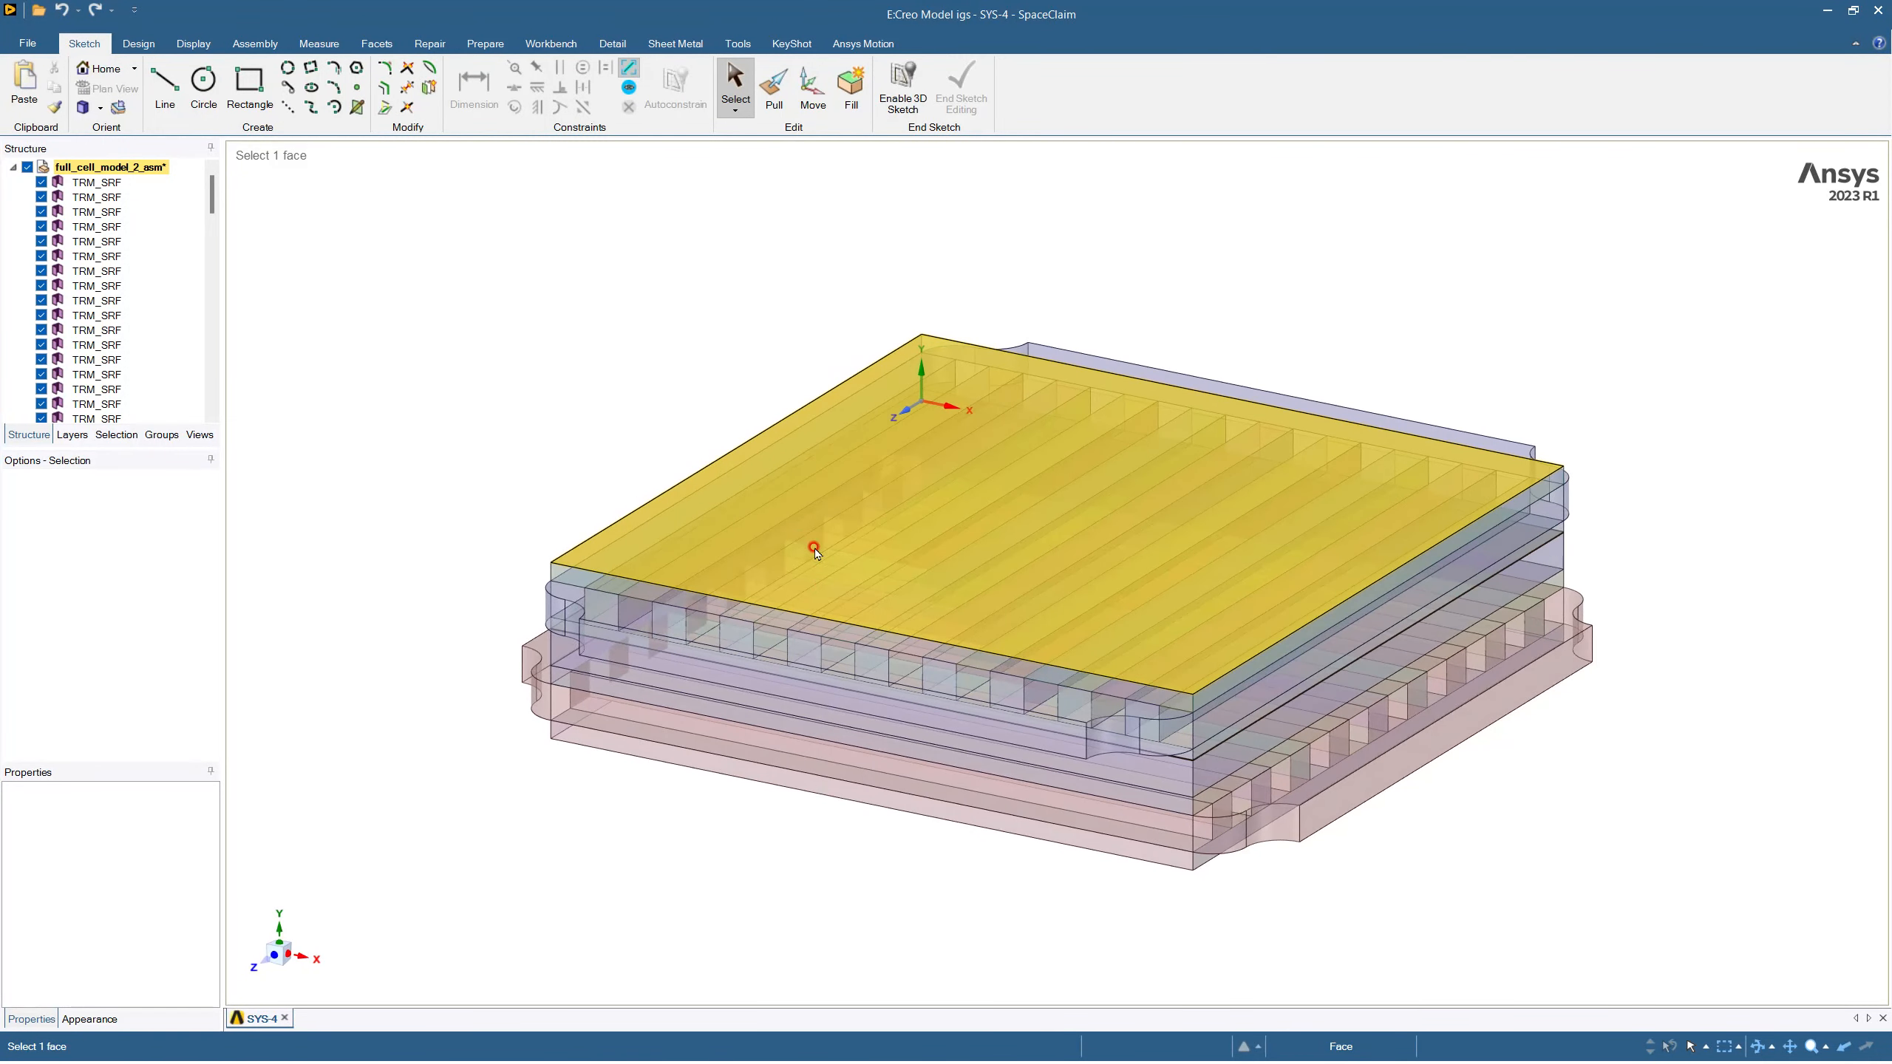
left_click(814, 535)
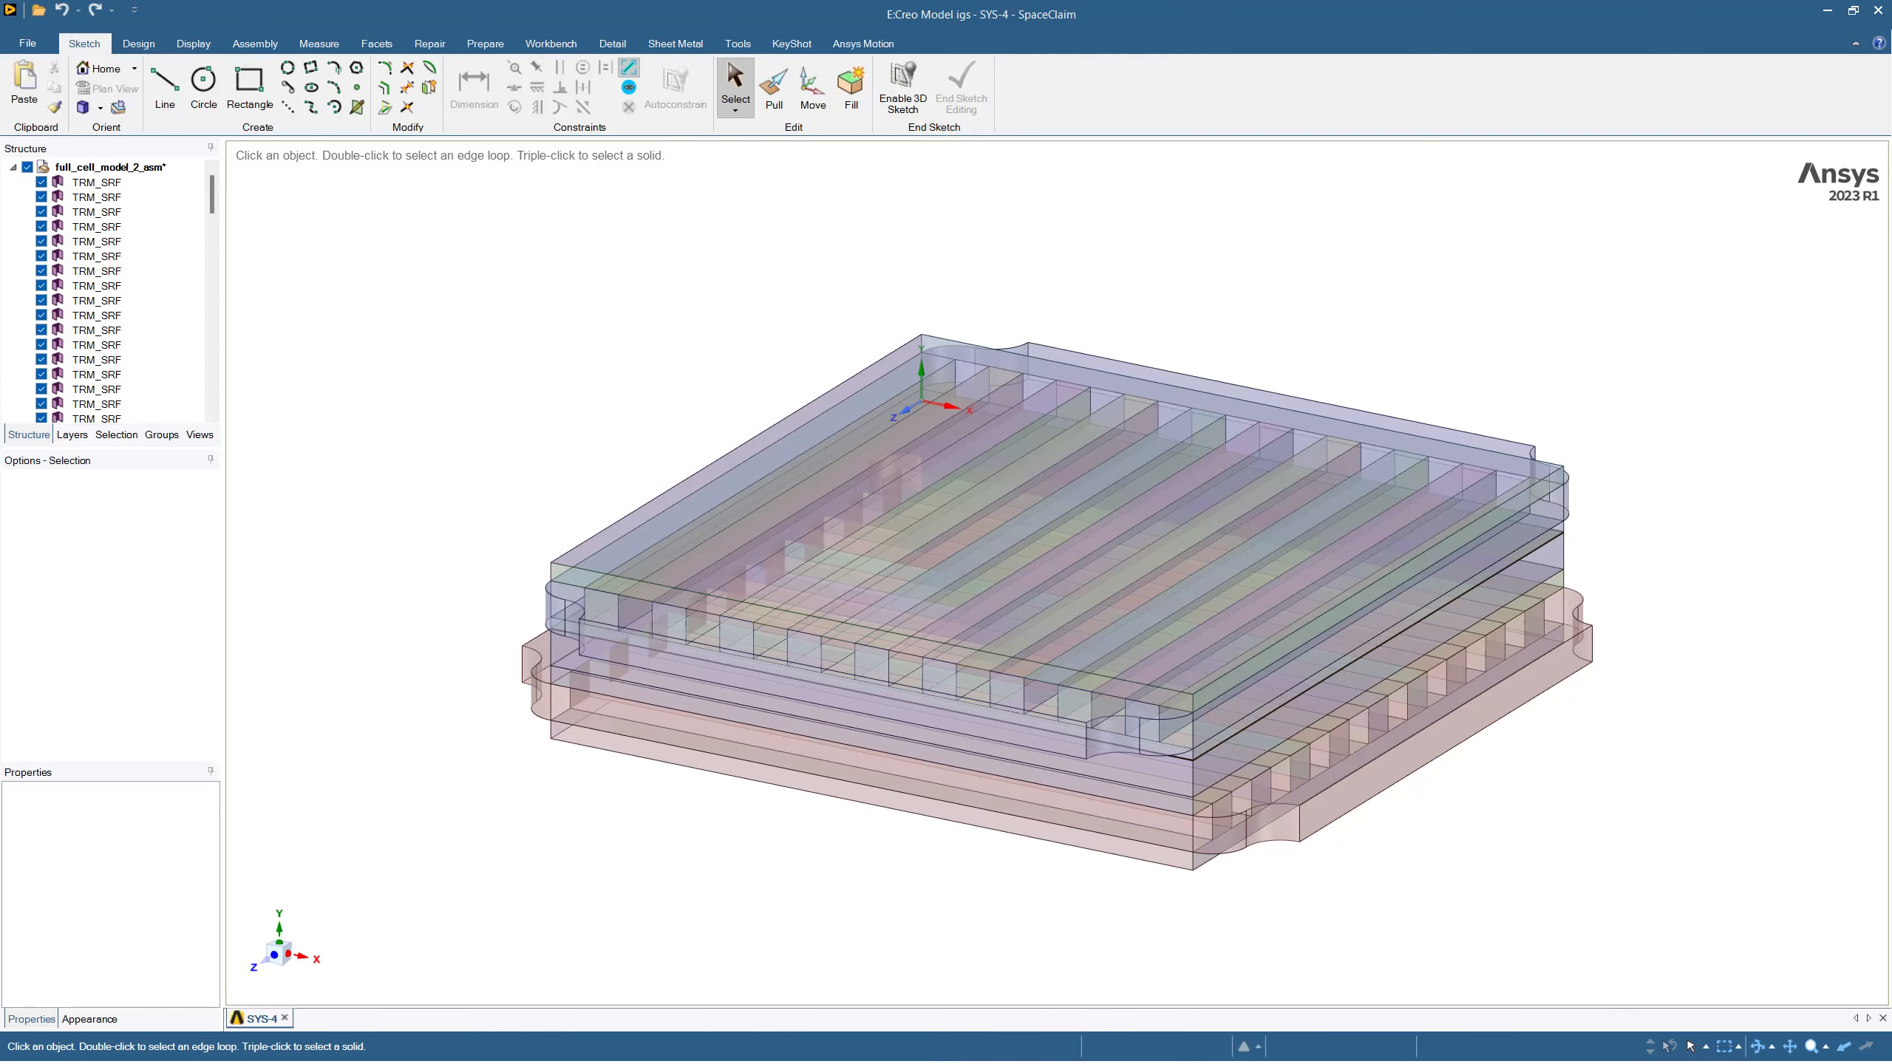
Step: Switch to Creo and begin saving a copy of the FULL_CELL_MODEL_2 assembly in IGES (*.igs) format
key("alt+Tab")
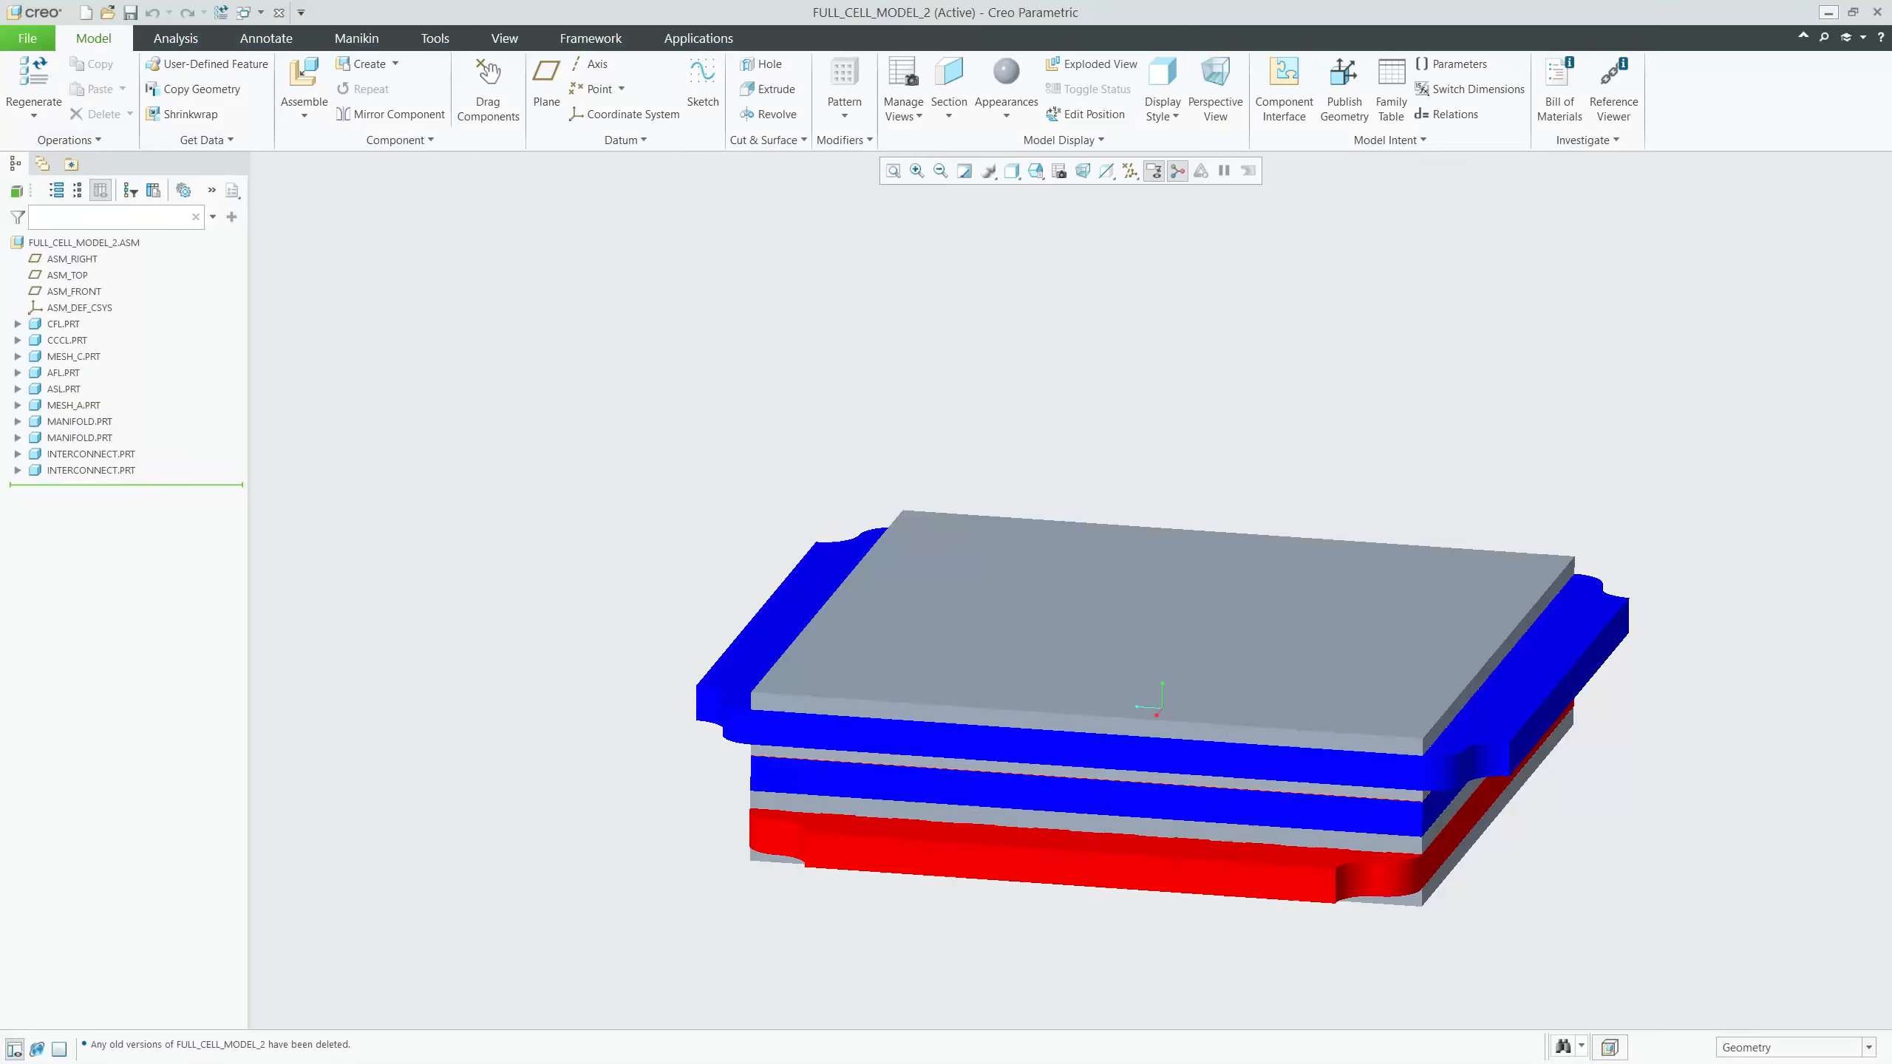
left_click(37, 38)
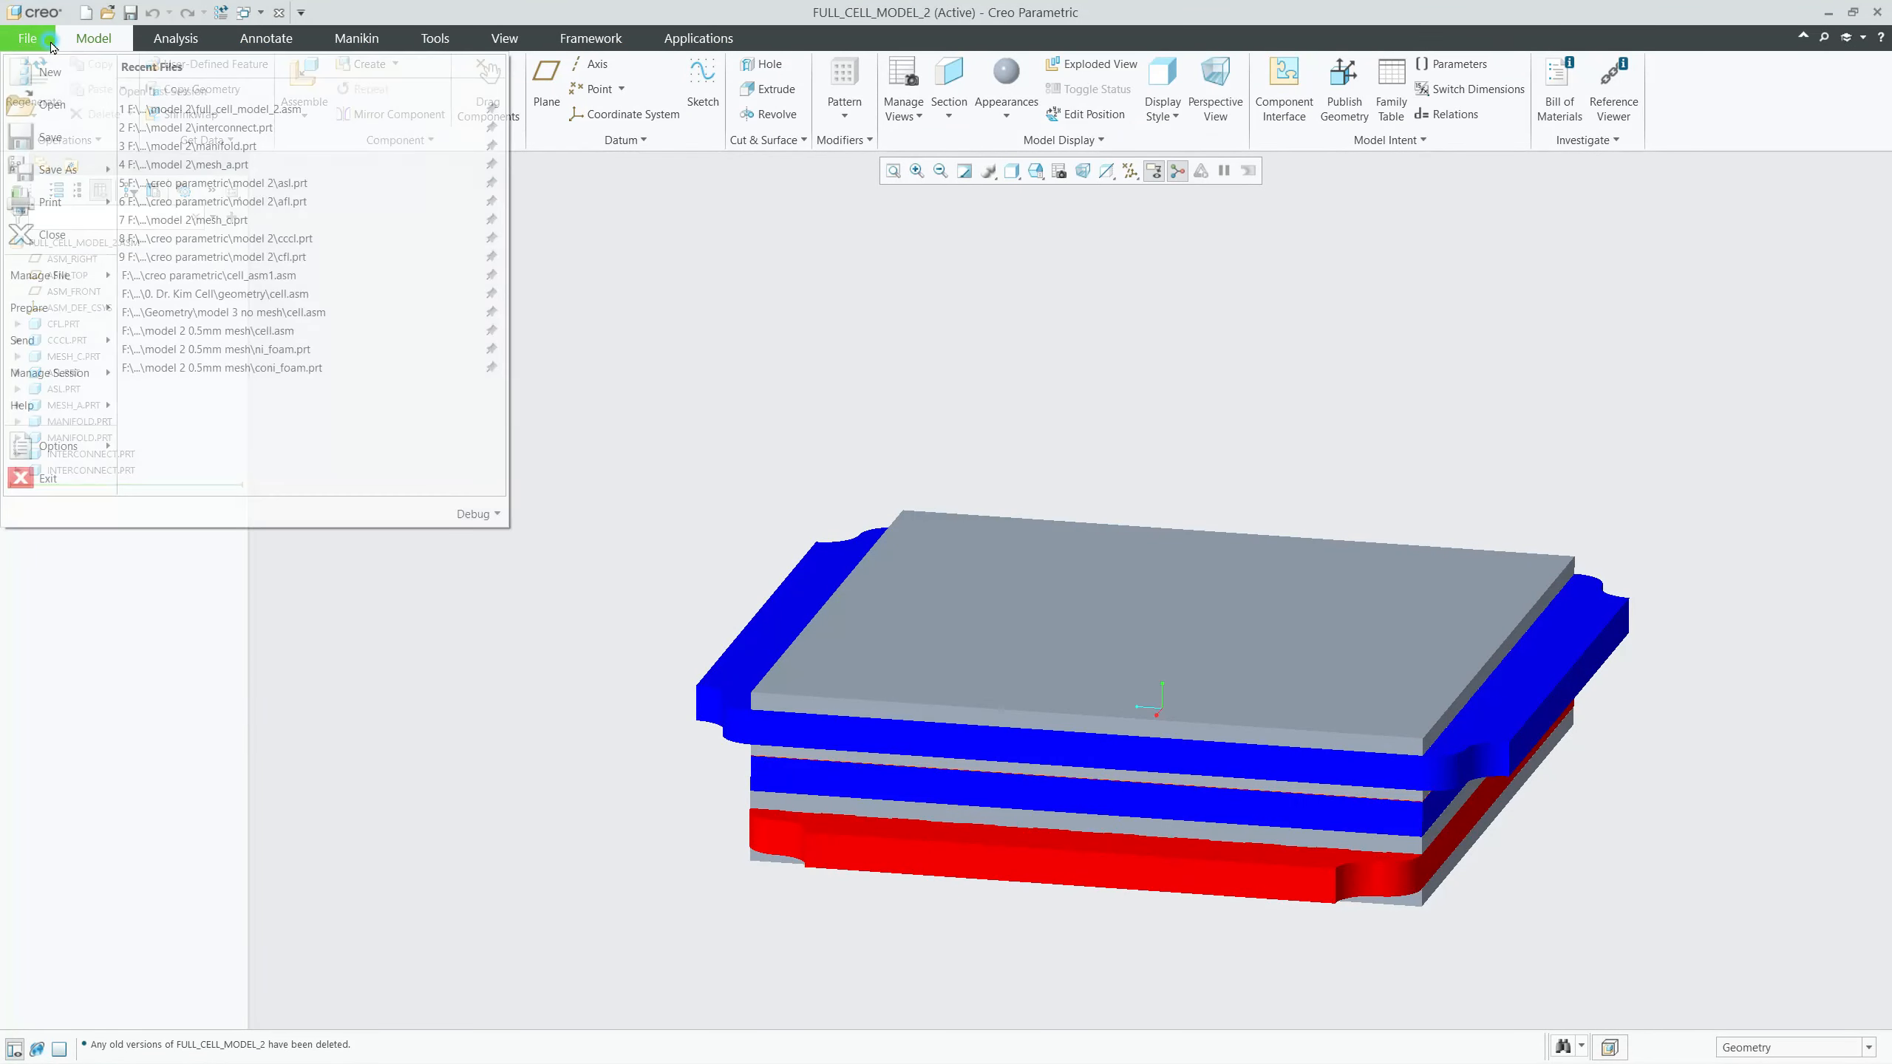
mouse_move(86, 173)
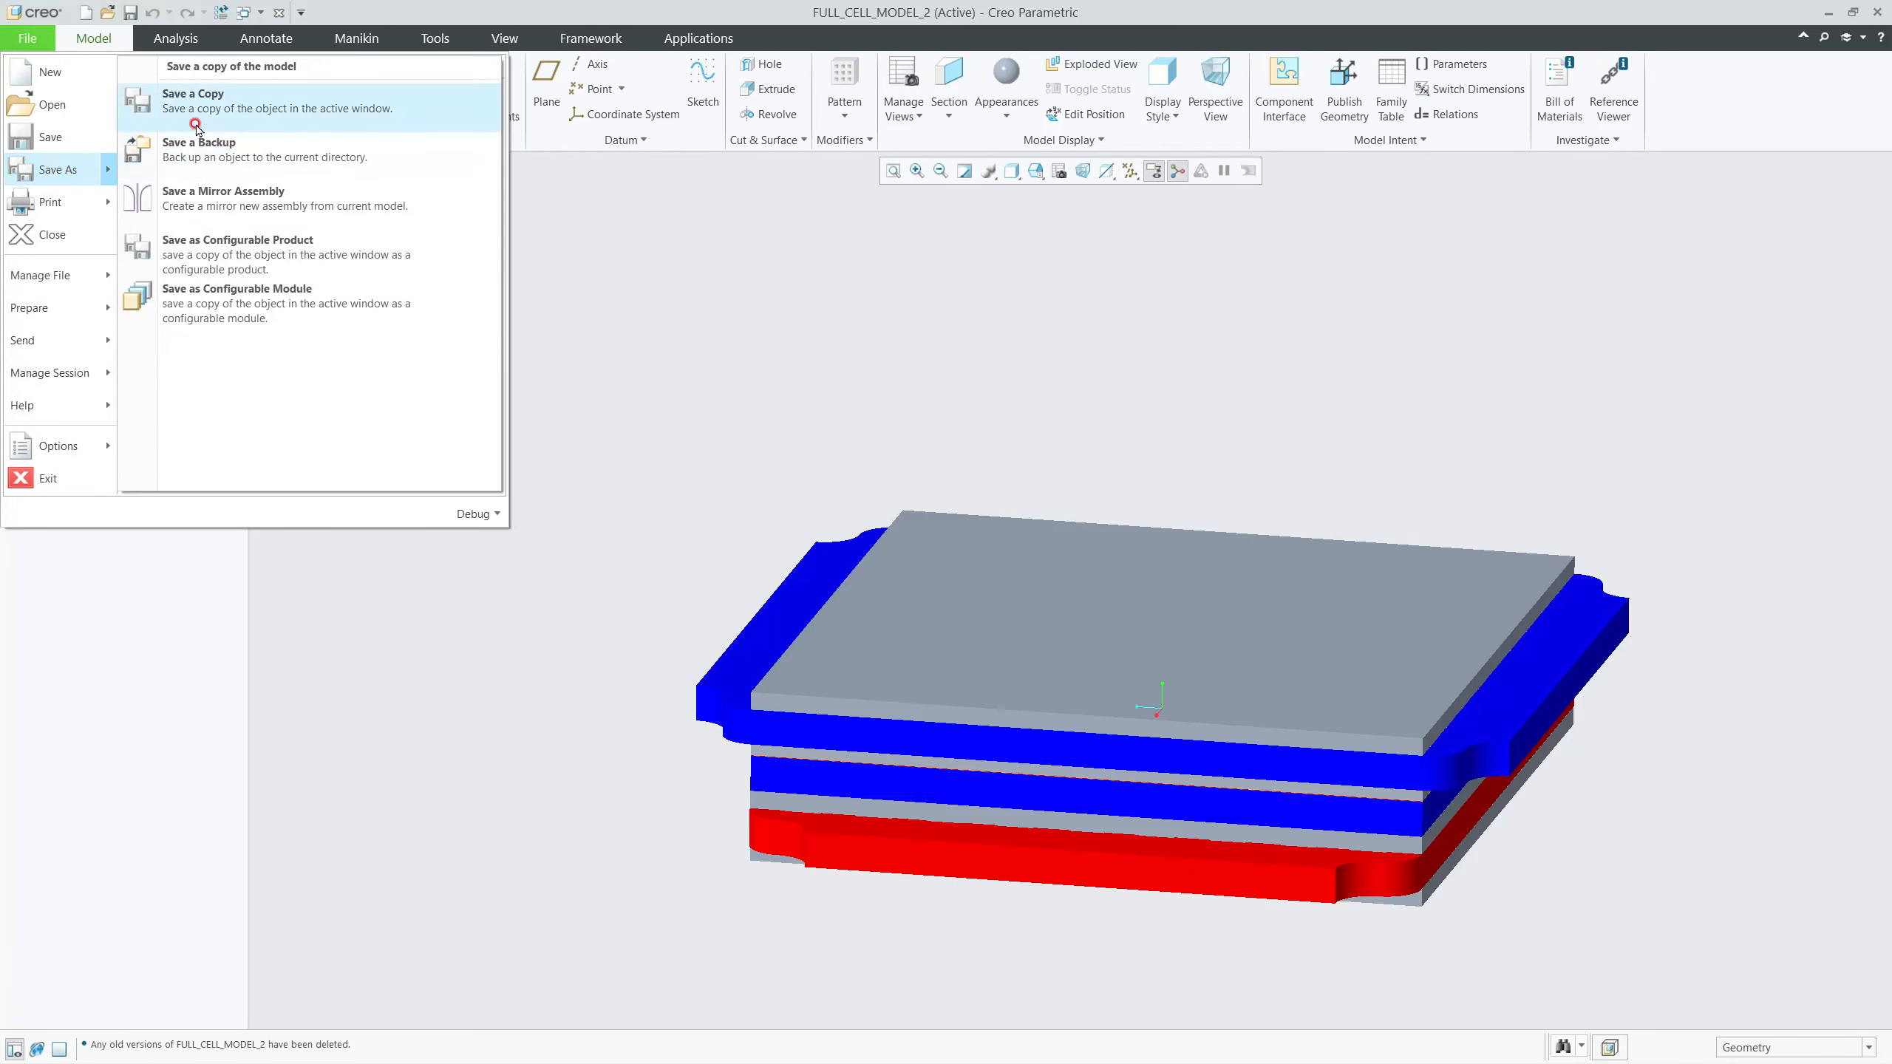
left_click(192, 88)
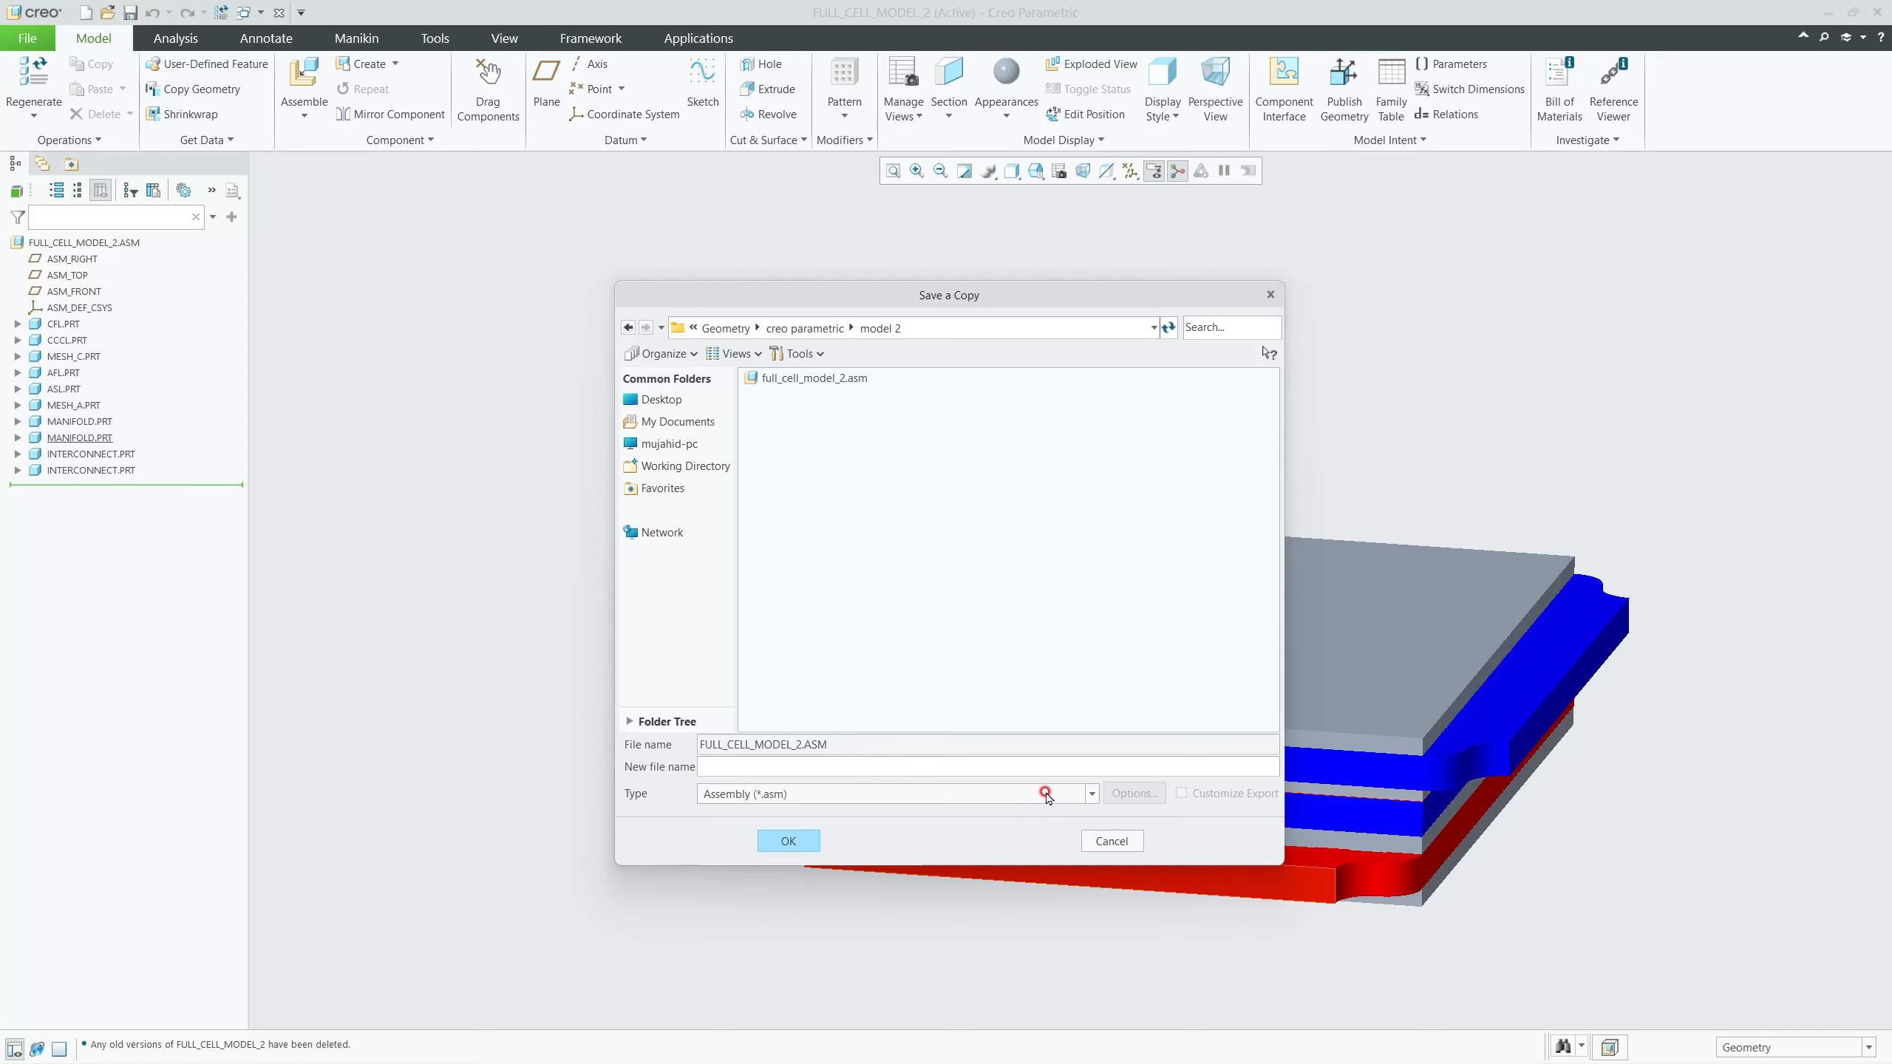
left_click(1087, 795)
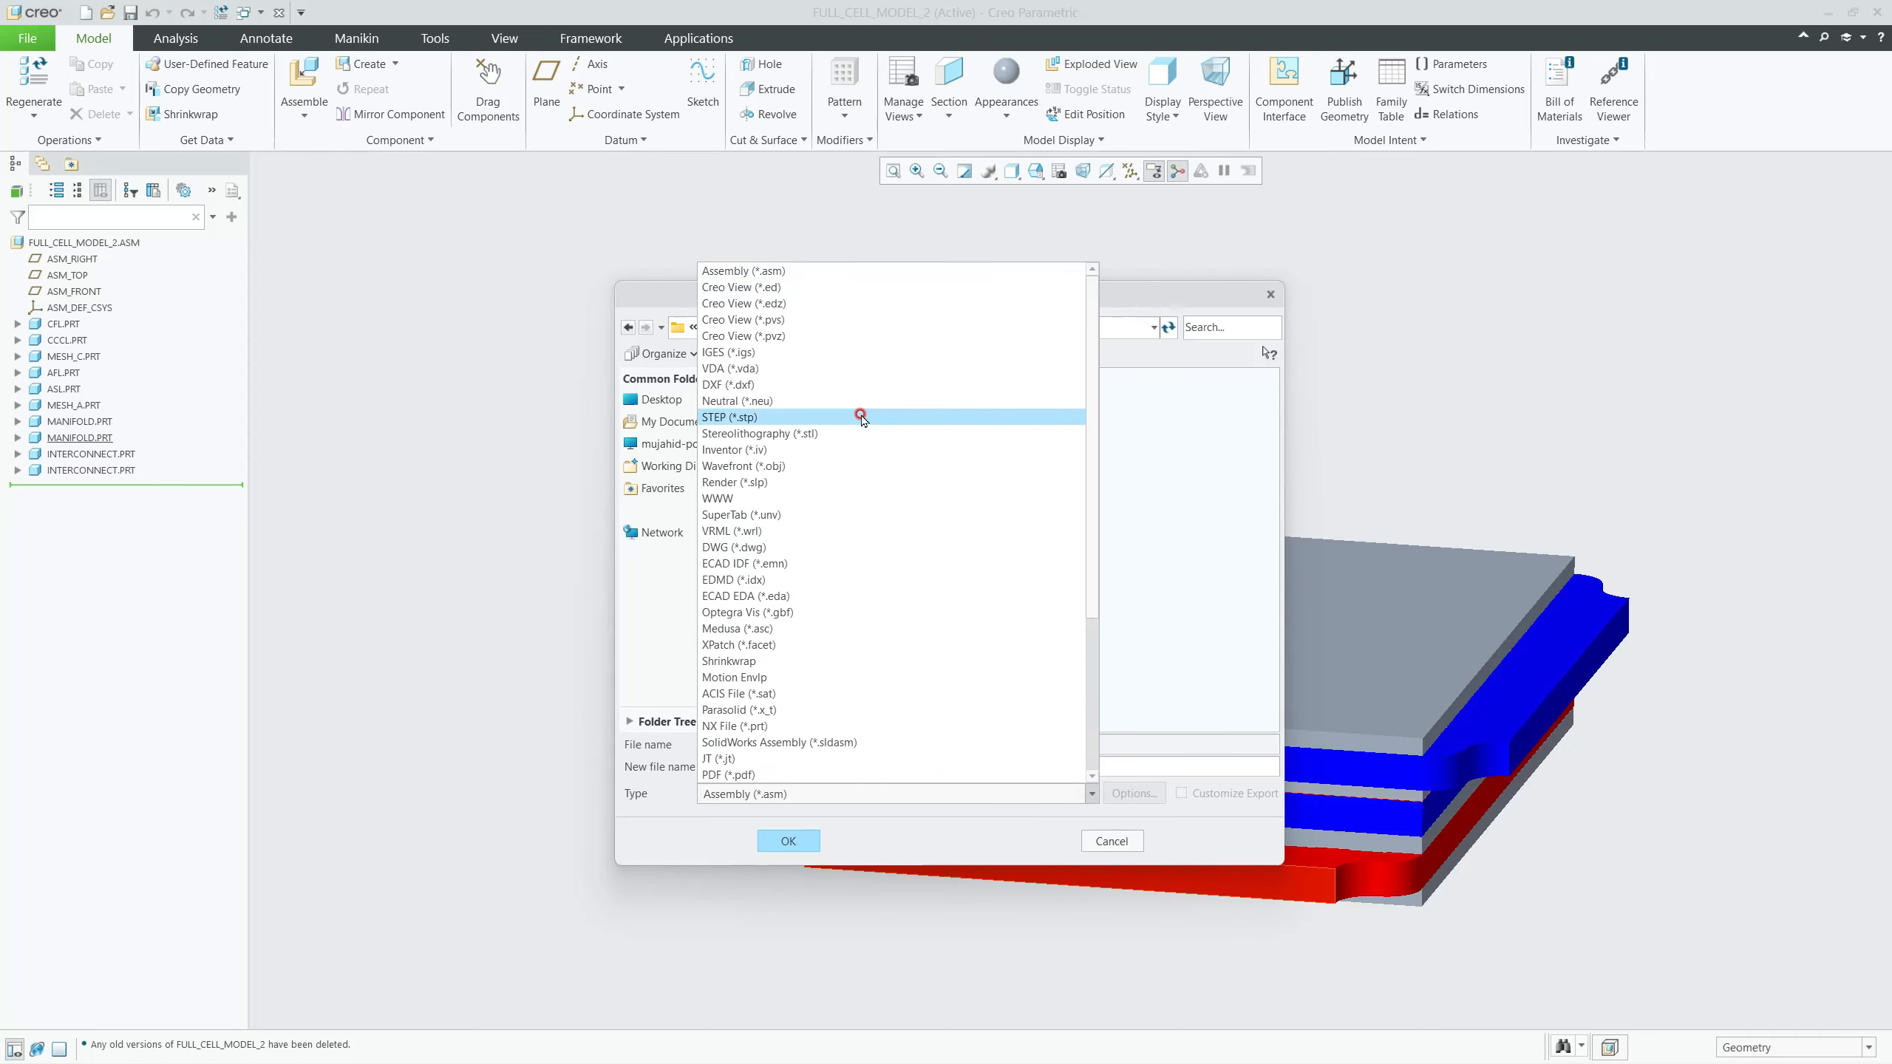
left_click(820, 353)
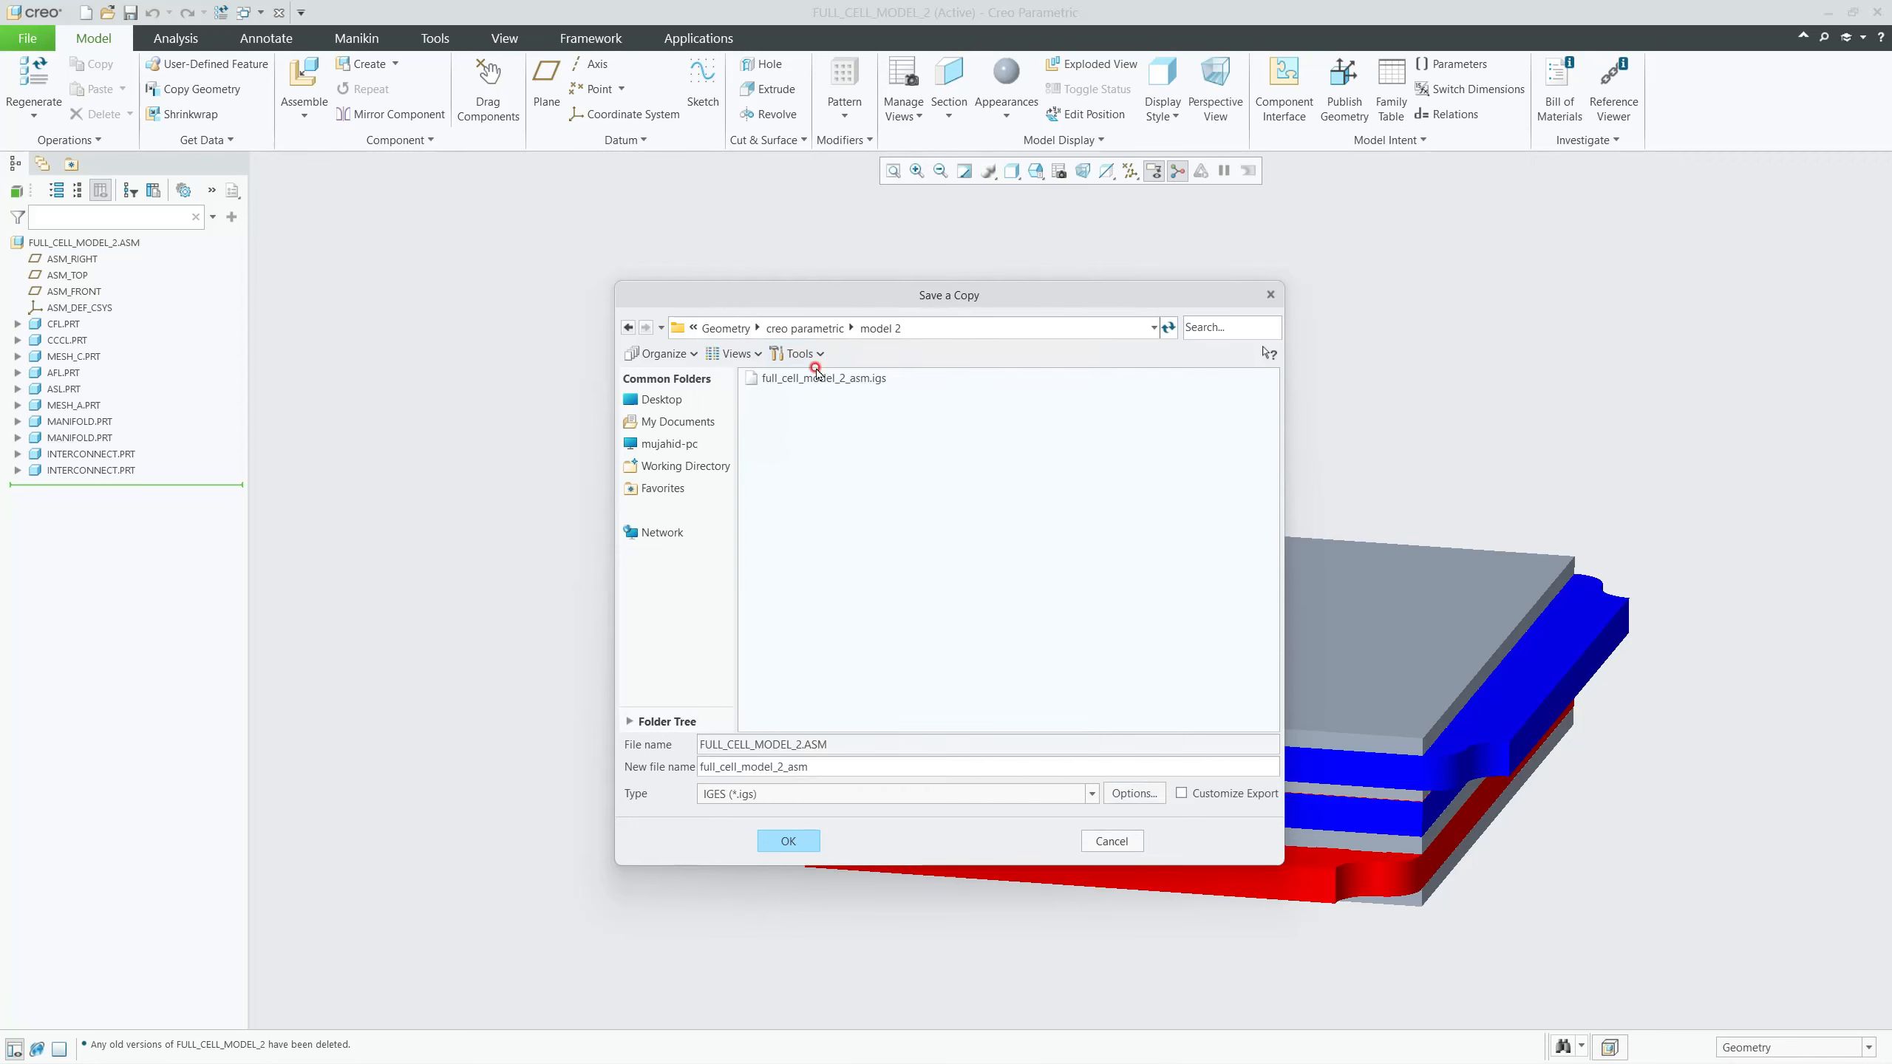
Step: Configure the IGES export profile to export the assembly as All parts, including datums but excluding hidden entities and construction bodies
left_click(1135, 791)
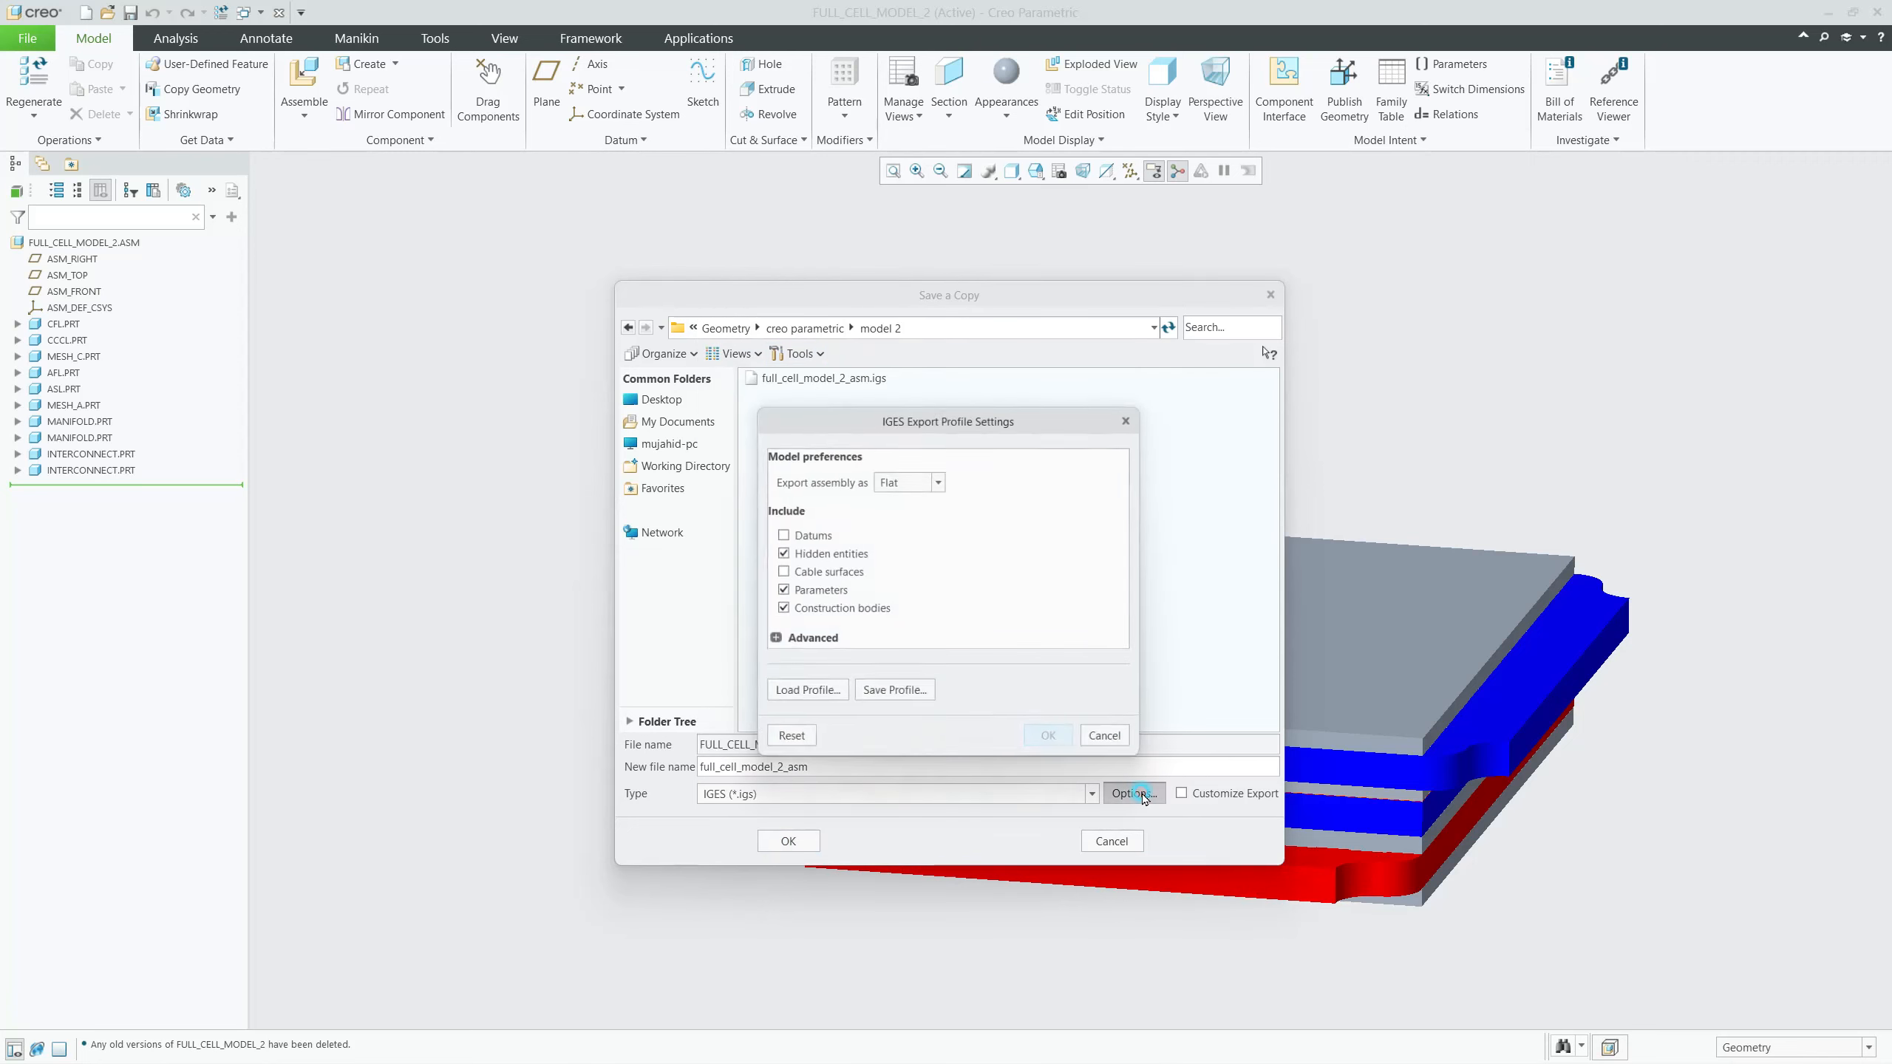
left_click(781, 553)
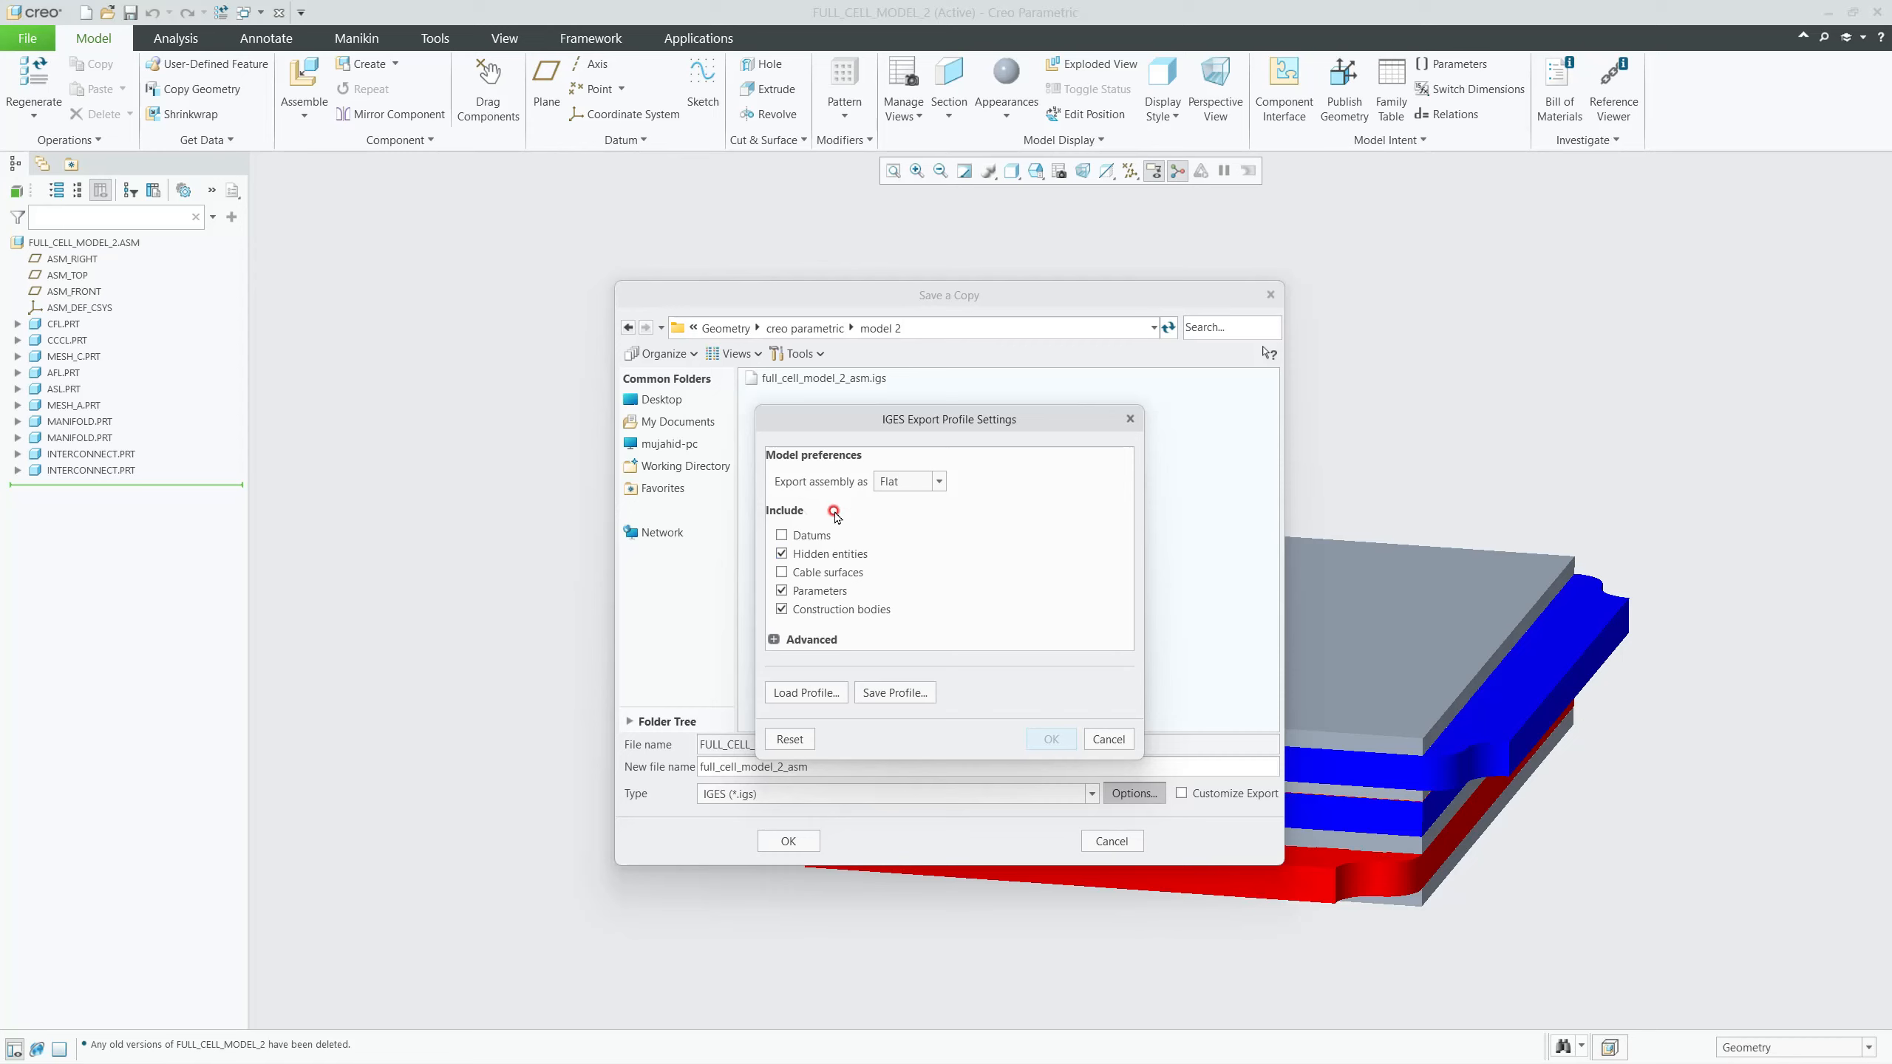
left_click(935, 482)
left_click(848, 539)
left_click(907, 485)
left_click(903, 551)
left_click(782, 554)
left_click(783, 597)
left_click(772, 535)
left_click(778, 575)
Step: Set solids and quilts to export As Is in the advanced IGES settings and overwrite the existing full_cell_model_2_asm.igs
left_click(774, 639)
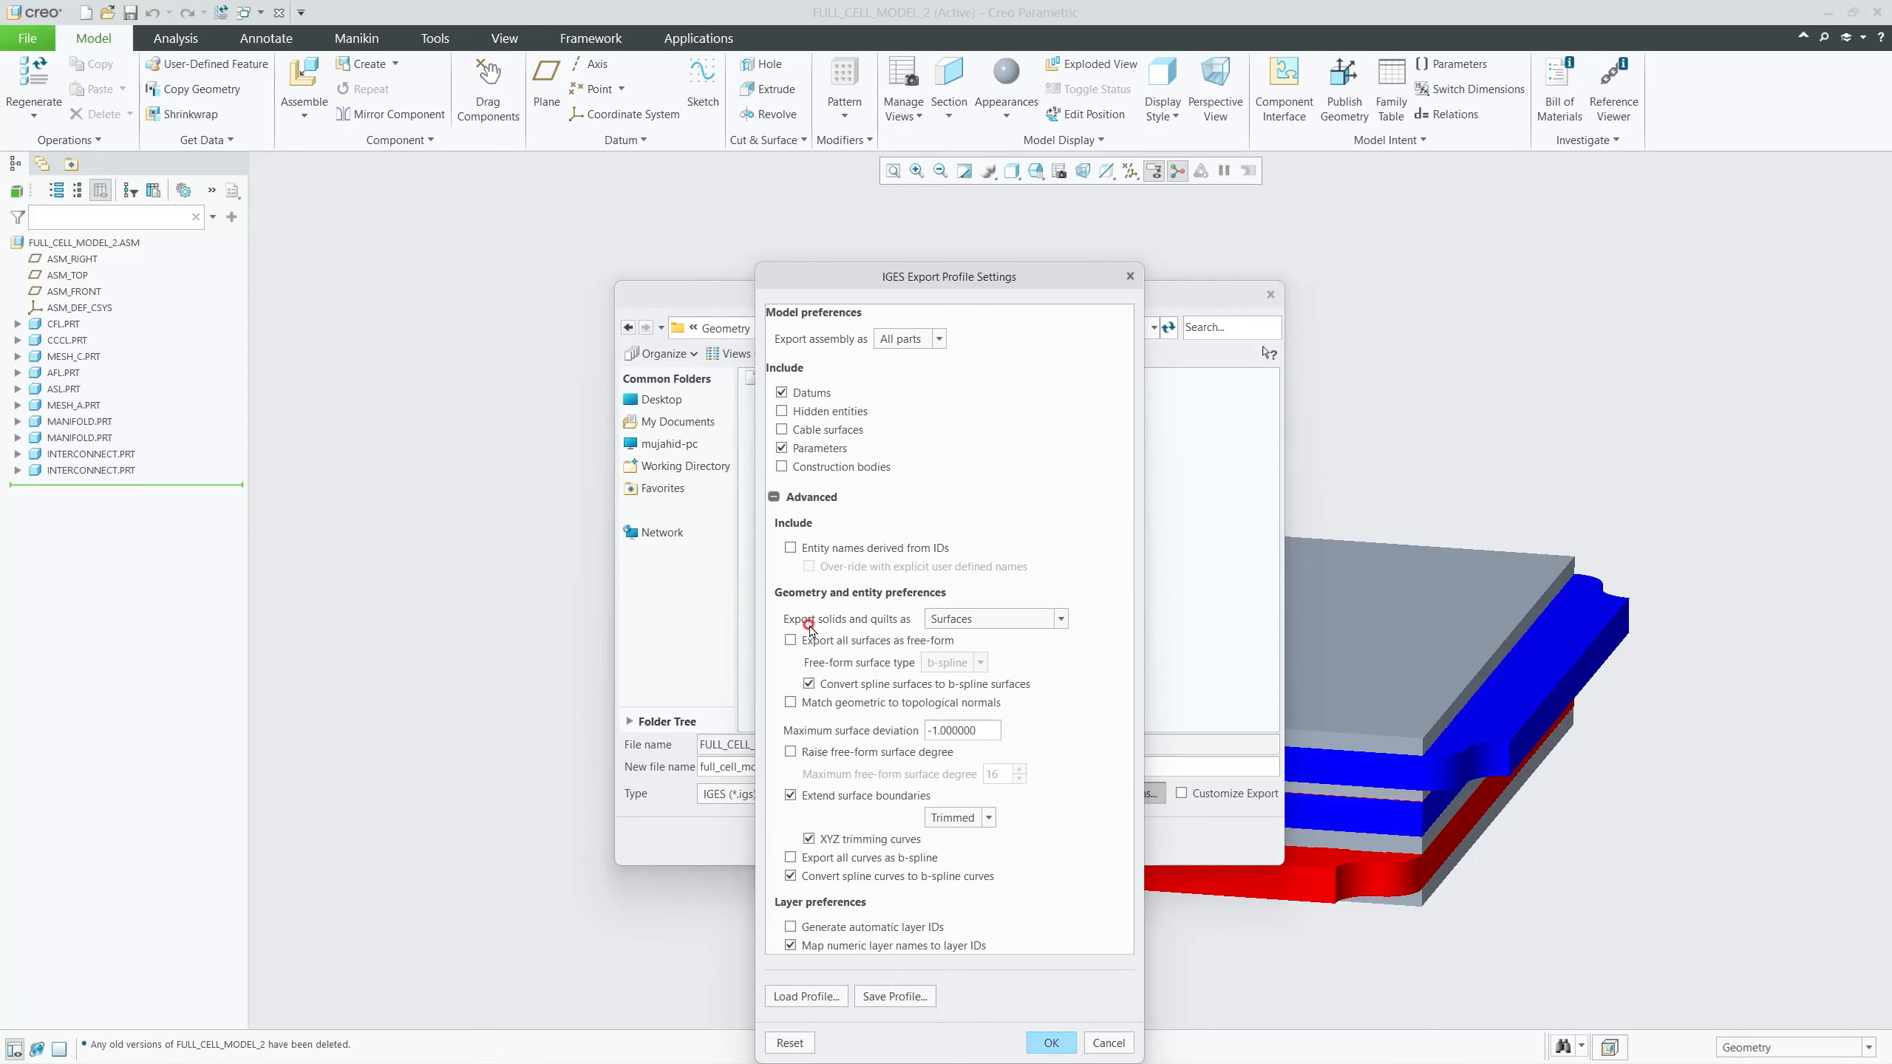
left_click(1037, 626)
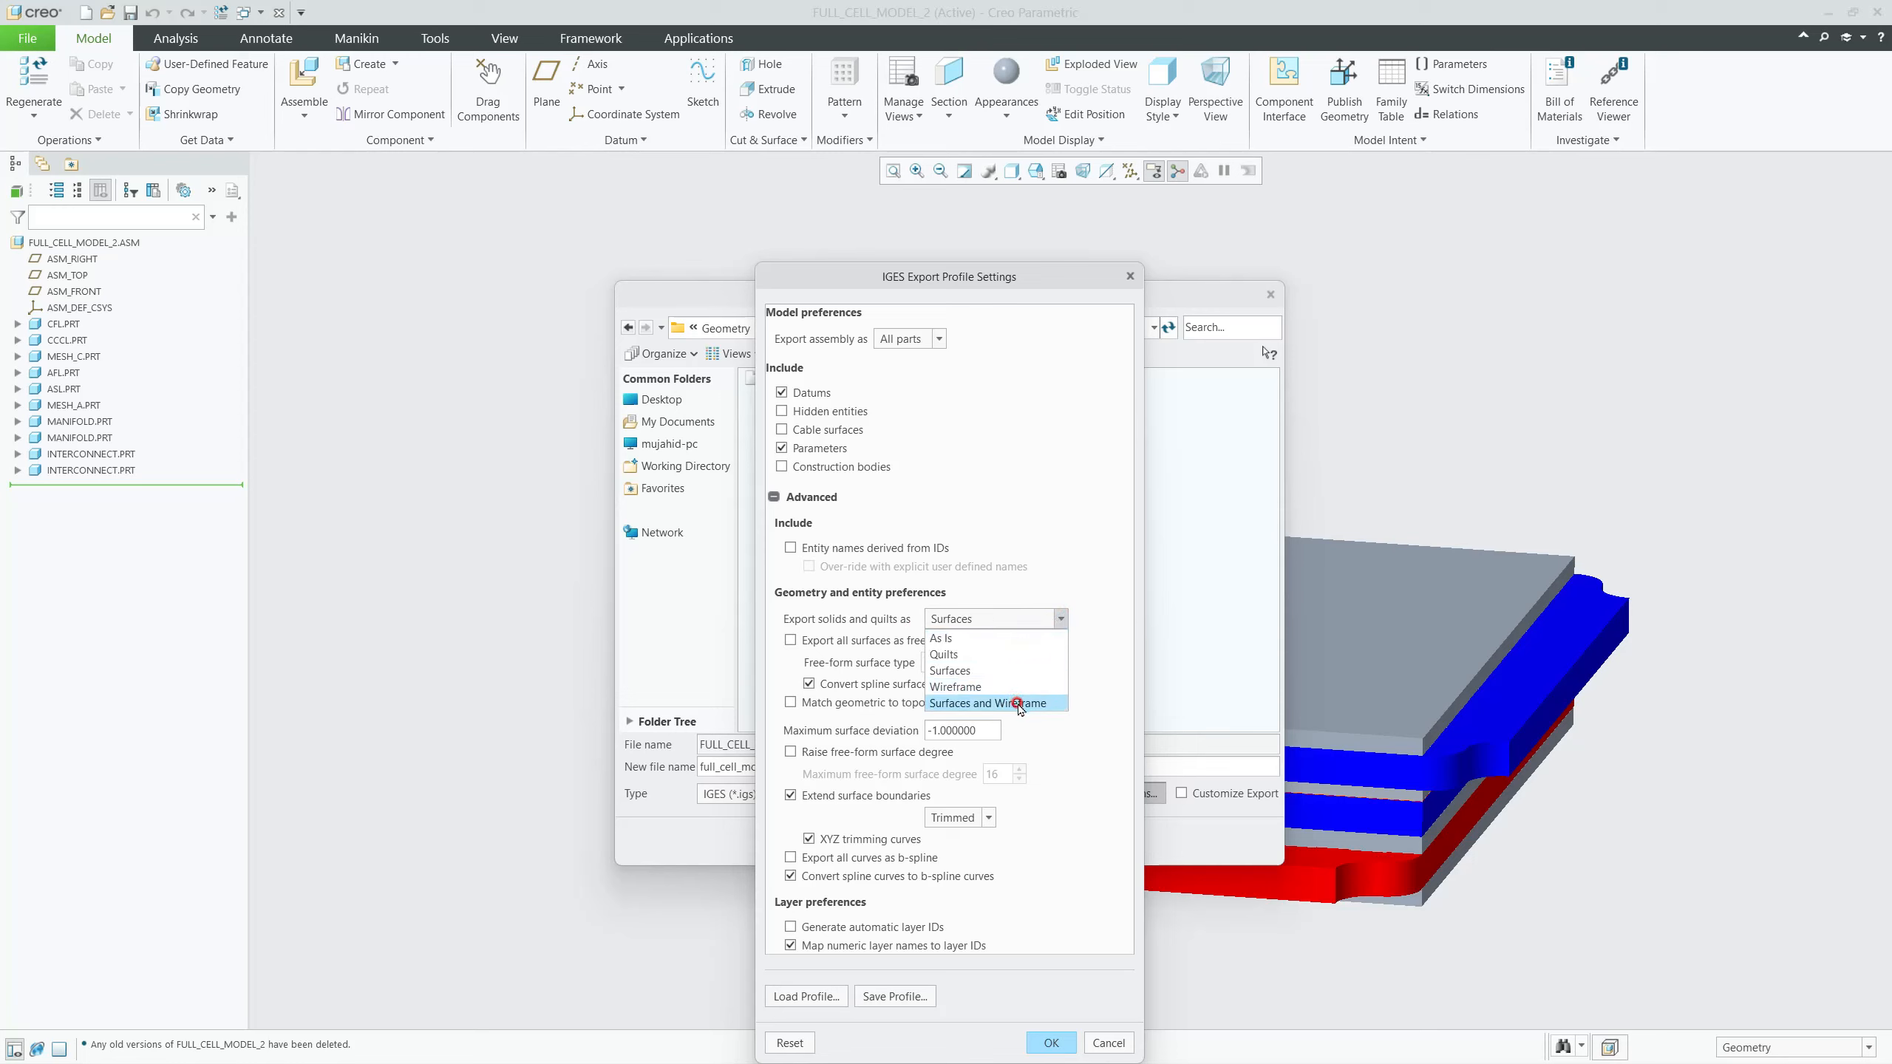
left_click(1004, 639)
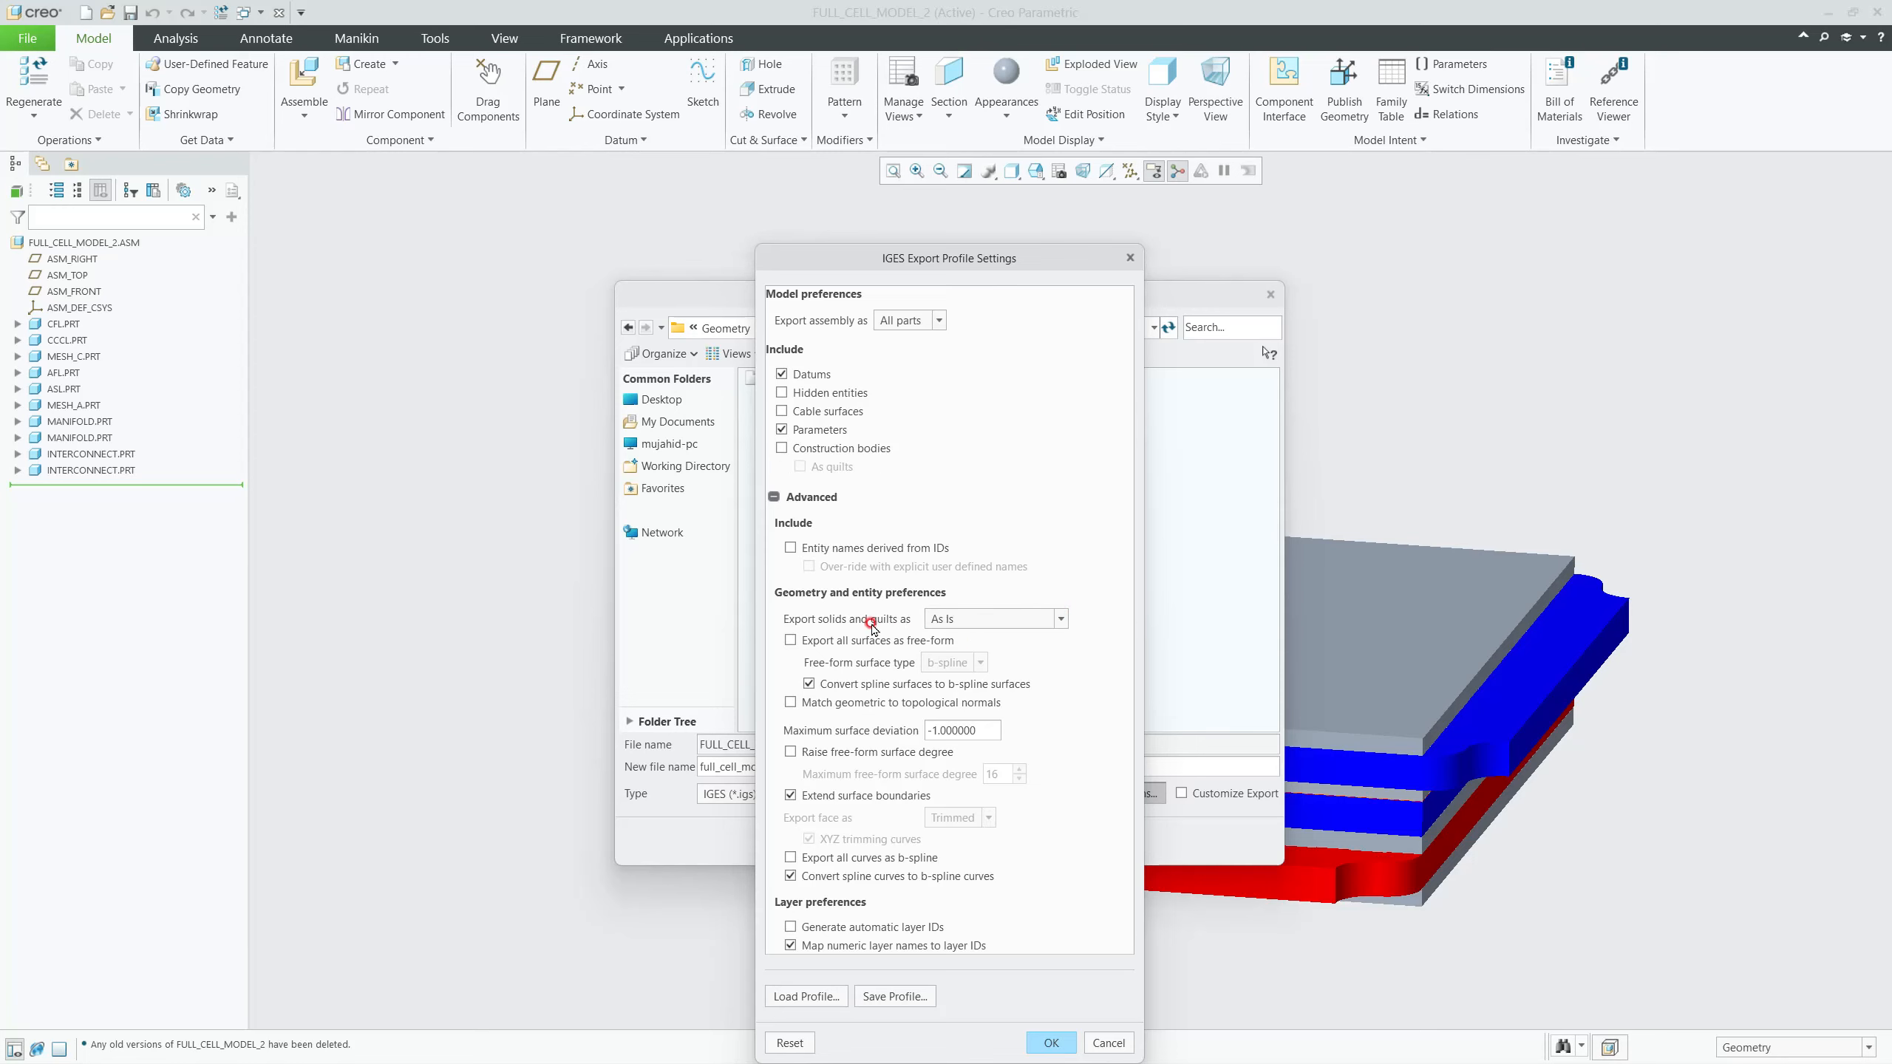
left_click(1062, 621)
left_click(869, 629)
left_click(1039, 1045)
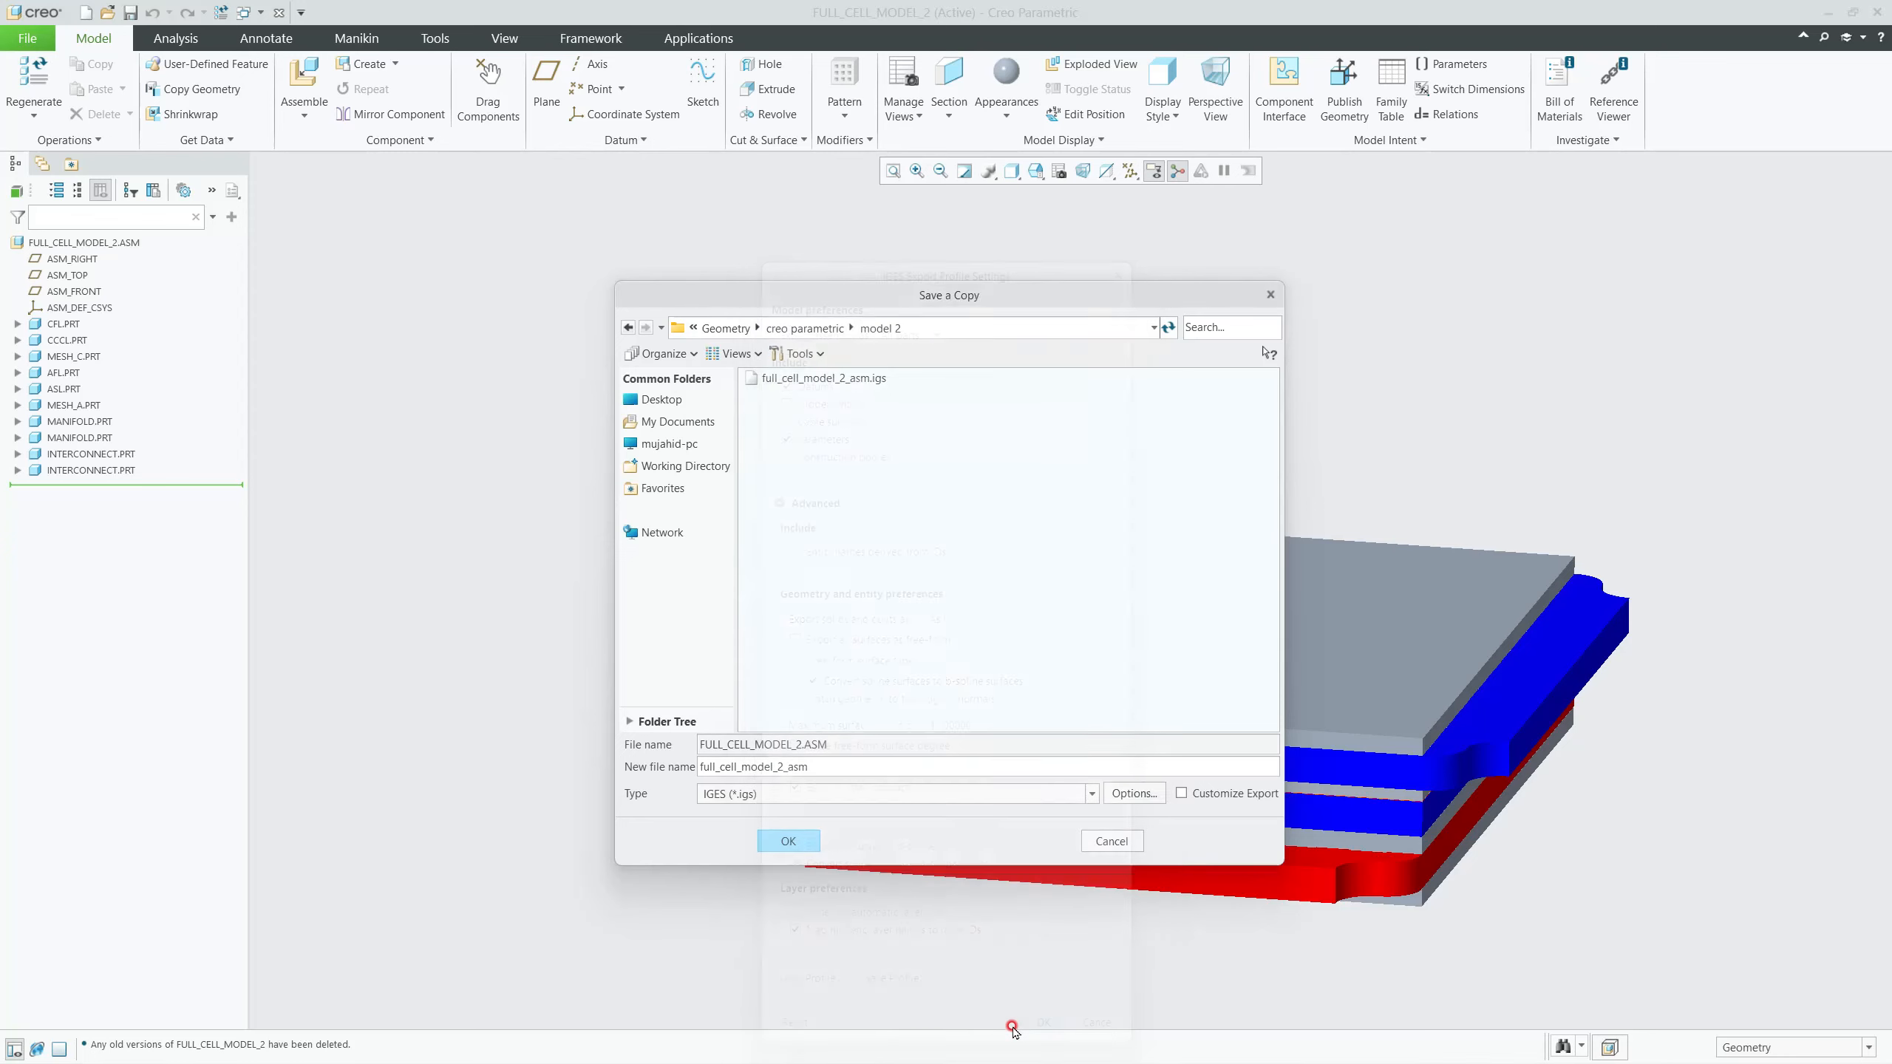
left_click(791, 841)
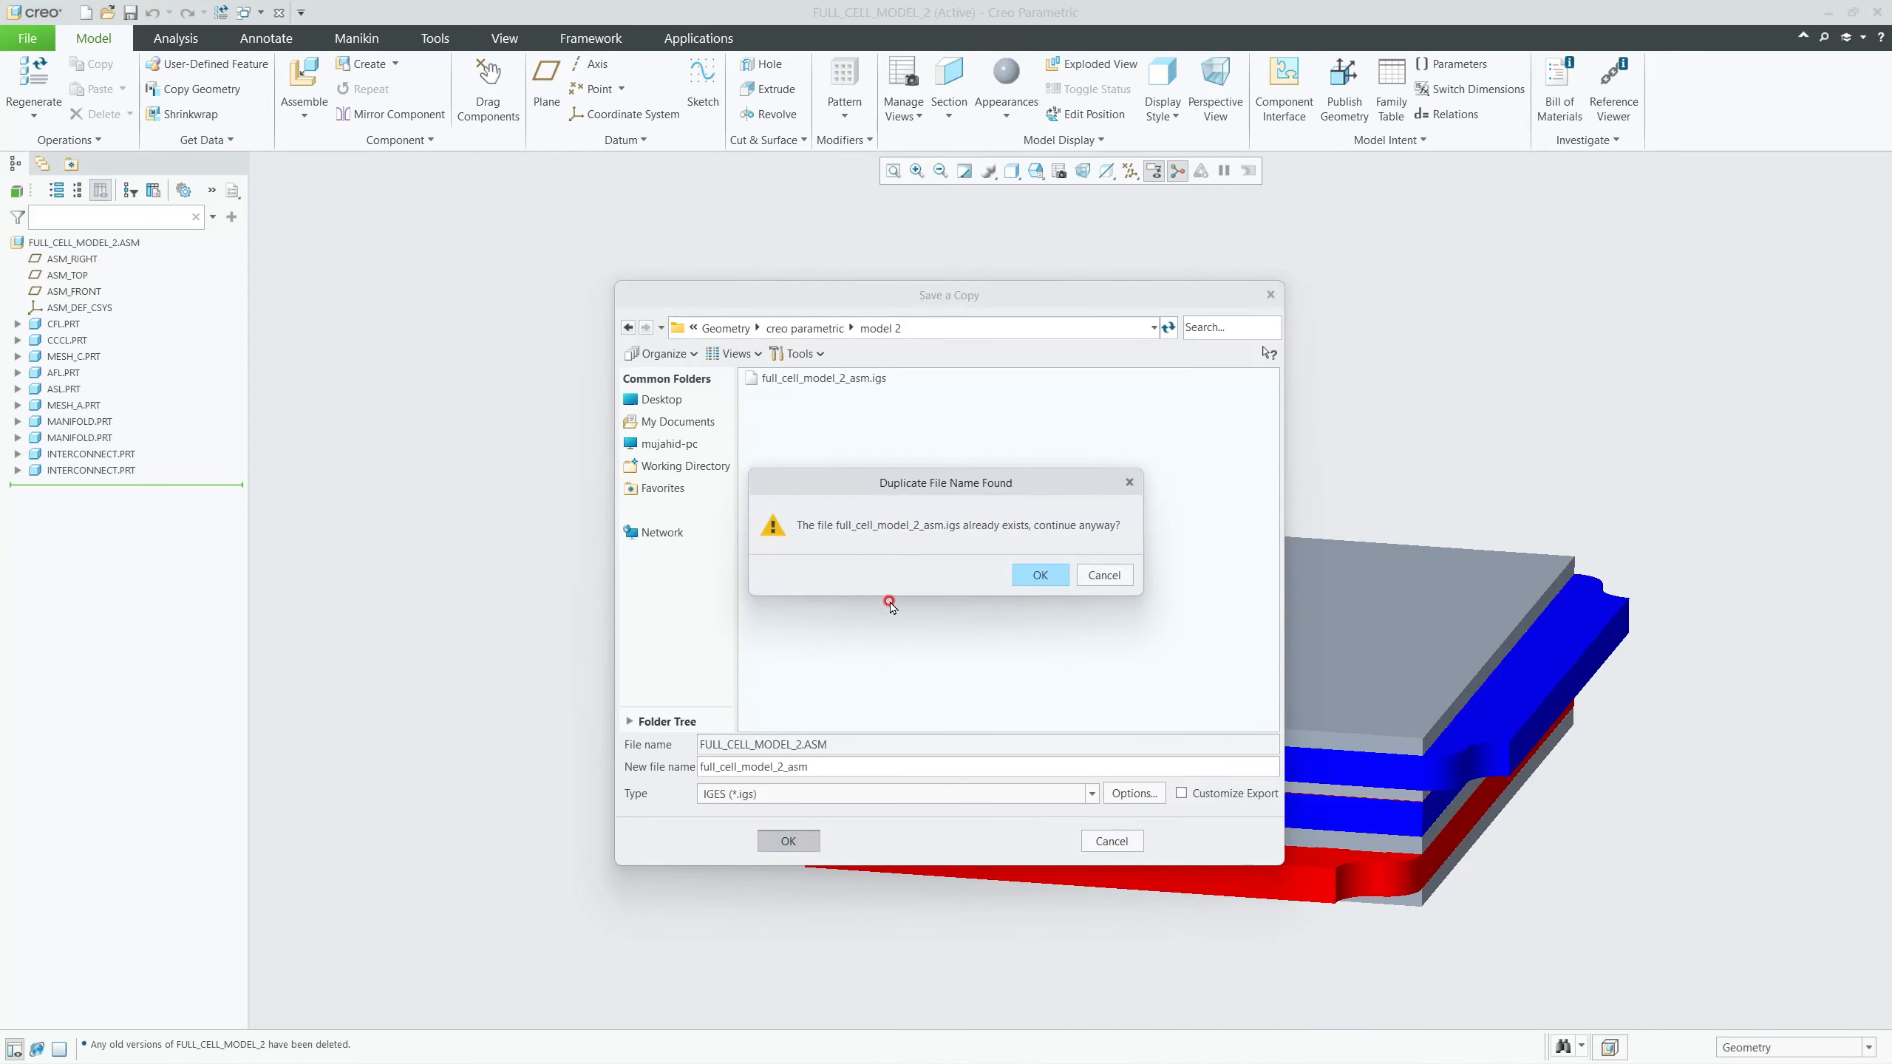
left_click(1035, 575)
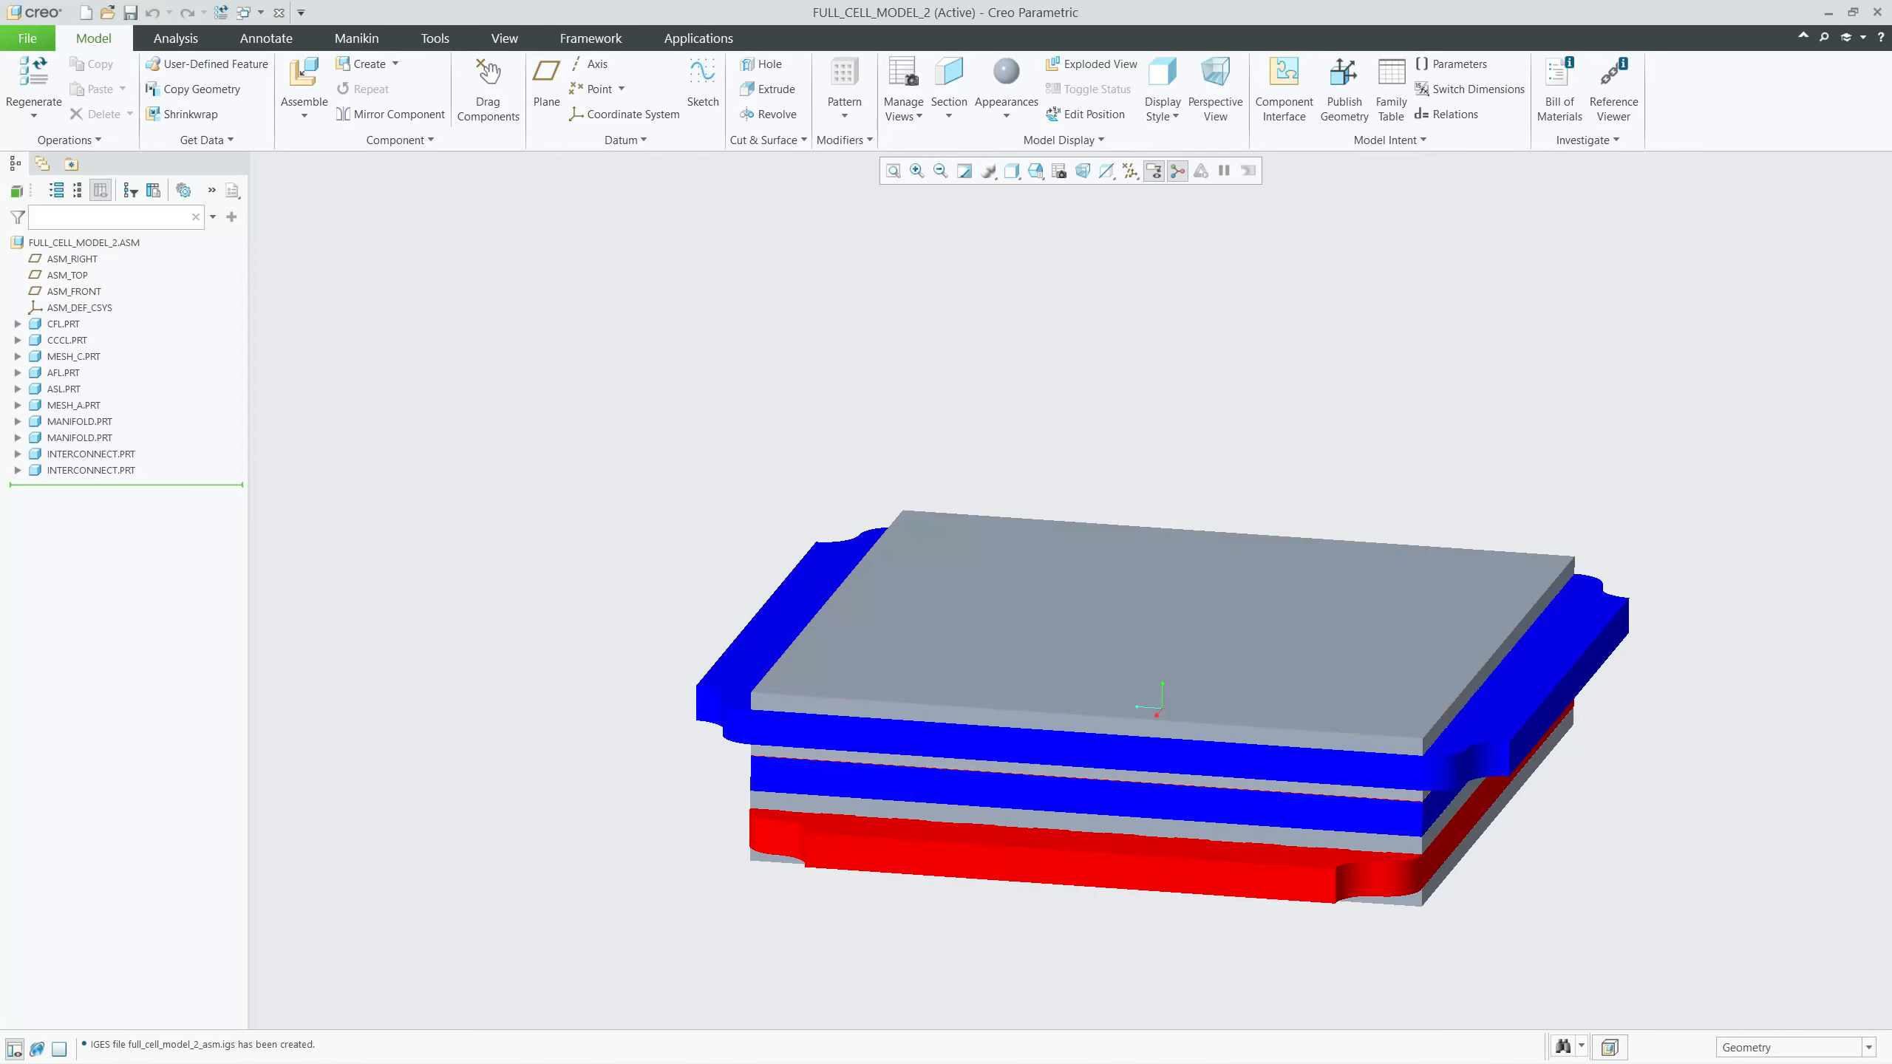
Step: Switch back to SpaceClaim, collapse the full_cell_model_2_asm structure and examine the operations available for it
key("alt+Tab")
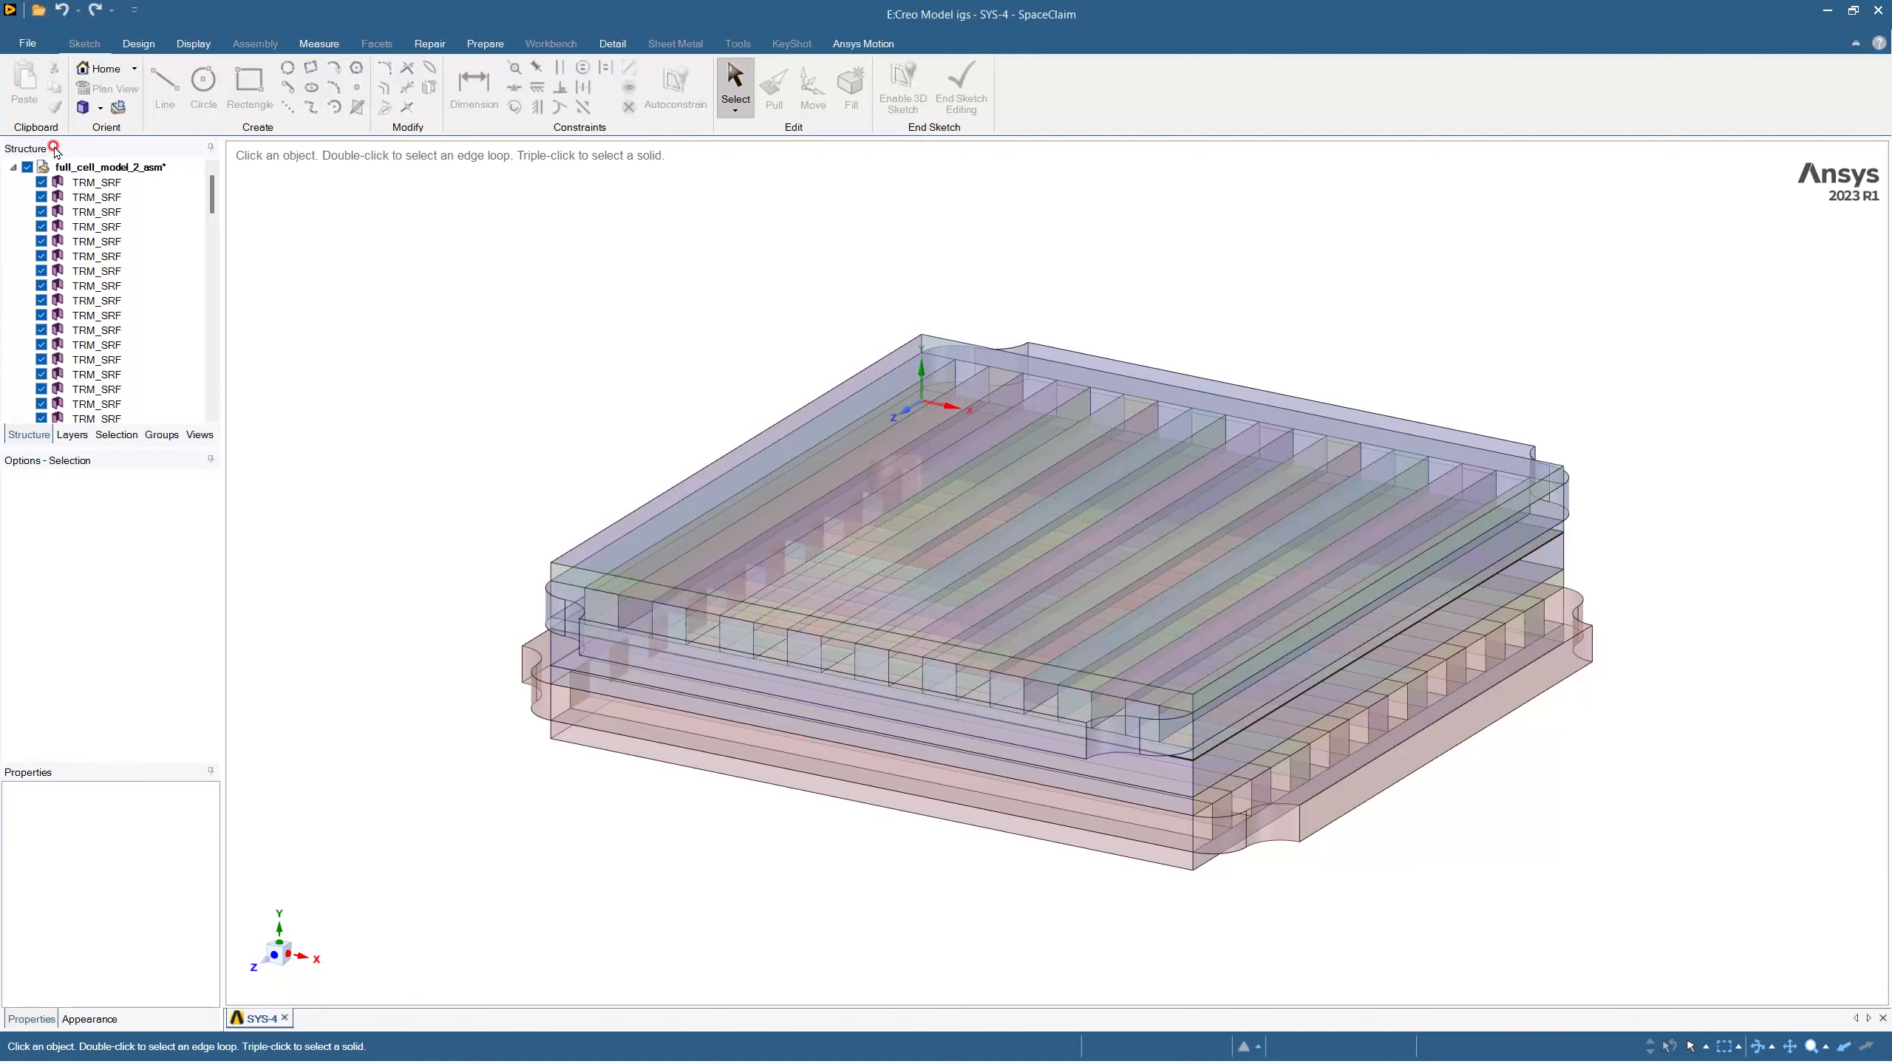
right_click(123, 168)
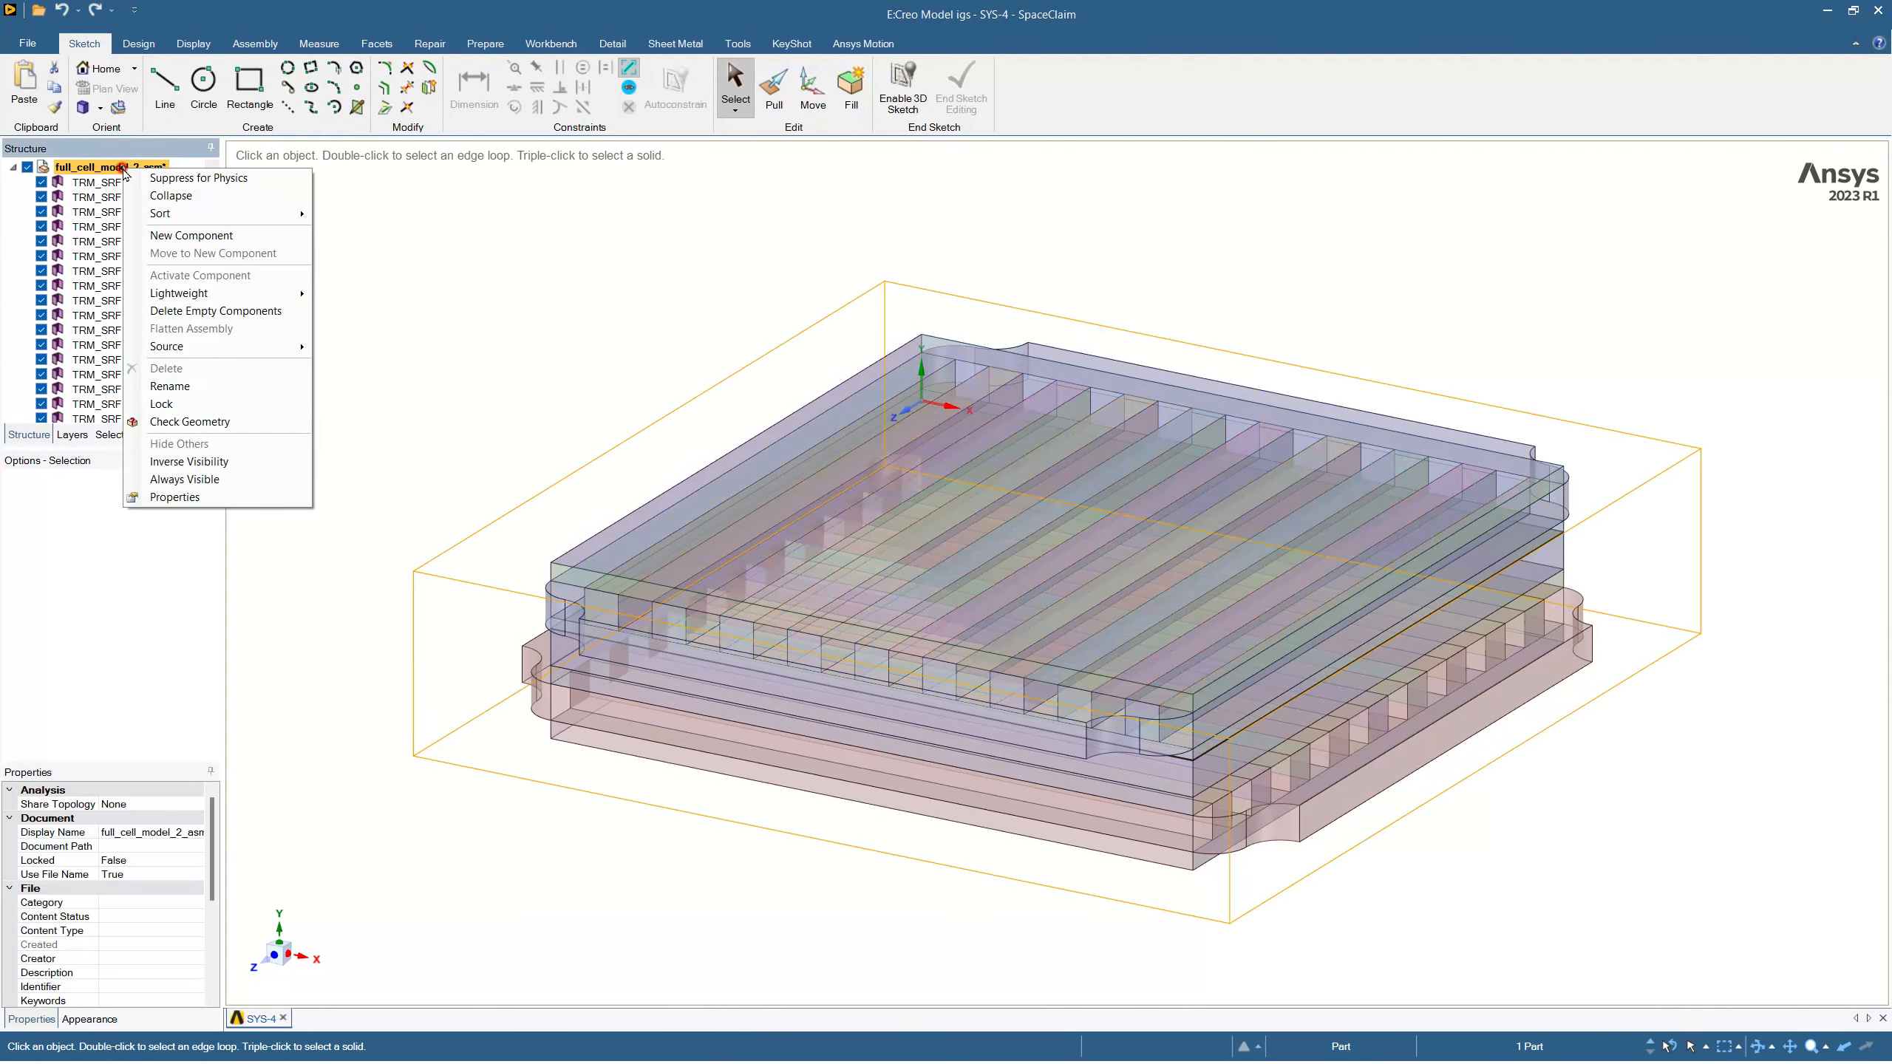
left_click(397, 297)
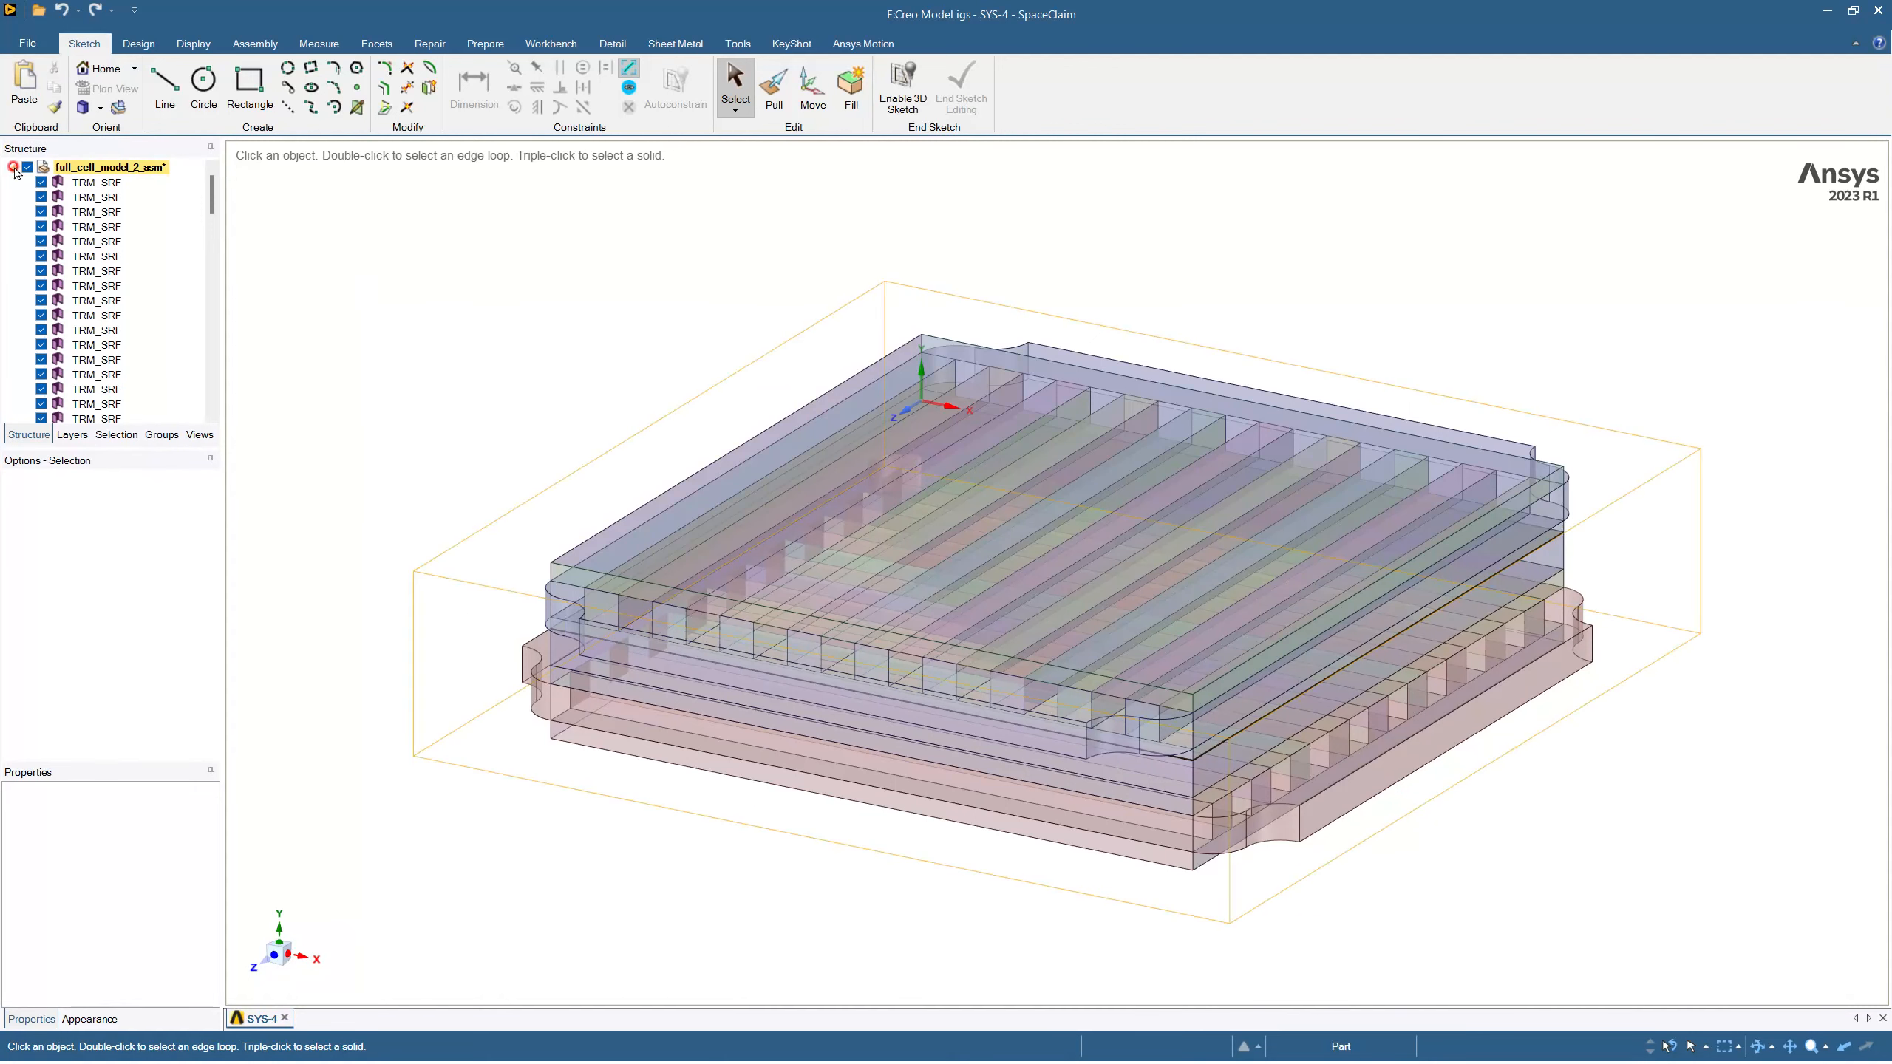
right_click(69, 168)
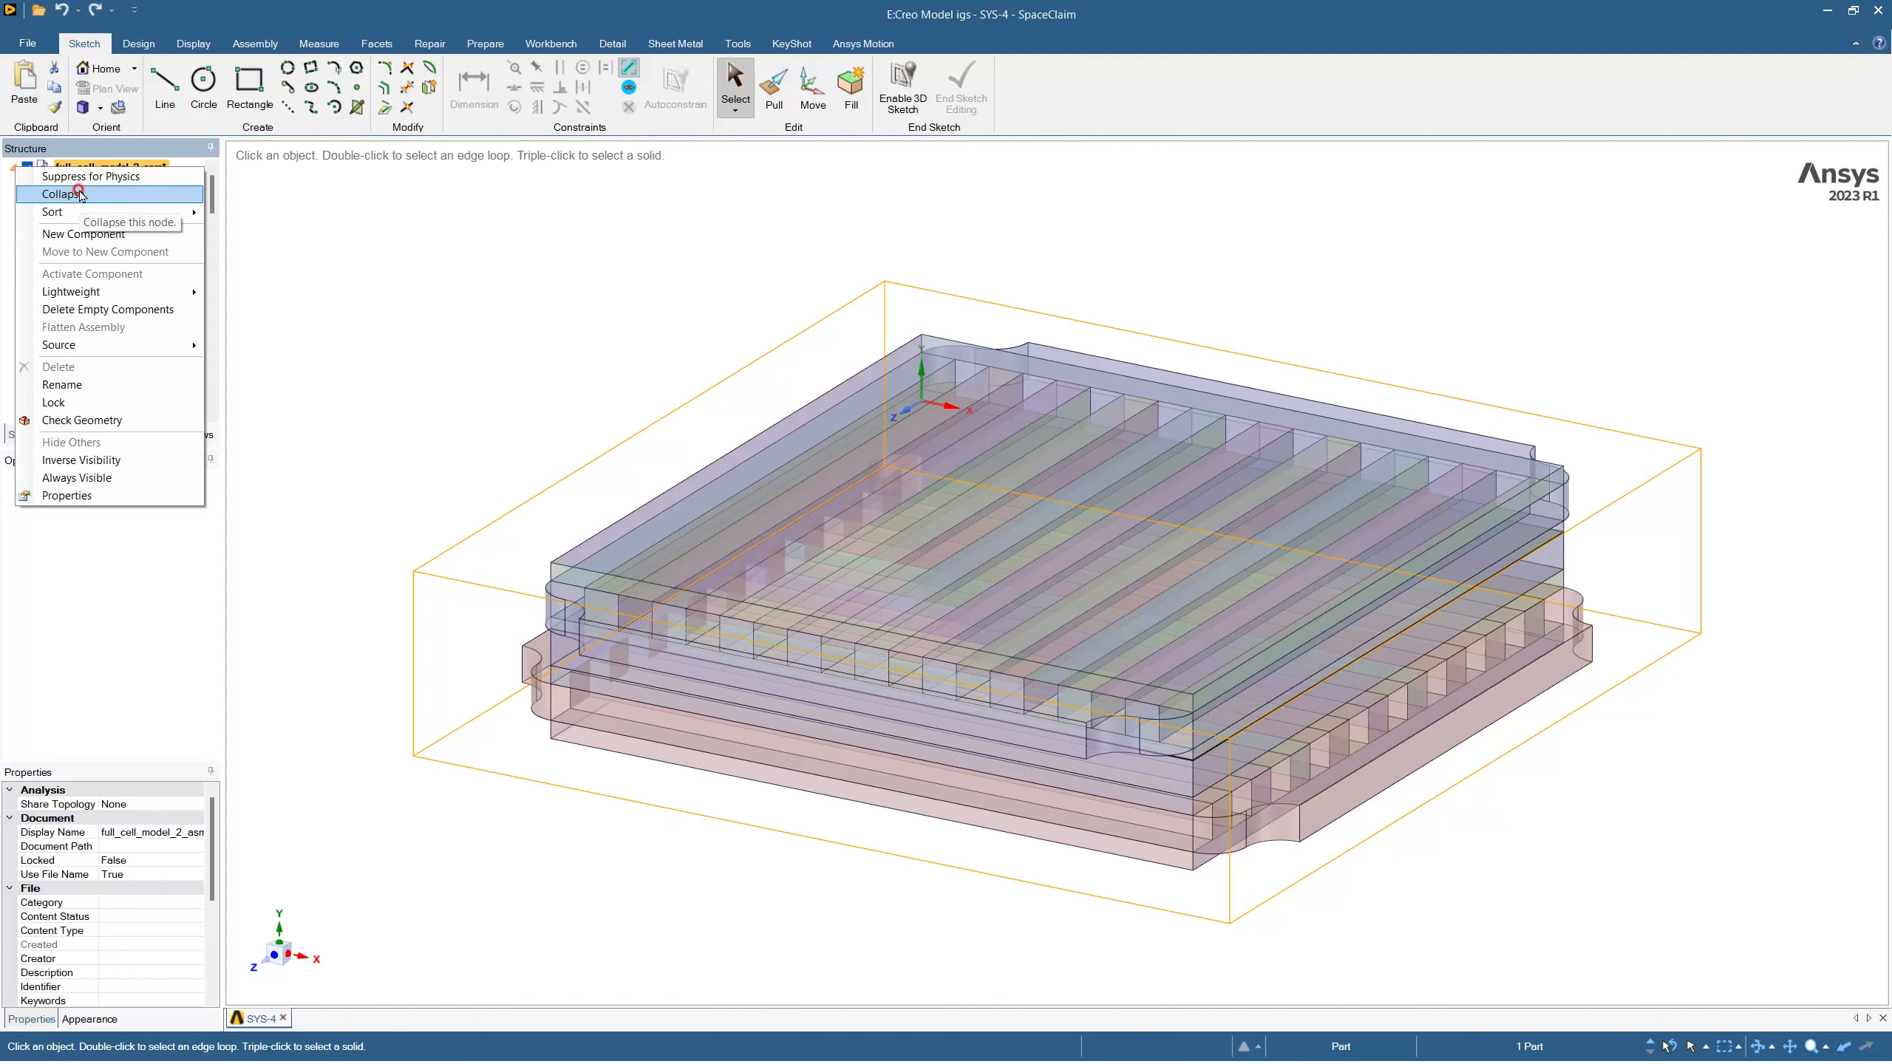
left_click(80, 192)
right_click(84, 172)
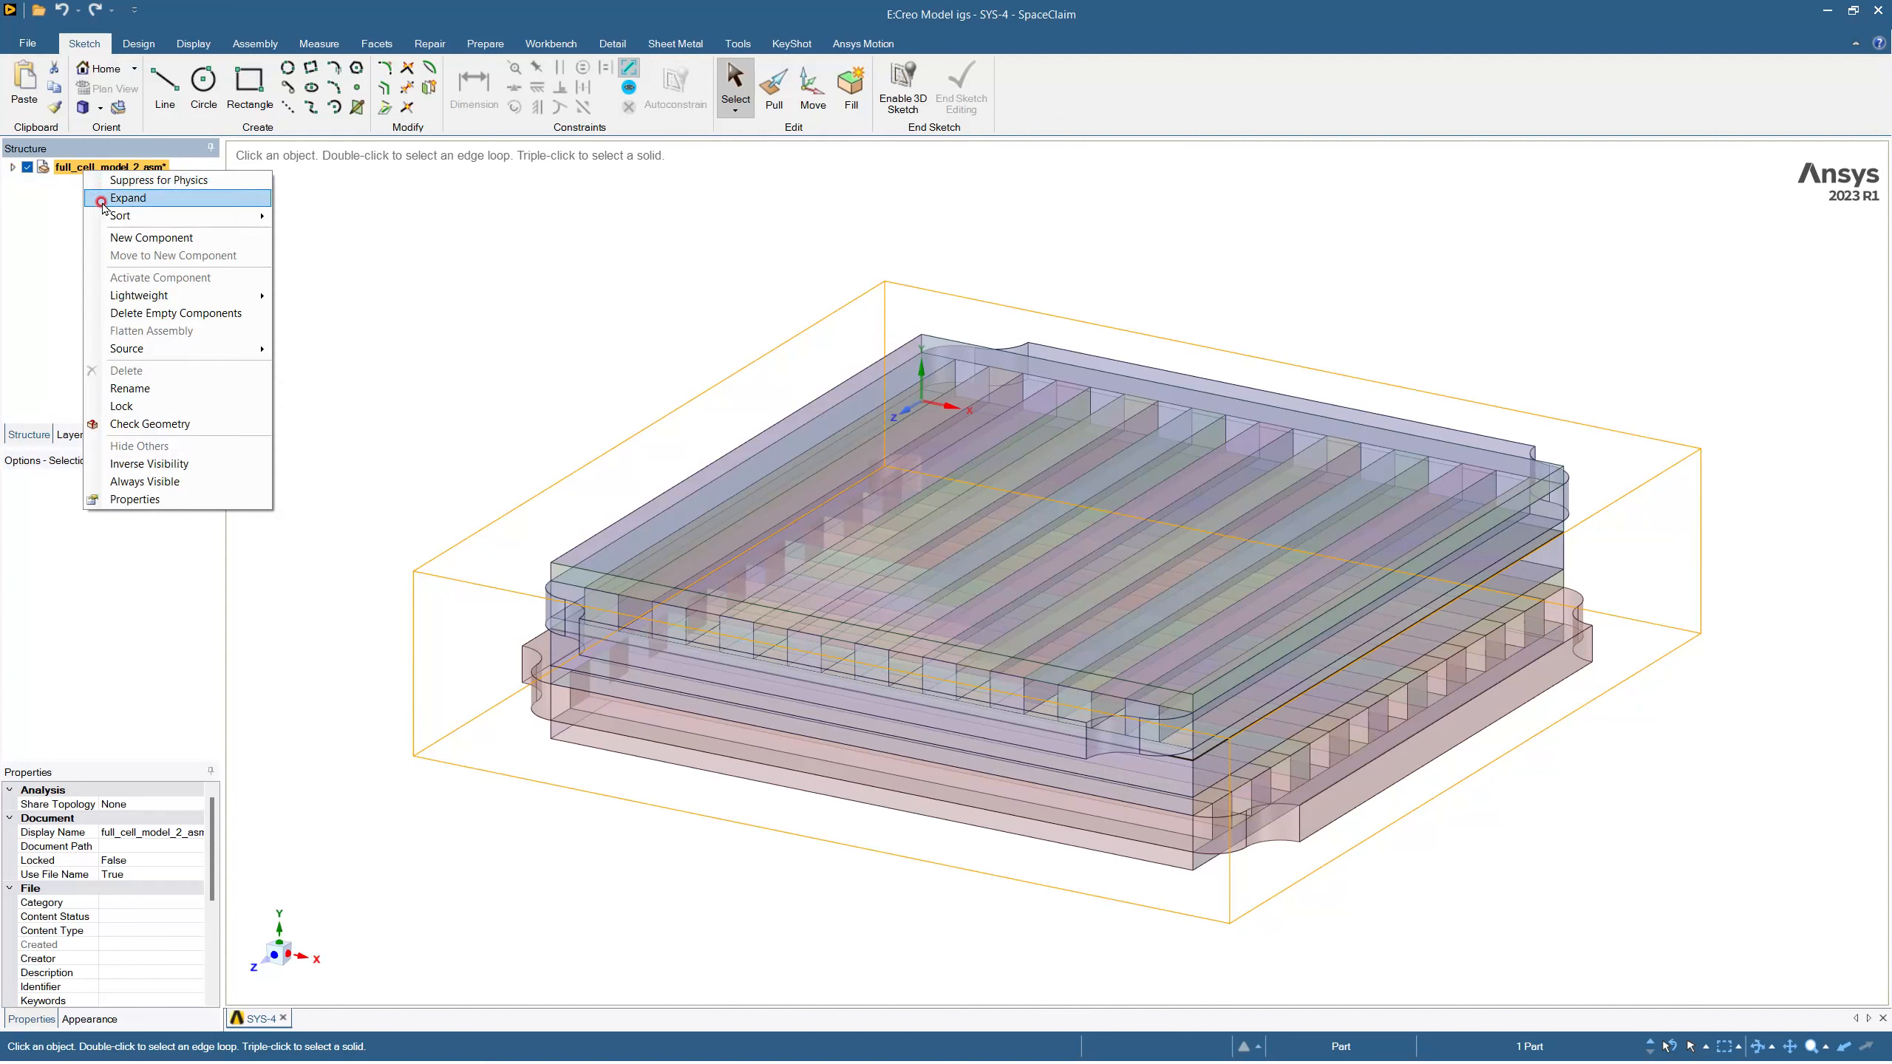
left_click(68, 290)
left_click(139, 168)
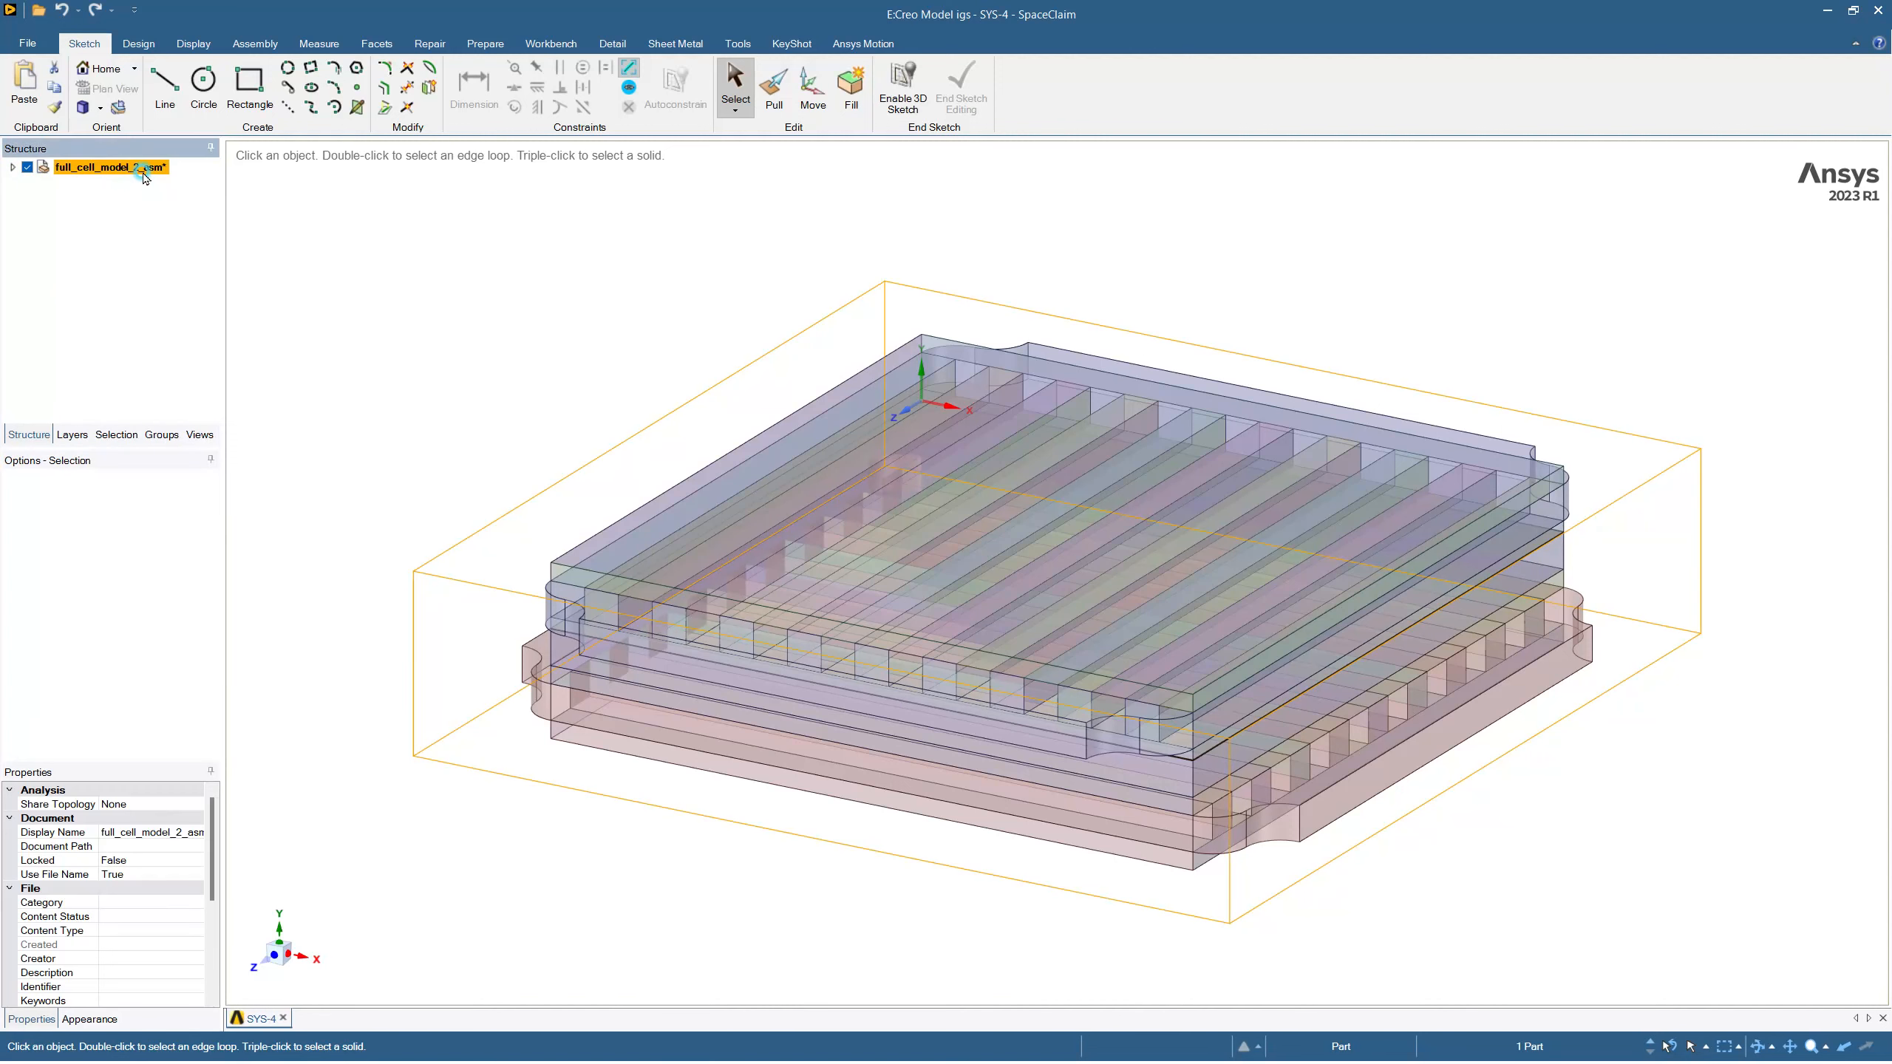
right_click(141, 170)
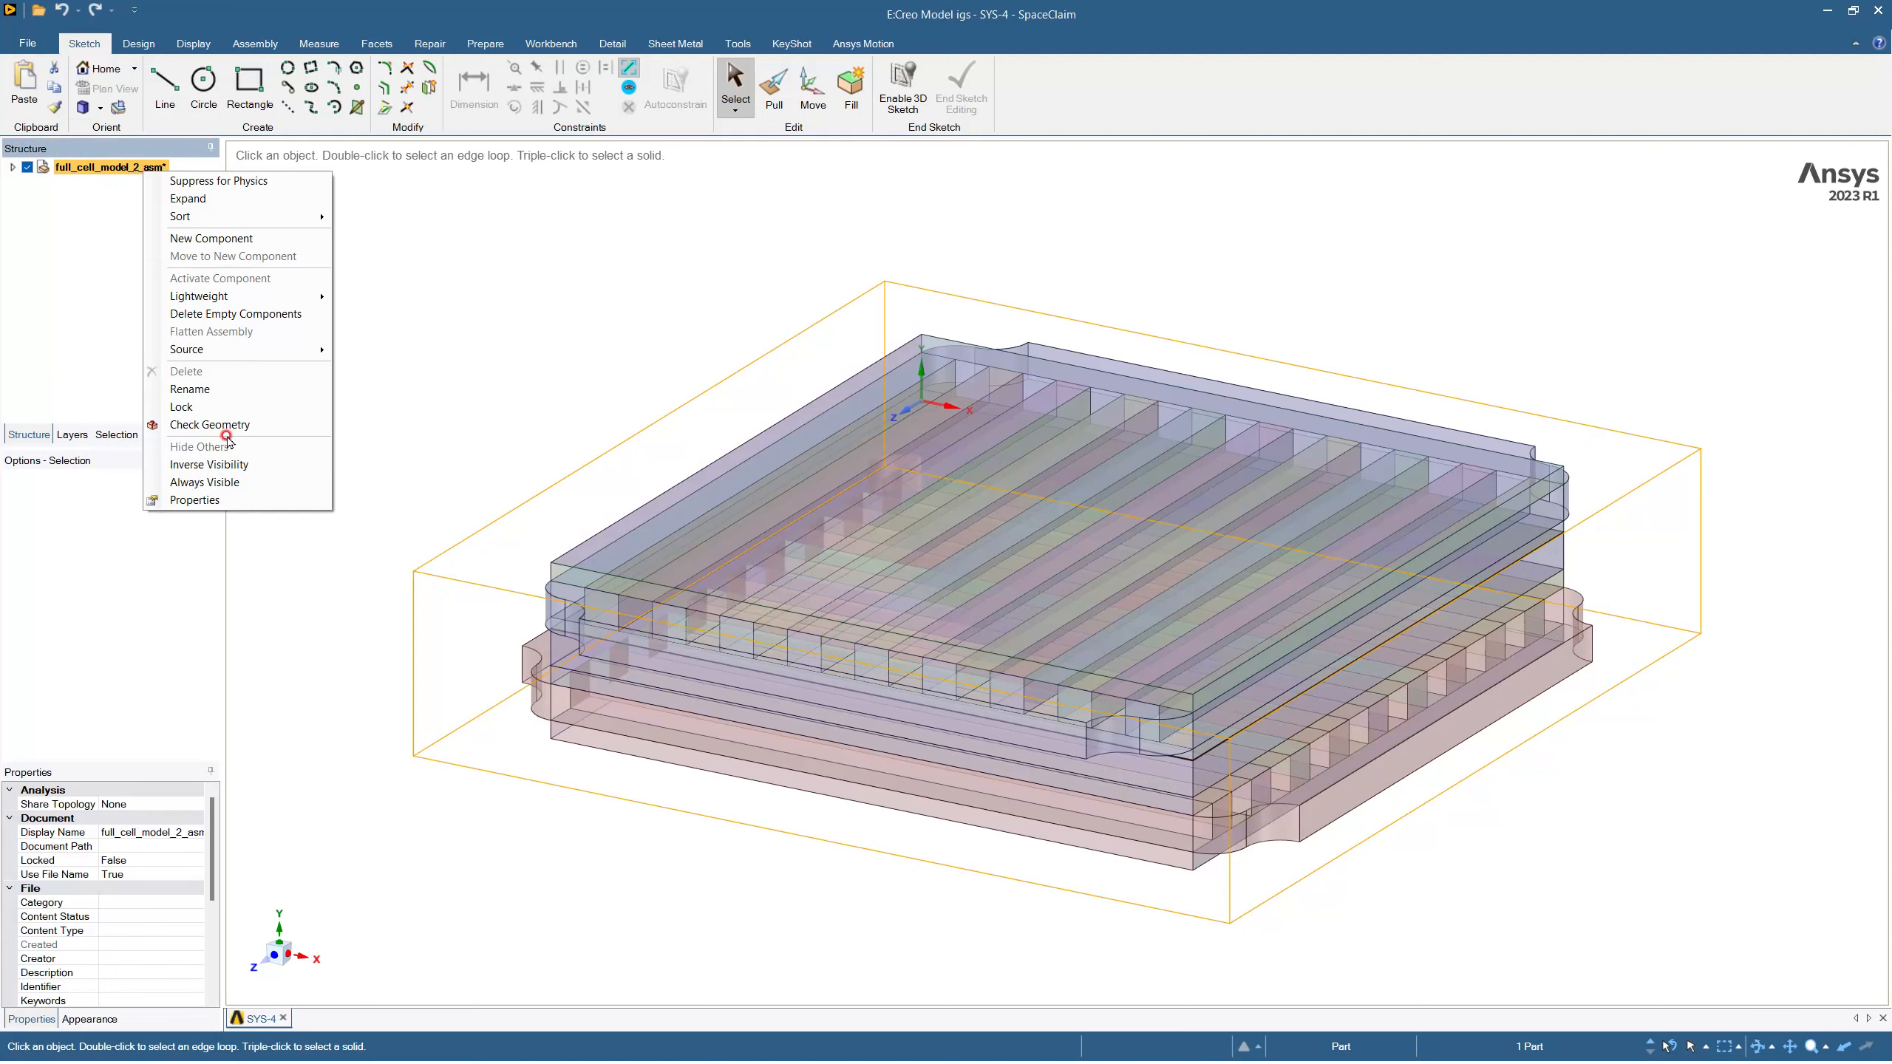
left_click(419, 381)
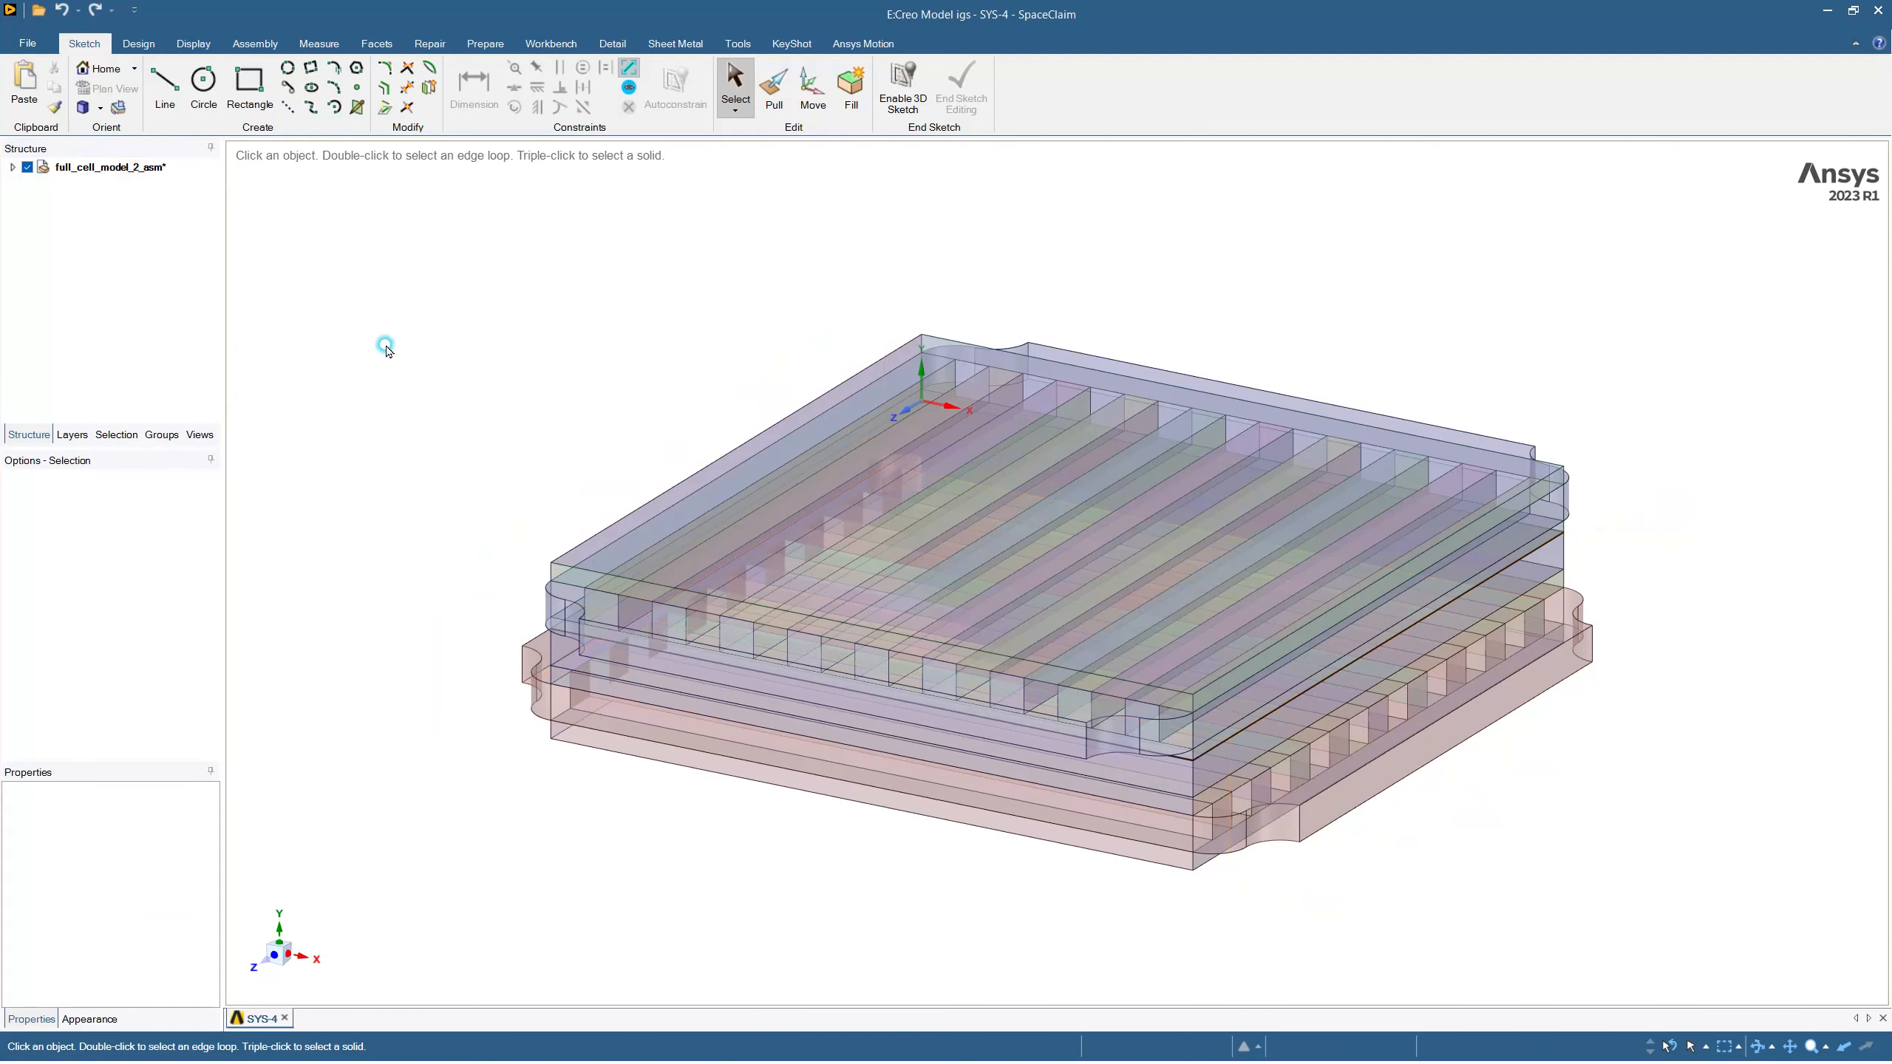
Step: Create a new empty design document alongside the imported IGES geometry
left_click(28, 42)
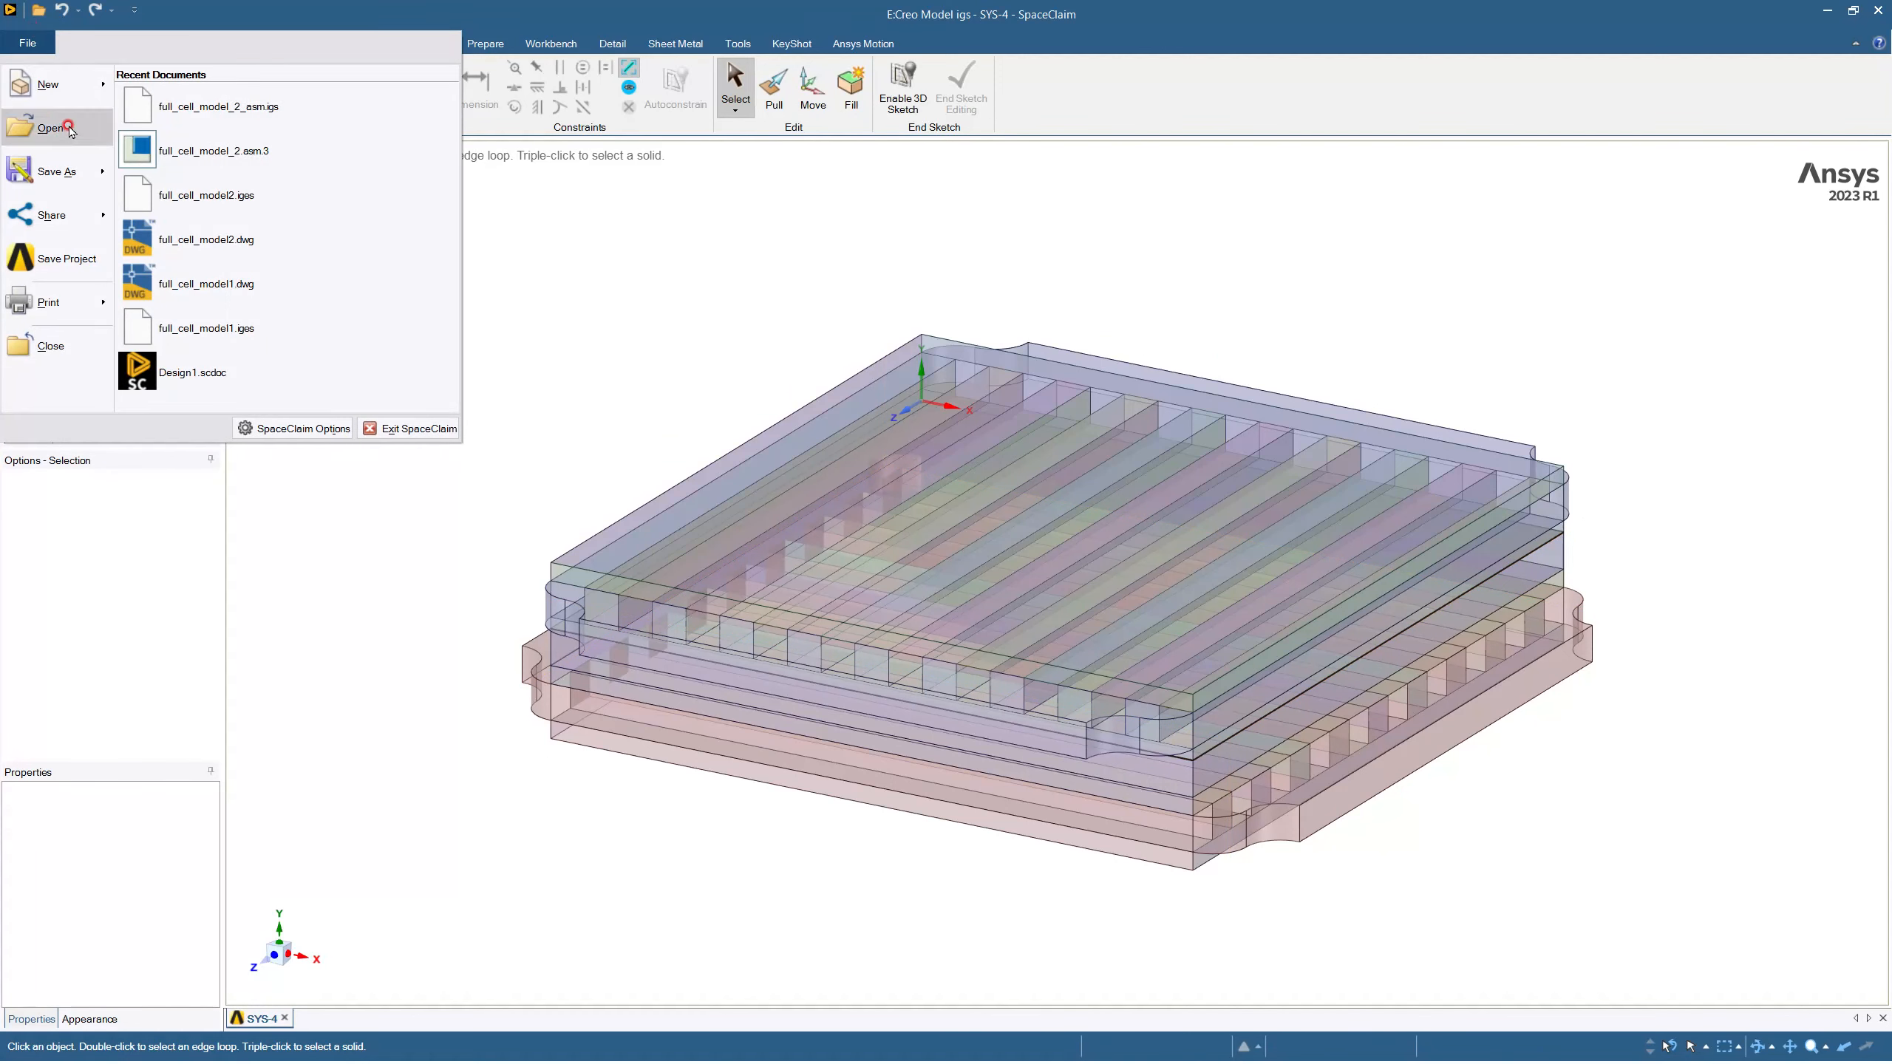
mouse_move(75, 79)
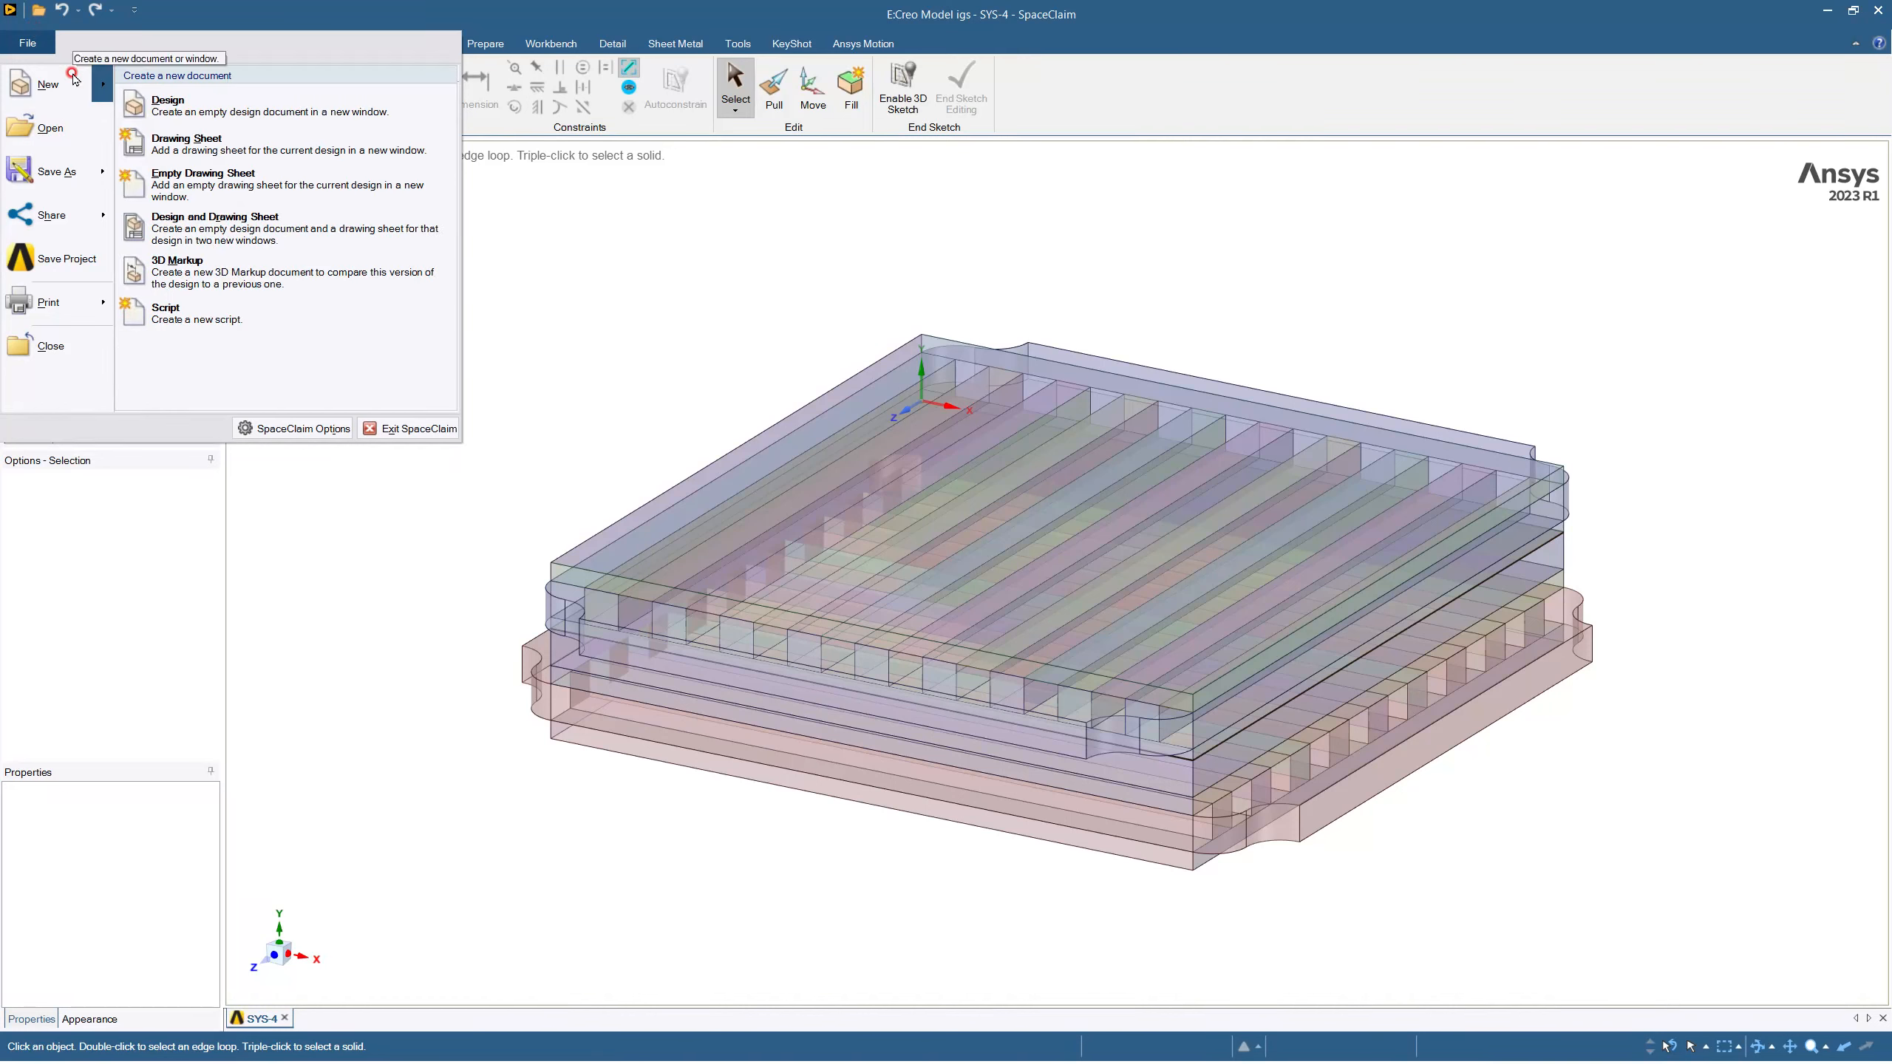
left_click(206, 111)
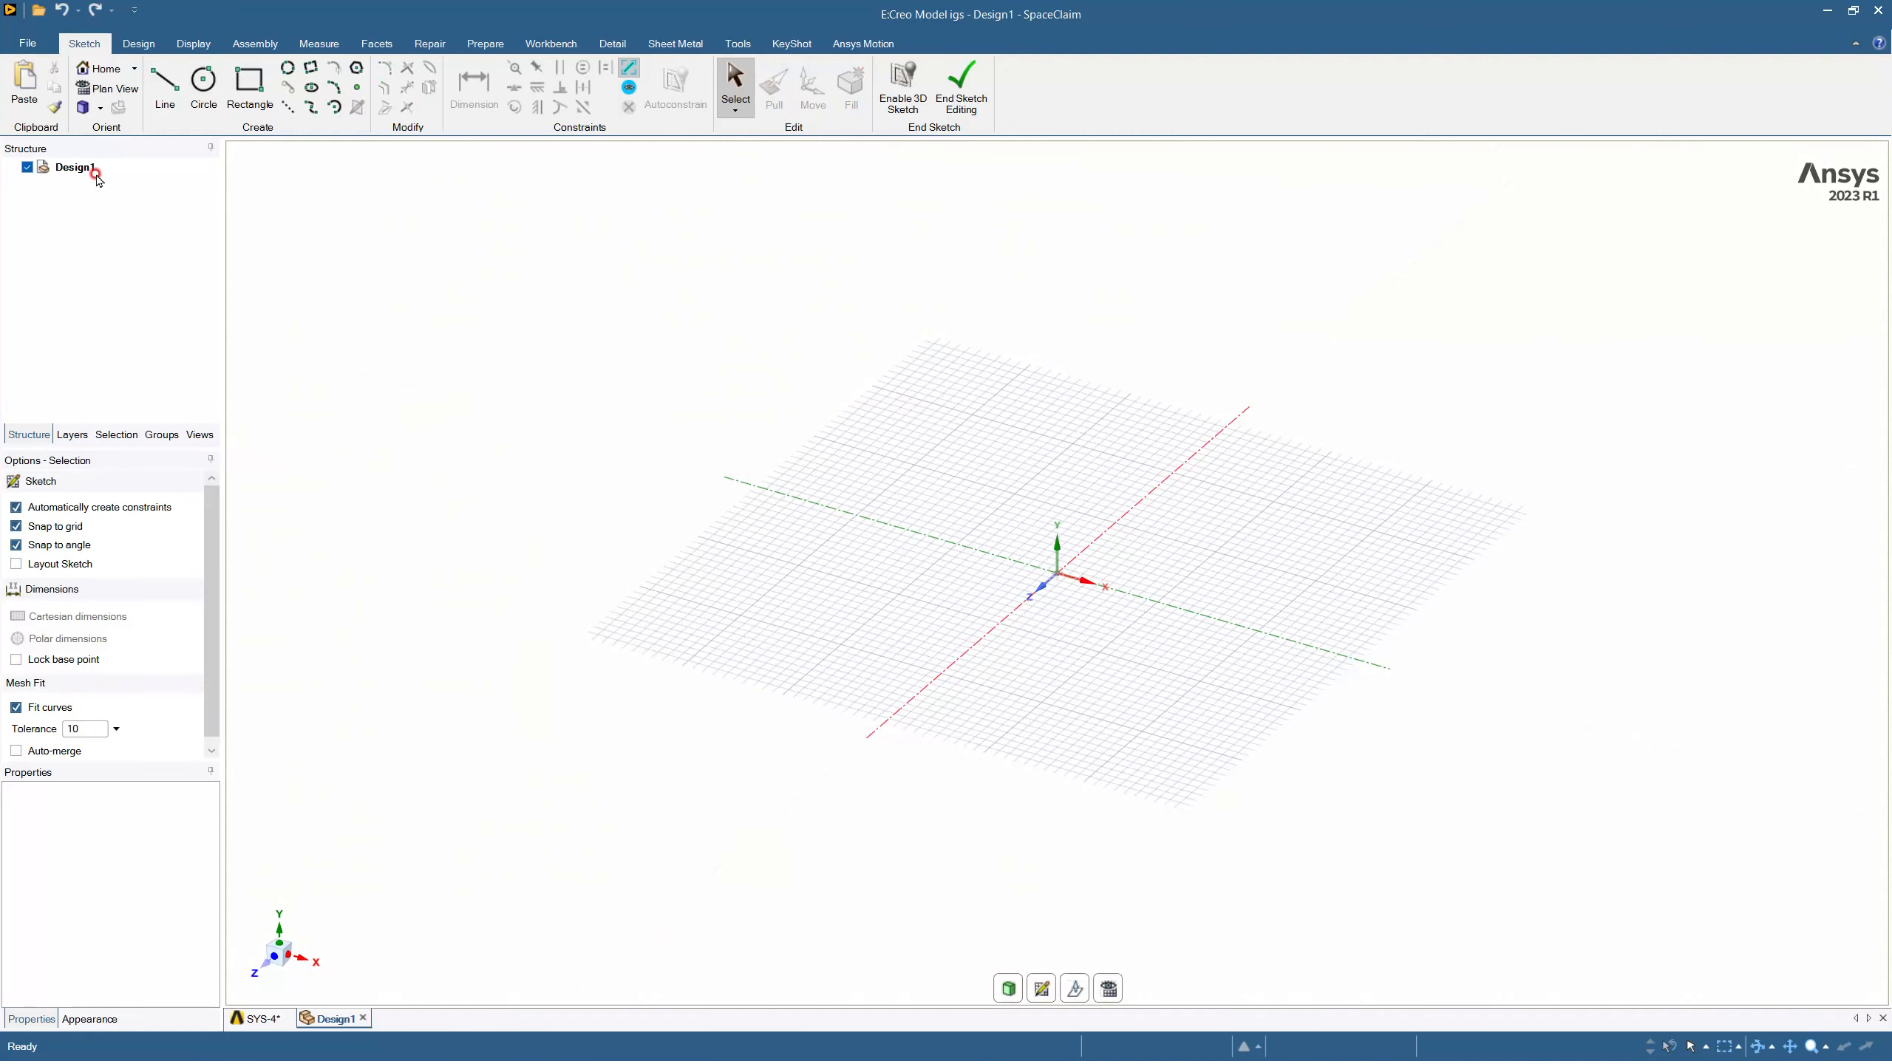
Step: Try to open full_cell_model_2_asm.igs from the model 2 folder directly in SpaceClaim
left_click(52, 19)
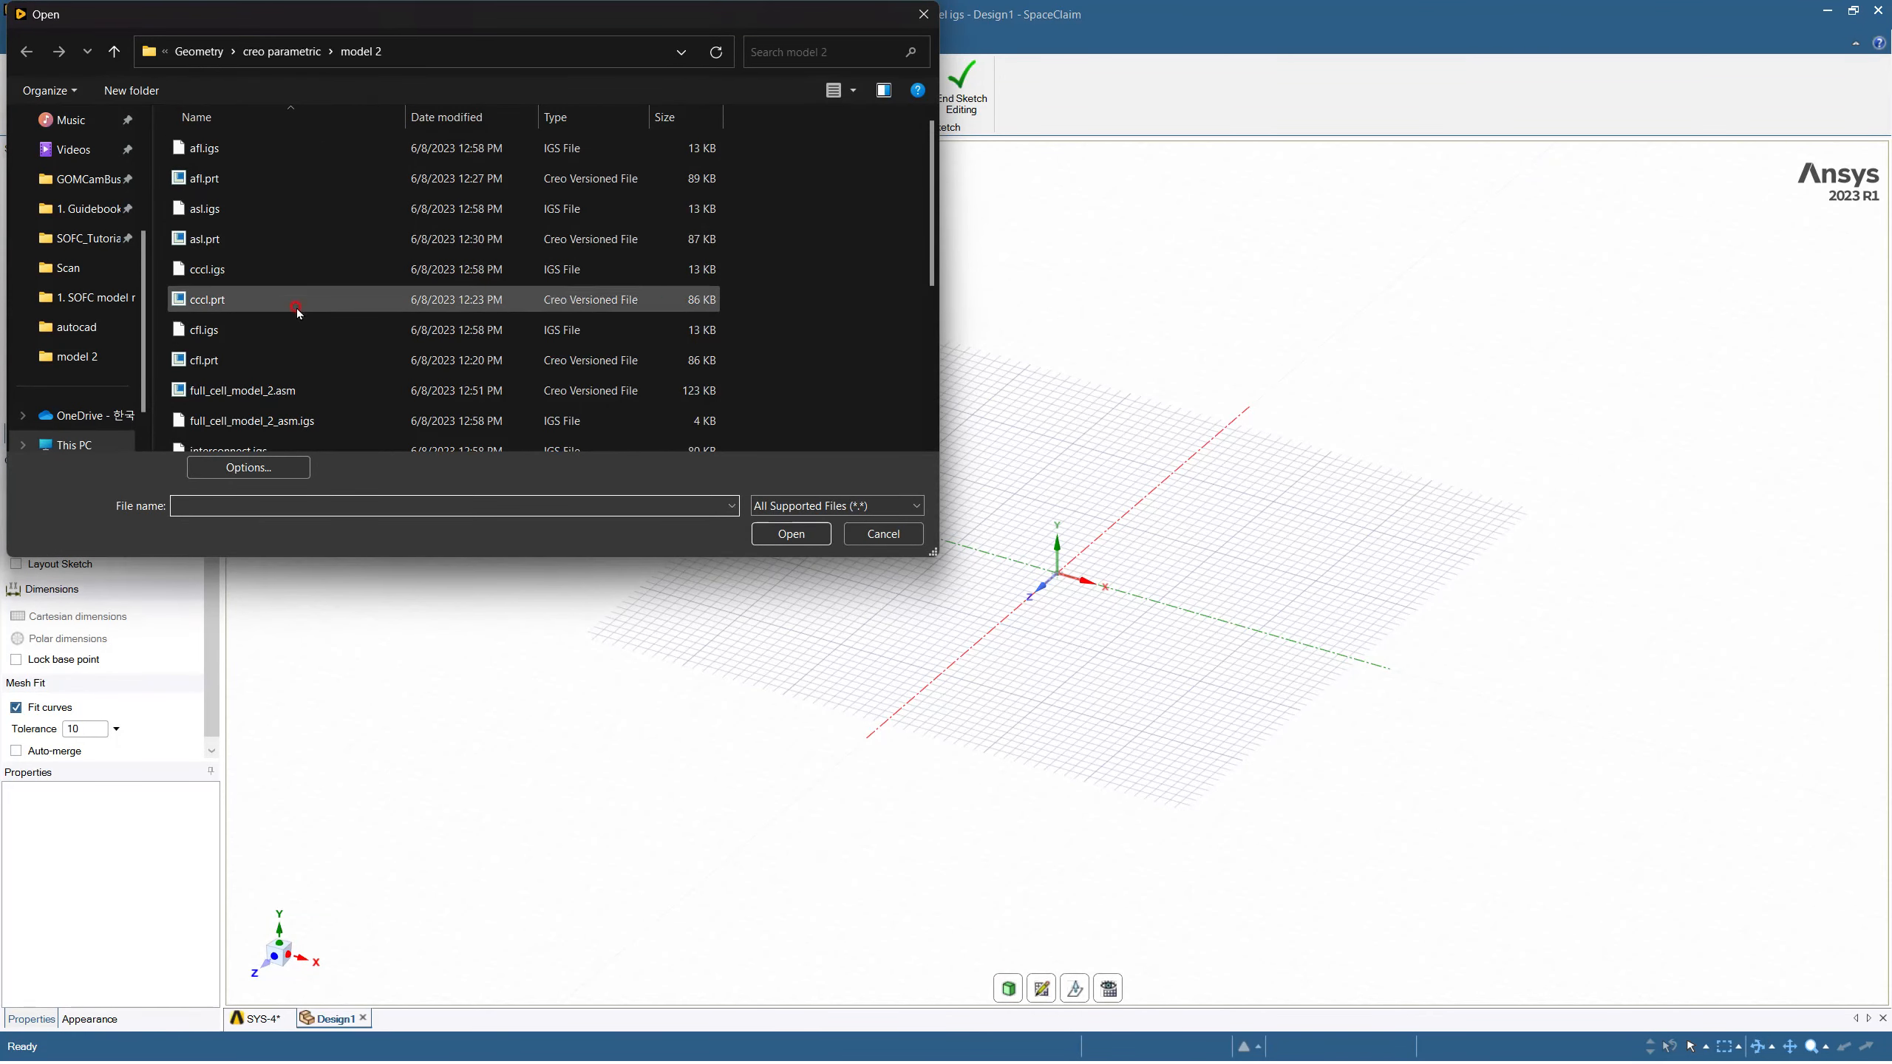
left_click(295, 426)
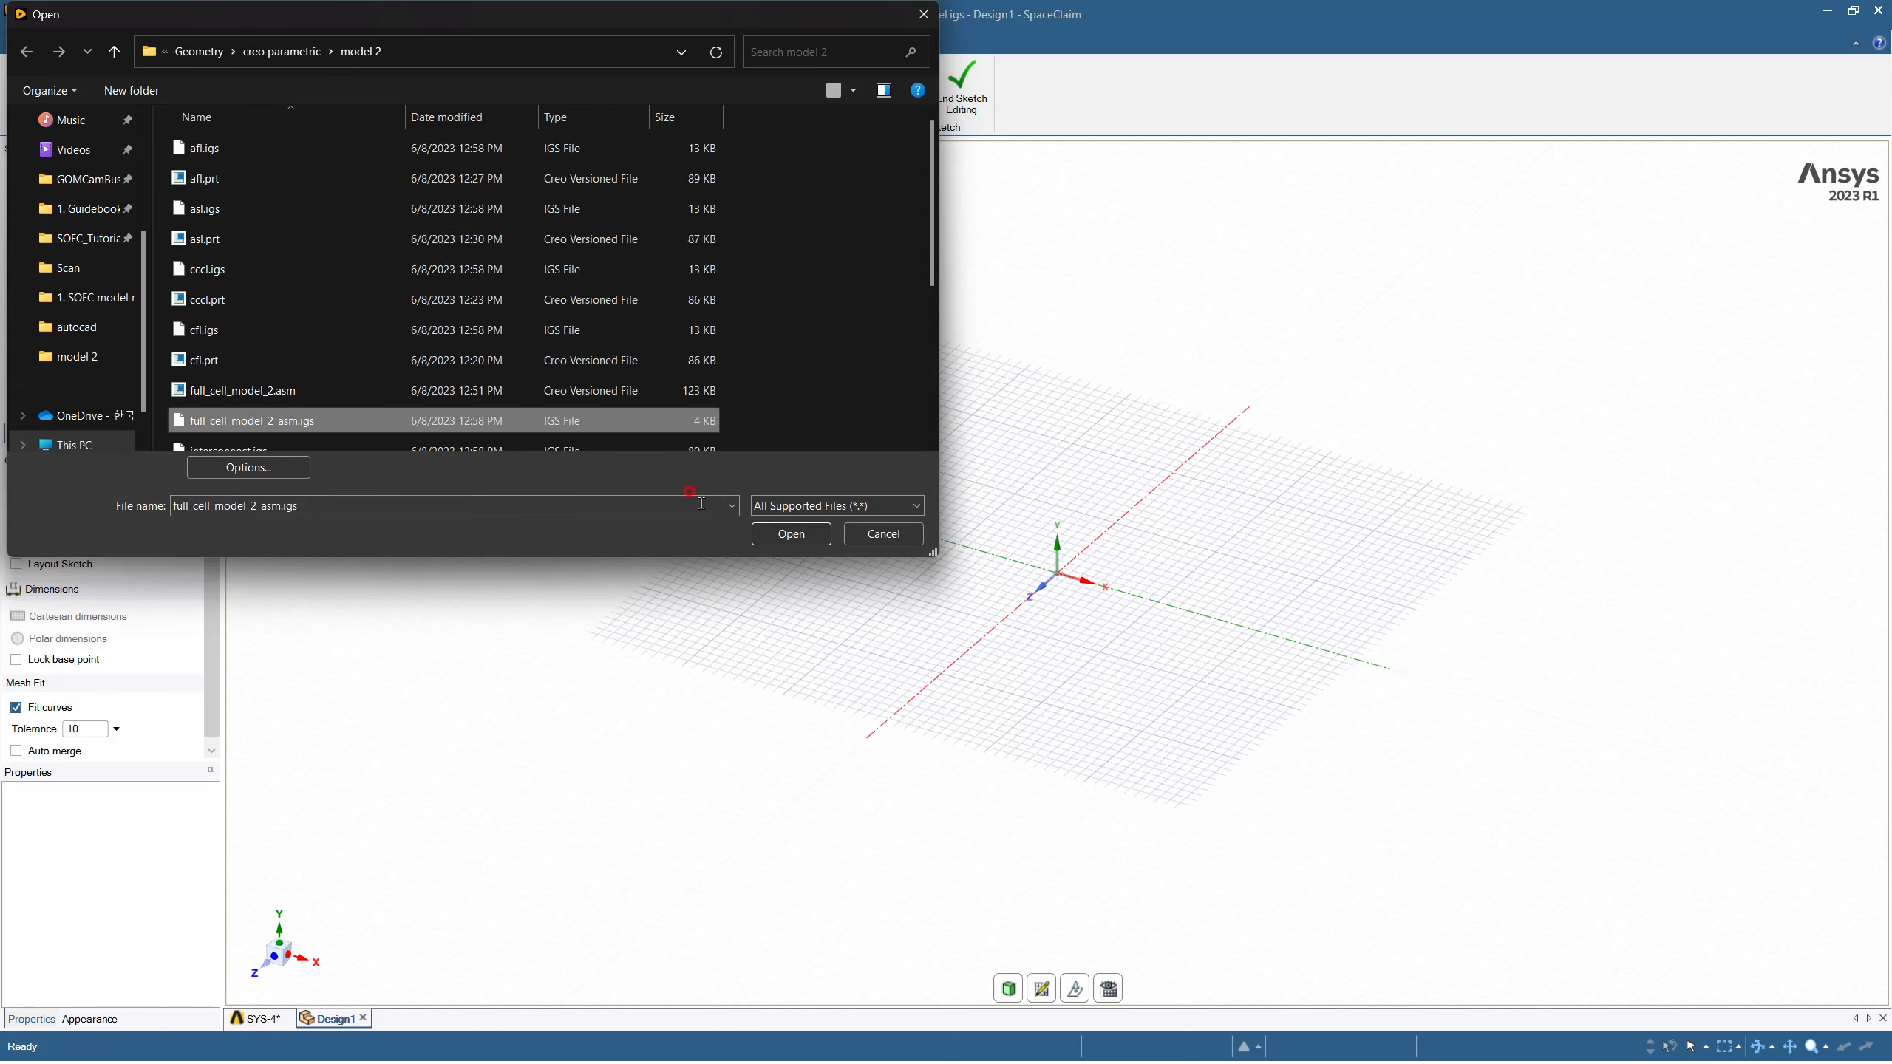
left_click(790, 534)
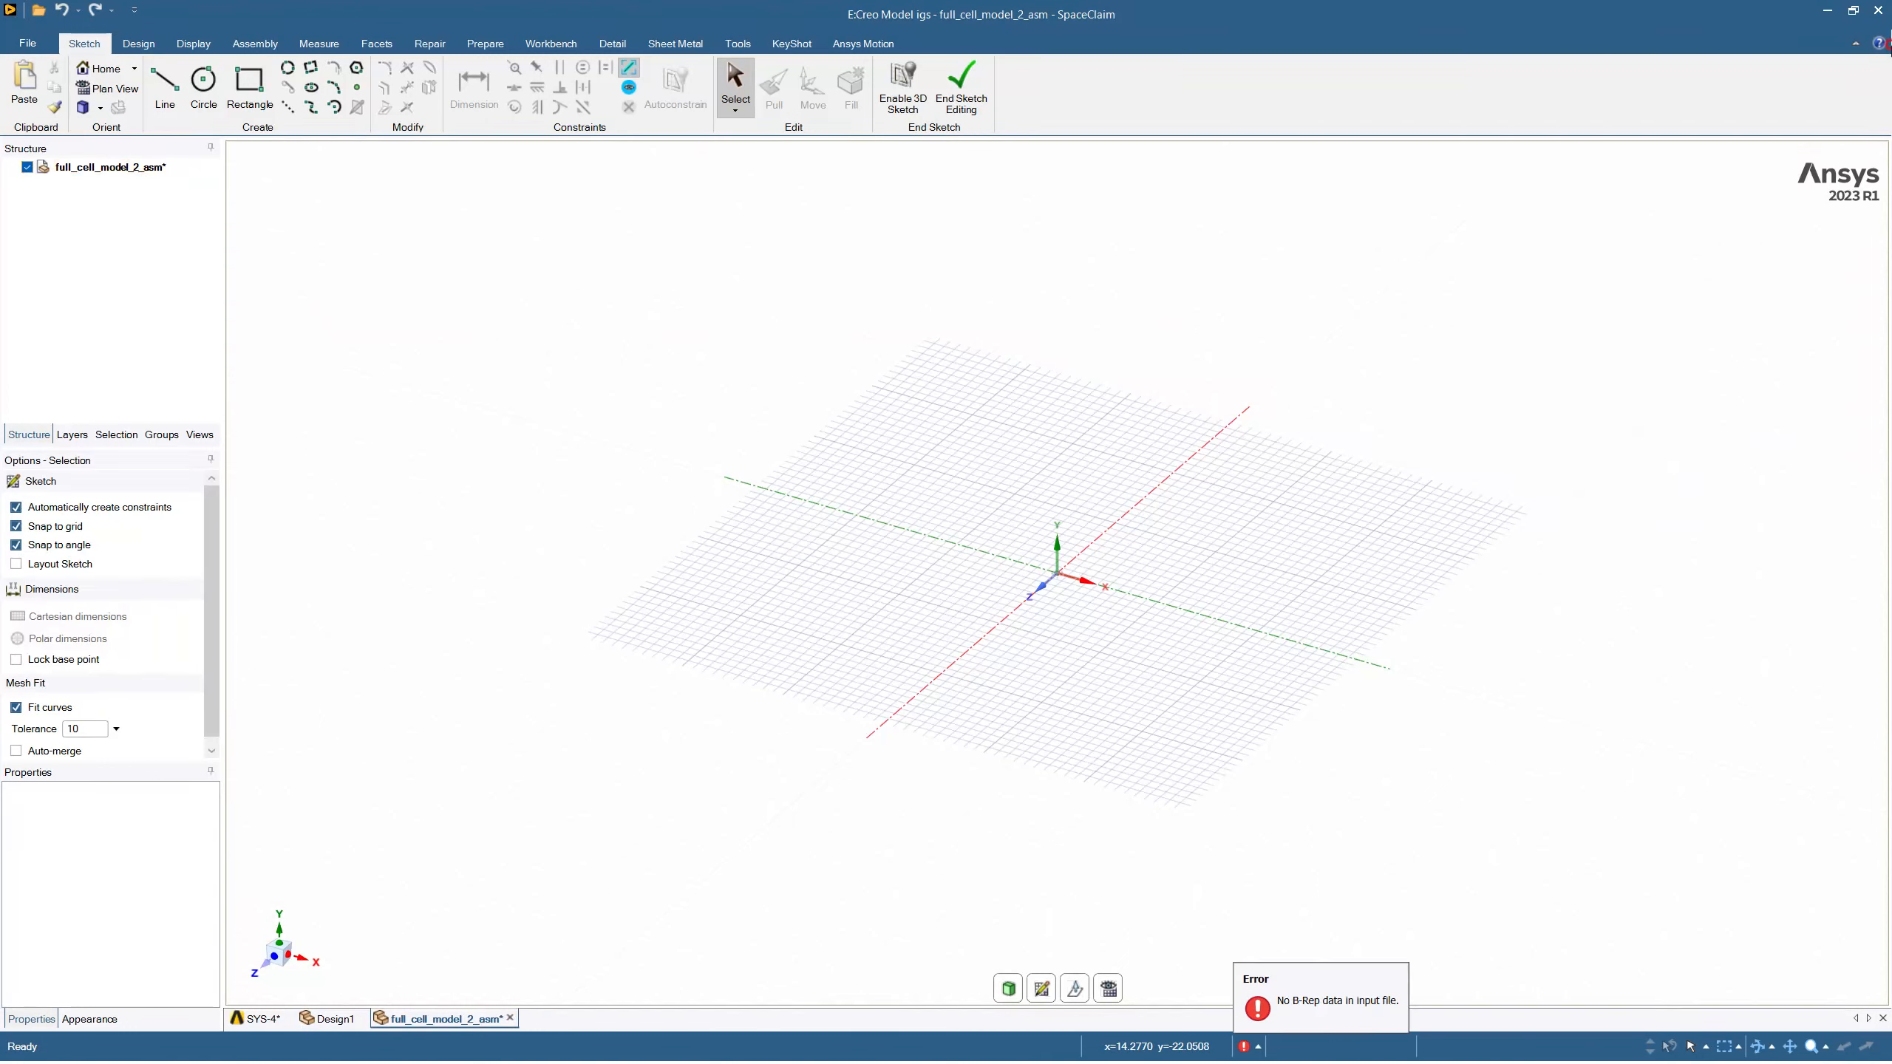
Step: Close SpaceClaim without saving full_cell_model_2_asm and switch to the FULL_CELL_MODEL_2 assembly in Creo Parametric
left_click(1876, 10)
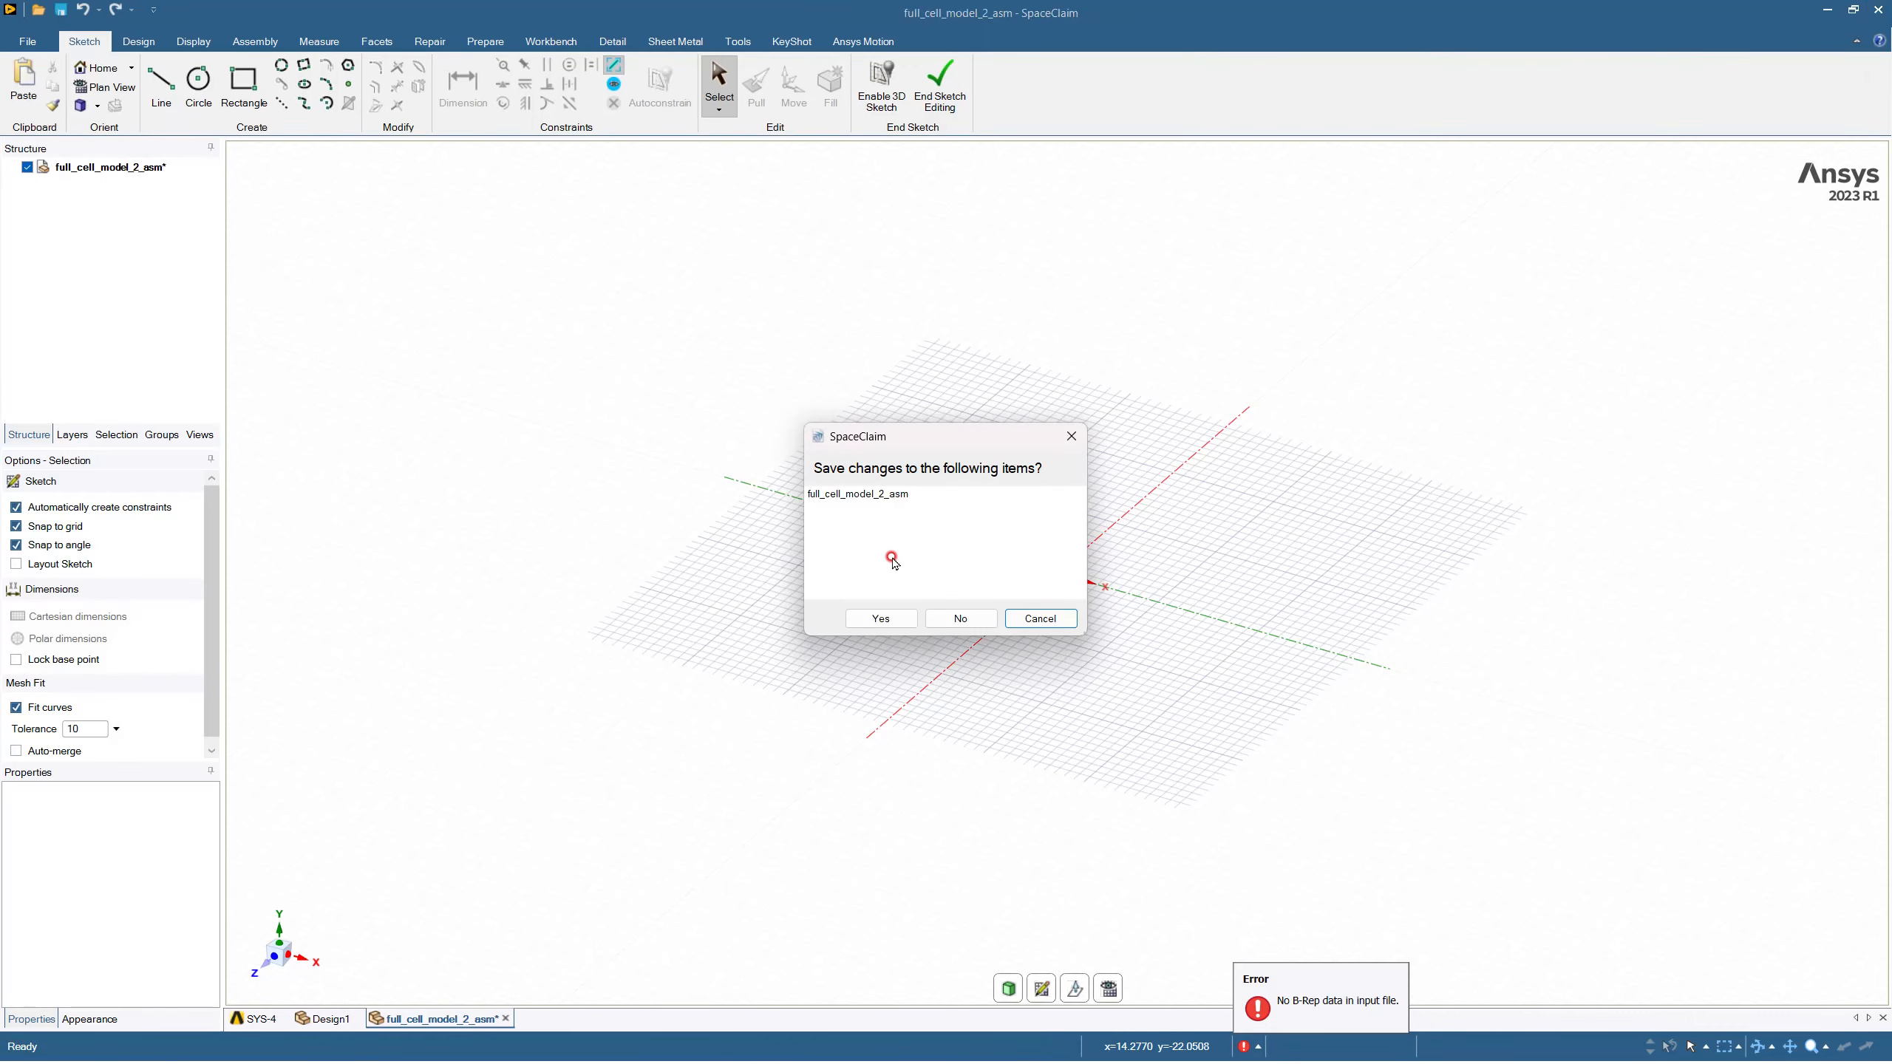
left_click(958, 618)
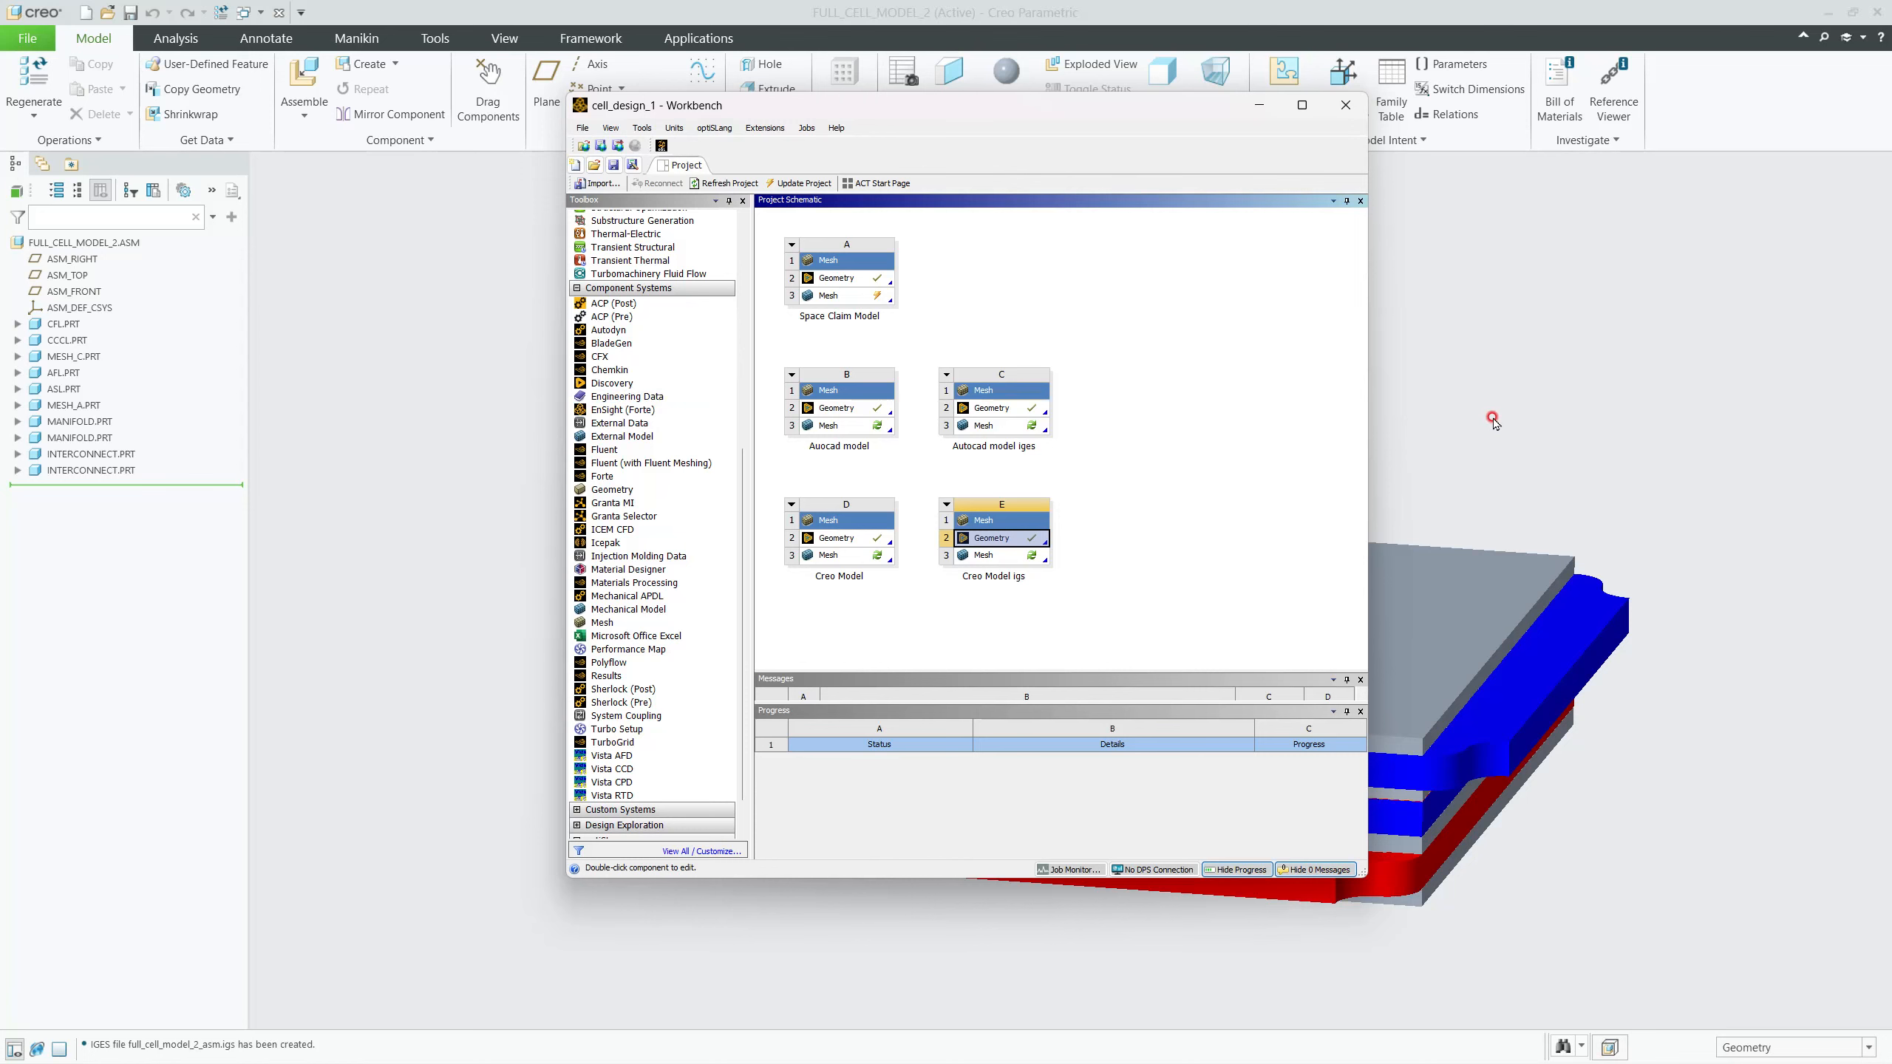
left_click(1483, 425)
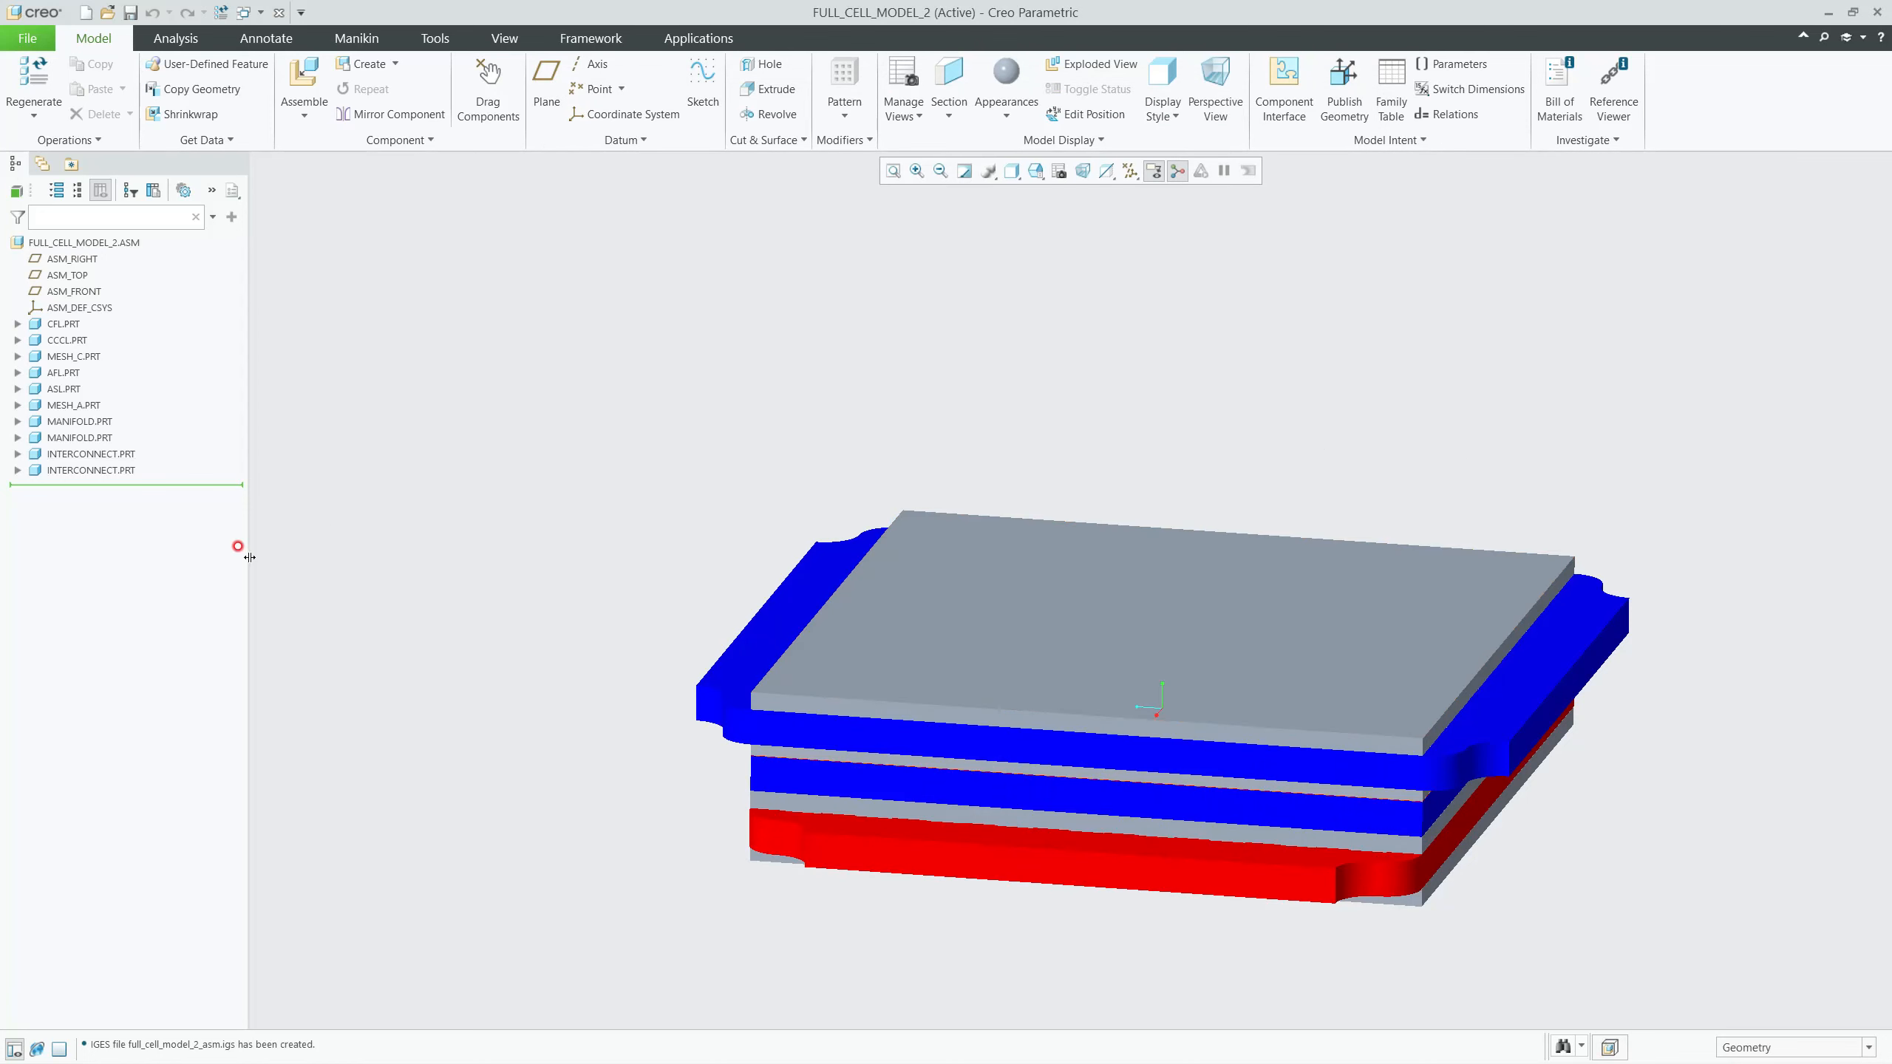
left_click(26, 37)
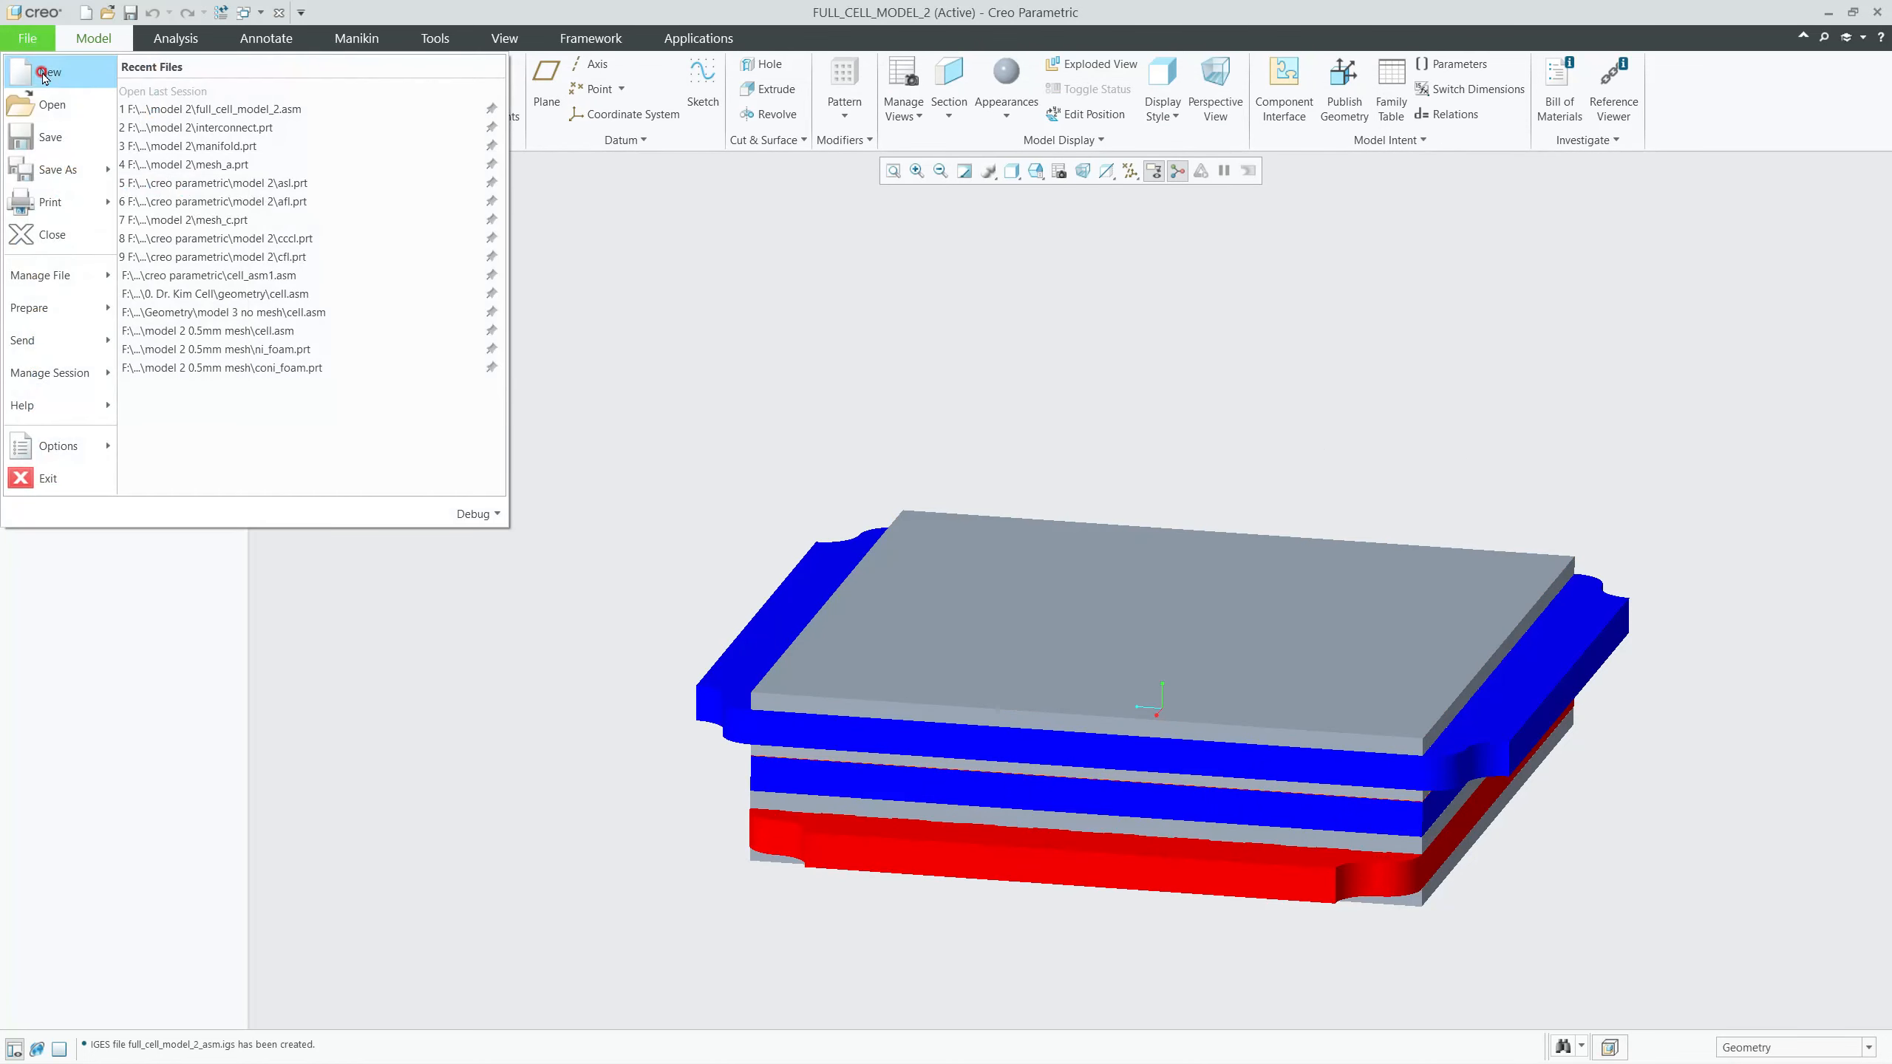
mouse_move(105, 177)
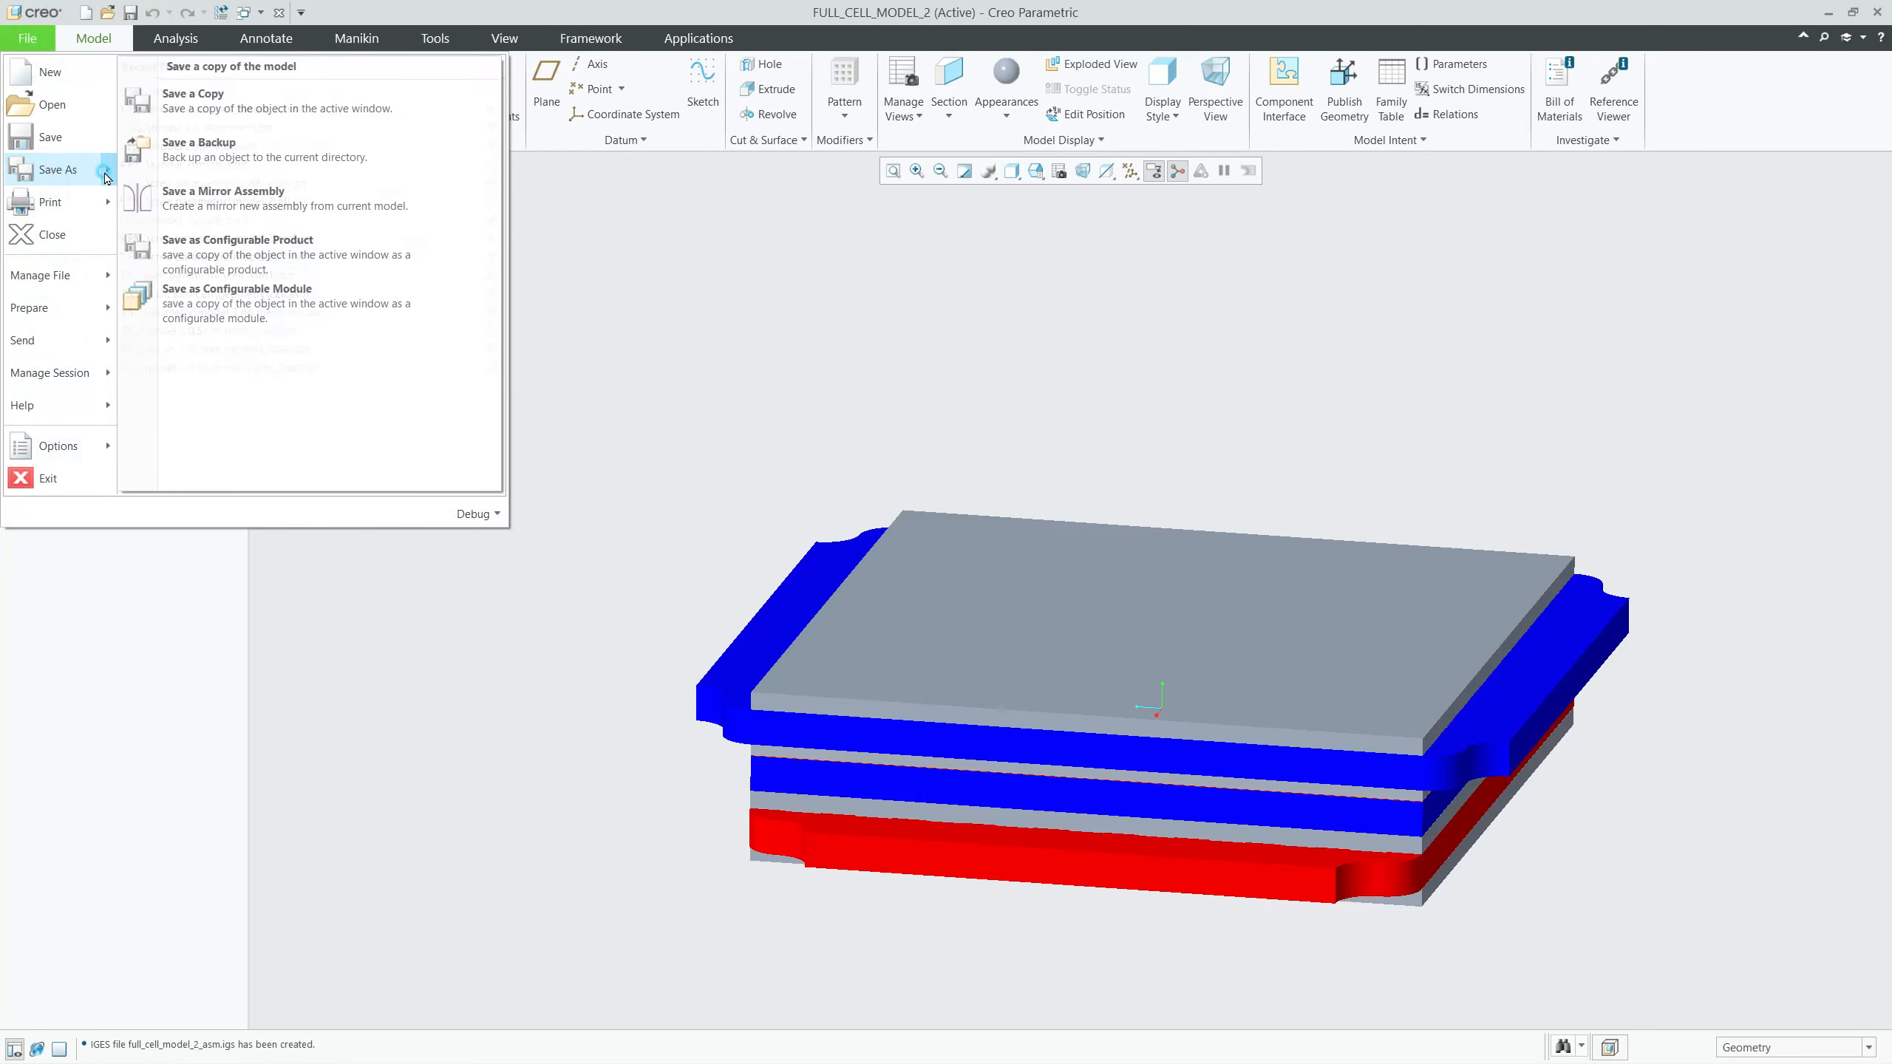
left_click(192, 97)
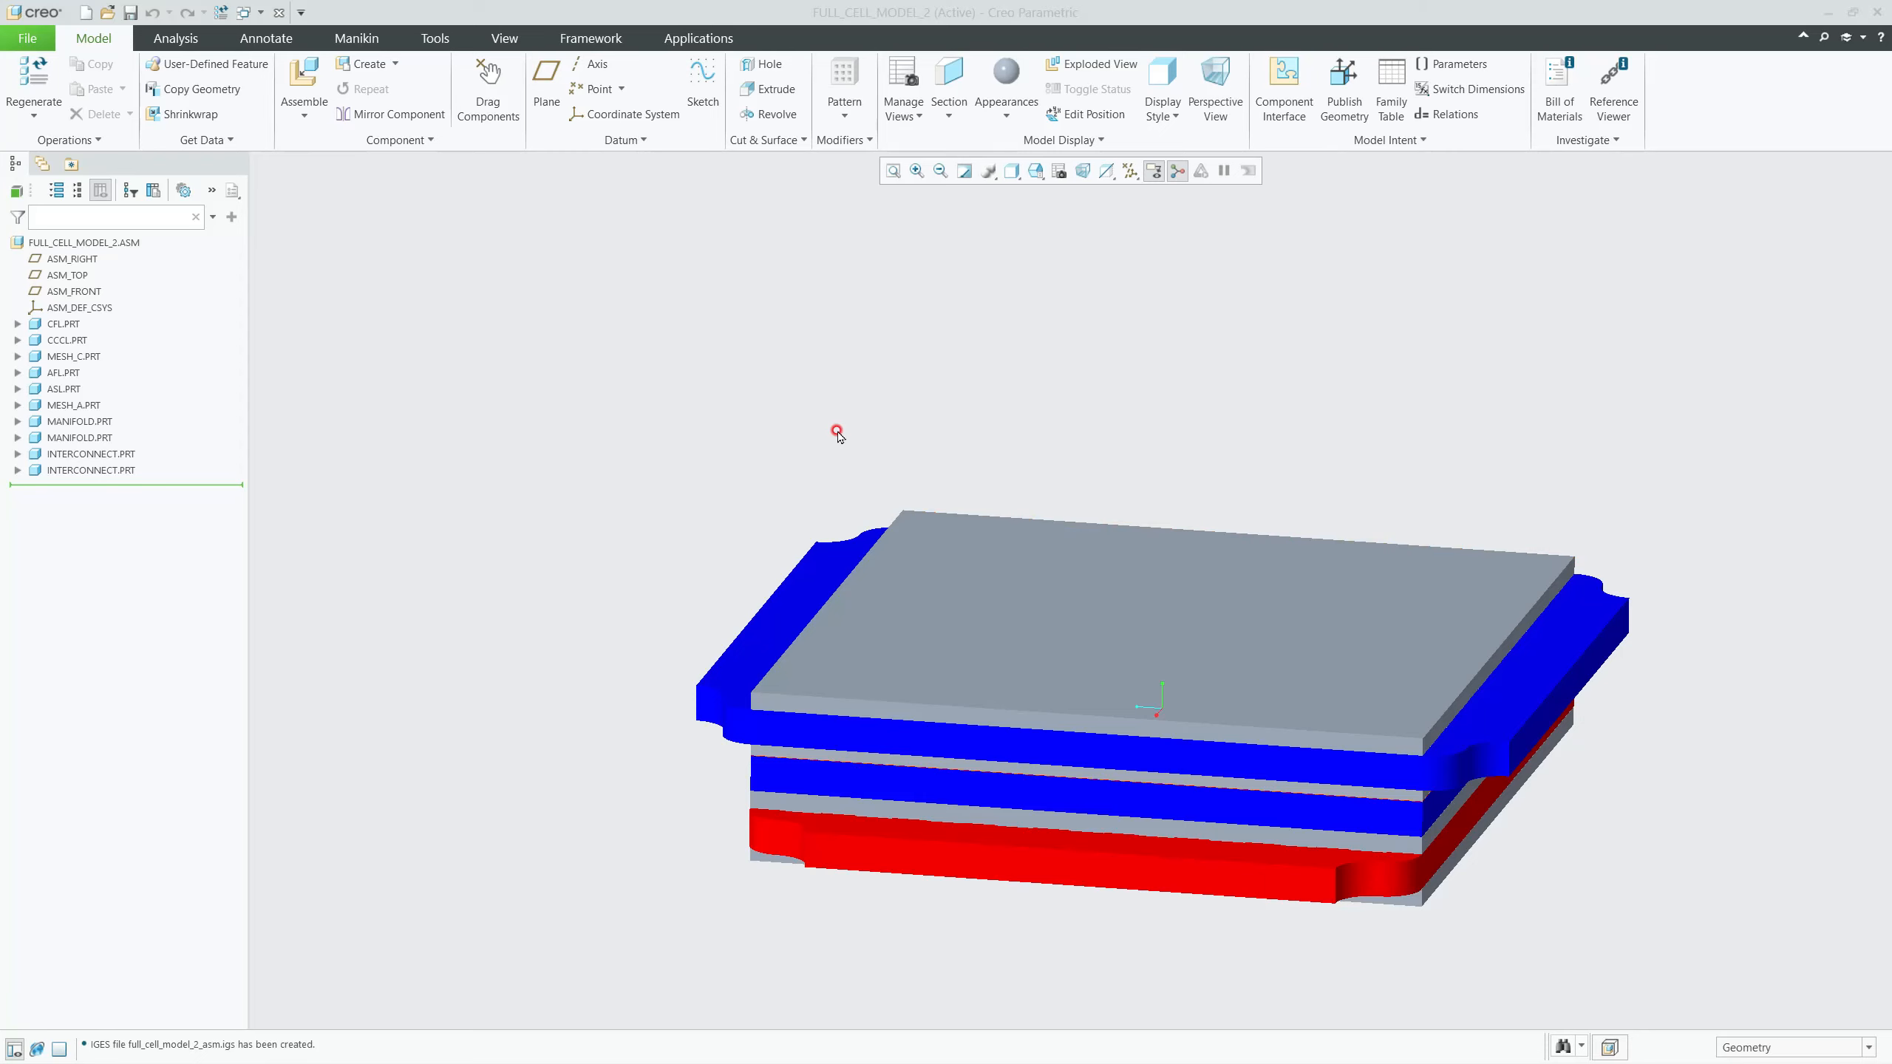
mouse_move(837, 434)
middle_mouse_down()
mouse_move(909, 465)
mouse_move(805, 451)
middle_mouse_up()
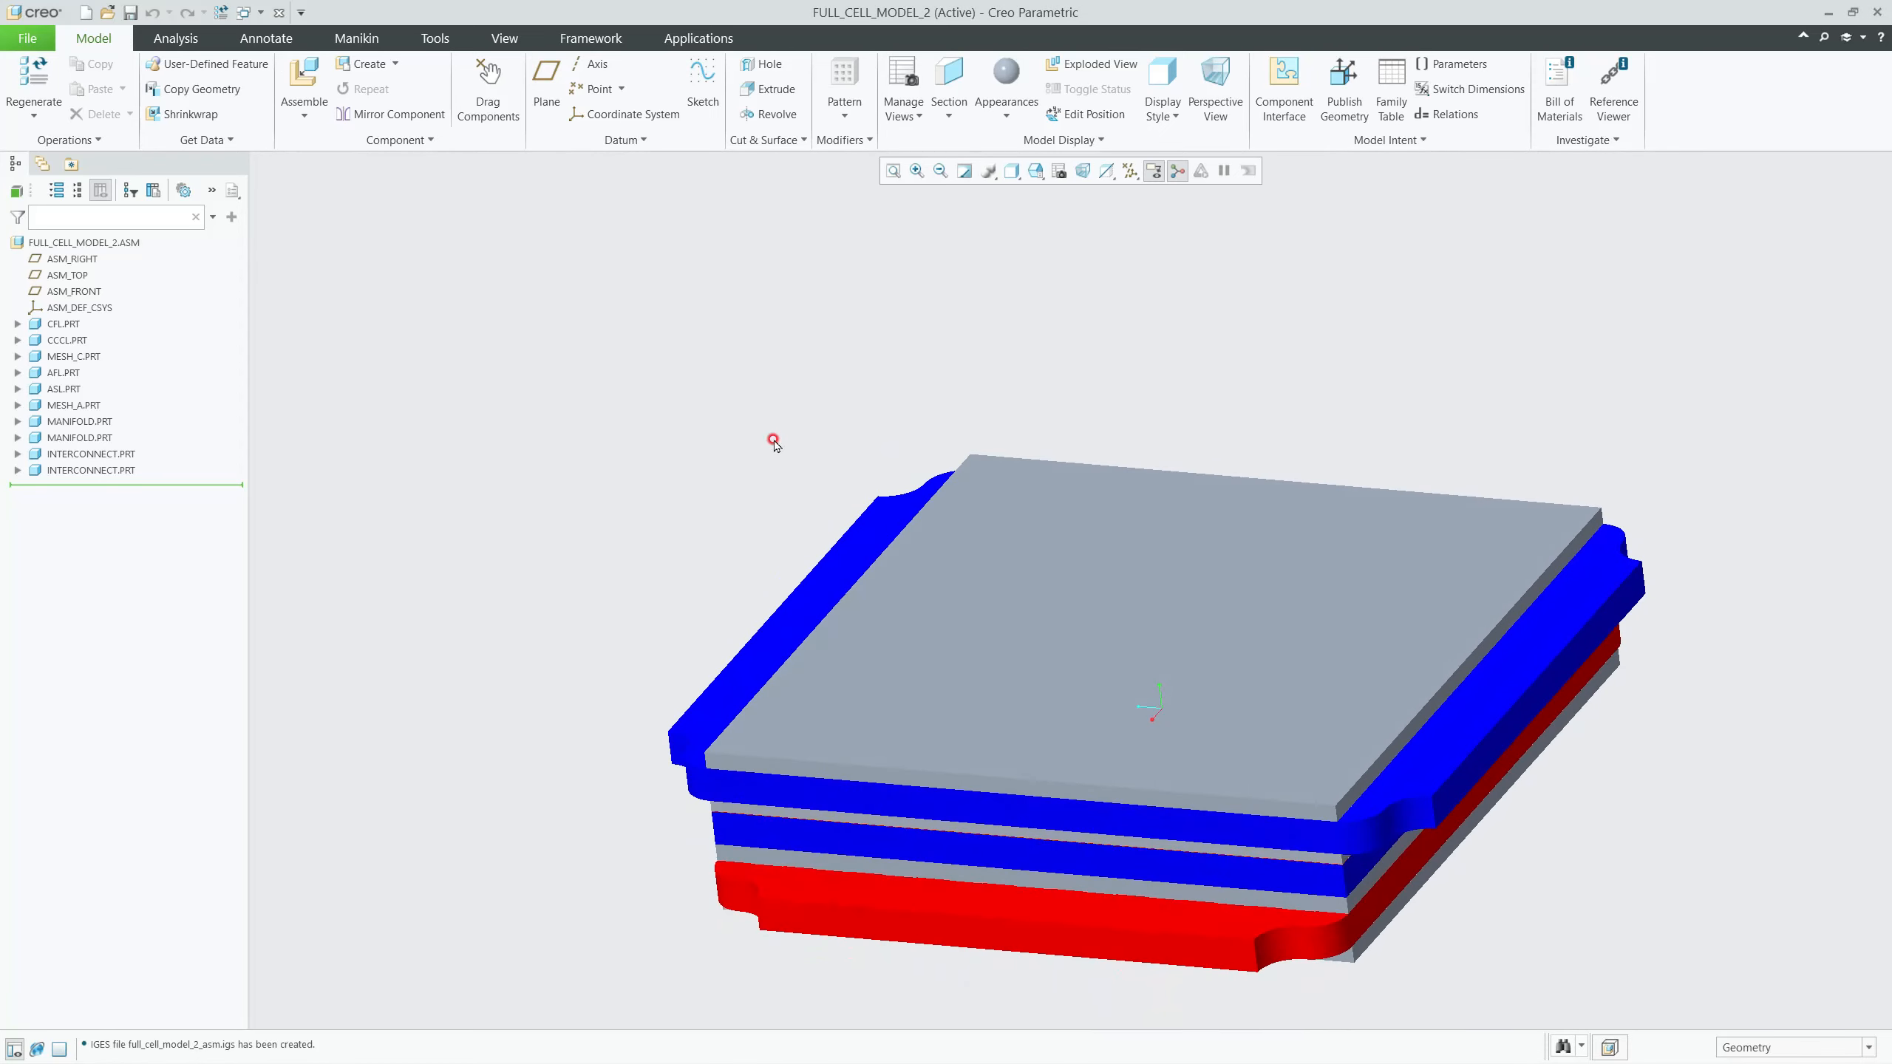
Step: Start saving a copy of the assembly in IGES format as full_cell_model_2_asm in the model 2 folder
left_click(27, 39)
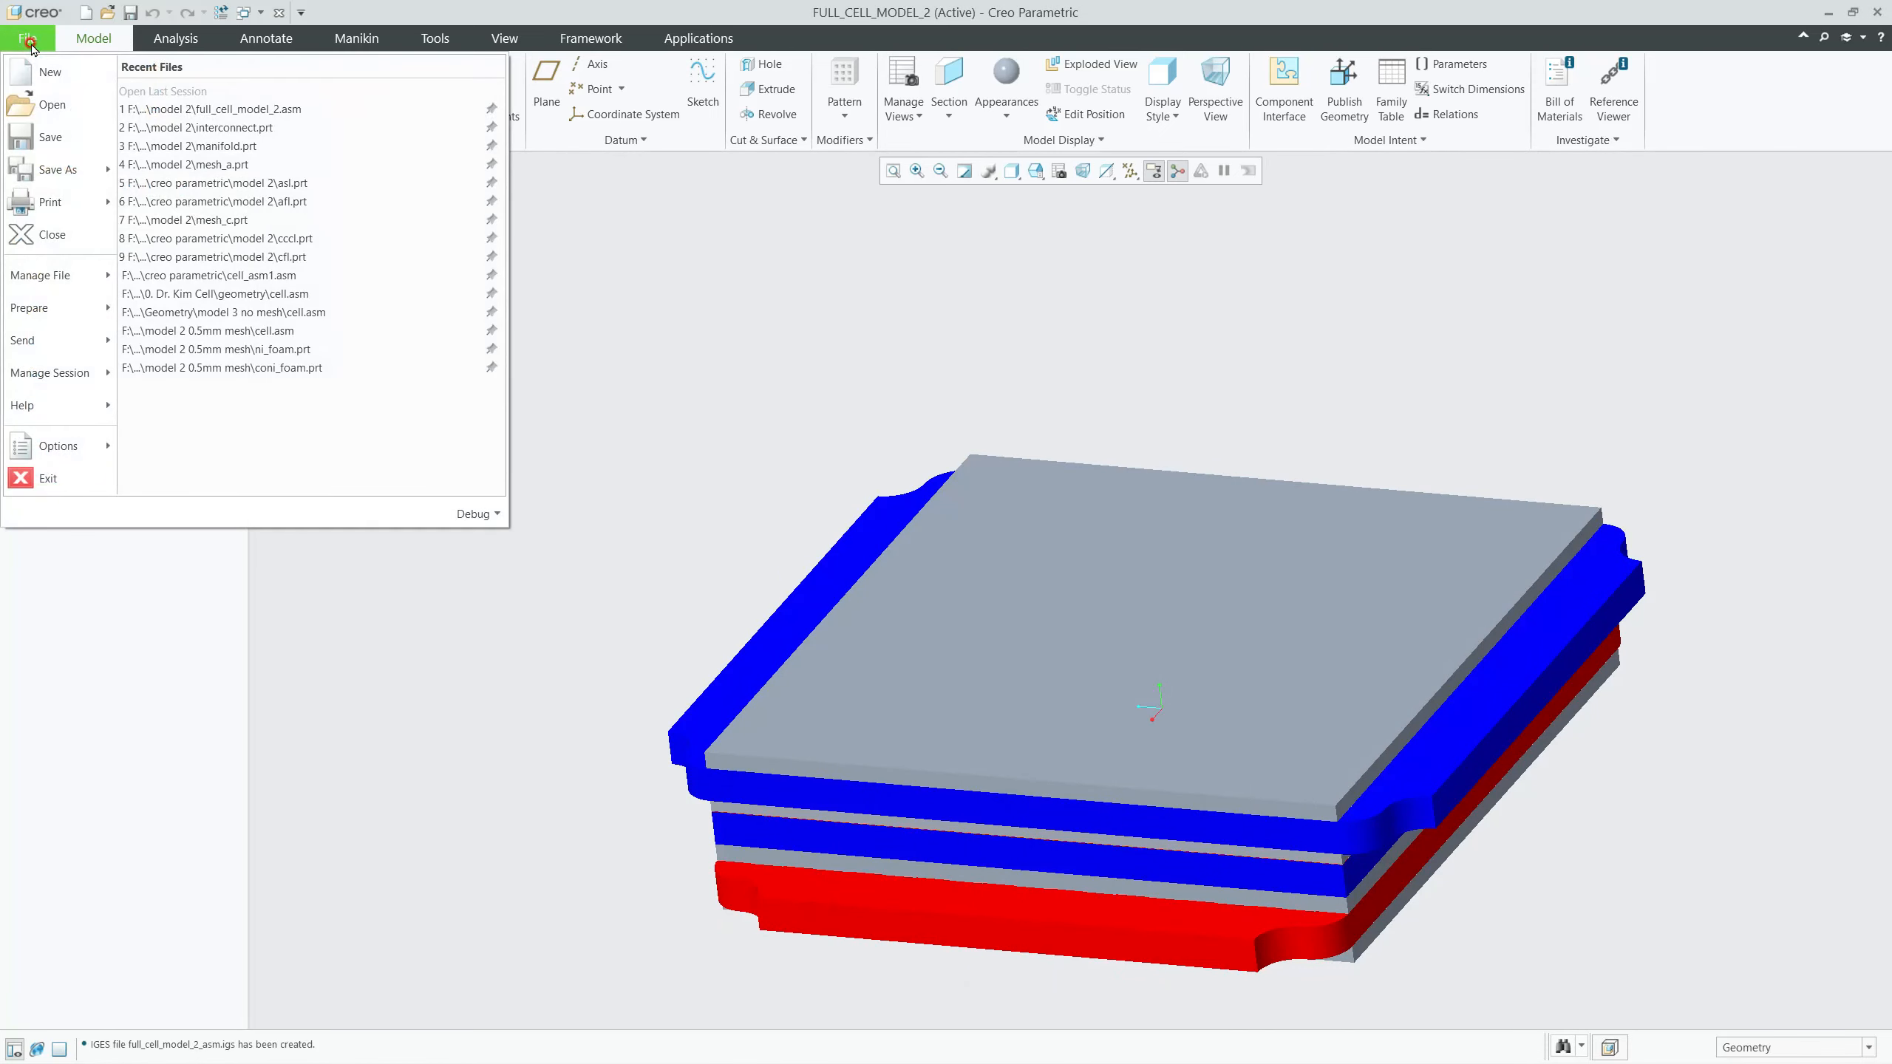
left_click(109, 171)
left_click(230, 103)
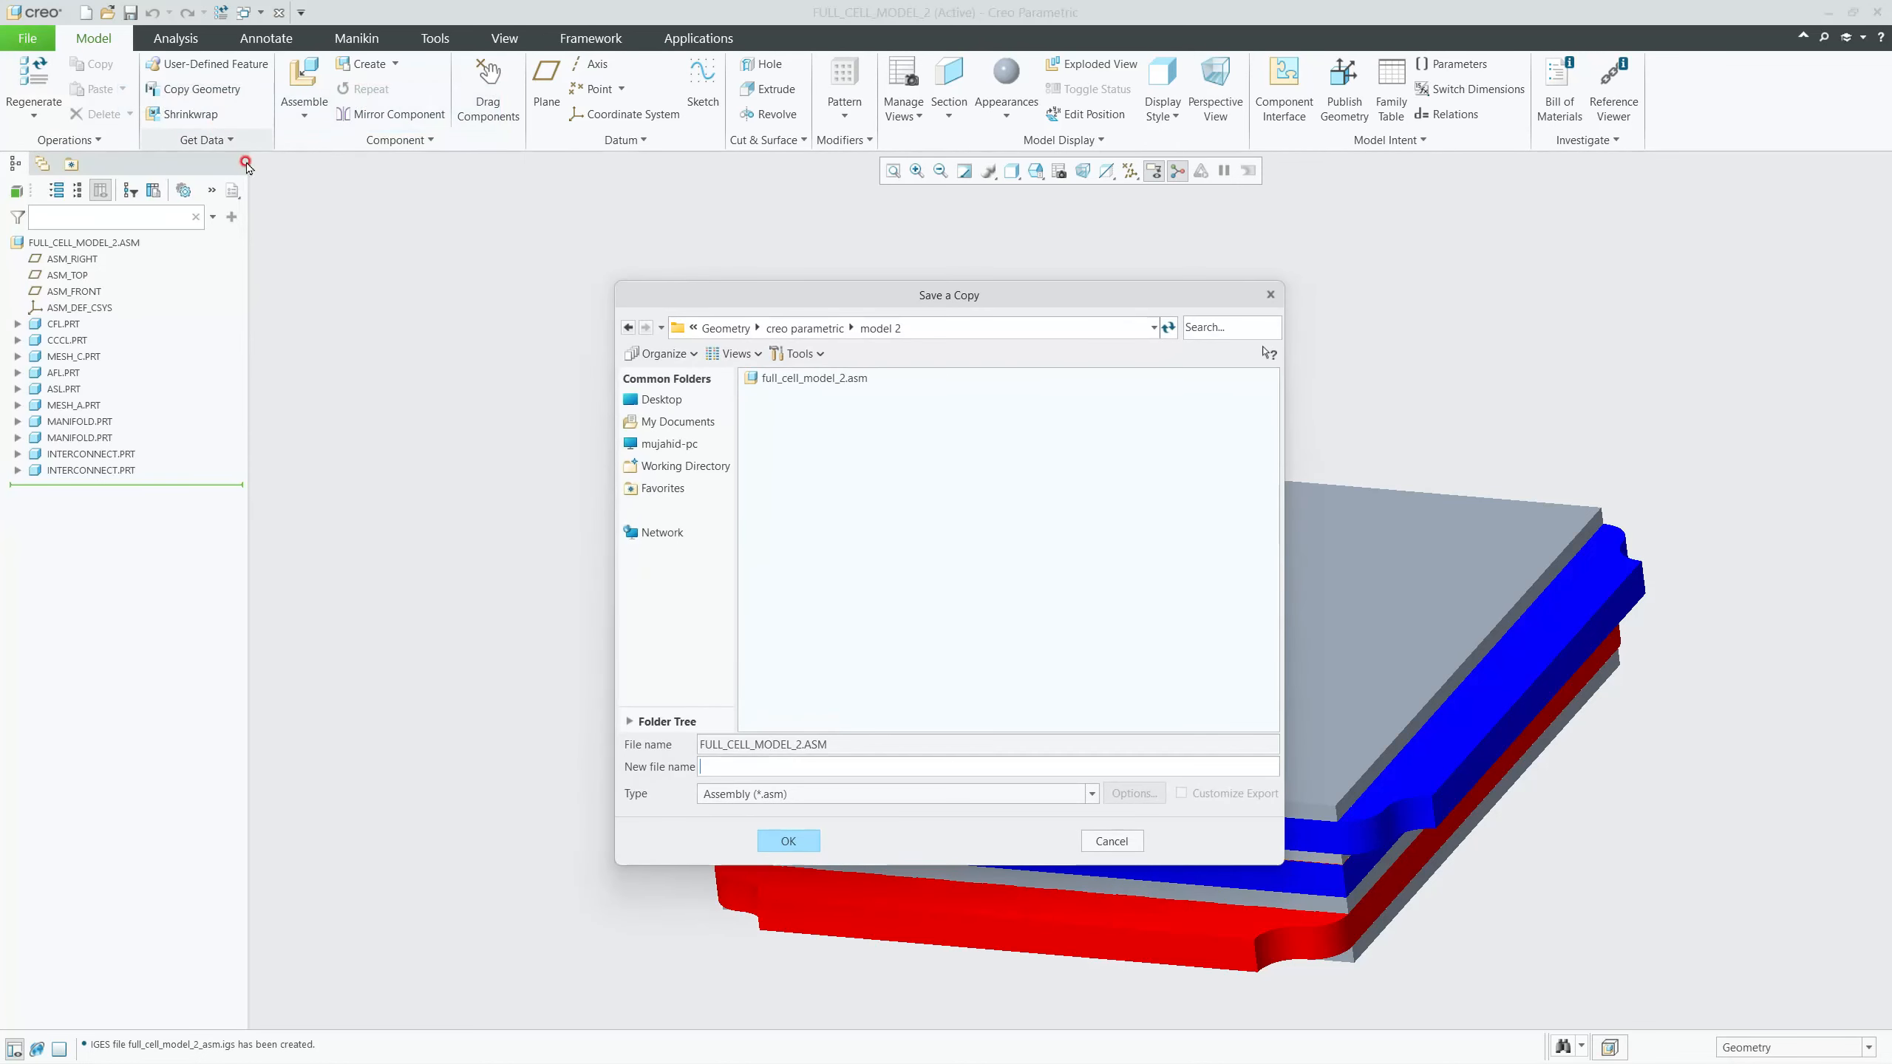
left_click(1091, 798)
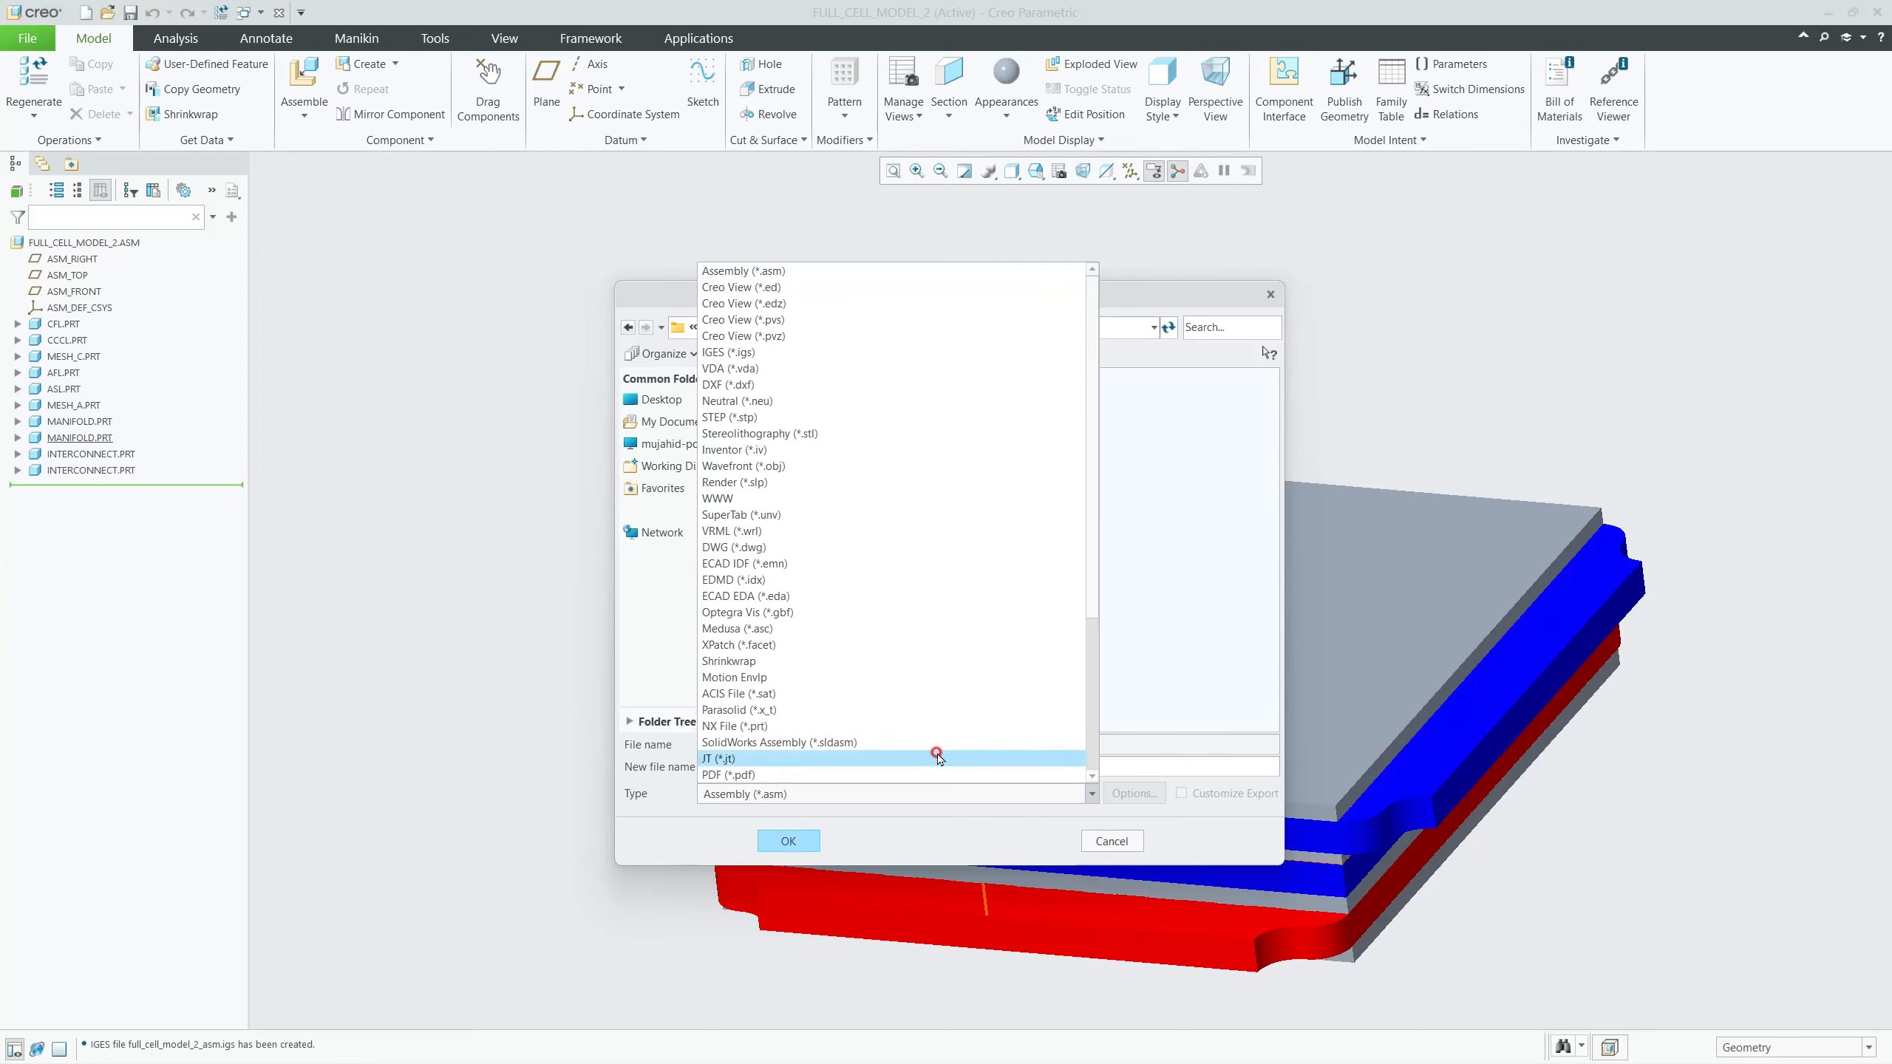
left_click(861, 353)
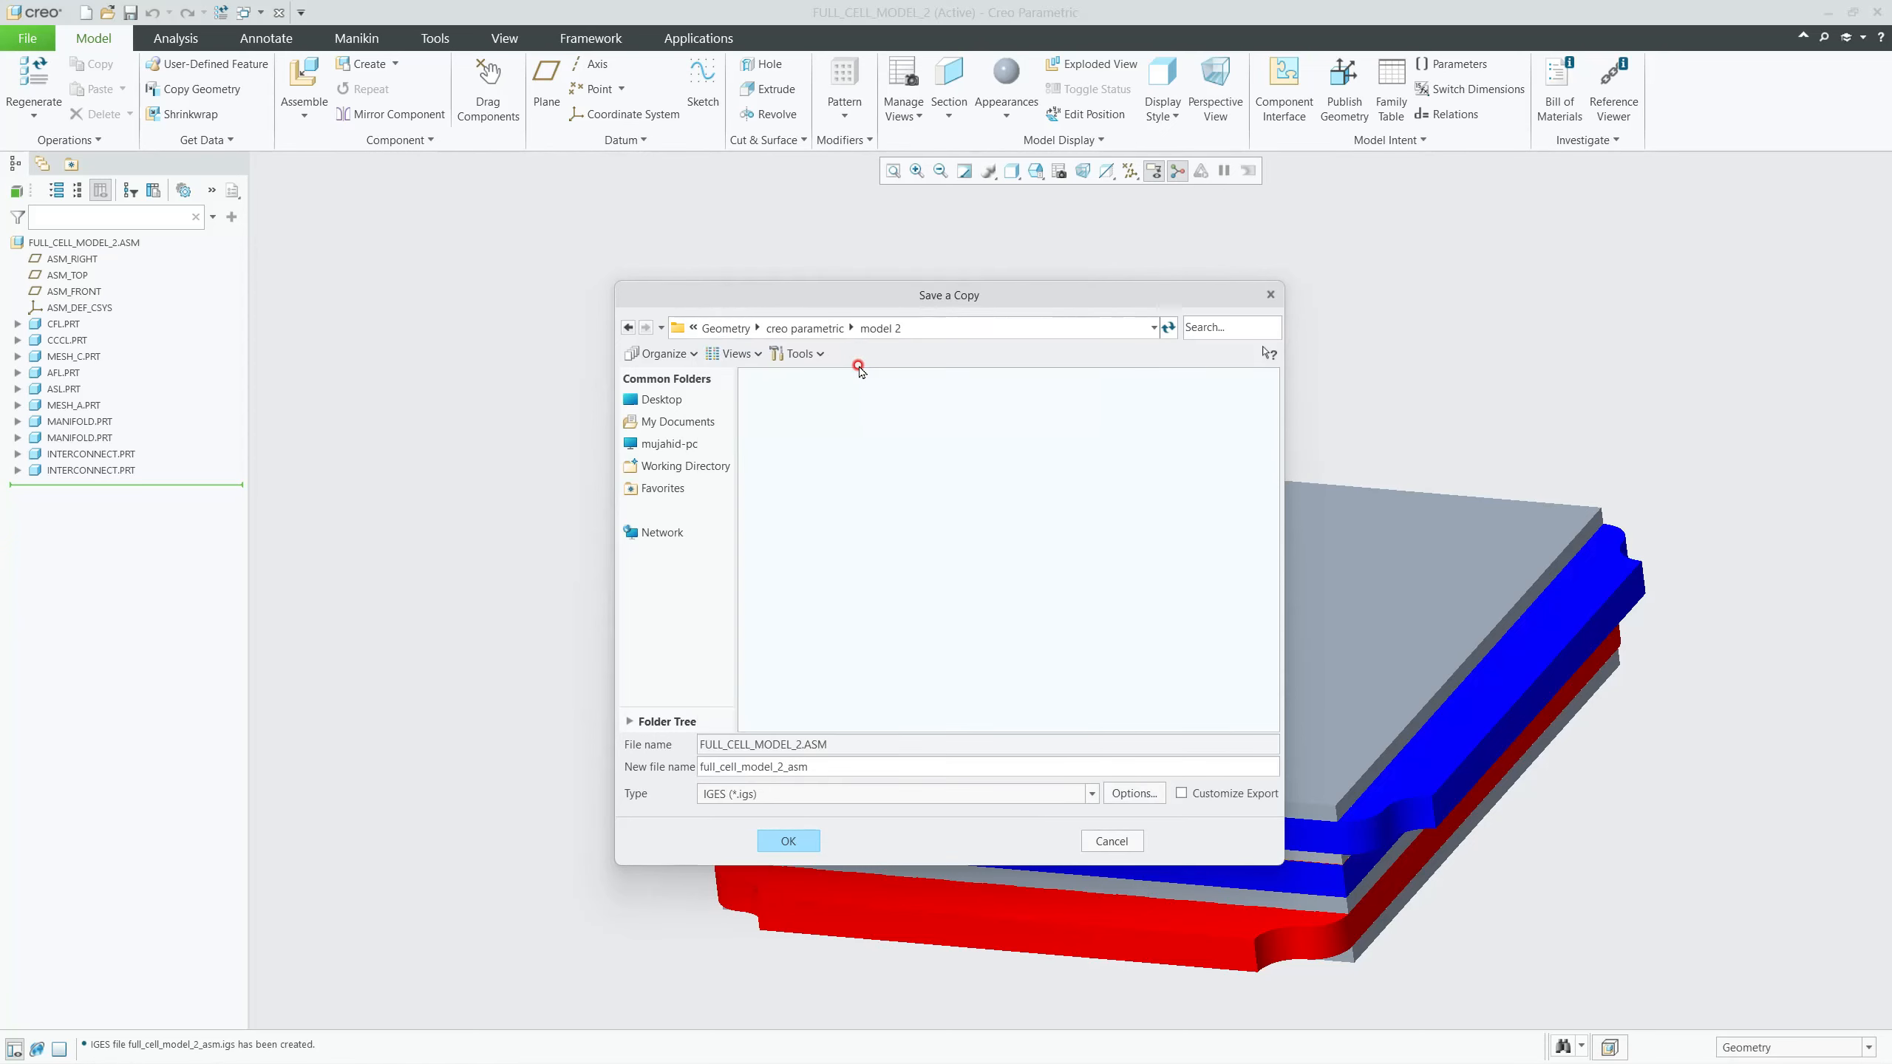
Step: Disable automatic layer ID generation and numeric layer name mapping in the advanced IGES export settings, then export the assembly
left_click(1130, 795)
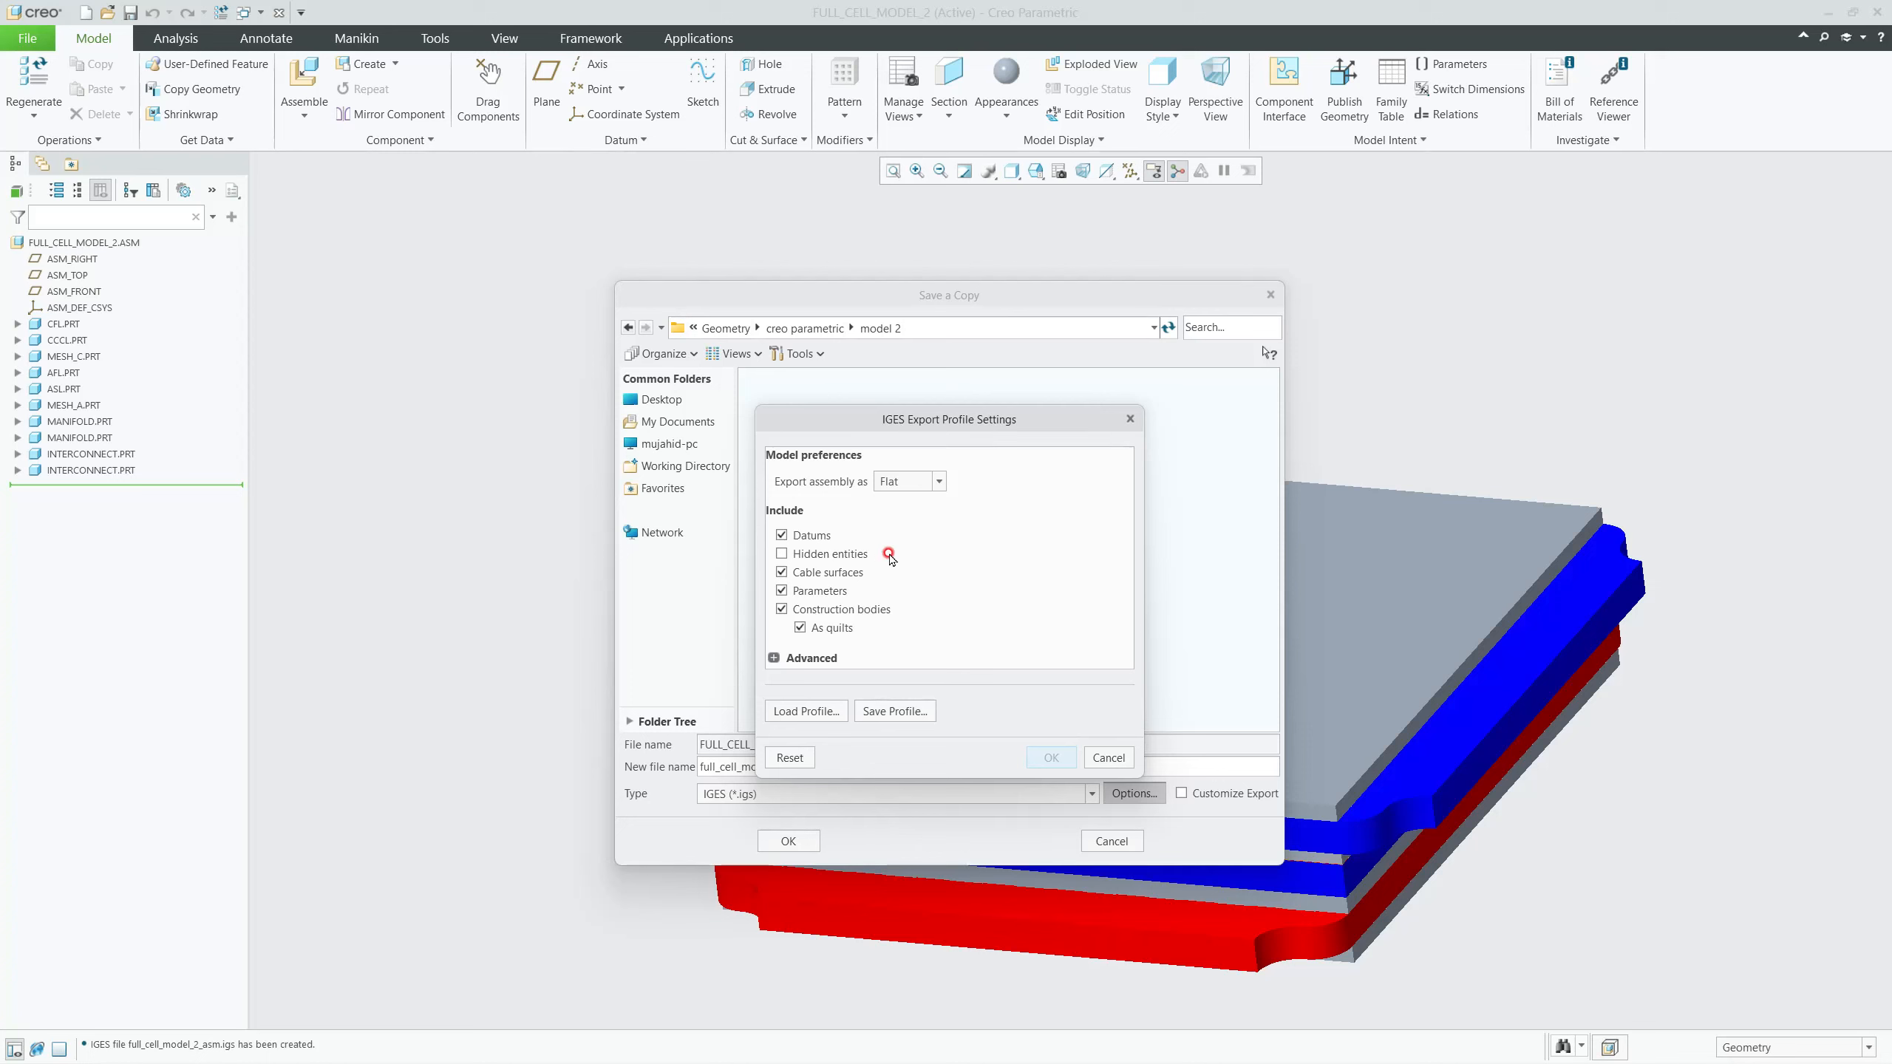
left_click(775, 657)
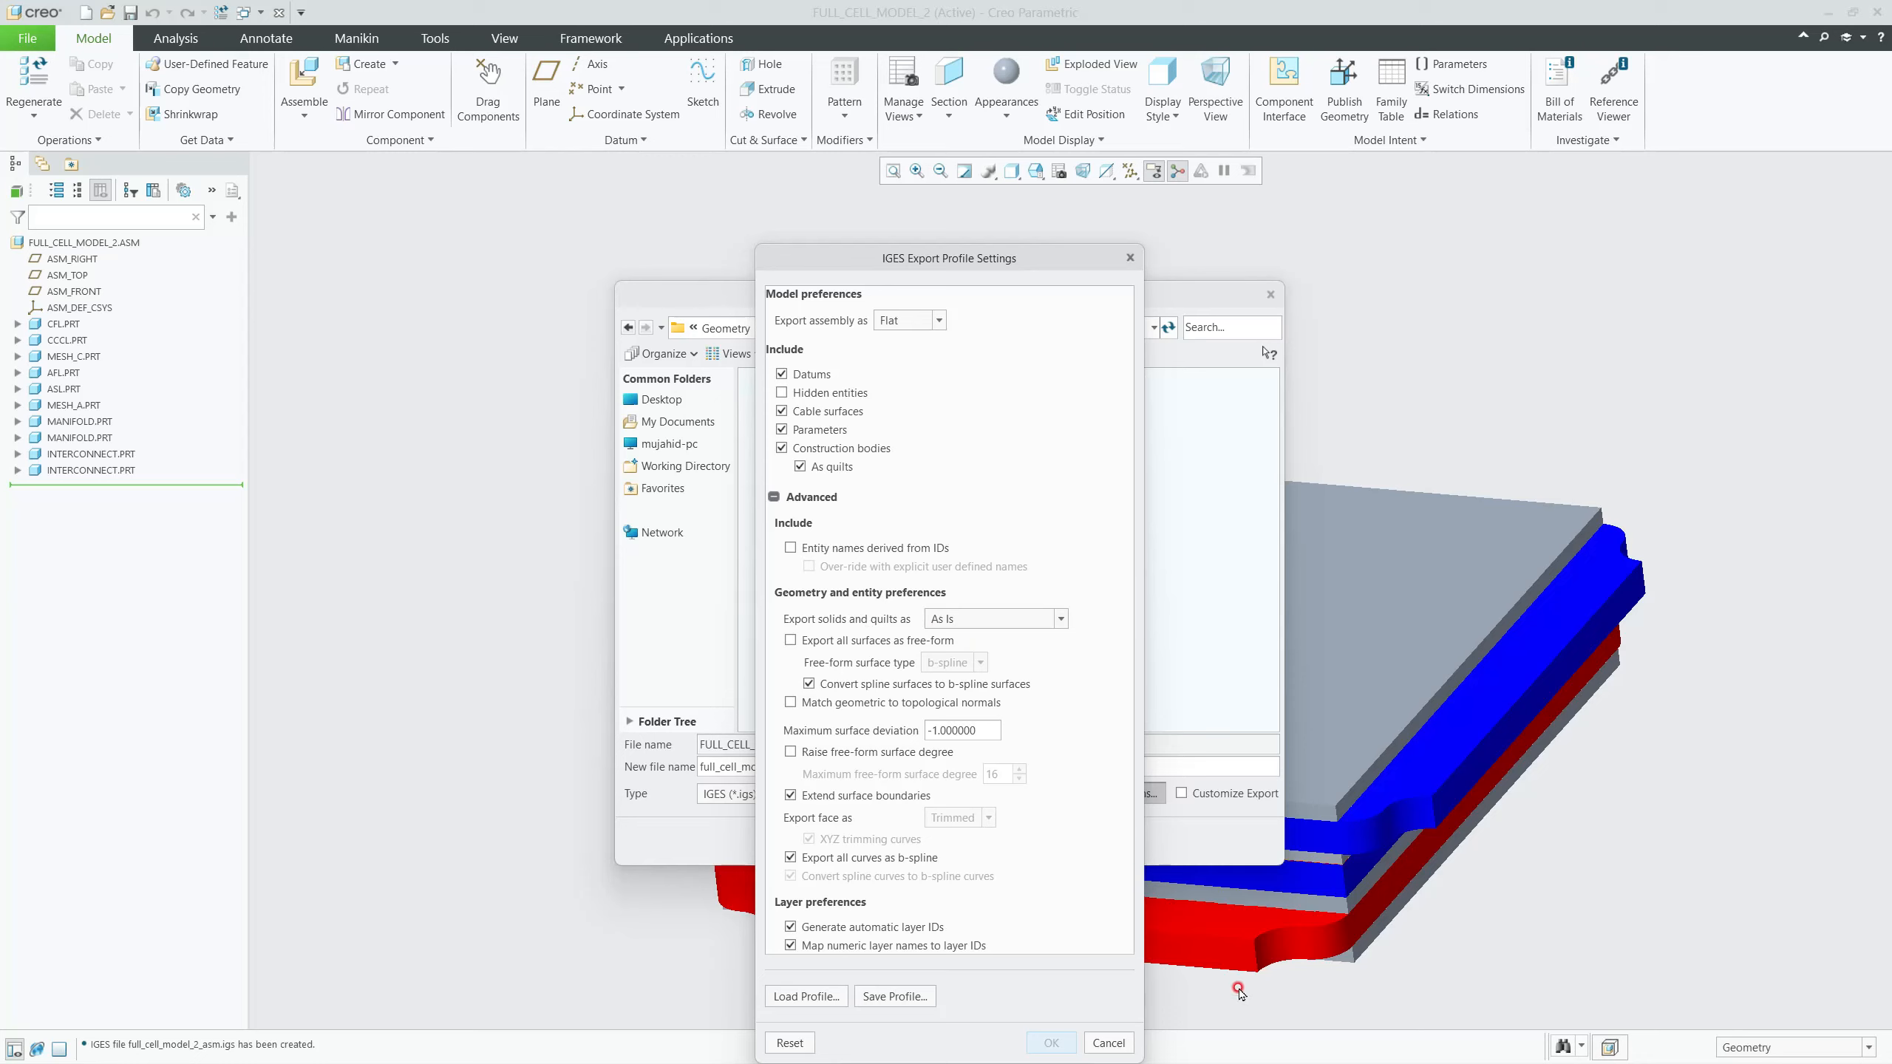
left_click(790, 857)
left_click(791, 859)
left_click(804, 934)
left_click(792, 947)
left_click(790, 946)
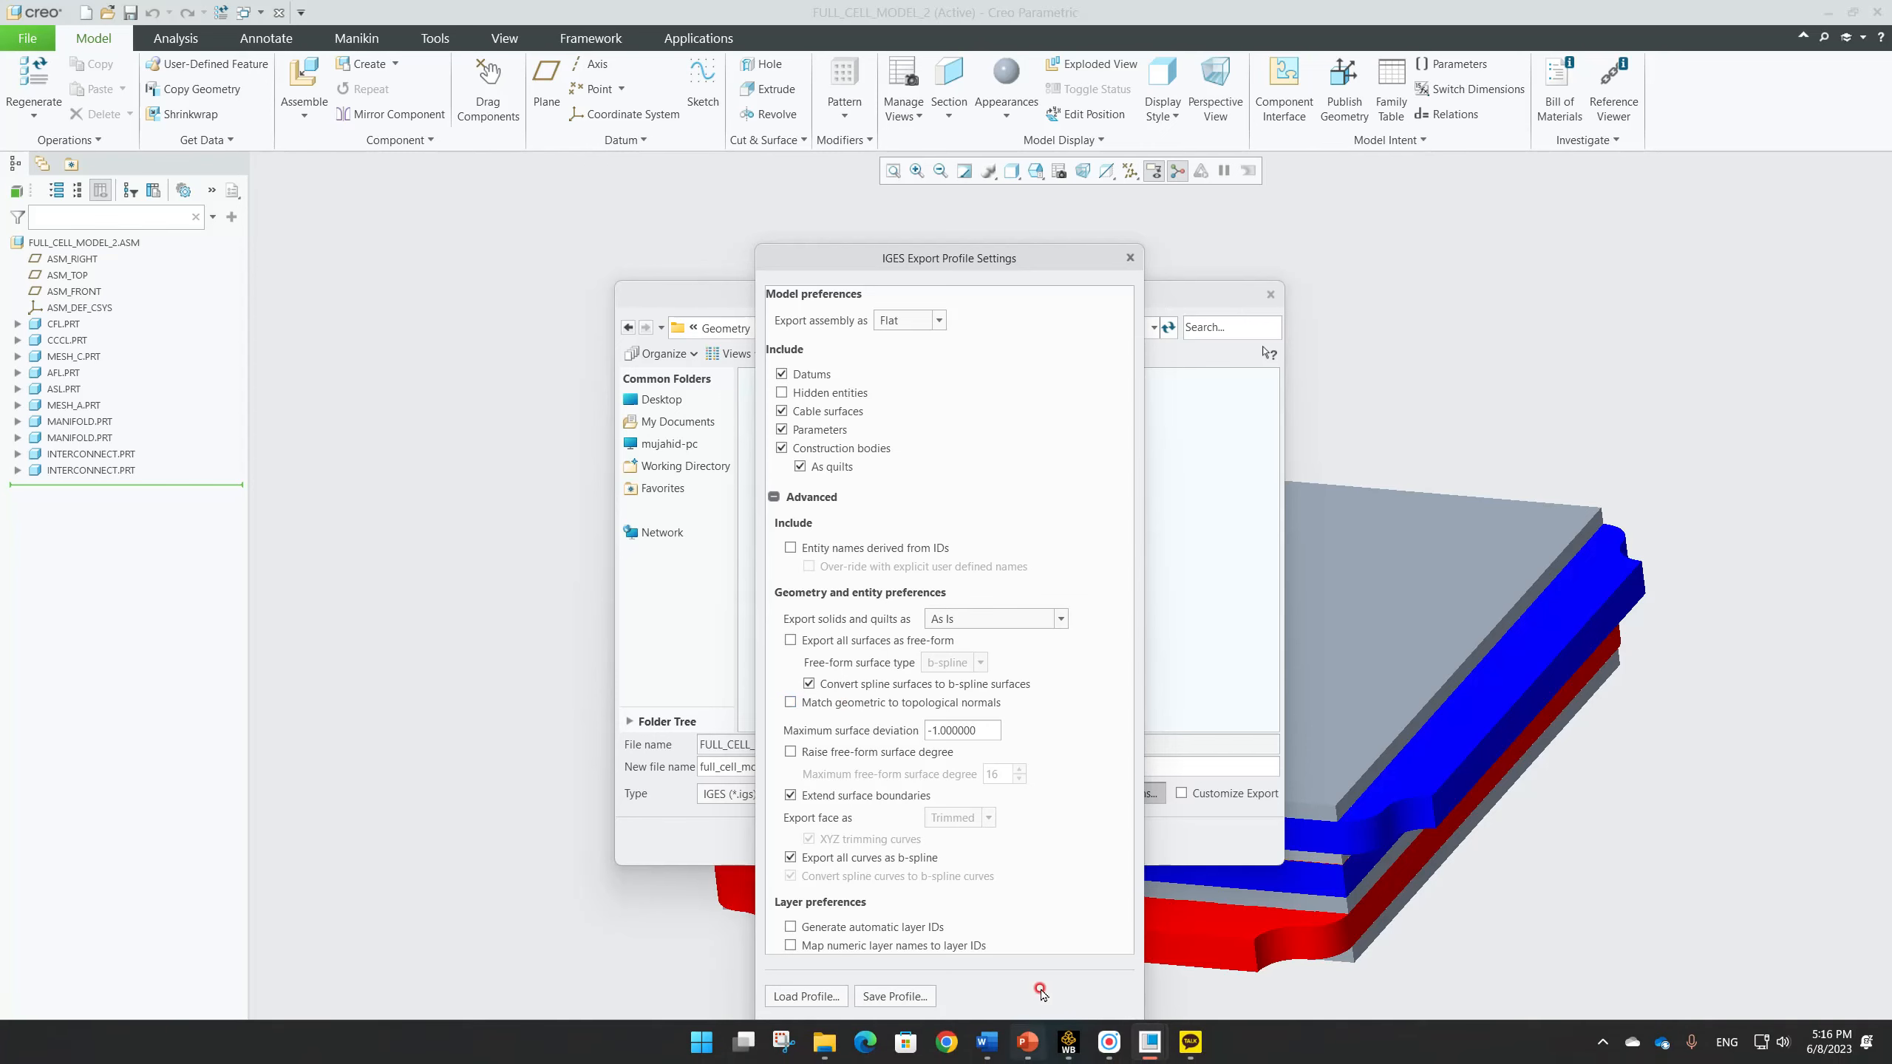
left_click(1043, 1040)
left_click(790, 839)
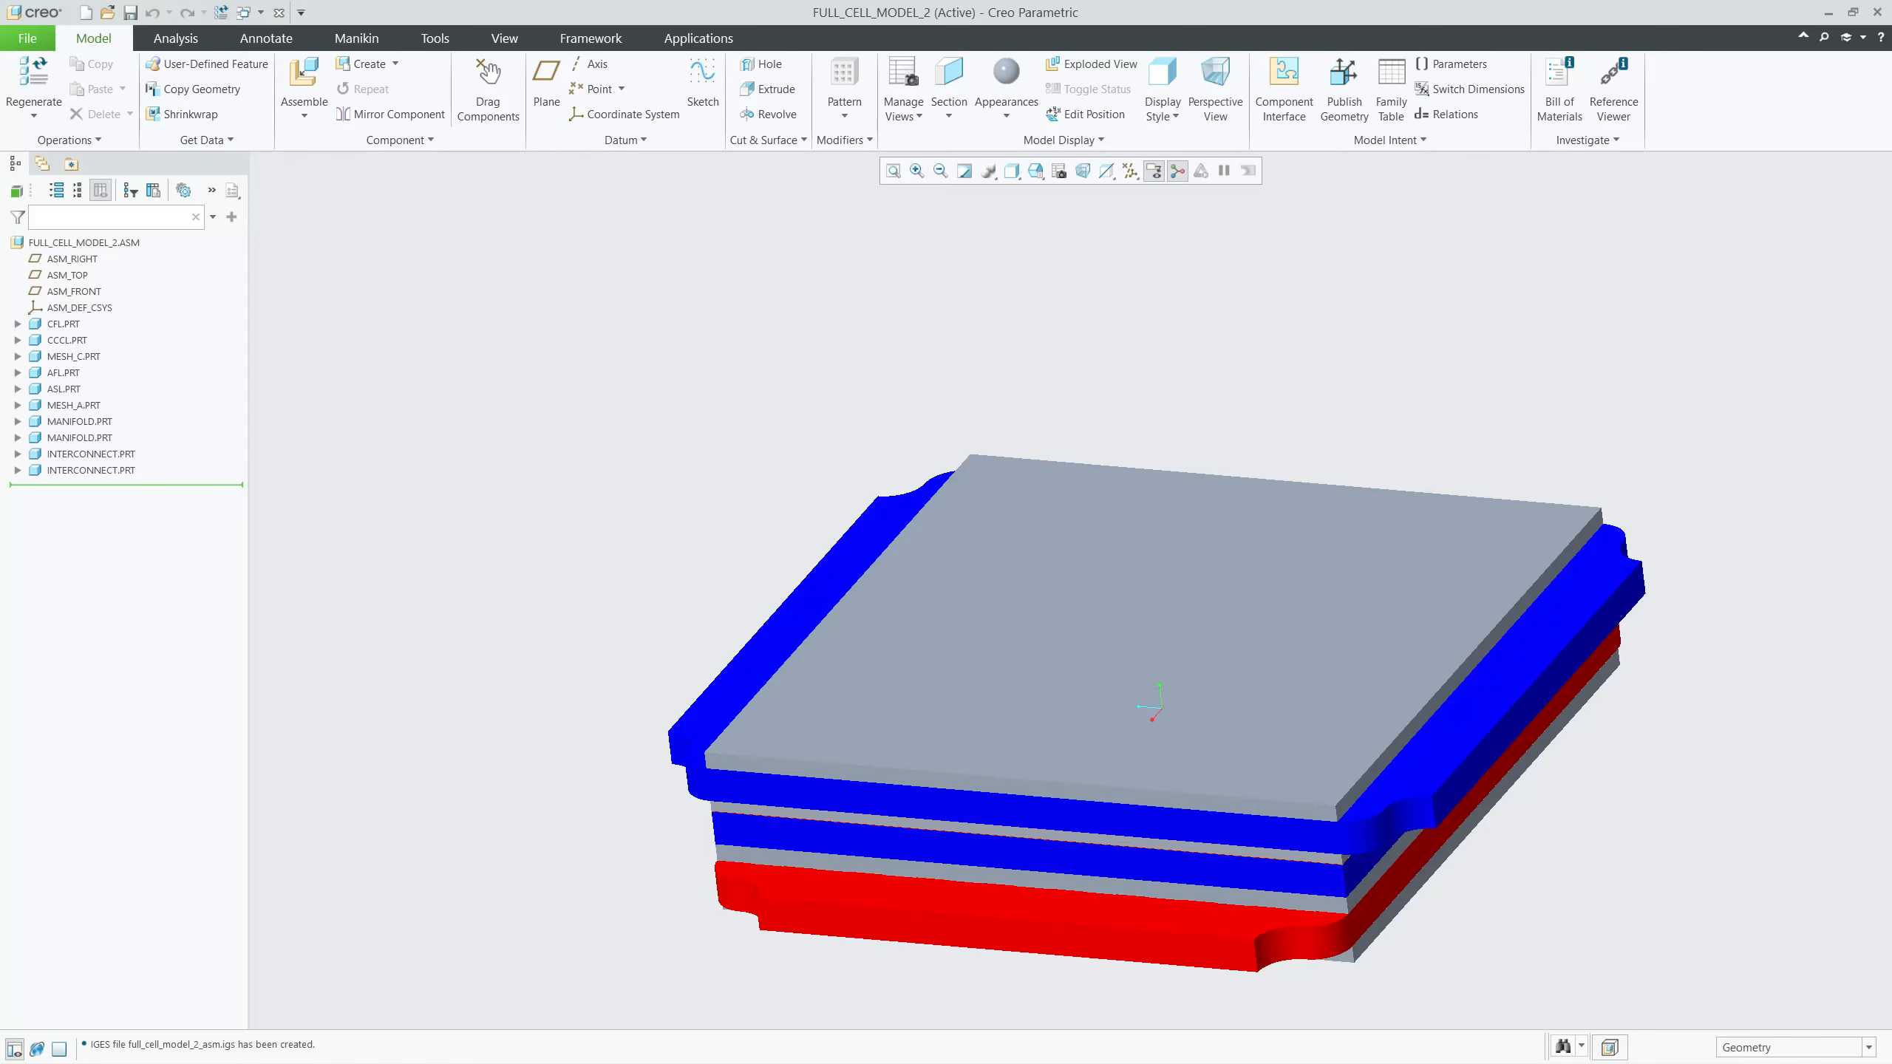
Step: Switch to Workbench and open the list of operations for the Creo Model igs mesh system
key("alt+Tab")
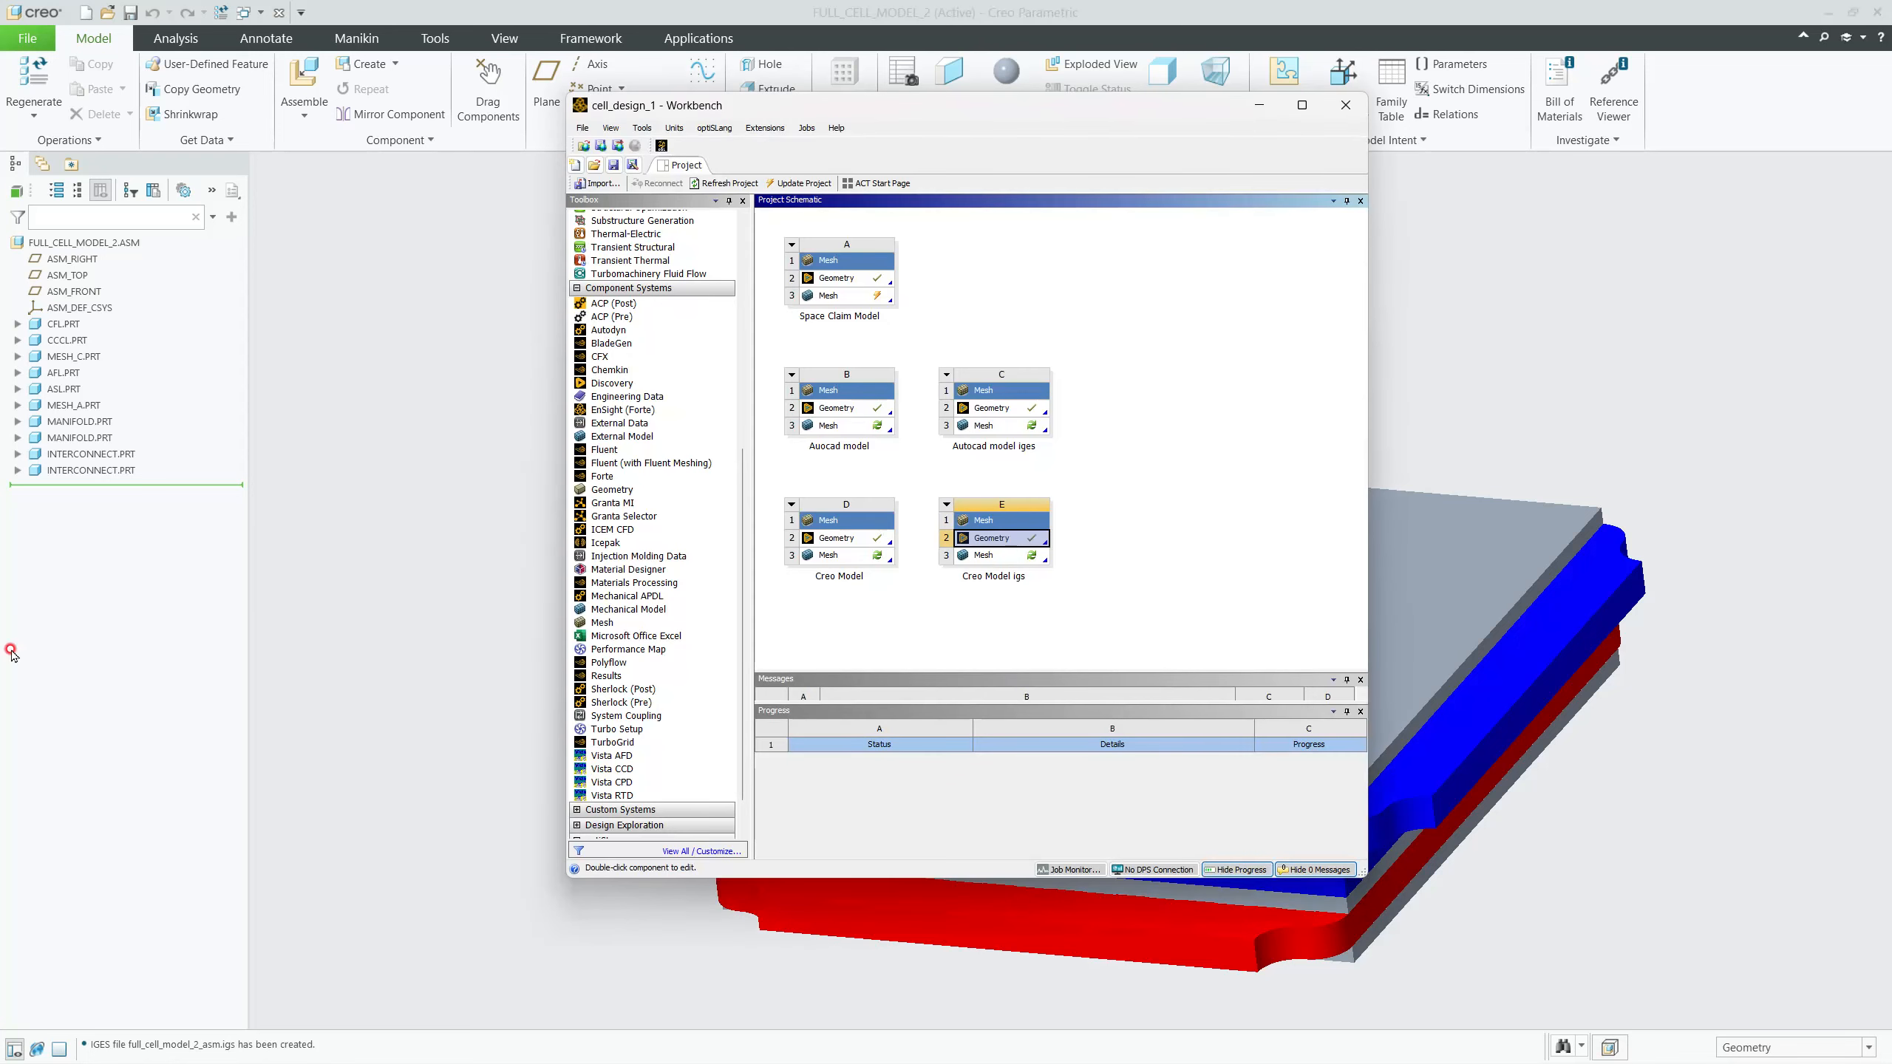
left_click(983, 544)
left_click(946, 504)
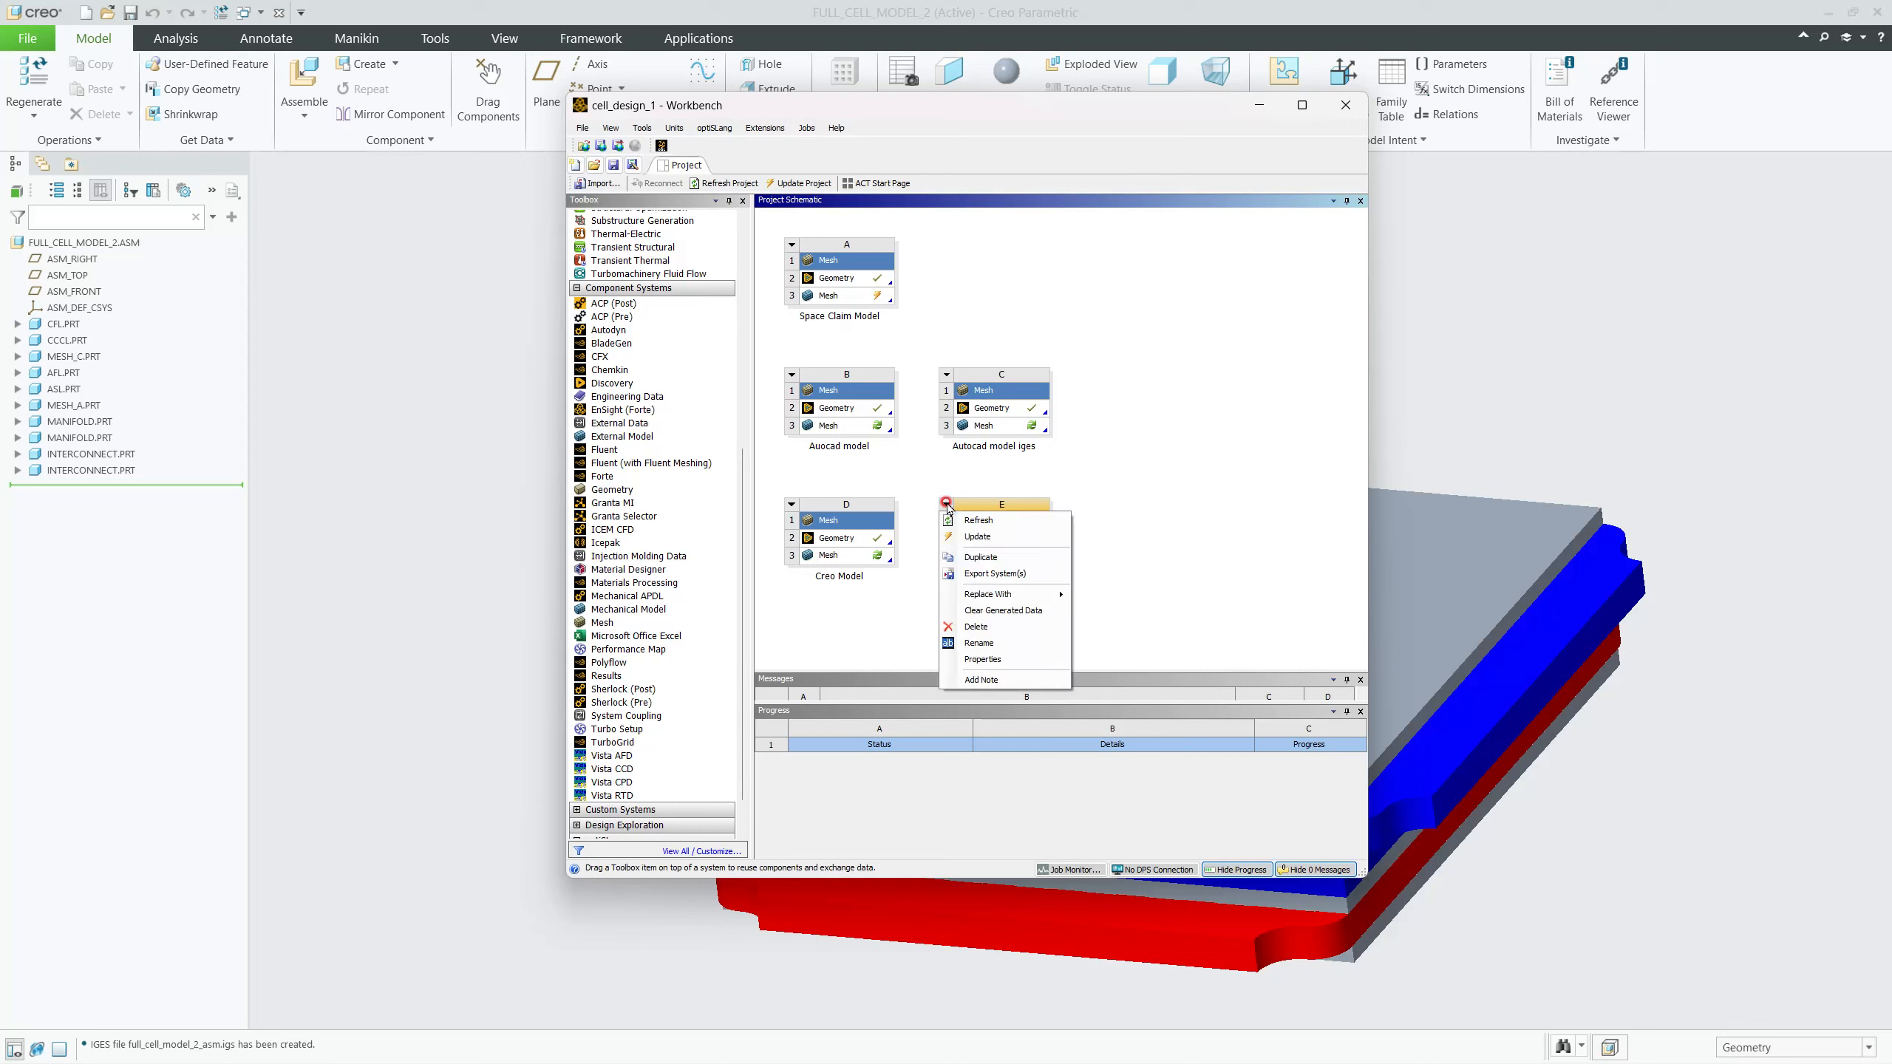